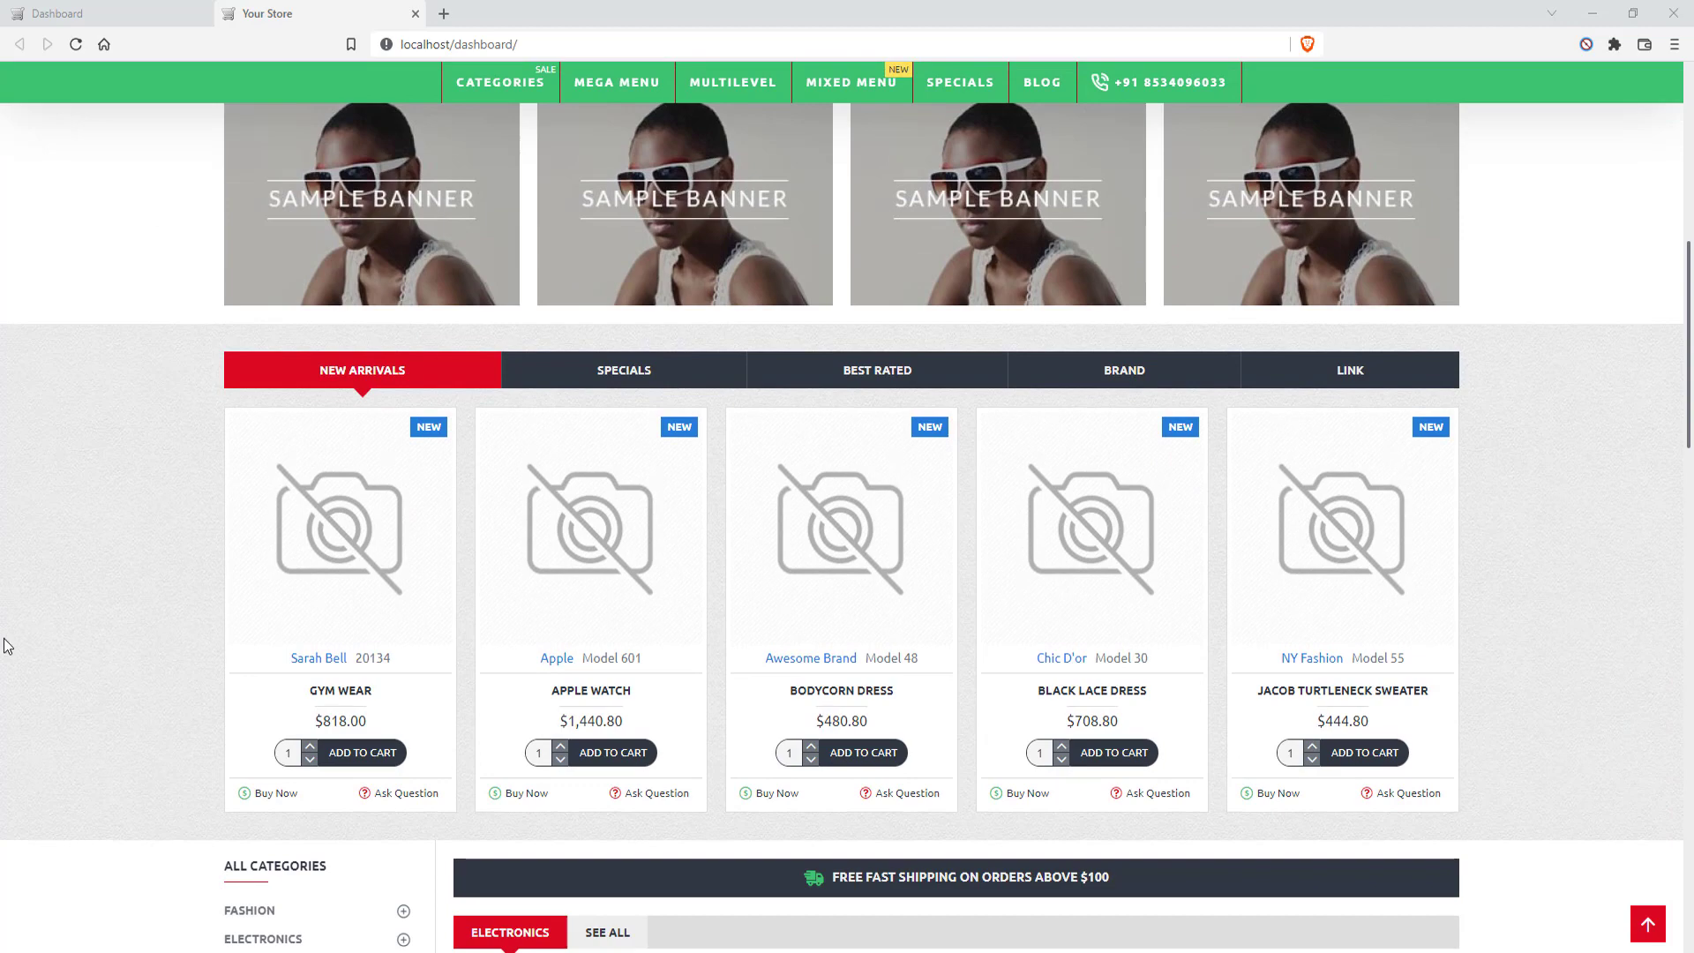
Examine the store's home page from the New Arrivals products down through the Electronics and Beauty categories, banners and featured brands
scroll(6, 646, down, 1)
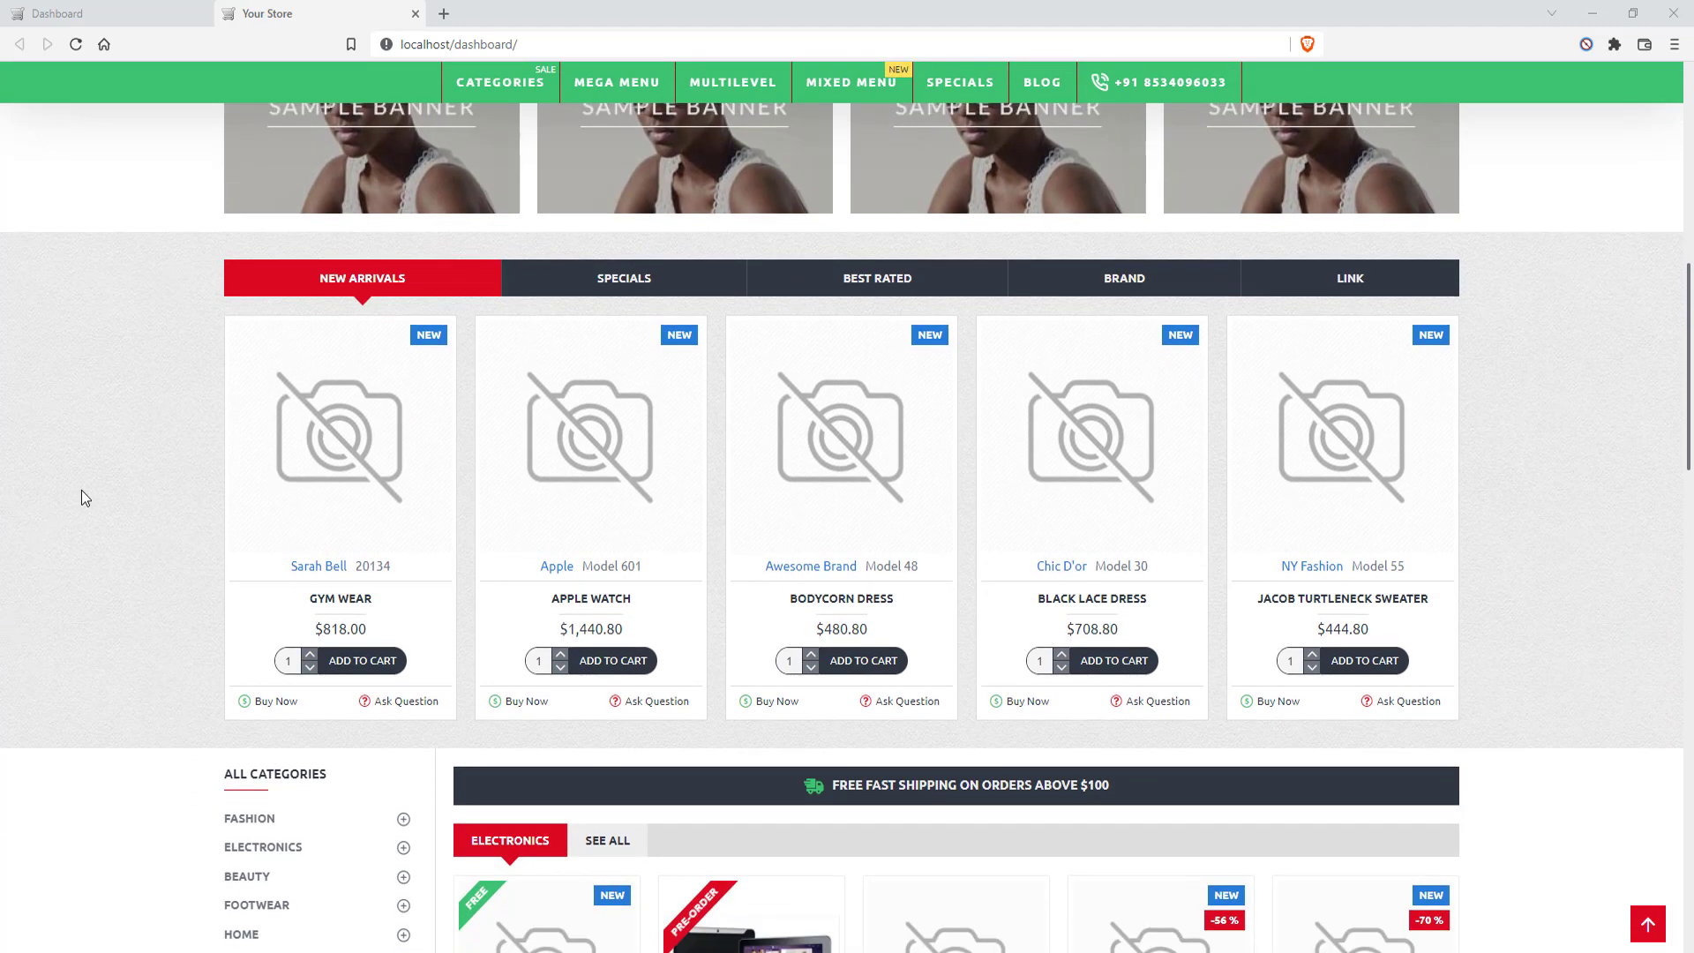
scroll(81, 489, down, 1)
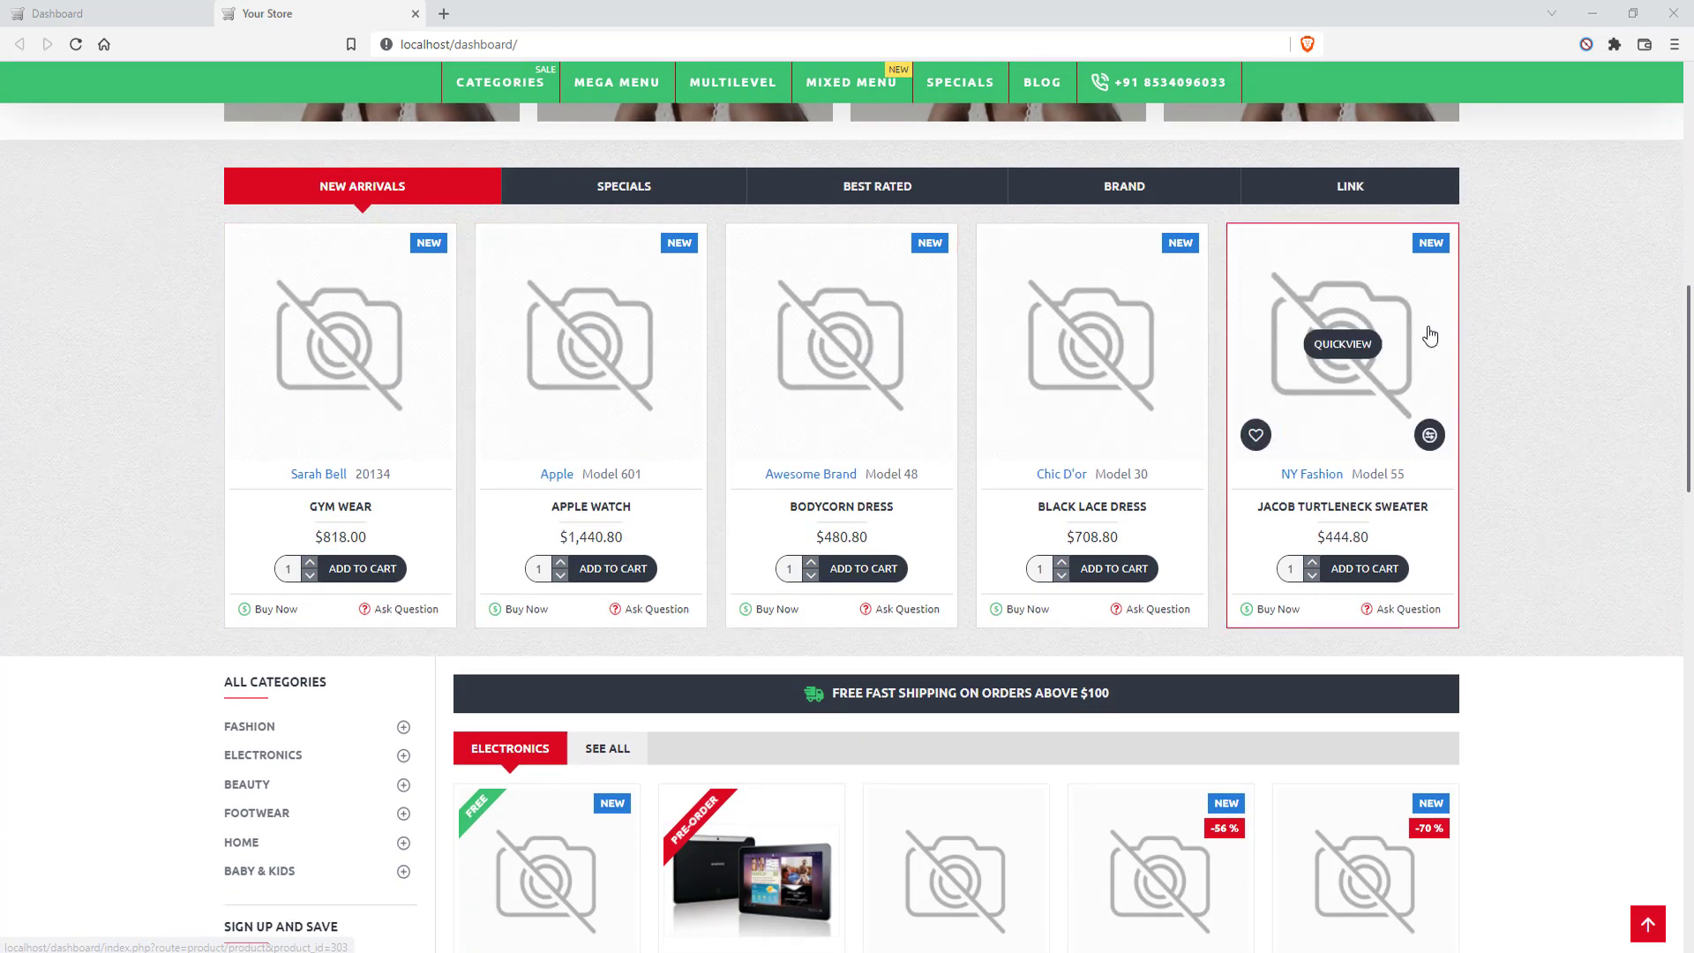
scroll(1429, 332, down, 3)
scroll(1430, 333, down, 2)
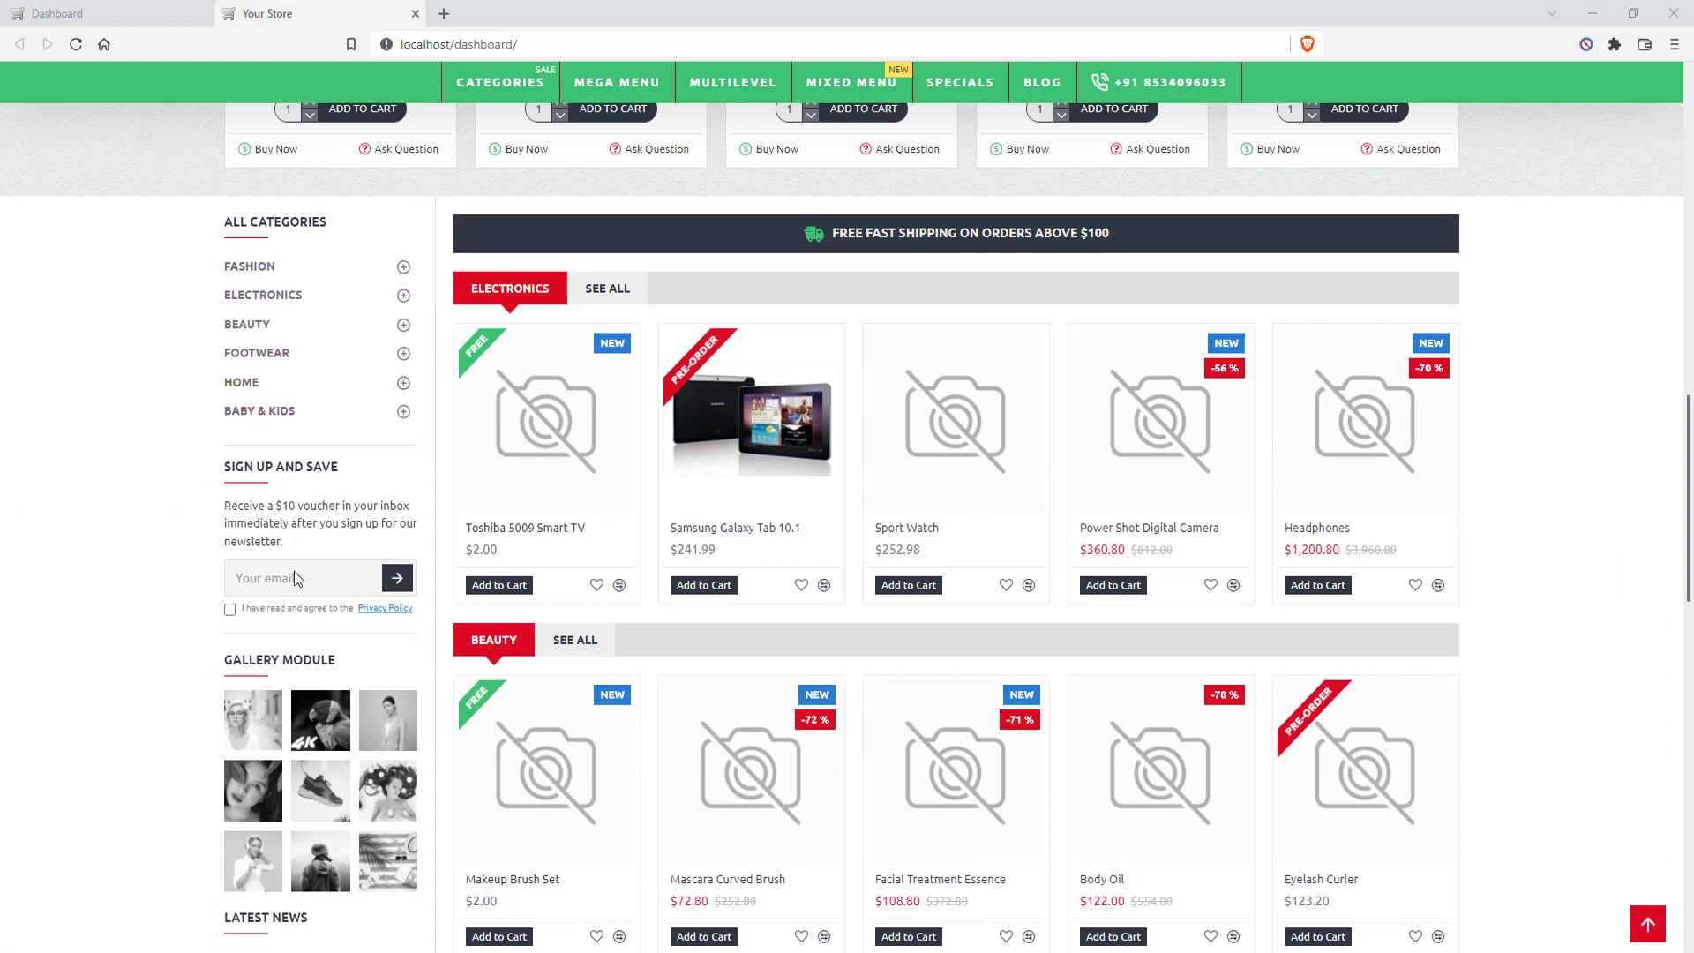
scroll(88, 617, down, 1)
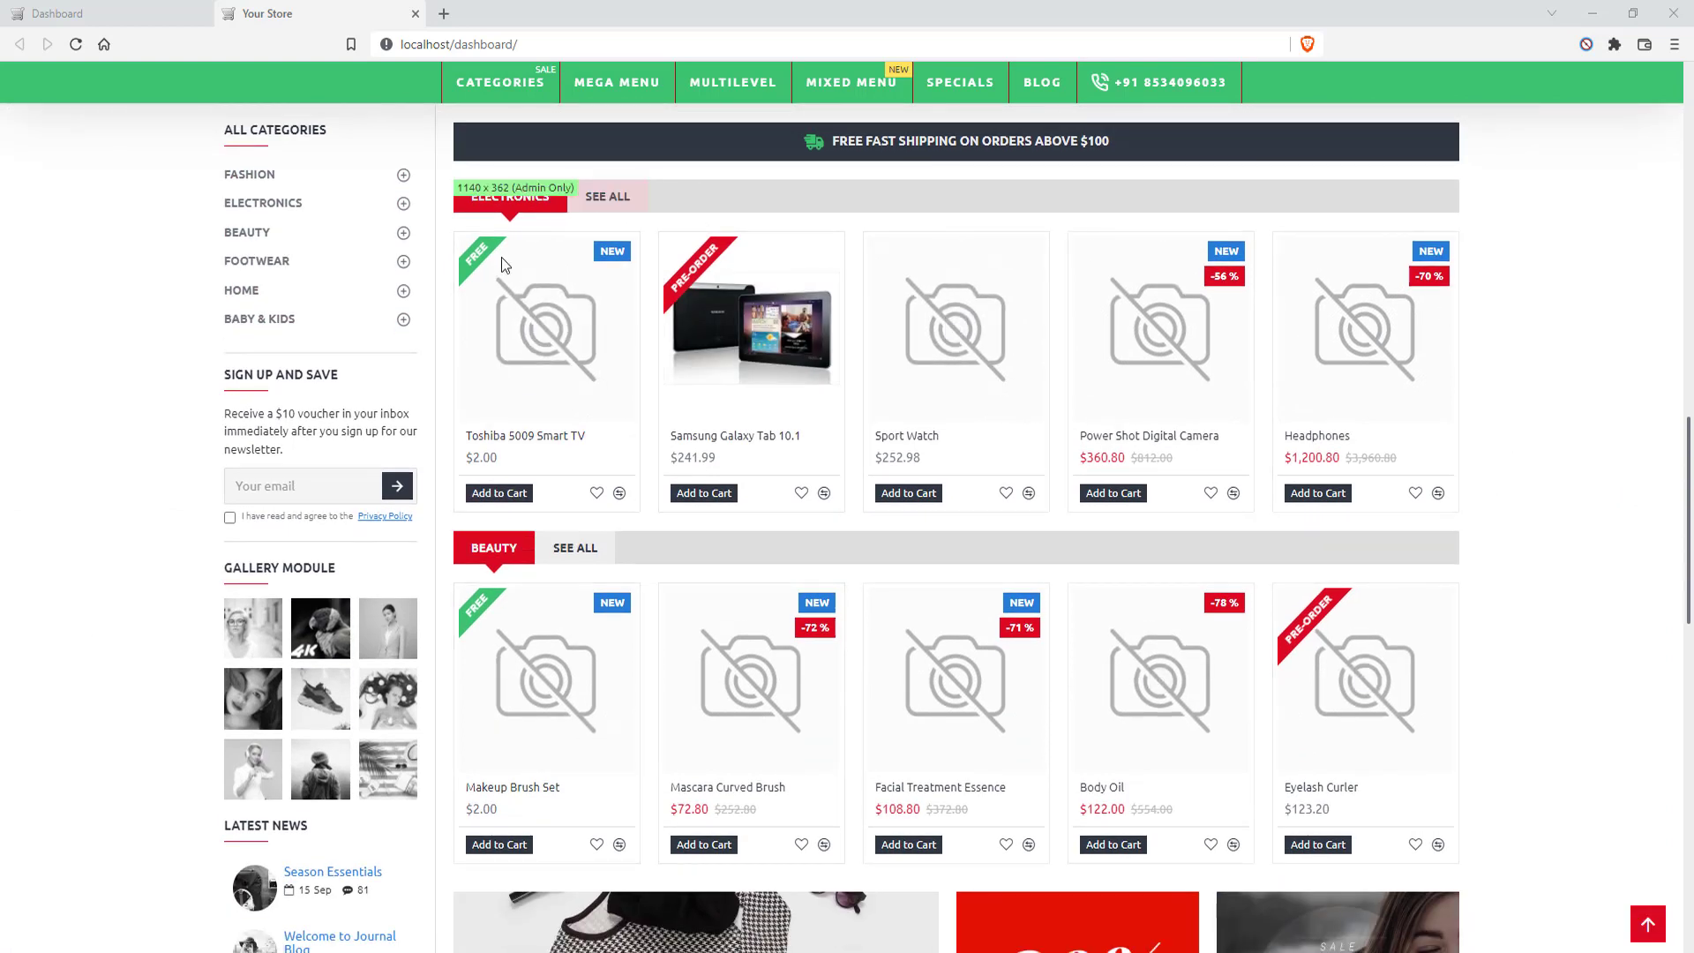
scroll(1310, 629, down, 3)
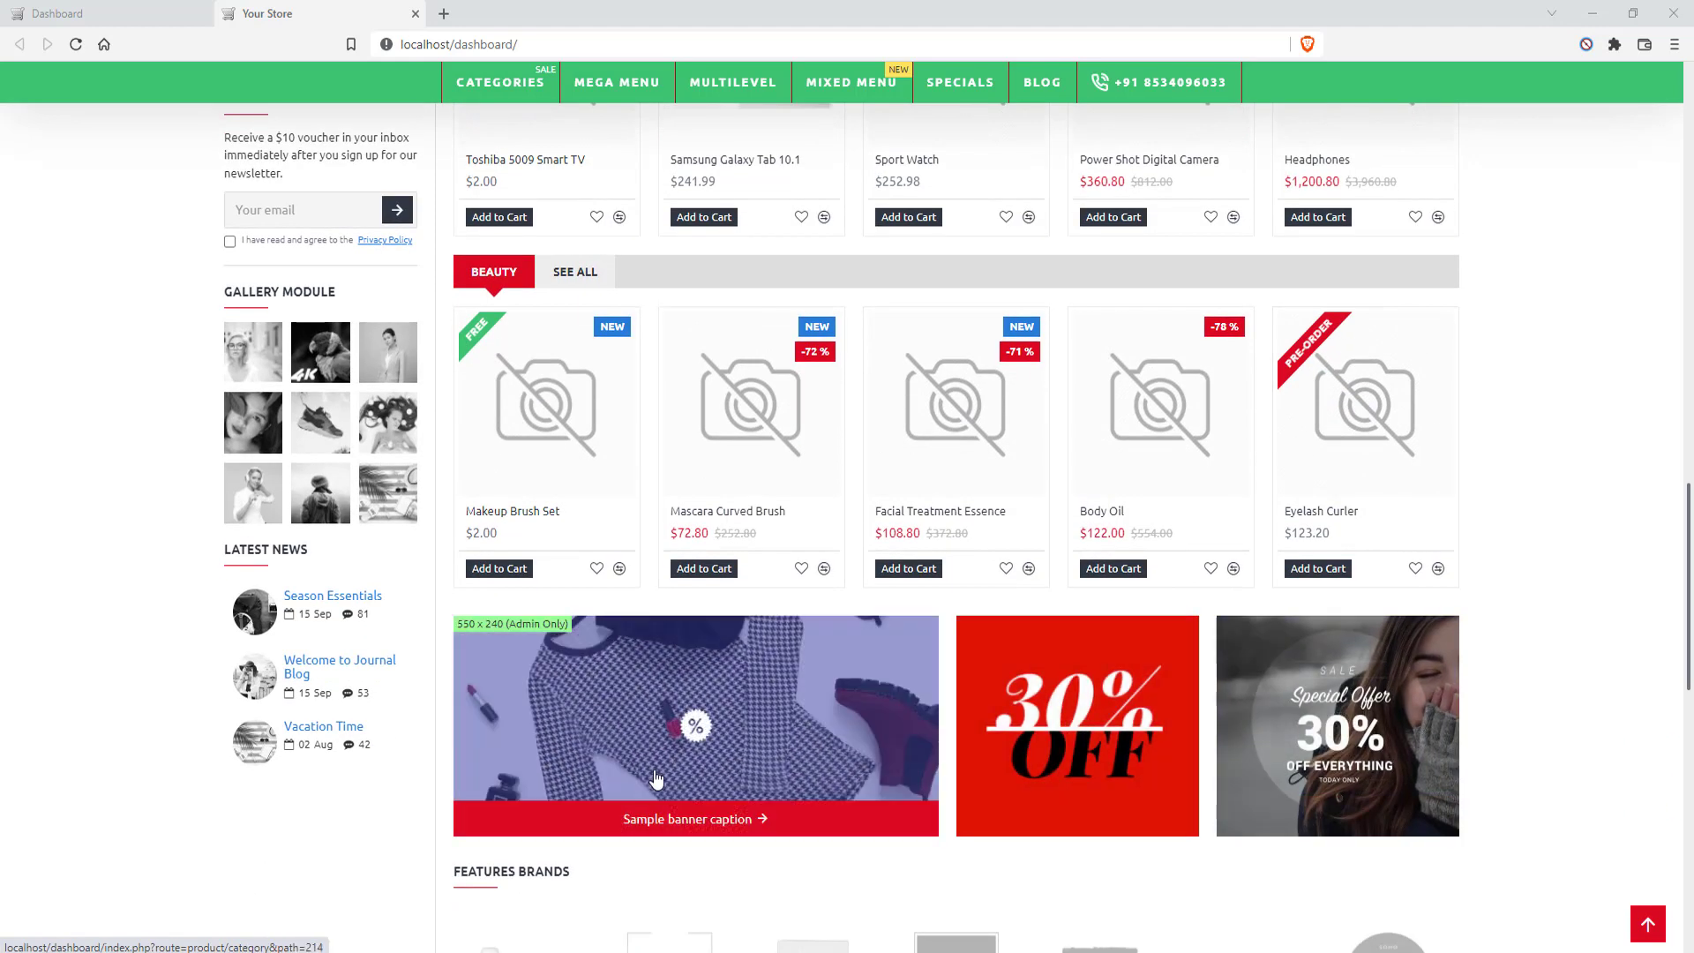
scroll(391, 833, up, 5)
scroll(70, 485, up, 2)
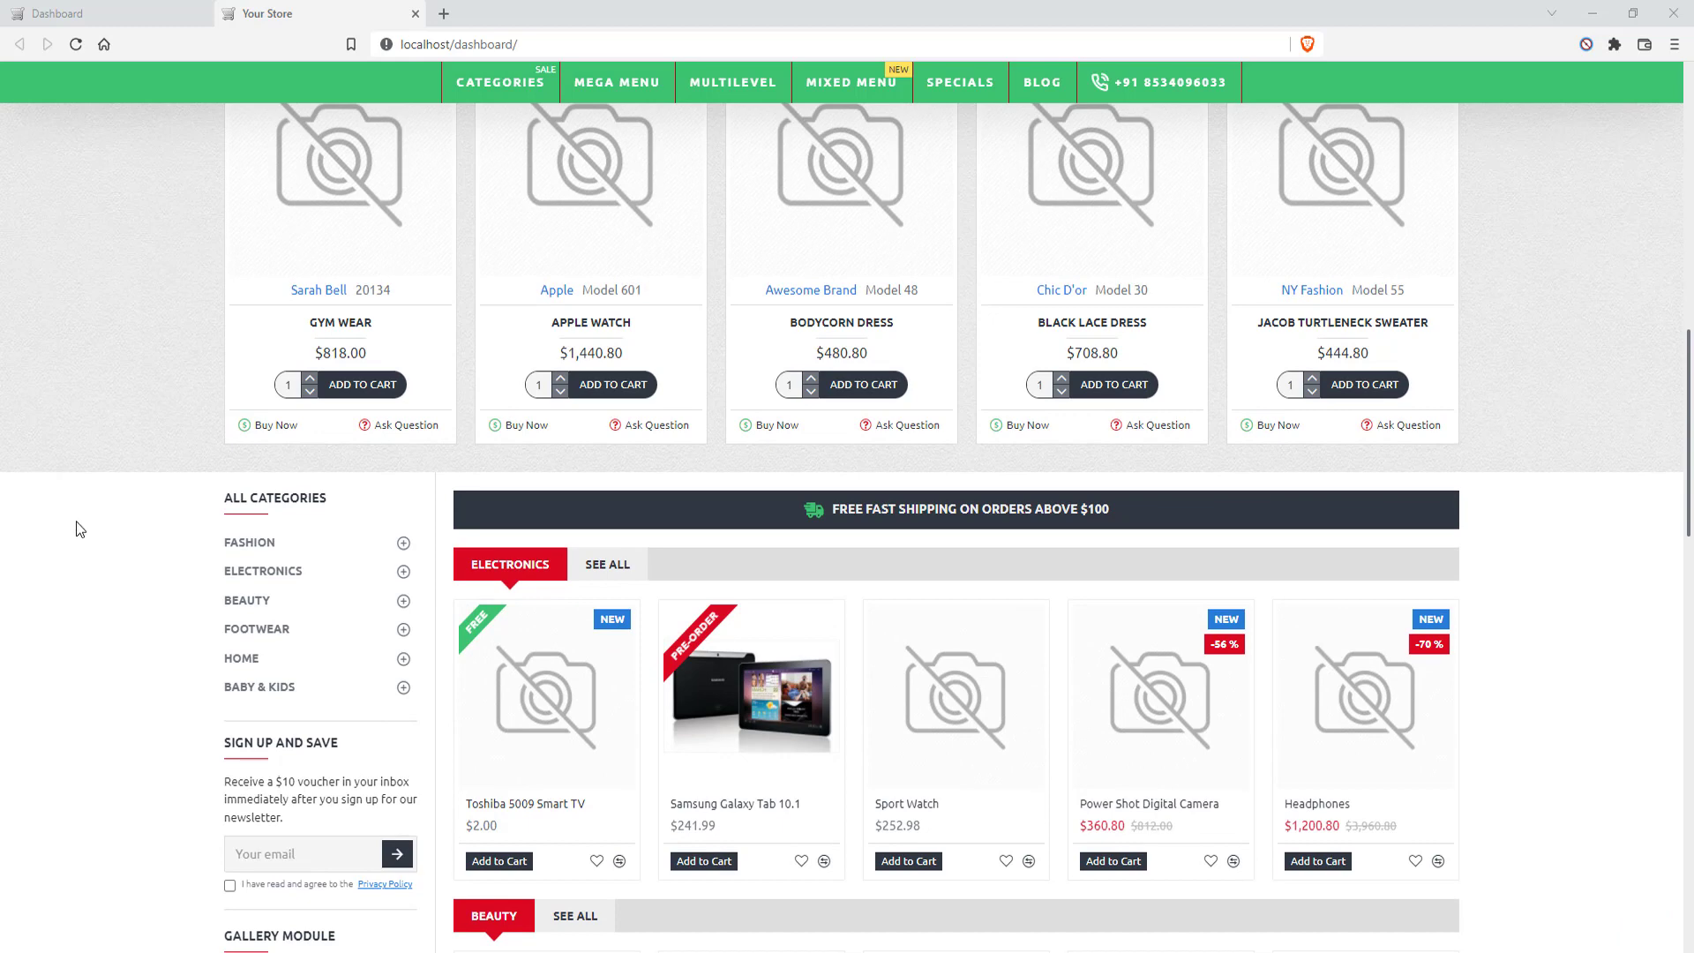
scroll(80, 528, down, 1)
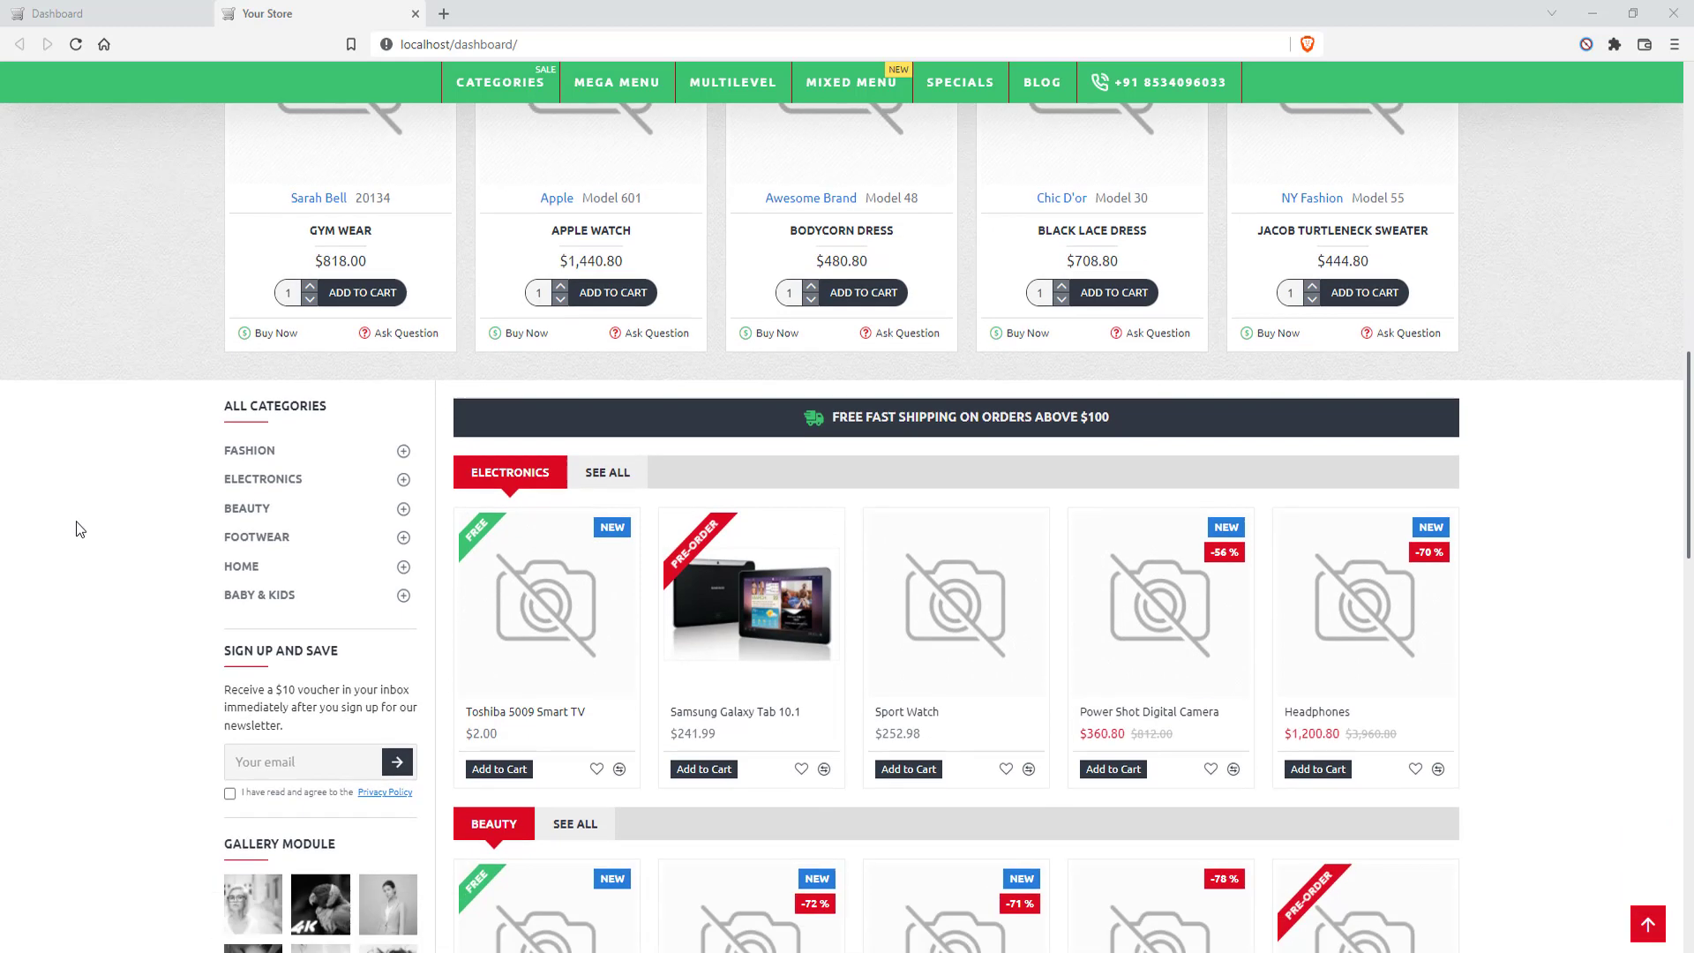
scroll(80, 529, up, 2)
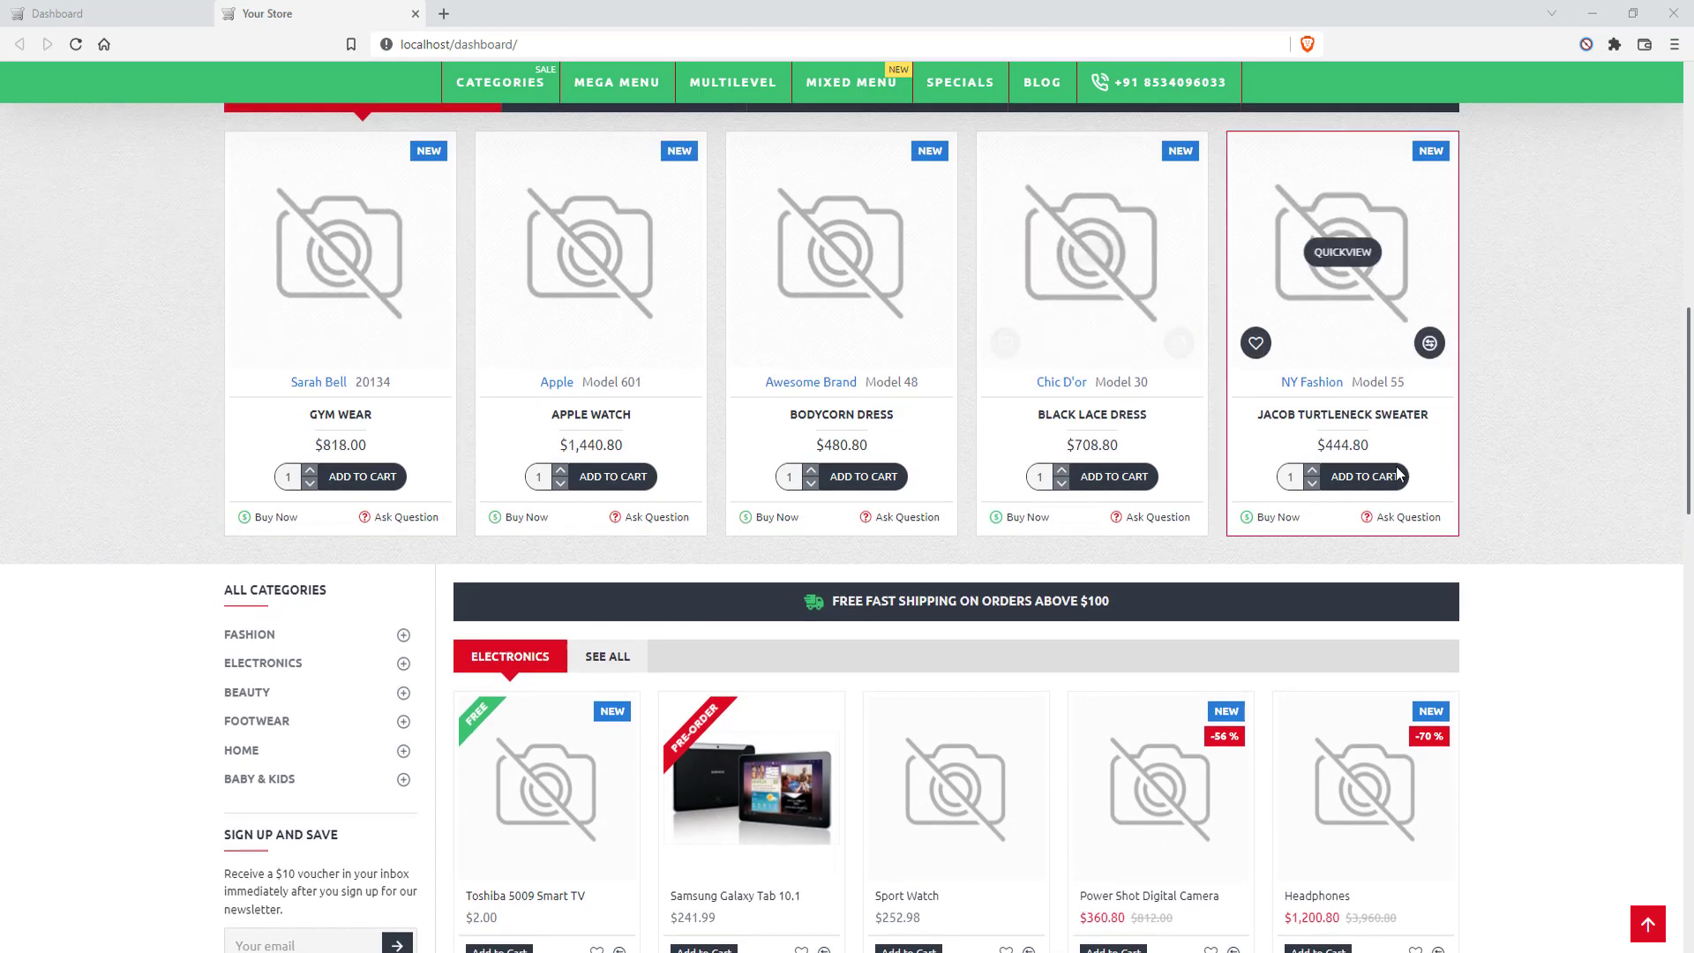
scroll(1464, 469, down, 3)
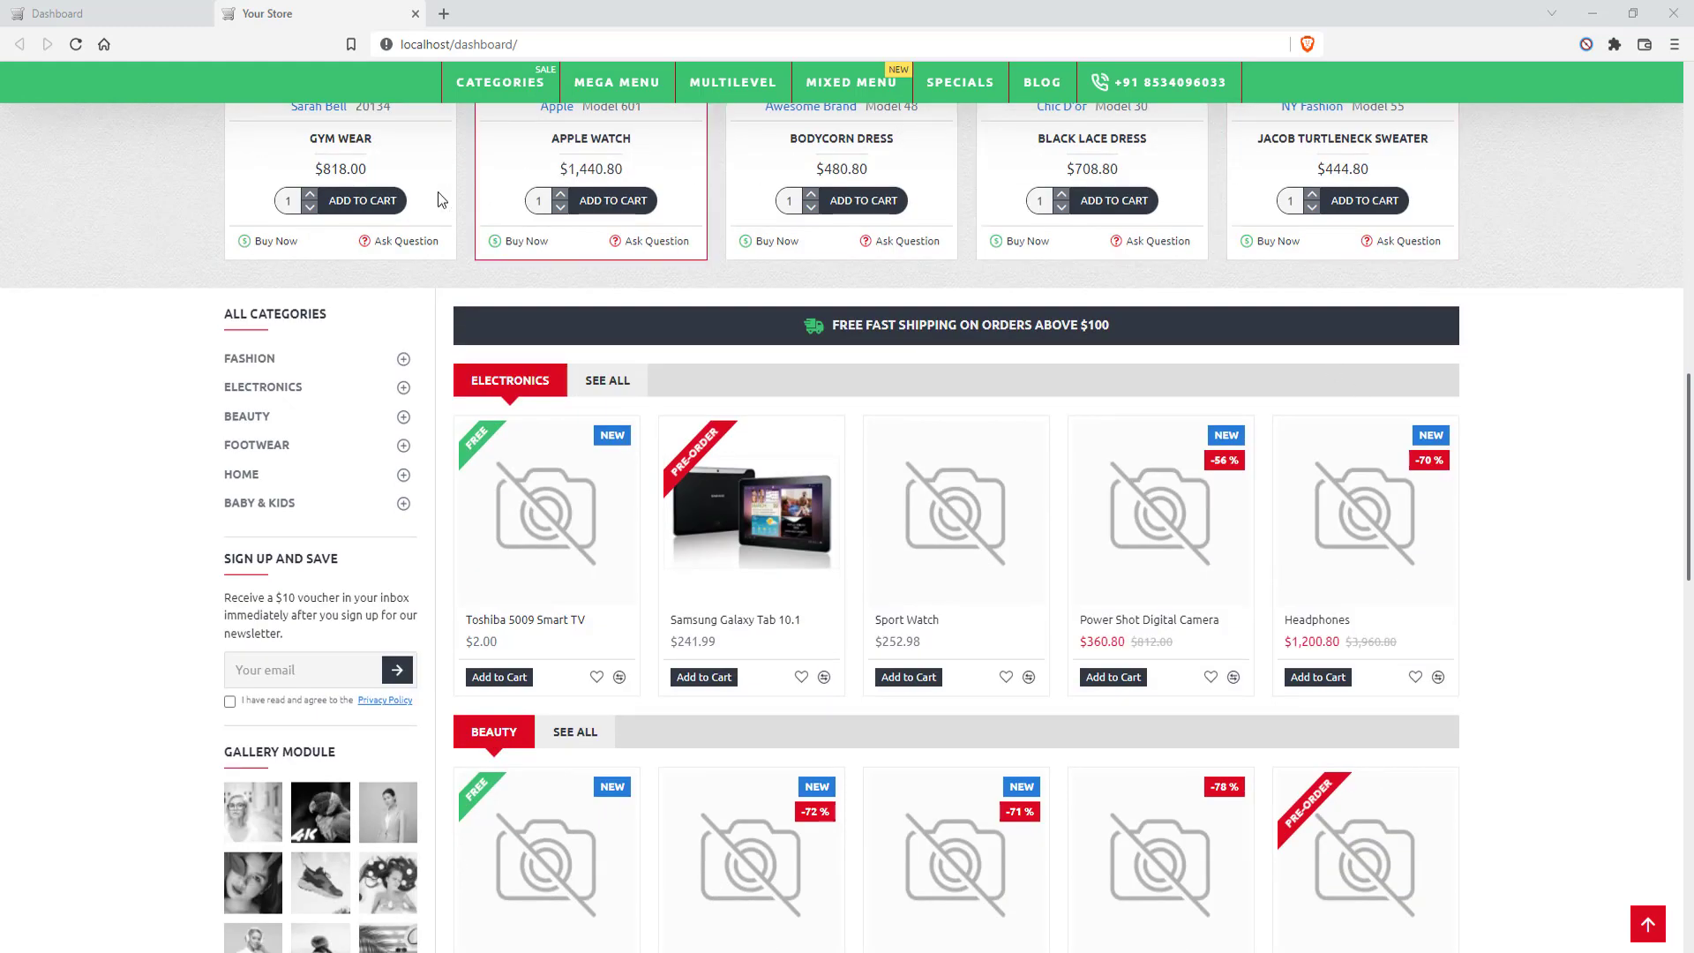
scroll(196, 573, down, 3)
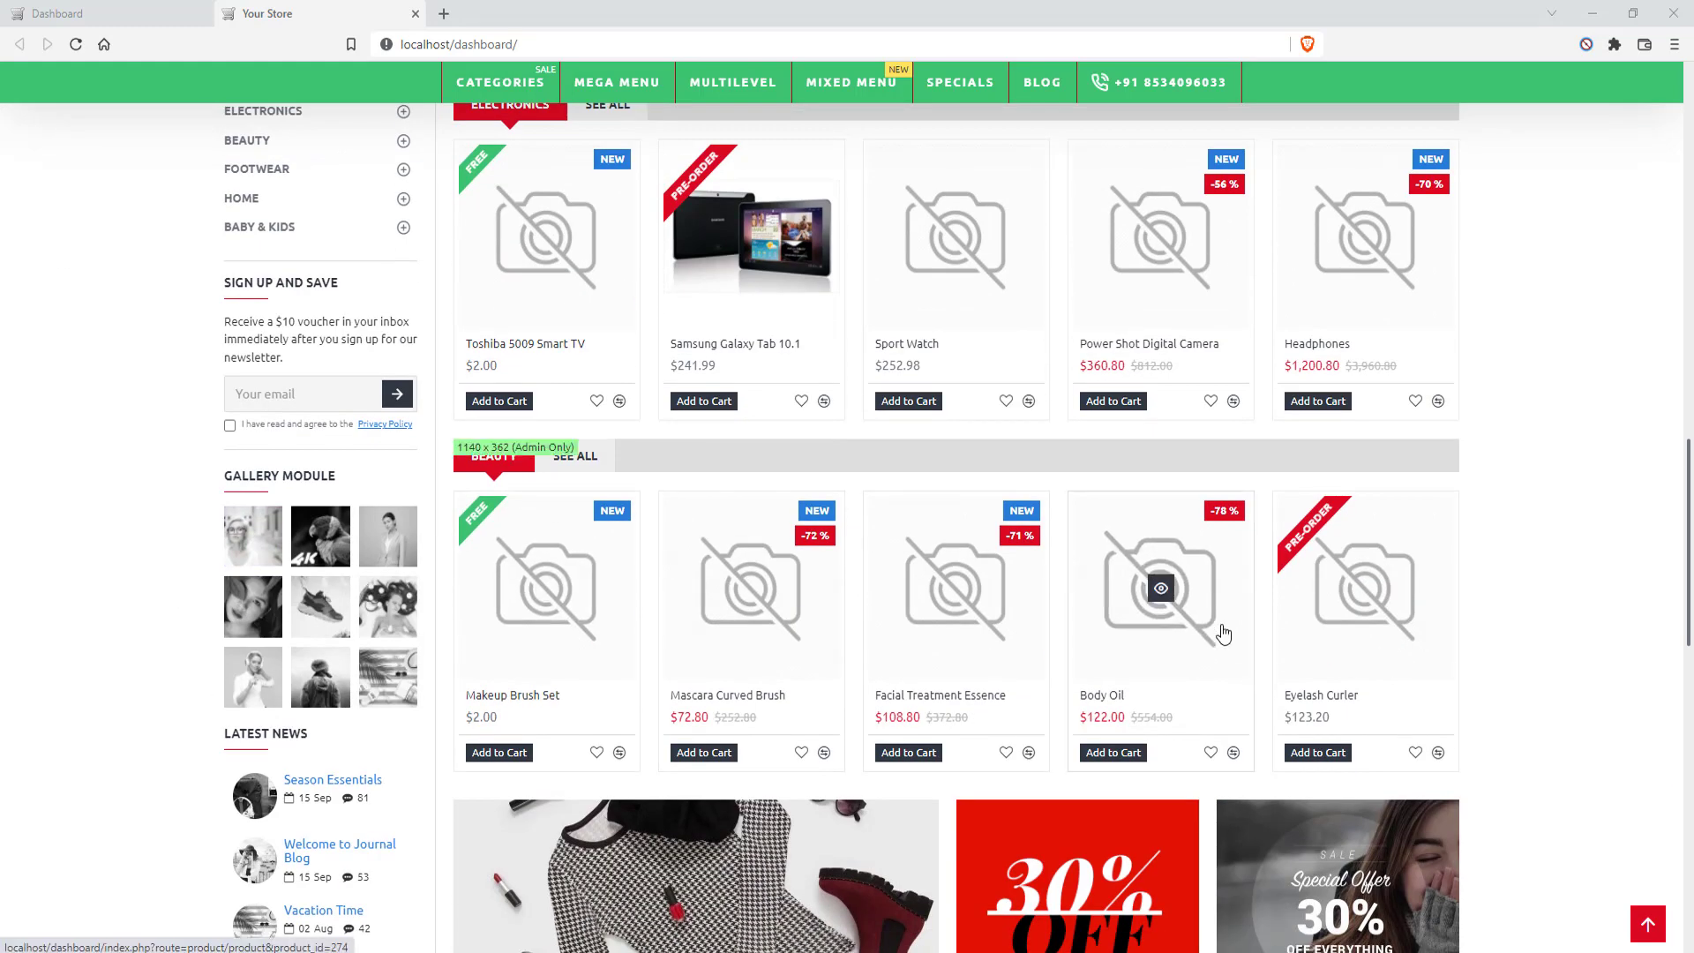
scroll(1182, 639, up, 1)
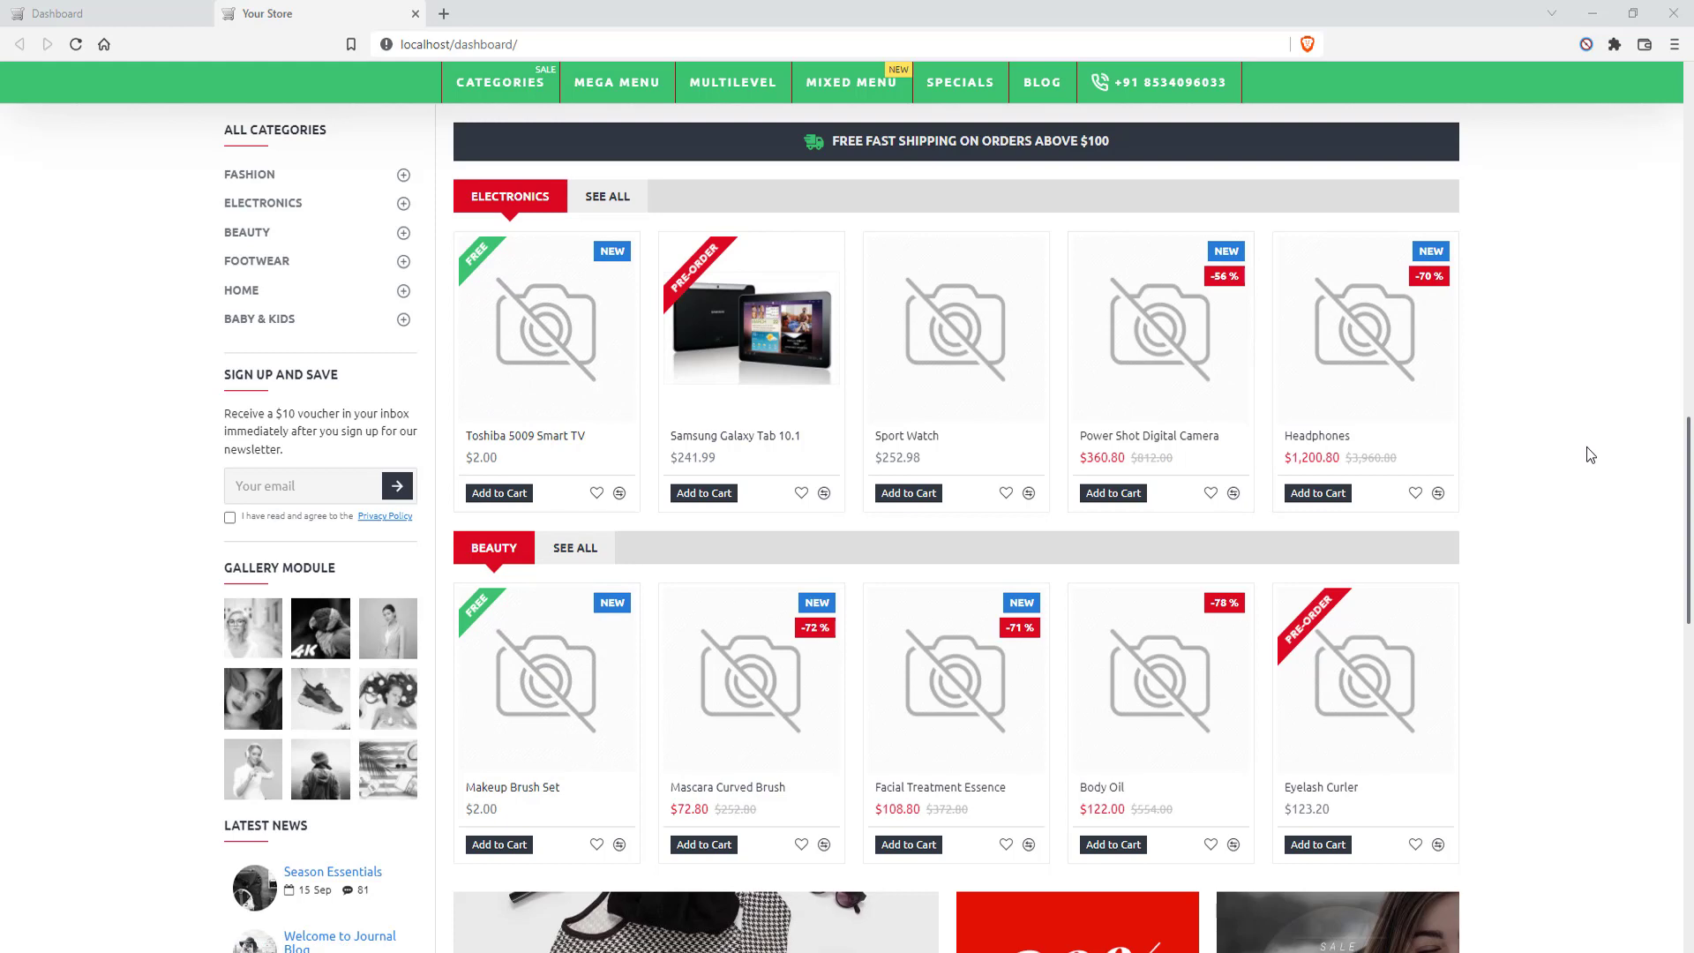
scroll(1586, 449, up, 1)
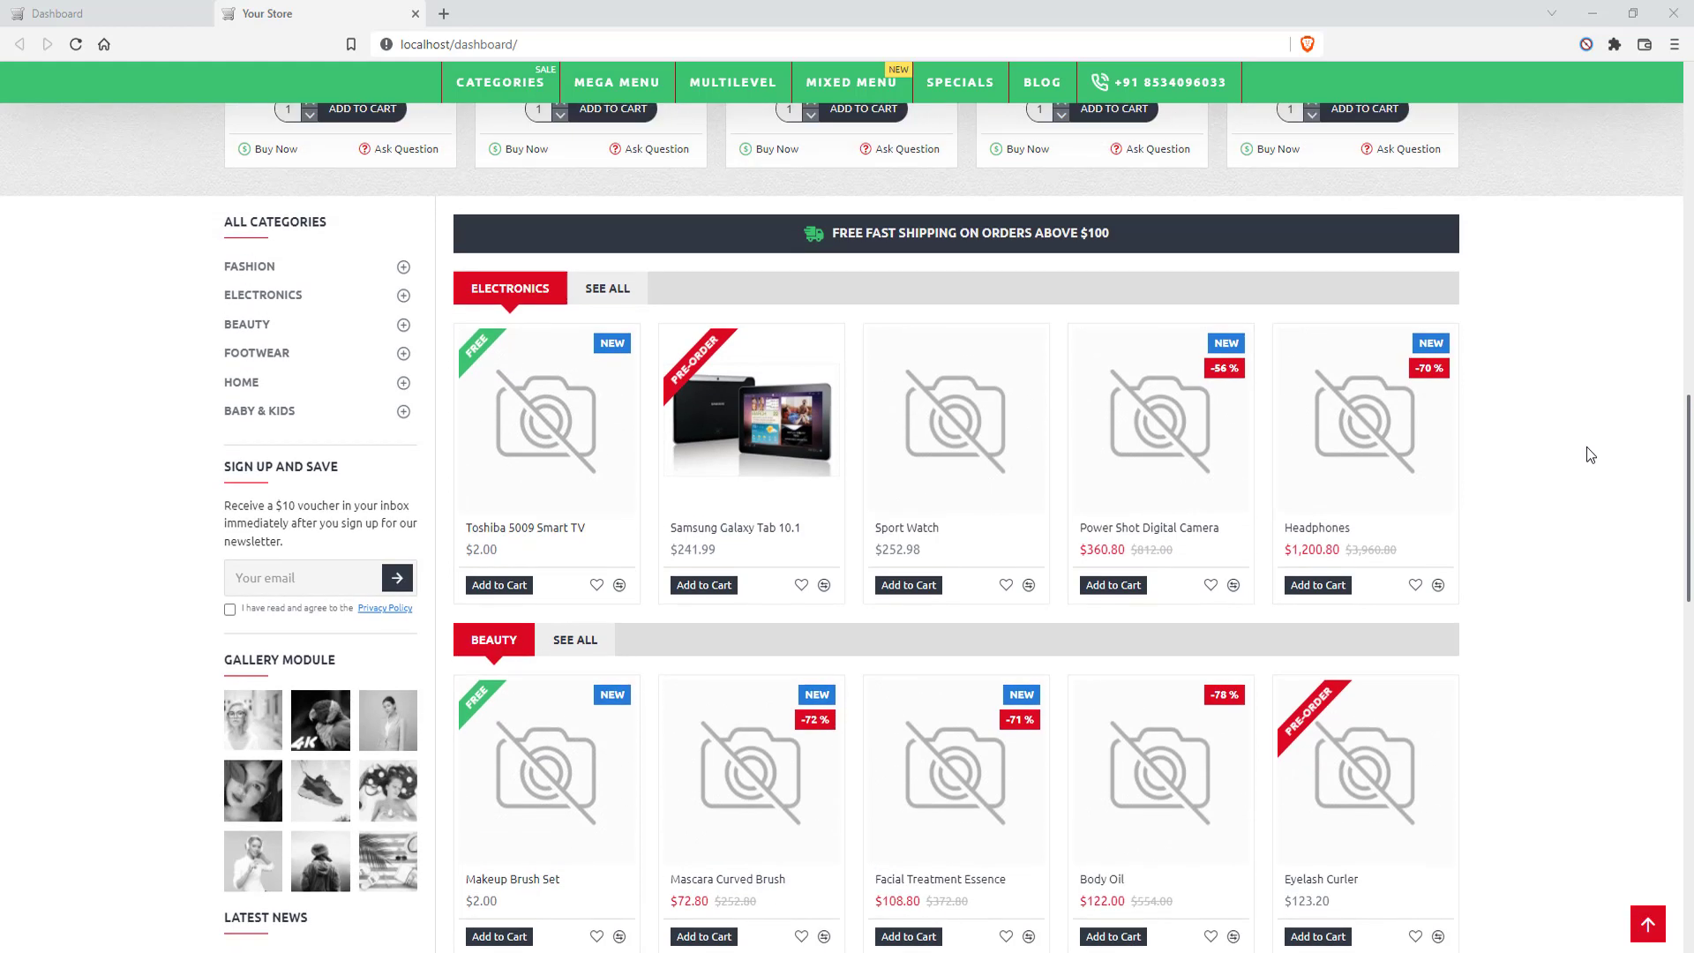
scroll(1586, 456, down, 1)
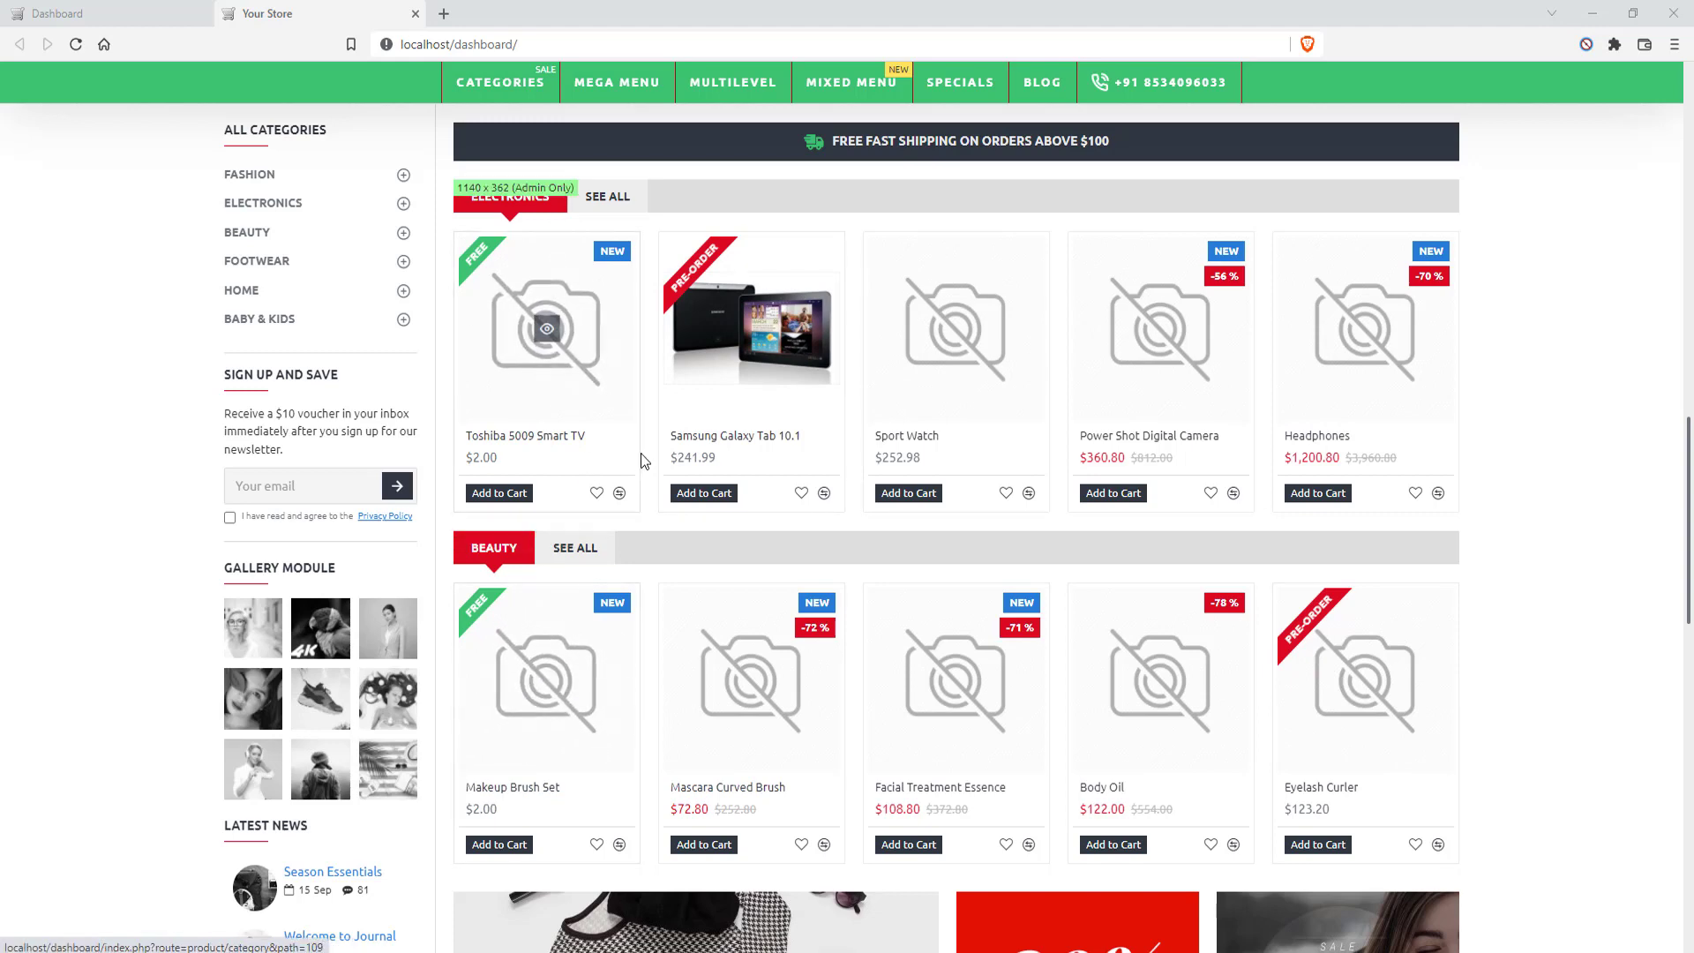
scroll(640, 453, down, 3)
scroll(697, 690, down, 4)
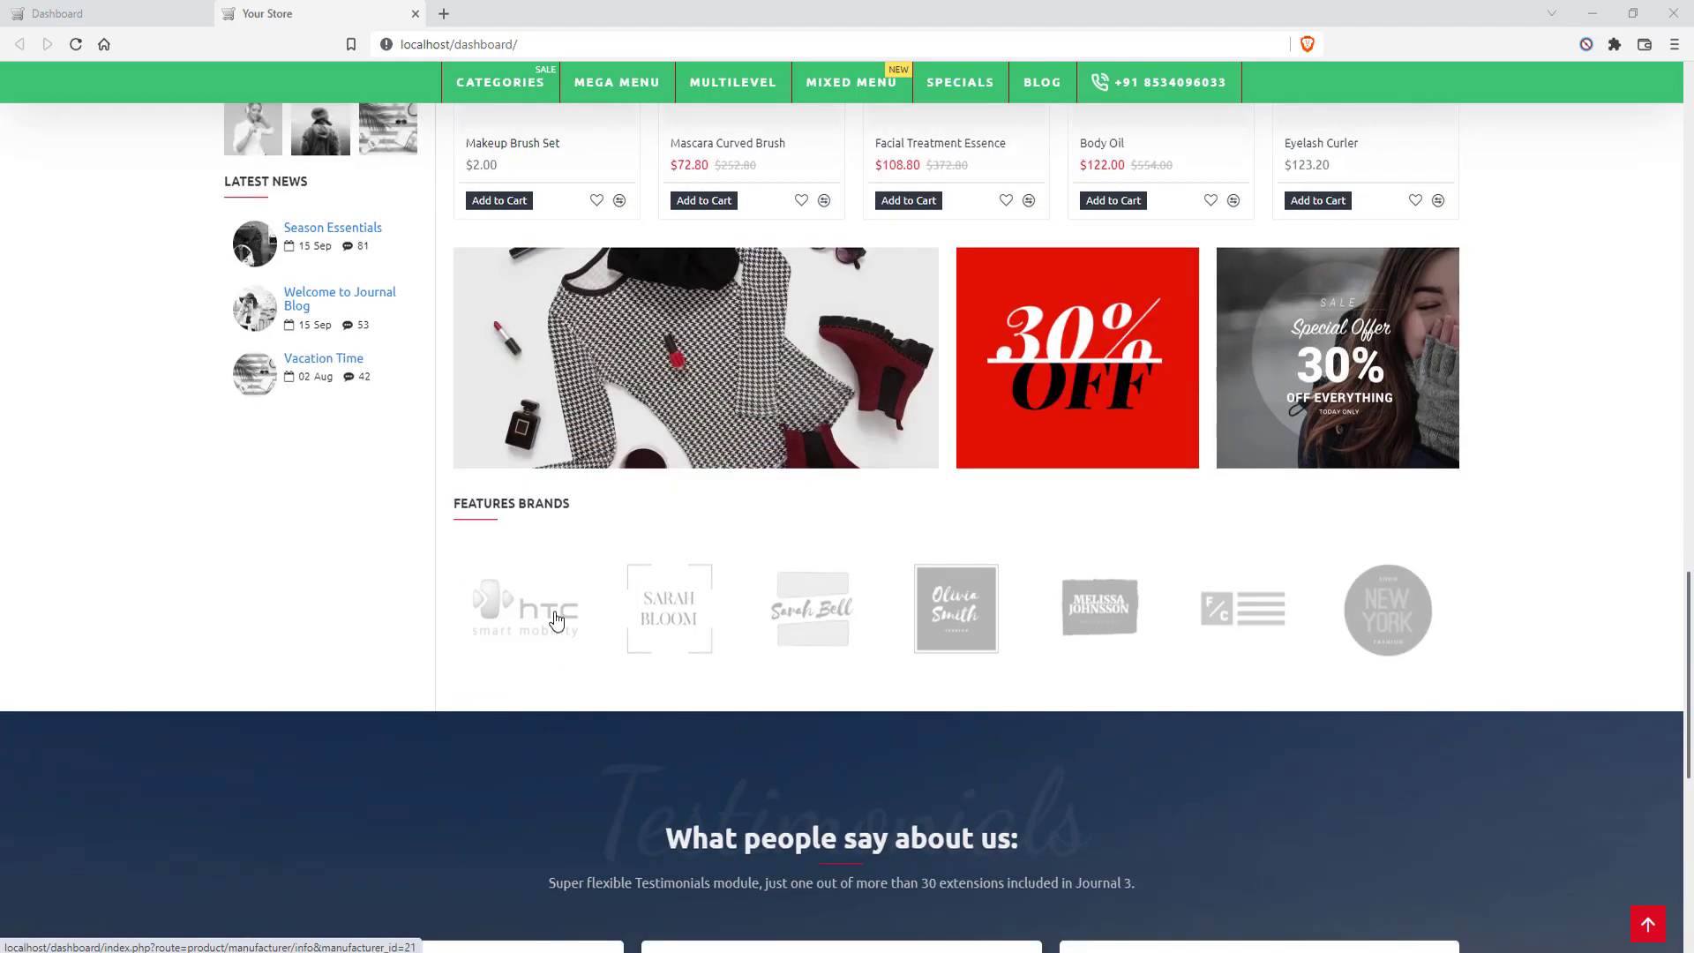
scroll(595, 379, up, 5)
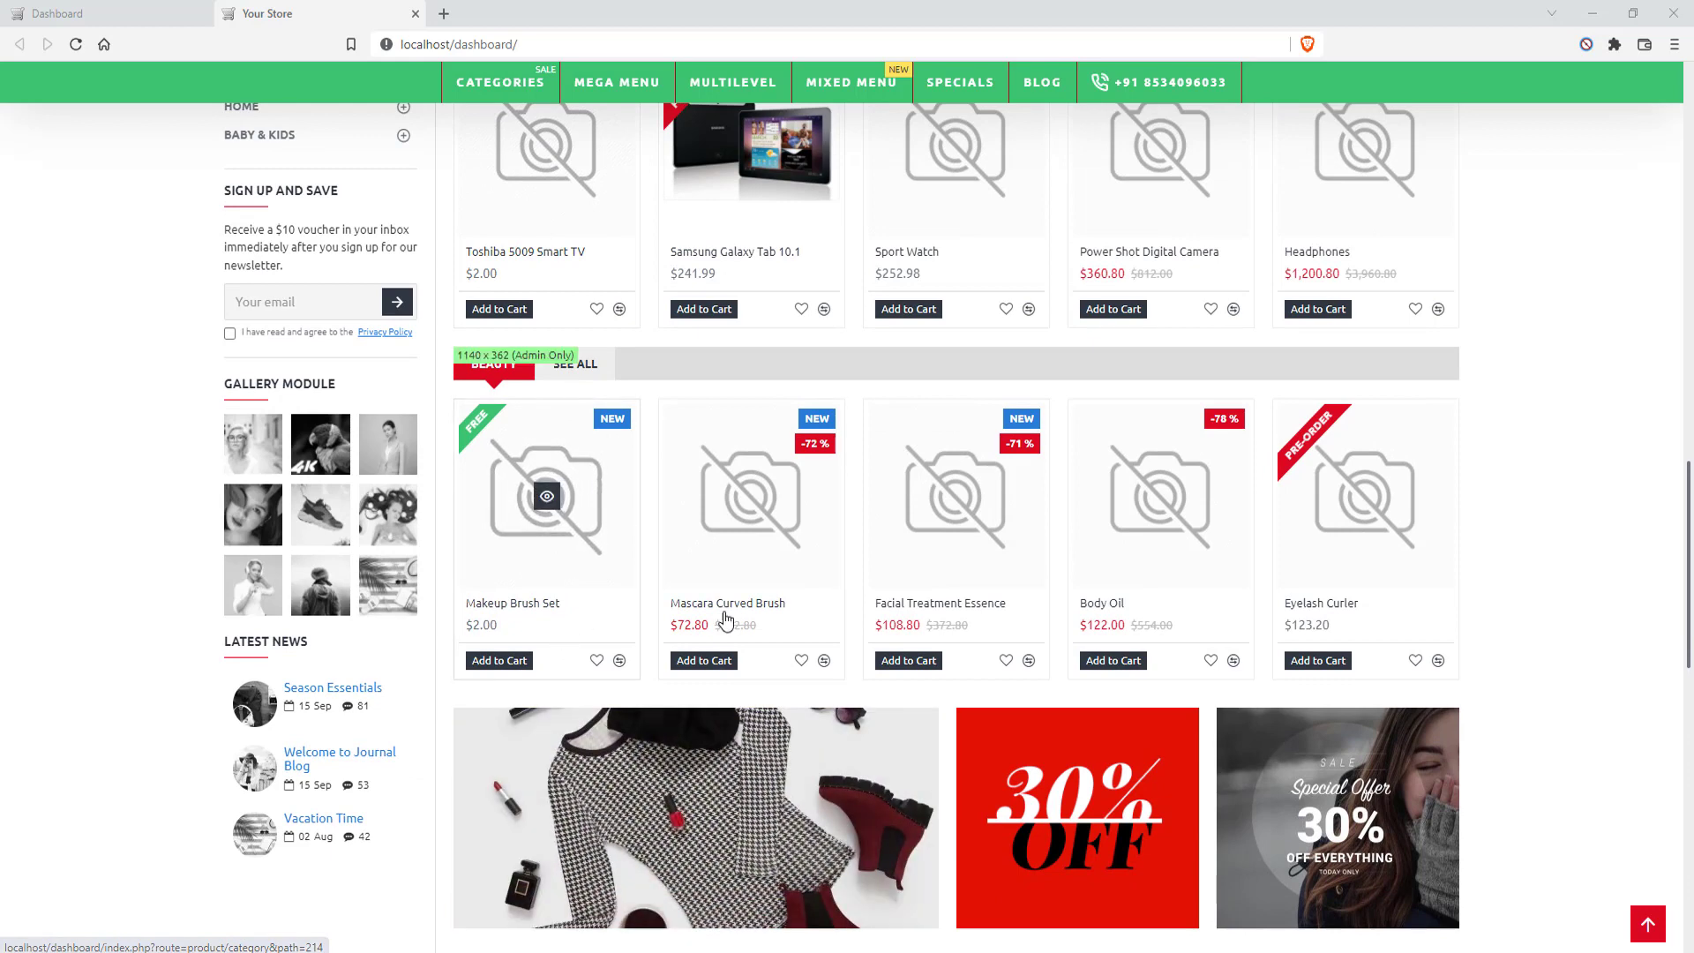
scroll(1431, 530, up, 2)
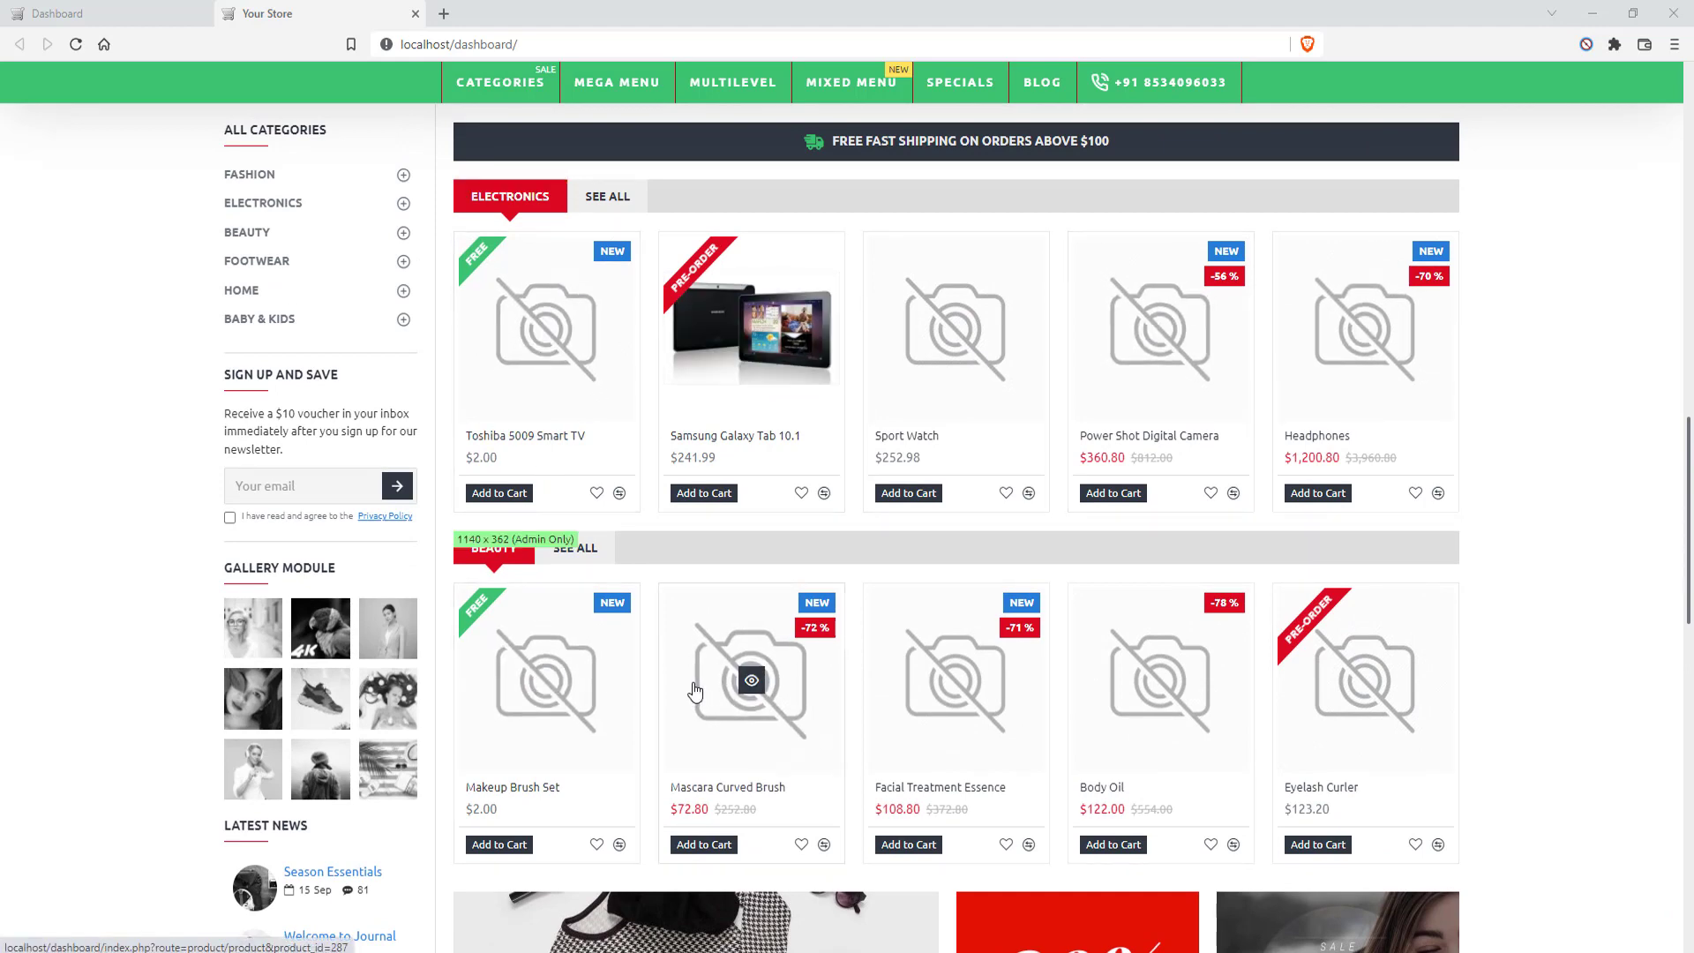
scroll(759, 644, down, 6)
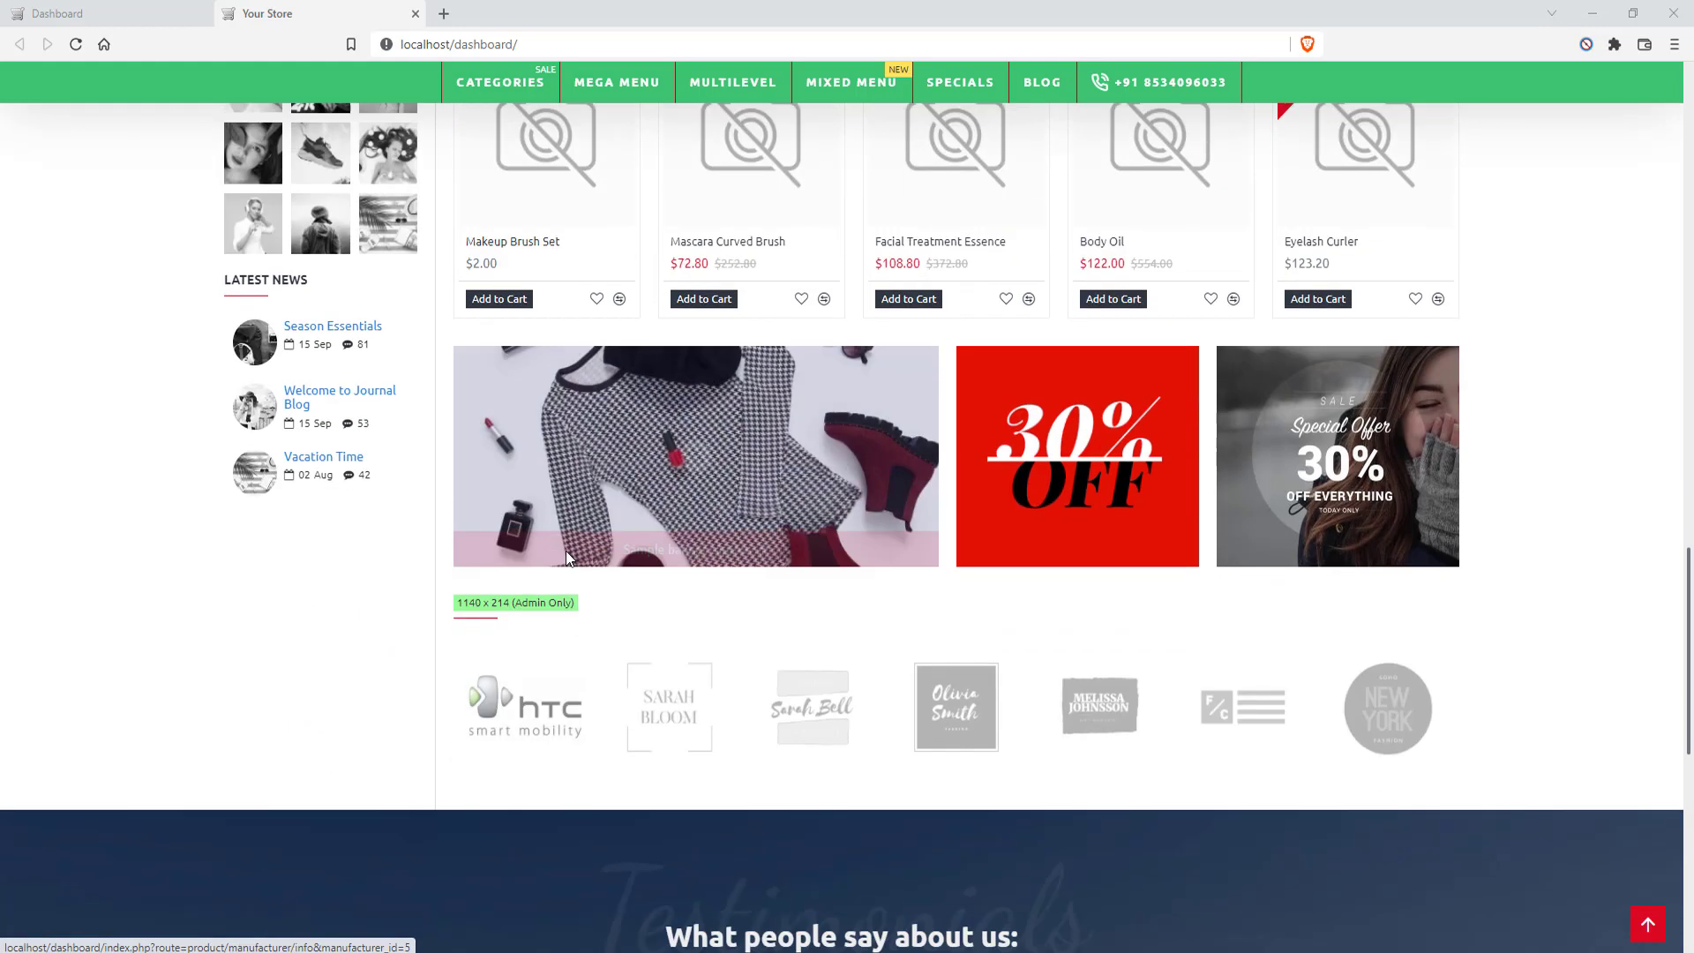
scroll(516, 745, up, 4)
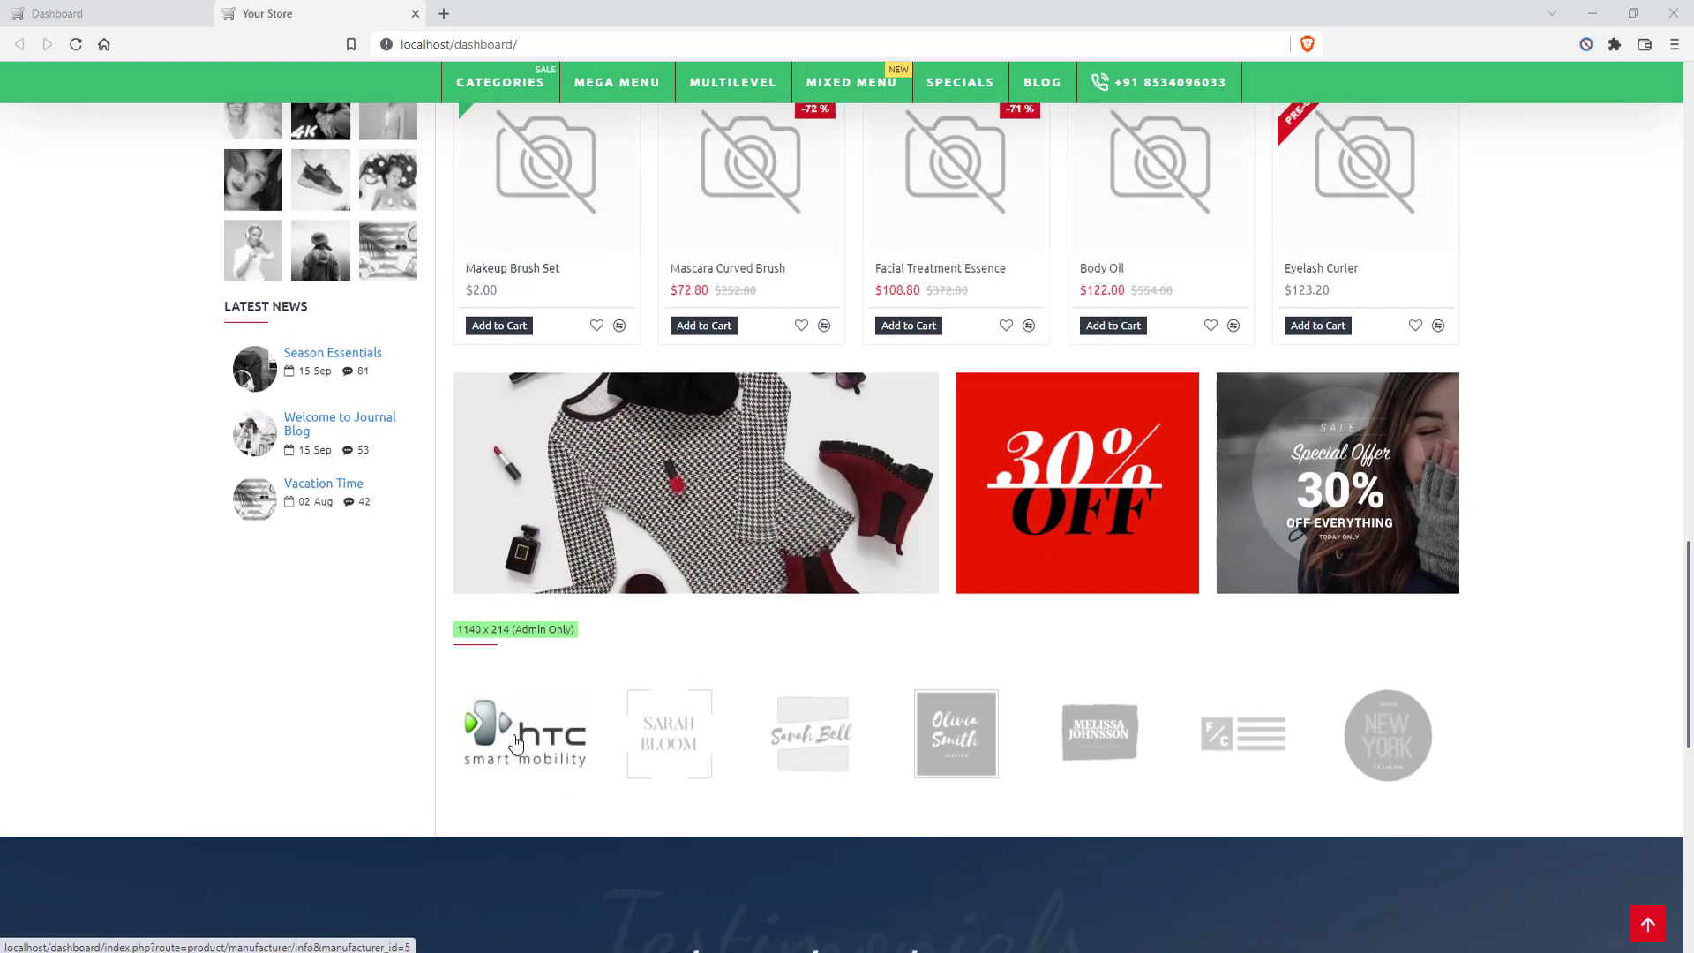
scroll(522, 723, up, 10)
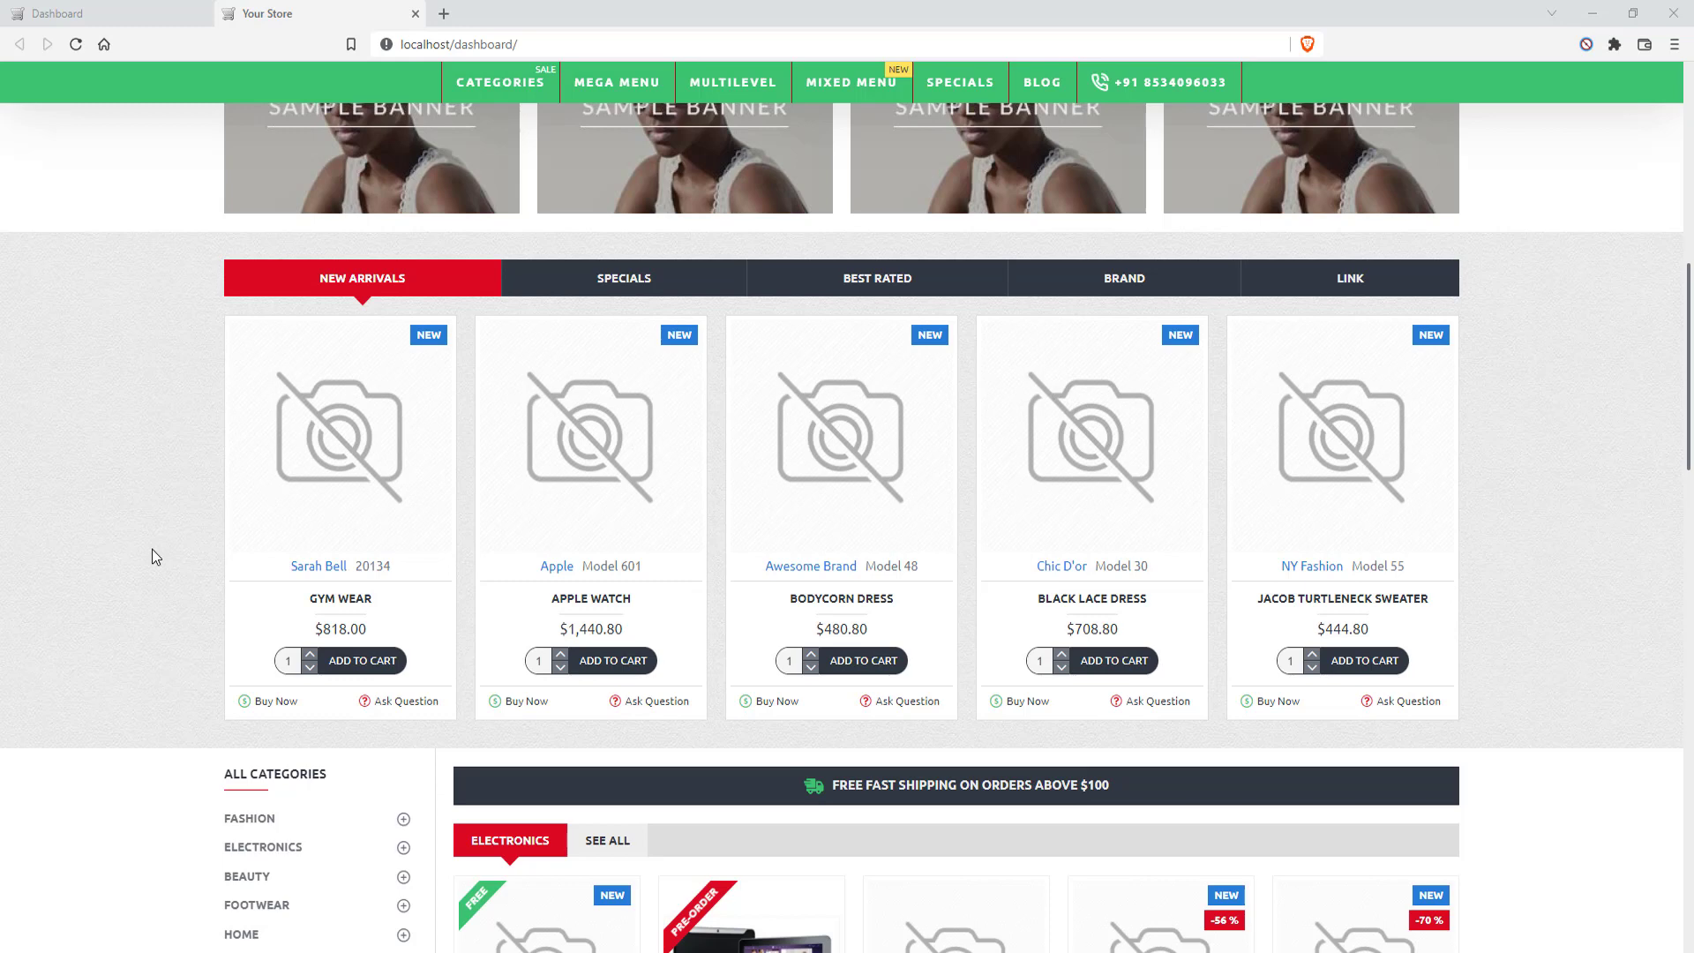
Switch to the OpenCart admin and open the Home layout for editing from the Journal layouts
click(125, 18)
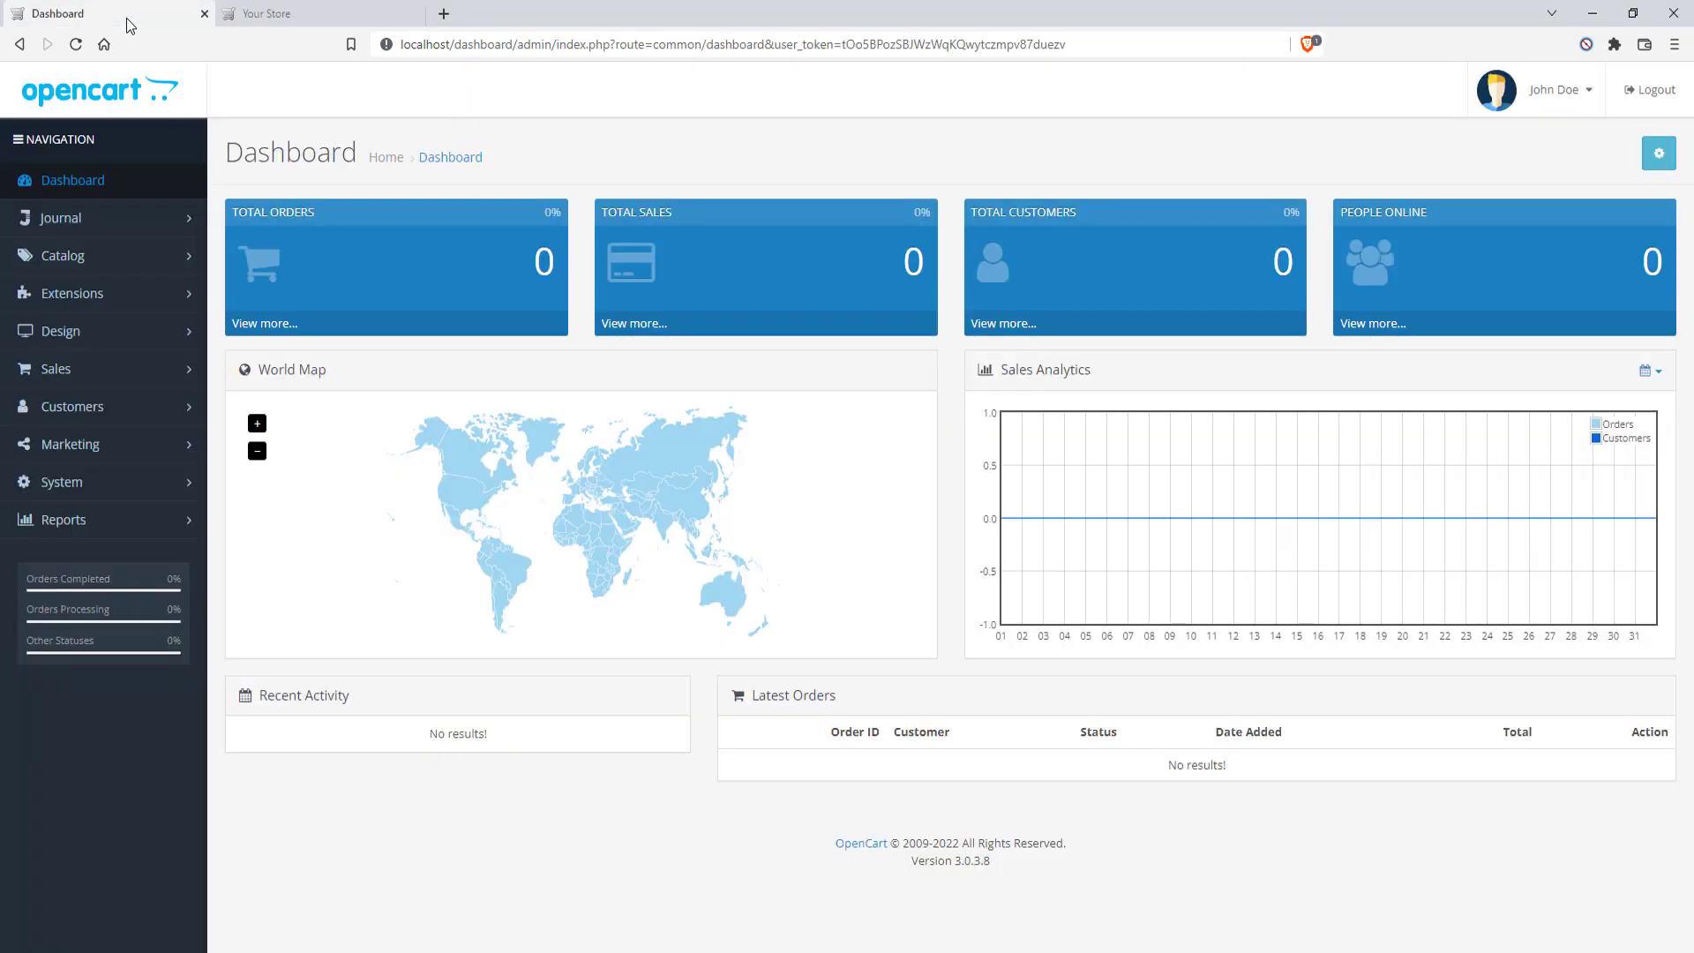
click(95, 230)
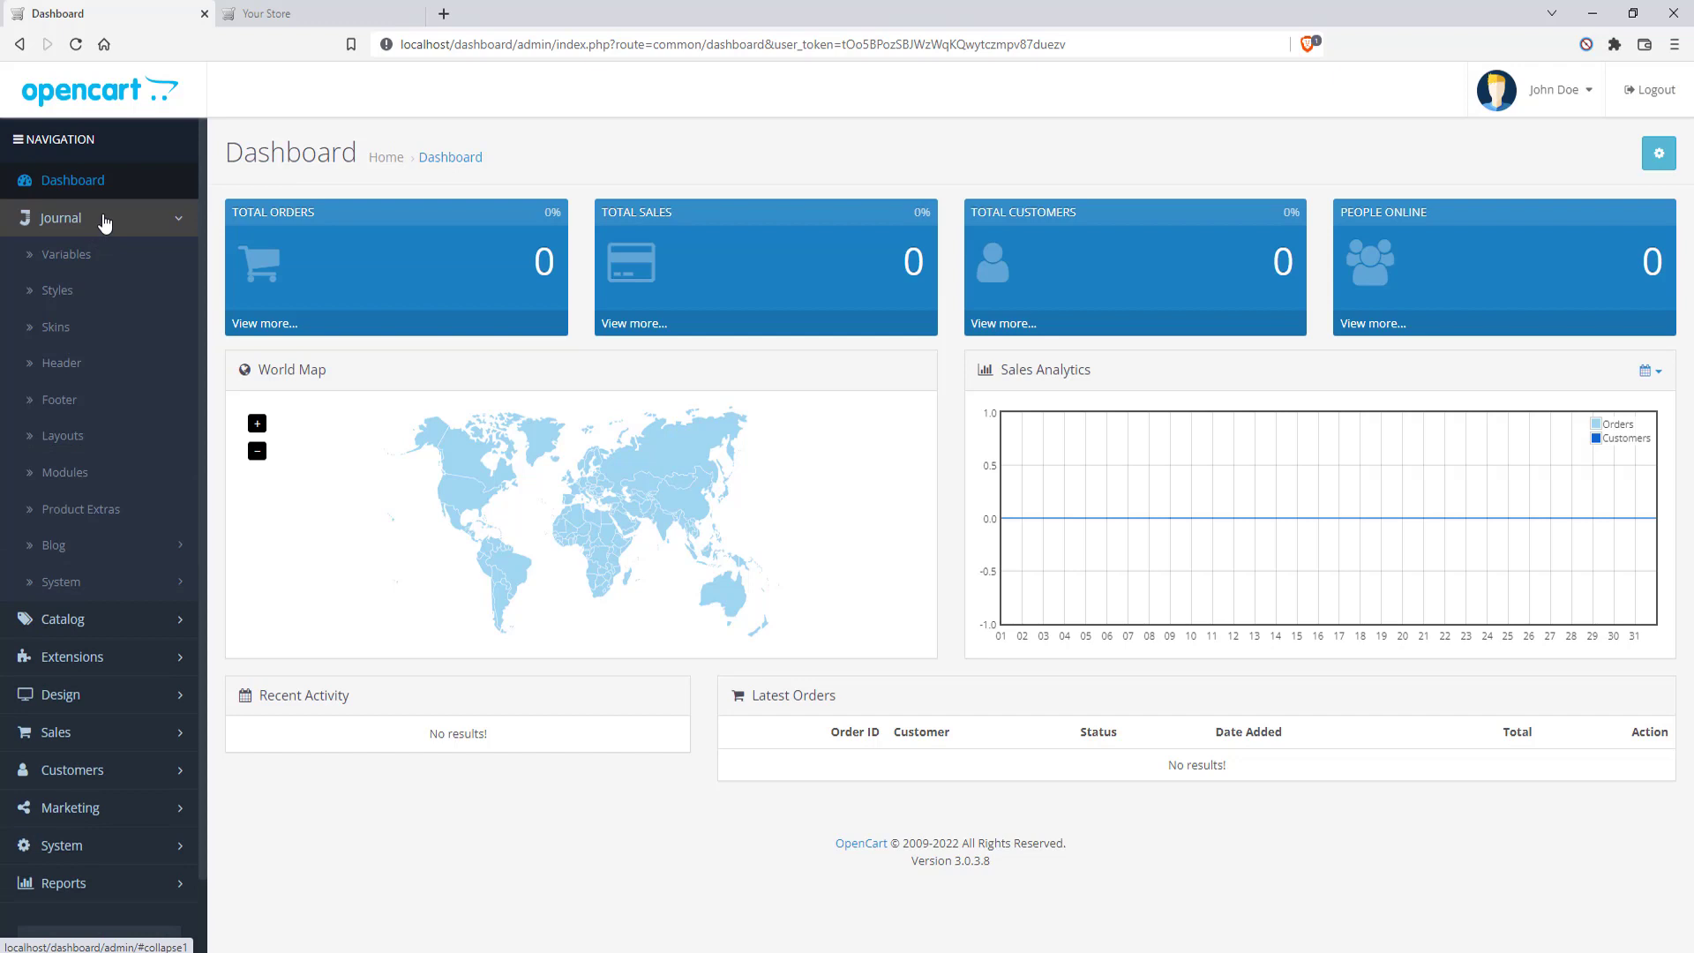
click(80, 451)
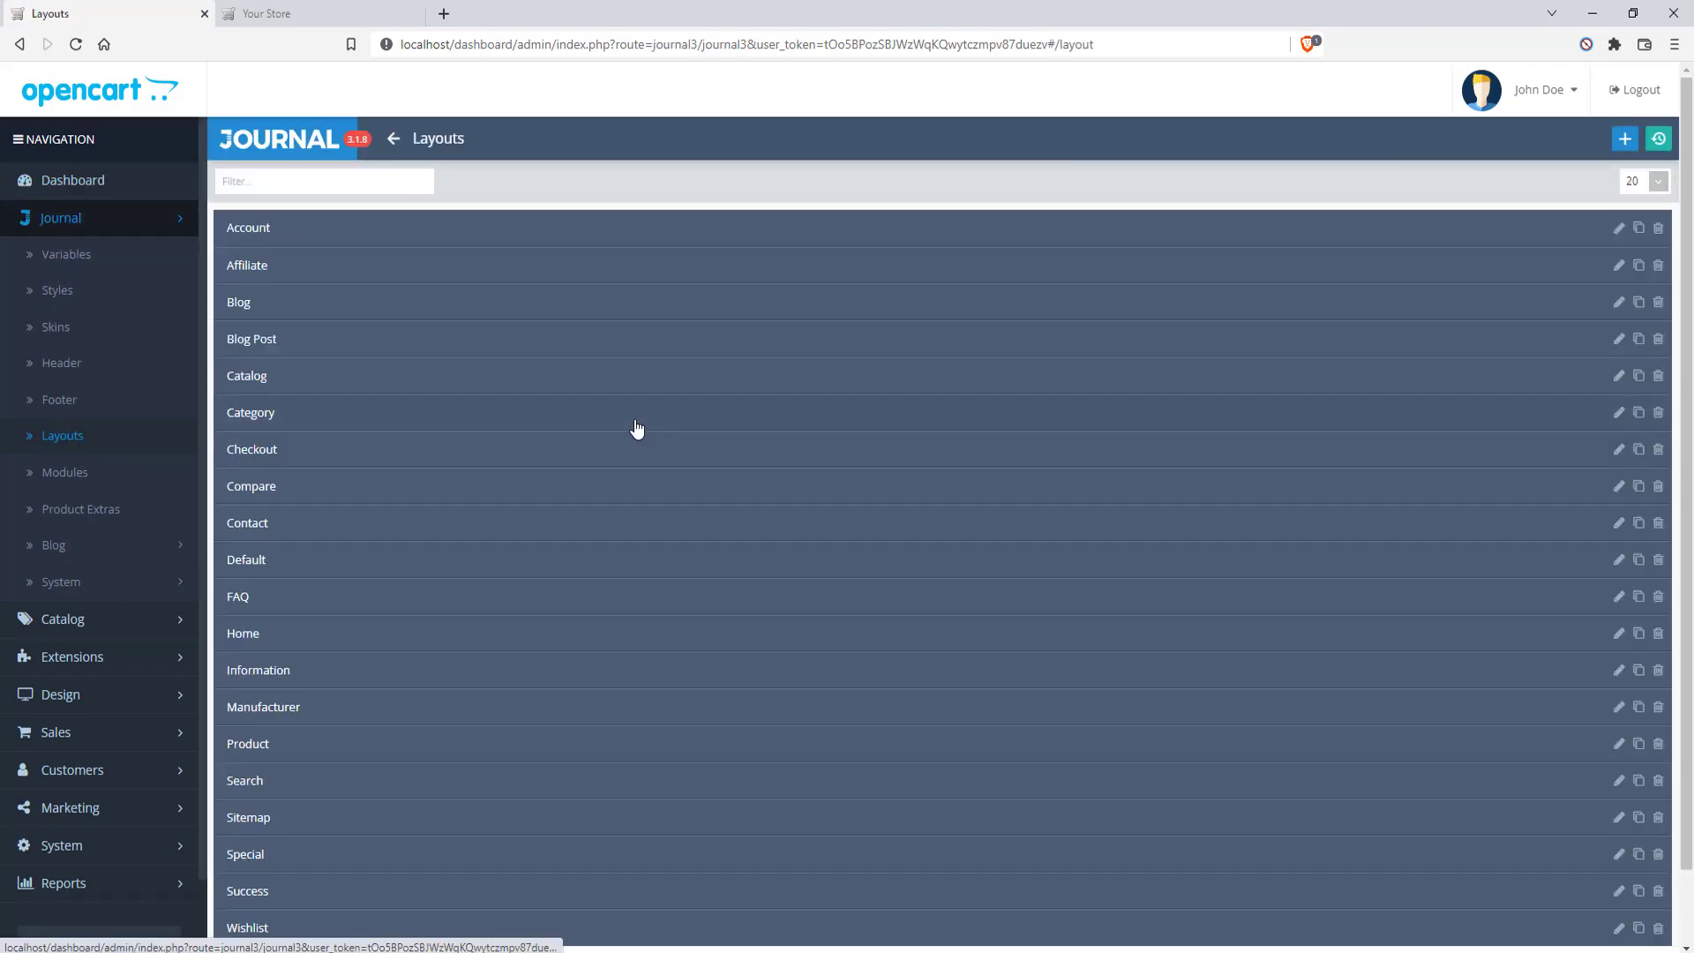
scroll(637, 429, down, 2)
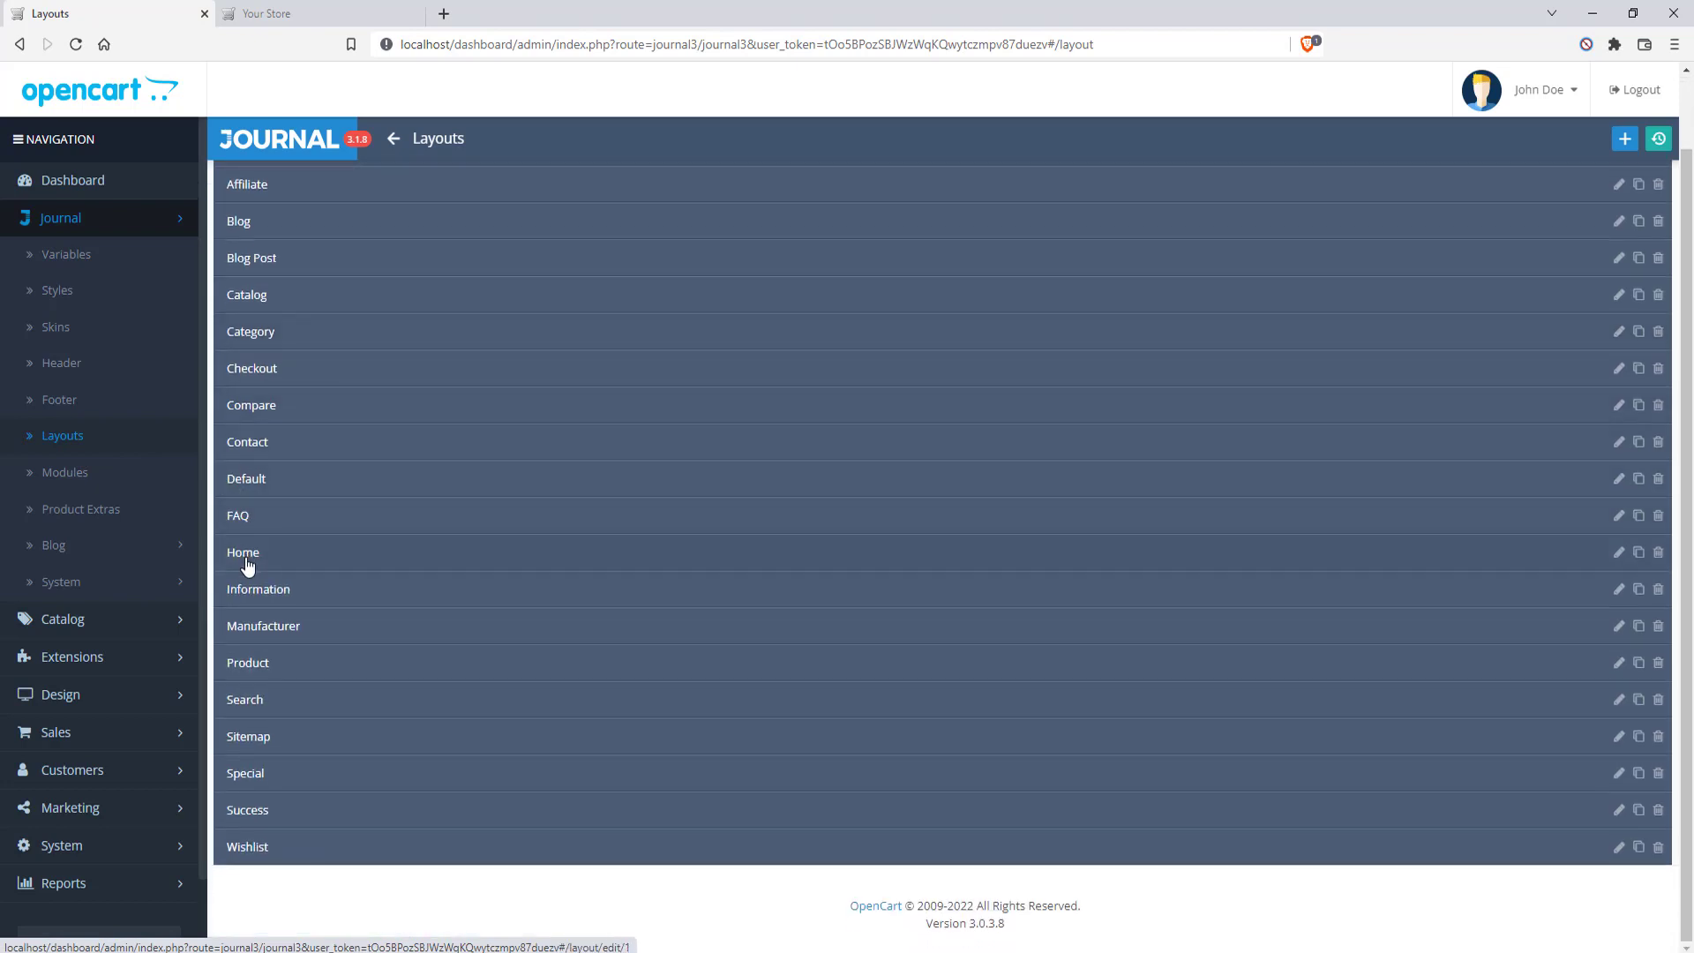
click(287, 566)
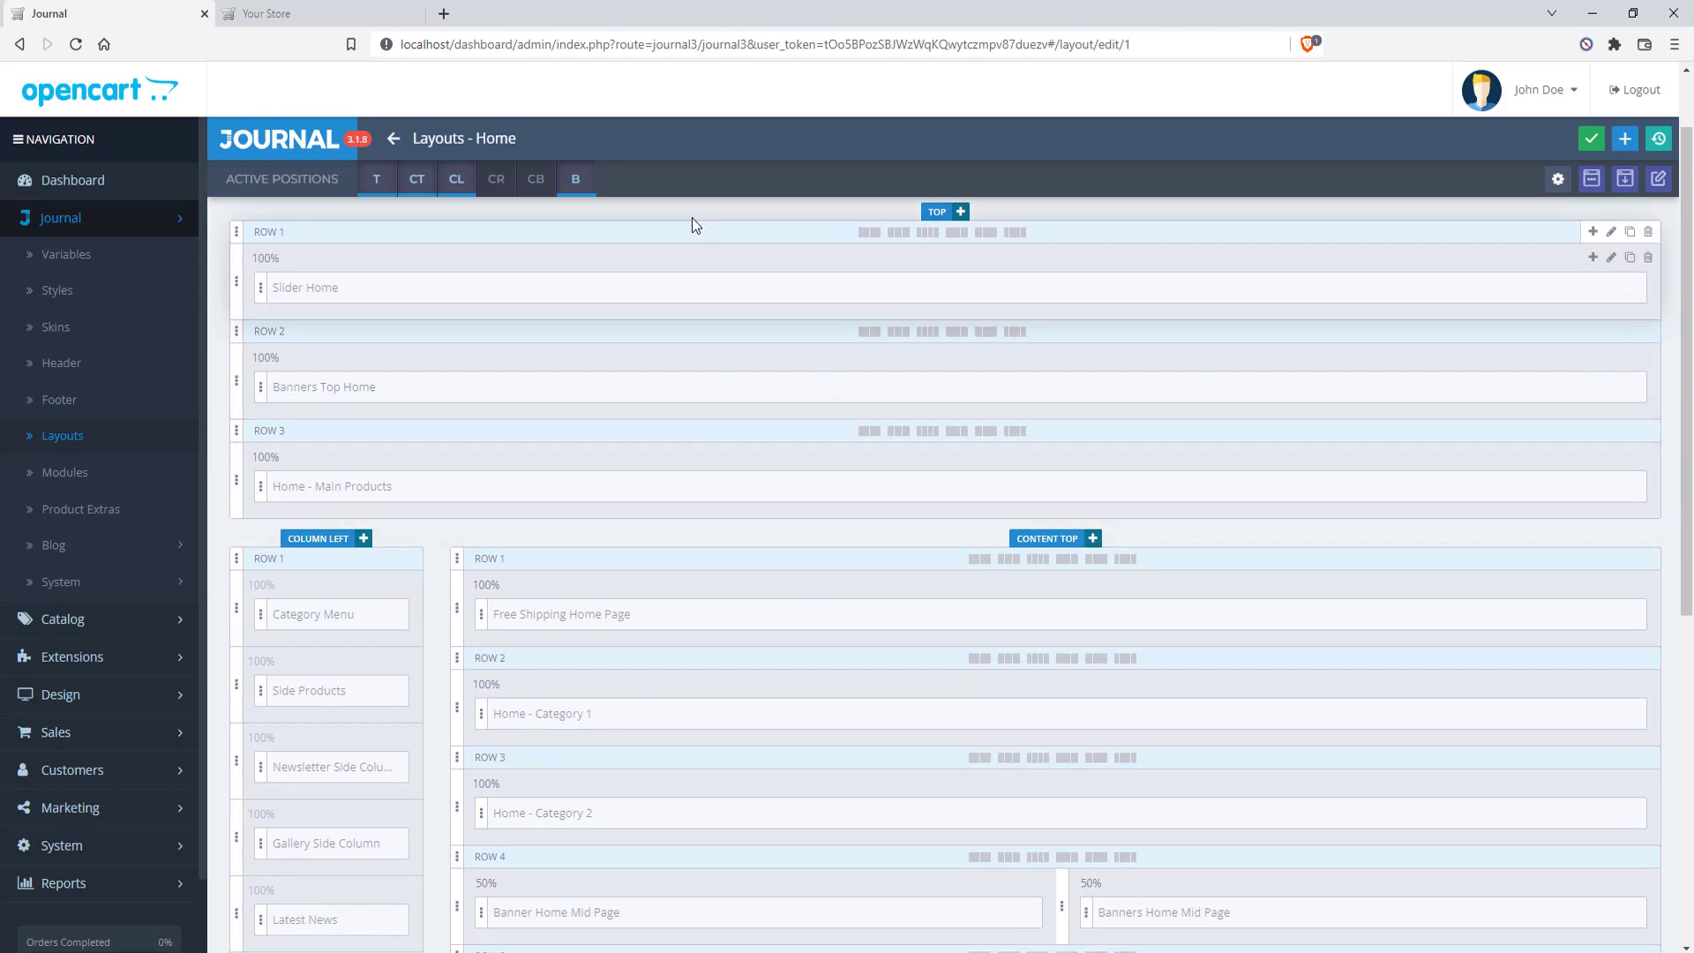
Compare the Content Top rows of the Home layout with the category, banner and brand sections on the storefront
scroll(701, 305, down, 3)
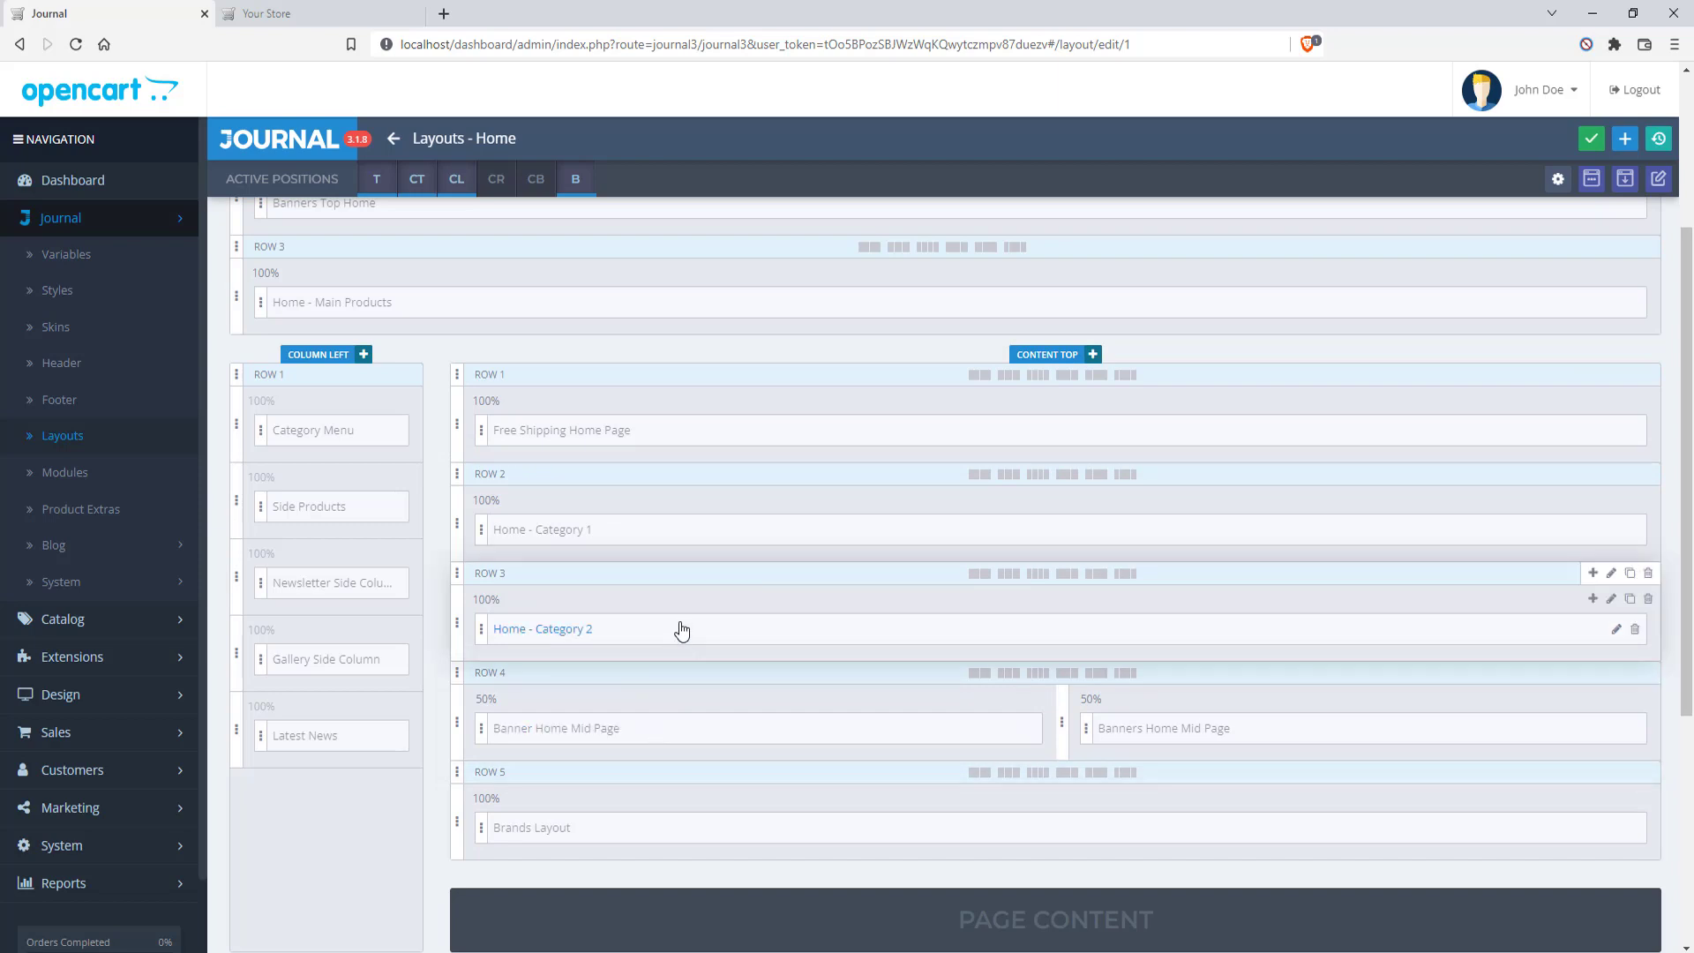
click(256, 8)
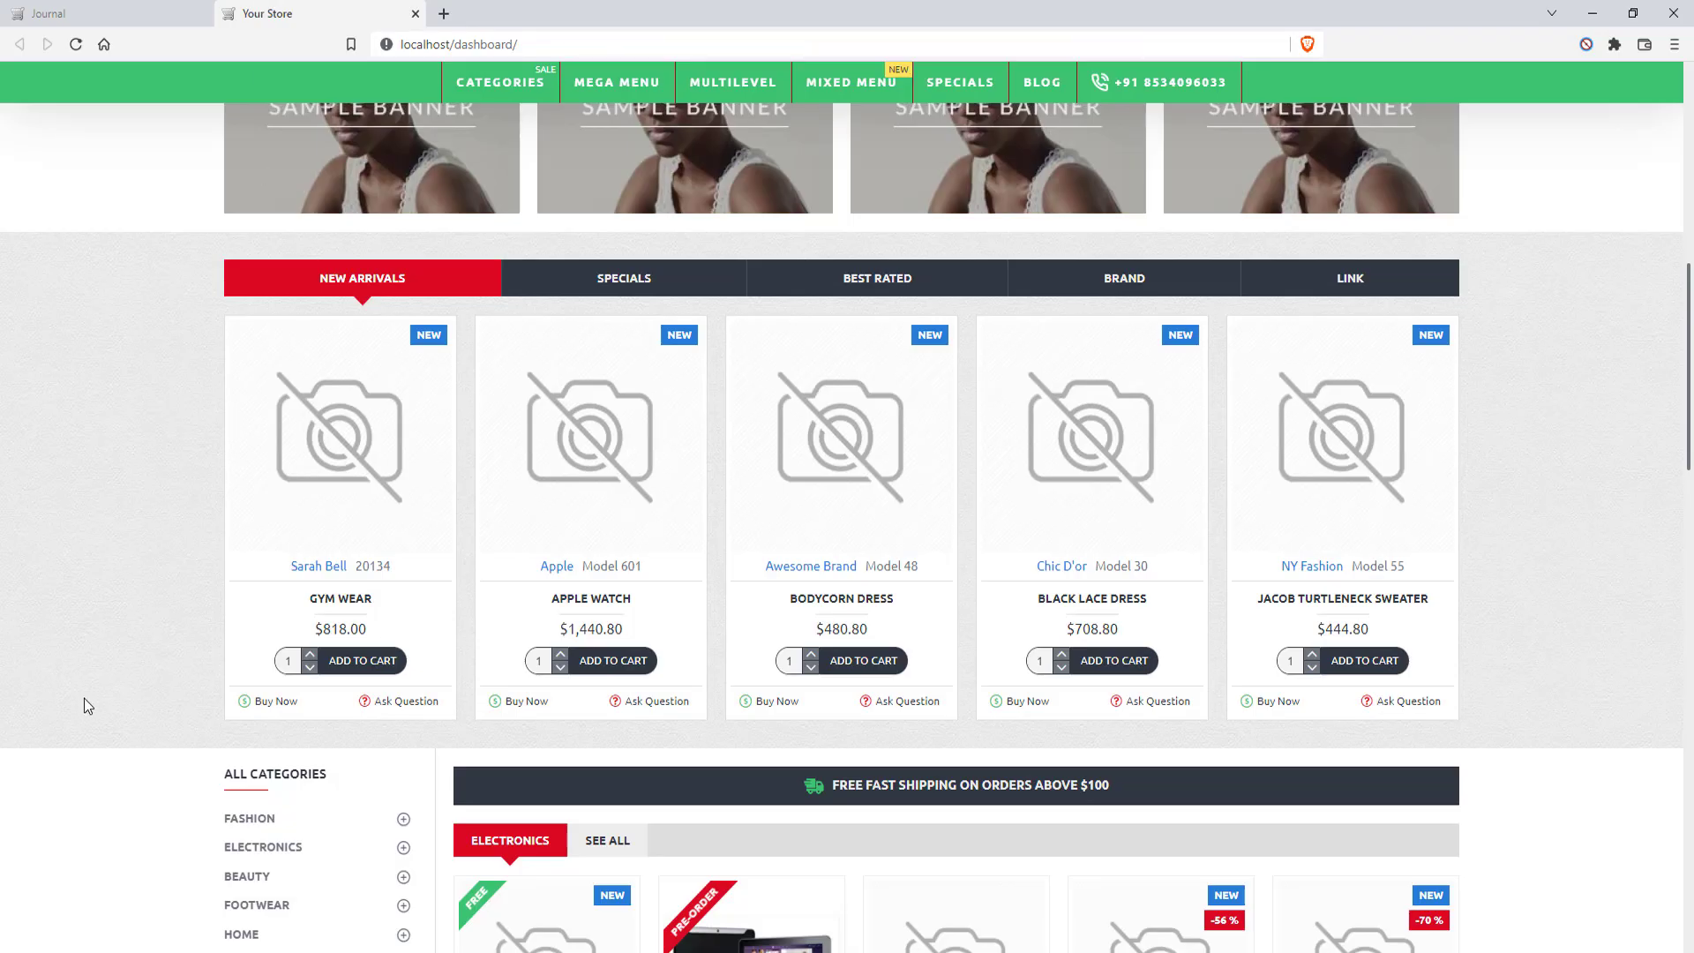
scroll(86, 704, down, 12)
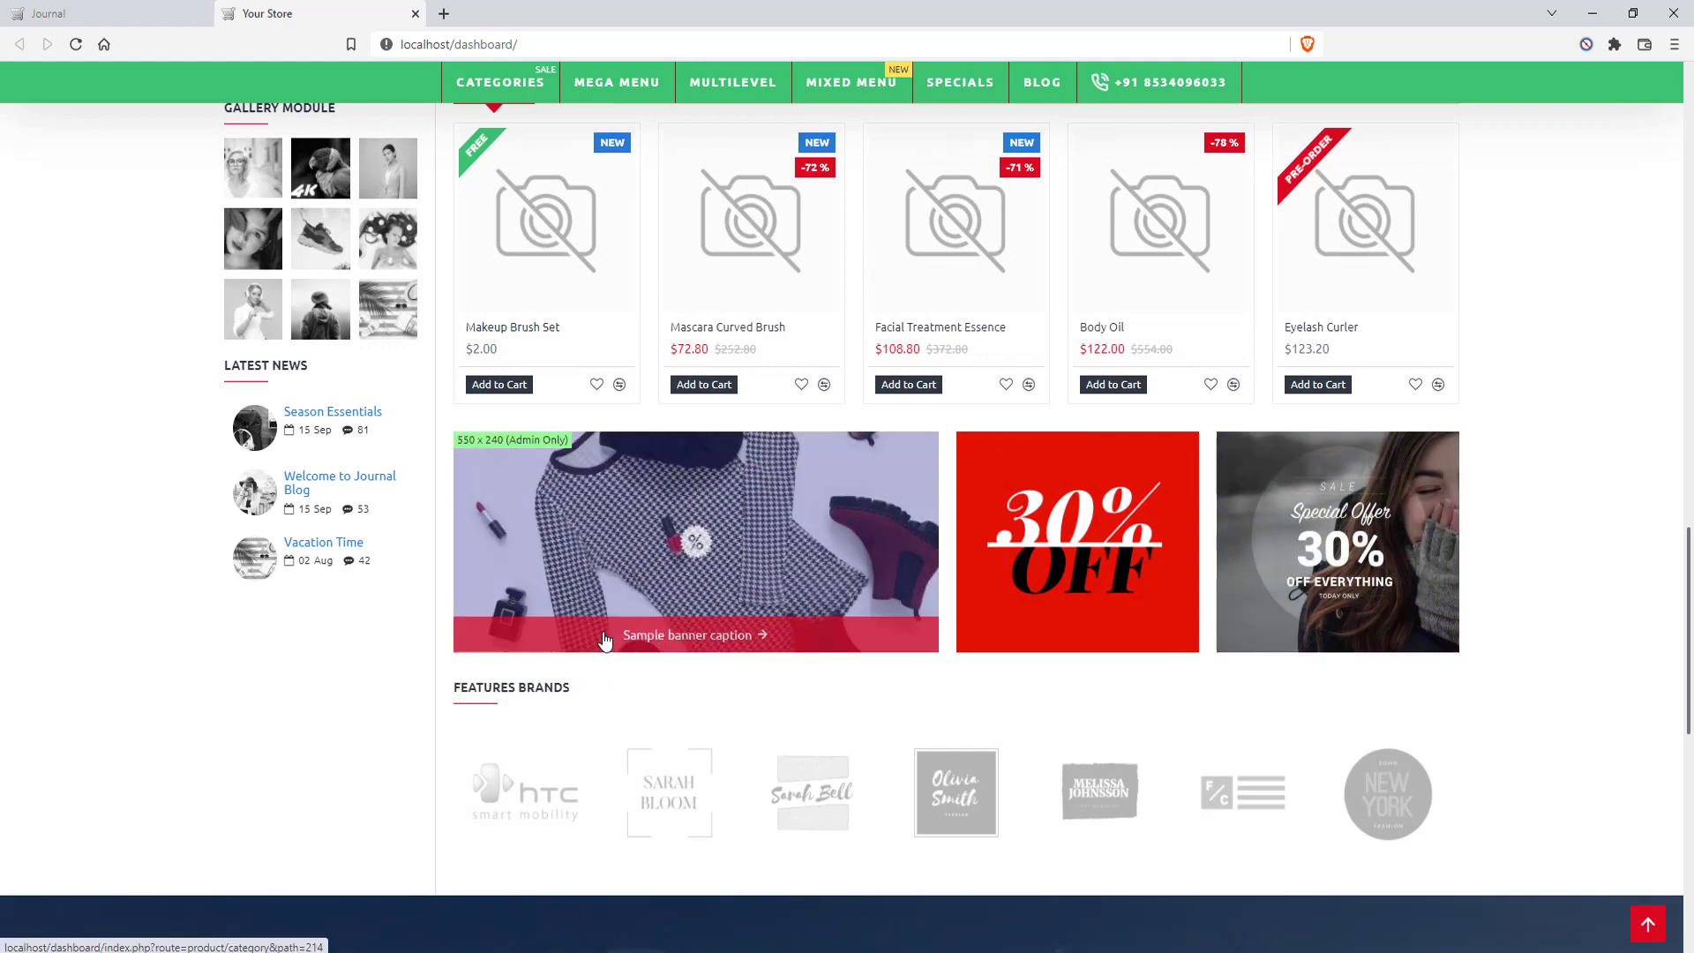
scroll(526, 685, up, 2)
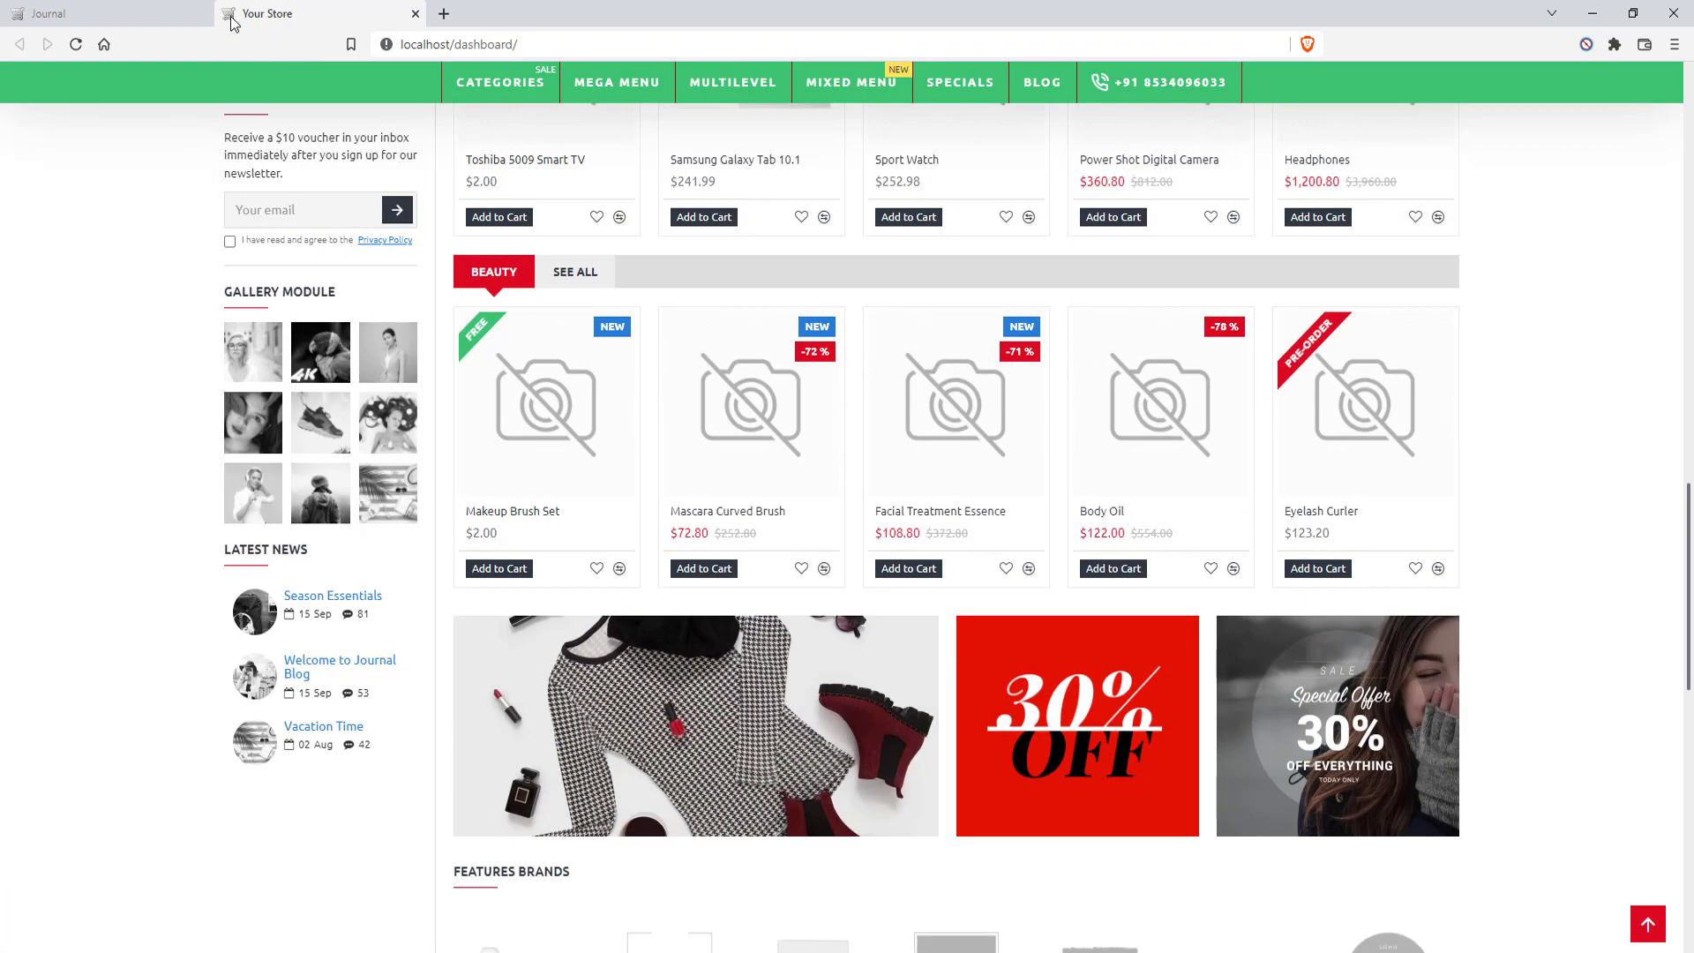
click(177, 14)
scroll(685, 609, down, 2)
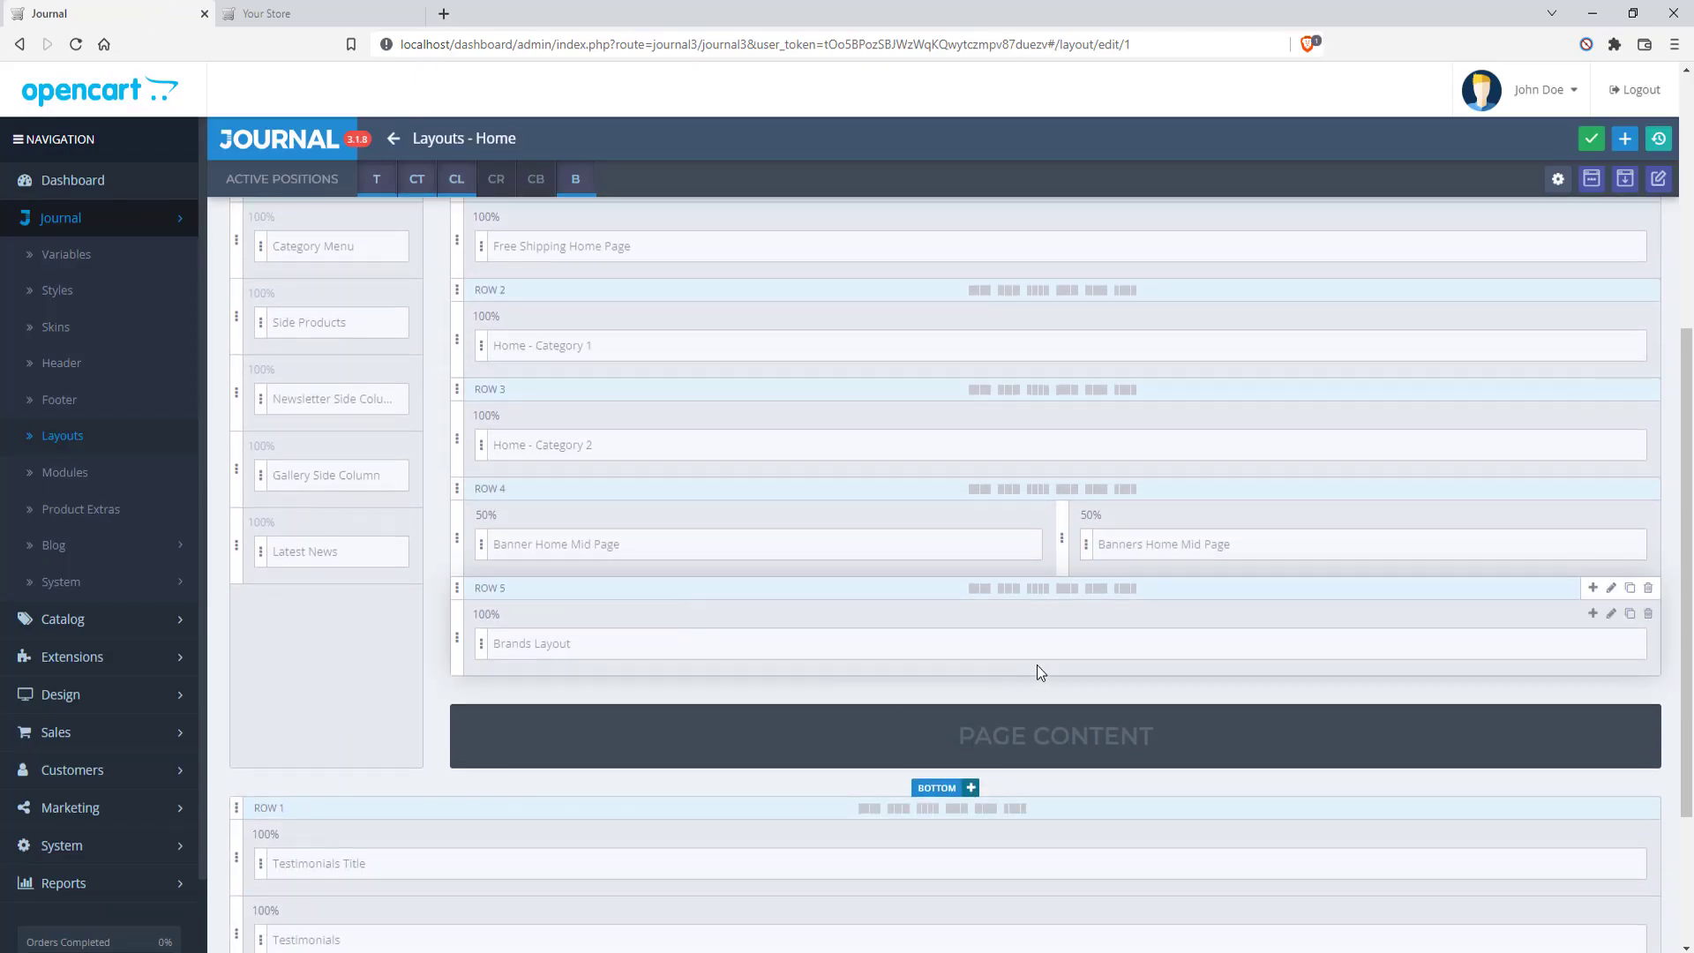
scroll(1041, 673, up, 1)
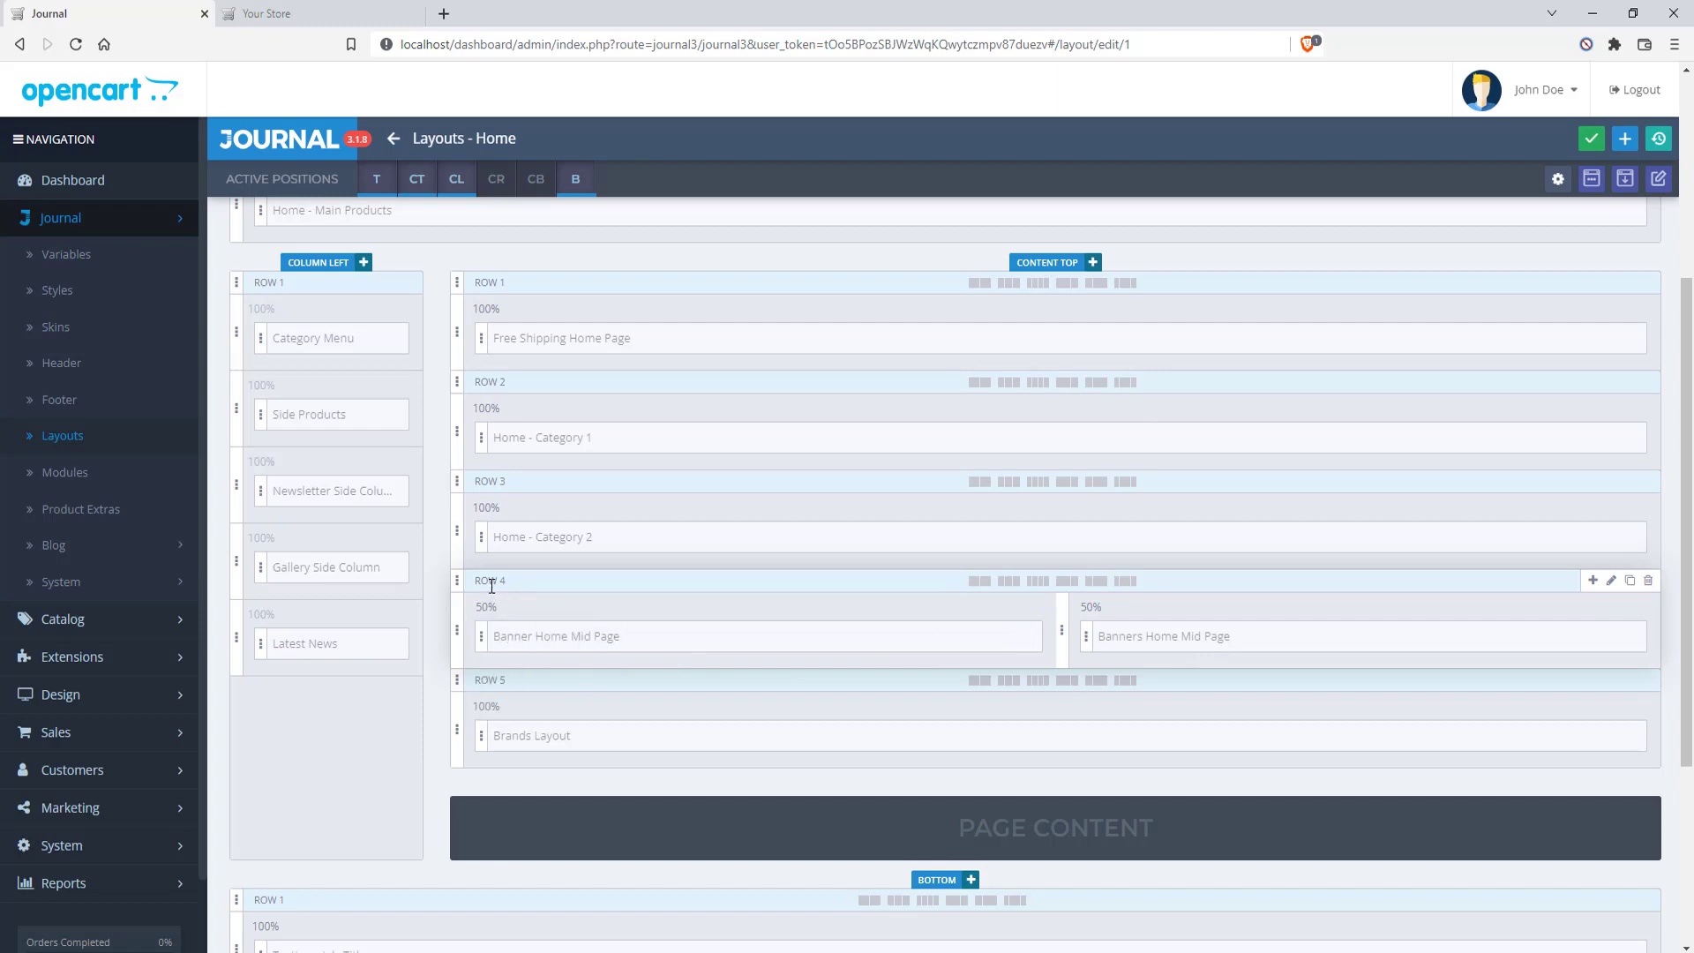
click(322, 13)
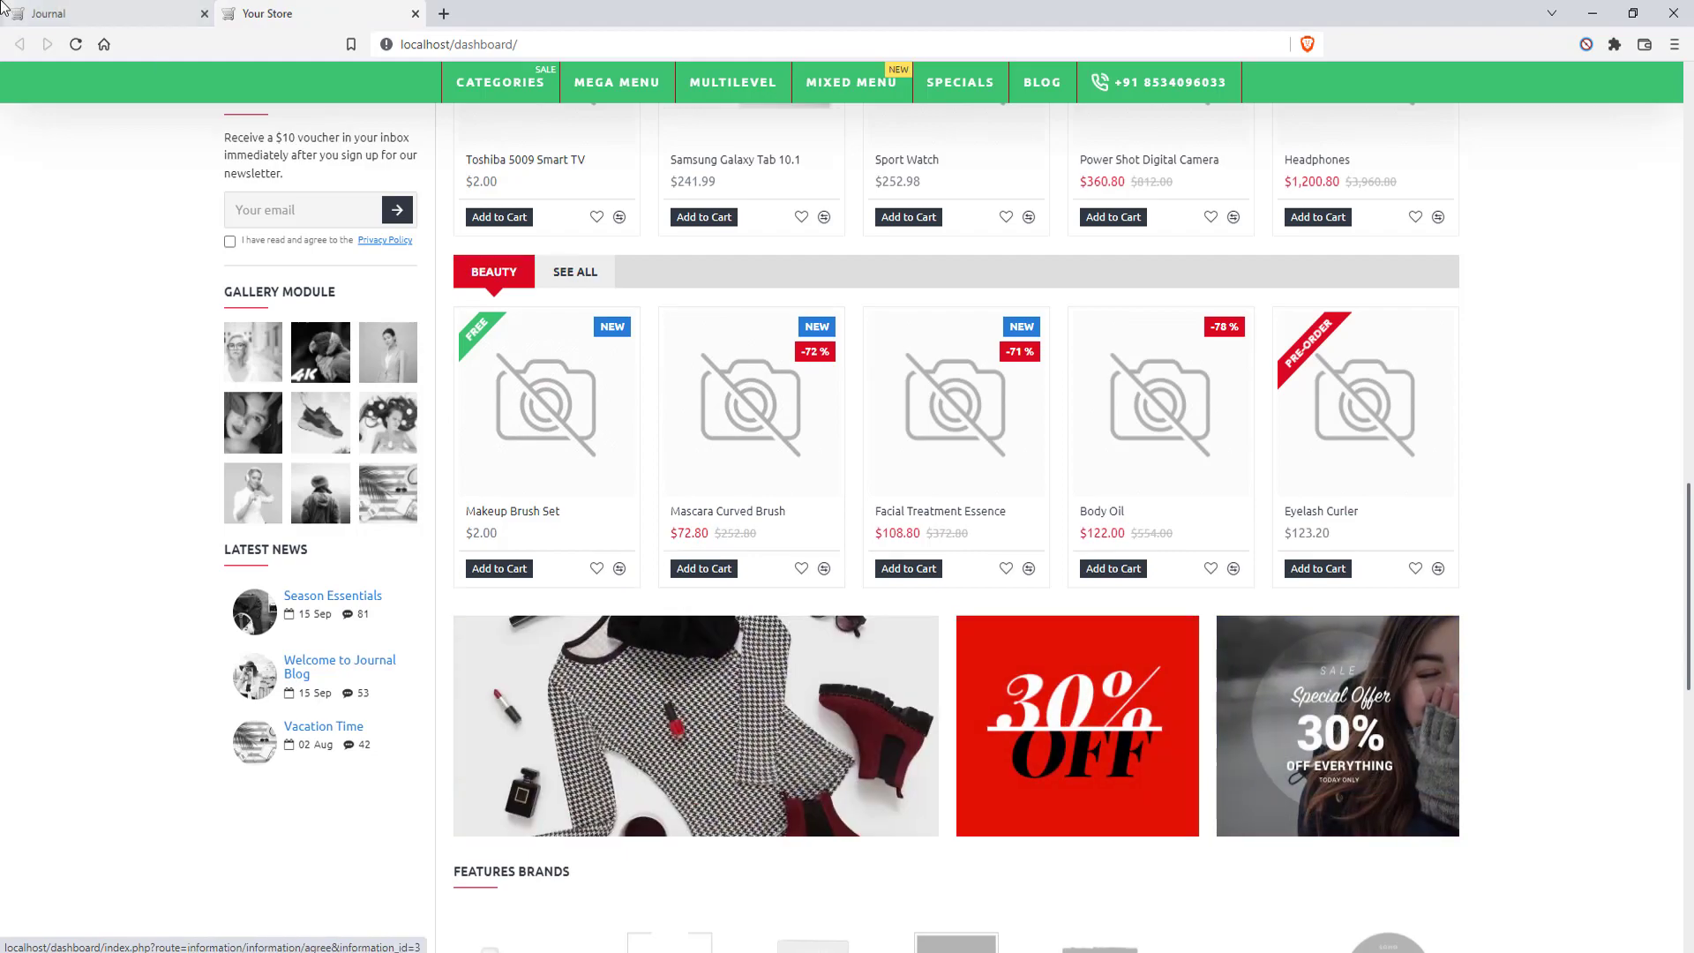
click(36, 13)
click(322, 13)
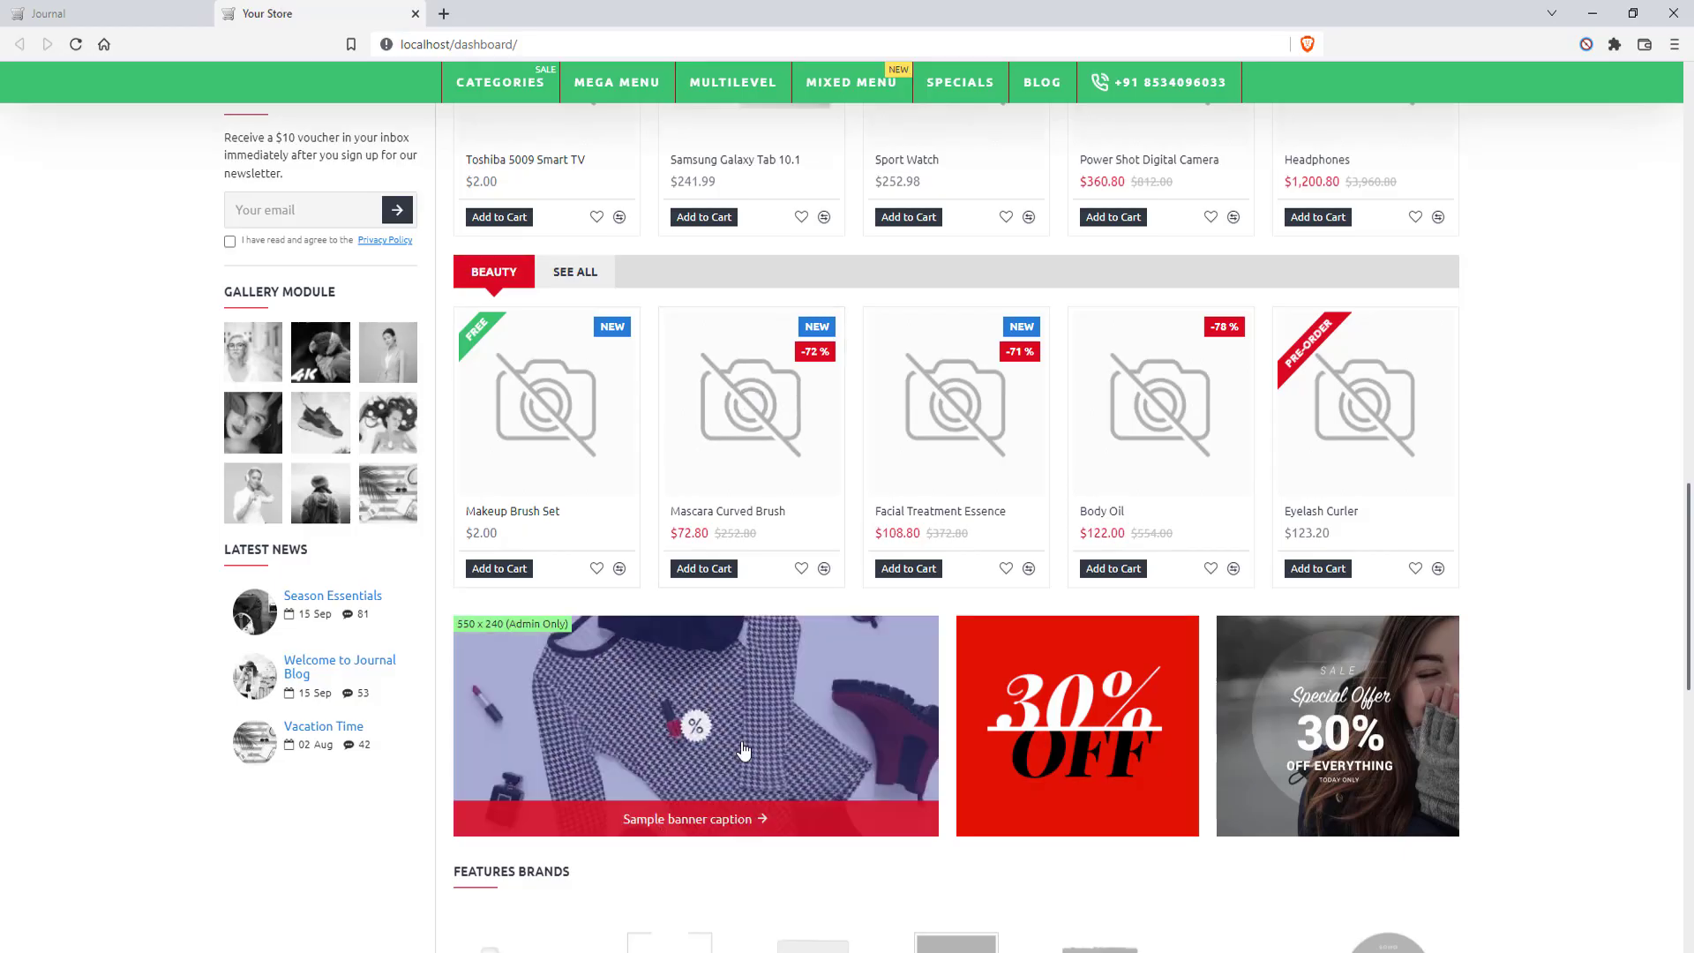
Turn off the global status of Content Top row 4, which holds the mid-page banners, and close its row options
click(102, 12)
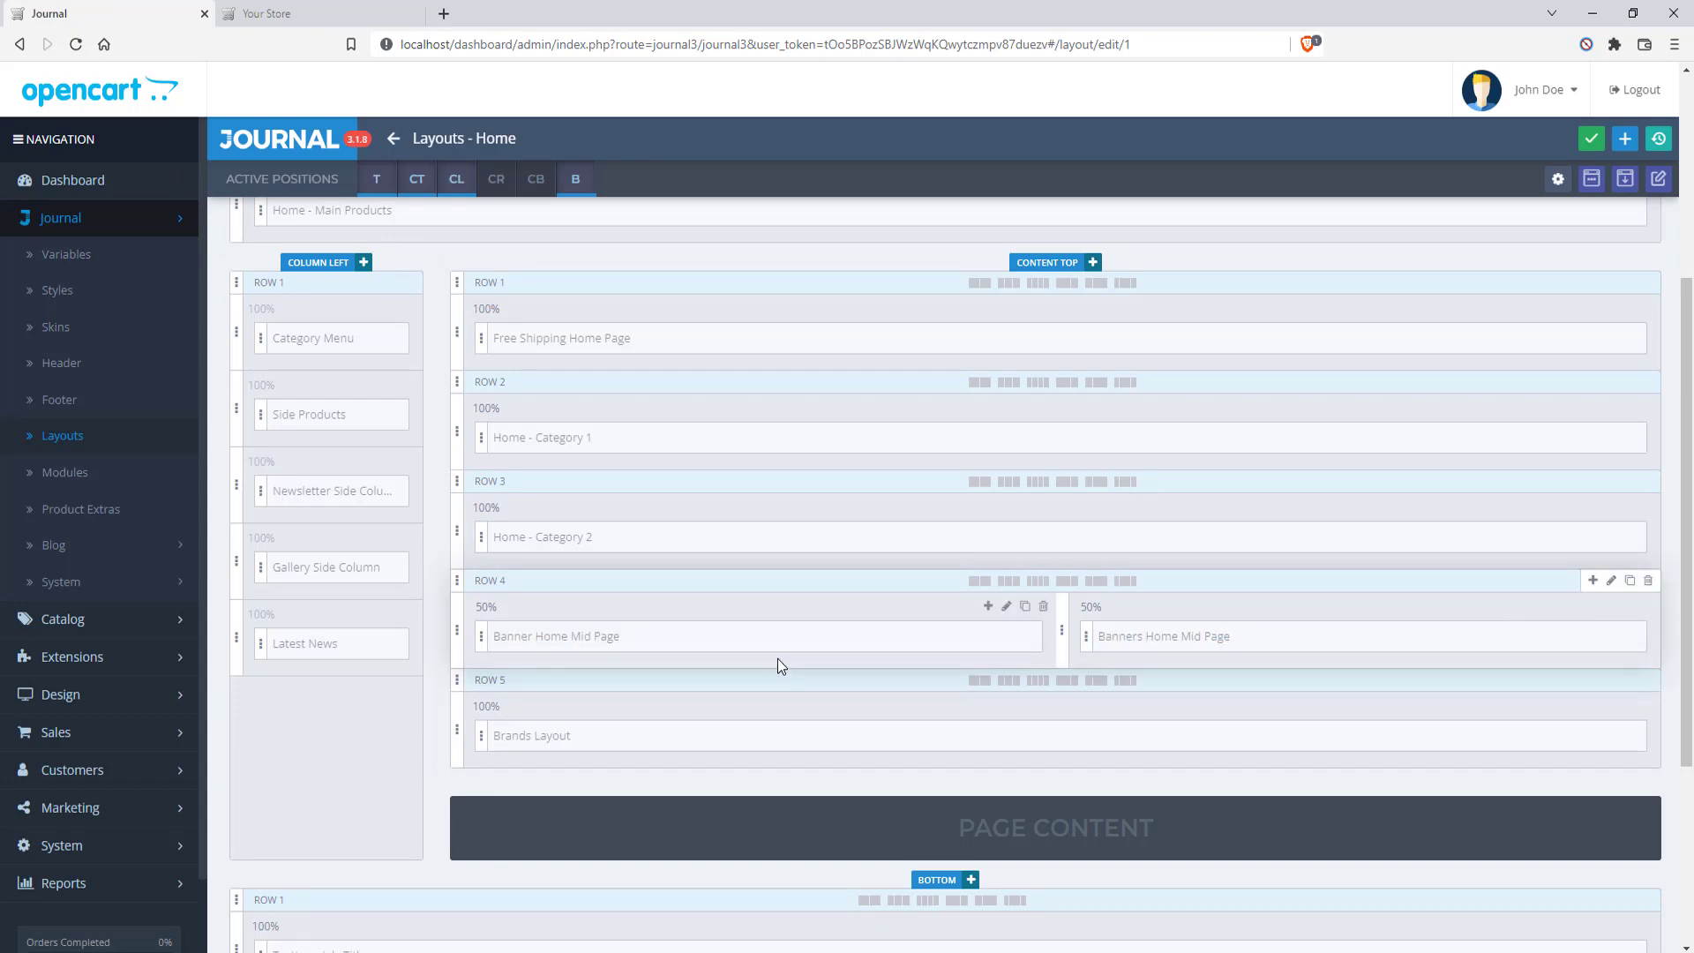
click(1612, 582)
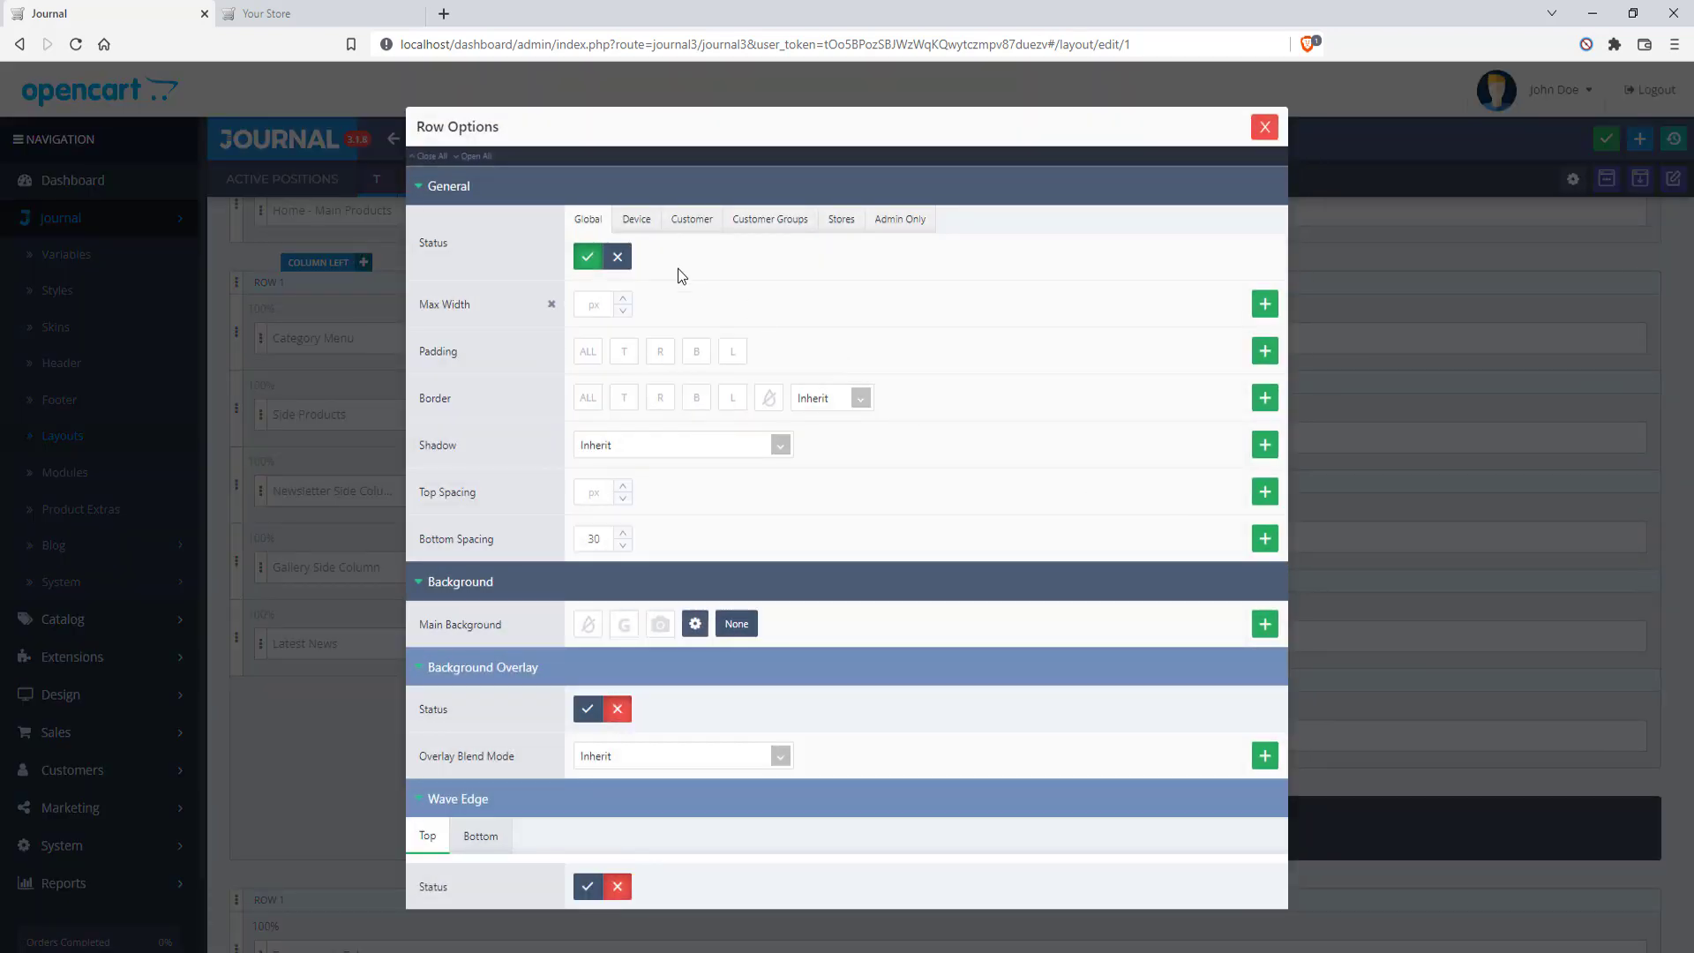
click(617, 257)
click(1263, 129)
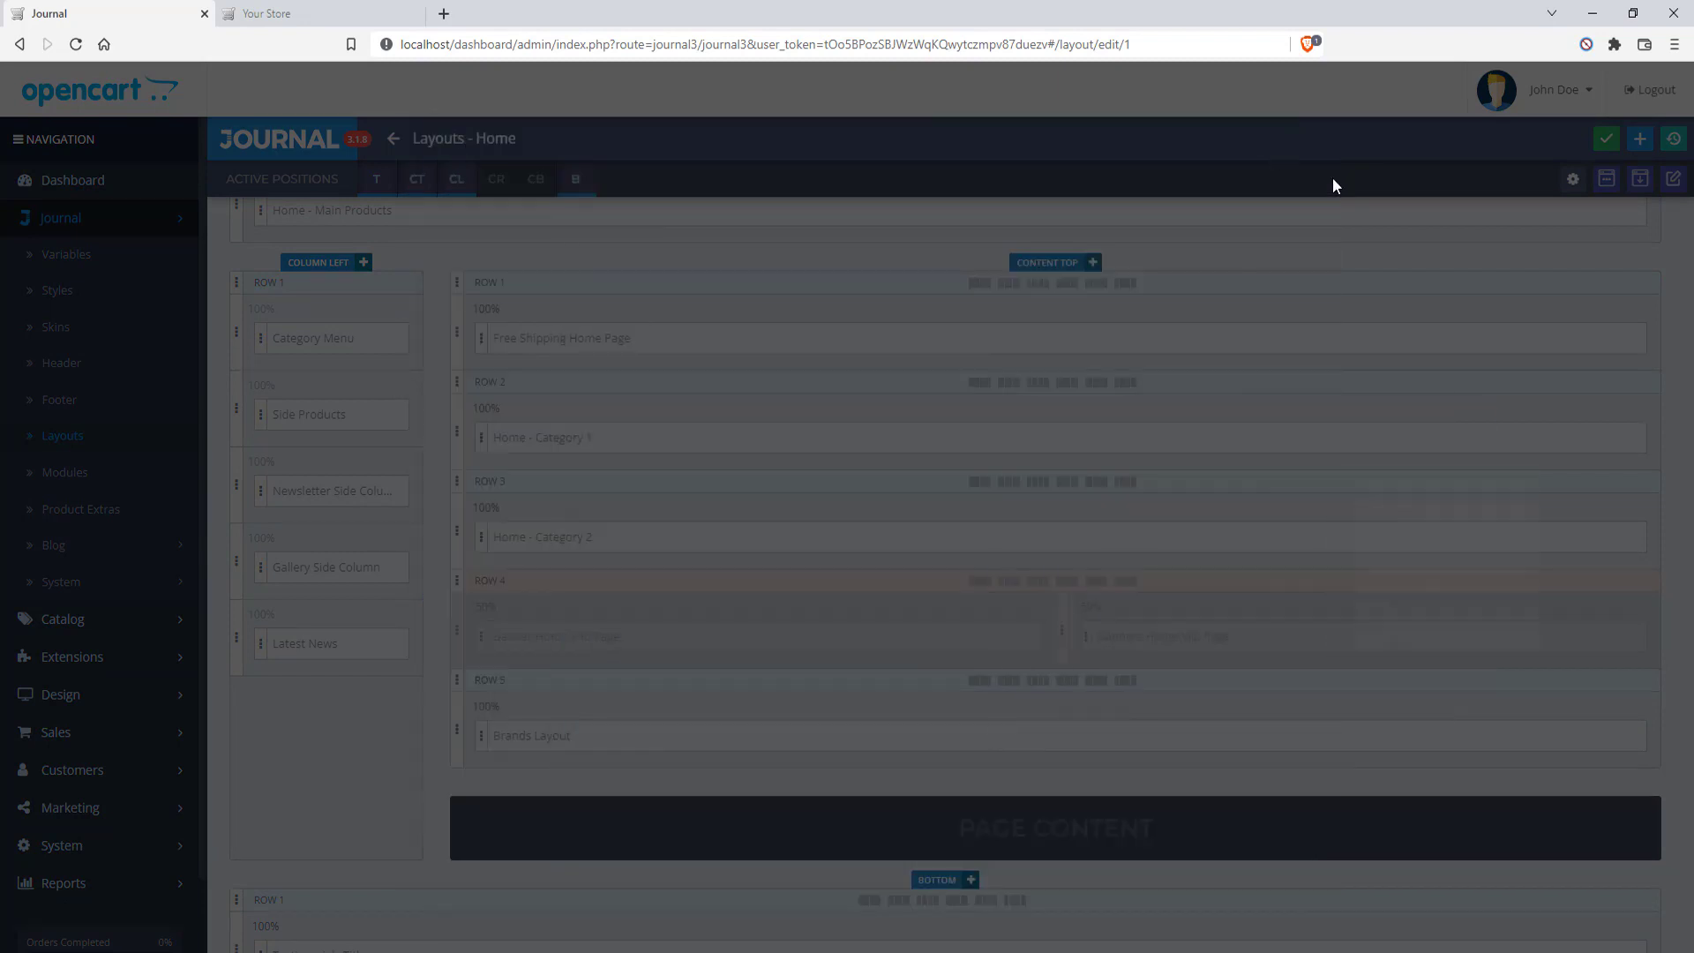
Save the Home layout and reload the storefront to check the area between the Beauty products and the featured brands
click(1585, 141)
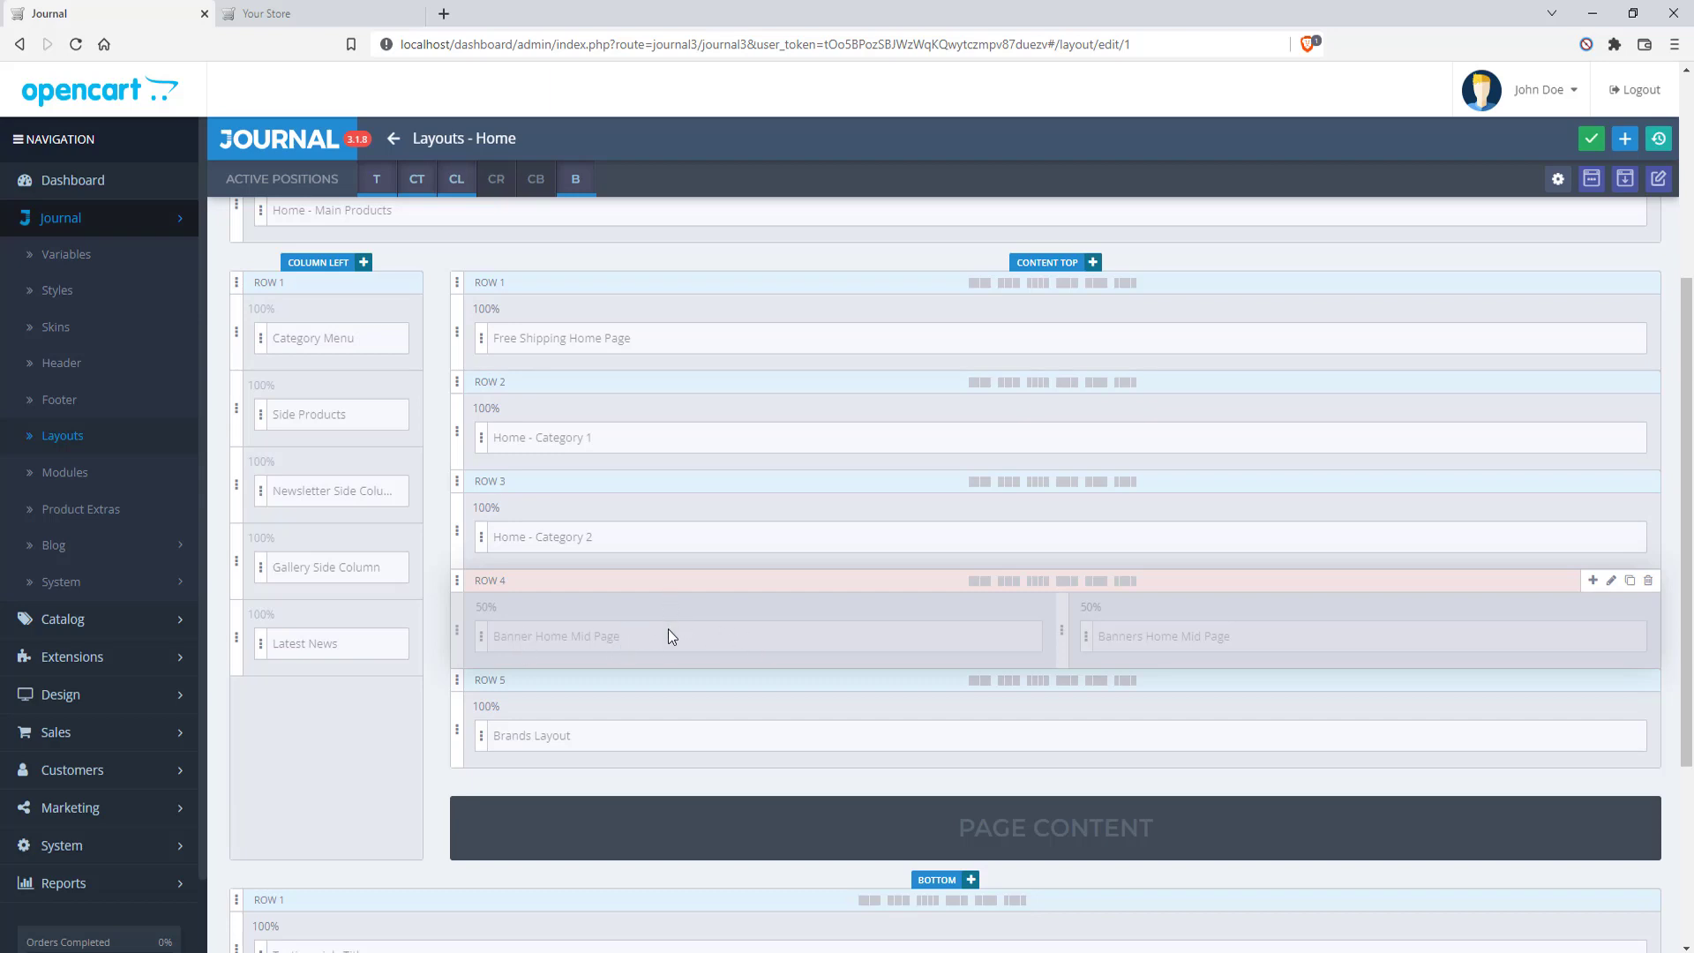
click(326, 14)
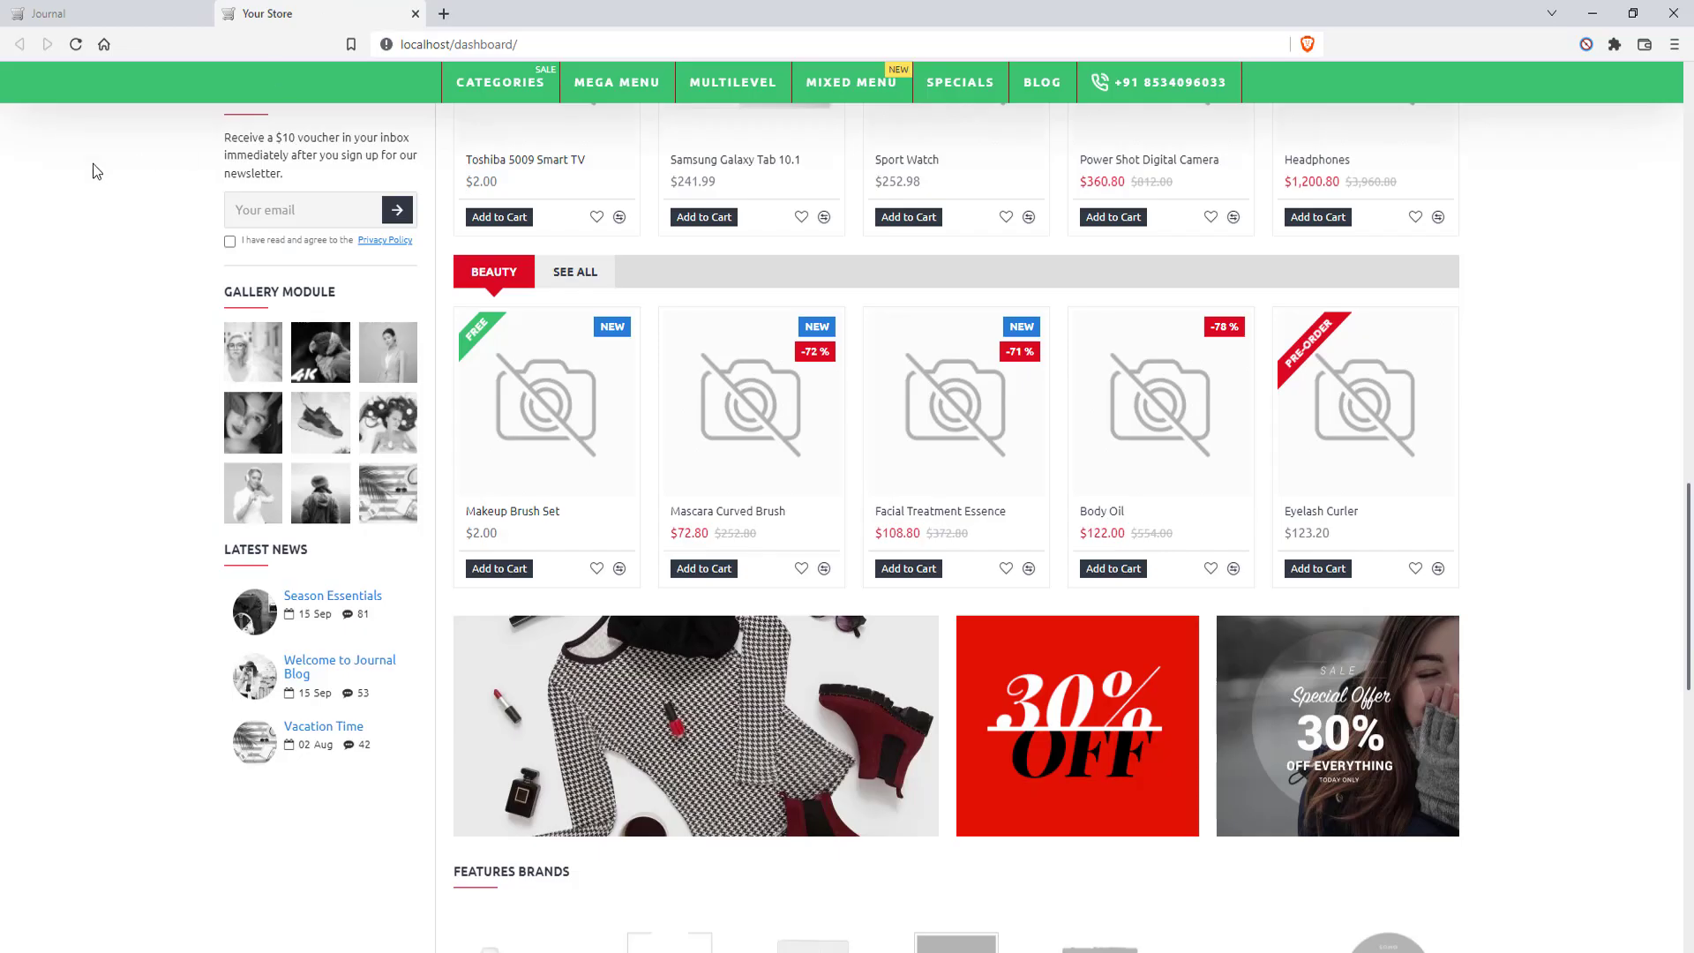
click(72, 50)
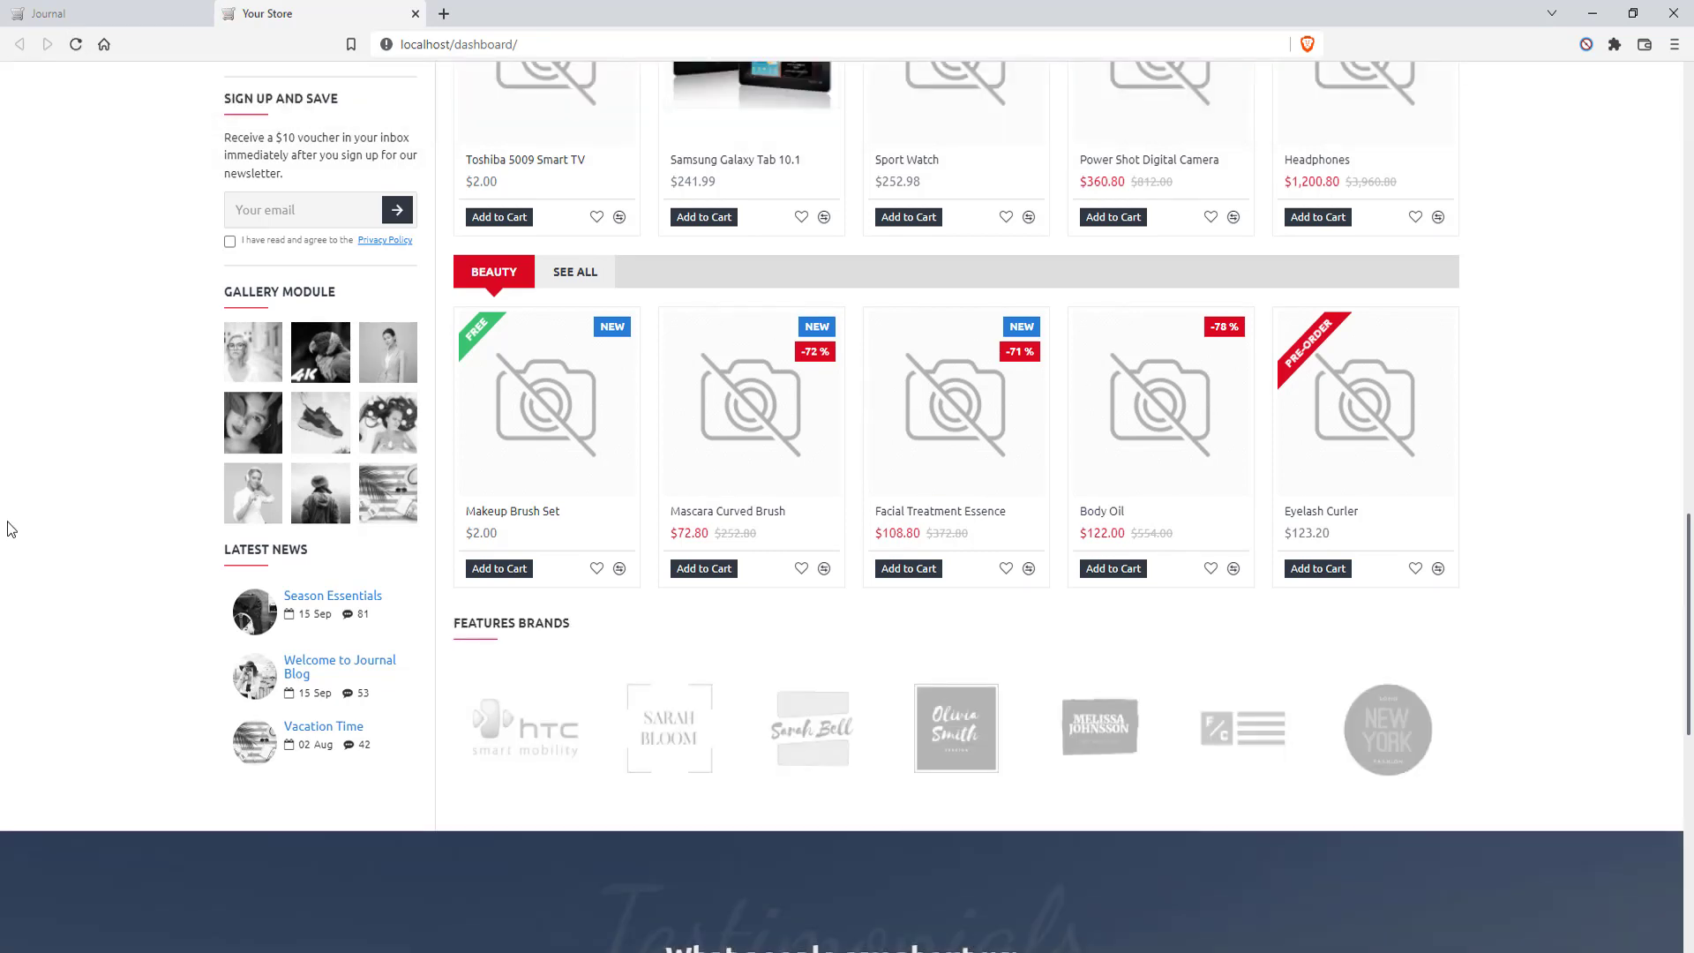
scroll(353, 485, down, 2)
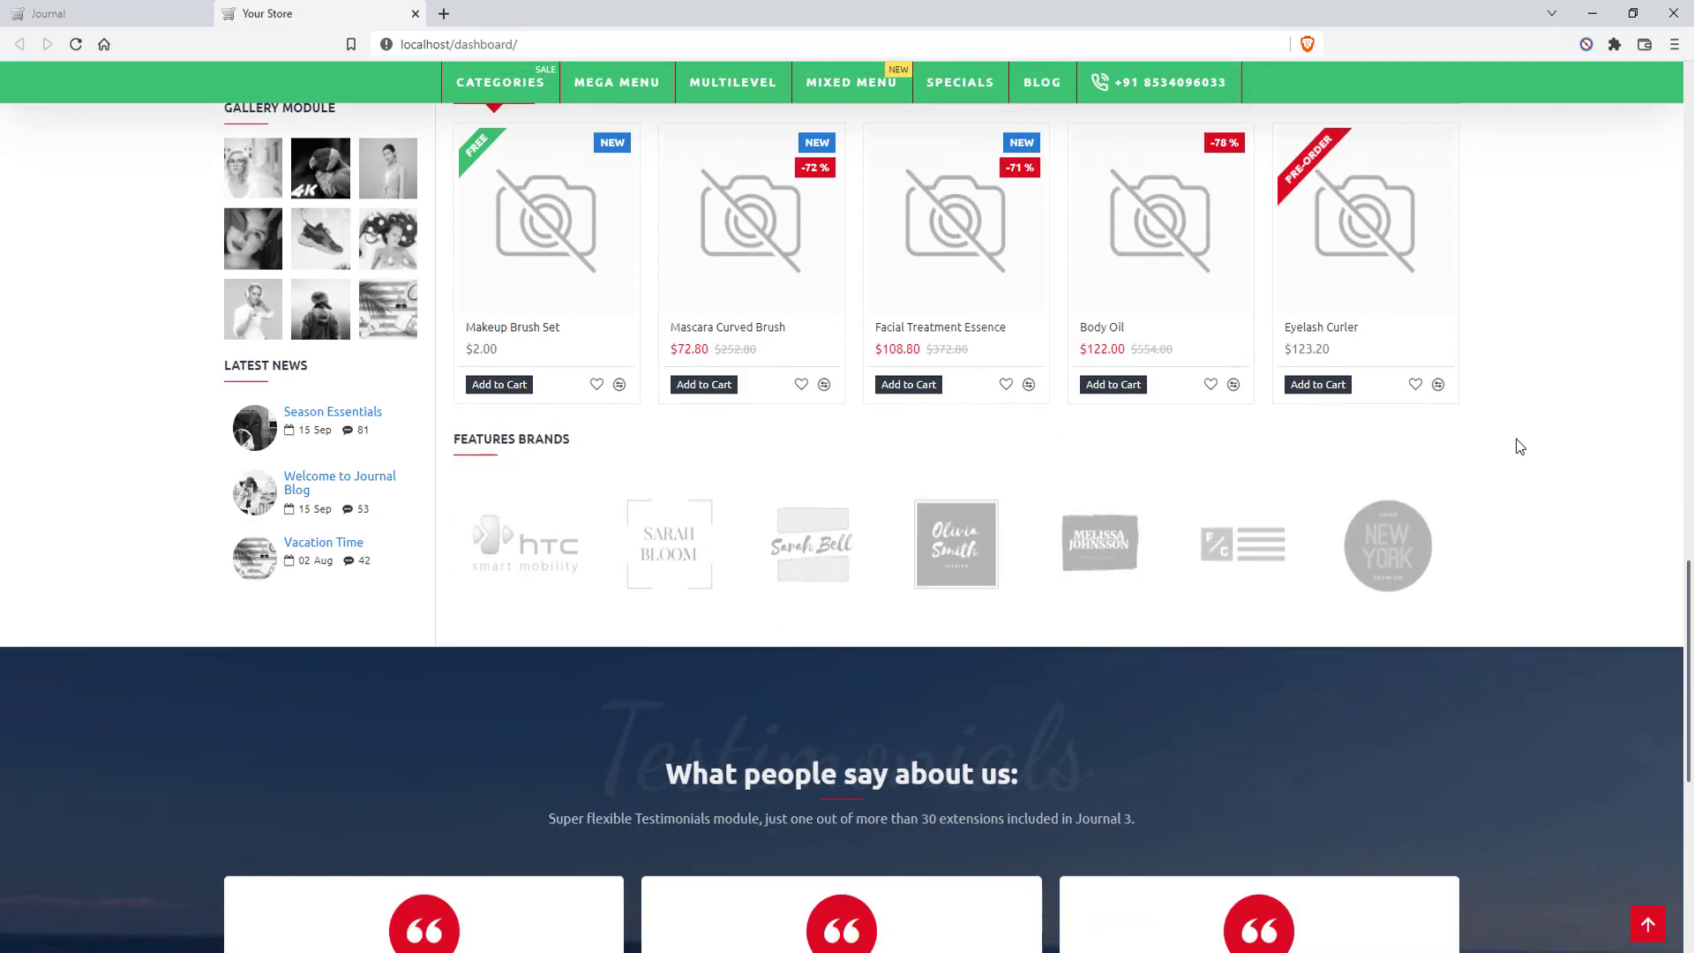
scroll(1519, 447, up, 2)
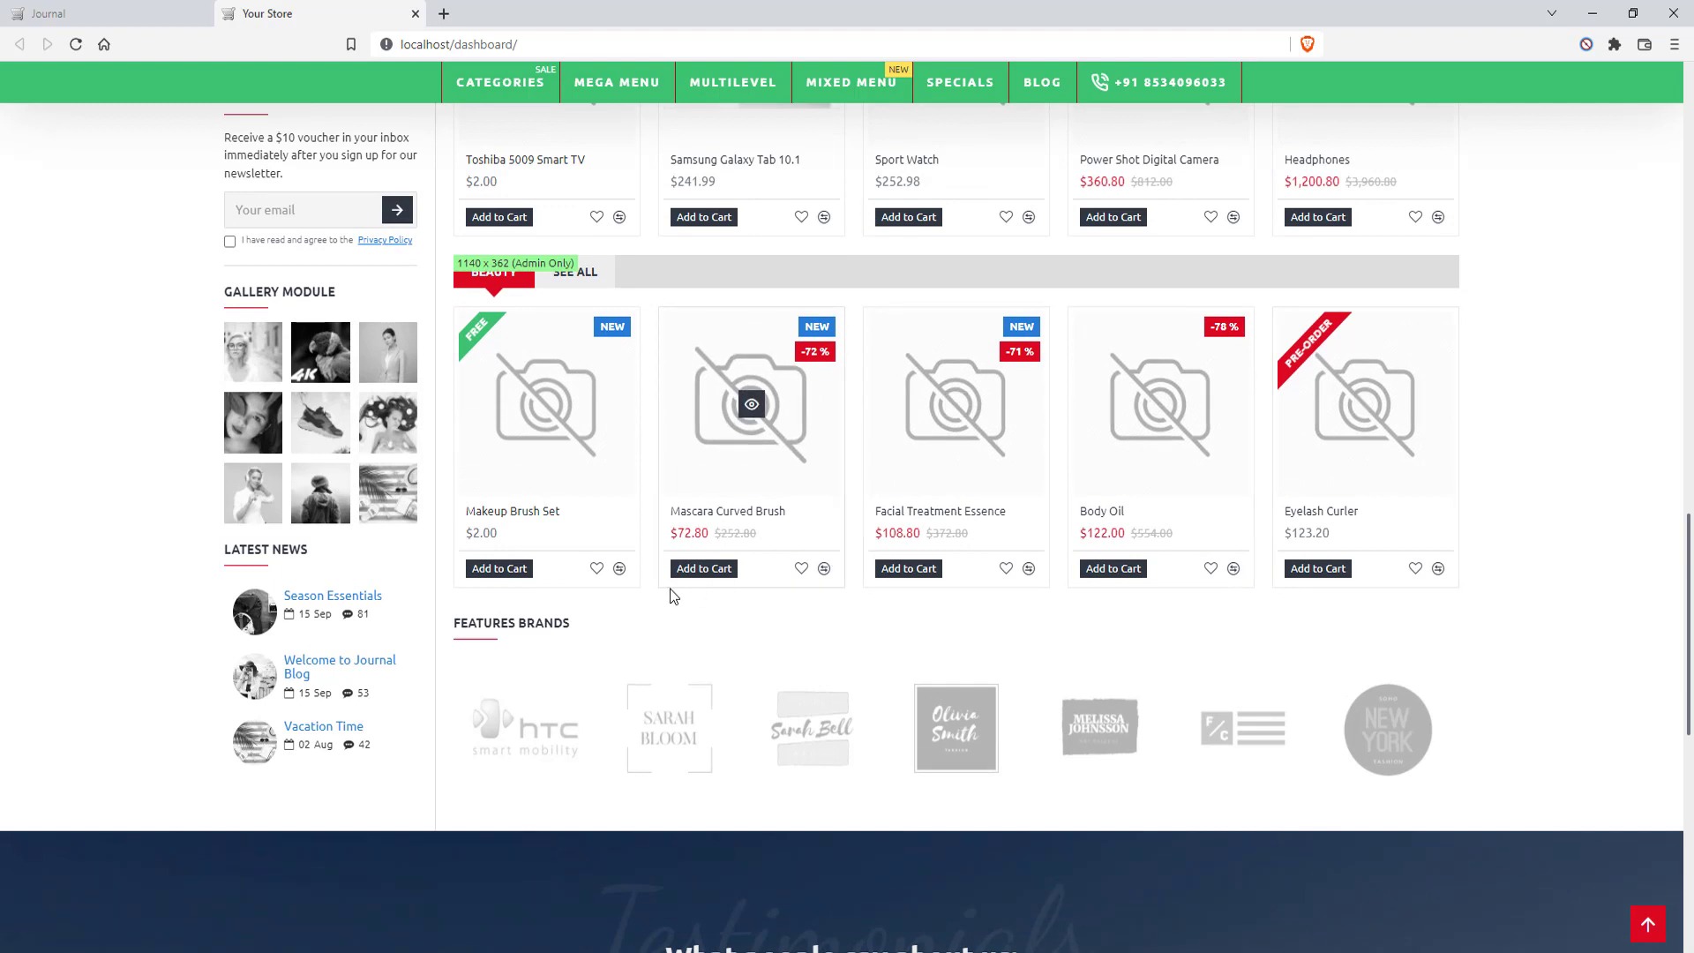
click(104, 15)
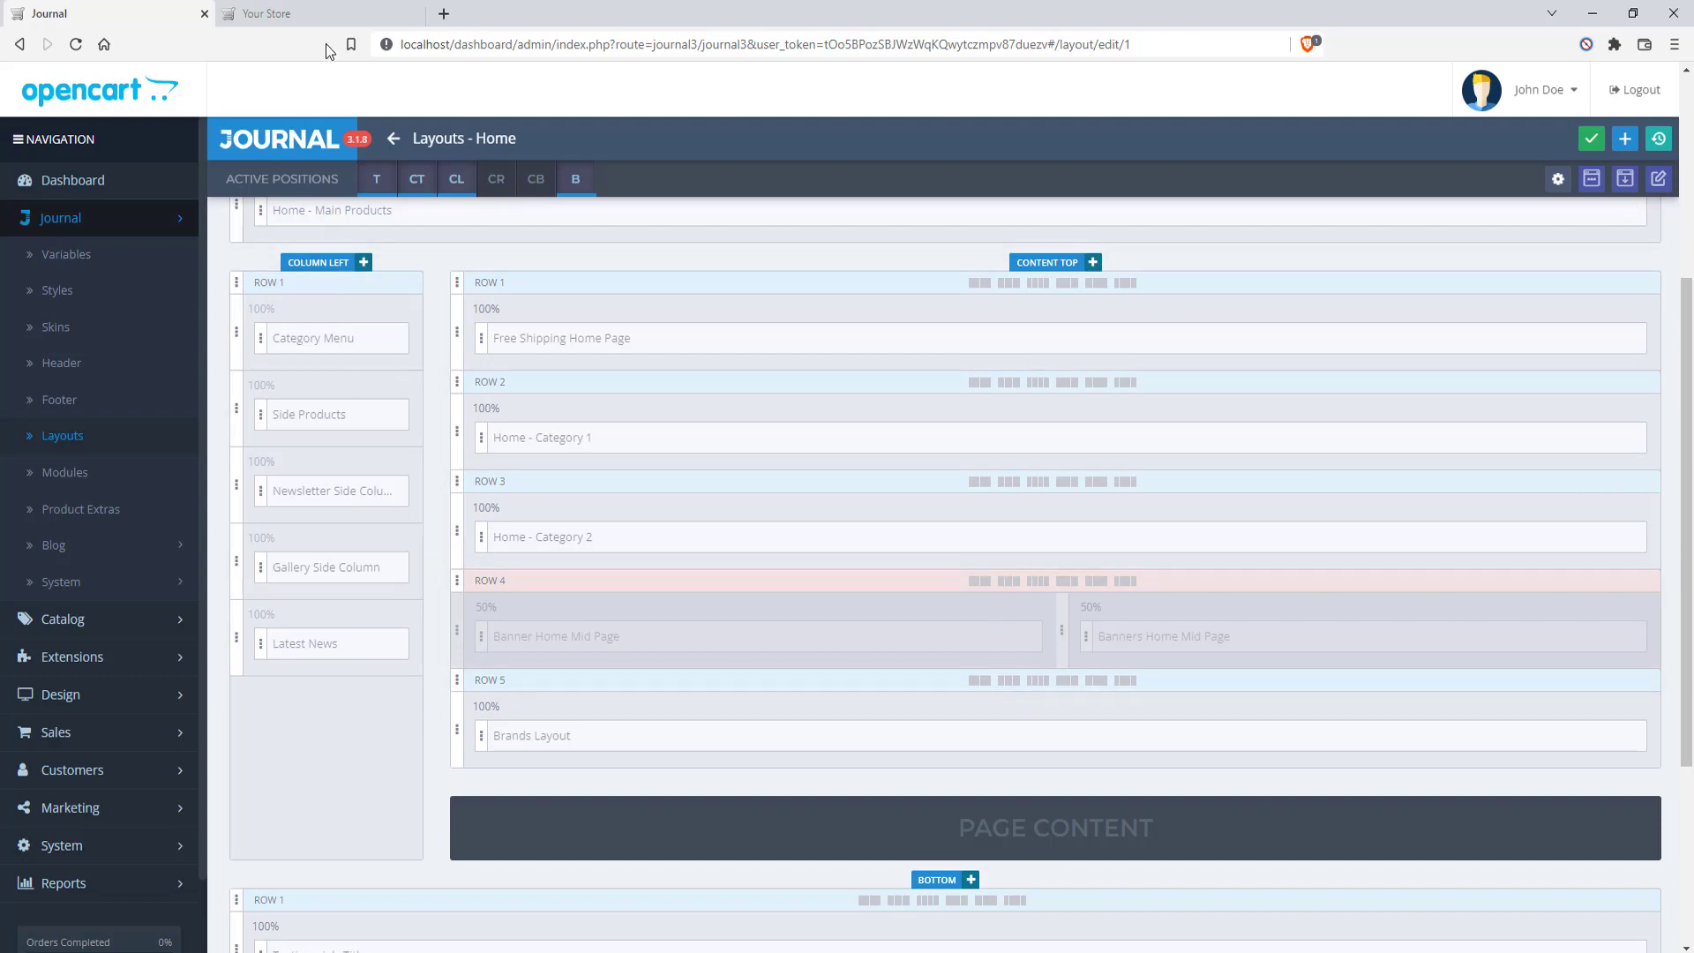
click(325, 14)
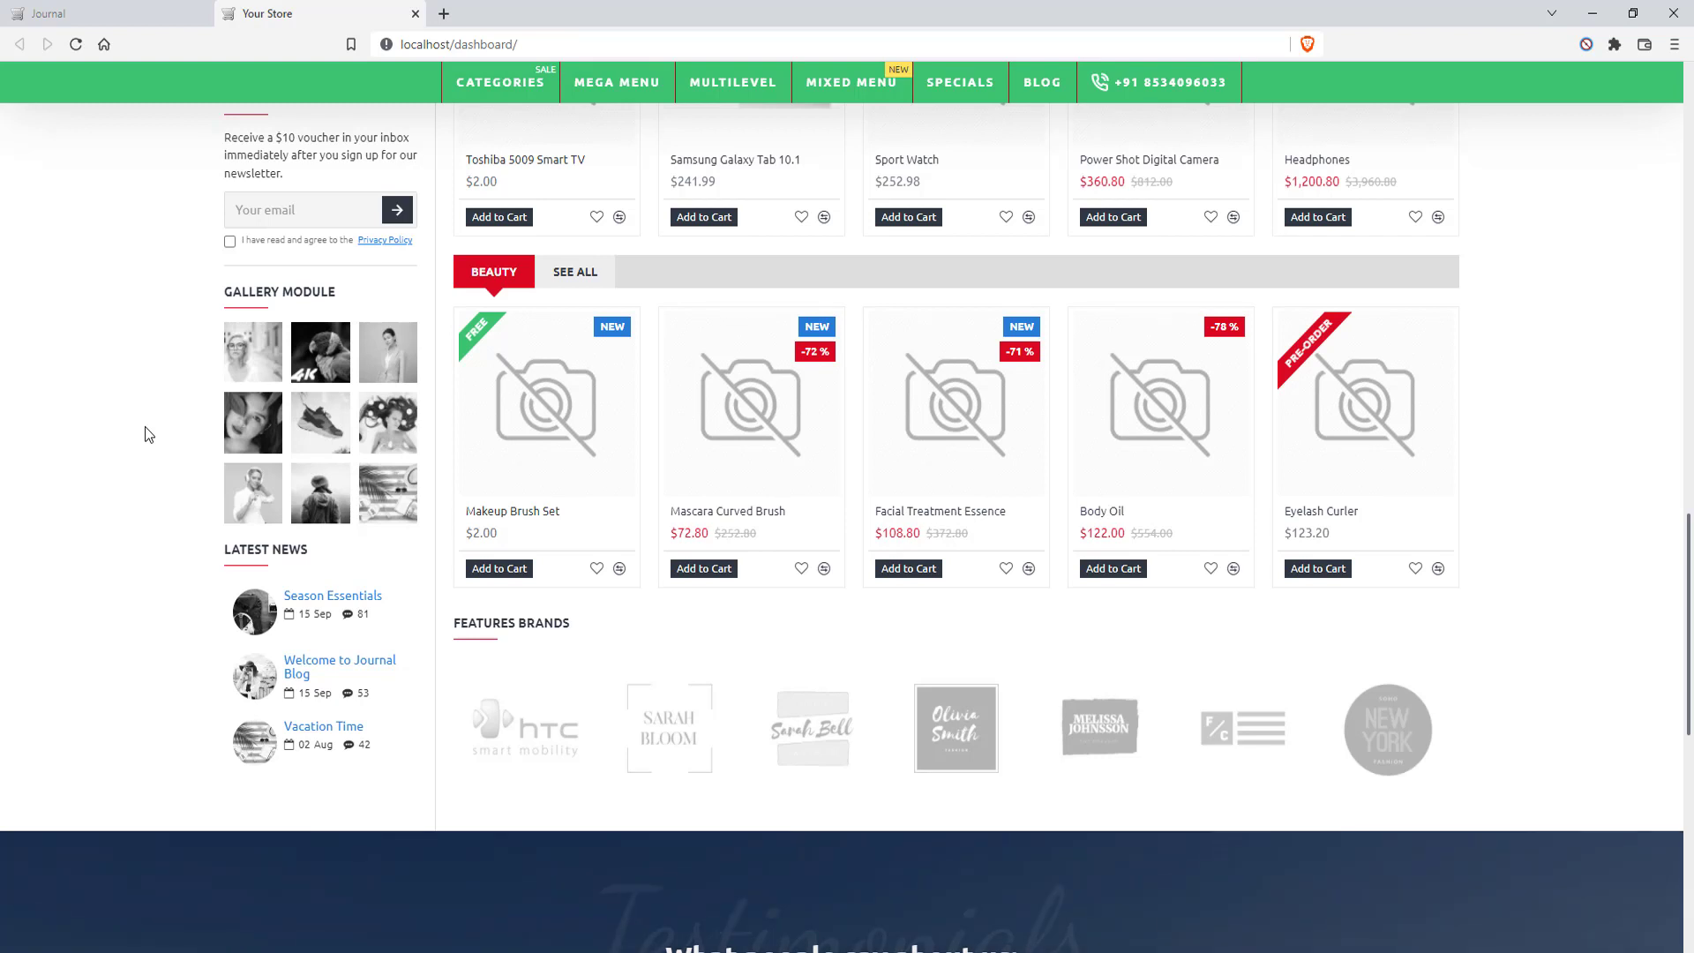
scroll(148, 430, up, 2)
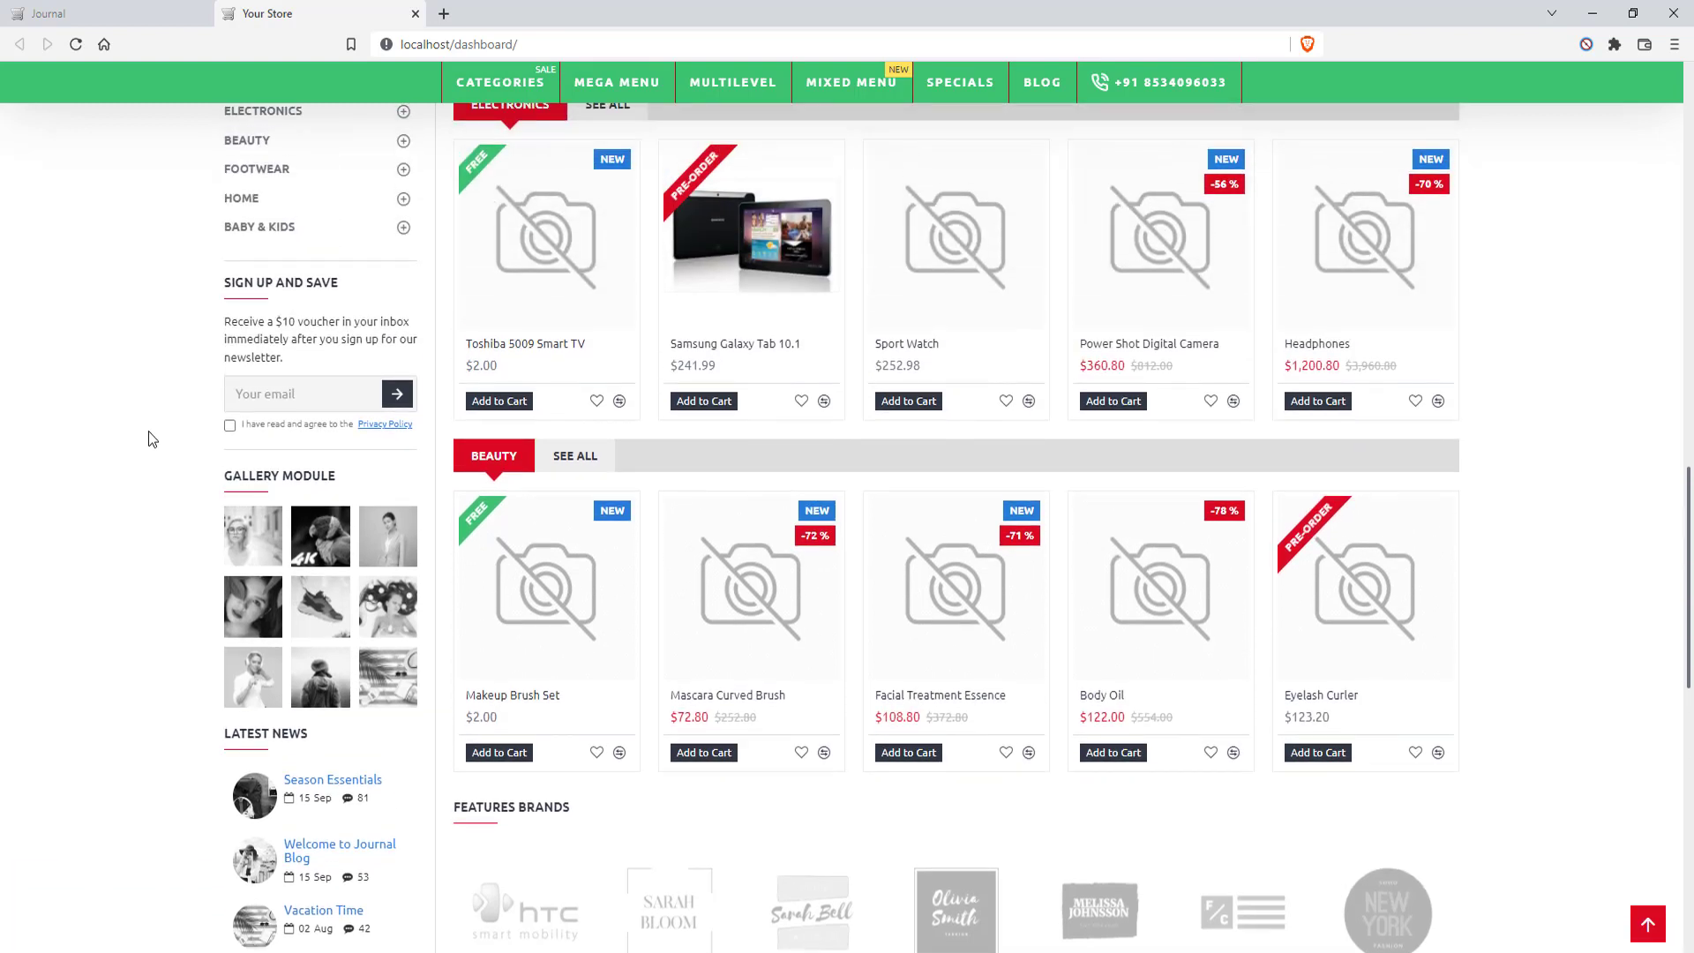
scroll(148, 431, down, 1)
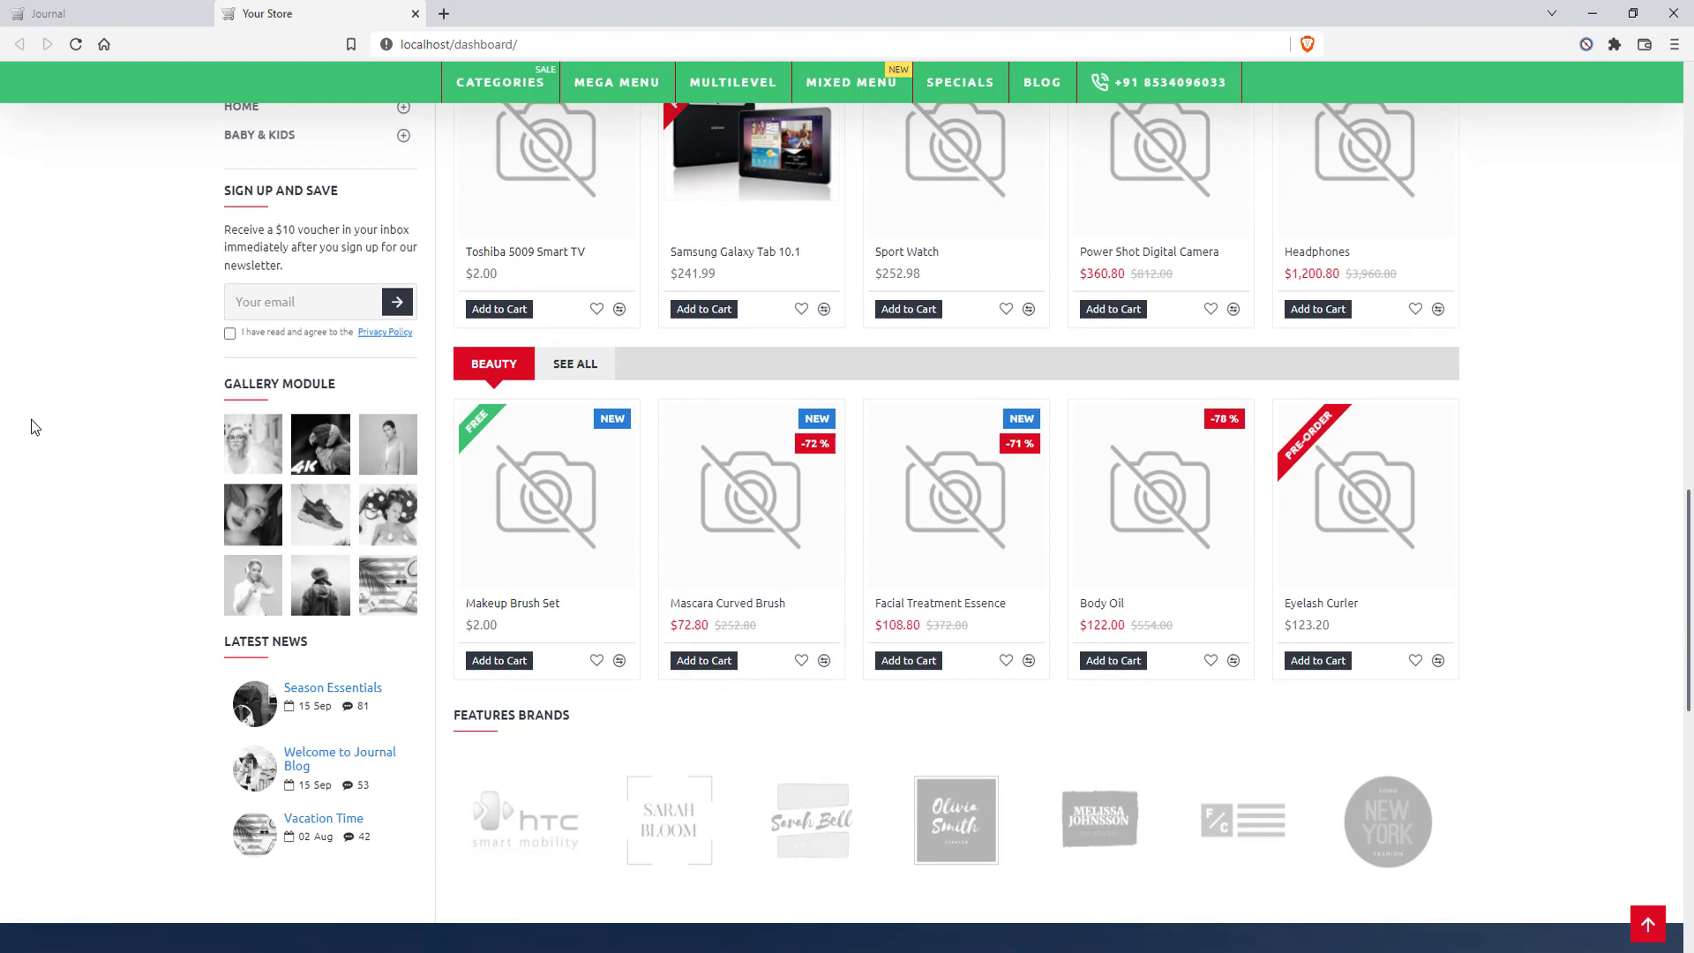
Turn the global status of Content Top row 4 back on and save the Home layout
click(99, 11)
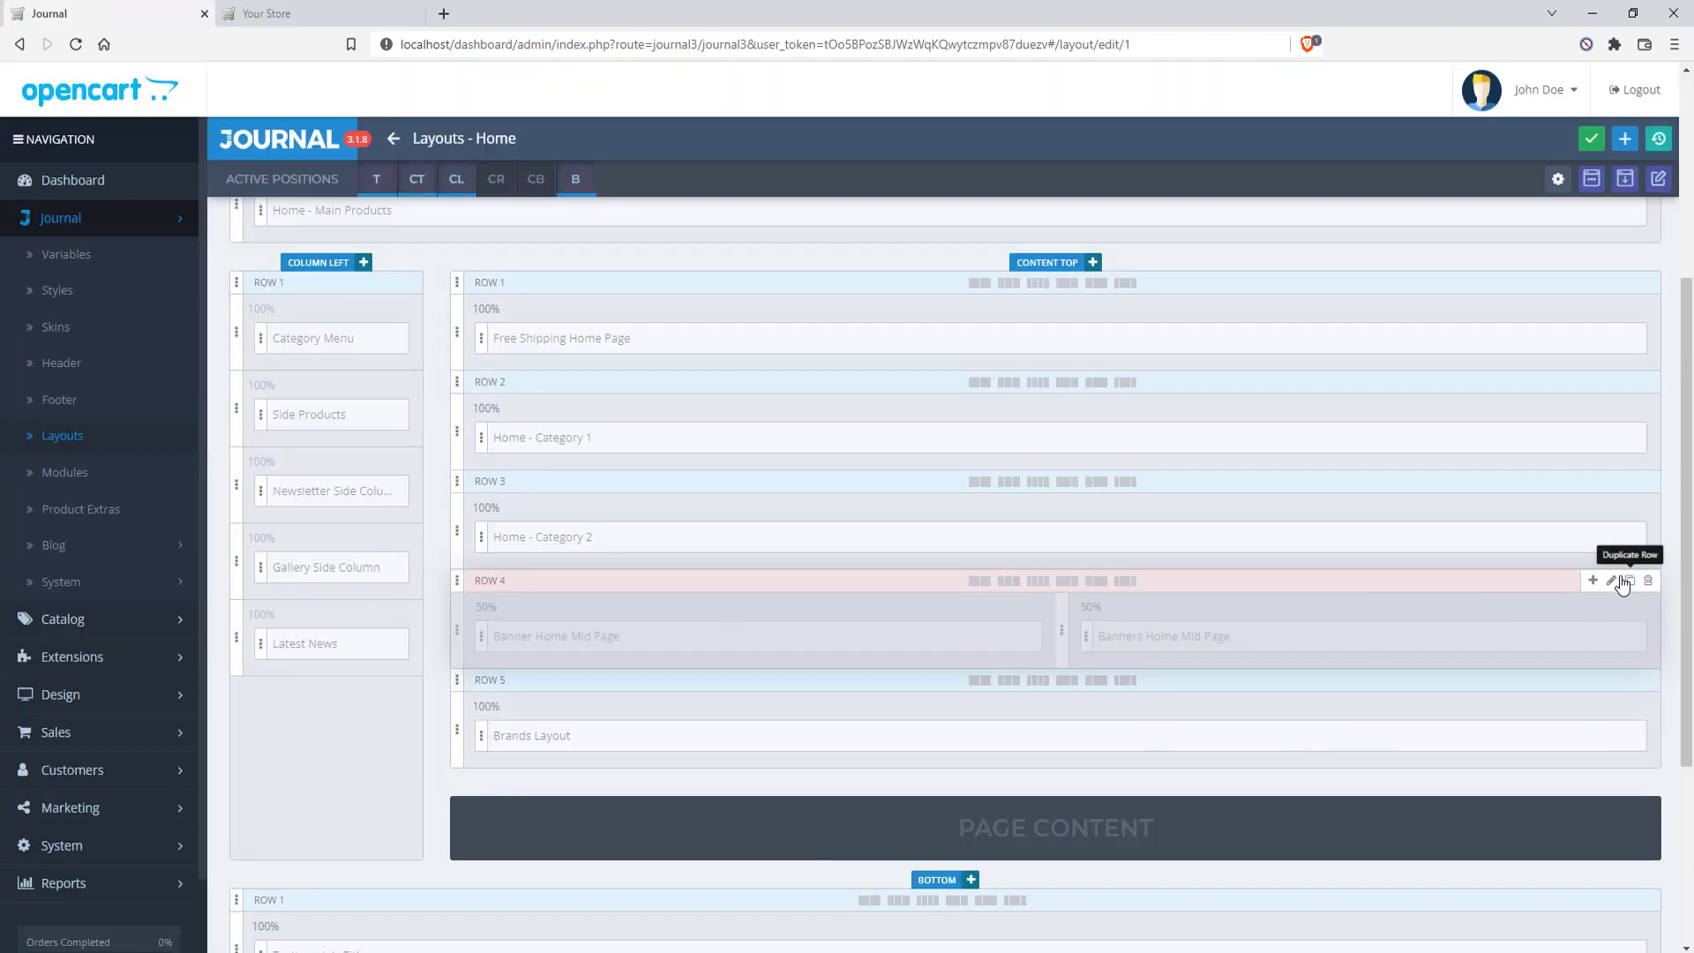
click(1611, 581)
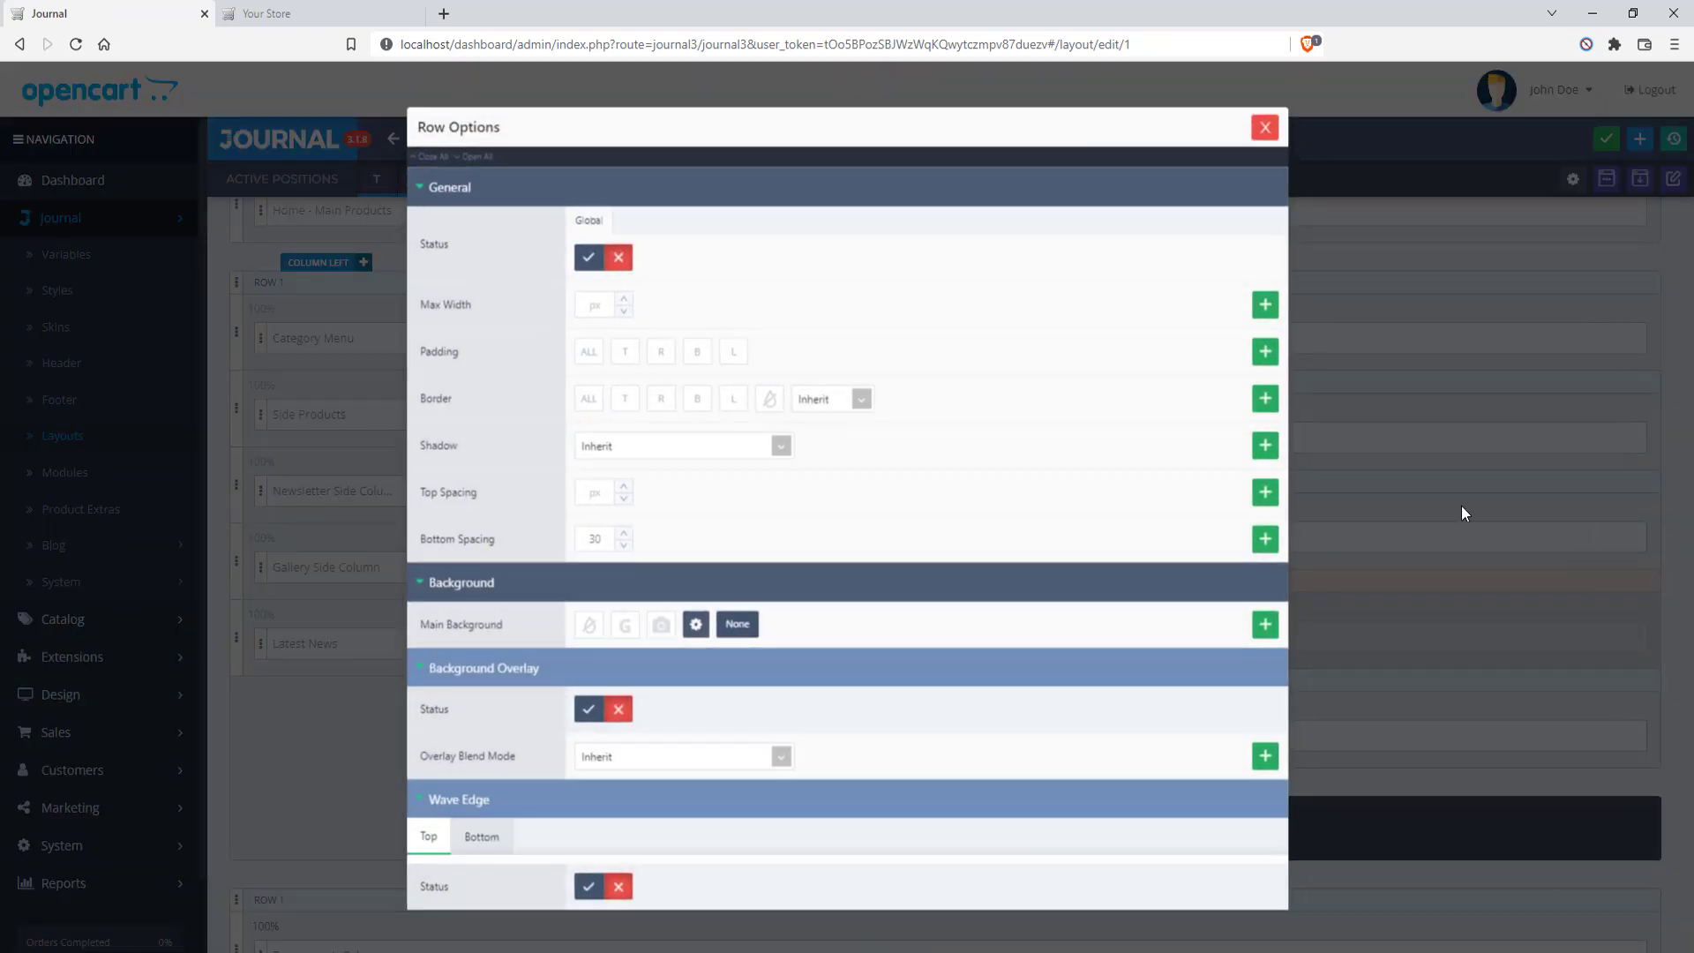
click(589, 264)
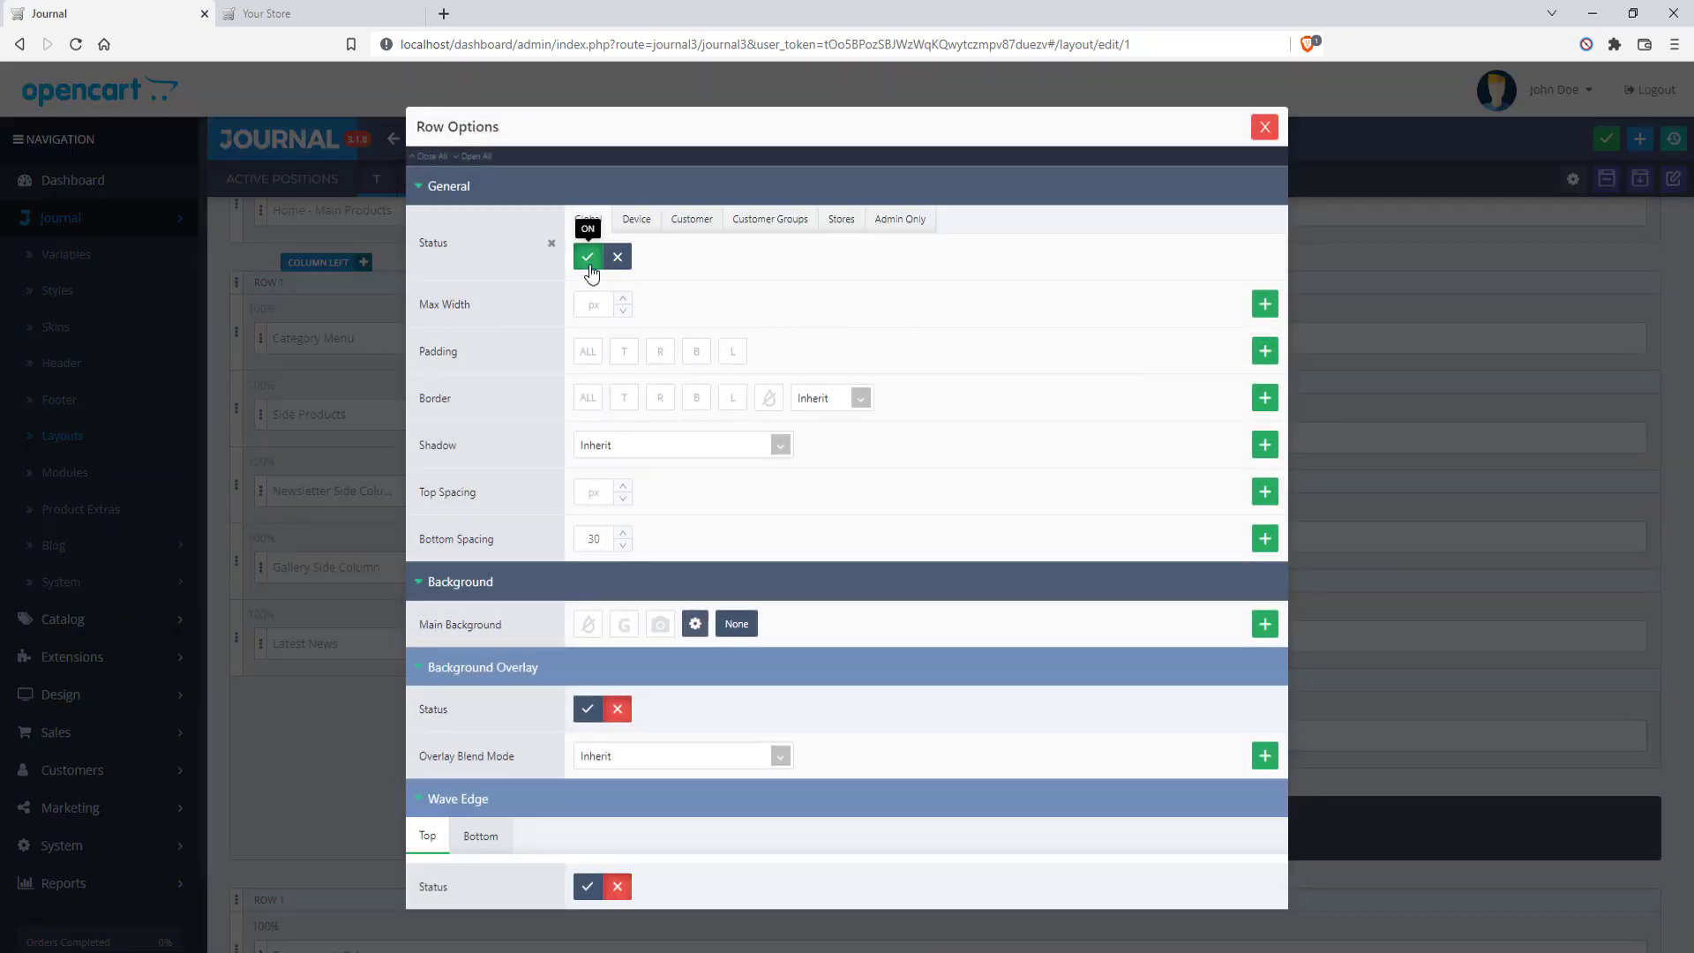
click(1265, 126)
click(1591, 138)
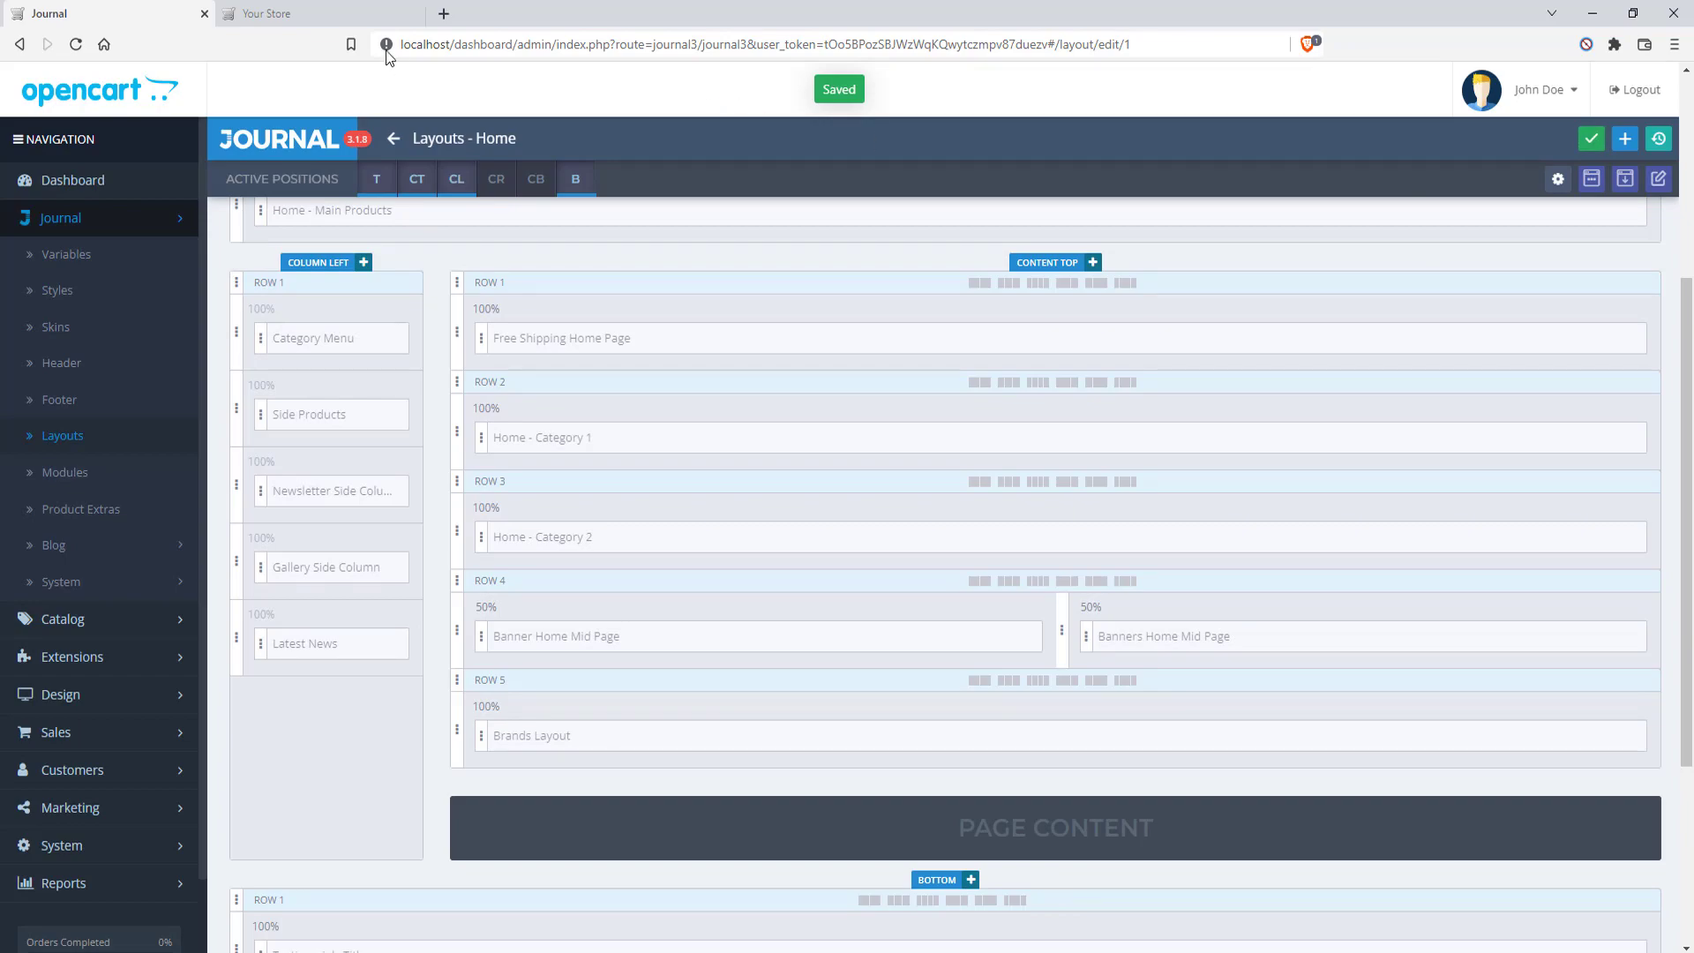
Reload the storefront and check the mid-page banners below the Beauty products
click(321, 14)
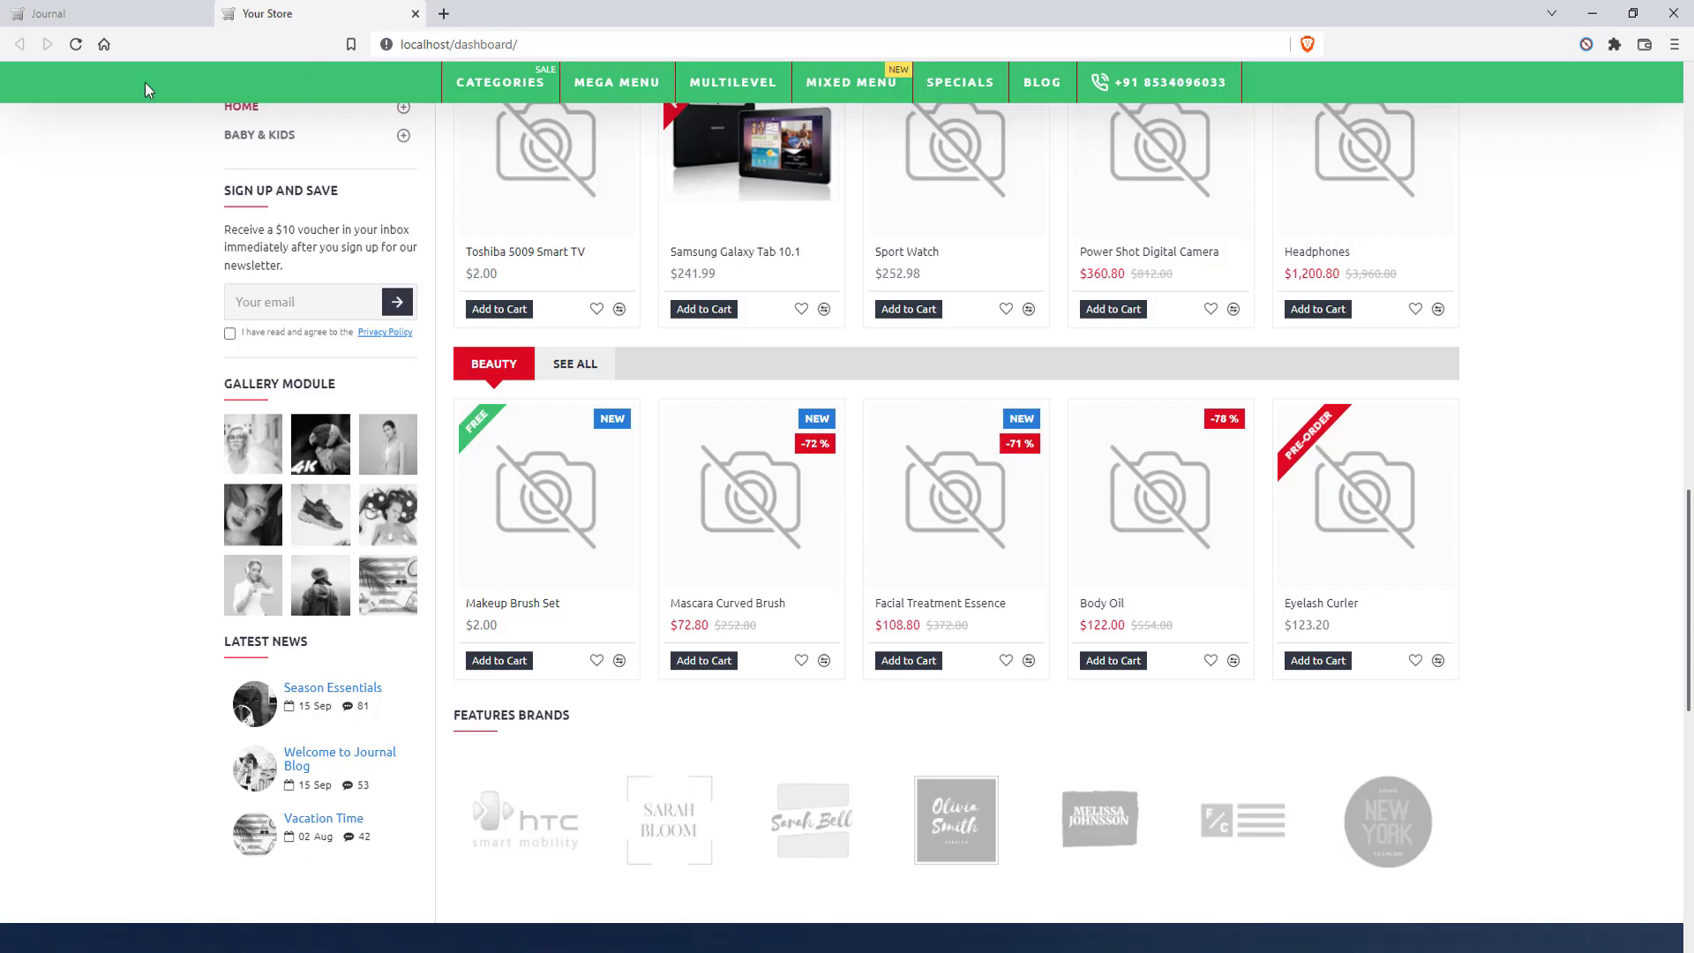
click(72, 55)
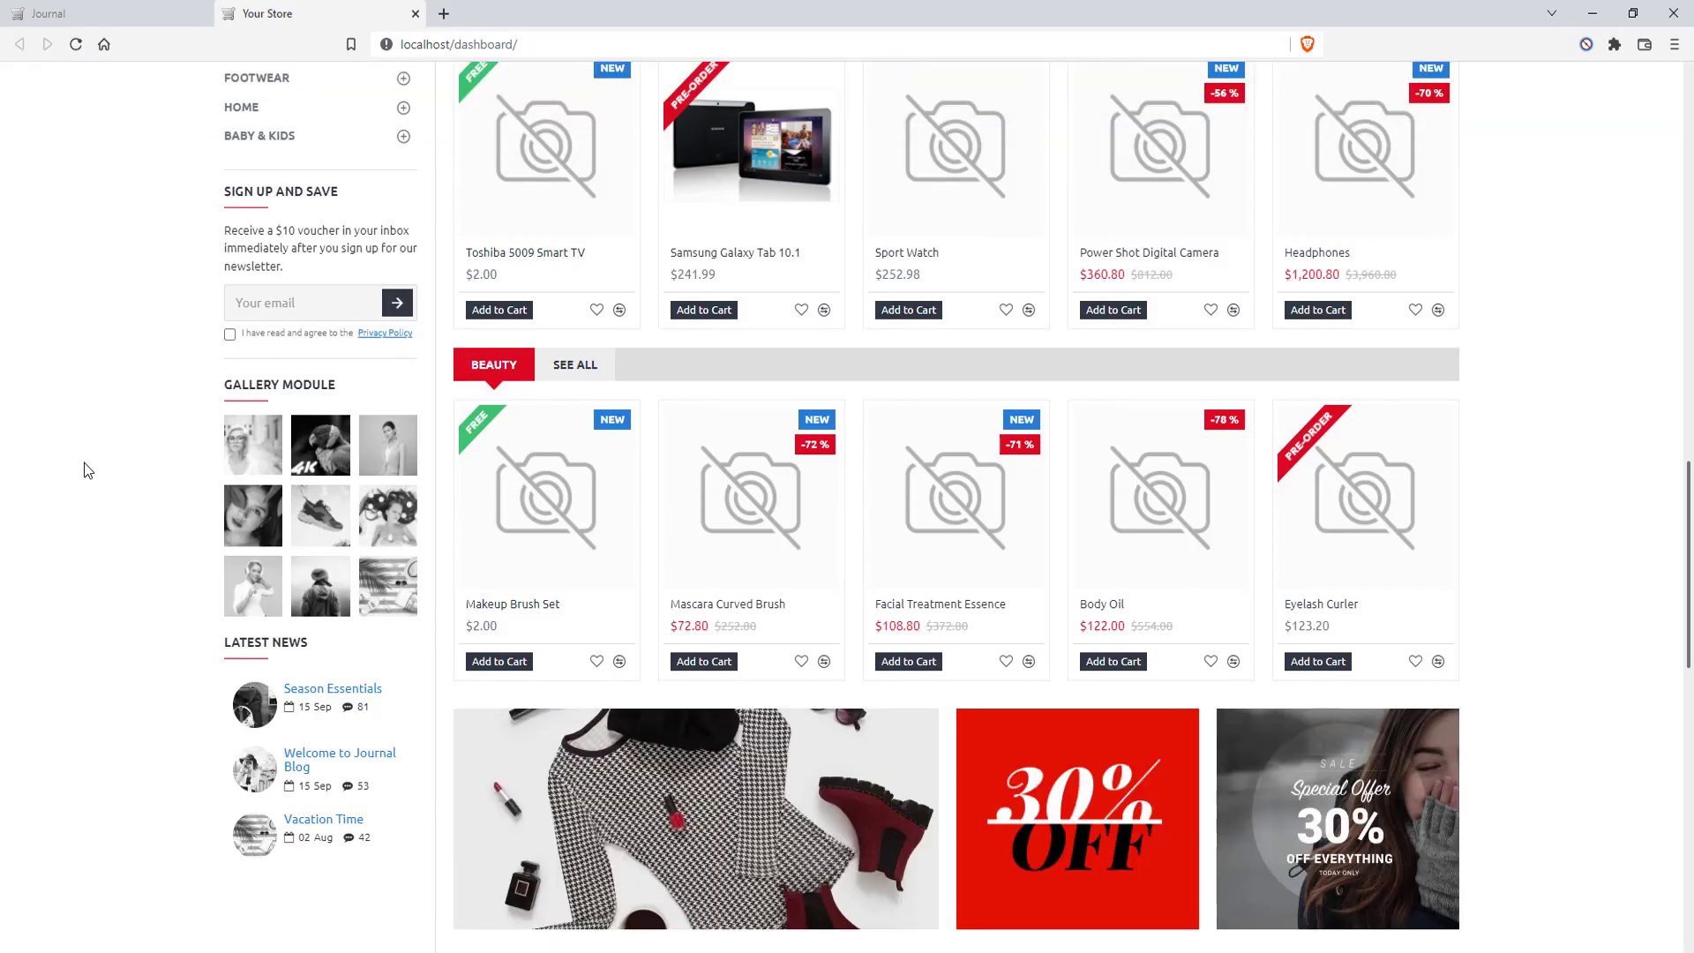
scroll(83, 462, down, 4)
scroll(299, 542, up, 20)
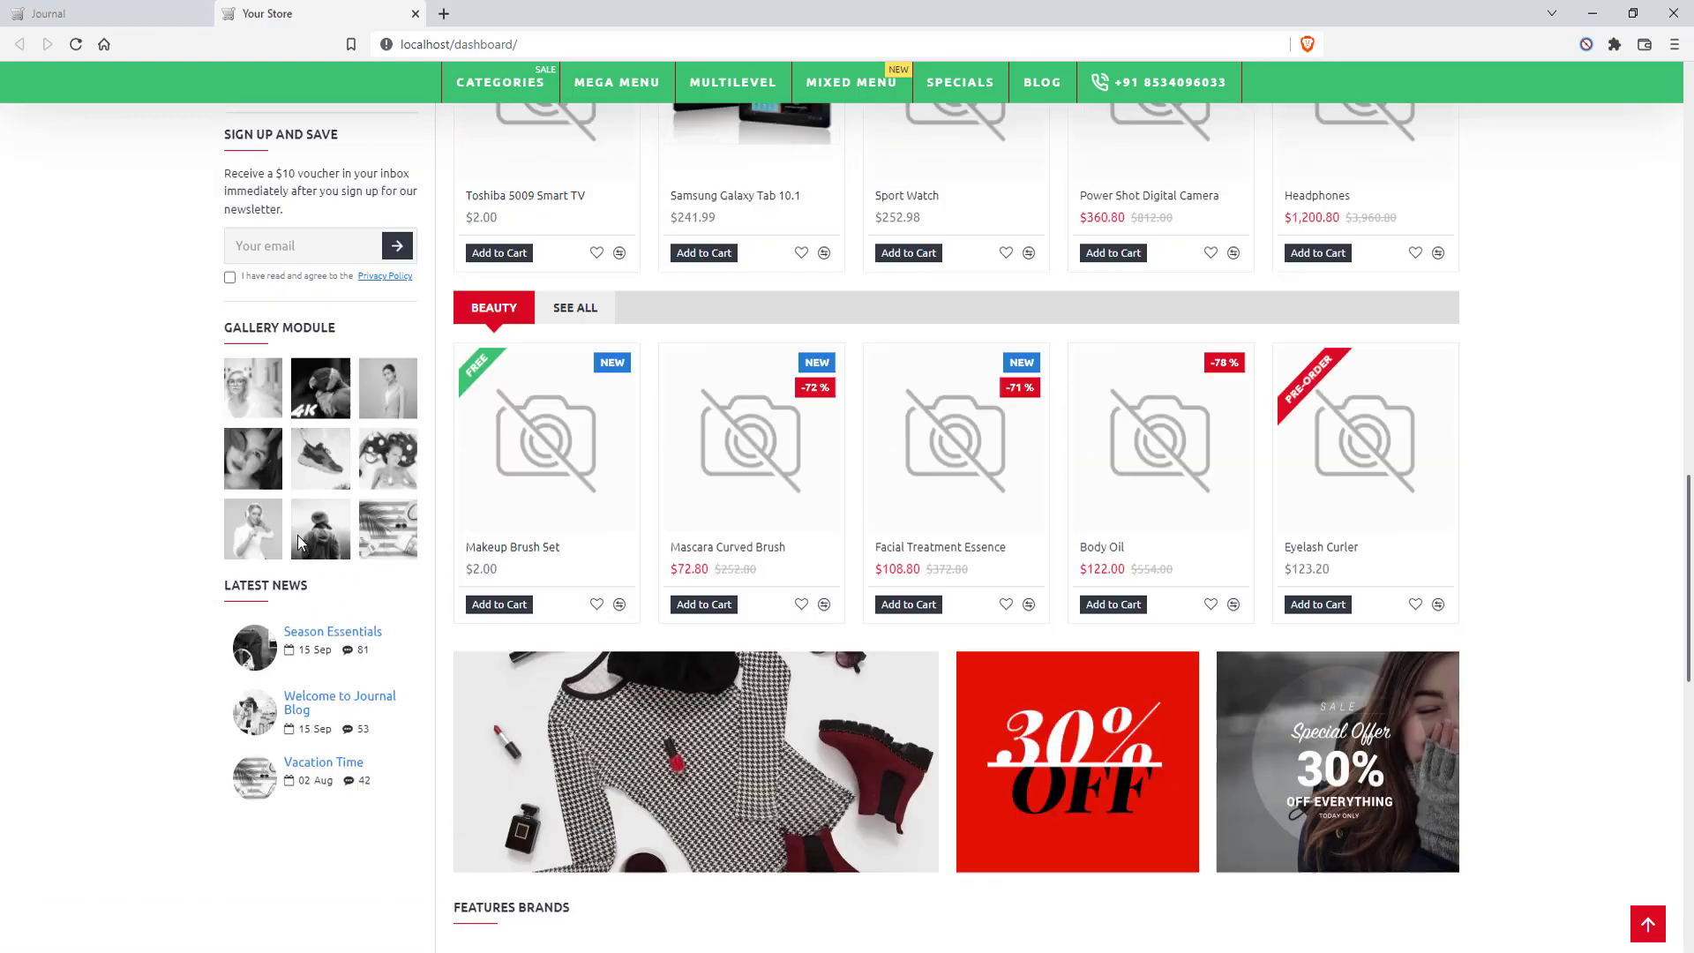
scroll(314, 554, up, 2)
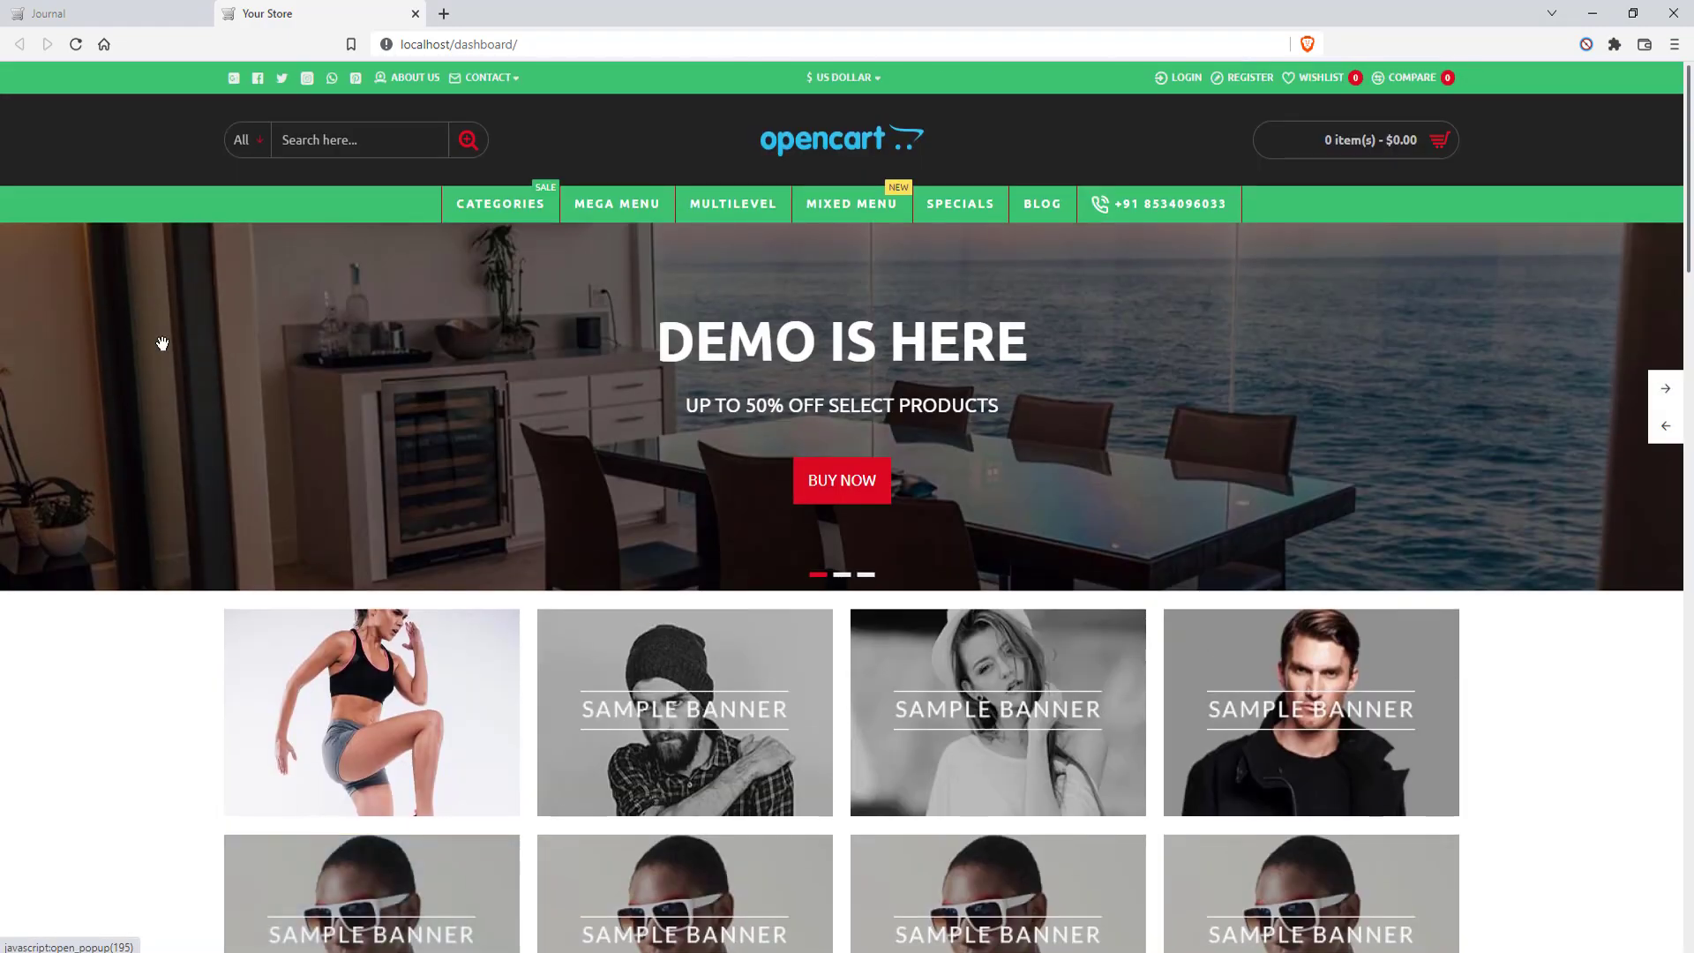
Compare the storefront's slider, sample banners, New Arrivals and category sections with the Top and Content Top rows of the Home layout
scroll(540, 283, down, 5)
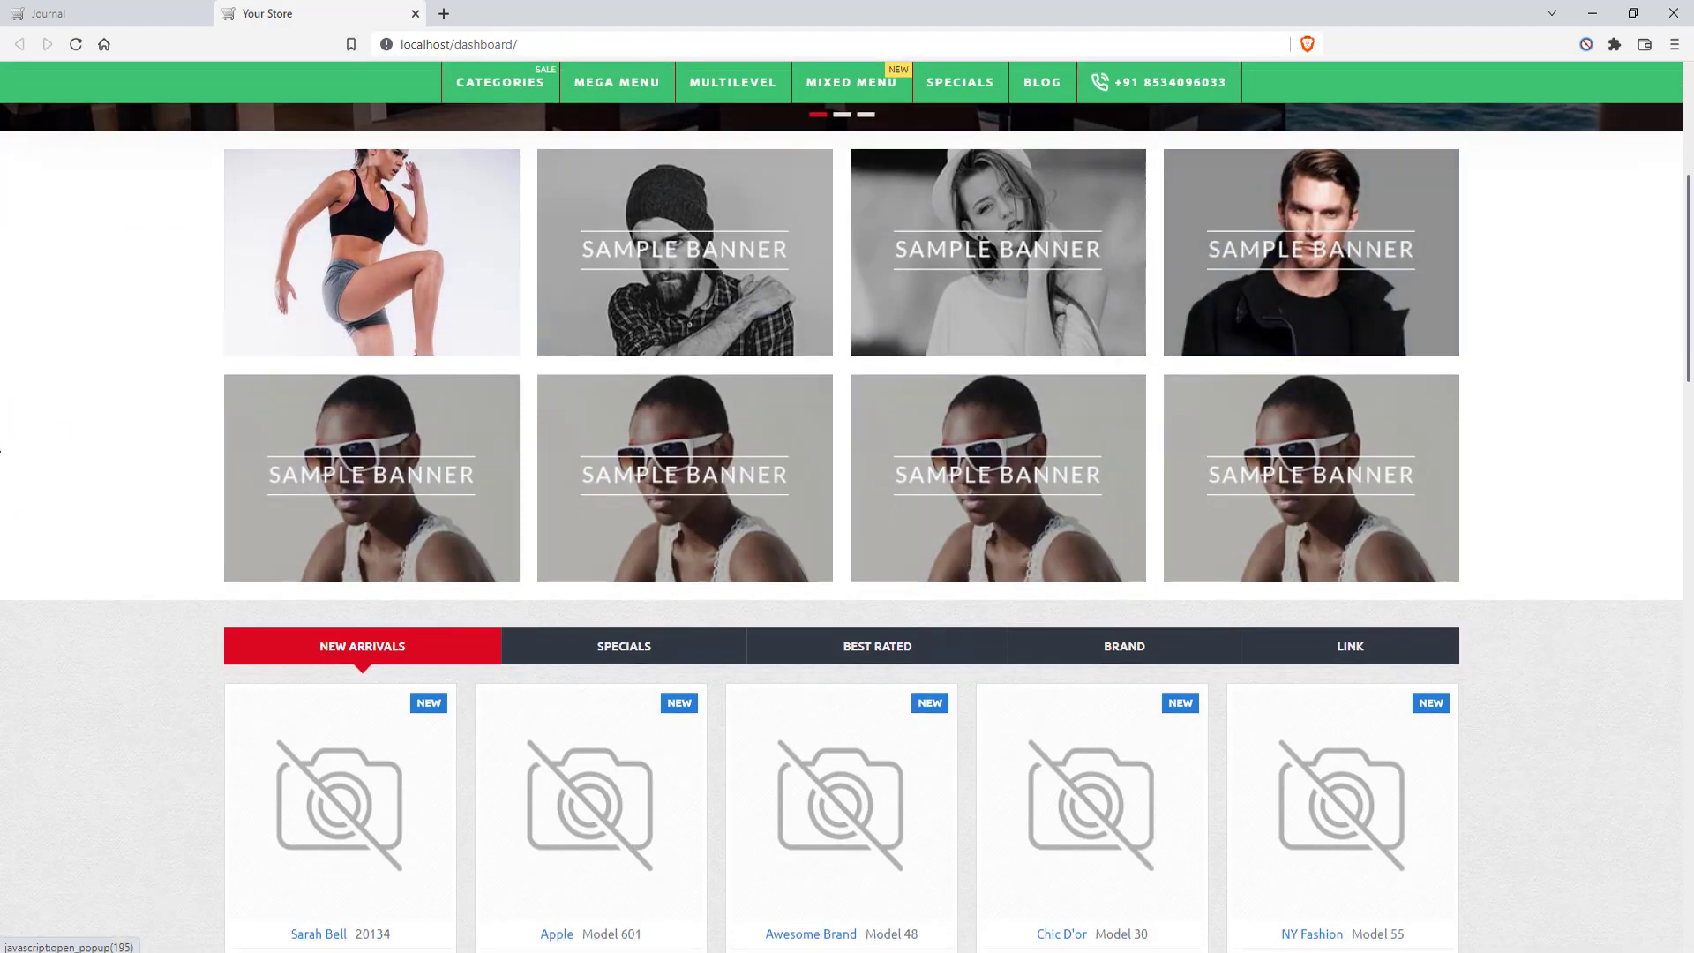
scroll(997, 352, down, 4)
click(53, 14)
scroll(303, 612, up, 4)
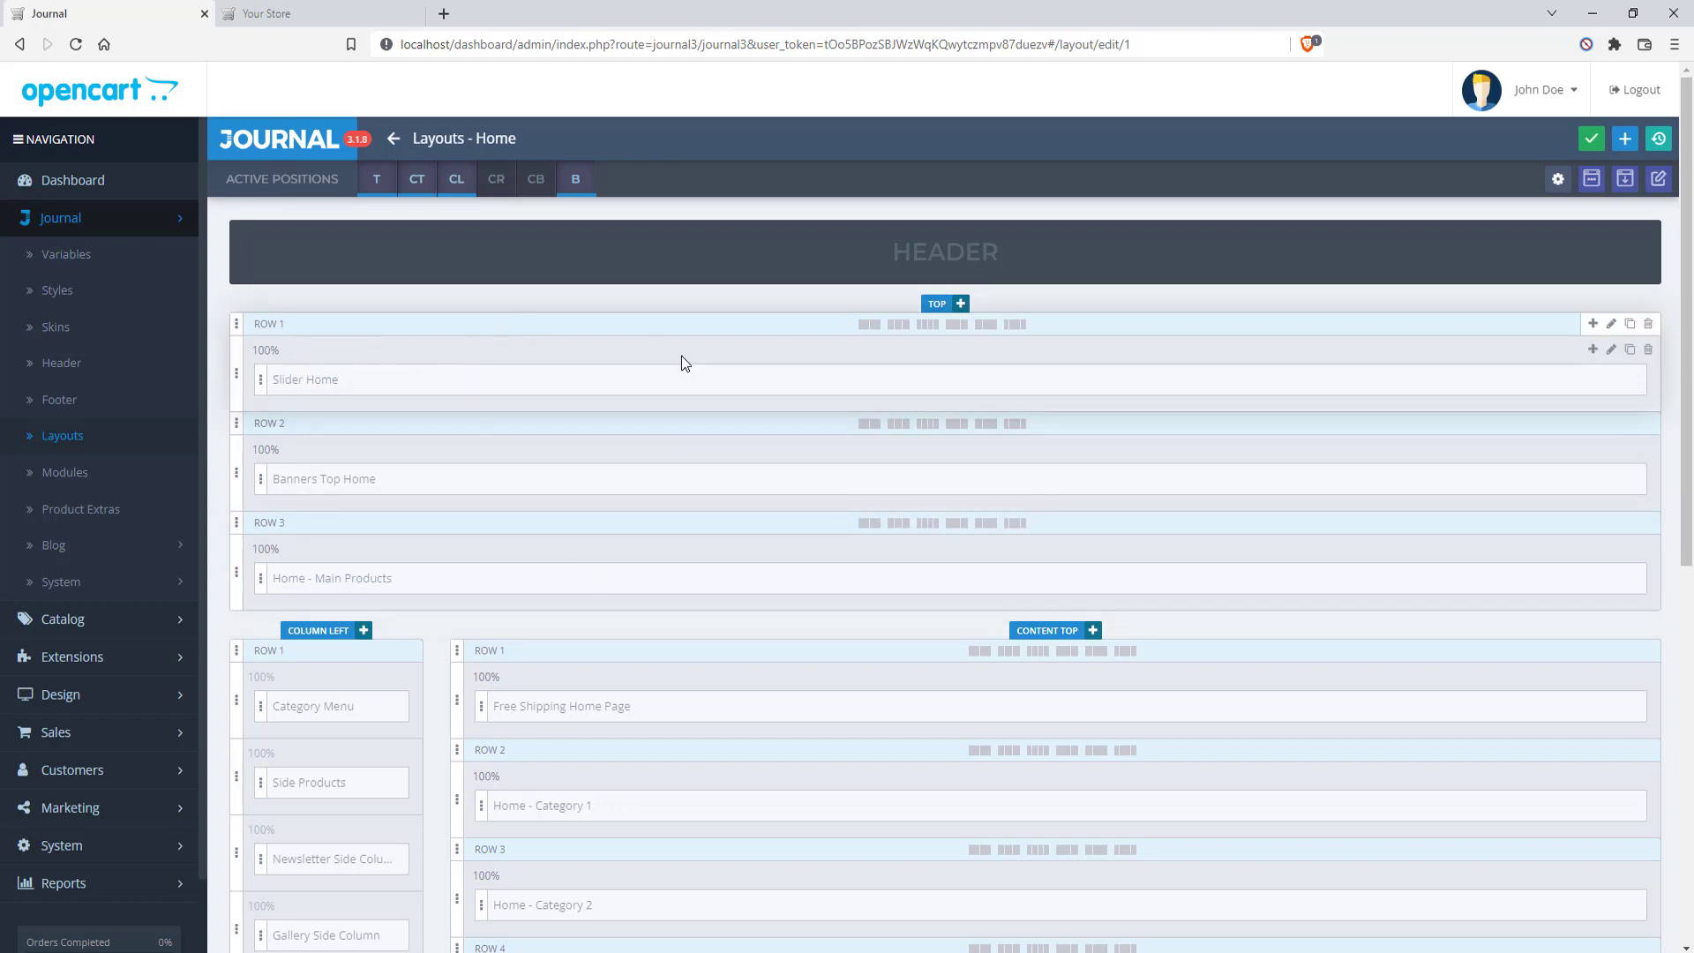
scroll(681, 356, down, 2)
scroll(680, 439, up, 2)
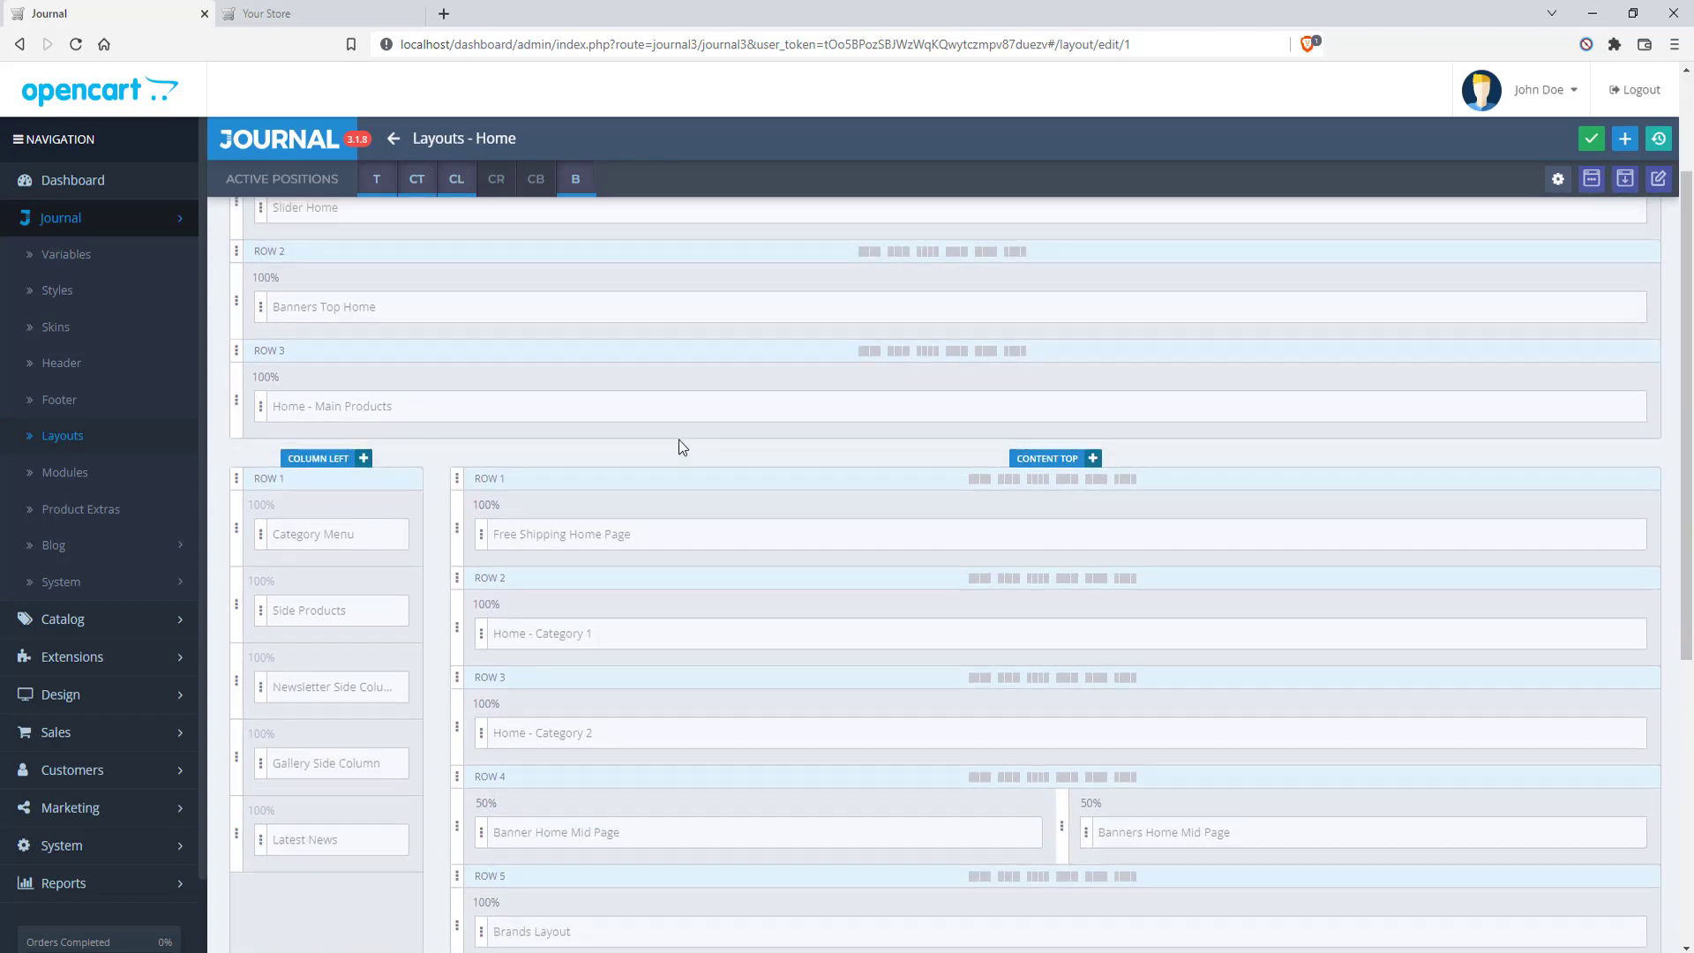
click(284, 10)
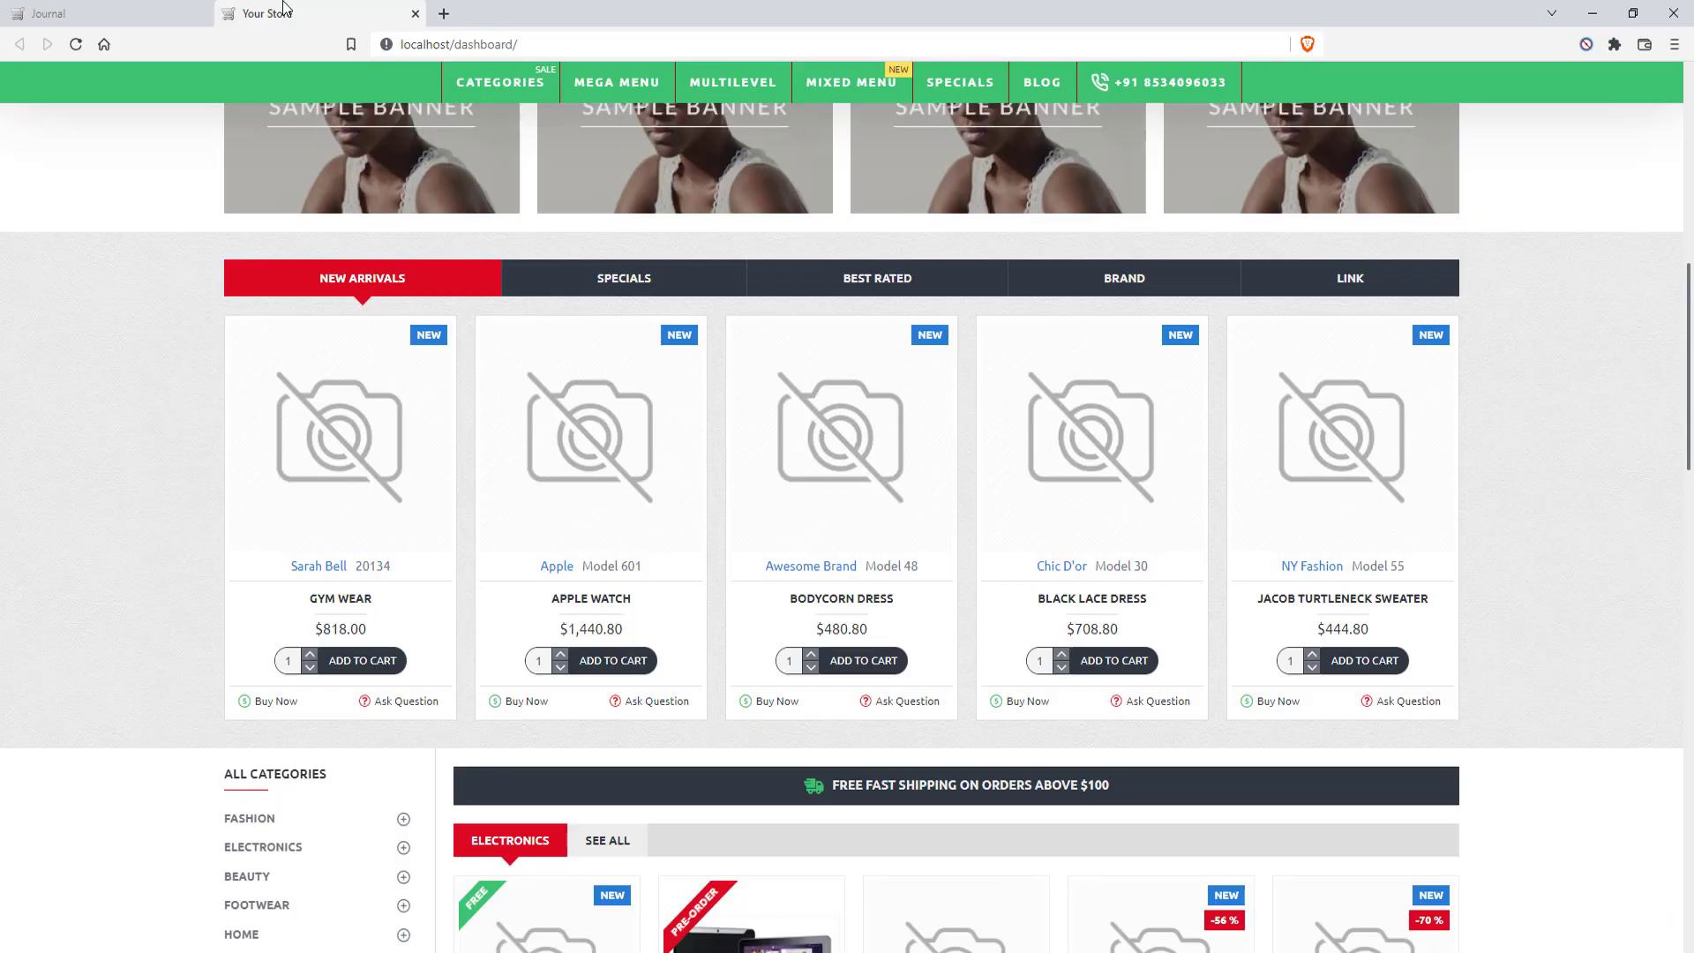
scroll(102, 434, up, 4)
scroll(310, 706, down, 6)
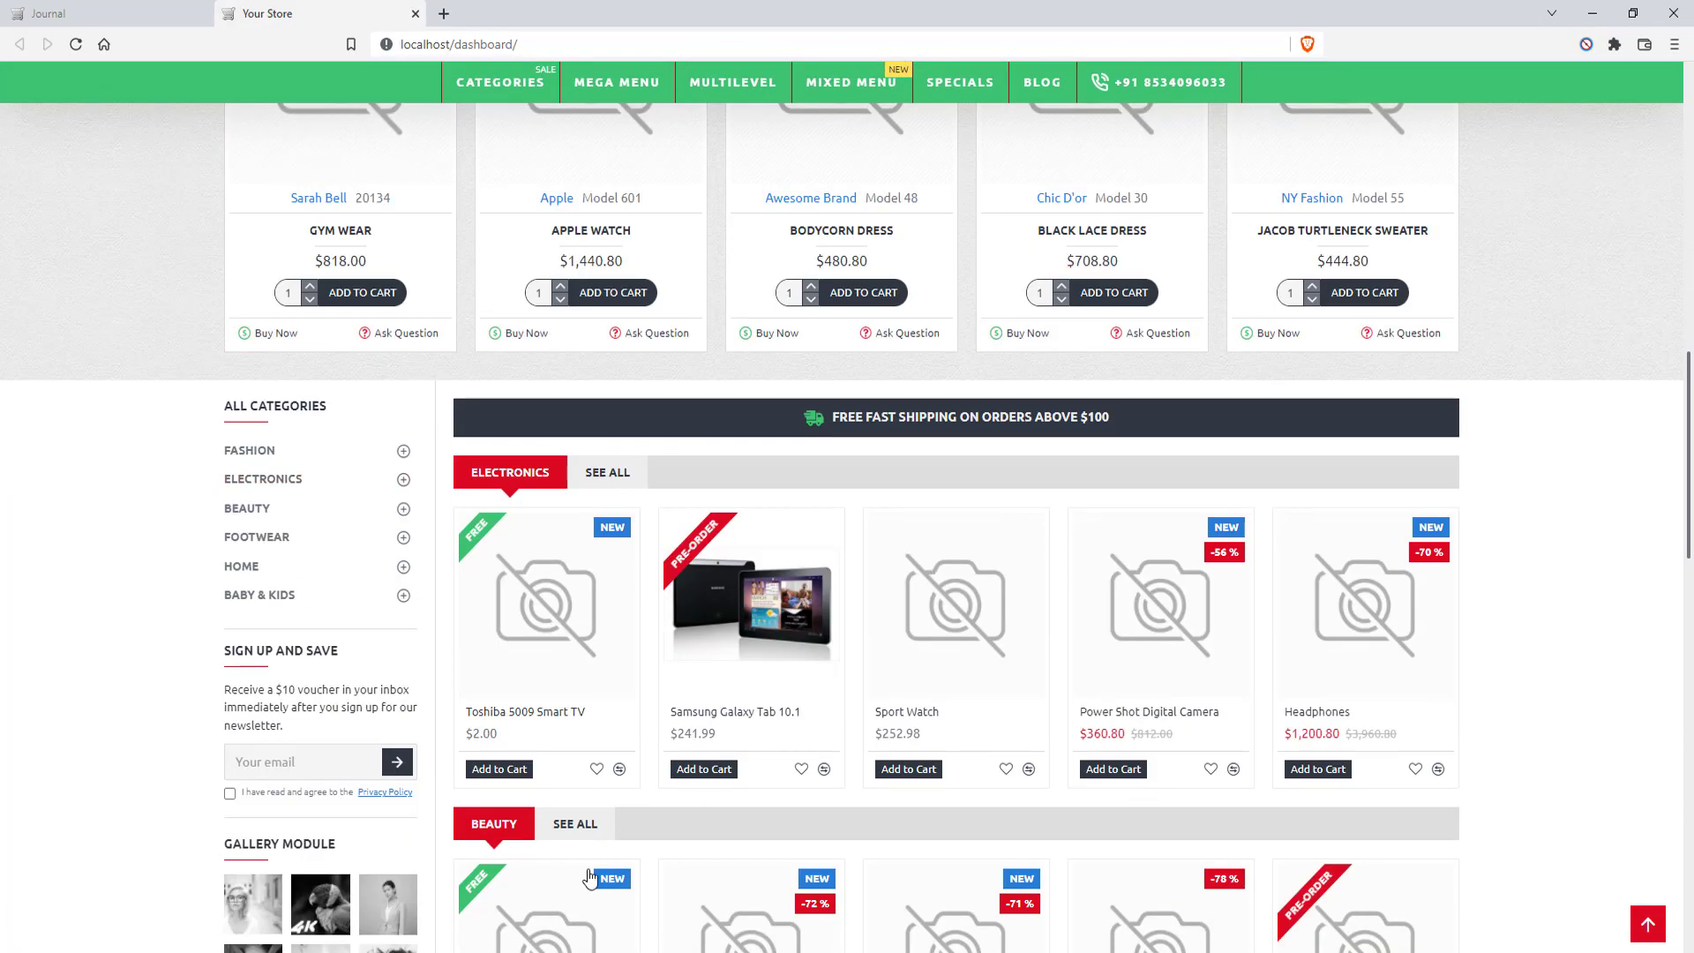
scroll(279, 688, up, 6)
Match Top rows 1 to 3 of the Home layout to the slider, sample banners and product tabs on the storefront
click(79, 13)
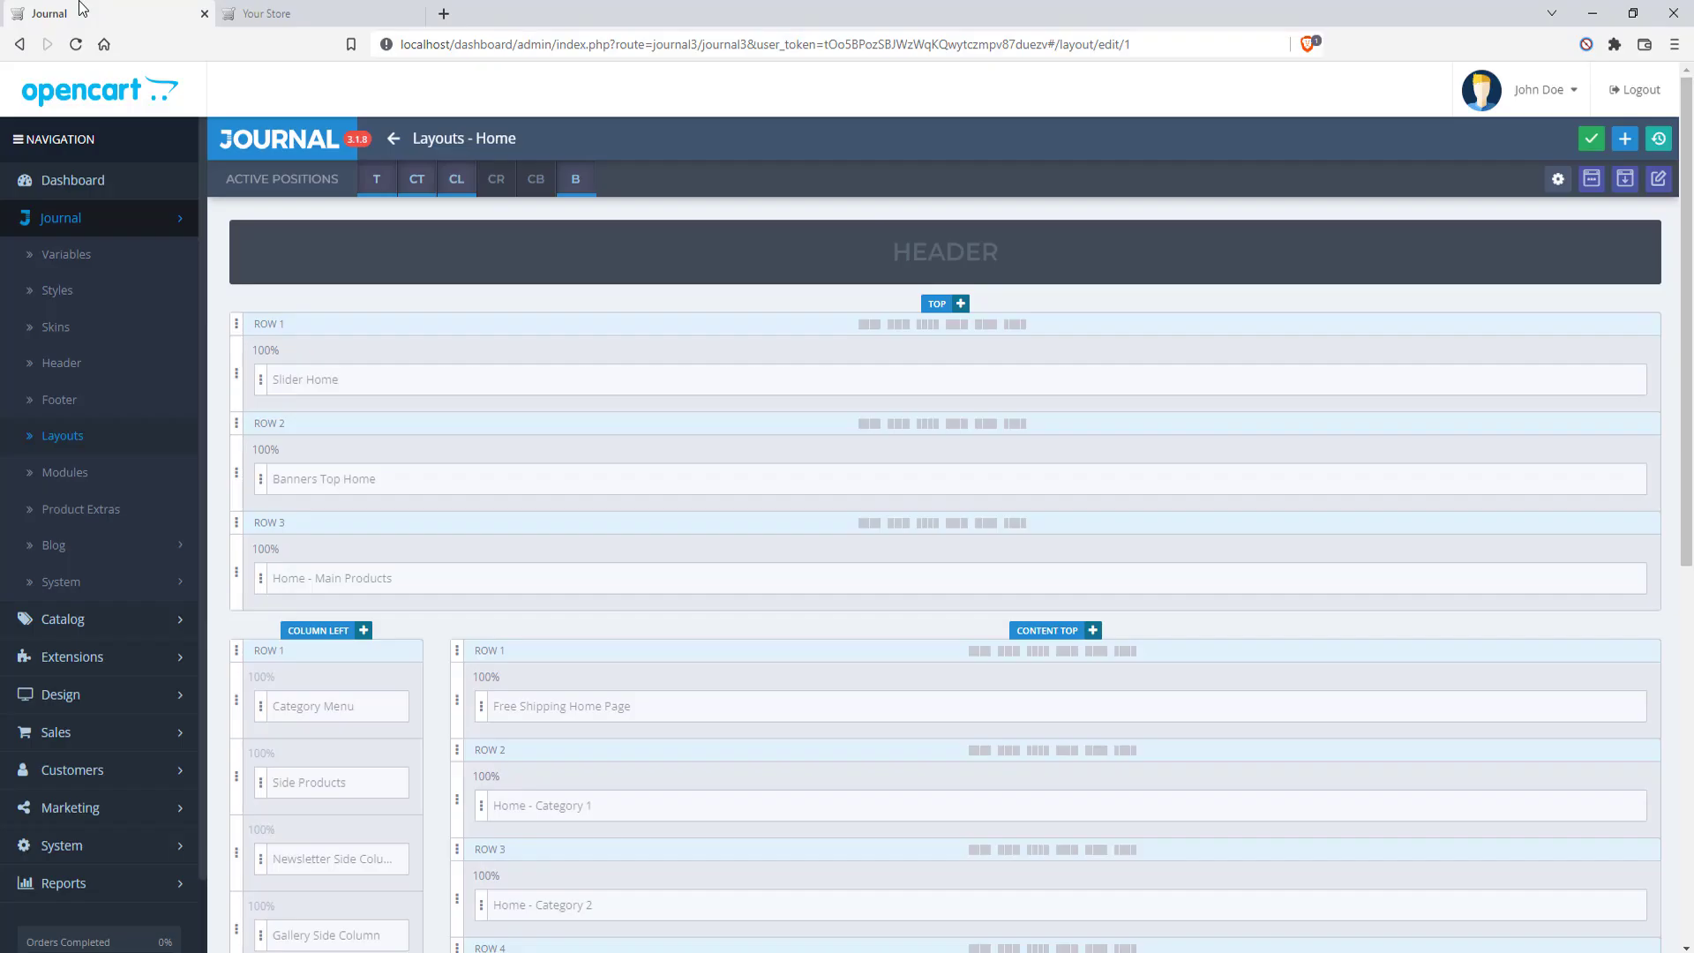
click(388, 12)
click(80, 13)
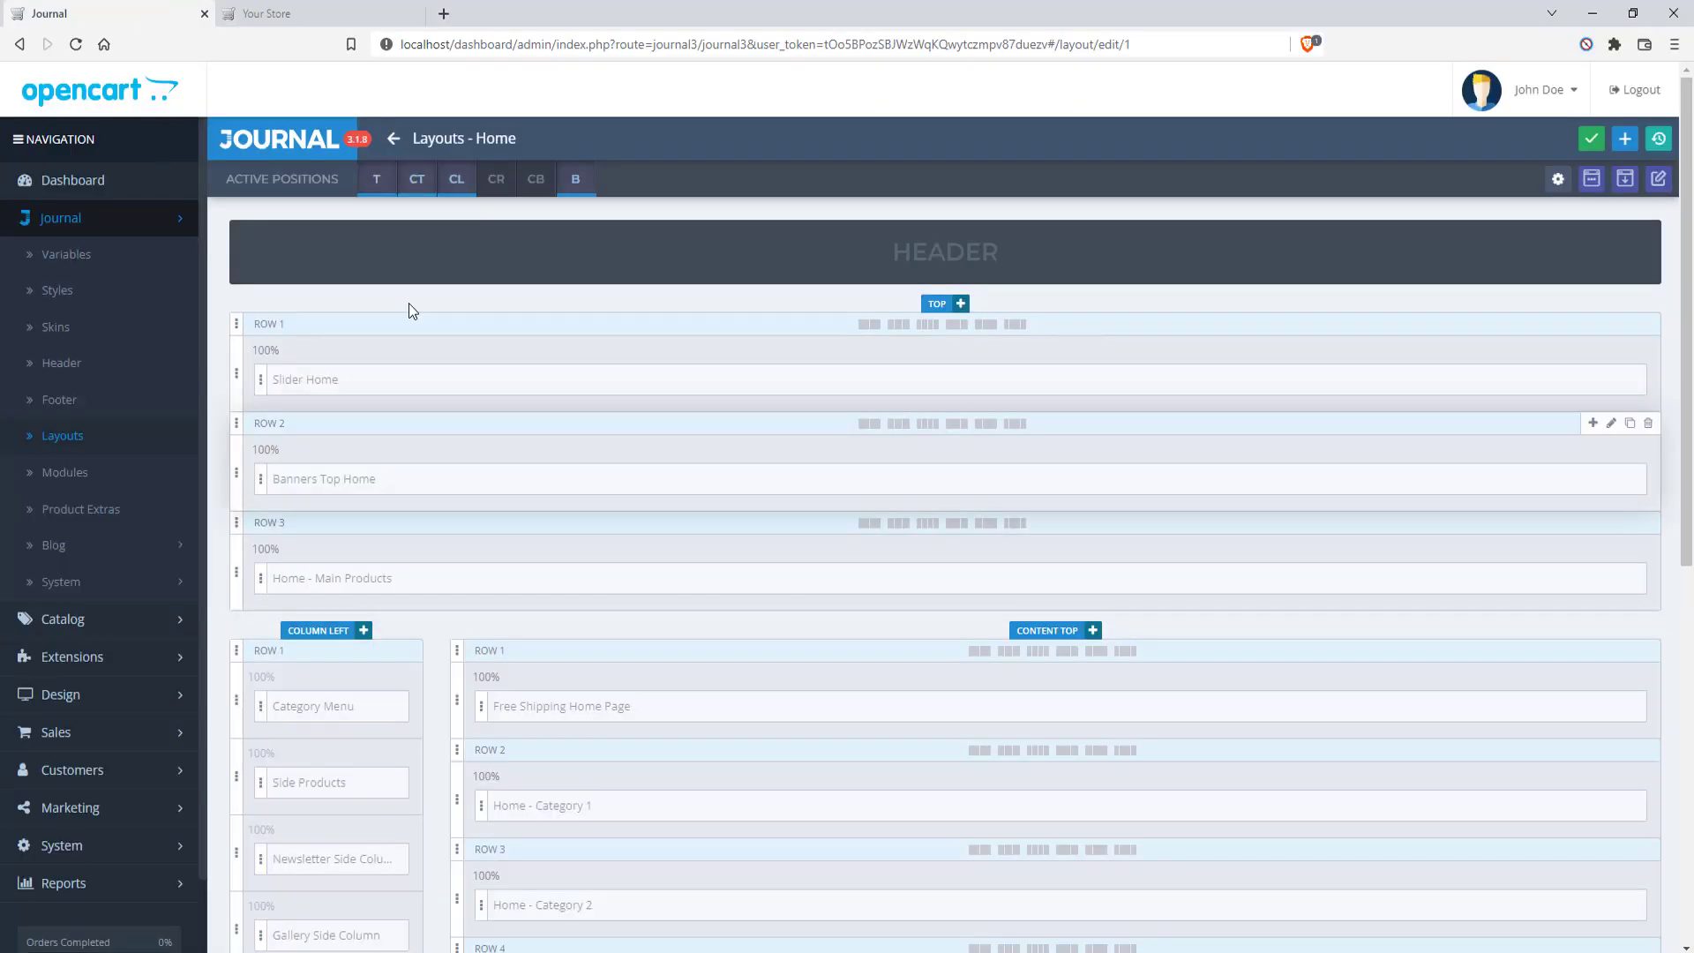
key(ctrl+Tab)
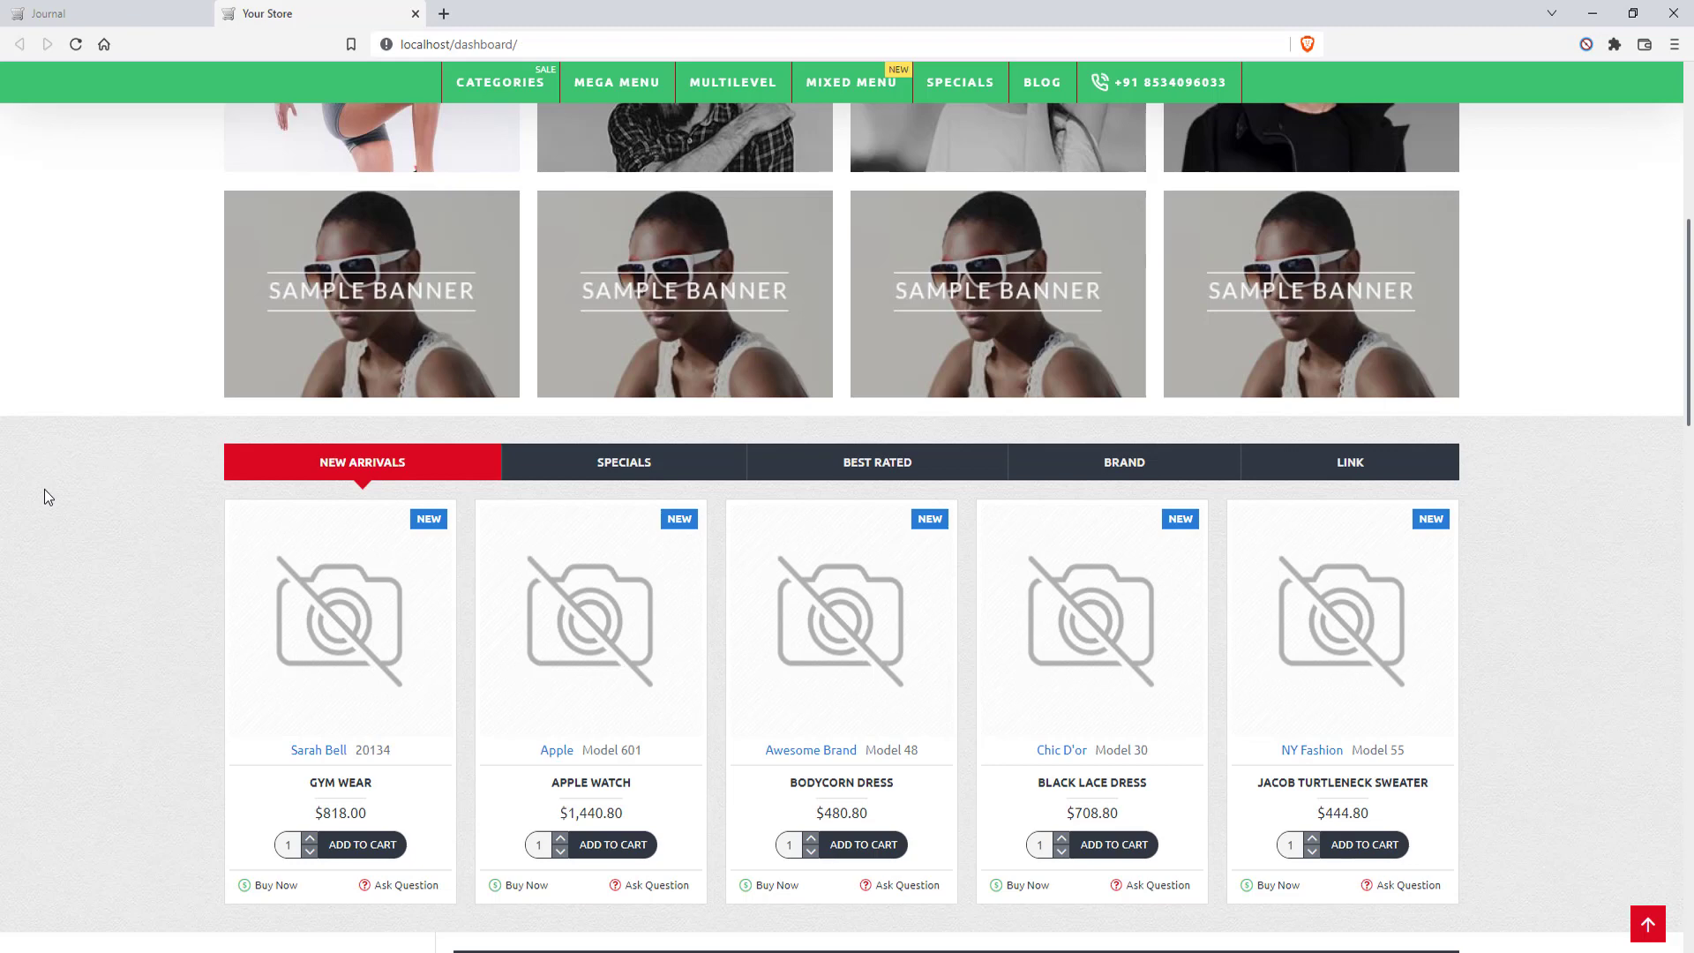
scroll(44, 489, down, 2)
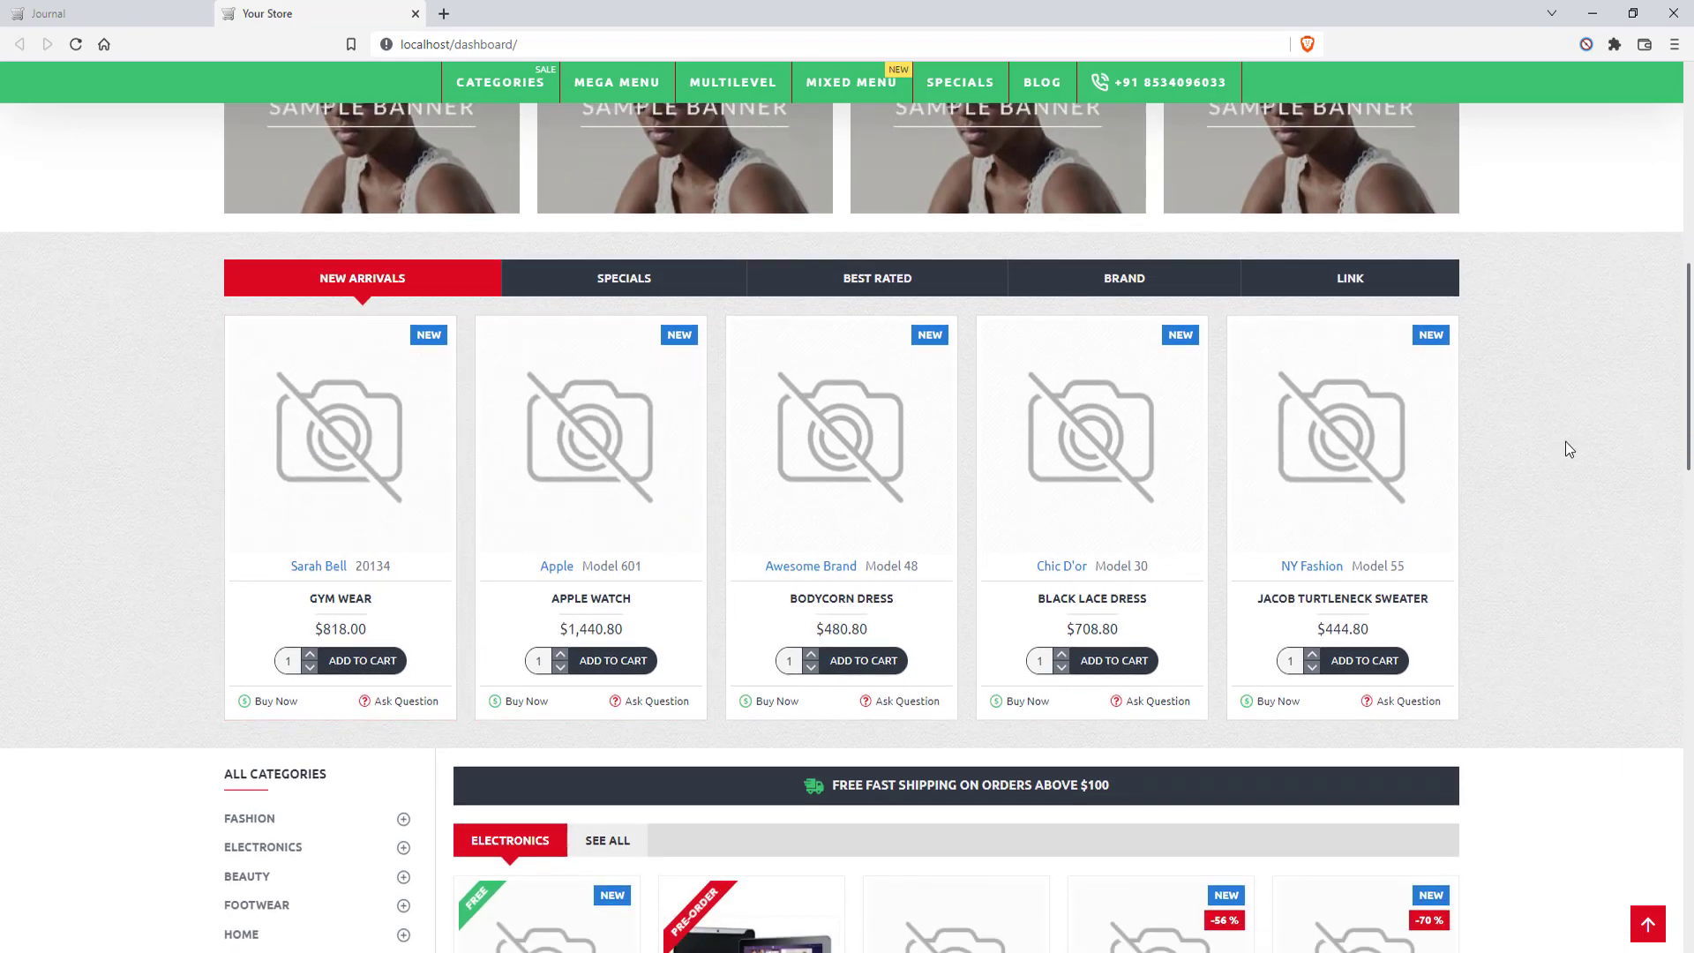
scroll(86, 503, up, 5)
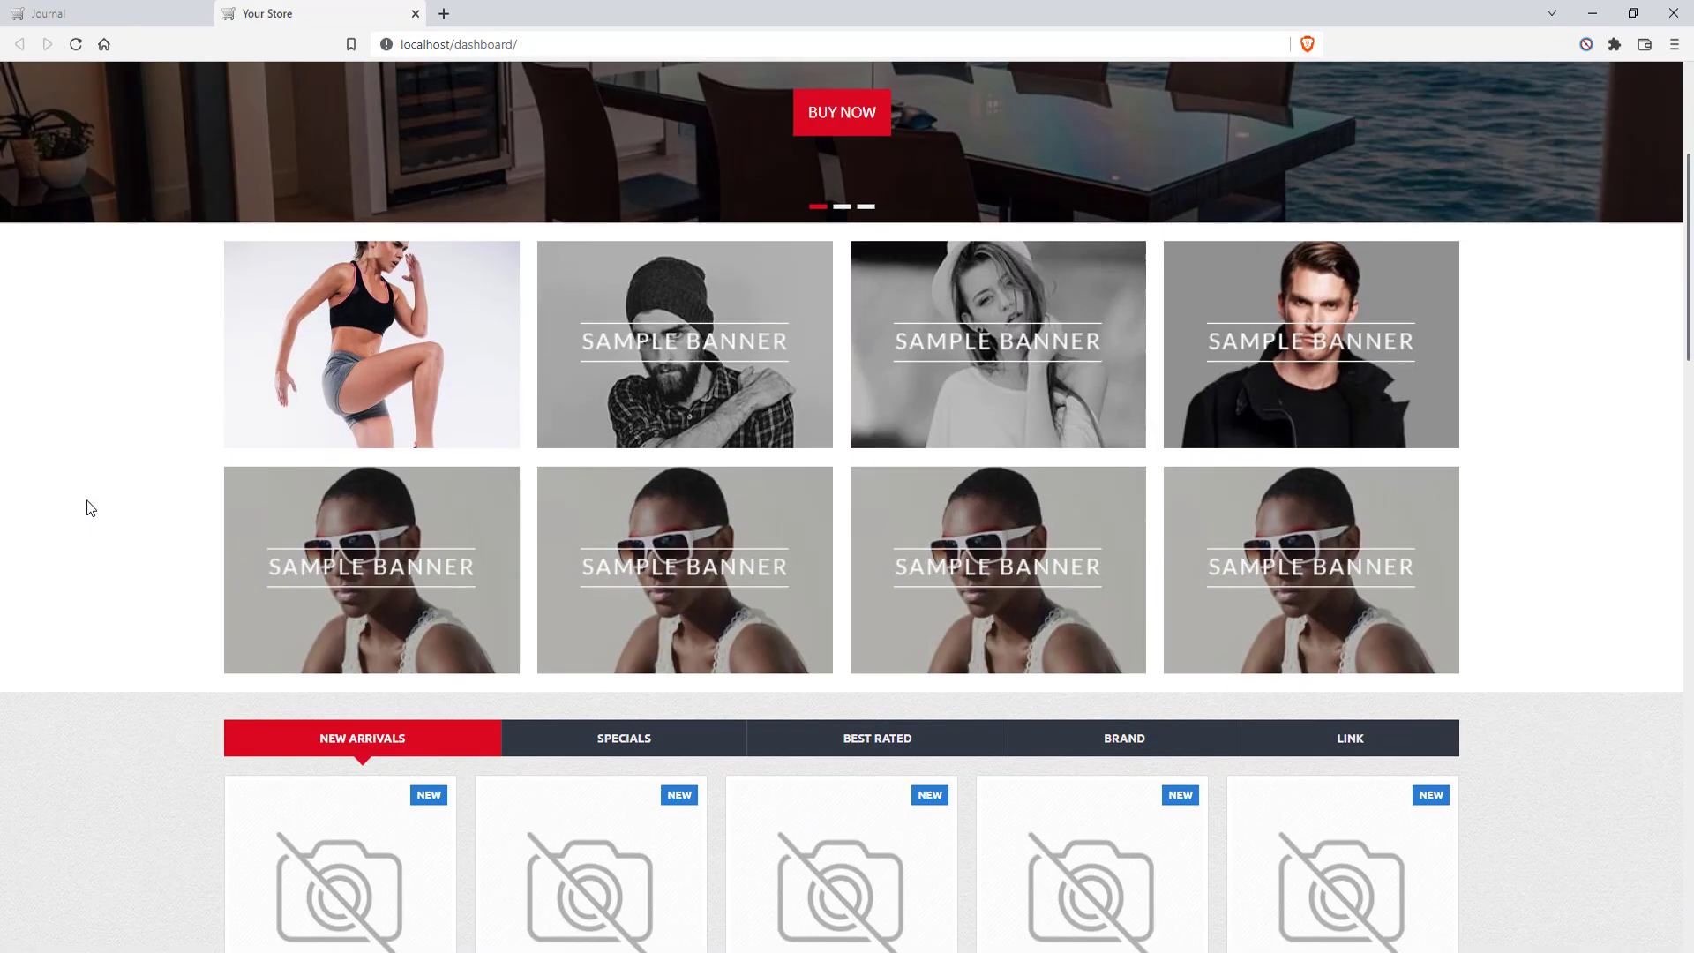
scroll(88, 508, down, 2)
scroll(93, 525, up, 4)
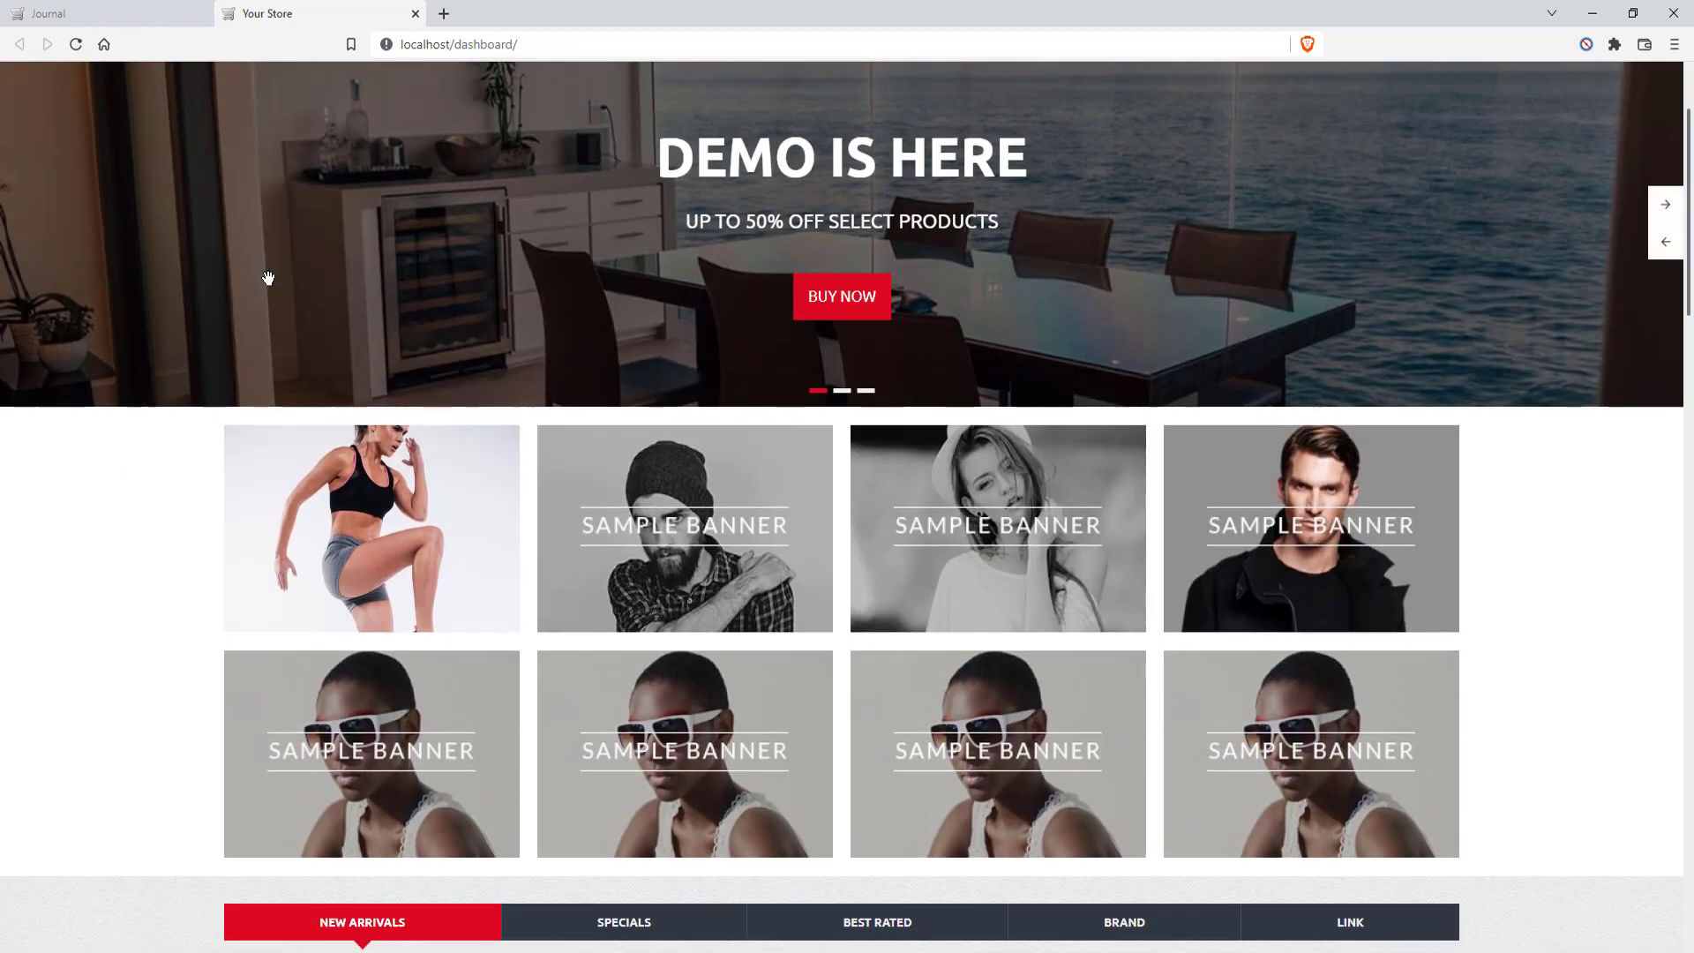
scroll(264, 291, down, 2)
scroll(362, 415, down, 5)
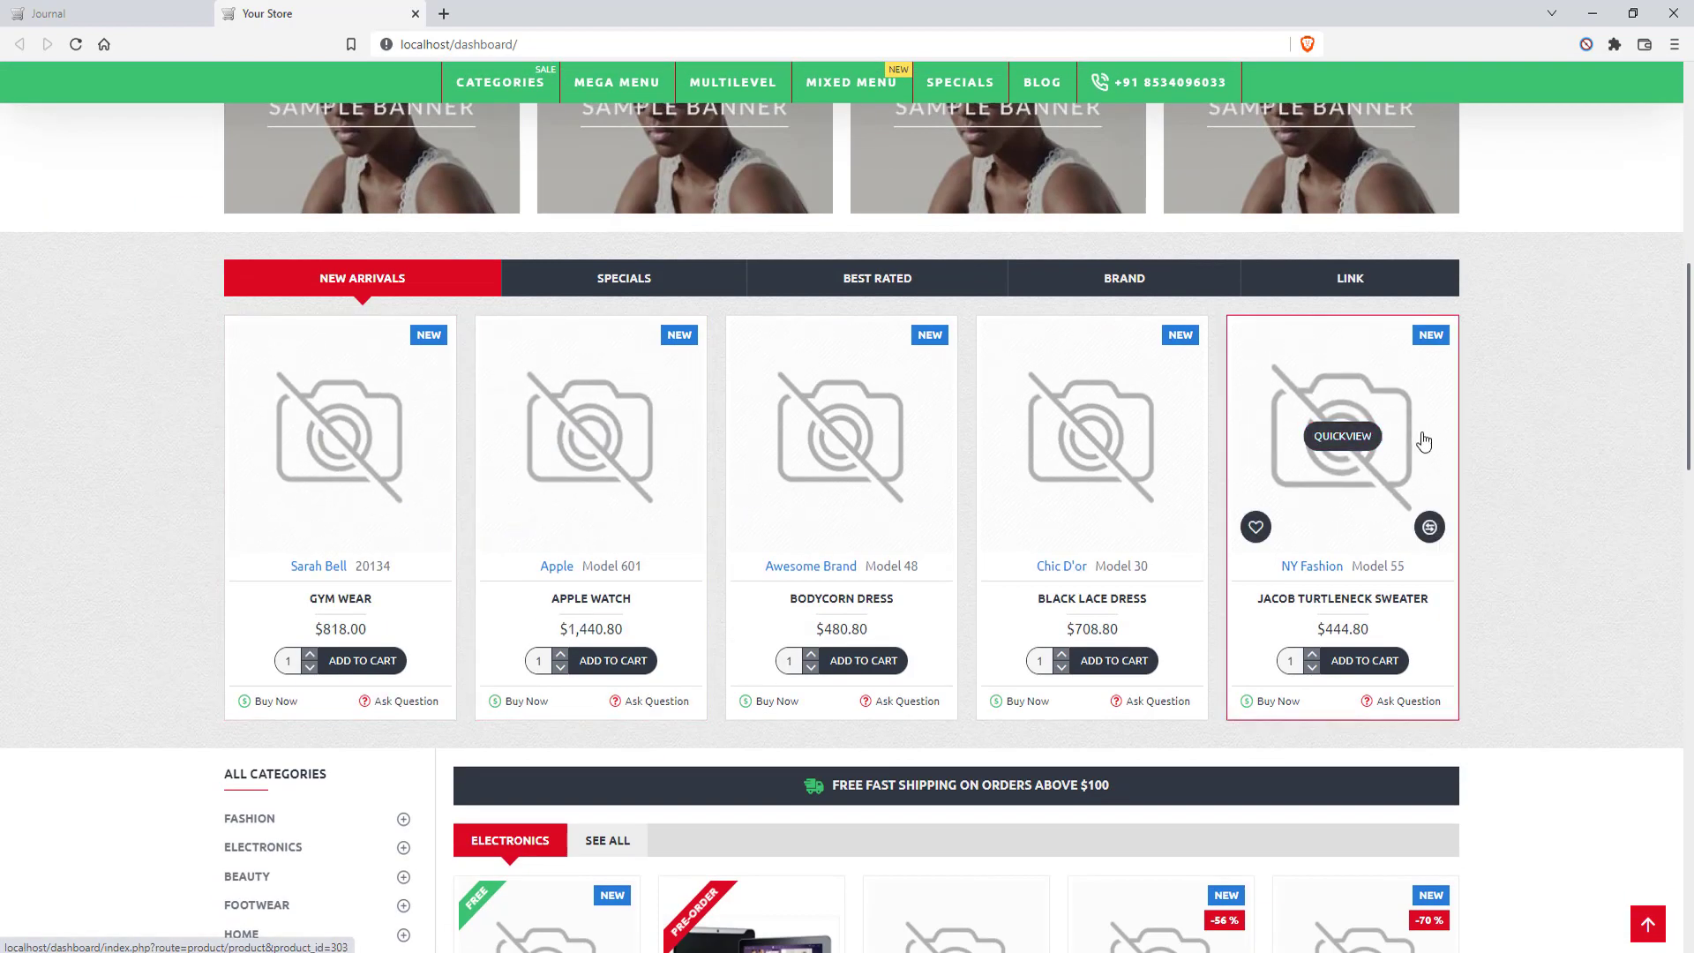
Compare Top row 3 with the storefront's New Arrivals products and open the module list for its Home - Main Products entry
click(50, 10)
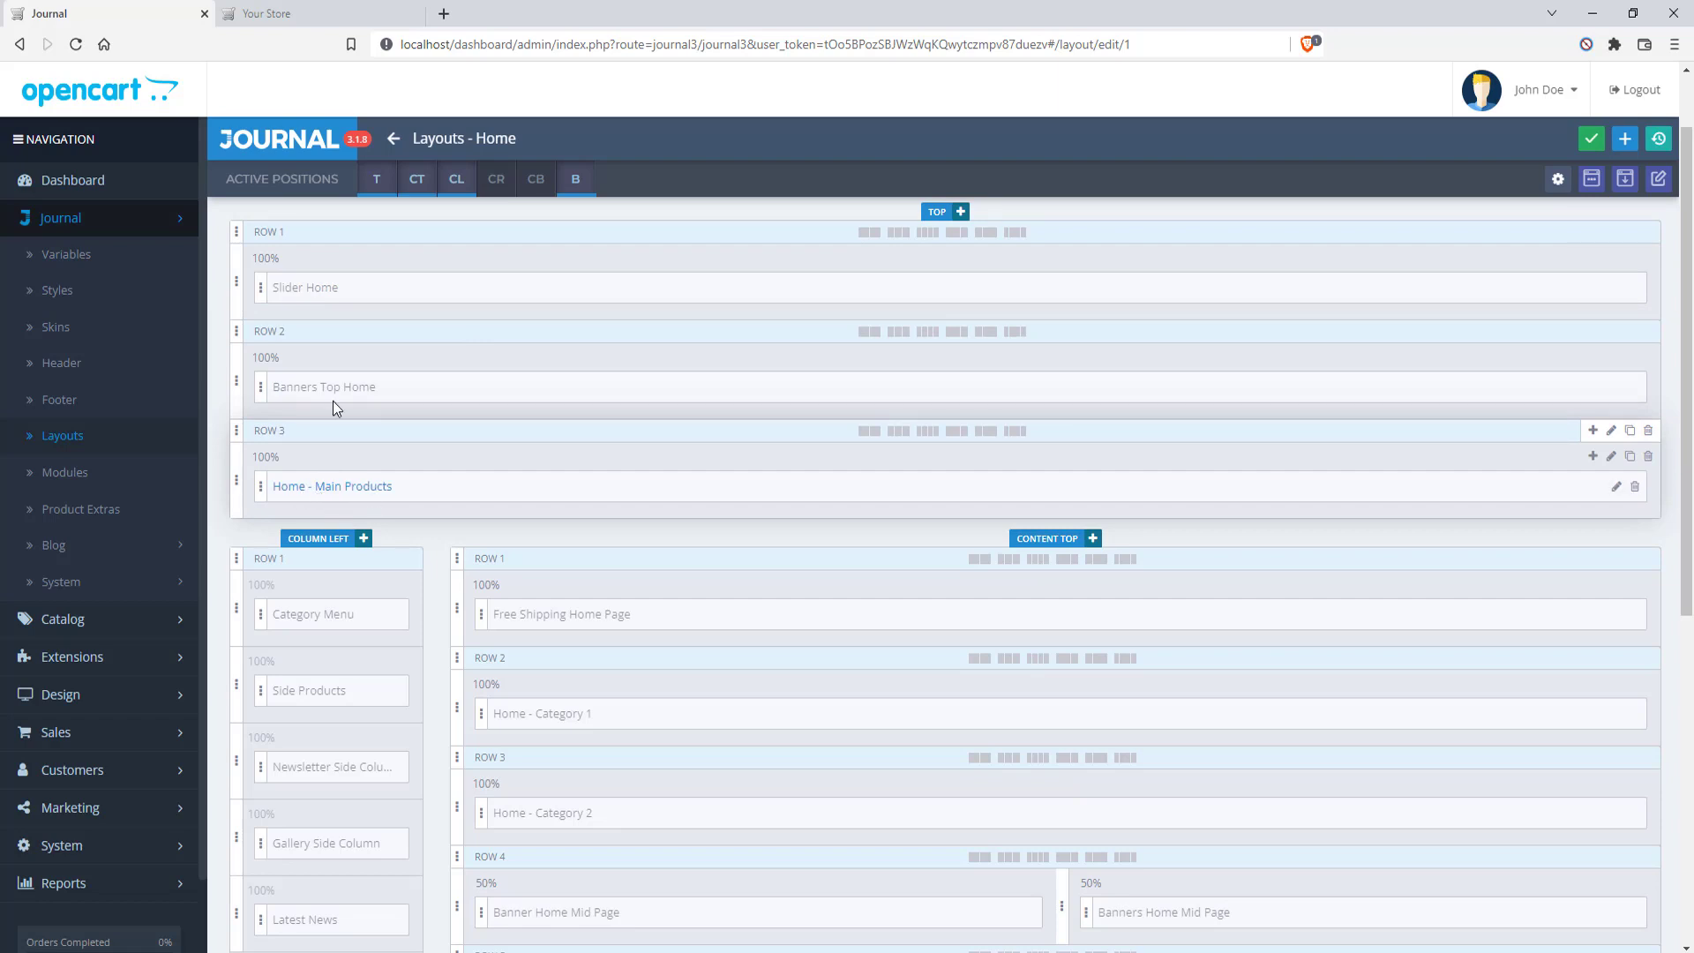
click(264, 12)
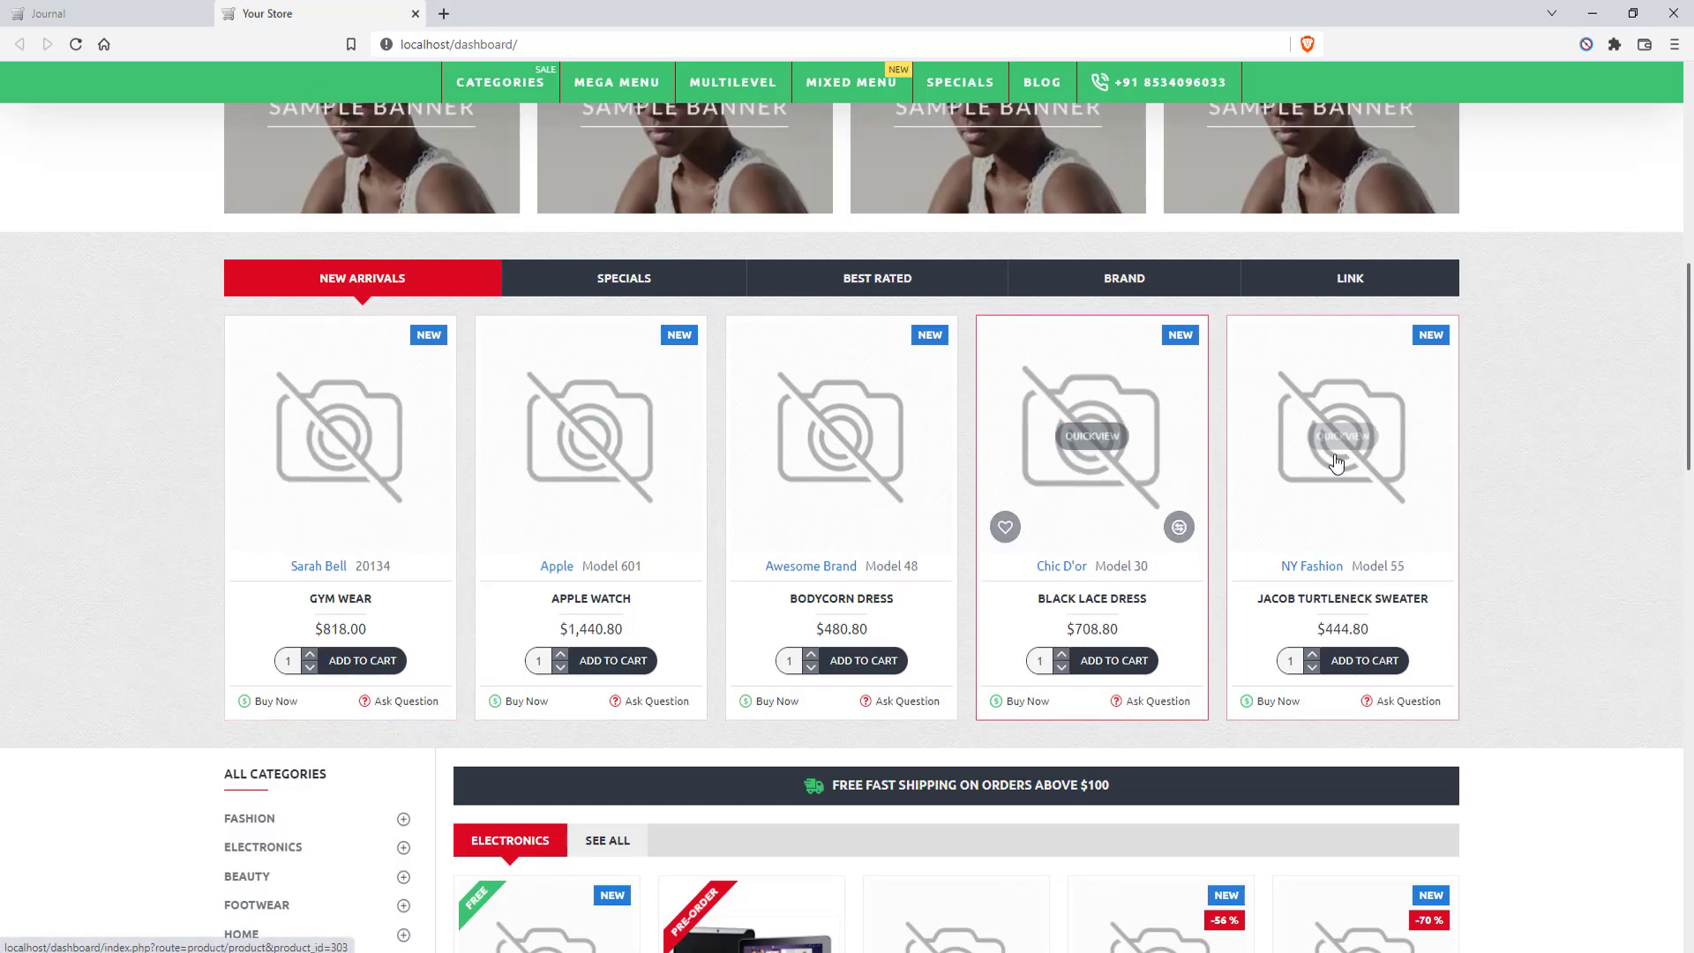
click(79, 13)
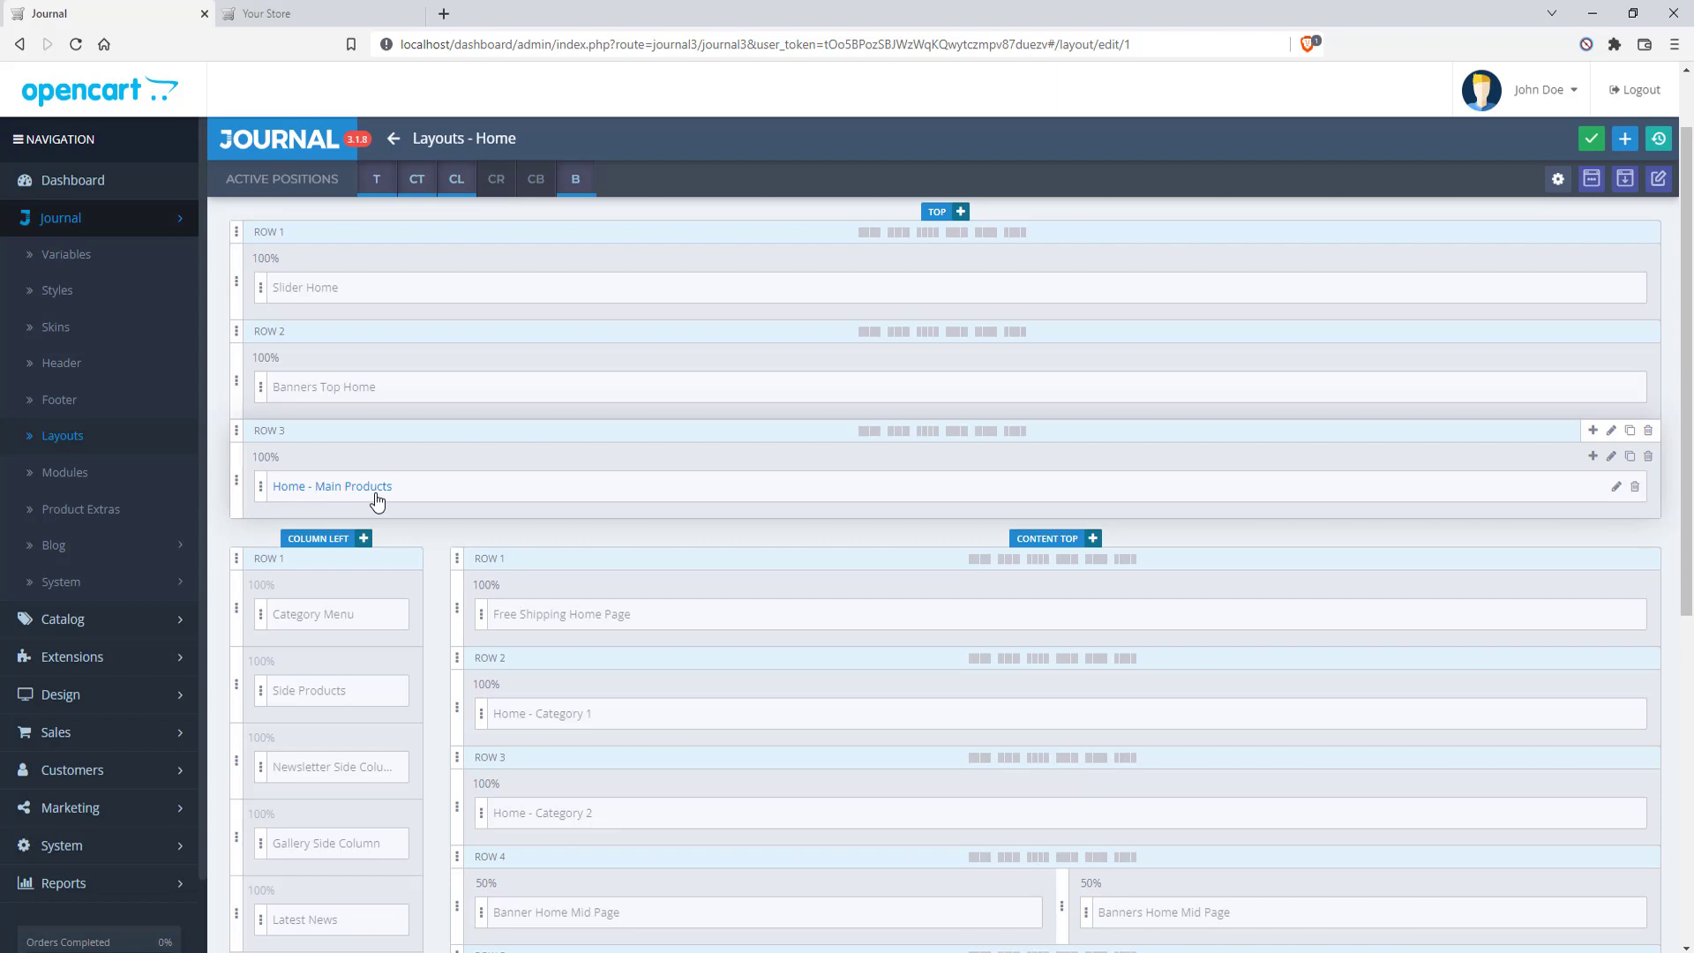
click(1283, 500)
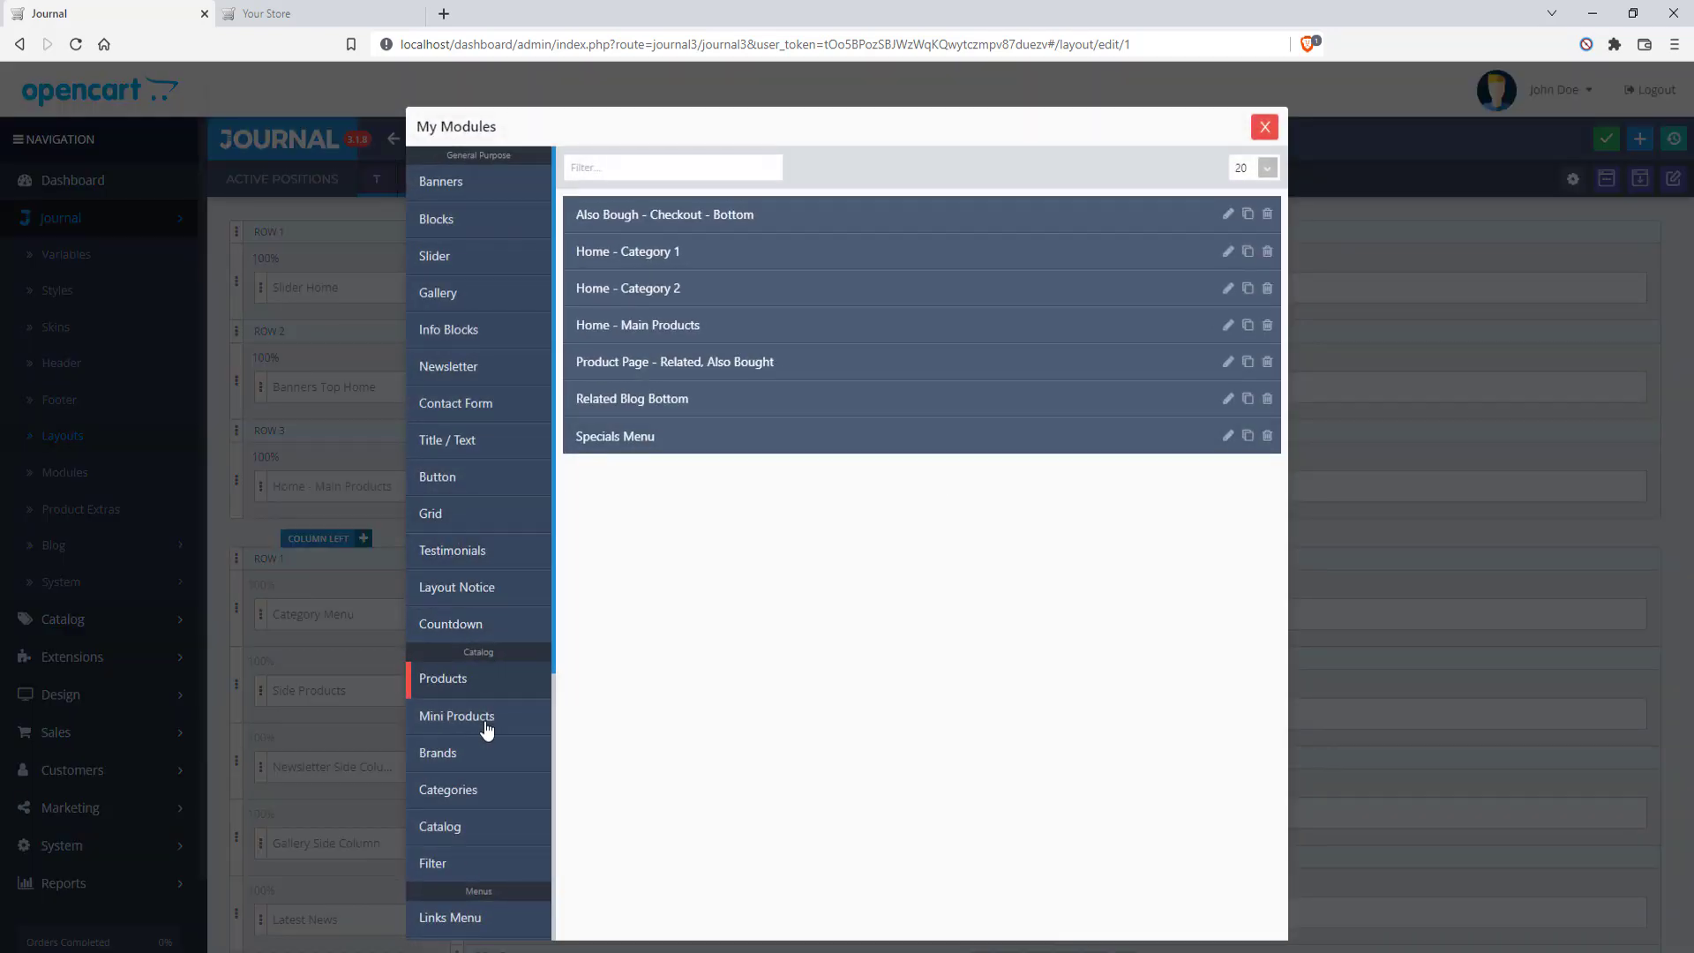
click(1265, 127)
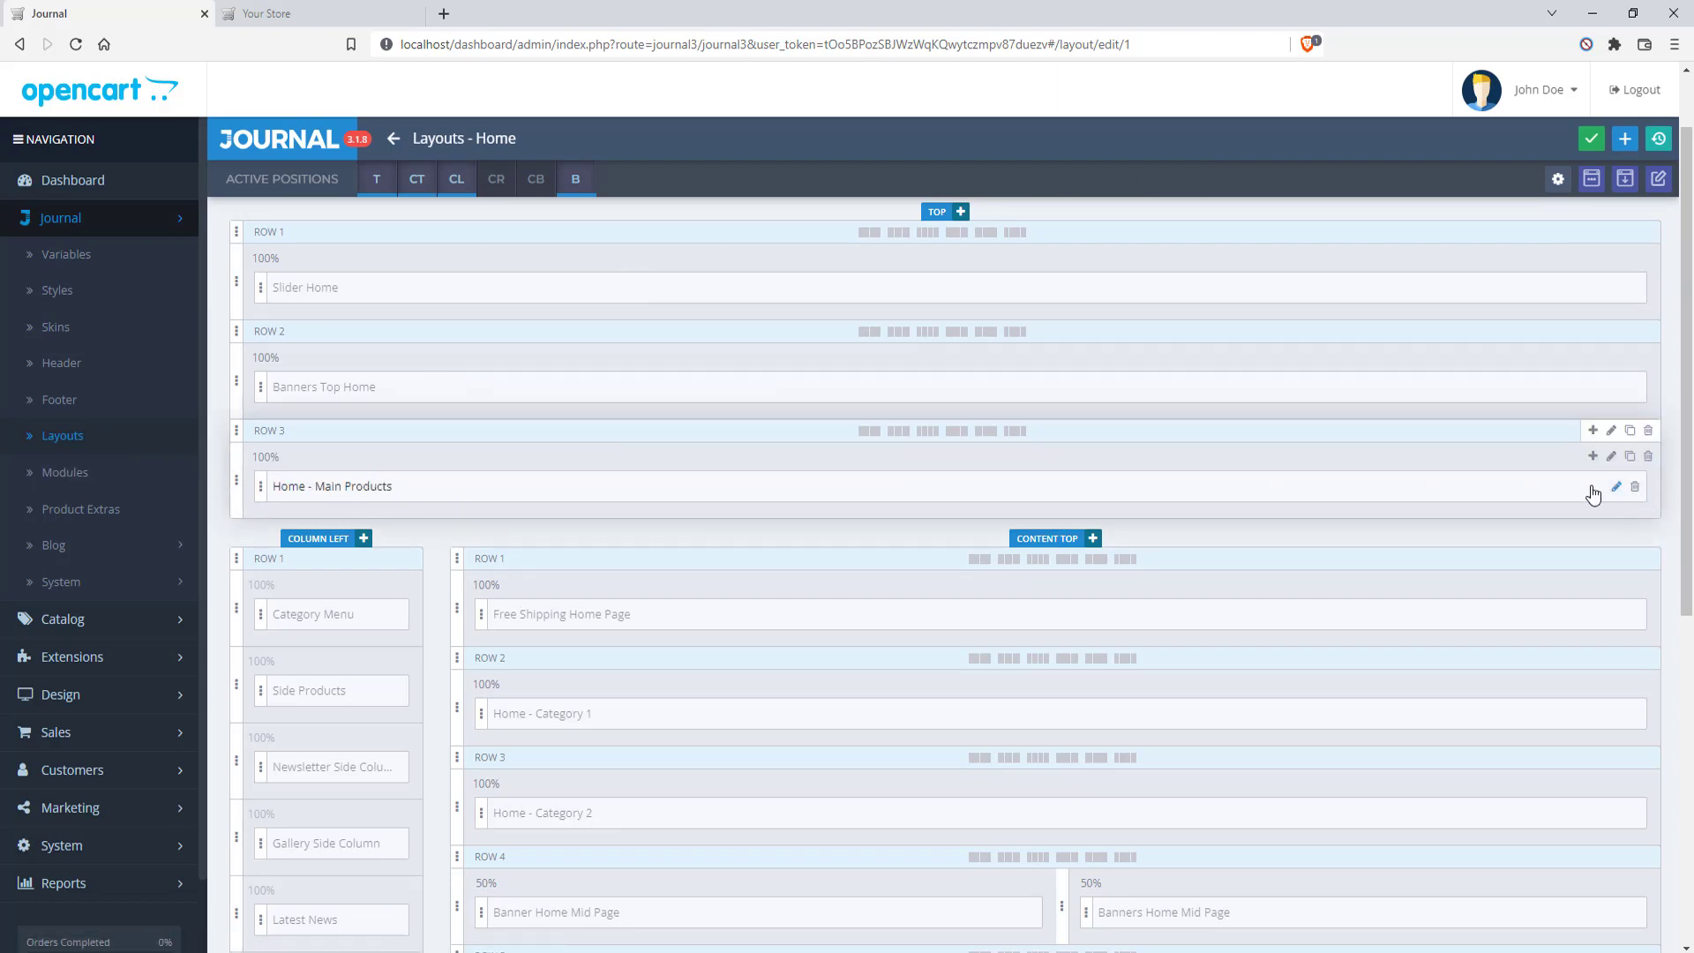
click(1510, 496)
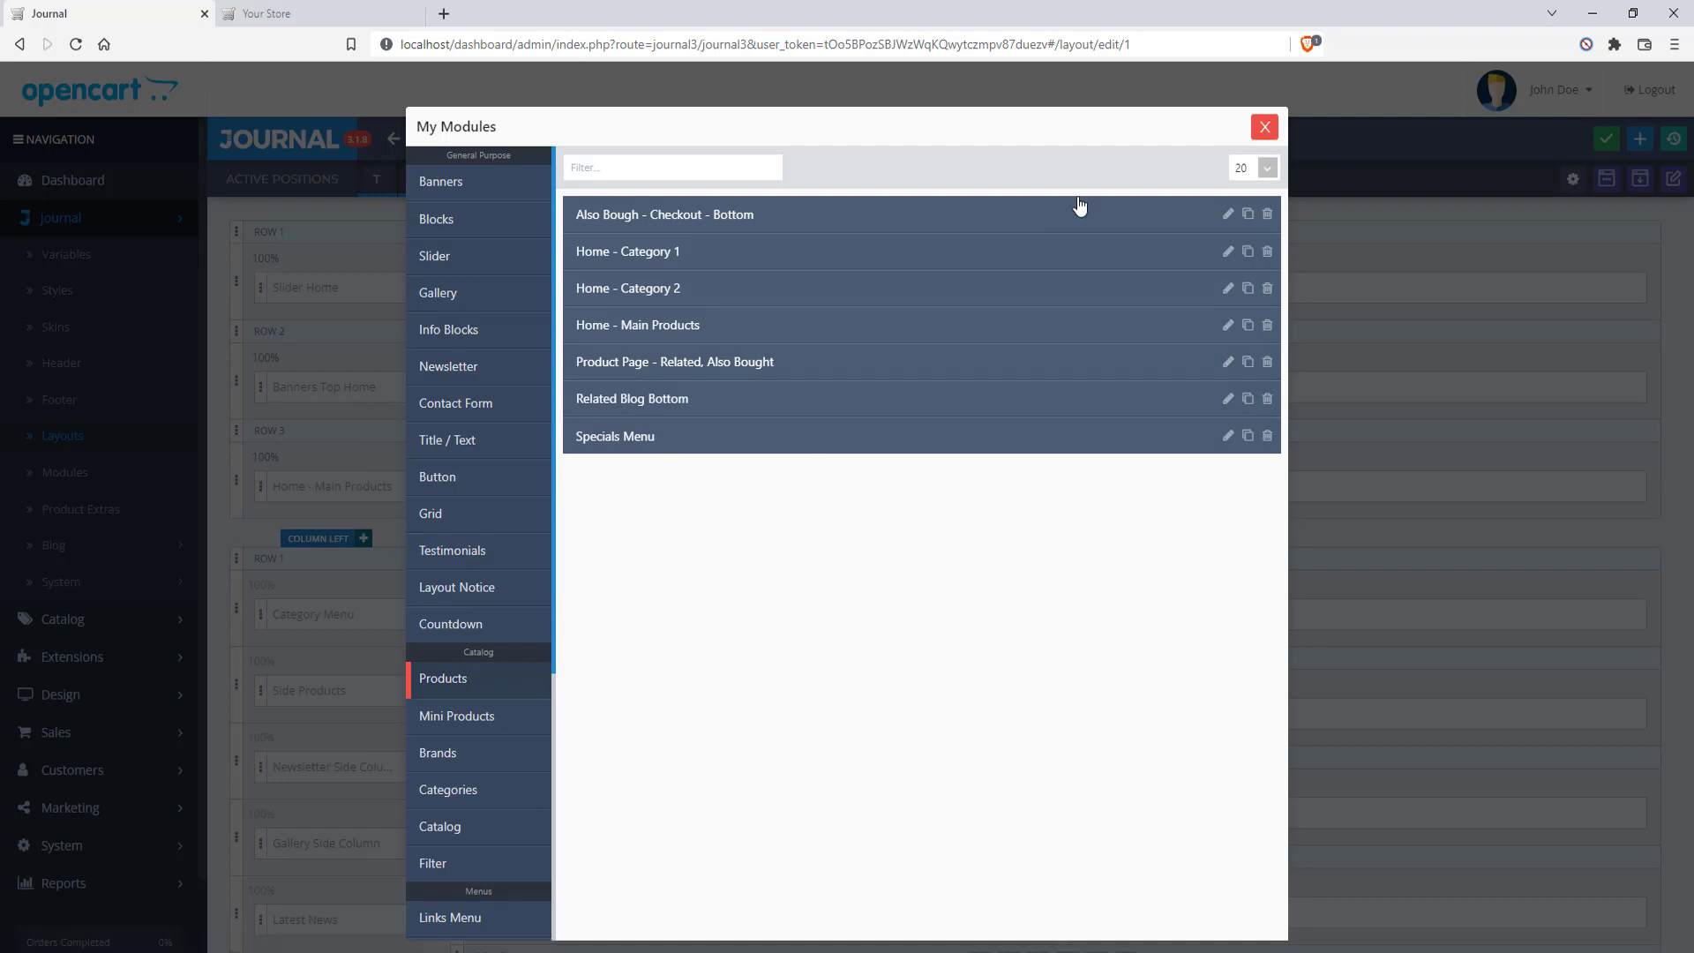
Open the Home - Main Products module used in Top row 3 for editing
click(1264, 128)
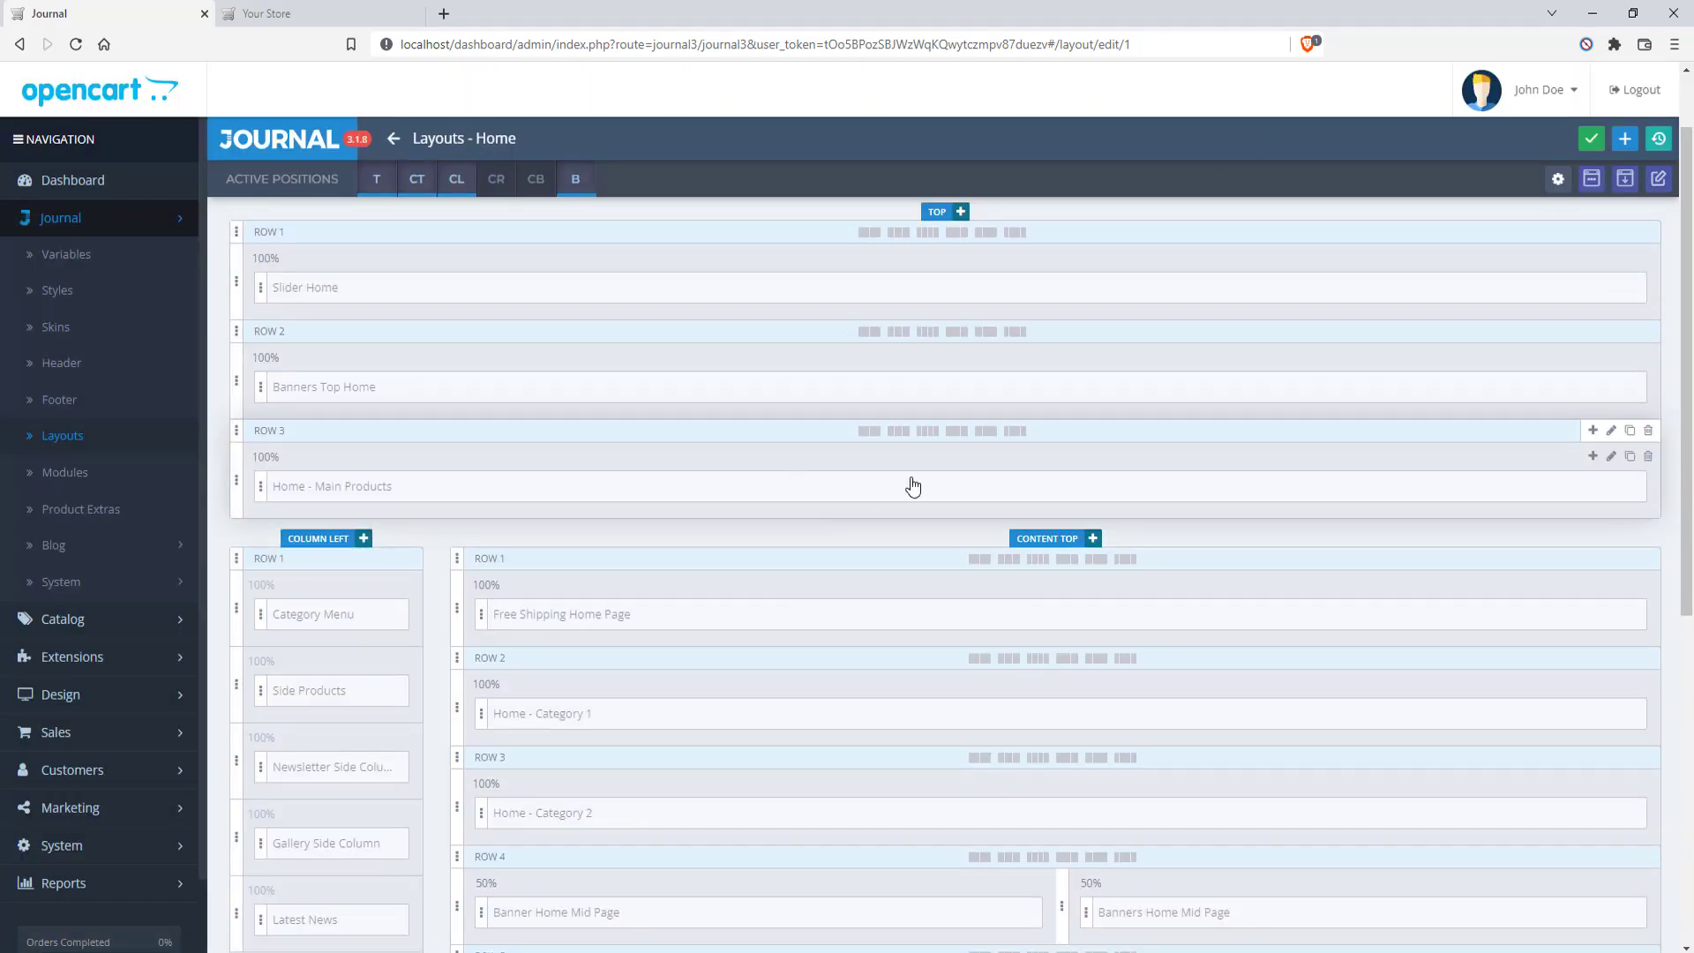
click(1501, 491)
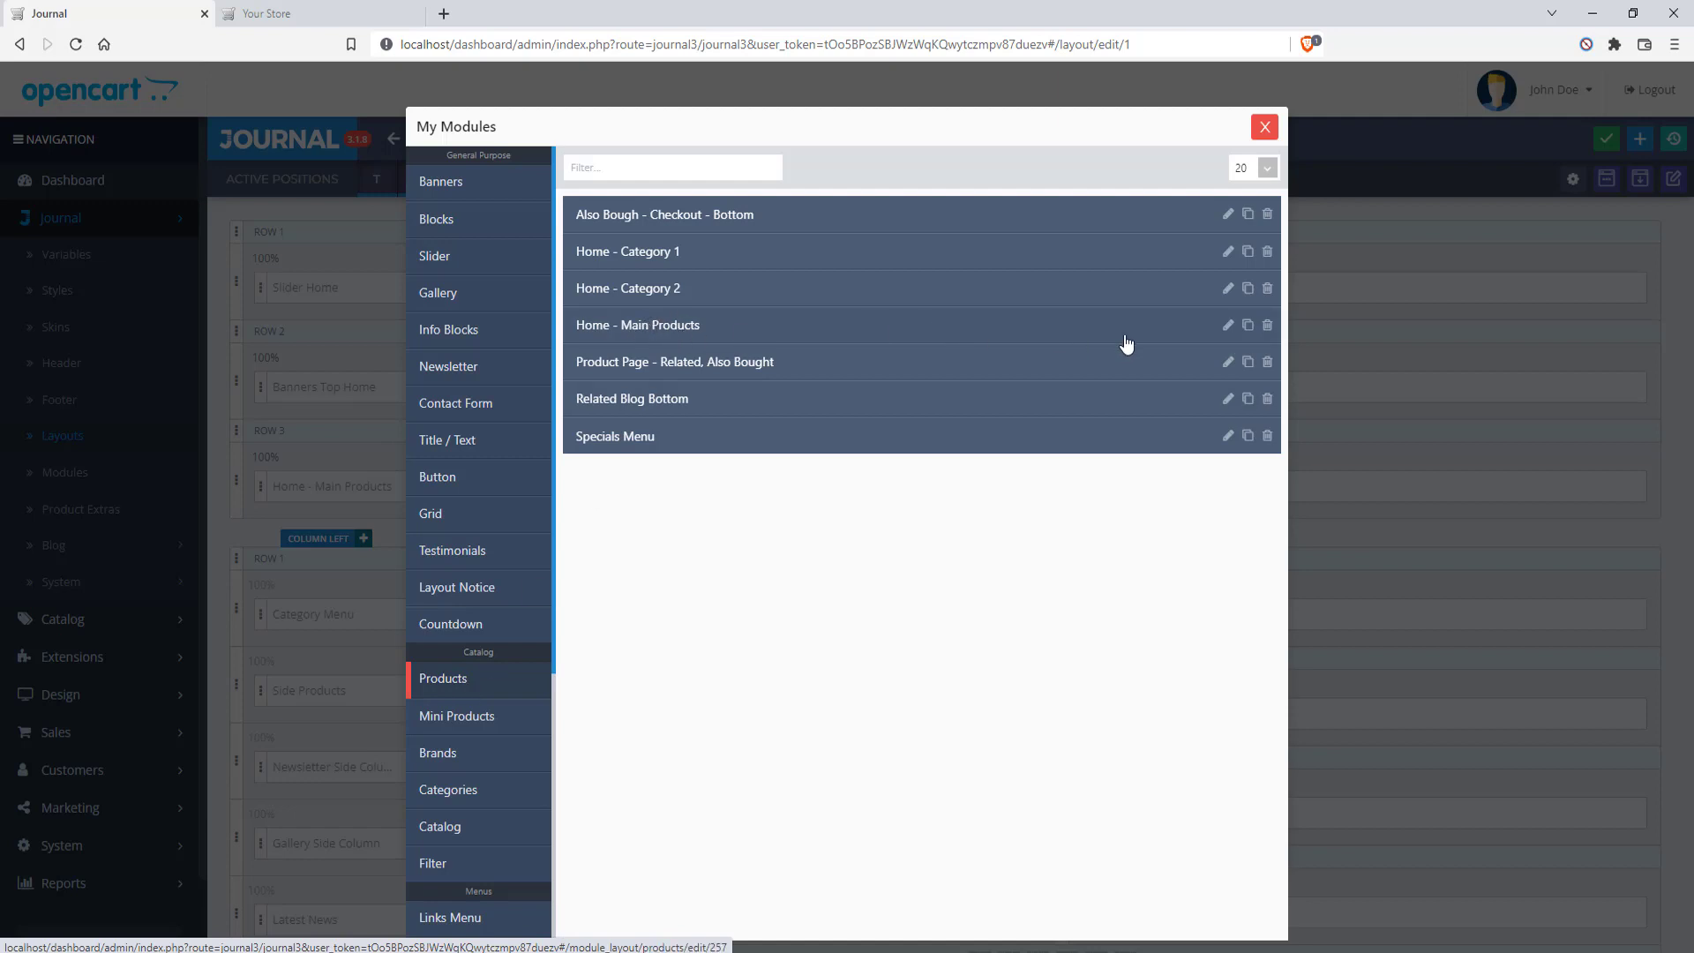
click(1228, 327)
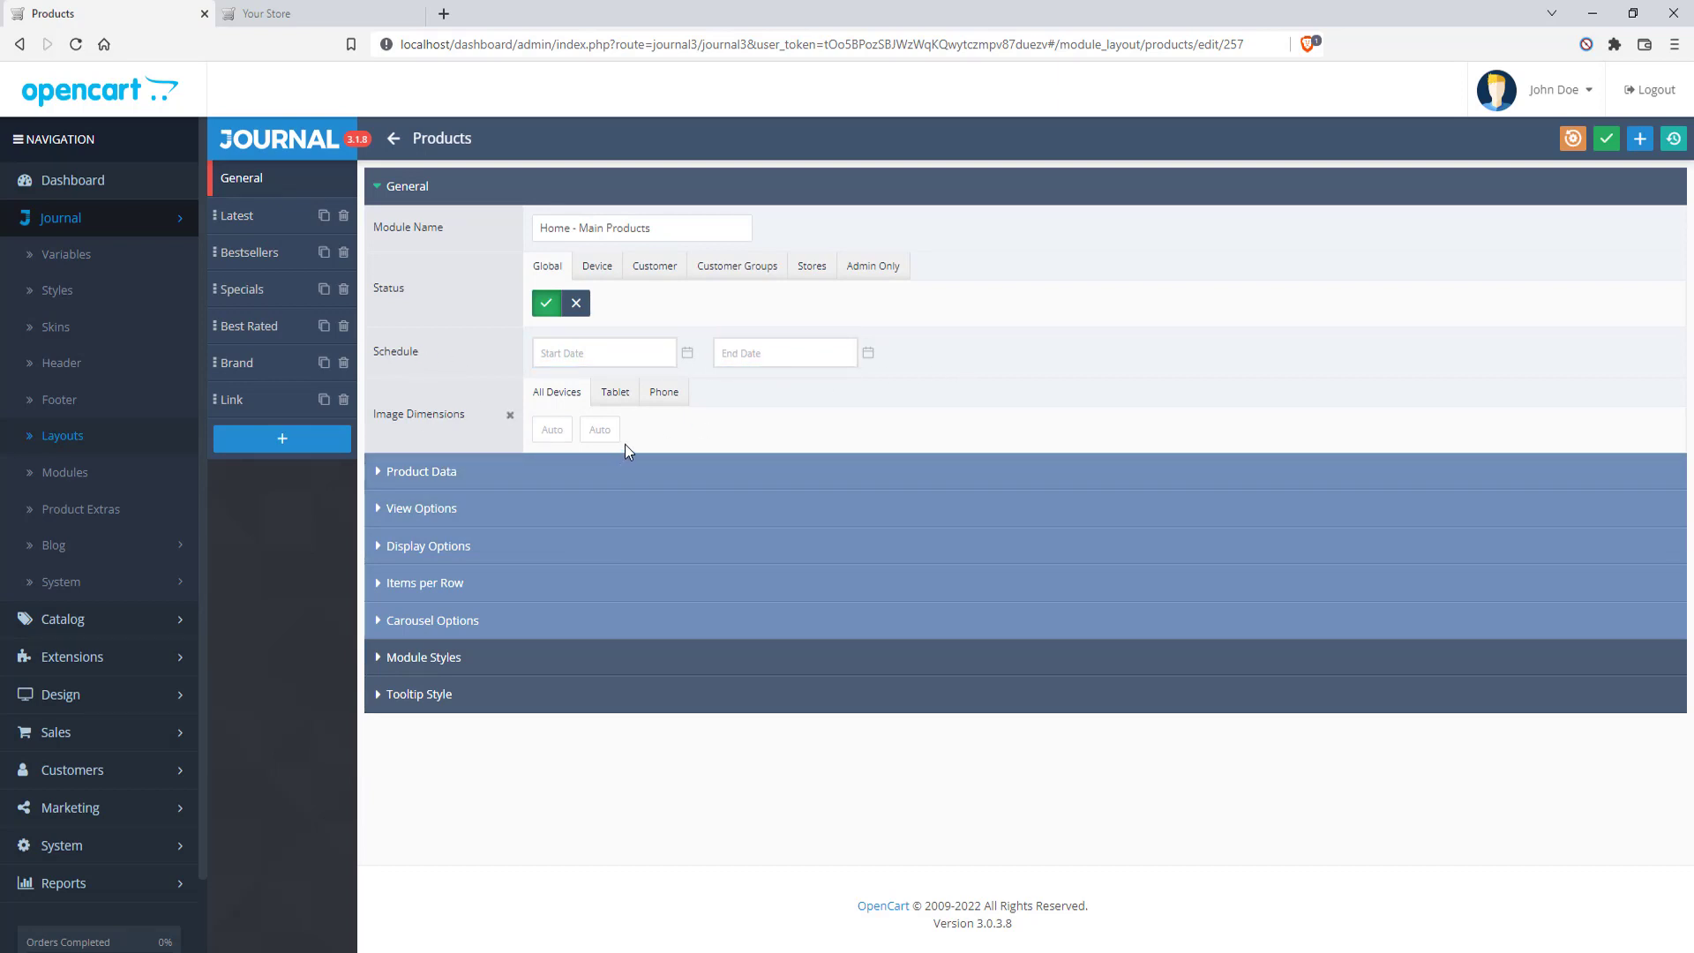
Examine the Product Data, View Options and Display Options settings of the Home - Main Products module
click(589, 476)
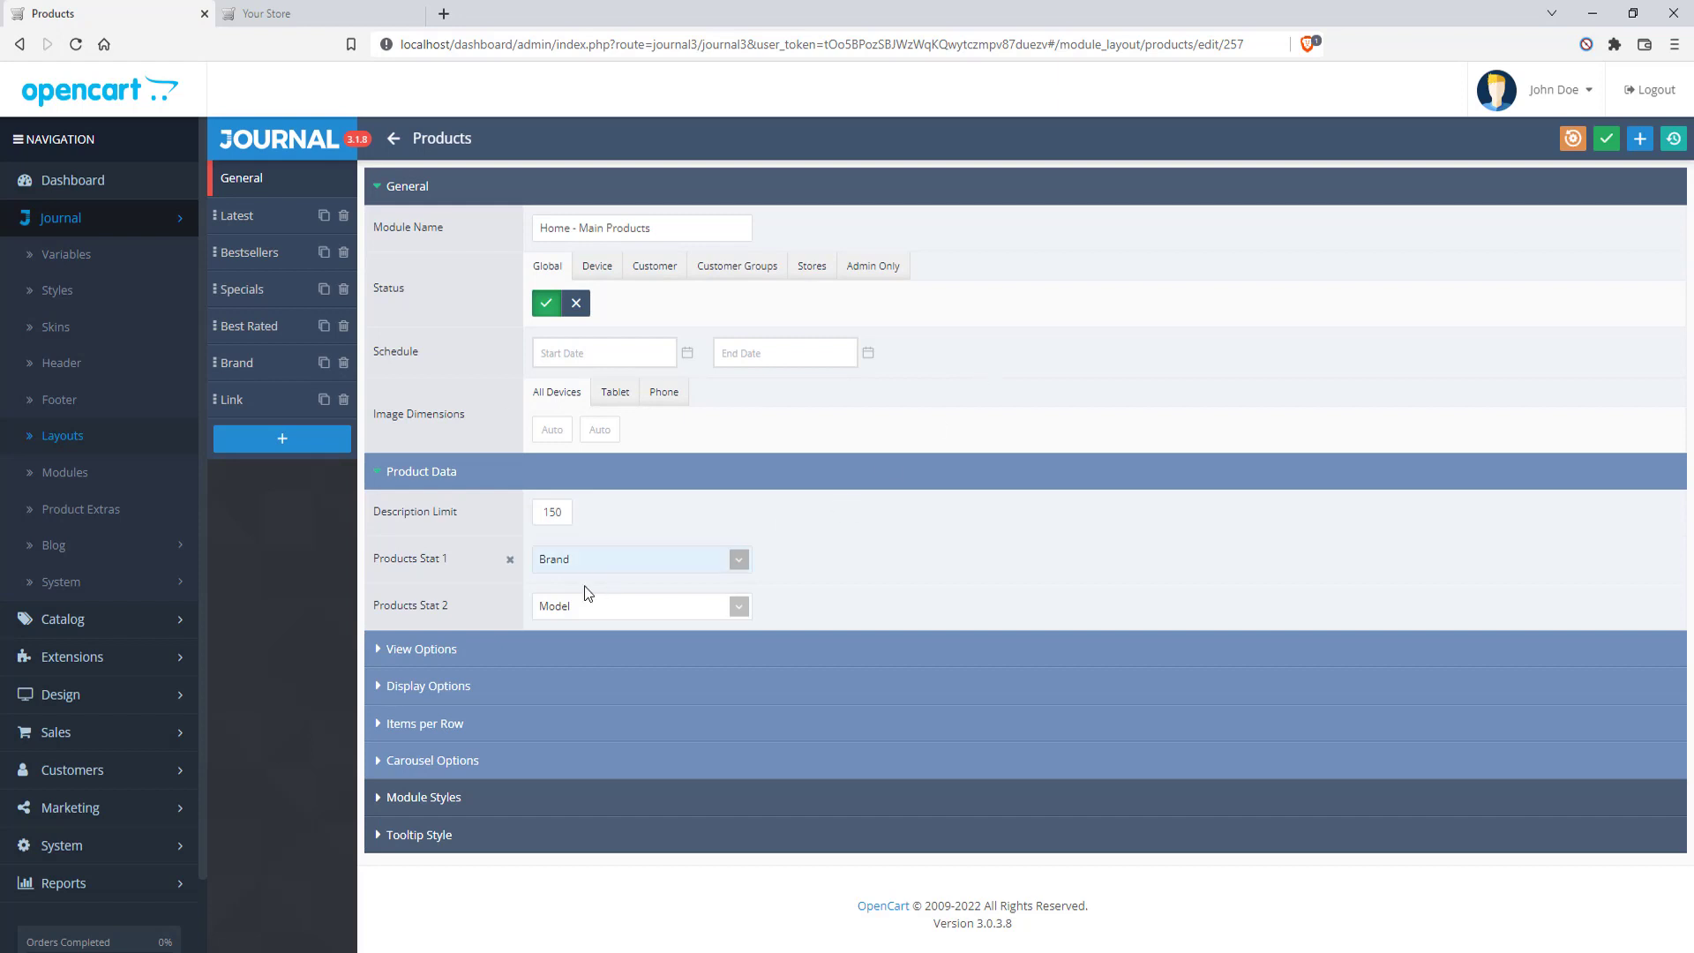
click(622, 655)
scroll(794, 618, down, 1)
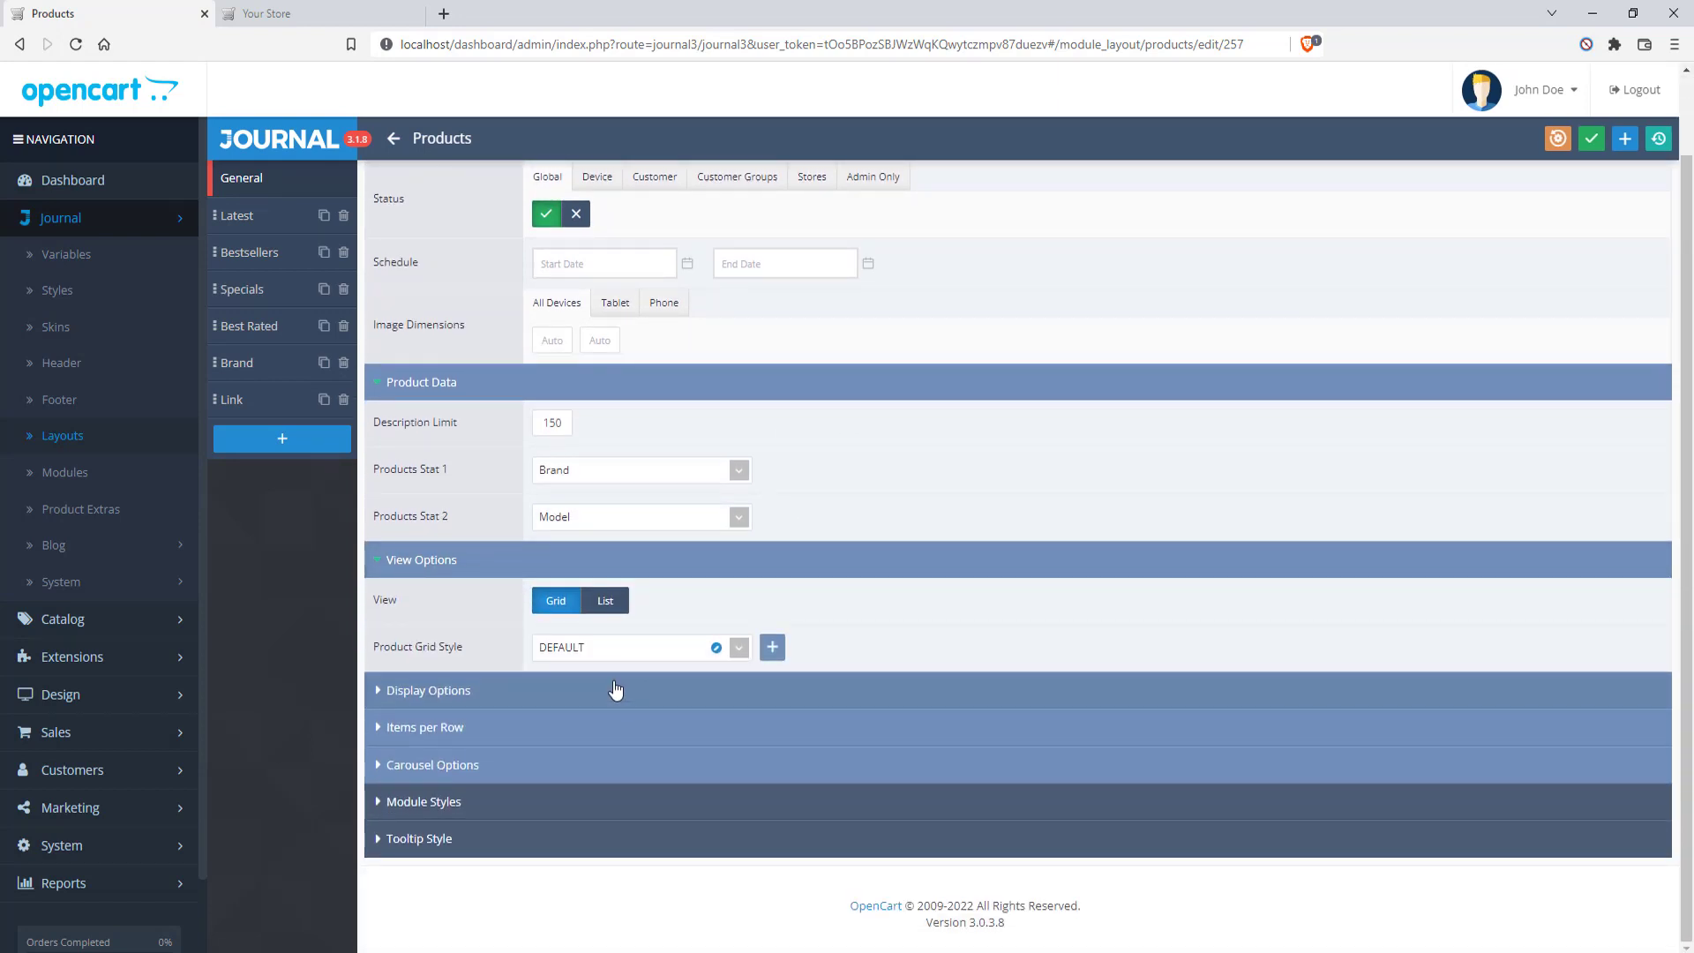
click(514, 689)
scroll(1112, 552, down, 2)
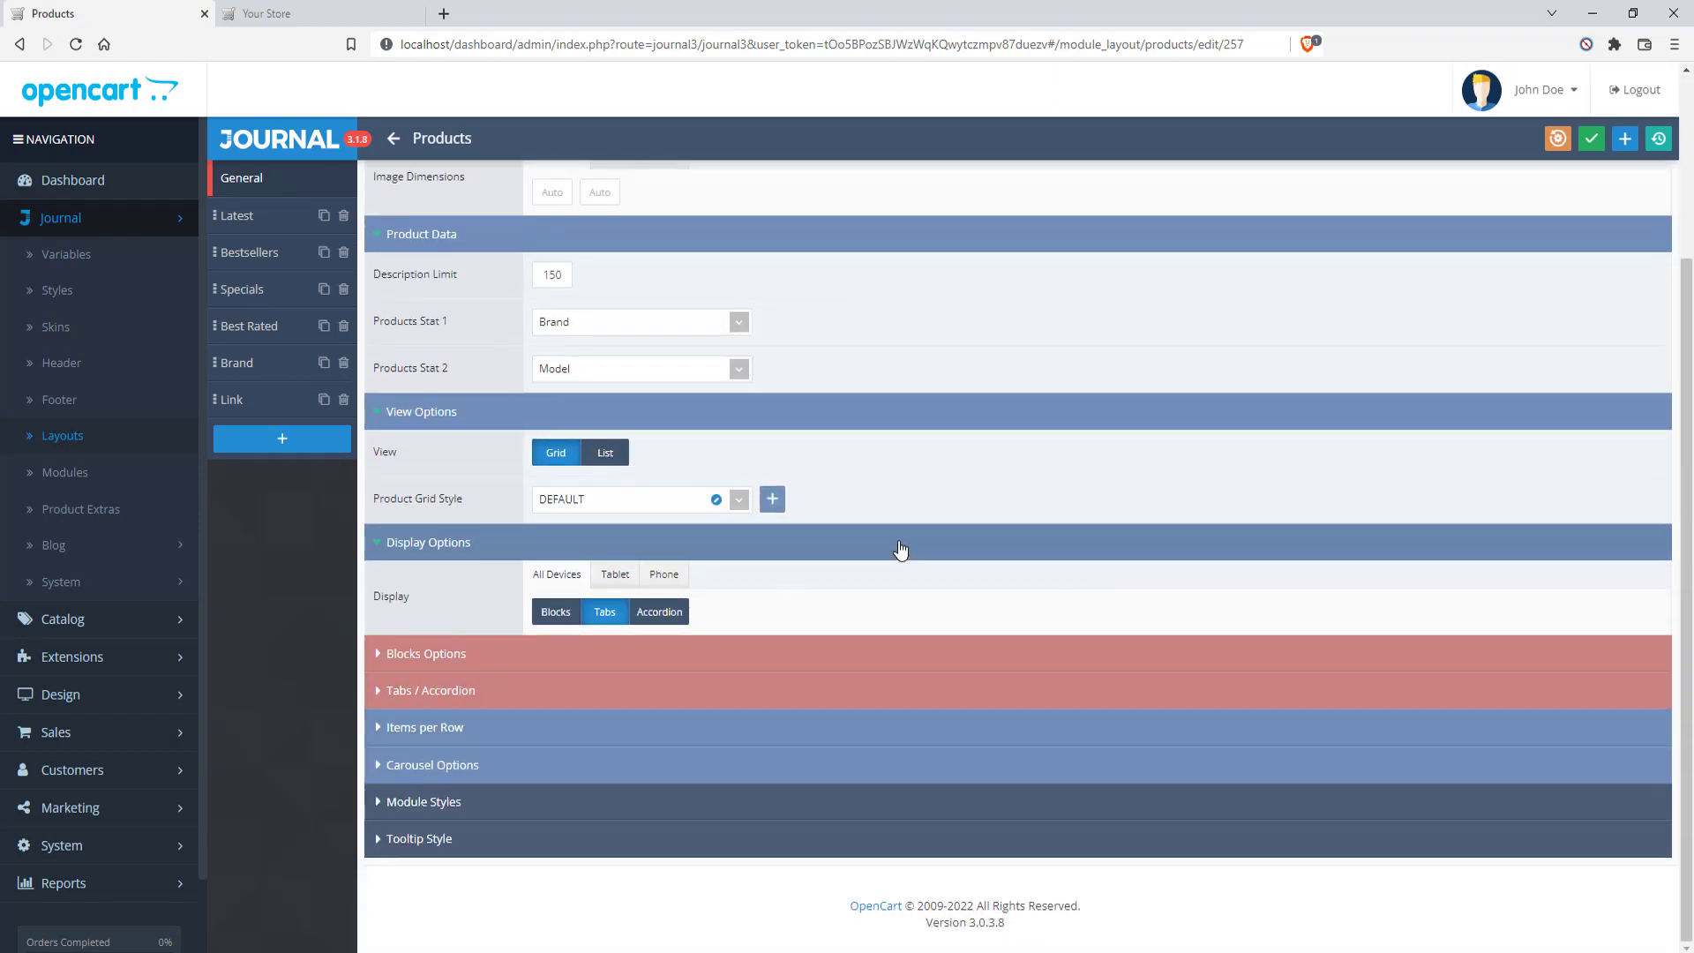
scroll(905, 547, up, 2)
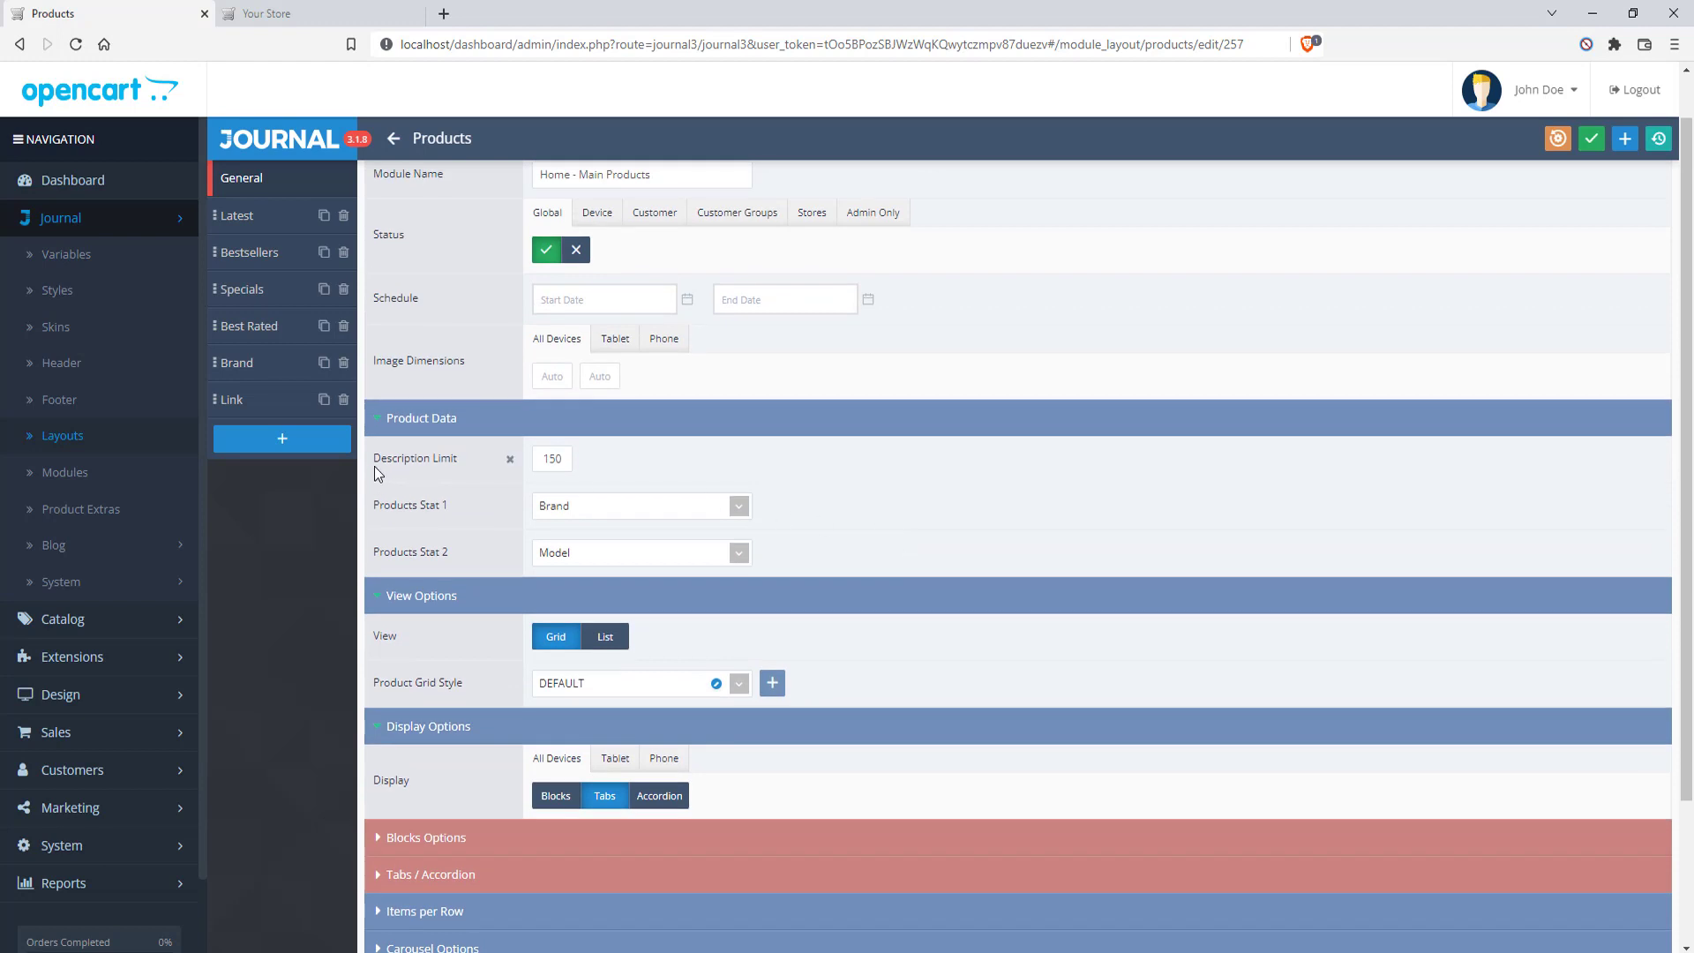
click(548, 454)
scroll(567, 562, down, 3)
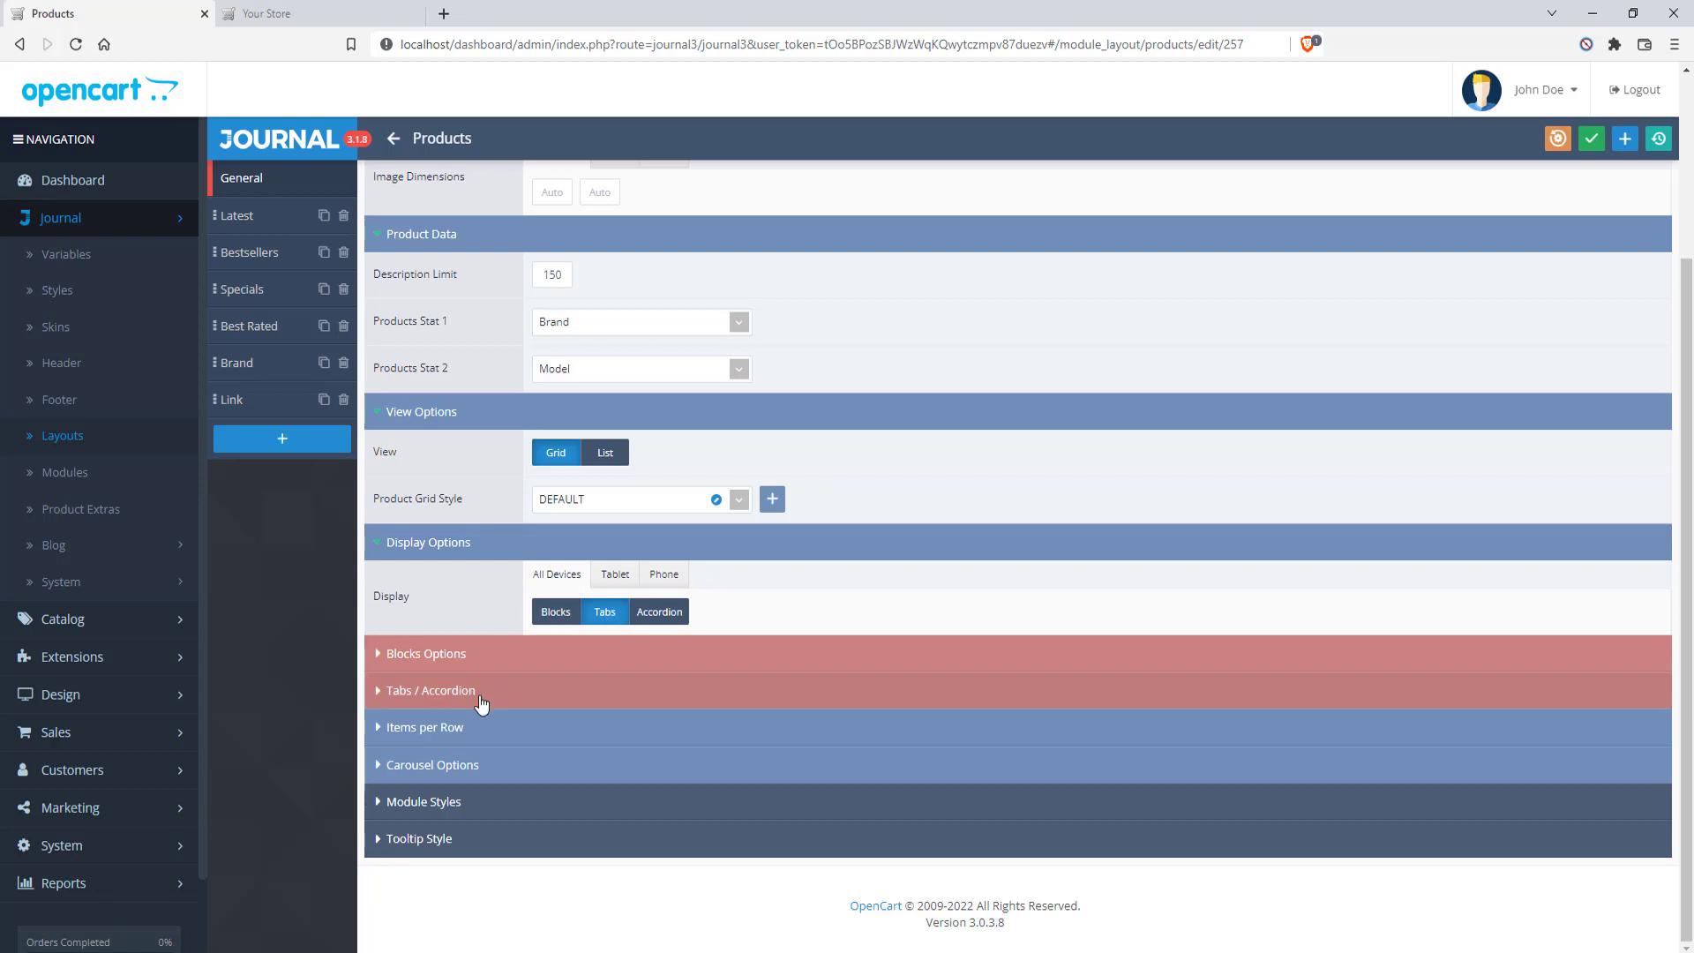
Examine the Module Styles, Tooltip Style and Blocks Options settings of the Home - Main Products module
click(473, 803)
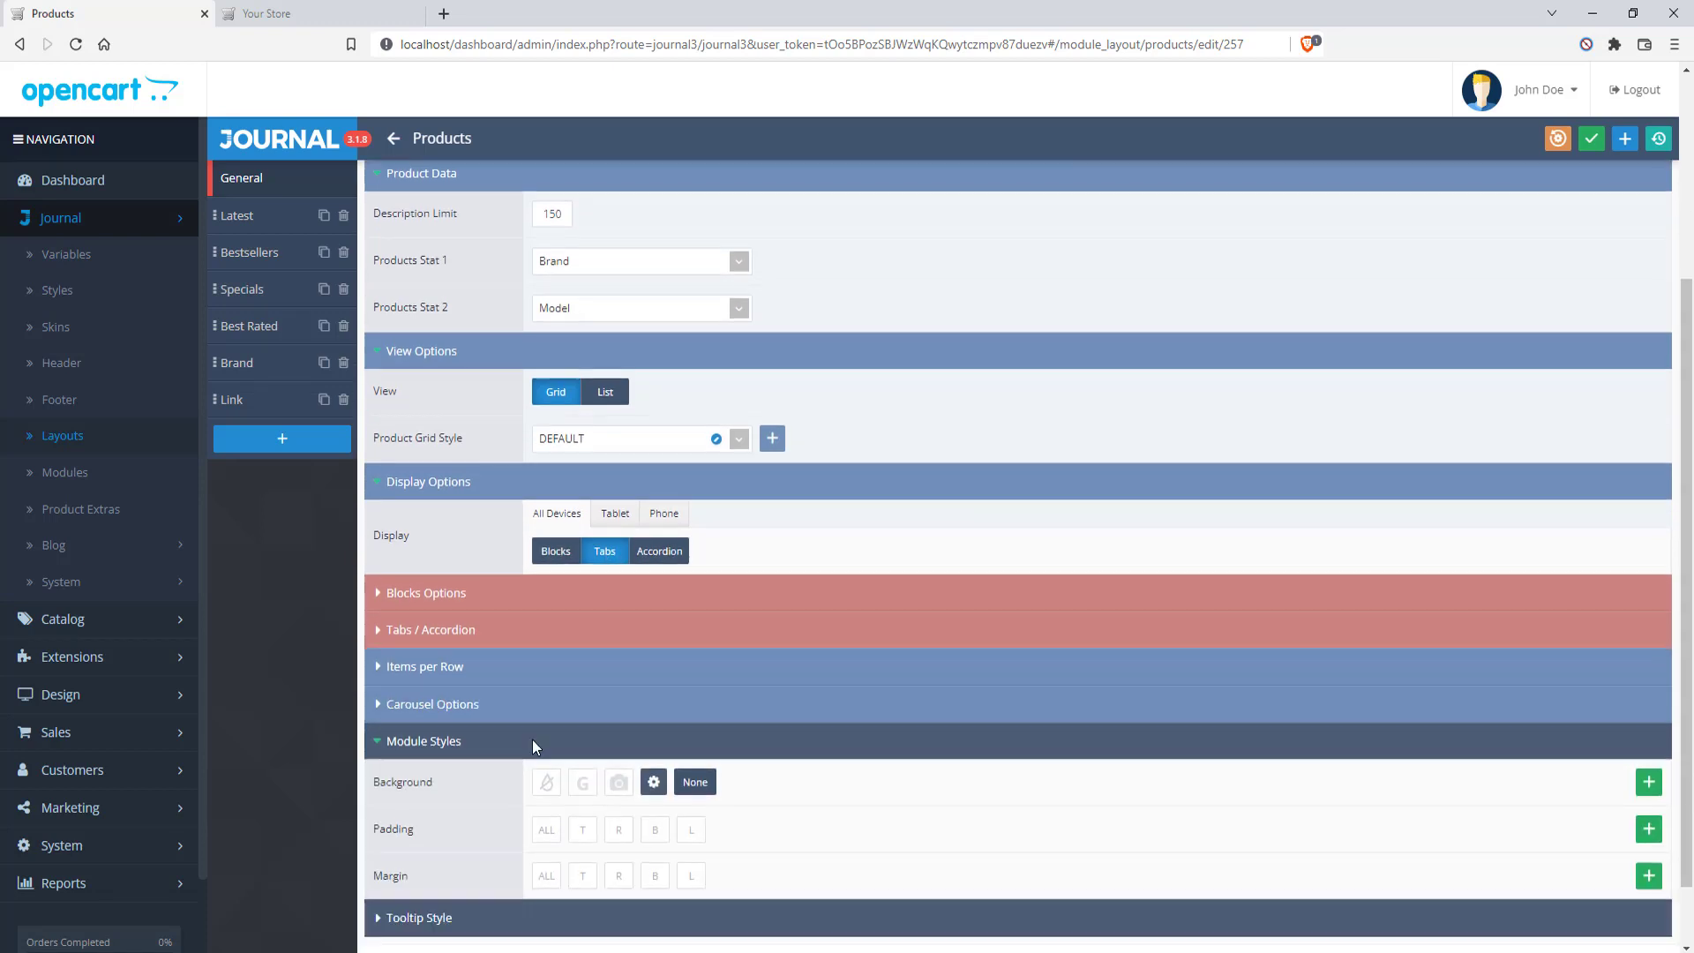
click(452, 854)
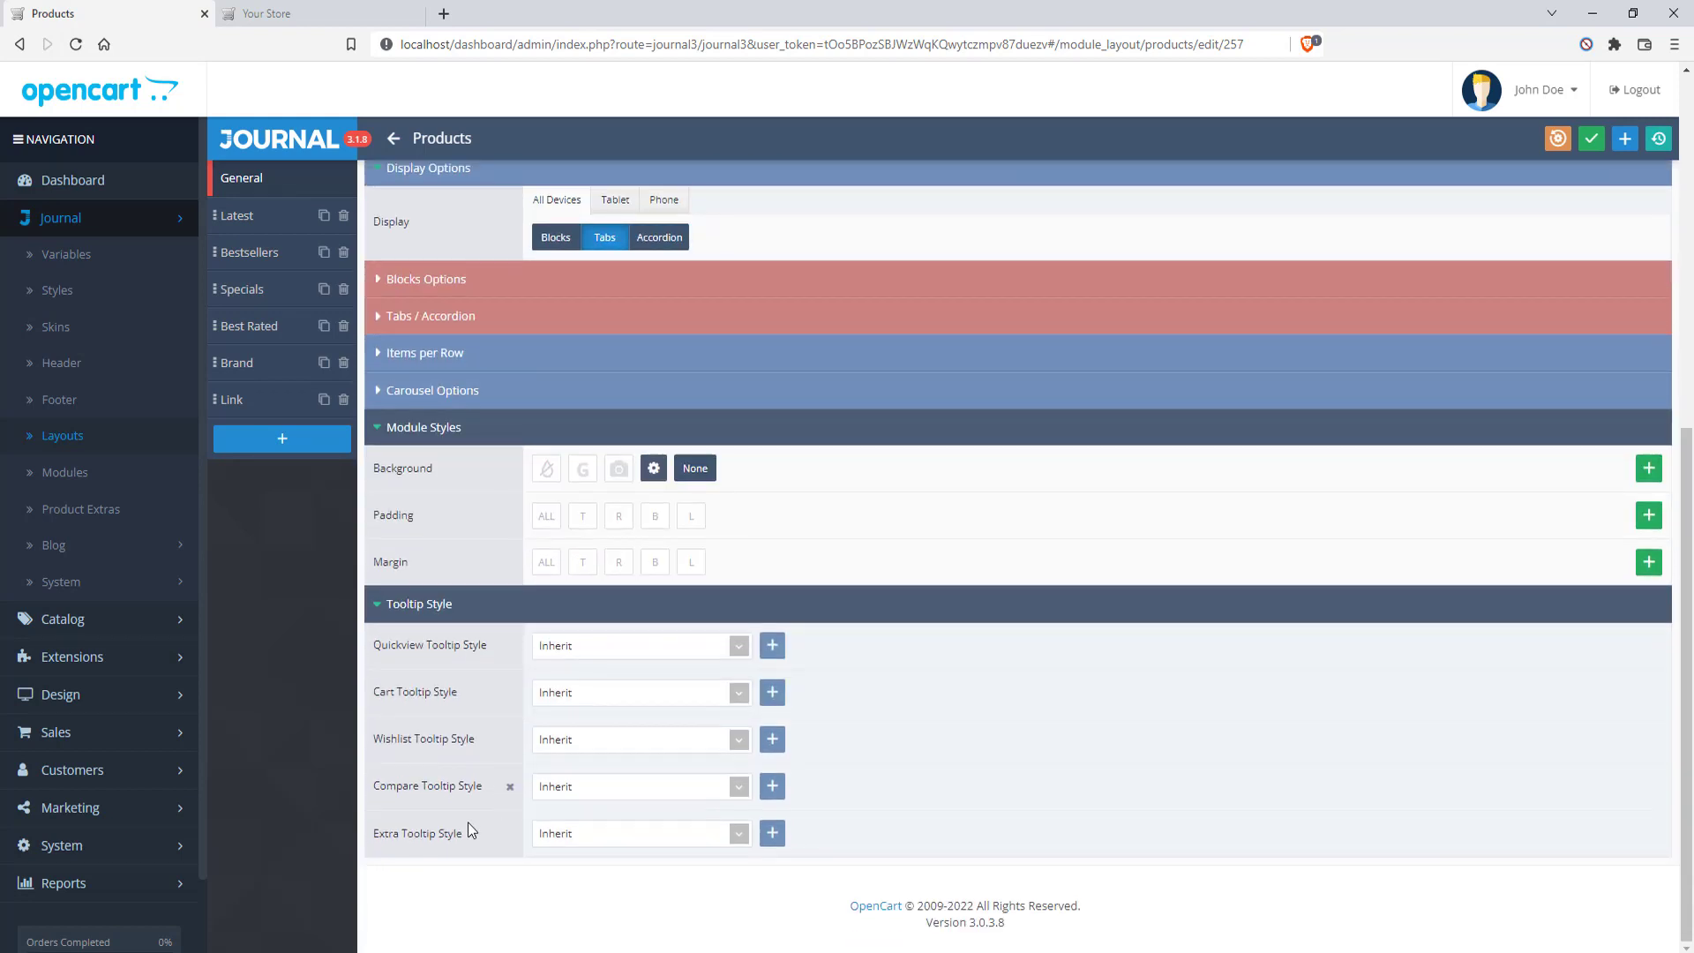
scroll(603, 573, up, 5)
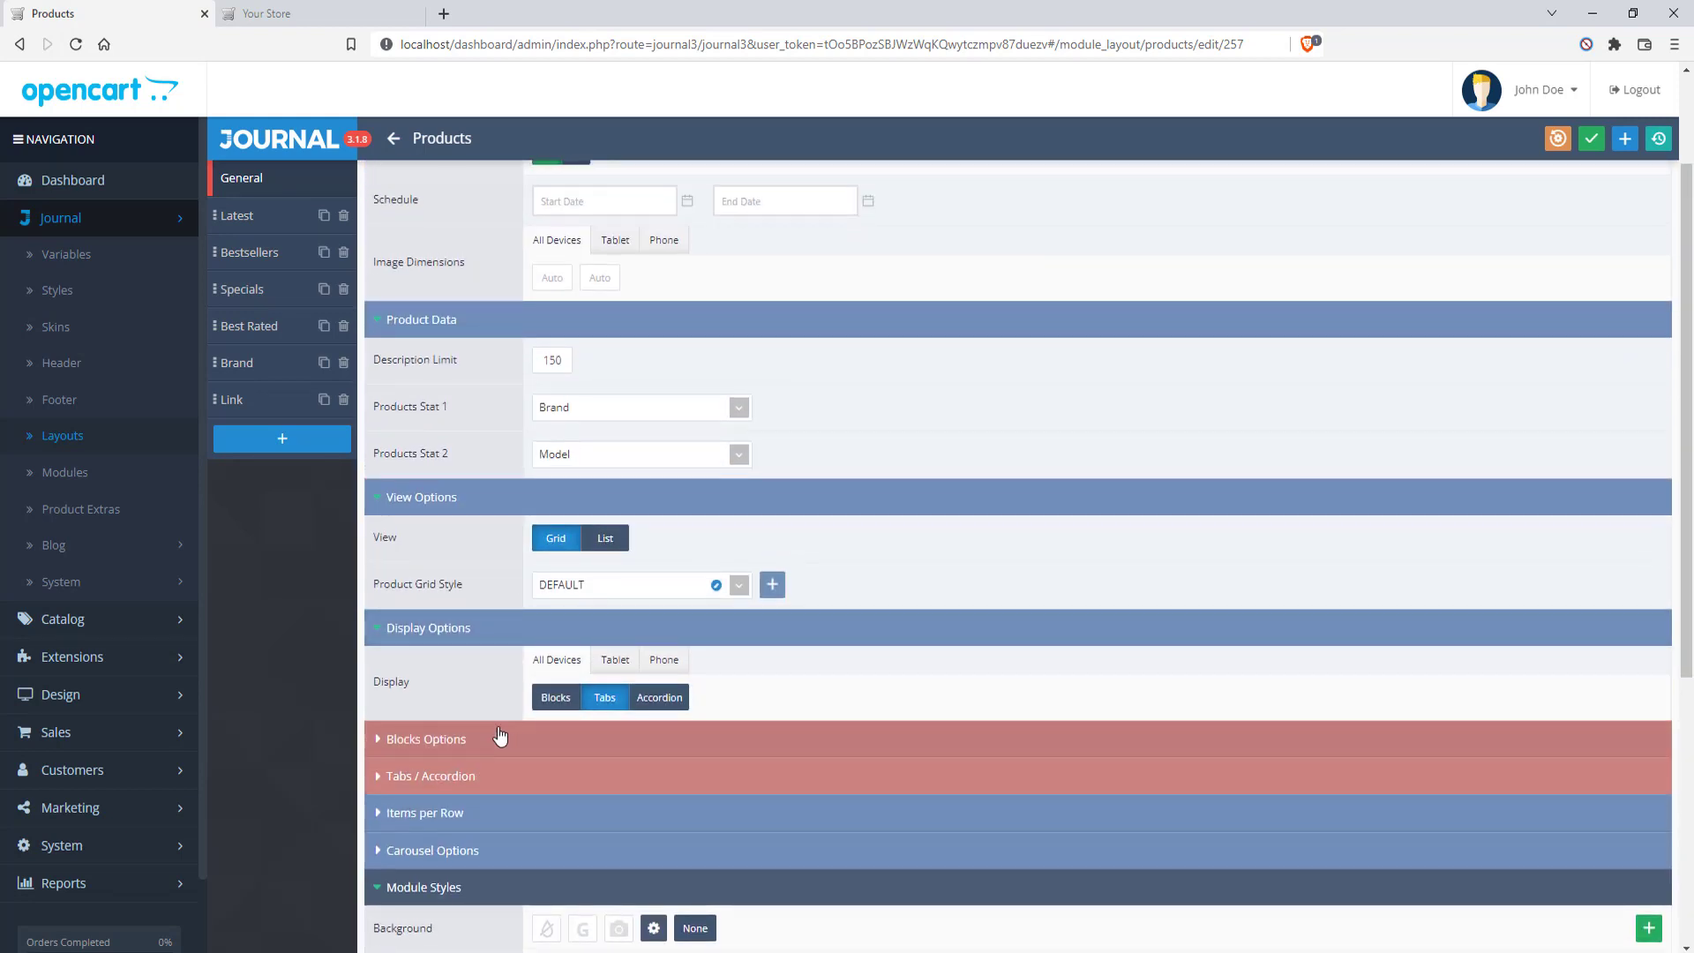
click(540, 746)
scroll(494, 715, down, 3)
scroll(427, 378, up, 5)
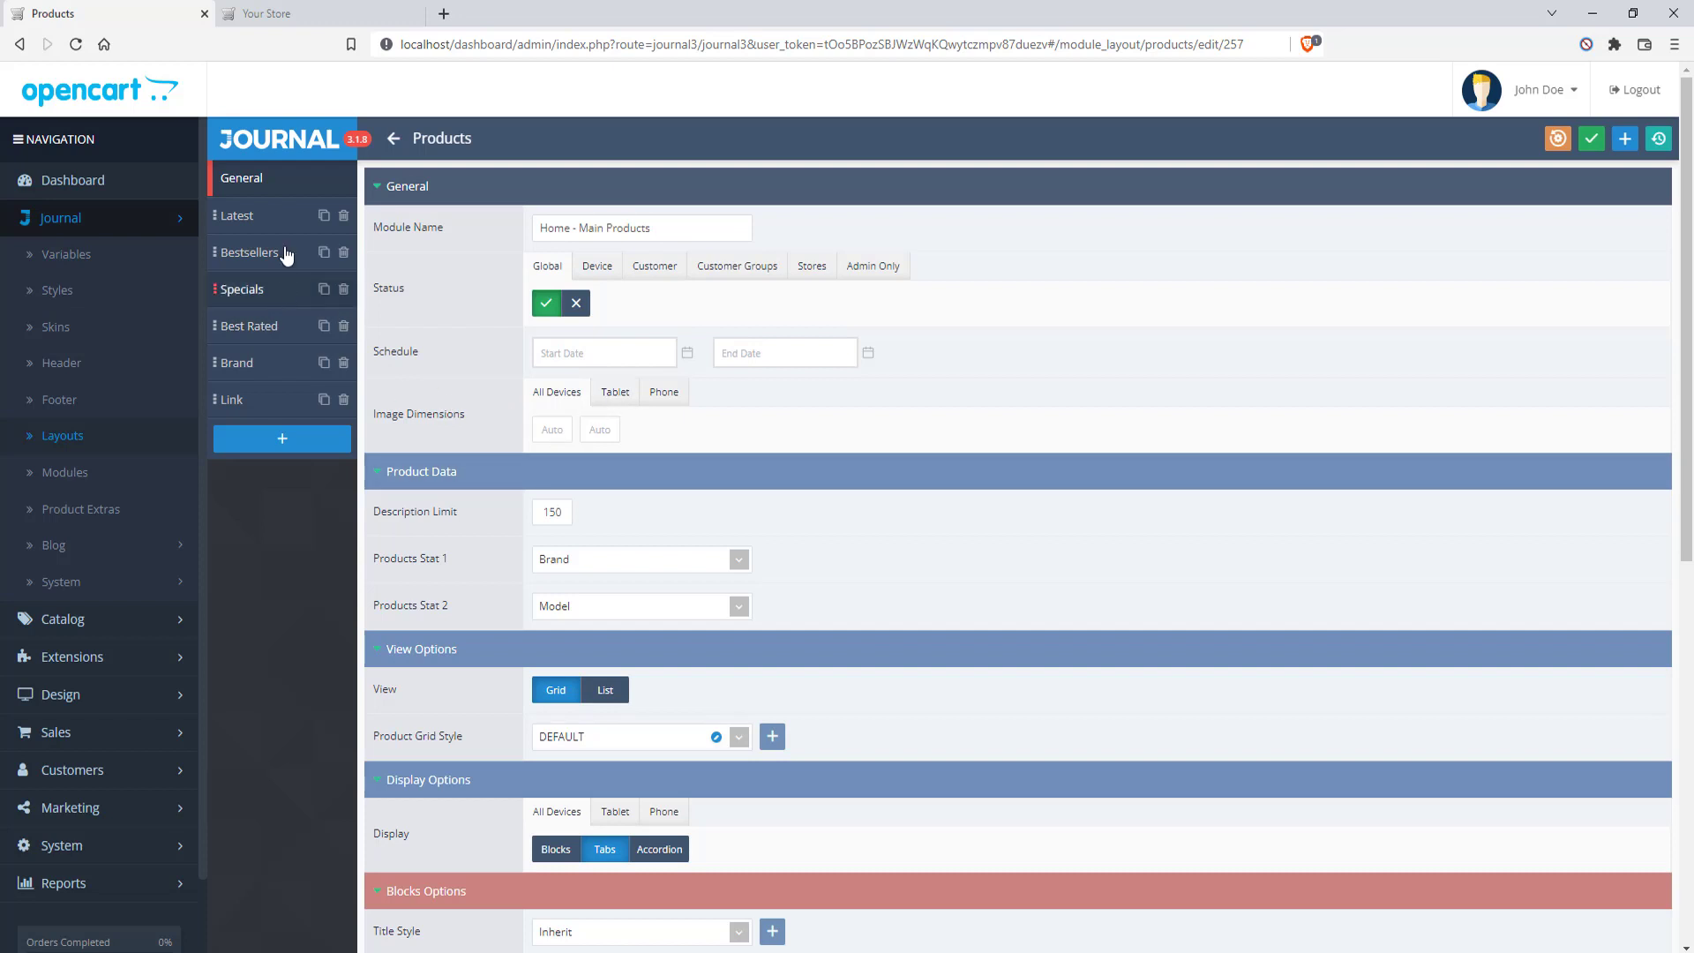
Check the product tabs on the storefront and open the module's Latest item
click(284, 13)
scroll(104, 524, up, 1)
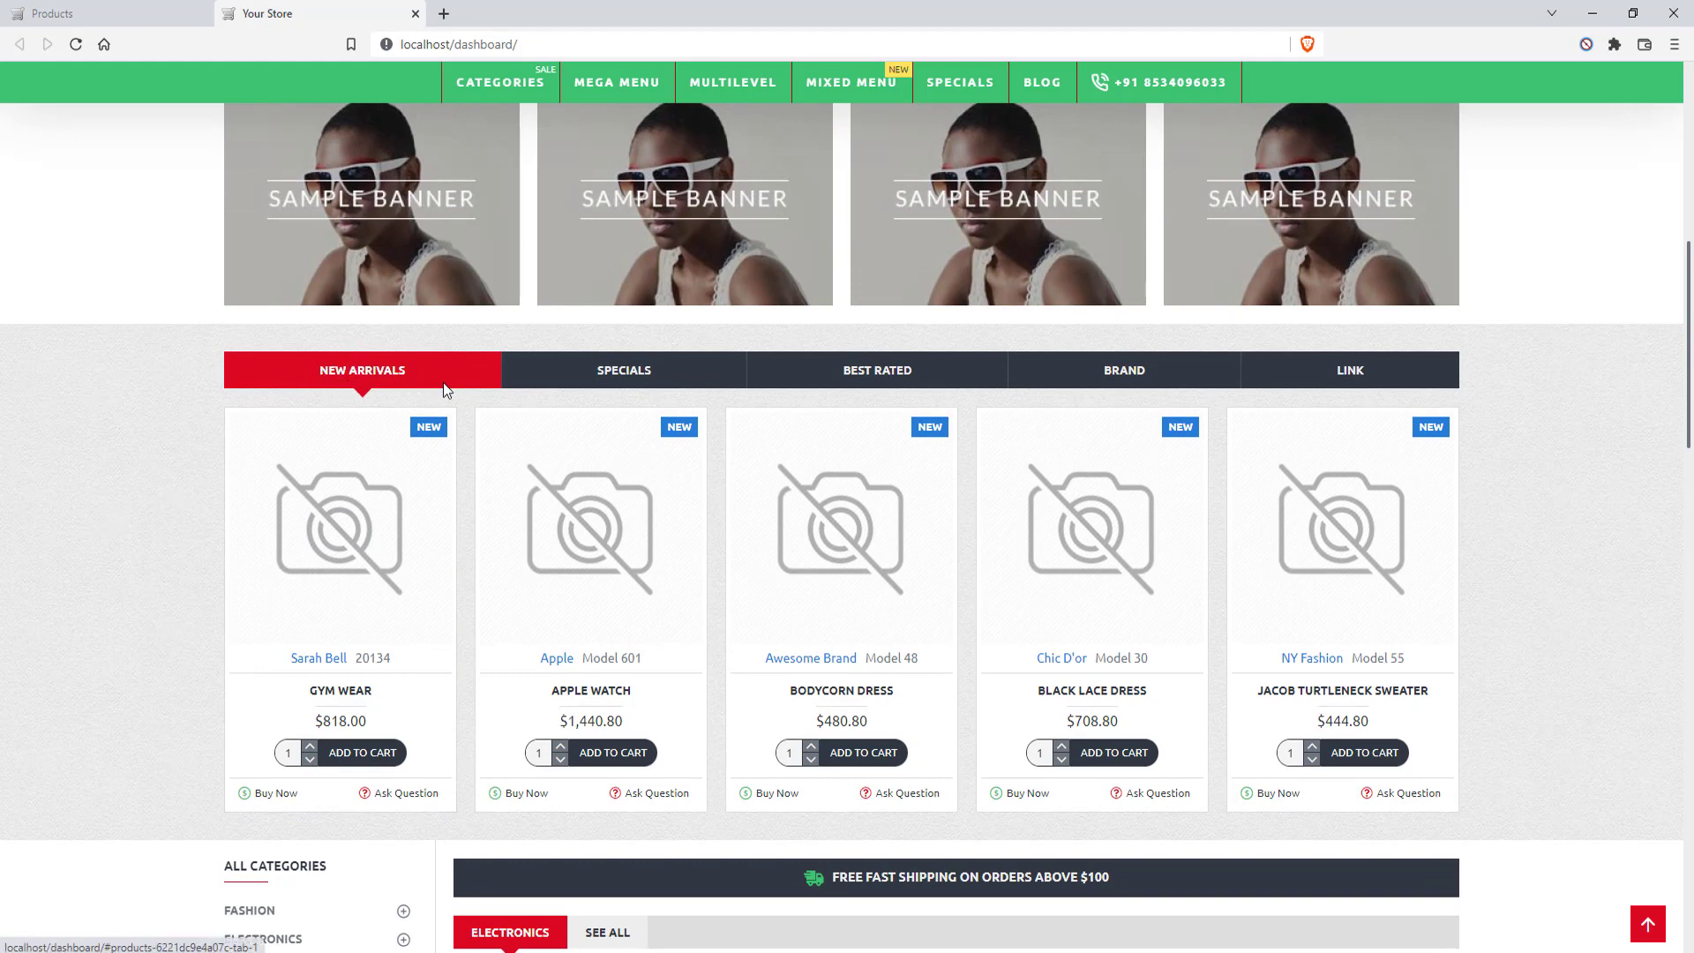
click(126, 11)
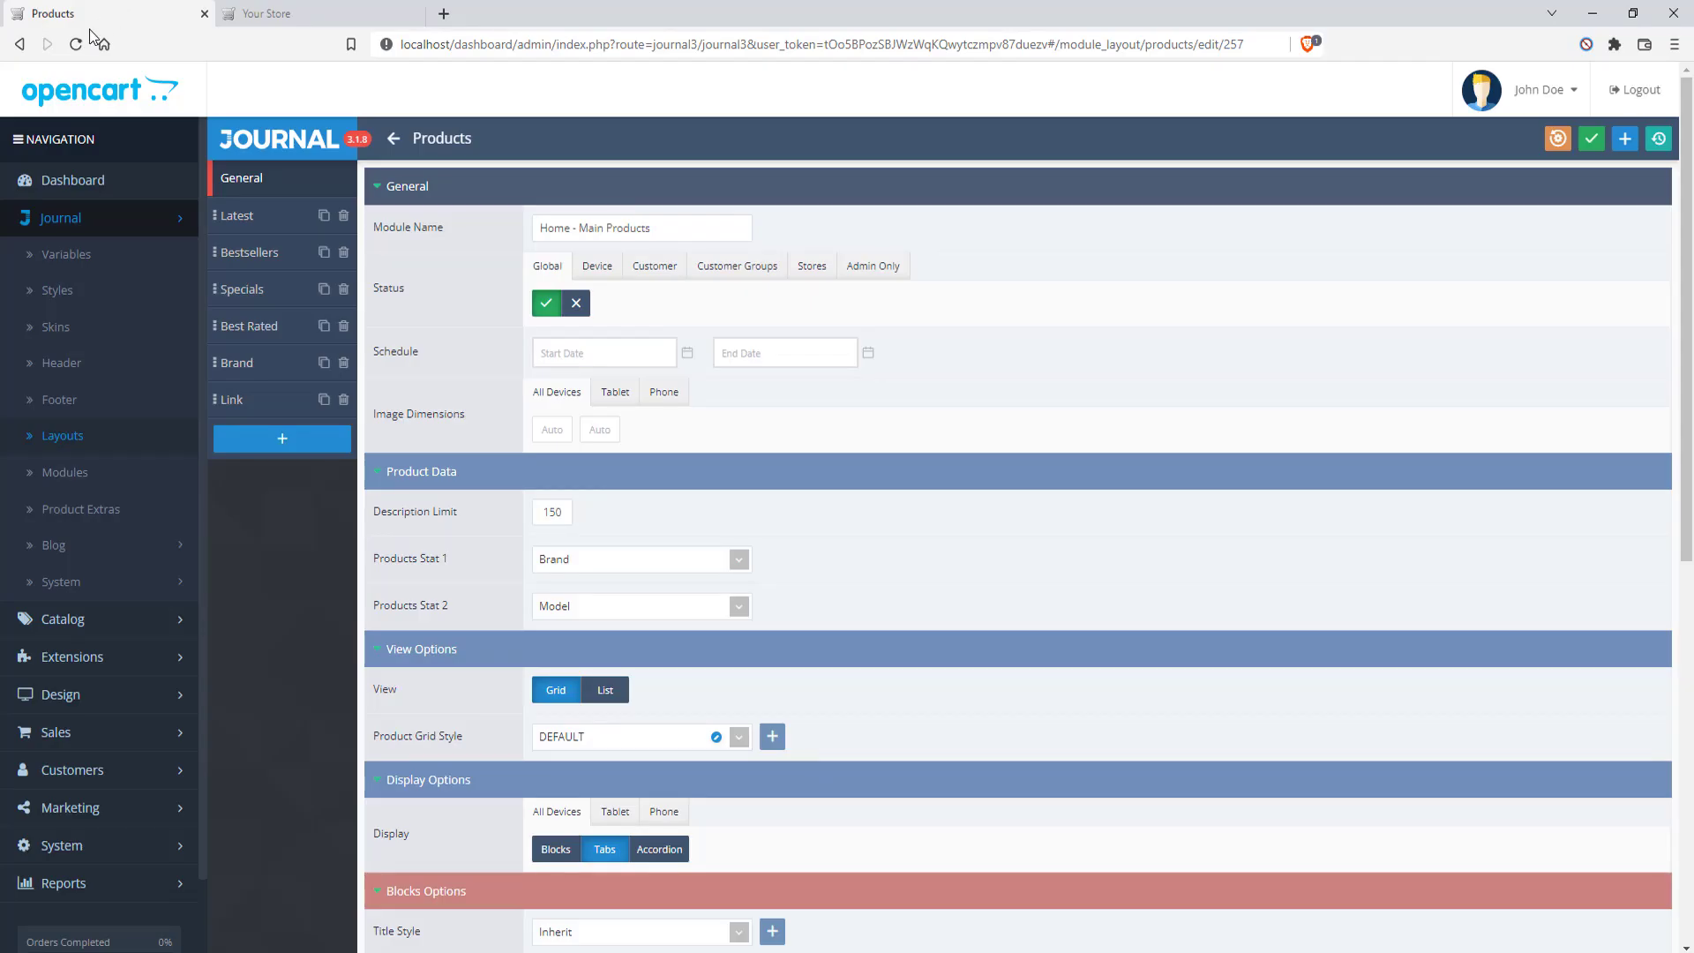
click(245, 220)
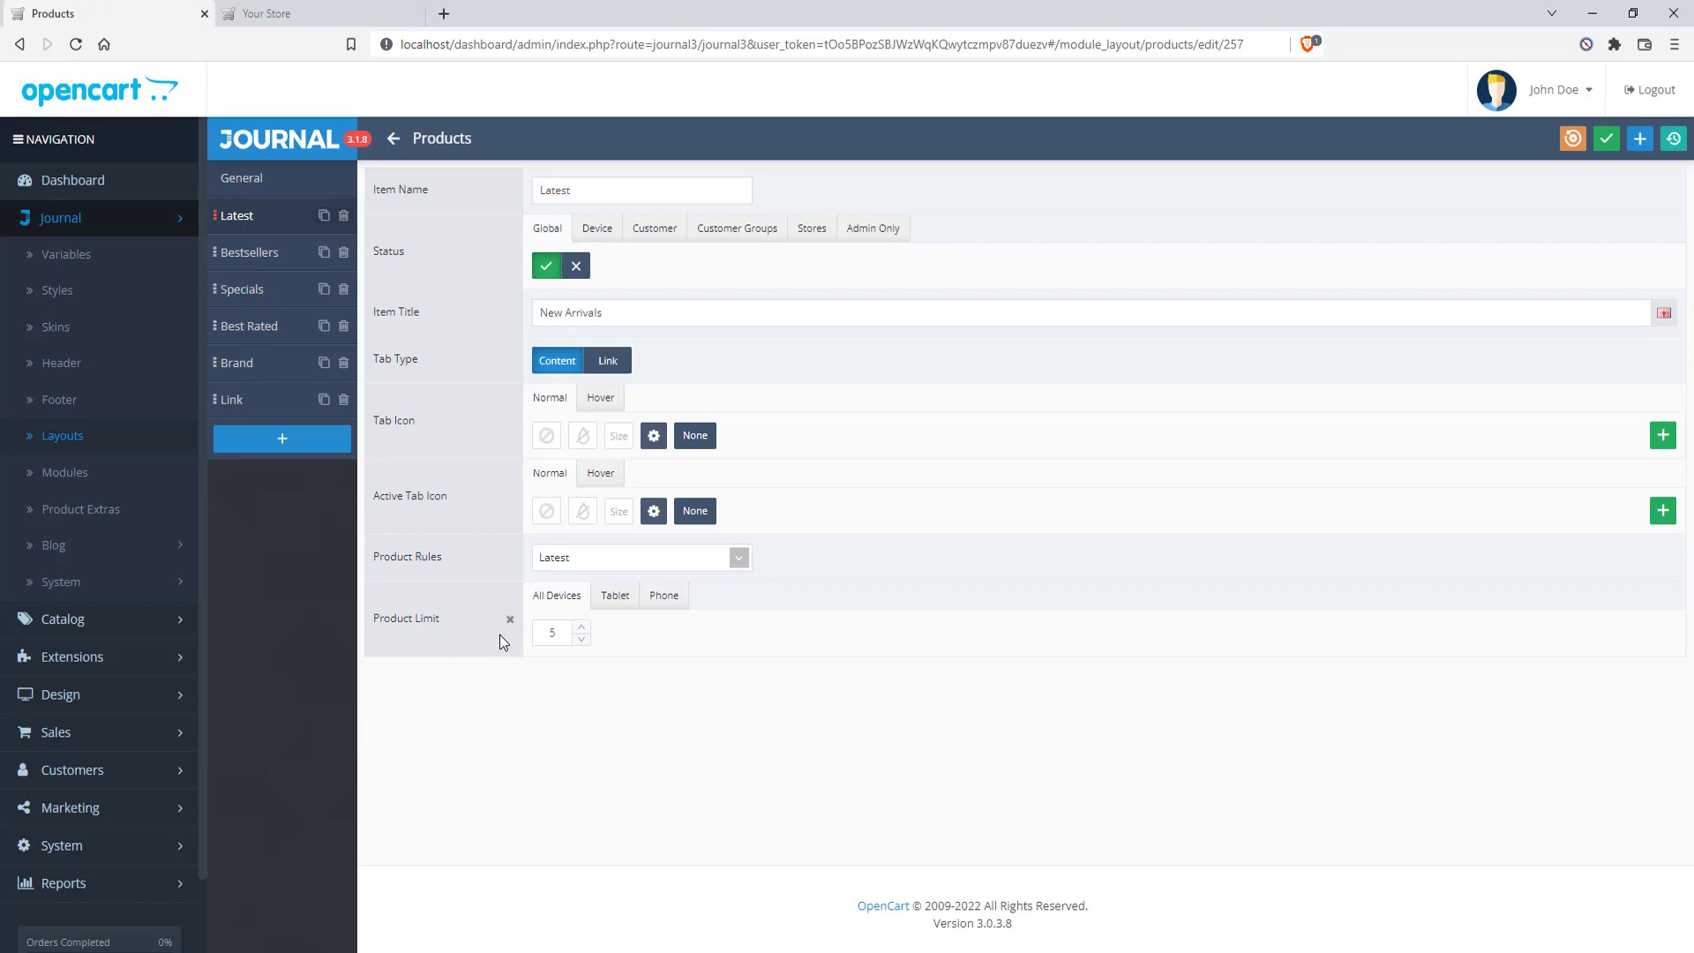
Compare the Latest item's title with the first product tab on the storefront
drag(371, 310, 426, 320)
click(624, 316)
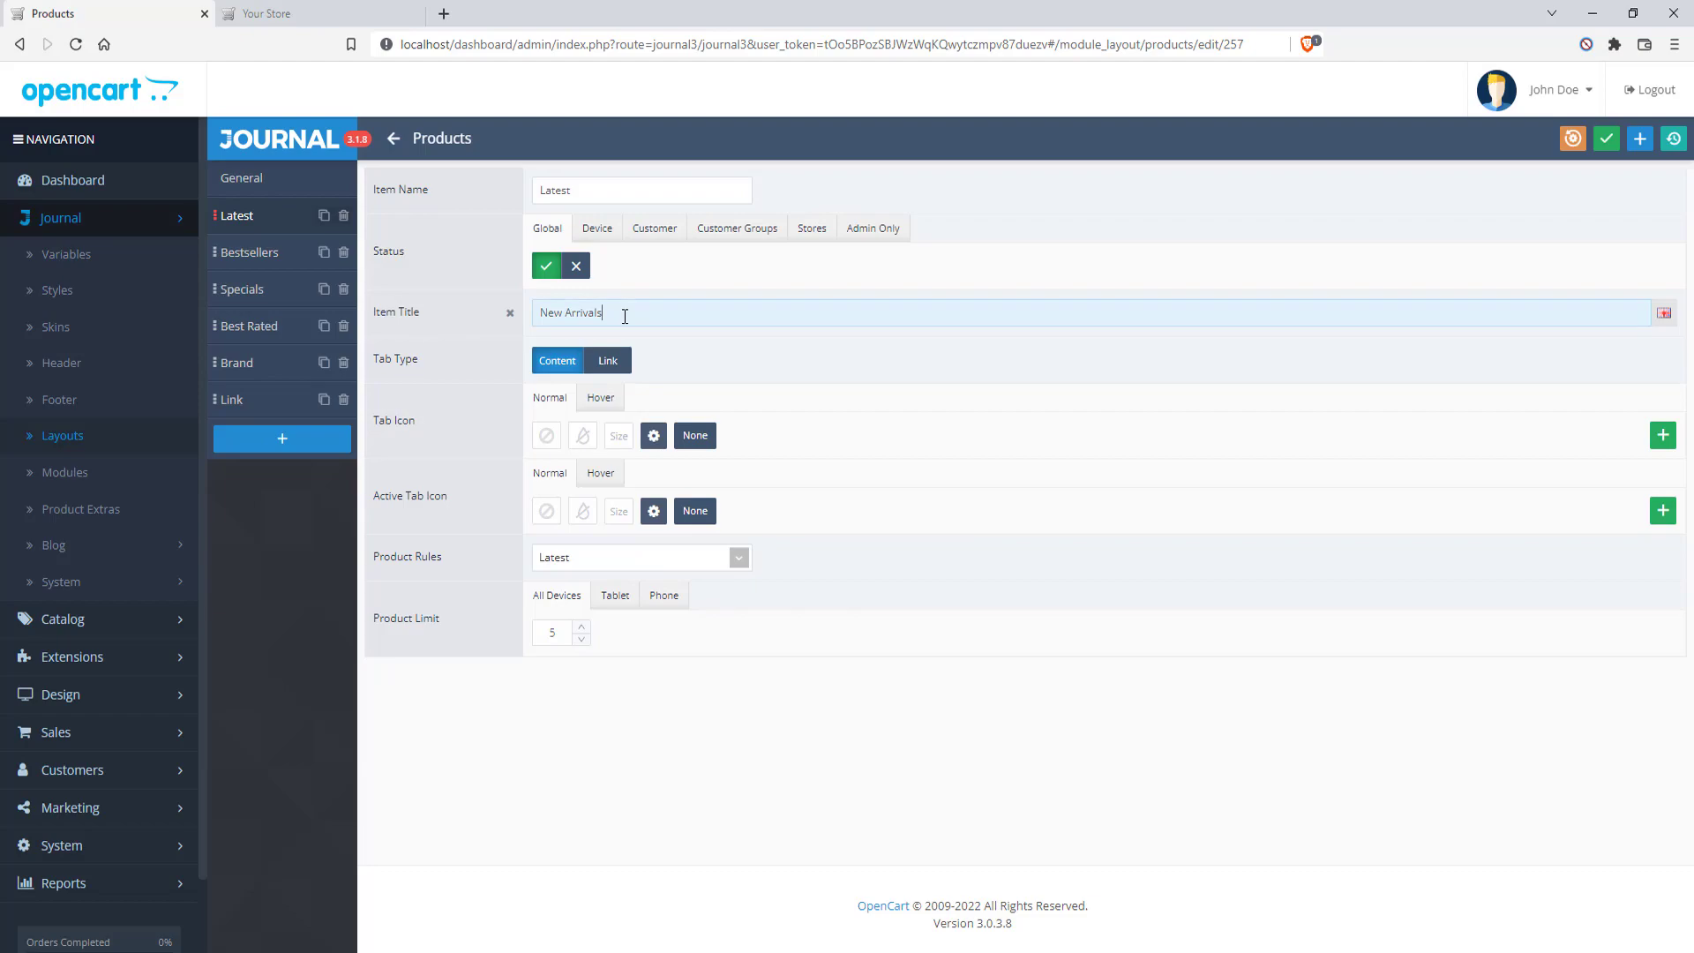
click(300, 14)
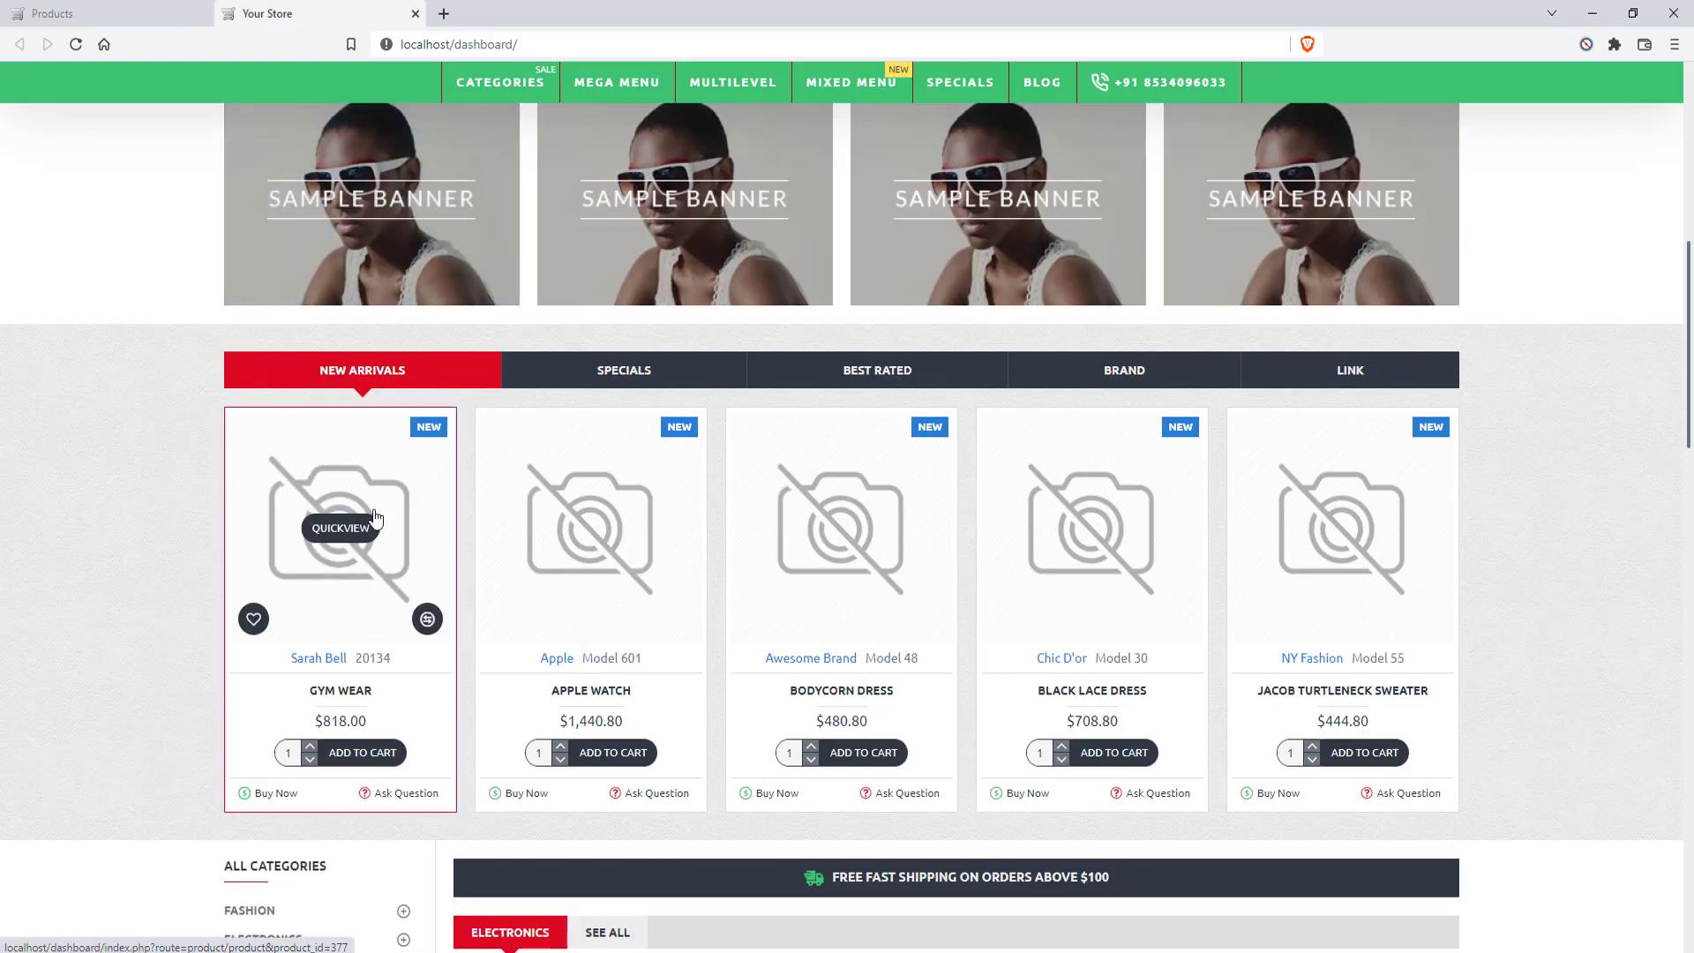
click(119, 10)
Change the Latest item's title to "Latest Products", save the module and check the tab on the storefront
drag(621, 311, 557, 304)
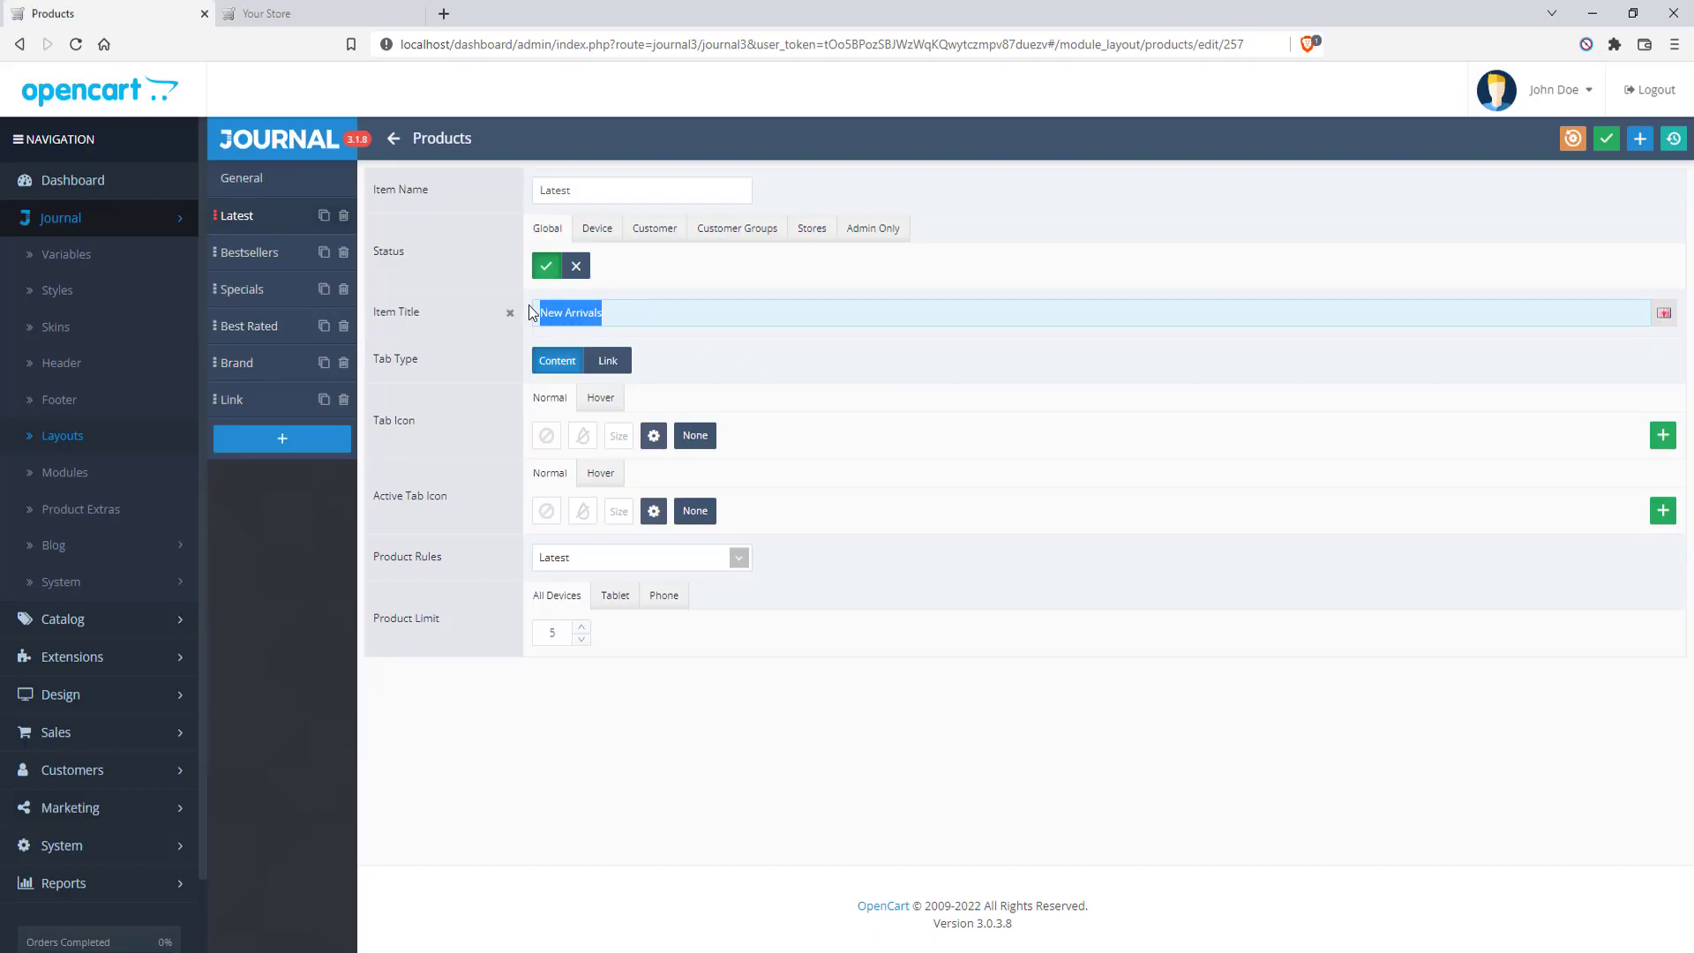
text(Latest Products)
click(1605, 143)
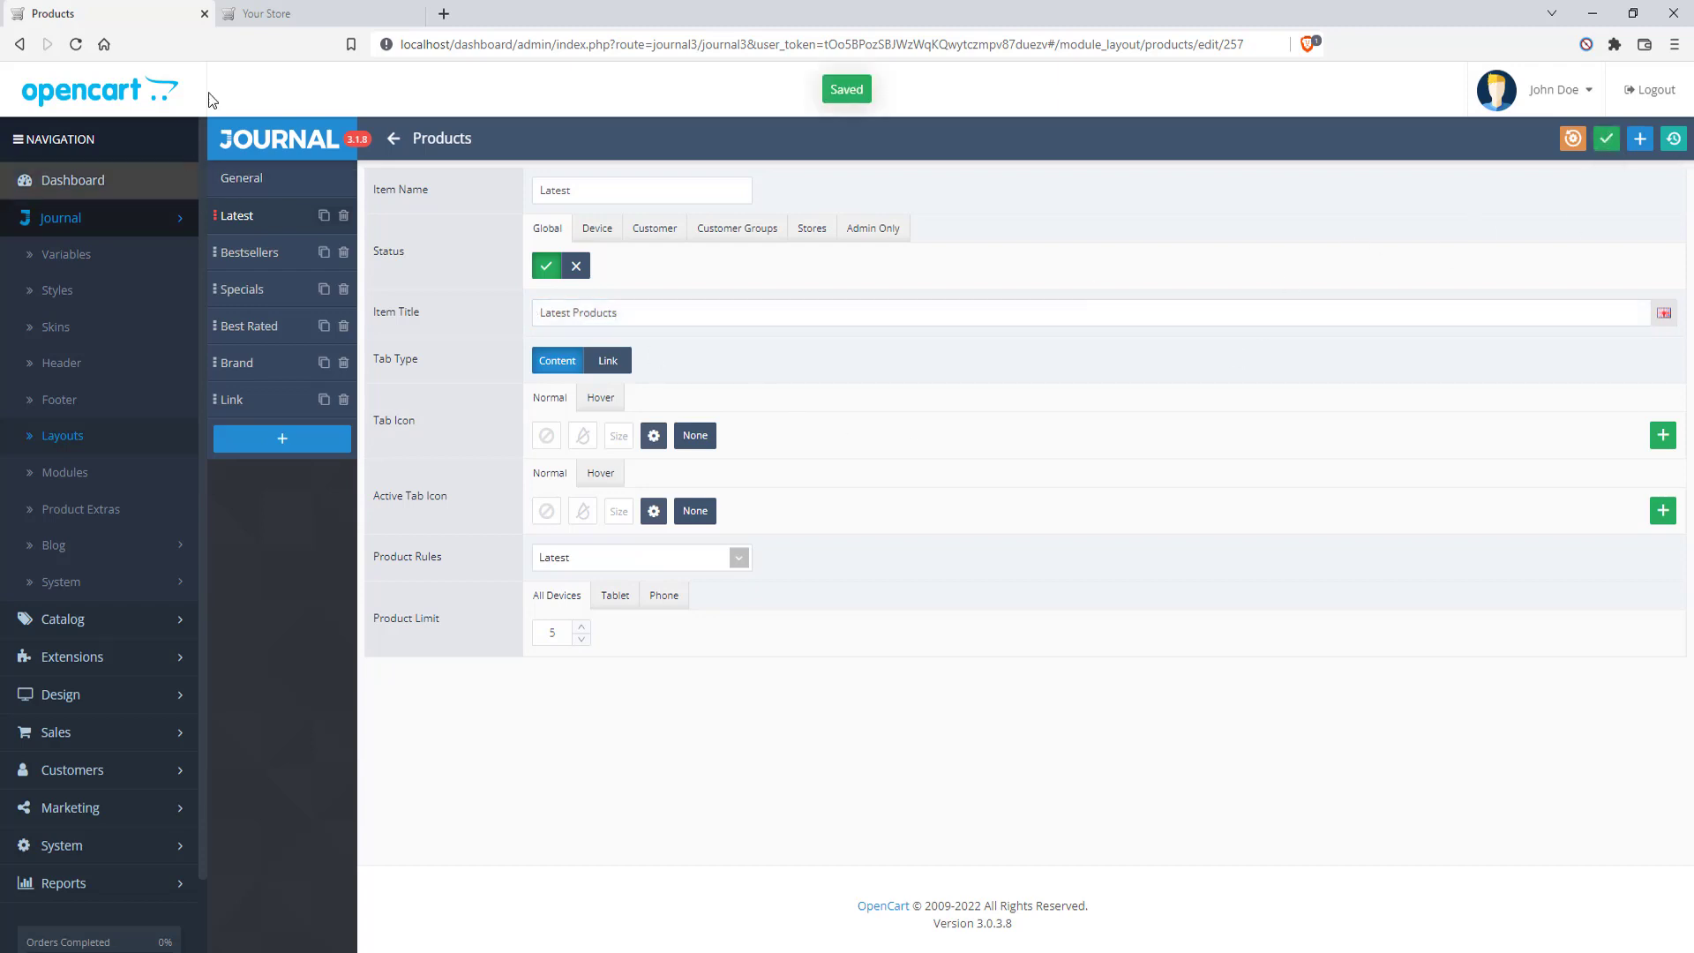
click(258, 14)
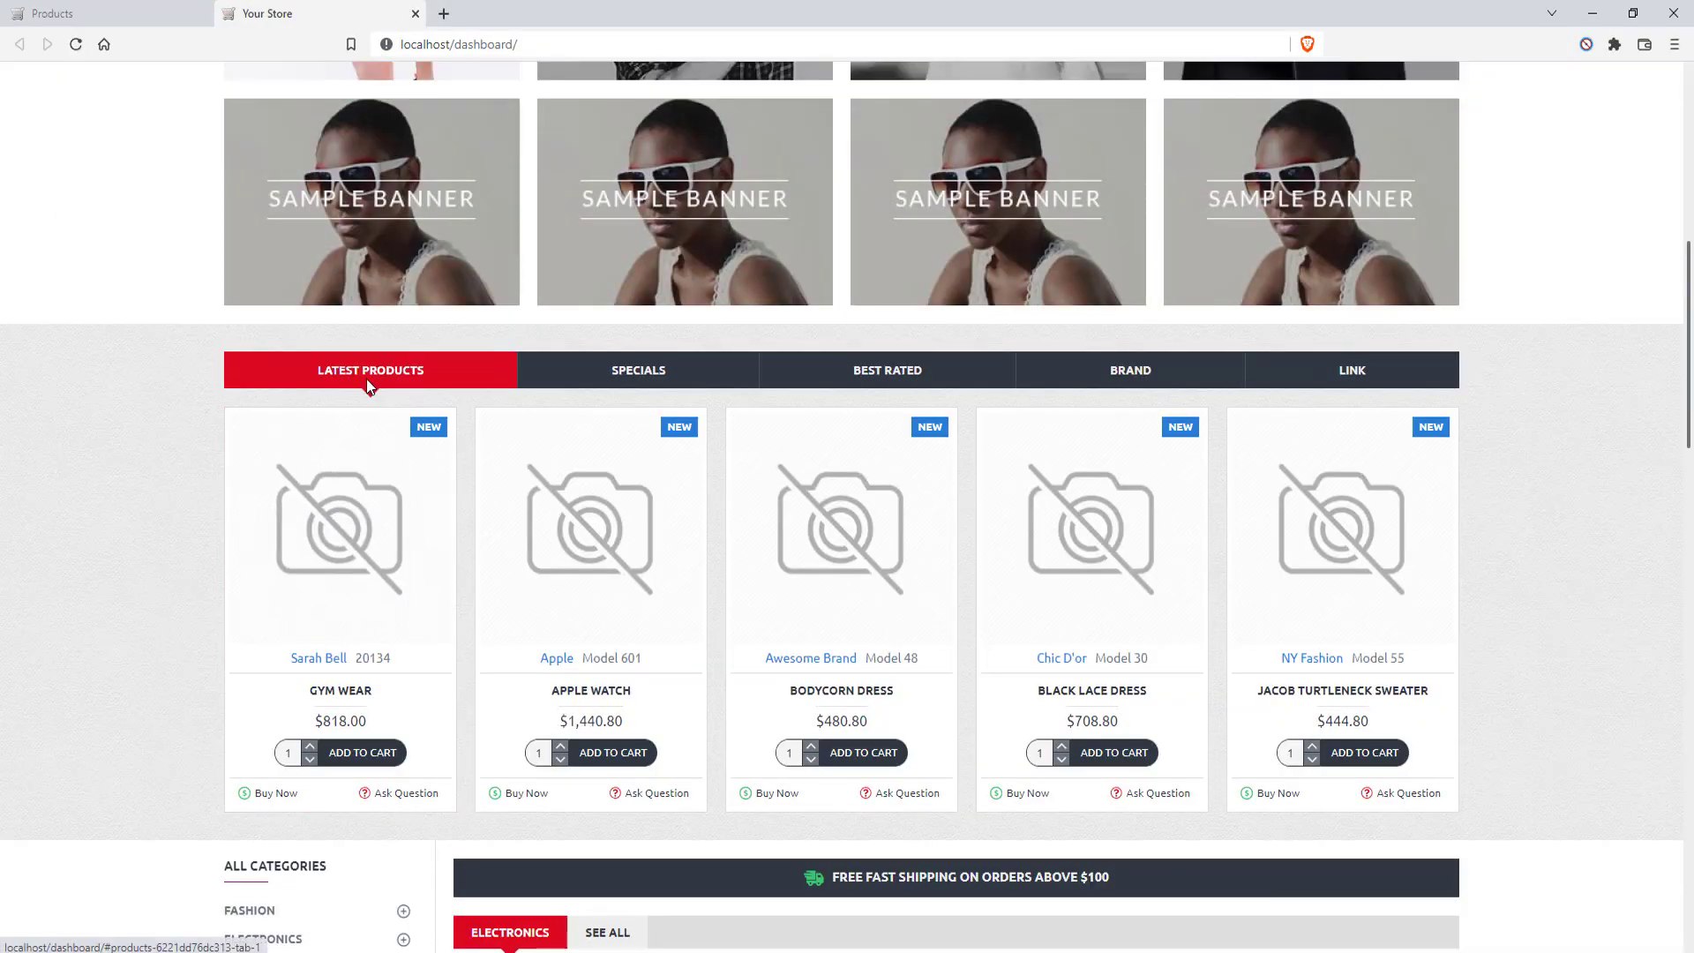
Review the Product Rules options available for the Latest item without changing the selected rule
click(130, 14)
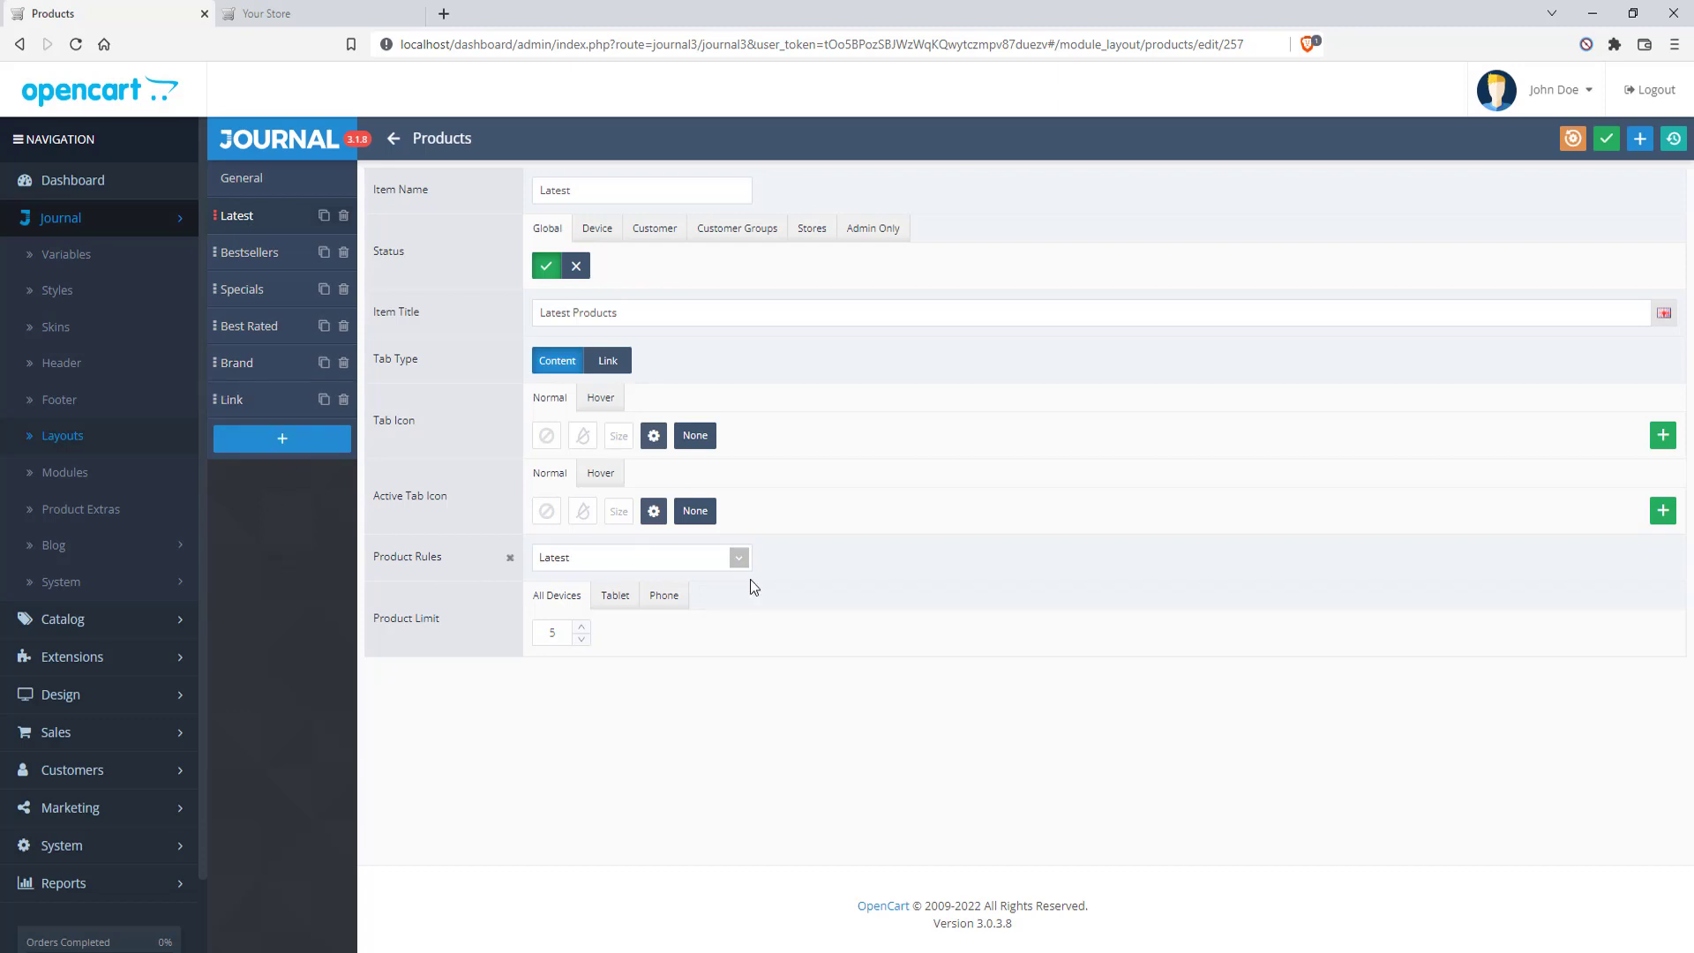
click(737, 557)
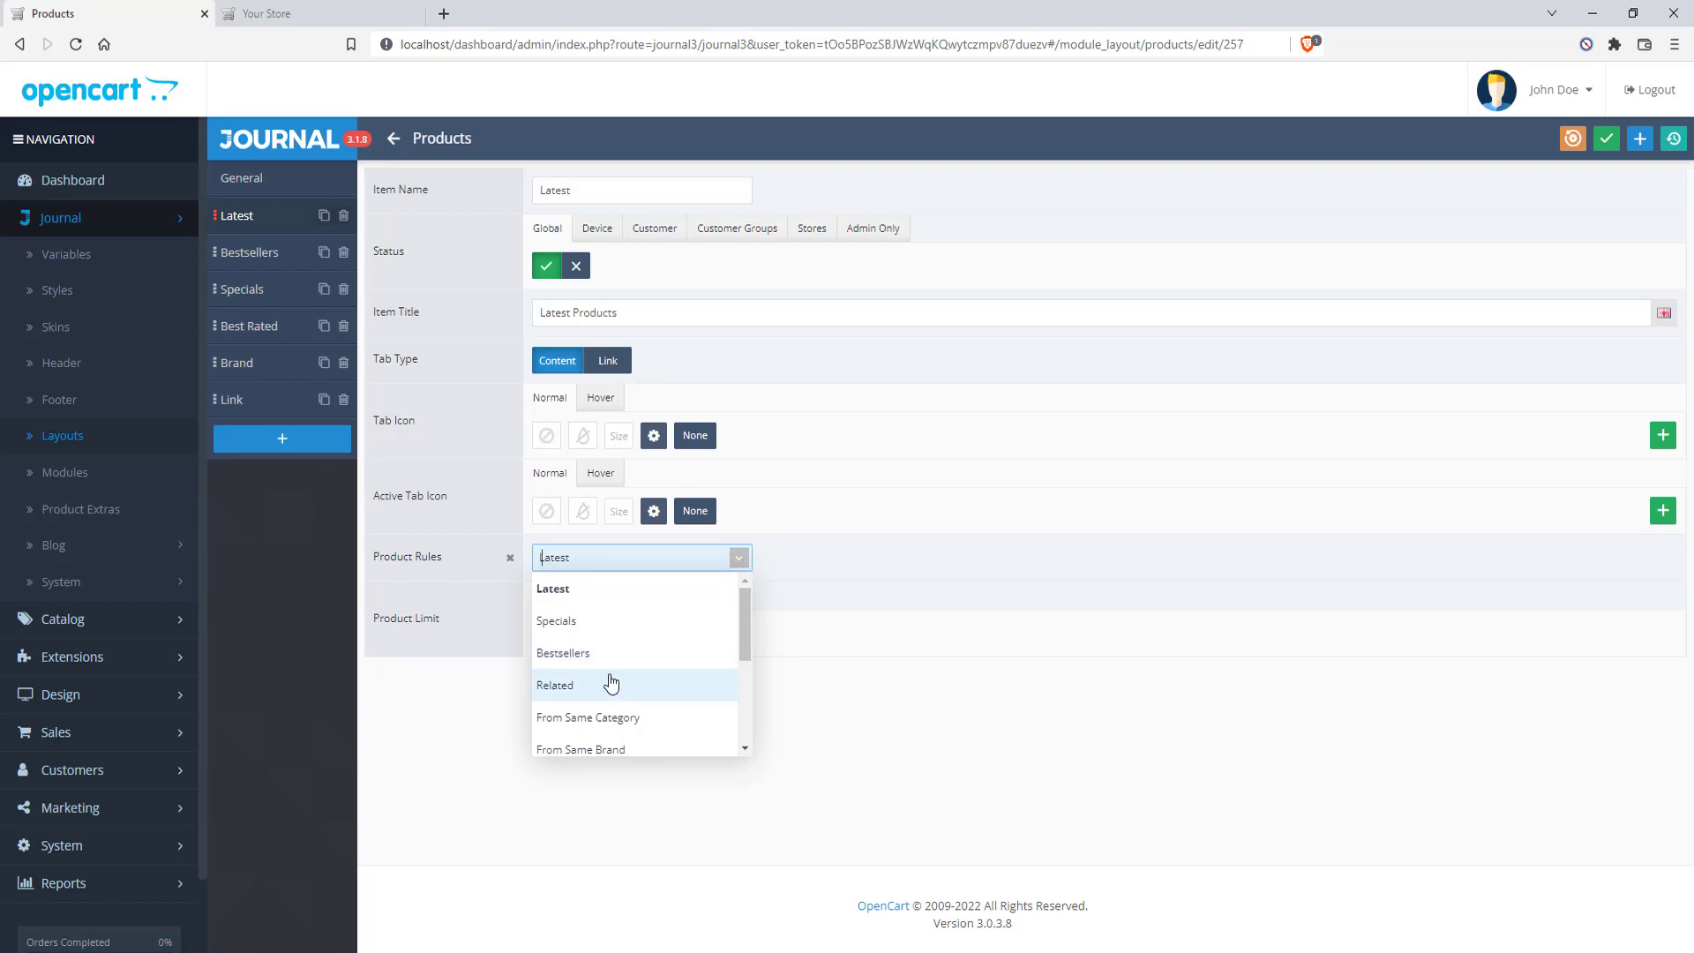
scroll(622, 692, down, 1)
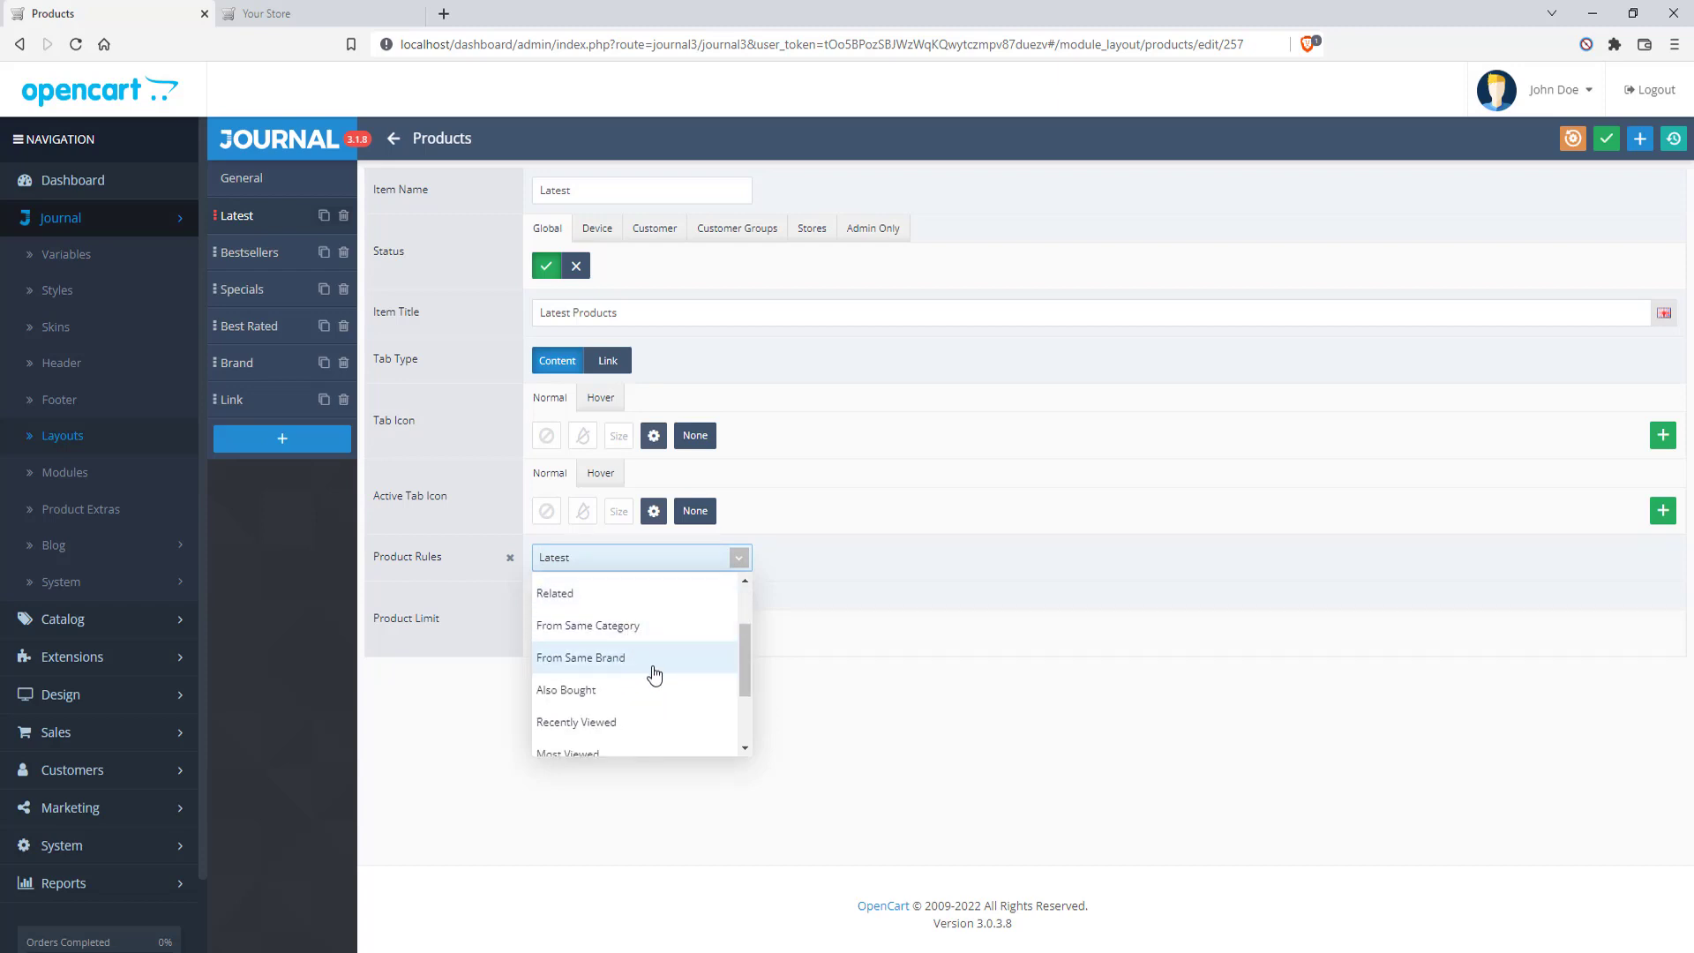
scroll(623, 688, down, 2)
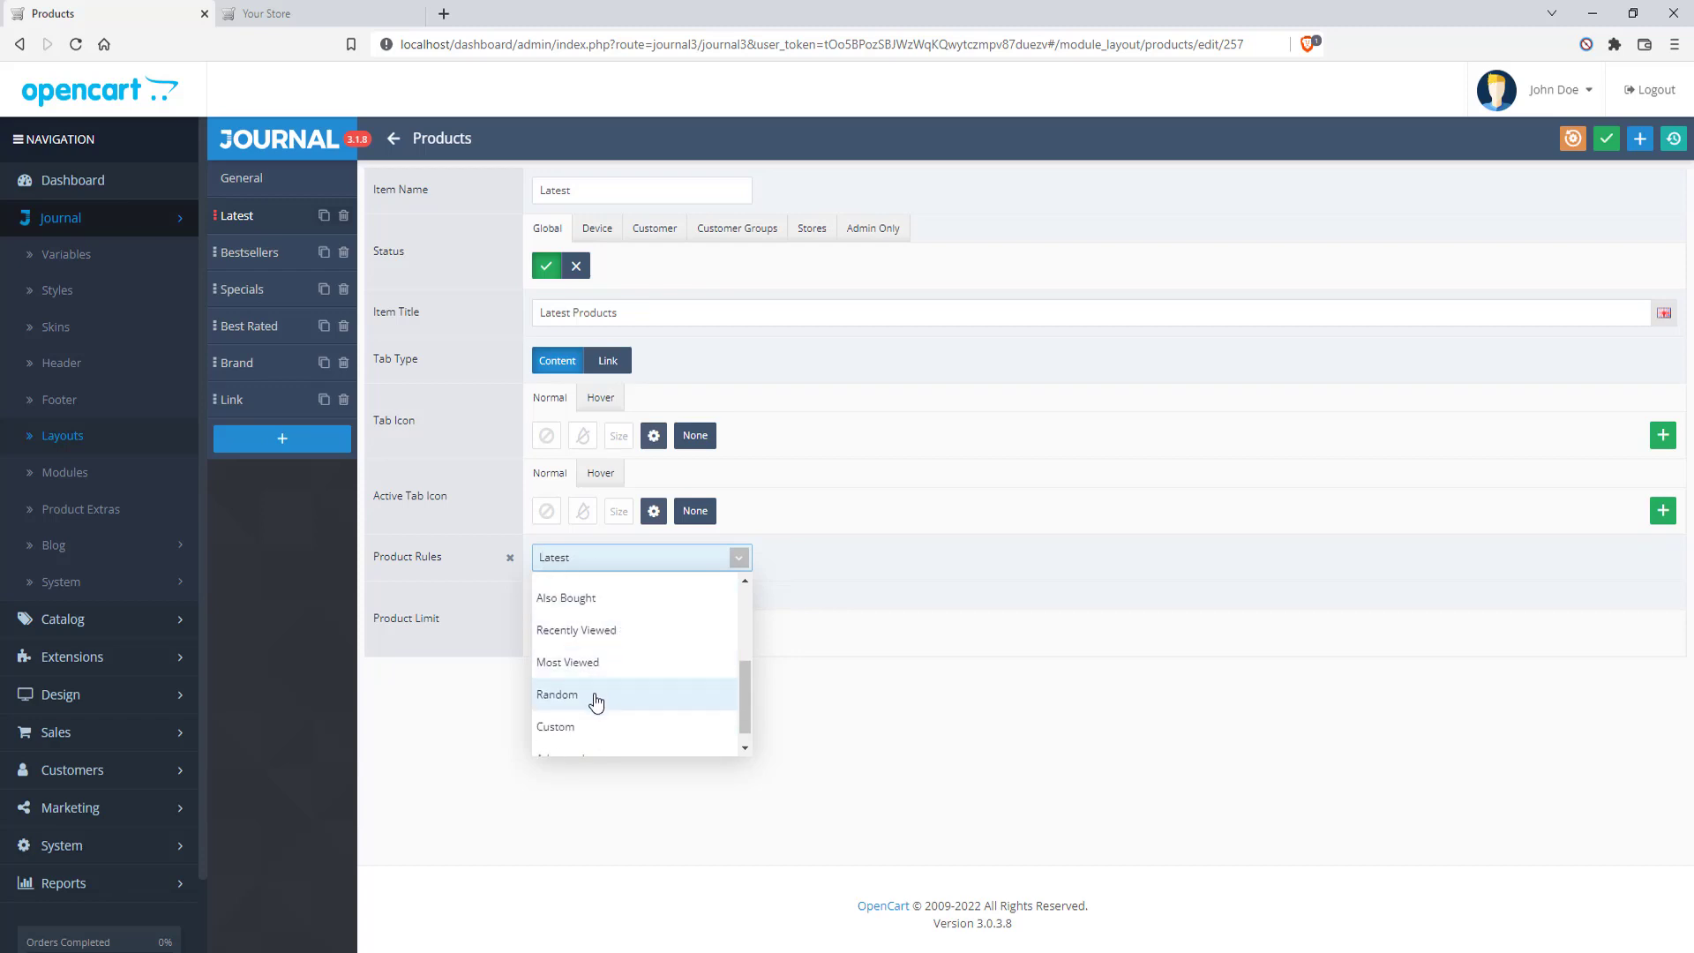
scroll(600, 697, down, 1)
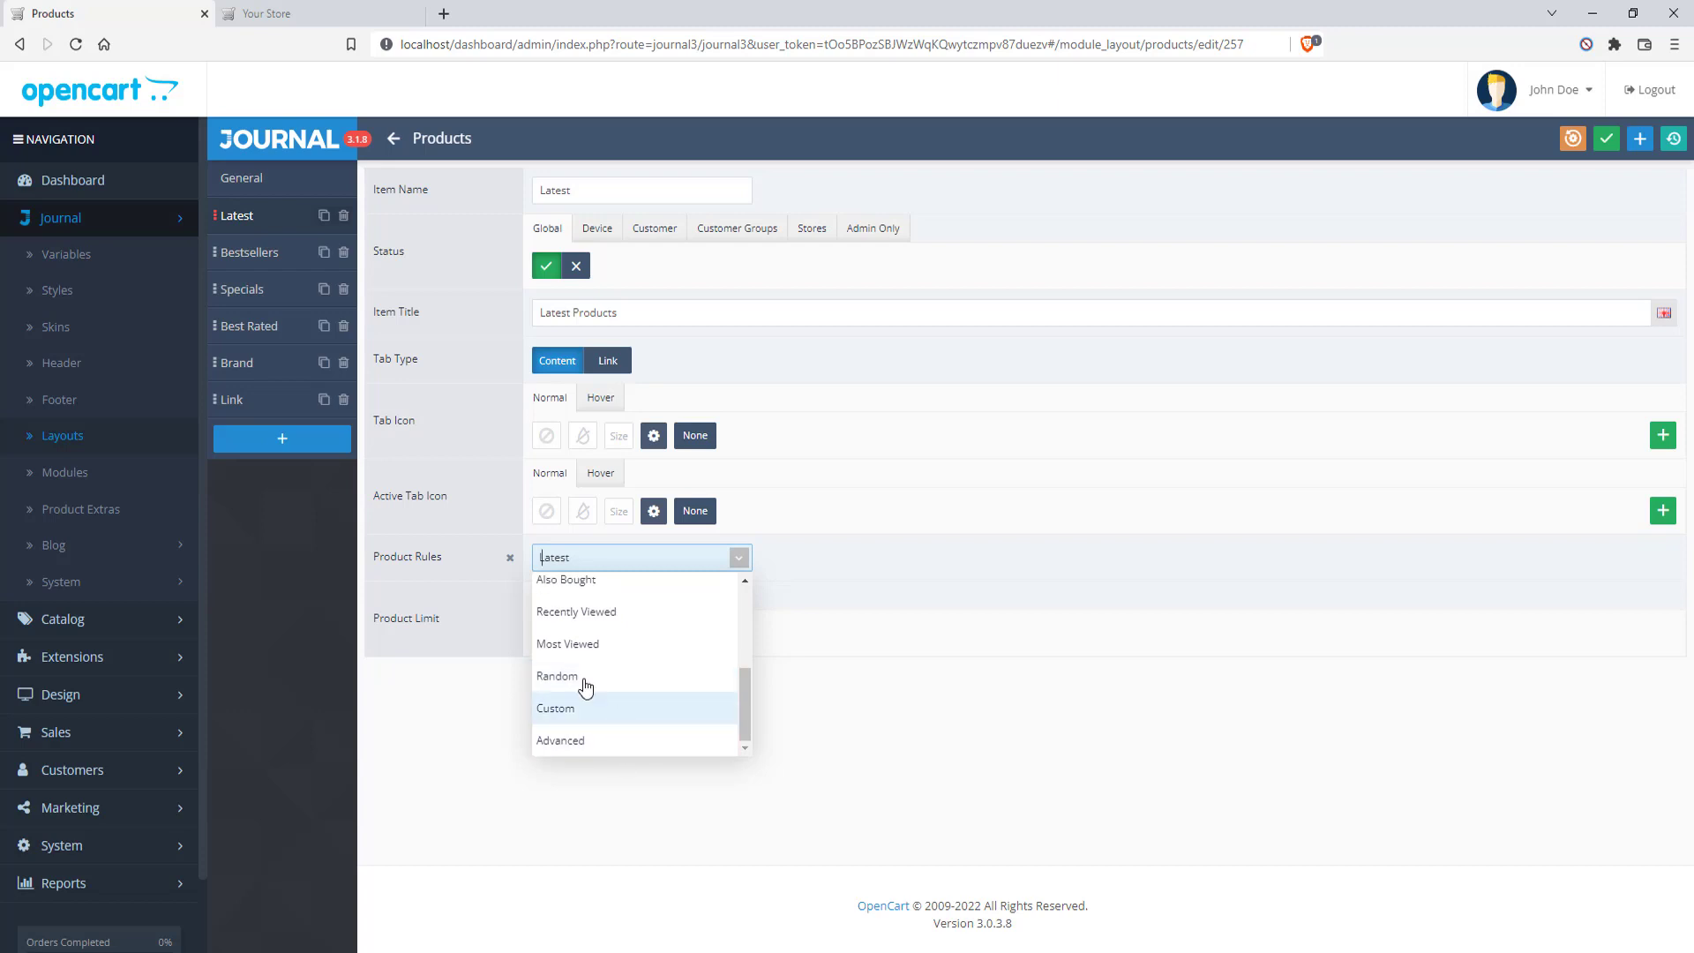
click(441, 748)
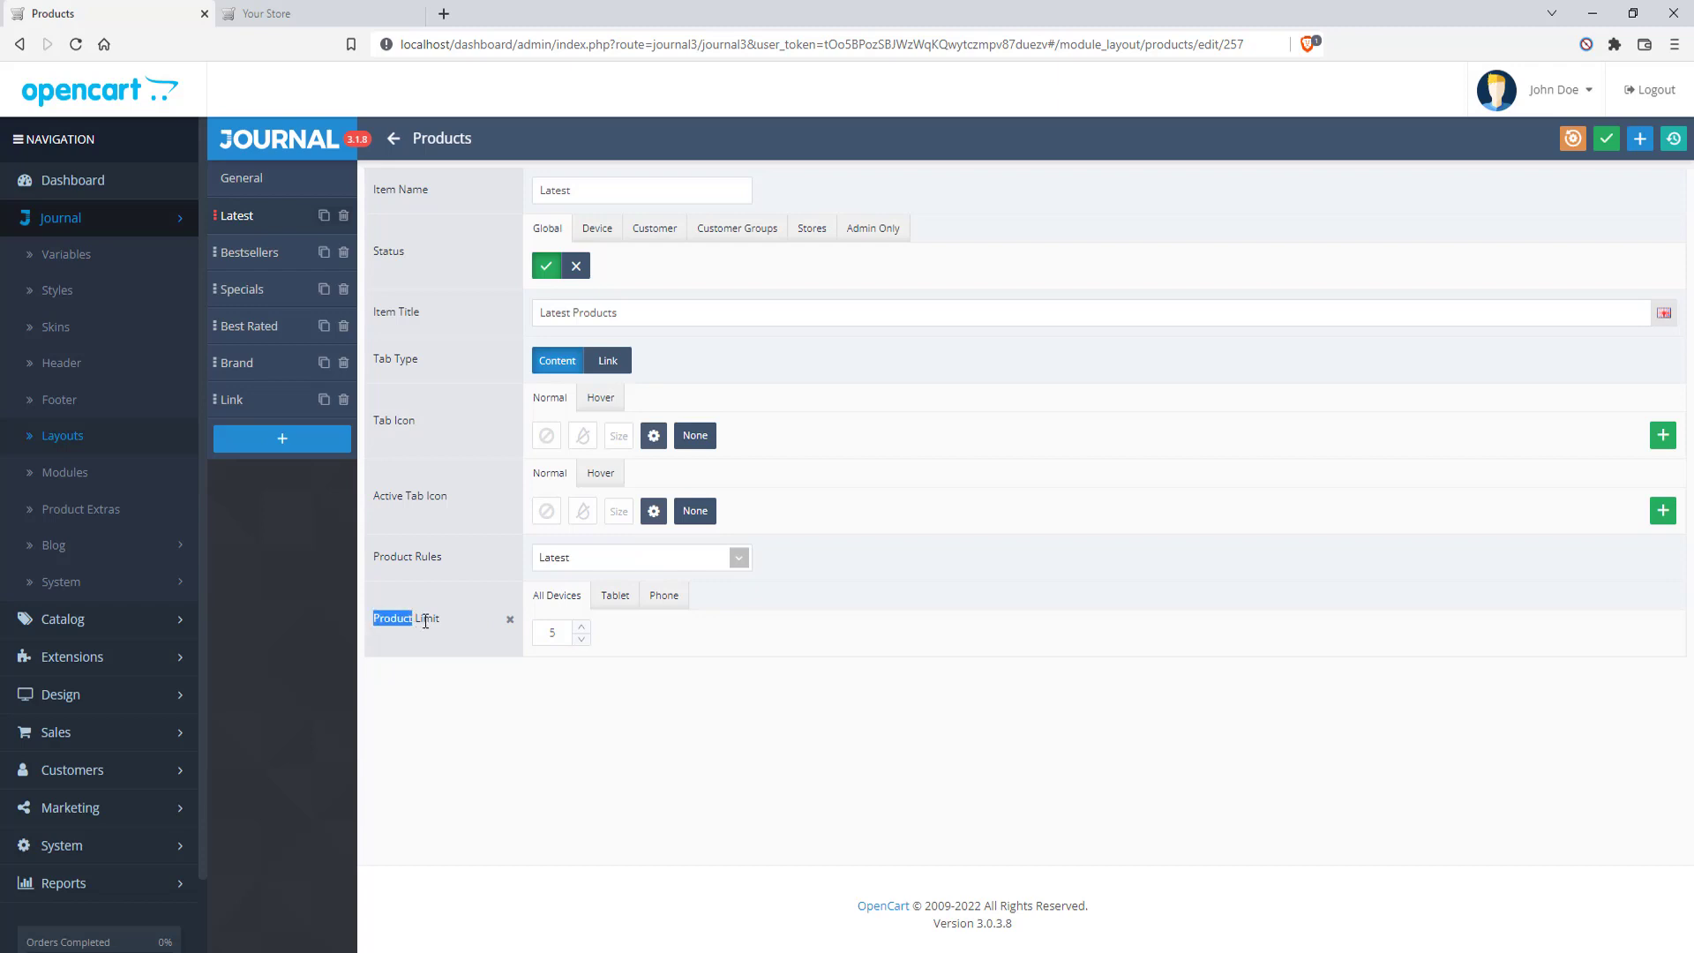
Set the Latest item's product limit to 8 for all devices, save the module and reload the storefront
click(494, 732)
click(1606, 139)
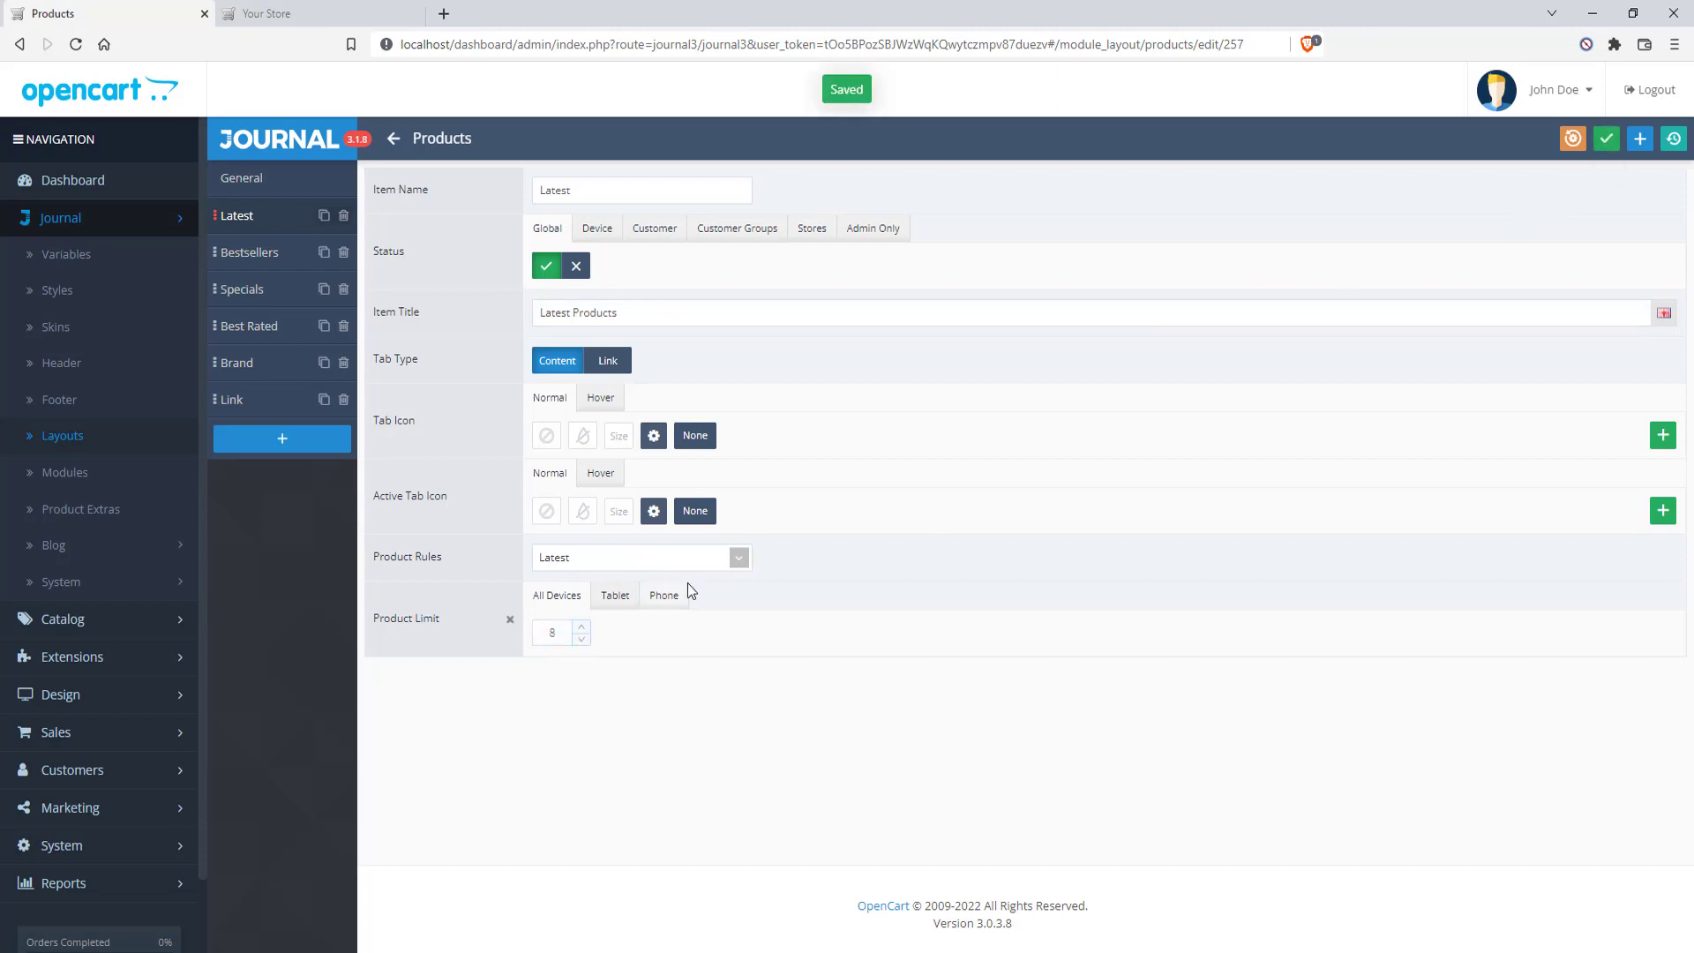
click(256, 13)
key(F5)
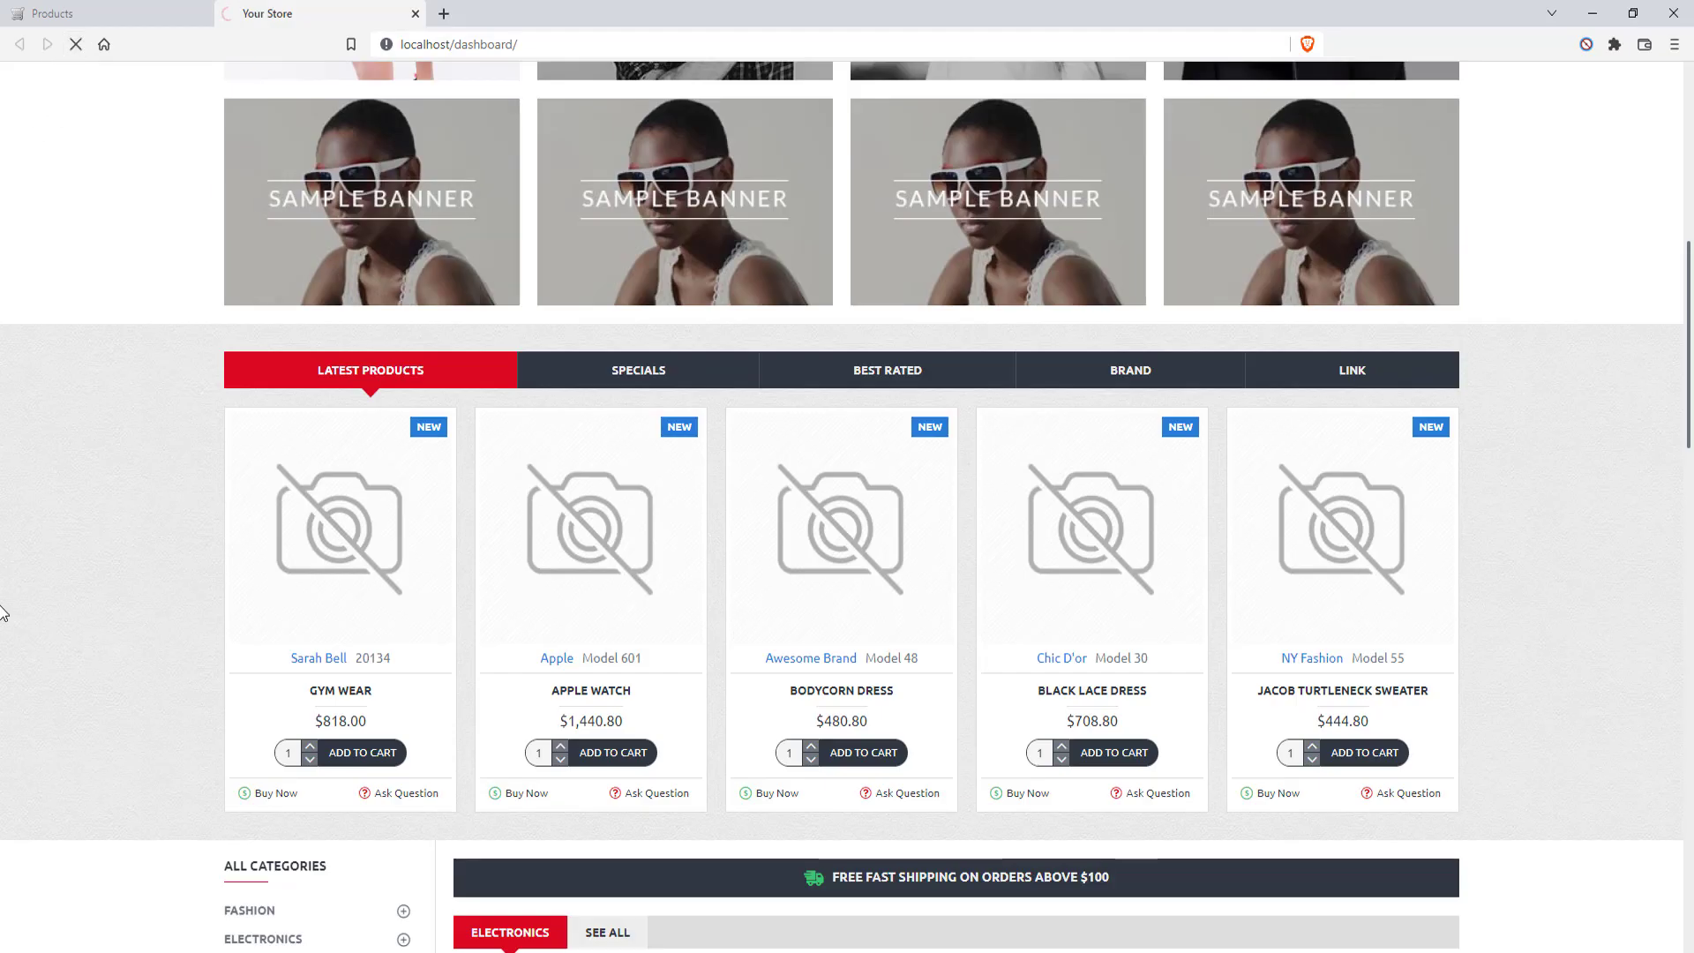
Examine how many products the storefront's Latest Products tab shows and how they are arranged in rows
scroll(4, 612, down, 4)
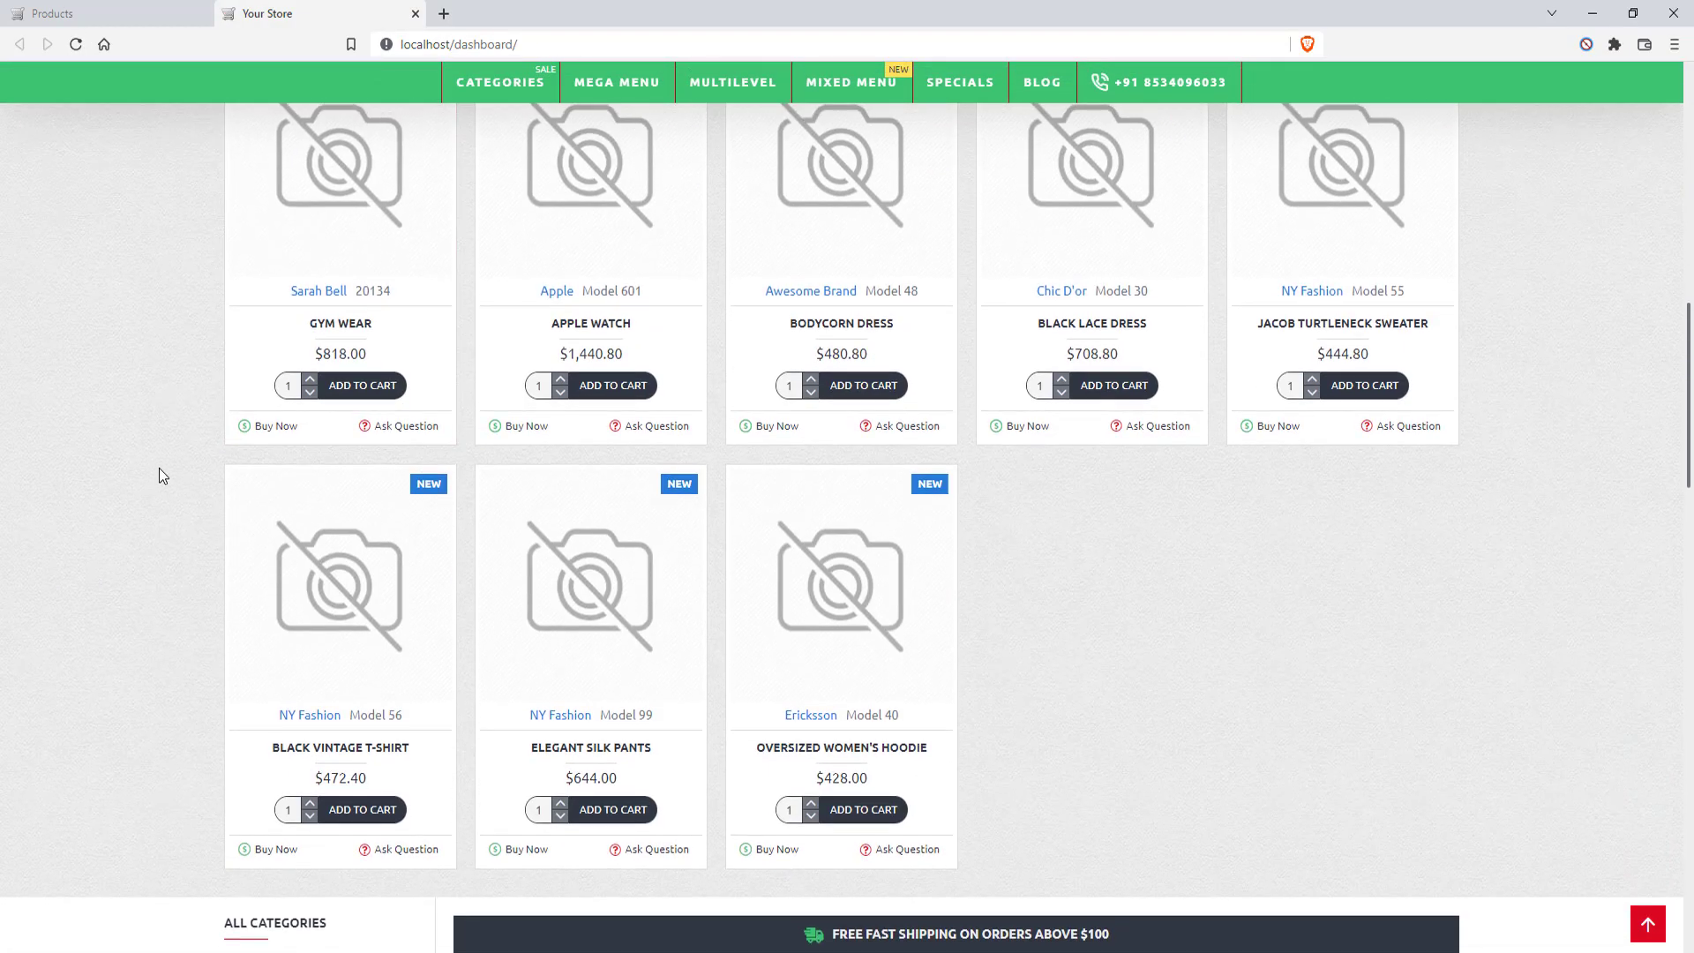
scroll(159, 468, up, 1)
scroll(847, 670, up, 3)
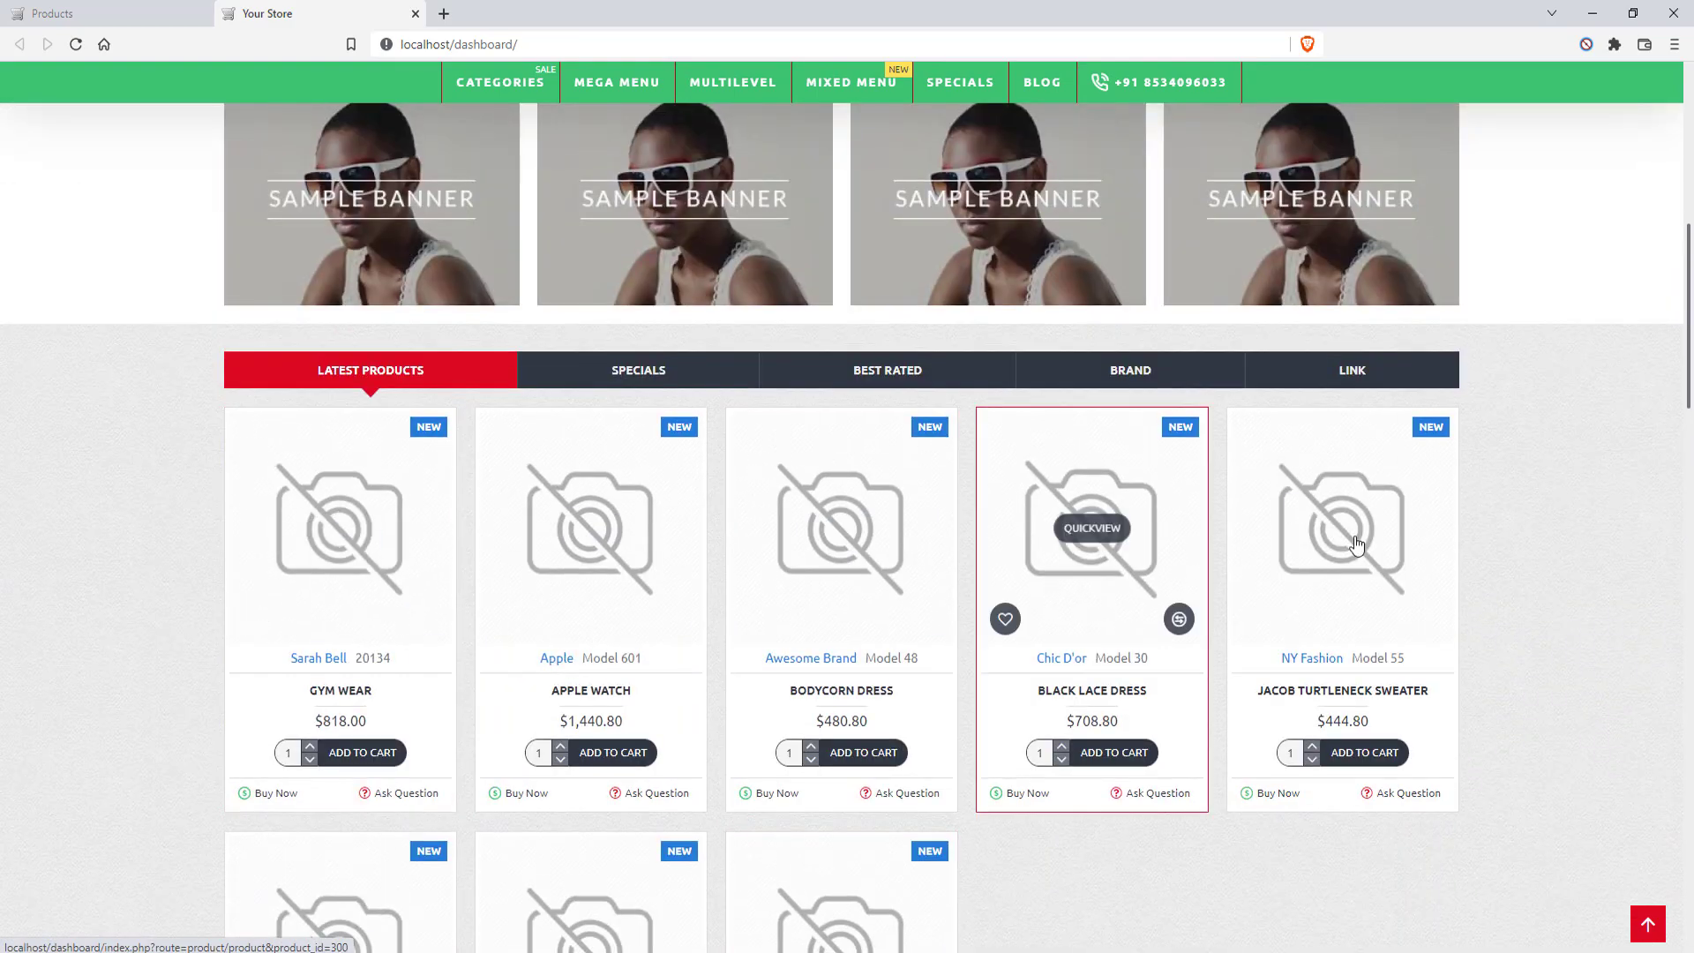
scroll(1235, 626, down, 4)
scroll(152, 600, down, 3)
scroll(1039, 674, up, 2)
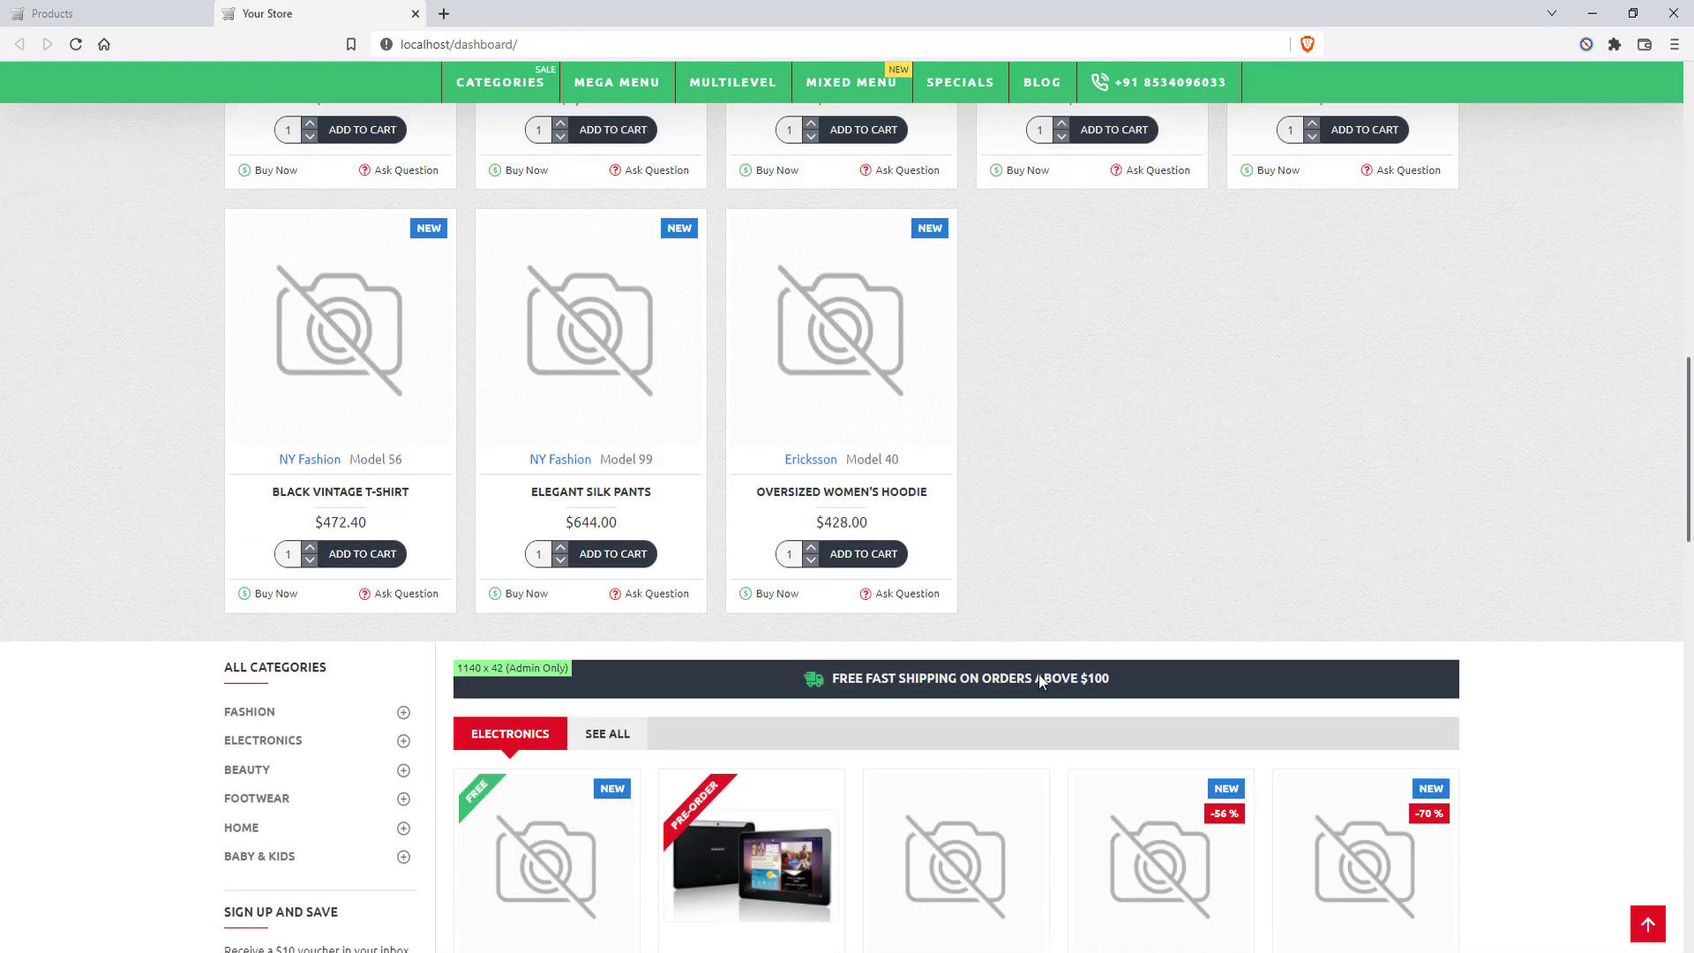
scroll(202, 549, up, 2)
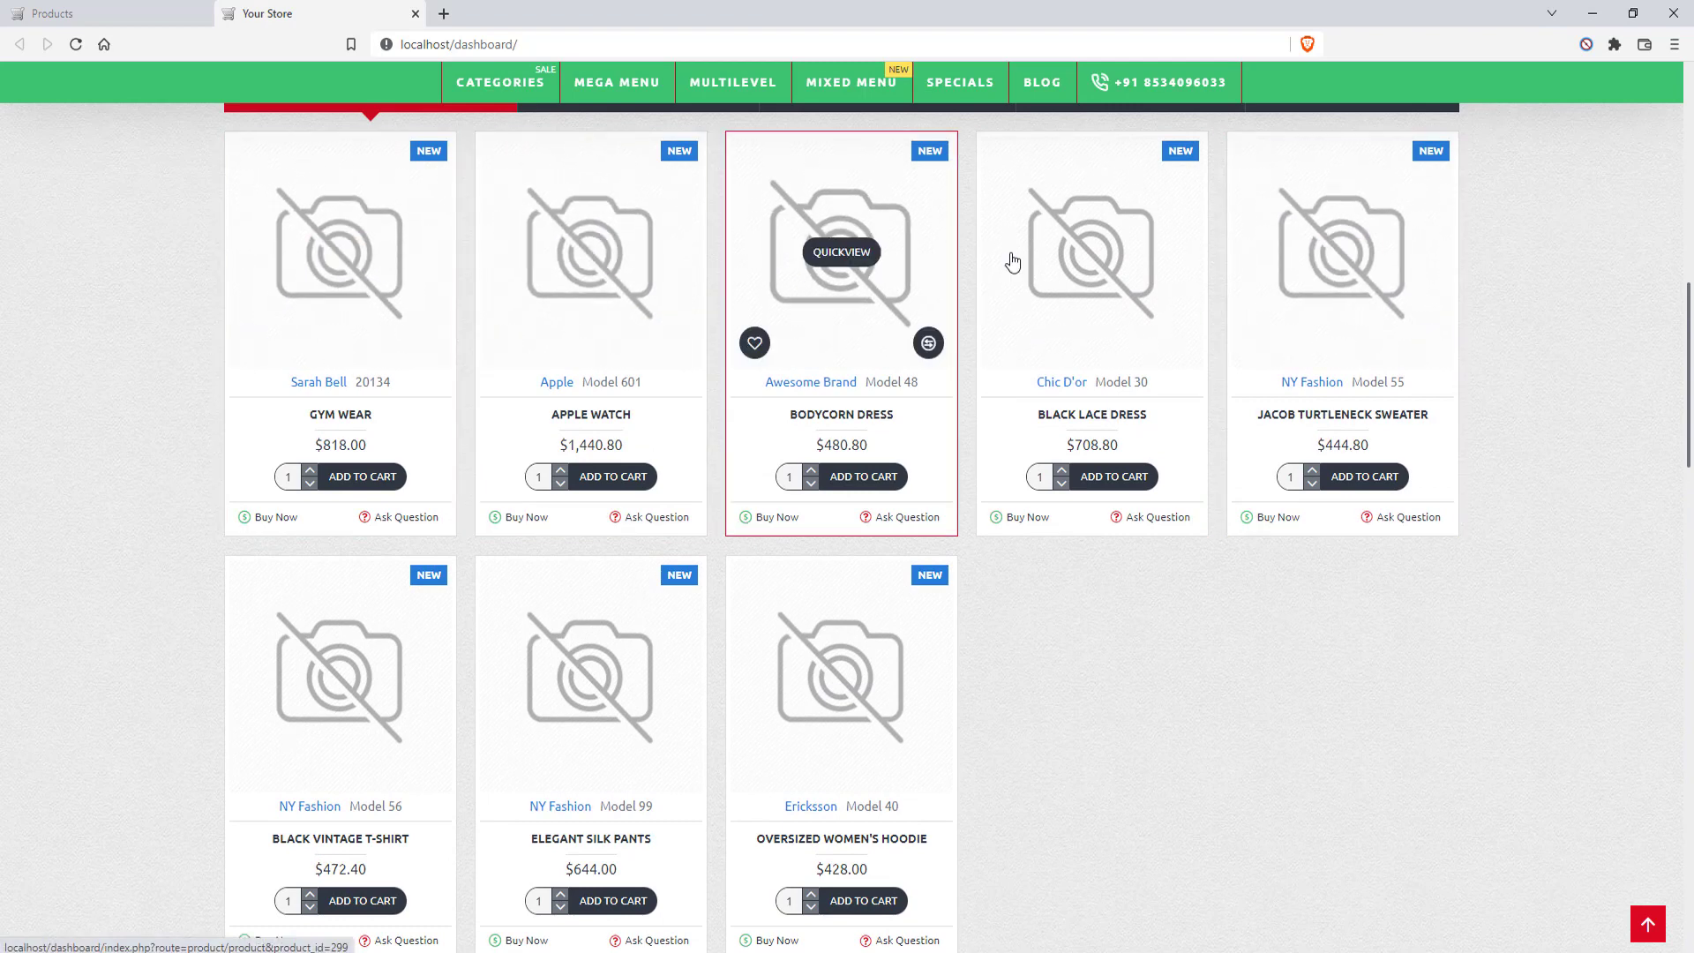
scroll(1189, 533, down, 1)
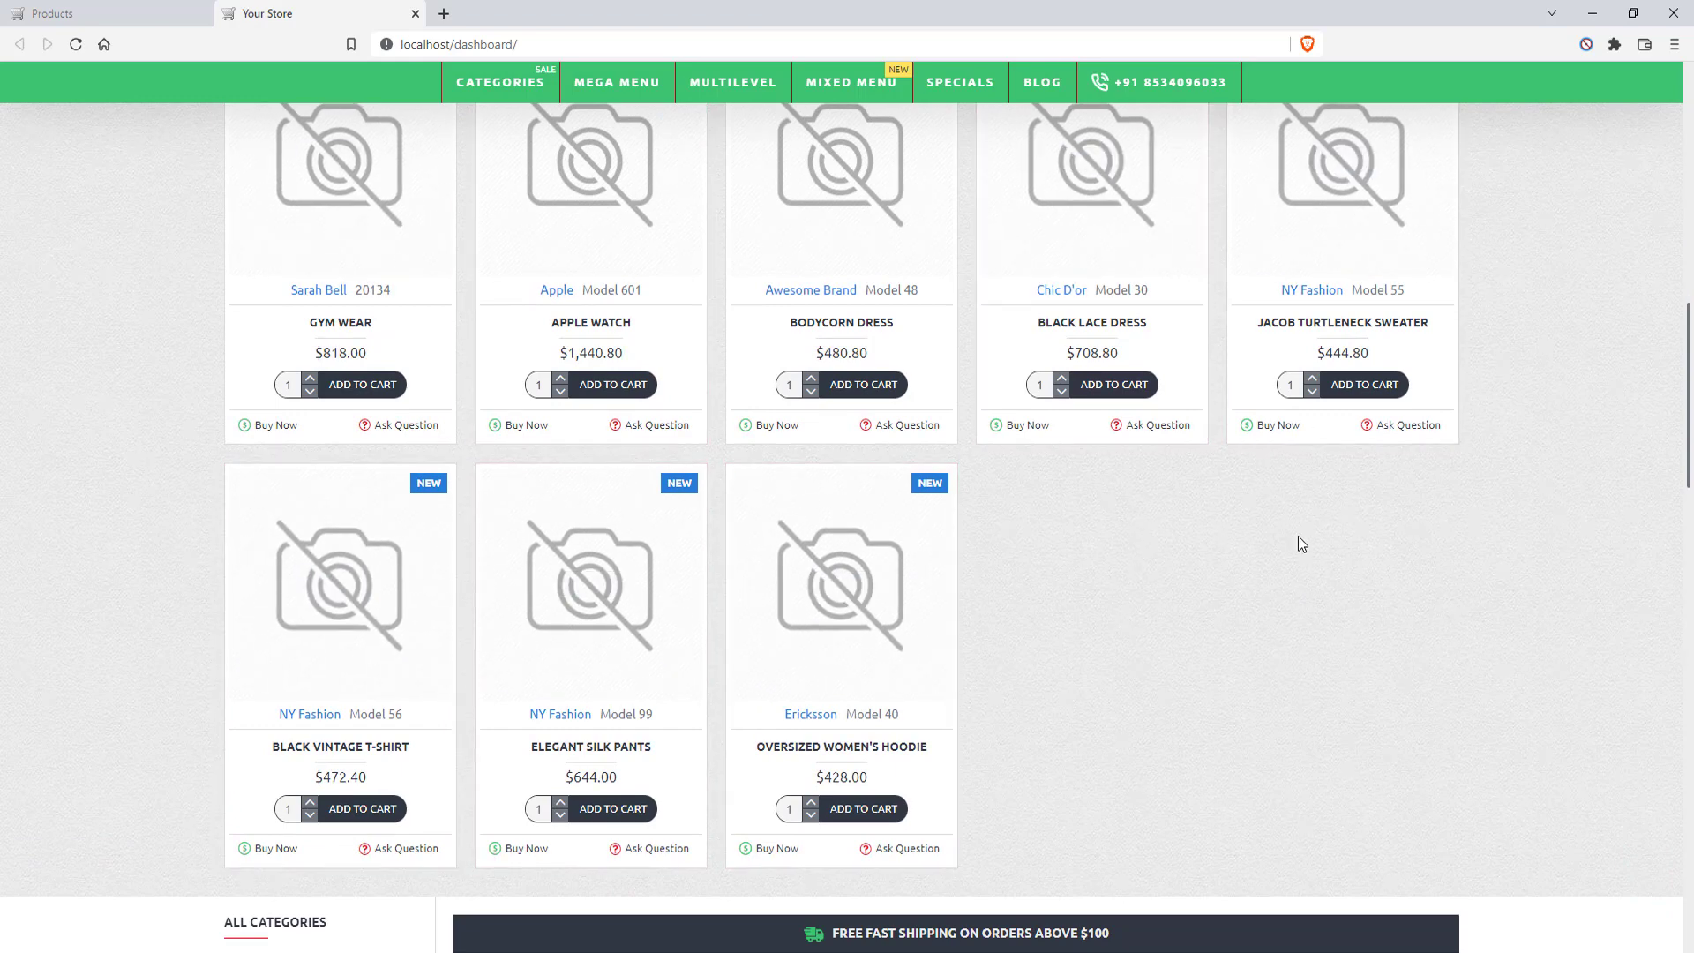
scroll(1257, 535, up, 3)
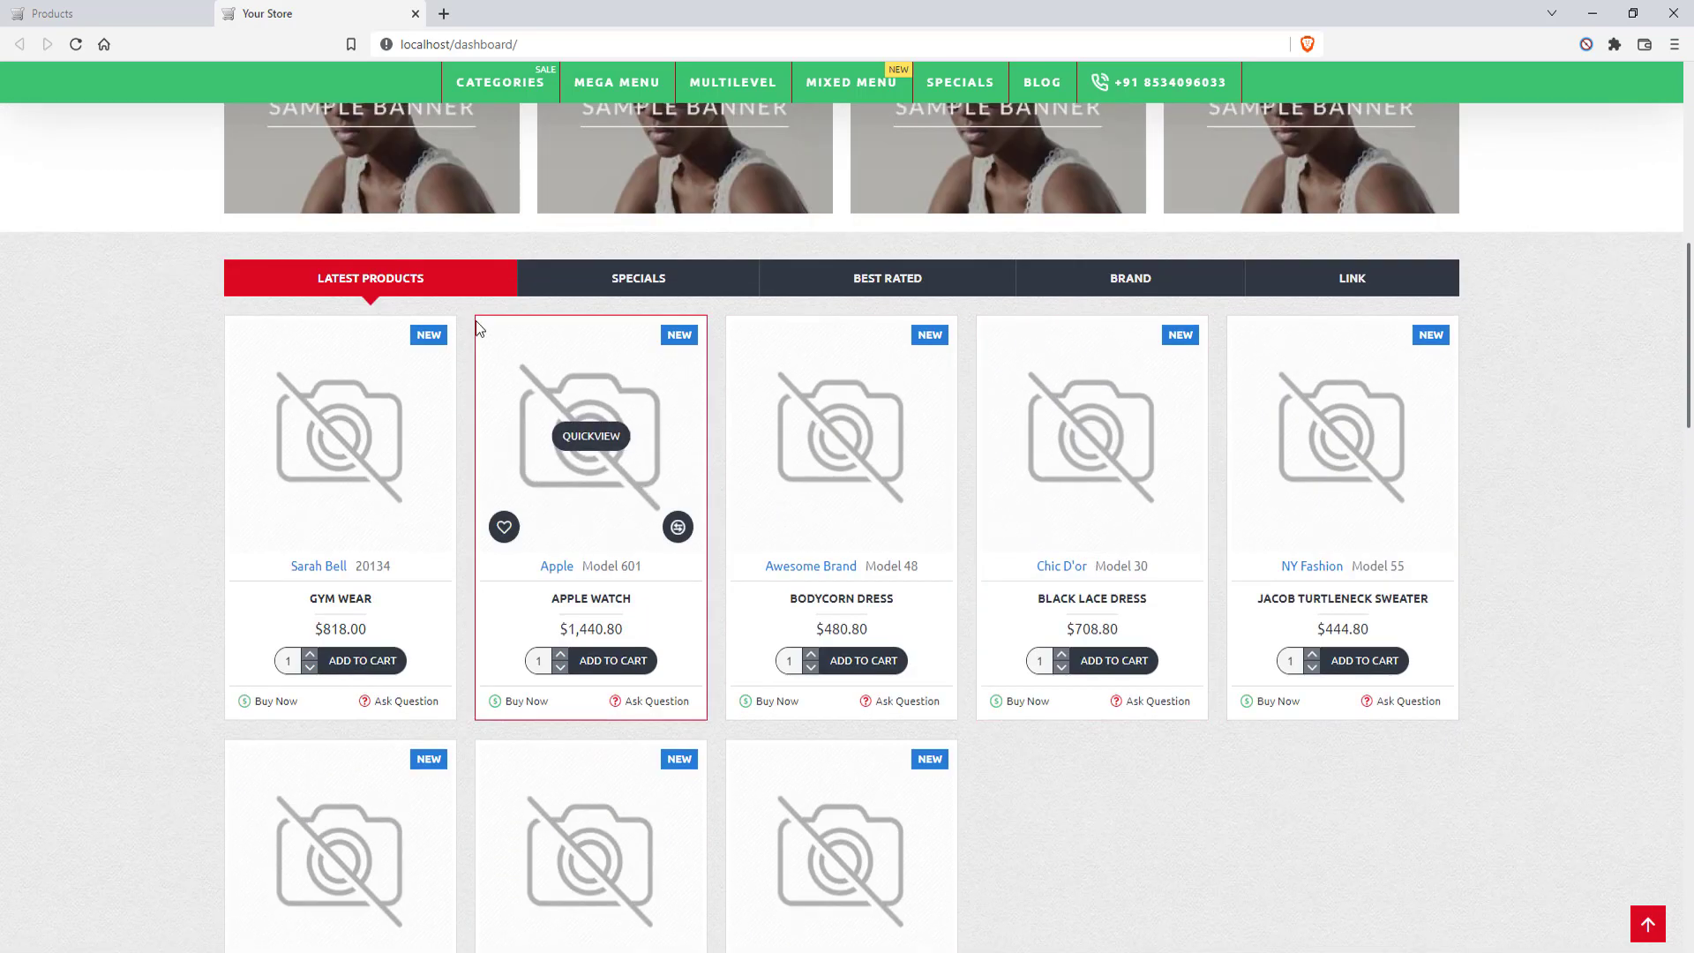
click(158, 7)
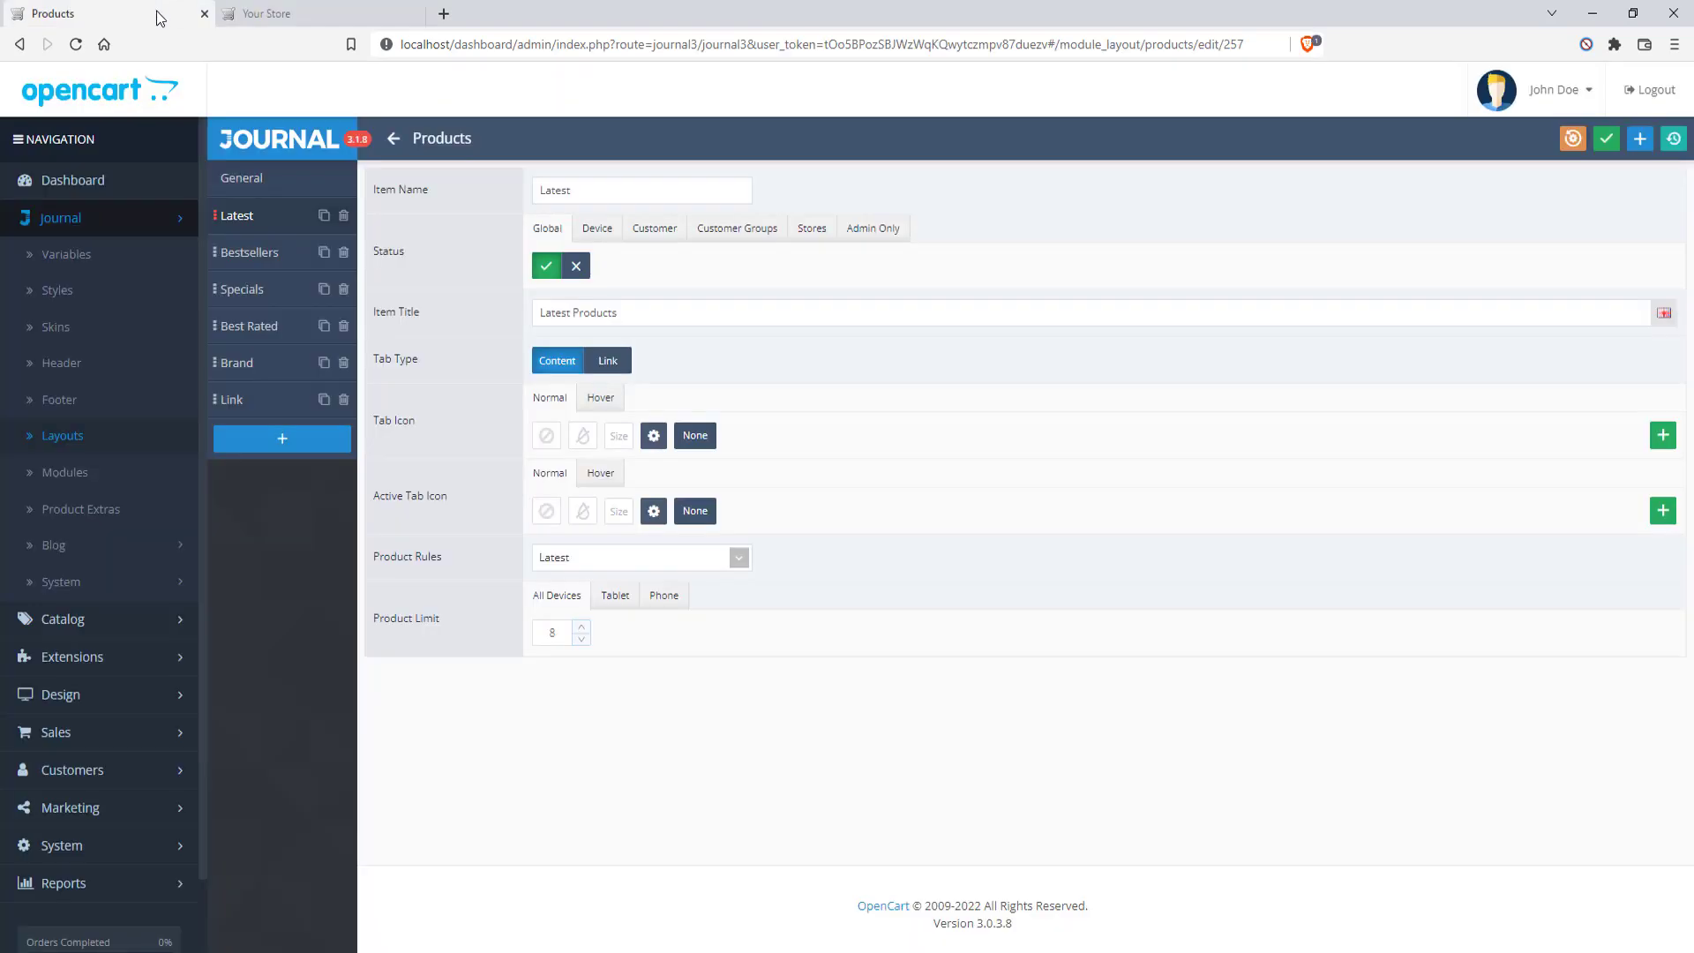
Turn on Carousel Mode for desktop in the module's general settings, save the module and reload the storefront
click(287, 182)
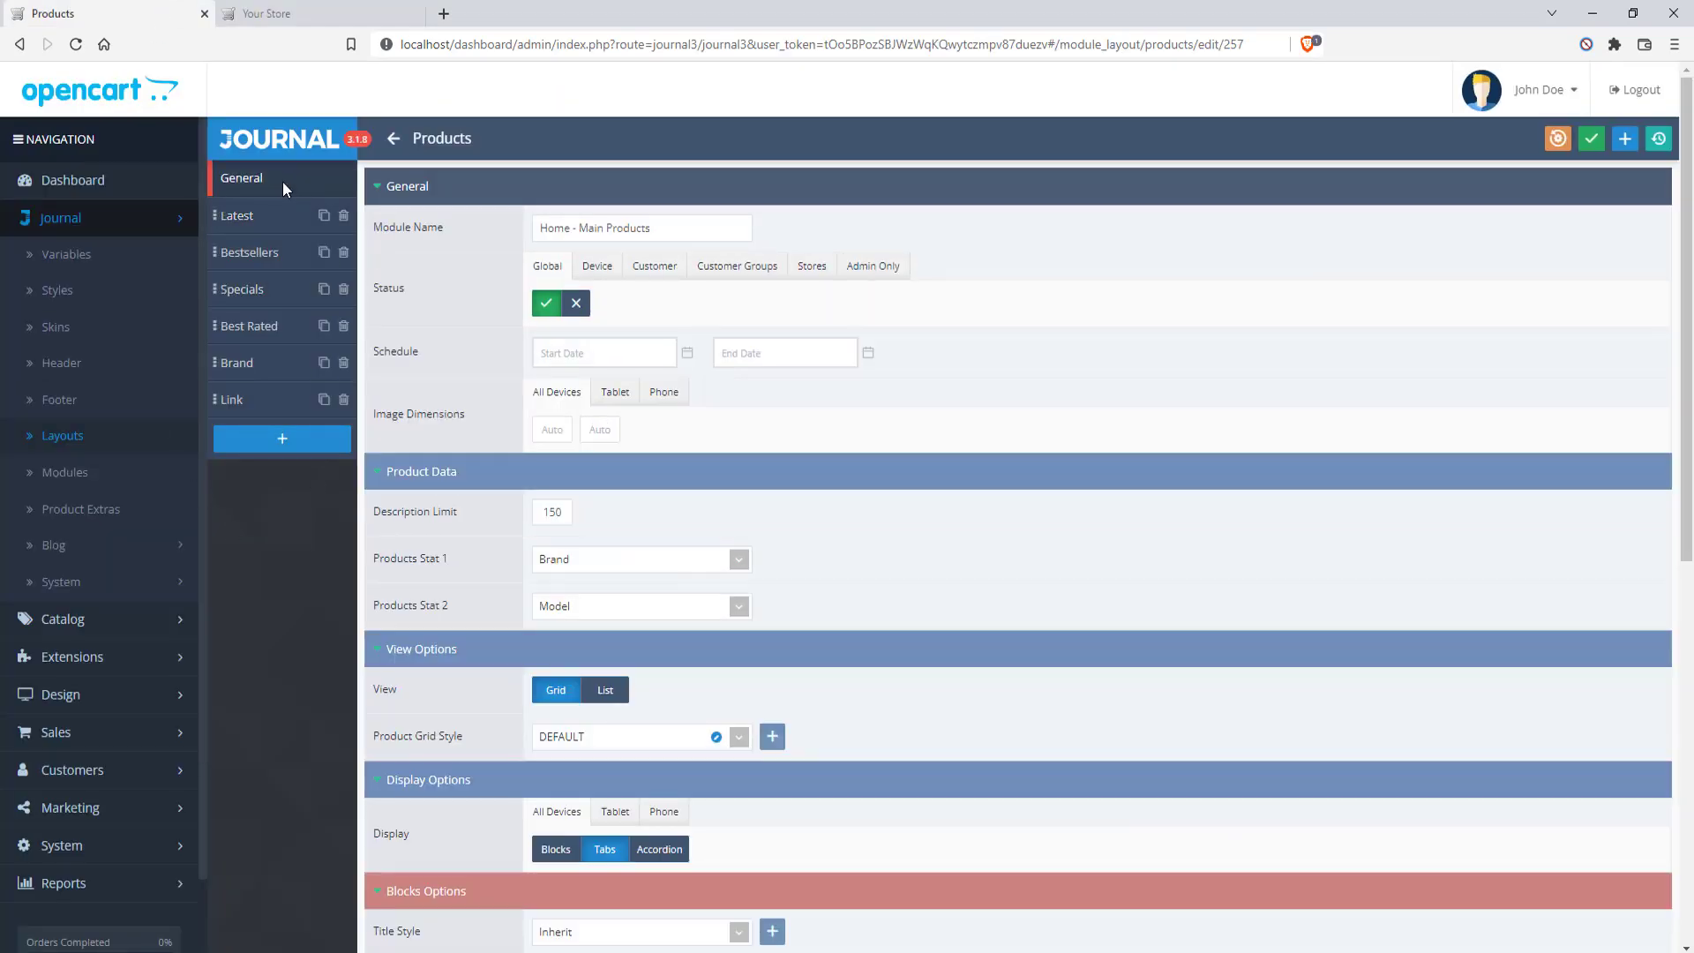
scroll(990, 427, down, 4)
scroll(711, 439, down, 2)
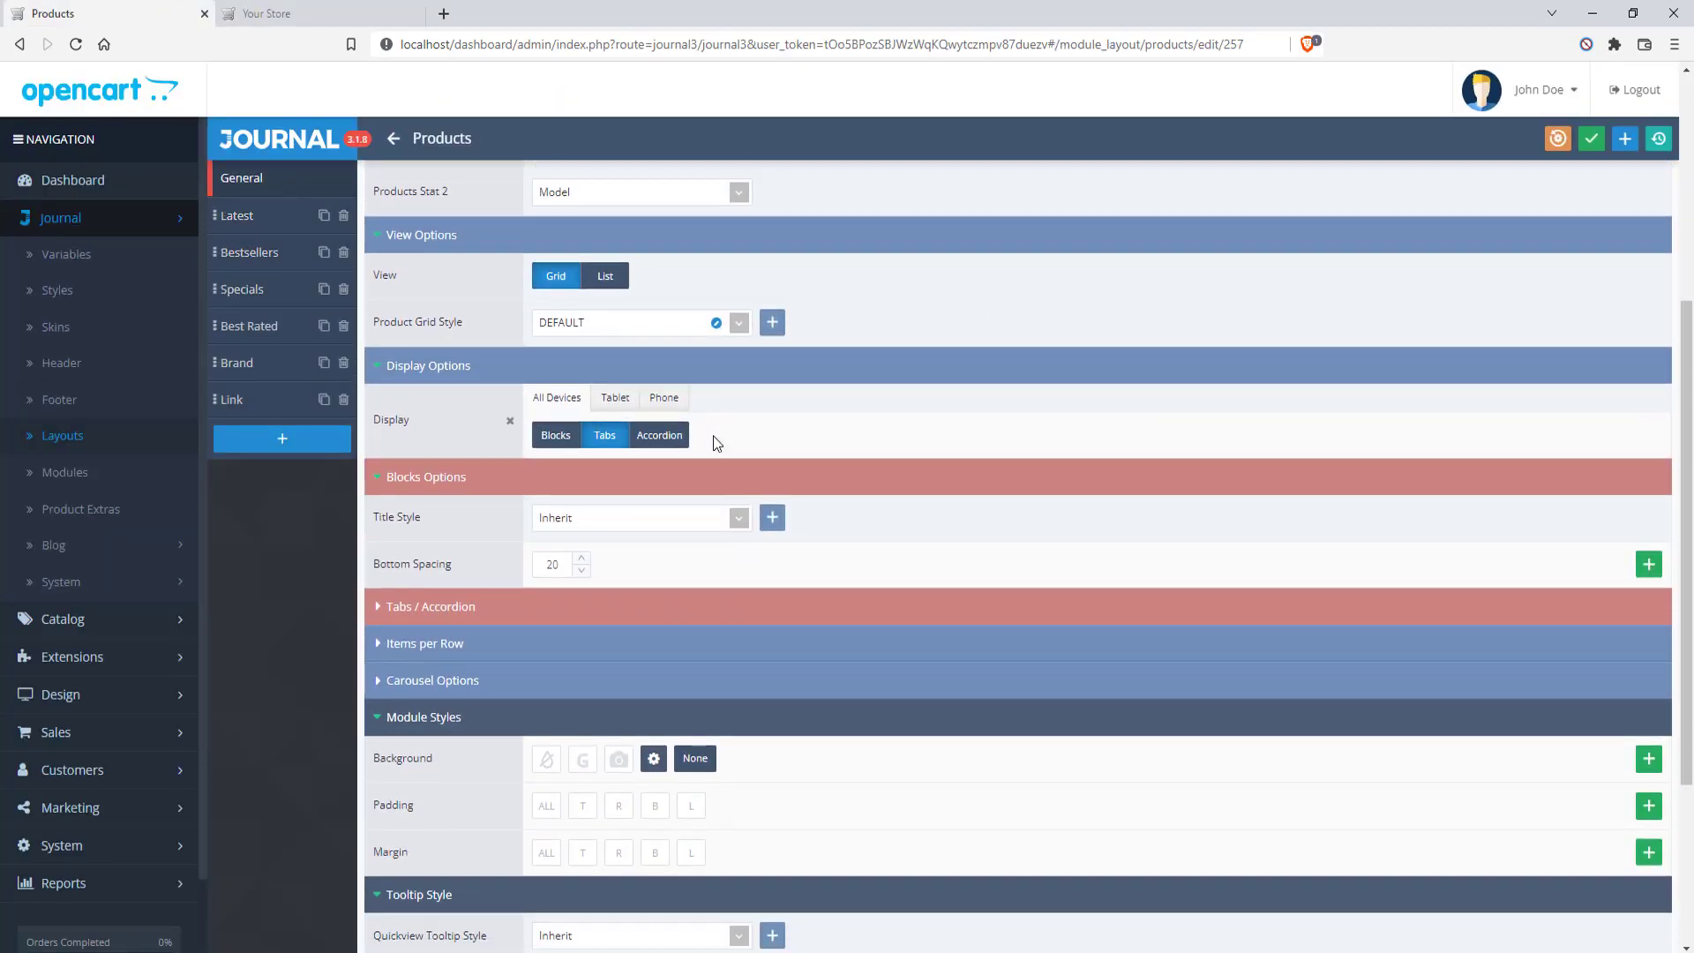
scroll(668, 414, up, 2)
scroll(668, 421, down, 3)
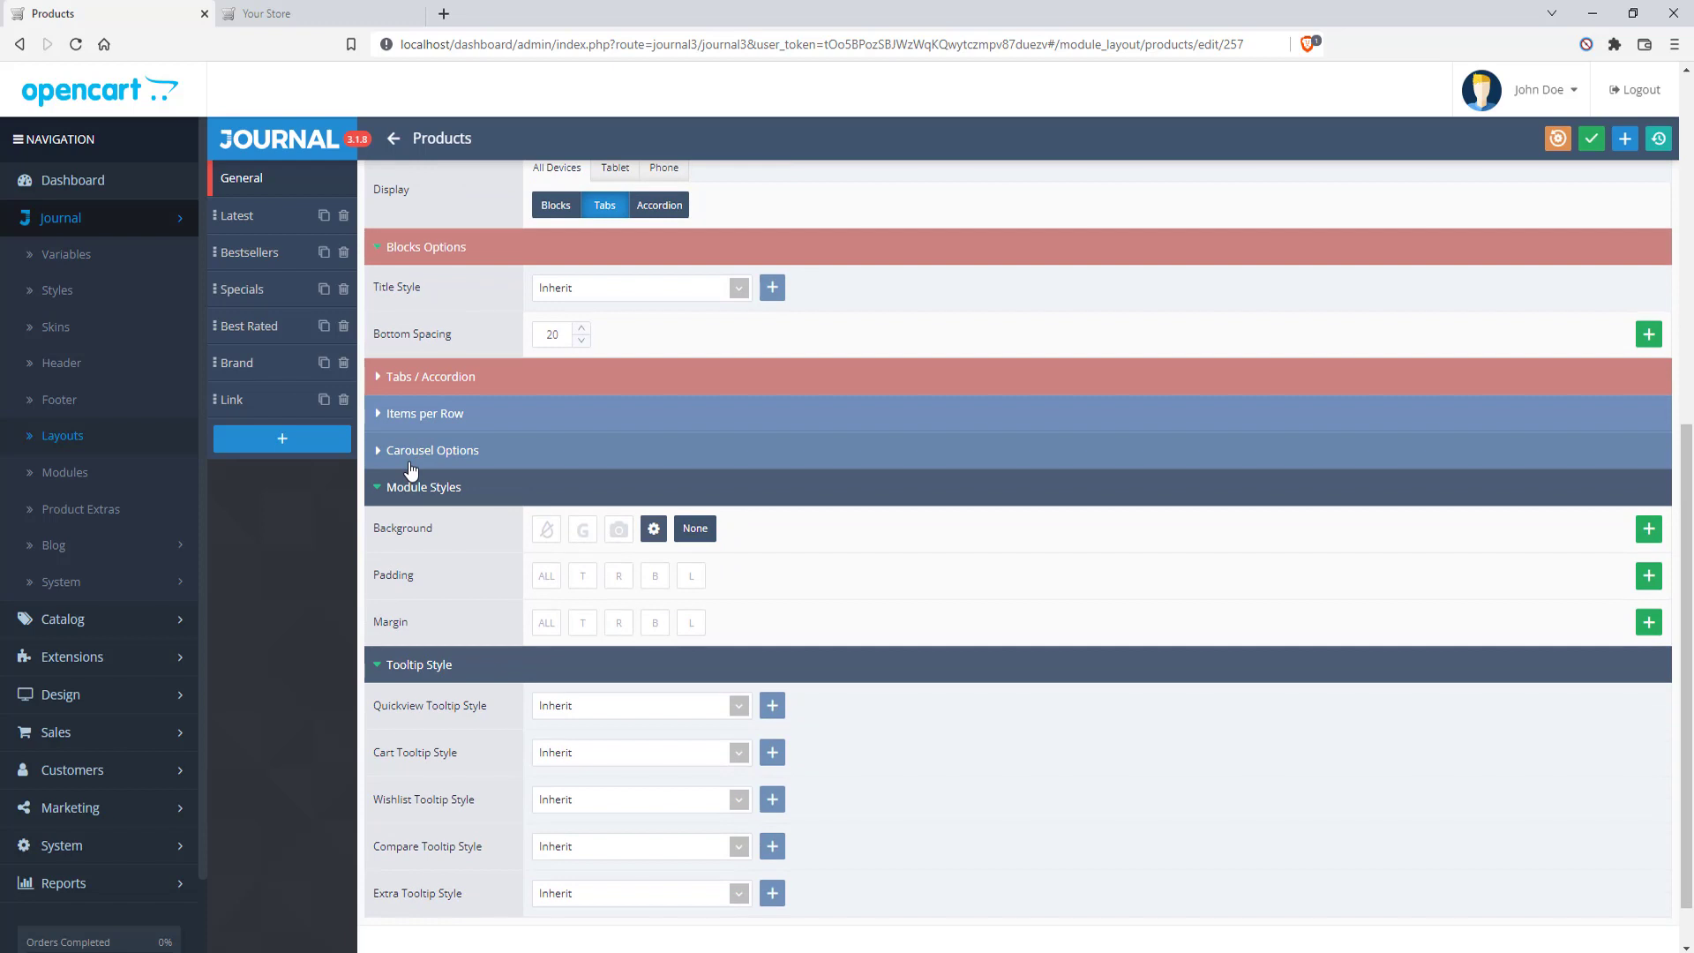
click(409, 462)
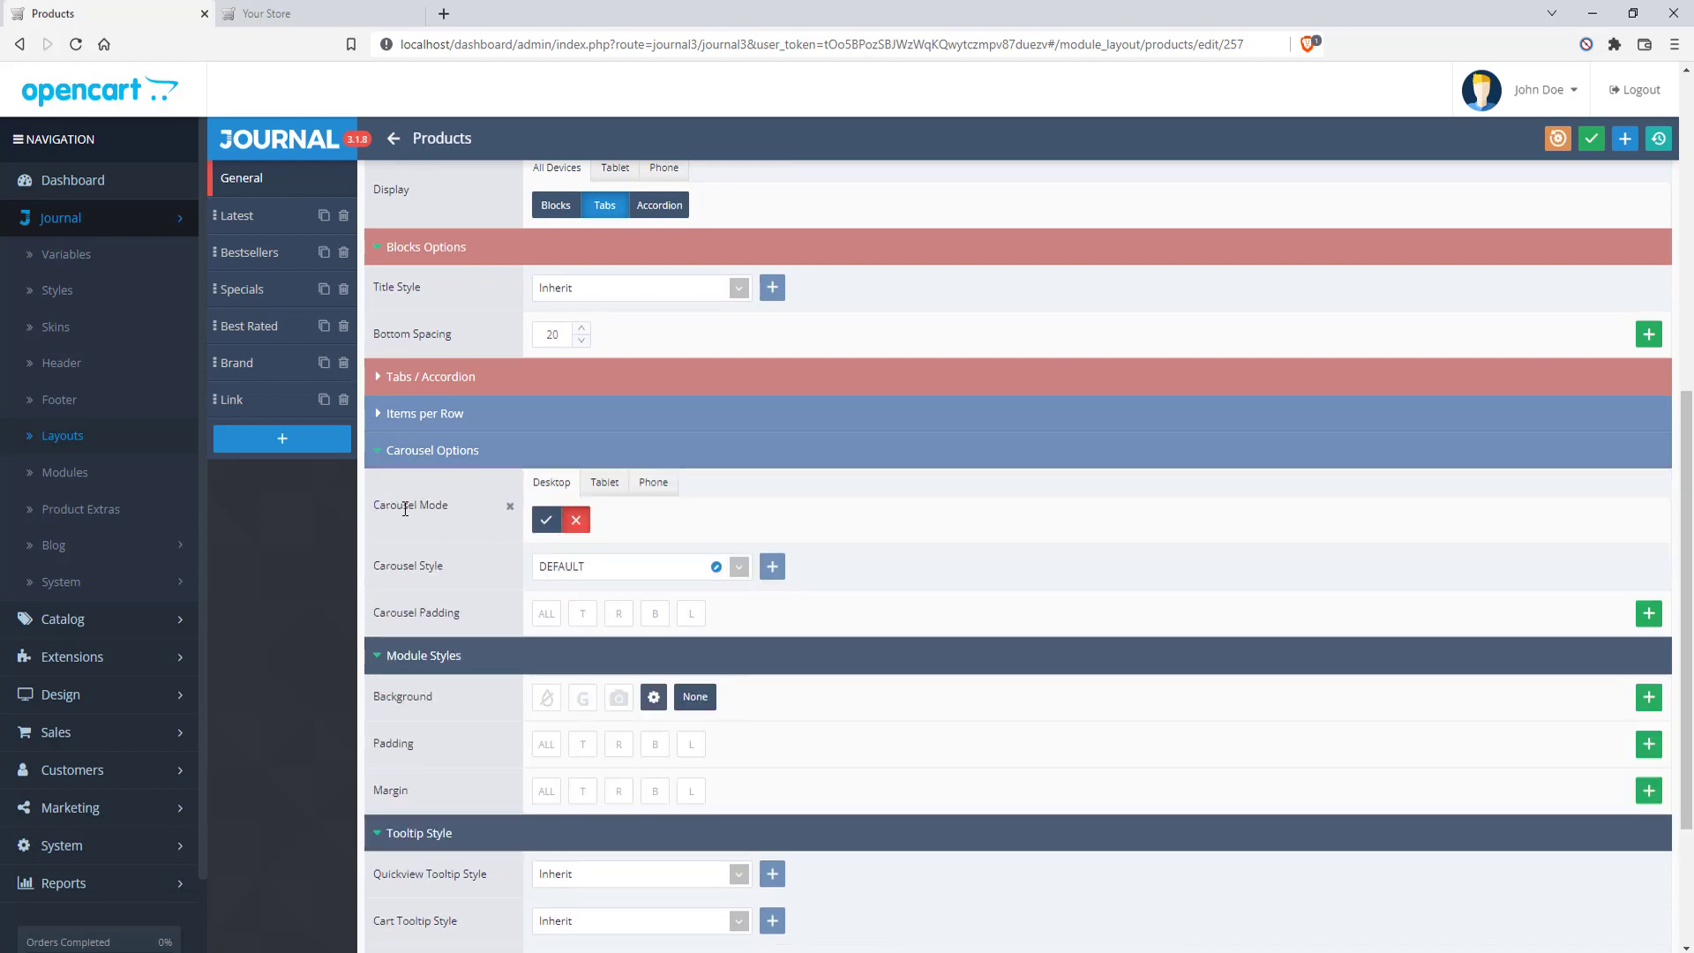
click(546, 519)
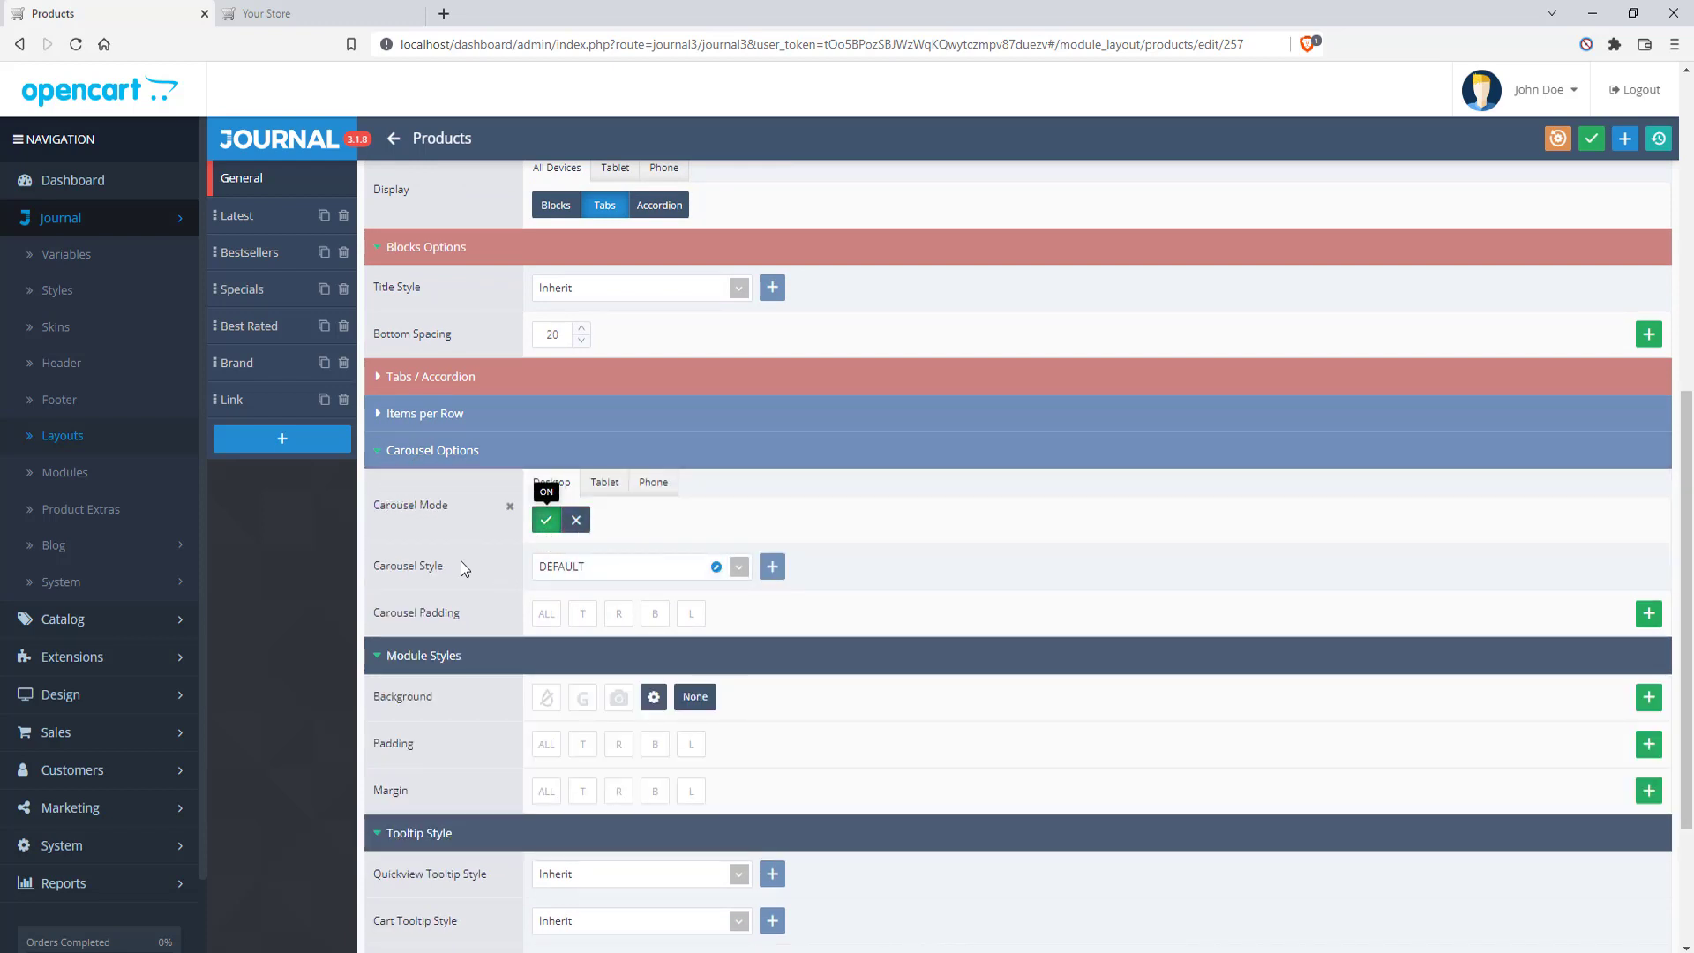
click(1591, 139)
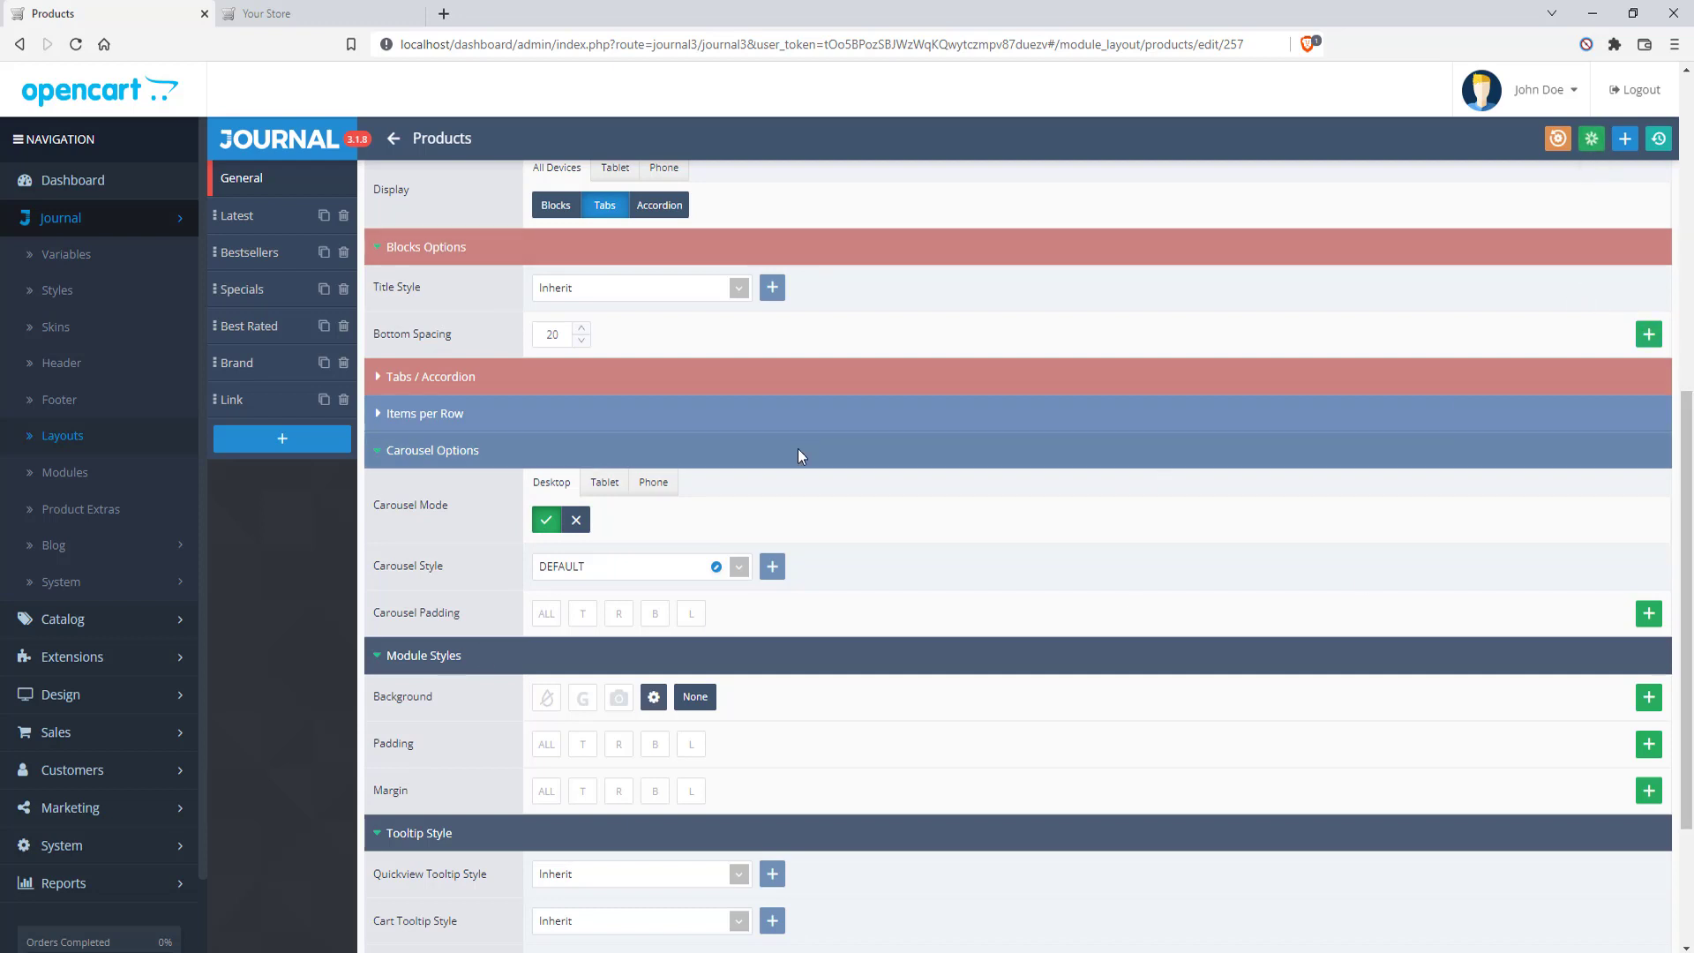
click(264, 14)
click(65, 51)
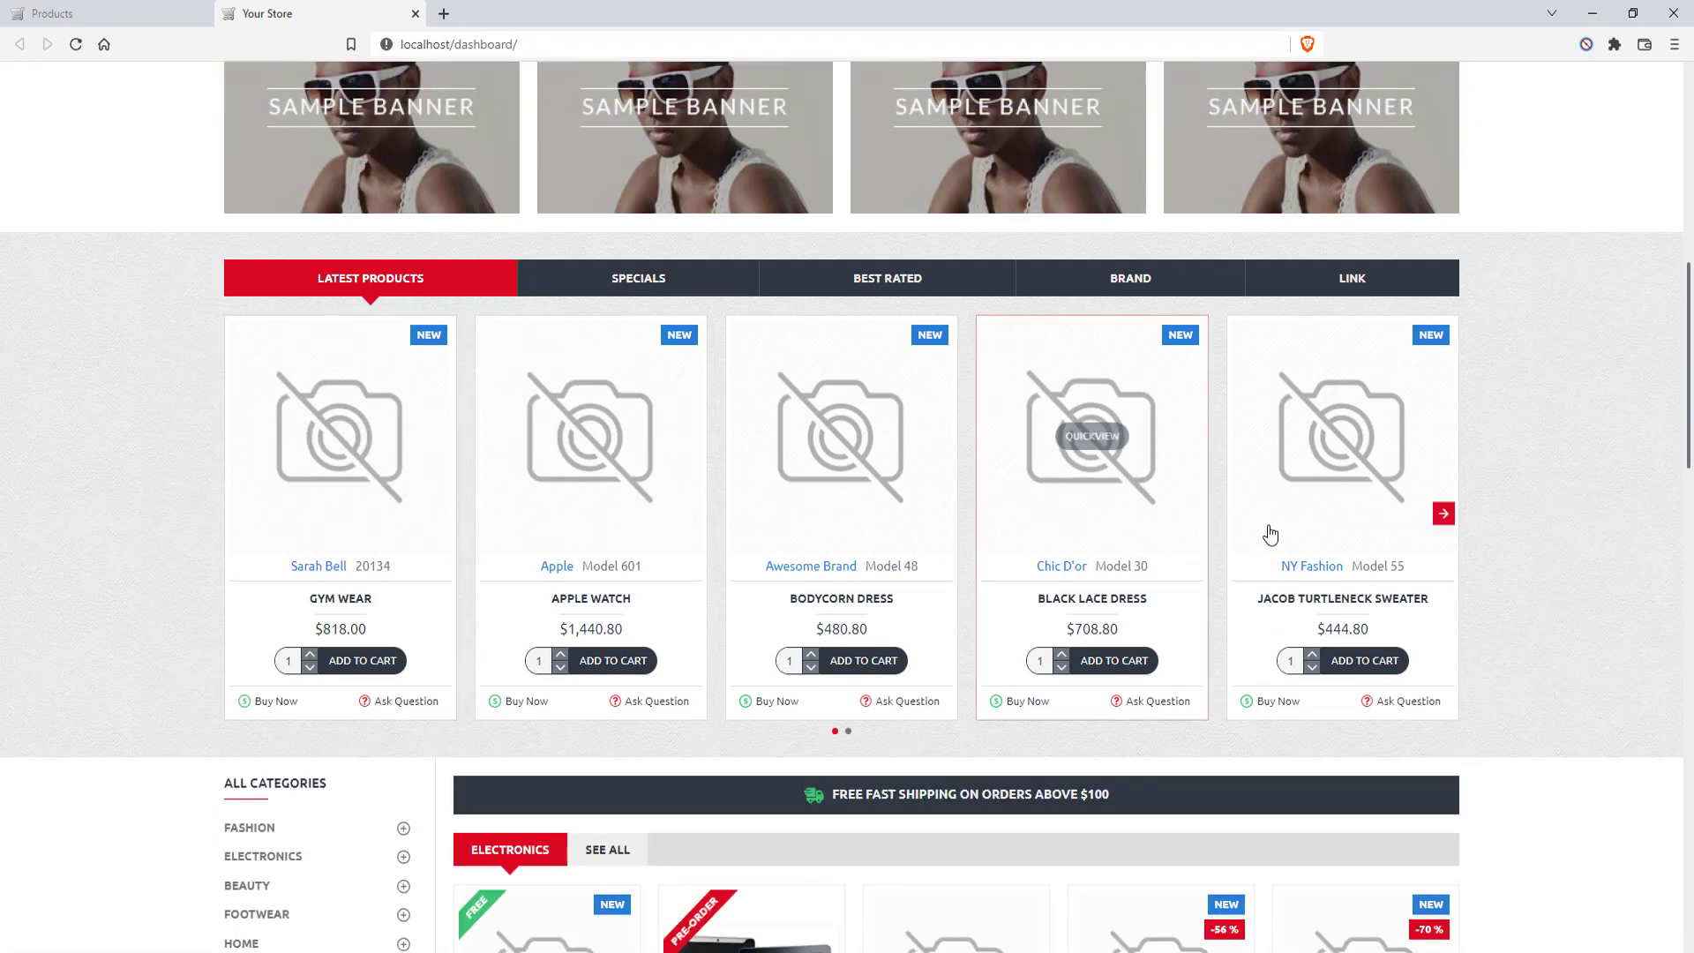
Page the storefront's Latest Products carousel forward and back with its arrows to check how it moves
click(1443, 515)
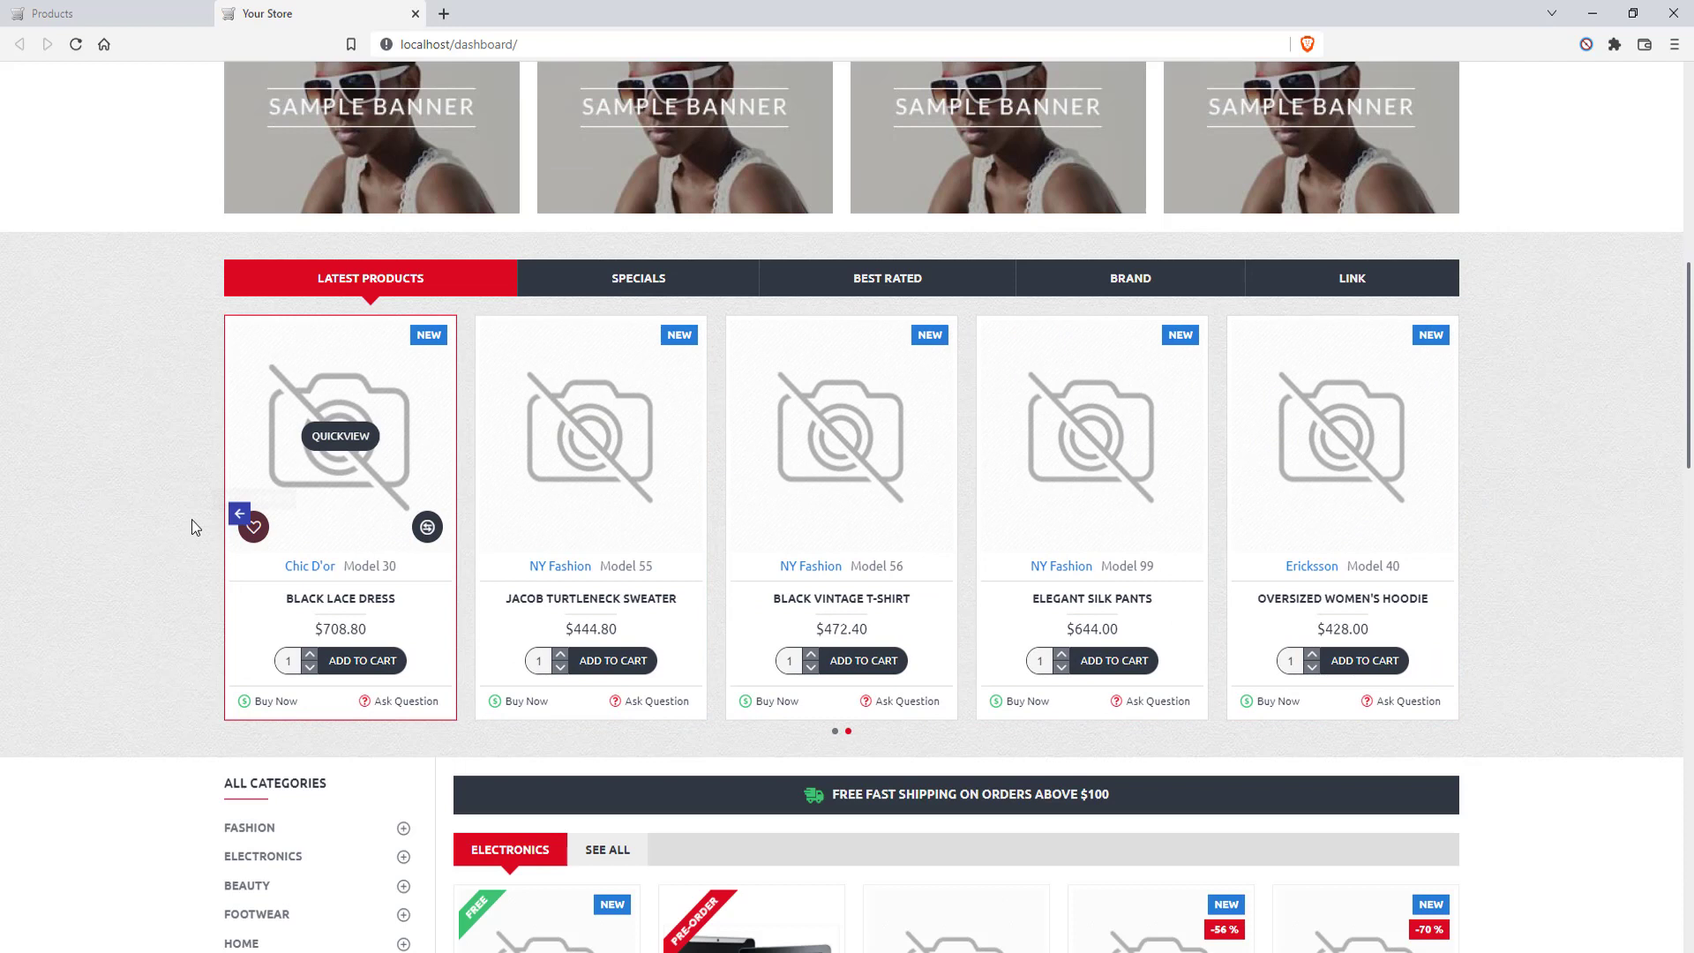
click(242, 531)
click(239, 514)
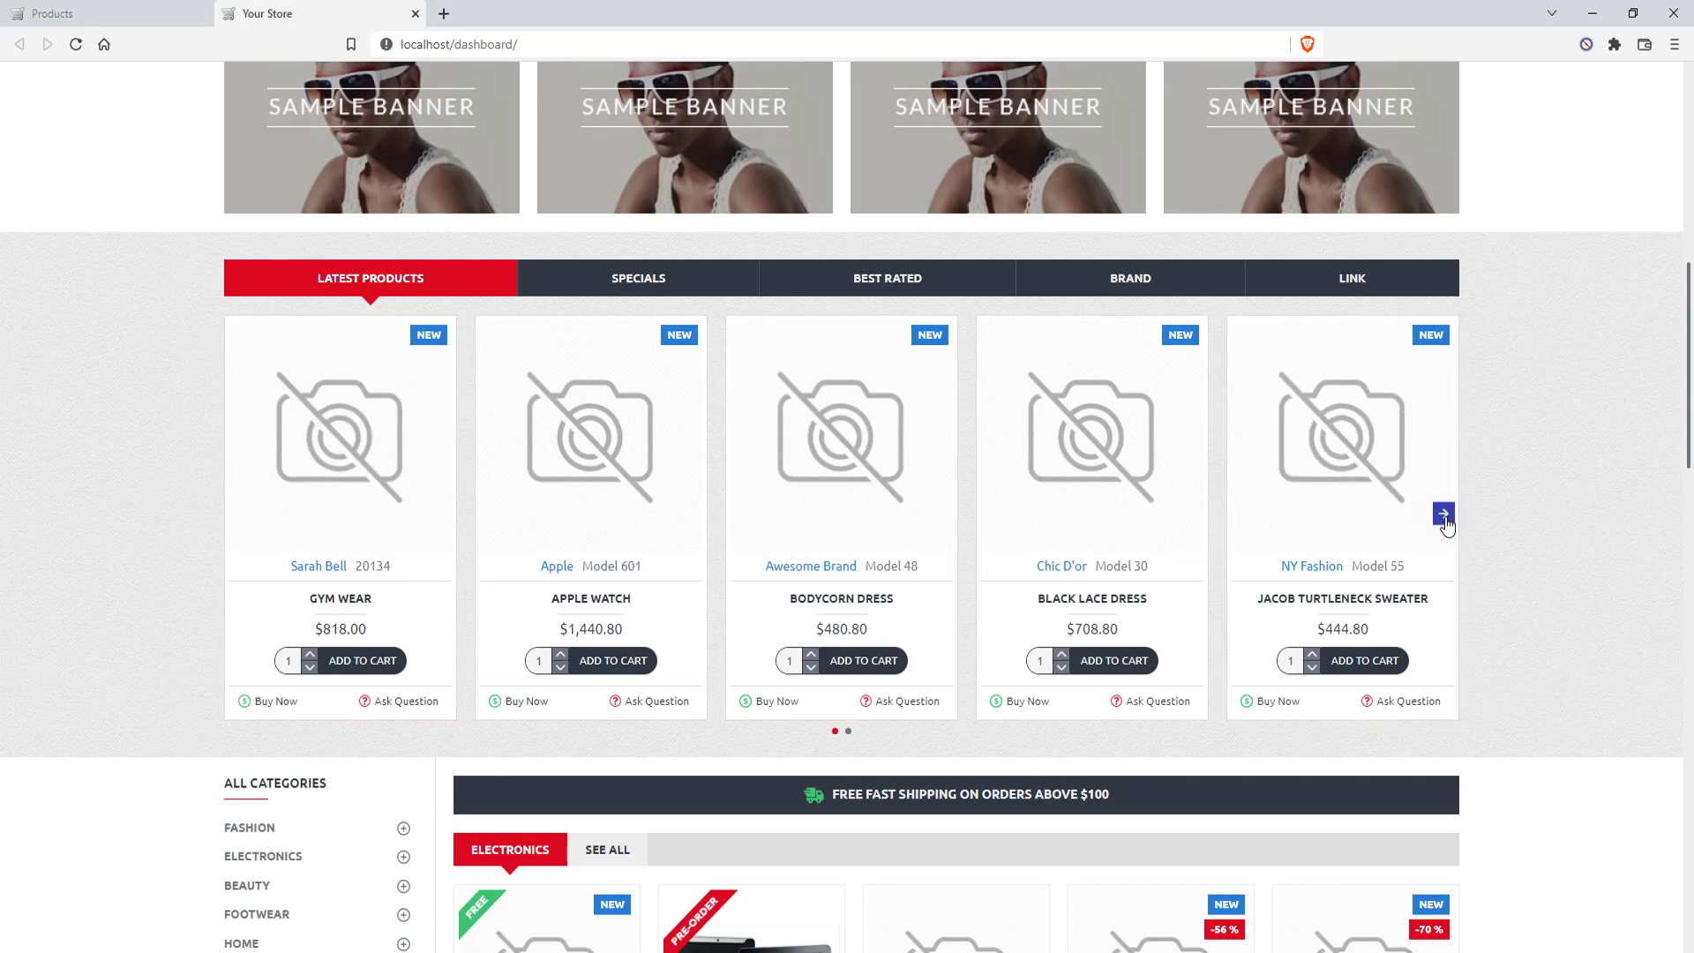
click(1444, 515)
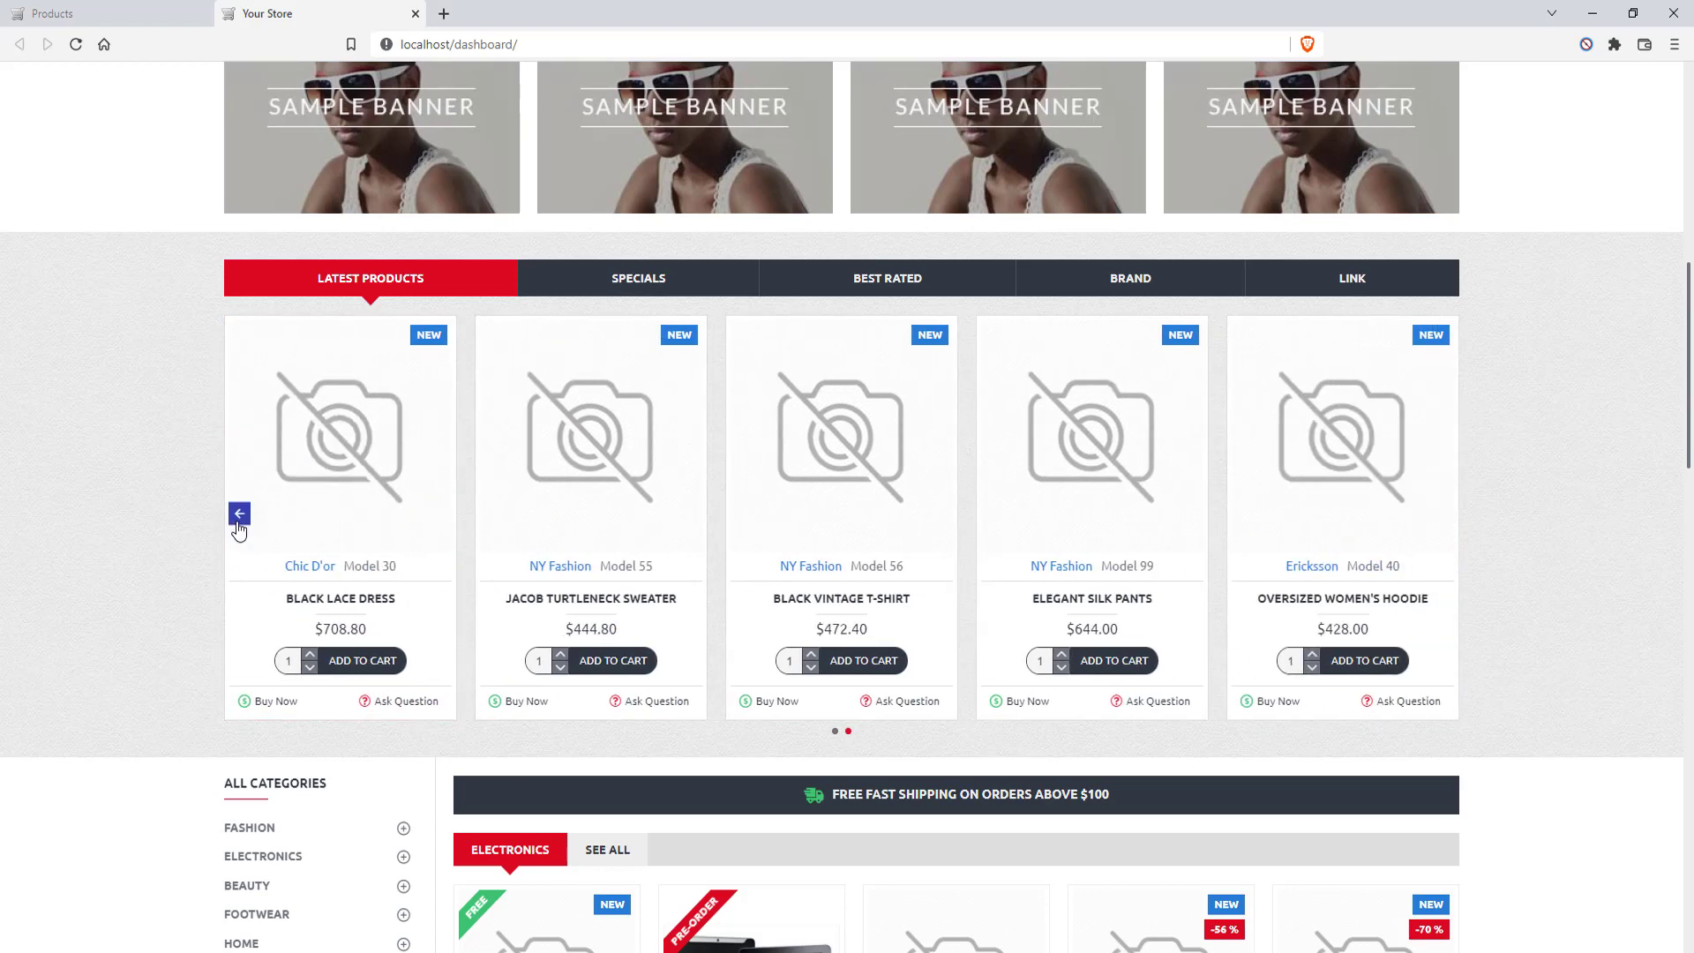
click(239, 516)
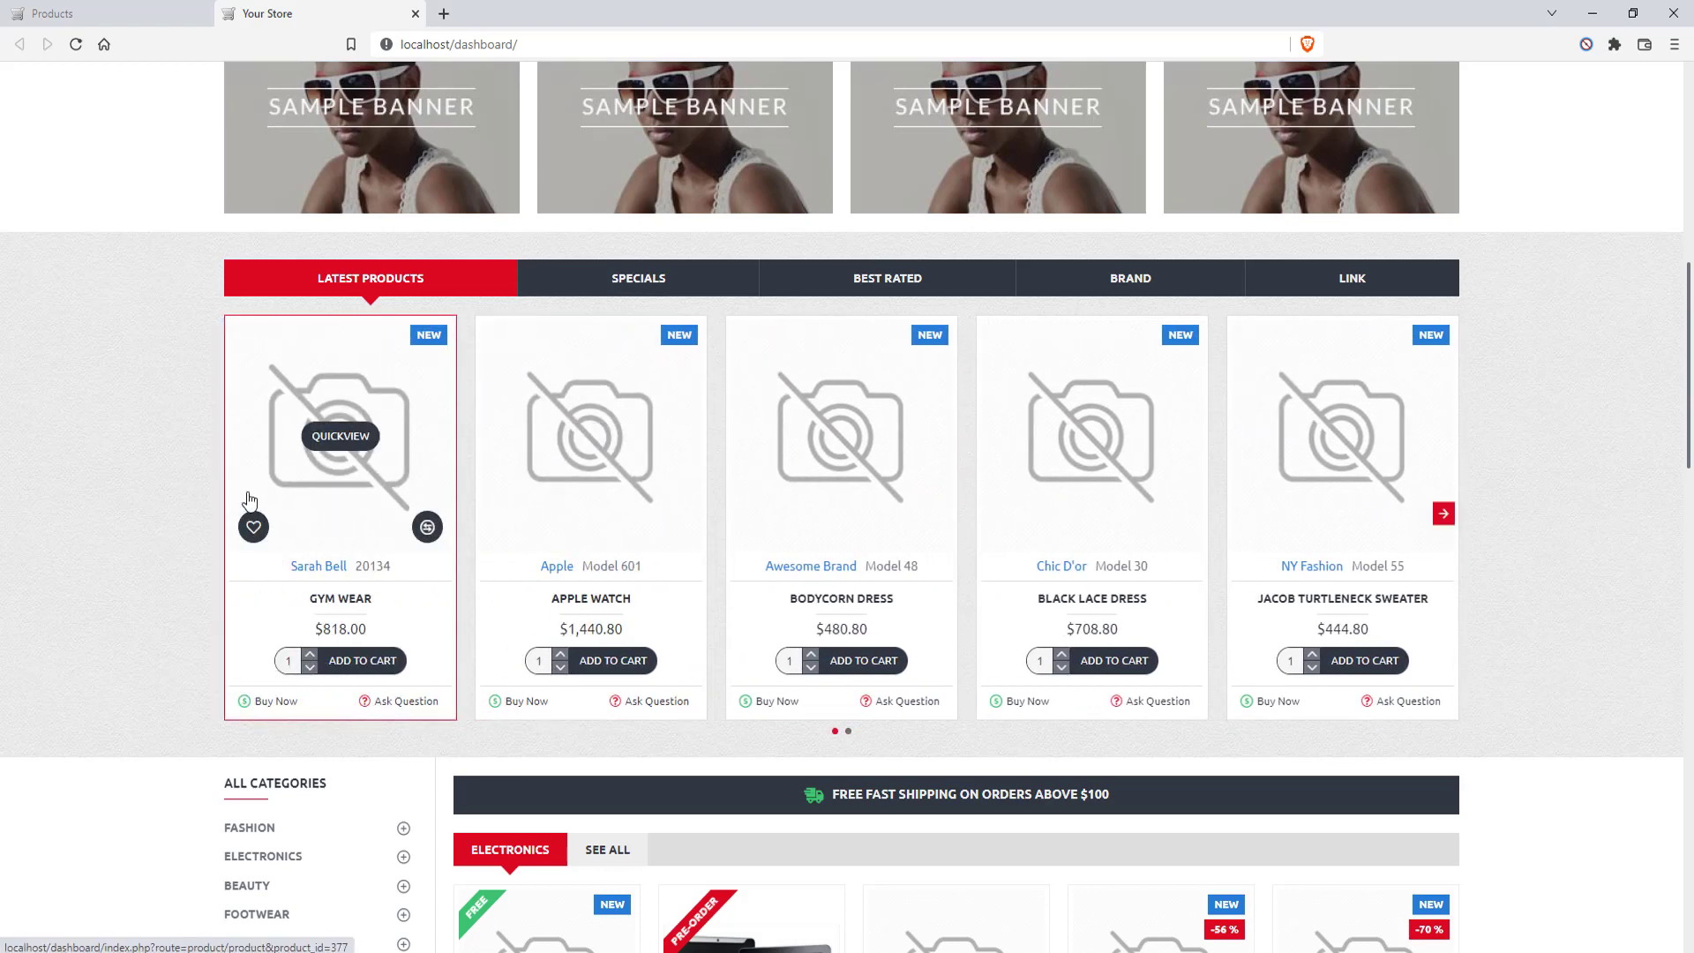
Inspect the storefront in the developer tools' responsive view and reload it to view the Latest Products section at mobile size
right_click(95, 314)
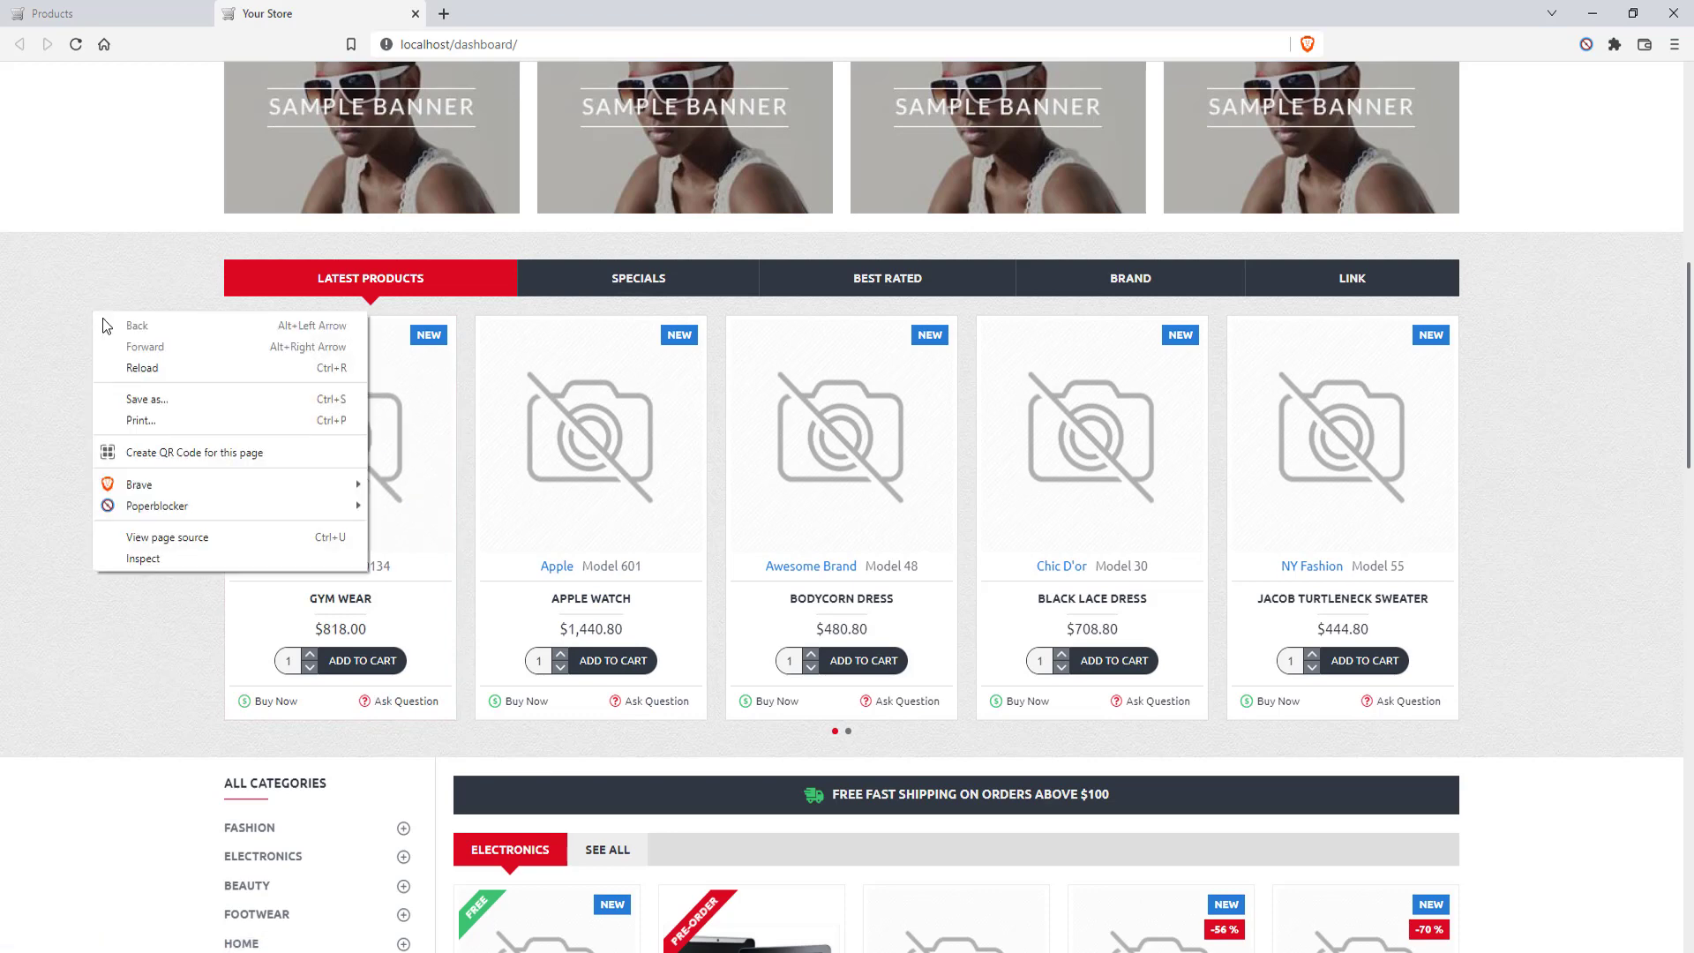
click(187, 558)
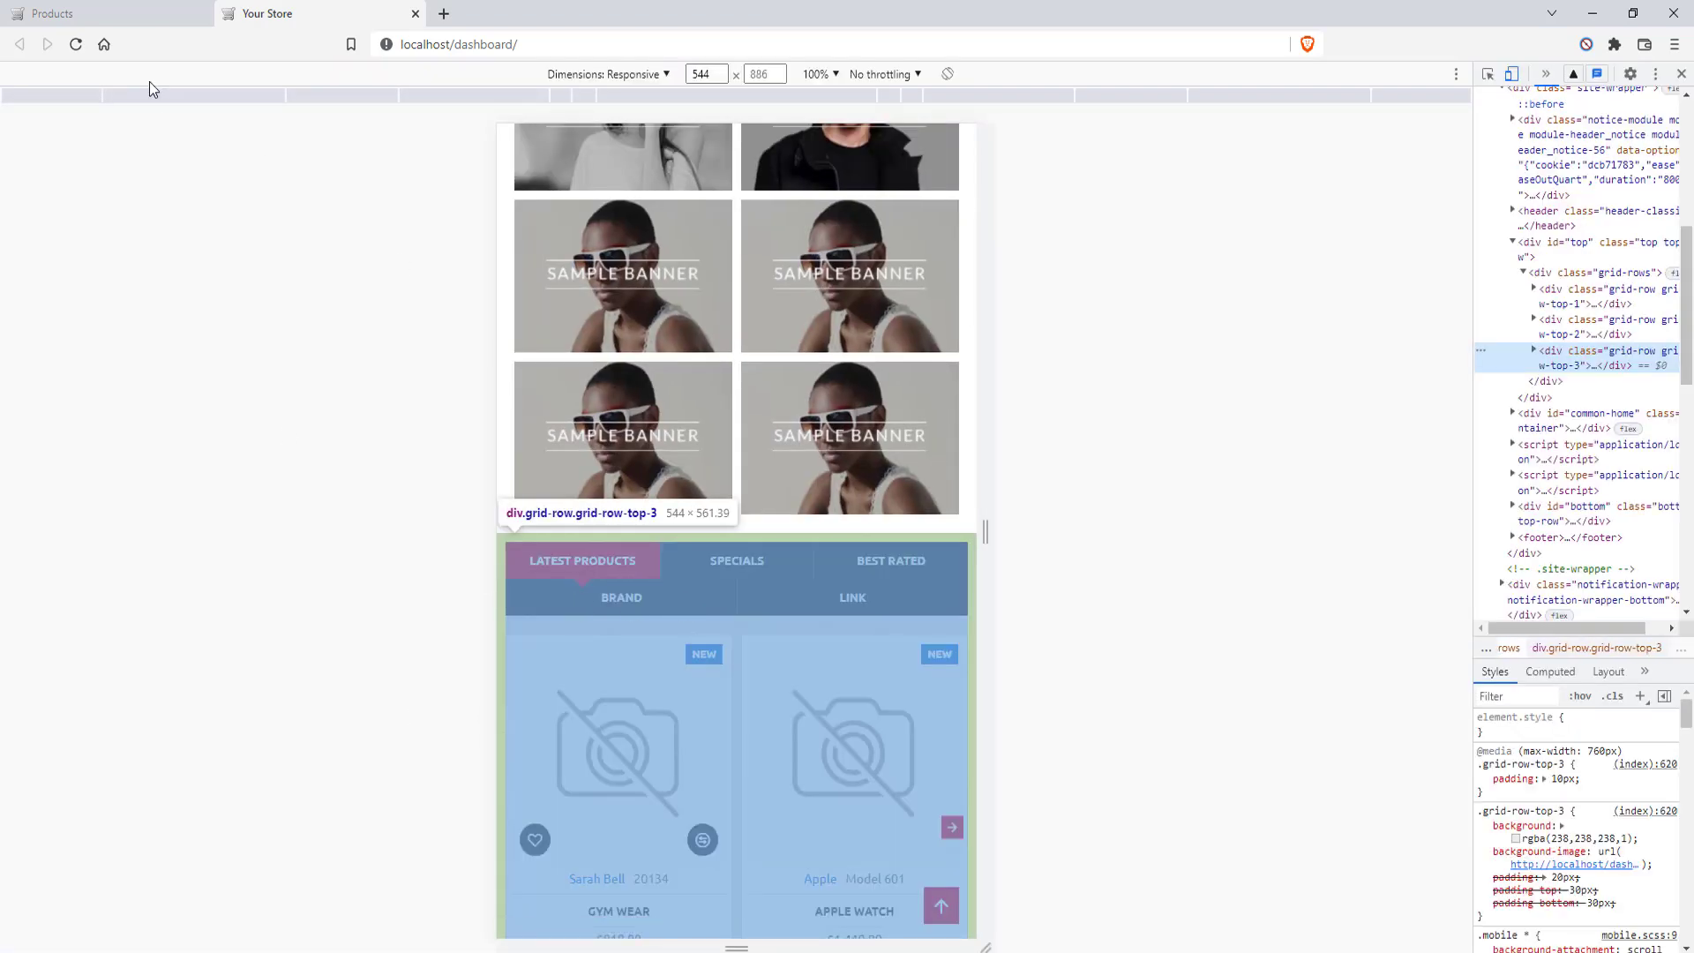
click(76, 44)
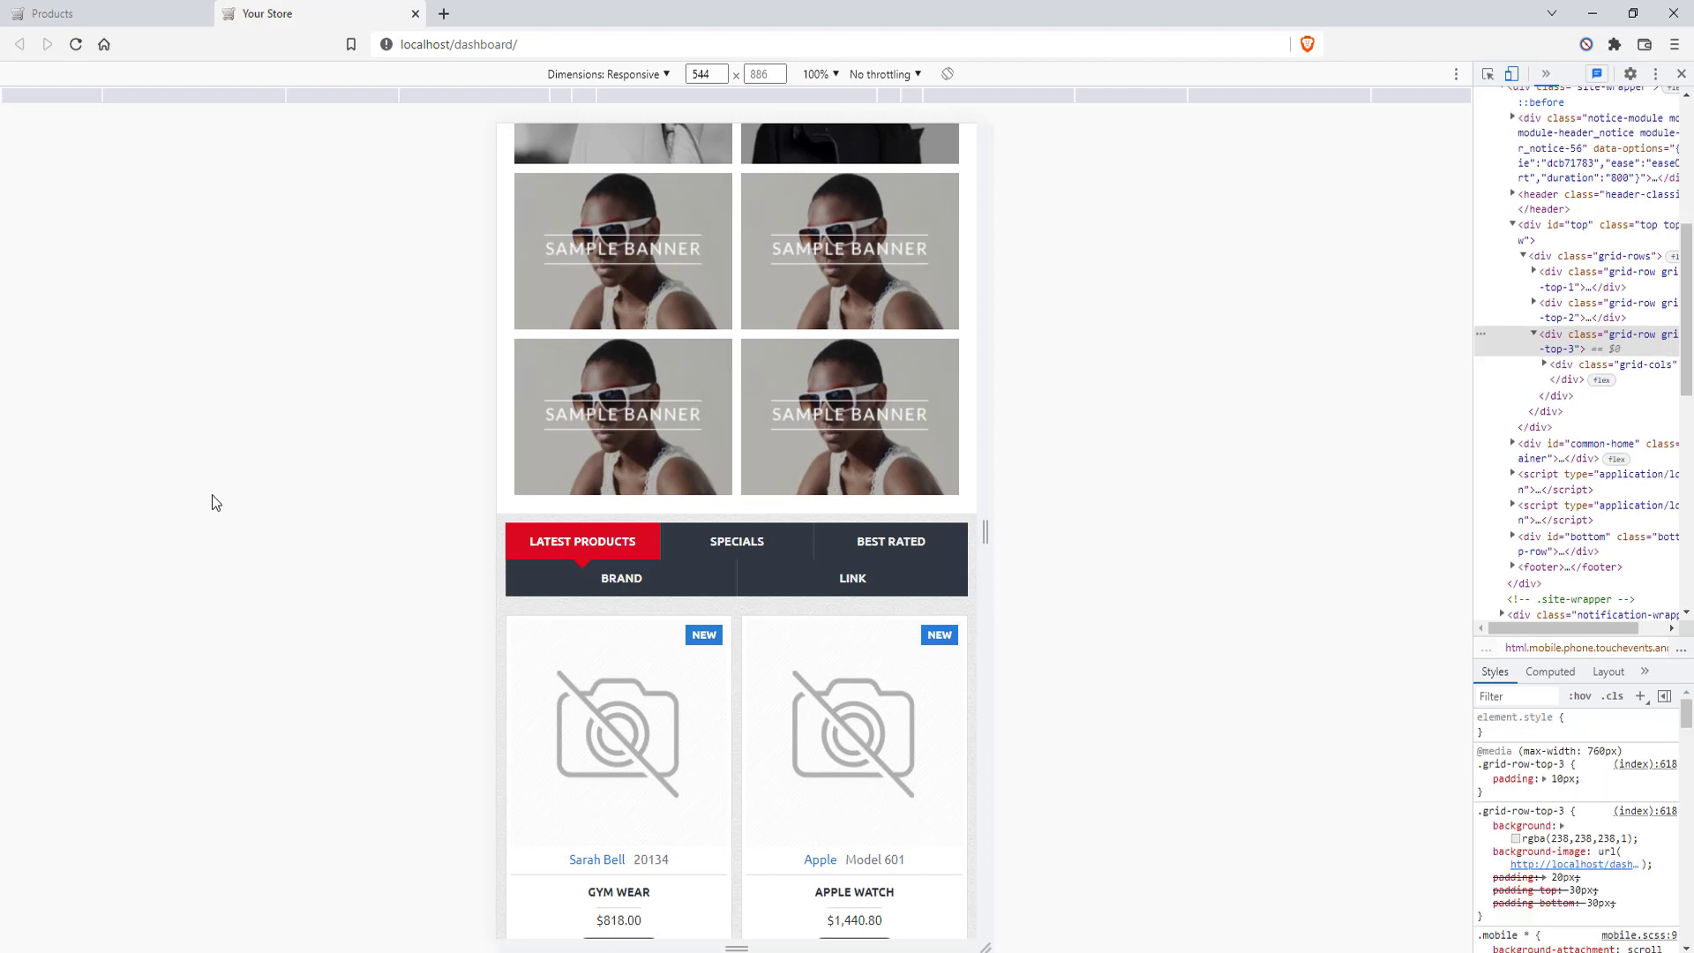
scroll(768, 662, down, 4)
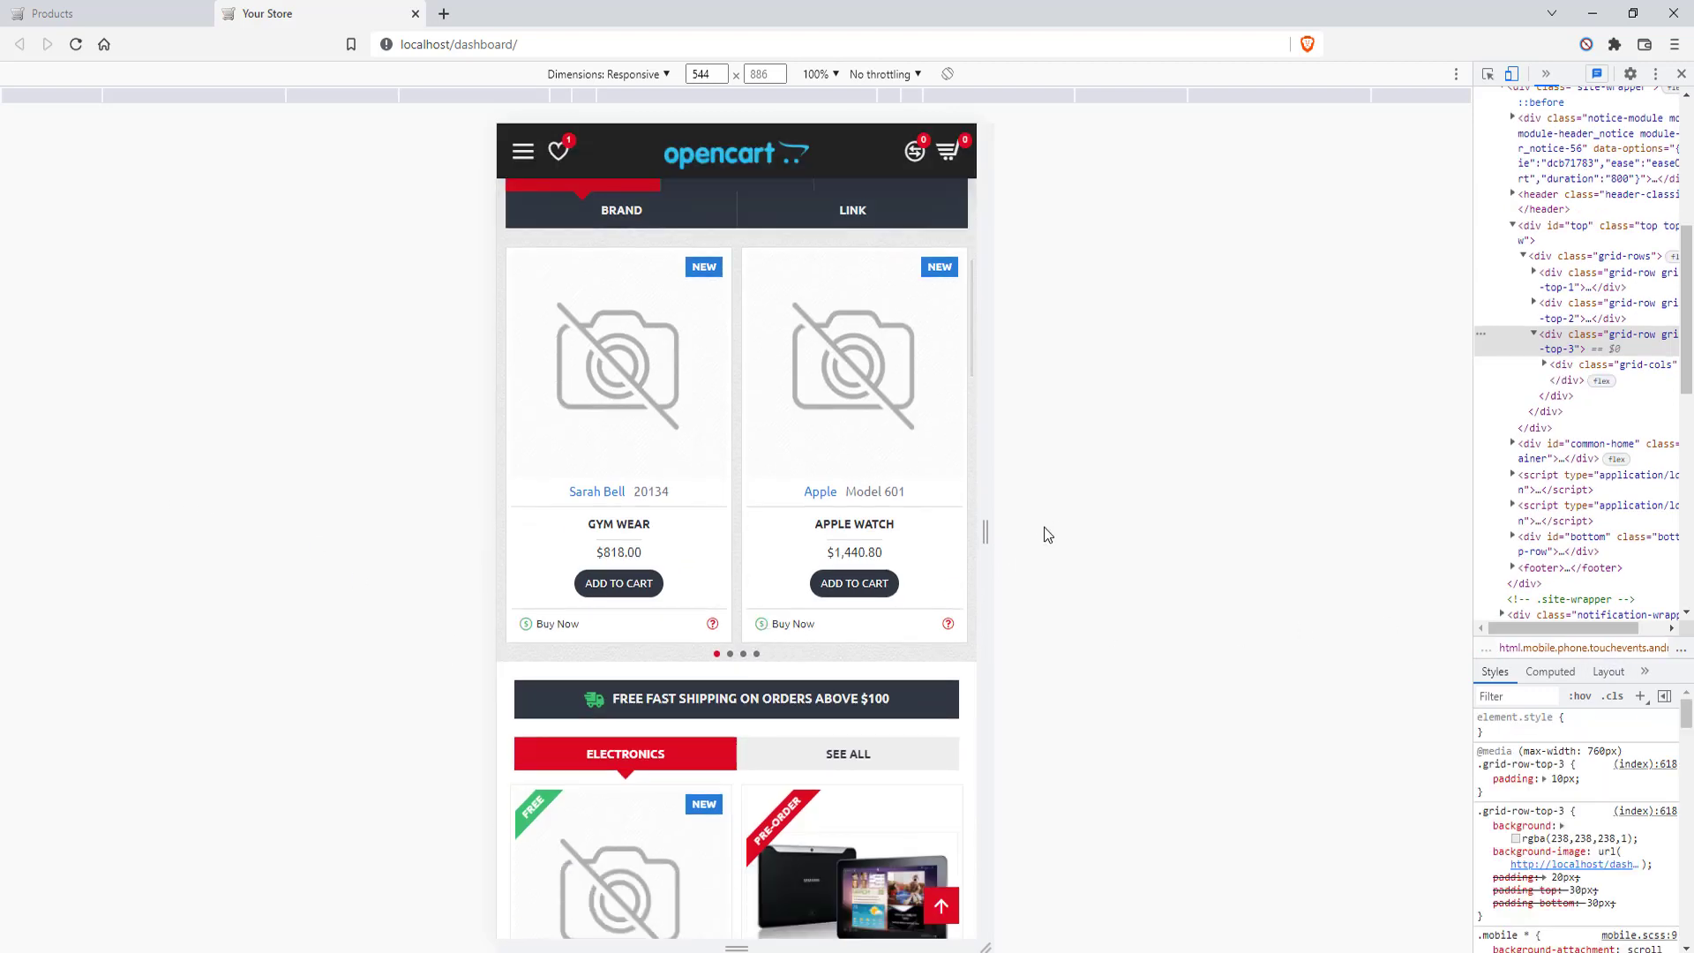
Swipe through the Latest Products carousel in both directions in the mobile-size view
drag(845, 446, 593, 465)
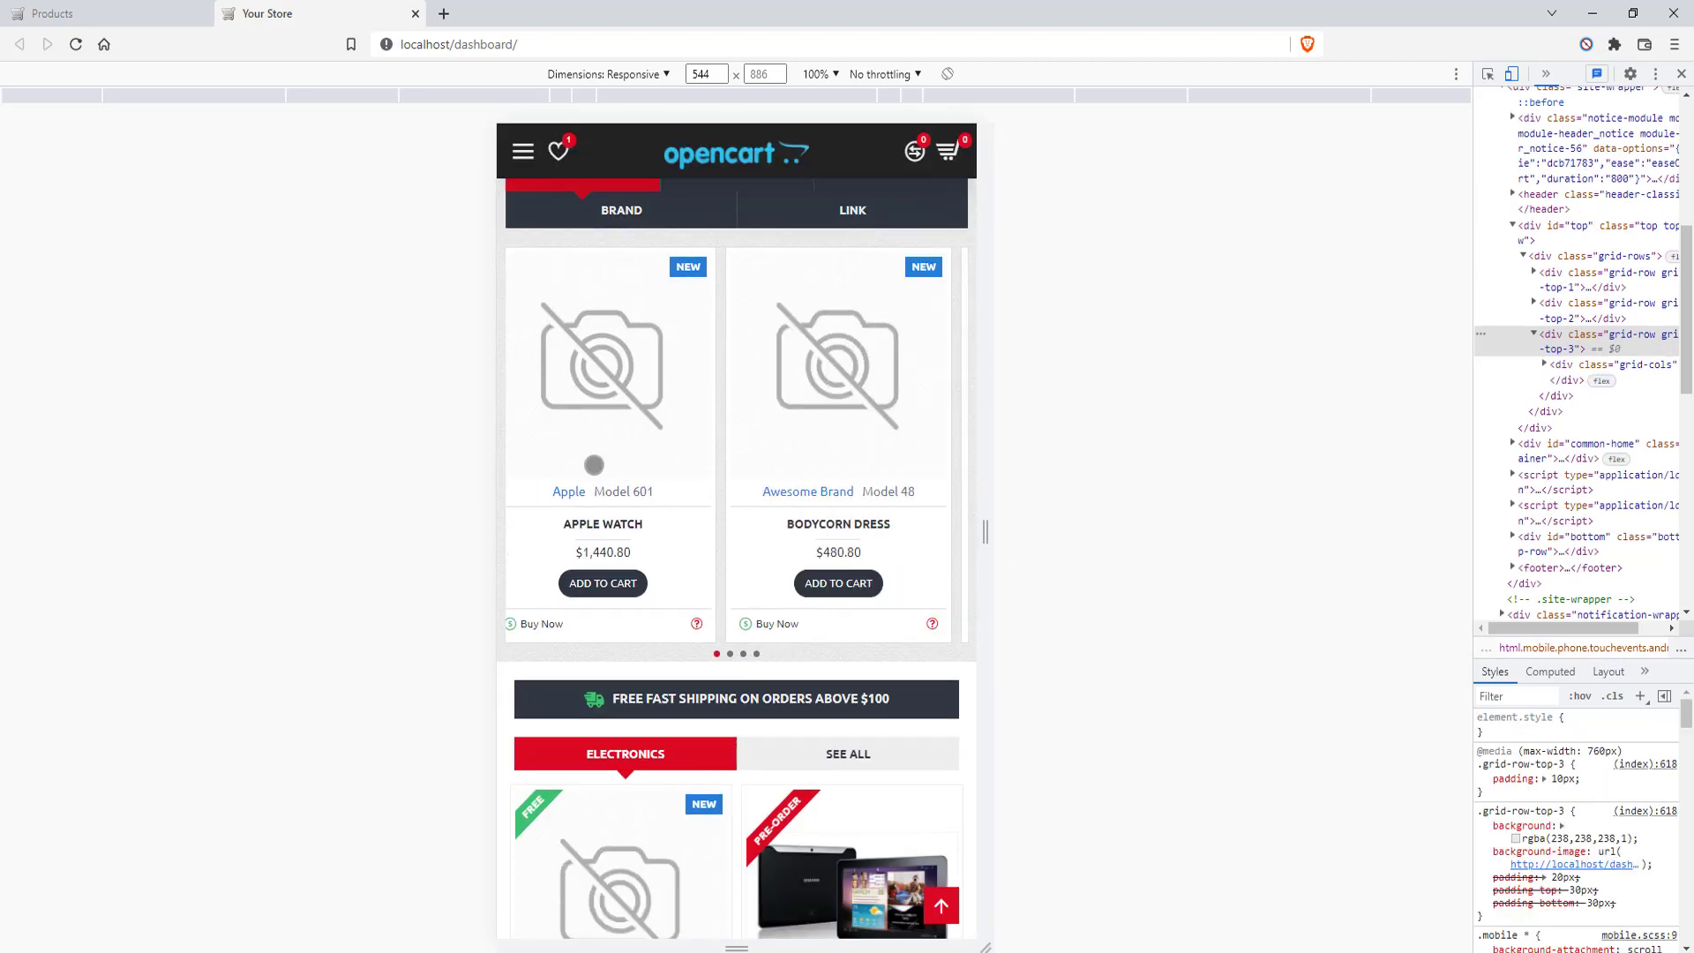
drag(836, 467, 618, 476)
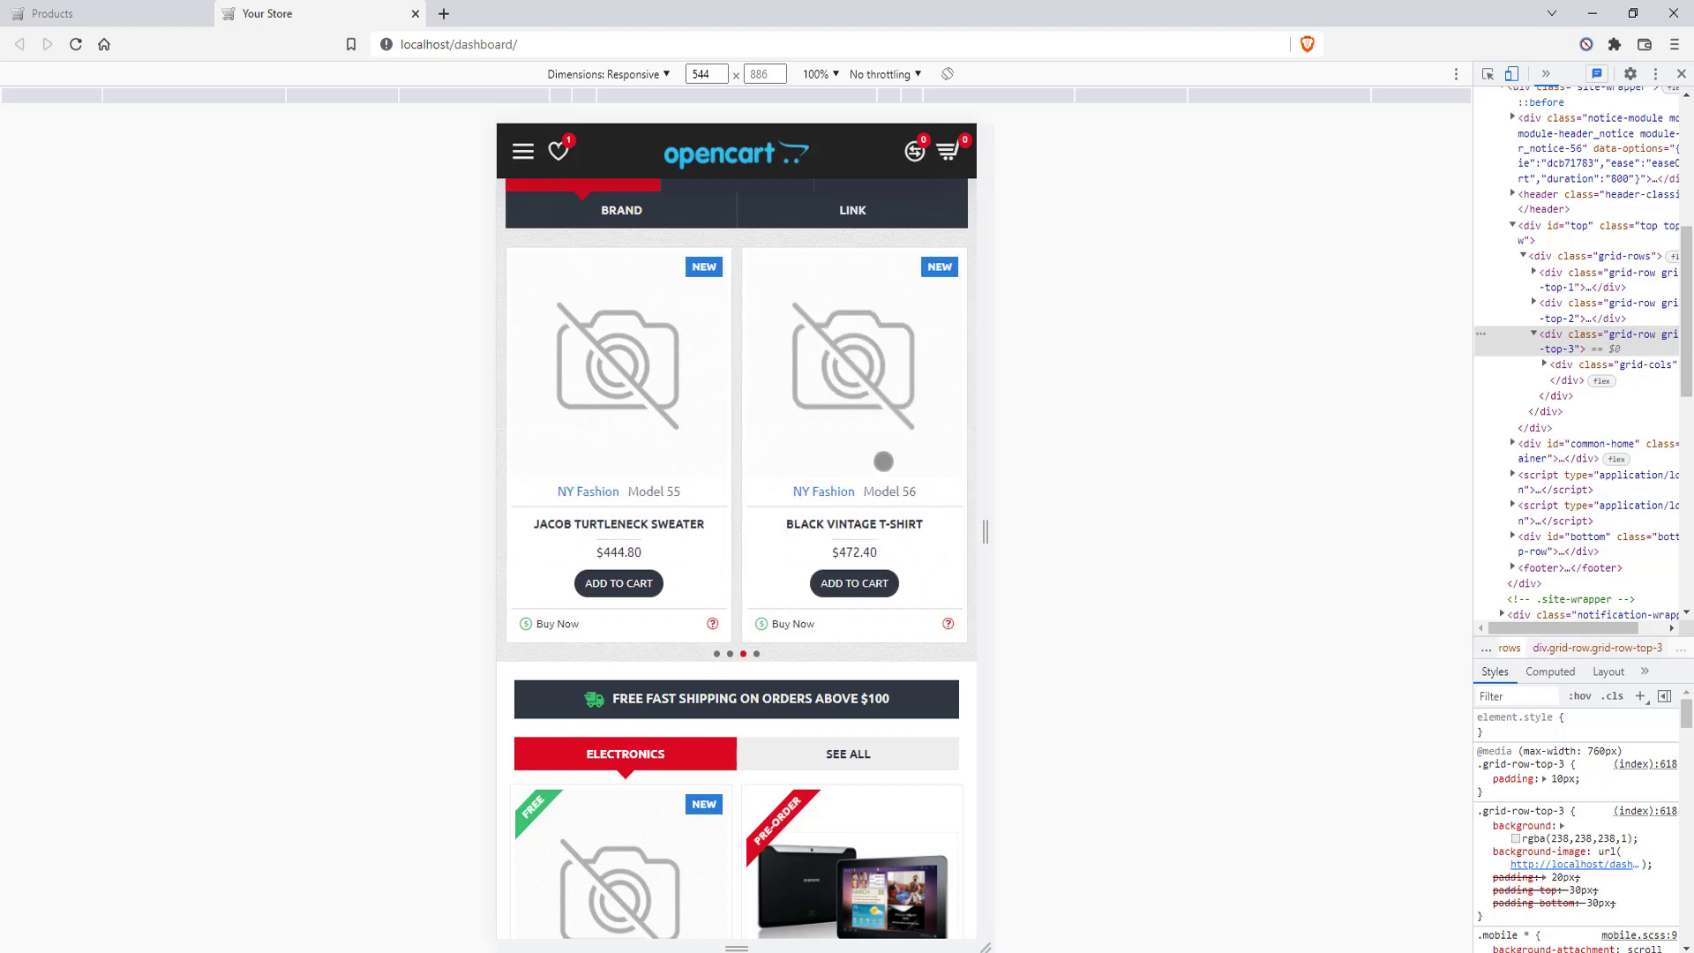
mouse_move(883, 461)
mouse_down()
mouse_move(594, 480)
mouse_move(909, 479)
mouse_up()
mouse_move(654, 484)
mouse_down()
mouse_move(855, 485)
mouse_move(636, 469)
mouse_up()
drag(914, 428, 839, 431)
drag(658, 427, 1224, 443)
drag(598, 435, 1120, 430)
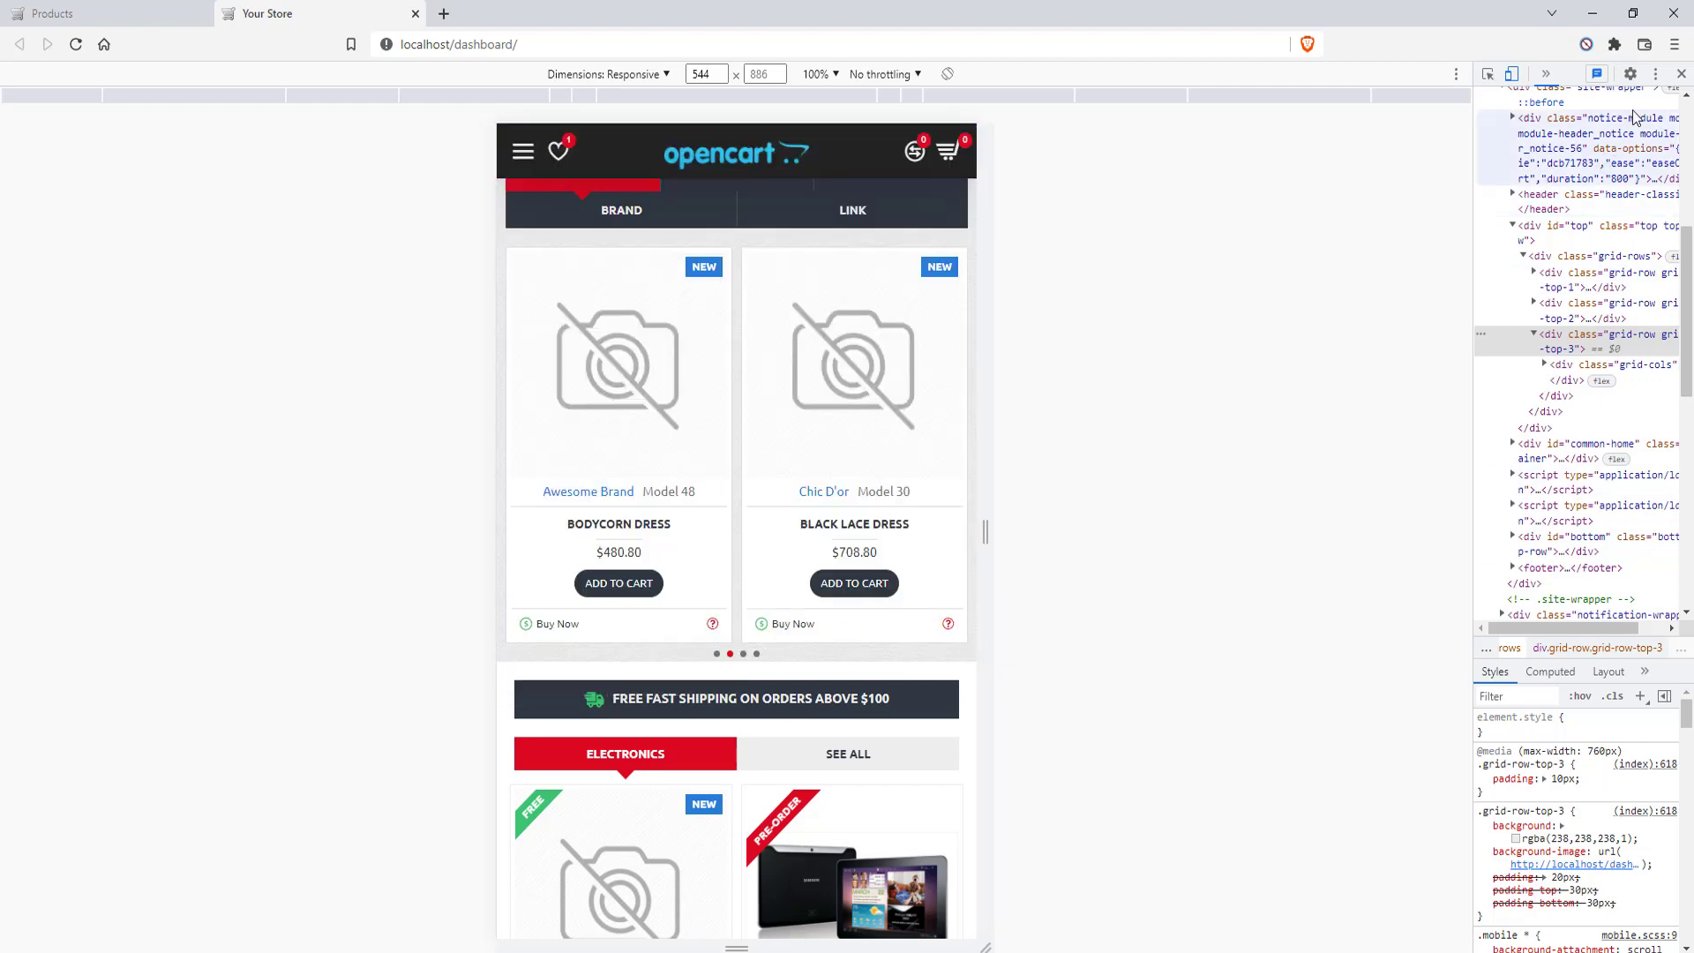
Close the developer tools and reload the storefront to view the Latest Products carousel at desktop size
click(1681, 74)
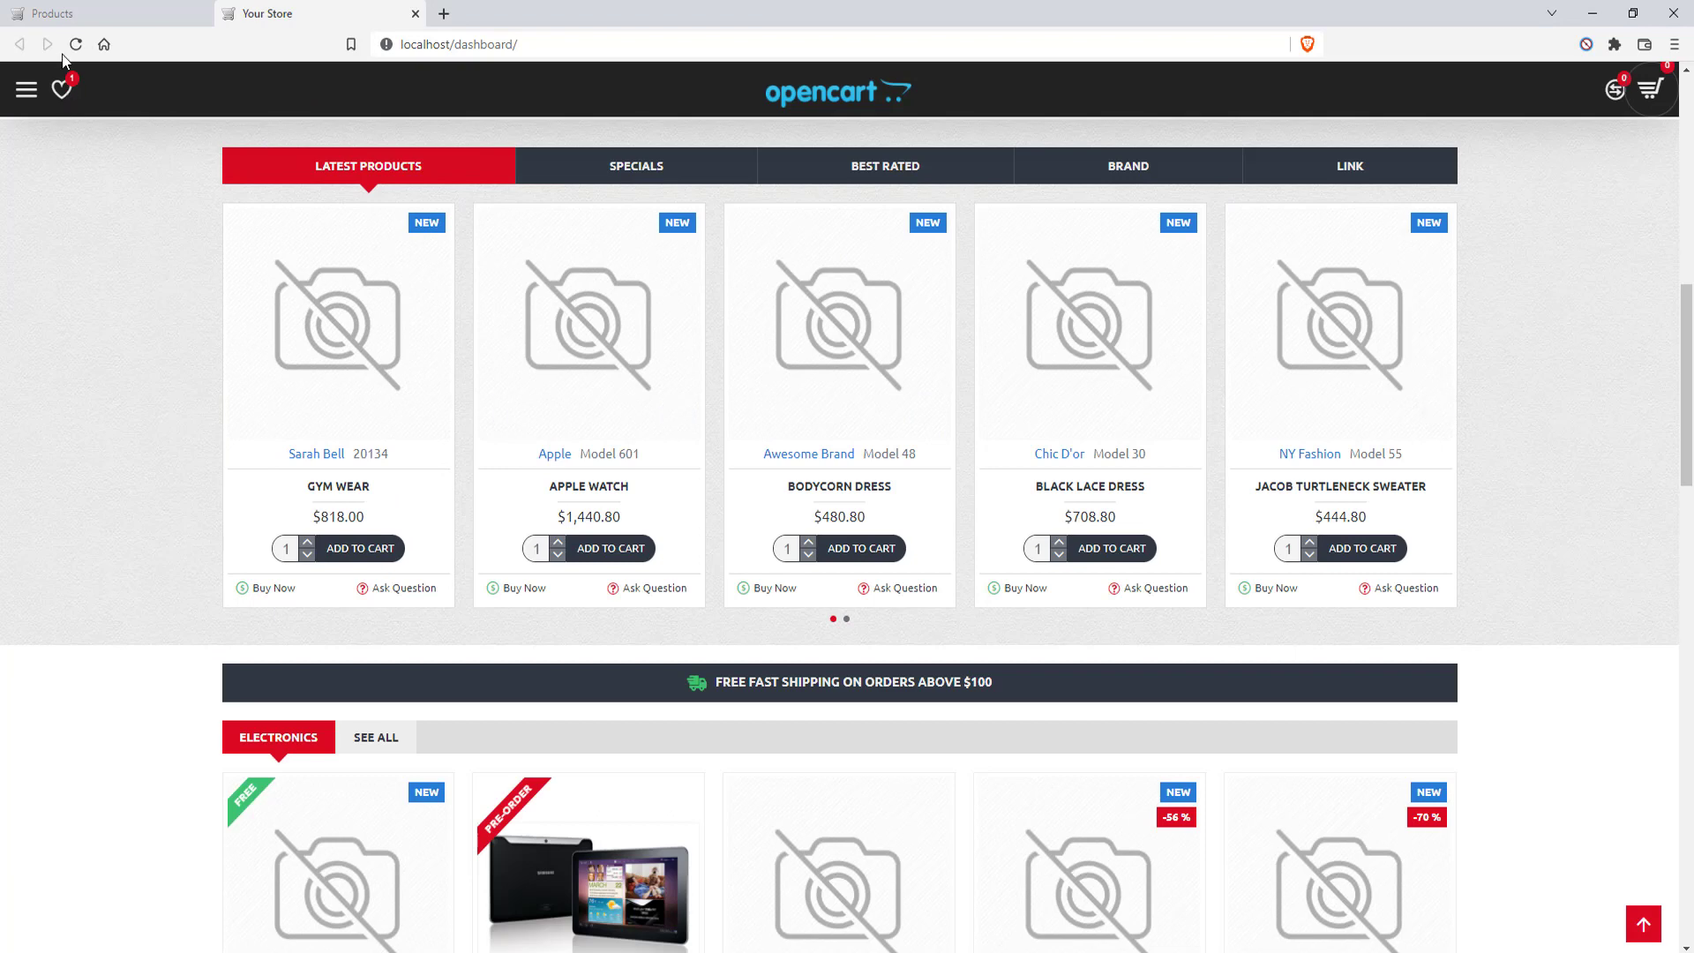
click(76, 44)
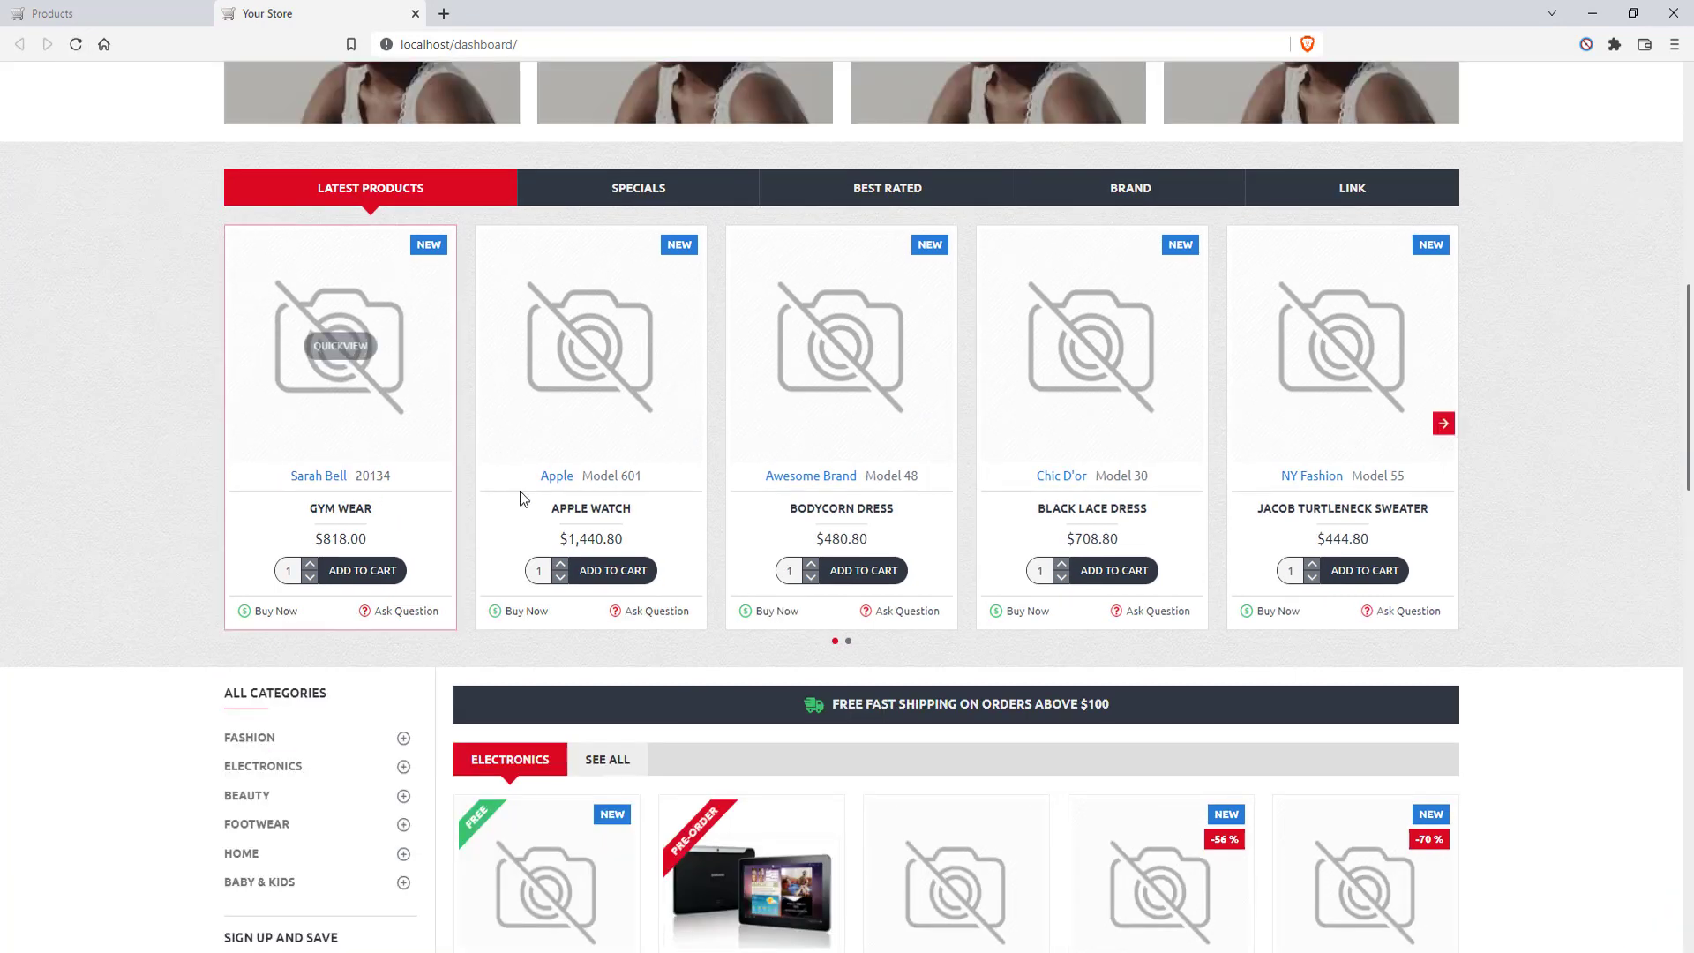
scroll(792, 468, down, 1)
scroll(792, 469, up, 2)
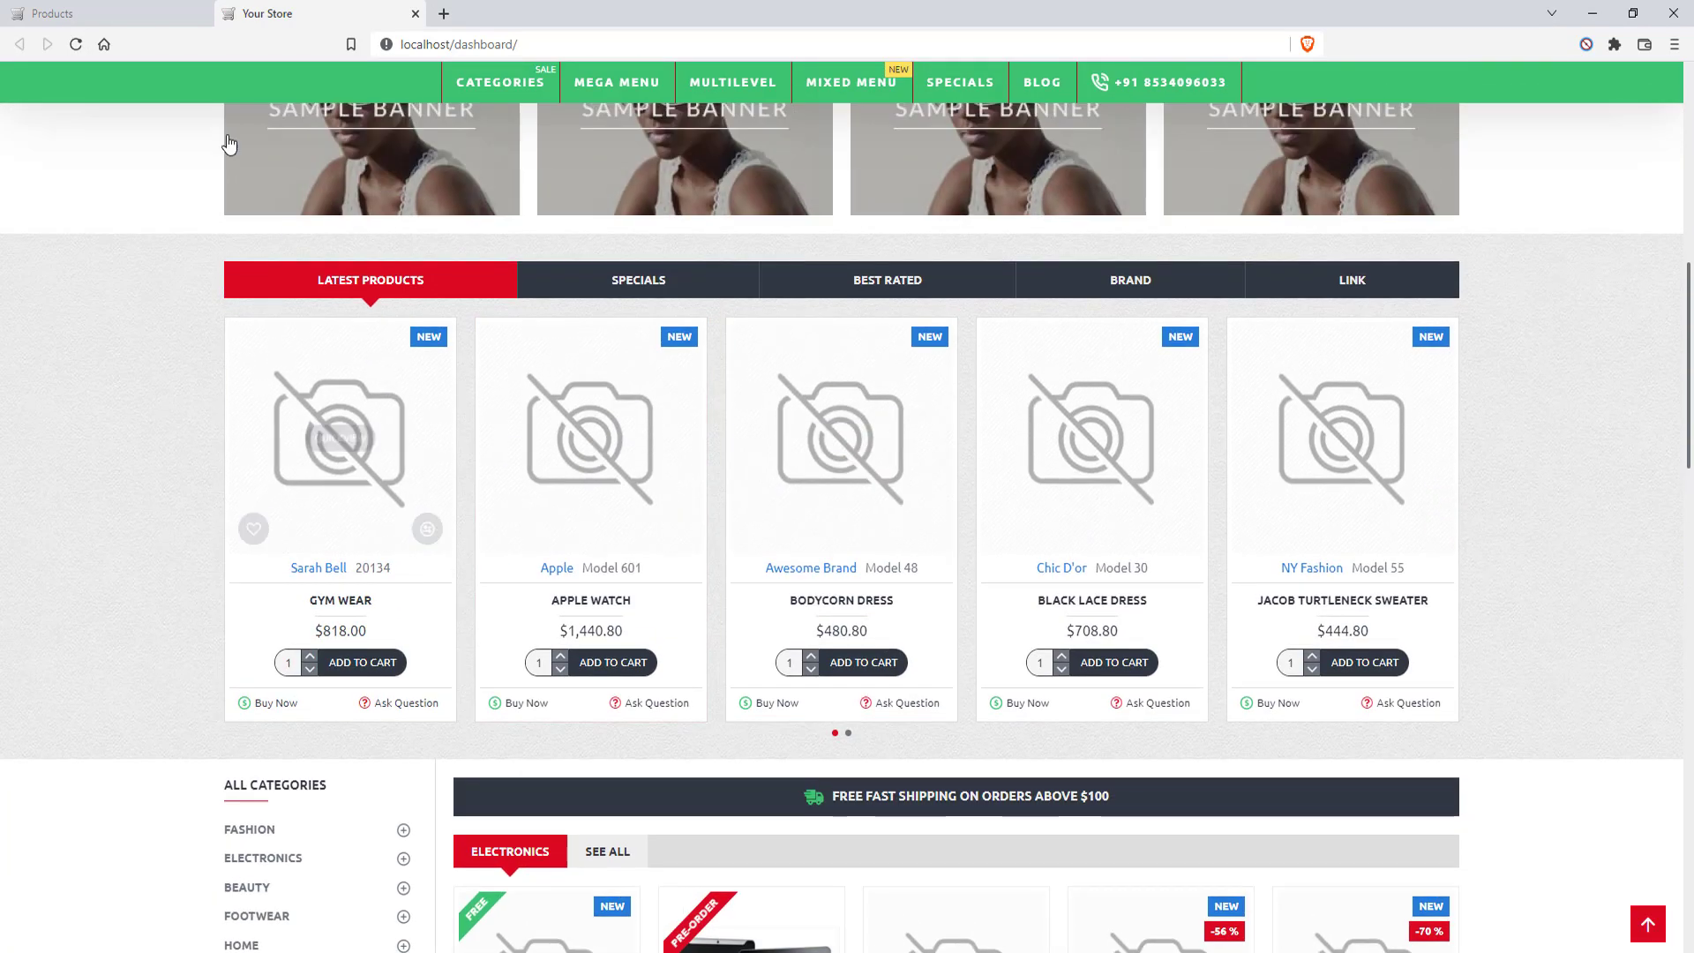
Return to the module editor, check the Bestsellers item's Product Rules options and set its product limit to 6 for all devices
click(114, 13)
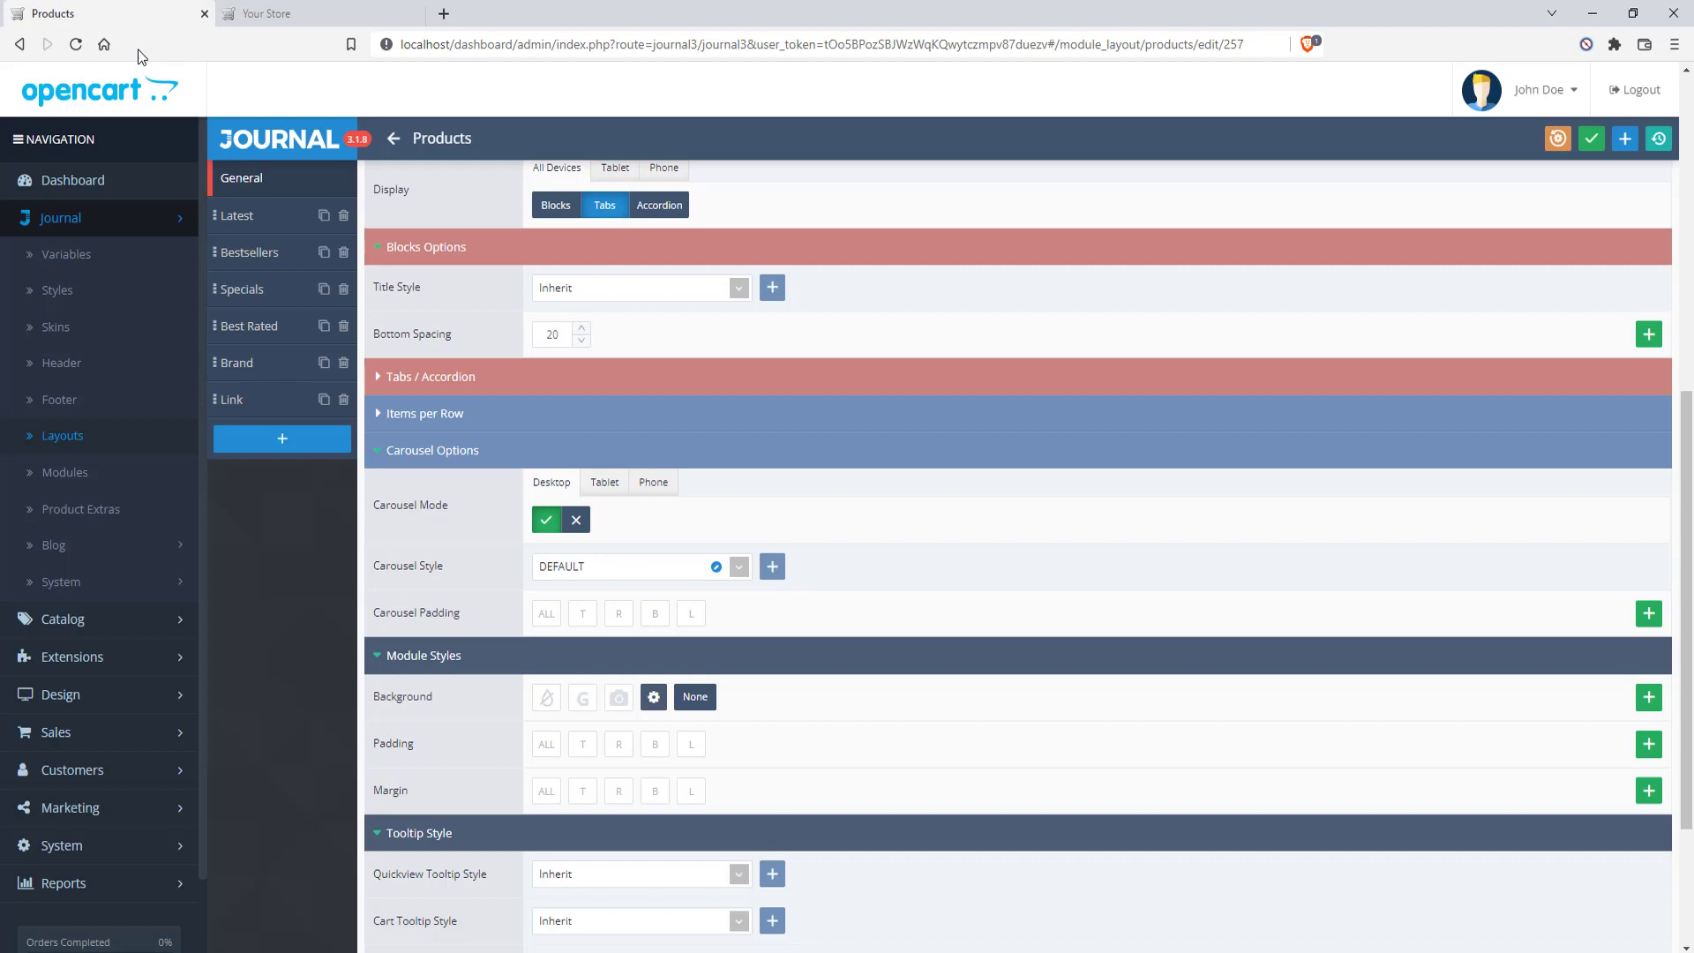
click(263, 229)
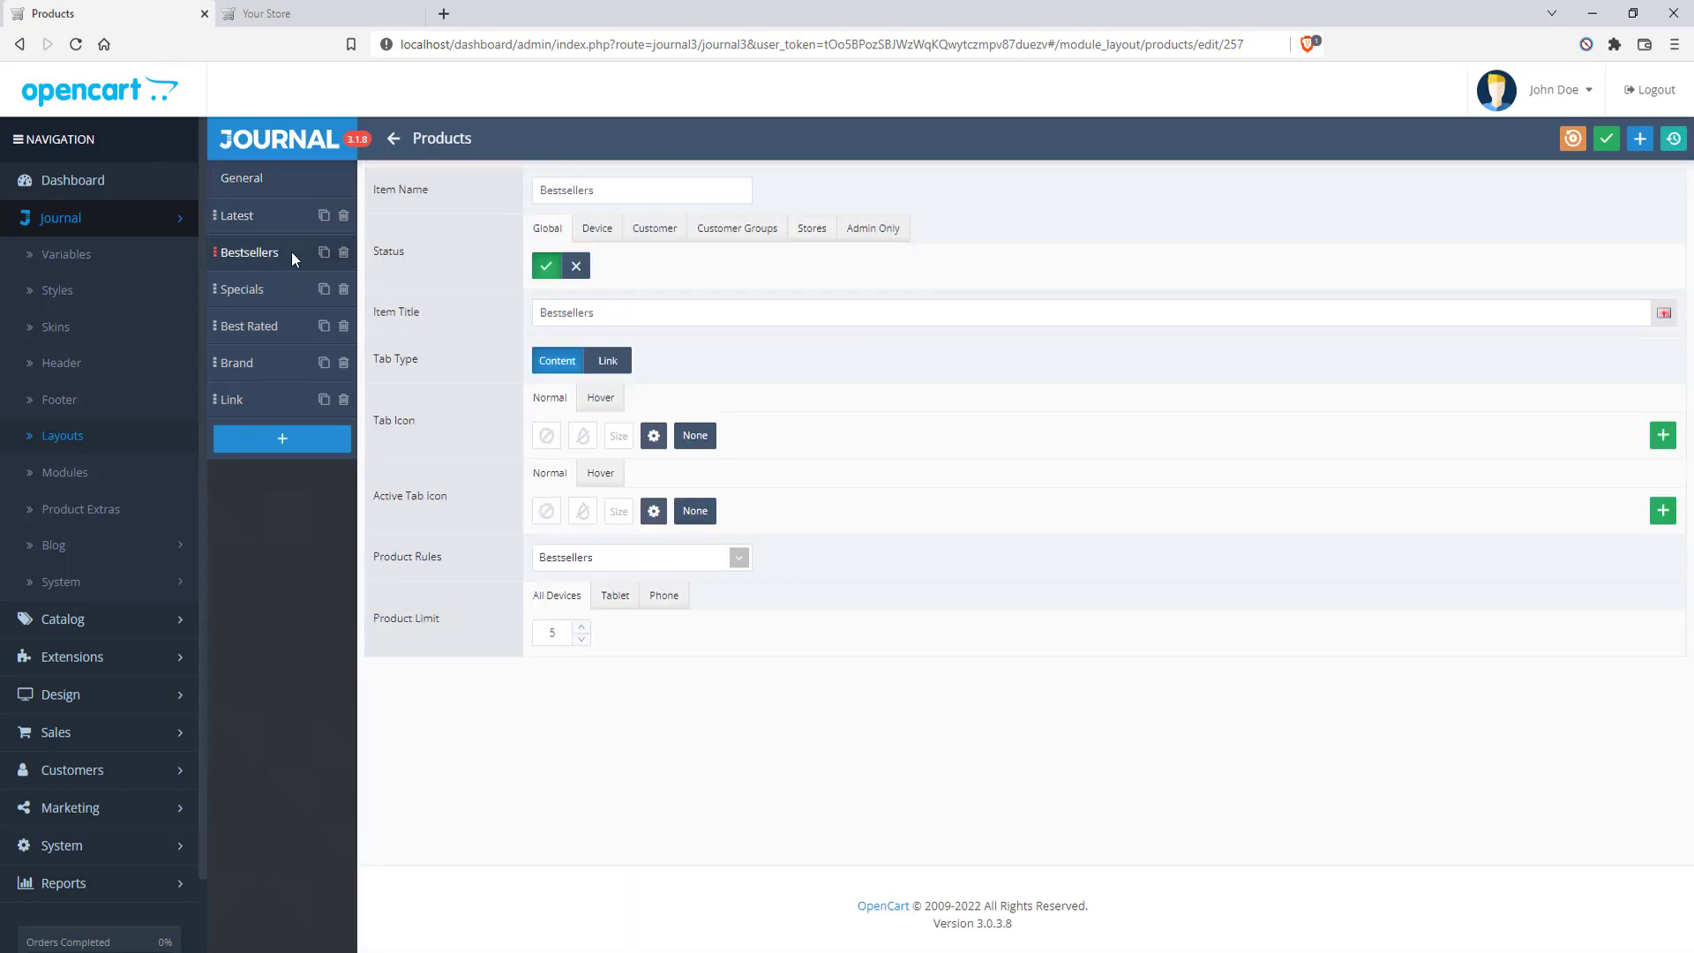
click(739, 565)
click(739, 565)
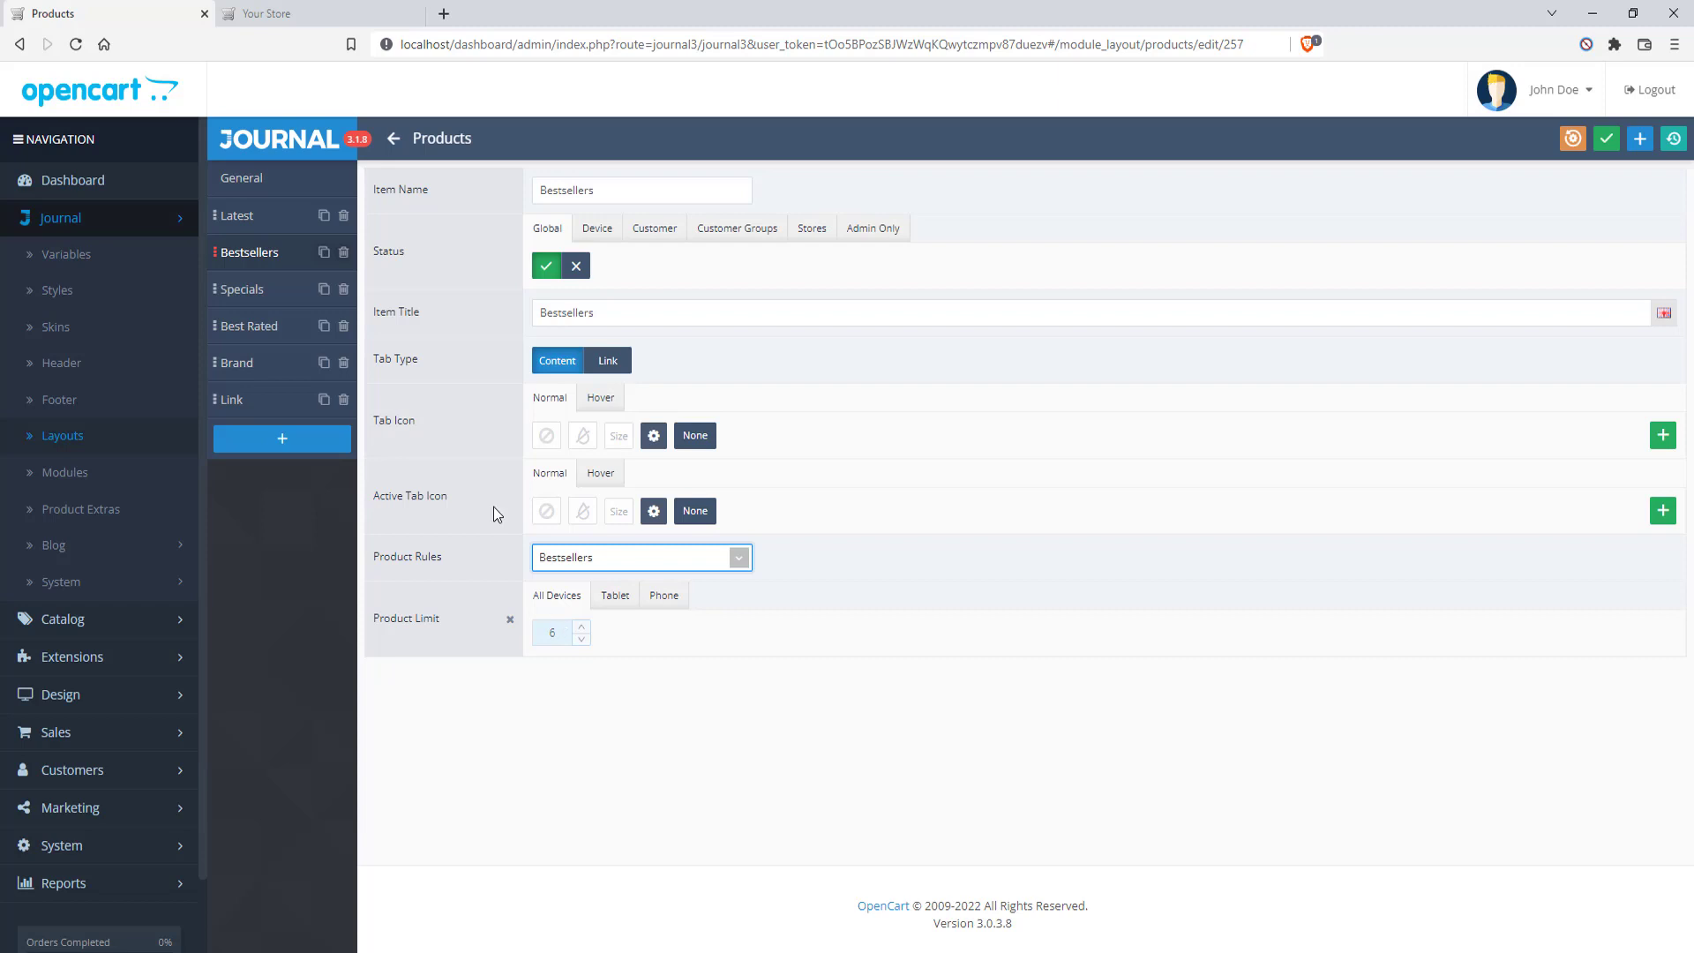
Switch to the storefront and page the Latest Products carousel to its end and back
click(317, 13)
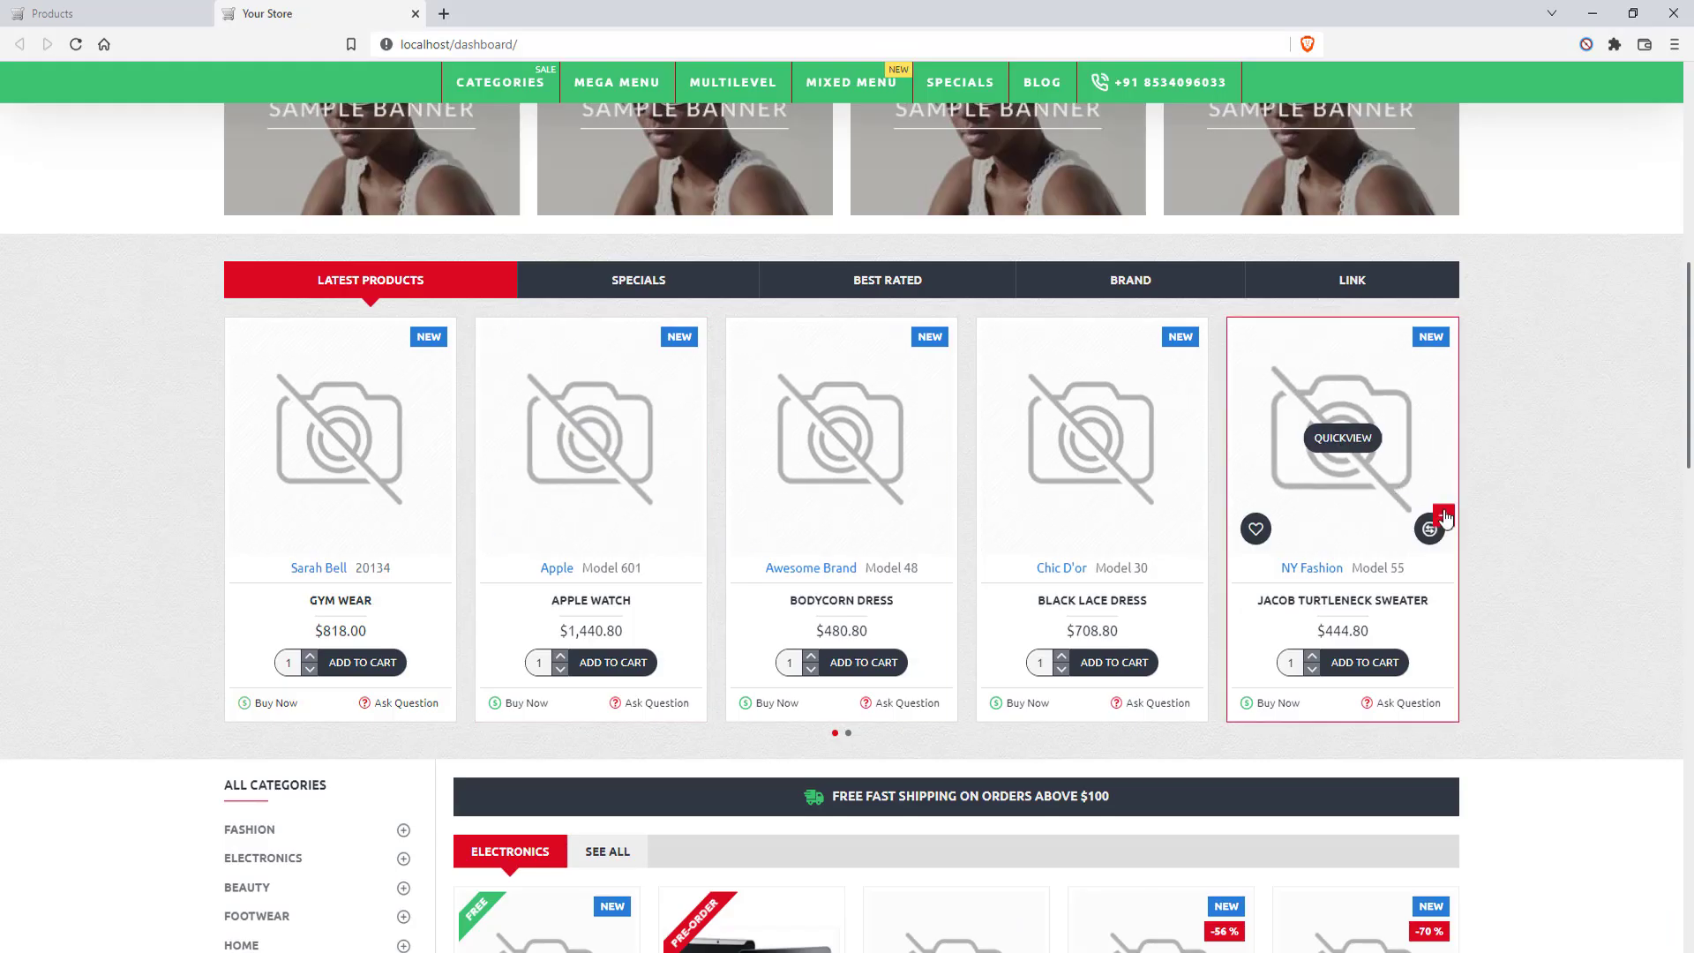
click(1443, 515)
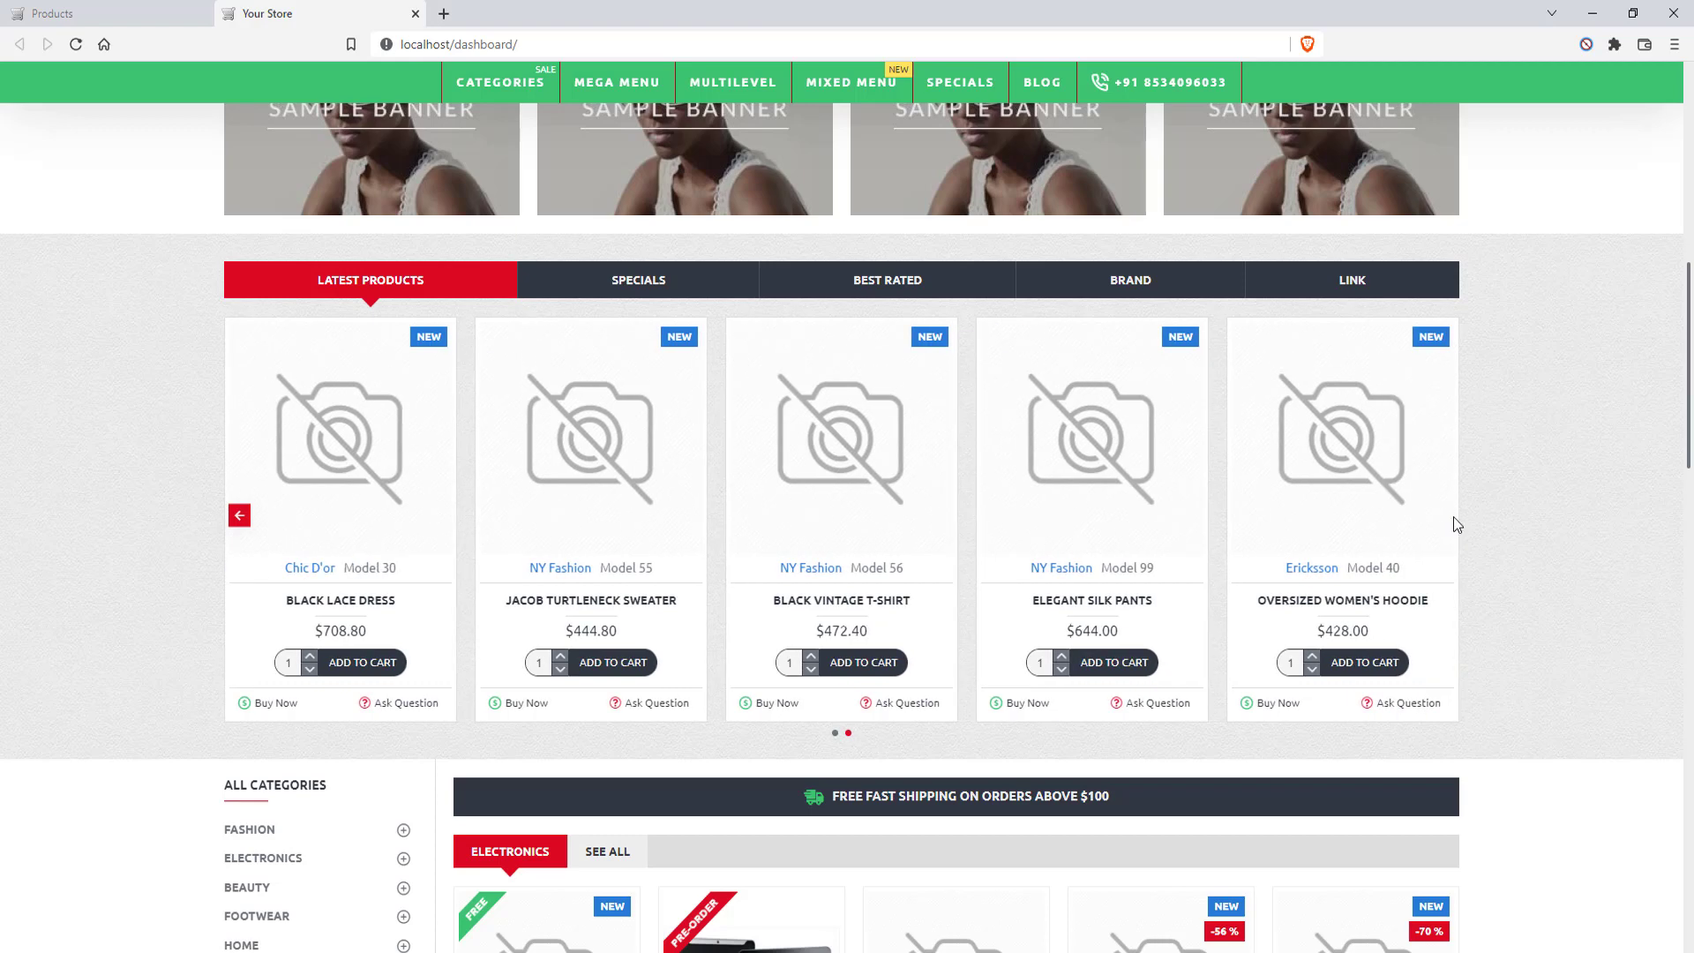
click(235, 520)
View the Specials item's settings in the module editor and the products in the storefront's Specials tab
click(70, 14)
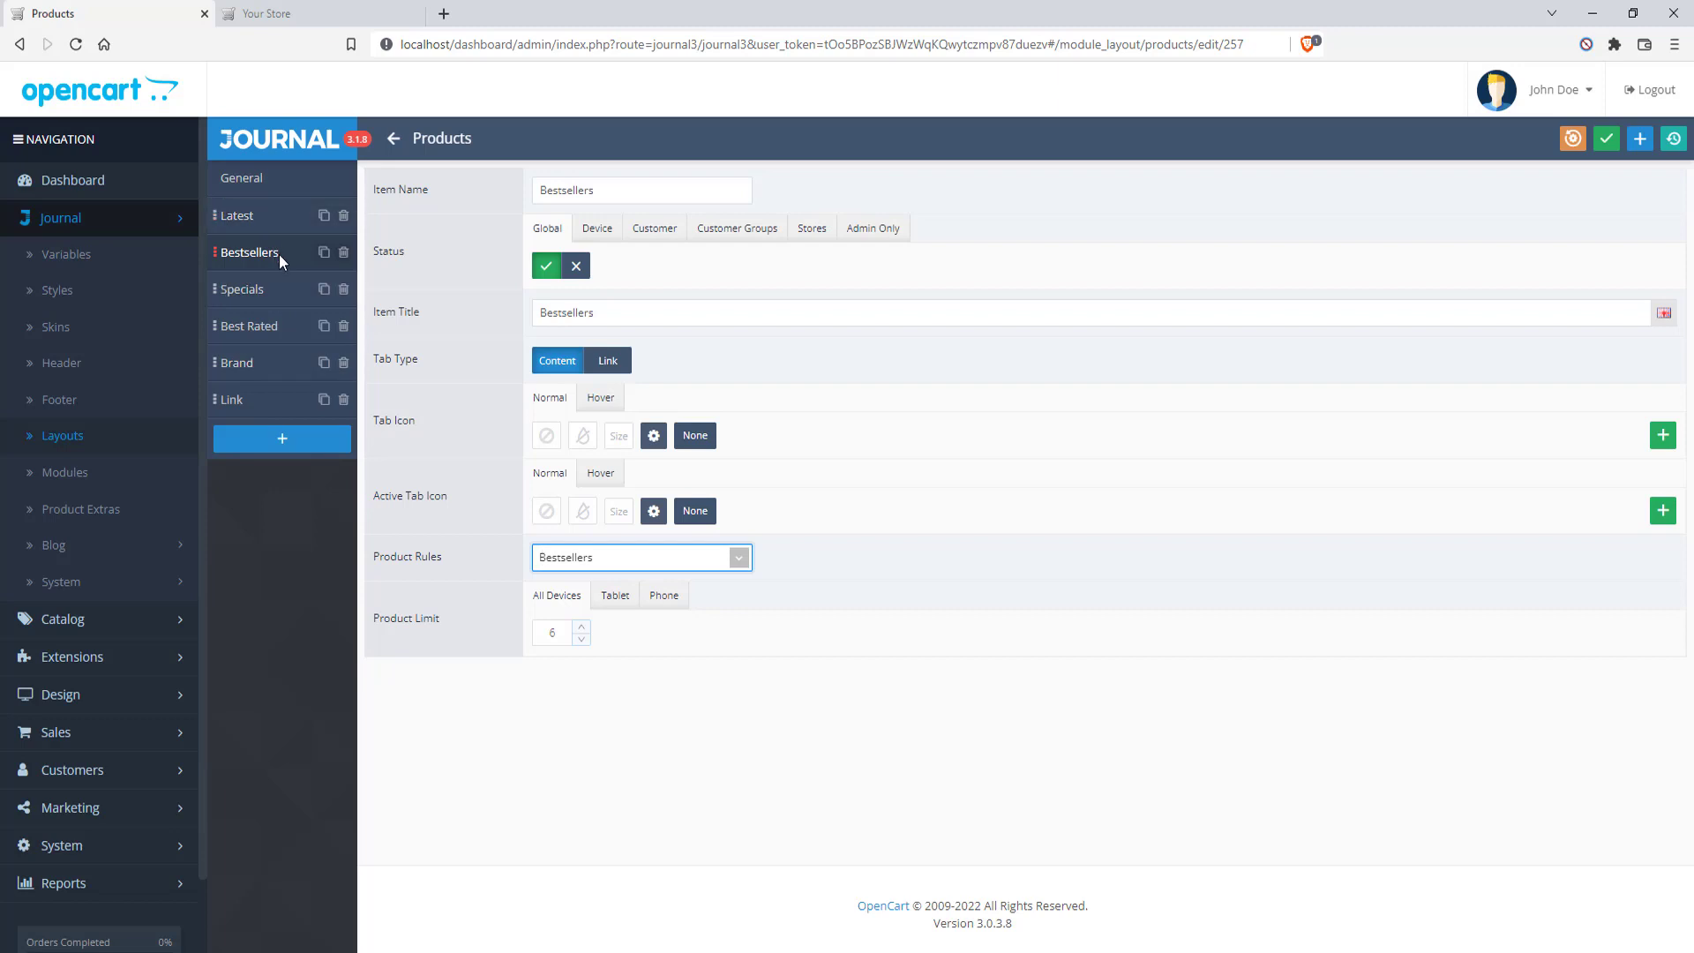
click(251, 290)
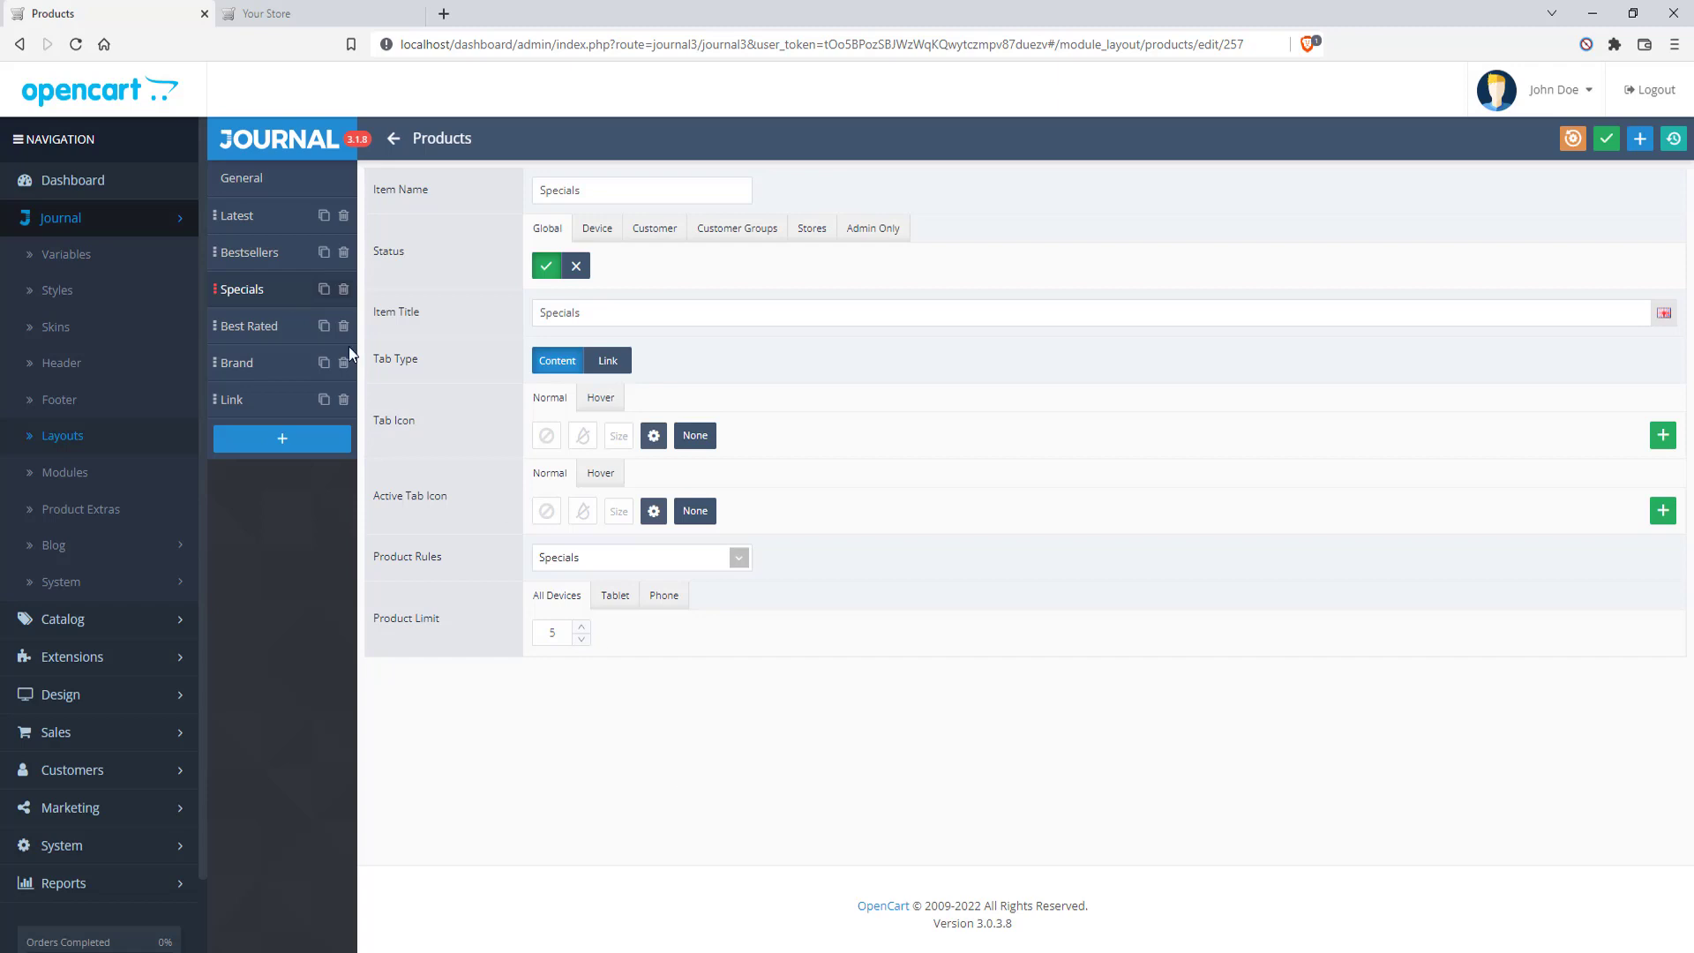
key(ctrl+Tab)
scroll(70, 617, up, 1)
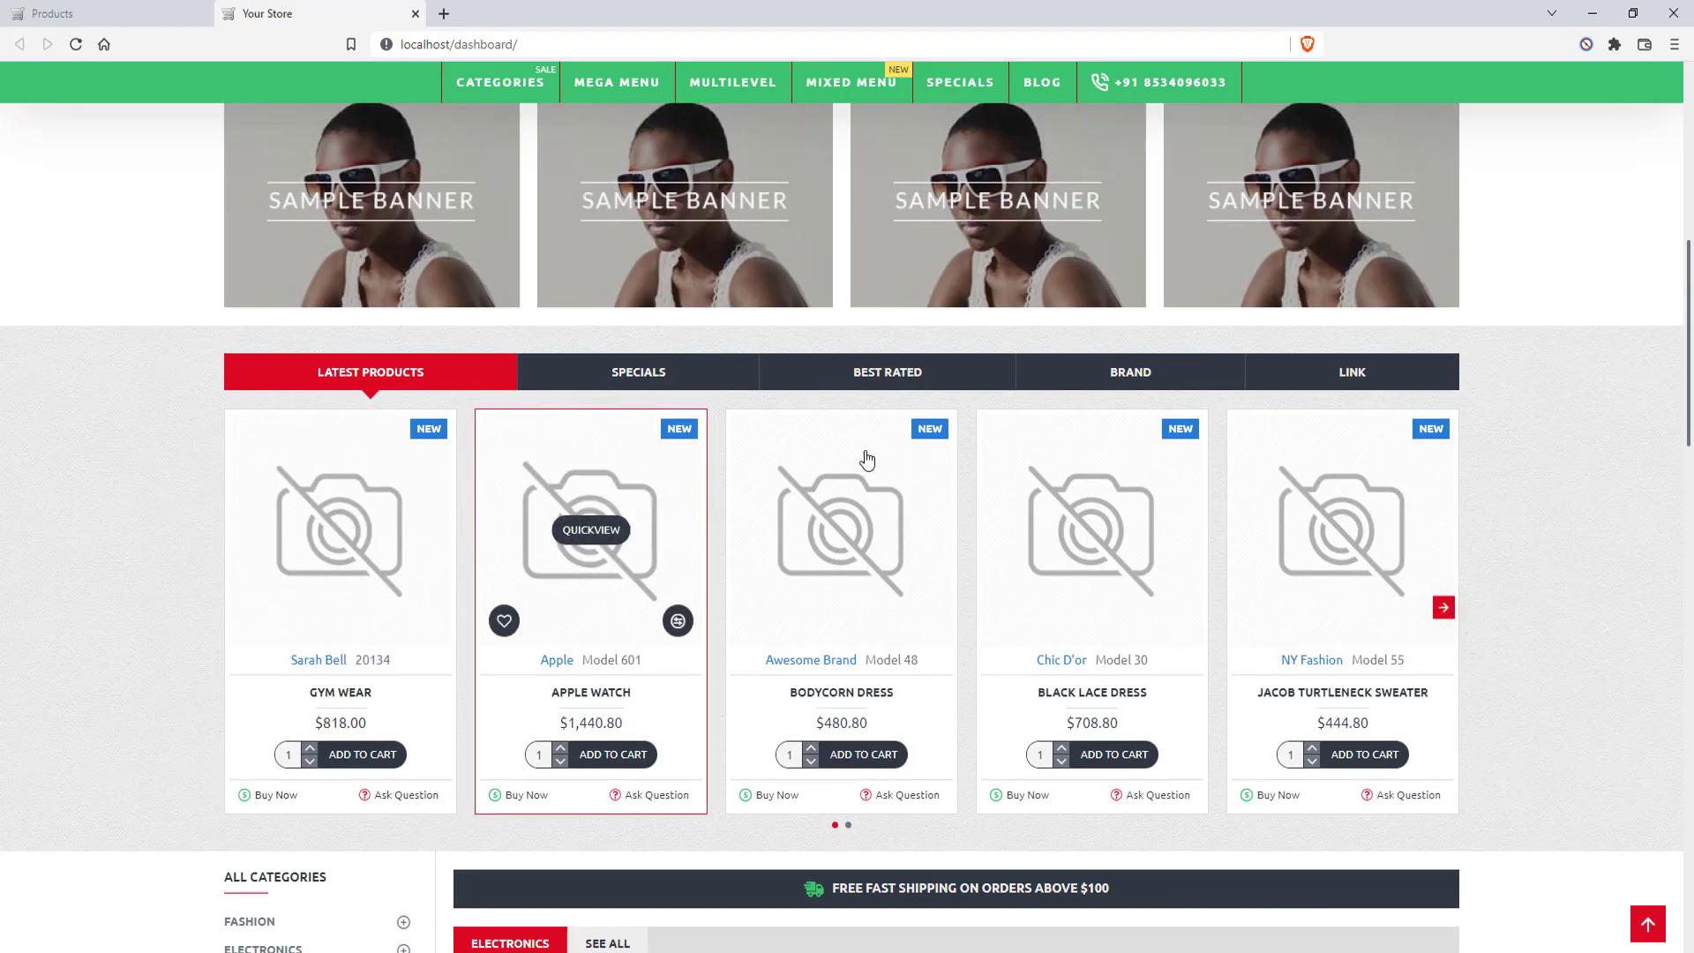
click(638, 372)
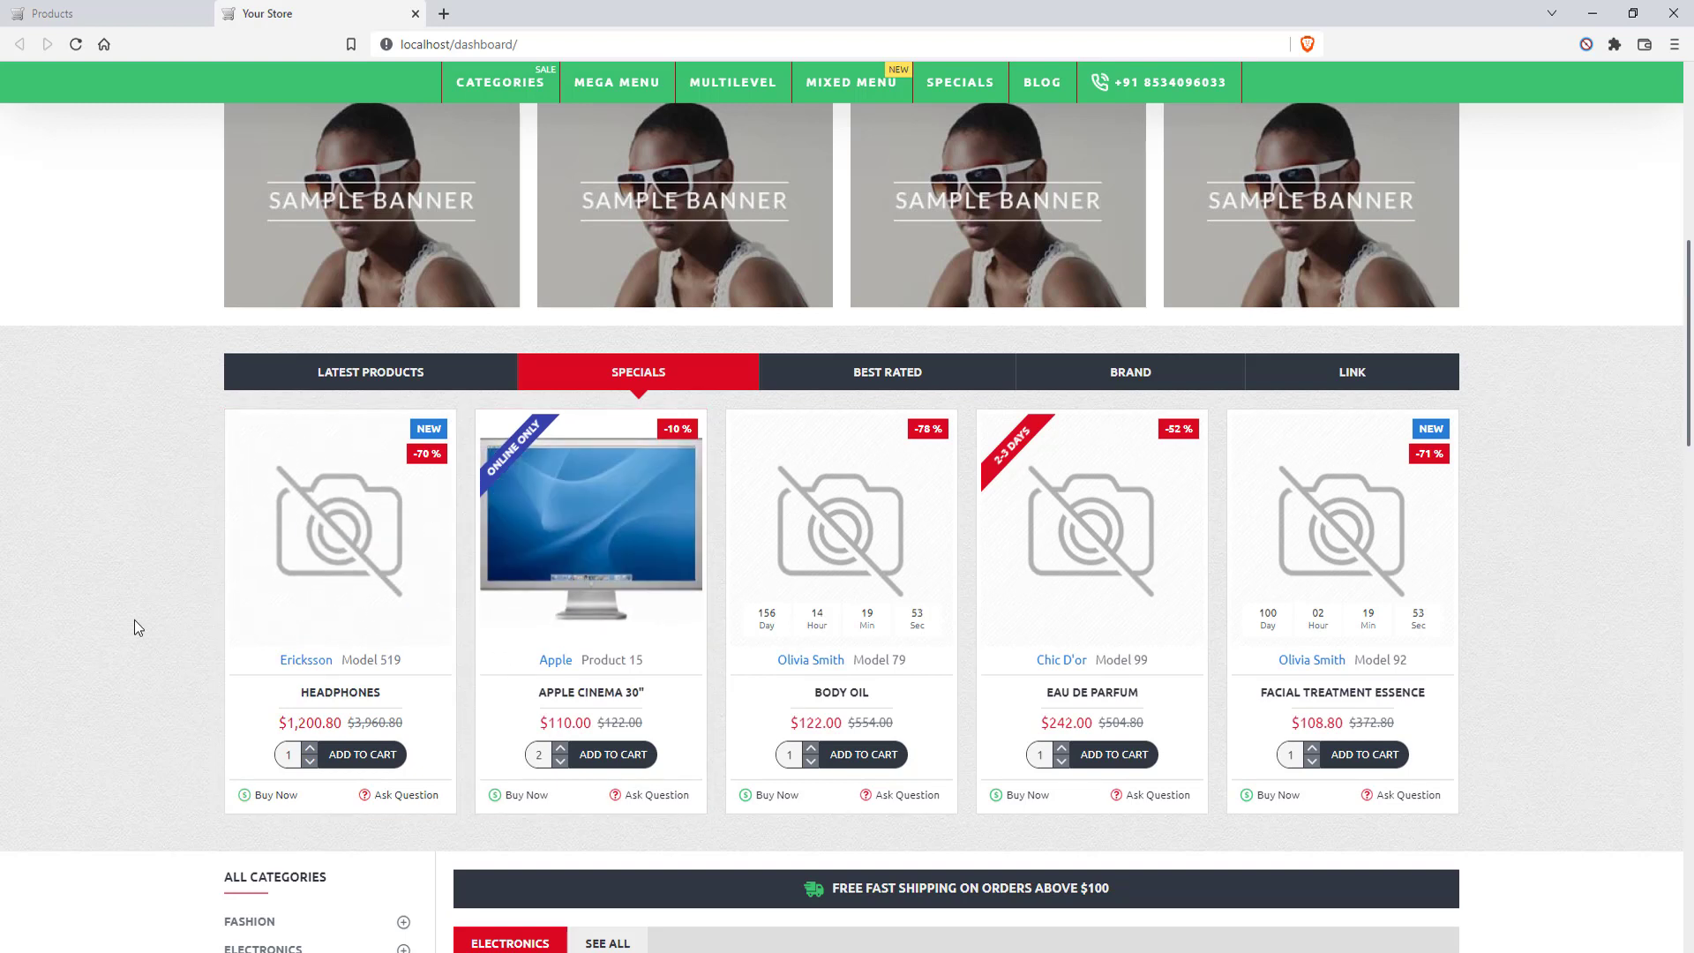
View the storefront's Best Rated and Brand tabs and dismiss the newsletter popup
click(875, 386)
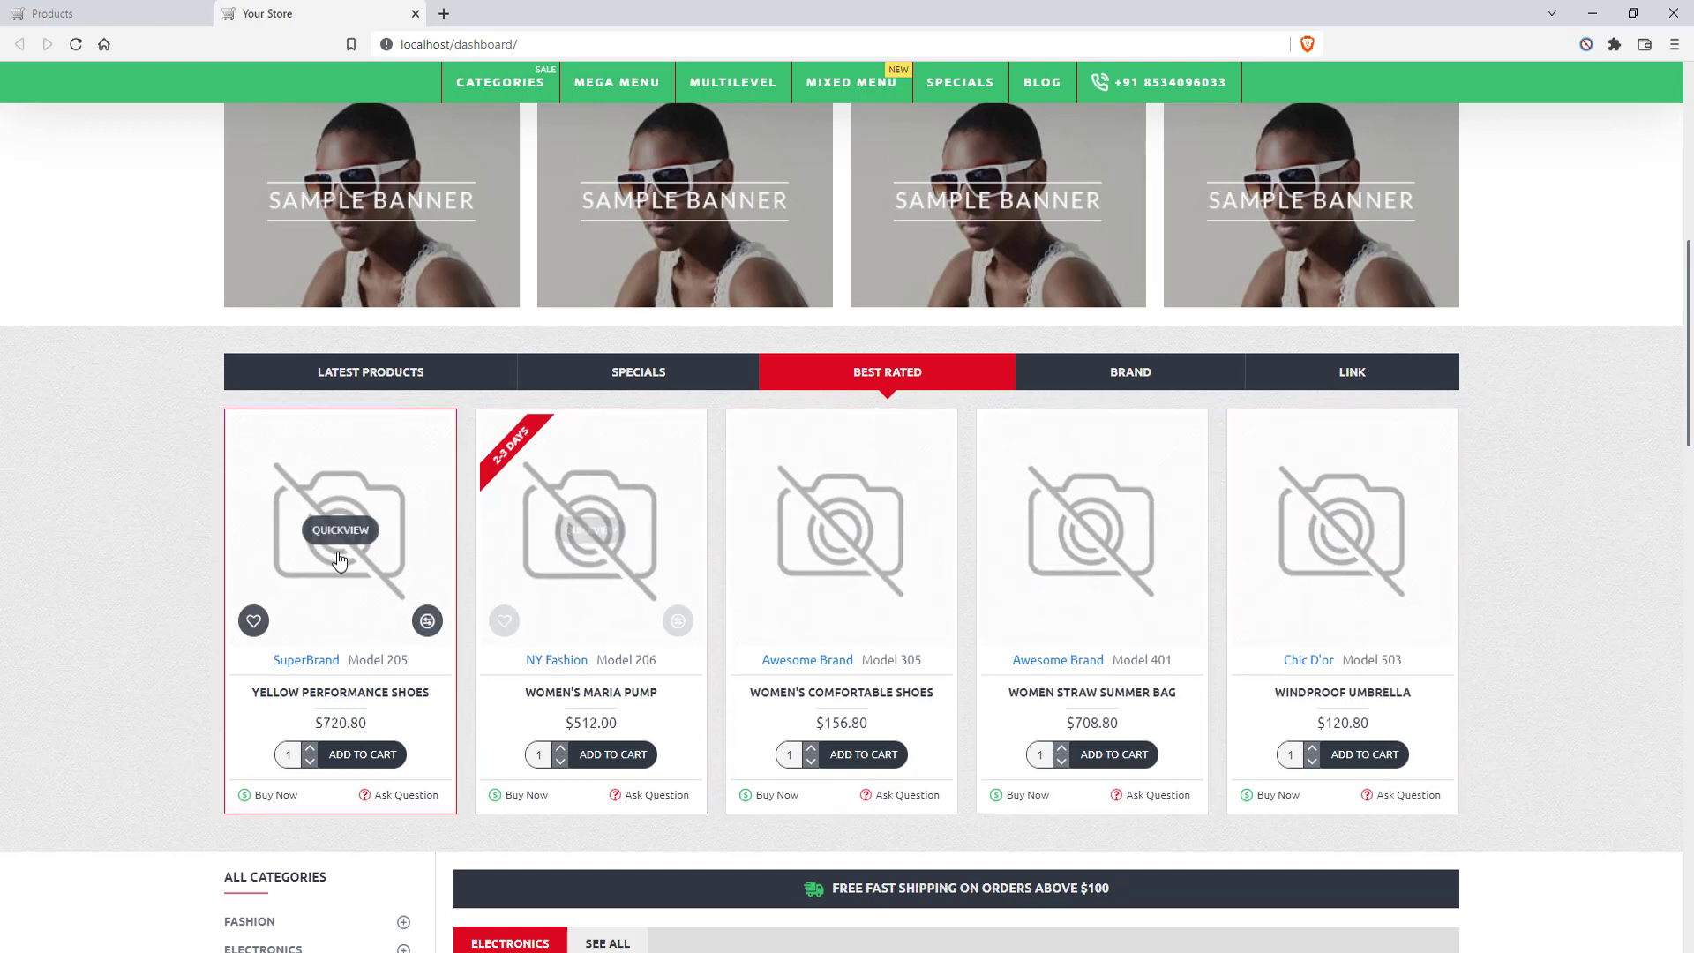
click(1175, 393)
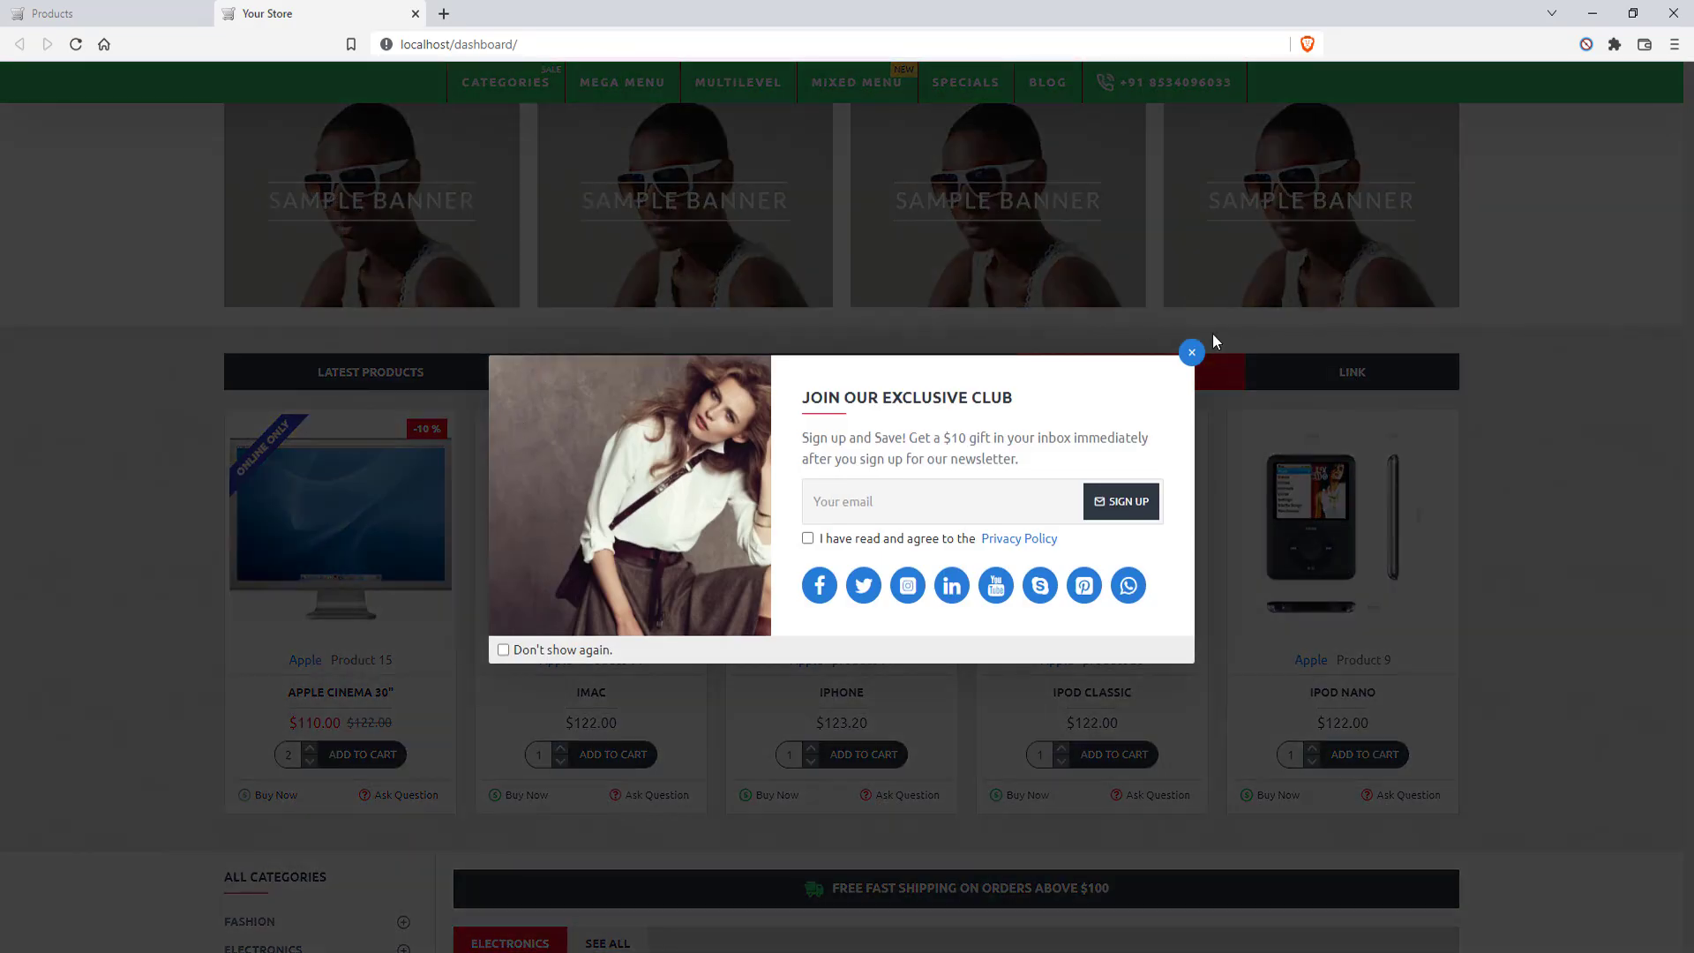
click(1191, 352)
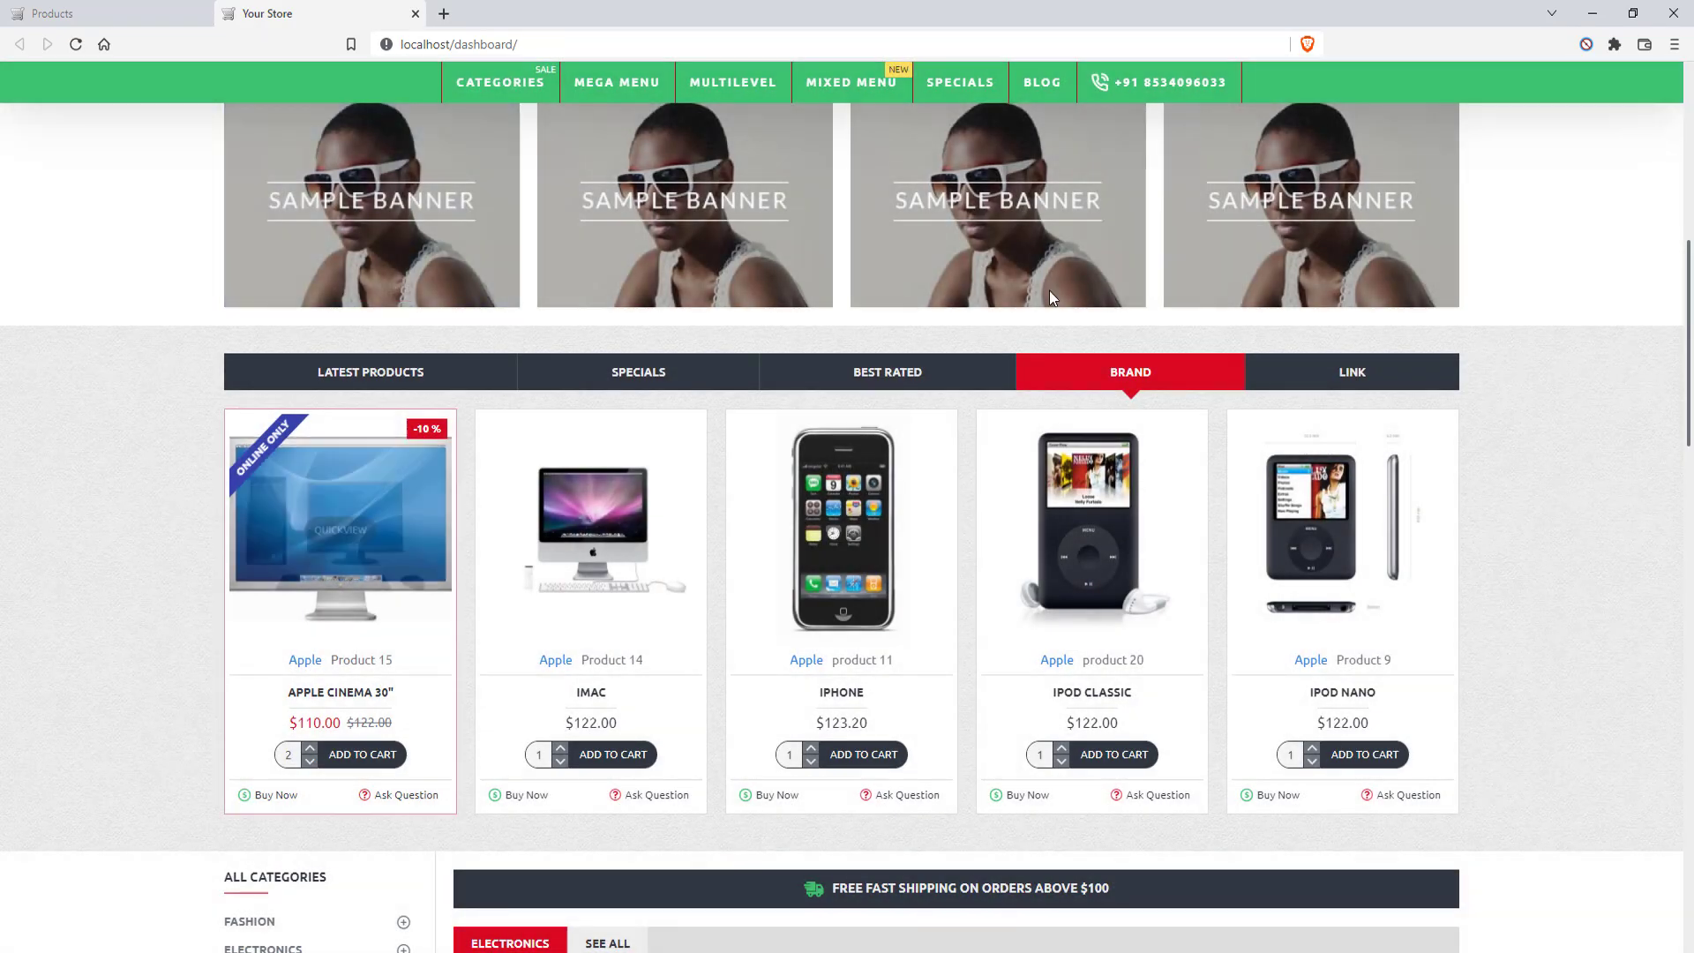
Return to the module editor and review the Best Rated item's advanced product rules, sort, order and product limit settings
click(137, 10)
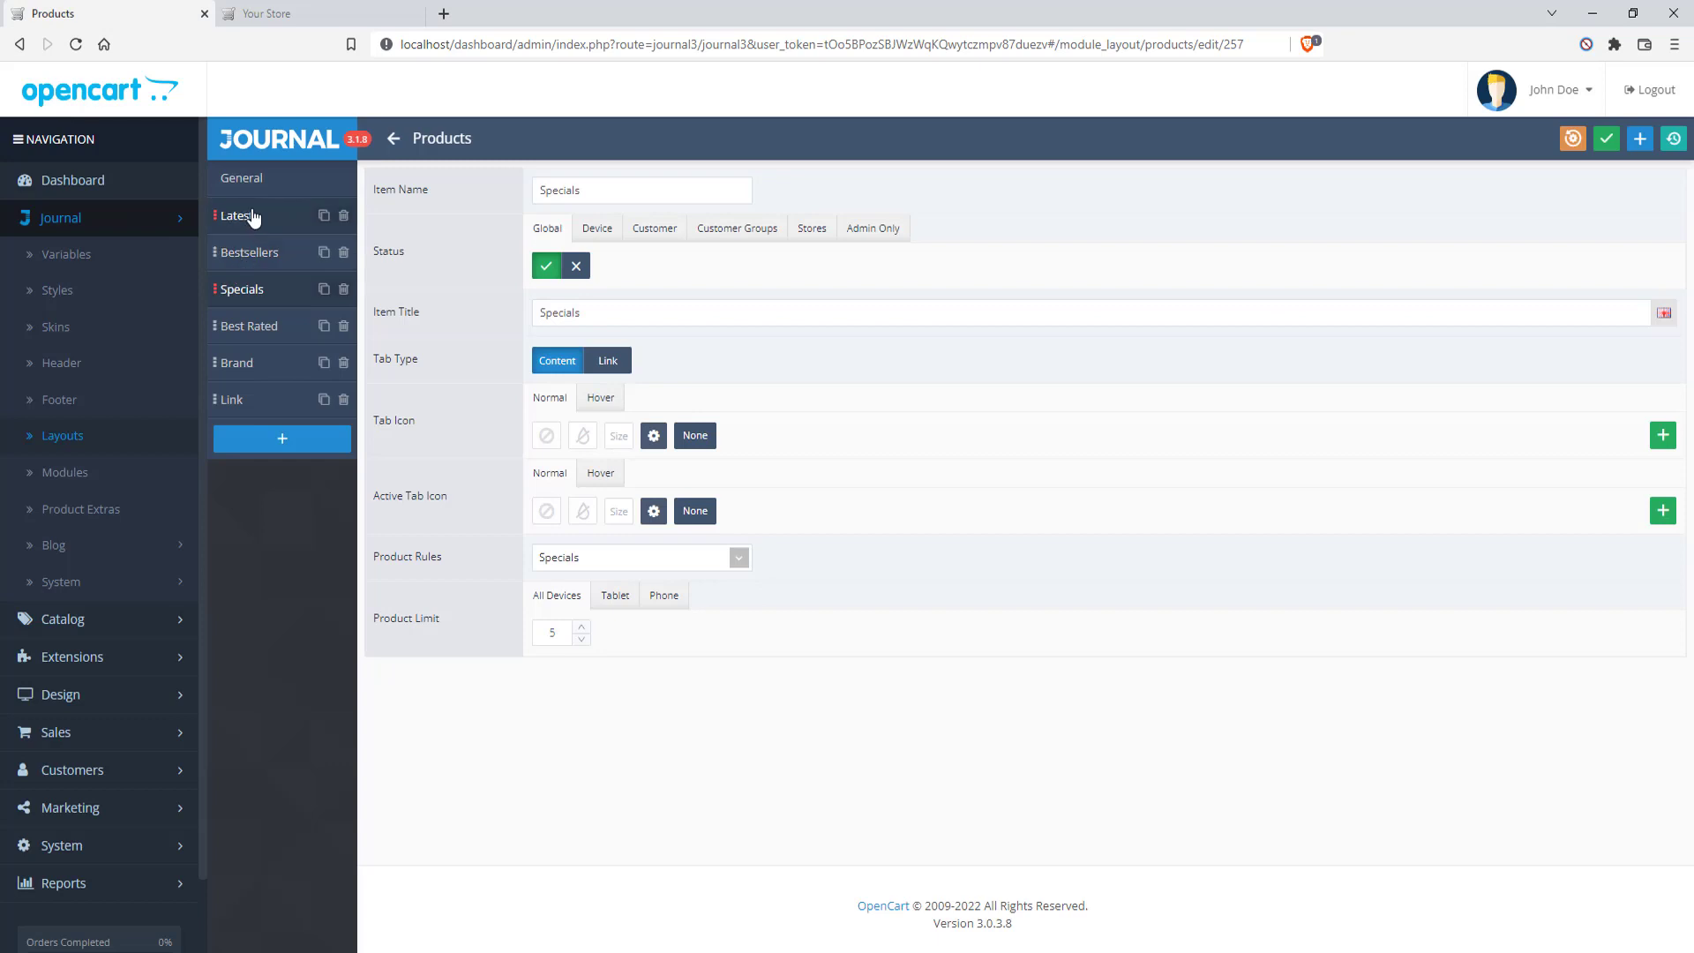
click(261, 332)
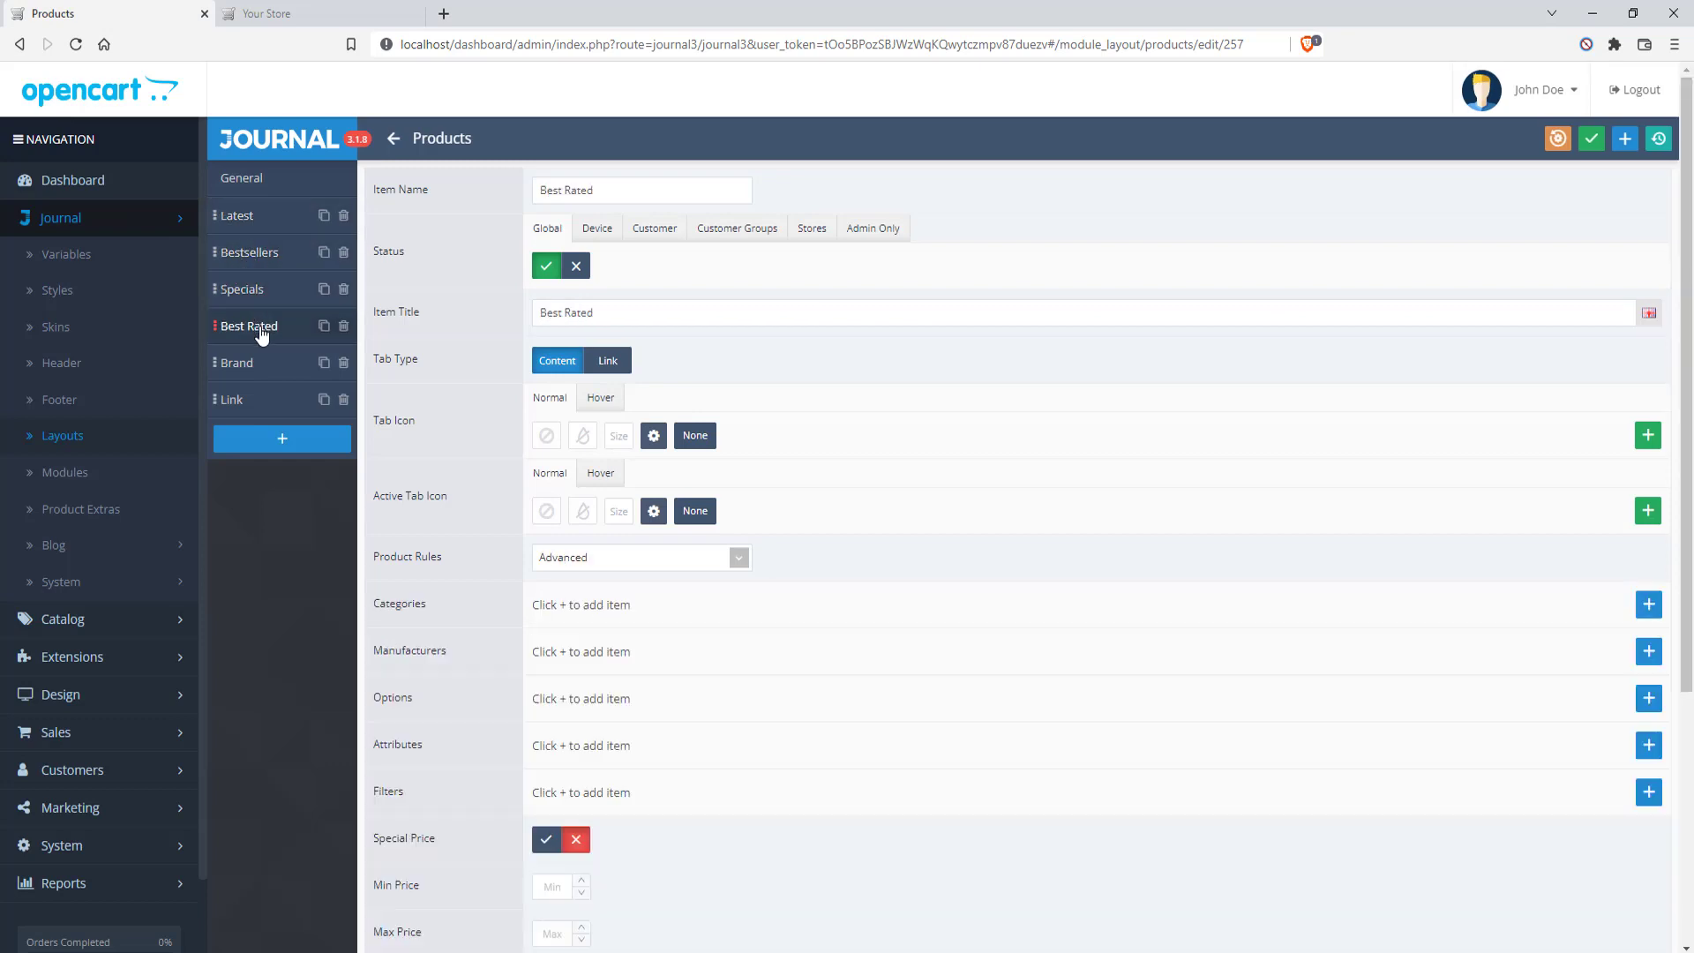
scroll(979, 508, down, 1)
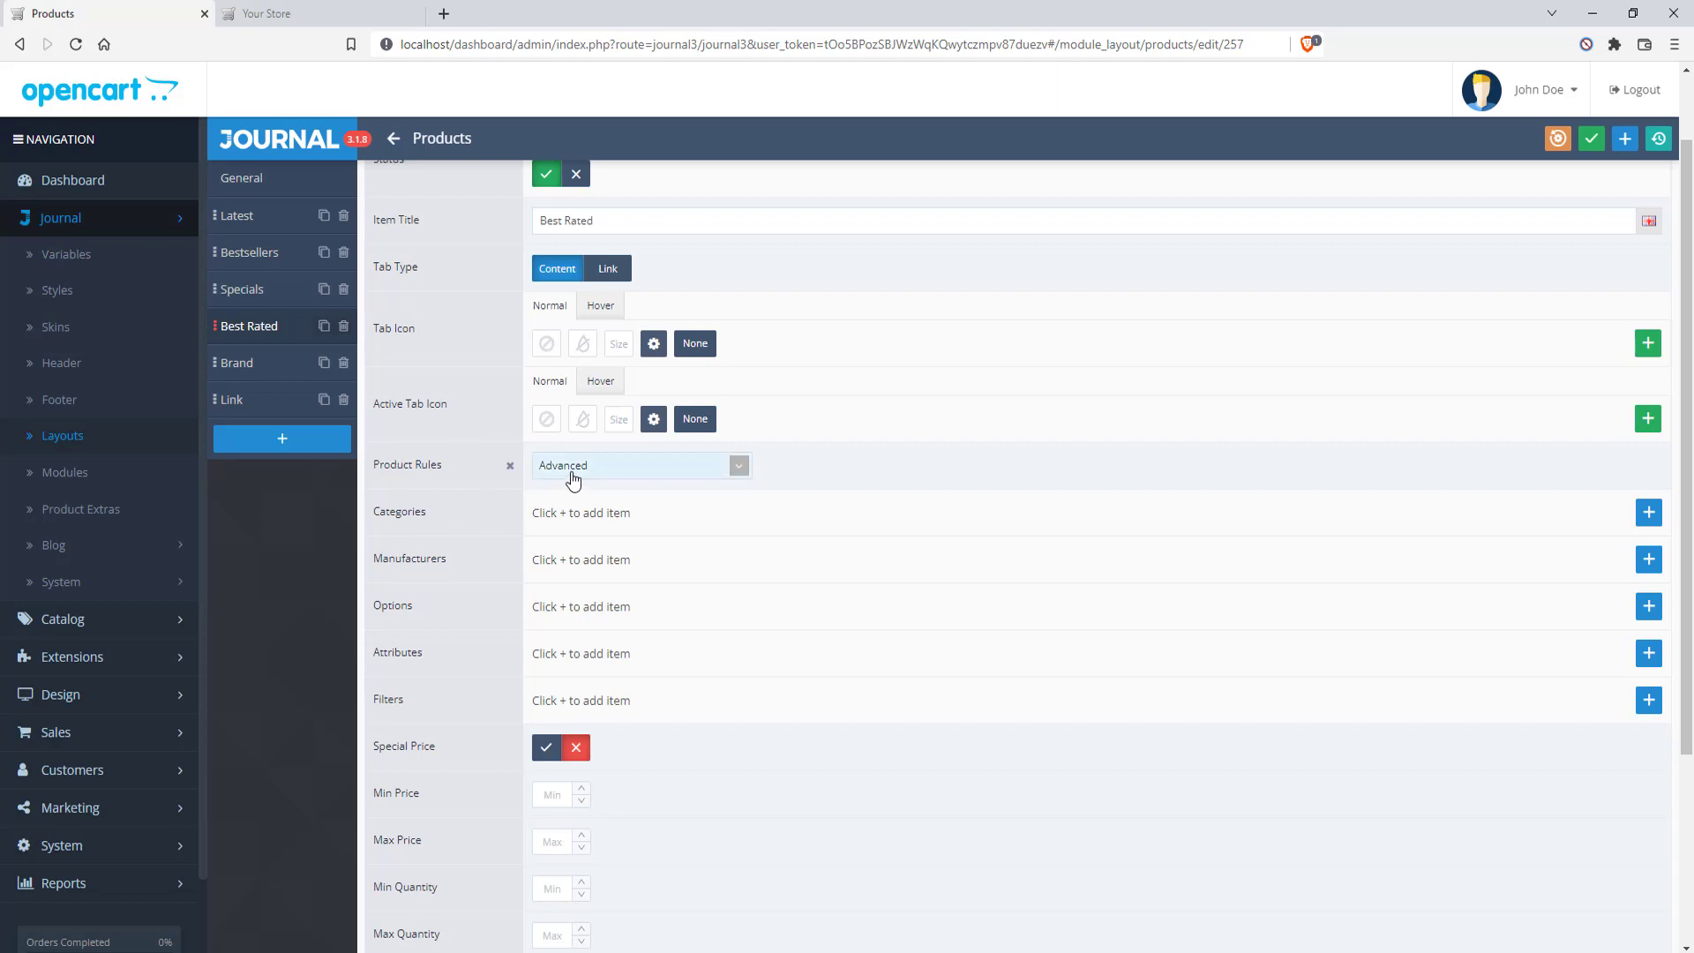
scroll(956, 569, down, 3)
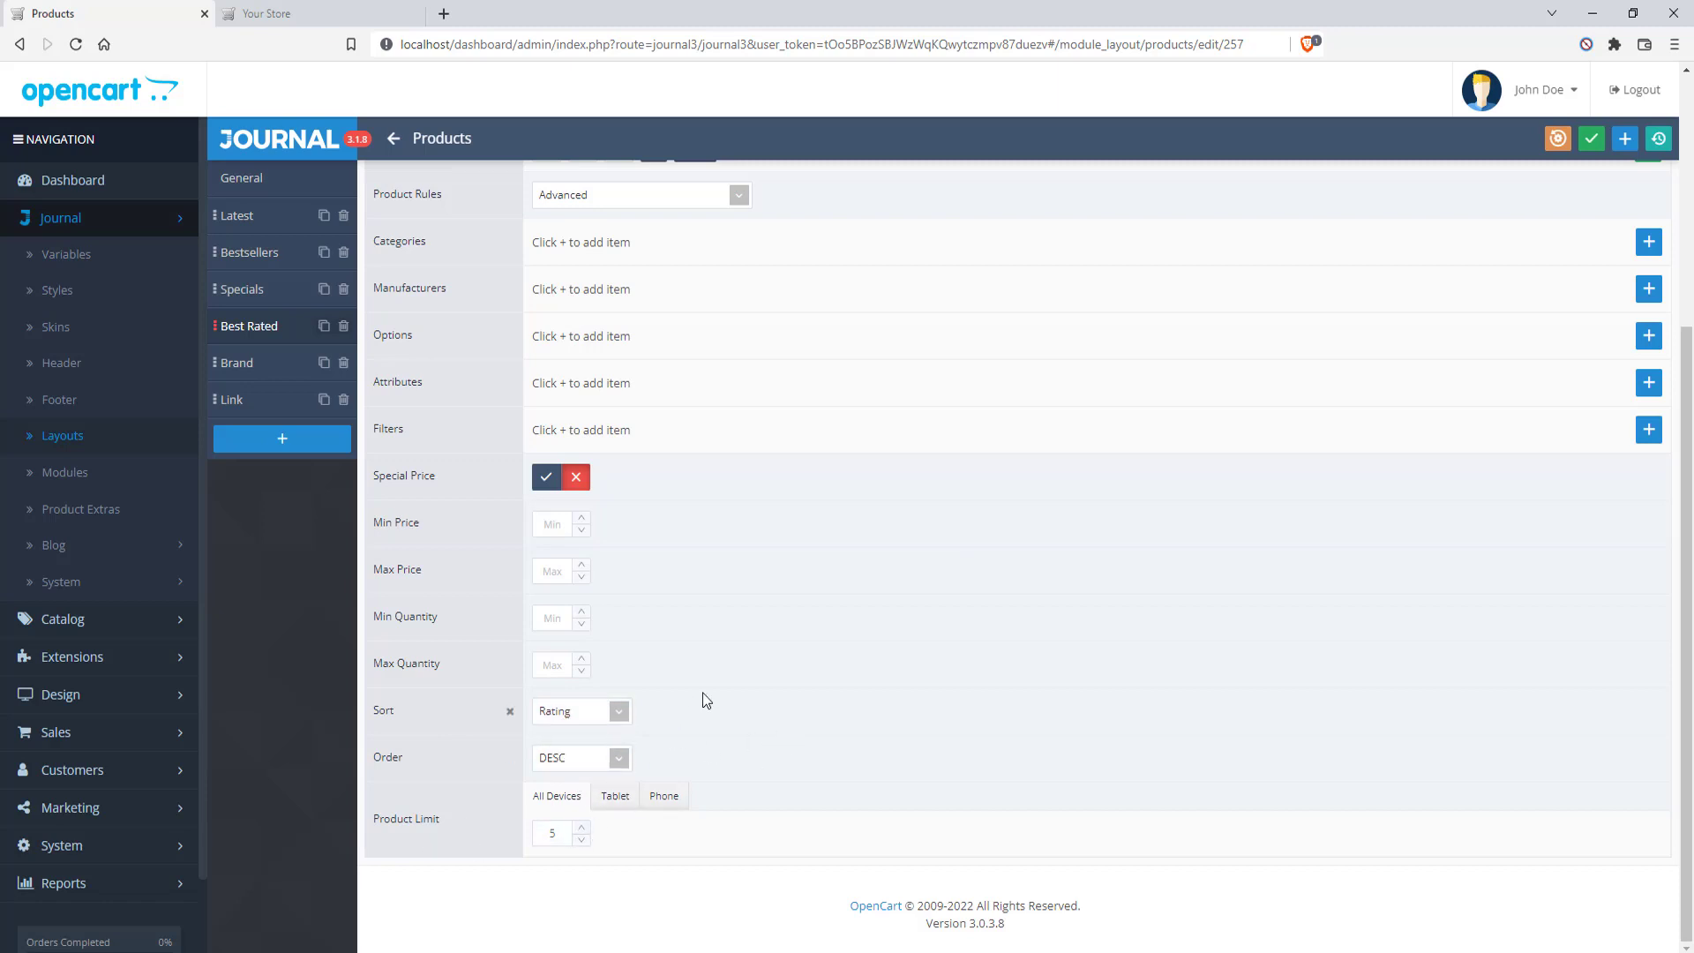
scroll(699, 688, up, 3)
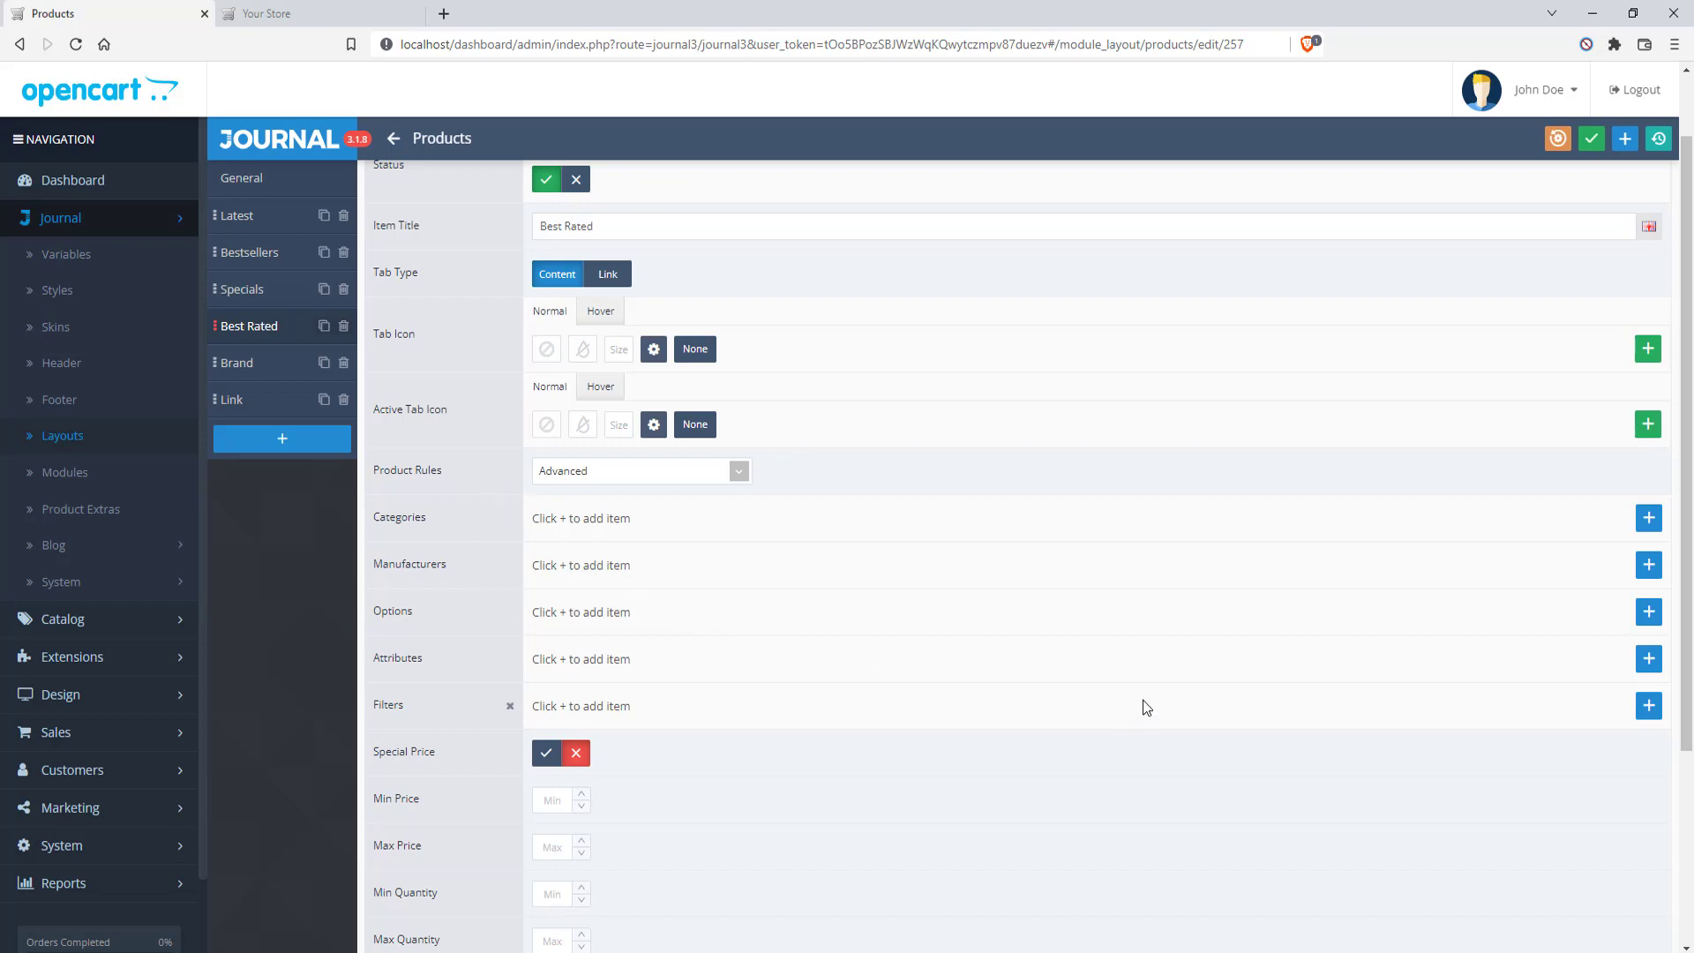
View the Brand item's advanced product rules, including its manufacturer filter, and compare them with the products in the storefront's Brand tab
click(247, 365)
scroll(882, 517, down, 3)
scroll(605, 481, up, 2)
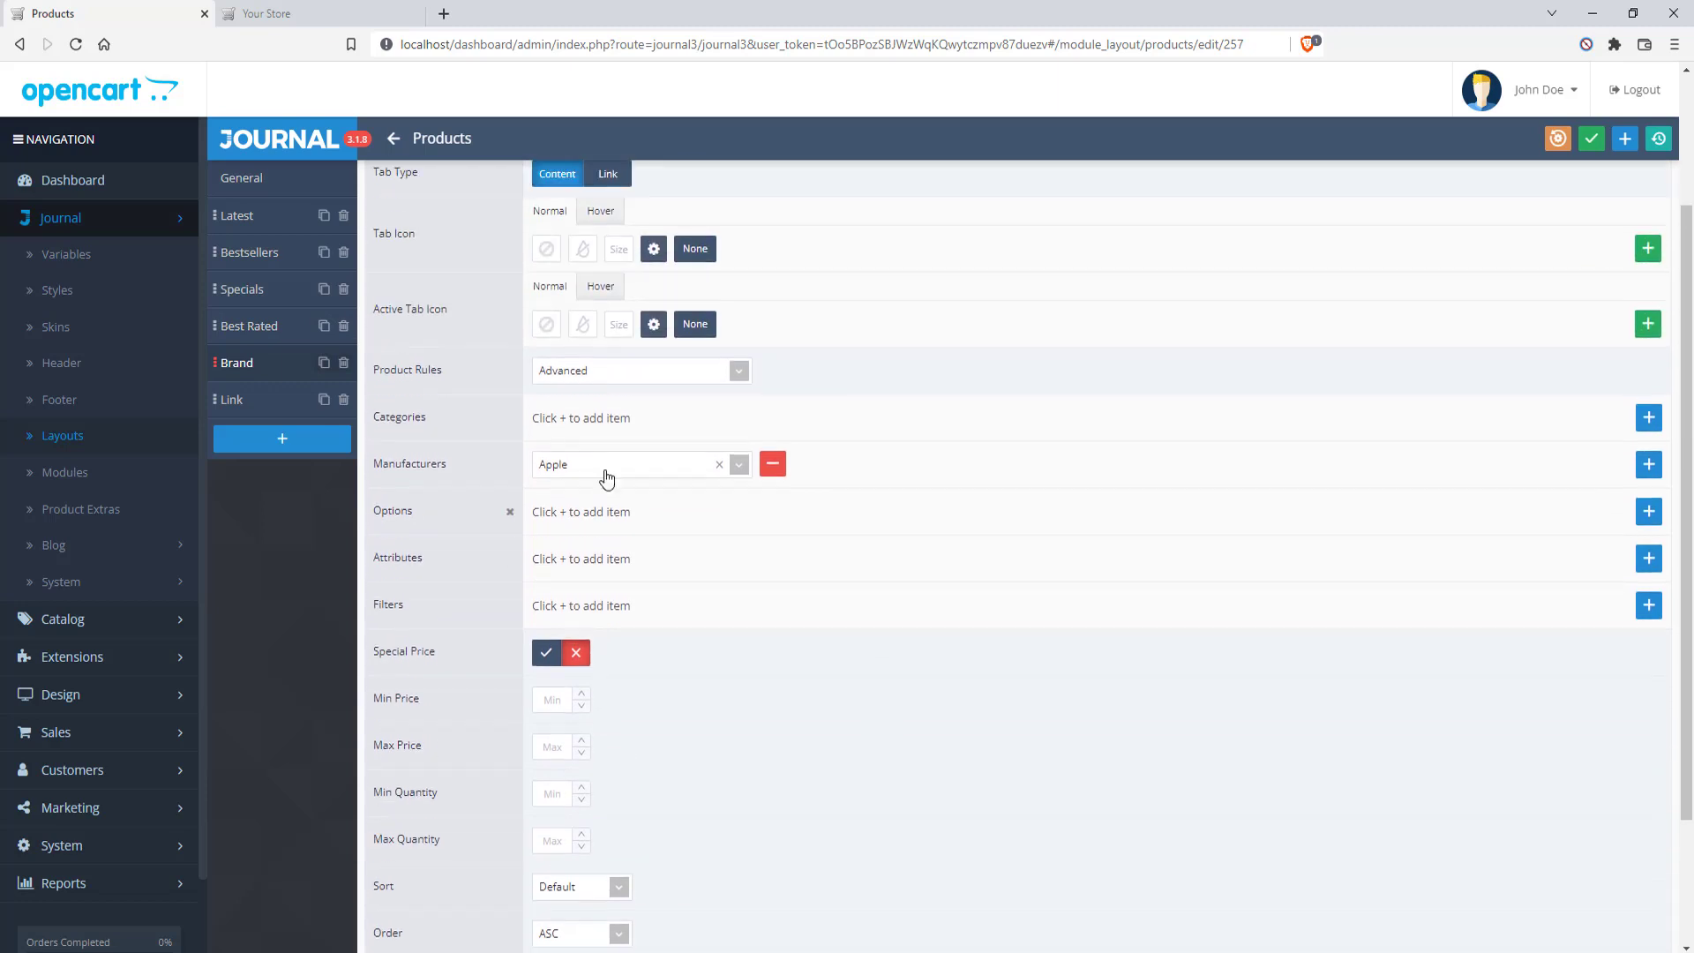
click(295, 16)
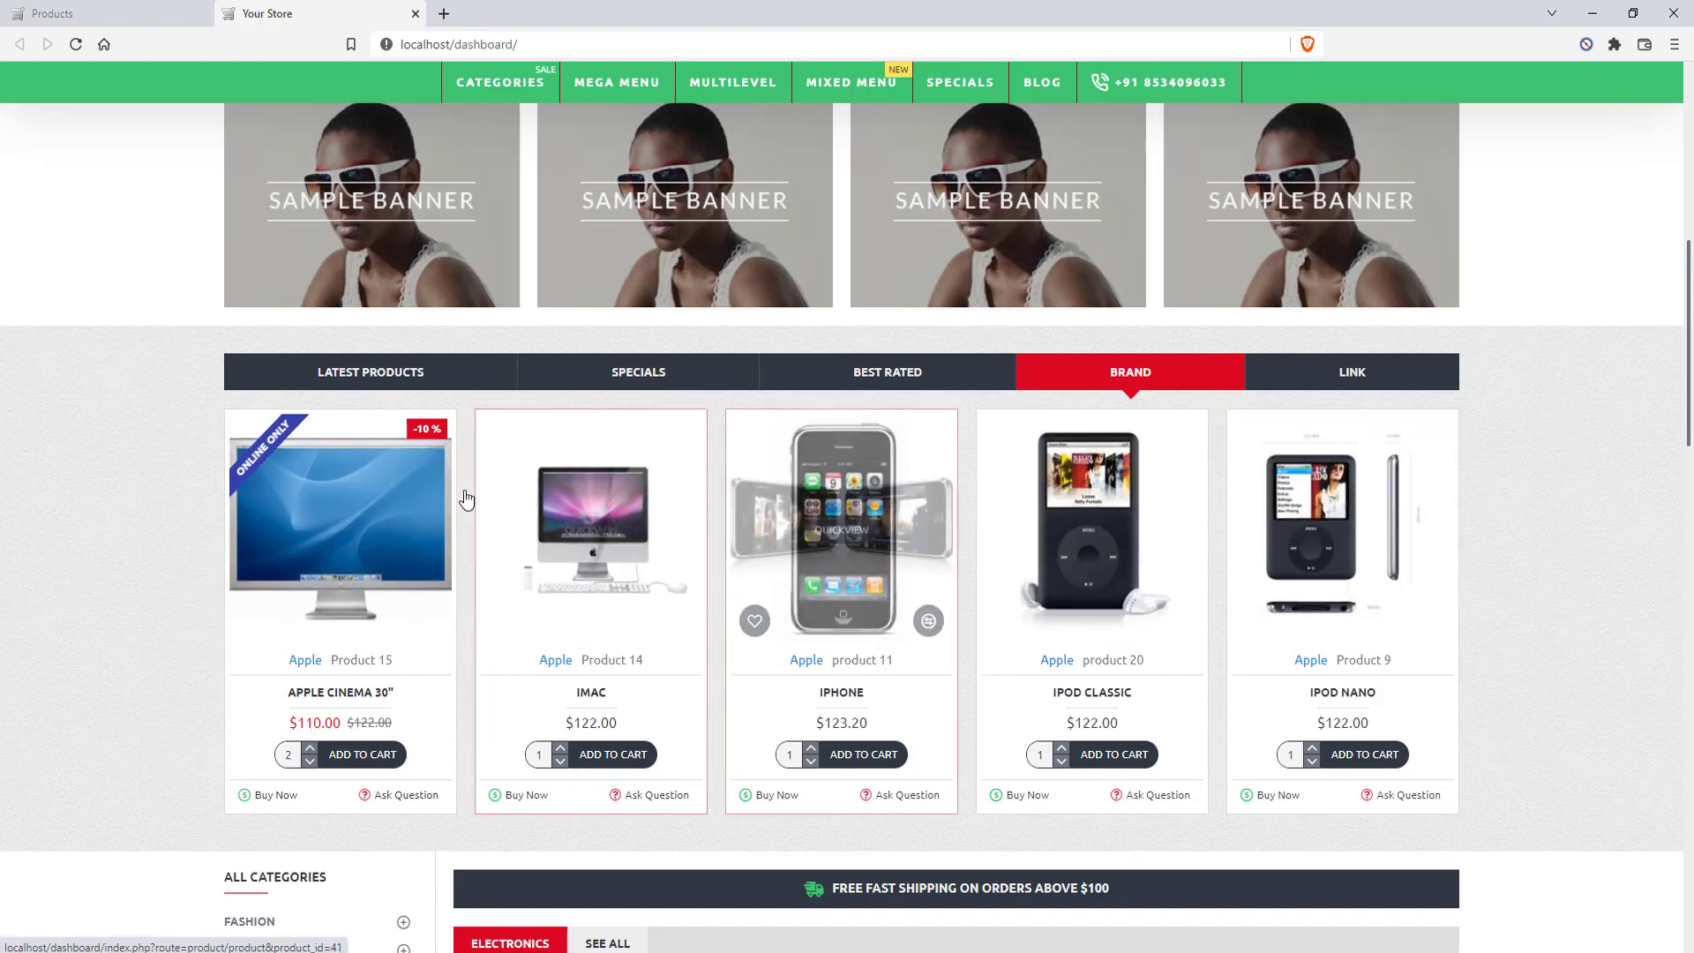
click(88, 13)
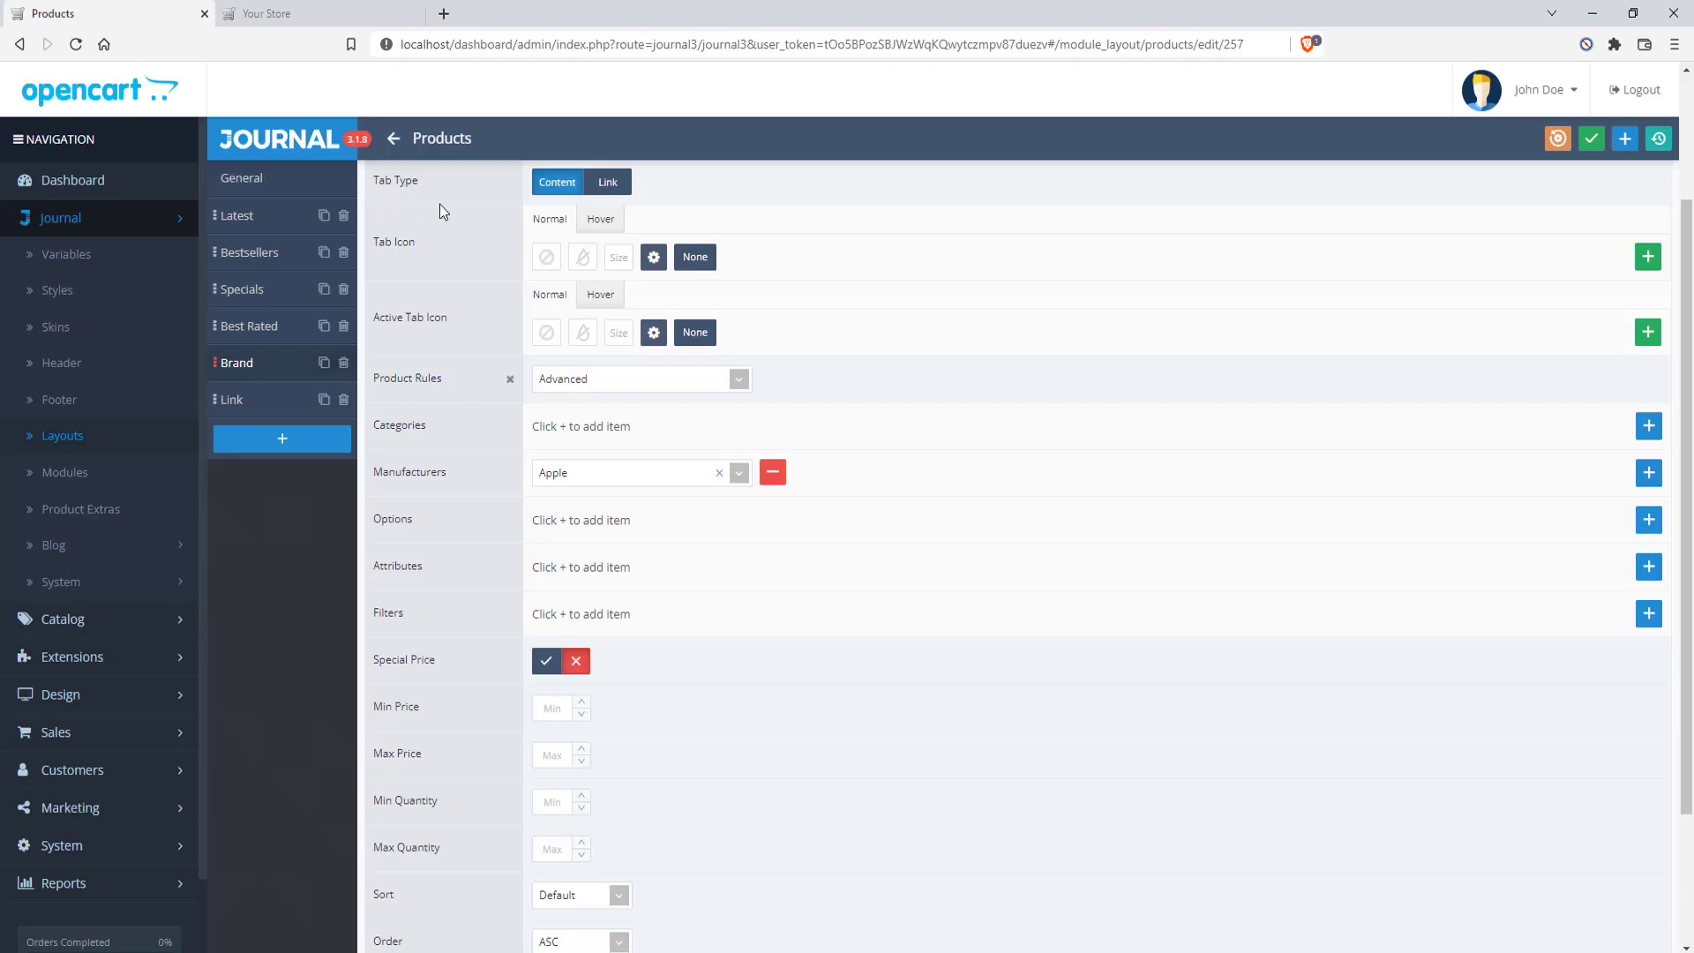
click(291, 13)
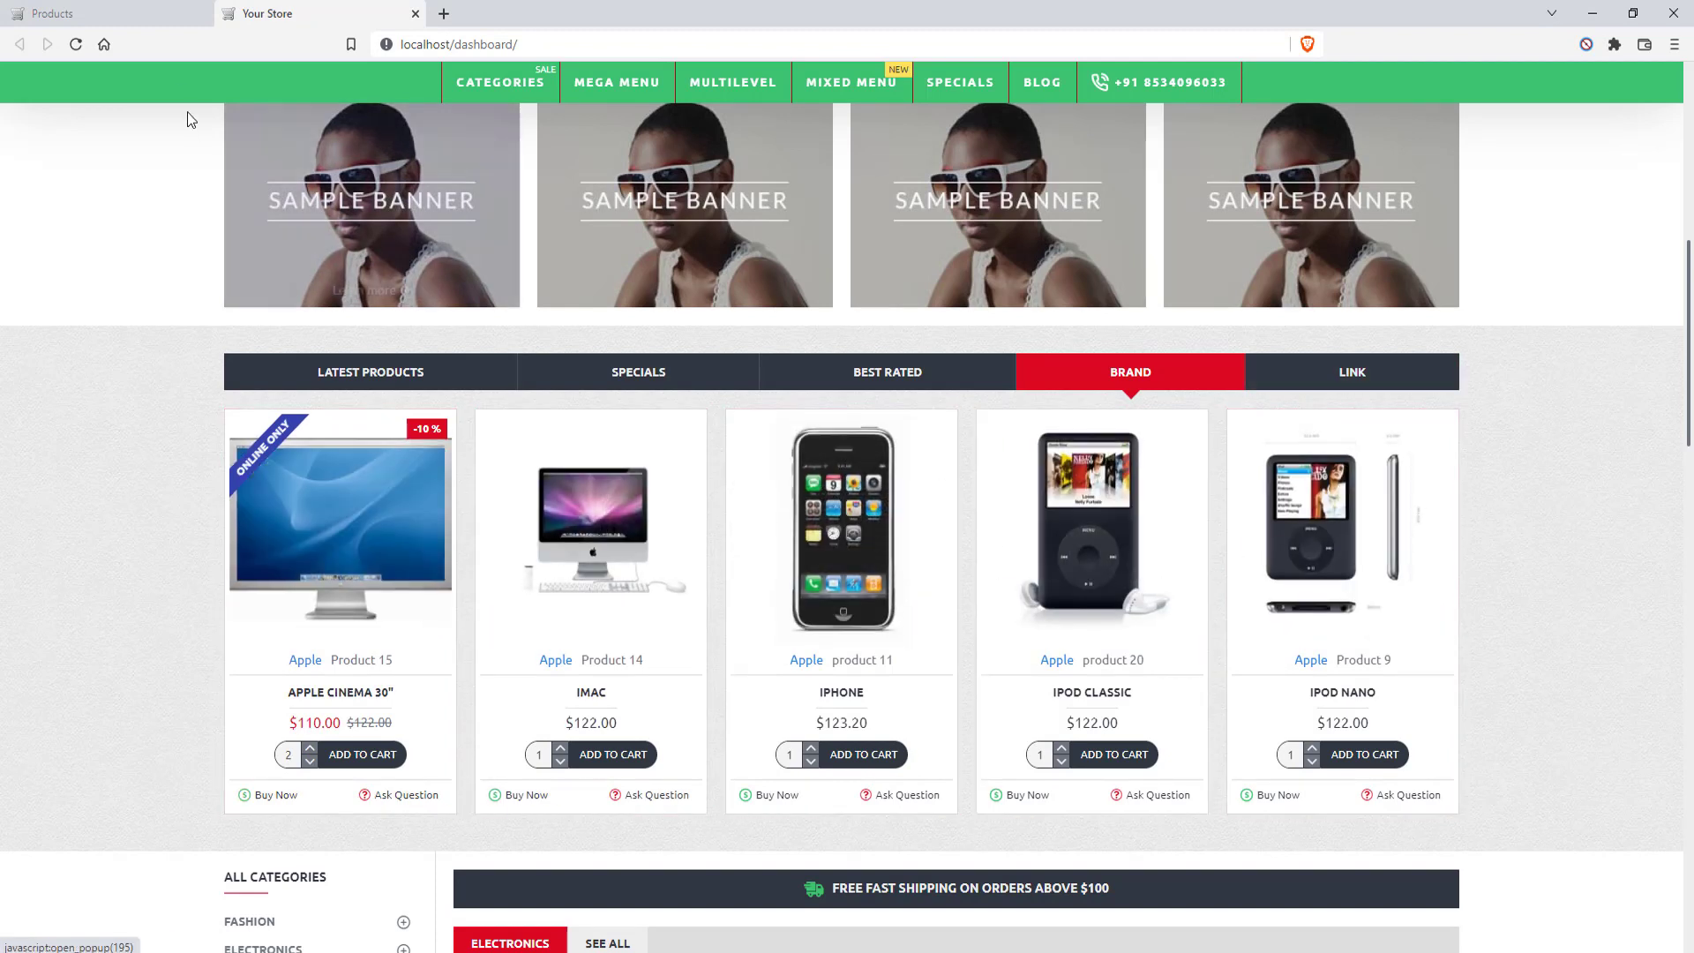
In the module editor, set the Link item's Item Link to Blog Home and save the module
click(53, 14)
click(241, 408)
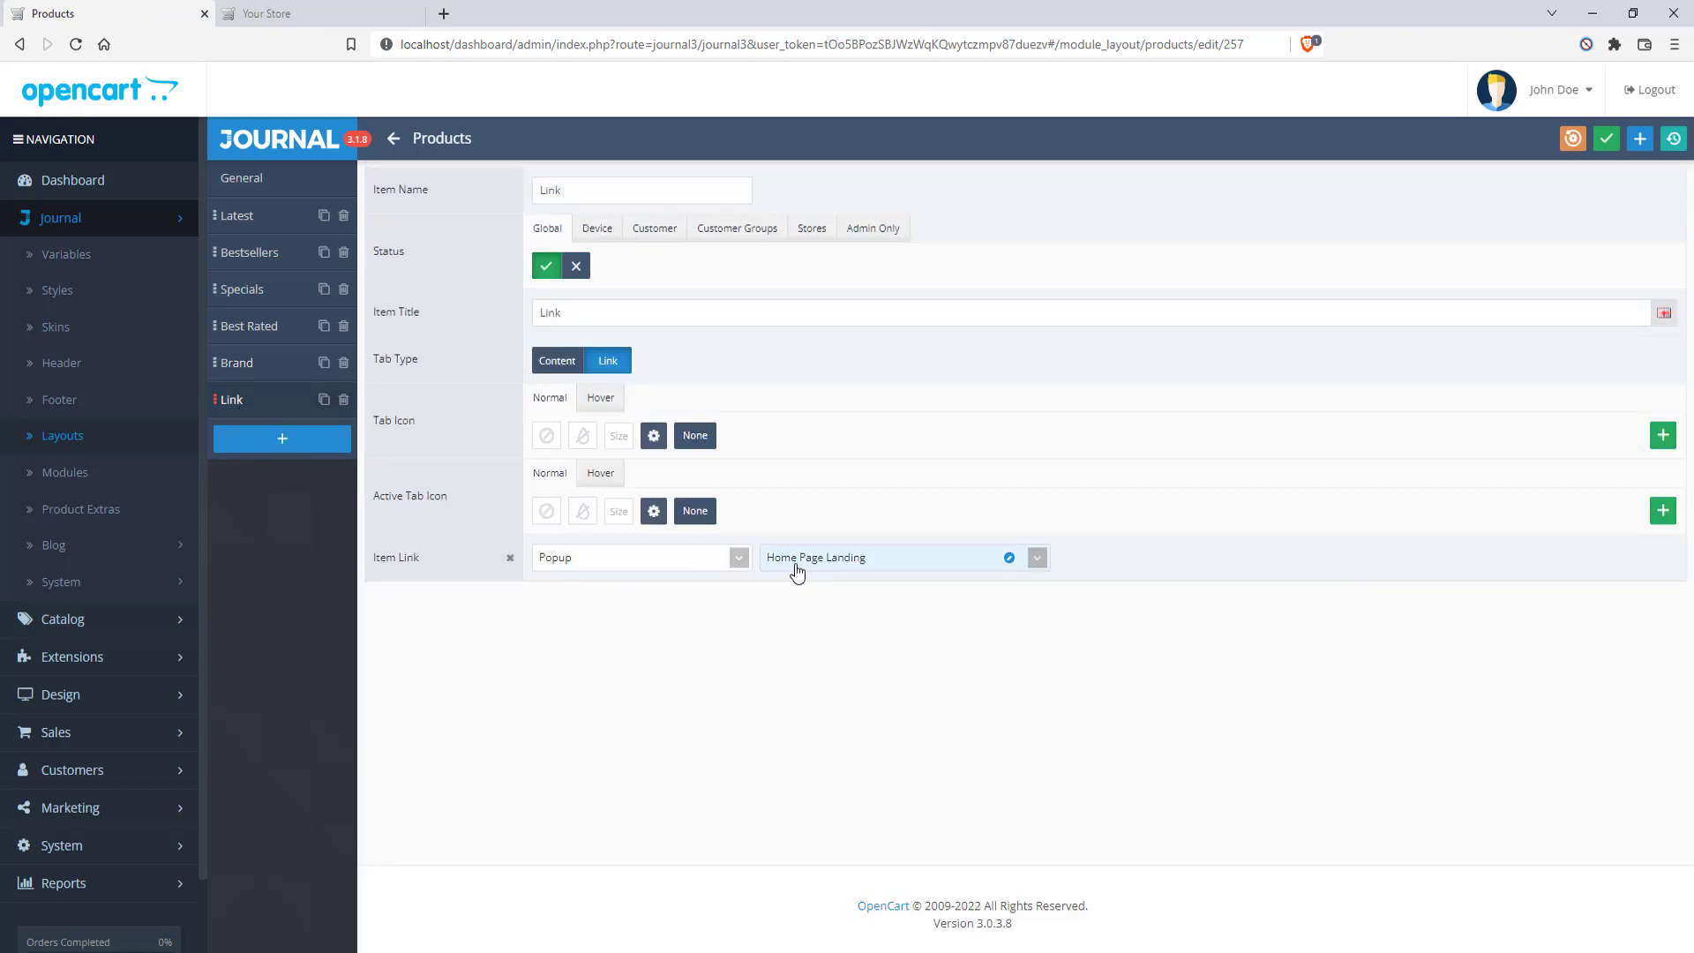
click(739, 558)
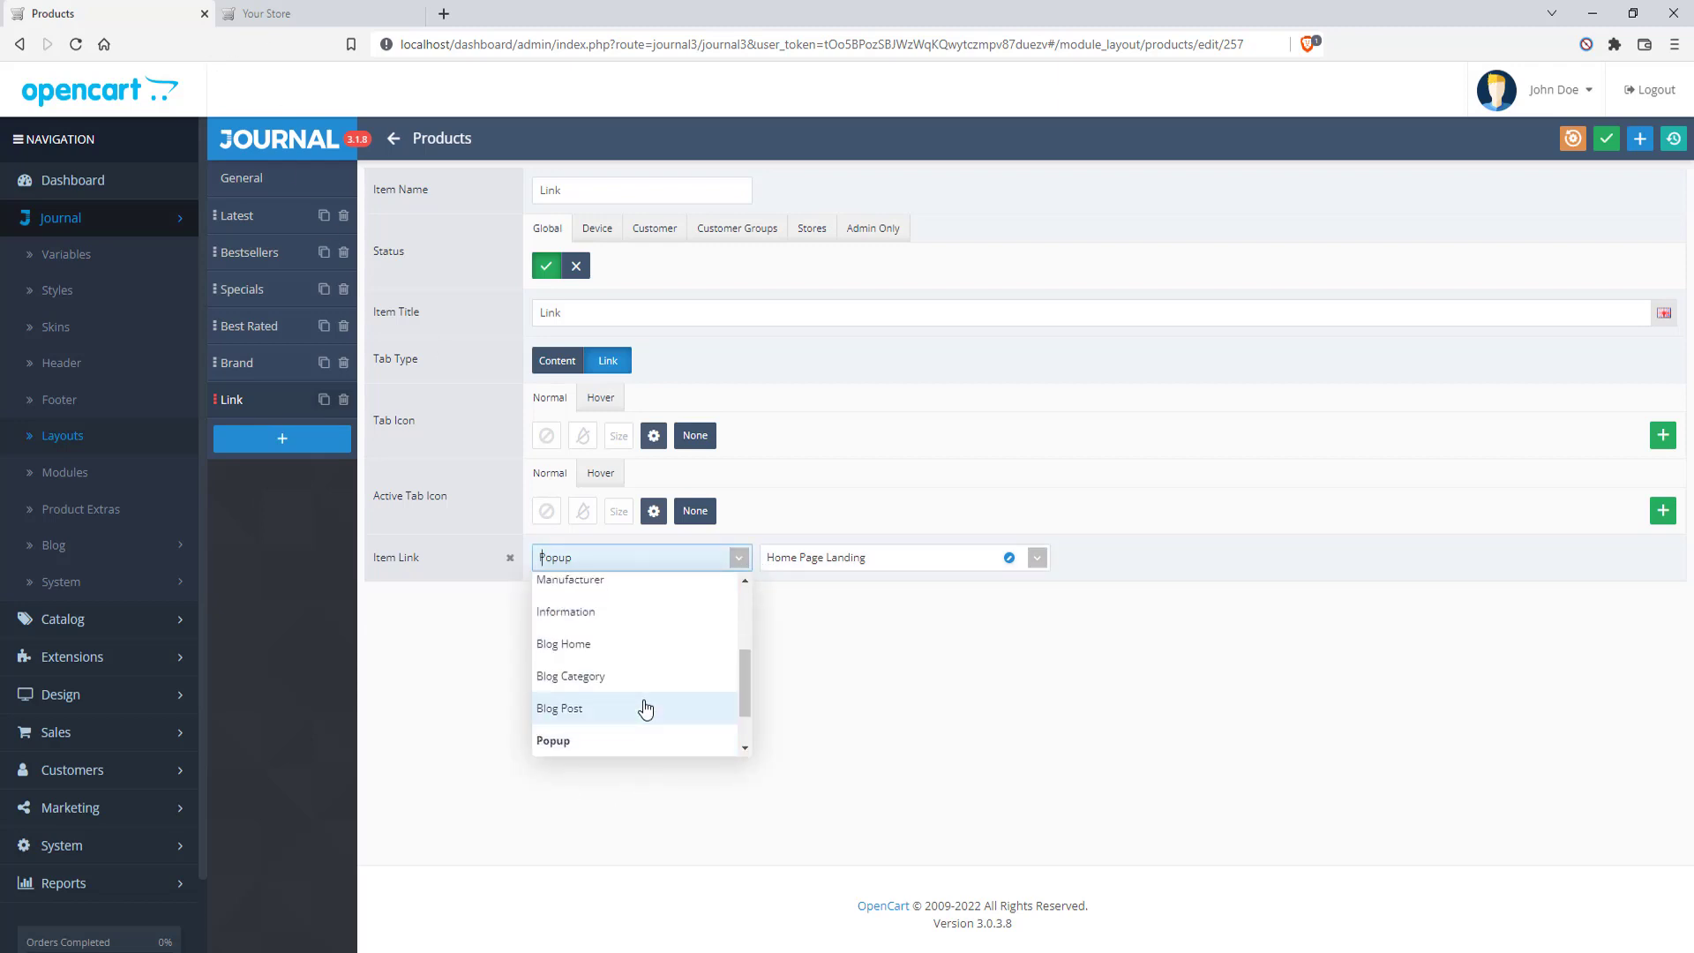
click(562, 651)
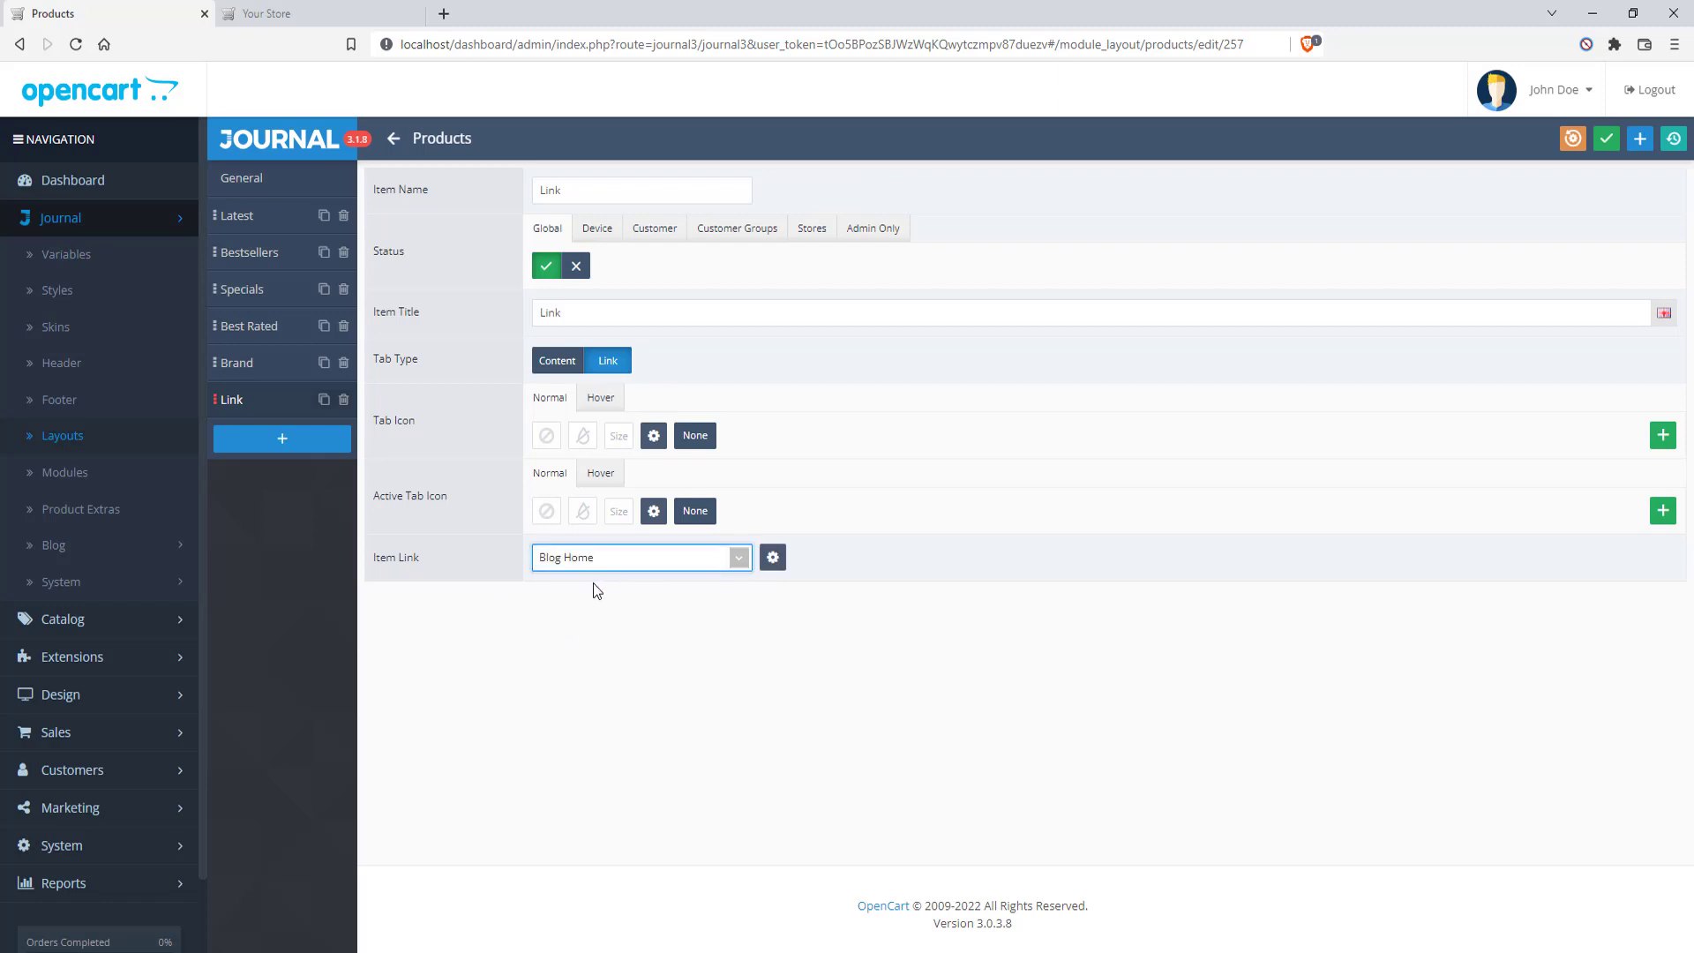
click(600, 607)
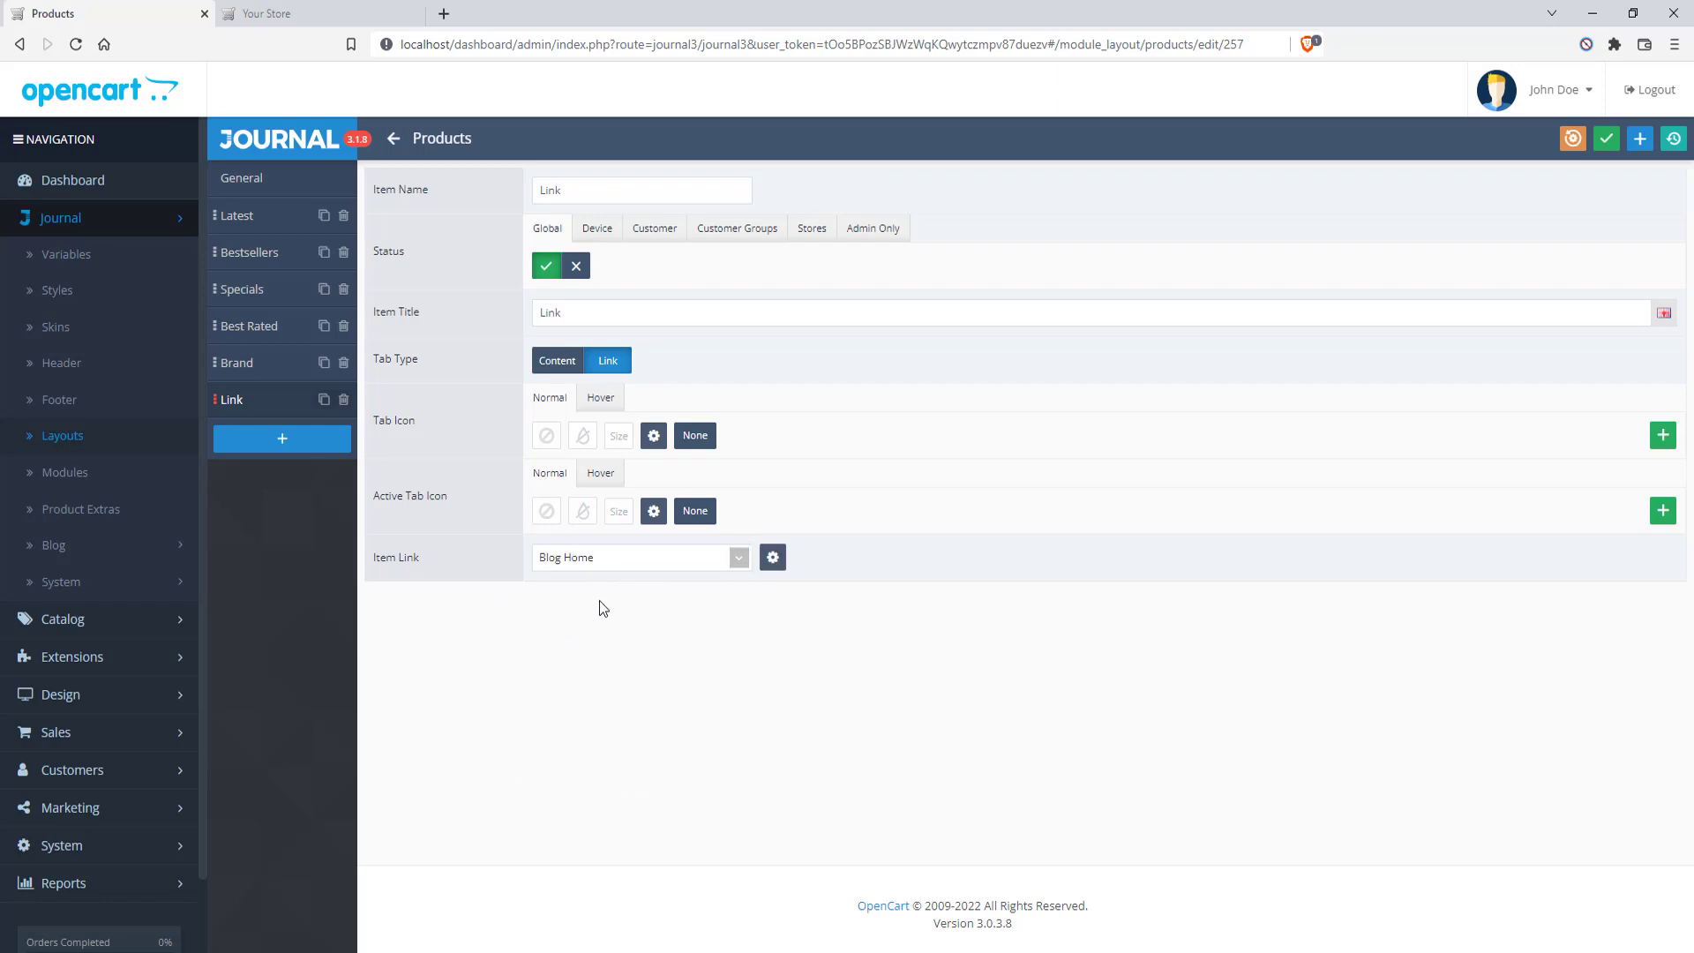
click(1607, 146)
Reload the storefront, follow the Link tab of the products module and look through the blog's post list and sidebar
click(370, 13)
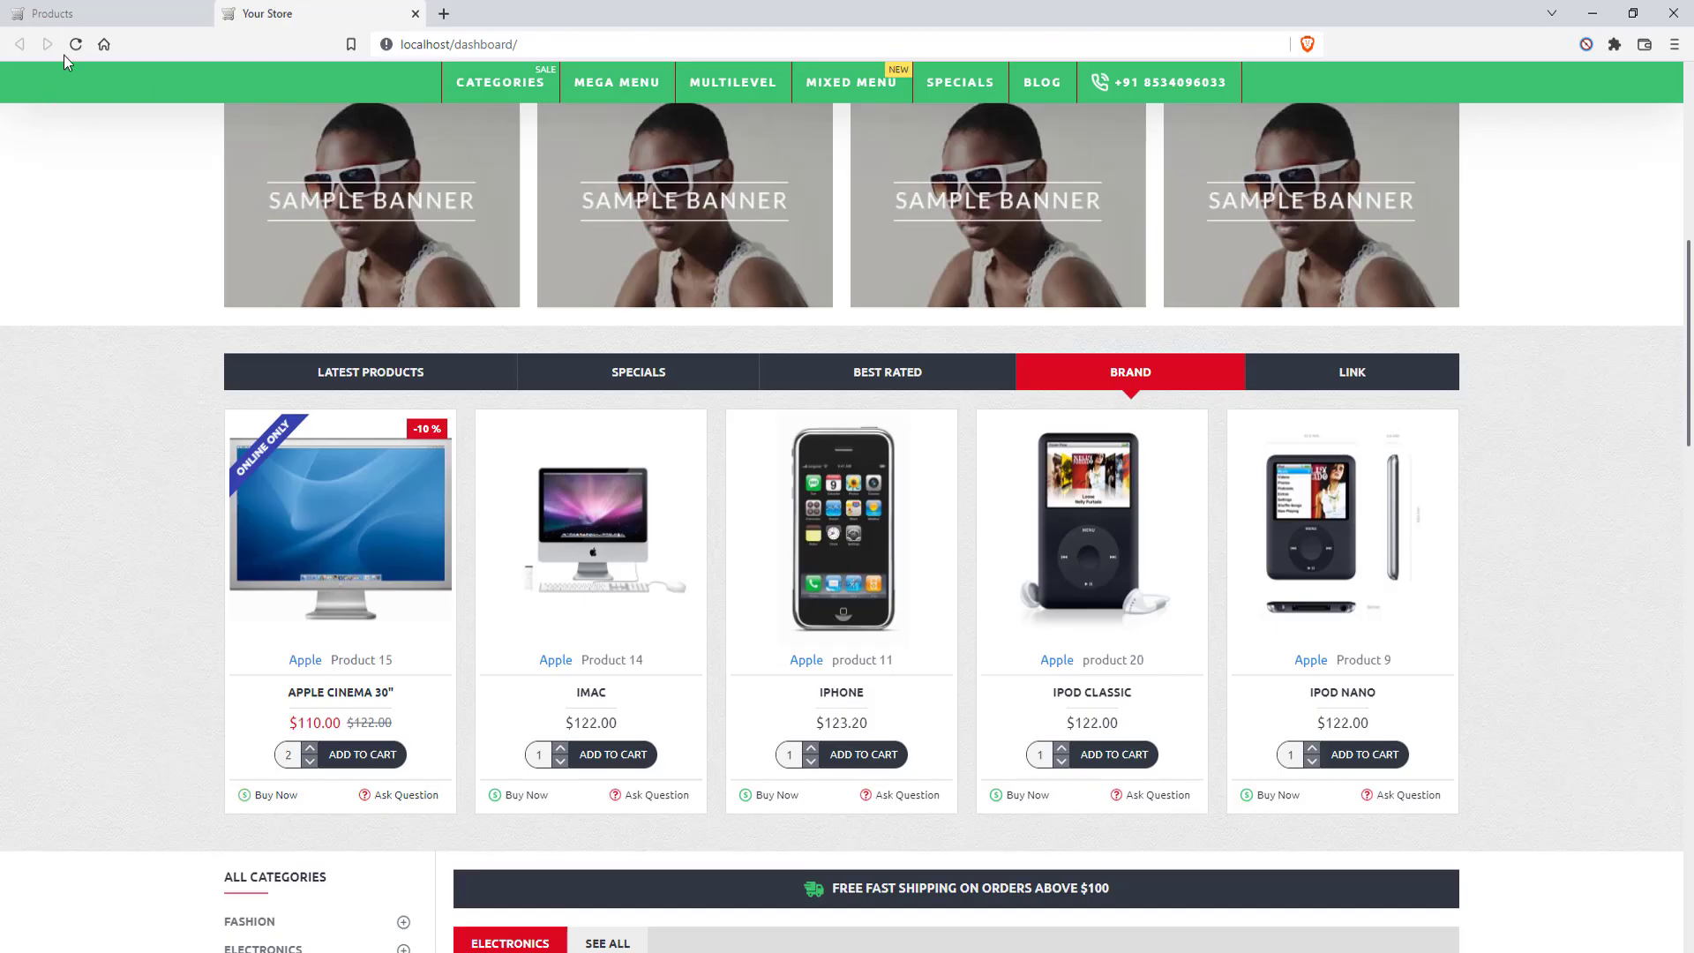
click(65, 53)
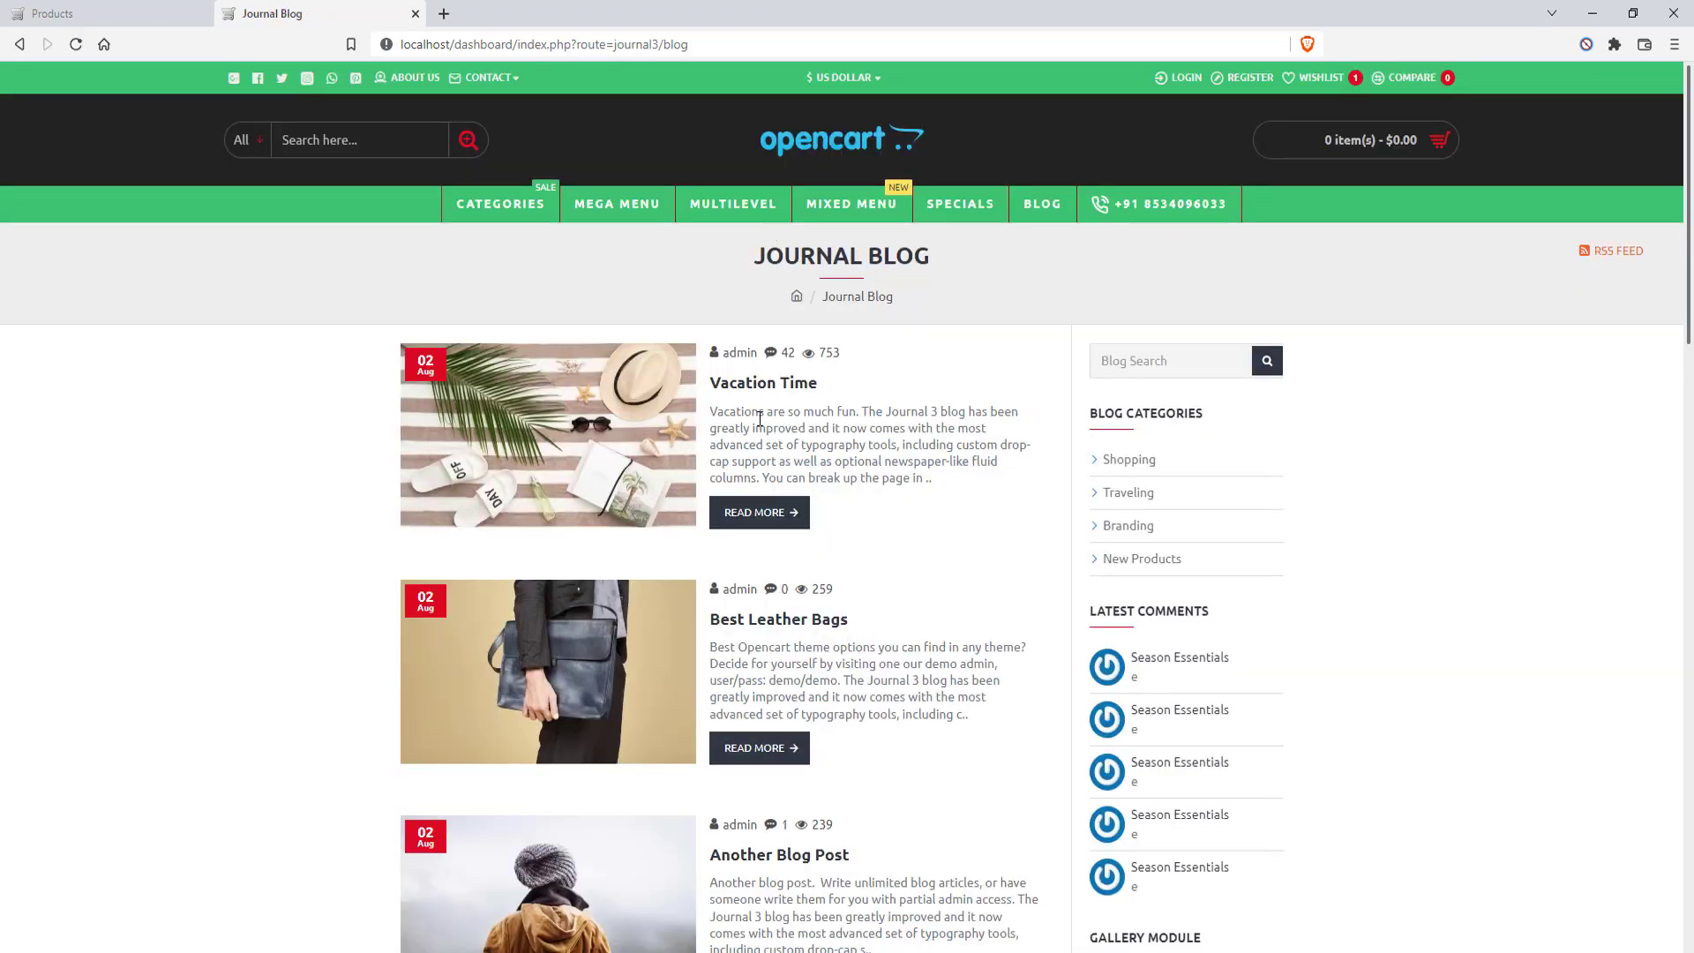
scroll(759, 419, down, 4)
scroll(405, 550, down, 4)
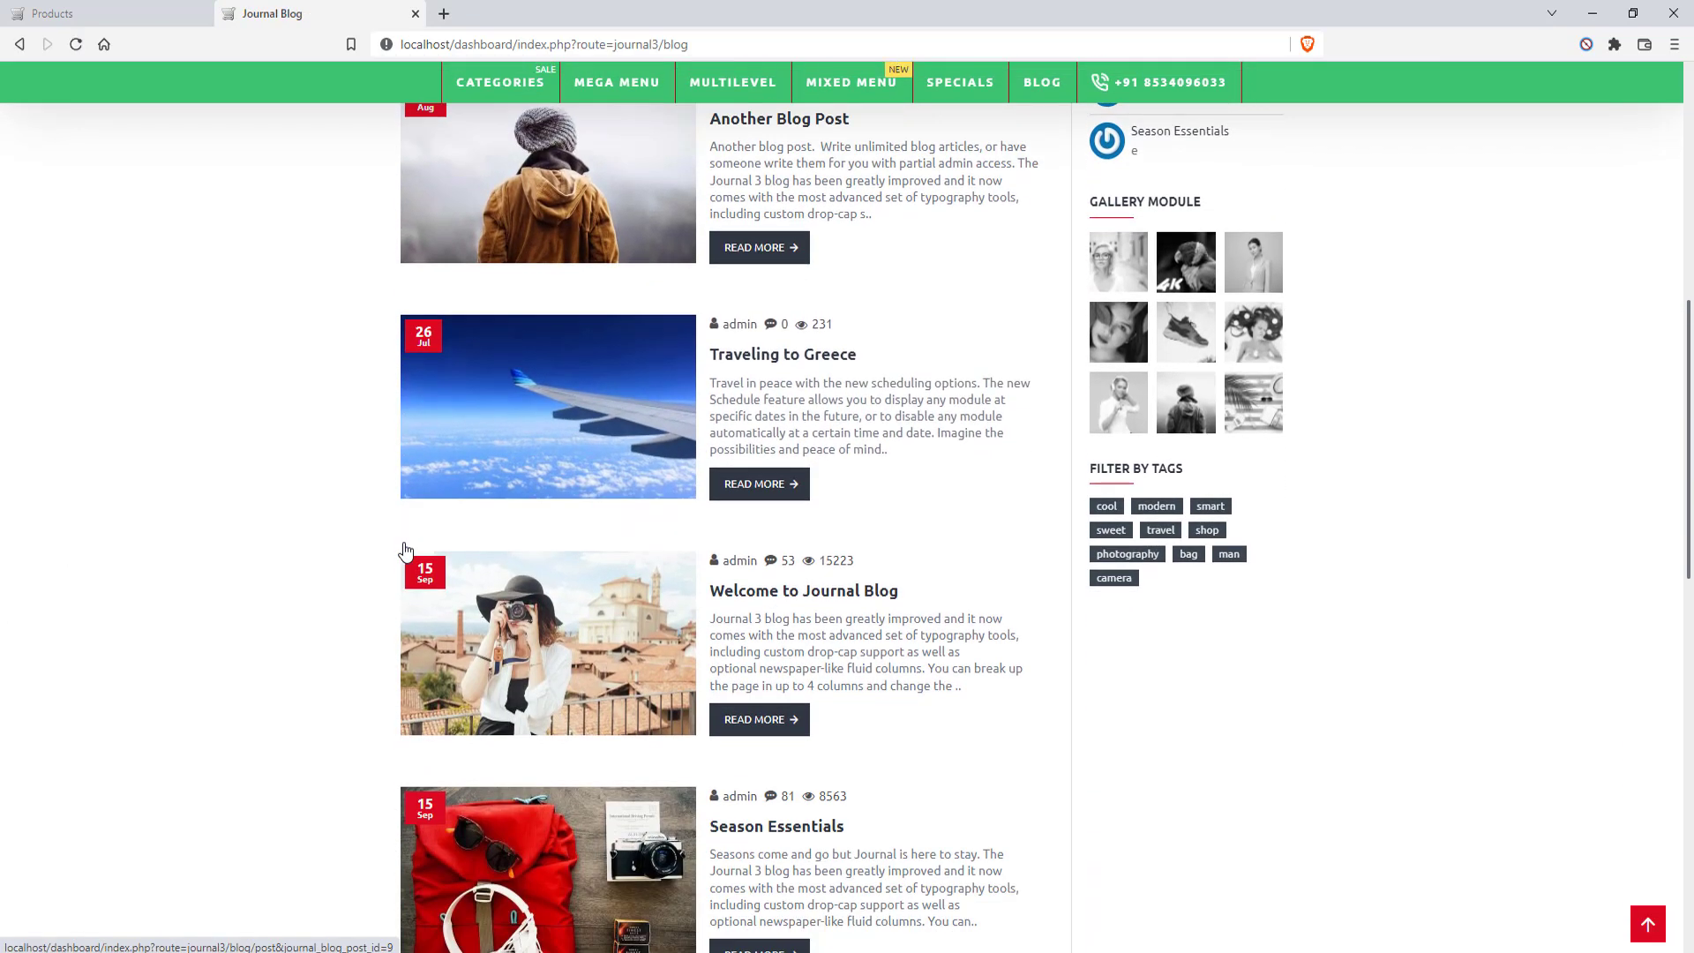
scroll(405, 550, down, 5)
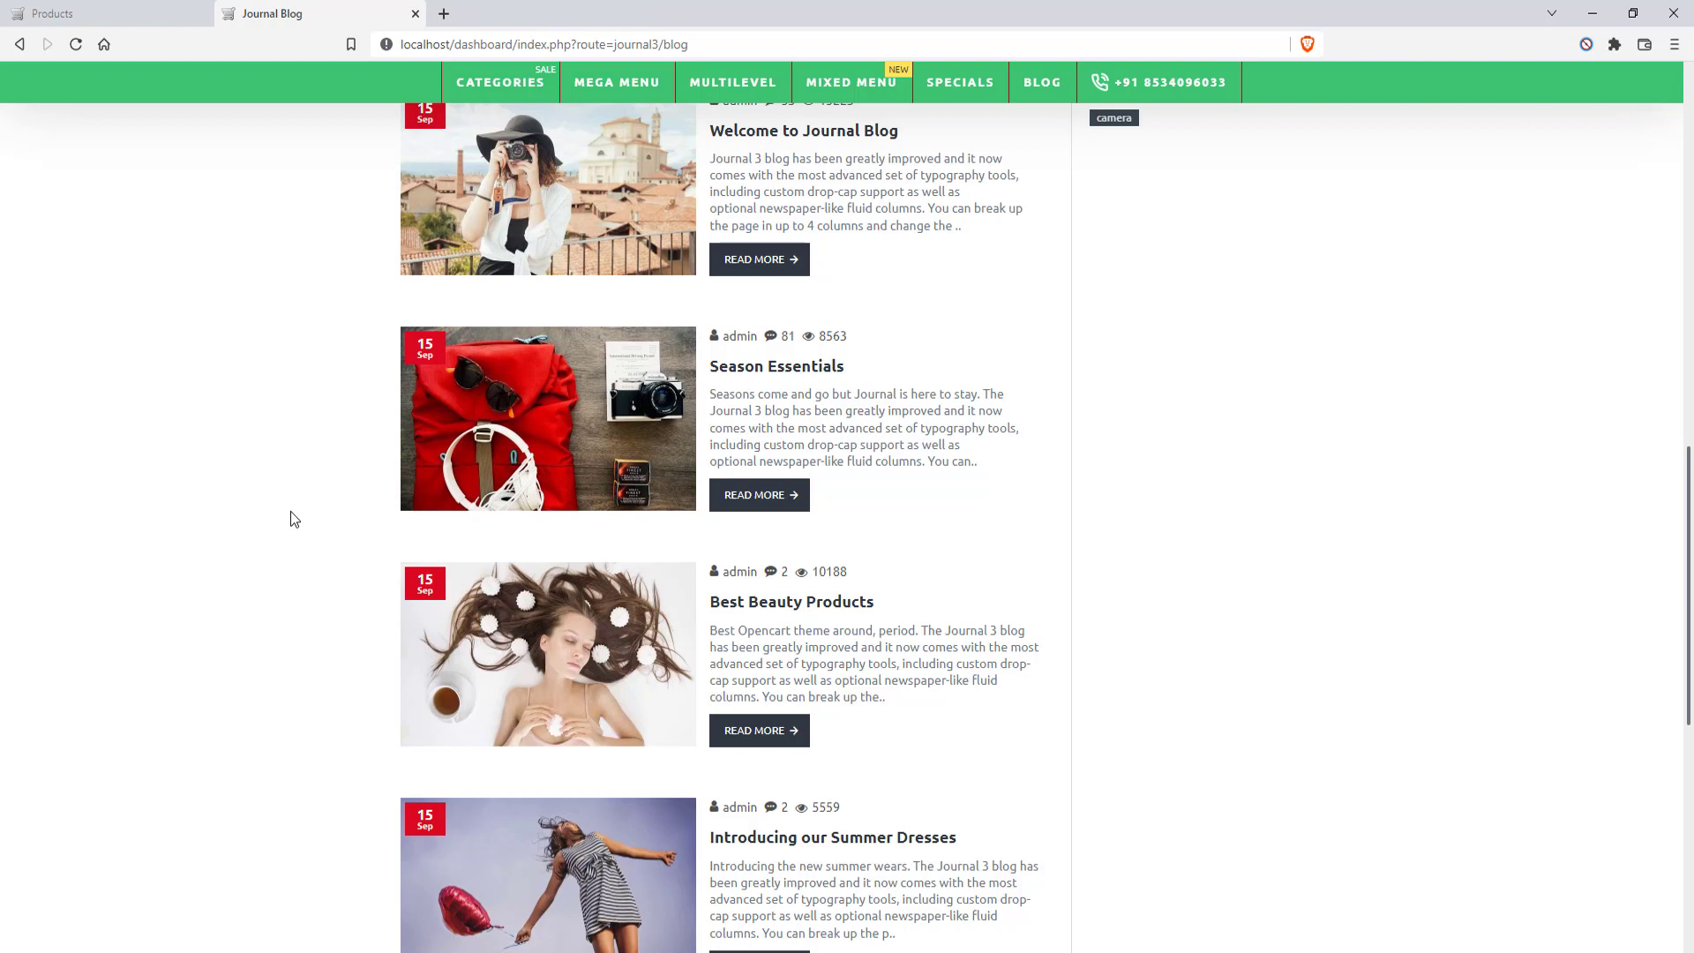
scroll(265, 525, up, 14)
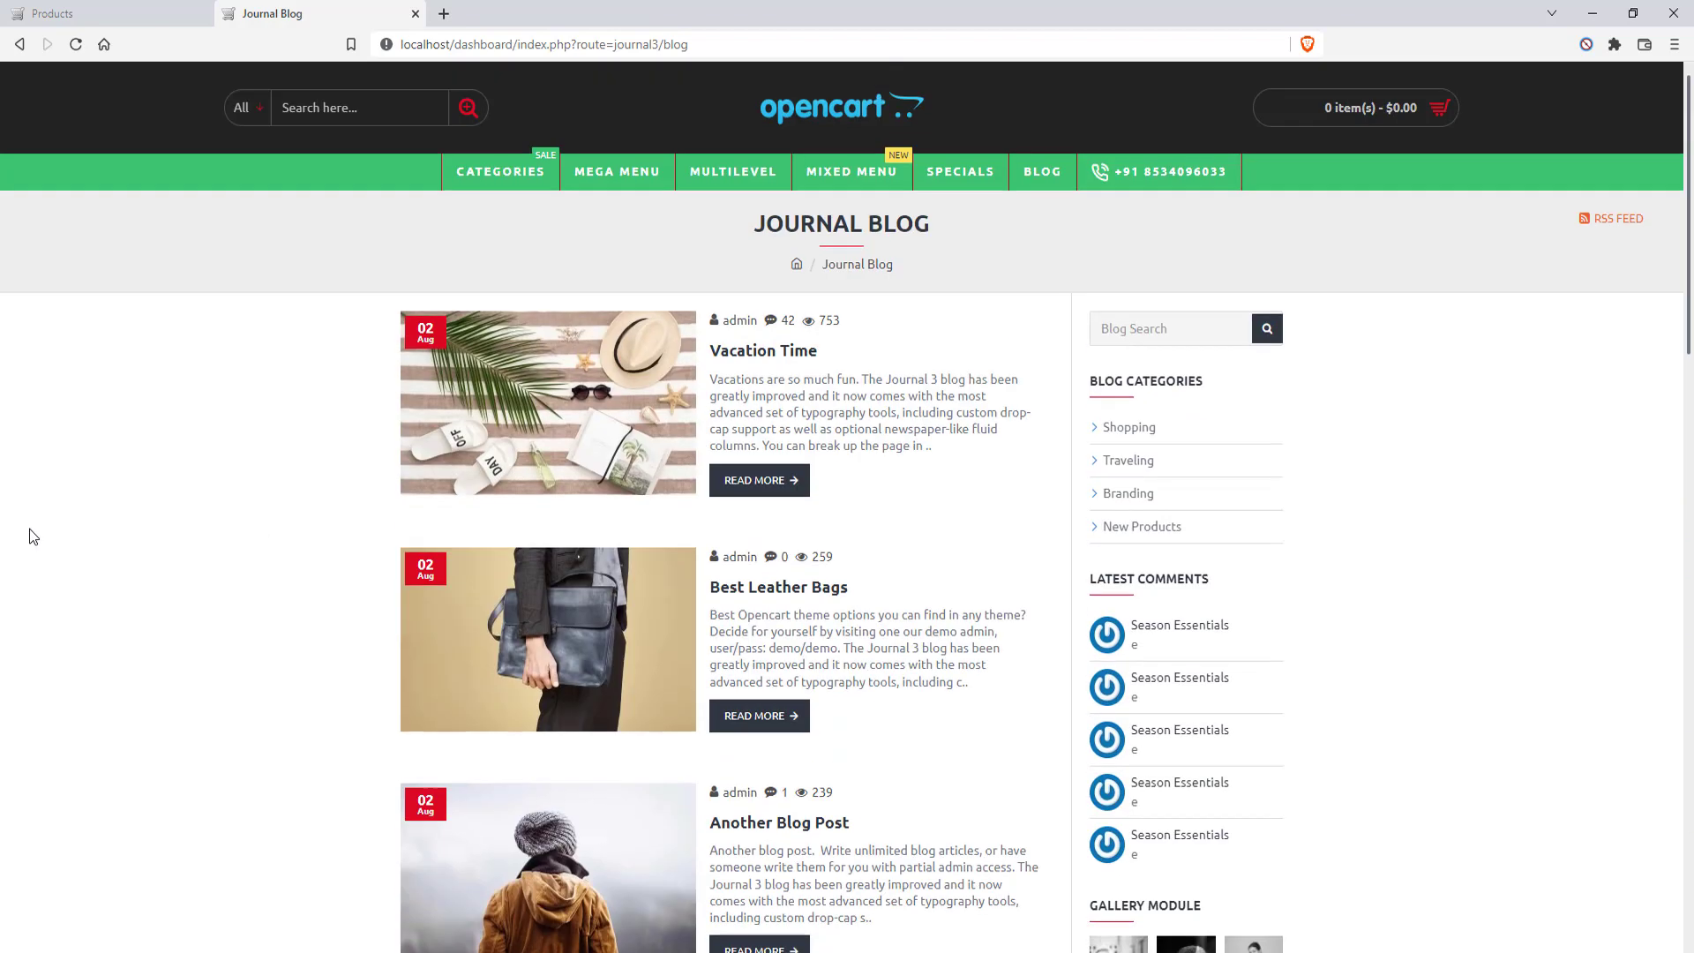
scroll(29, 536, up, 1)
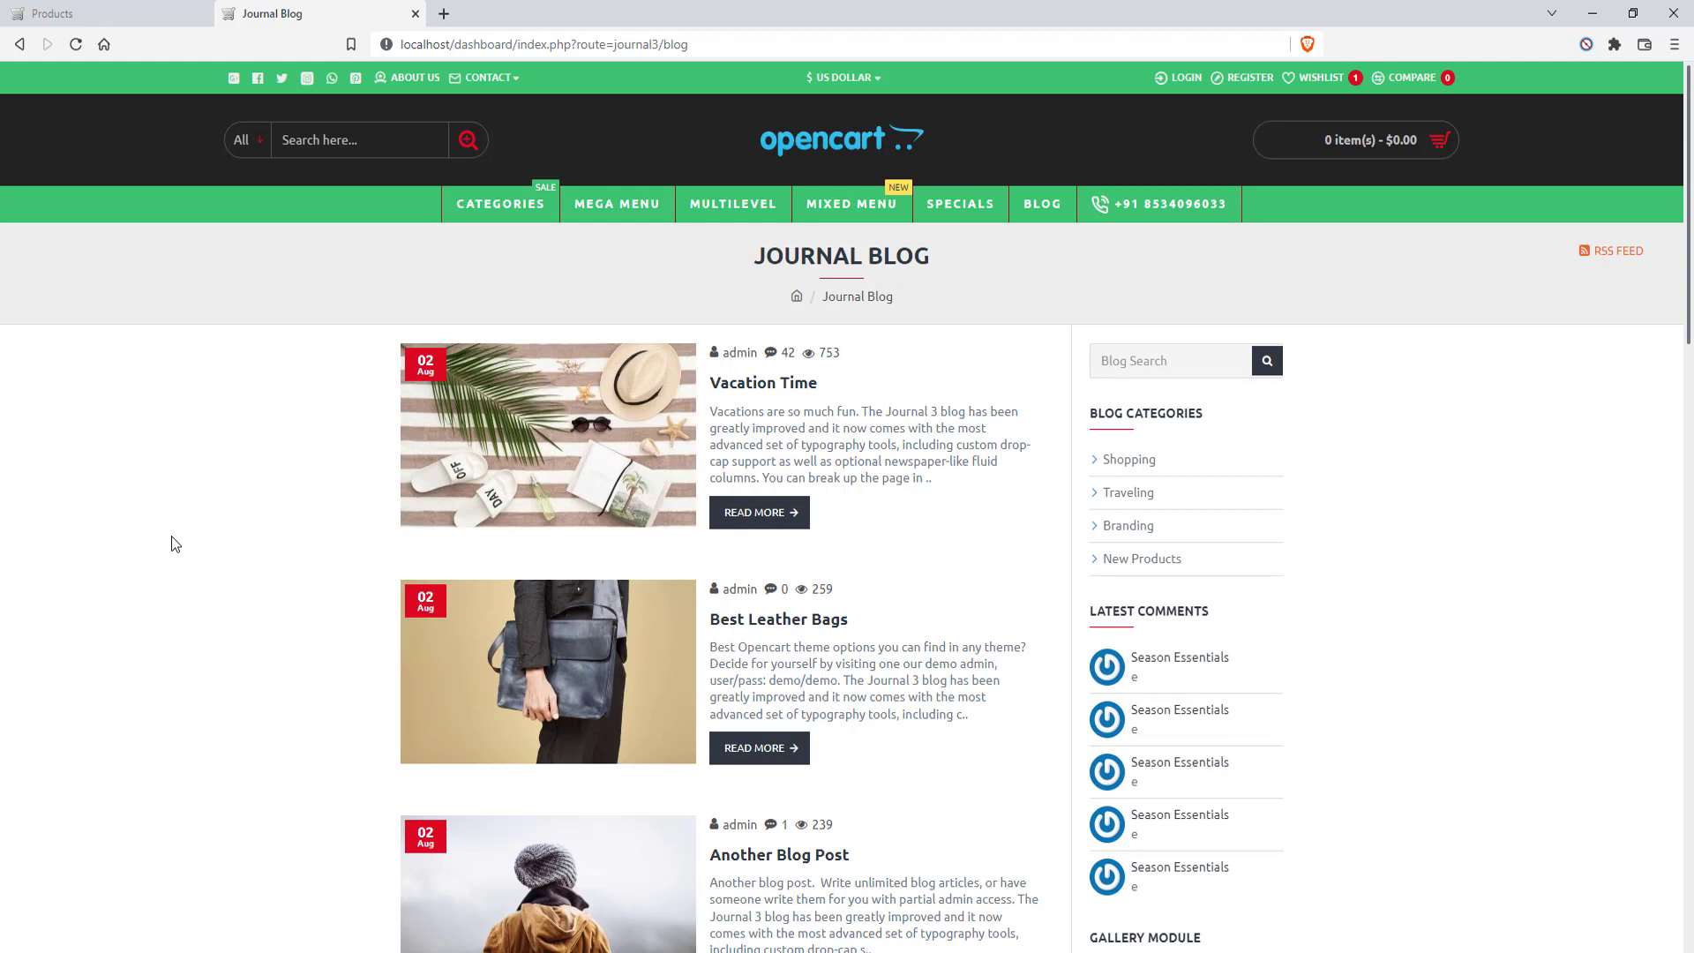
scroll(481, 450, down, 1)
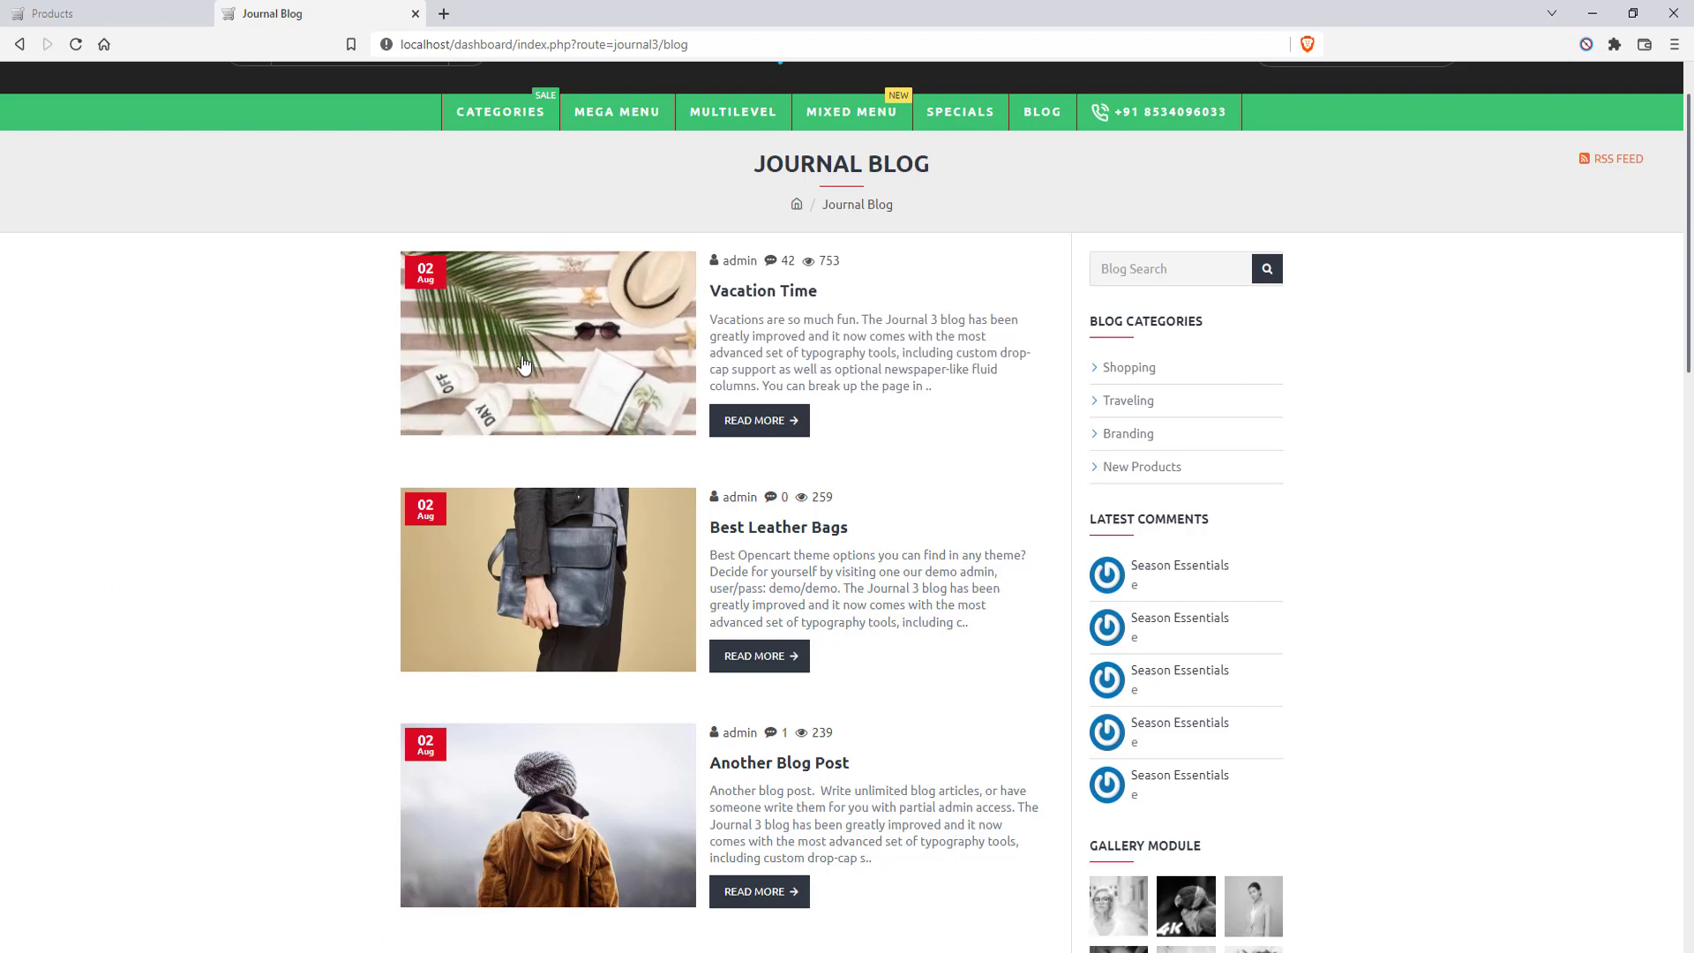
scroll(589, 851, down, 5)
scroll(590, 851, down, 2)
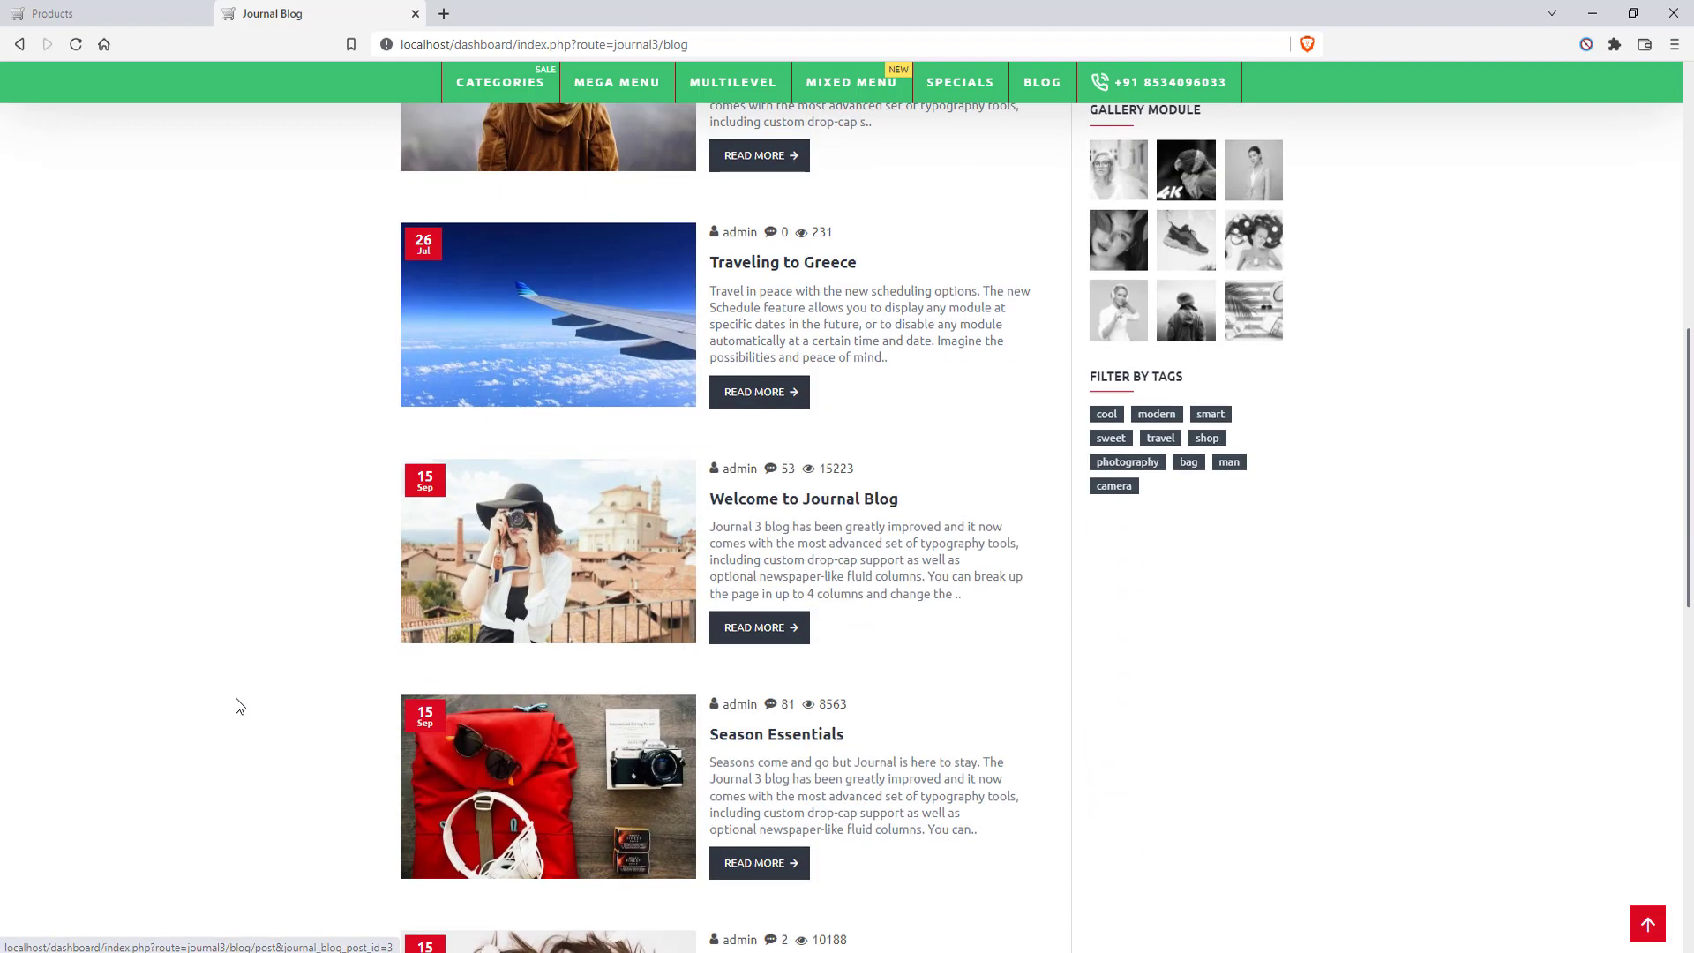
scroll(235, 697, up, 5)
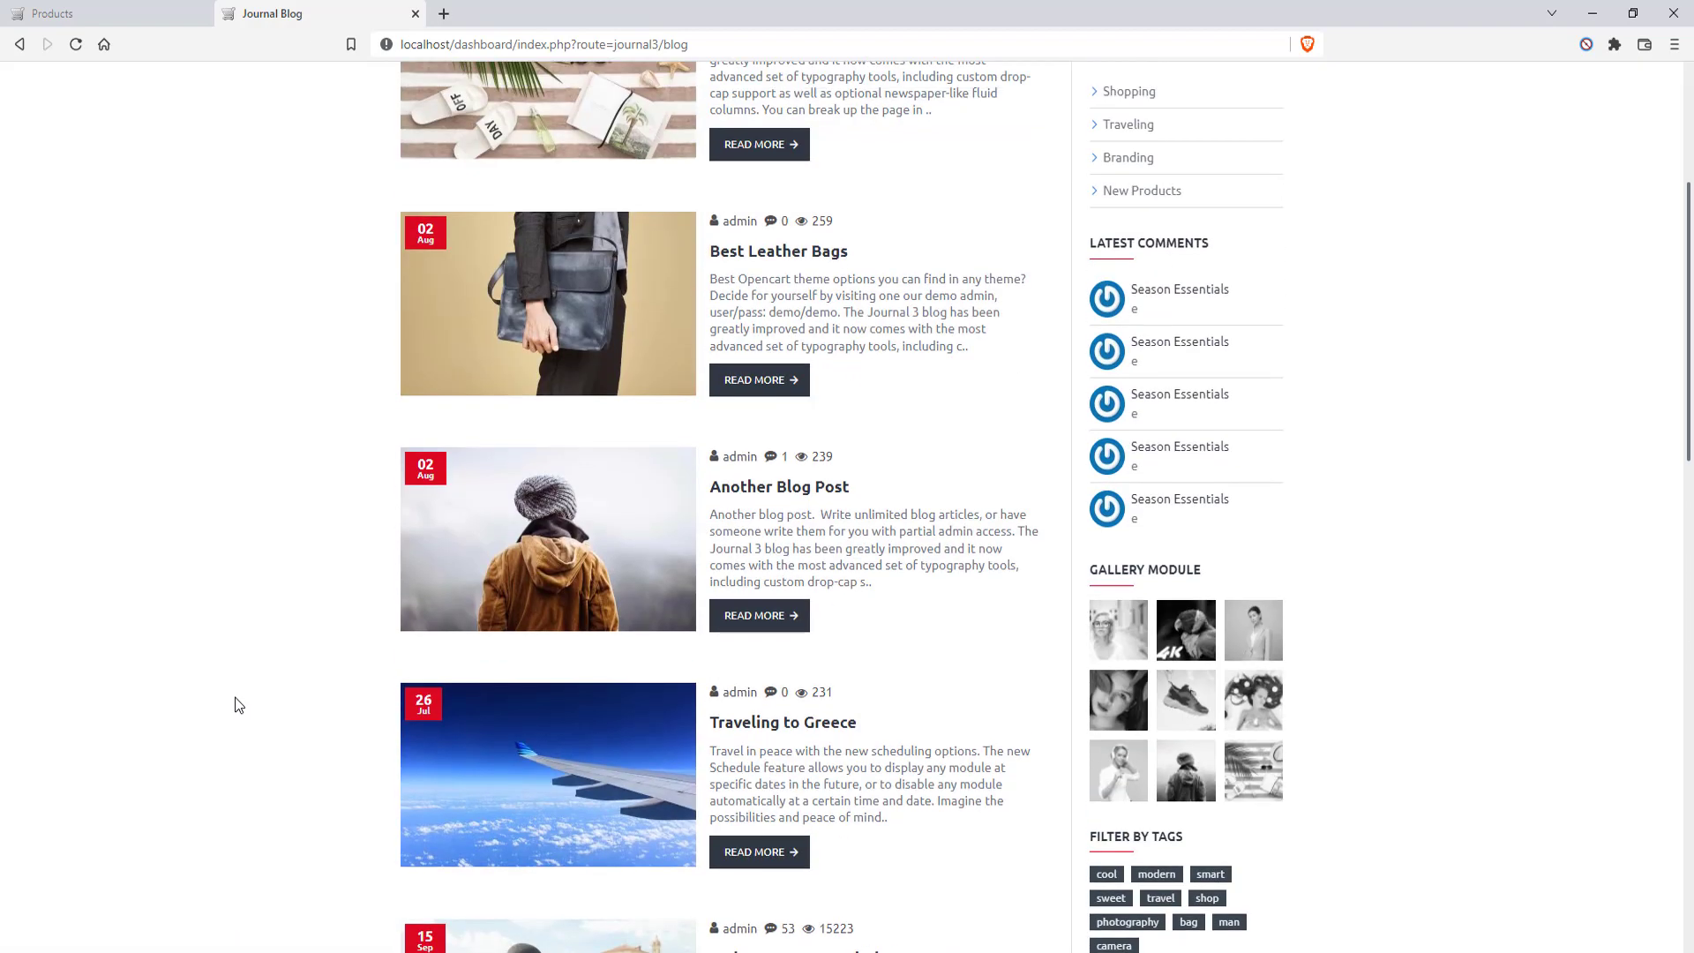
scroll(237, 703, up, 4)
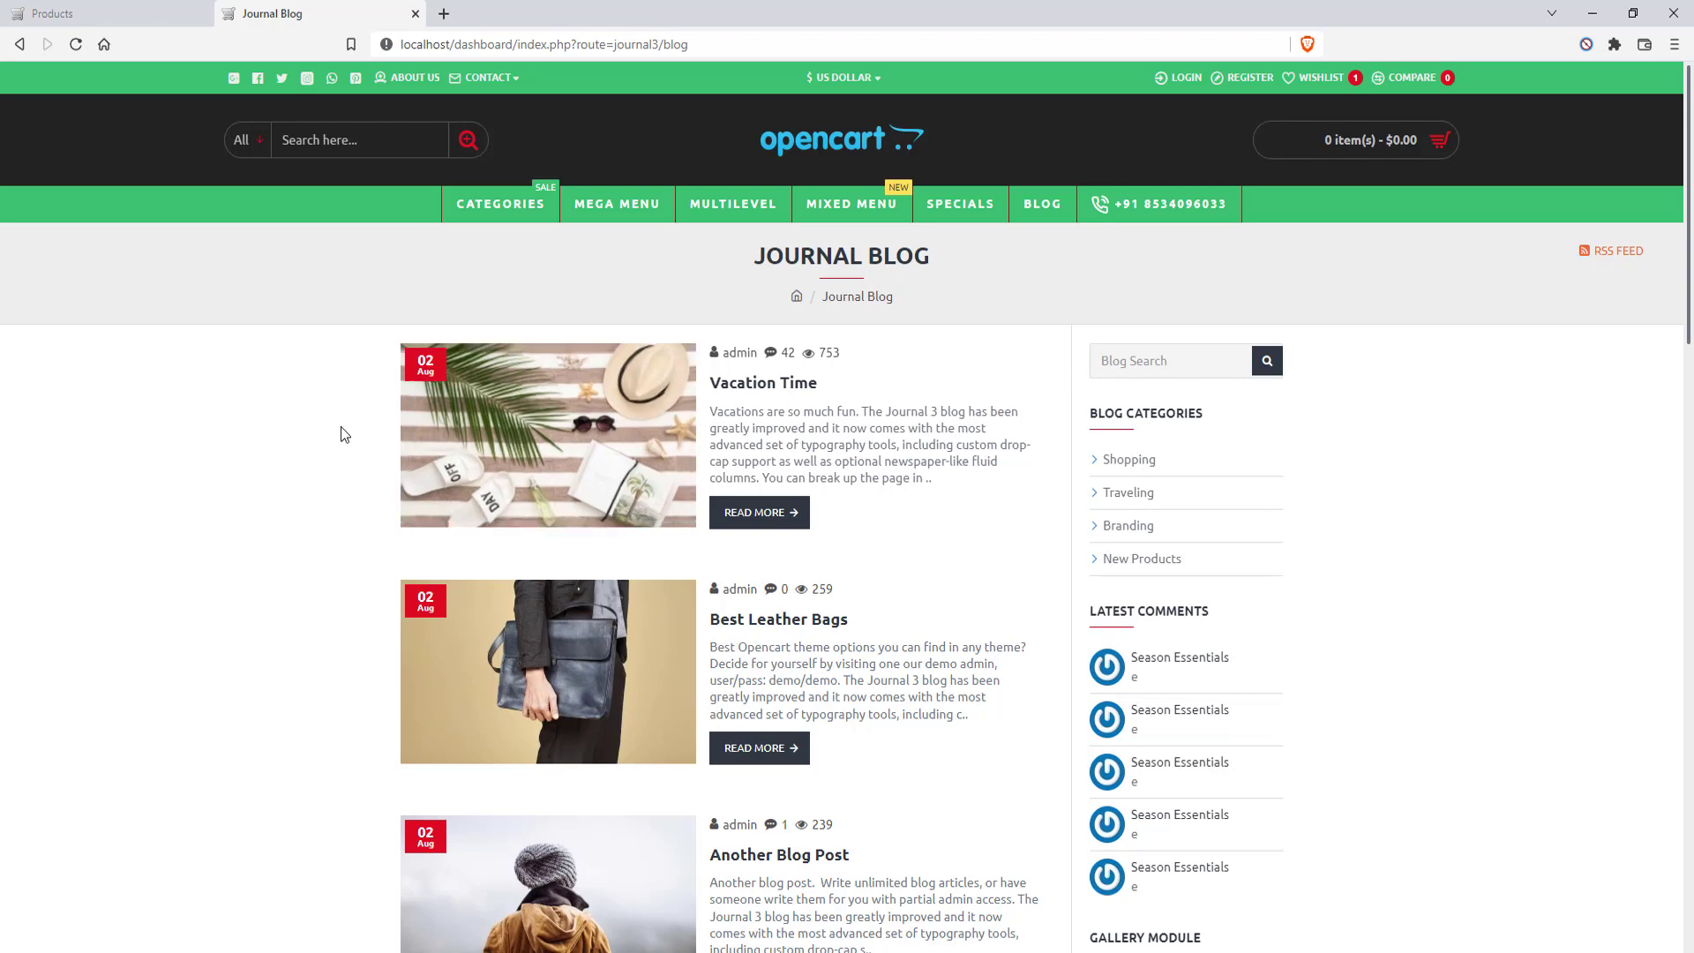
Open the Vacation Time blog post and look through its post details, categories, text, embedded video, tags and related products
click(758, 511)
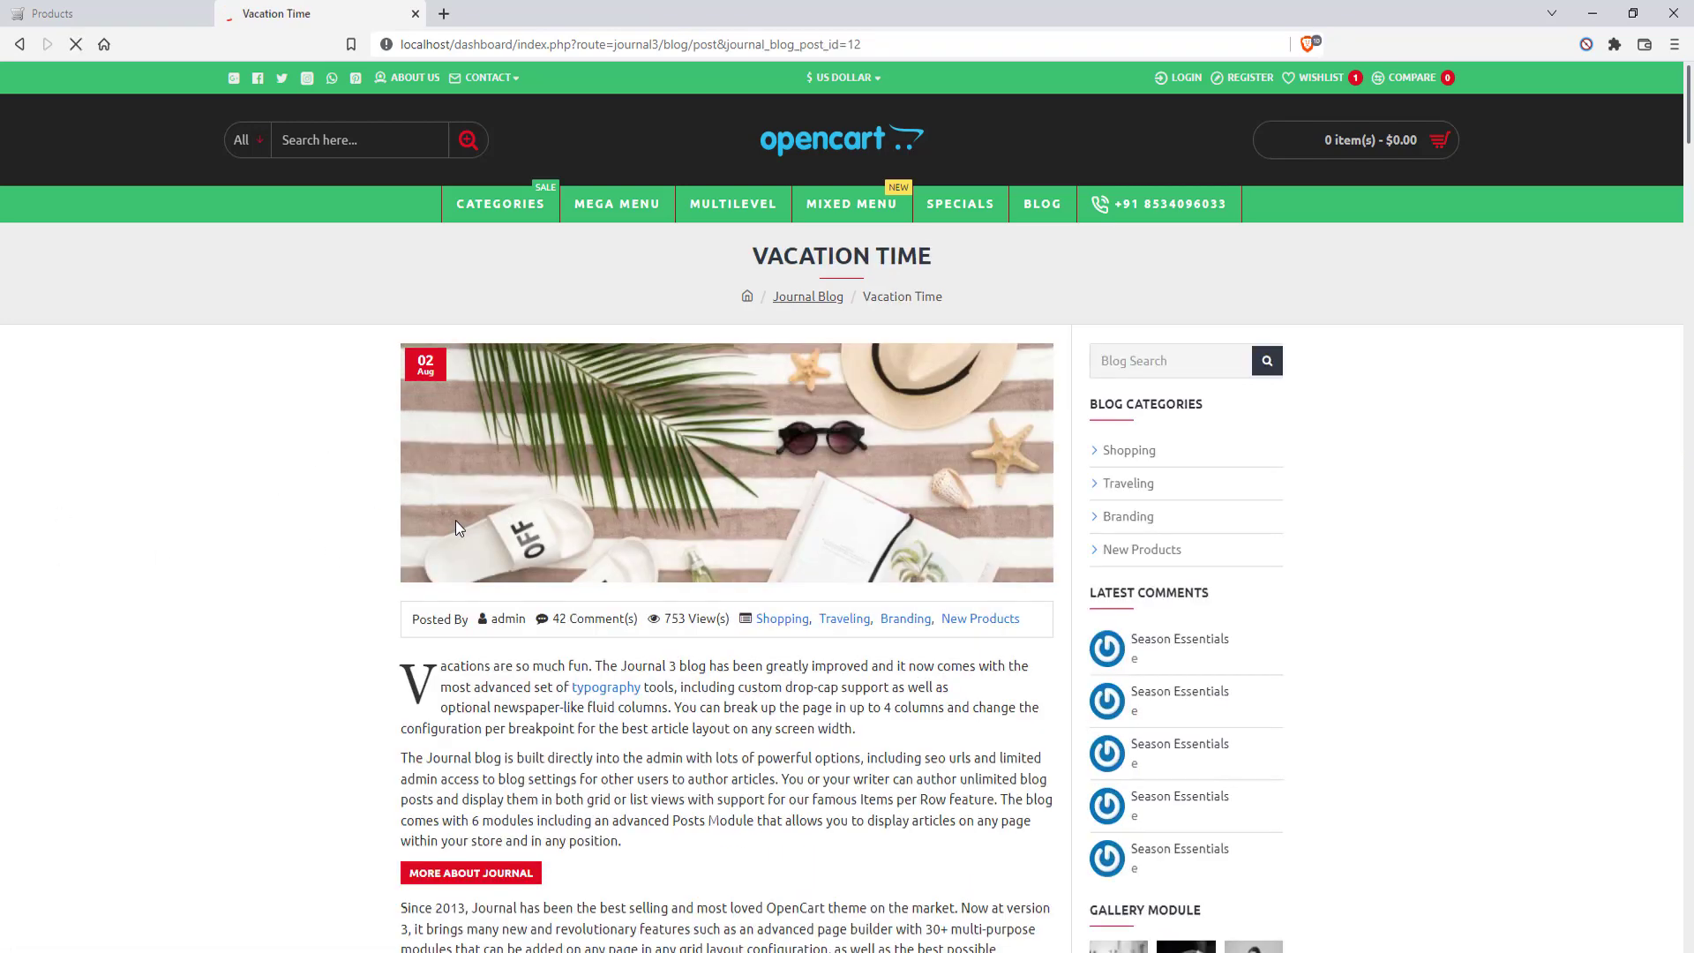
scroll(450, 529, down, 2)
scroll(575, 364, down, 2)
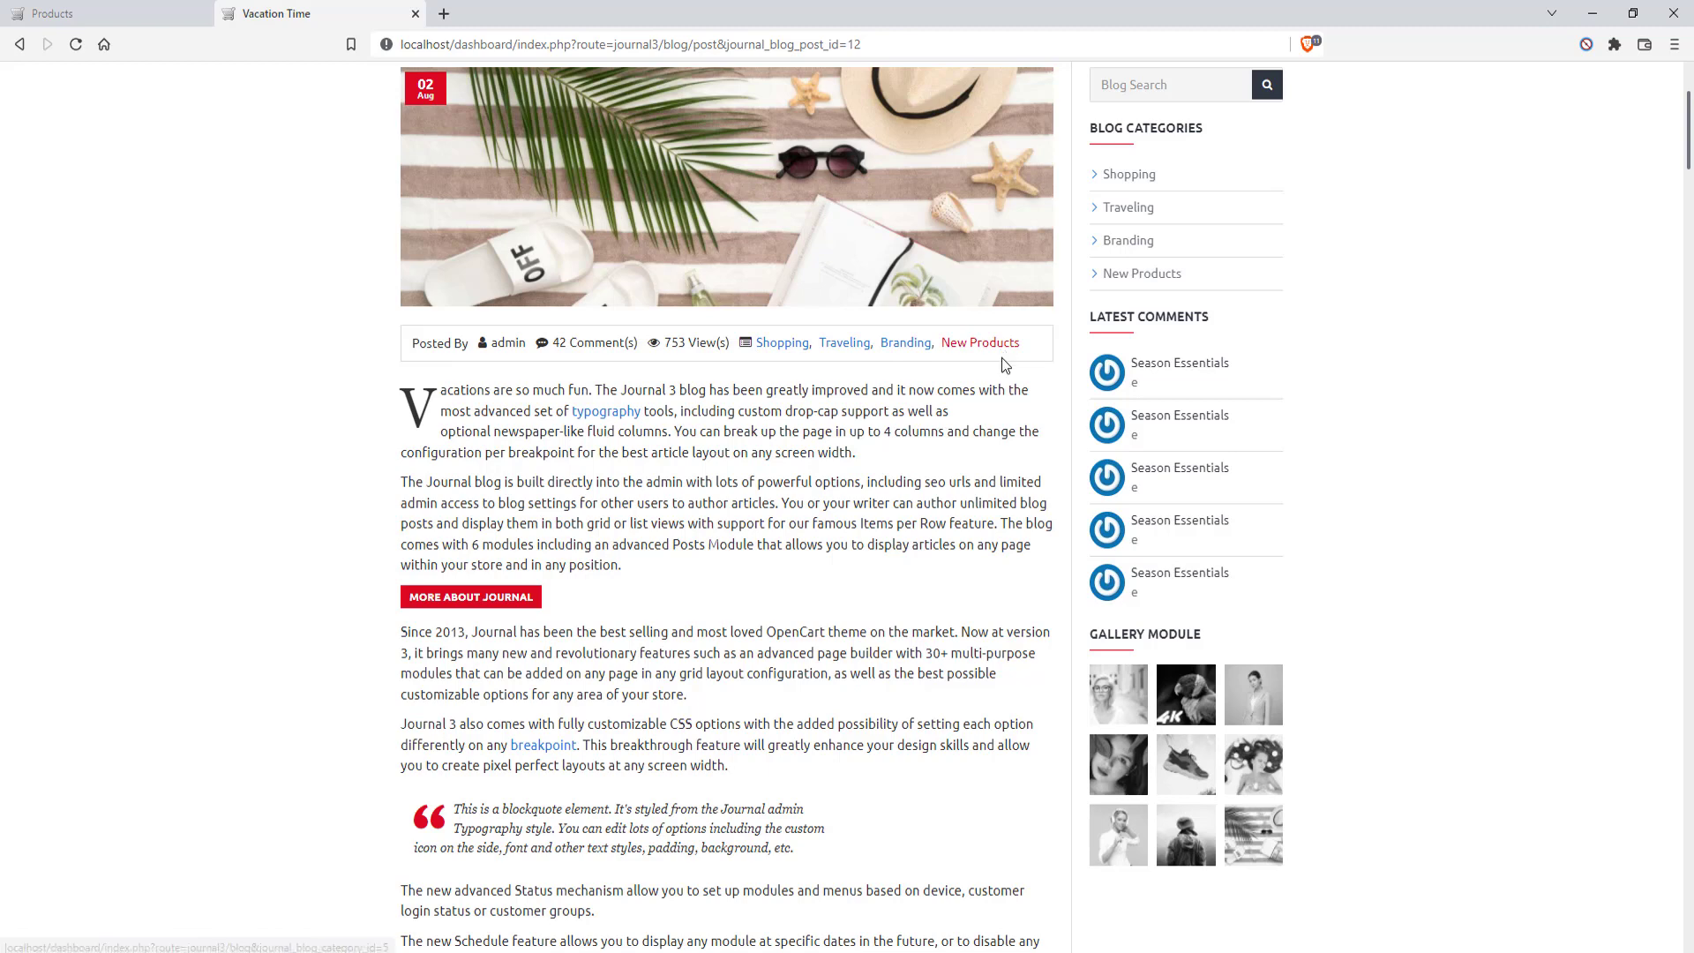
scroll(969, 388, down, 1)
scroll(969, 389, up, 2)
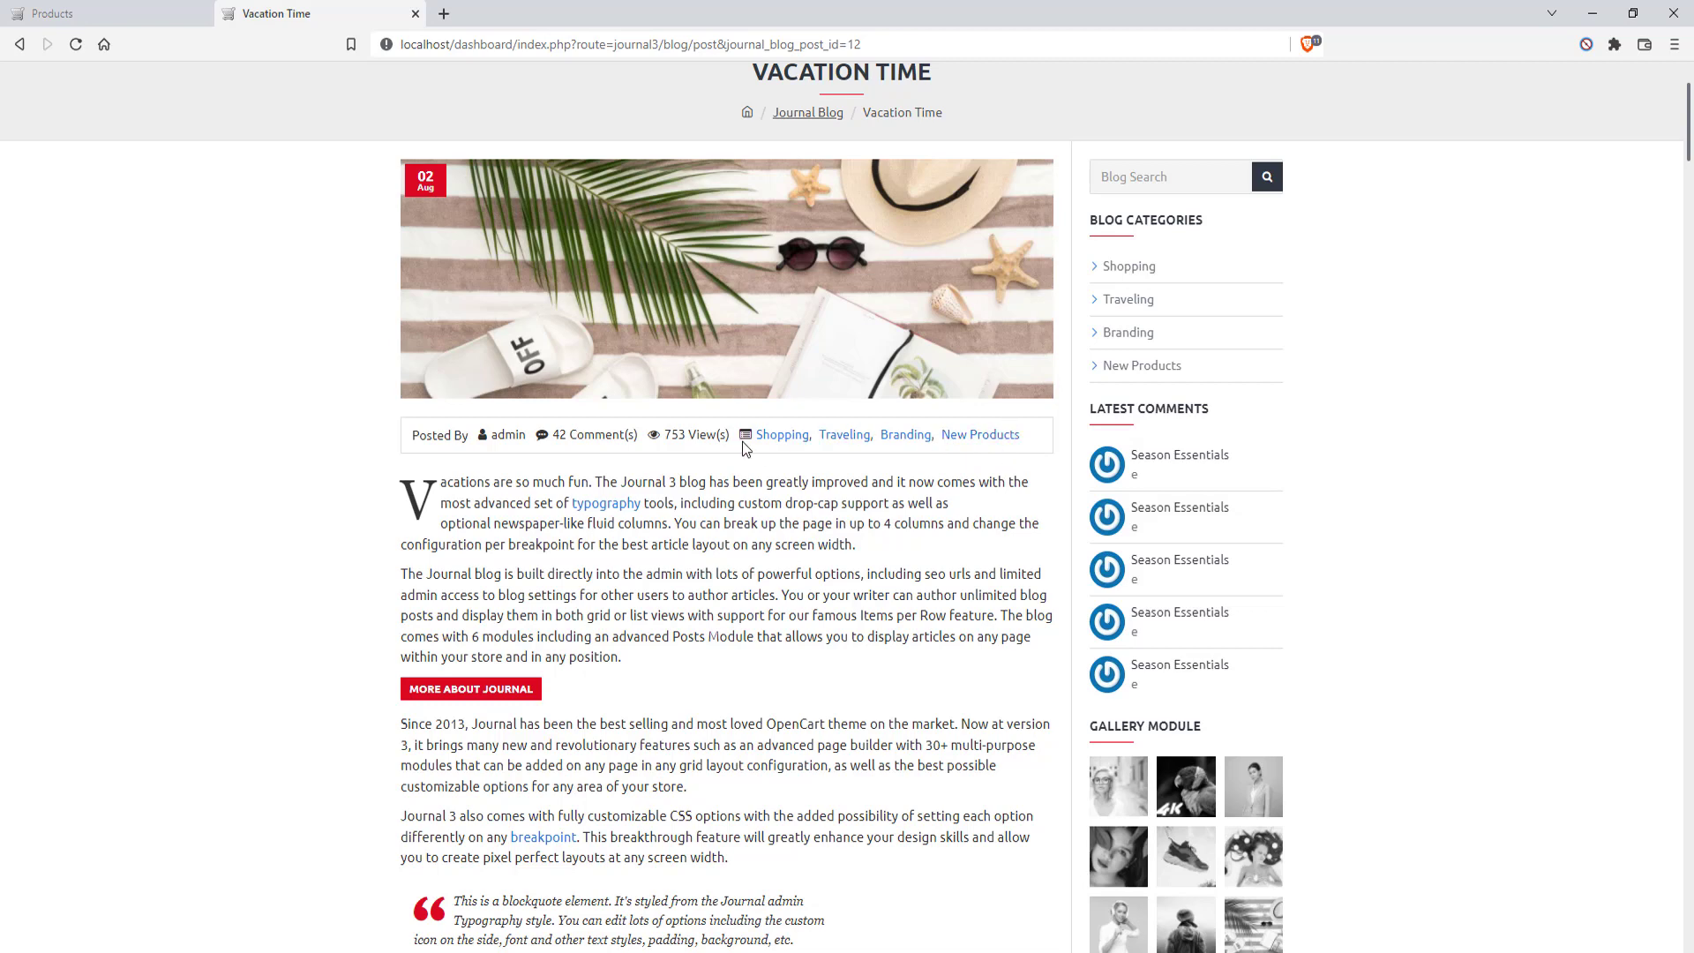
scroll(305, 465, down, 7)
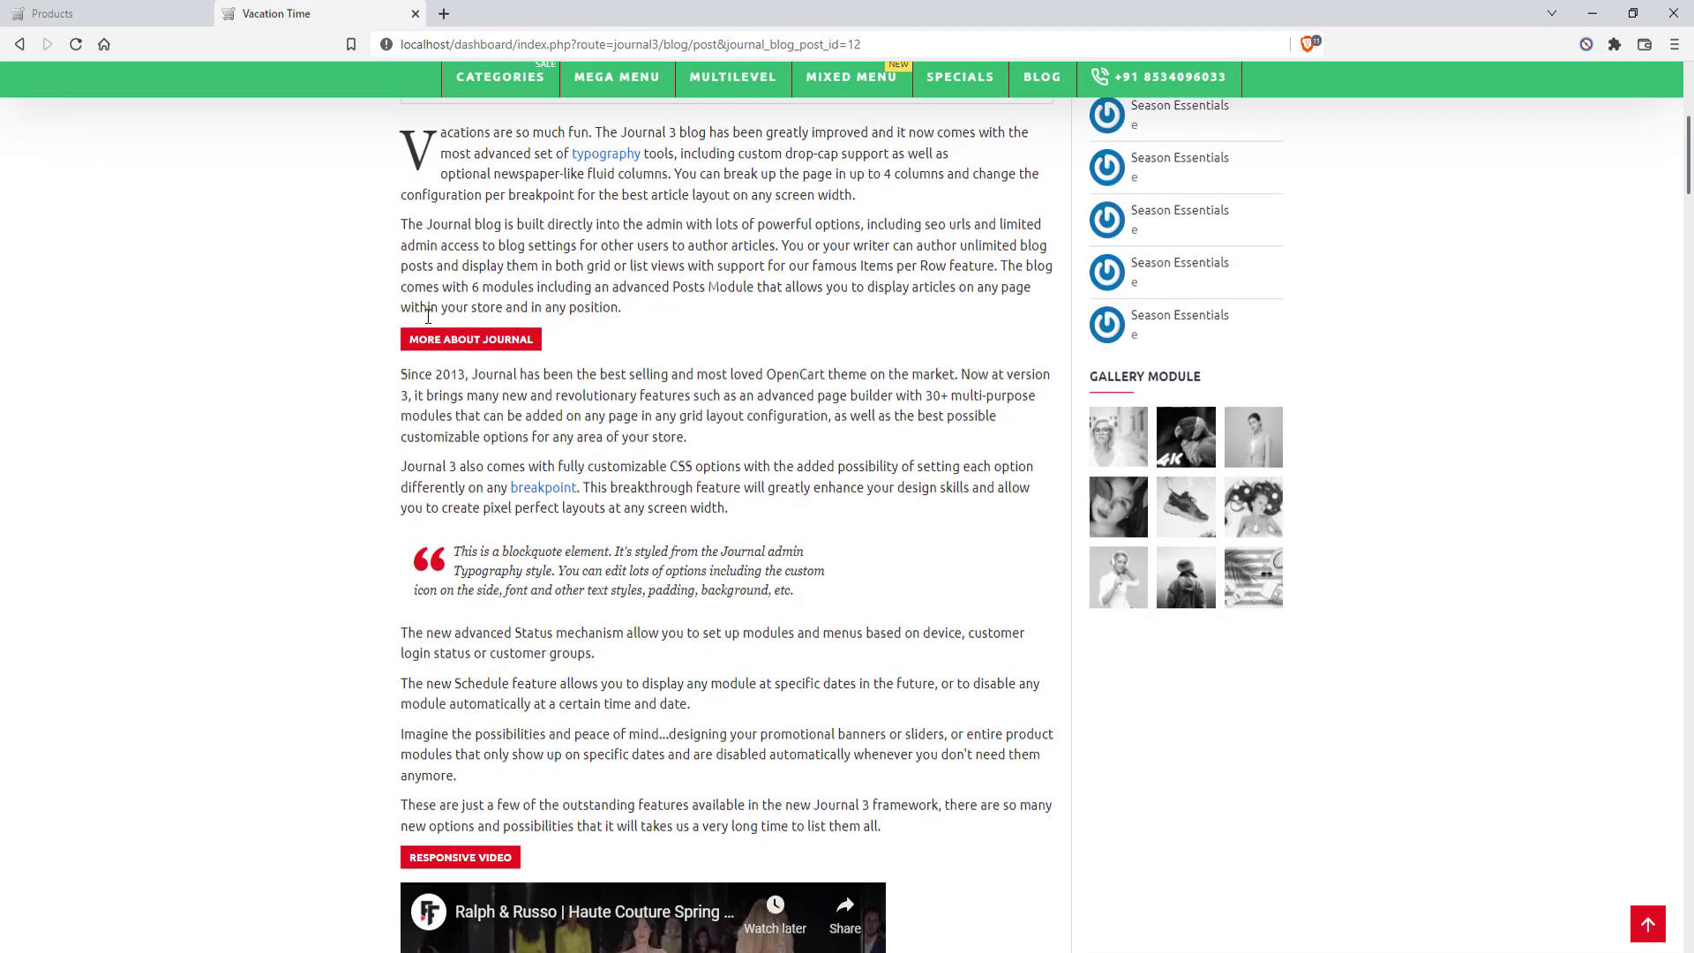
scroll(486, 389, down, 3)
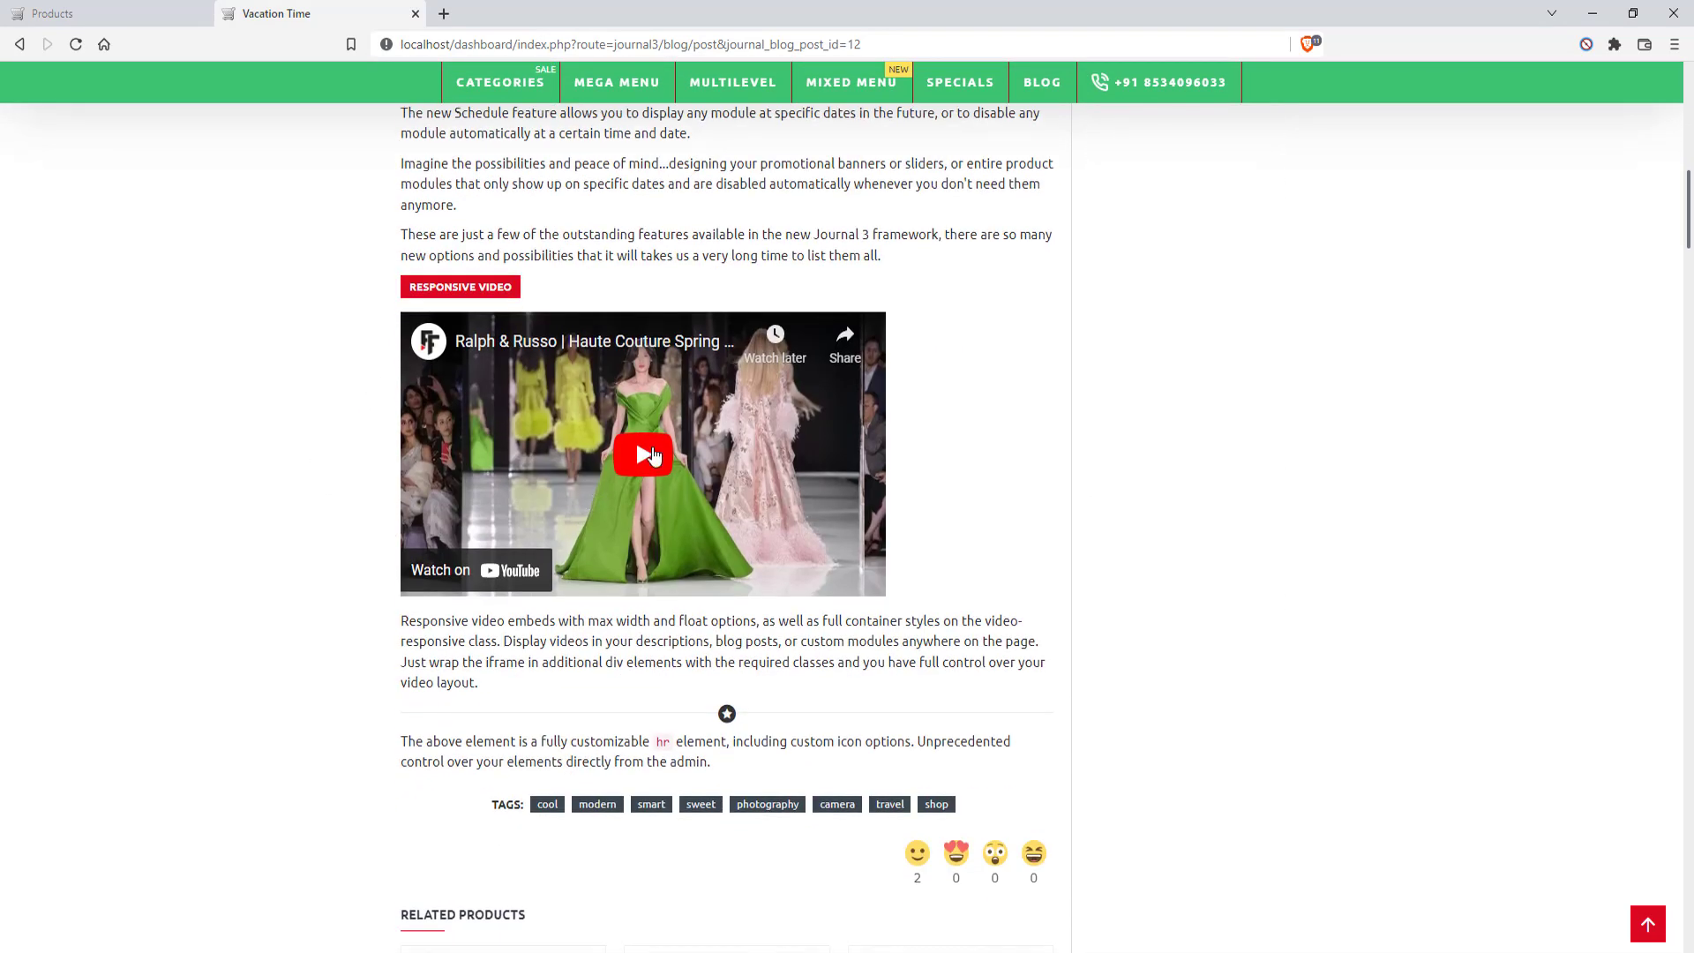
scroll(528, 572, down, 1)
scroll(528, 571, down, 1)
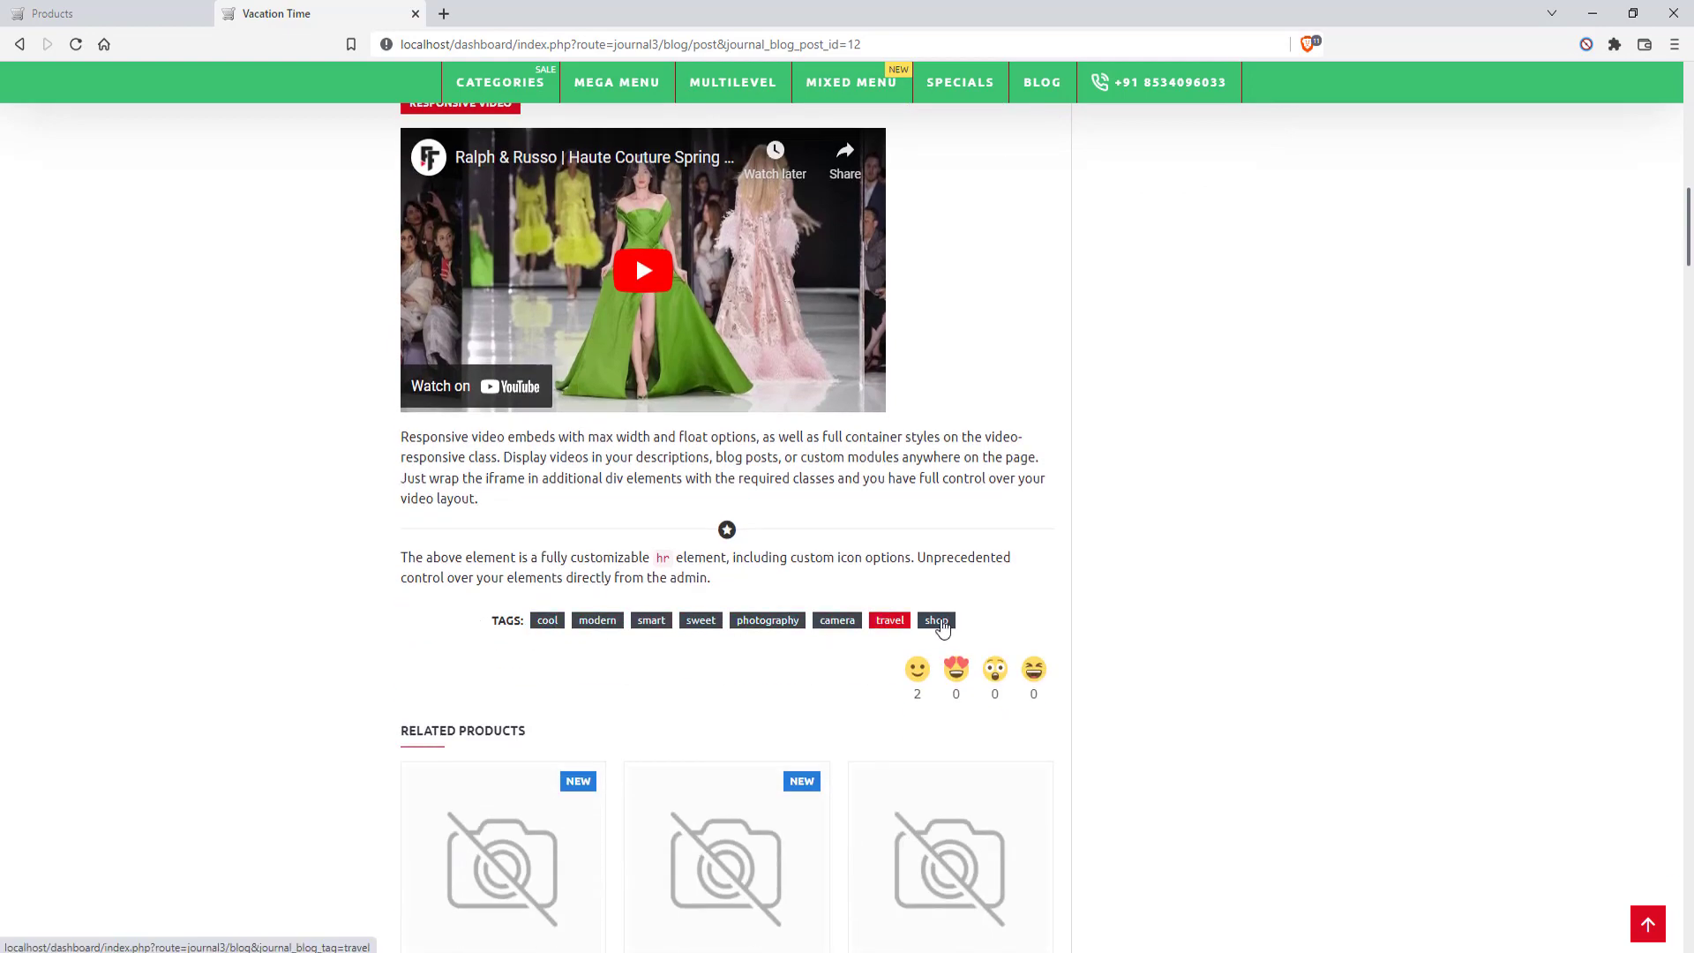
scroll(158, 600, up, 12)
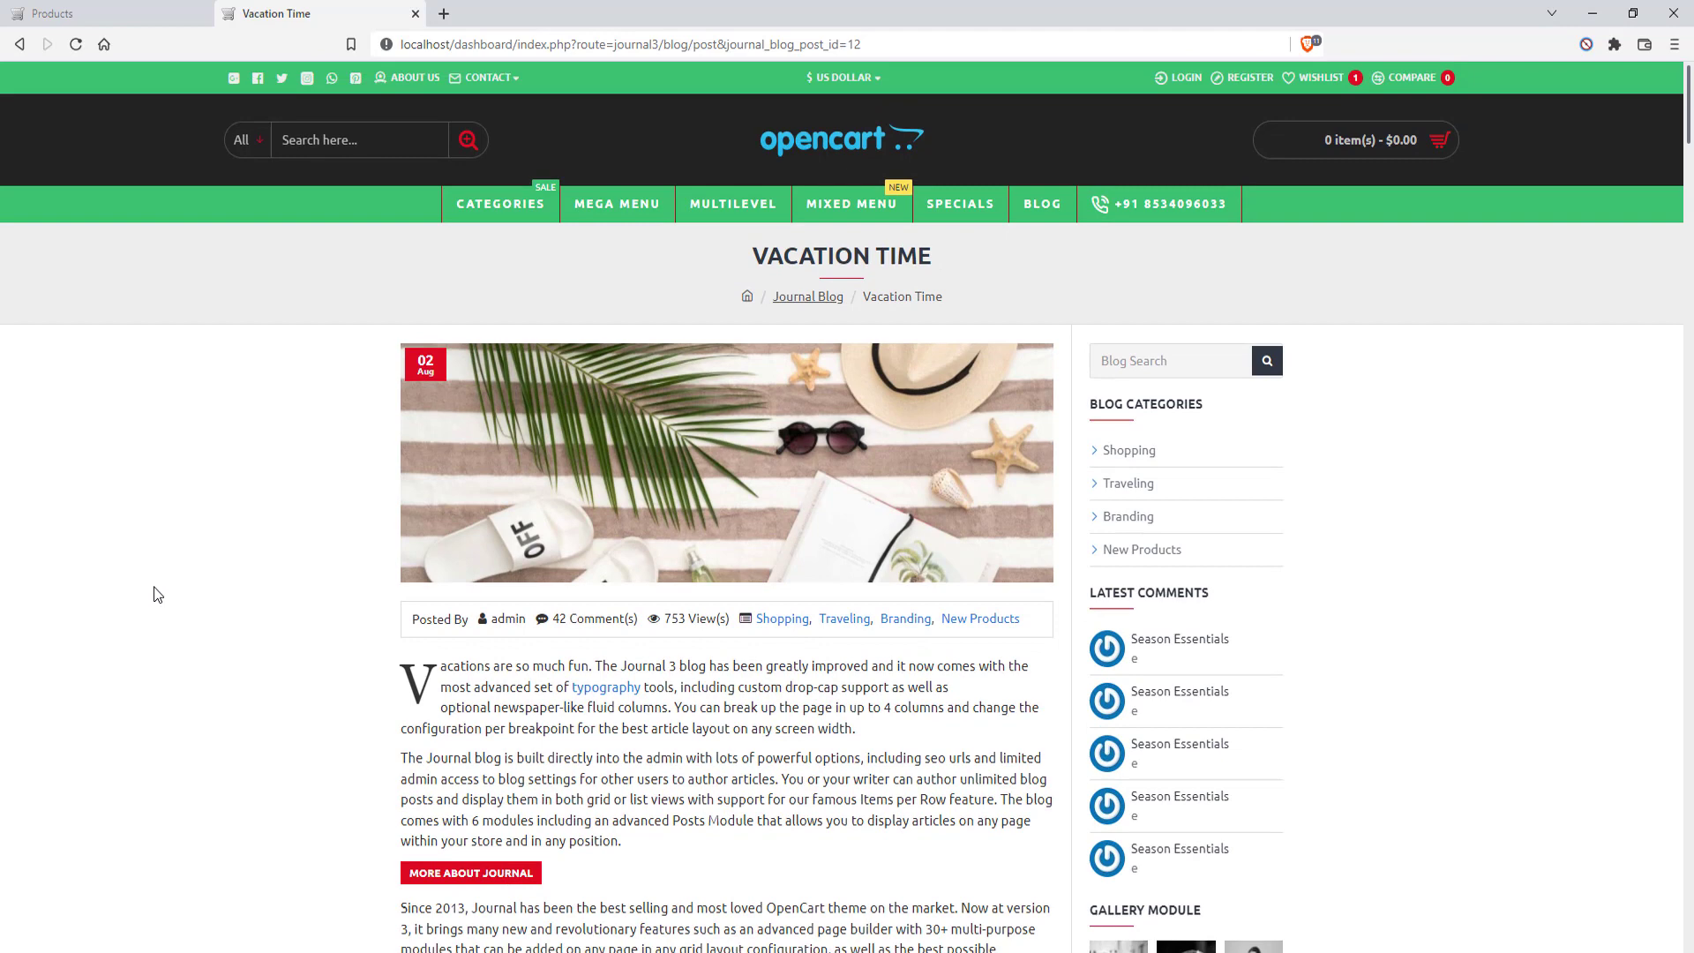
Return to the store's home page and view the product tabs, the category sidebar and the Electronics and Beauty product blocks
click(829, 155)
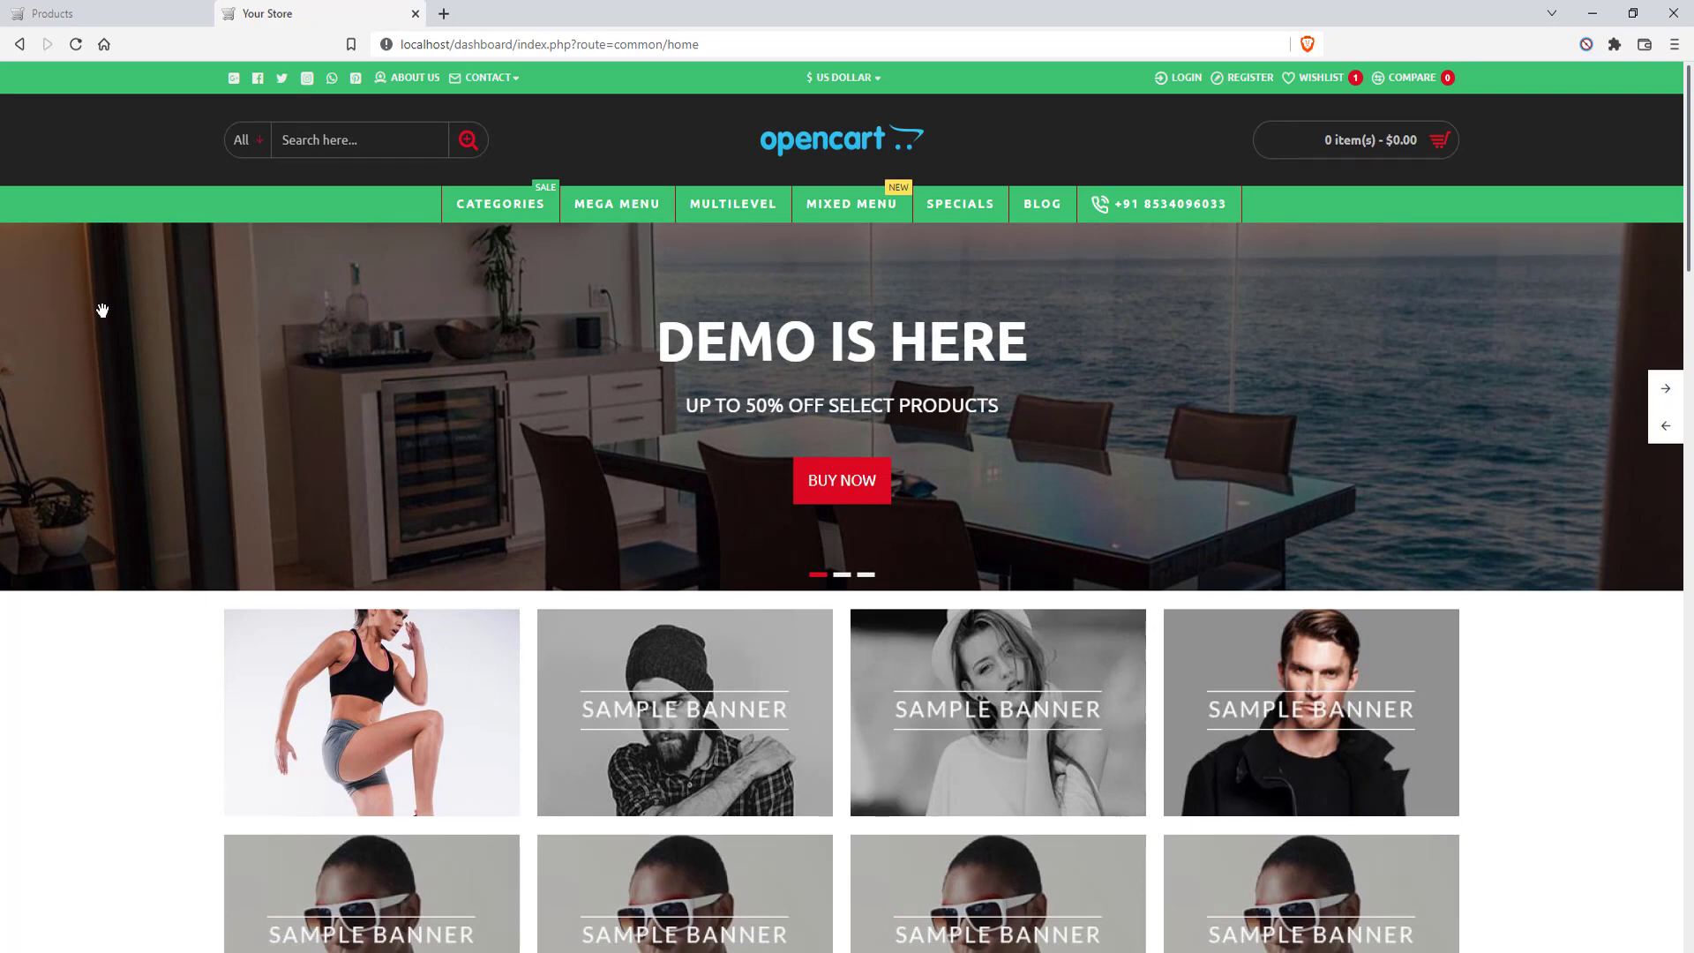
scroll(159, 435, down, 9)
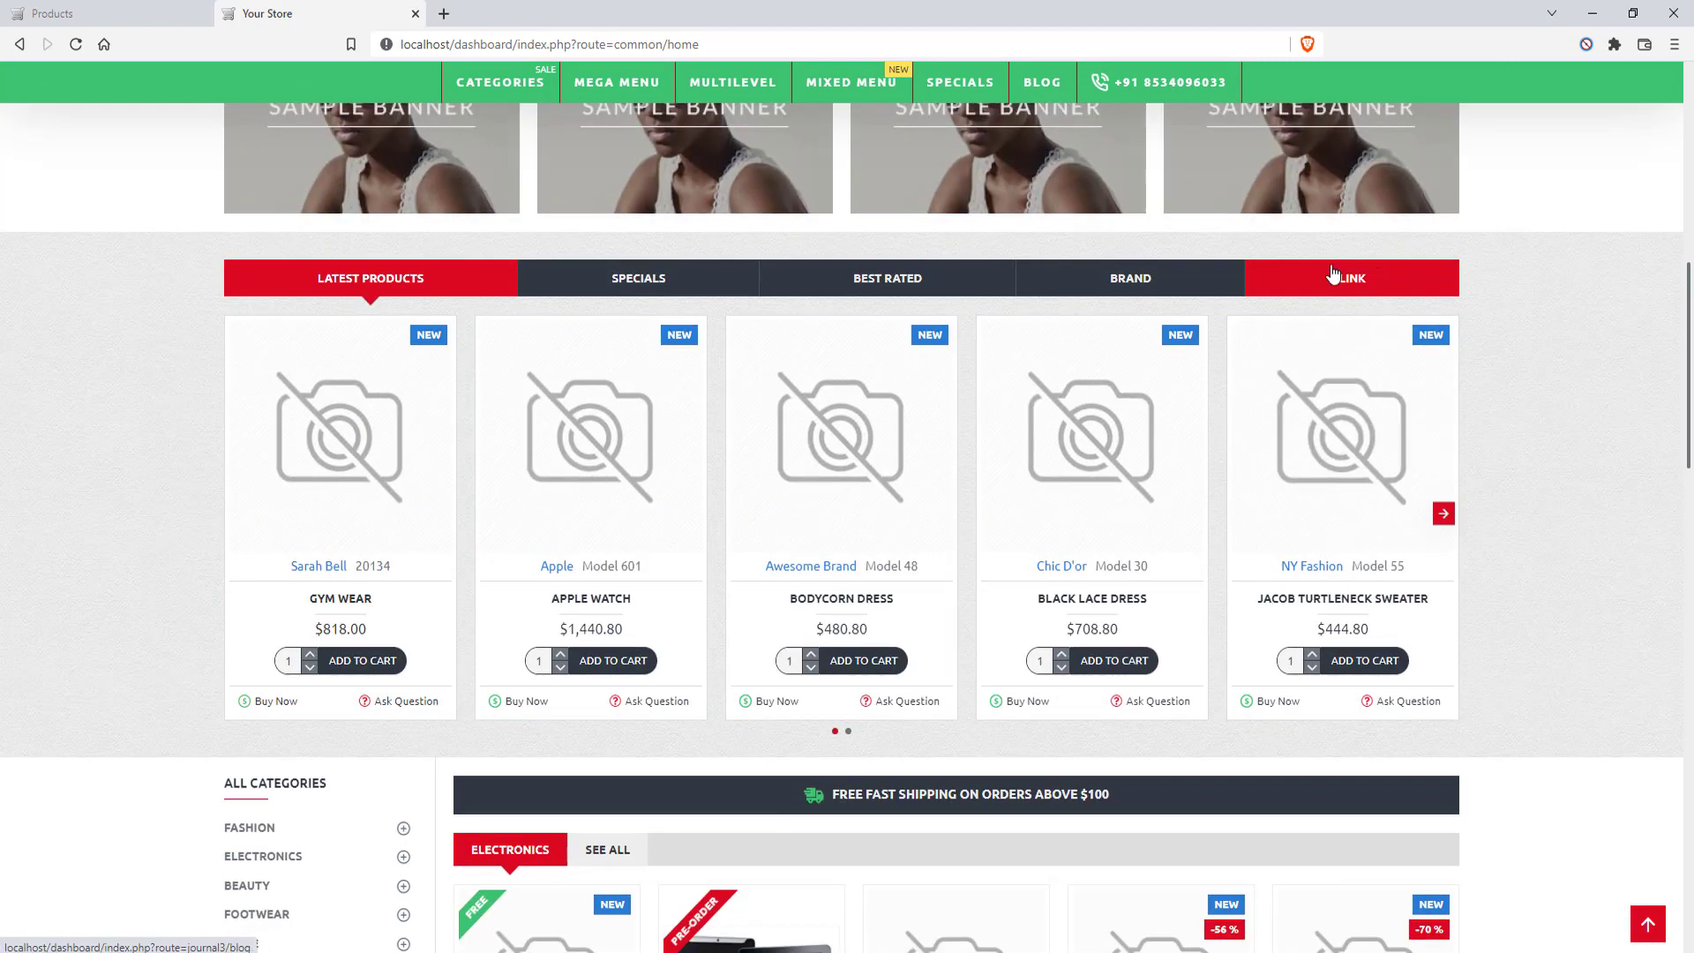
scroll(35, 449, up, 2)
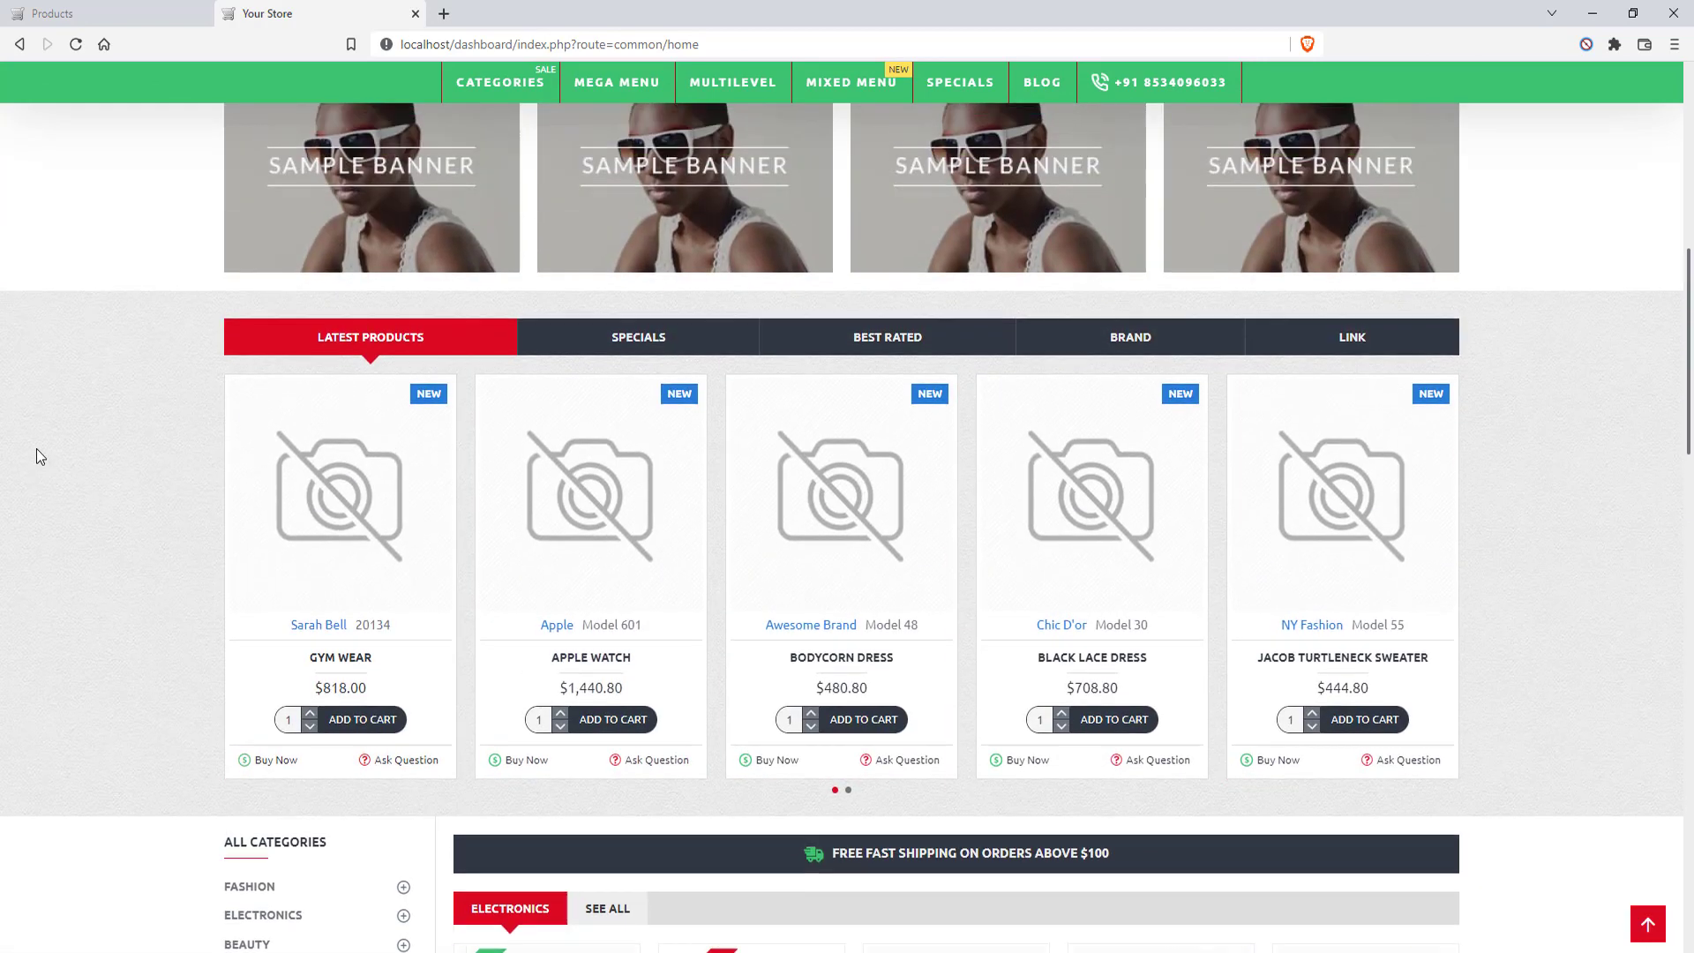
scroll(97, 564, down, 6)
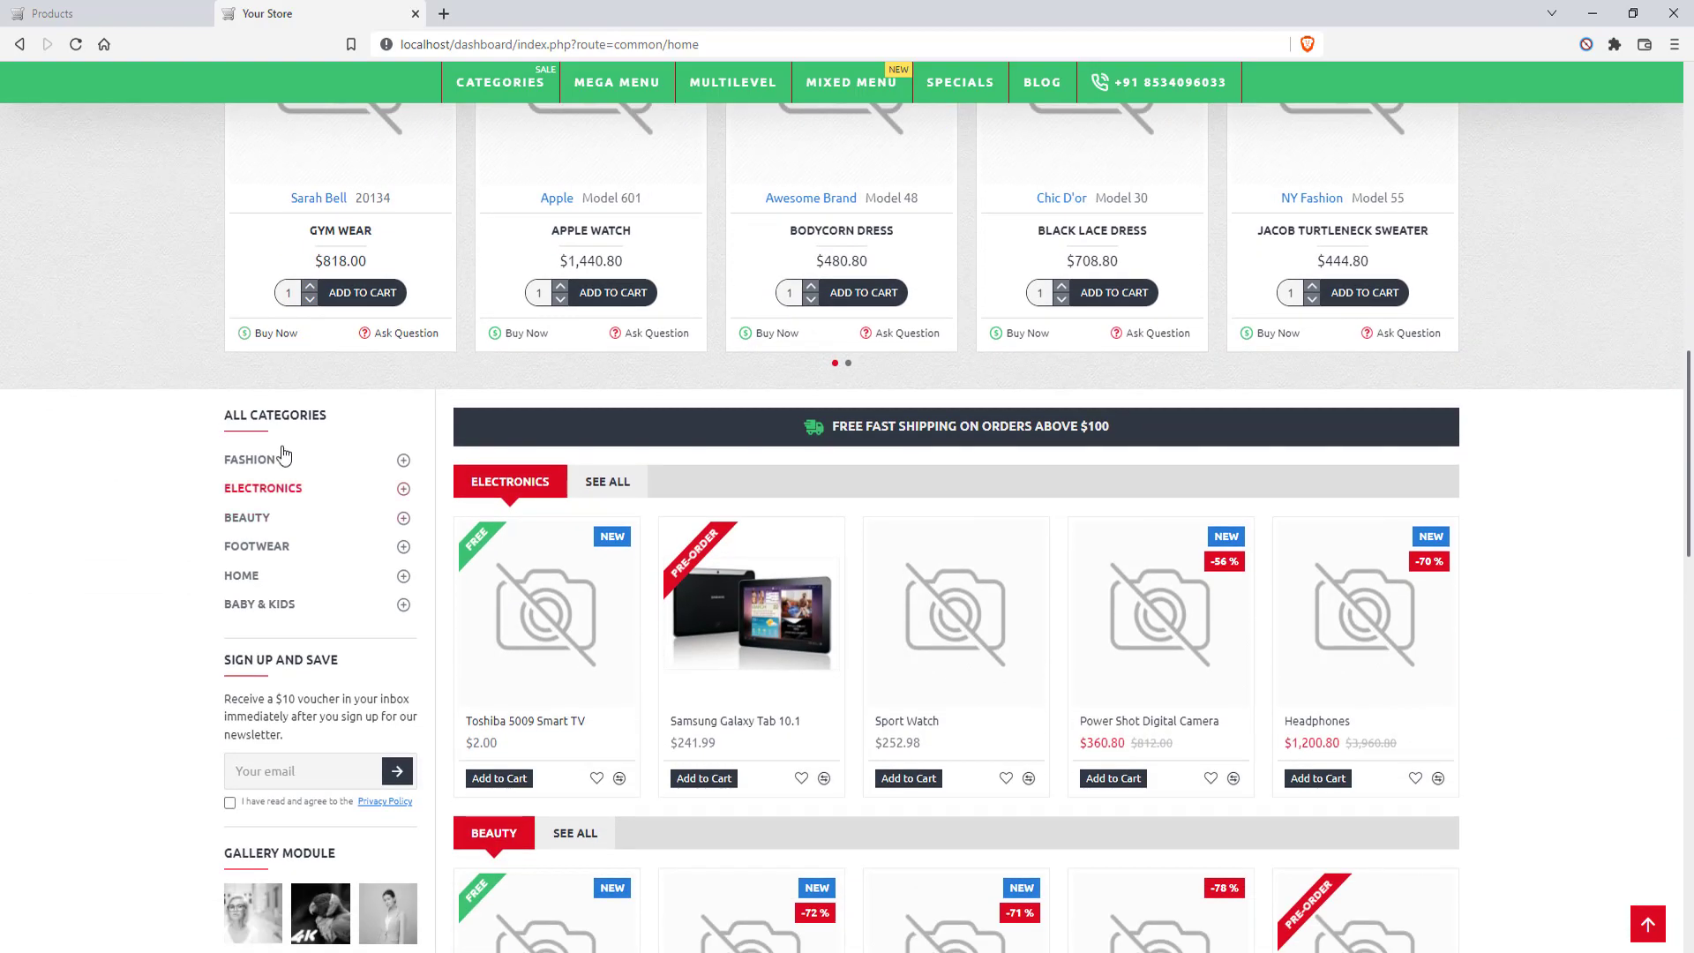
scroll(272, 627, down, 2)
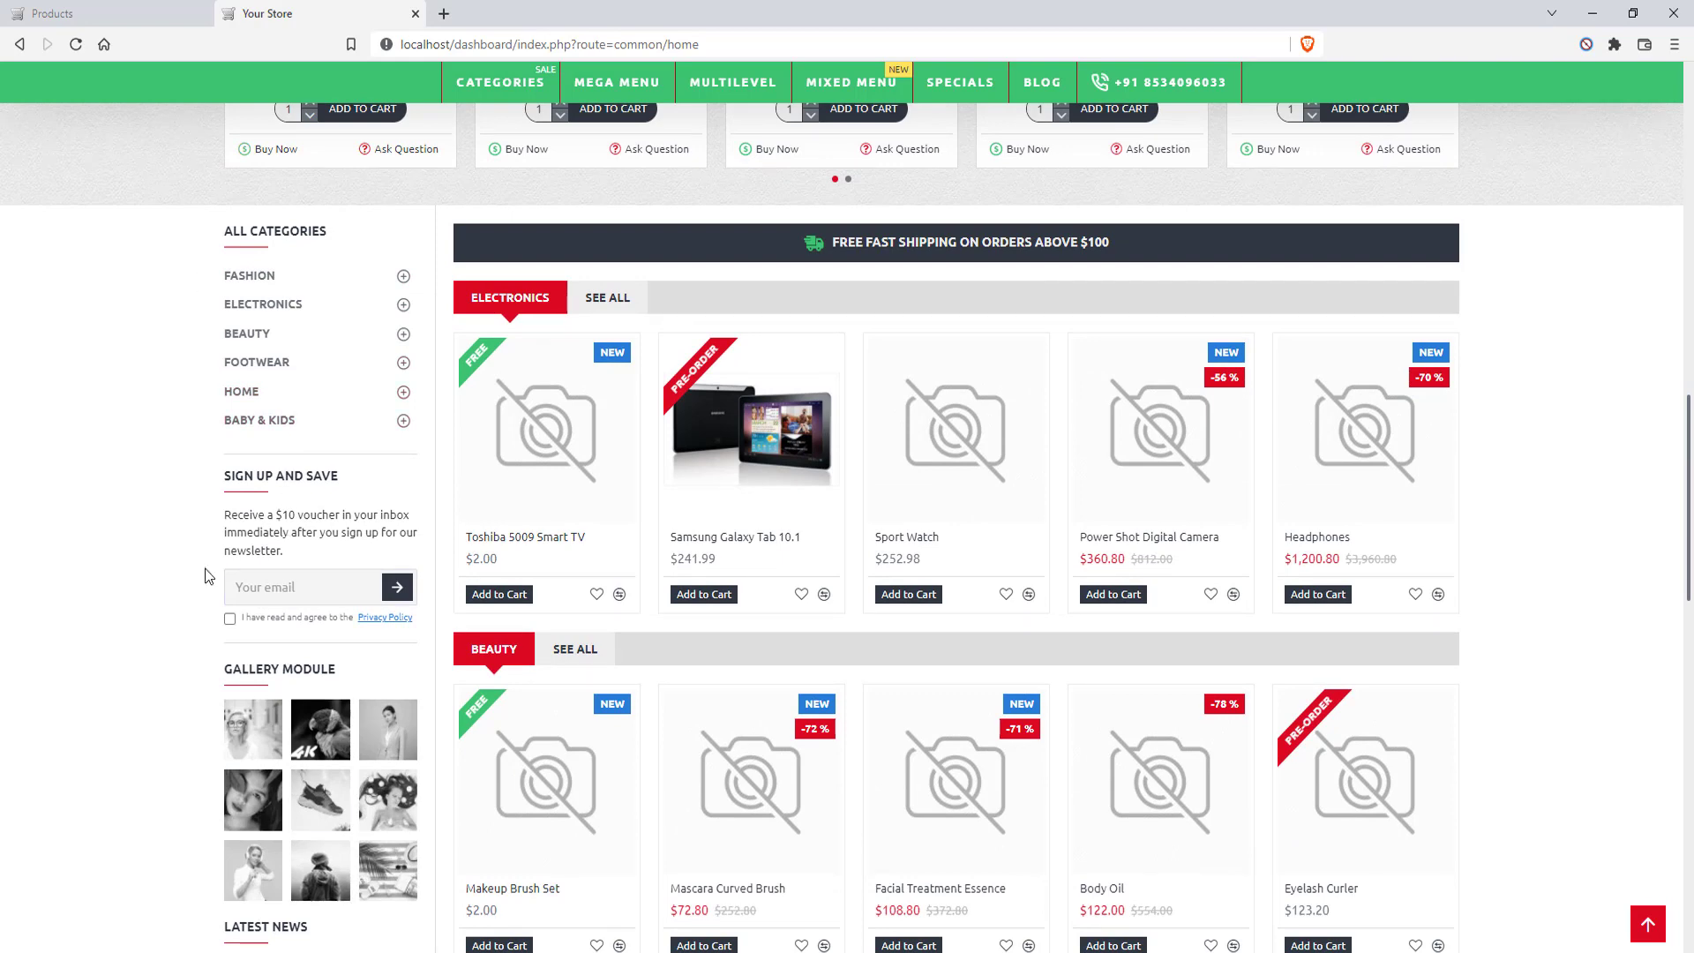
Switch back to the admin, return from the Products module to the Home layout and look over its rows and modules
click(135, 7)
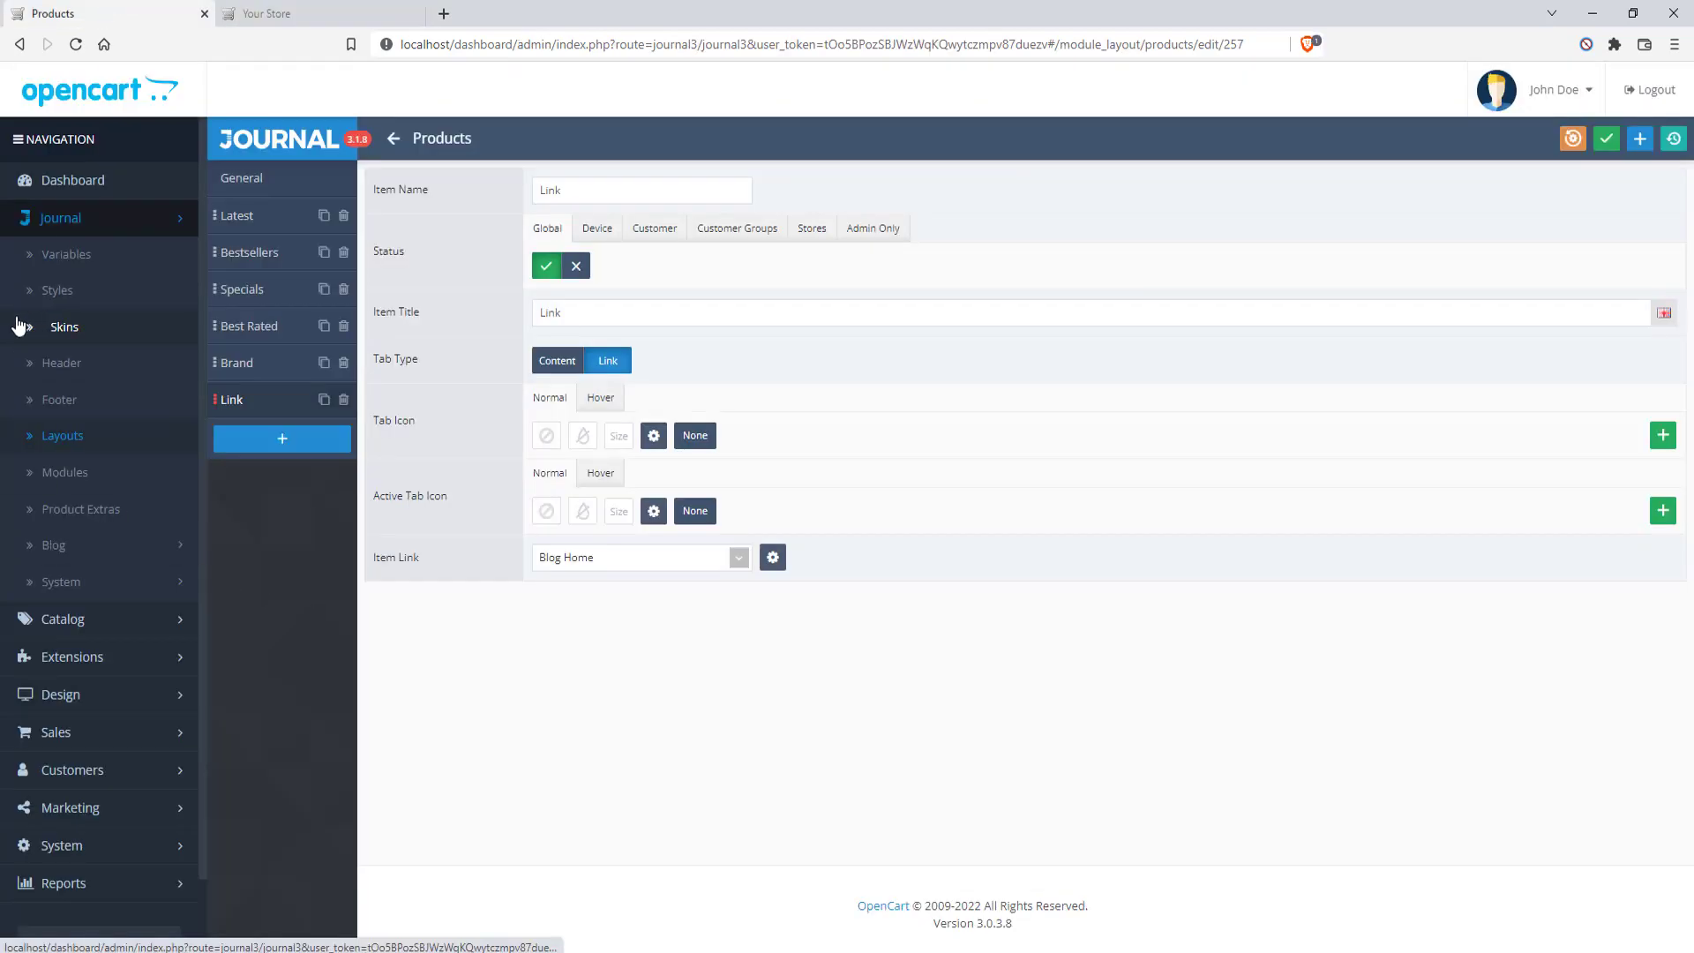
click(394, 137)
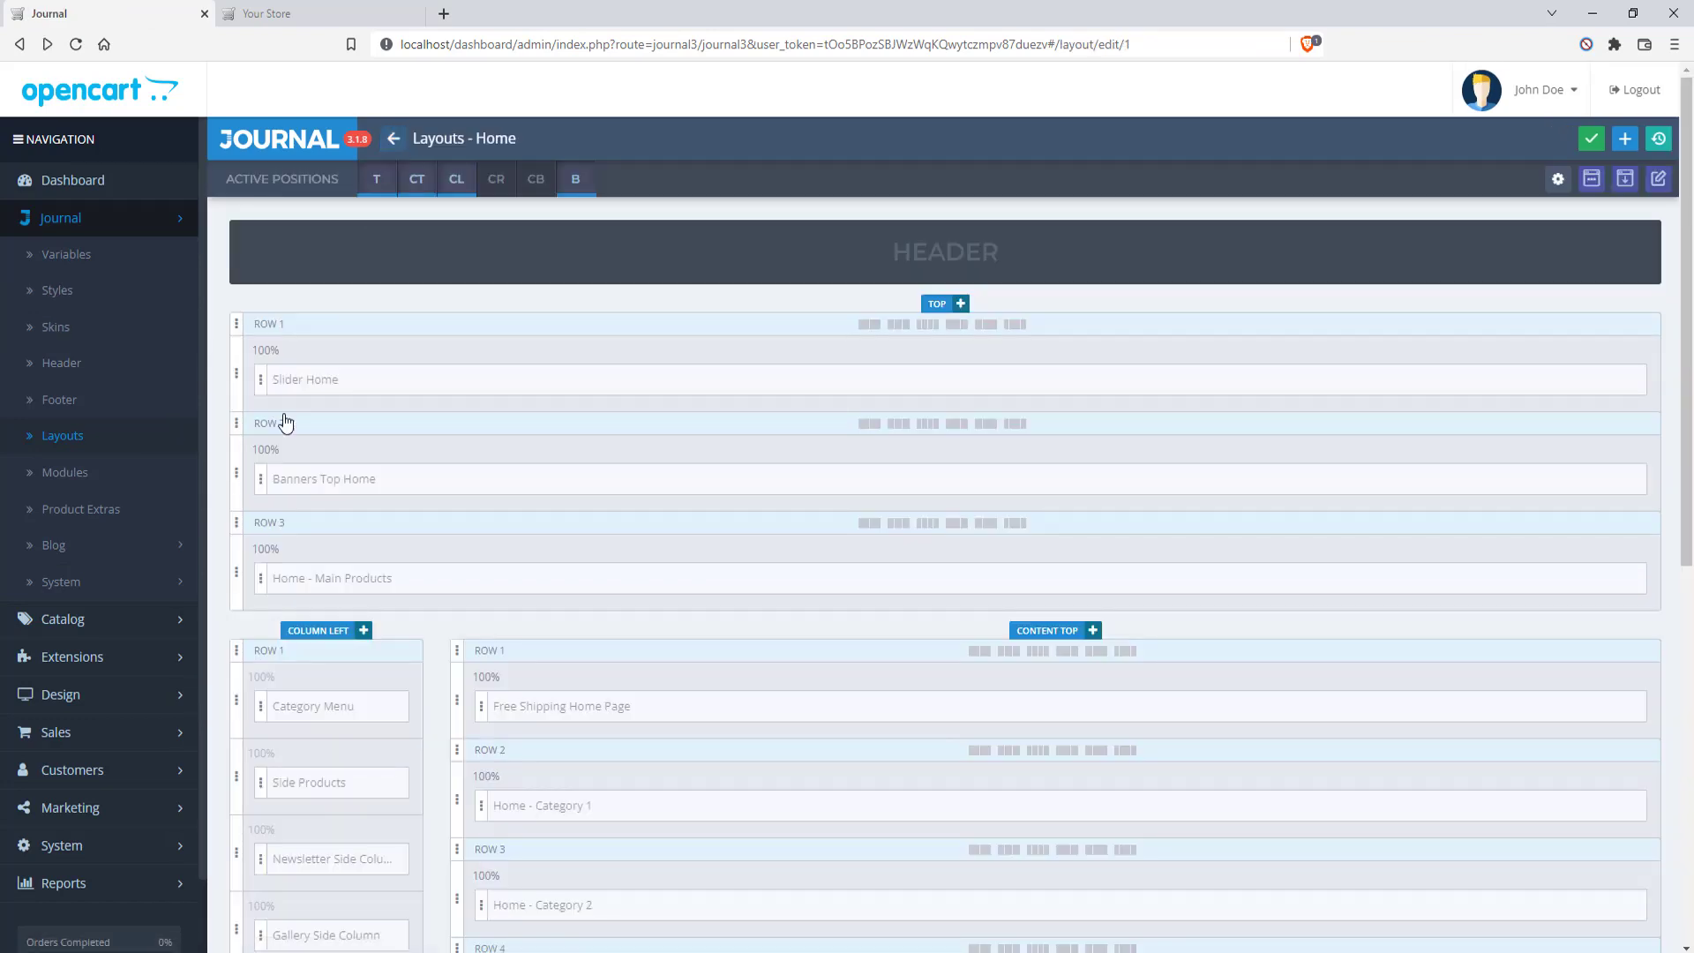
scroll(283, 423, down, 6)
scroll(326, 393, up, 3)
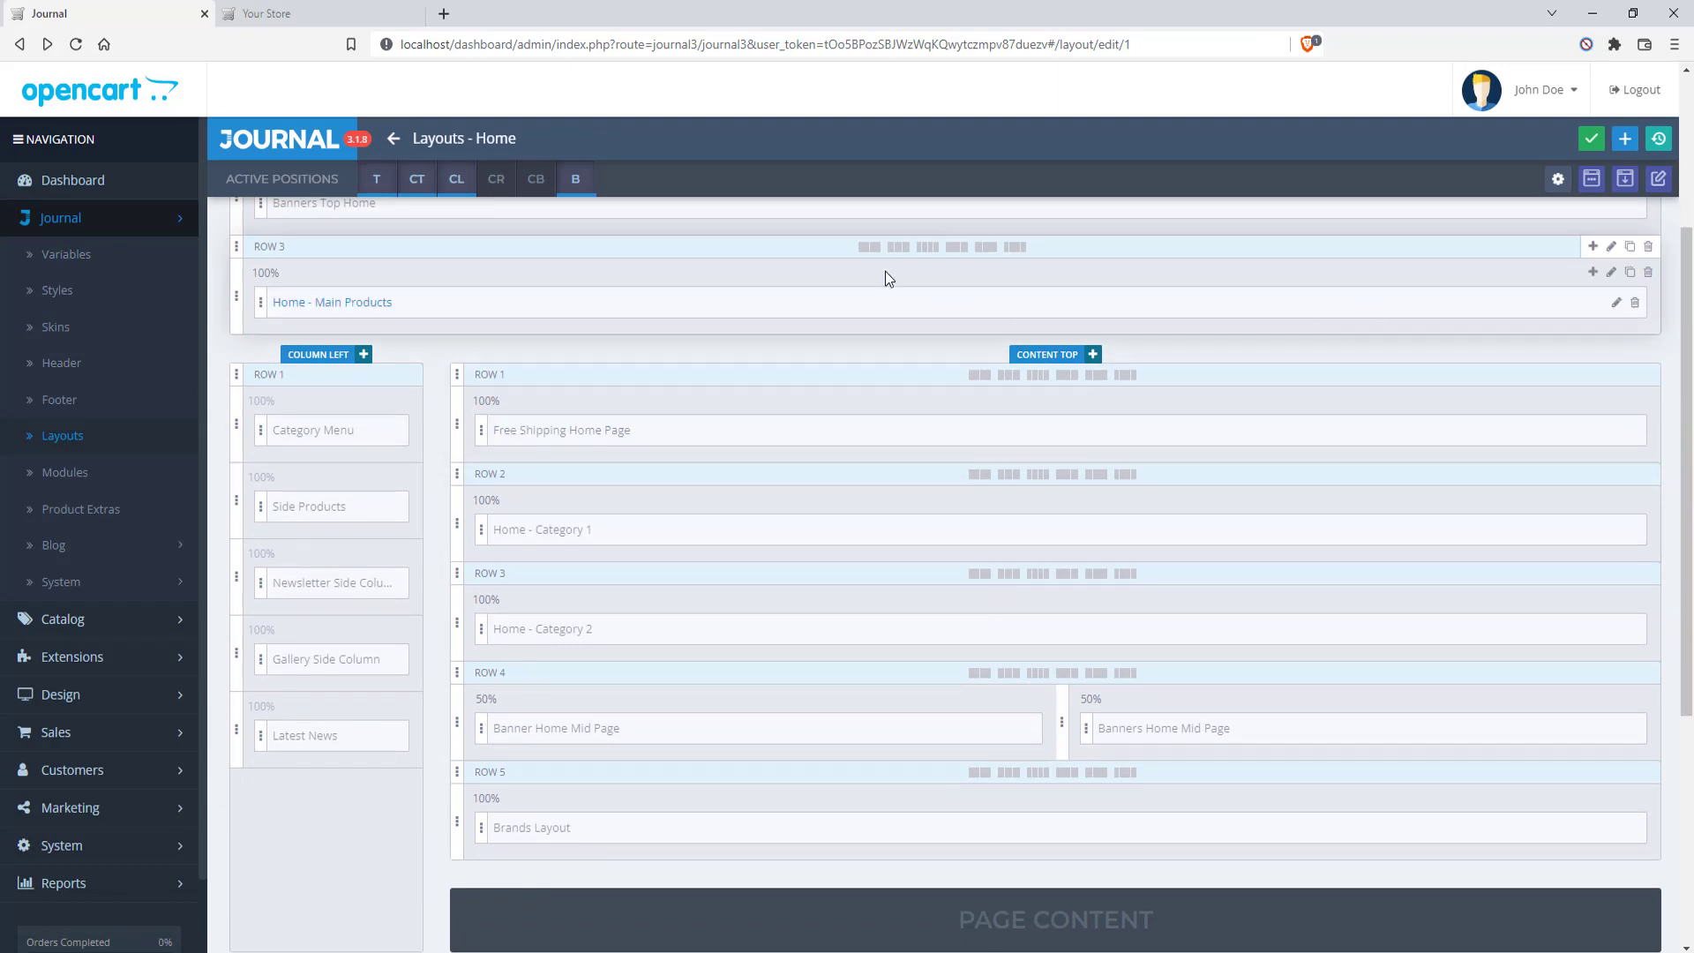
Try out the Column Right and Content Bottom positions of the Home layout, switching each one on and off again
click(496, 194)
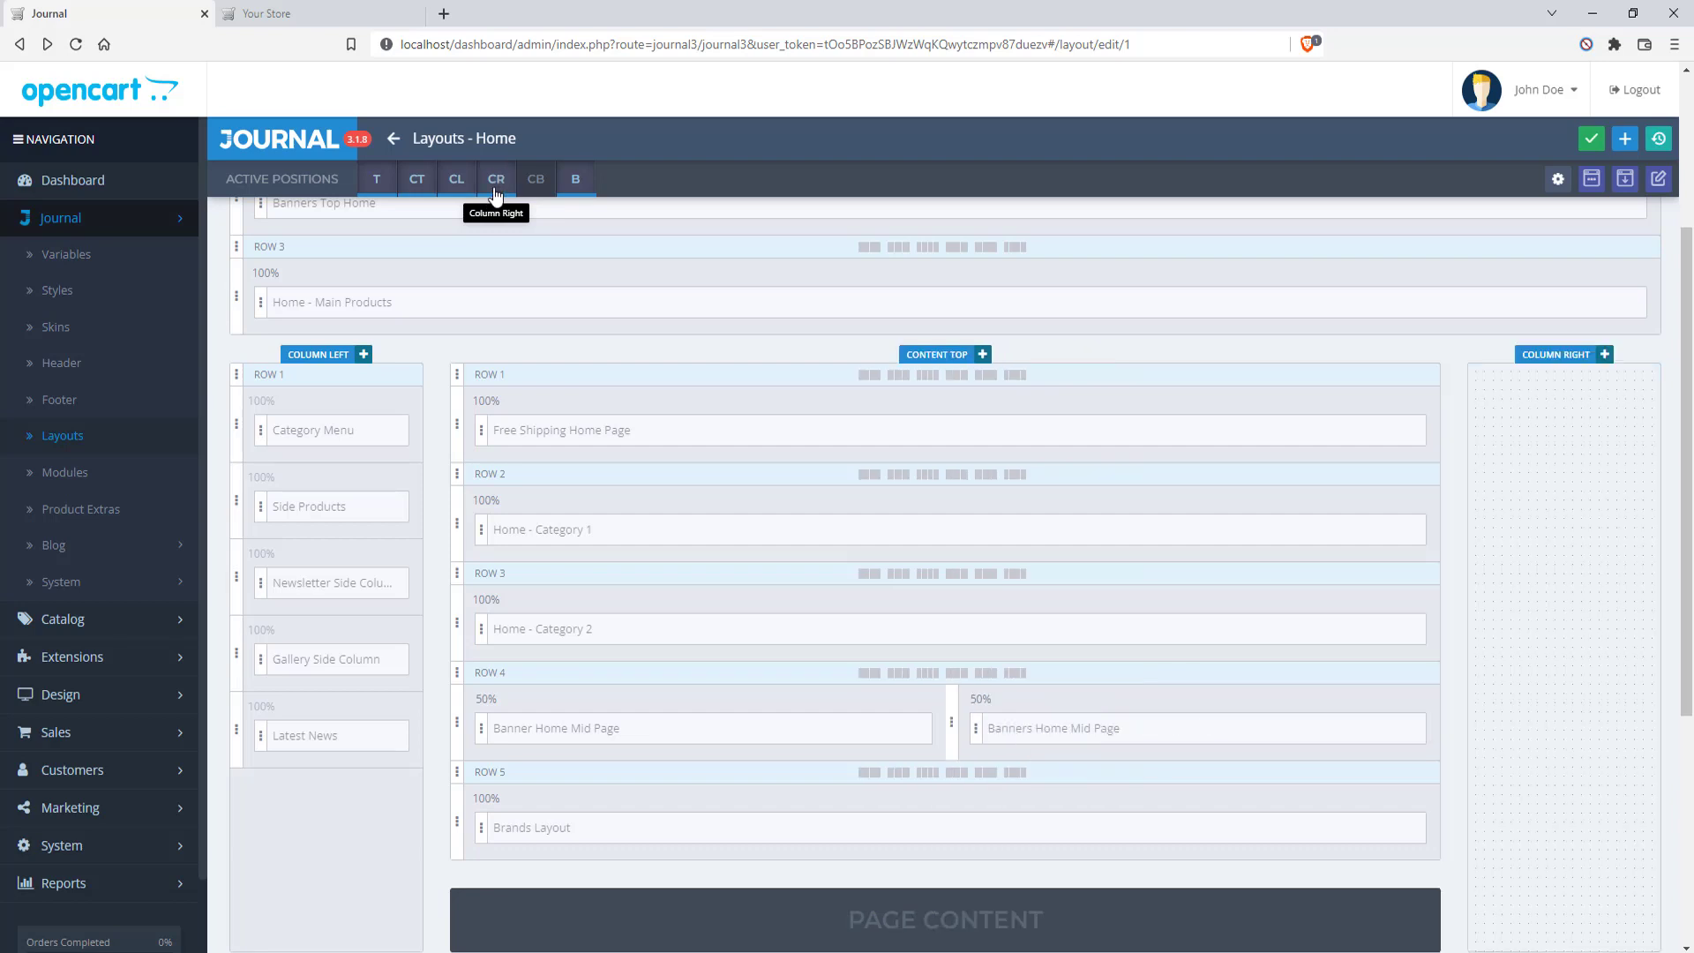
click(496, 194)
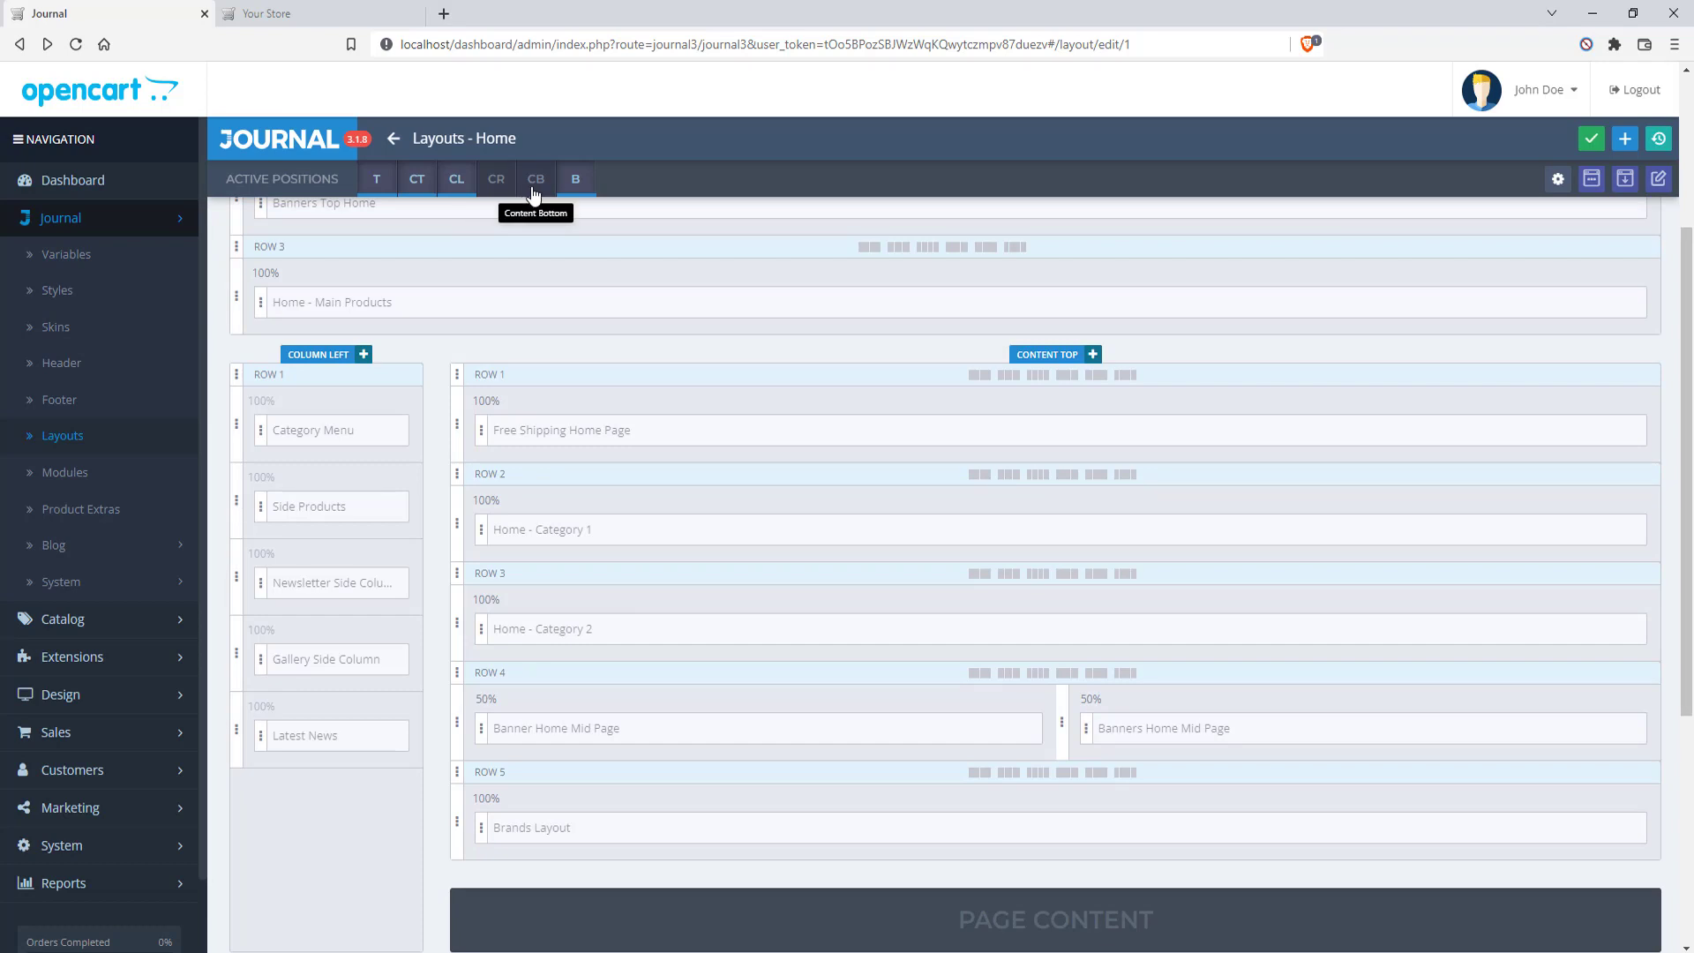
click(533, 185)
scroll(838, 702, down, 6)
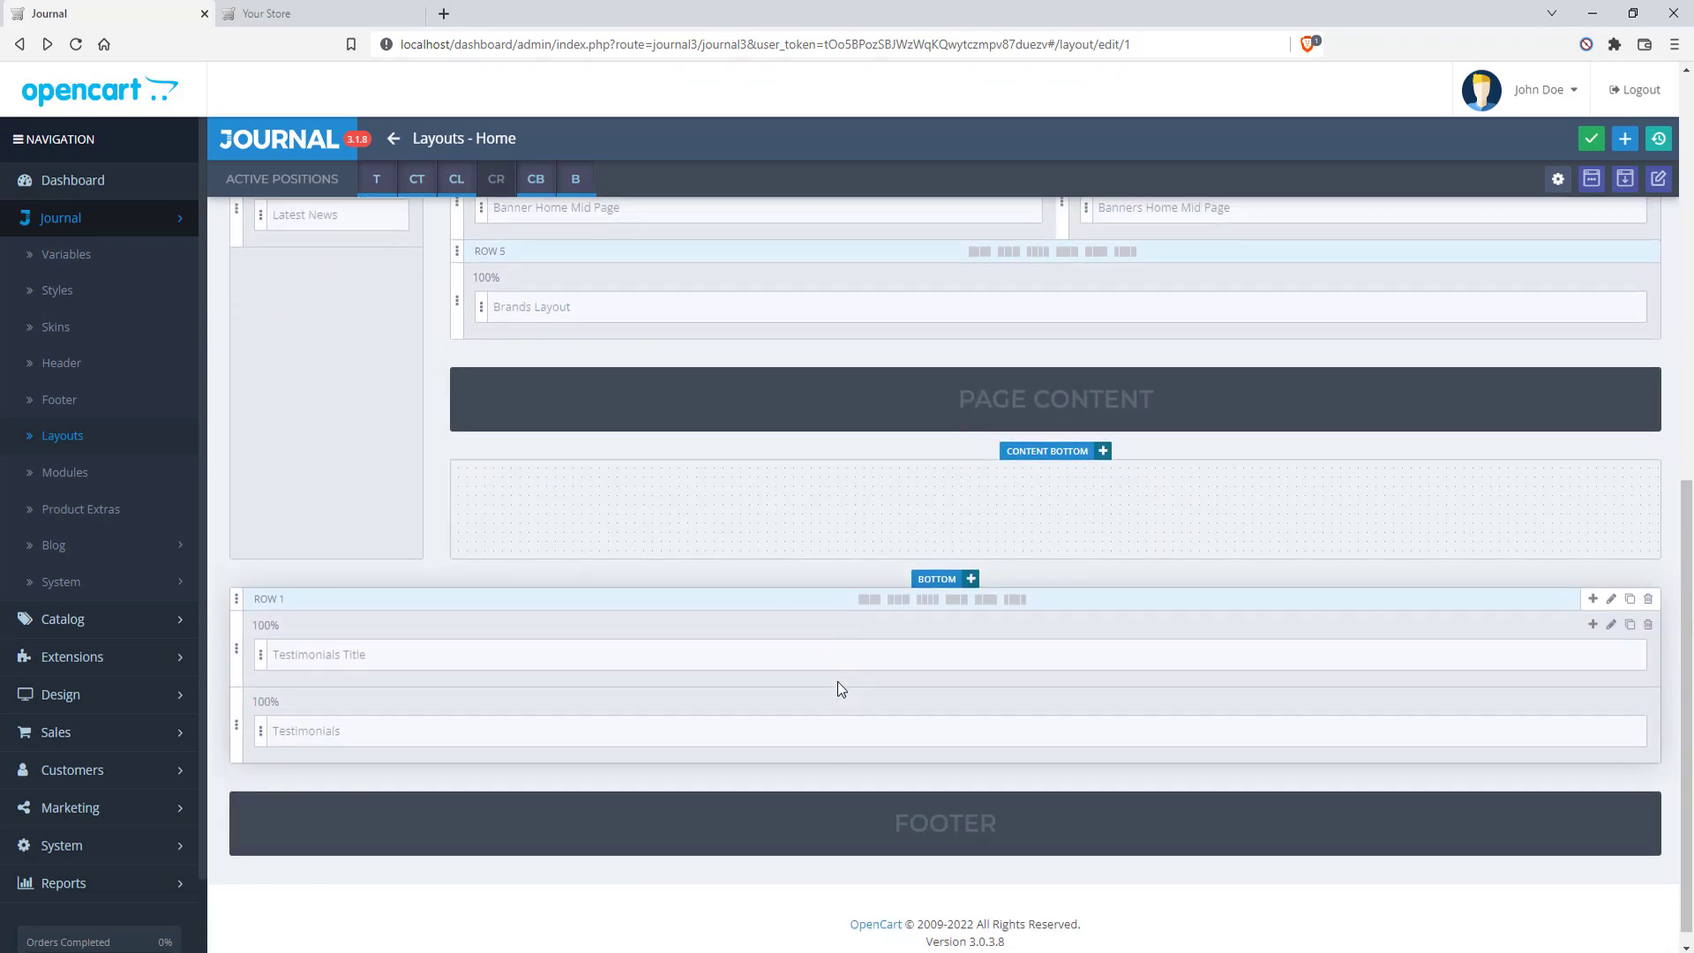
scroll(691, 526, up, 15)
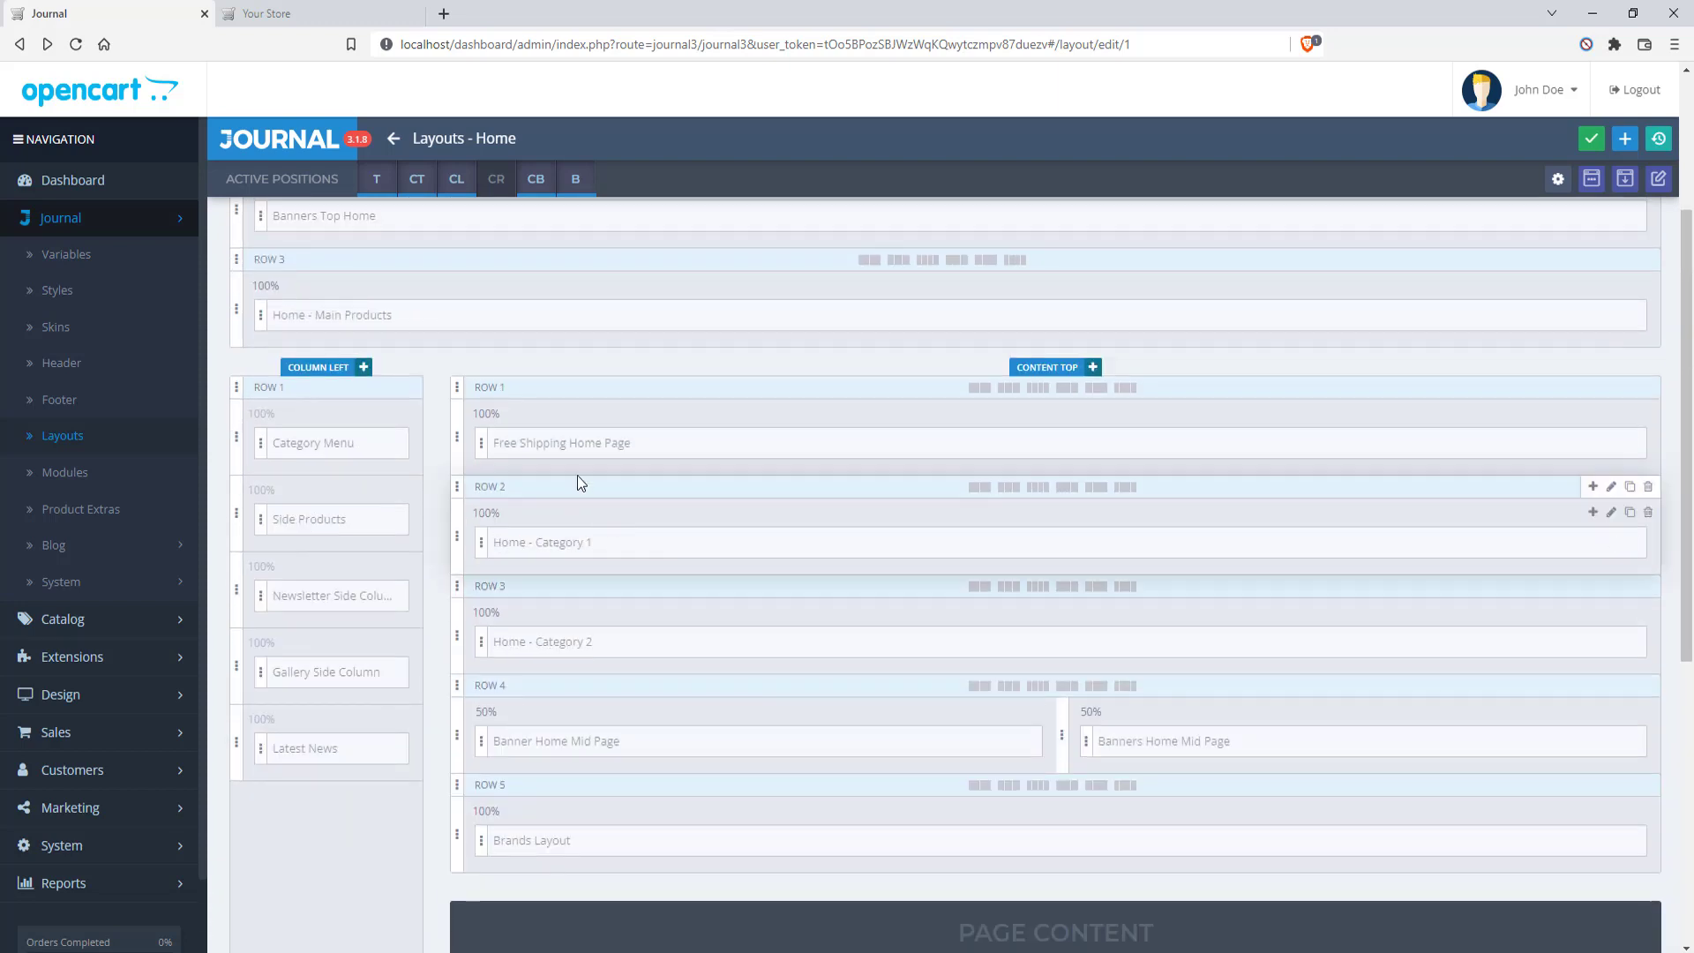
click(535, 181)
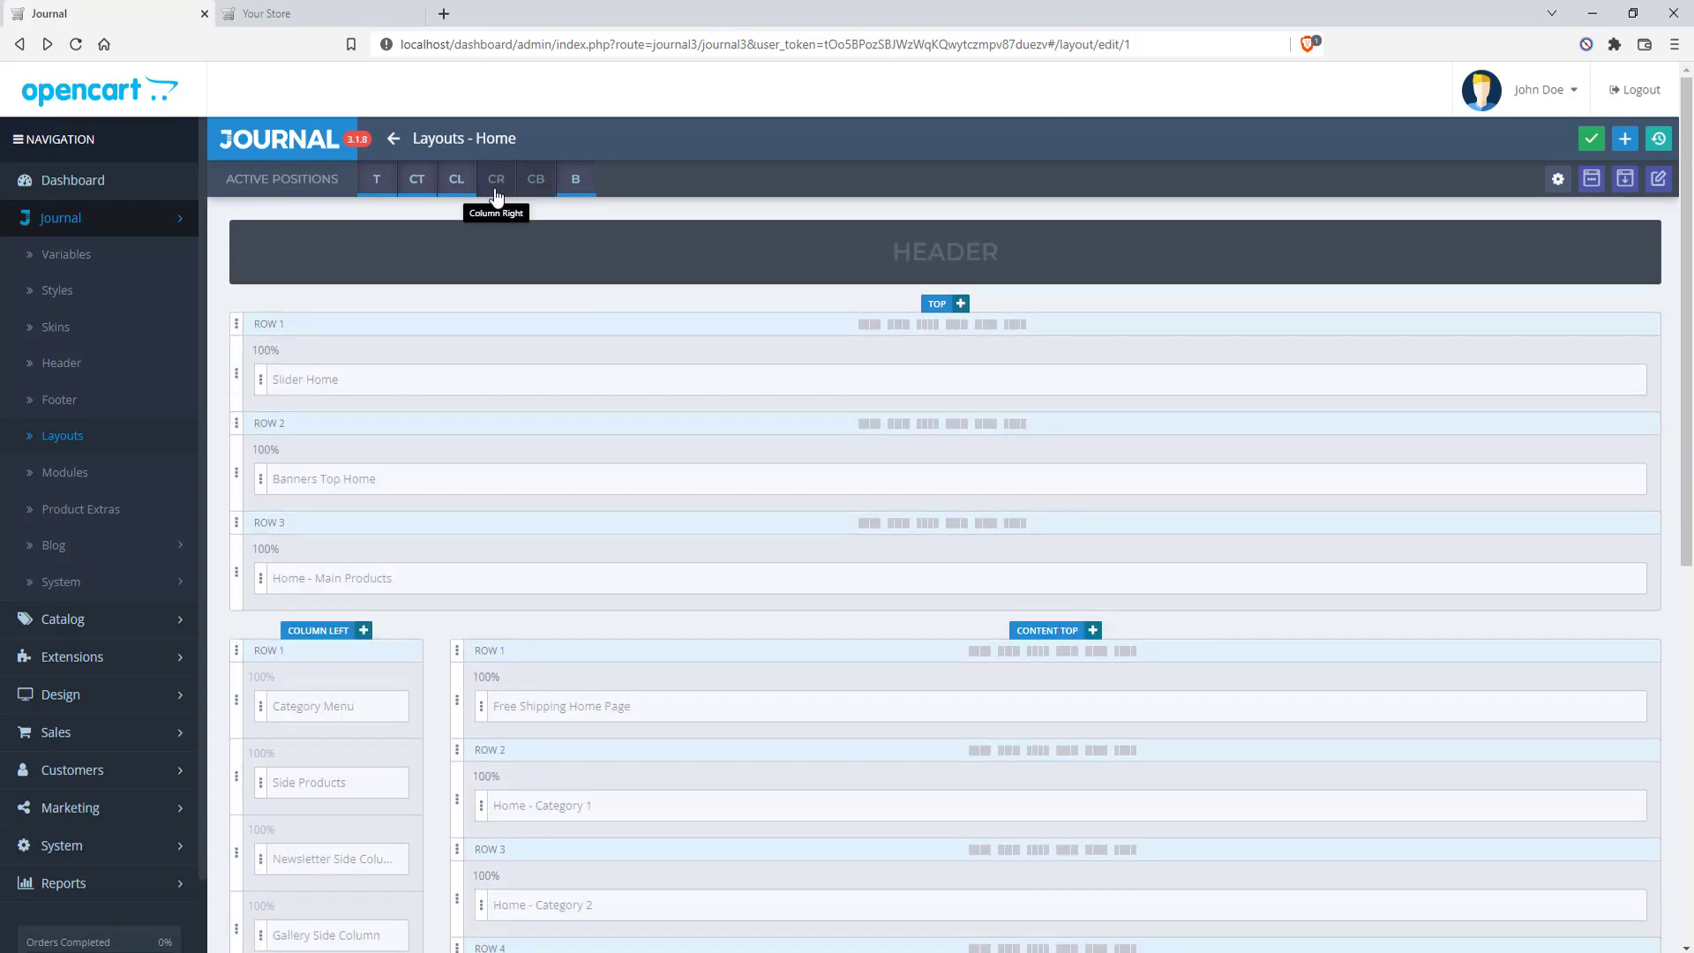
Activate the Column Right position, add a row with the 50% Off Side Column banner module and save the layout
click(496, 189)
scroll(1549, 602, down, 3)
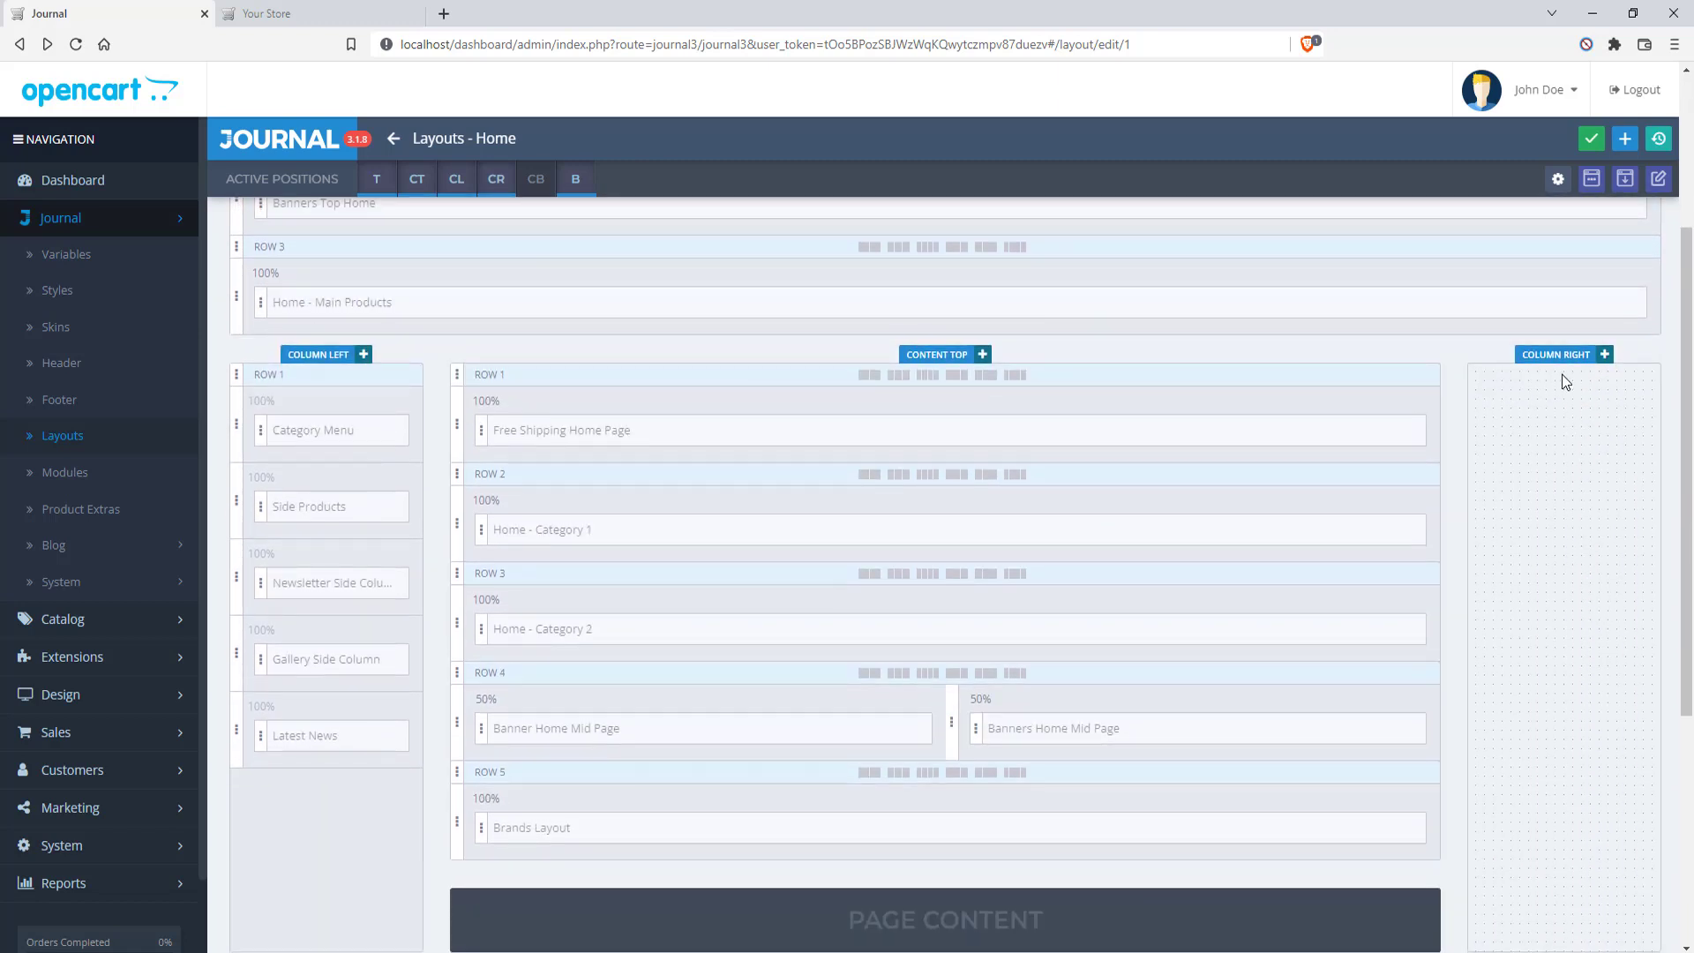
click(1606, 356)
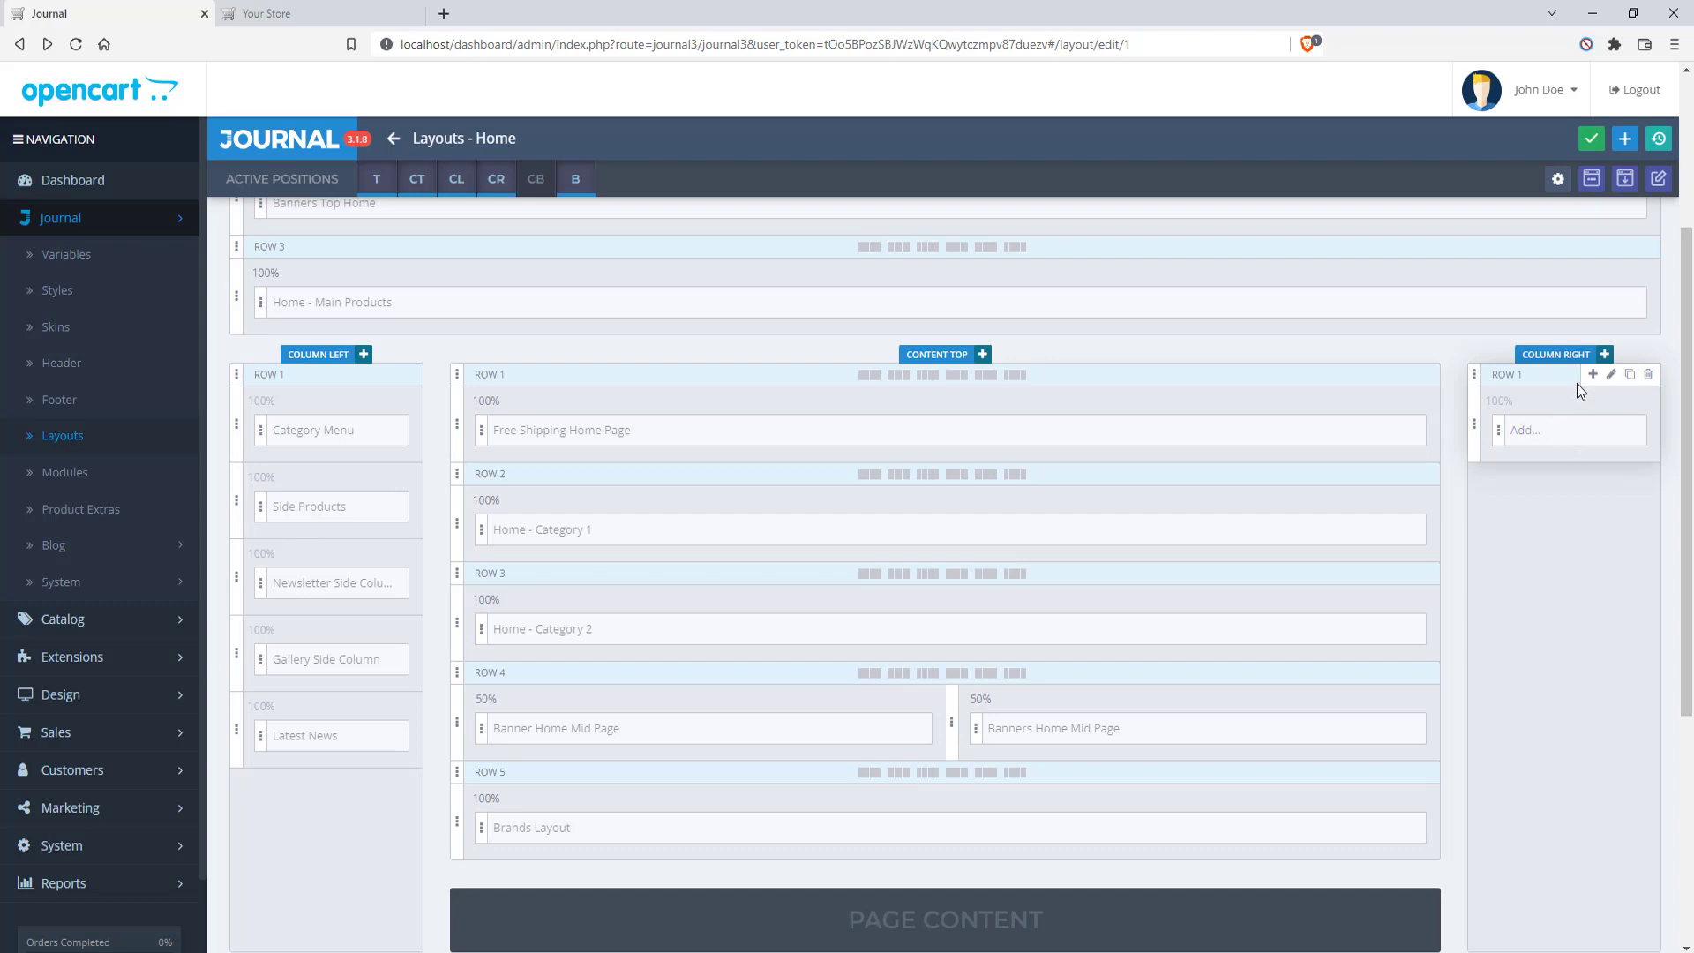
click(1565, 438)
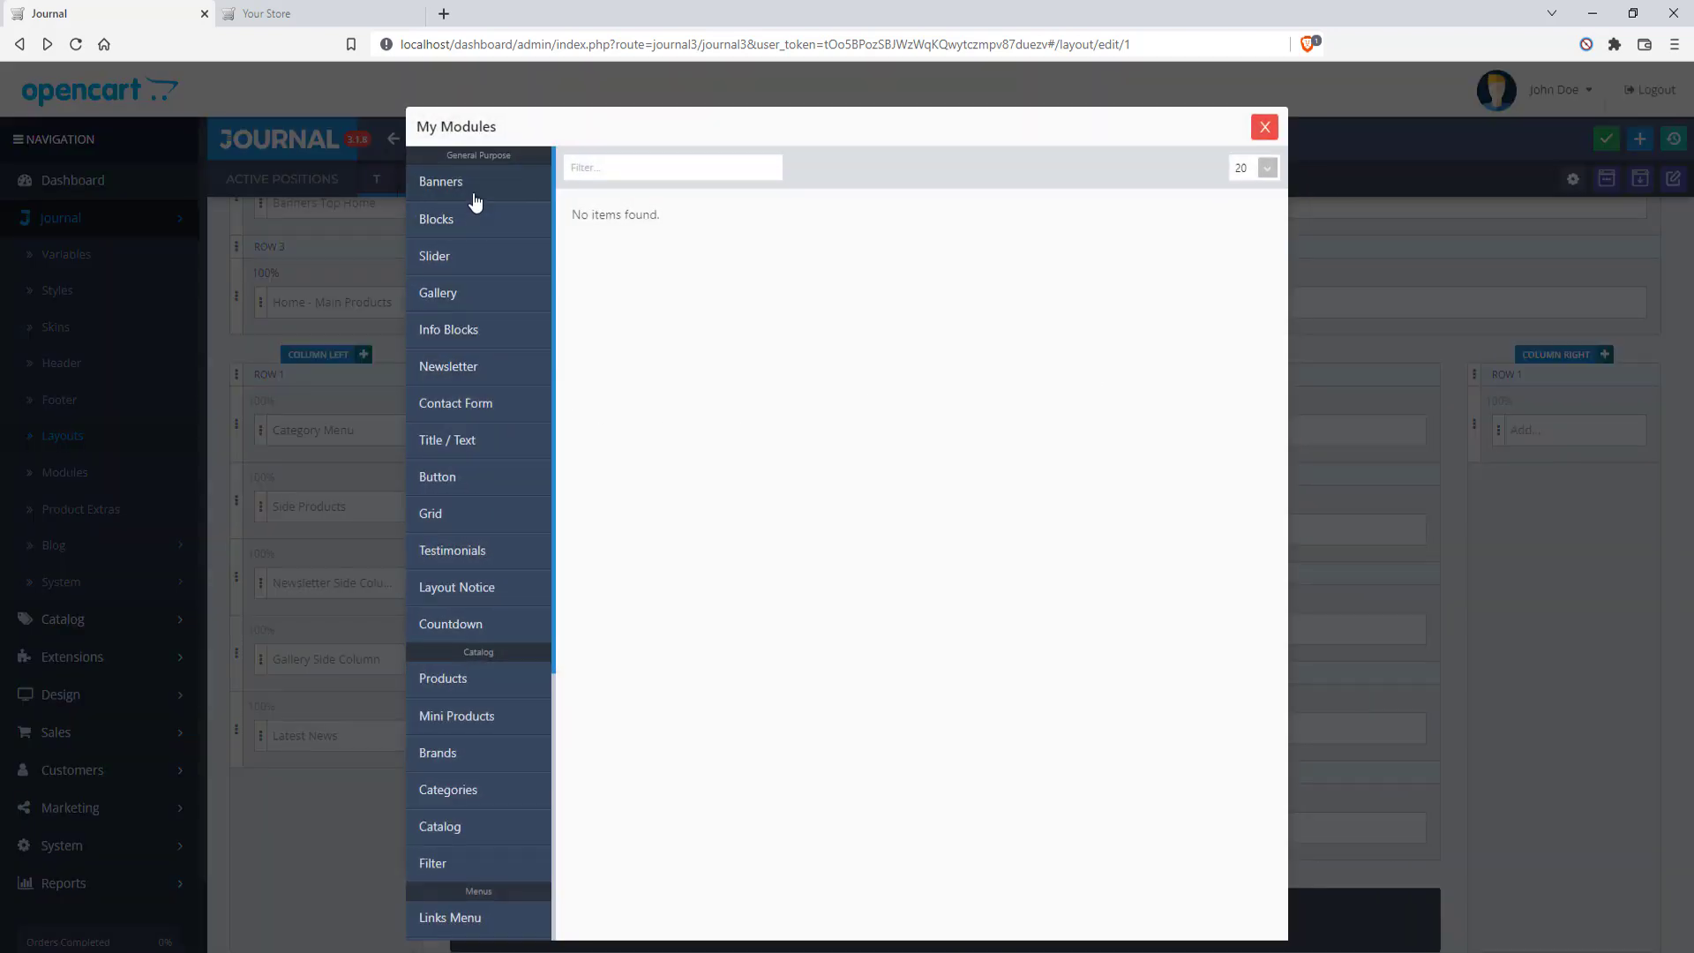
click(442, 187)
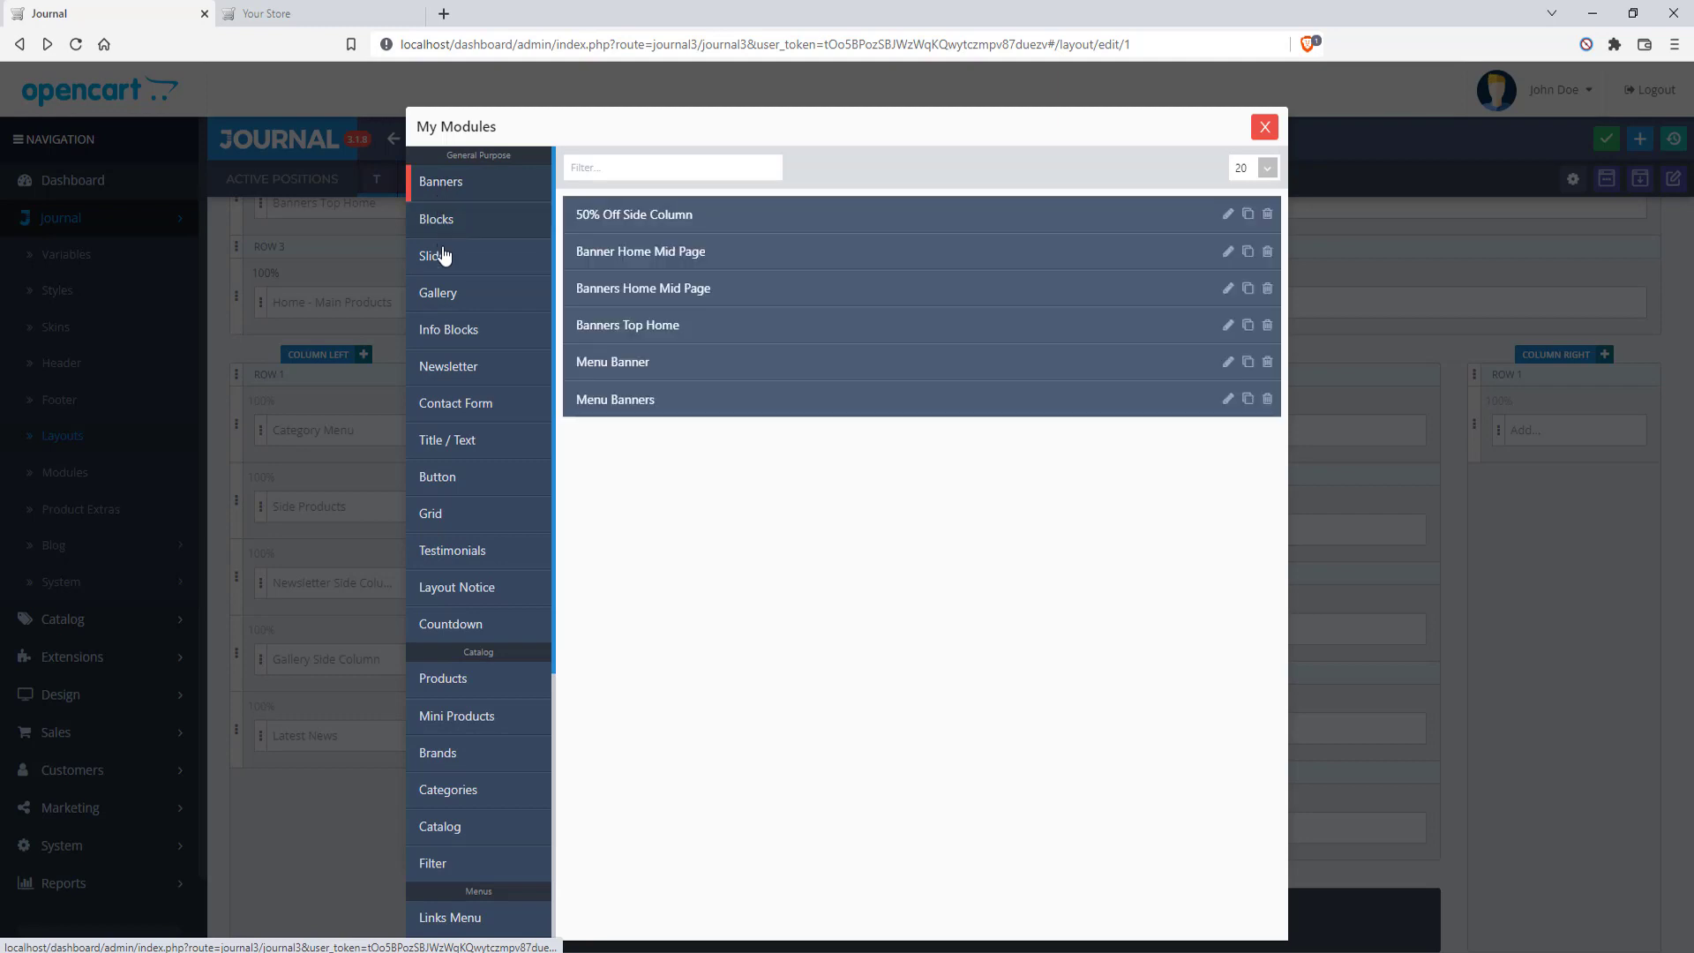
click(621, 220)
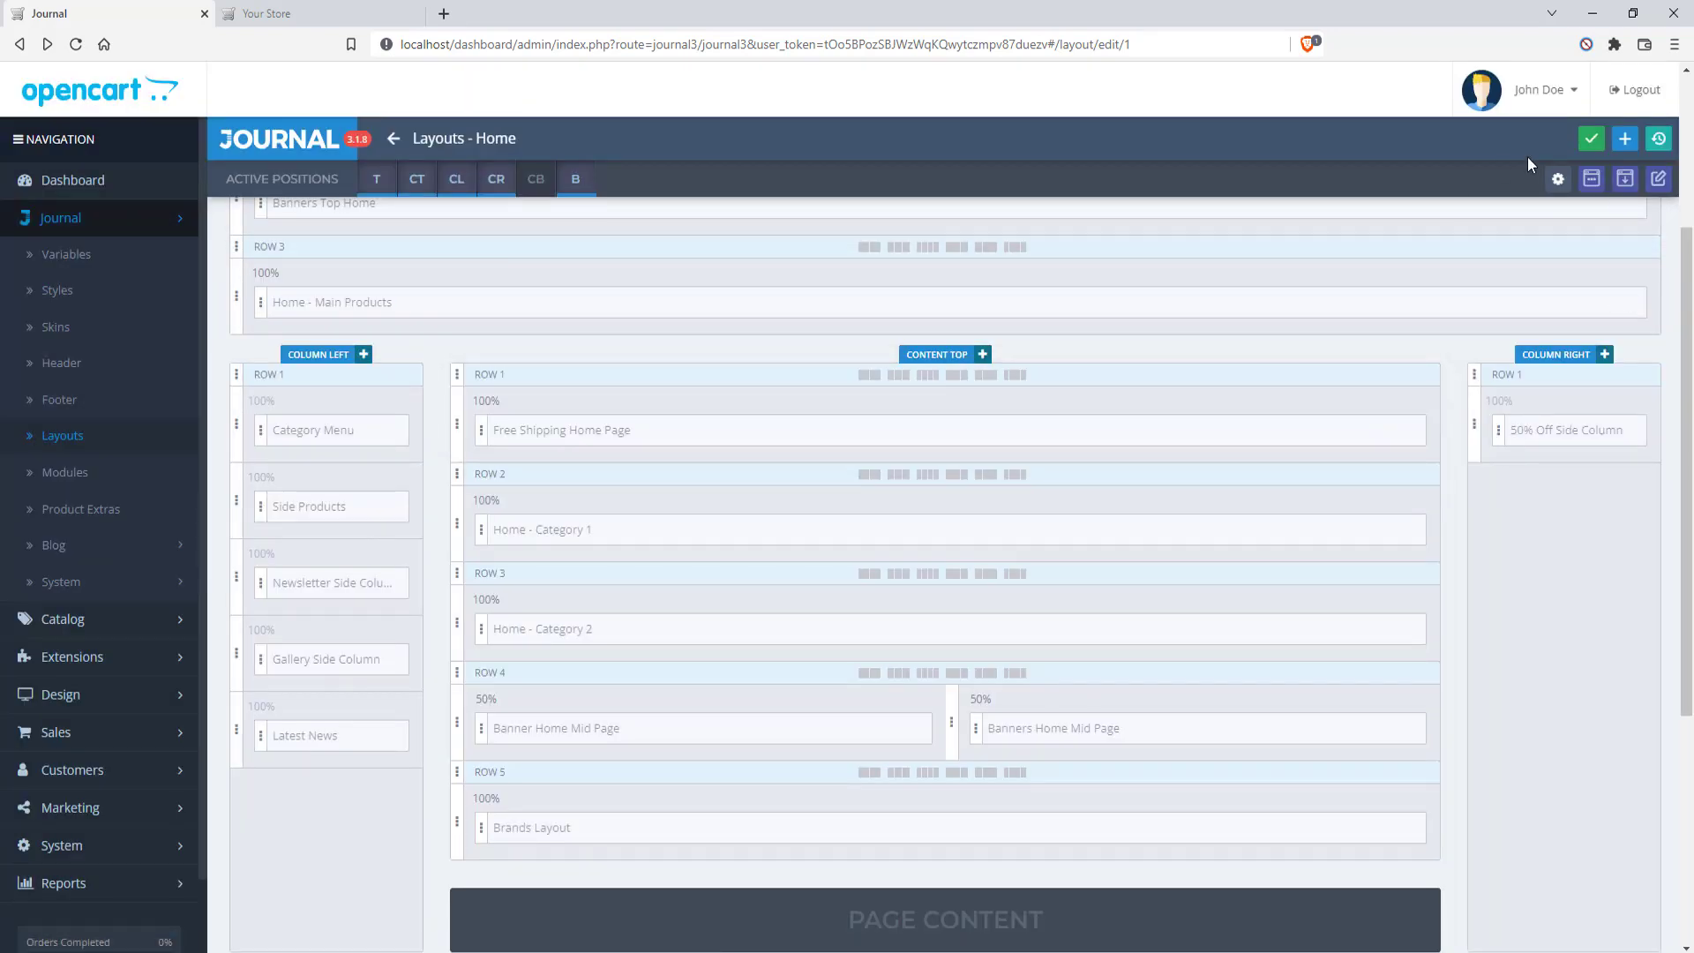
click(1591, 138)
Reload the storefront home page and look at the right-column banner beside the Electronics and Beauty product blocks
click(280, 12)
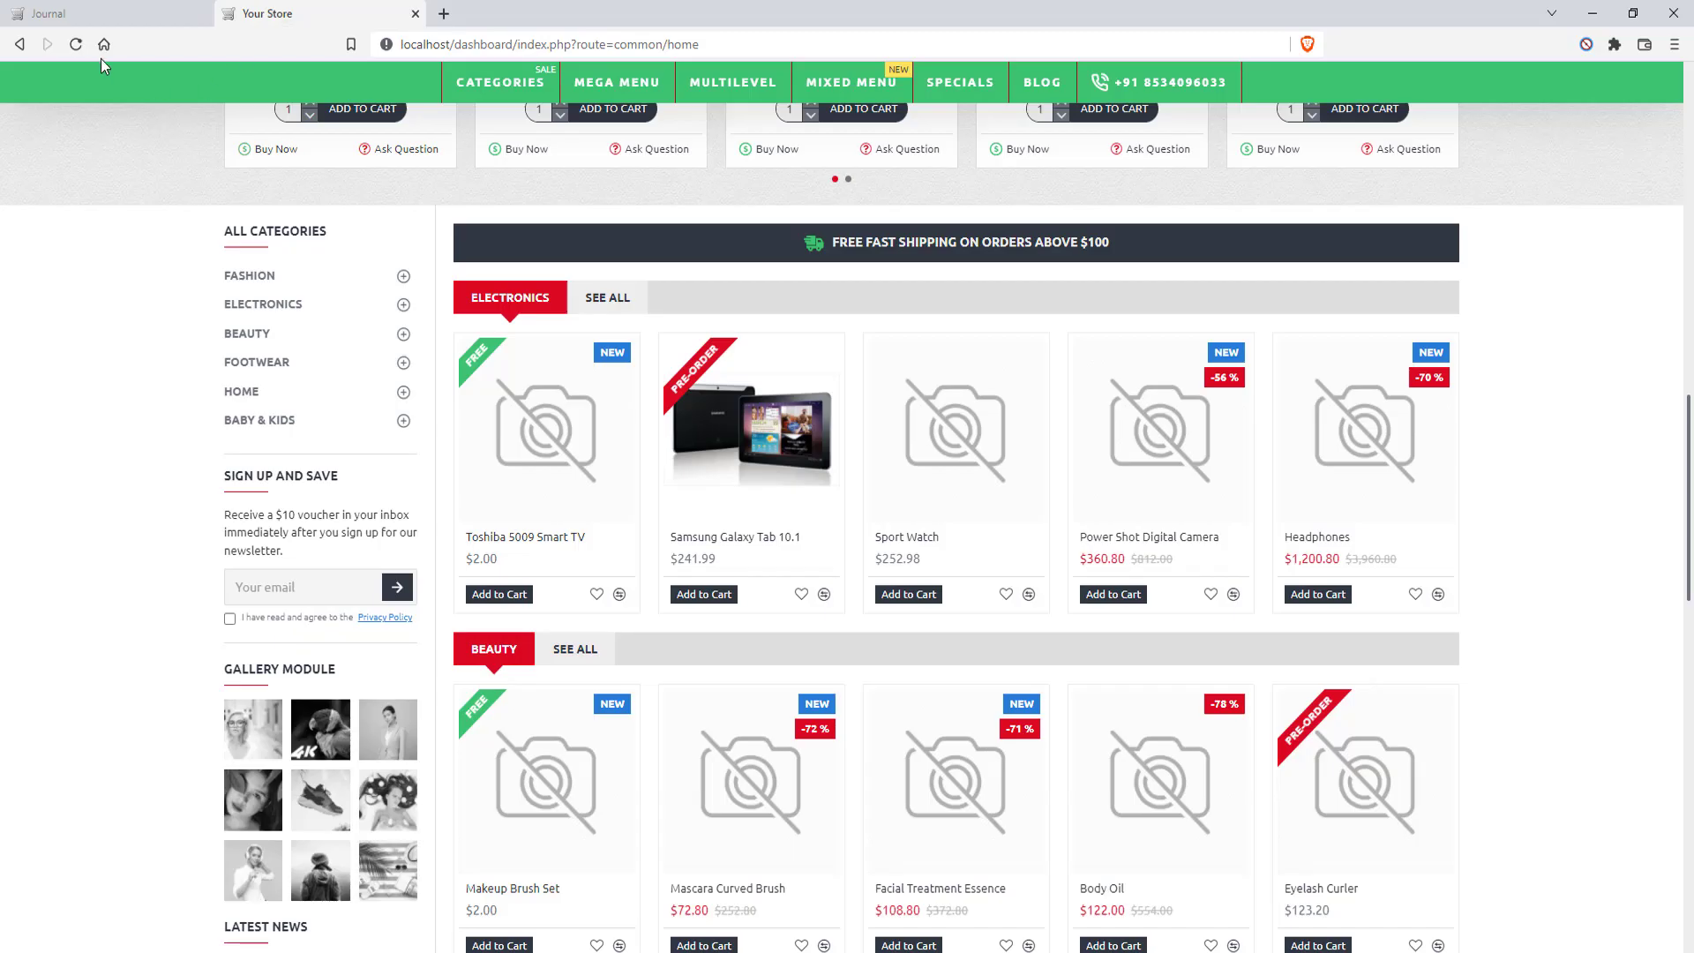
click(77, 45)
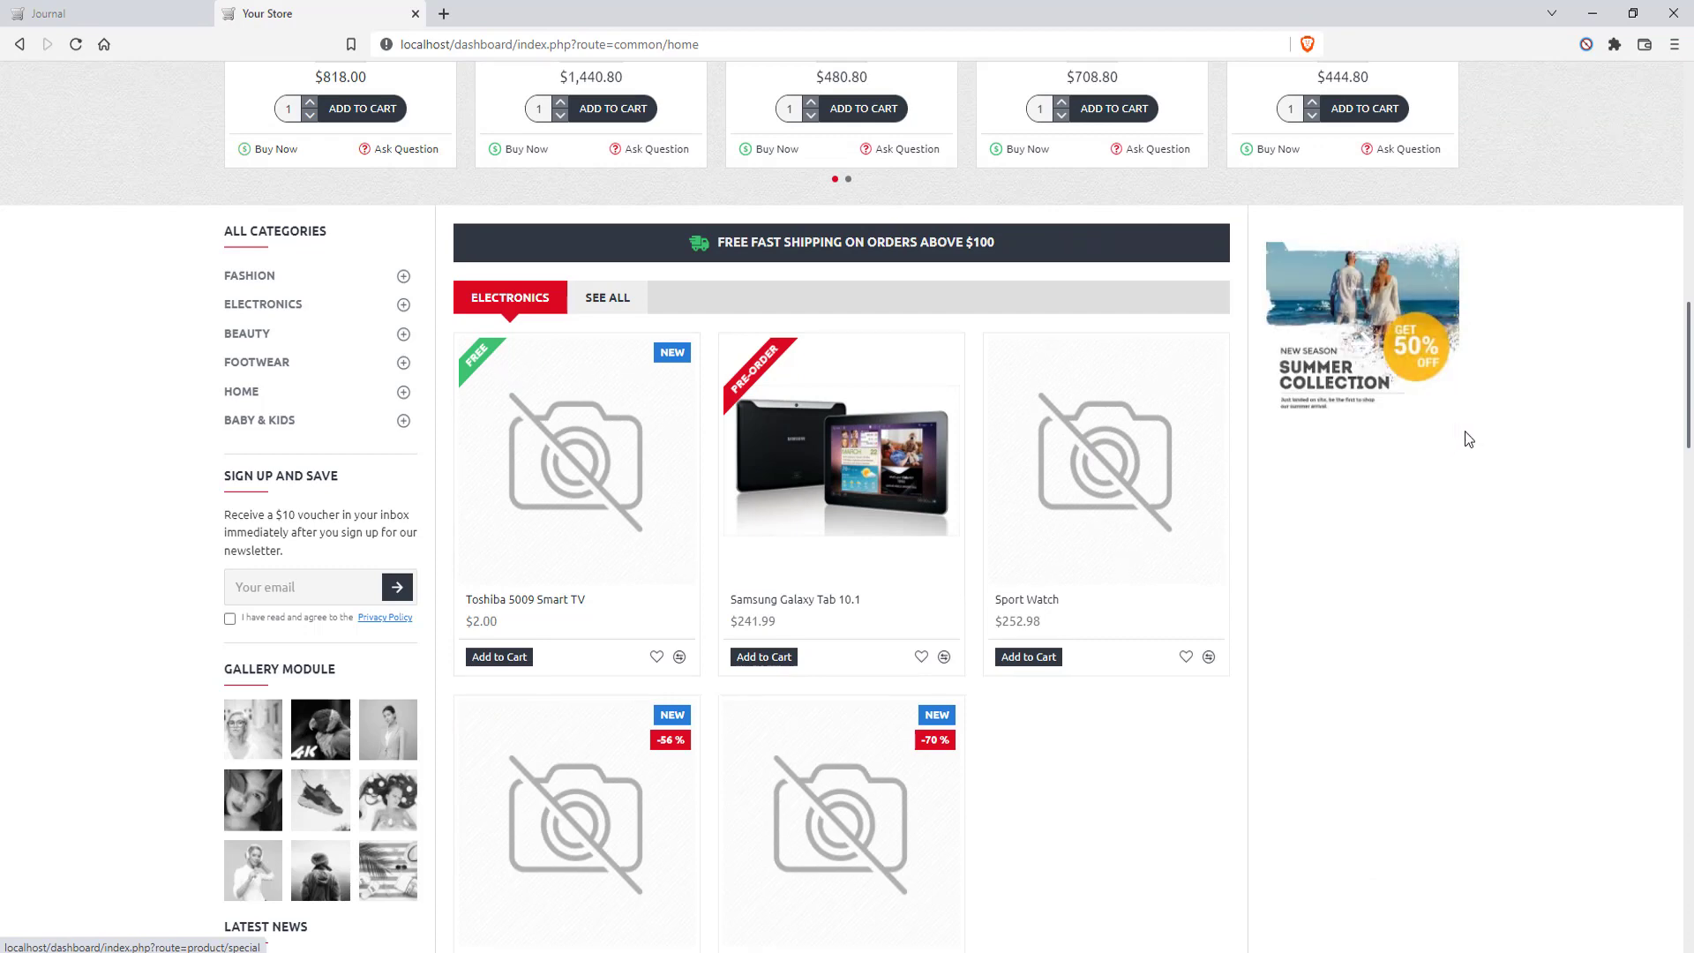
scroll(276, 578, up, 2)
scroll(291, 583, down, 2)
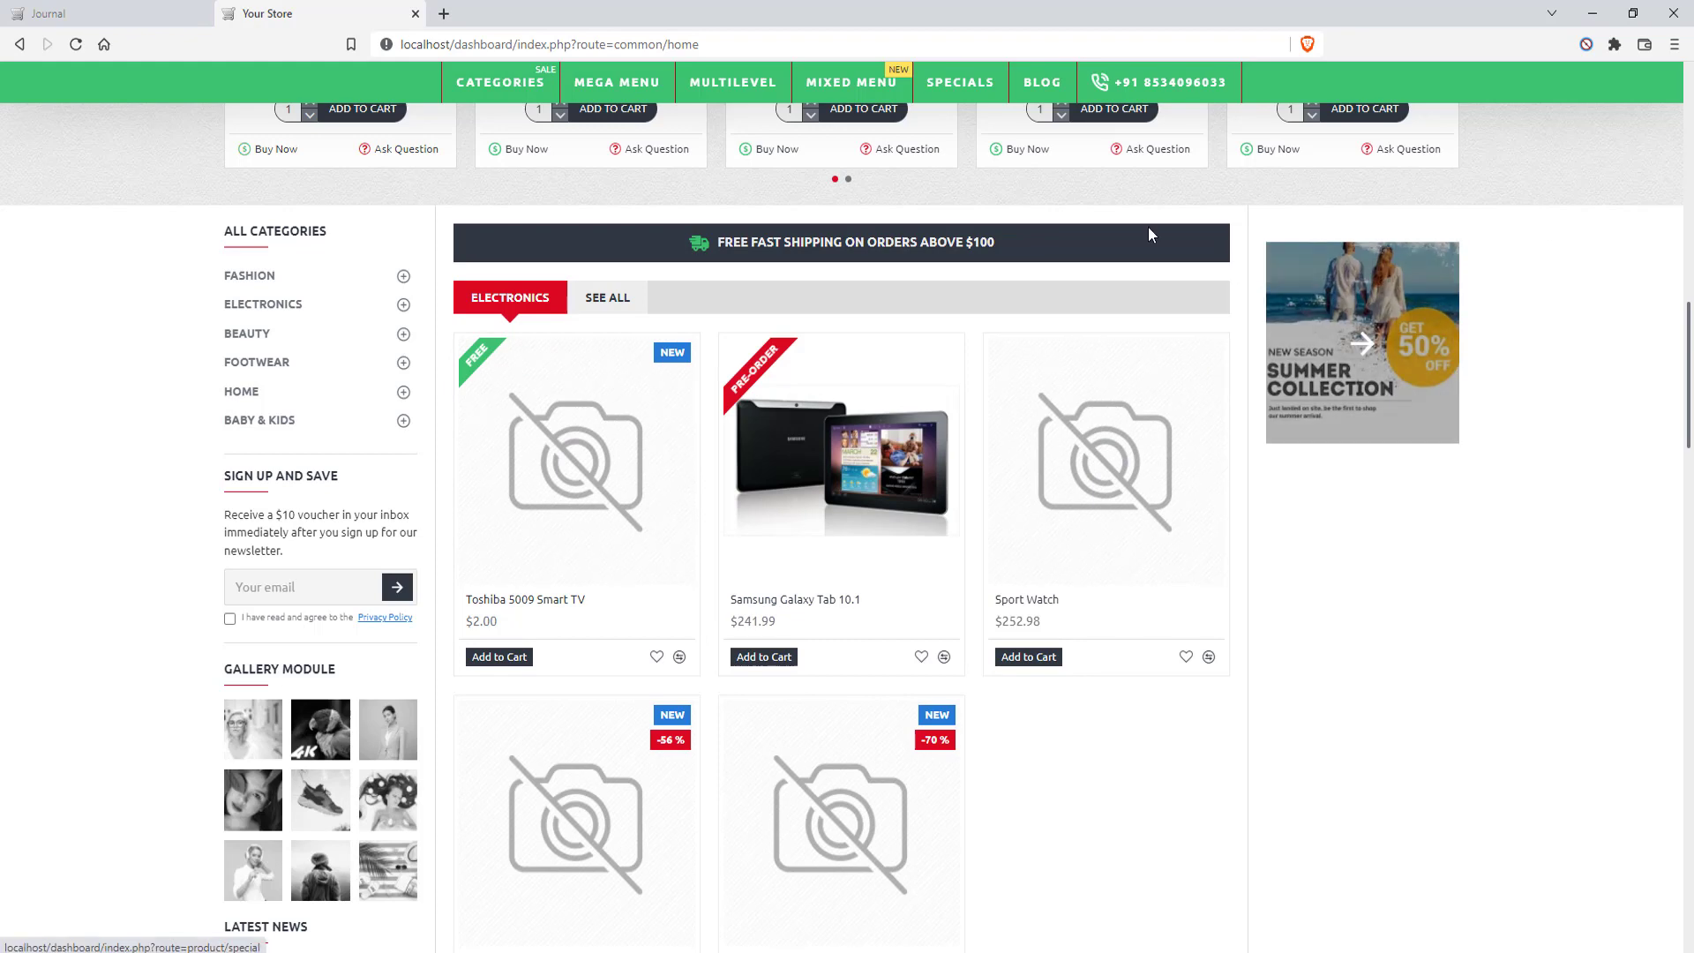
scroll(656, 440, down, 1)
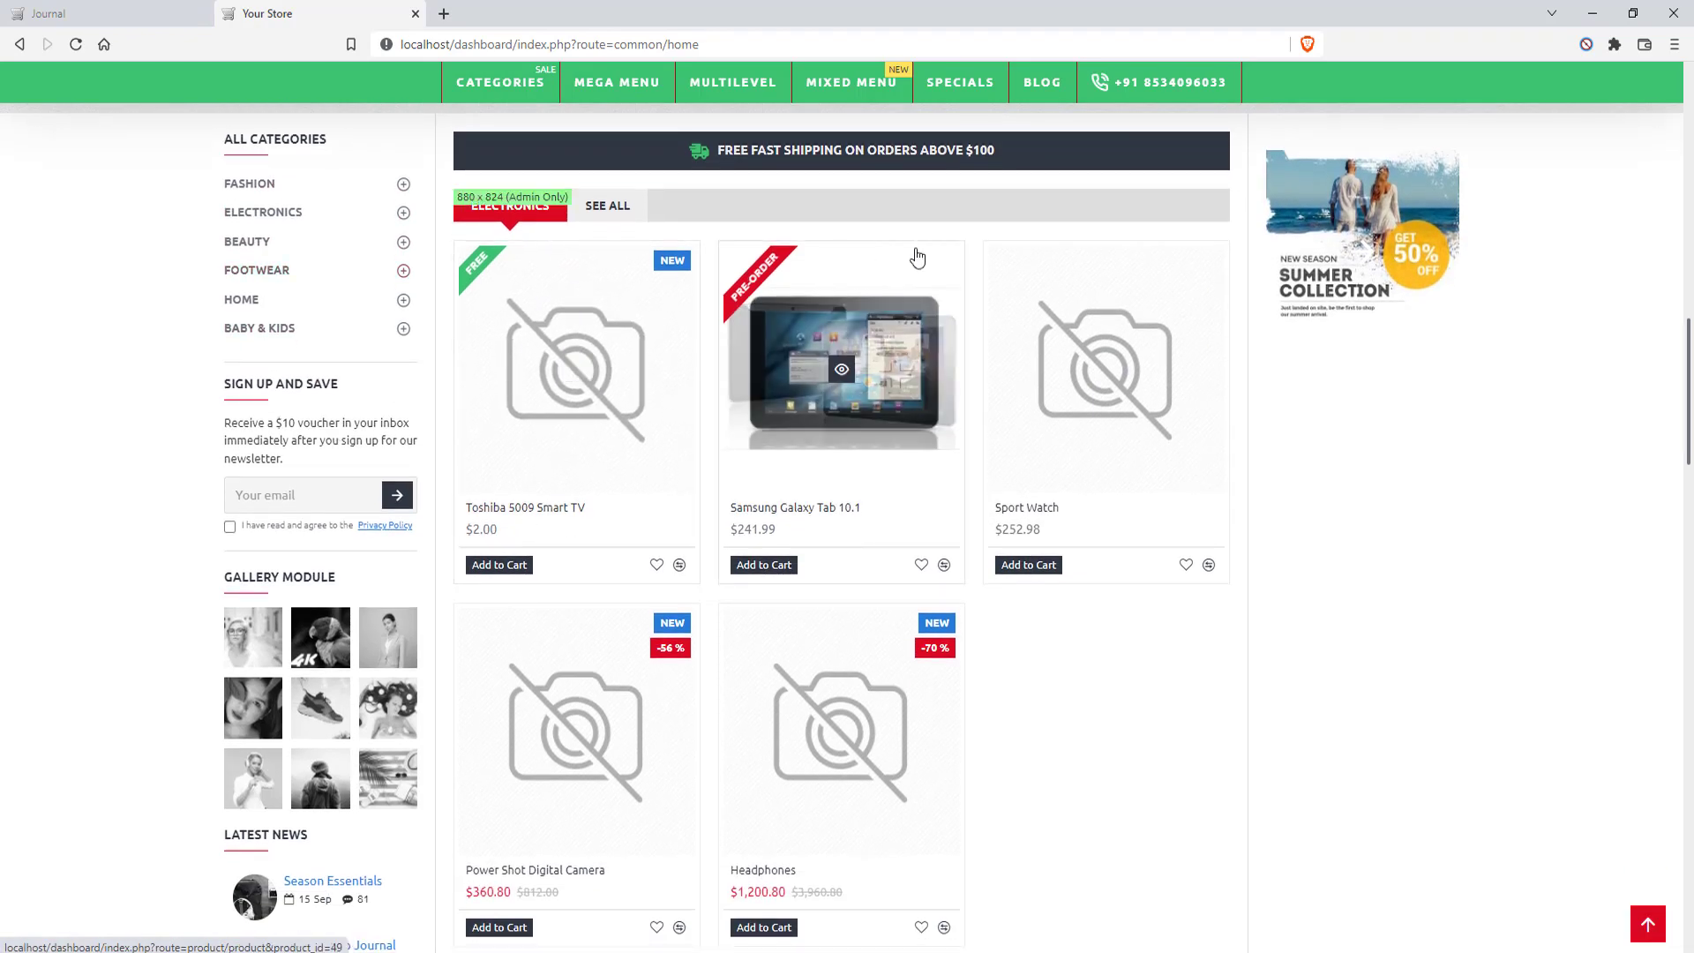
scroll(1064, 643, down, 4)
scroll(1080, 635, down, 4)
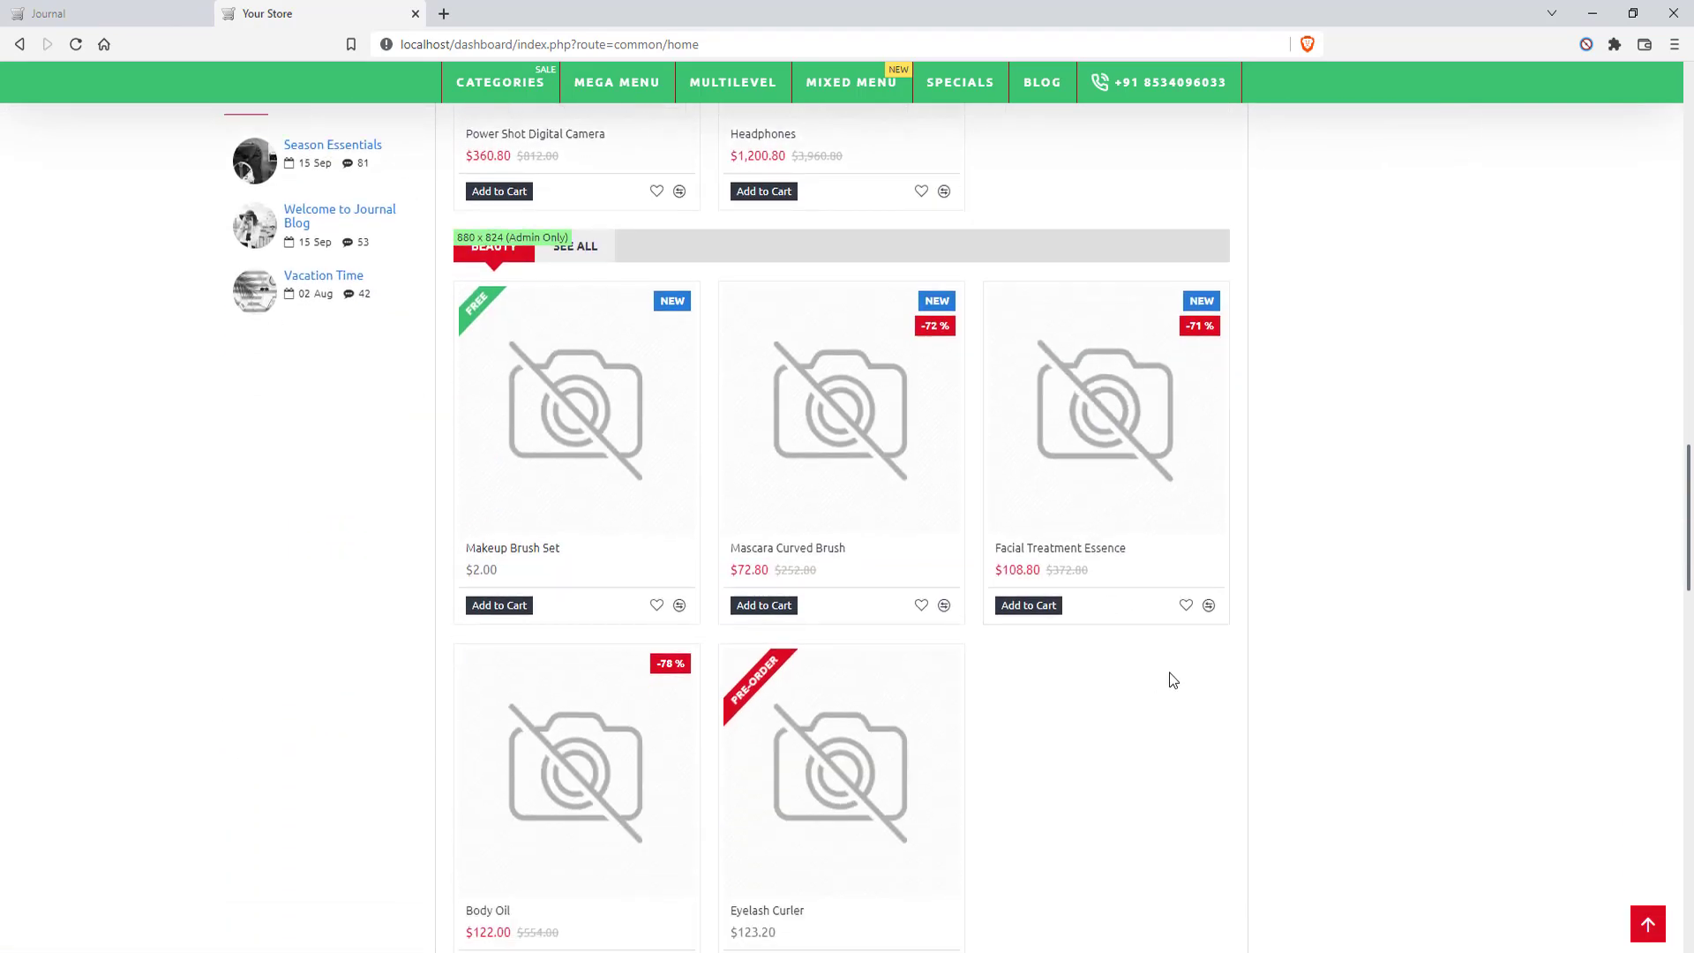
Compare the home page's full-width product tabs with the three-column area of category sidebar, product blocks and right-column banner
scroll(1207, 644, up, 5)
scroll(1225, 618, up, 5)
scroll(1226, 625, down, 4)
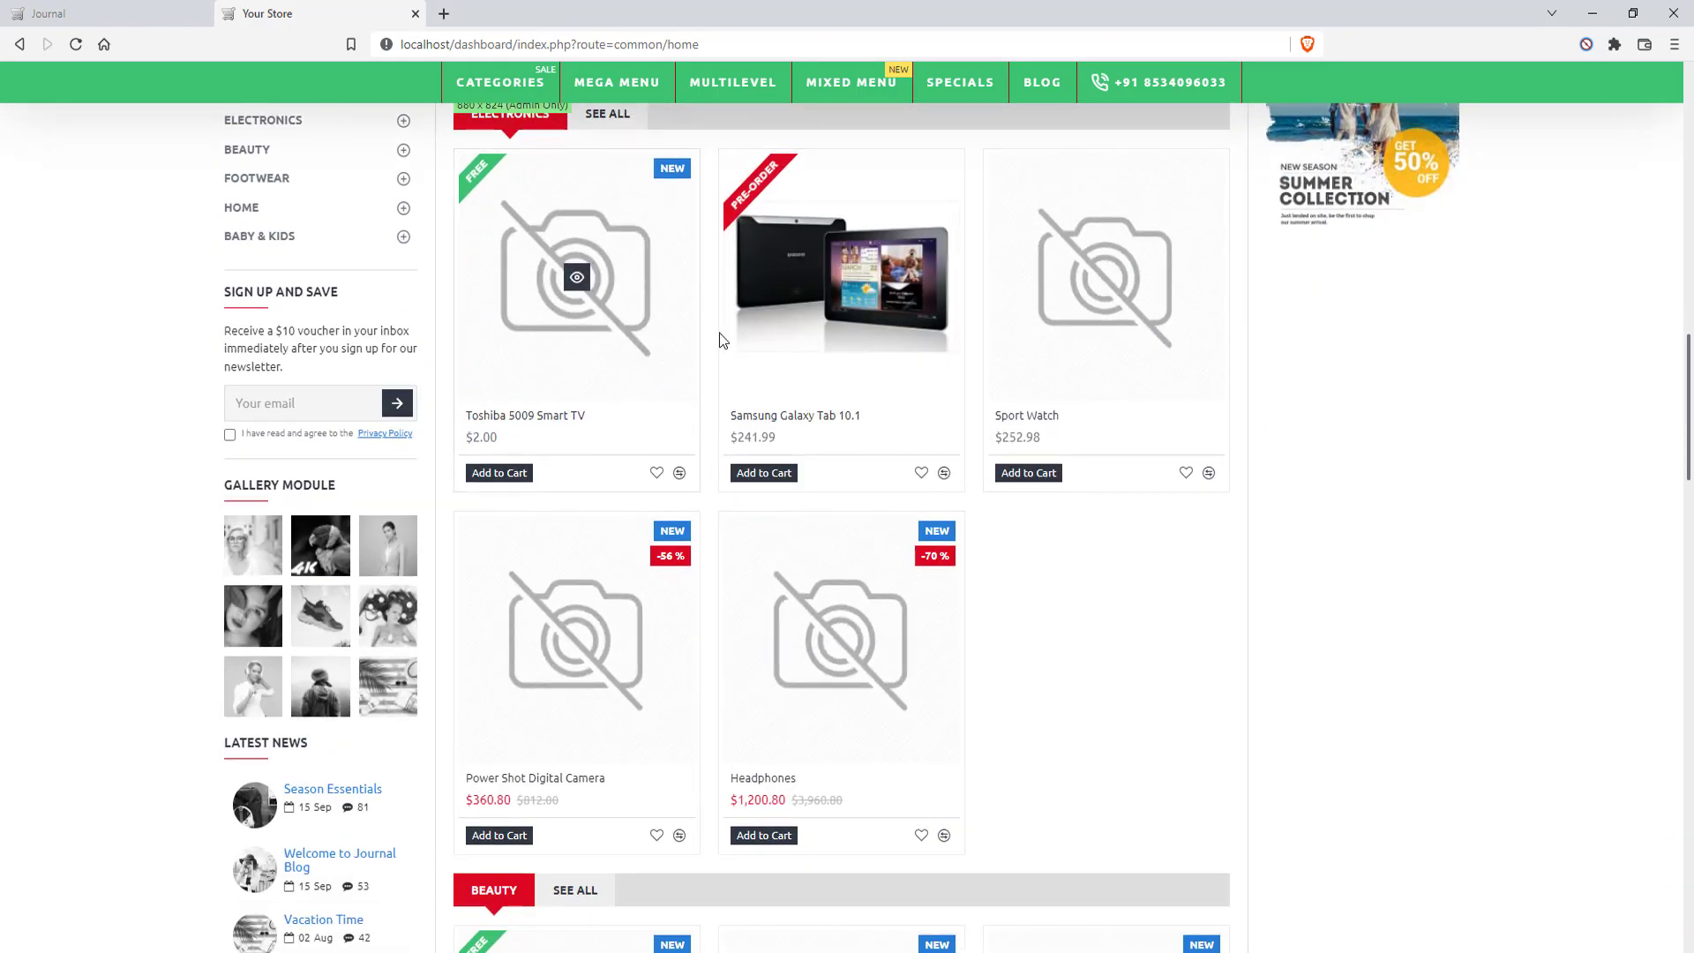
scroll(782, 689, up, 2)
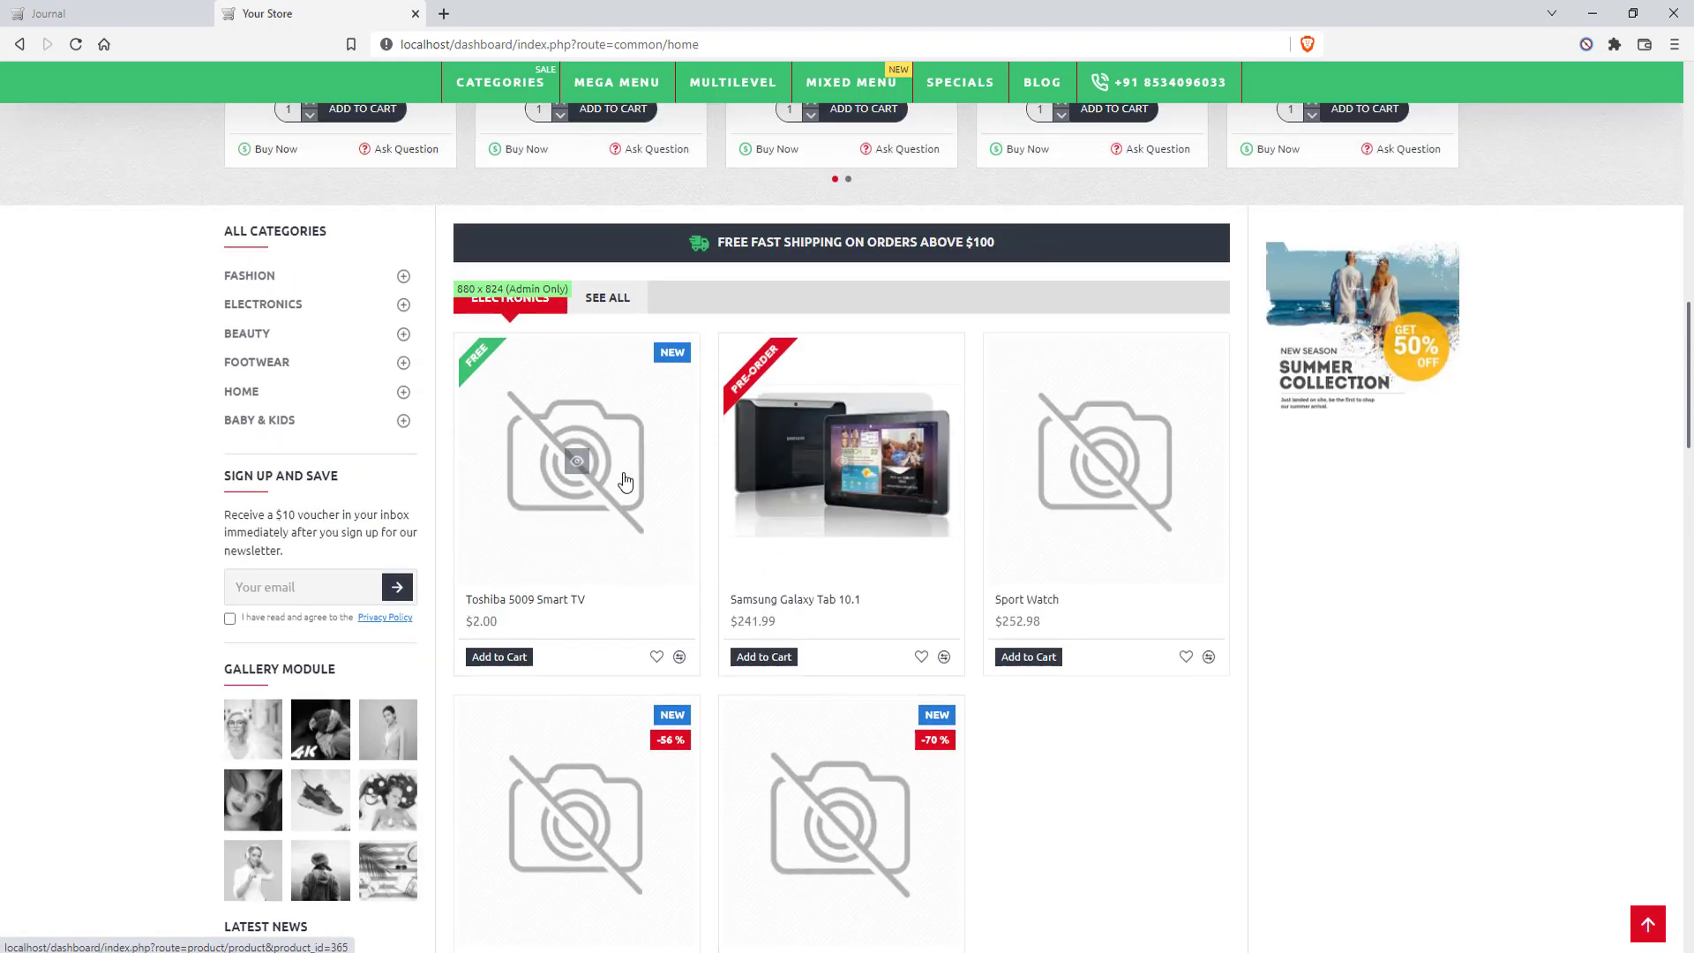
scroll(635, 530, up, 5)
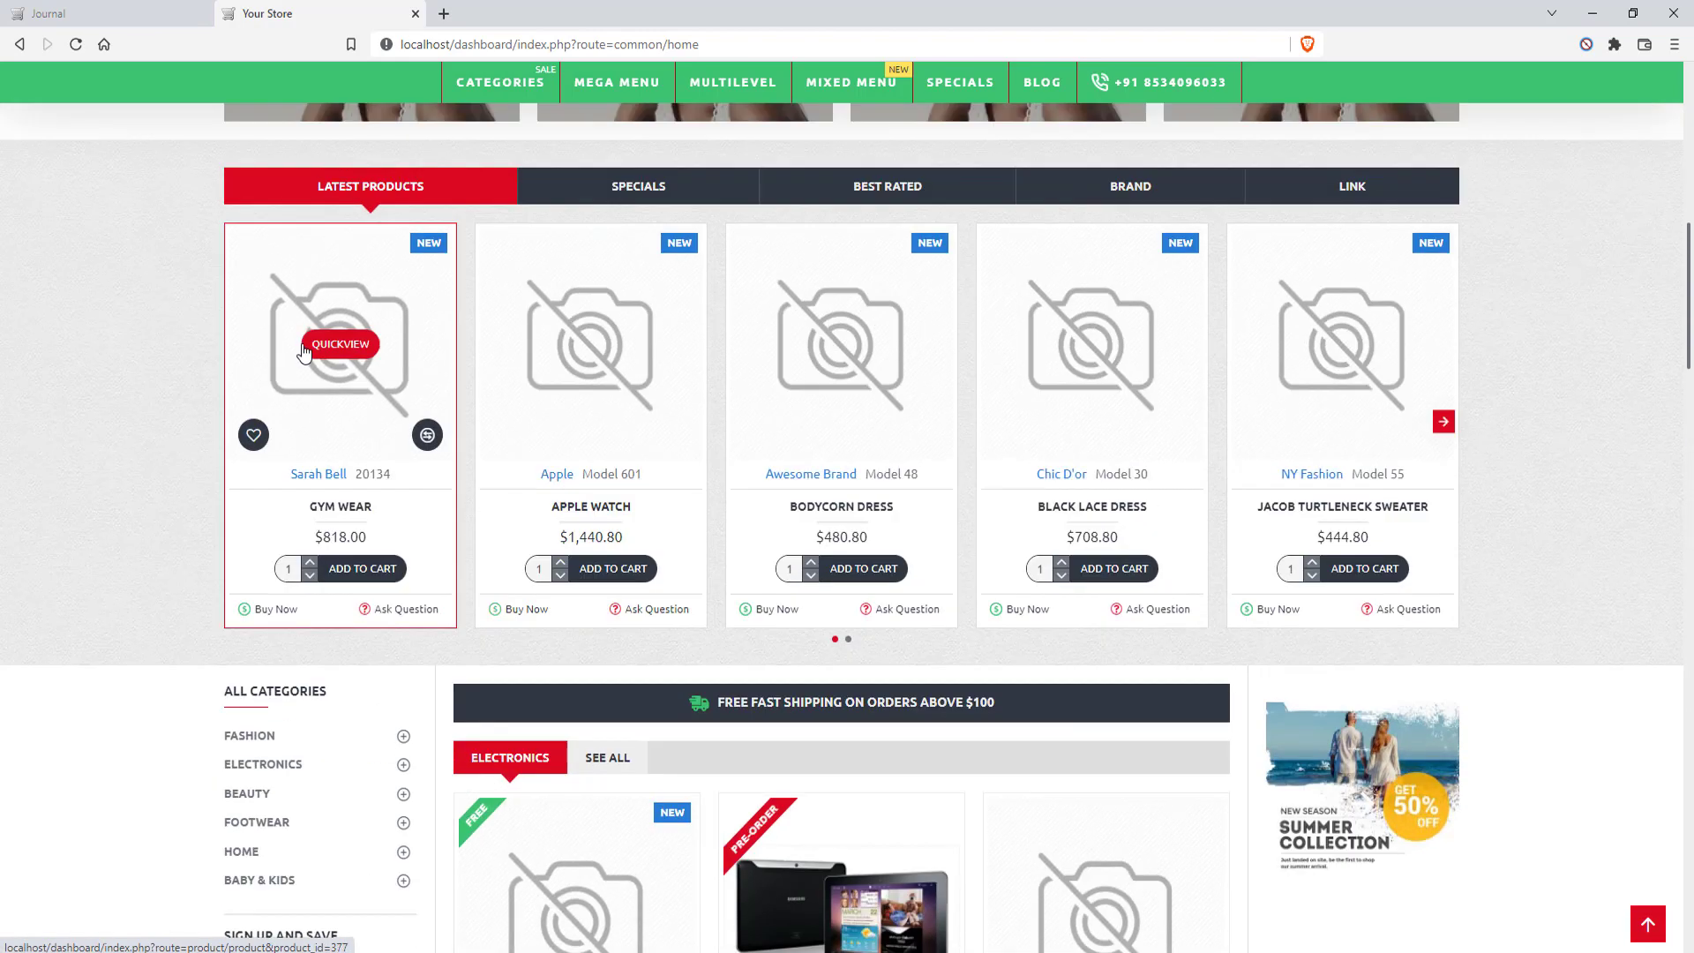
scroll(1337, 450, down, 5)
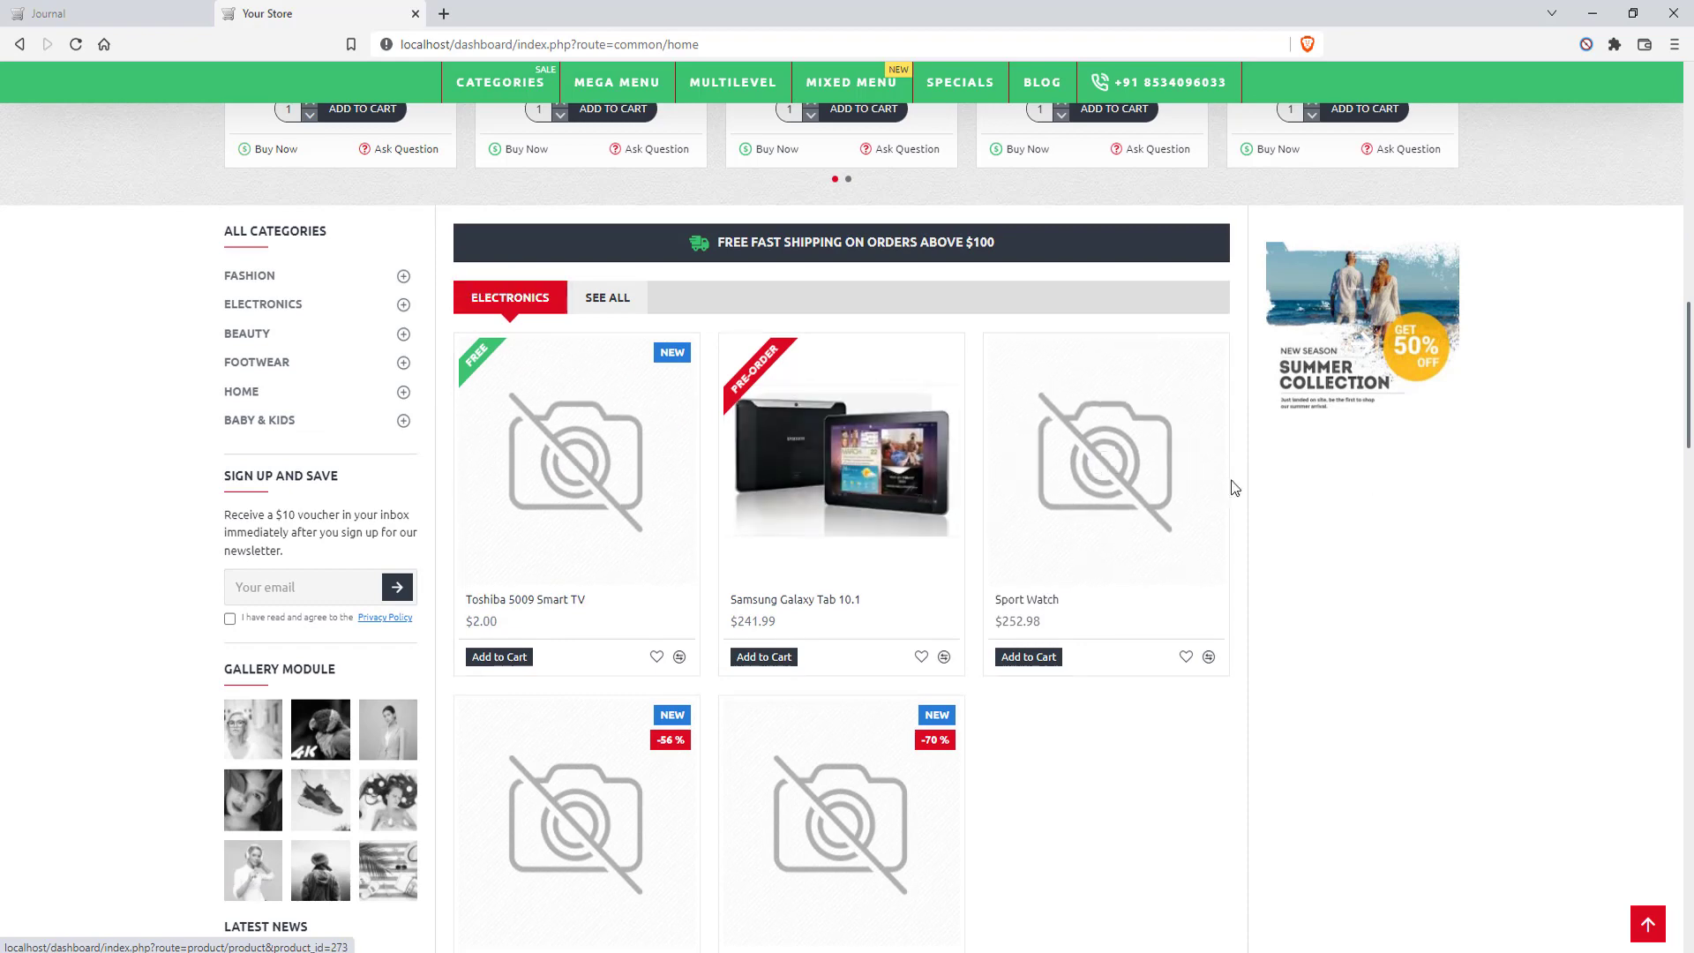
scroll(945, 446, up, 3)
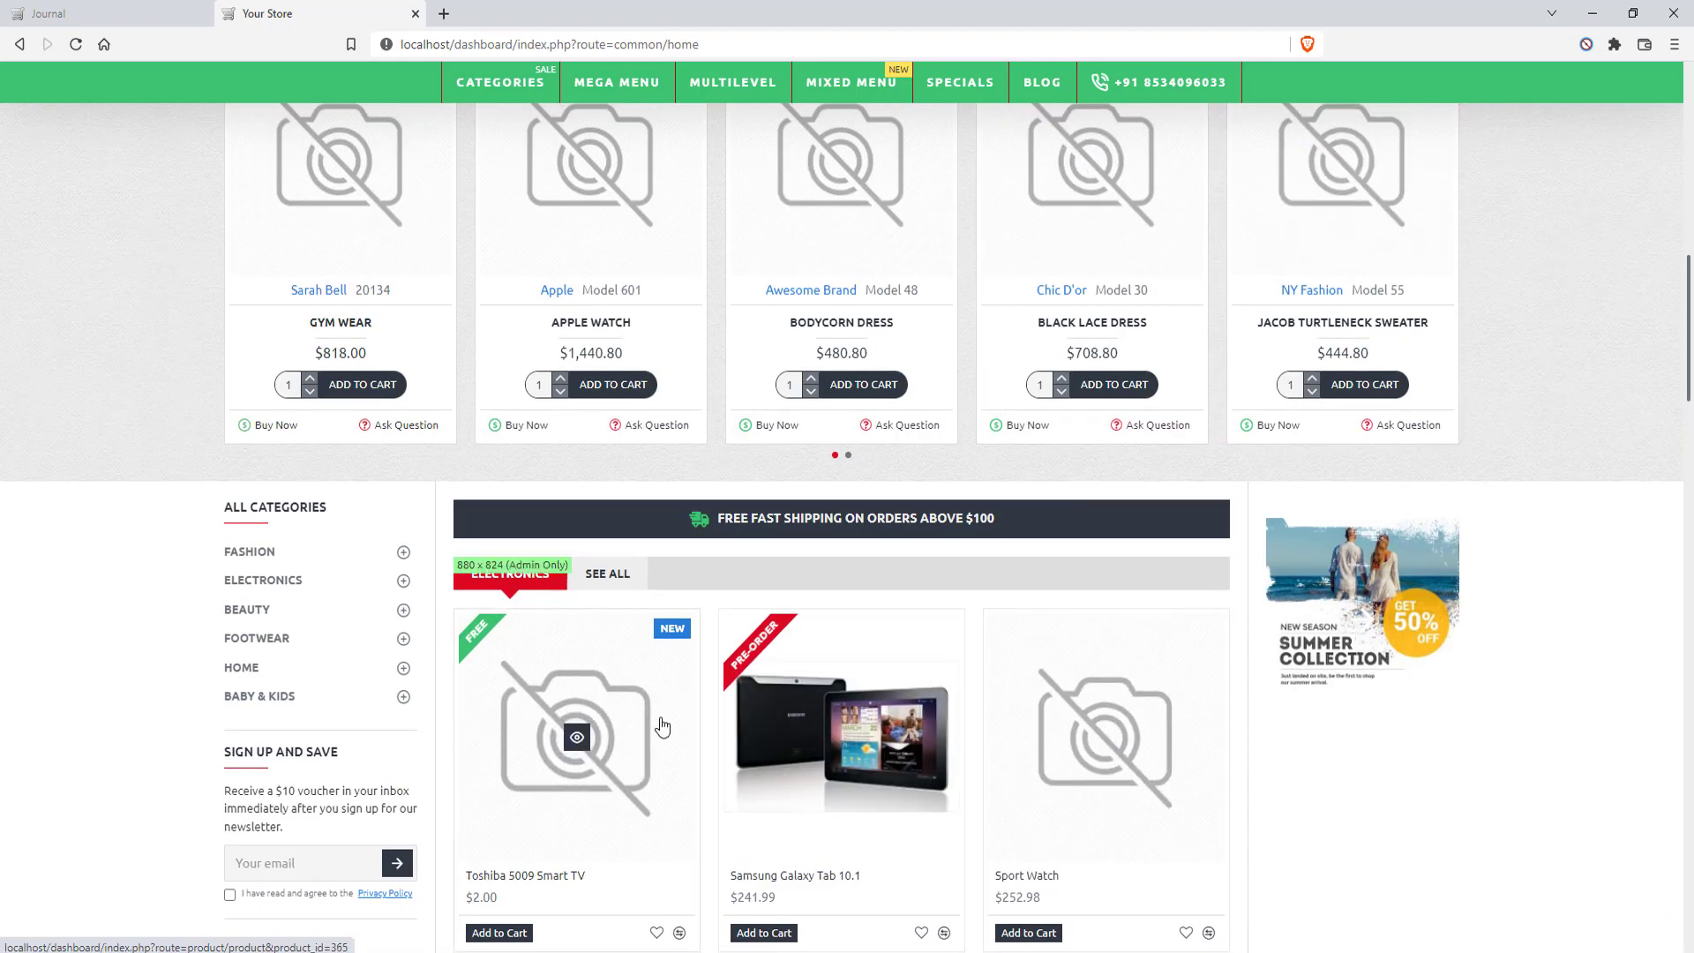
scroll(435, 637, down, 1)
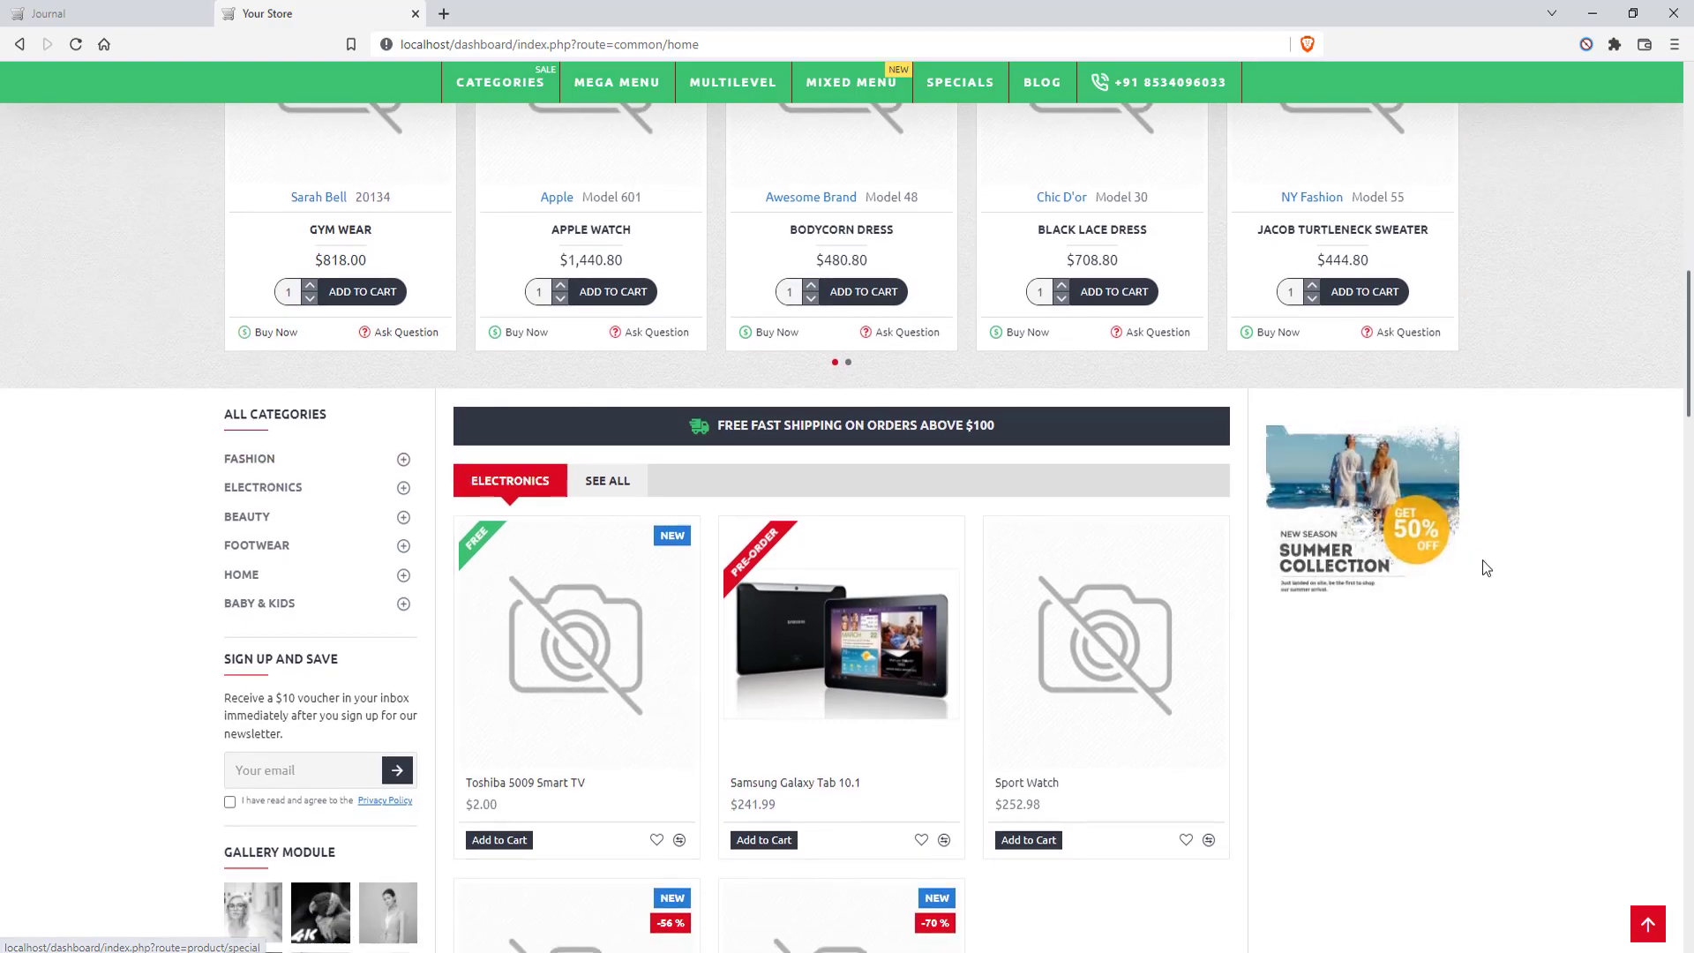
scroll(1515, 341, down, 5)
scroll(1482, 530, up, 5)
scroll(1482, 492, down, 3)
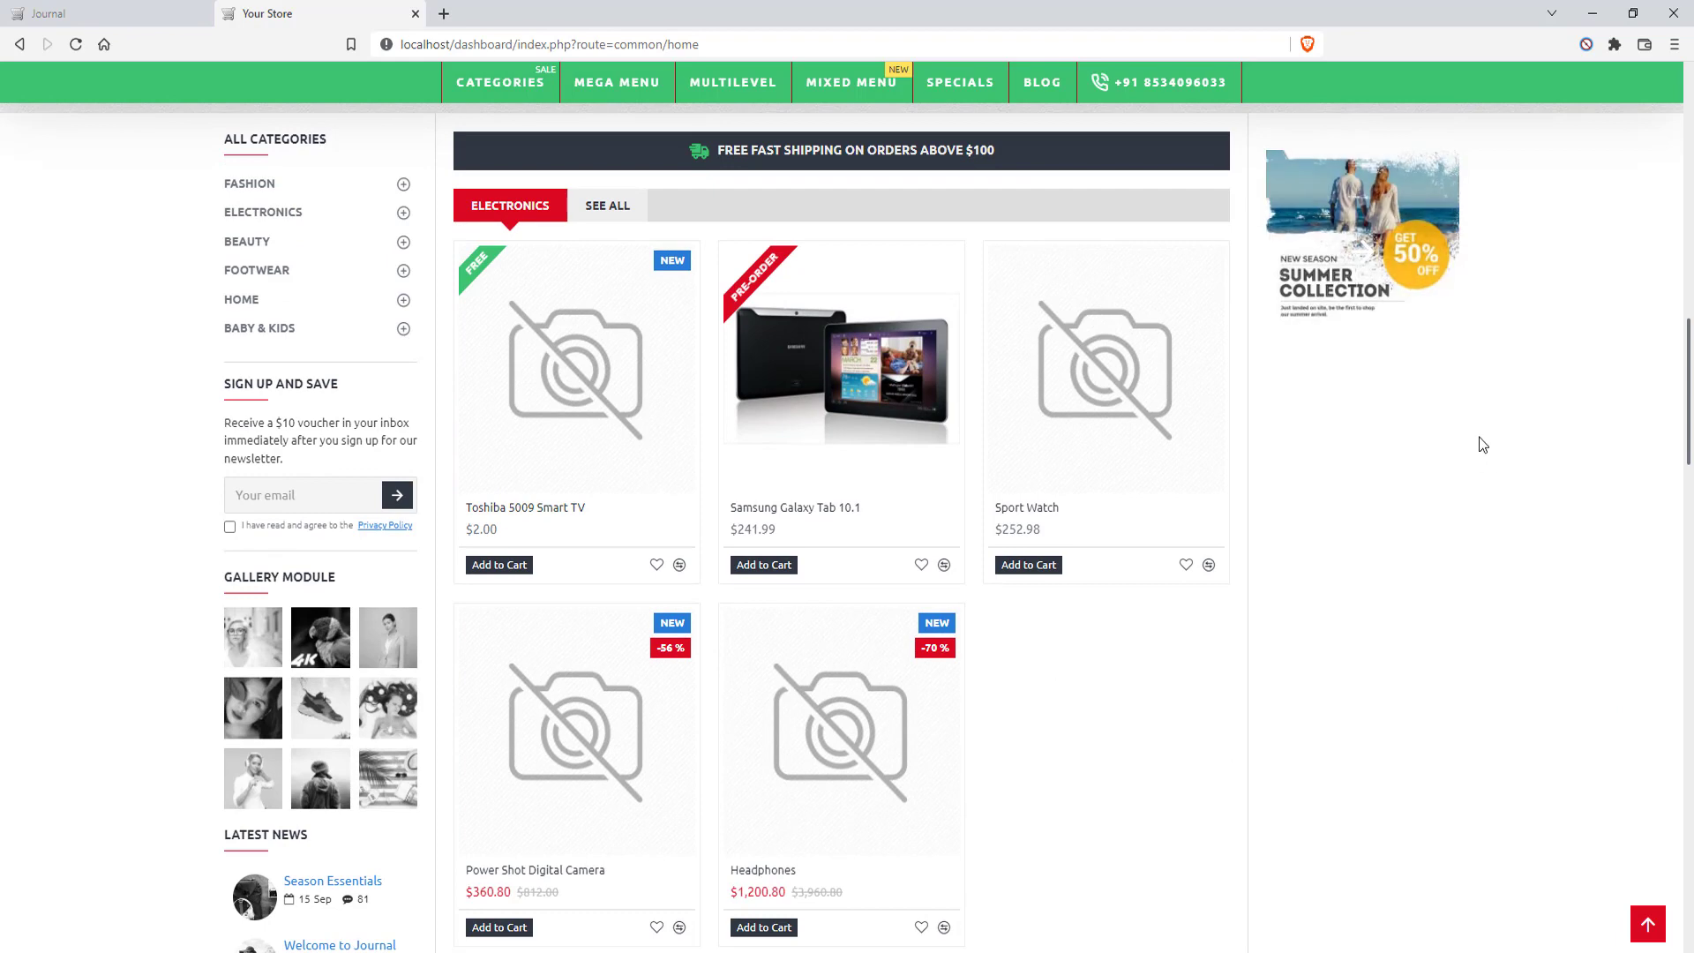
scroll(1481, 450, up, 4)
In the admin, deactivate the Home layout's Column Right position and save the layout
click(187, 7)
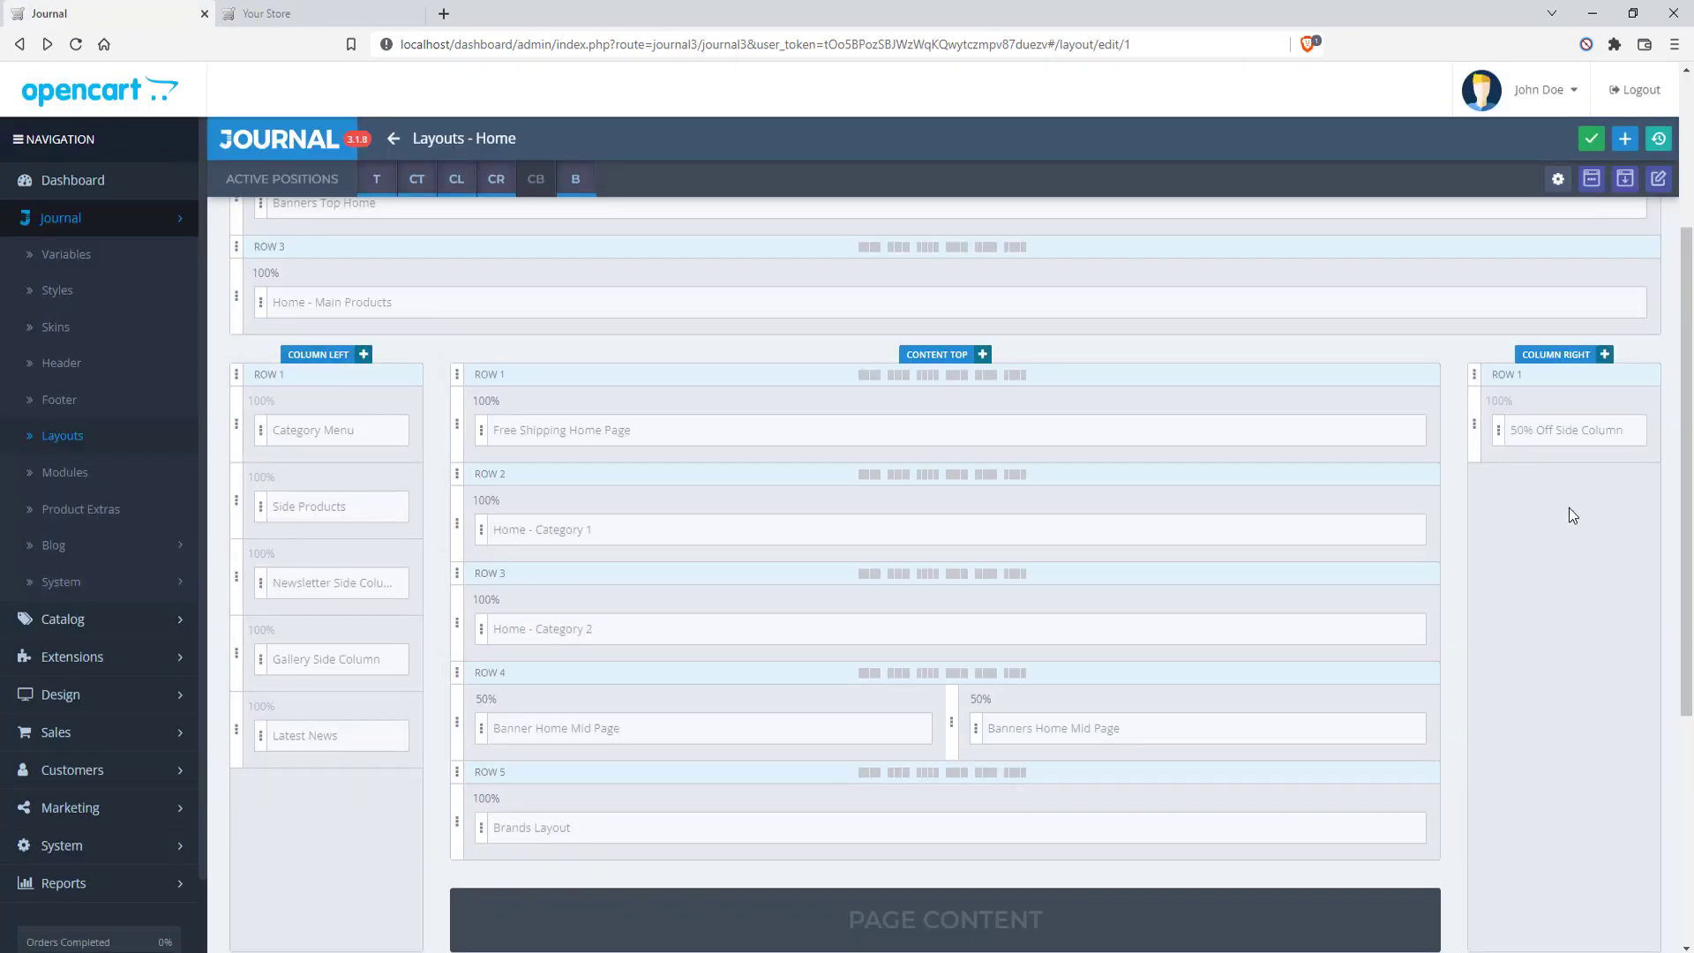
click(494, 186)
click(1590, 138)
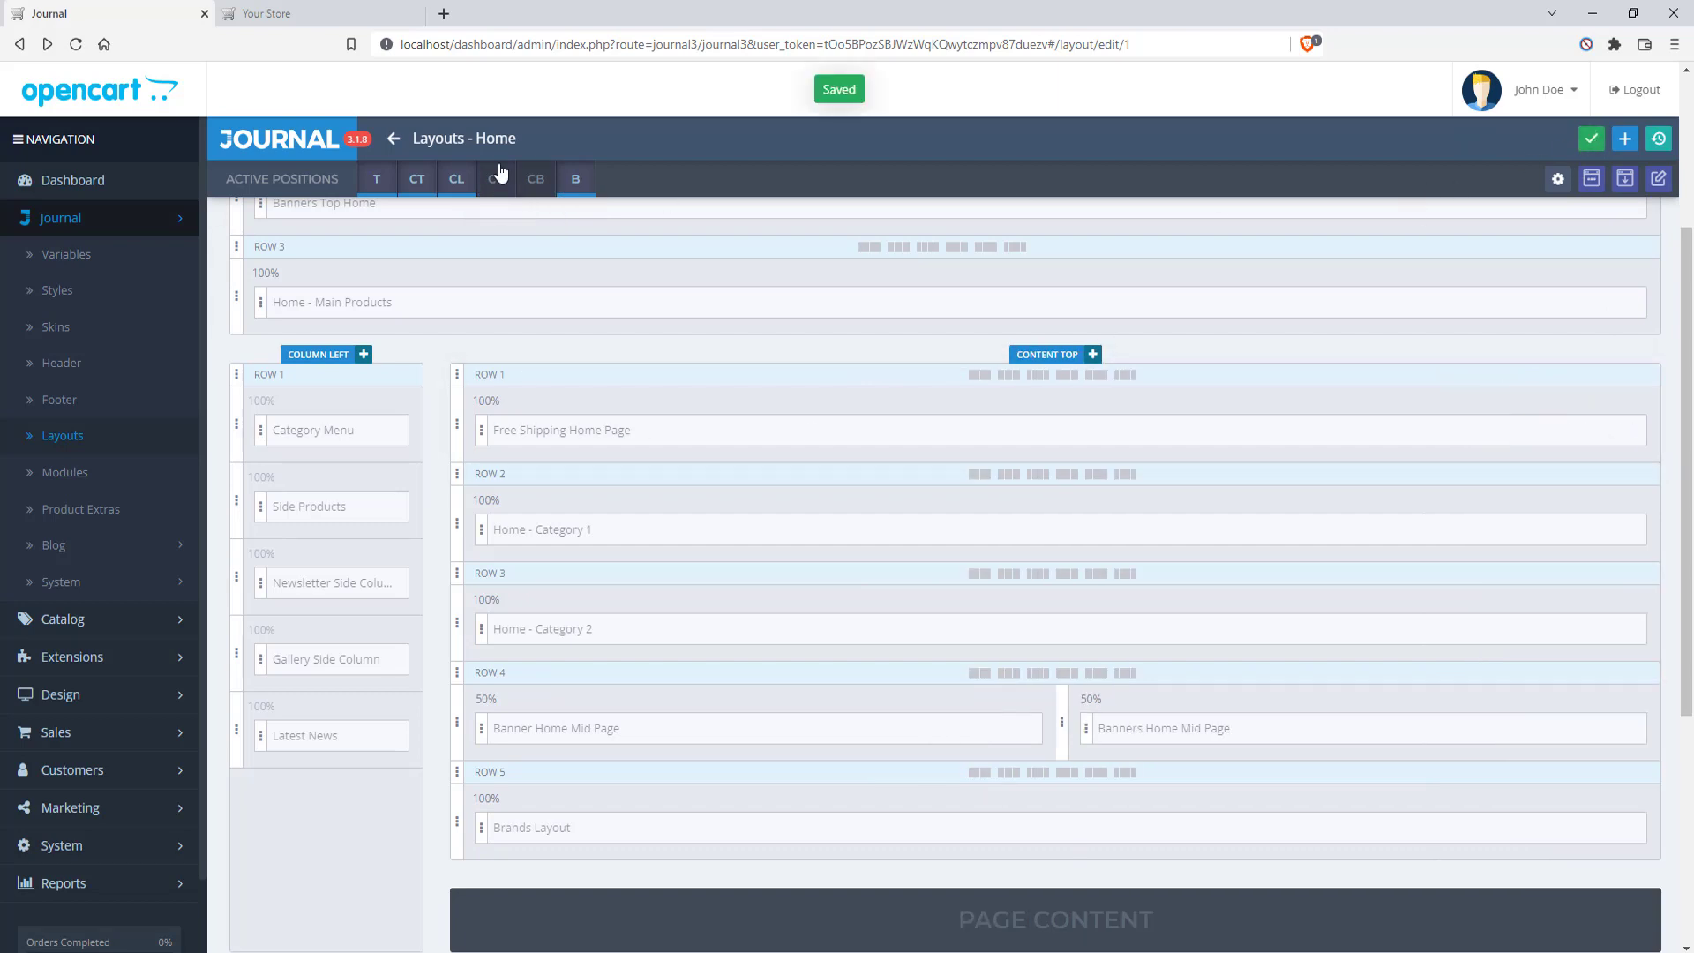
Reload the storefront and check the home page's category sidebar and product blocks without the right column
click(329, 16)
click(70, 48)
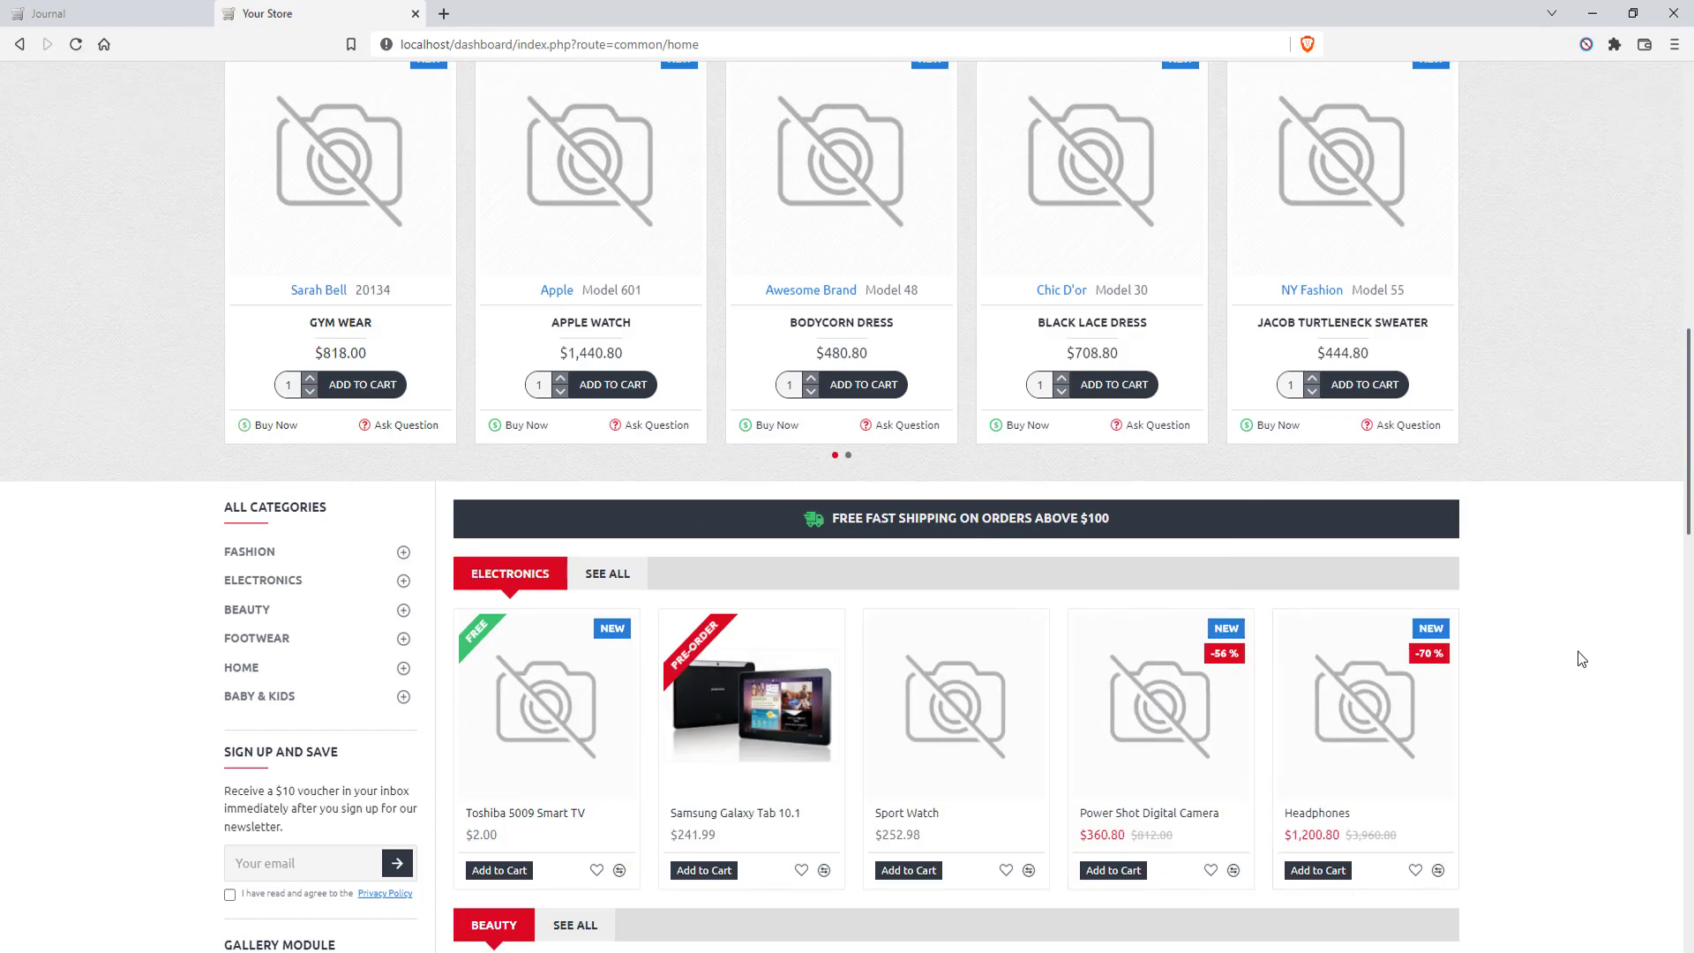
scroll(1577, 644, down, 2)
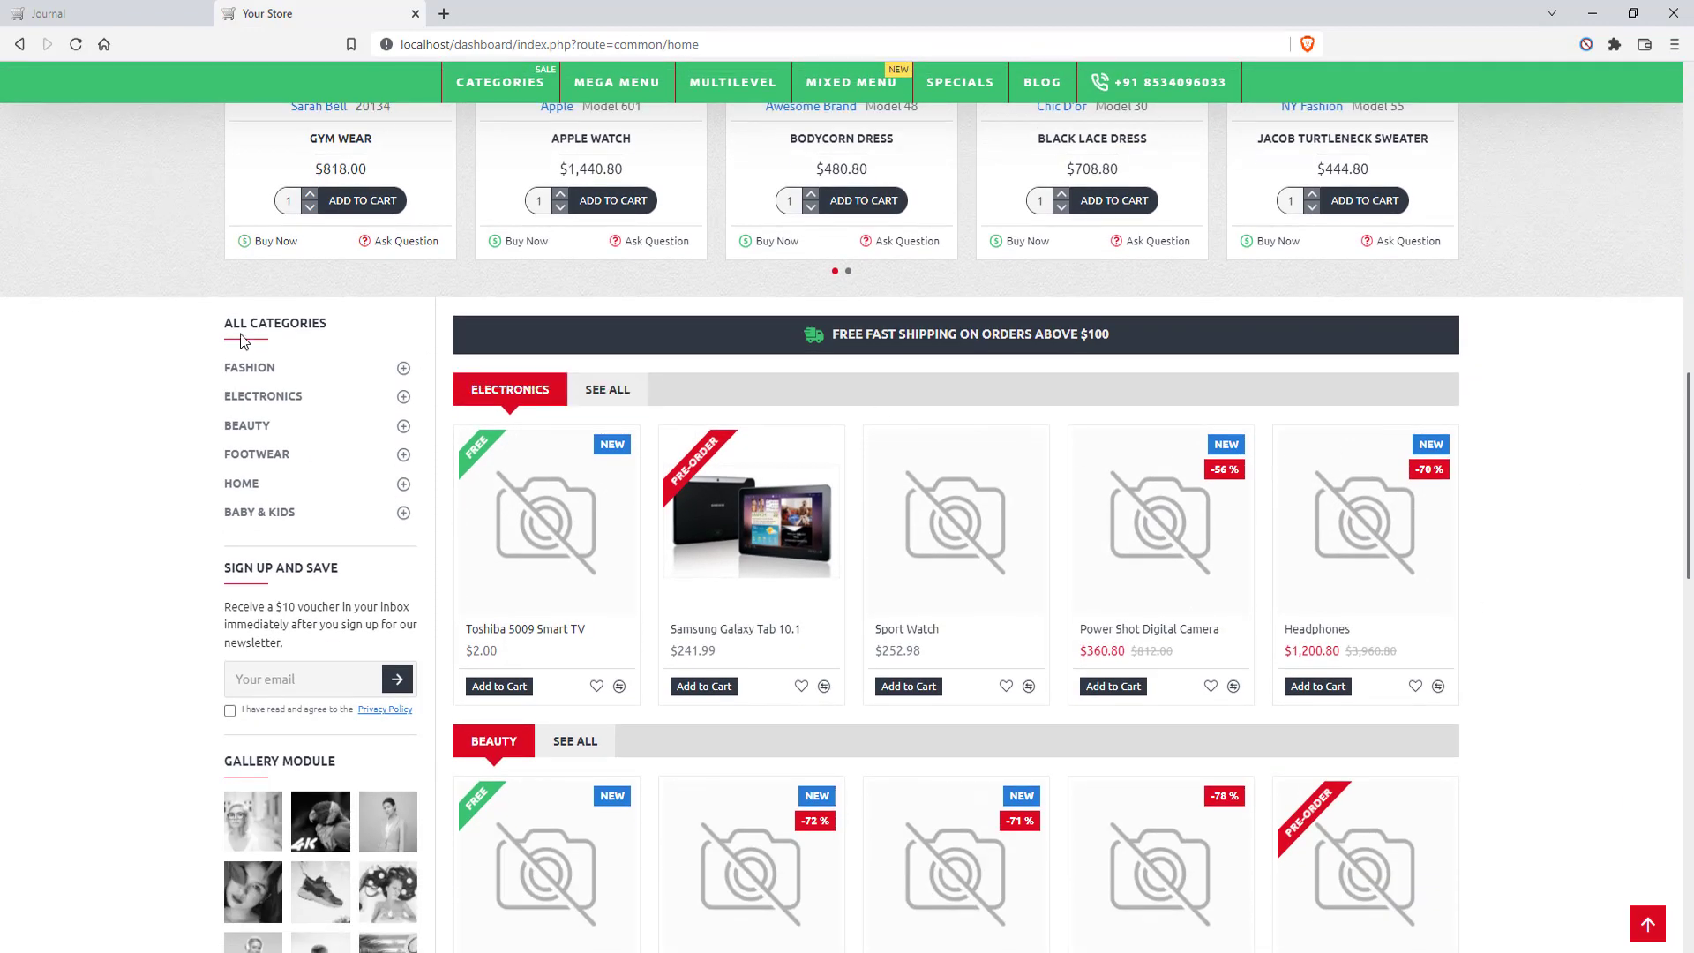
Open the left column's Category Menu module for quick editing in the admin and look through its general and style settings
click(150, 16)
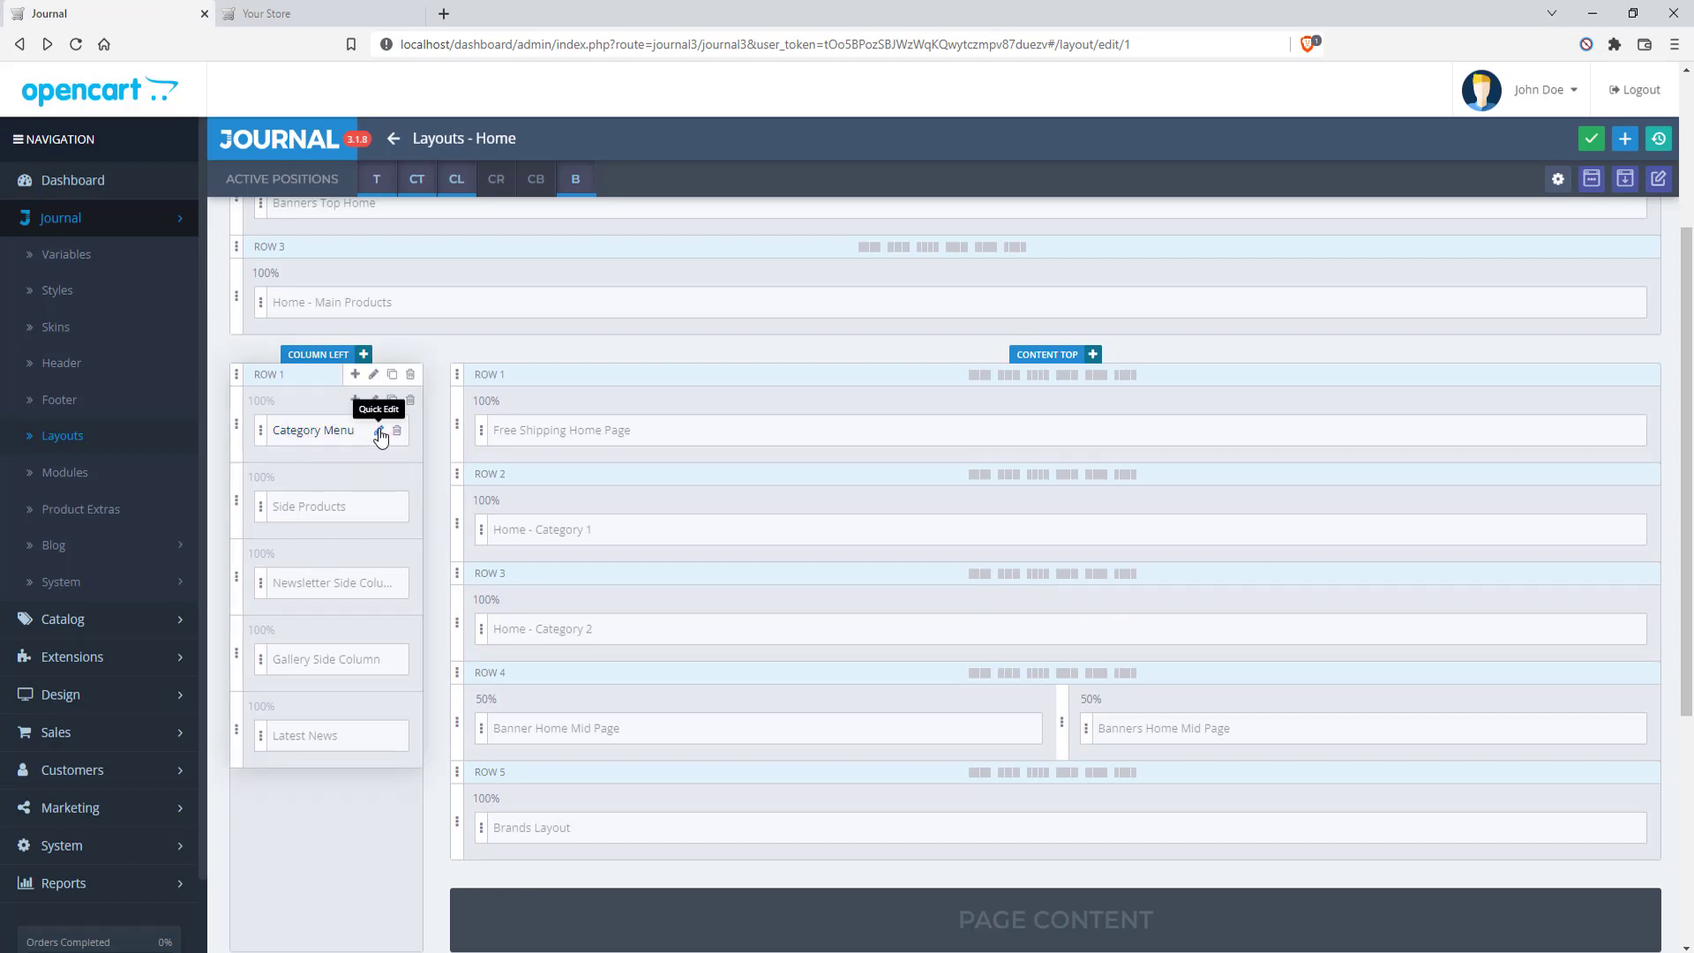
click(379, 431)
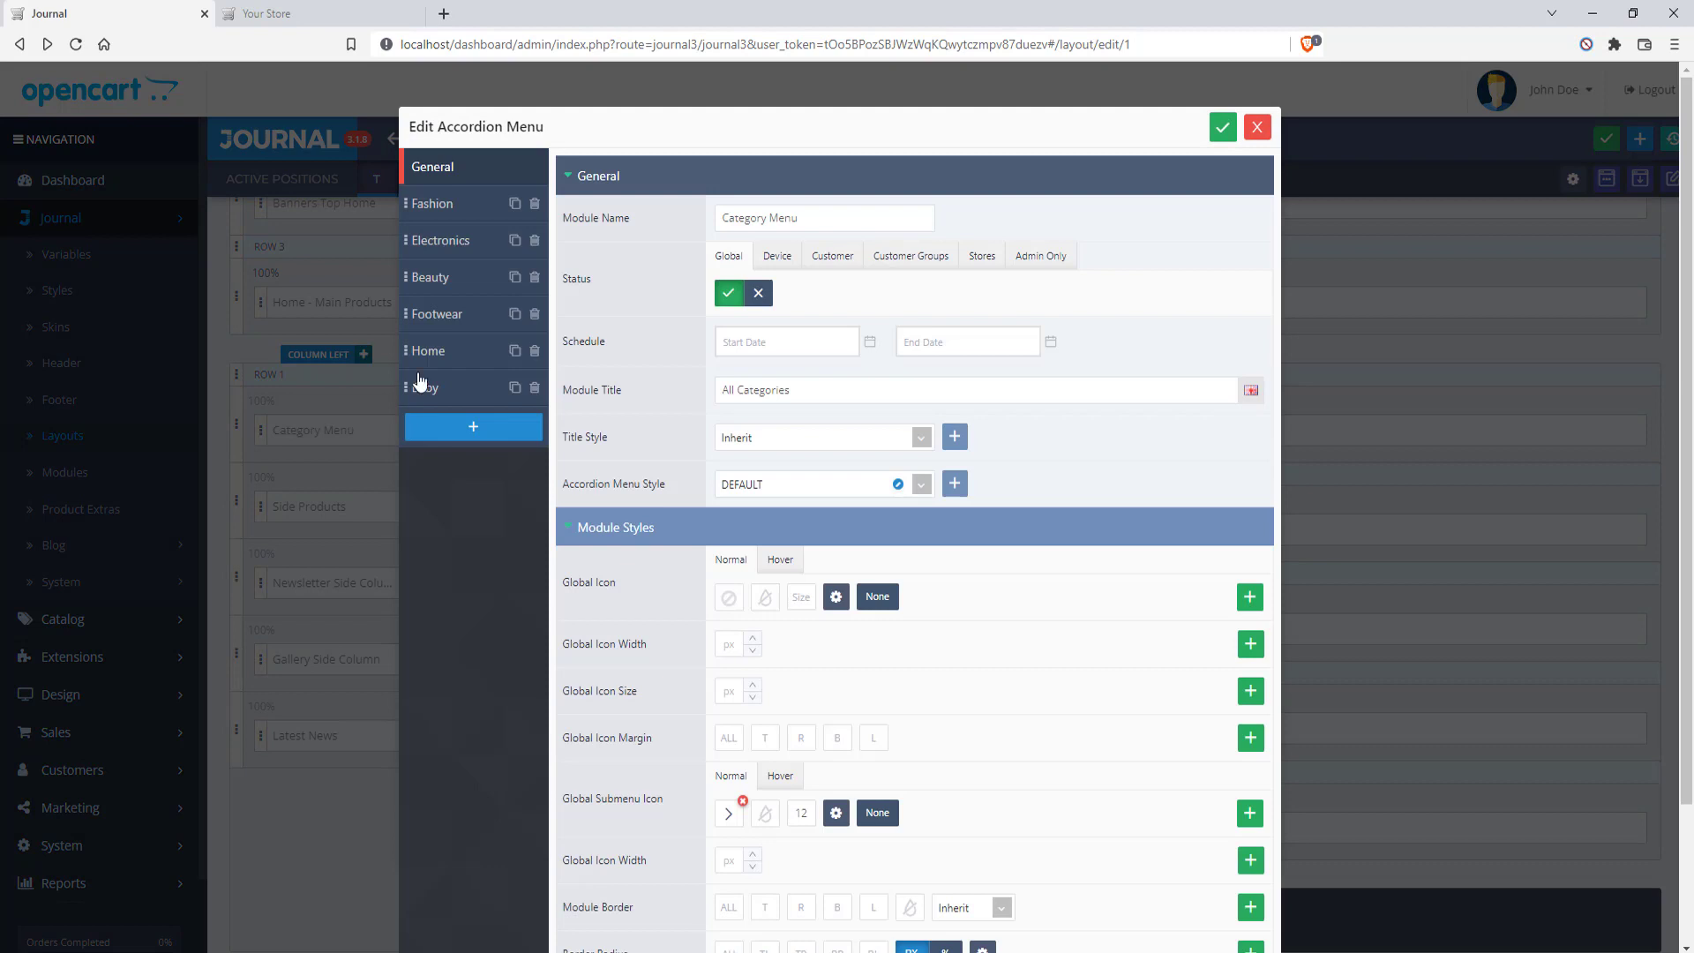
scroll(920, 484, down, 2)
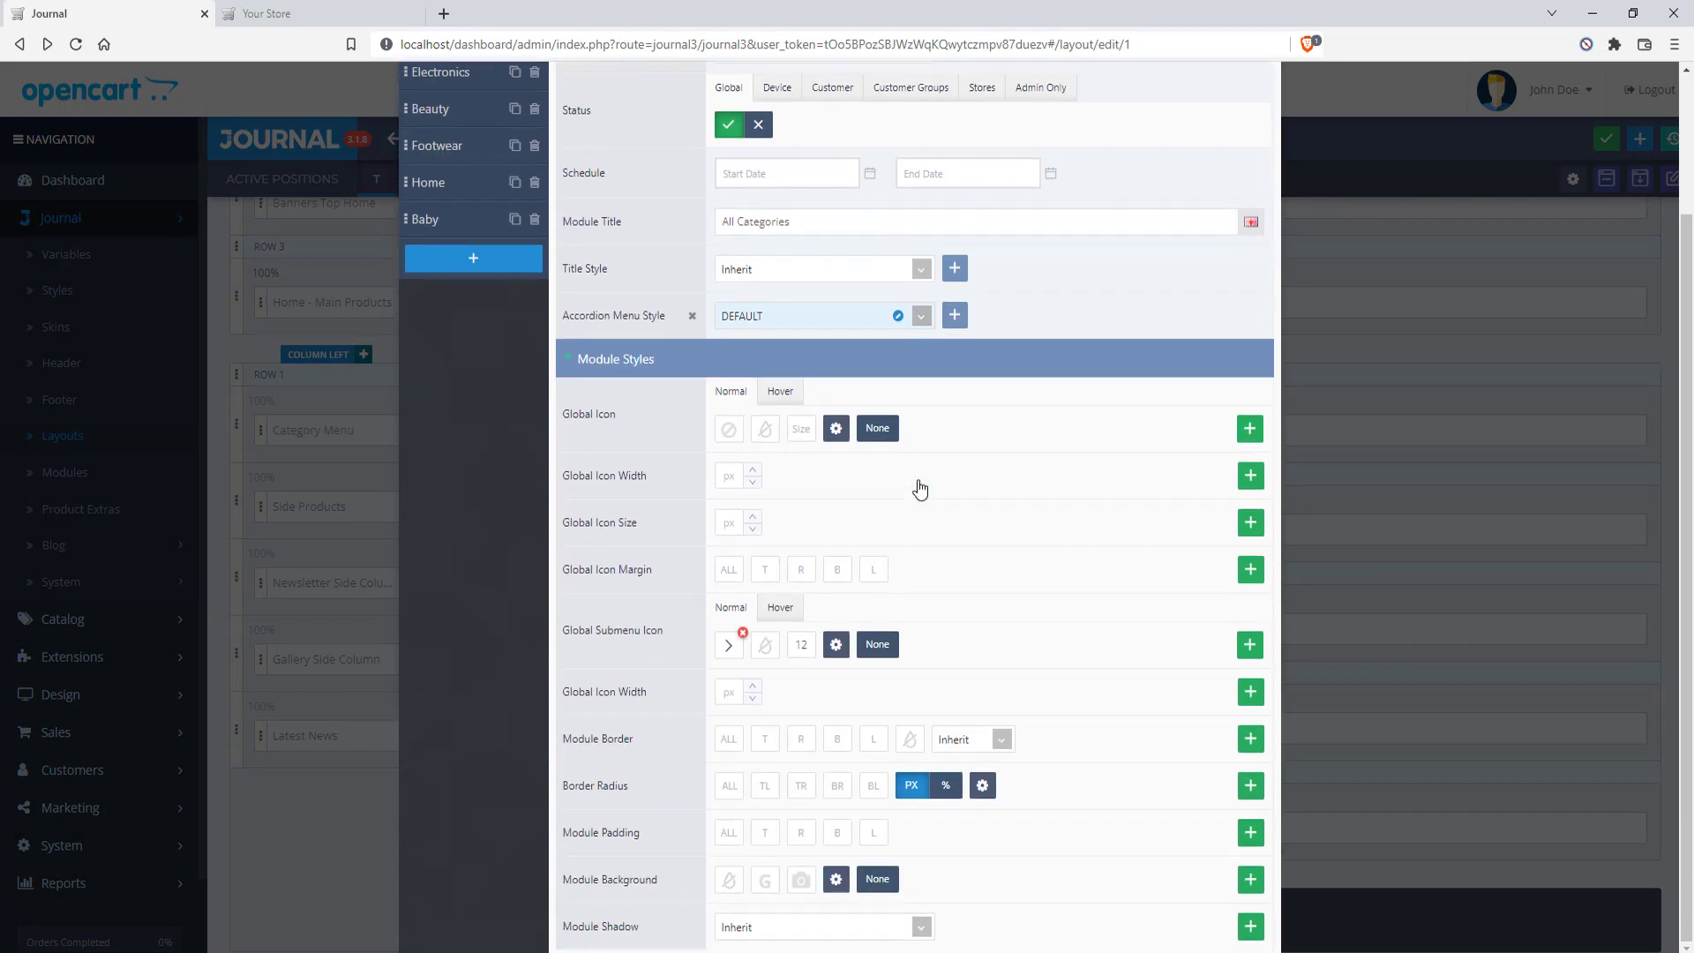
scroll(920, 487, up, 2)
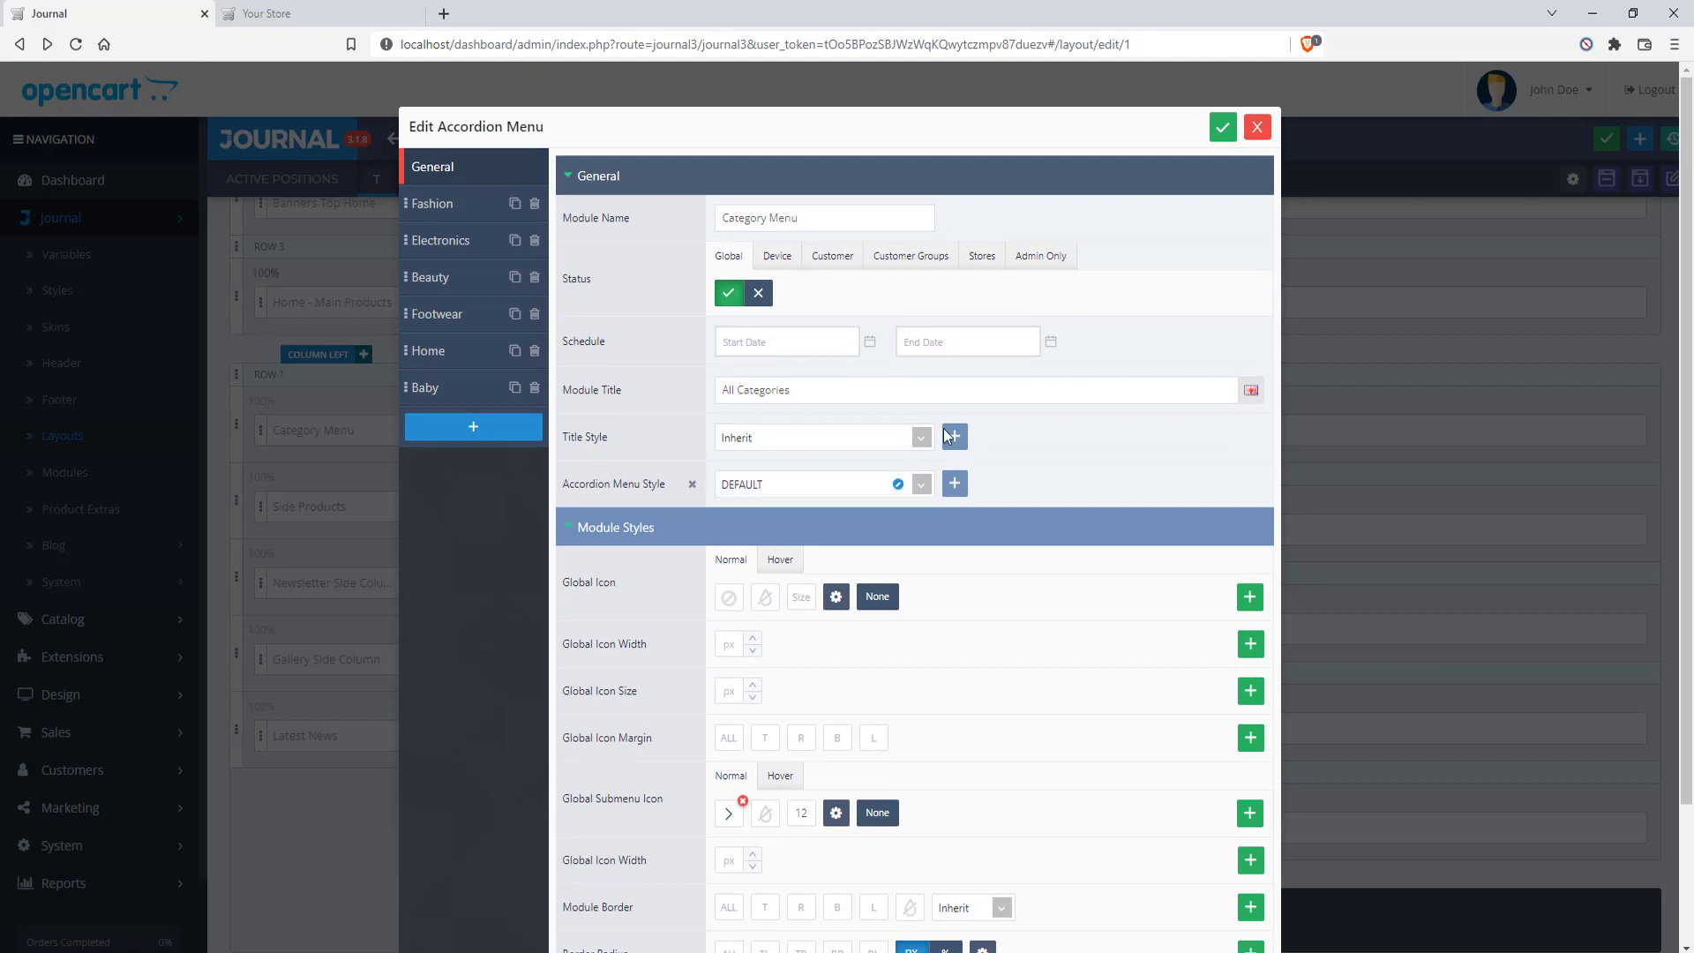
Look through the Fashion, Electronics, Beauty and Footwear items' link settings and link types, and return to the Category Menu's general module styles
click(482, 217)
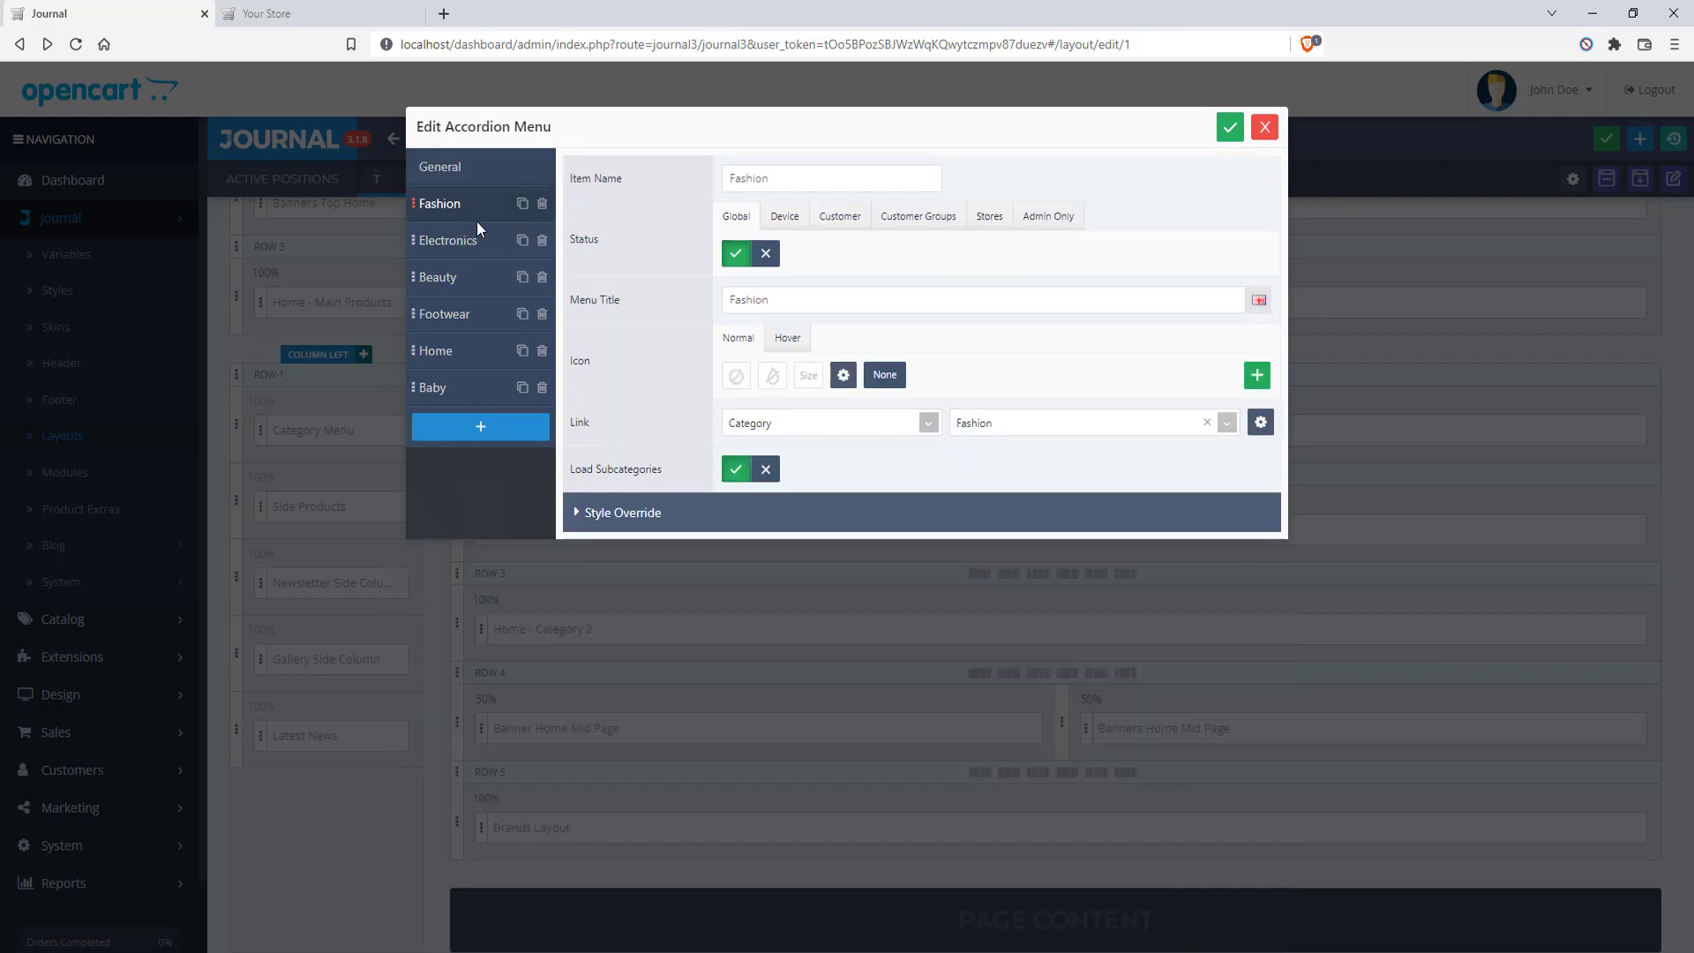
click(1034, 430)
click(885, 485)
click(465, 250)
click(460, 289)
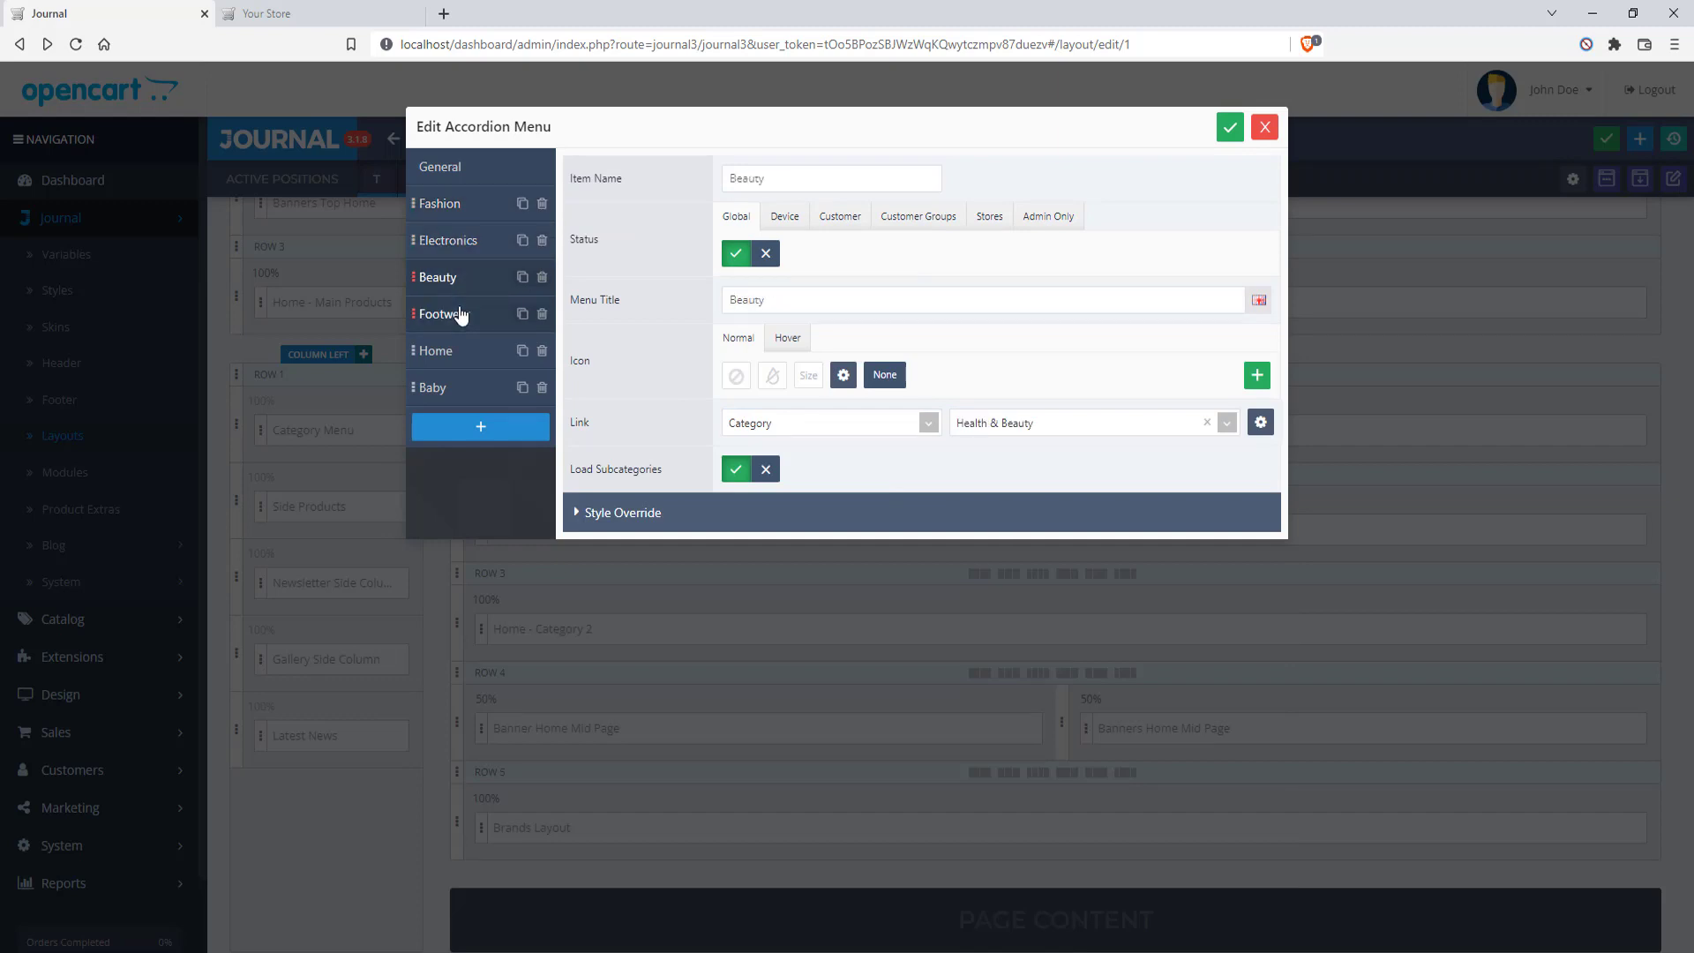
click(458, 315)
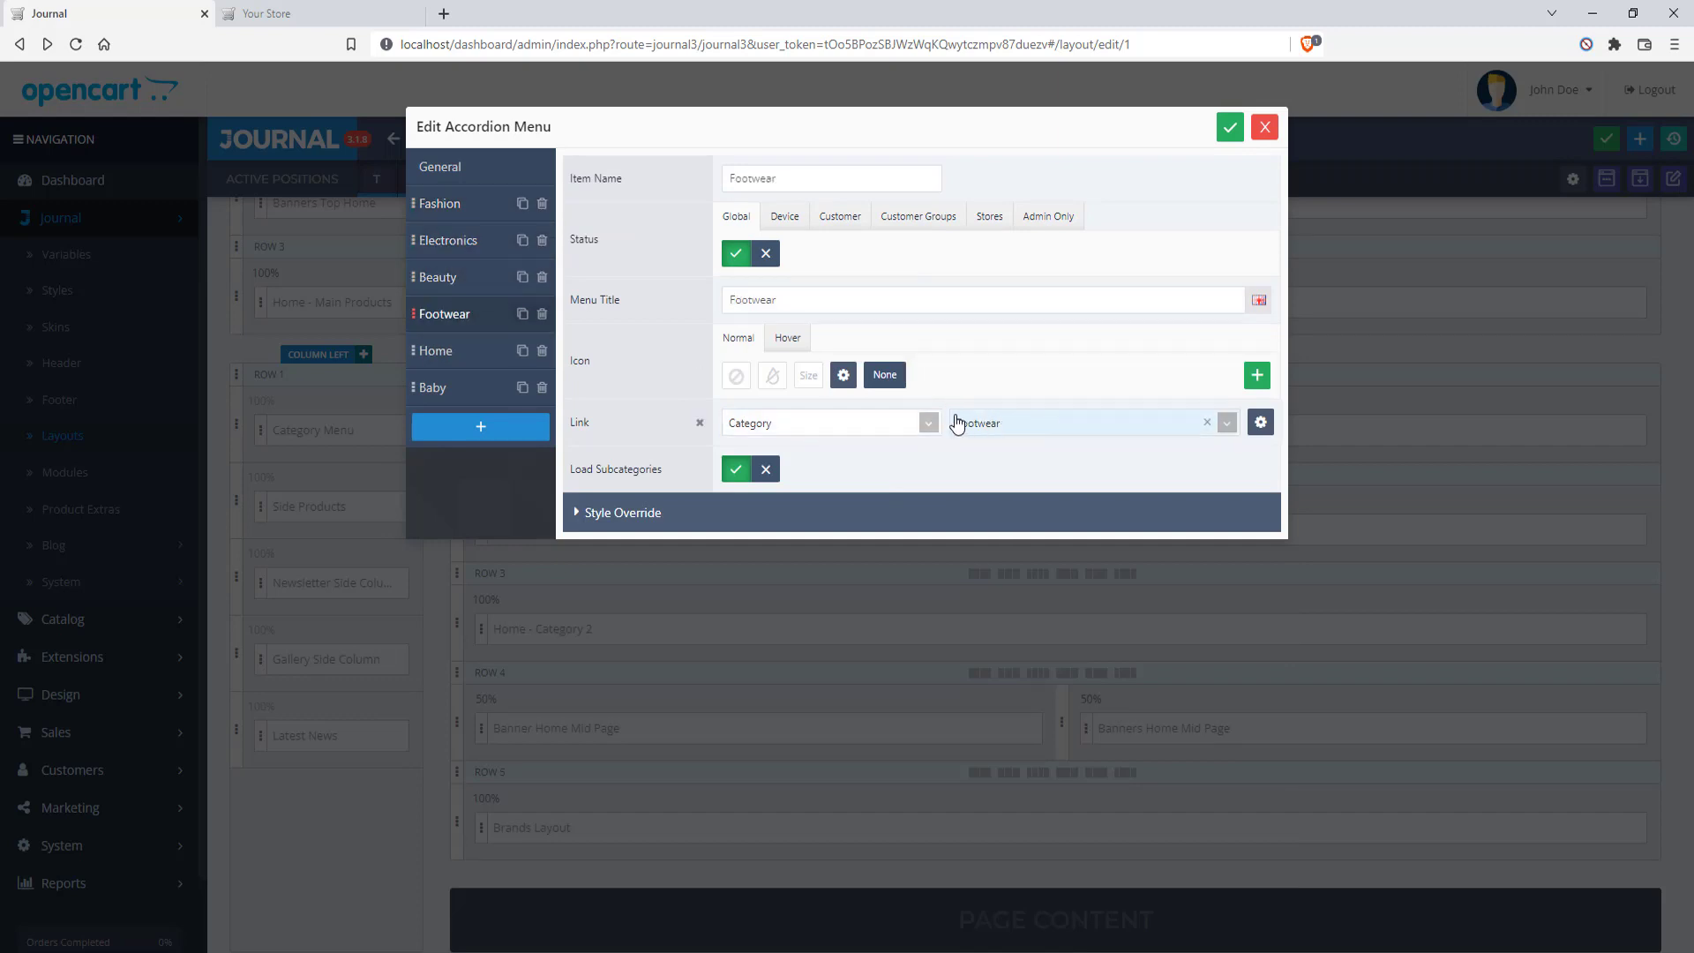
click(927, 425)
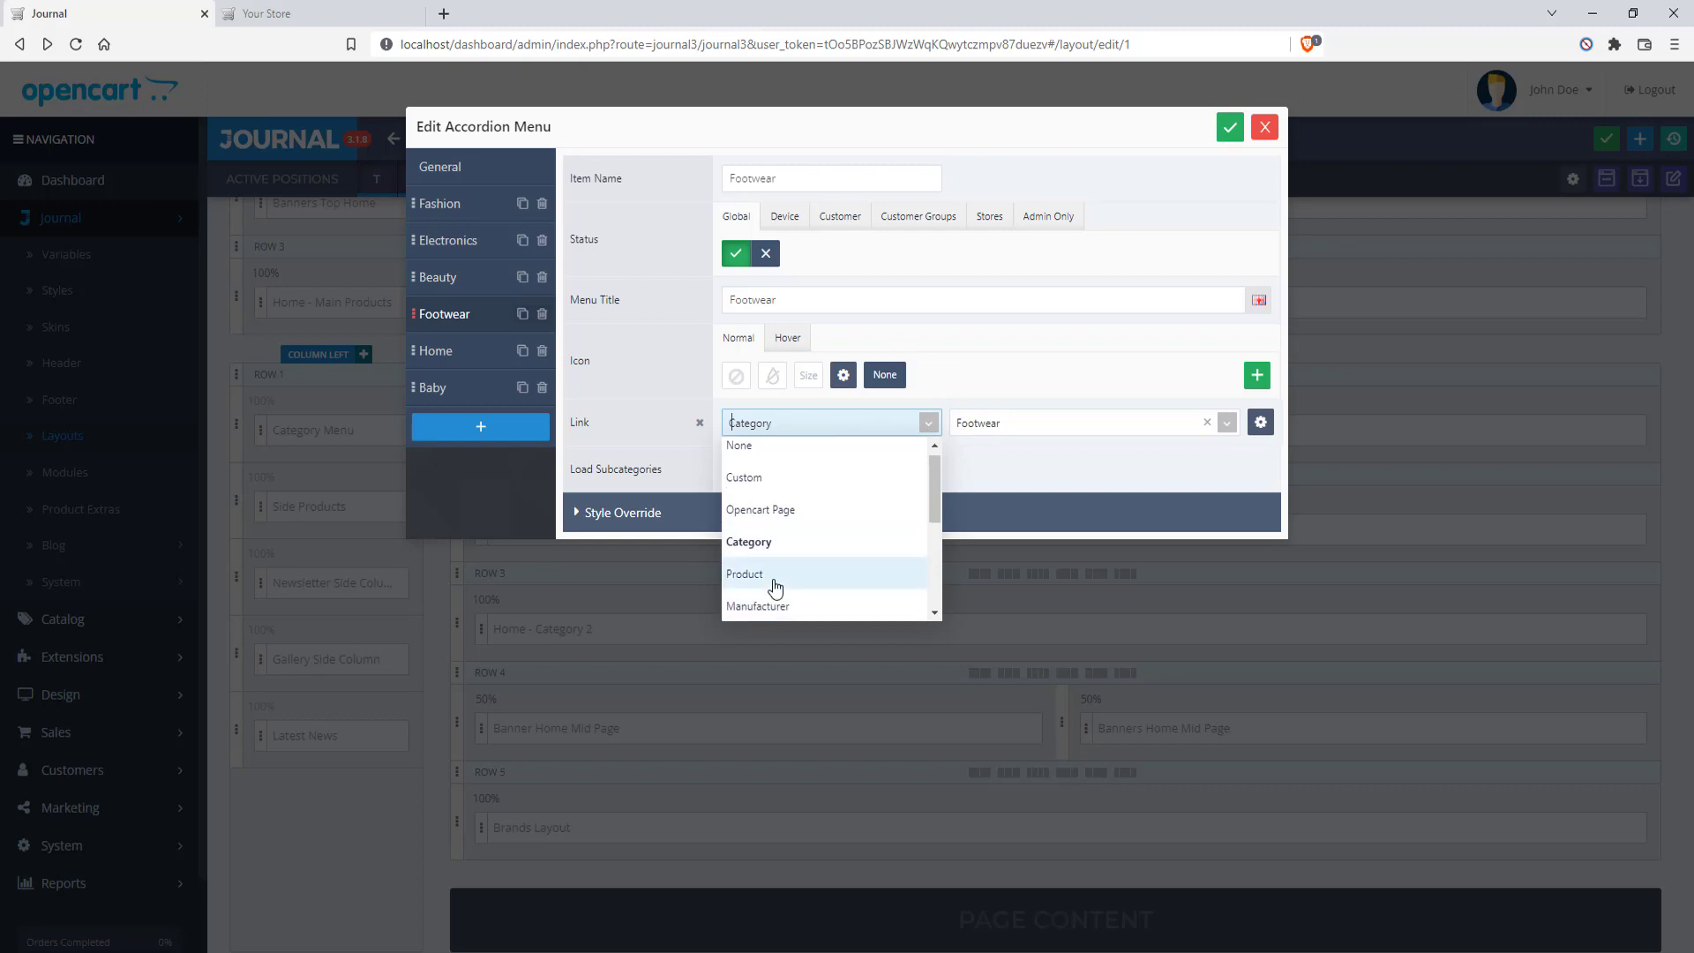
click(814, 421)
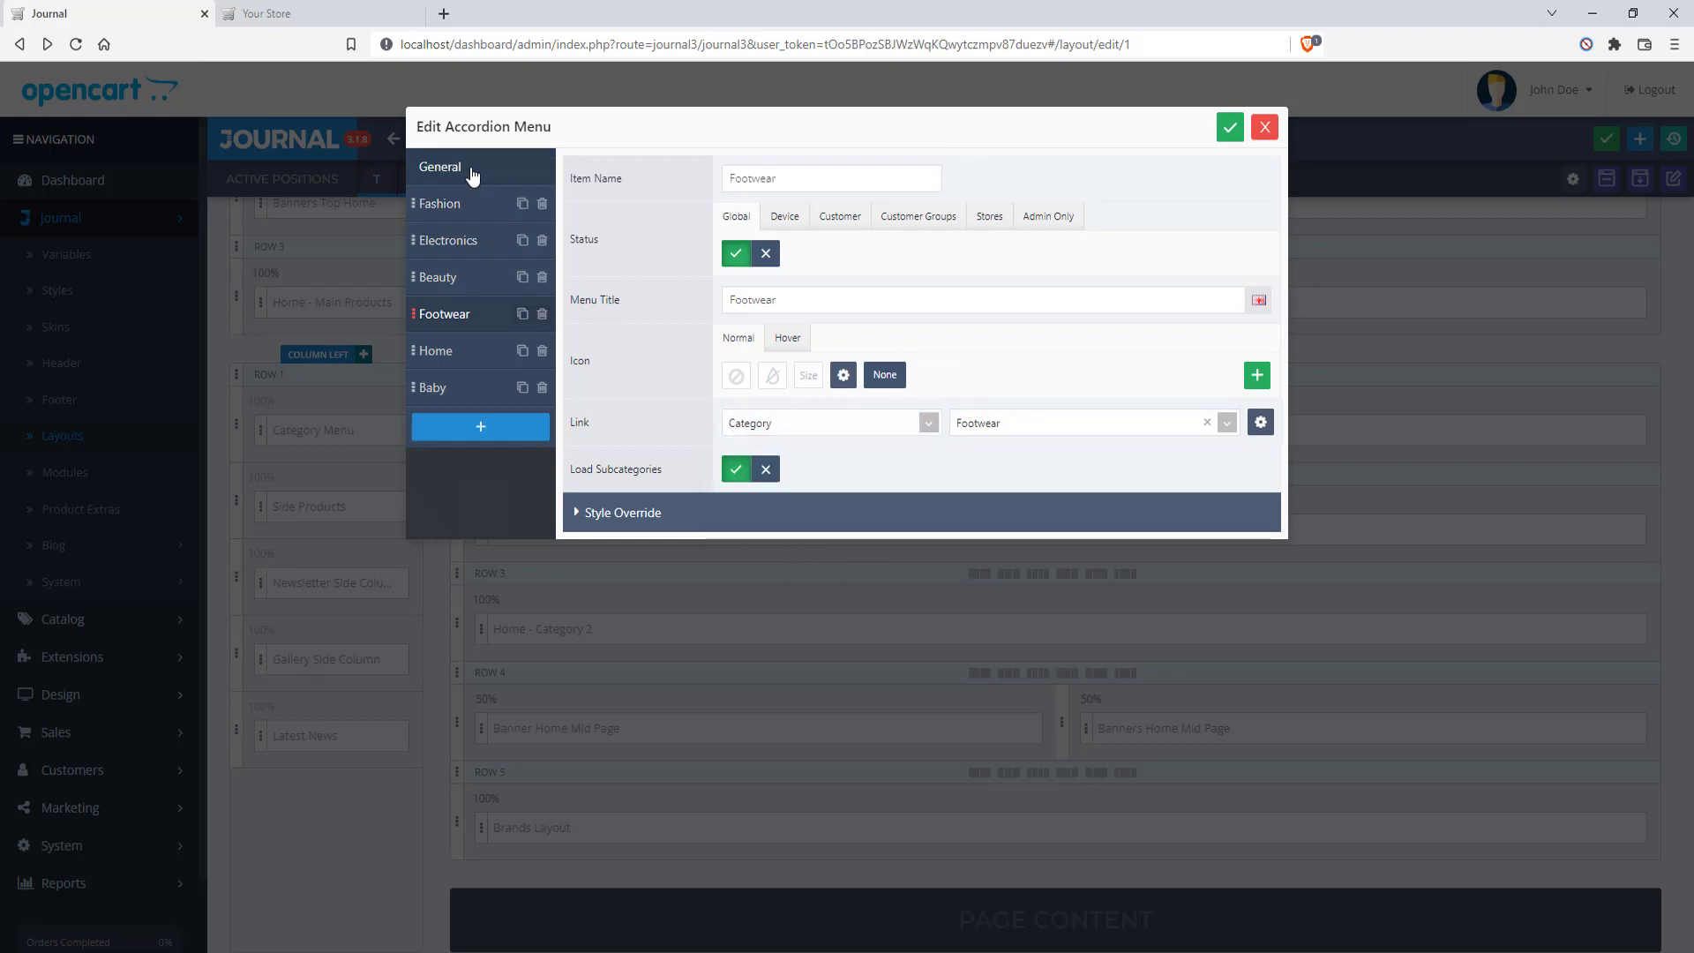
click(472, 169)
scroll(882, 388, down, 2)
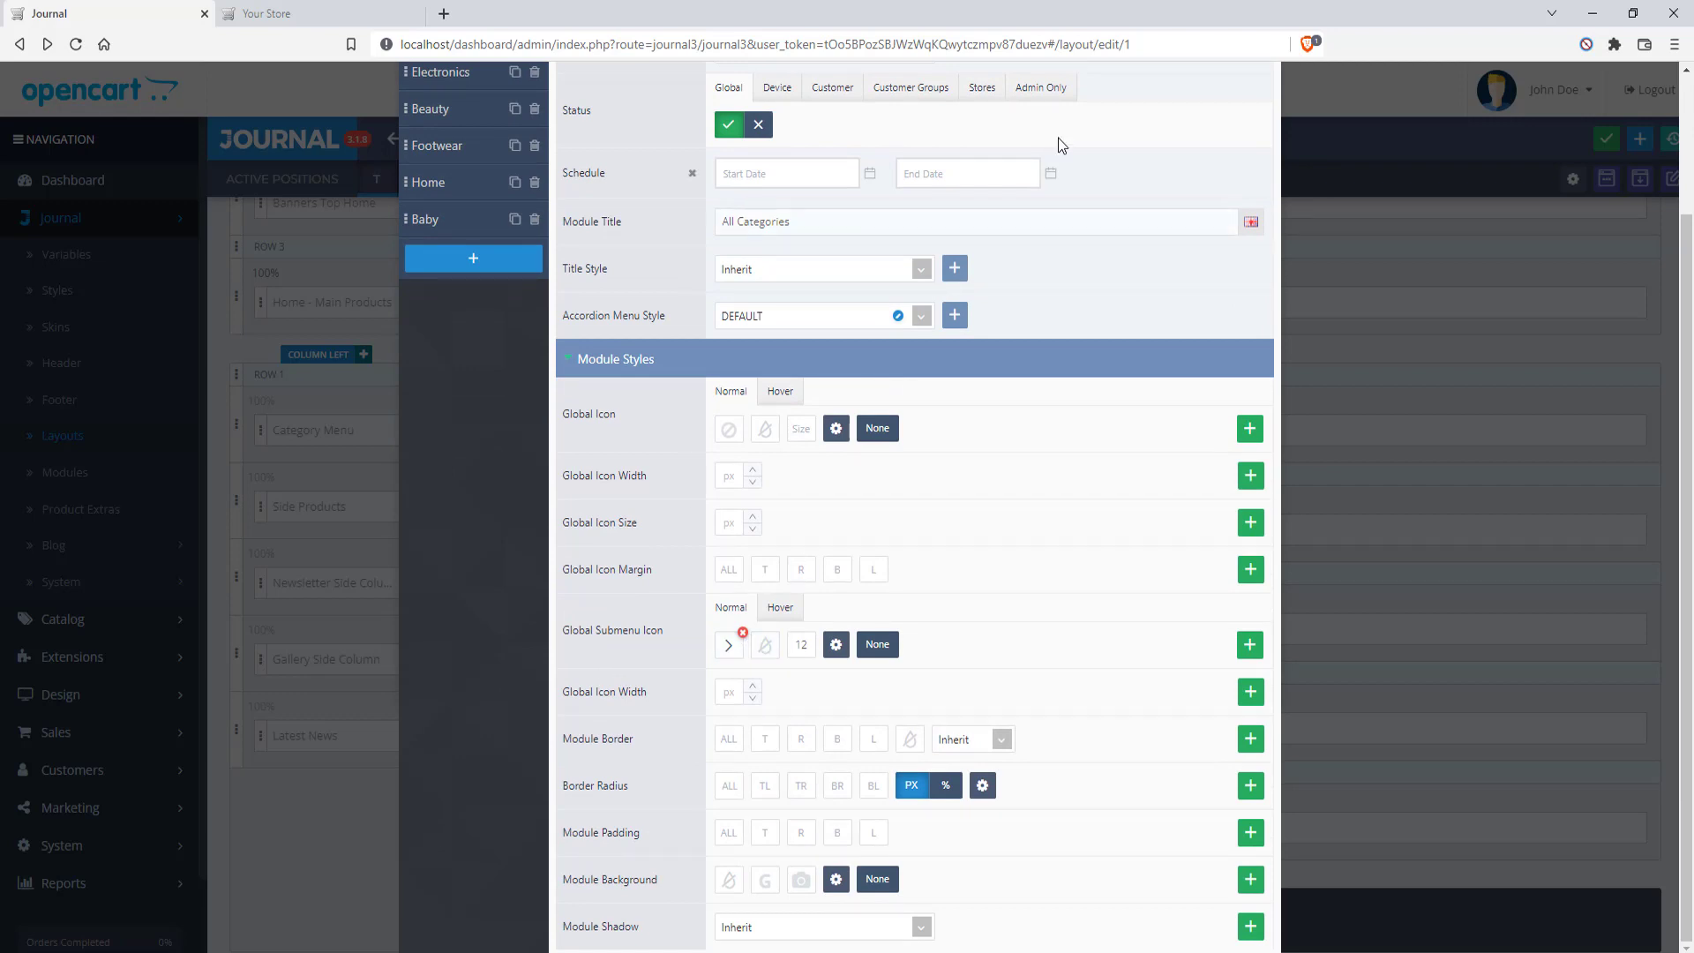
On the storefront, expand the Fashion category and its Accesories subcategory in the sidebar, and visit the Accesories page before returning home
click(335, 14)
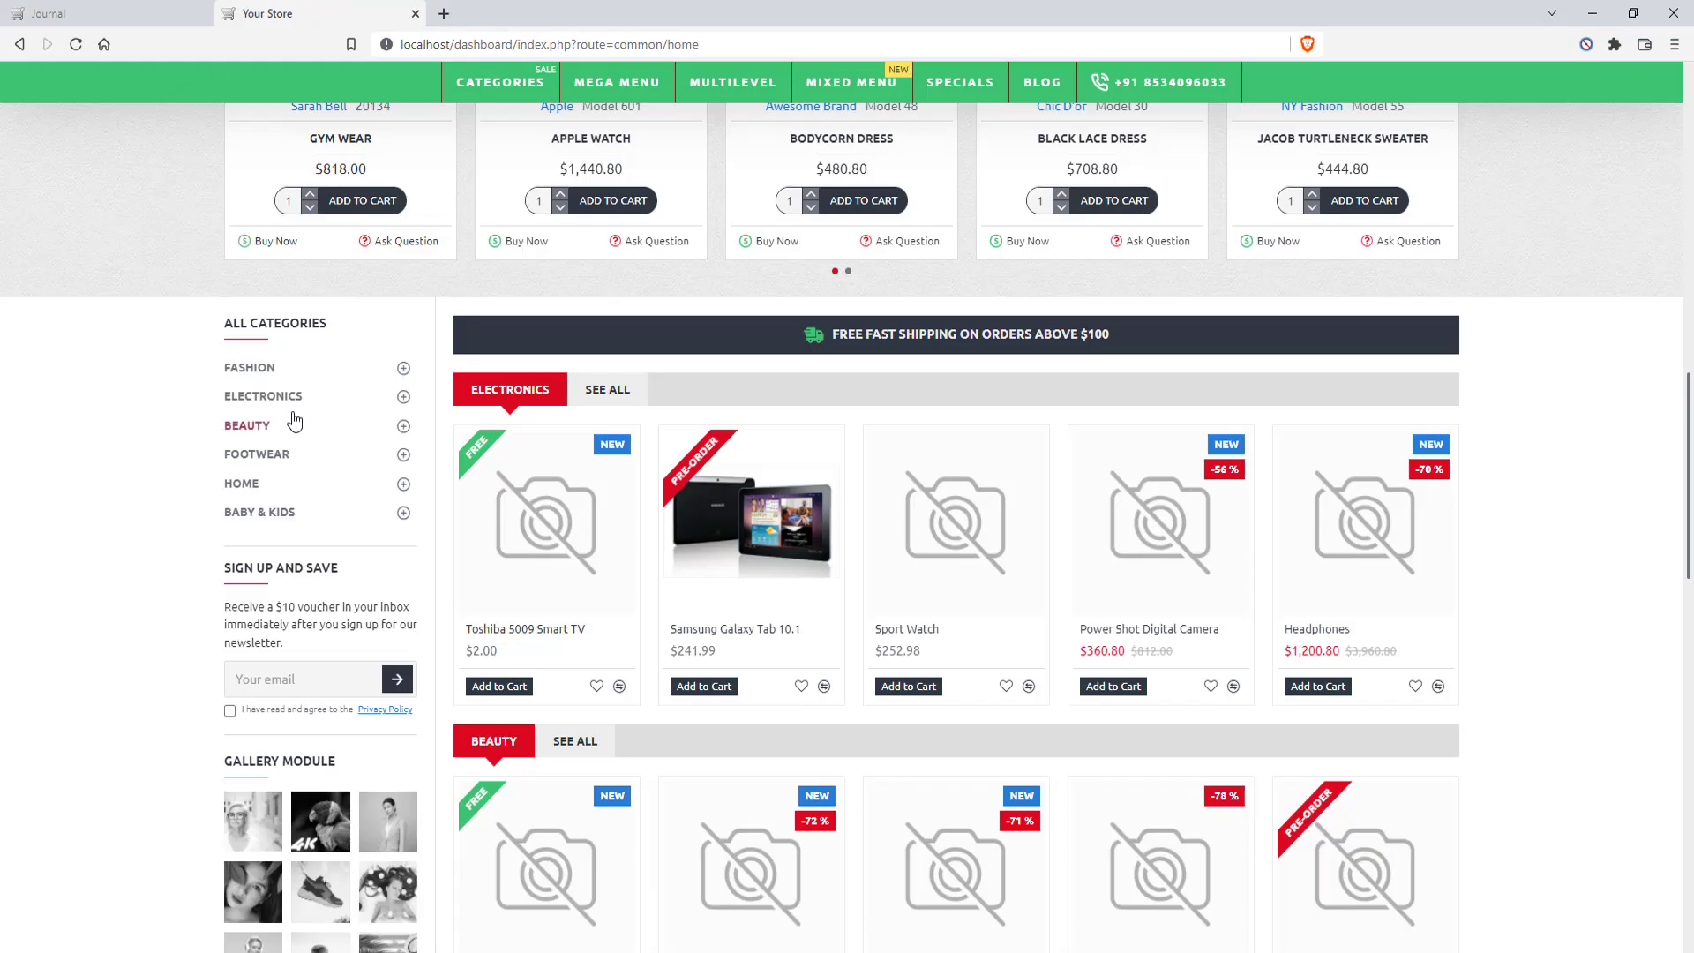
click(403, 367)
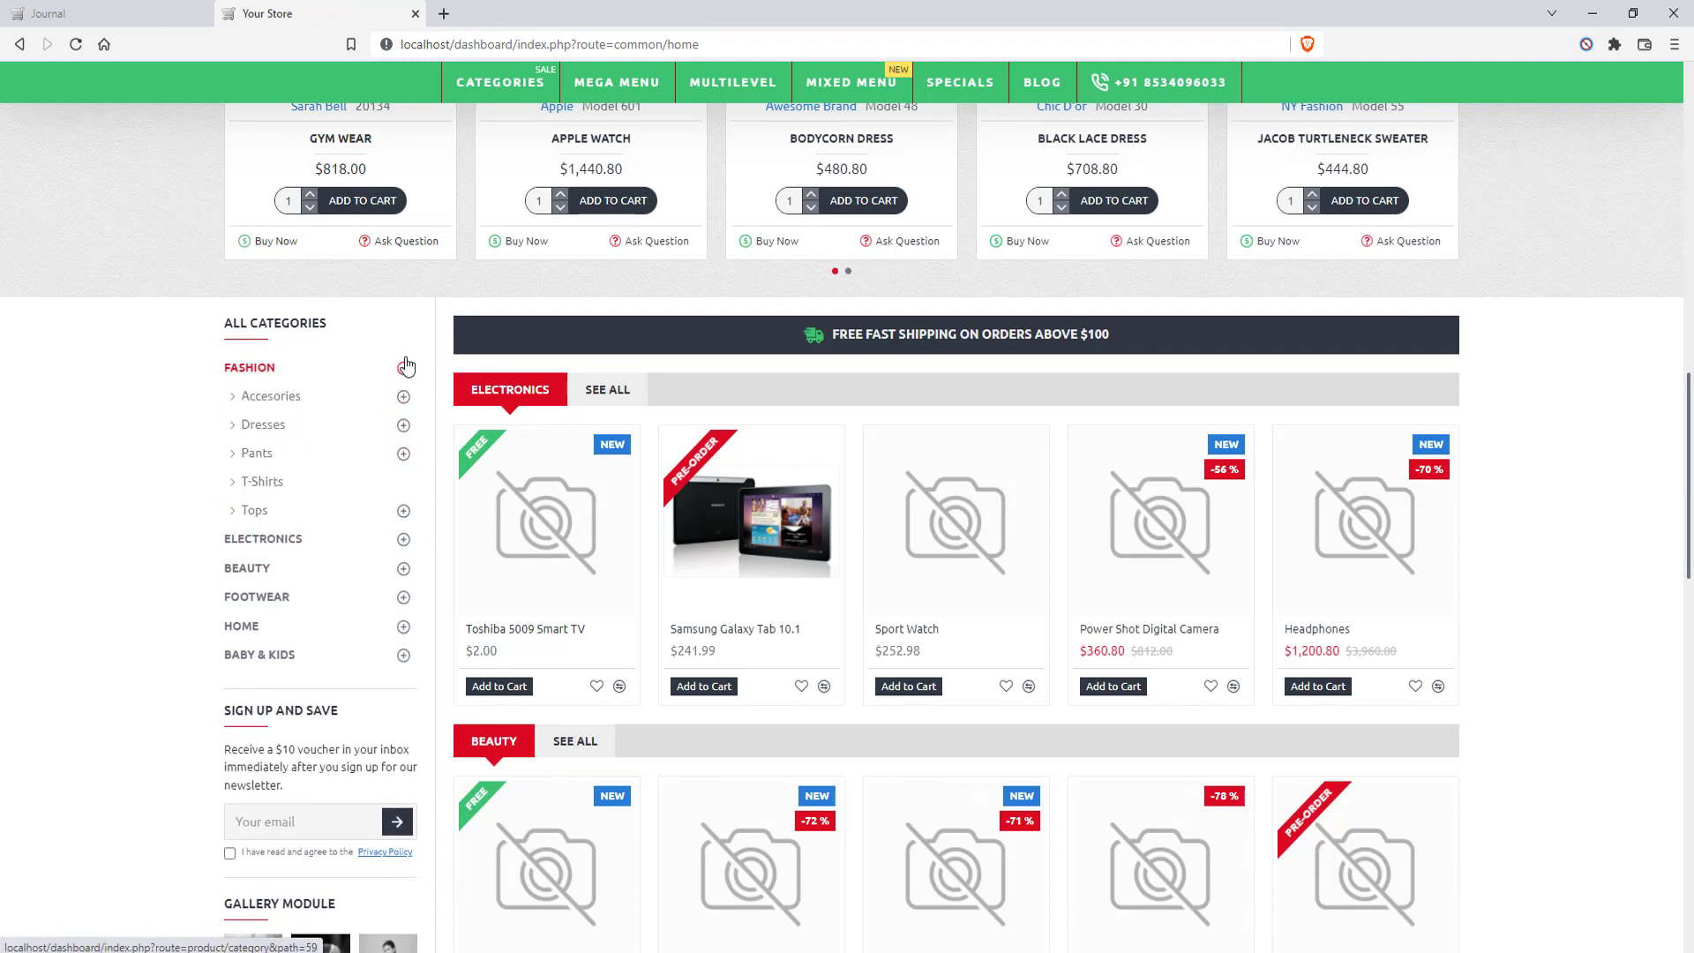
click(233, 398)
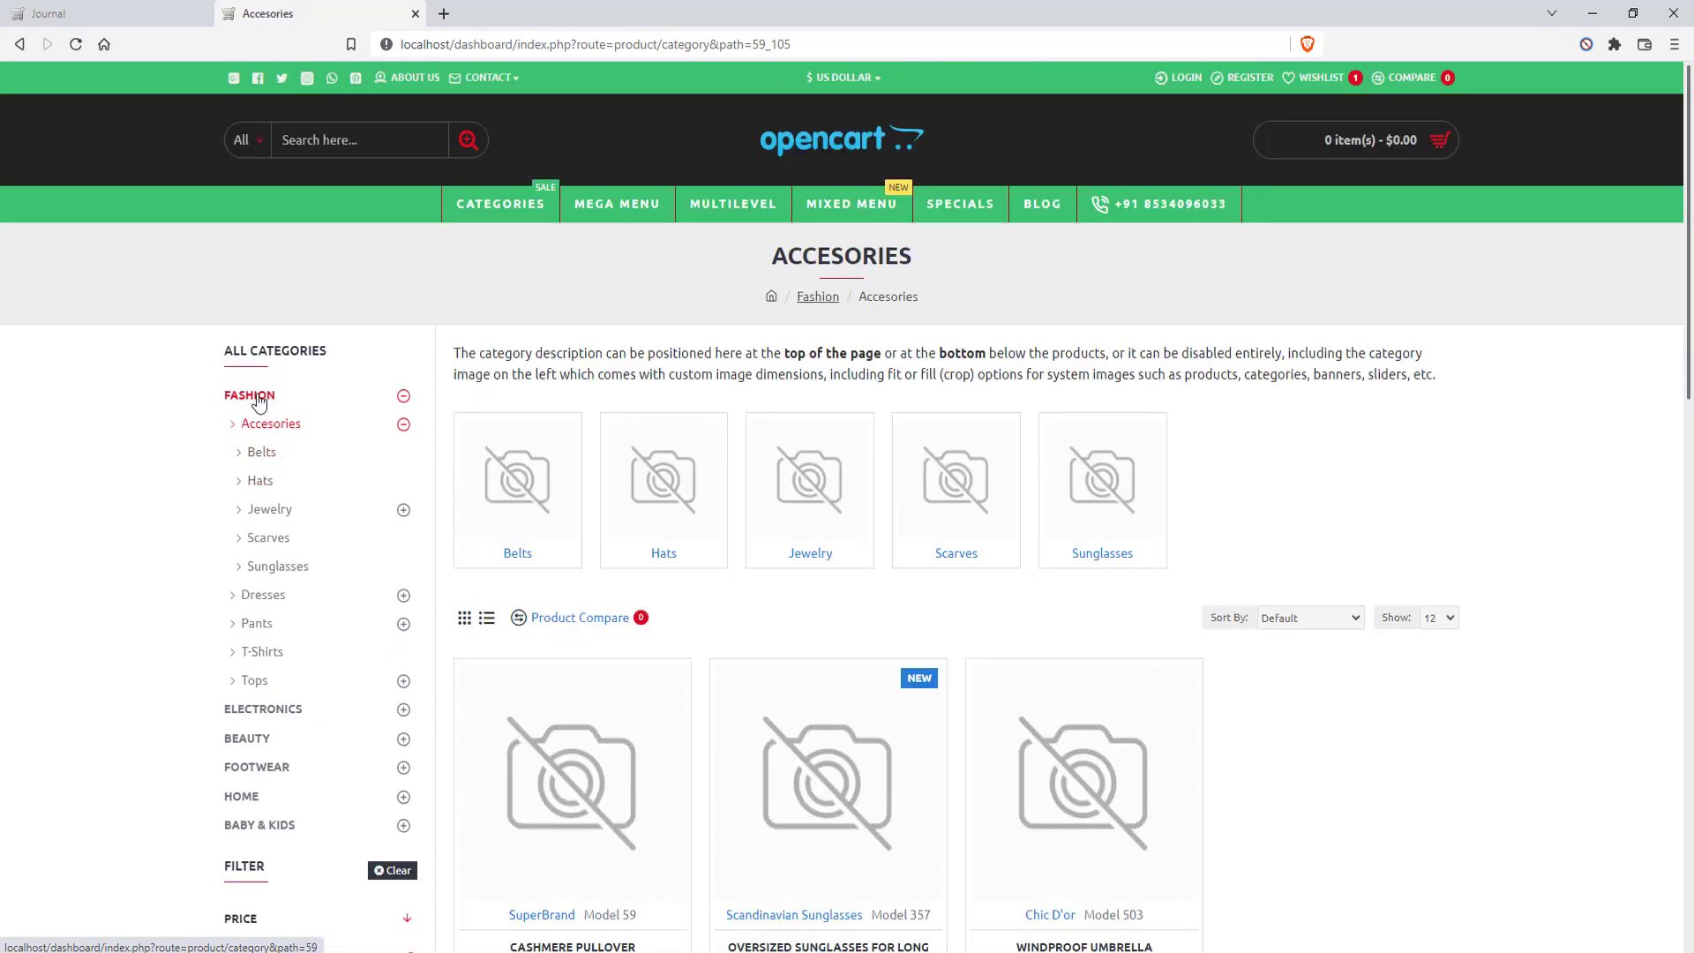
click(26, 48)
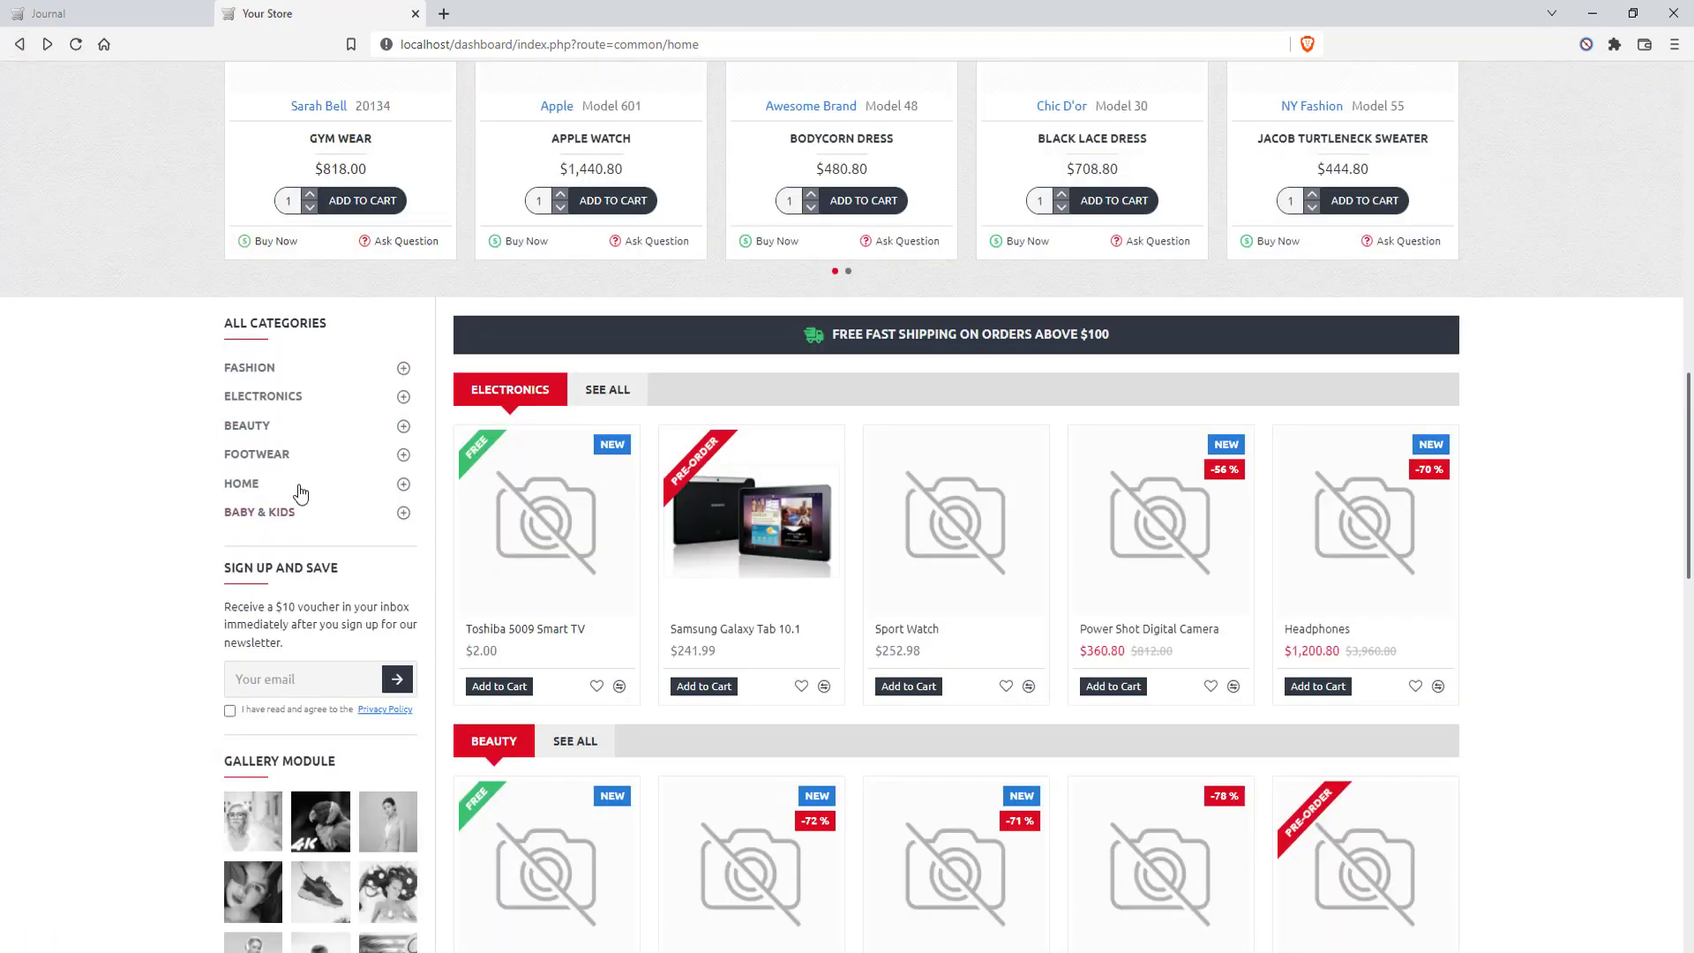
click(402, 371)
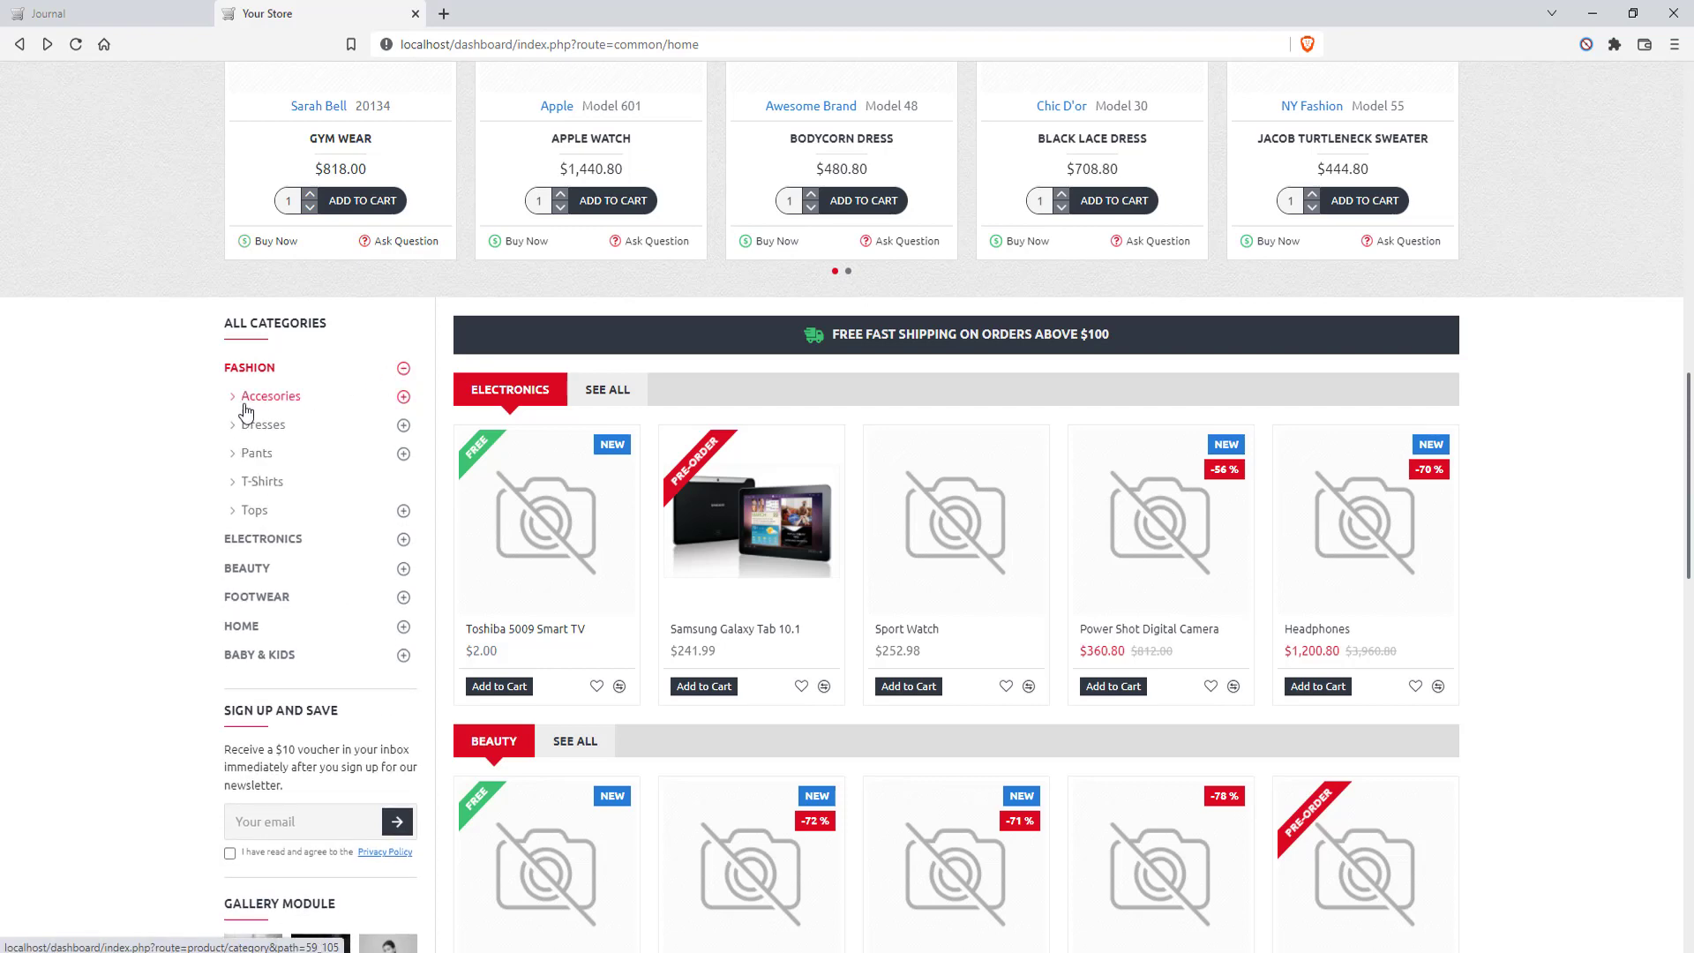
click(403, 397)
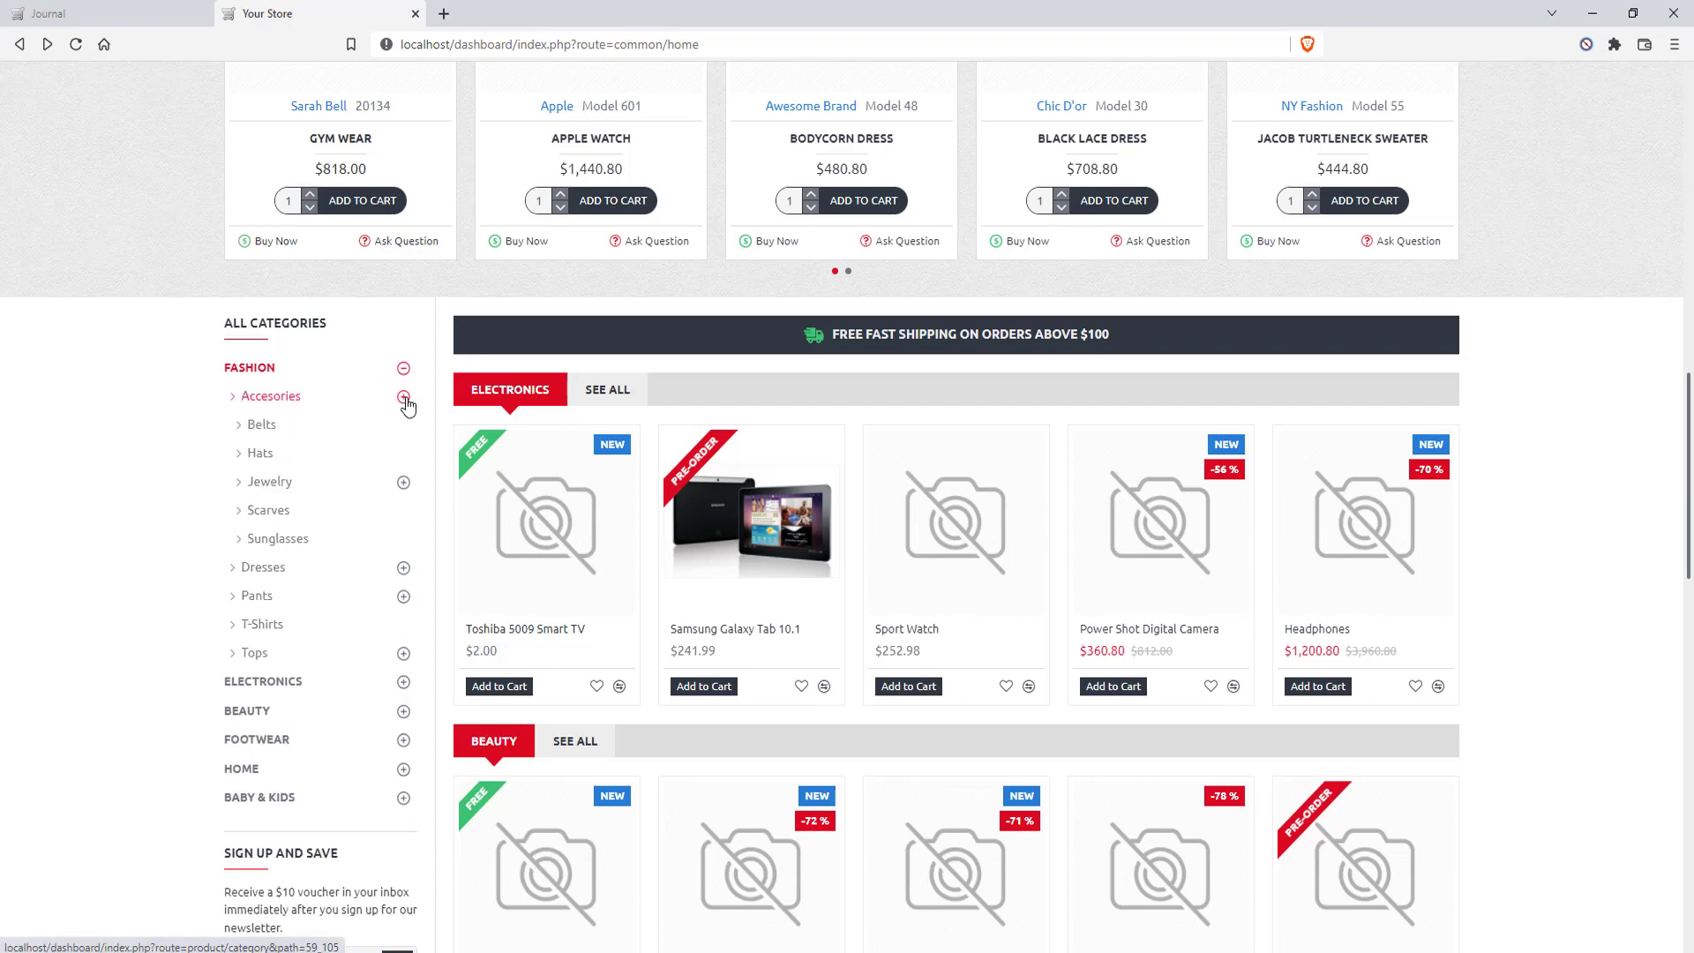
click(404, 398)
In the admin, set the Category Menu's Global Submenu Icon to the arrow-into-box icon, save the module, and reload the storefront
click(176, 13)
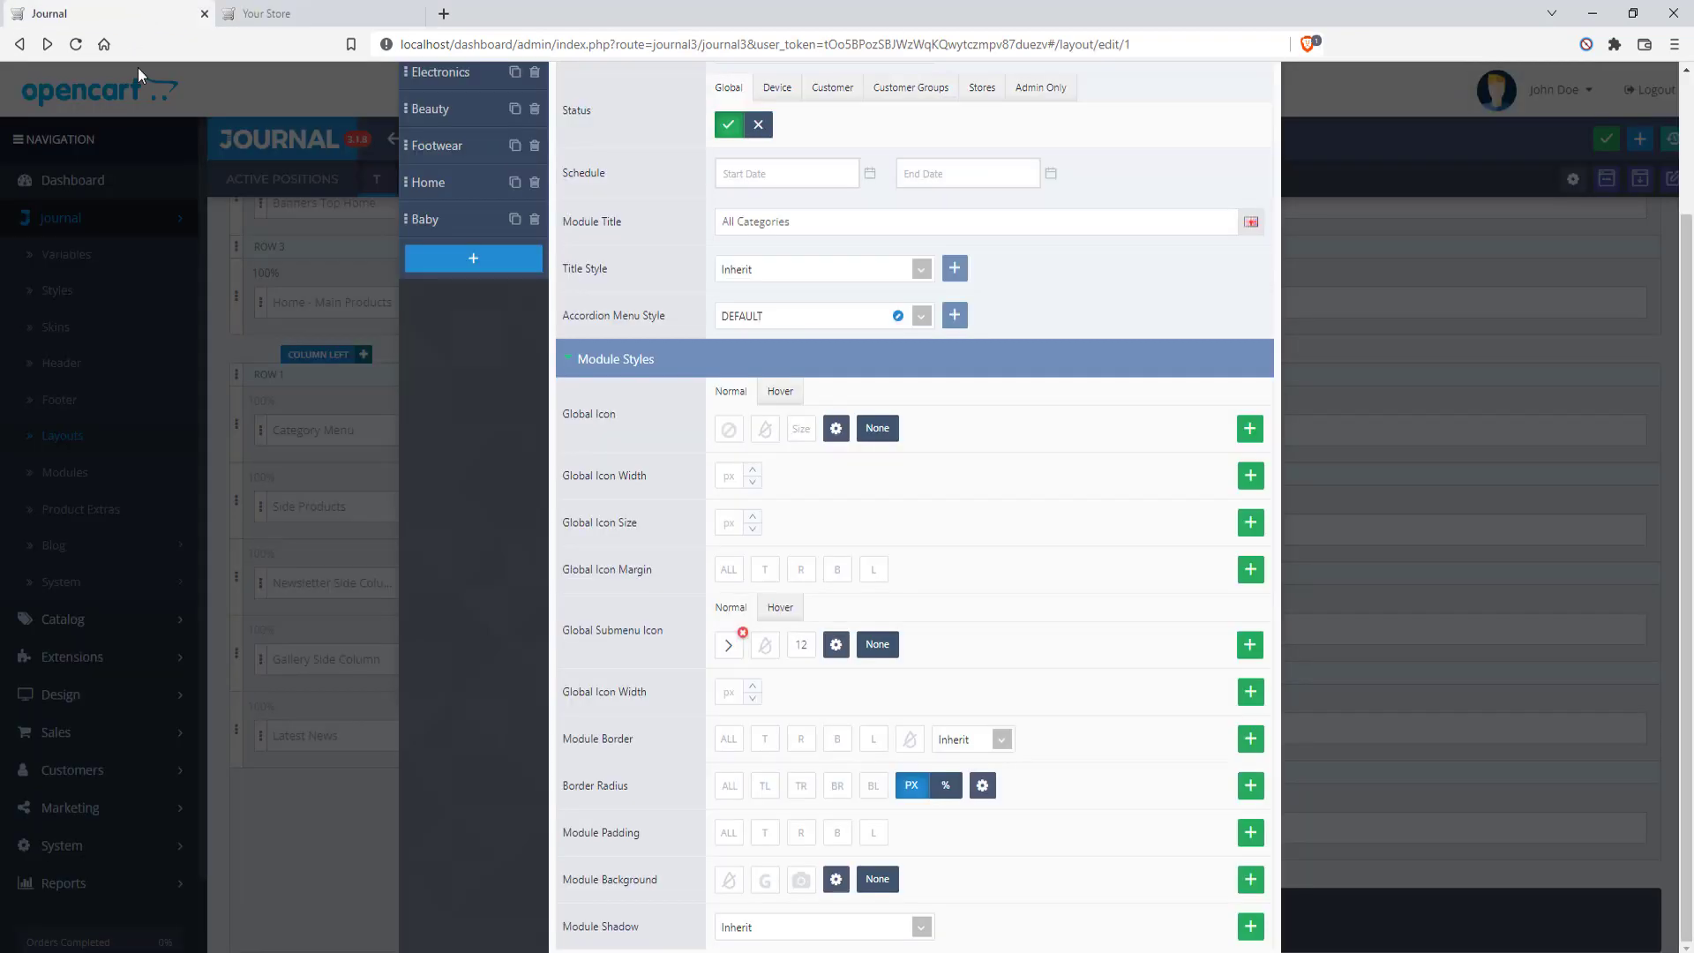
click(729, 648)
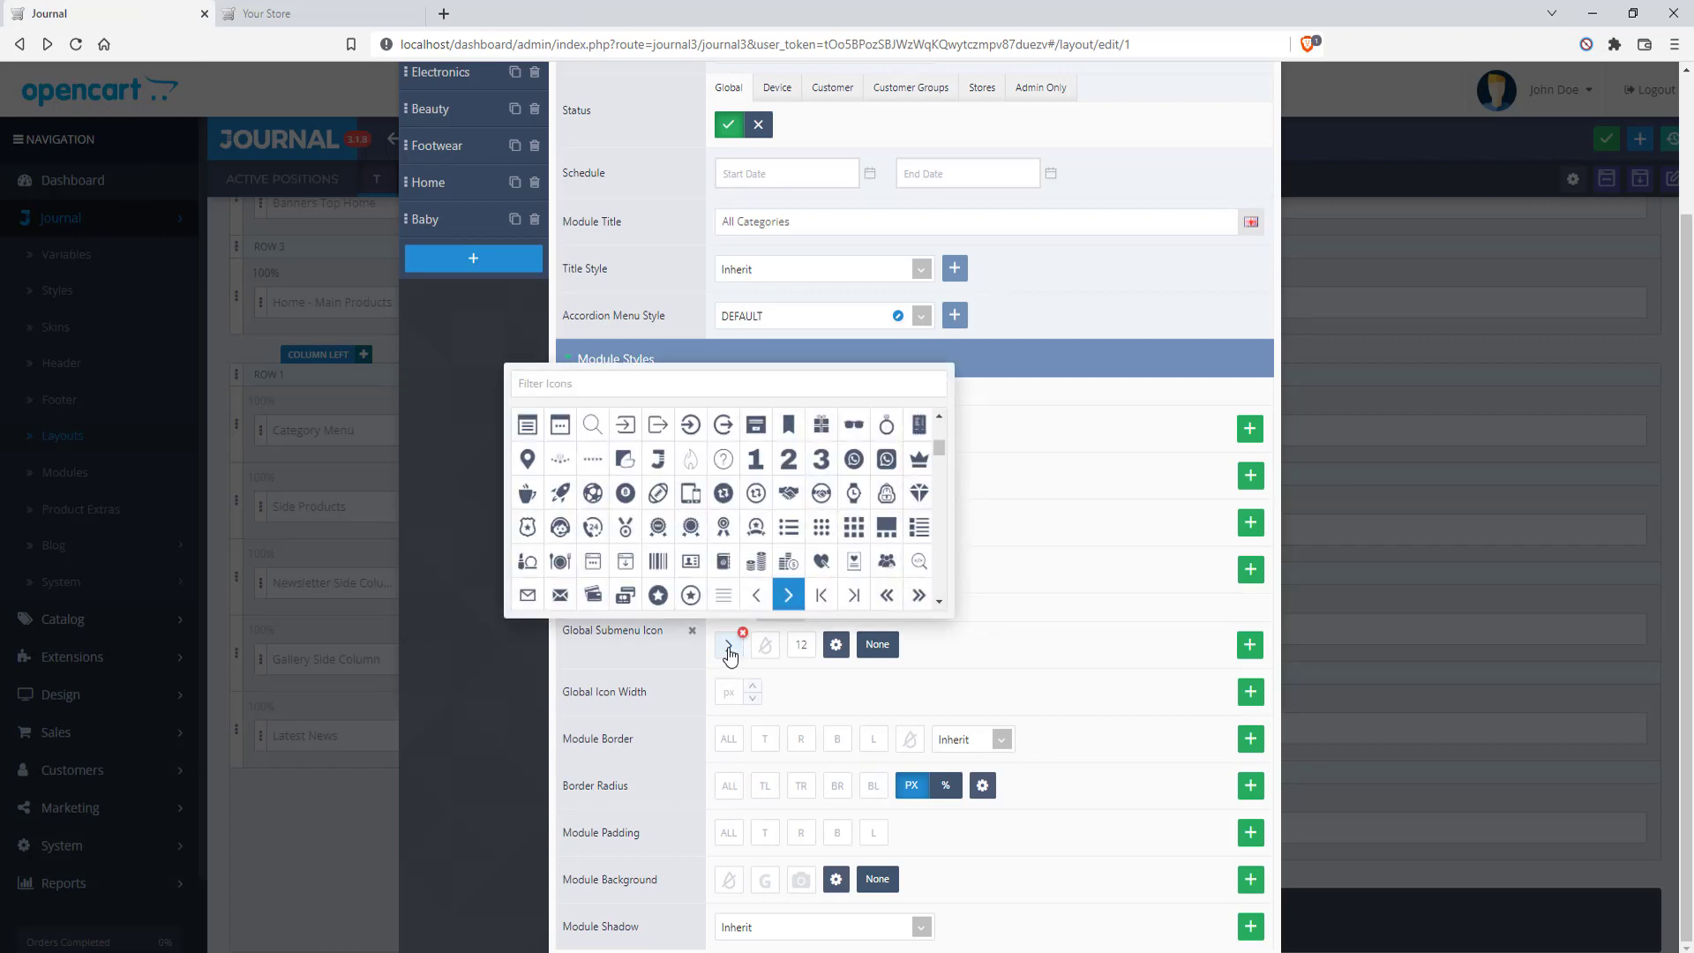
click(625, 425)
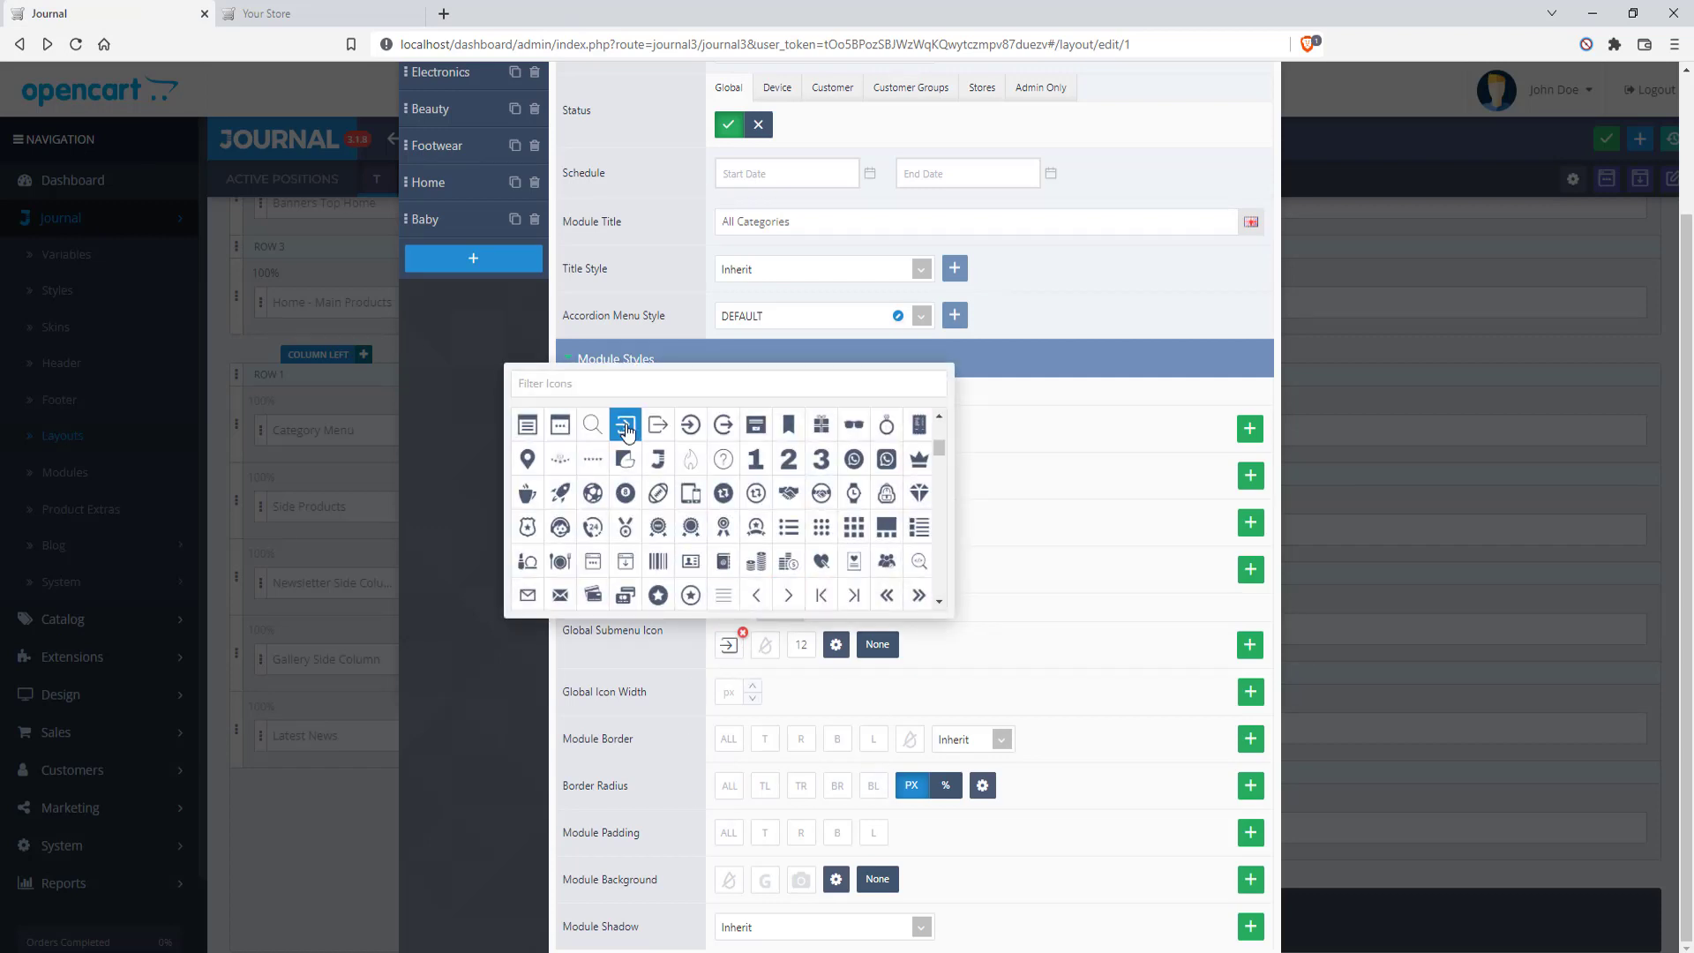
click(1151, 593)
scroll(1157, 582, up, 2)
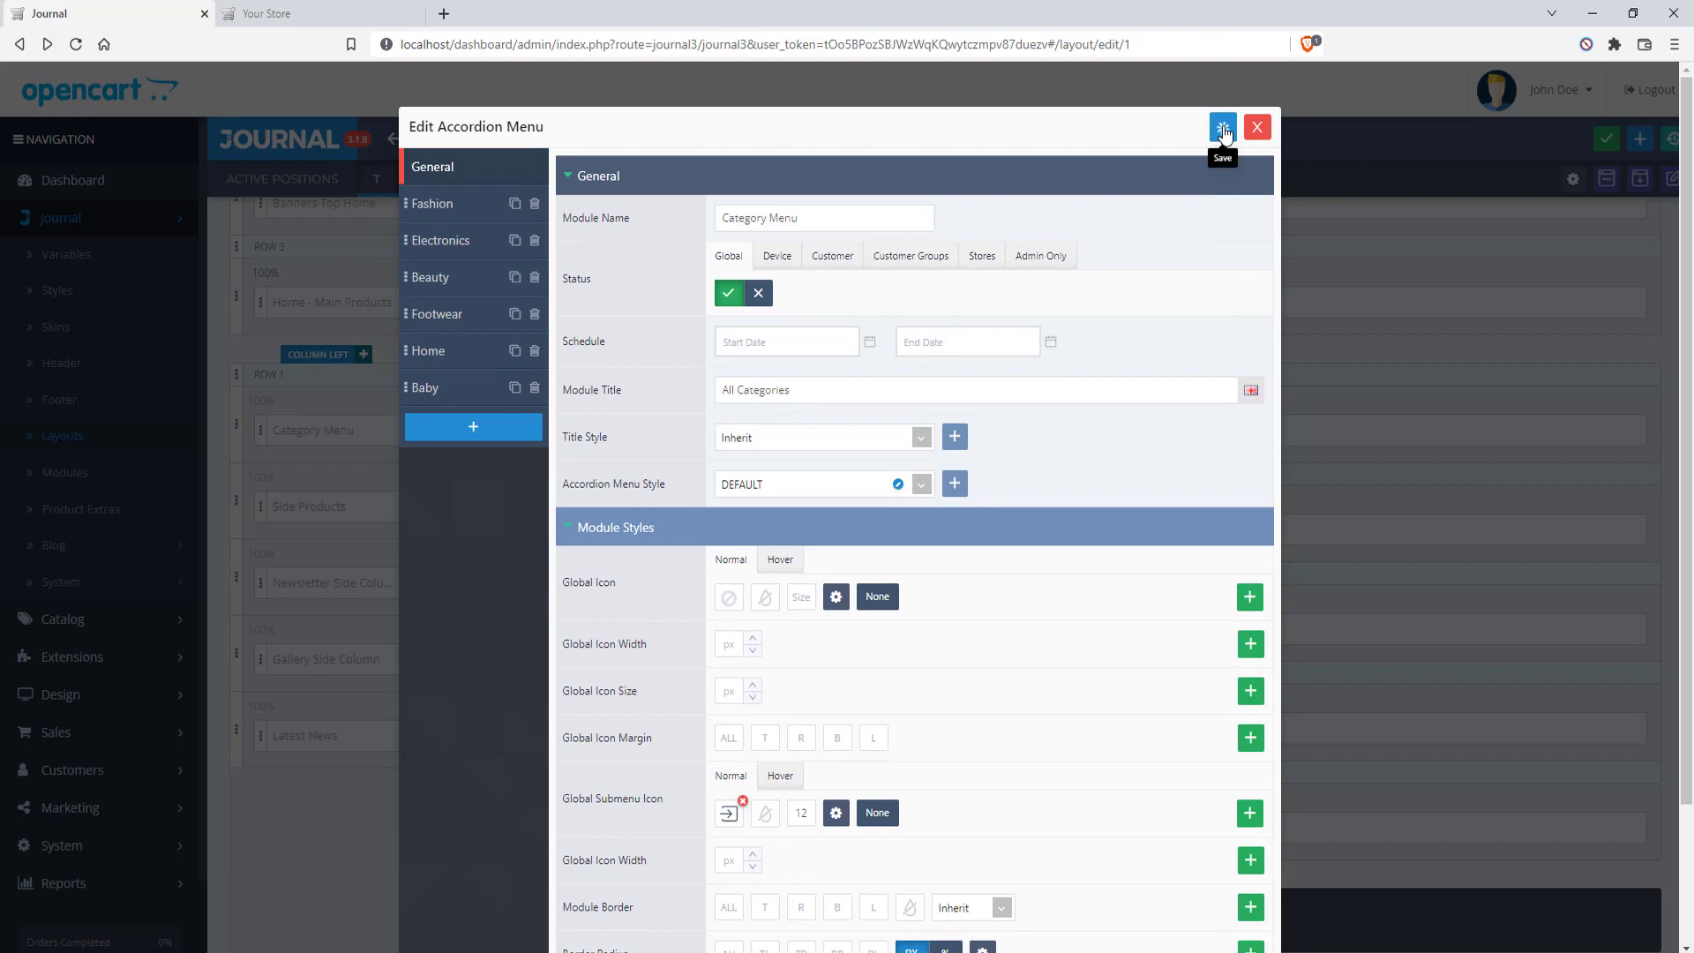
click(1222, 128)
click(318, 13)
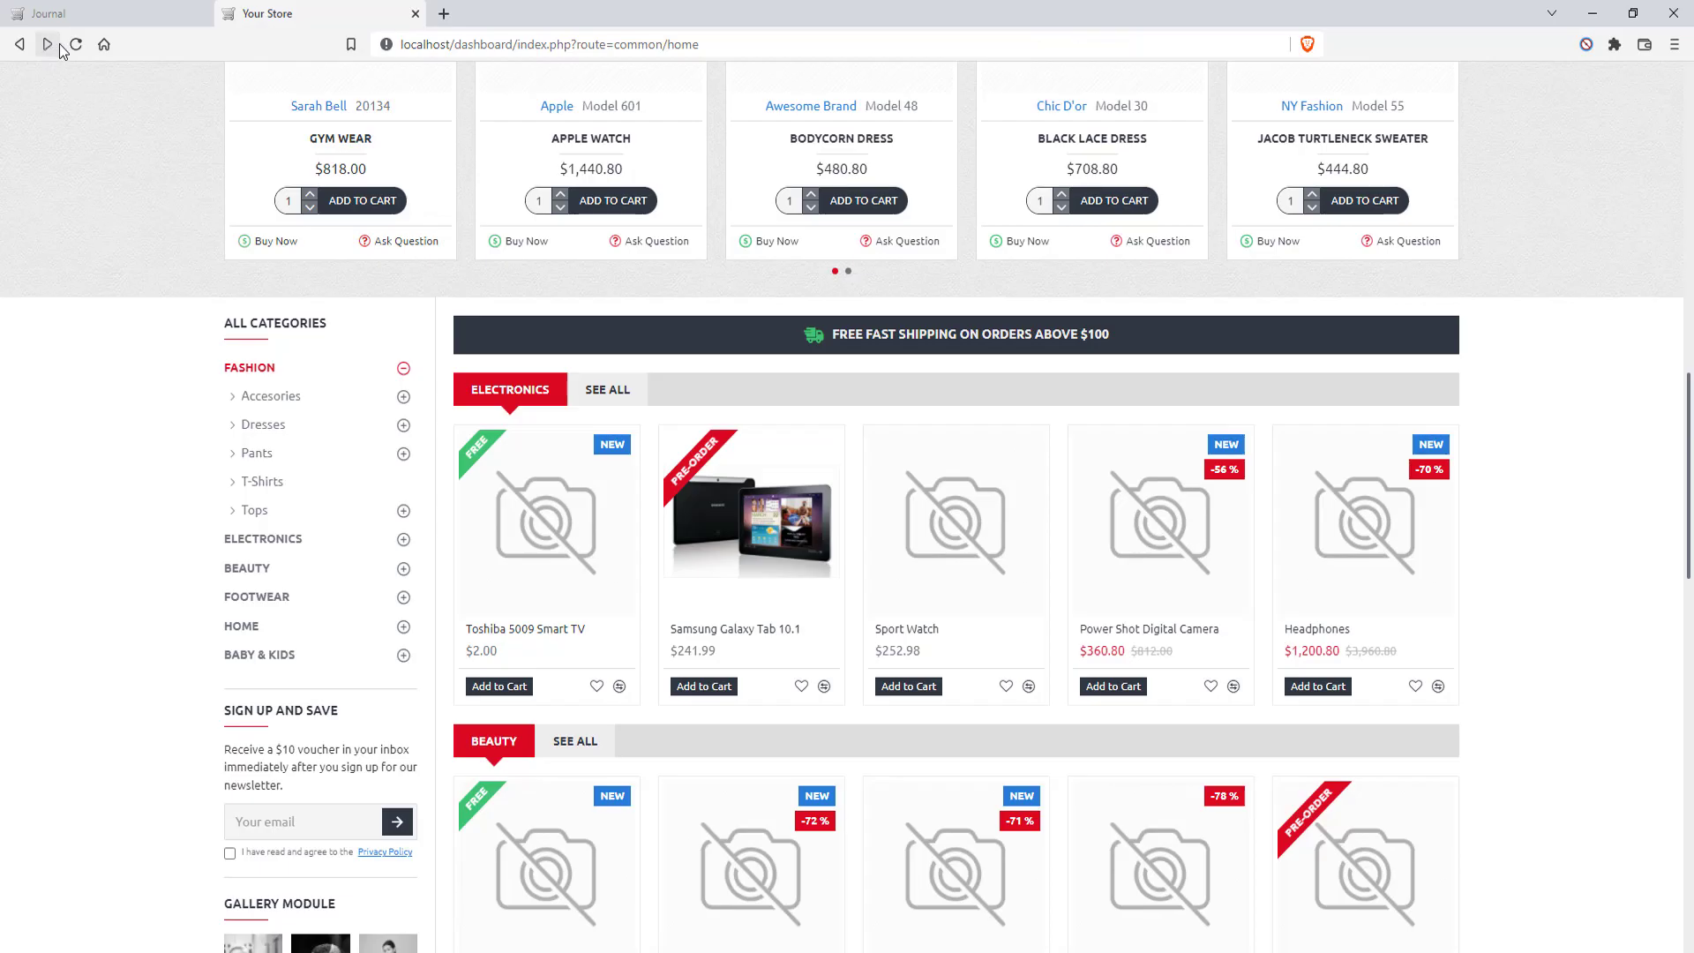
click(76, 44)
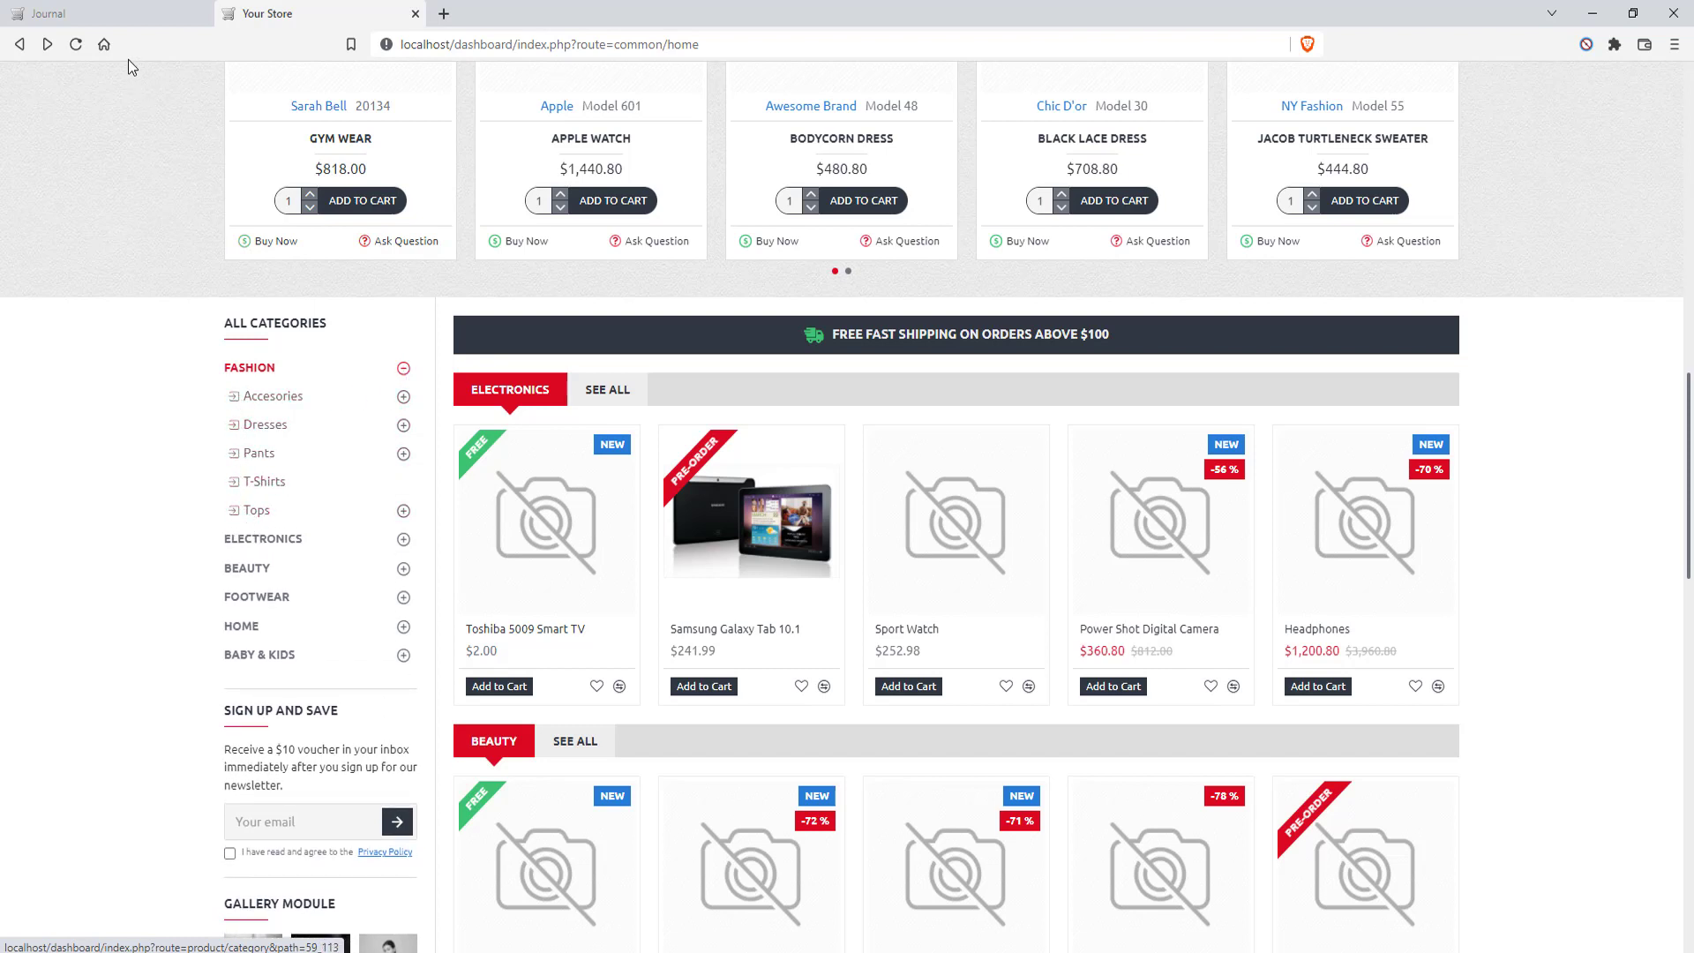
Back in the admin, compare the Normal and Hover options of the Category Menu's Global Submenu Icon
click(129, 14)
scroll(1021, 732, down, 2)
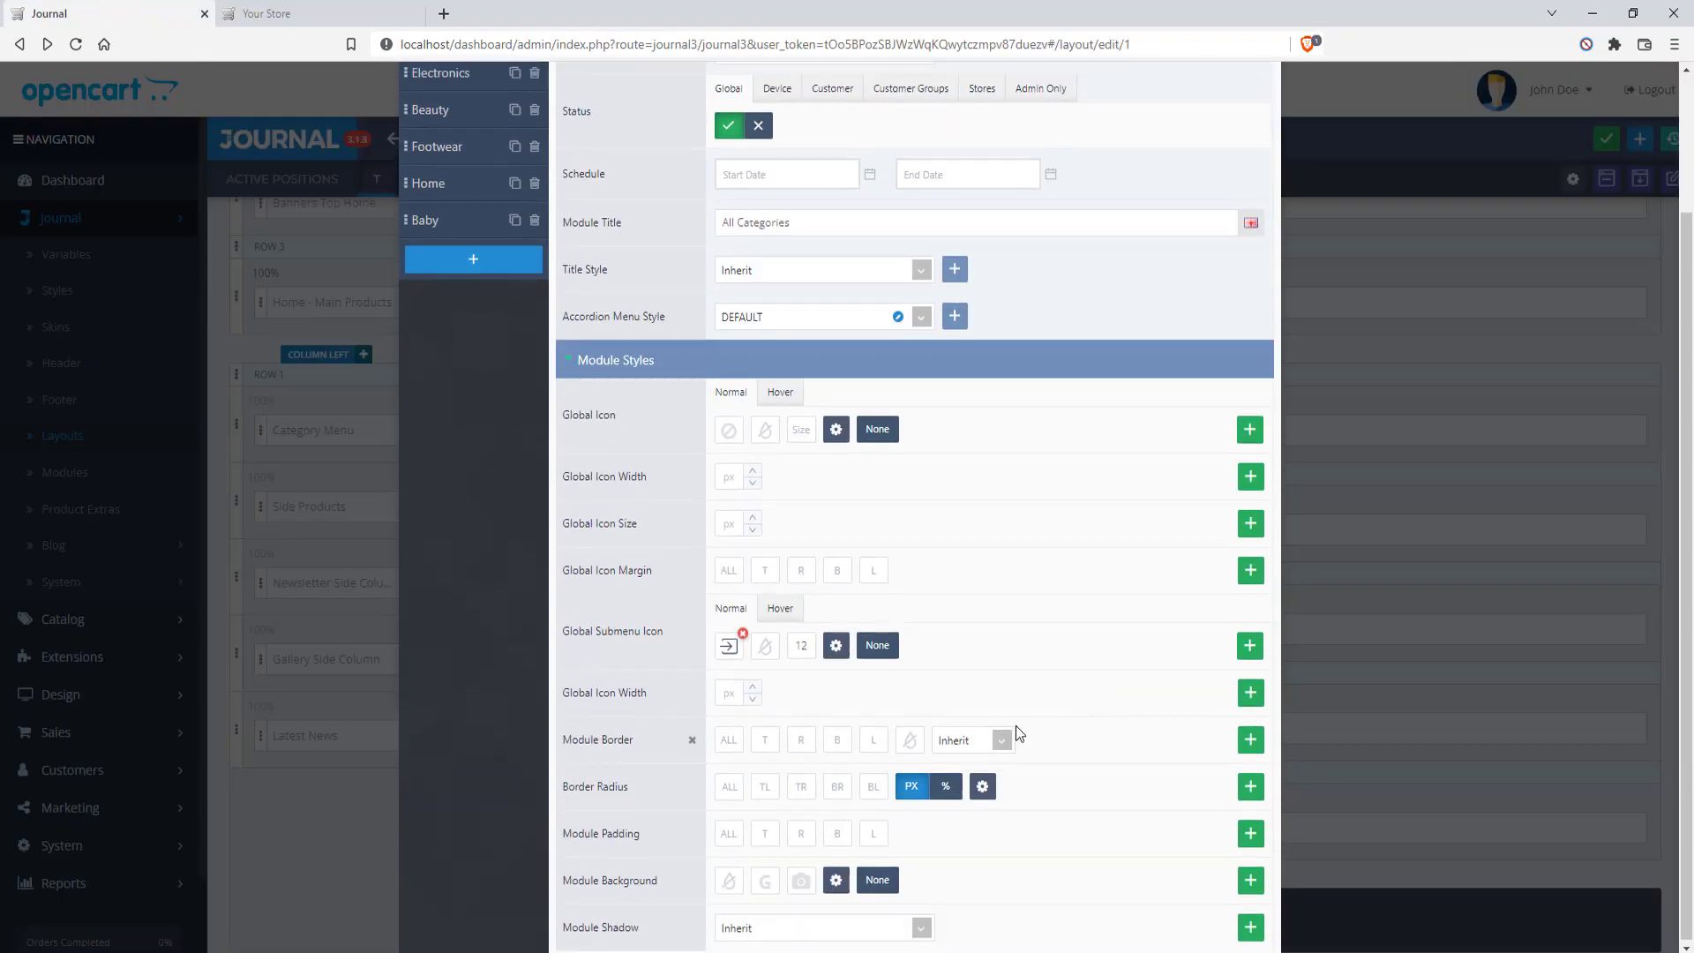
click(779, 608)
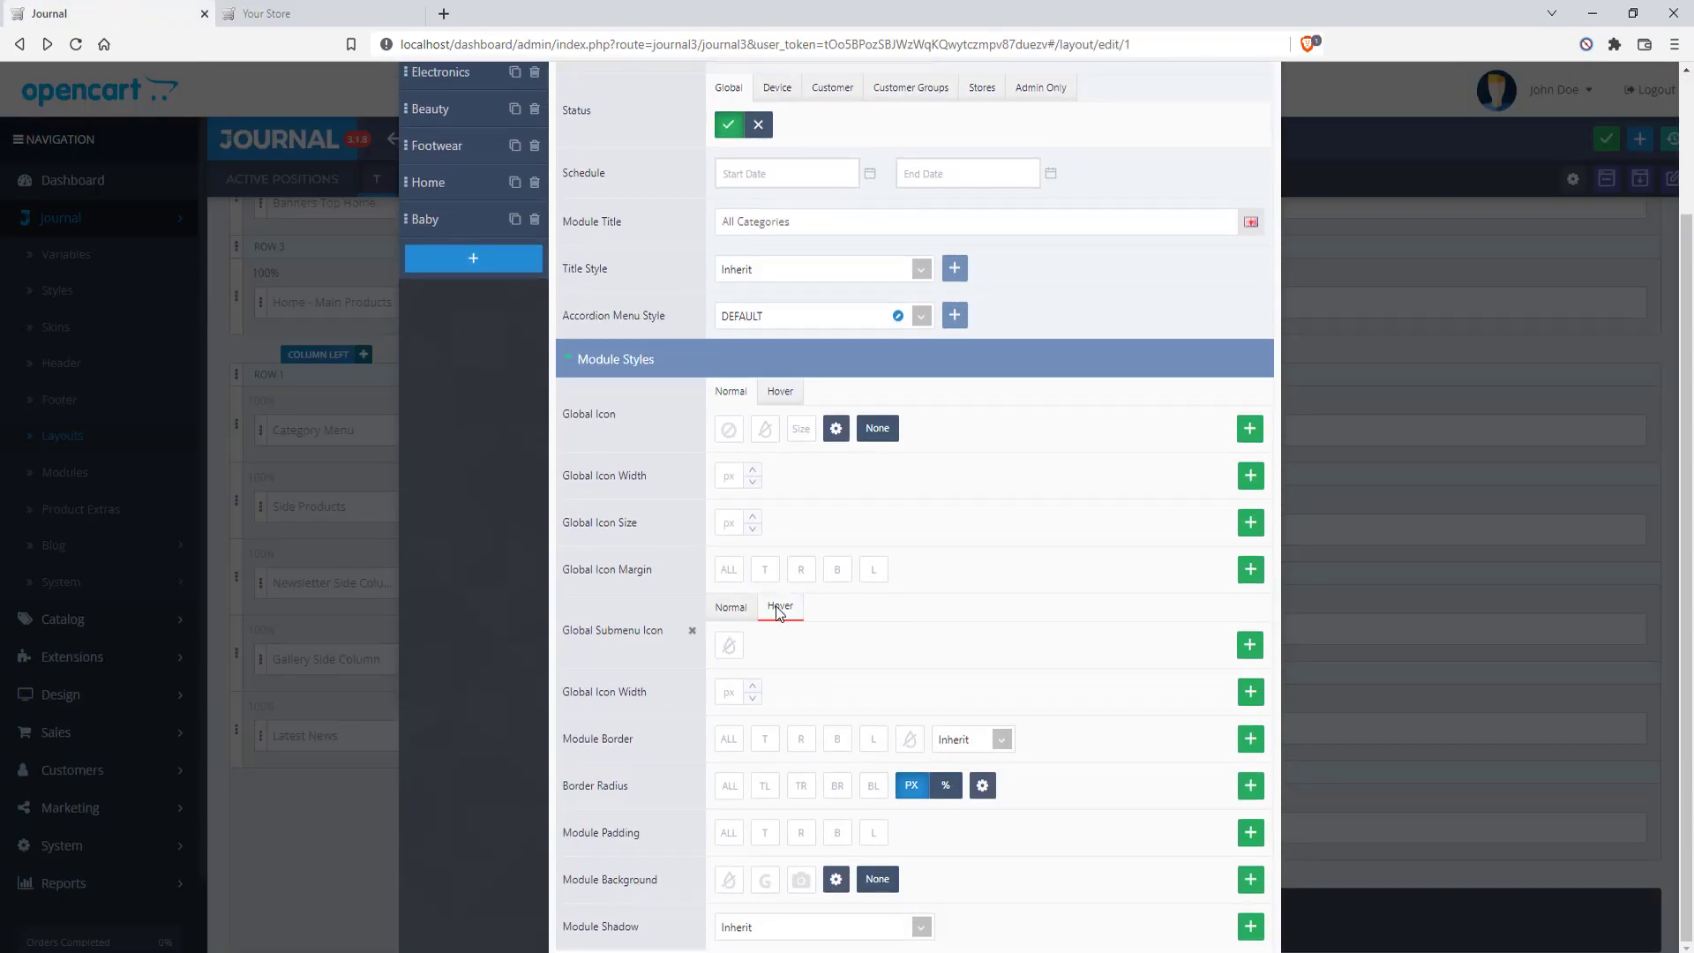
click(728, 607)
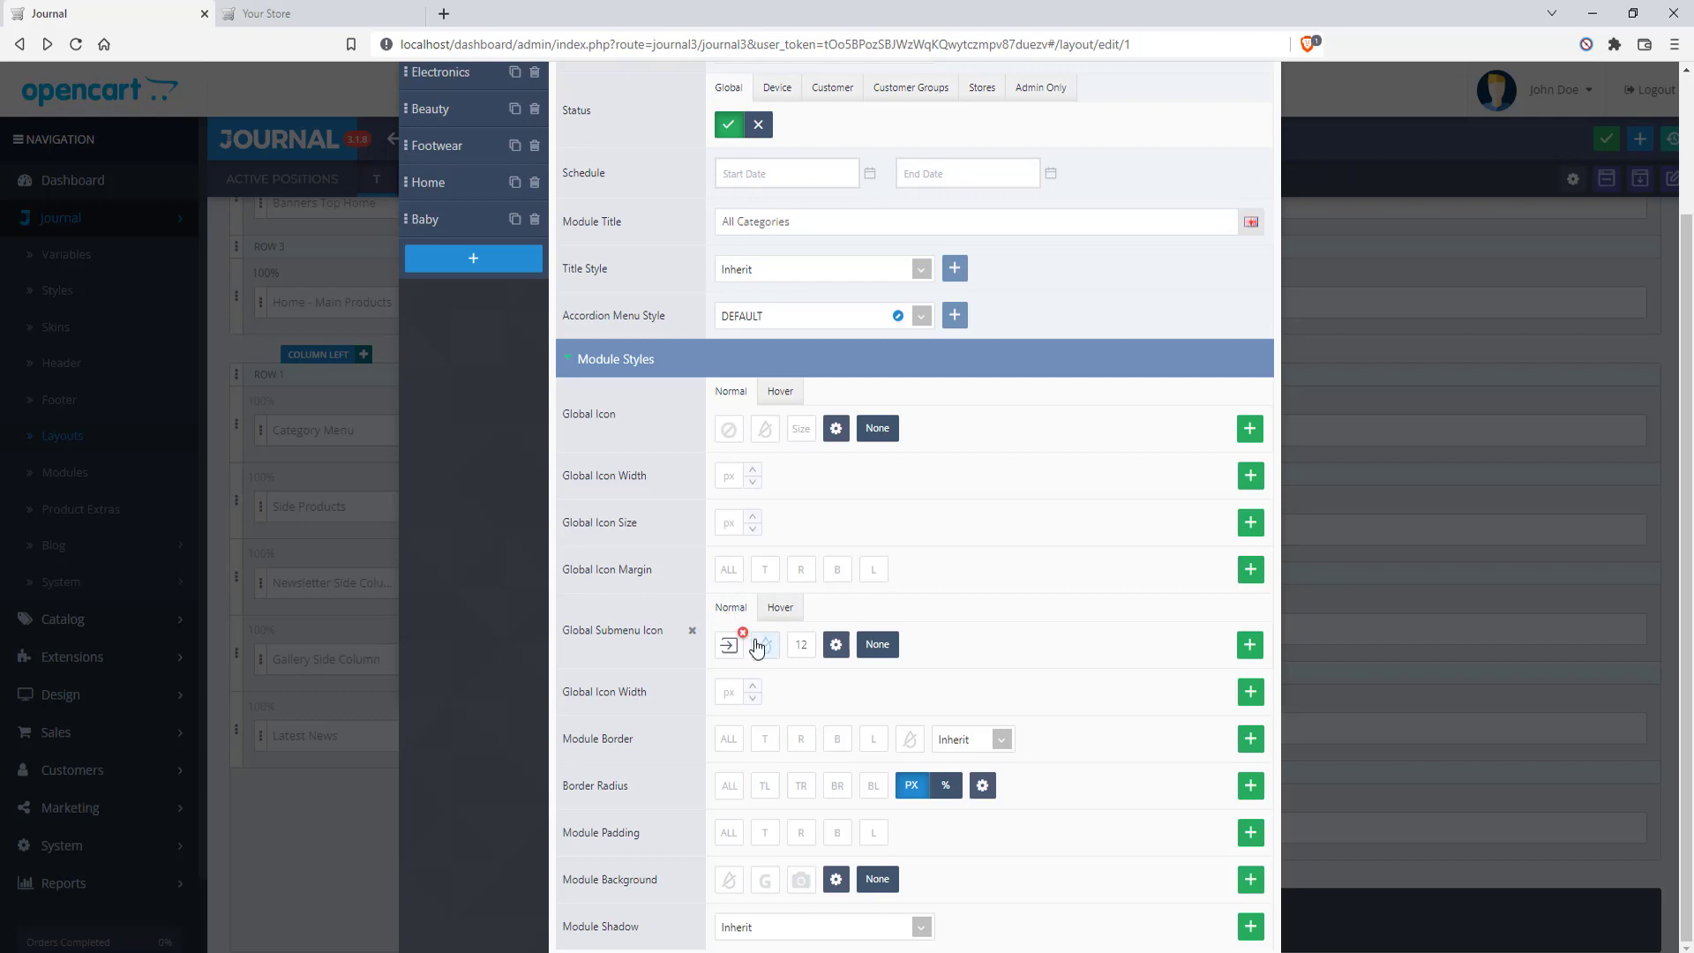
scroll(1011, 505, up, 2)
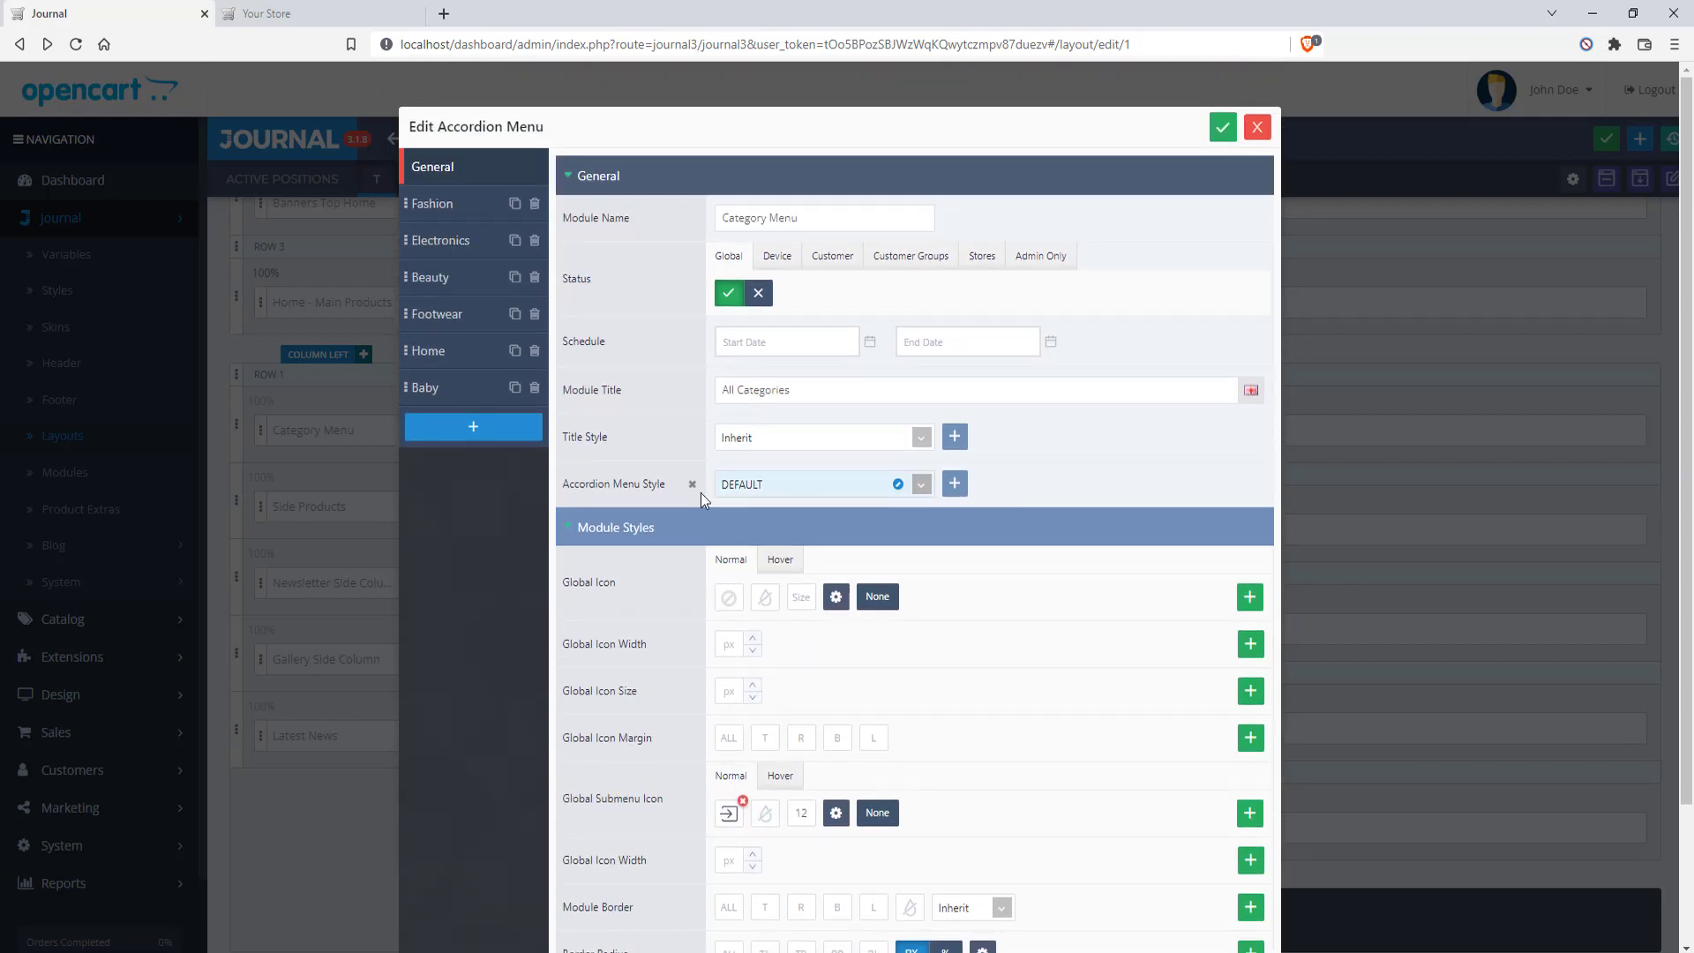
Examine the Level 1 and Level 2 menu item settings of the DEFAULT accordion menu style, and close it without saving
click(897, 484)
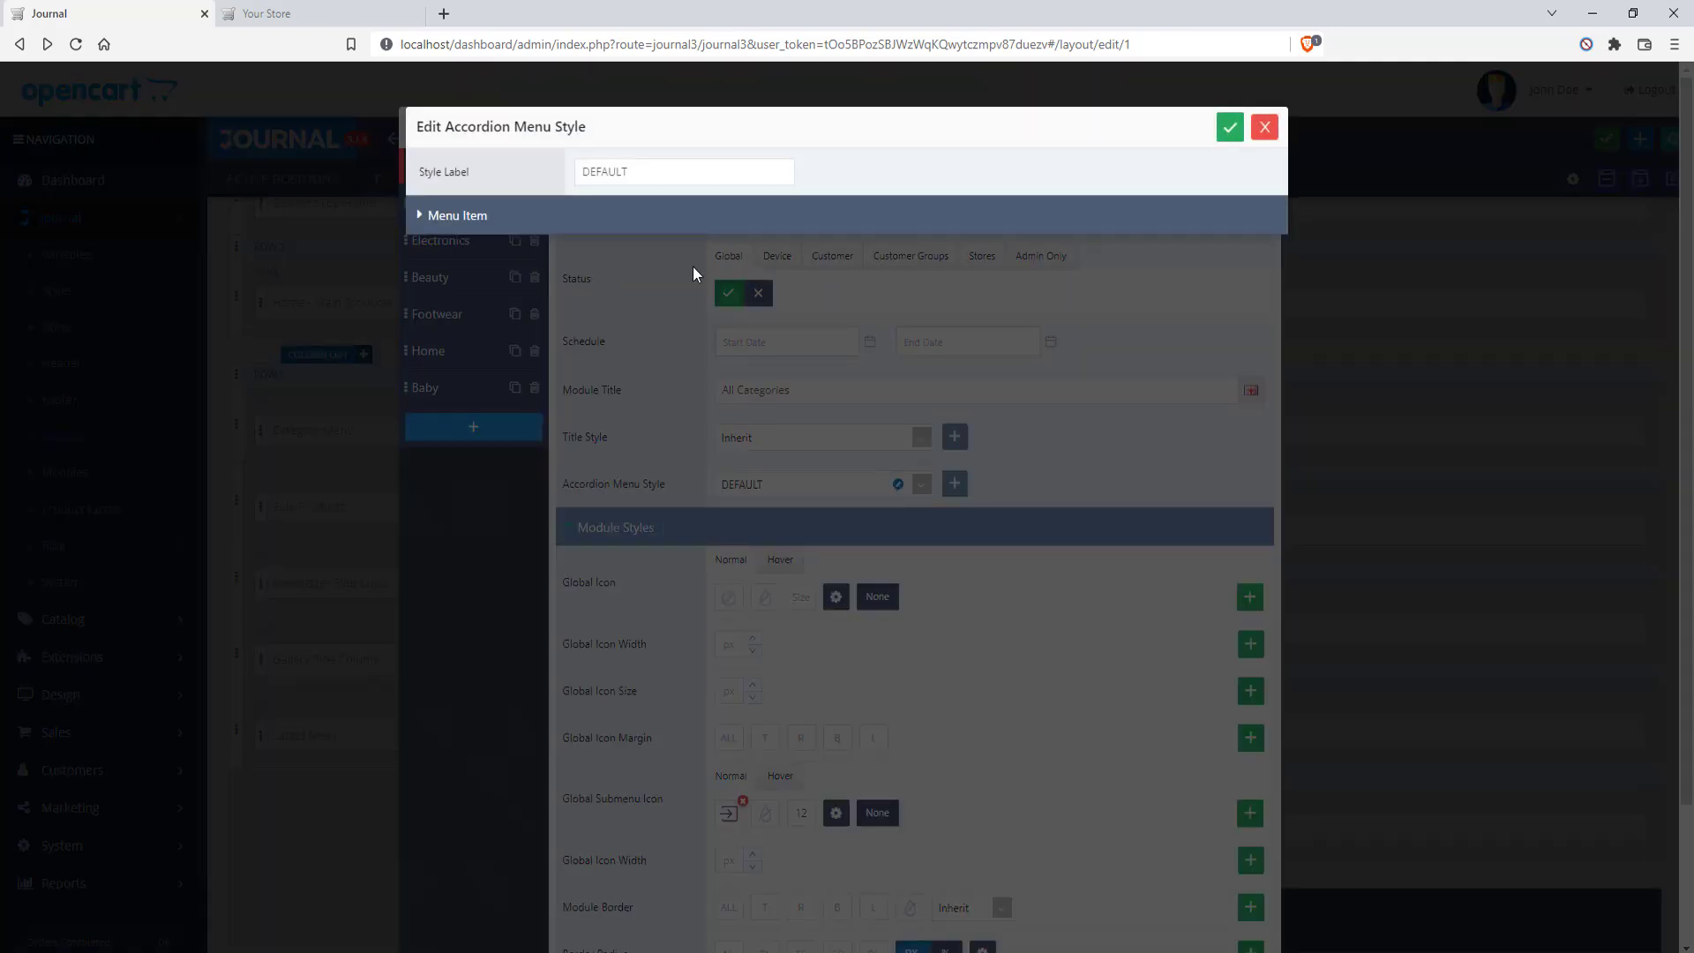
click(640, 214)
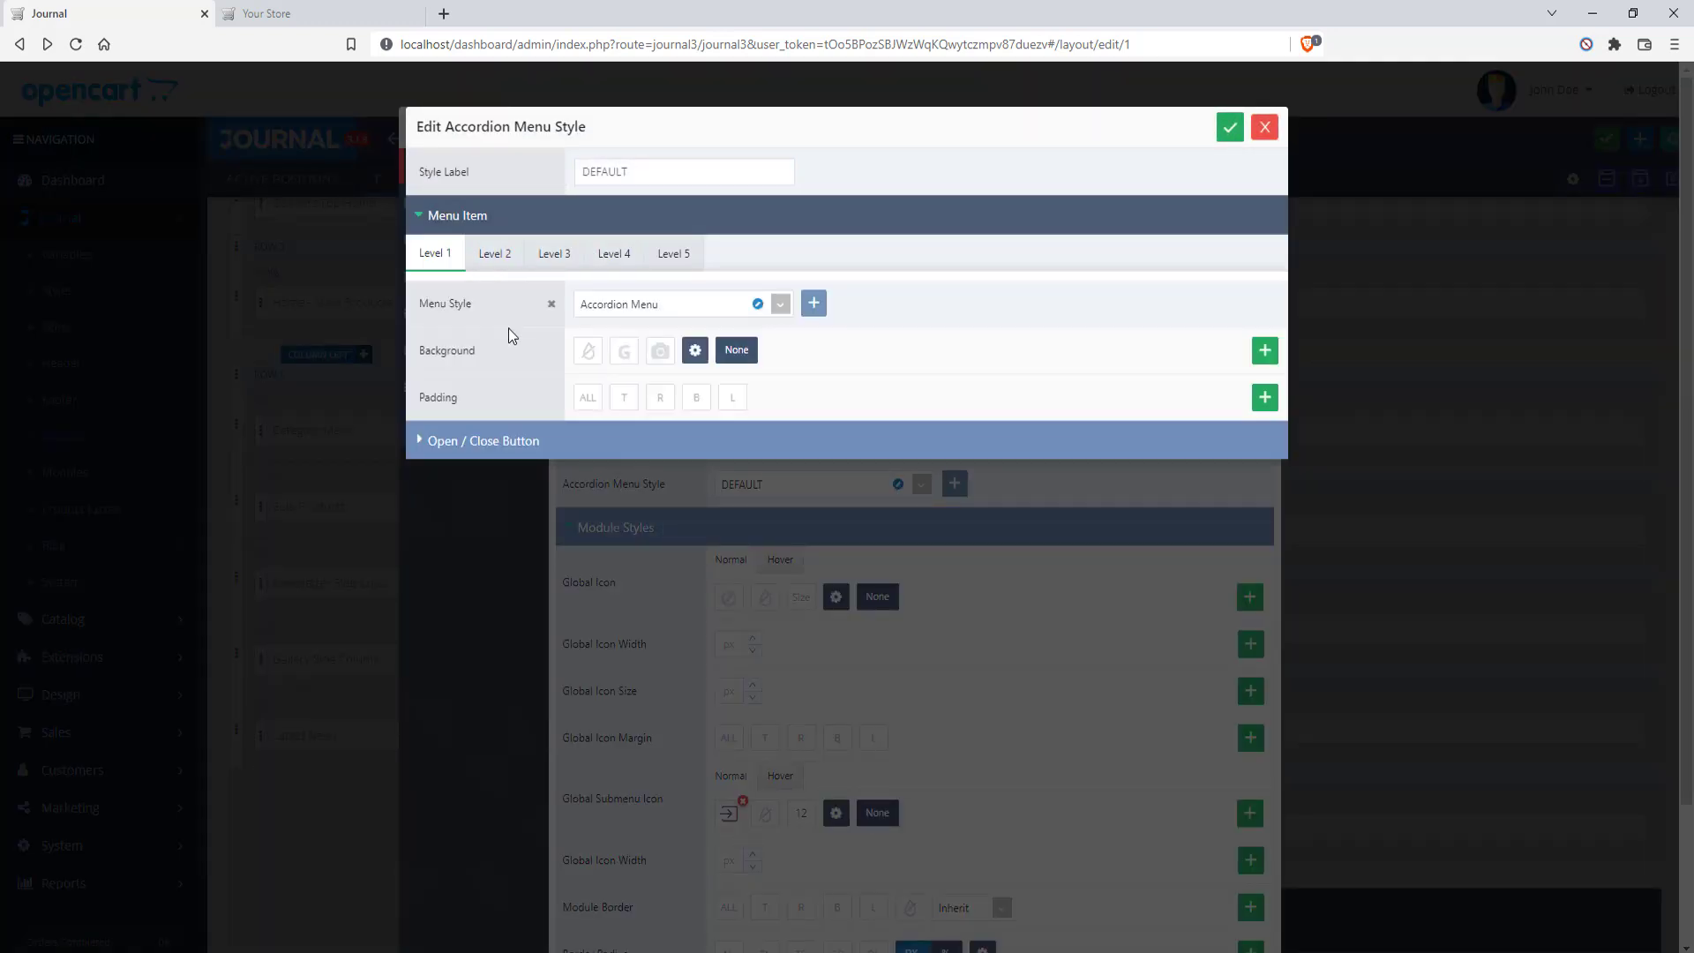
click(494, 254)
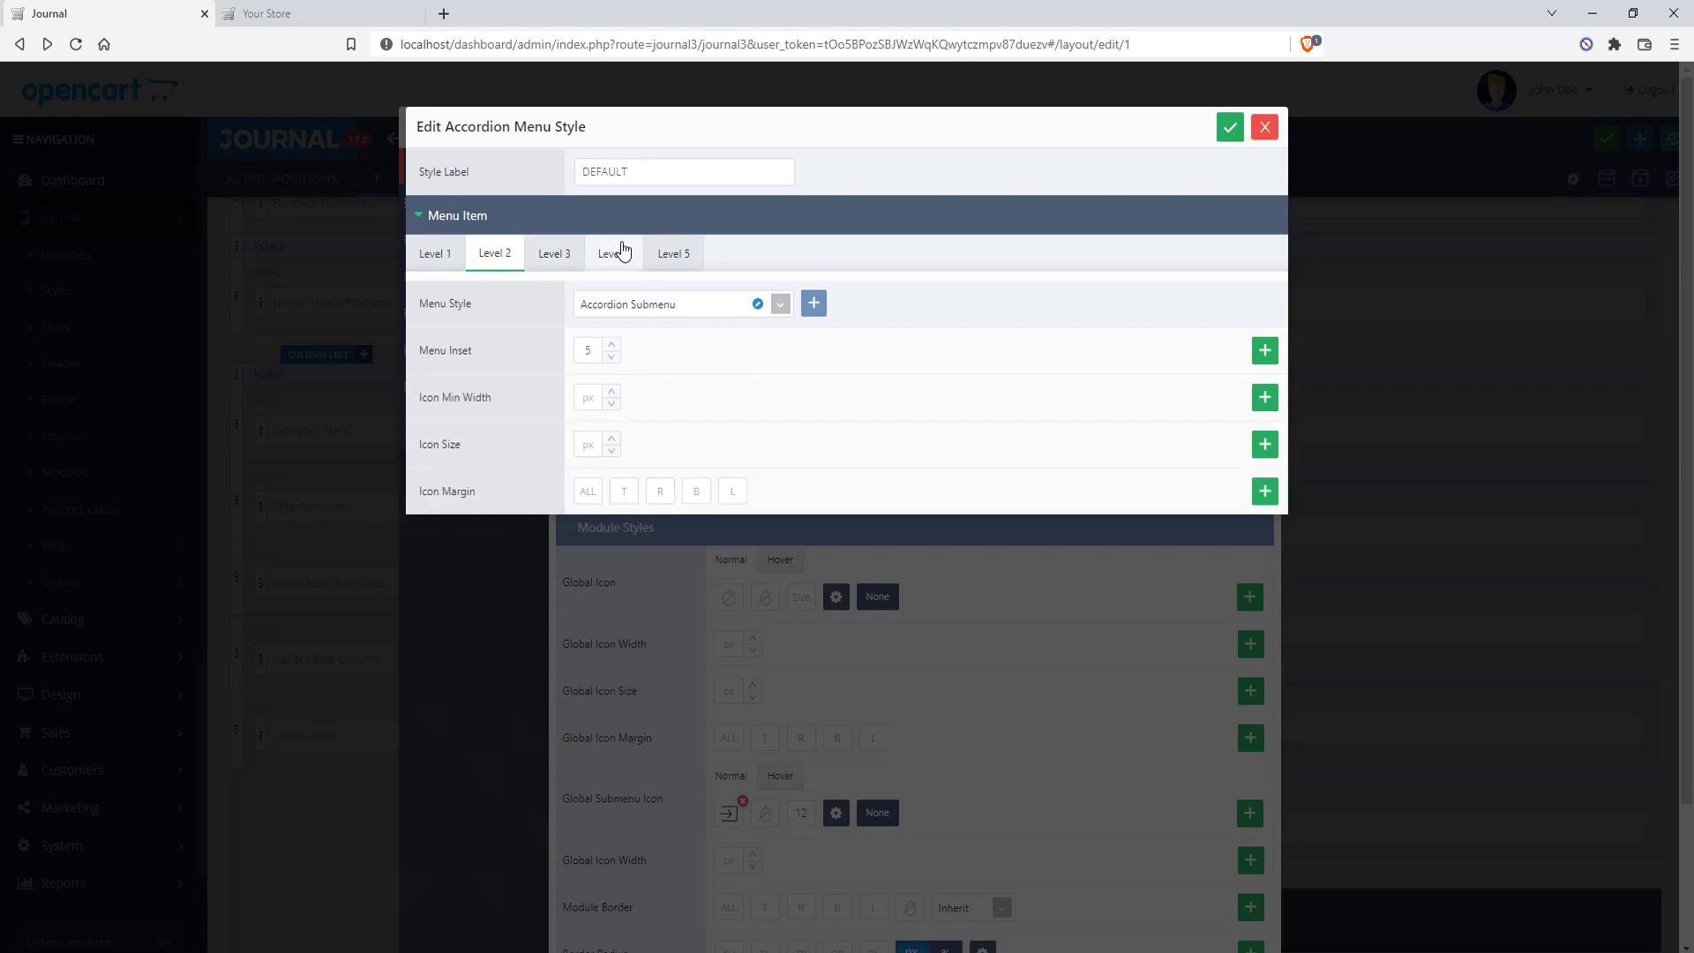
click(1264, 129)
scroll(1092, 547, down, 2)
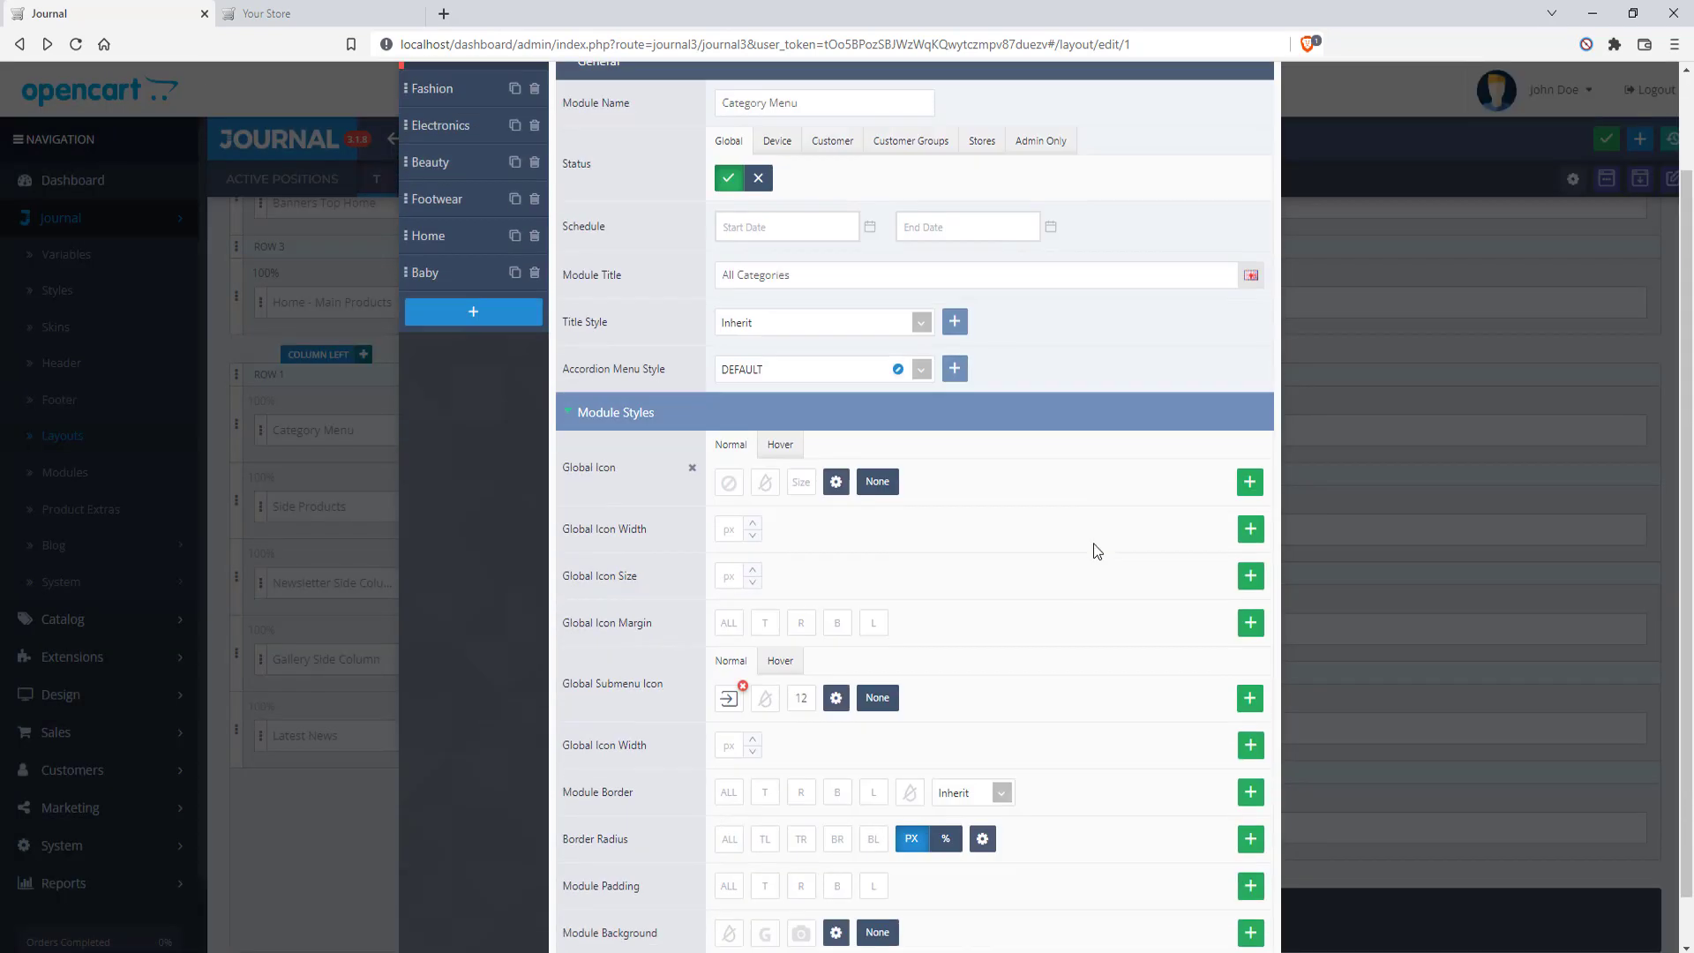
scroll(1105, 520, up, 2)
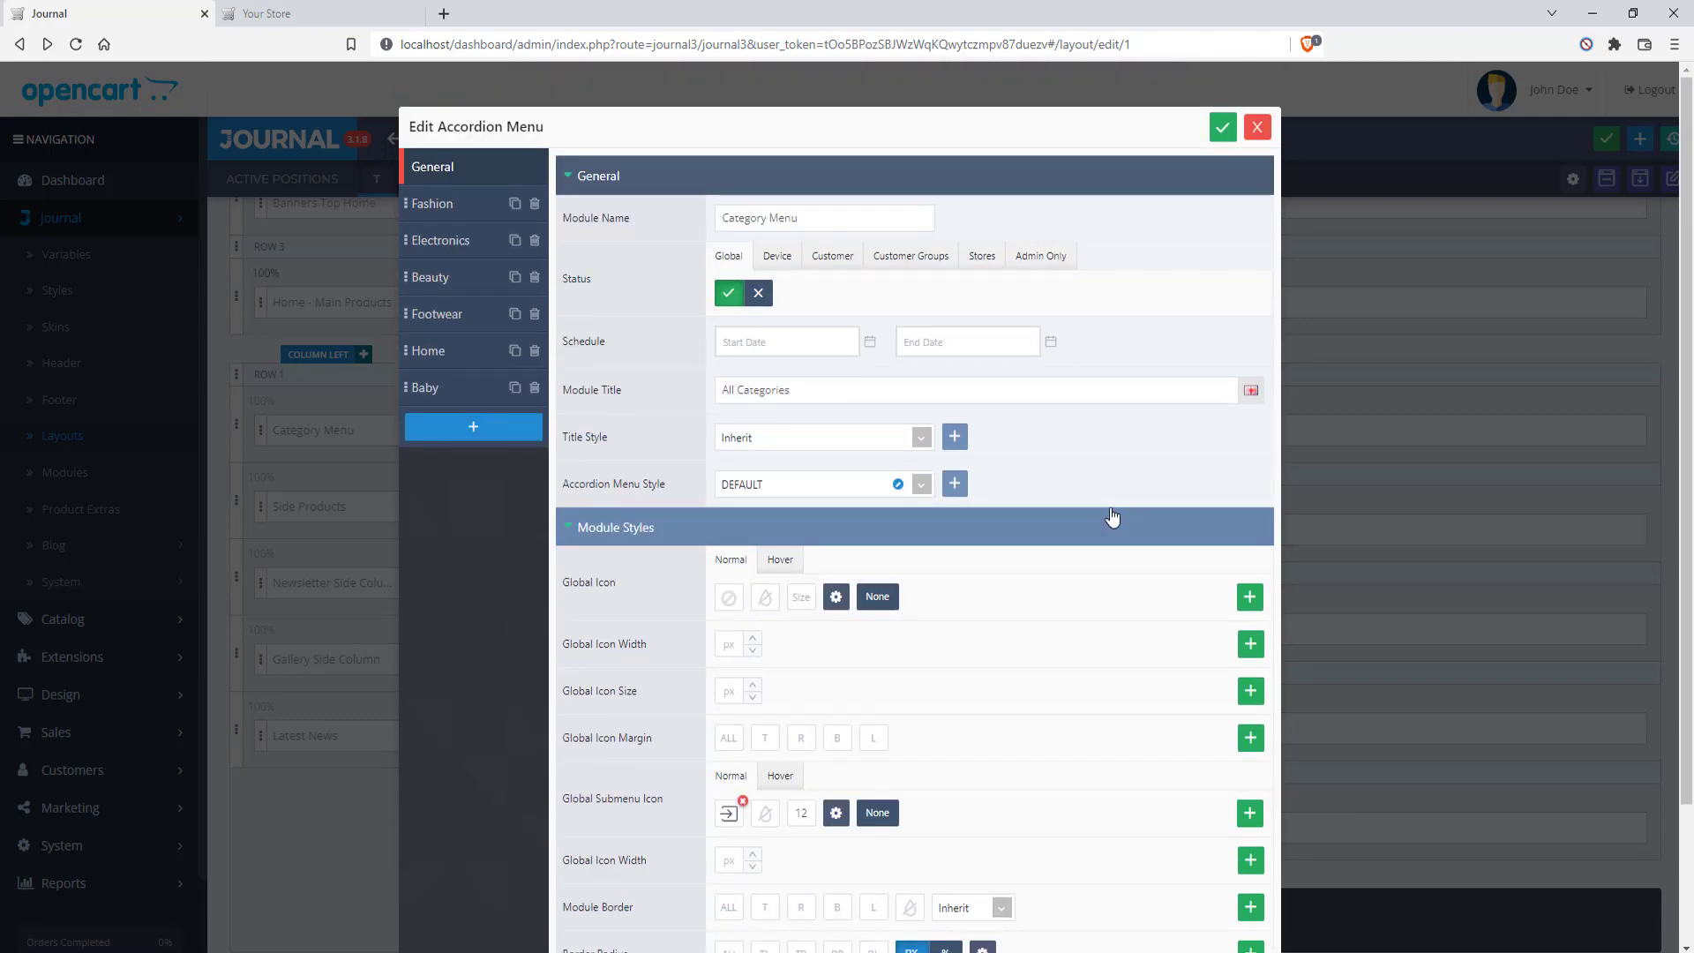
Review the Category Menu's items from Fashion through Home, and close the module editor
click(463, 217)
click(464, 249)
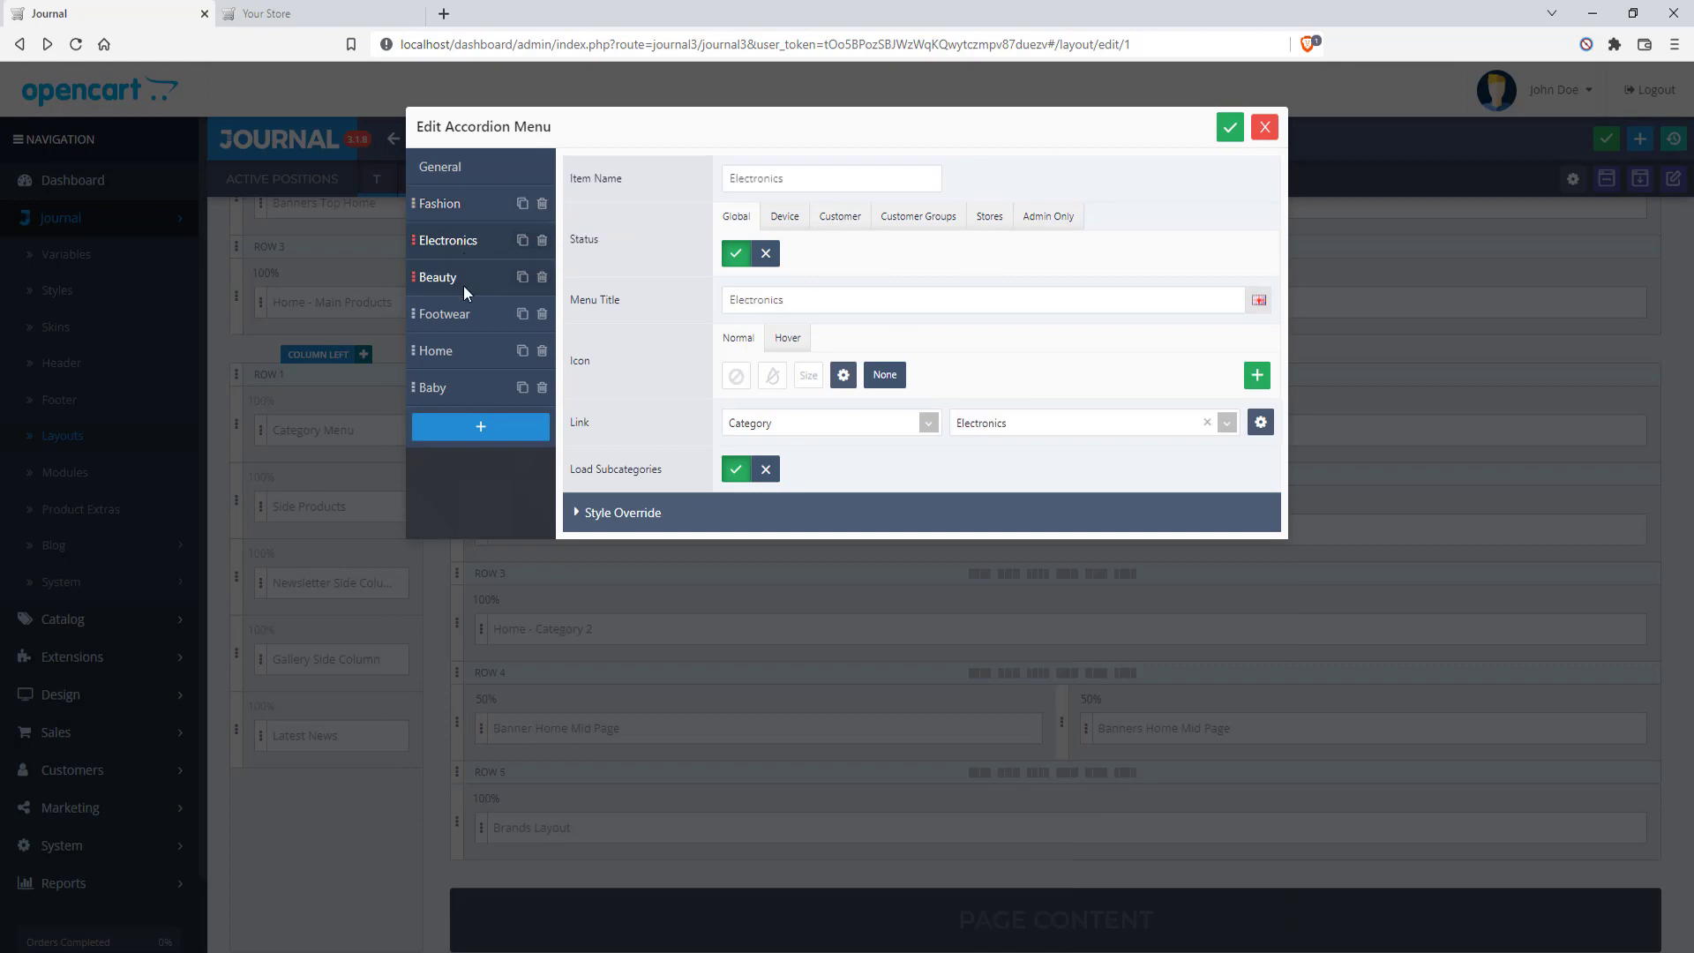
click(463, 280)
click(462, 316)
click(462, 351)
click(1264, 127)
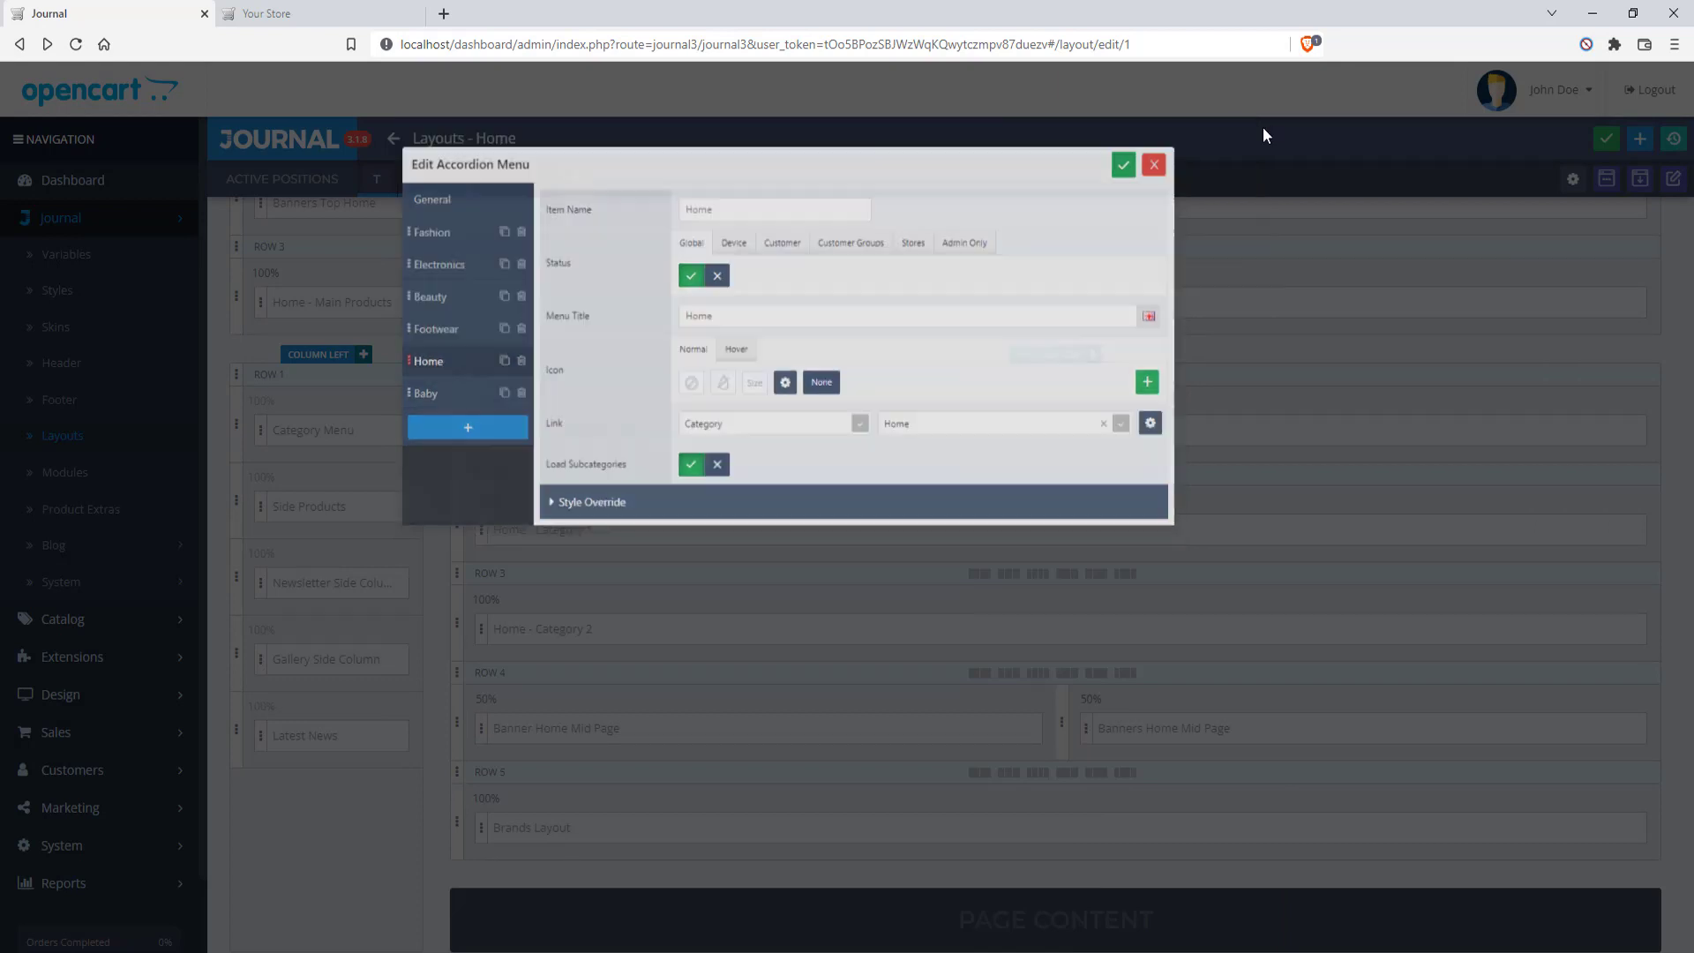
Compare the storefront's left sidebar blocks with the modules listed under the Home layout's Column Left, looking for the Side Products module
click(265, 13)
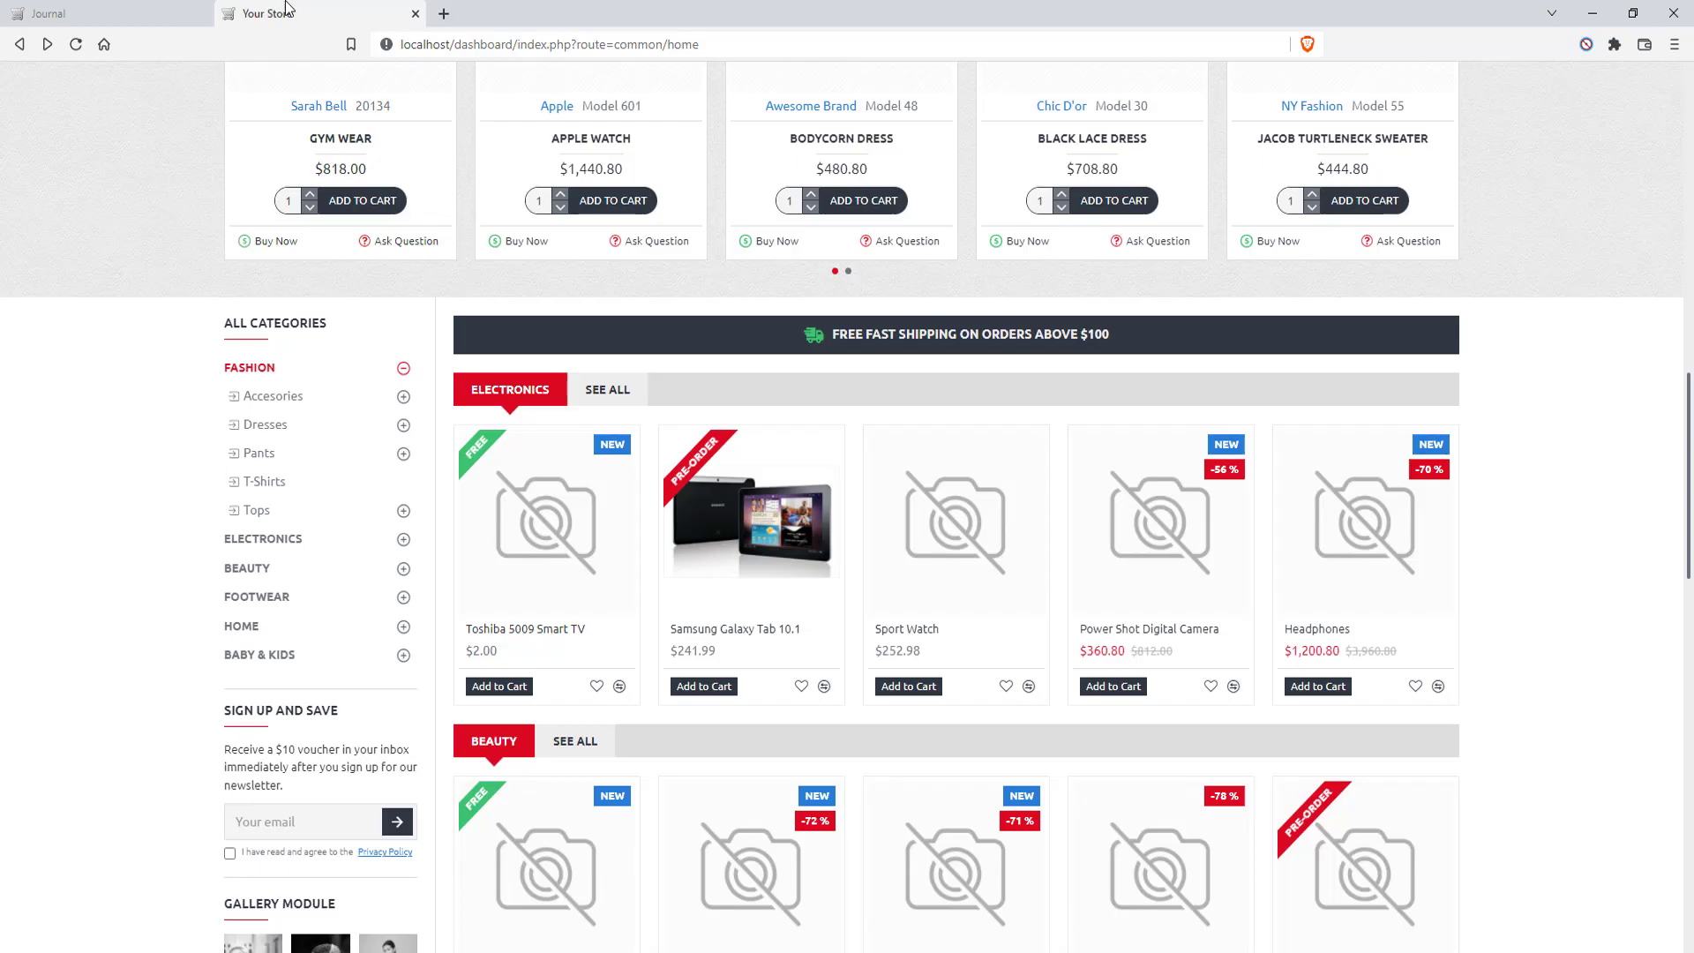
scroll(210, 467, down, 5)
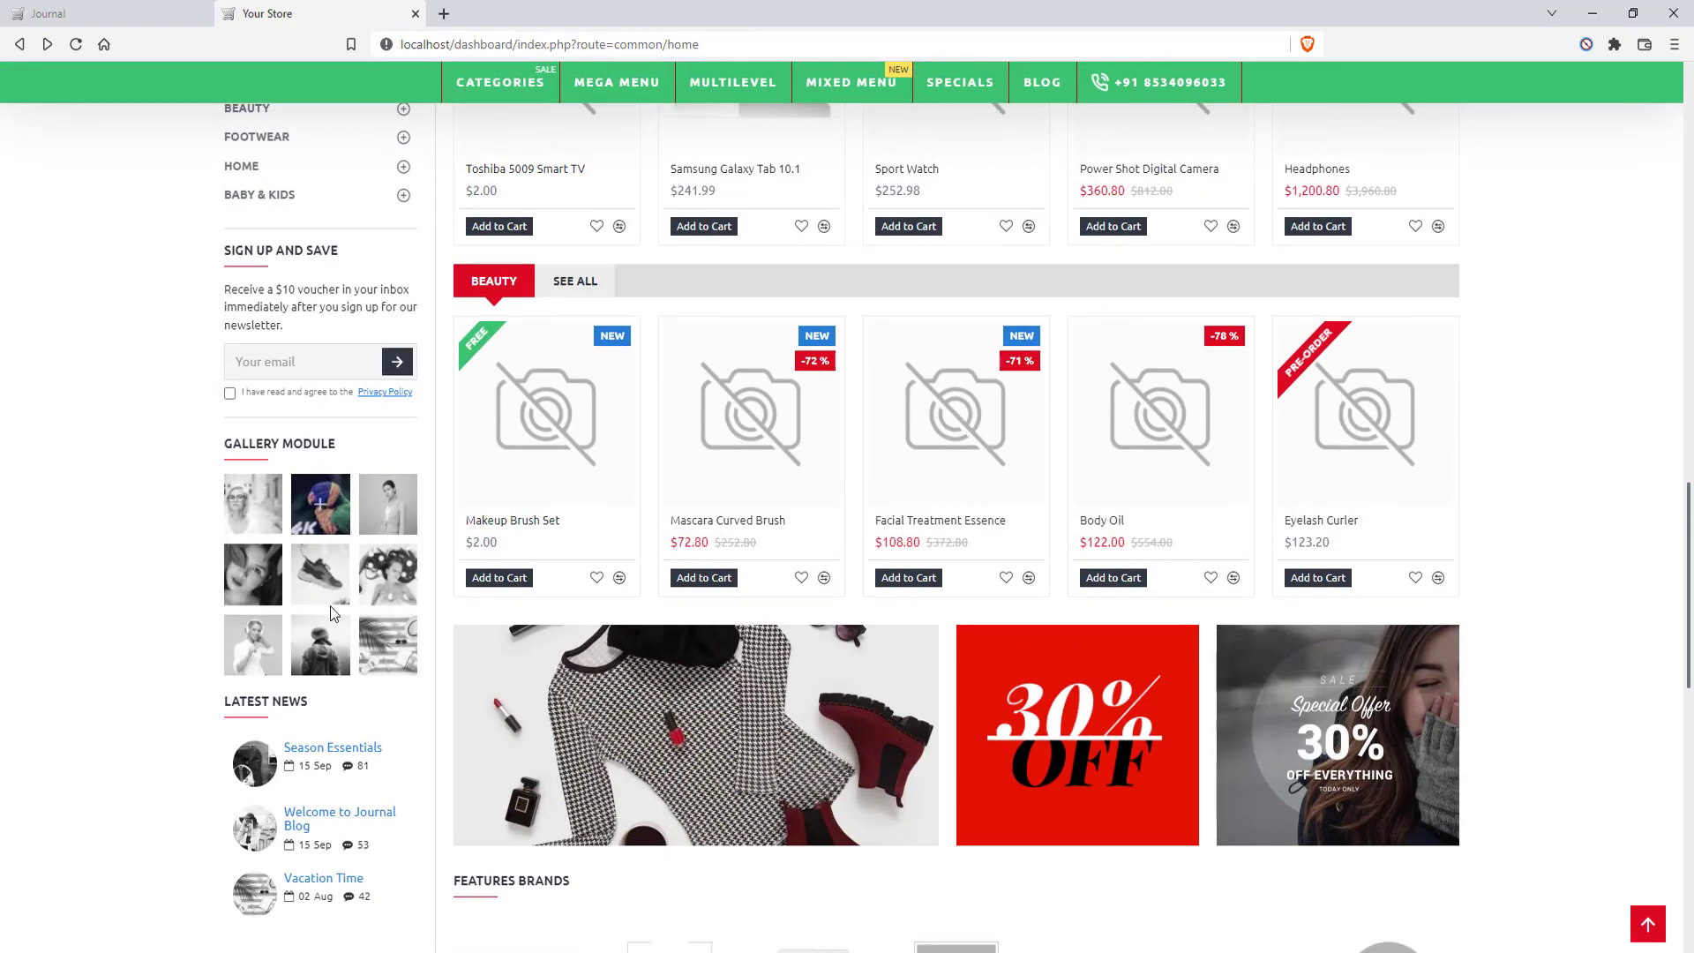
click(88, 13)
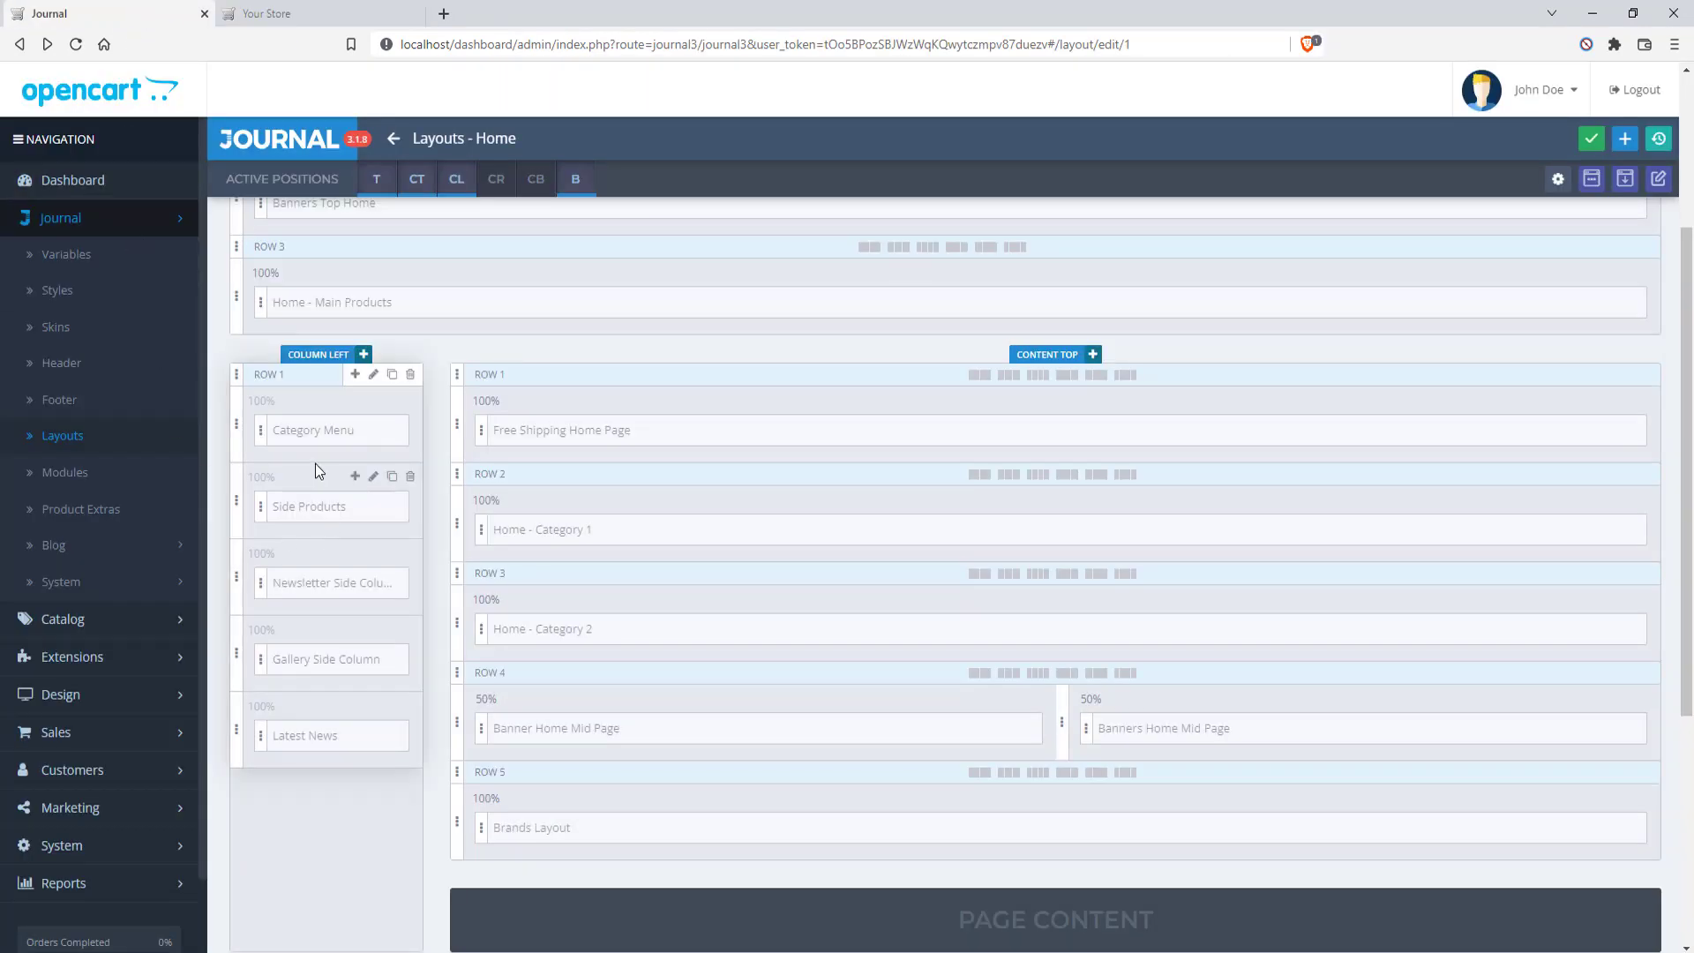
scroll(318, 459, down, 2)
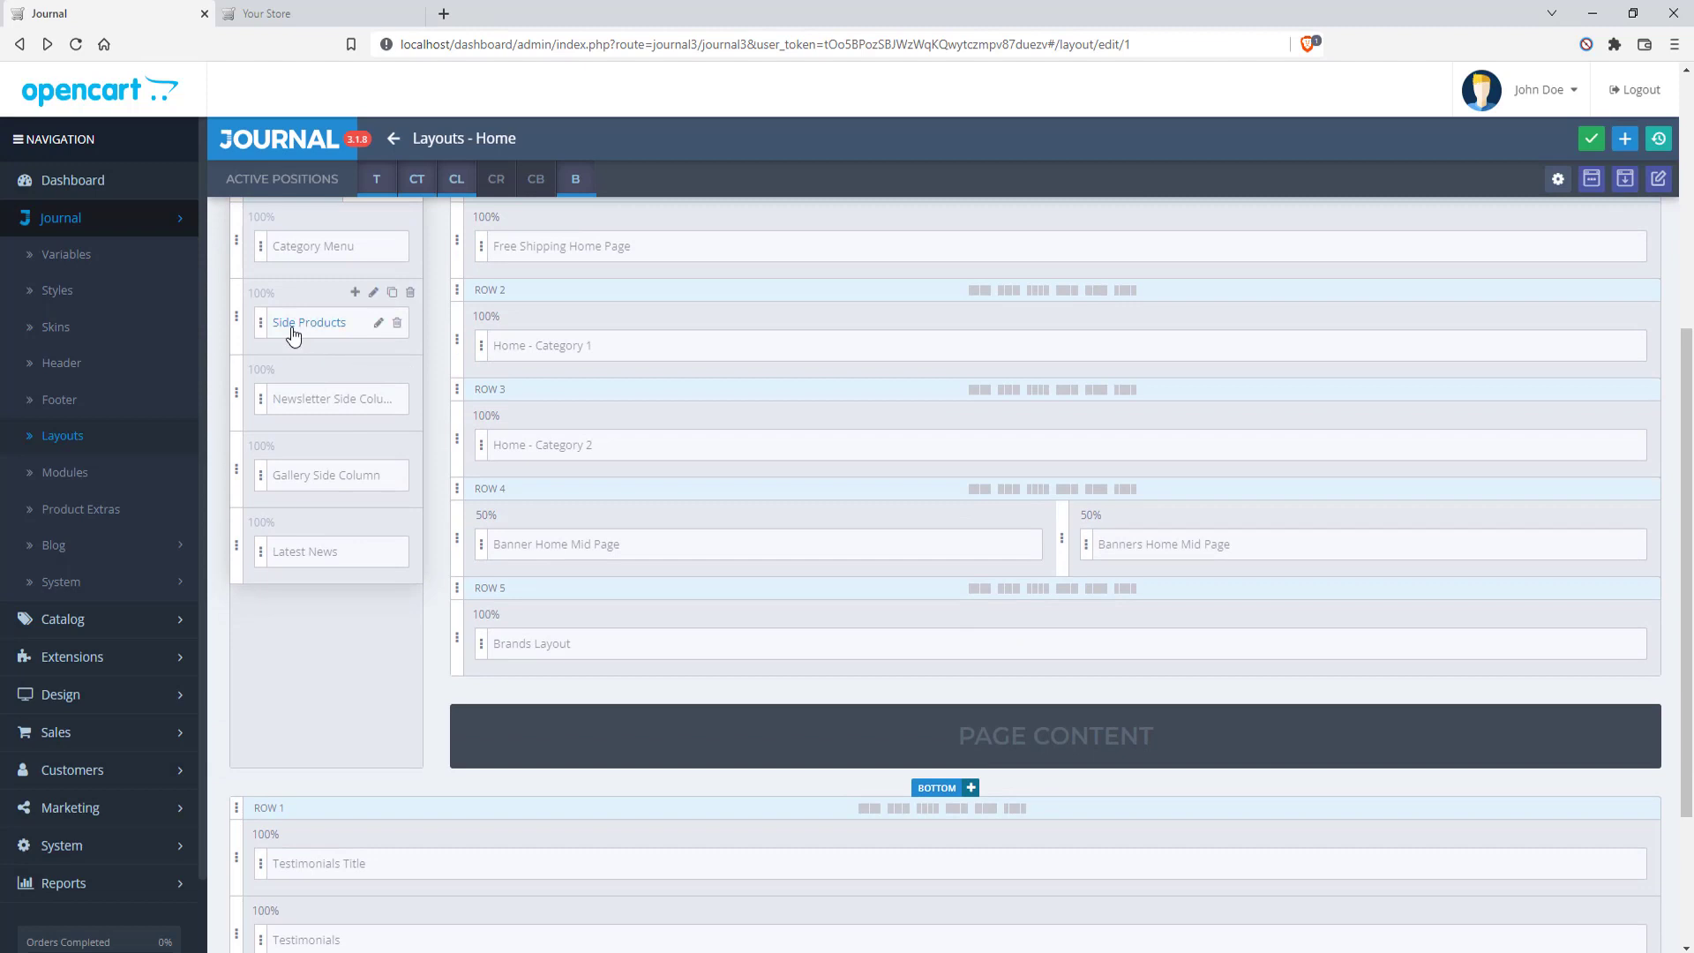
click(269, 23)
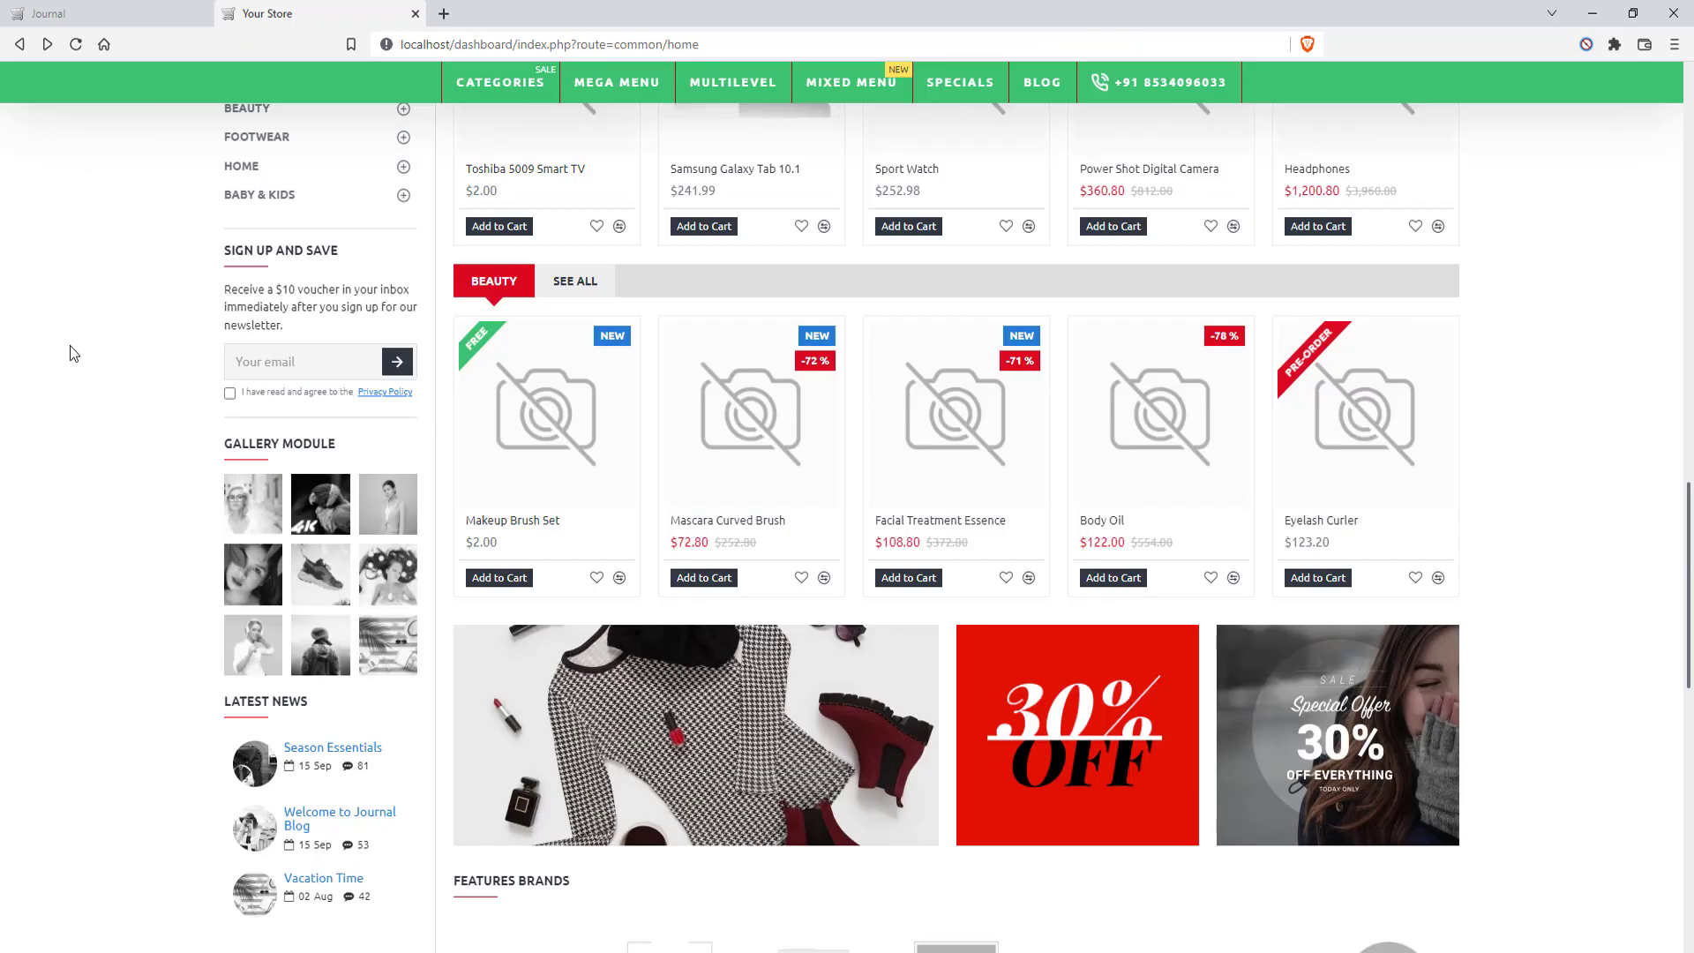
scroll(106, 380, up, 3)
scroll(129, 423, down, 3)
scroll(111, 467, up, 5)
click(111, 16)
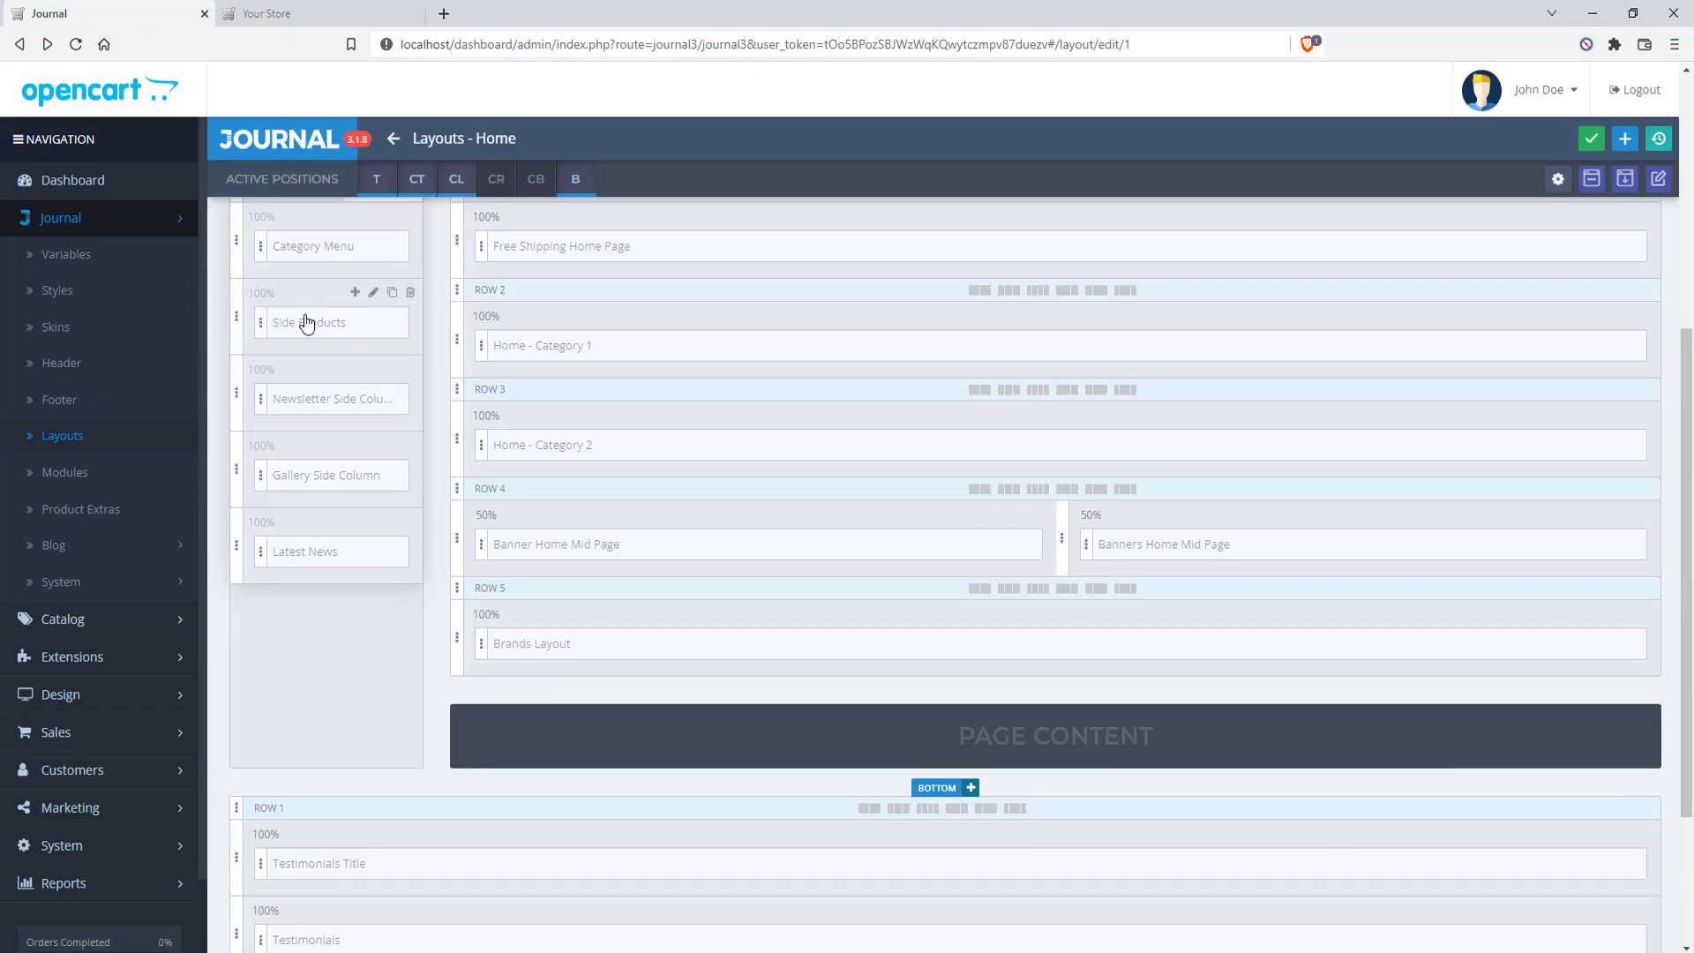
Review the Side Products module's item settings, and check the storefront's left sidebar for that module with the Fashion category collapsed
click(379, 325)
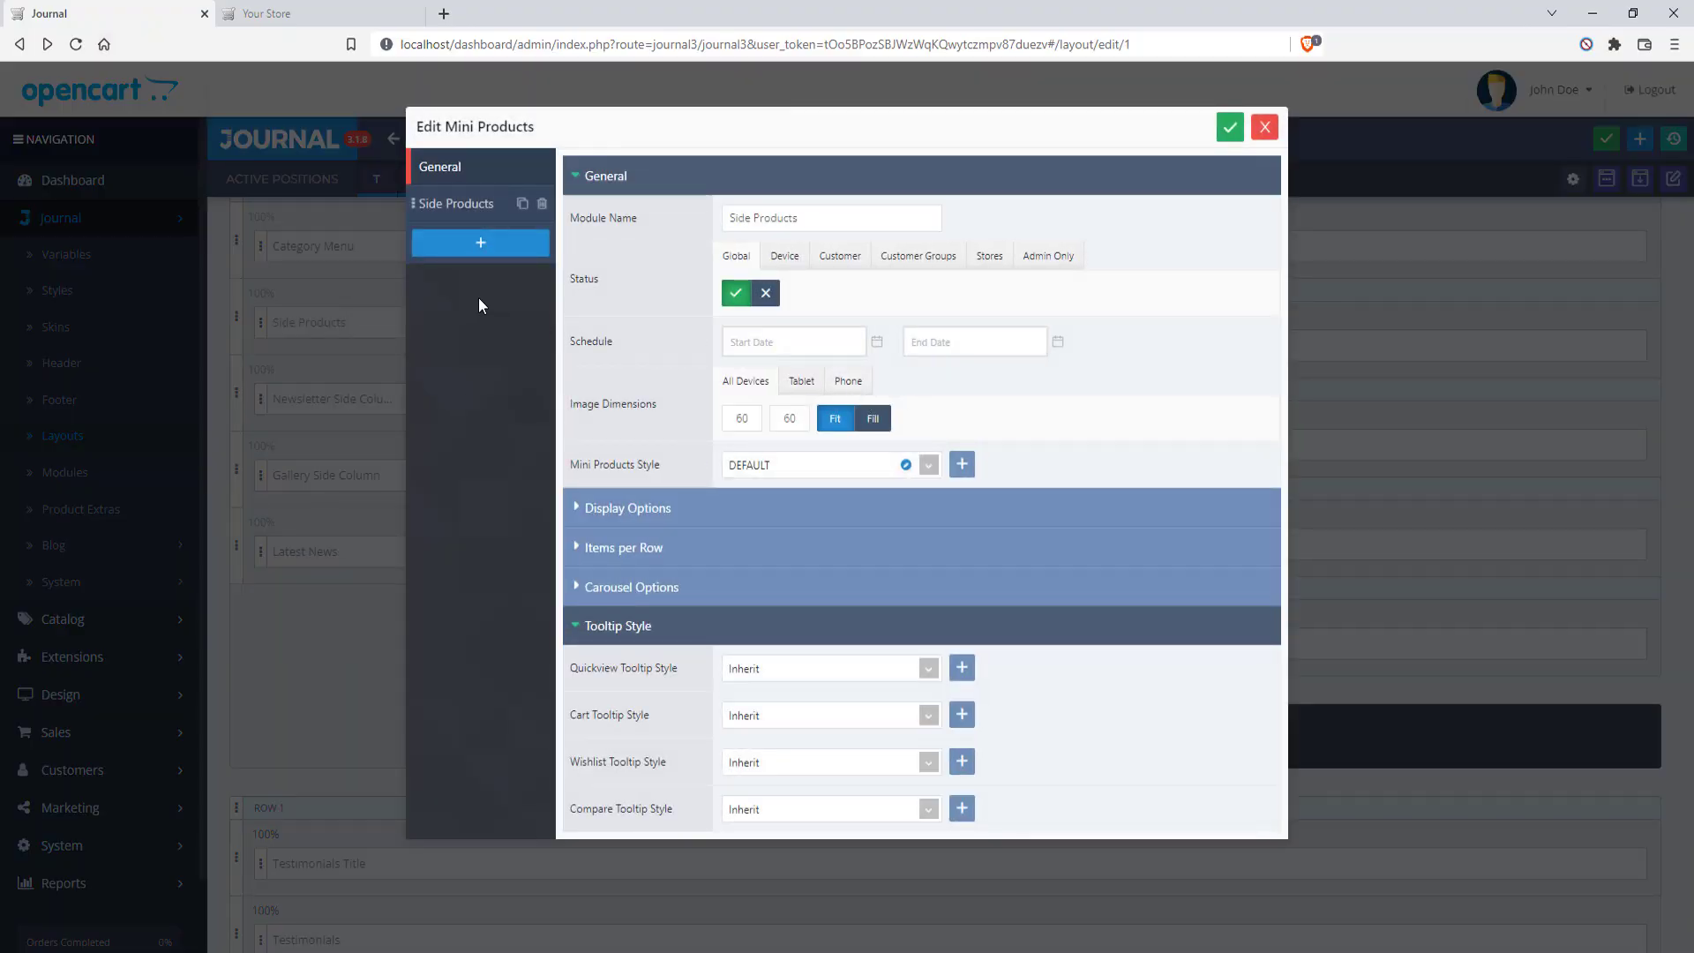
click(465, 210)
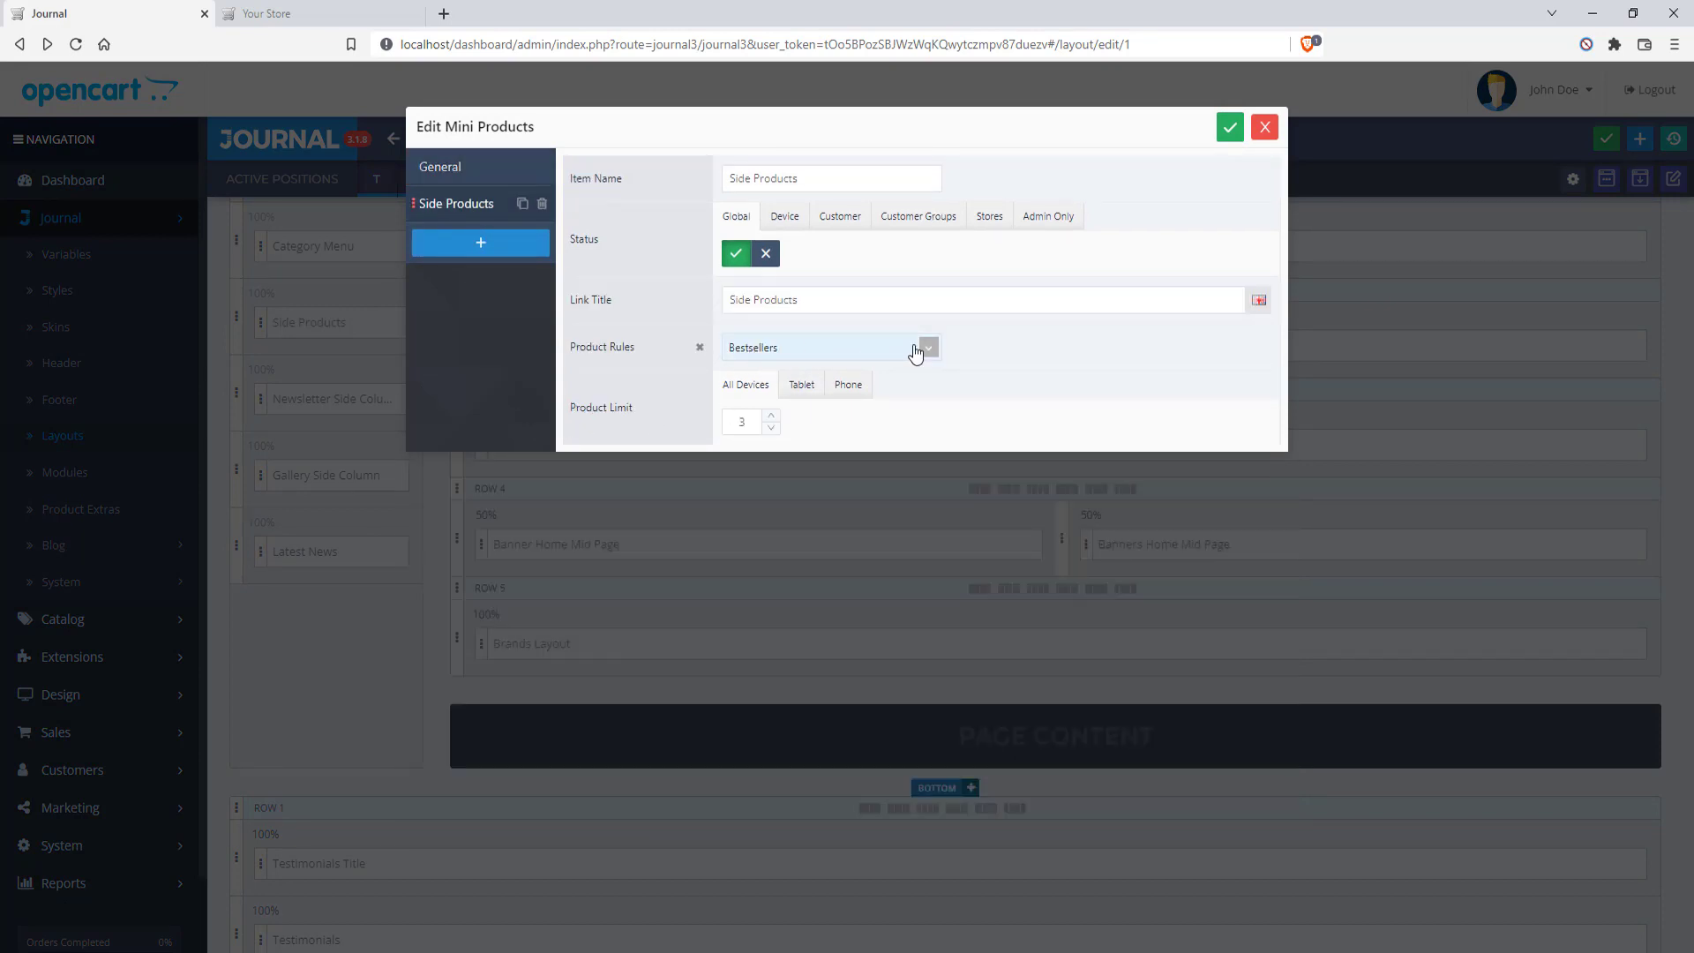
click(297, 21)
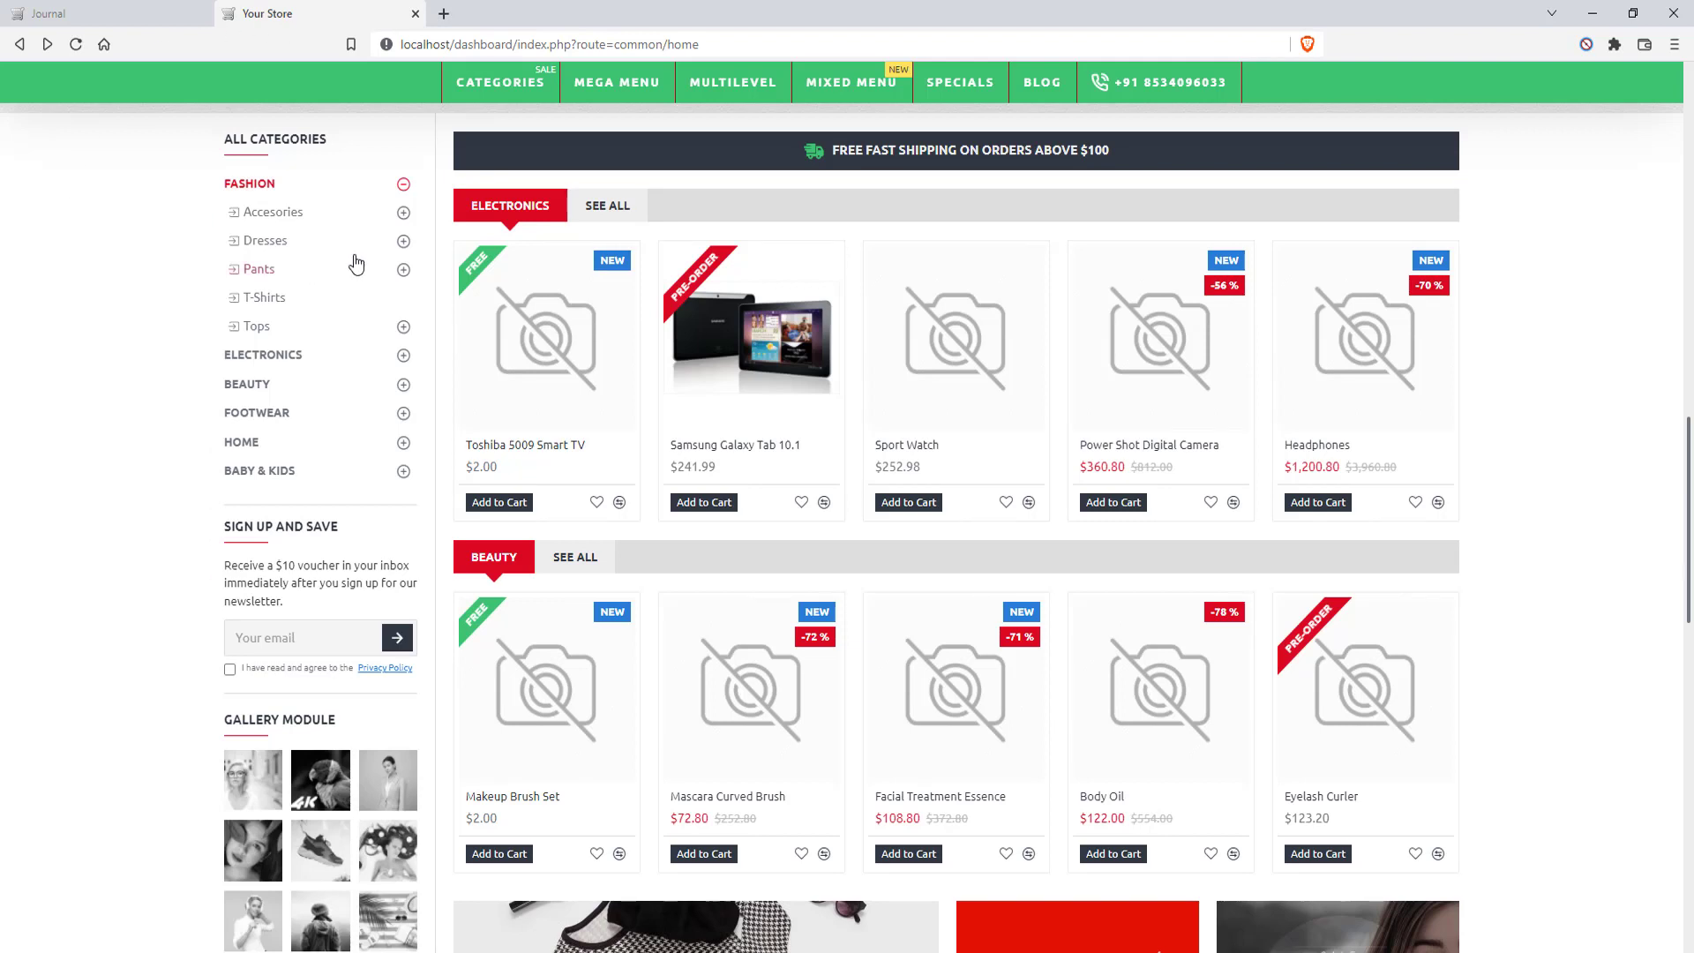
click(403, 183)
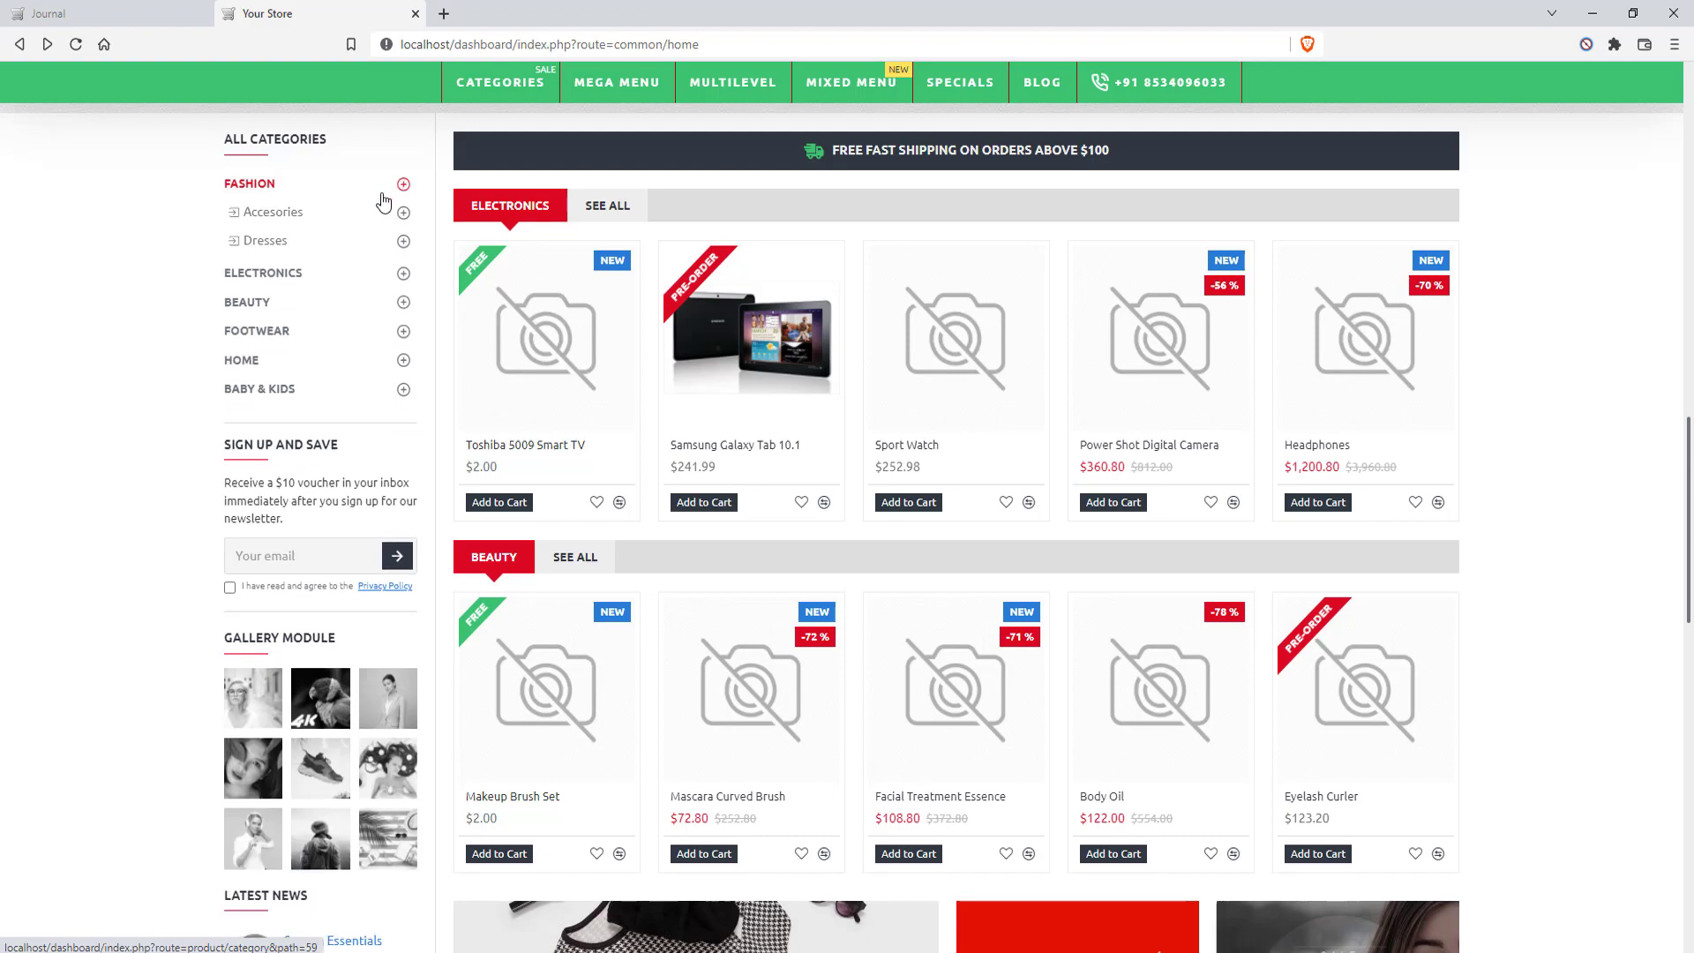
Close the Side Products editor without saving, and compare the Home layout's left-column modules with the storefront's sidebar blocks down to Latest News
click(157, 11)
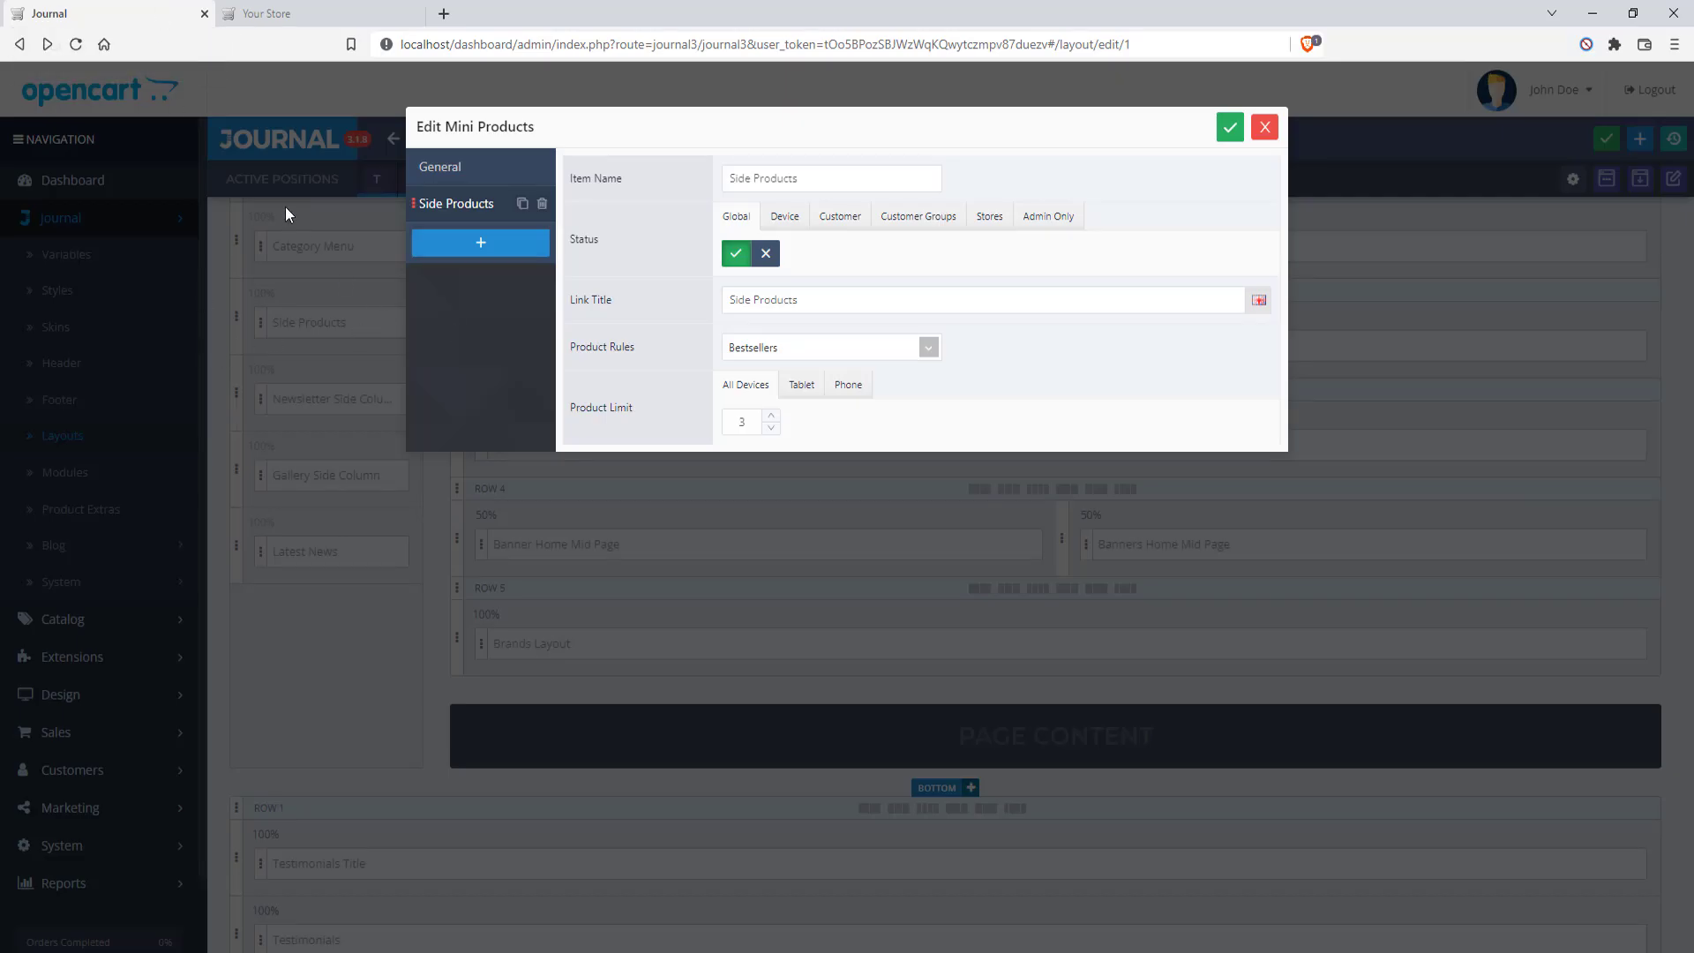
click(1264, 127)
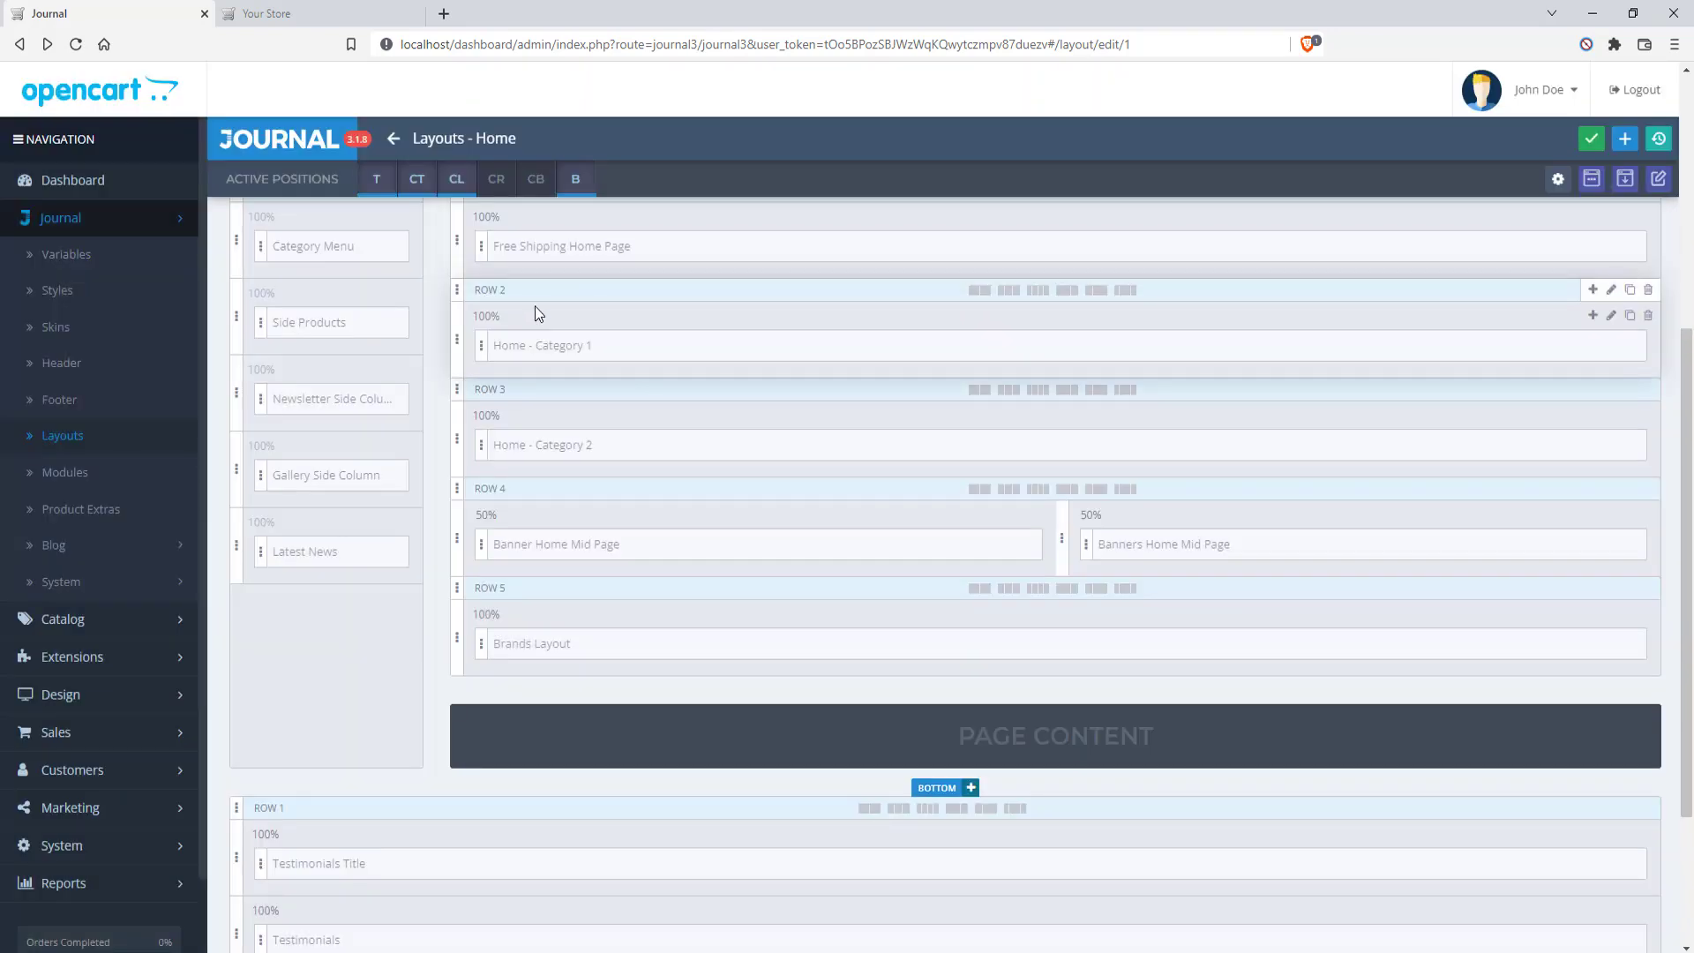
click(255, 9)
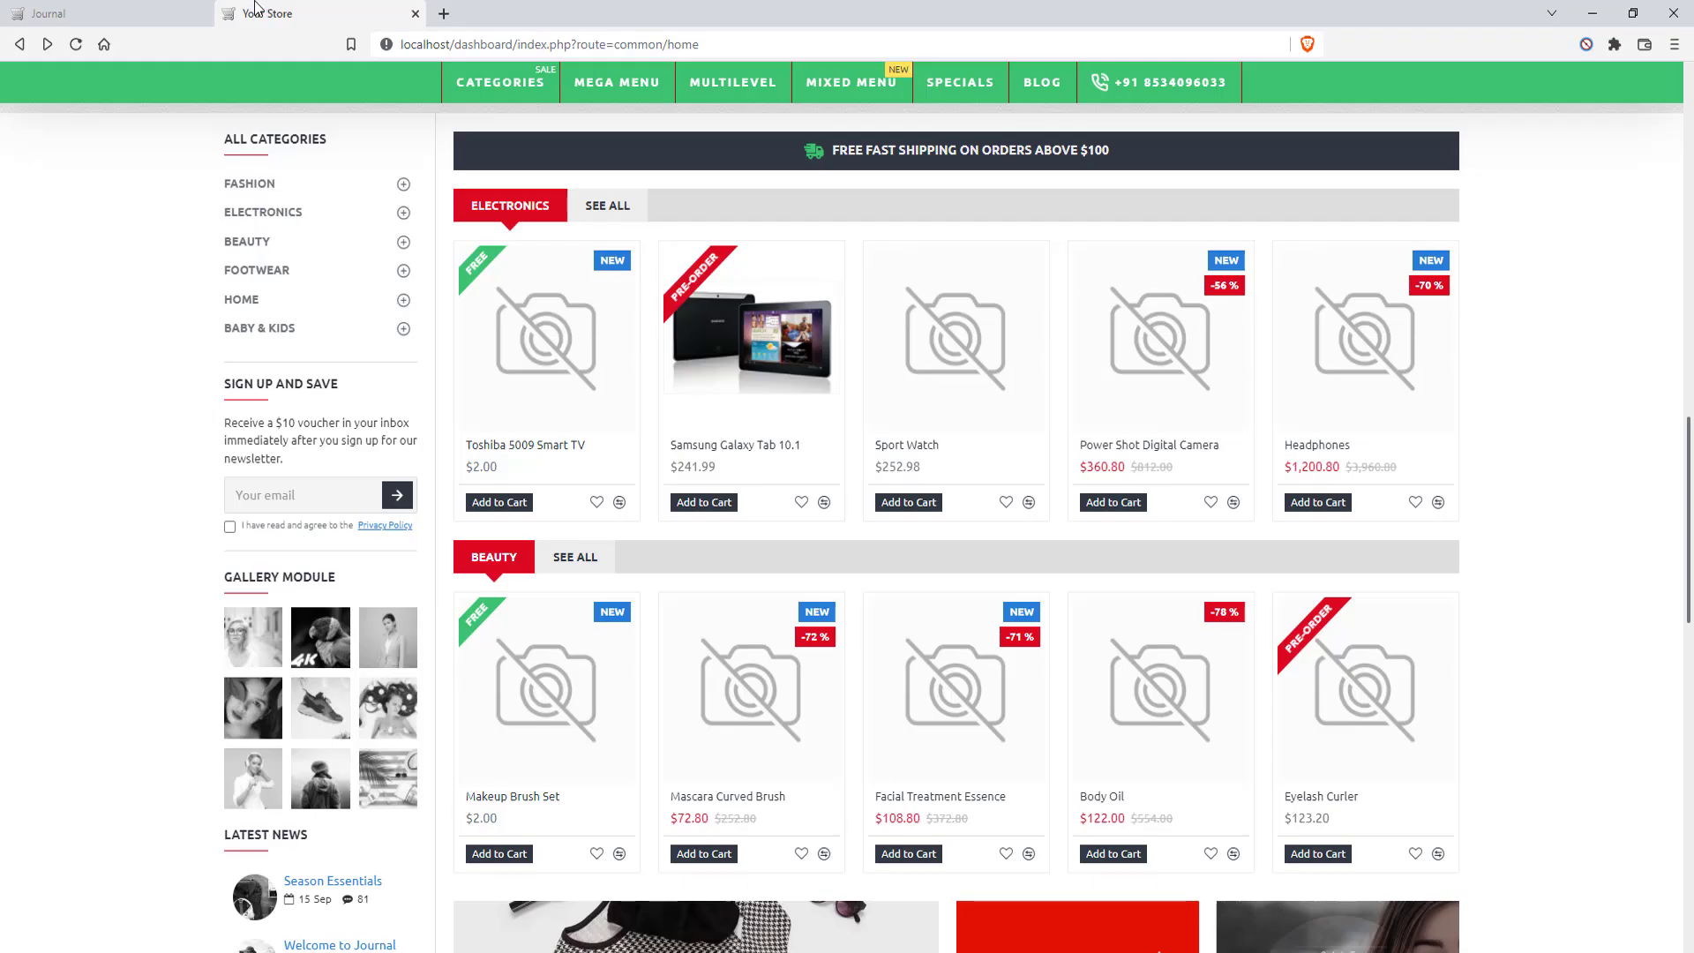
scroll(125, 382, down, 1)
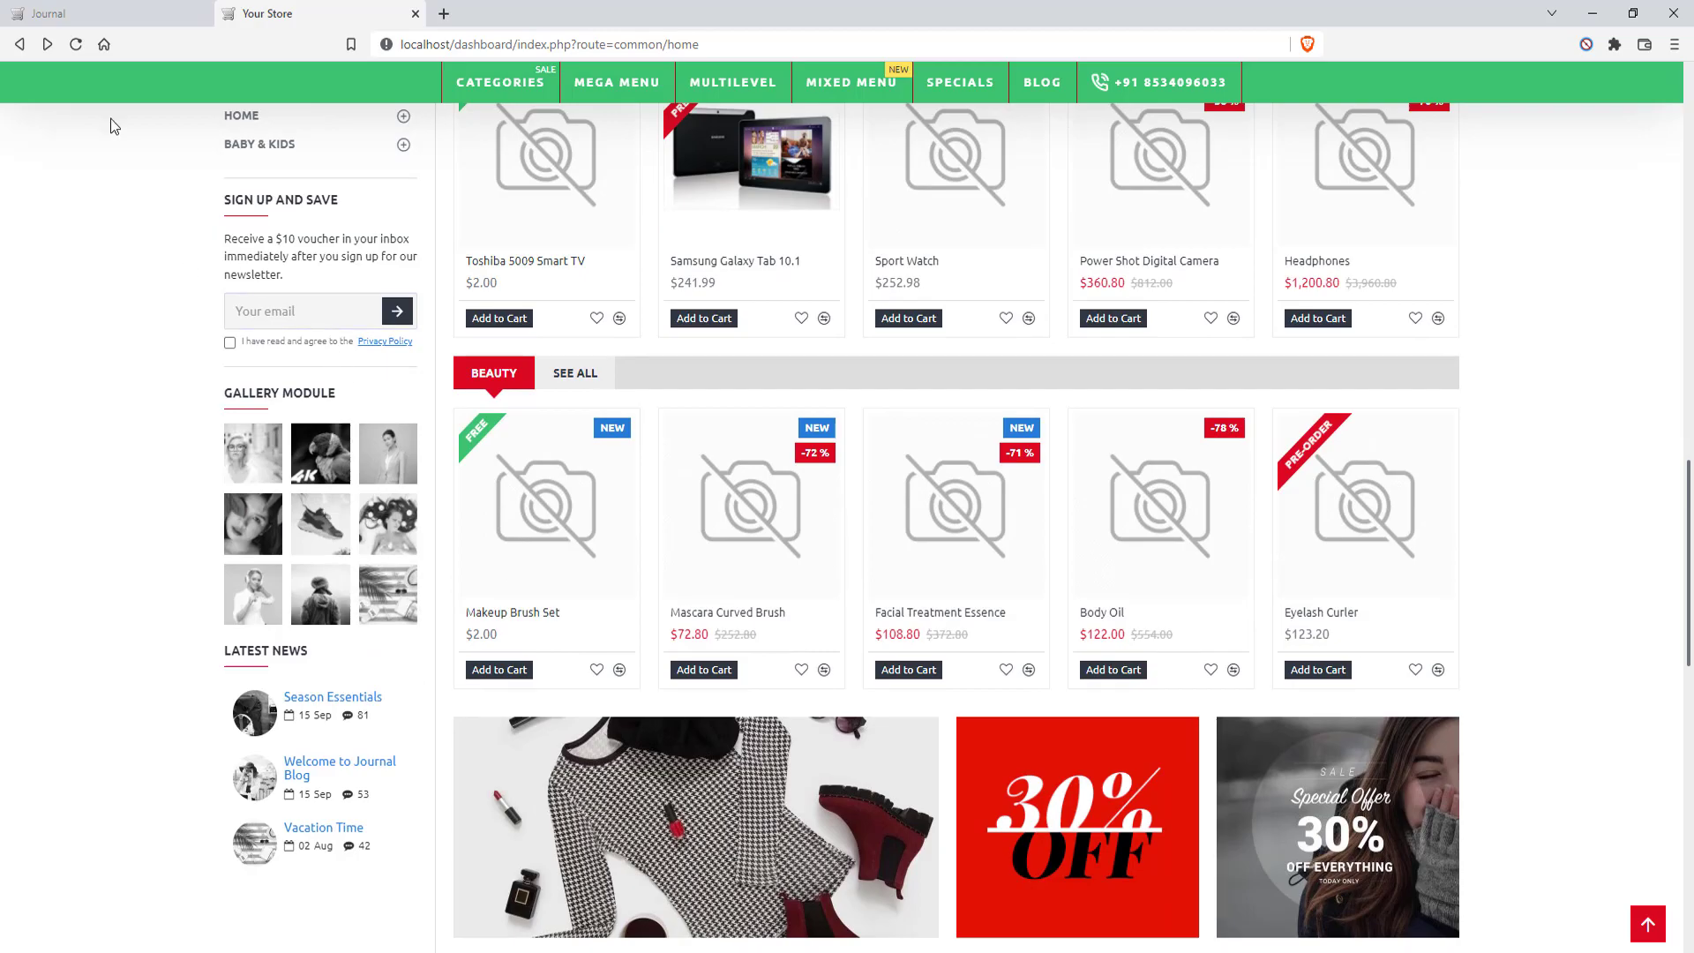
click(106, 13)
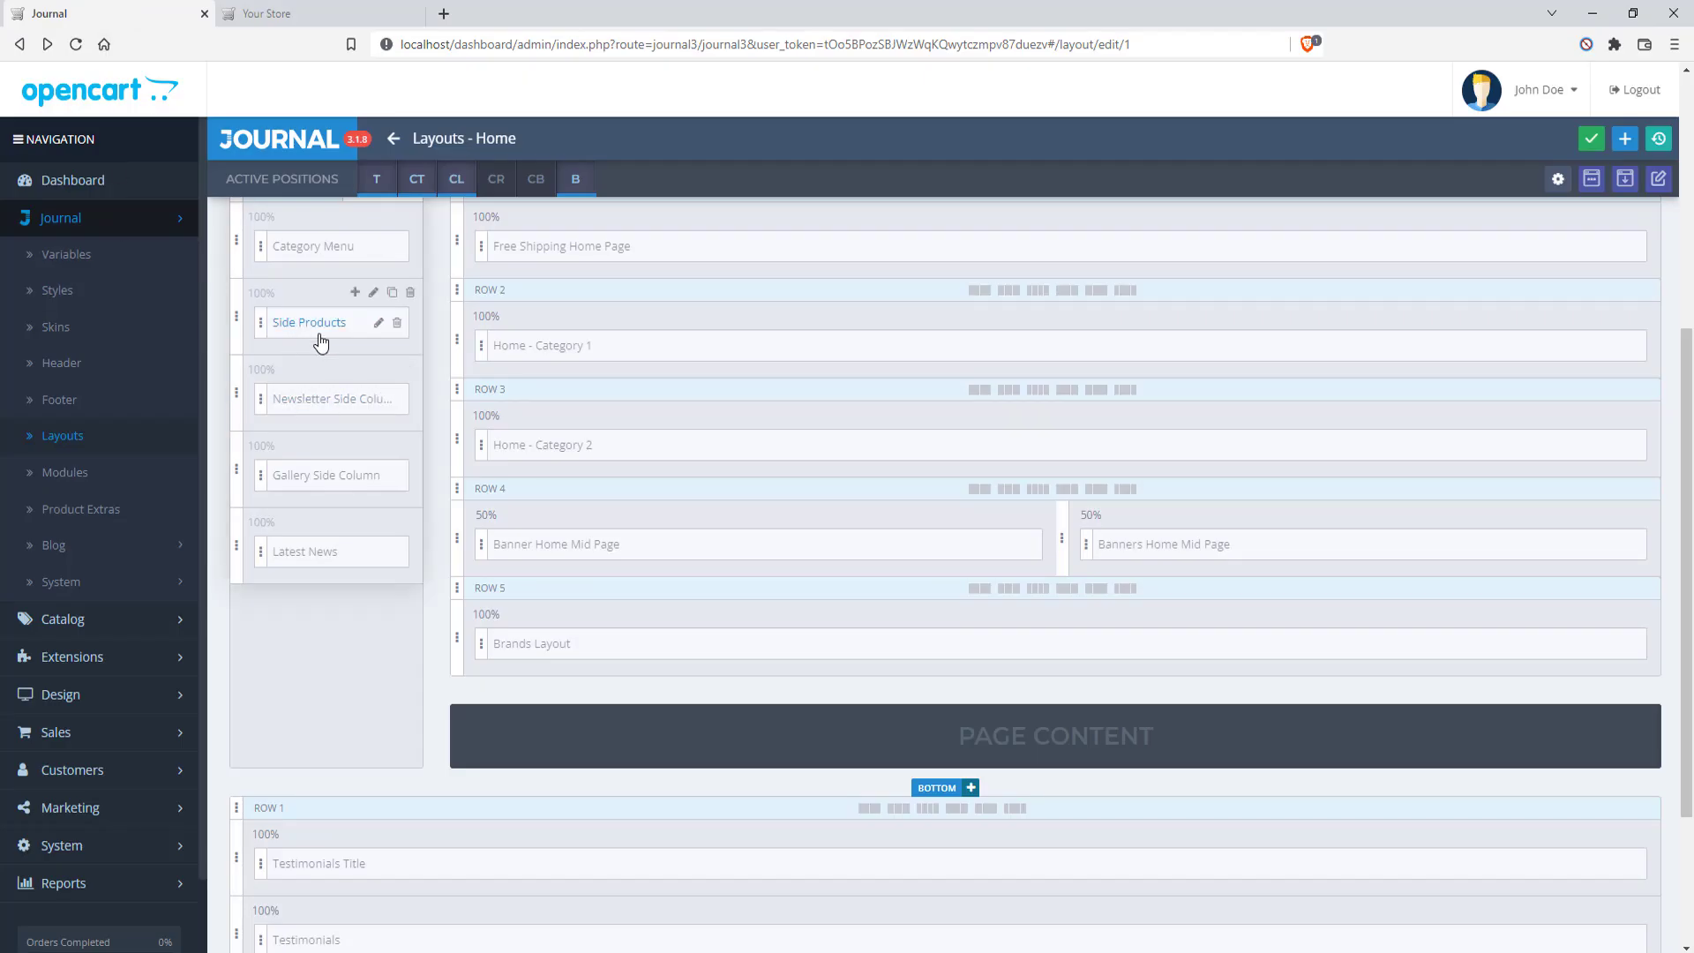
click(246, 15)
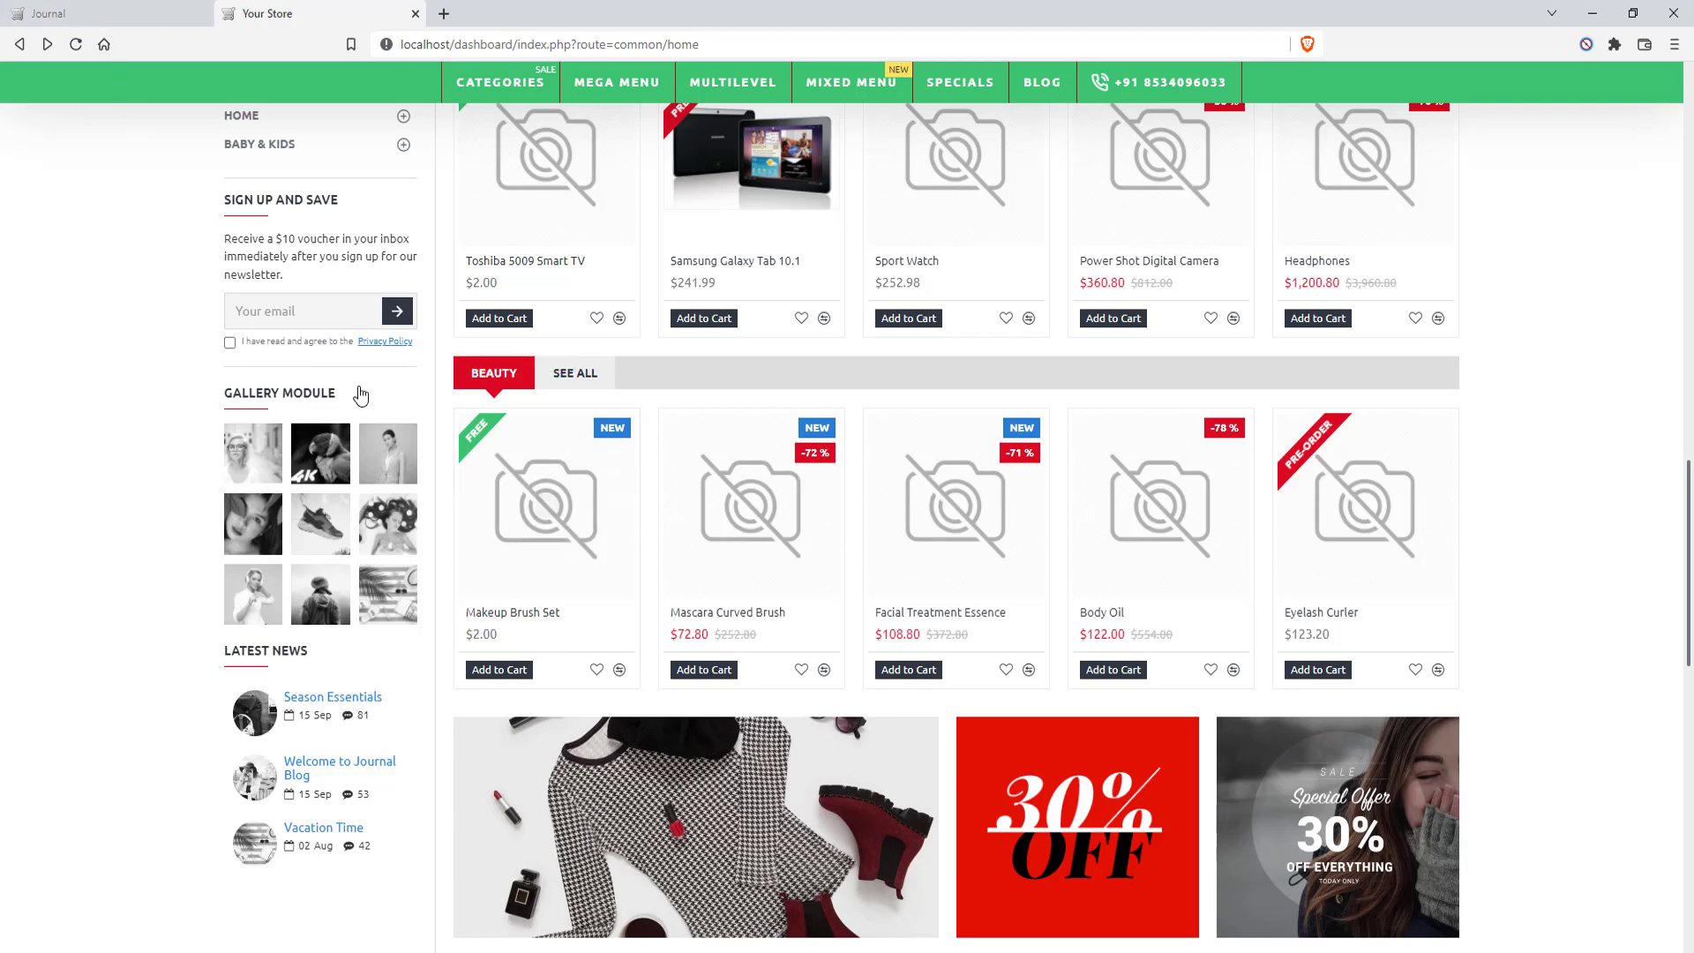
click(115, 8)
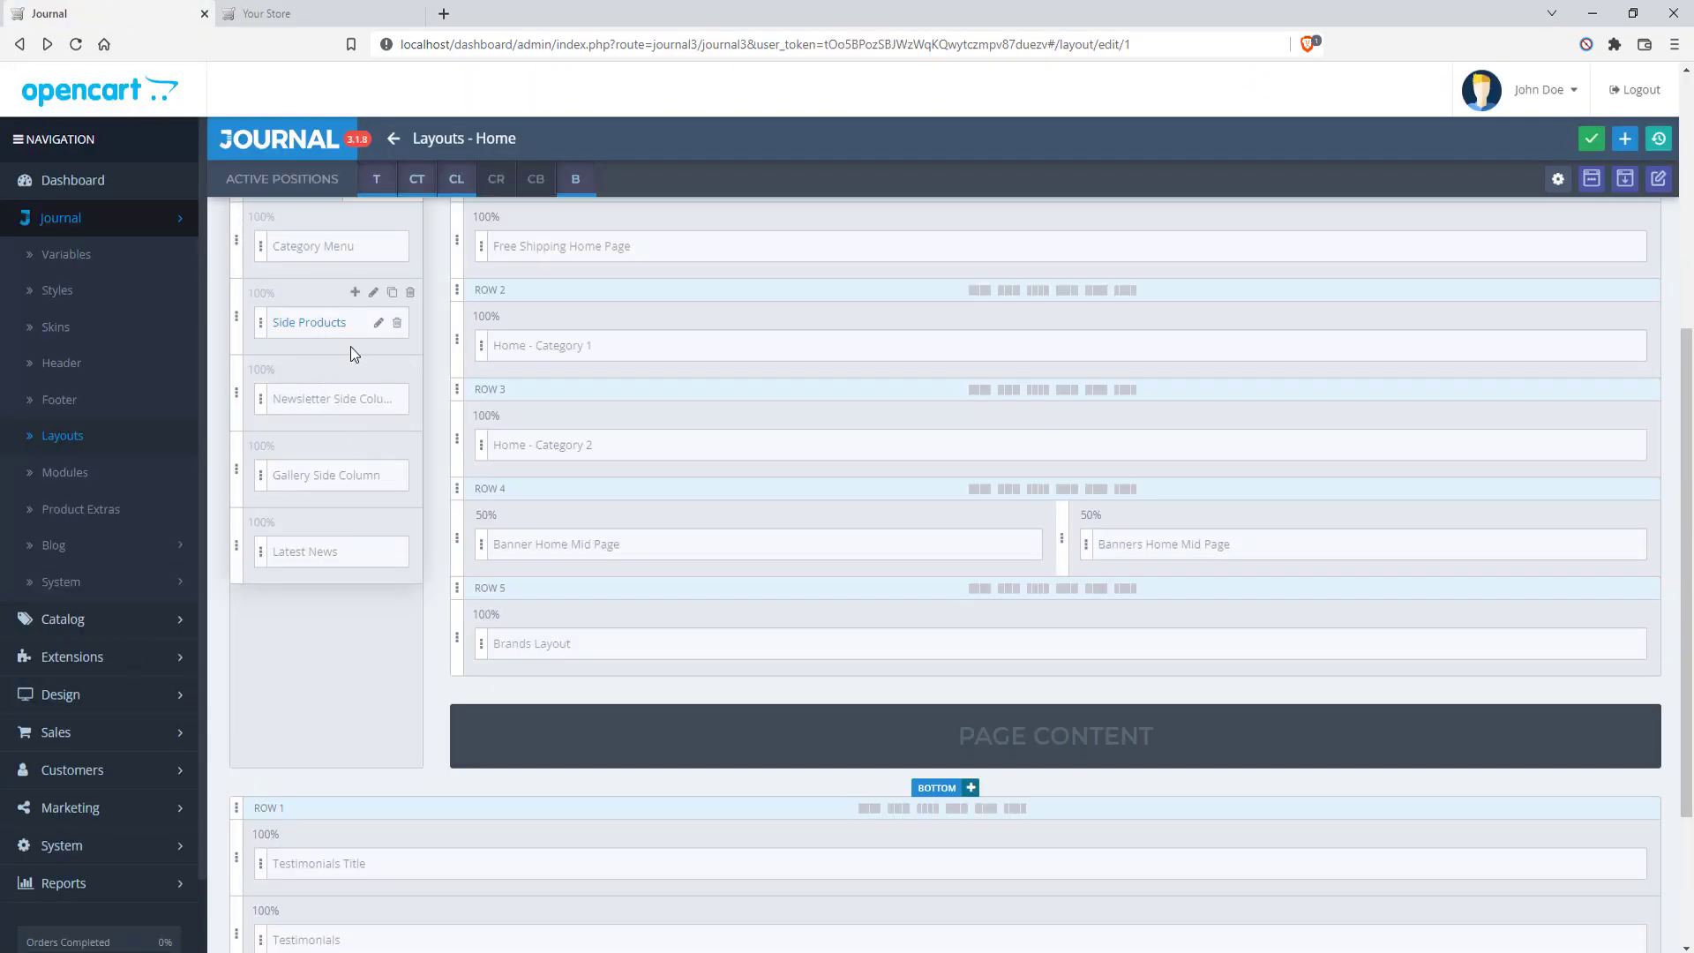
Reopen the Side Products module's item settings, and examine its Product Limit and the available Product Rules options
click(379, 323)
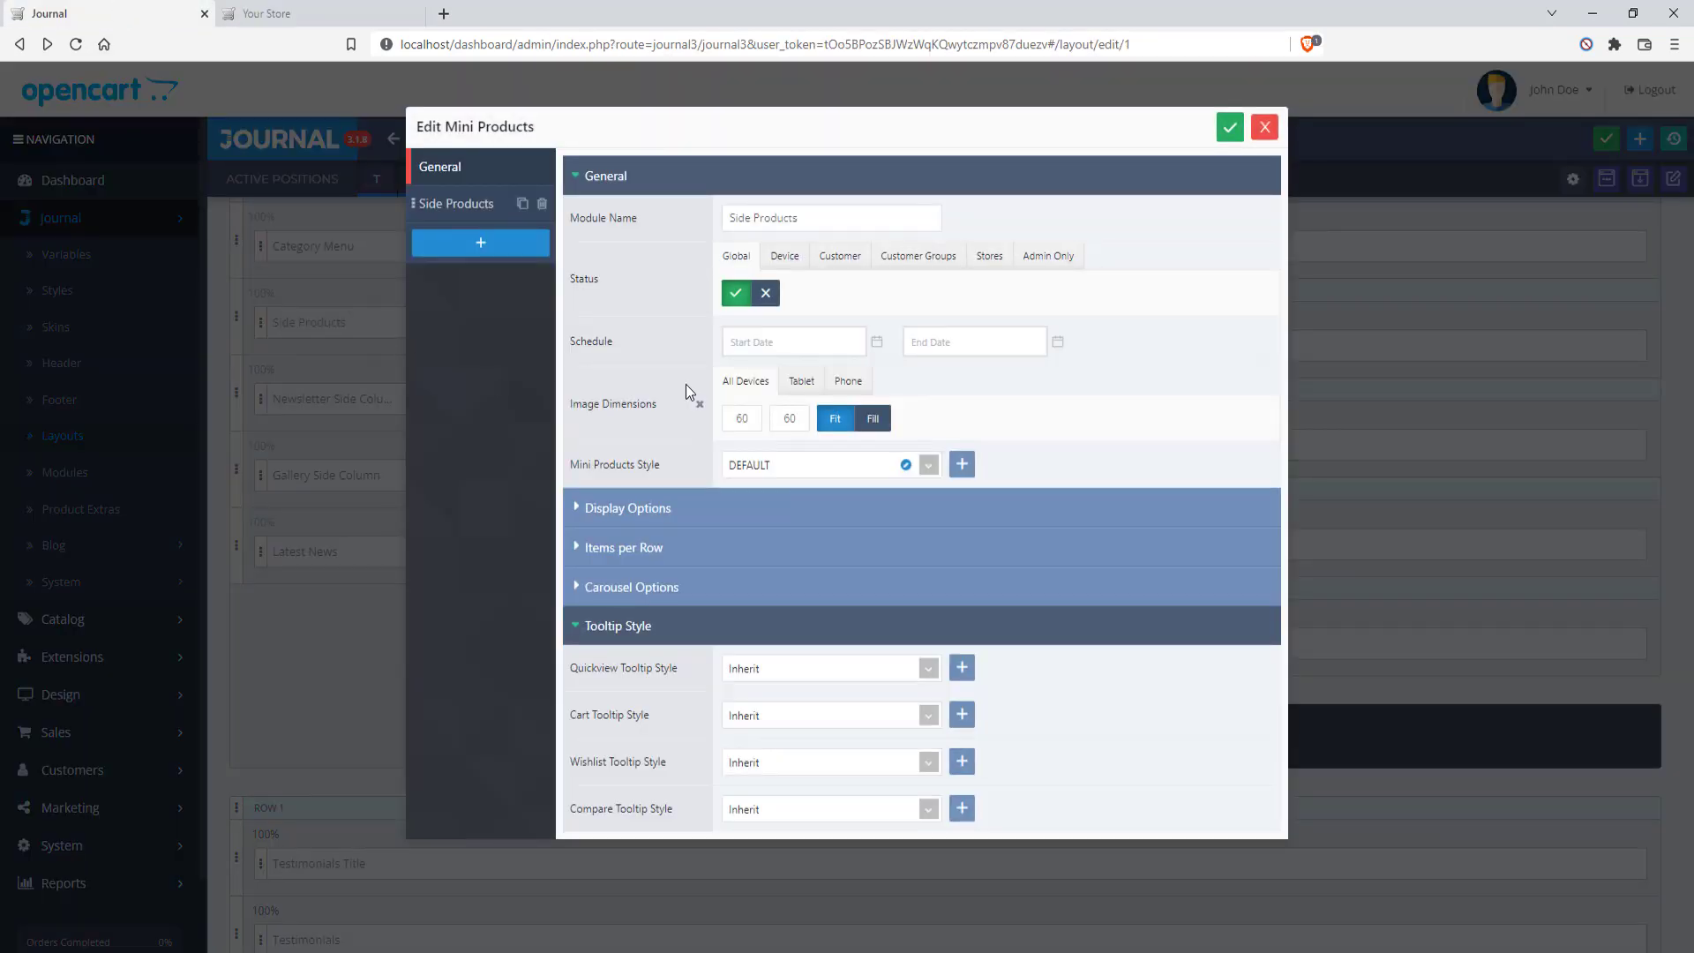
click(476, 205)
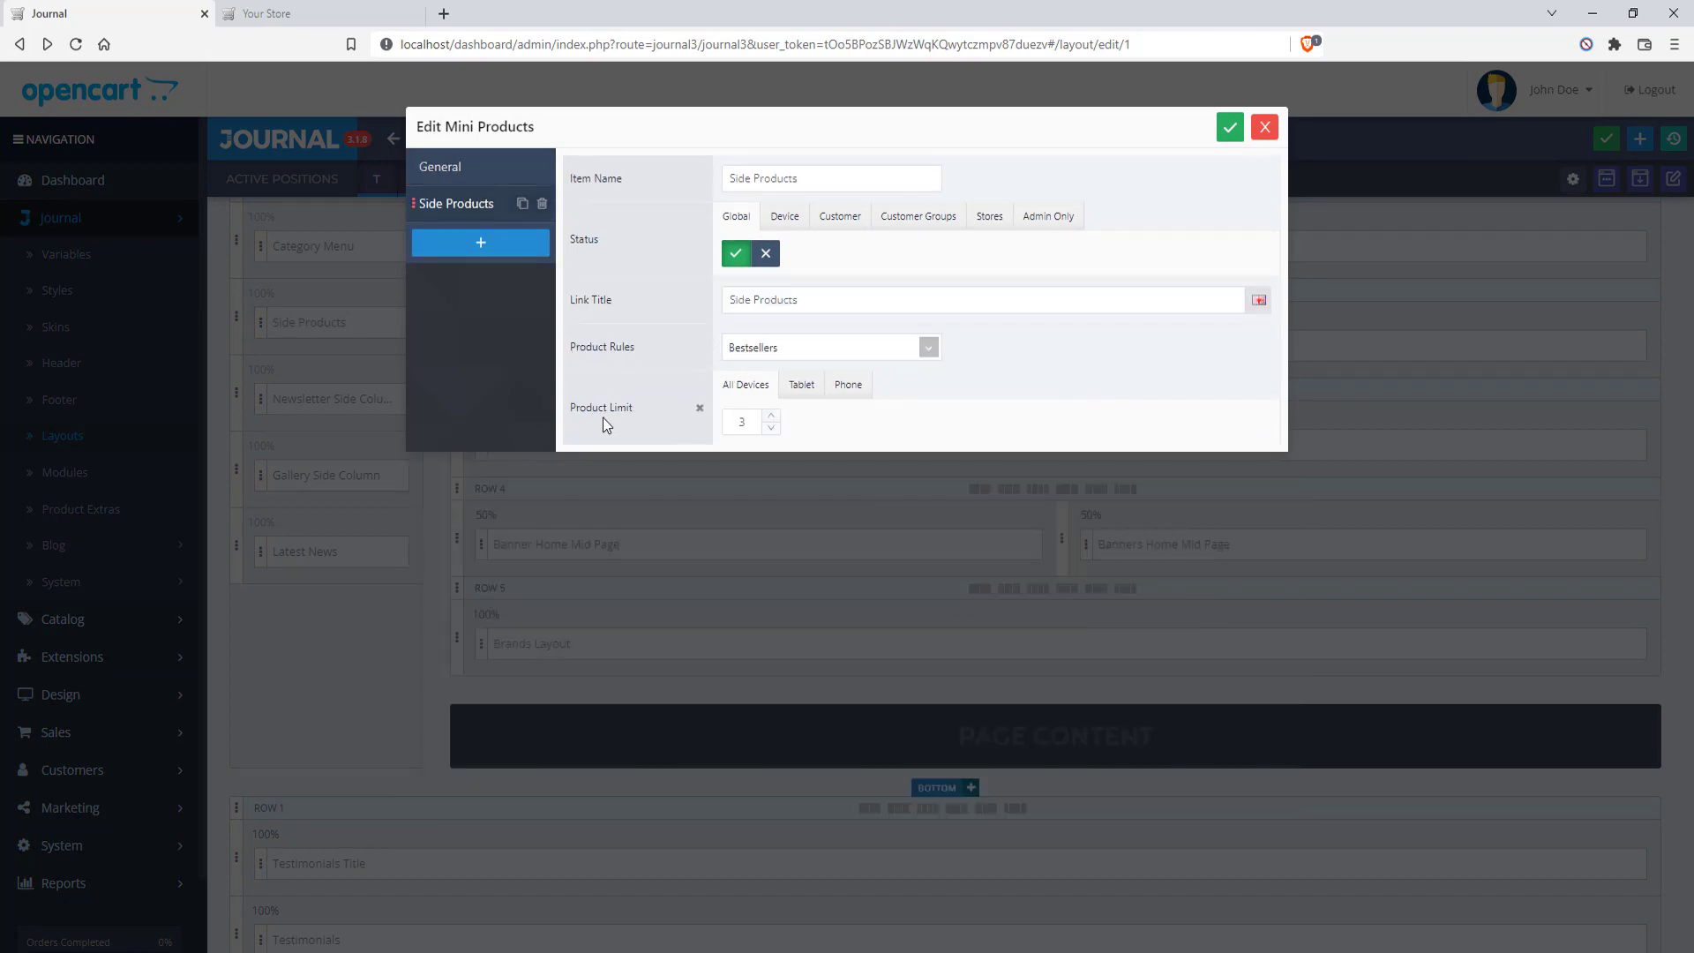
click(771, 416)
click(744, 422)
click(928, 351)
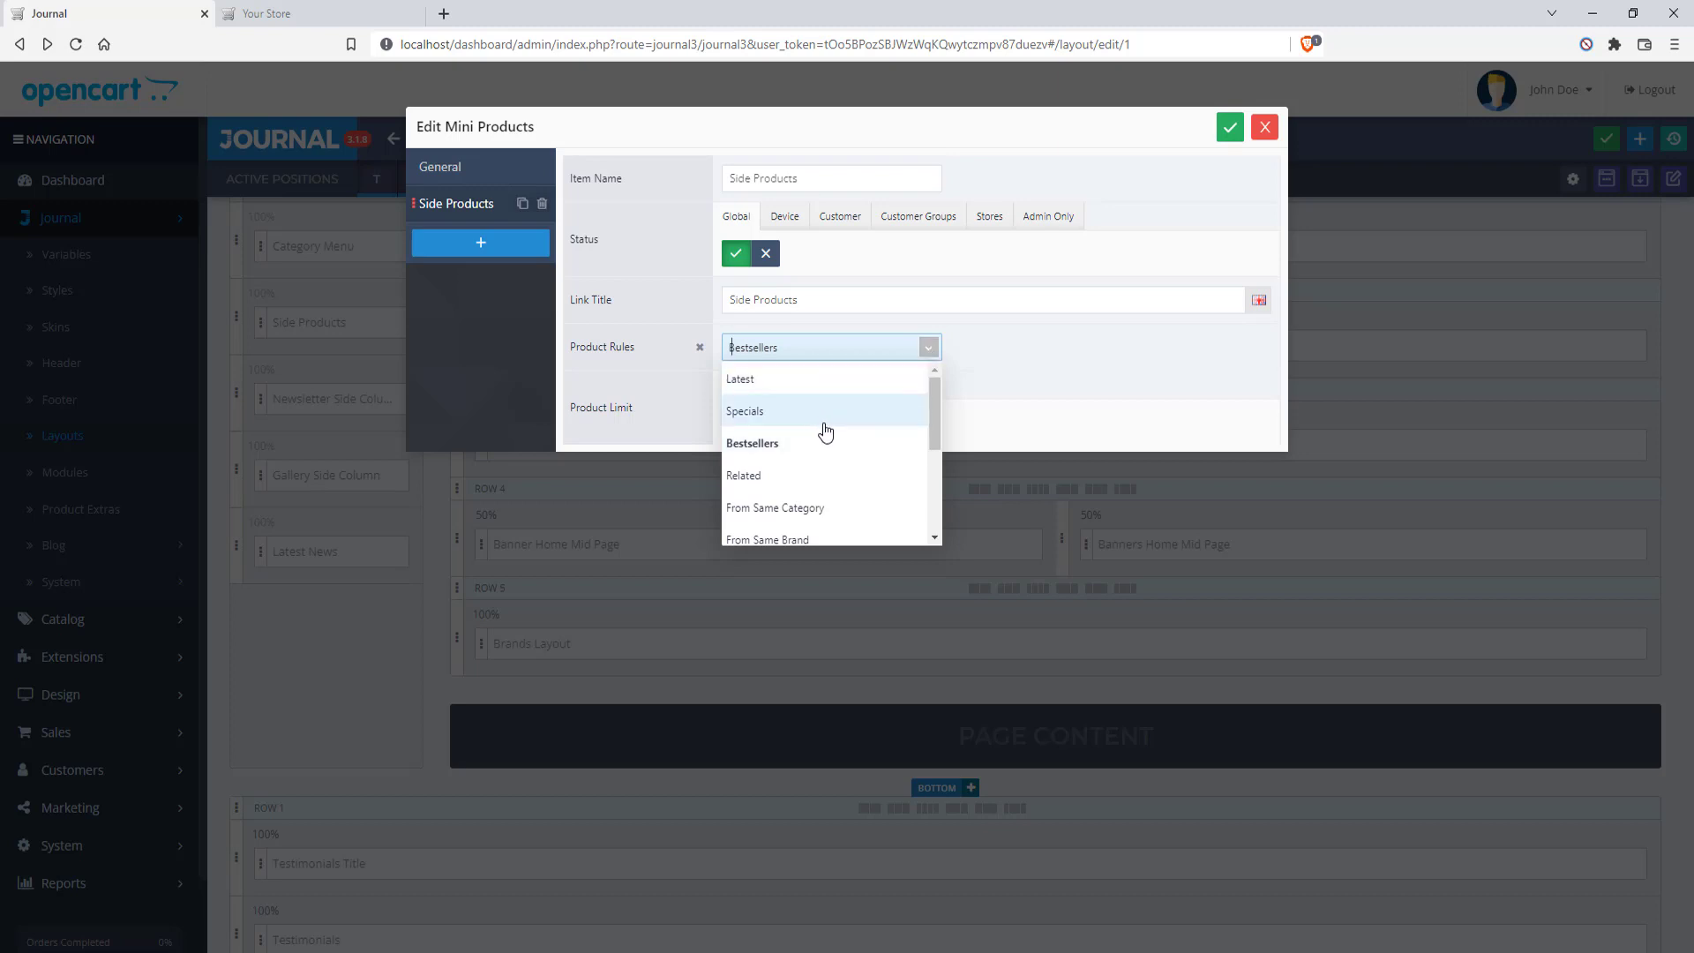
scroll(826, 431, down, 1)
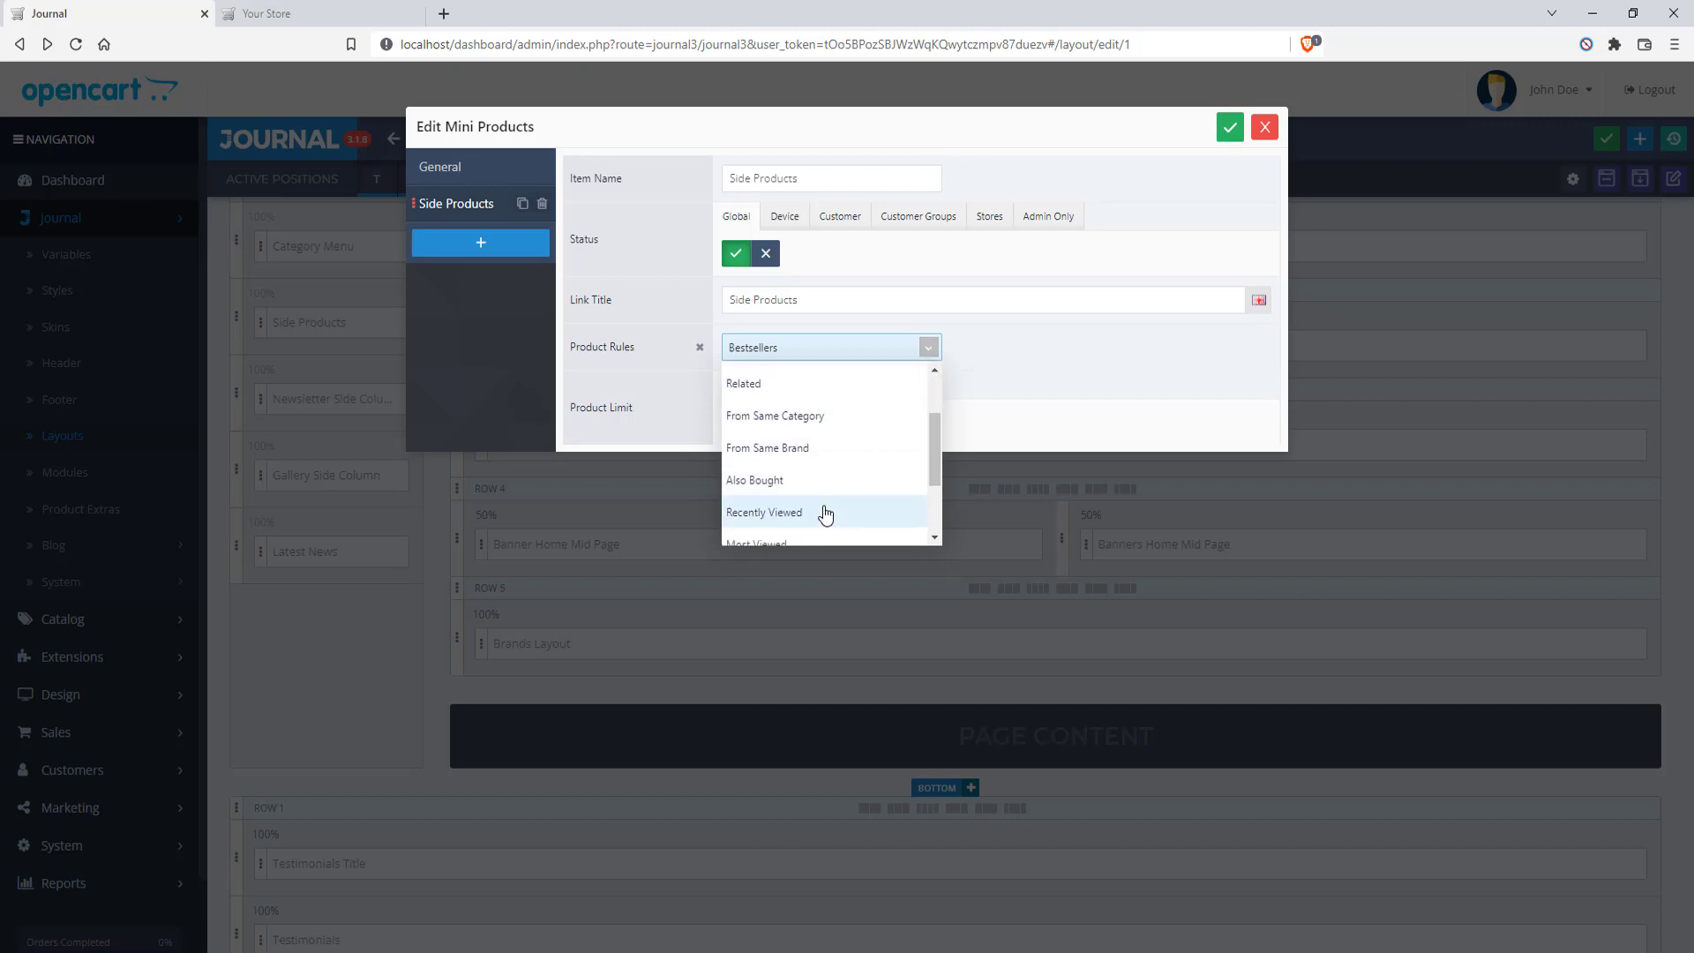
Set the Side Products item's product rule to Recently Viewed and save the Mini Products module
scroll(811, 459, down, 1)
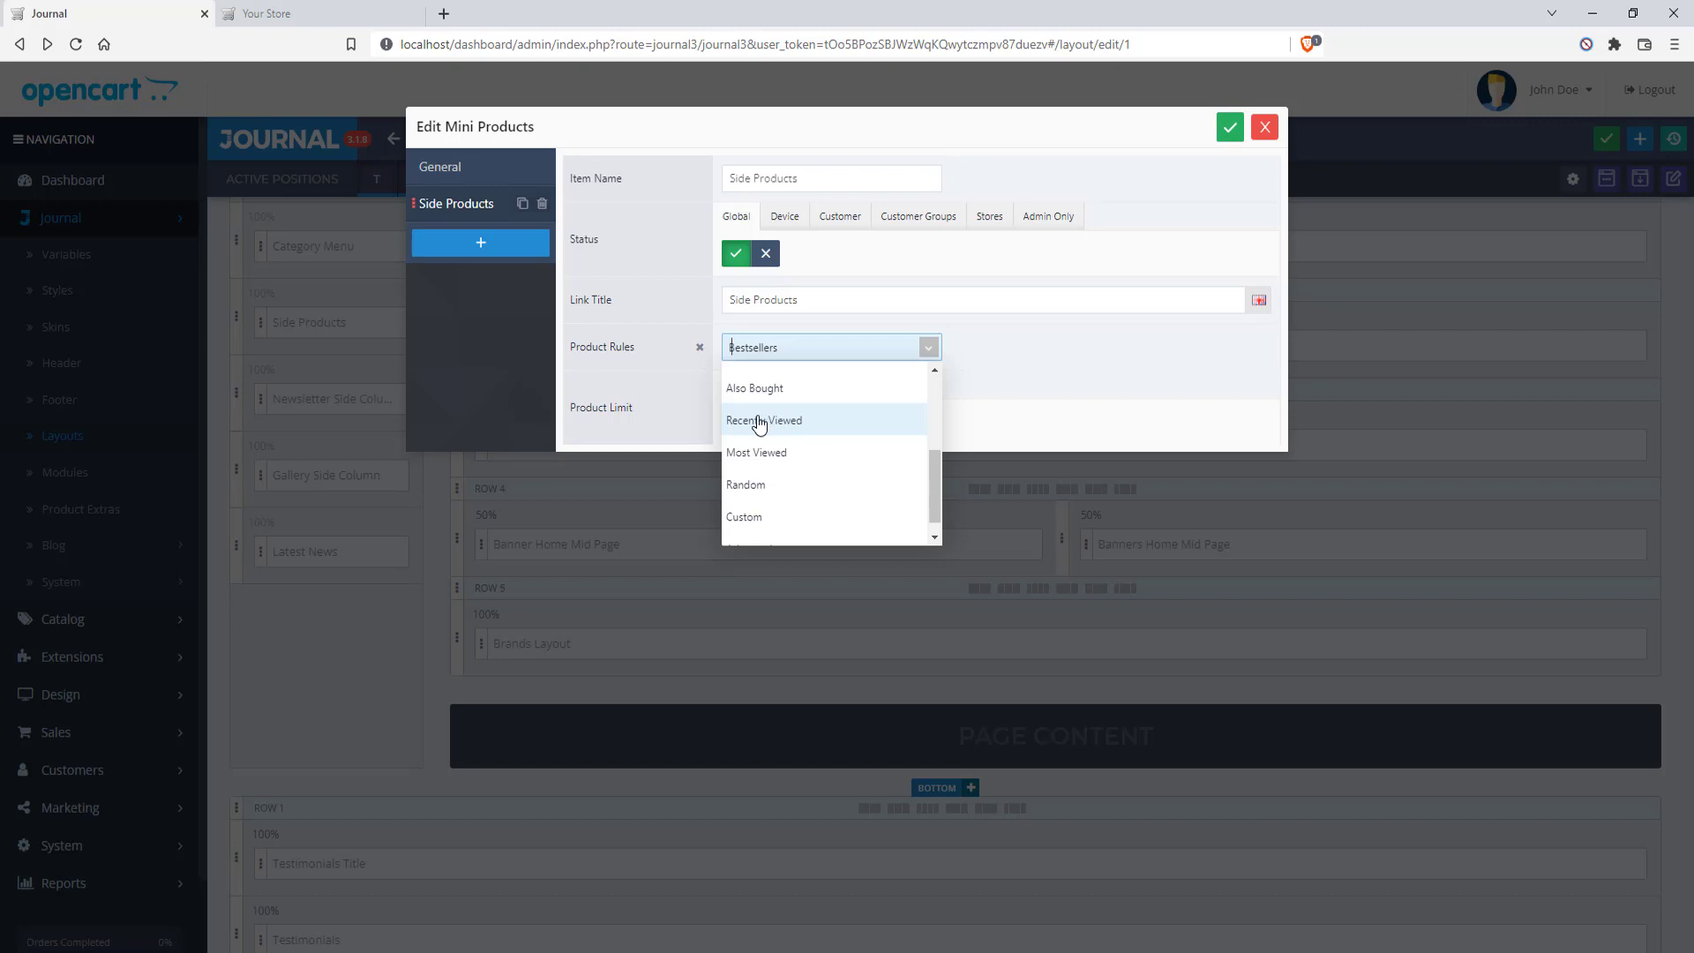
click(814, 420)
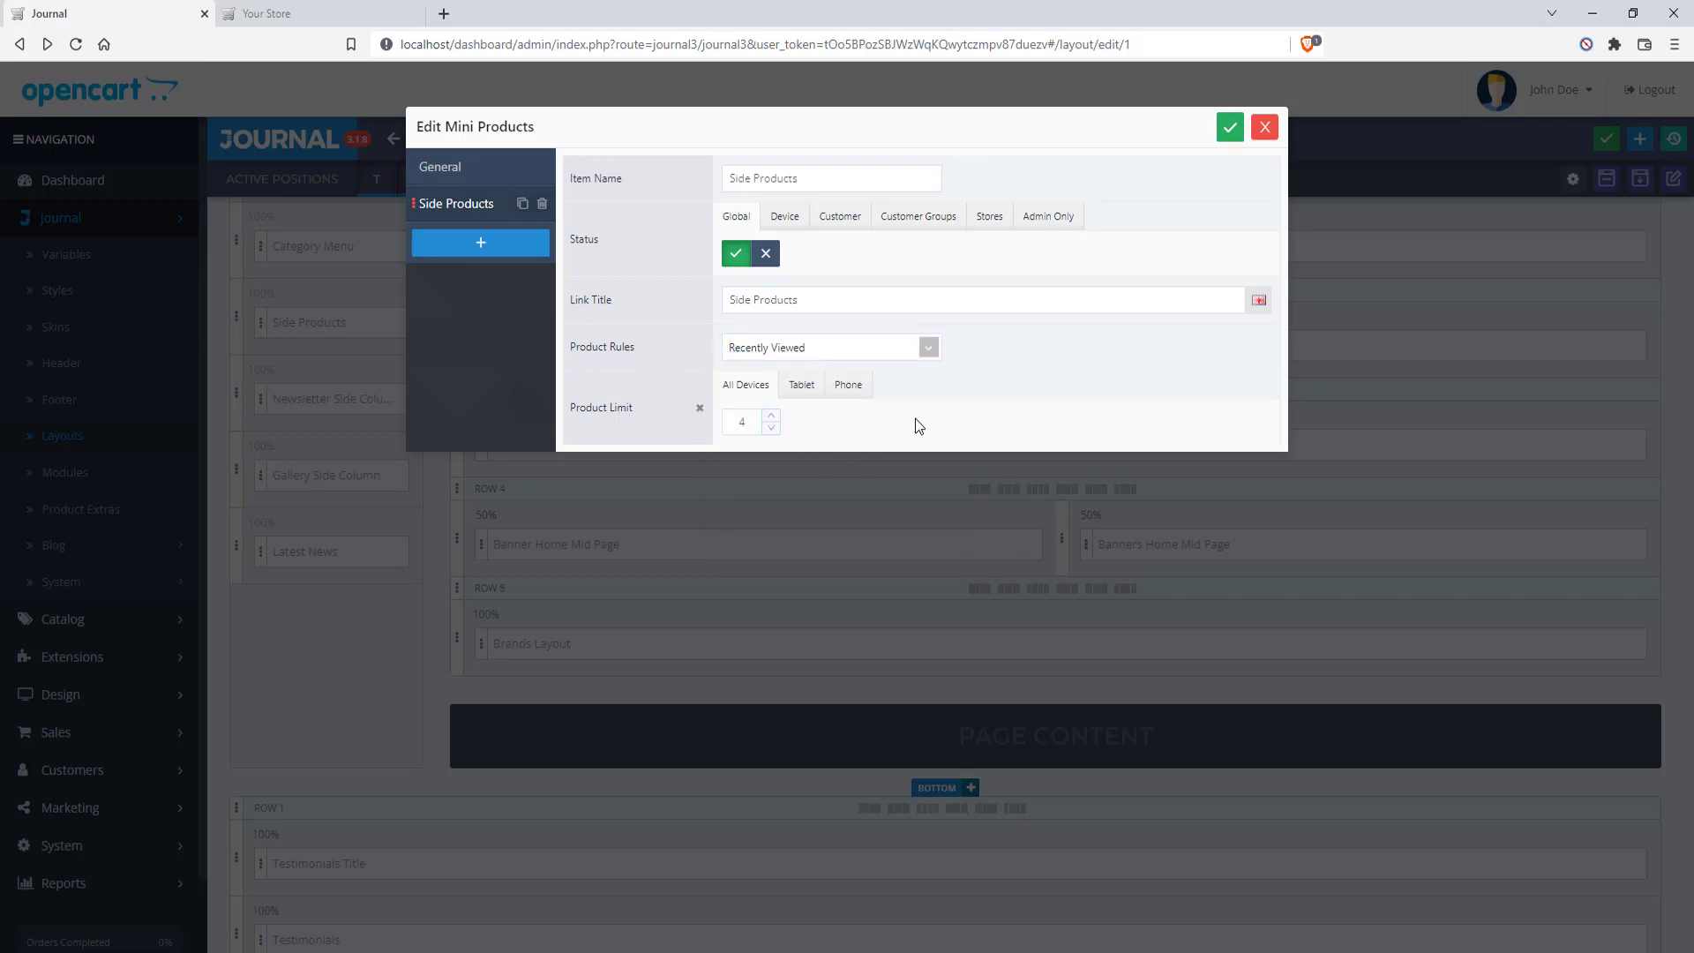
click(740, 420)
click(1230, 127)
Reload the storefront home page and examine the Side Products module in the side column
click(314, 12)
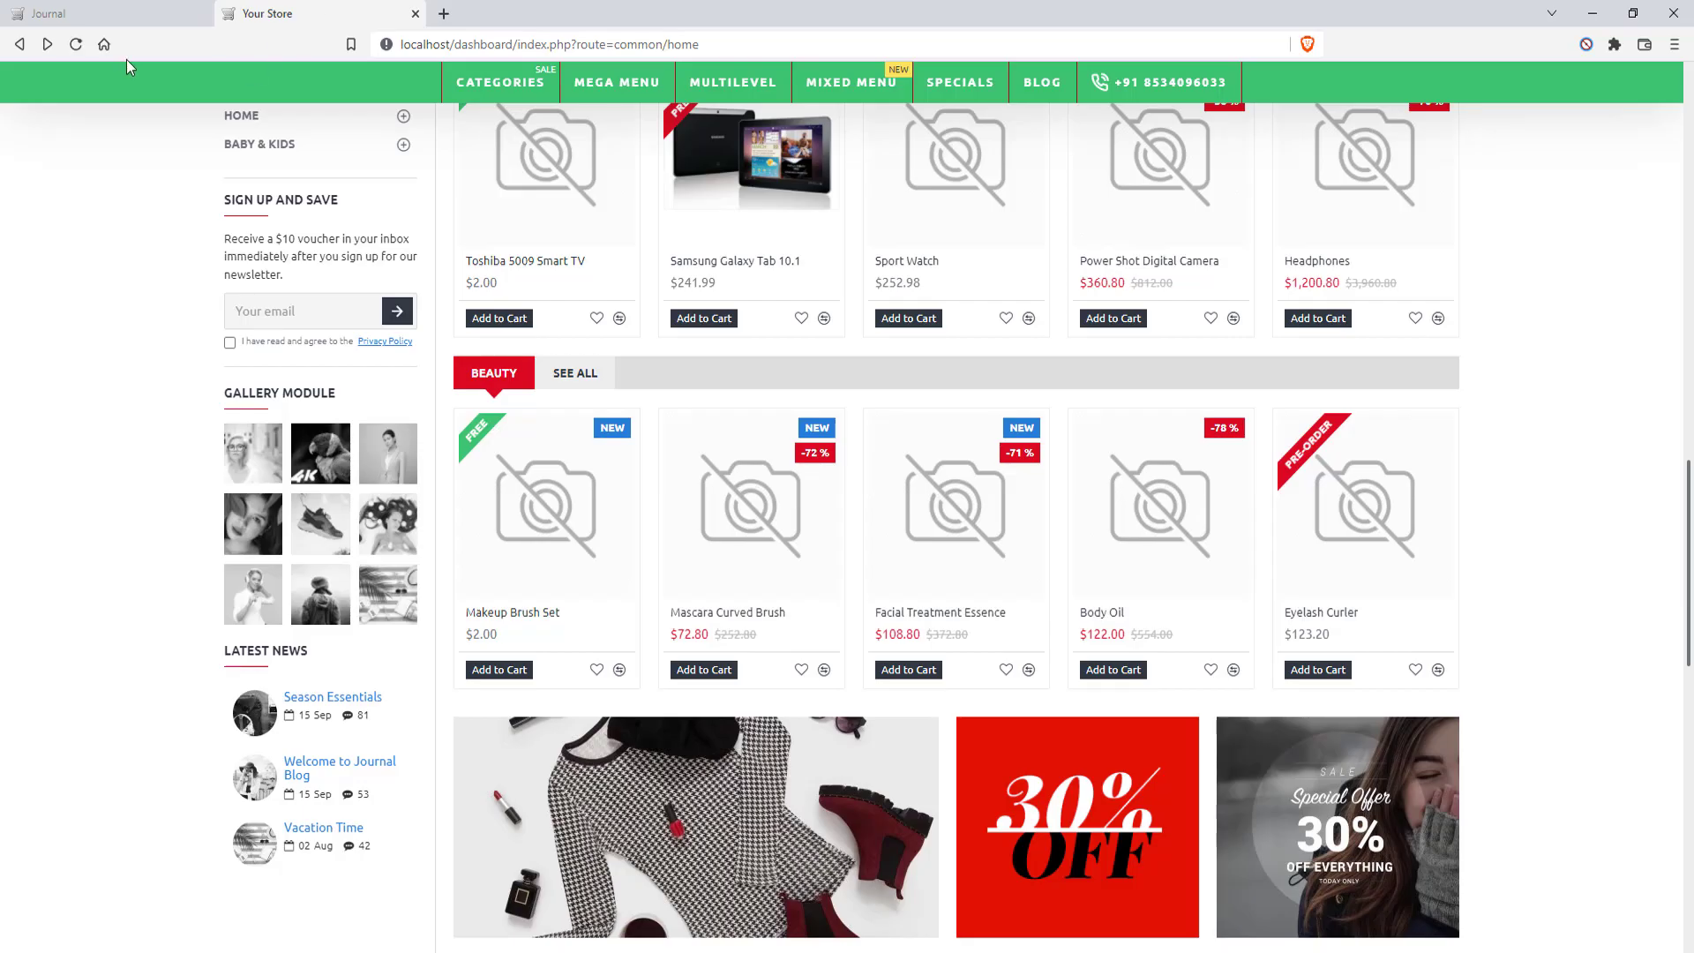
click(74, 46)
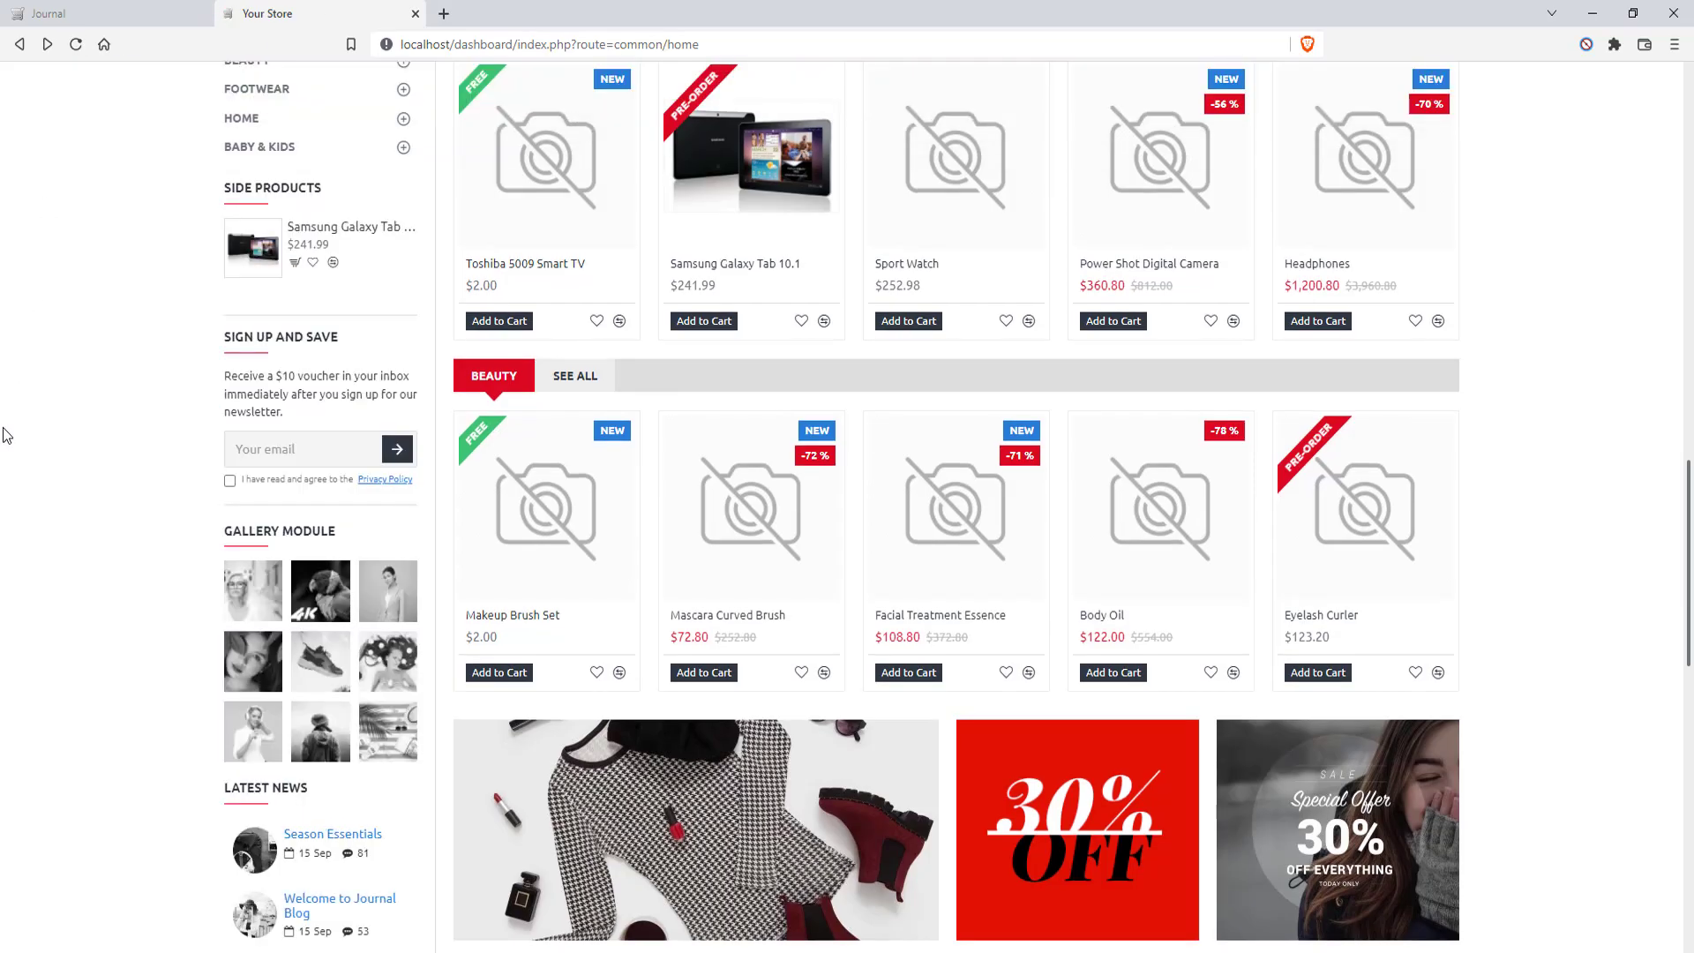
scroll(54, 388, up, 3)
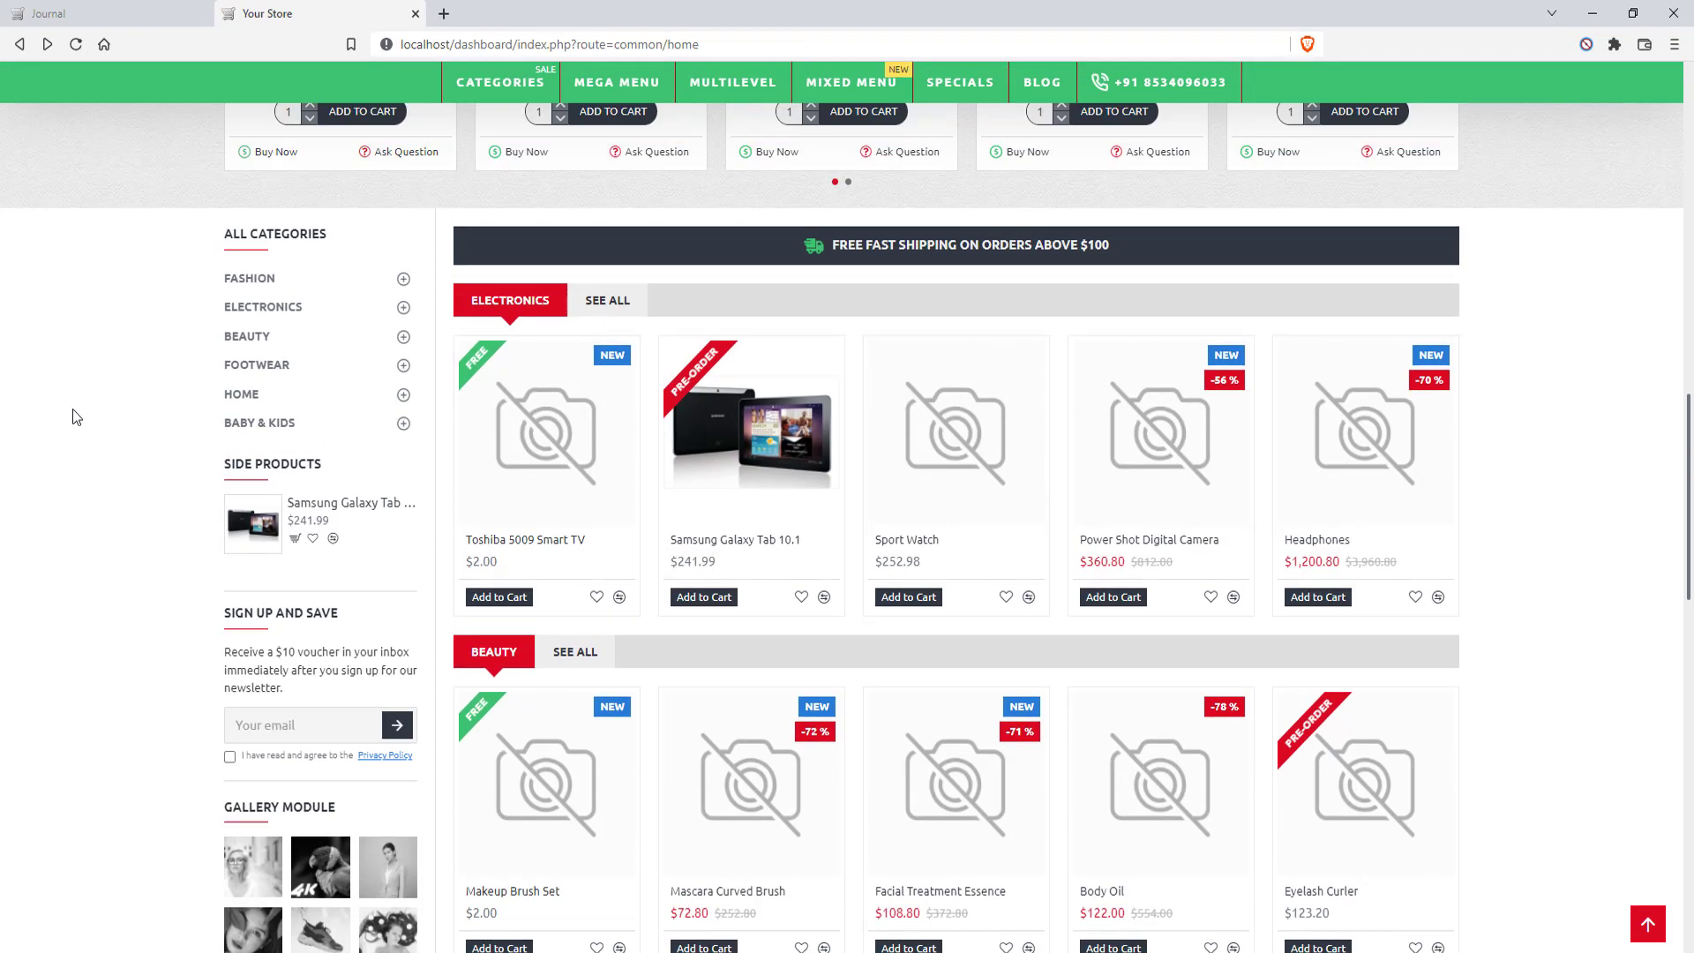
mouse_move(244, 545)
mouse_move(1003, 478)
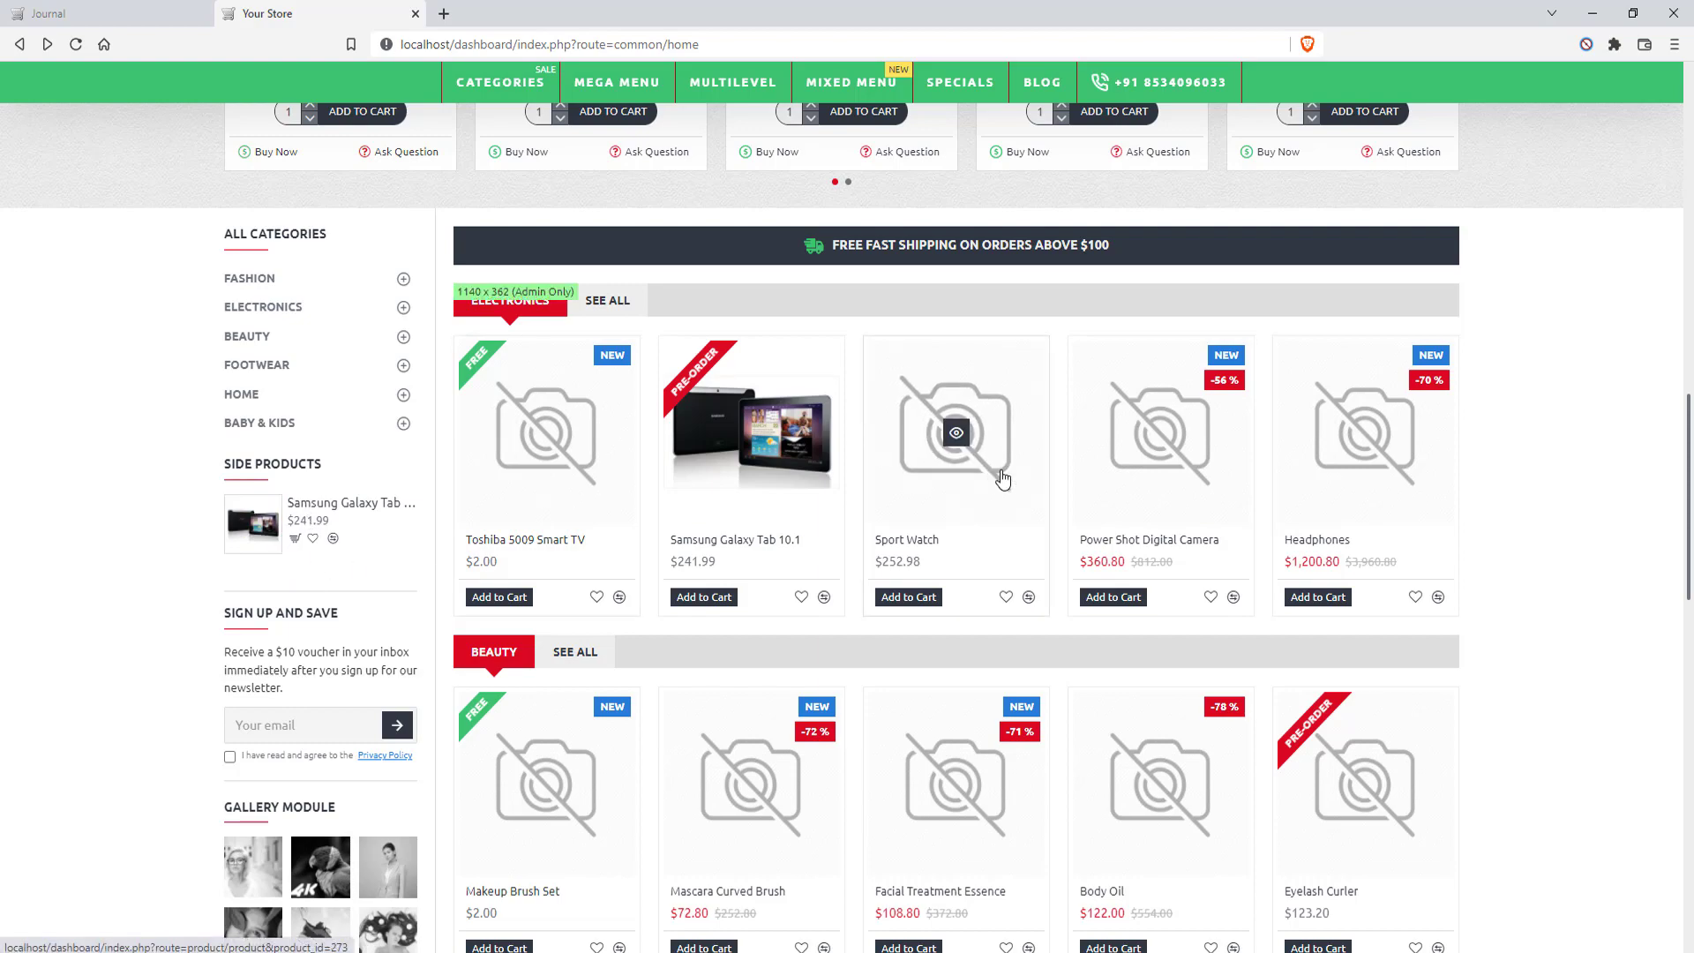
scroll(1003, 478, down, 9)
scroll(1479, 518, up, 6)
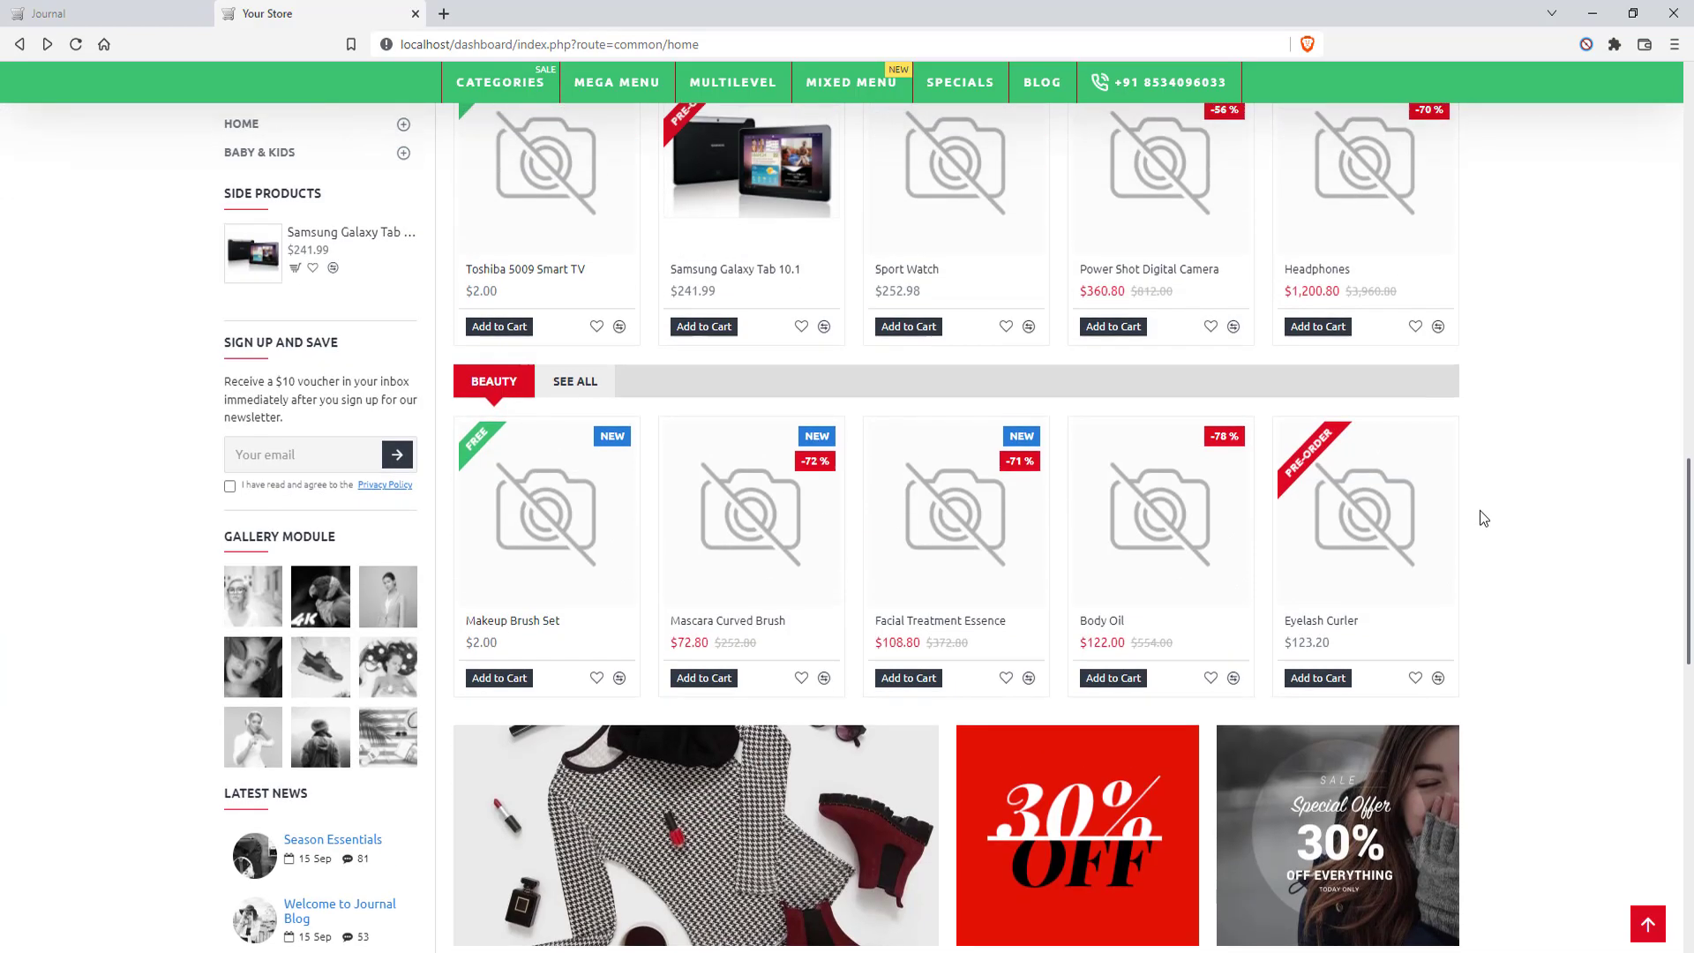
scroll(1480, 518, up, 4)
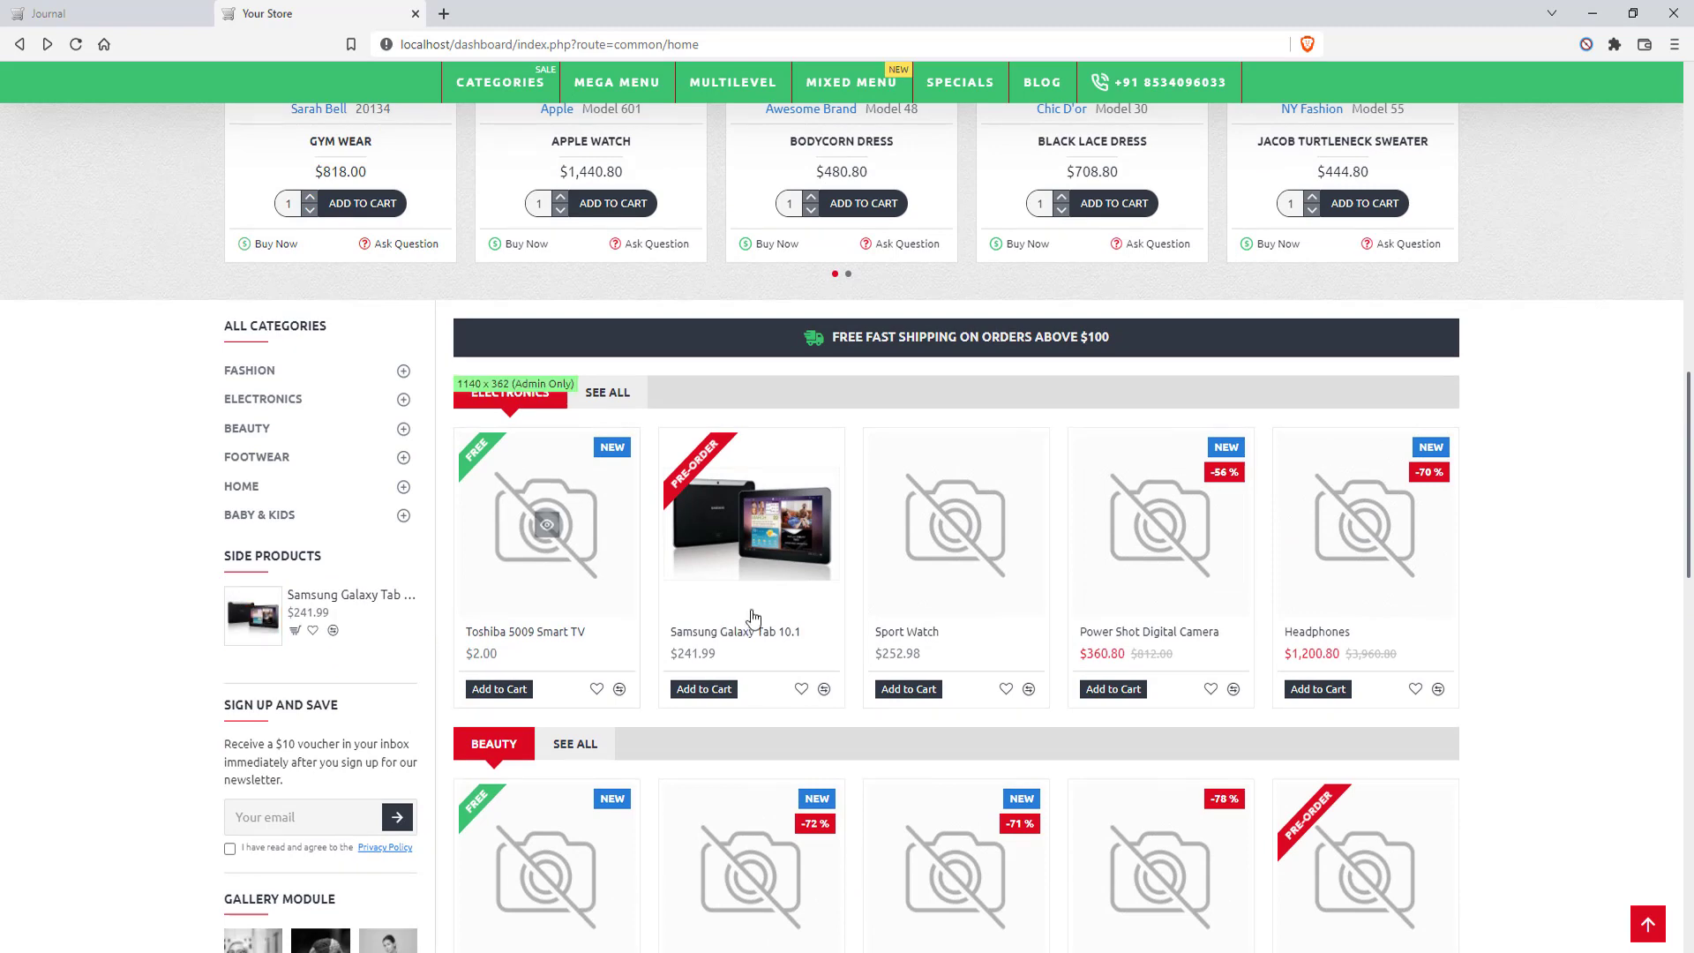
scroll(1289, 552, up, 5)
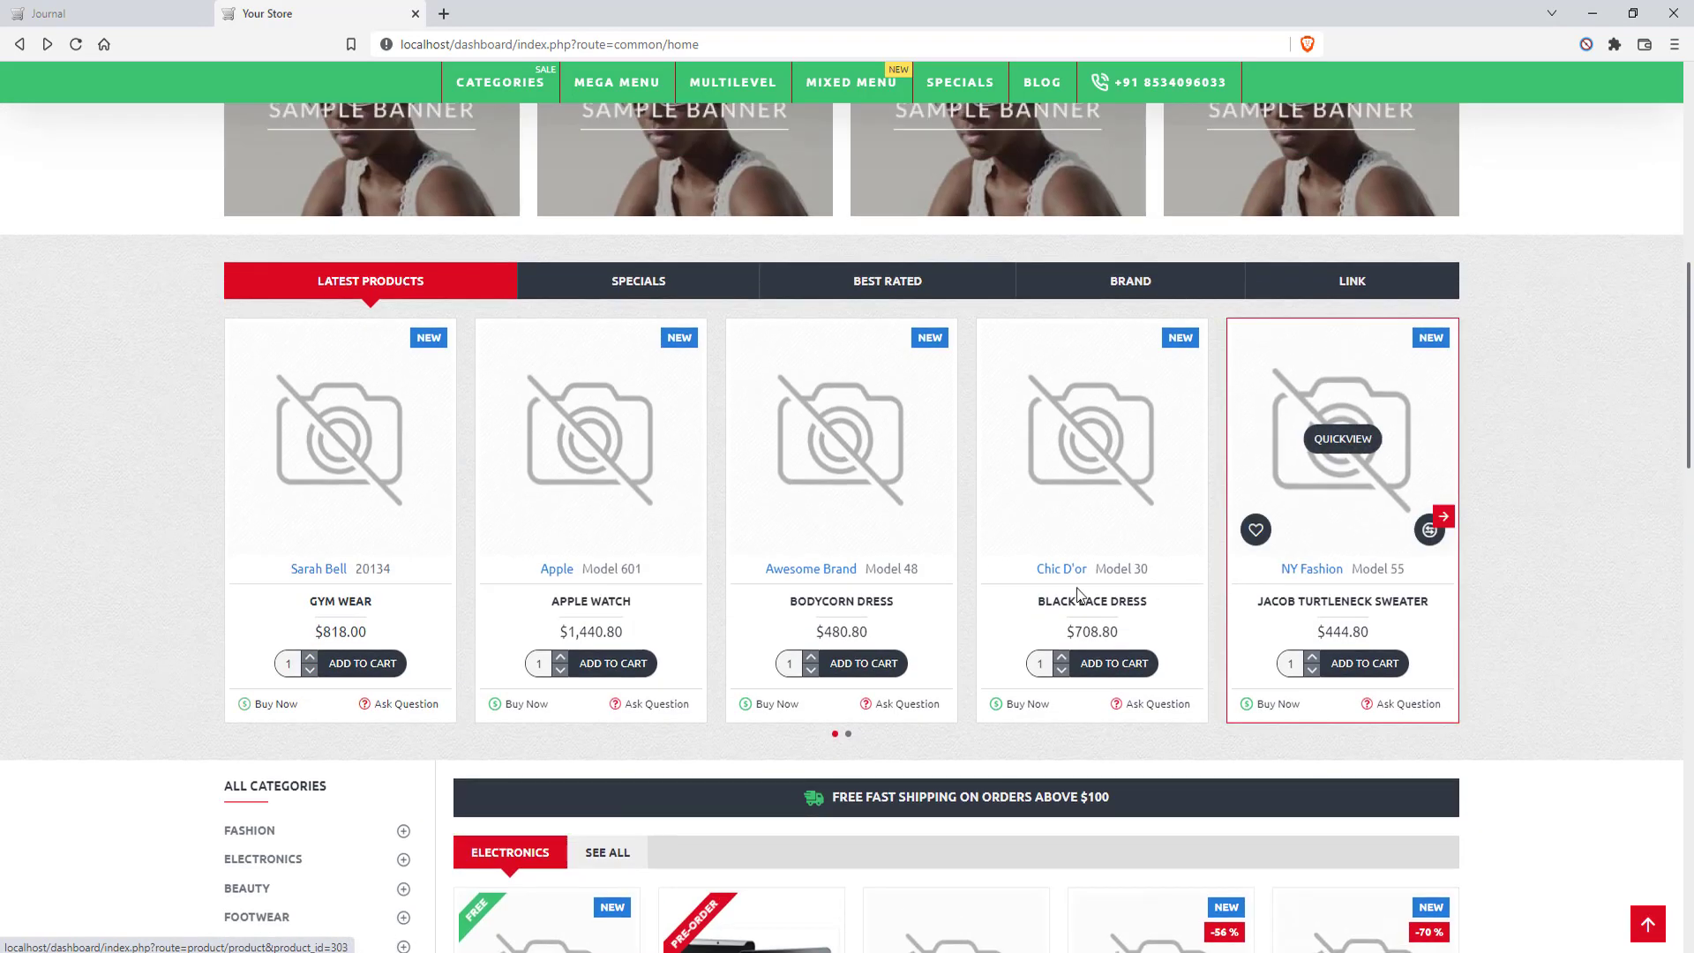
View the Apple Watch product page, then return to the store home page and check the Side Products list
click(600, 510)
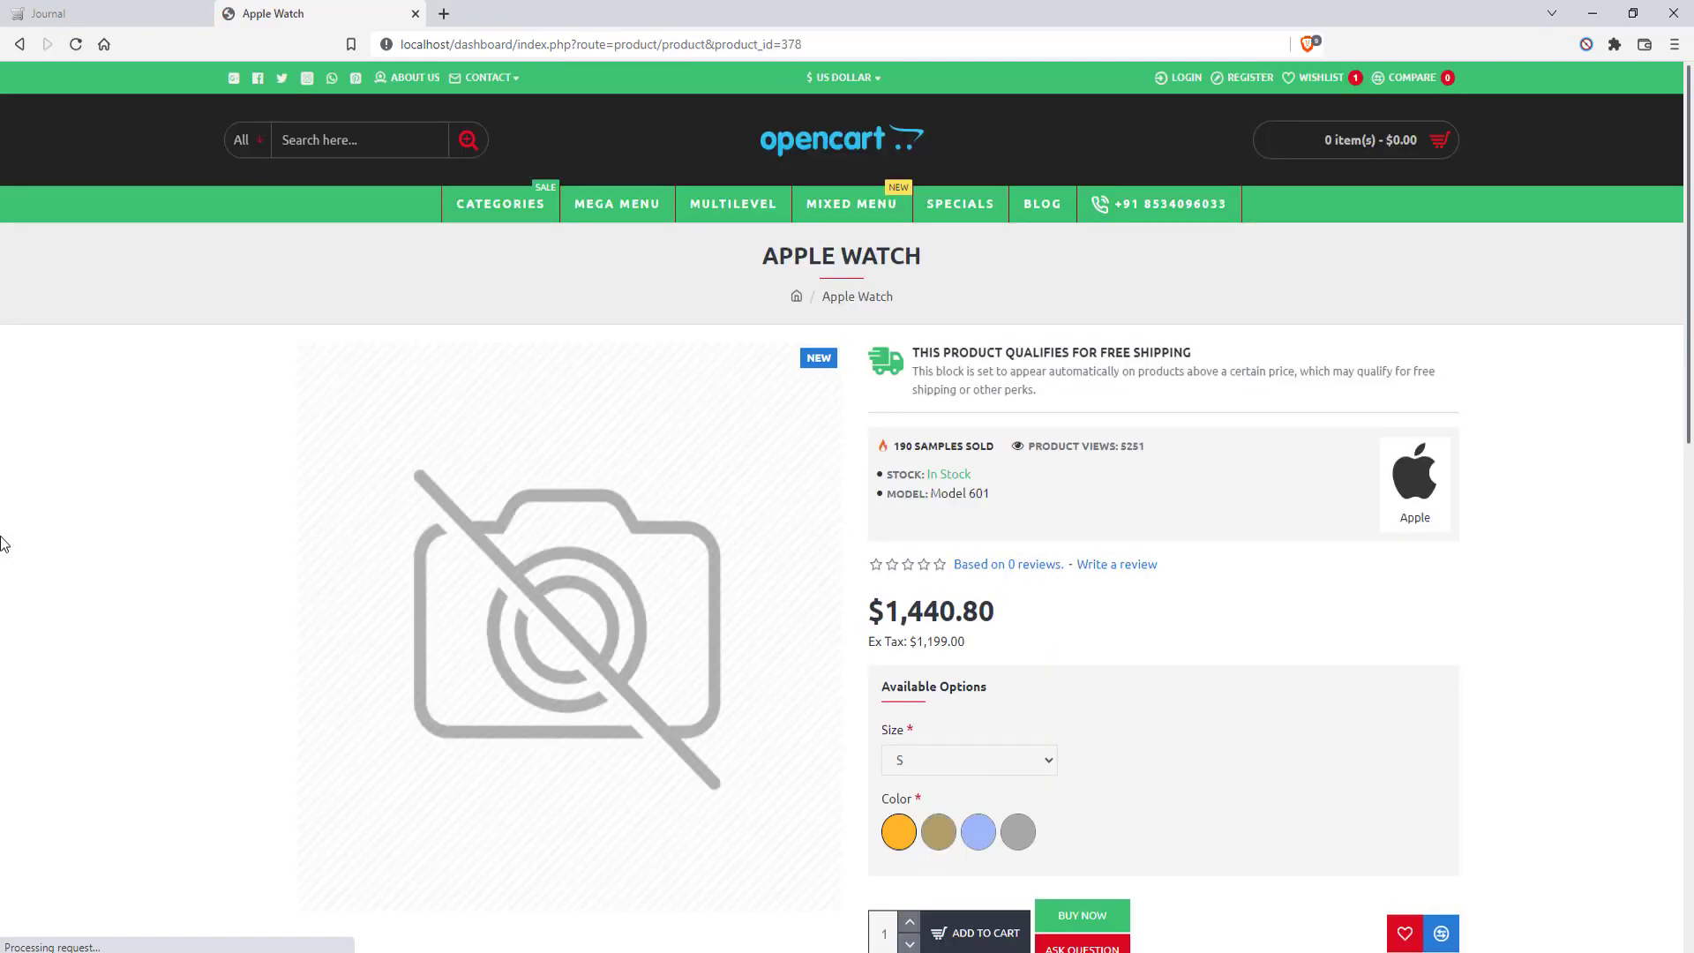
scroll(1048, 562, down, 5)
scroll(1110, 654, up, 5)
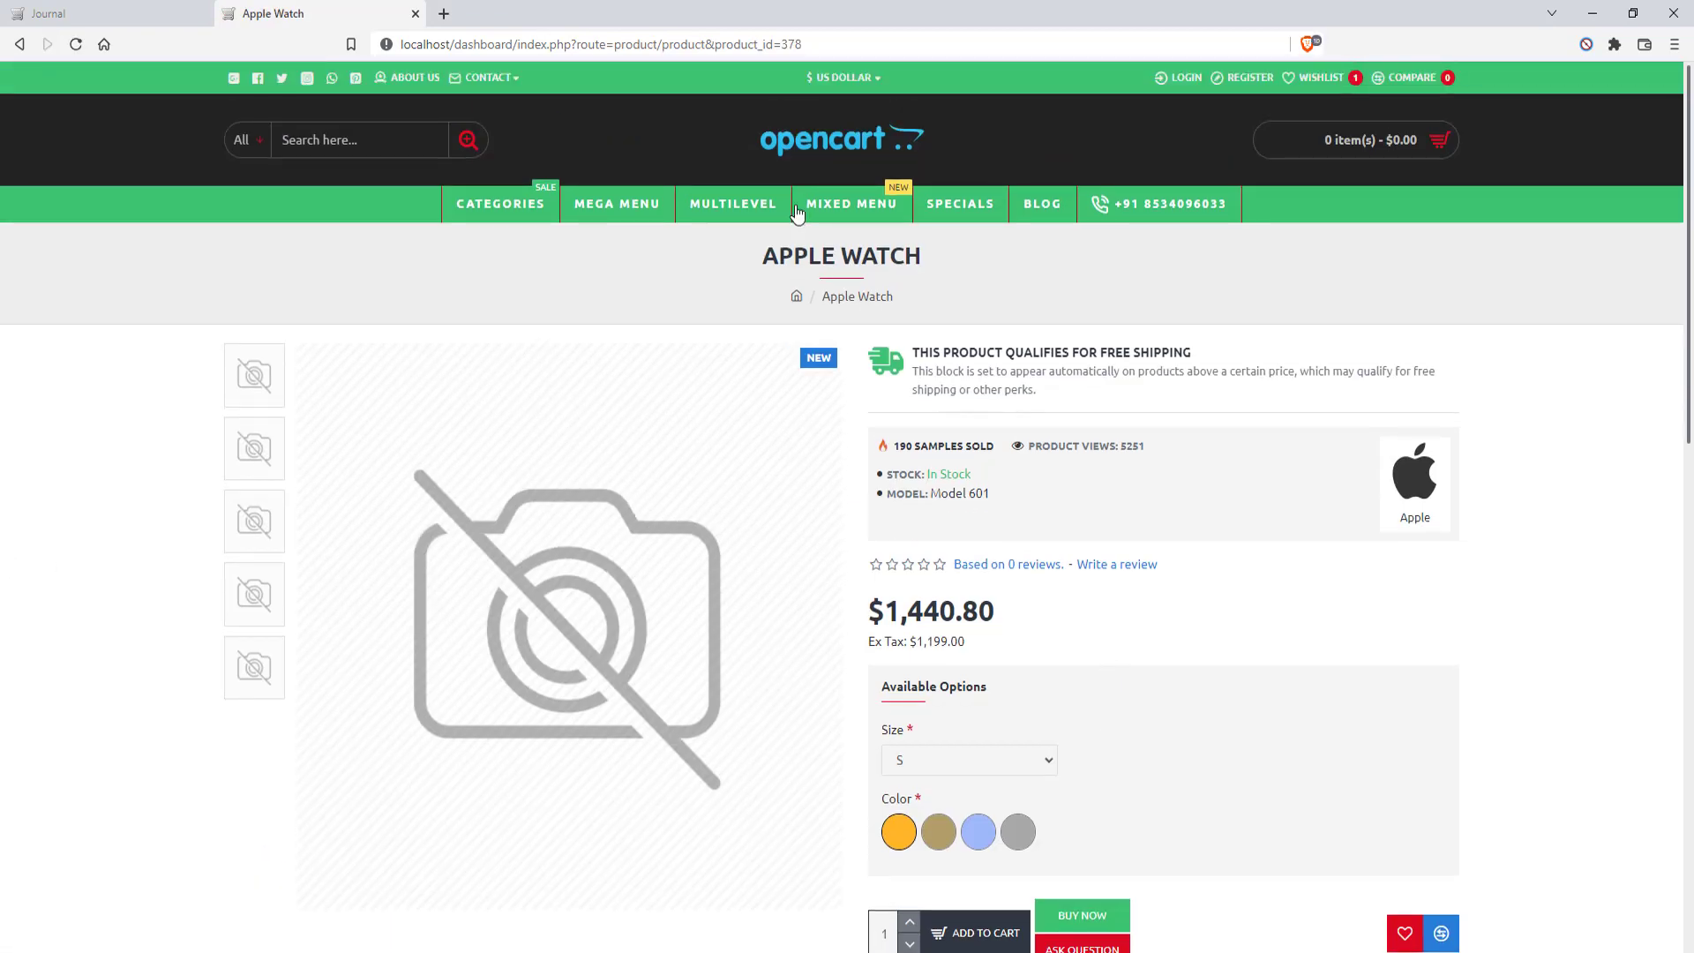
click(787, 144)
scroll(54, 596, down, 5)
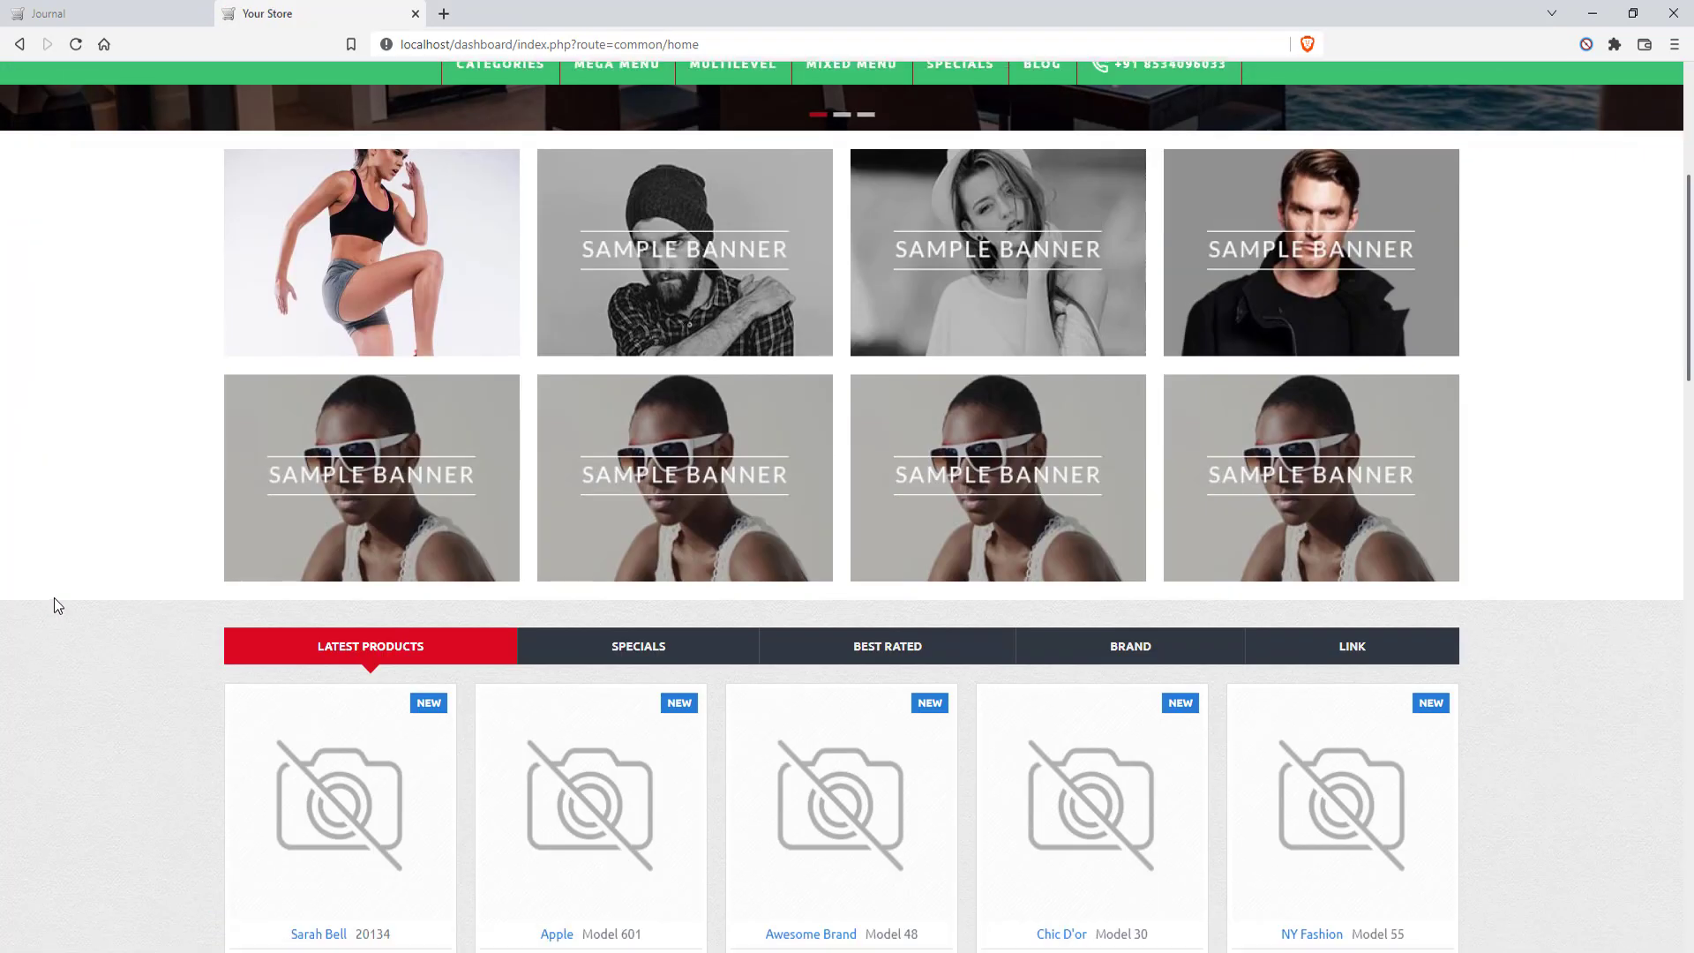
scroll(54, 596, down, 10)
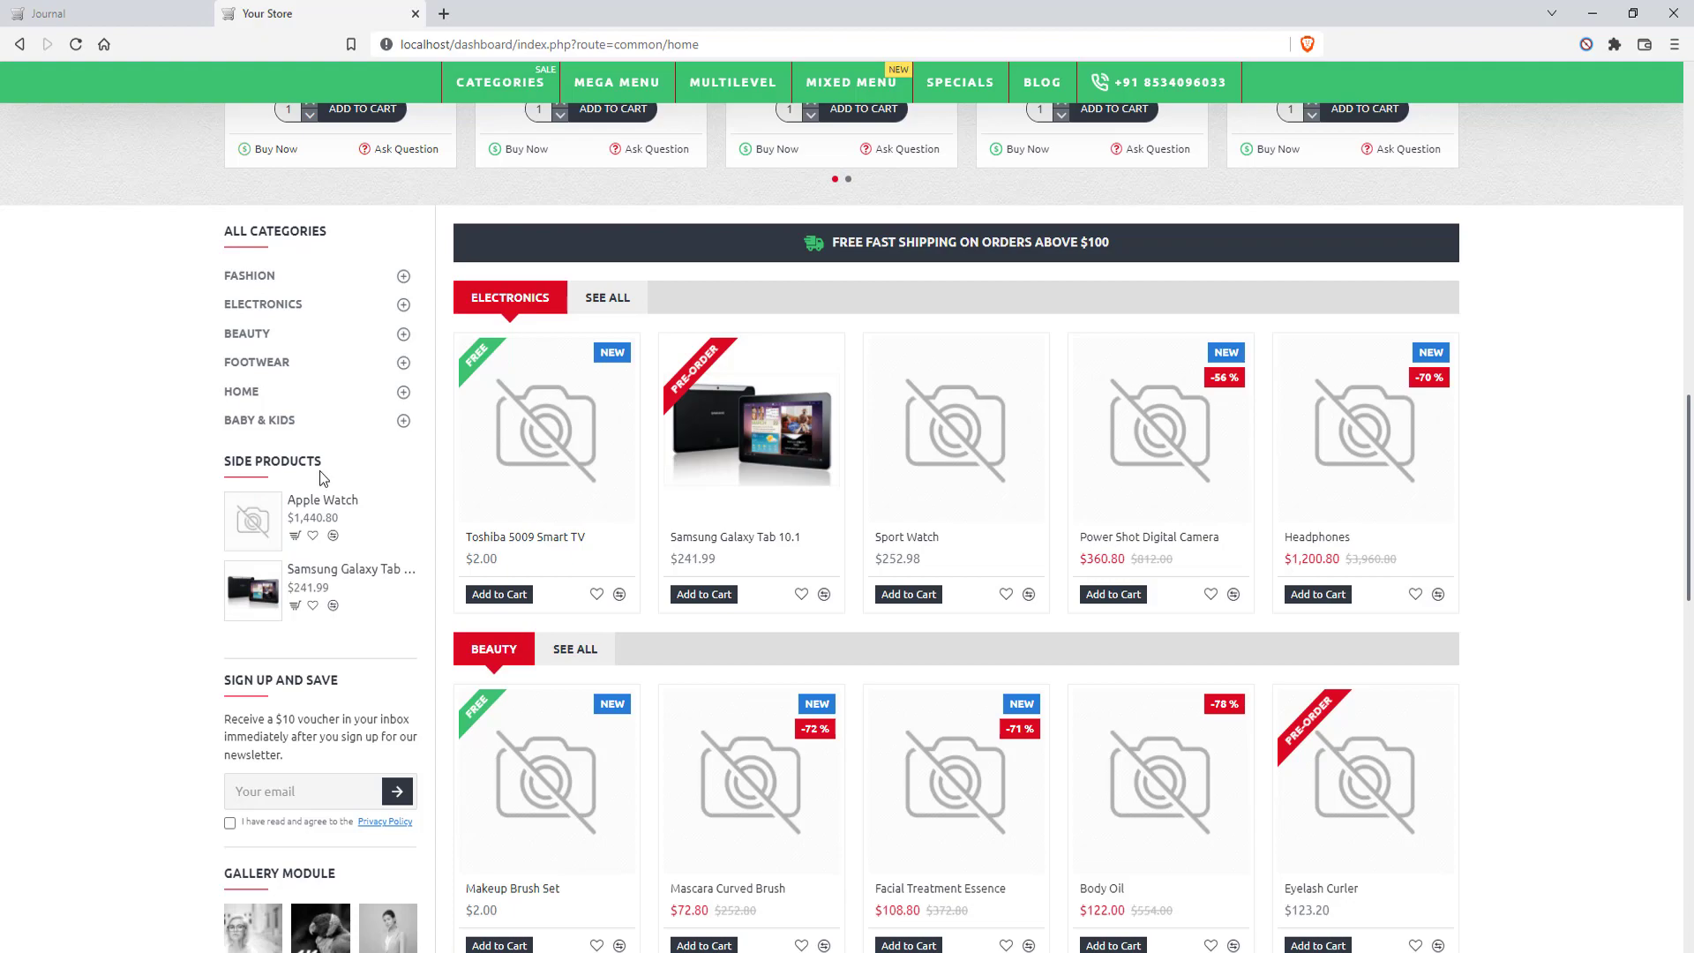
Change the Side Products item's link title to "Recently Viewed" in the Journal admin and save the module
click(106, 13)
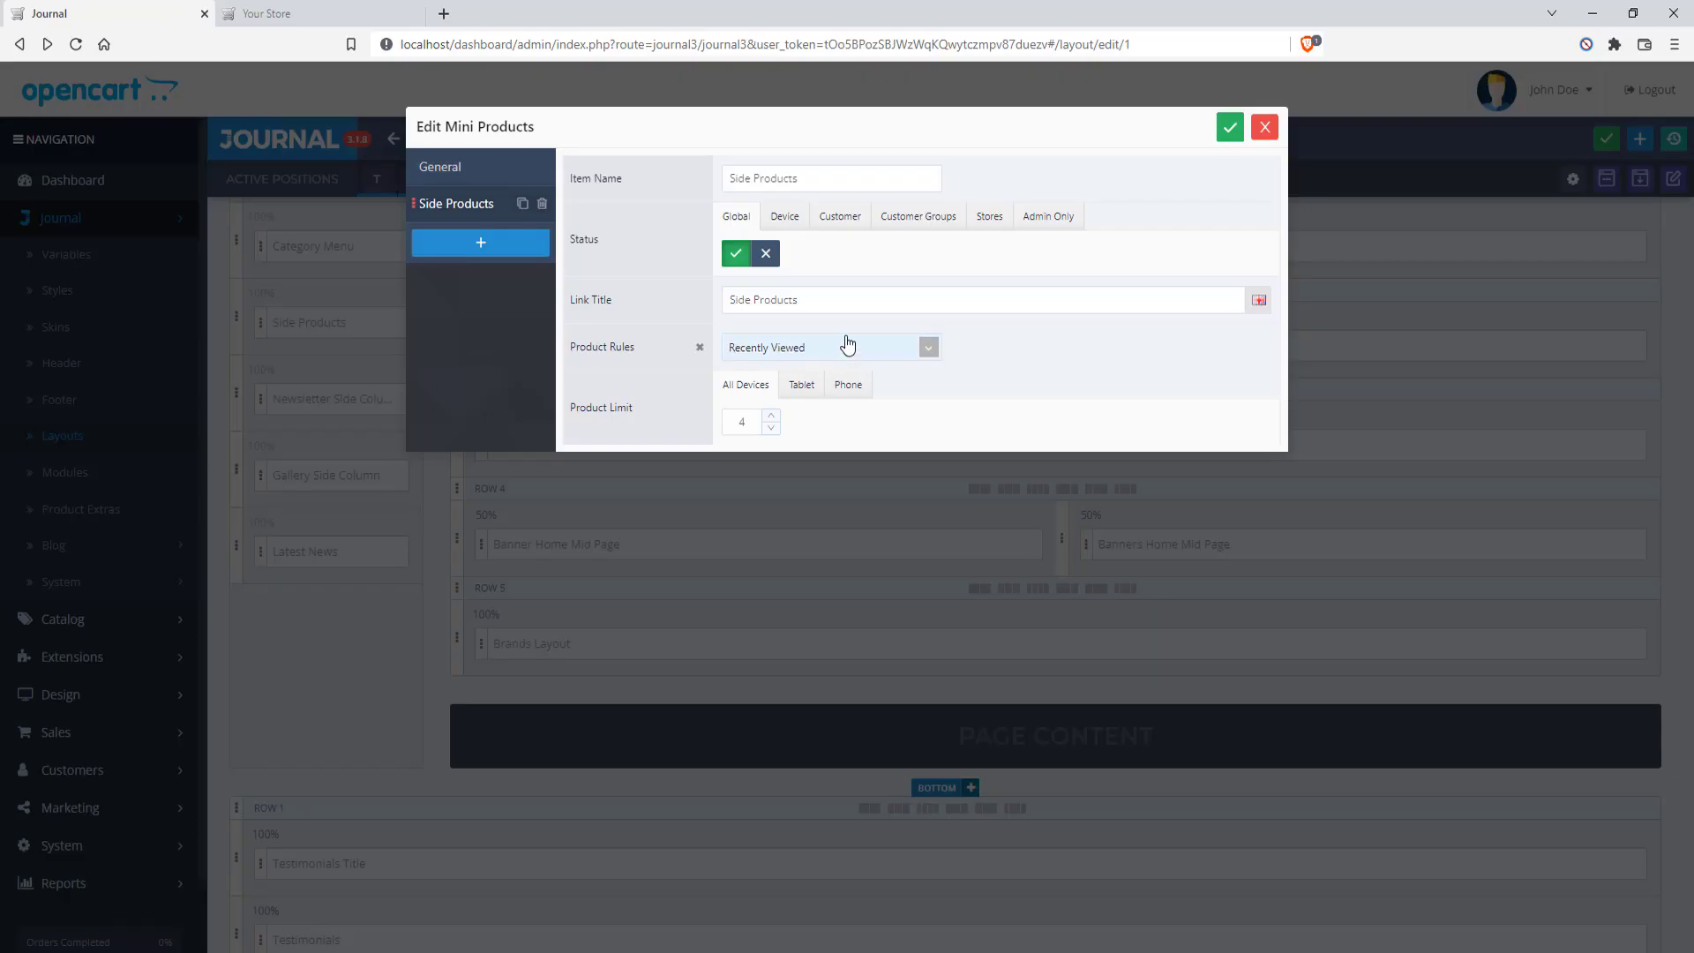
drag(812, 301, 729, 300)
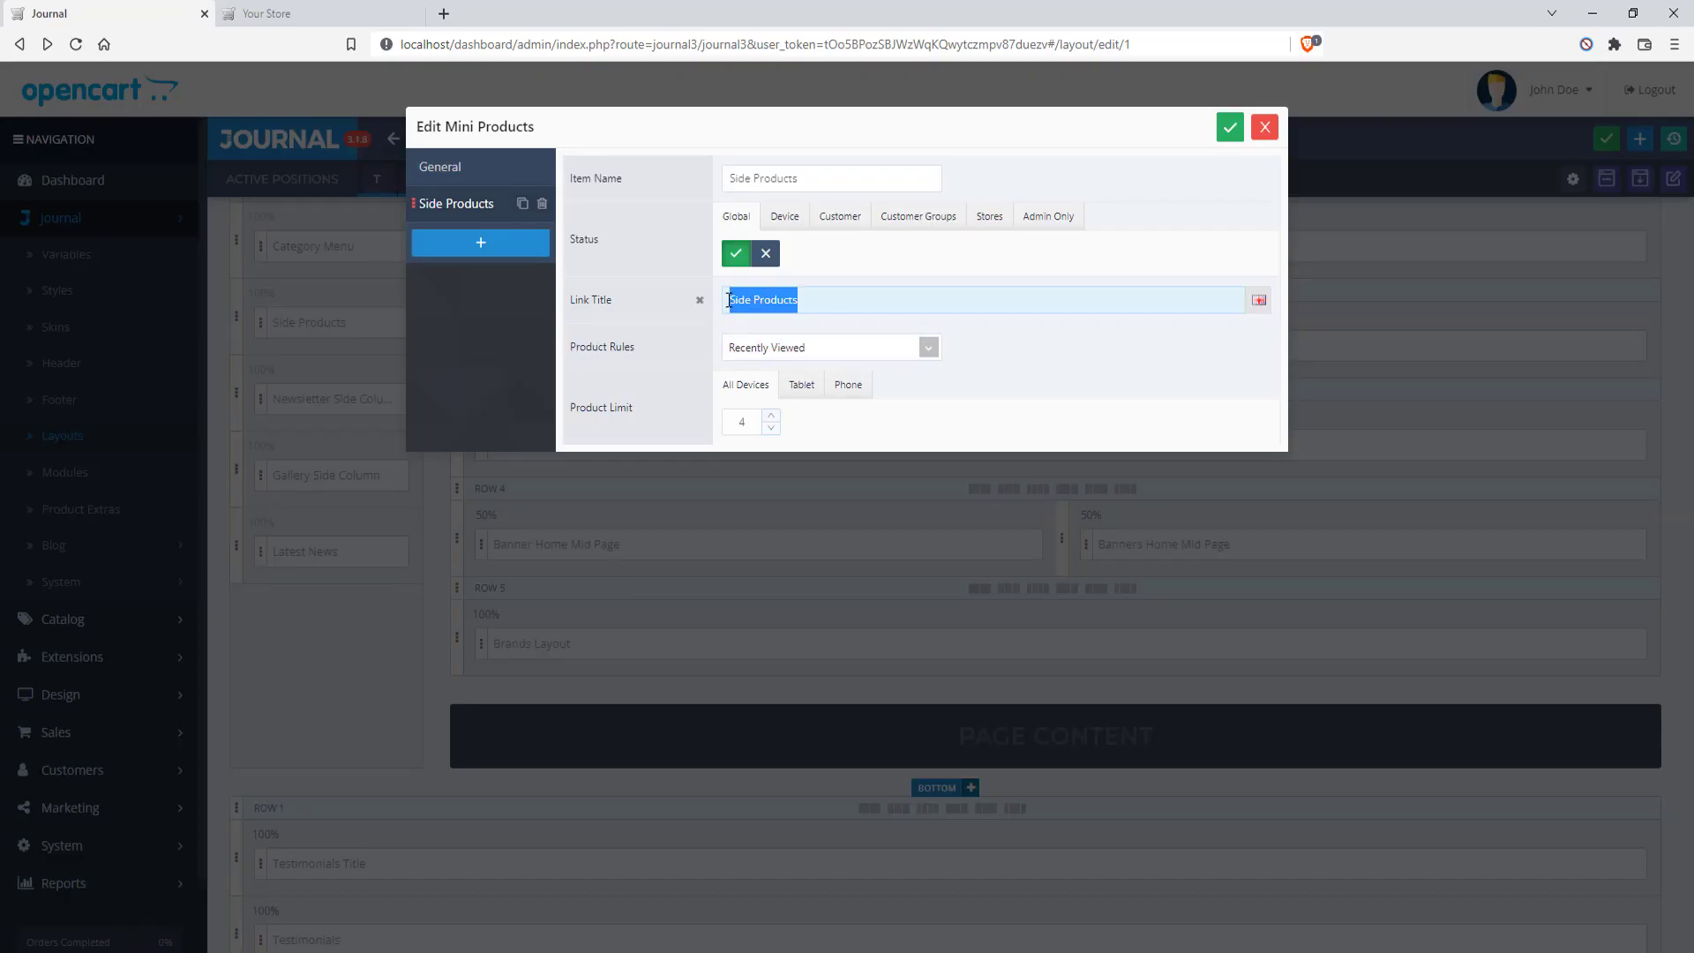
text(Rece)
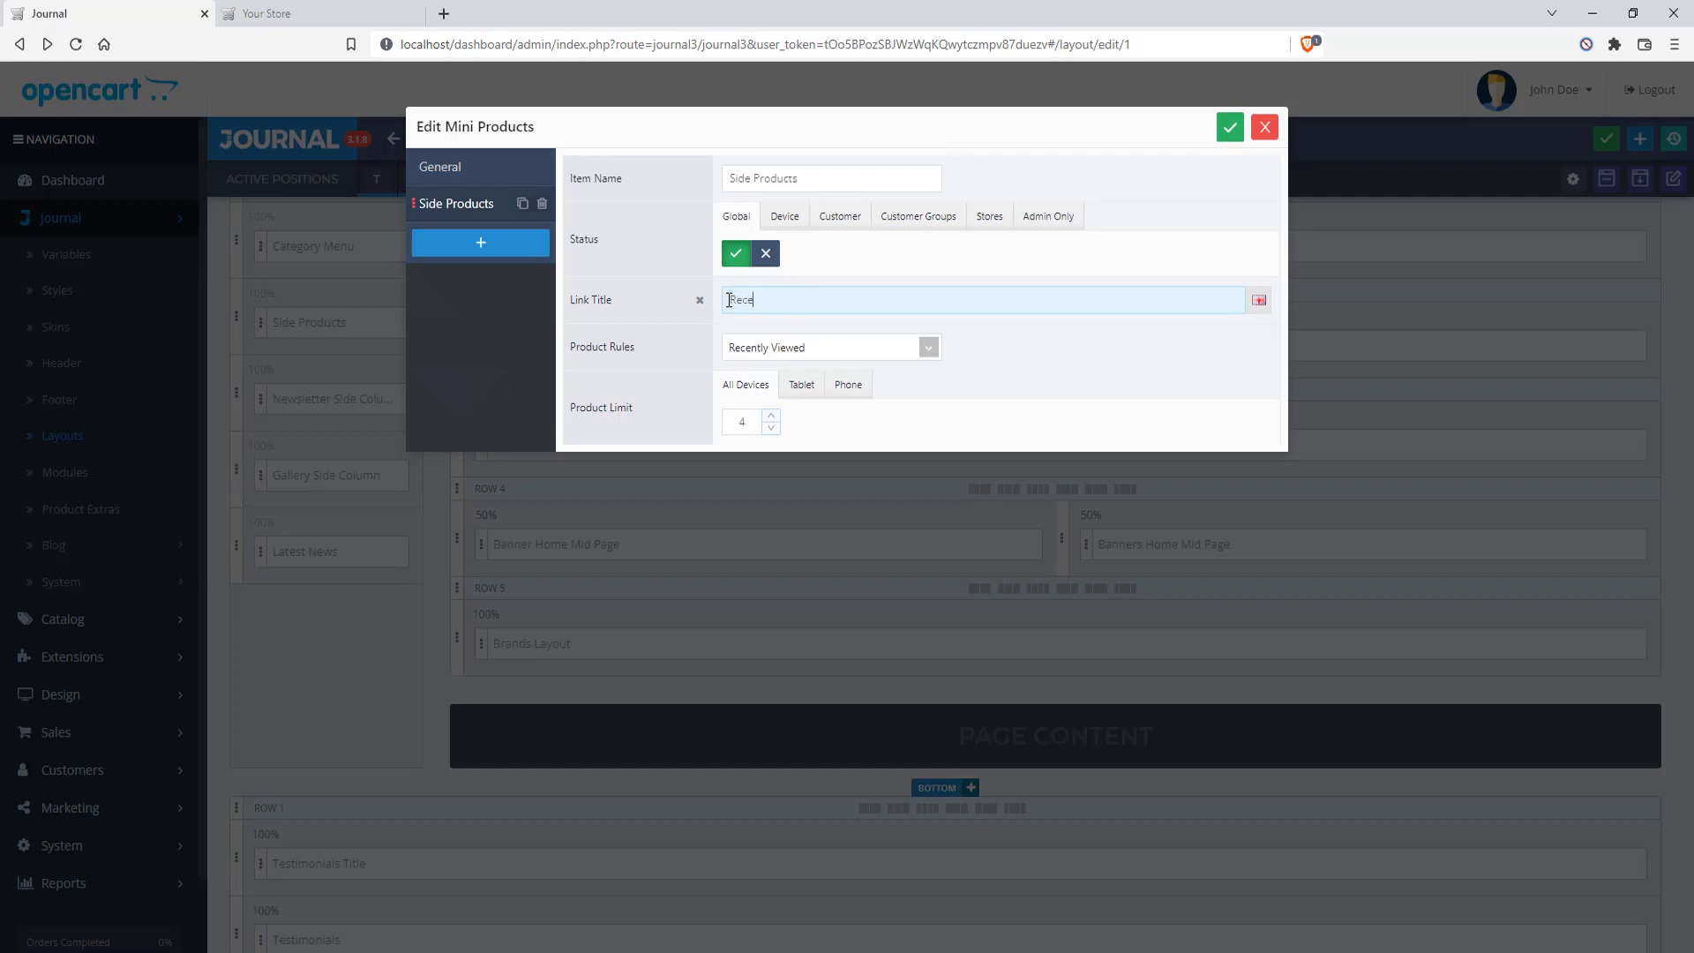
text(ntly Viewed)
click(1230, 128)
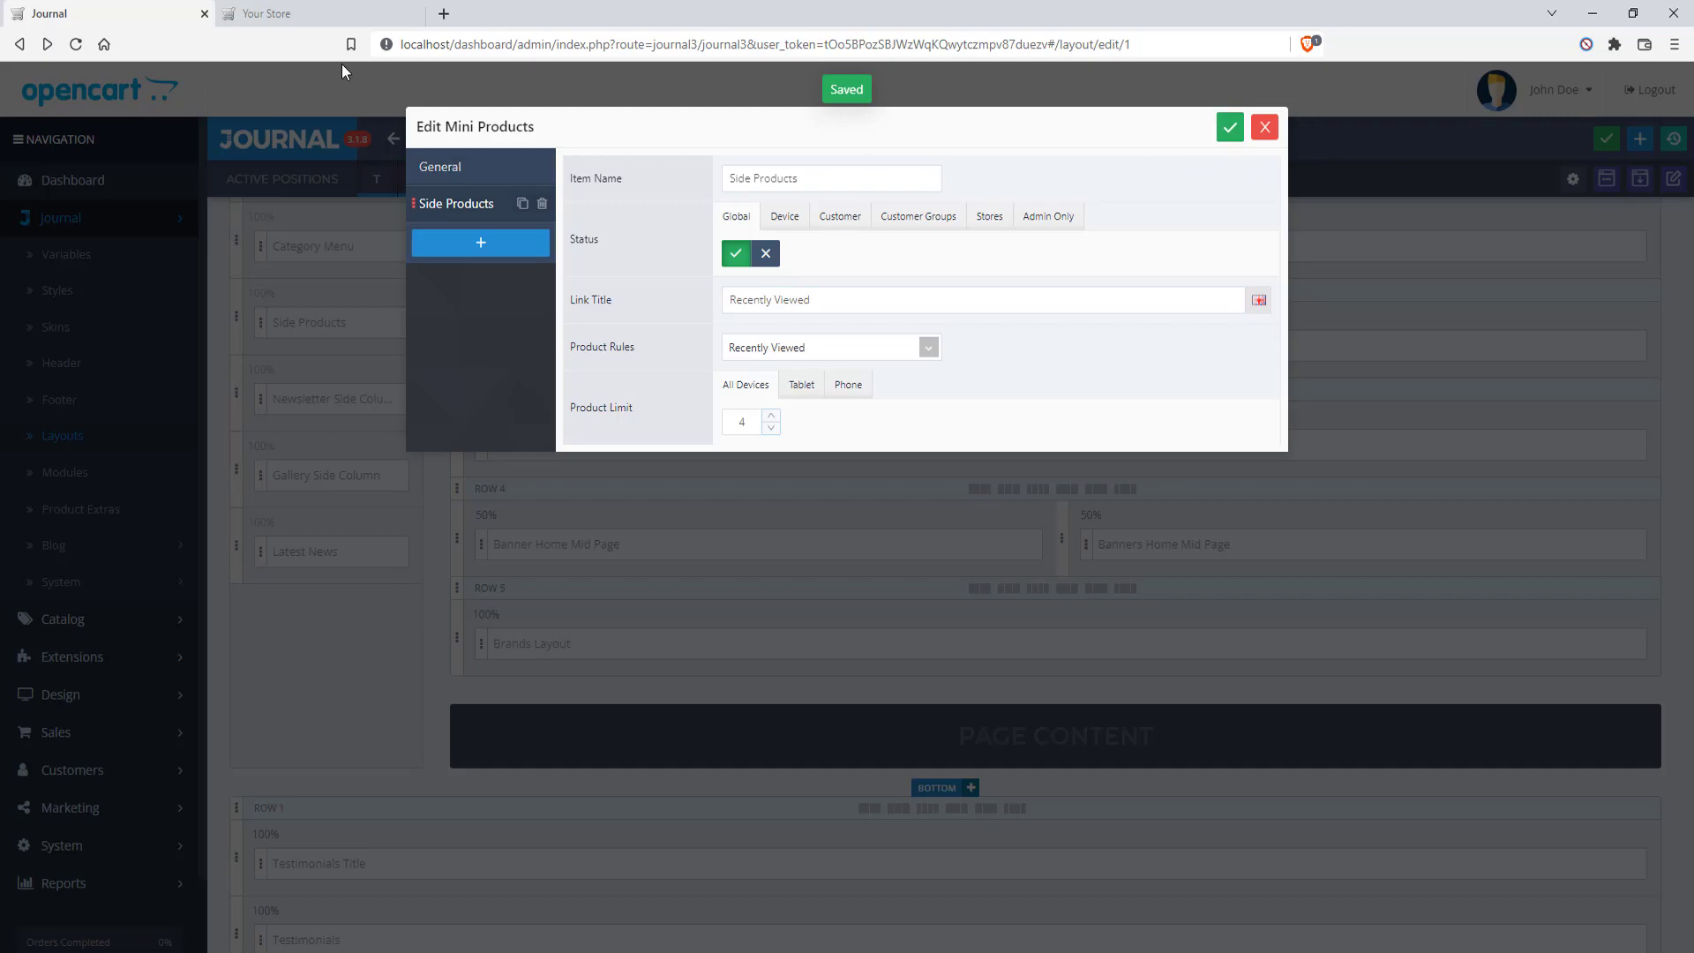
Reload the storefront home page and check the side module's title and products
click(291, 13)
click(76, 45)
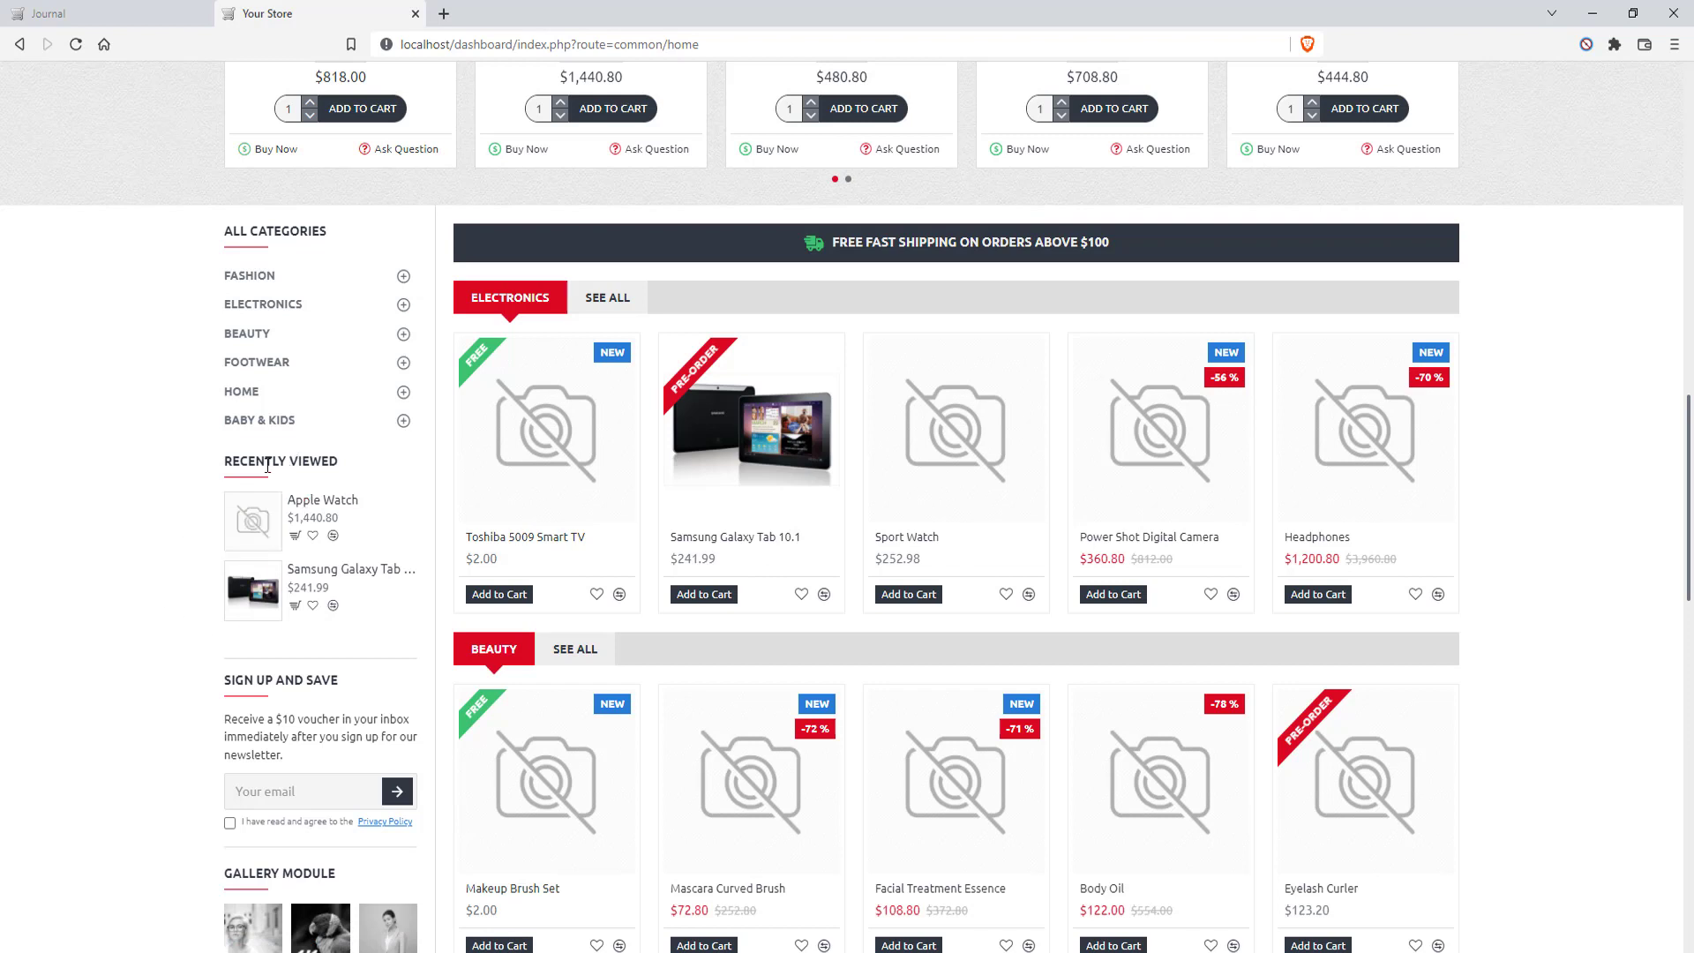
mouse_move(254, 588)
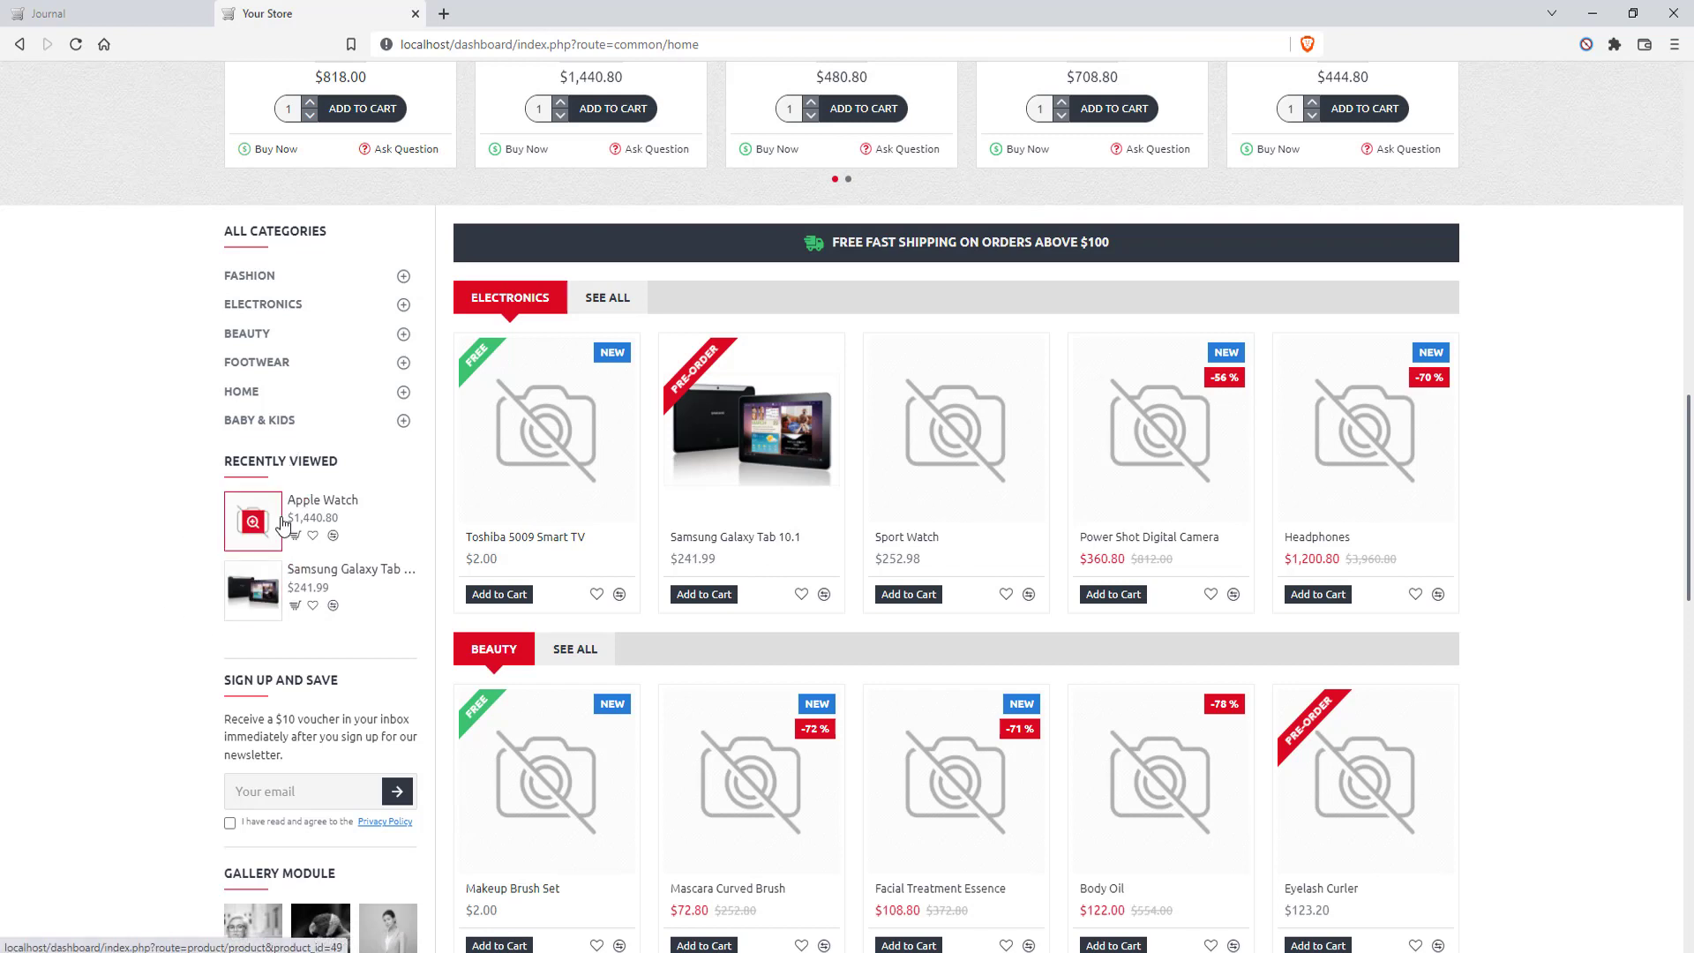
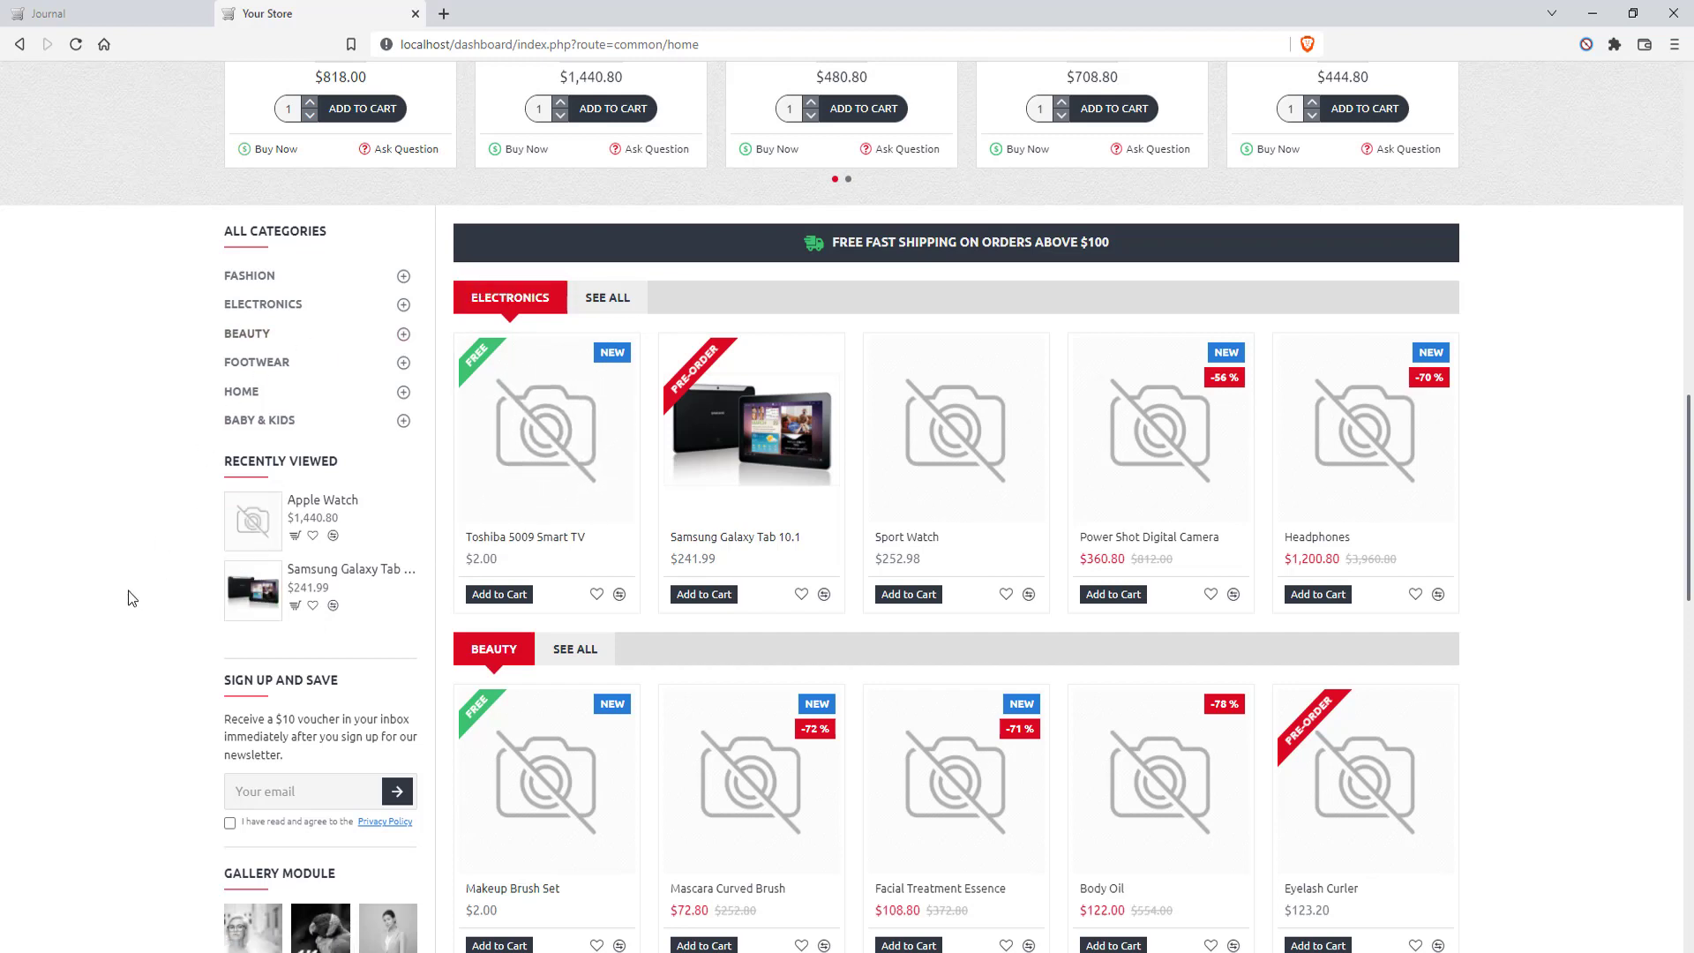
Return to the Journal admin and try the Custom product rule for the Side Products item
click(120, 16)
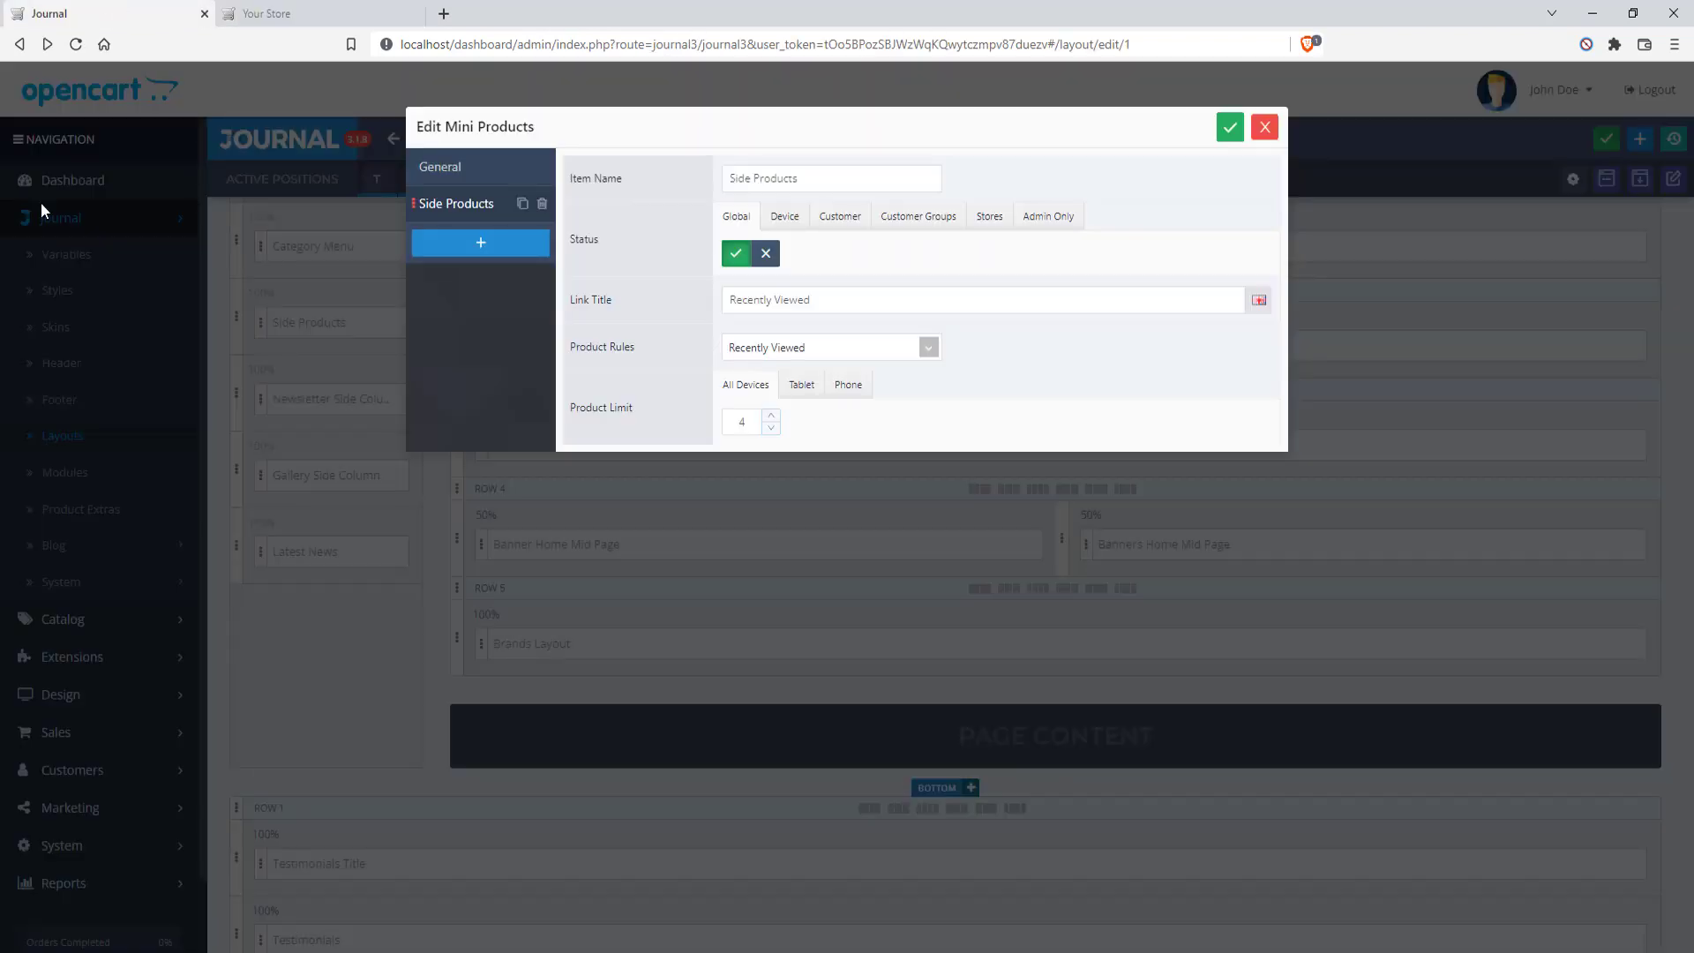
click(928, 348)
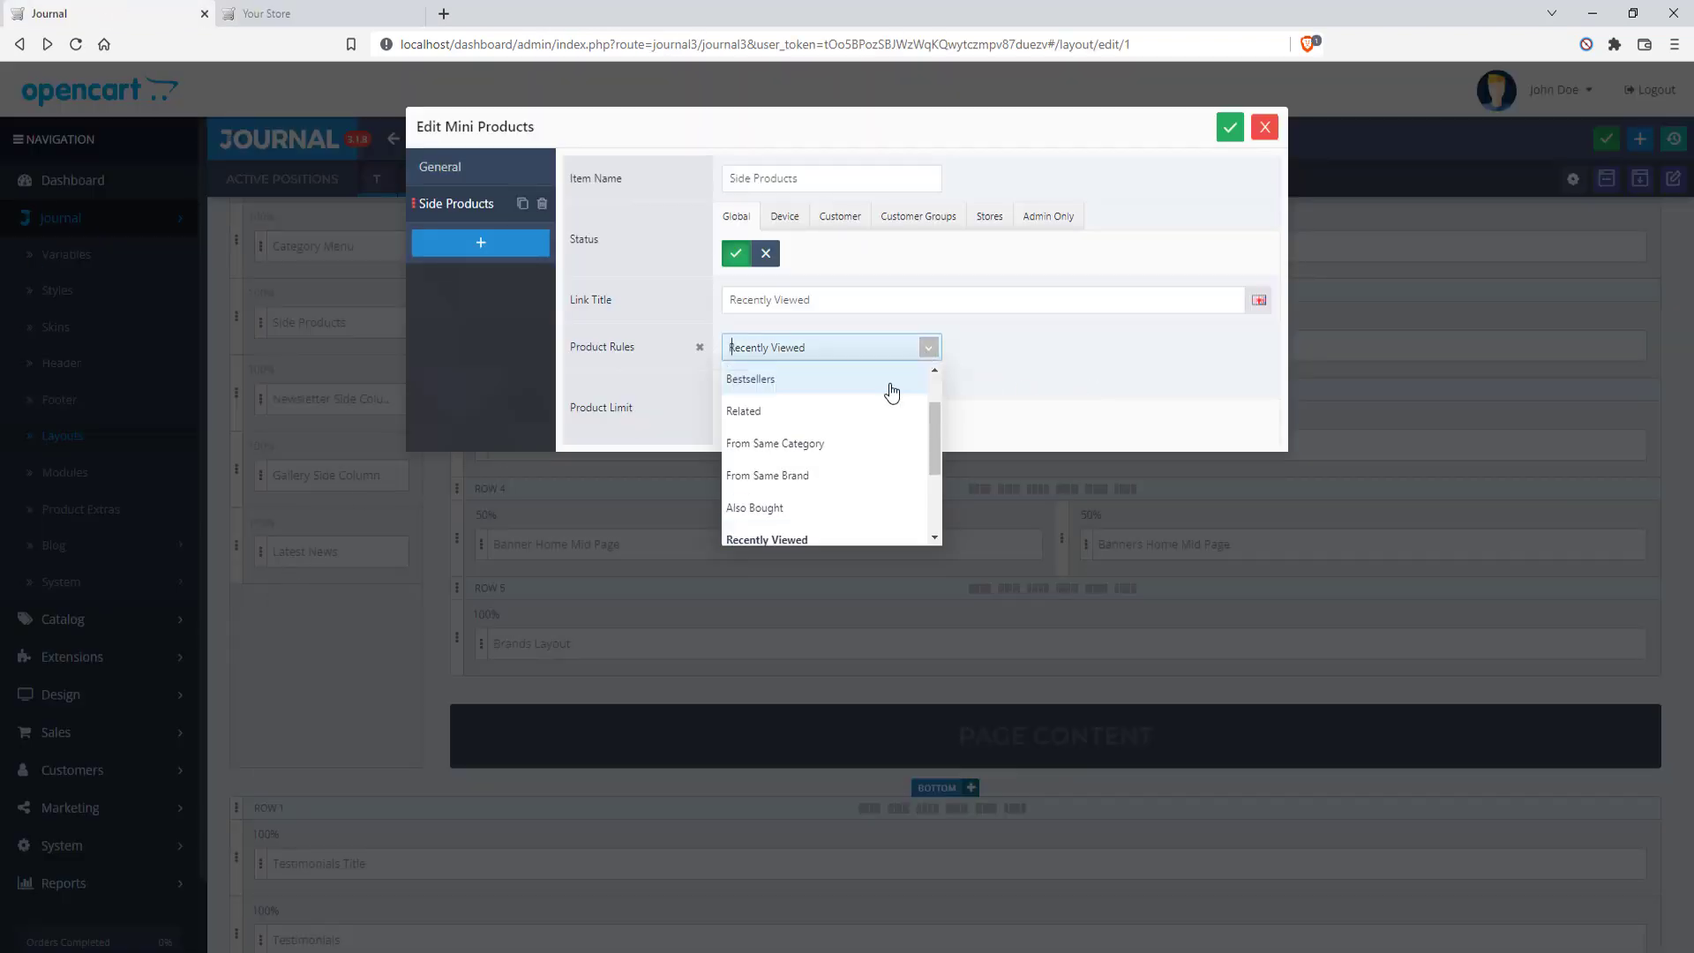
scroll(847, 506, down, 2)
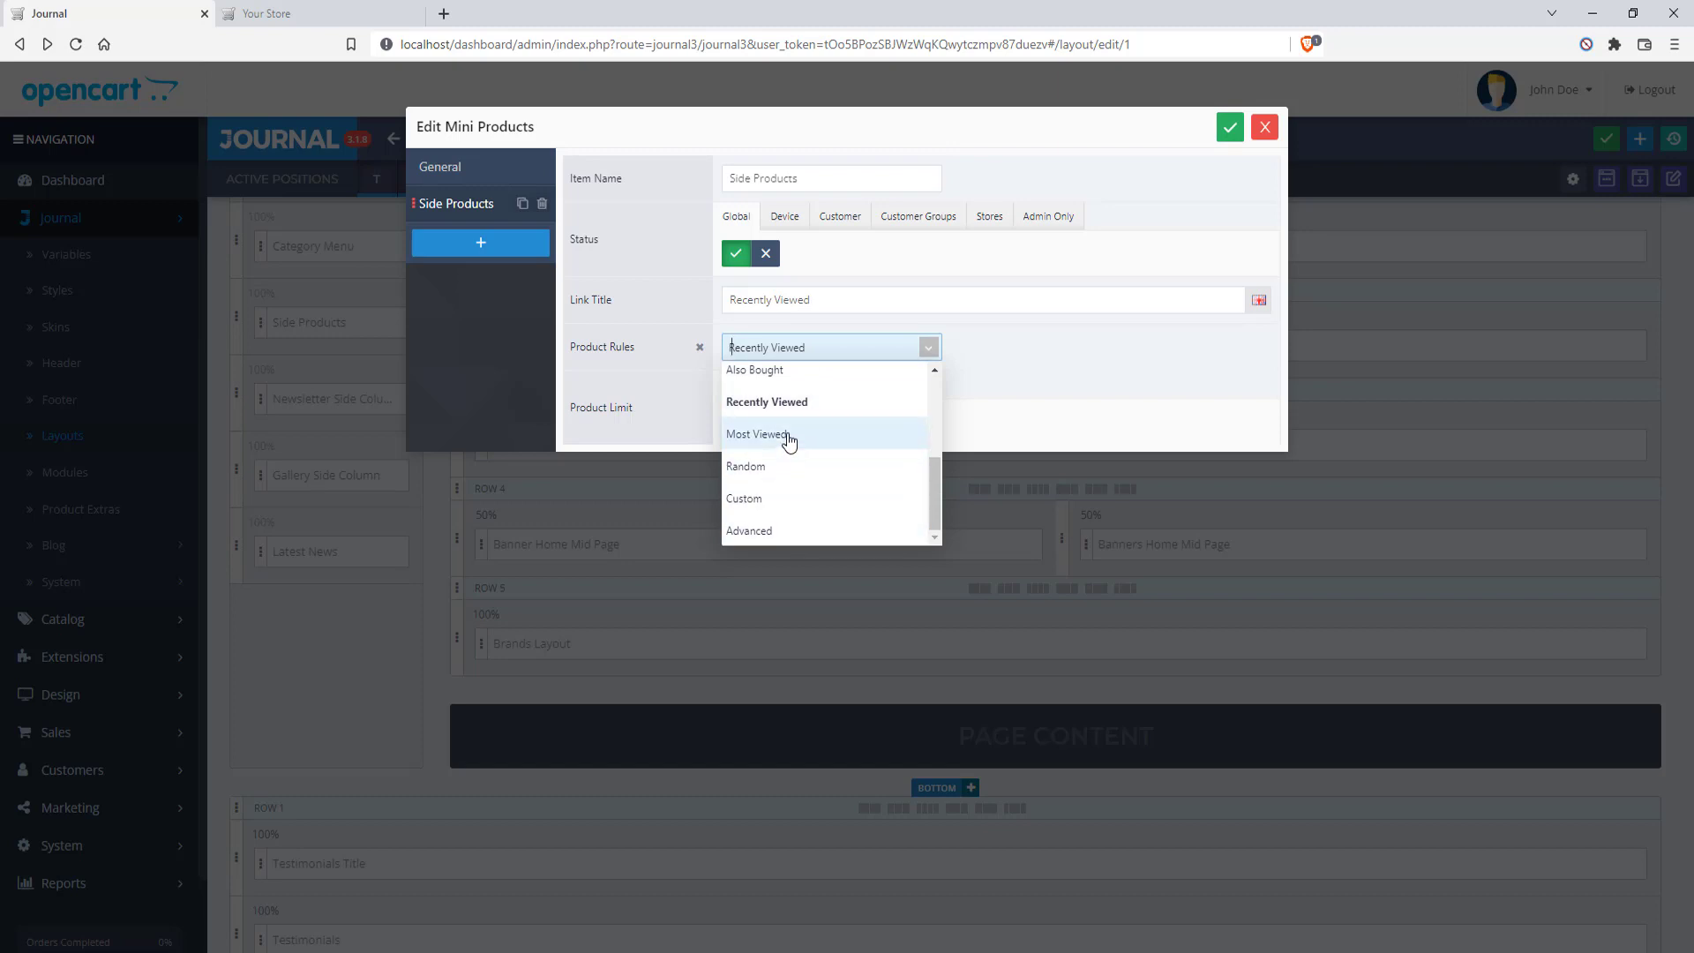
click(772, 496)
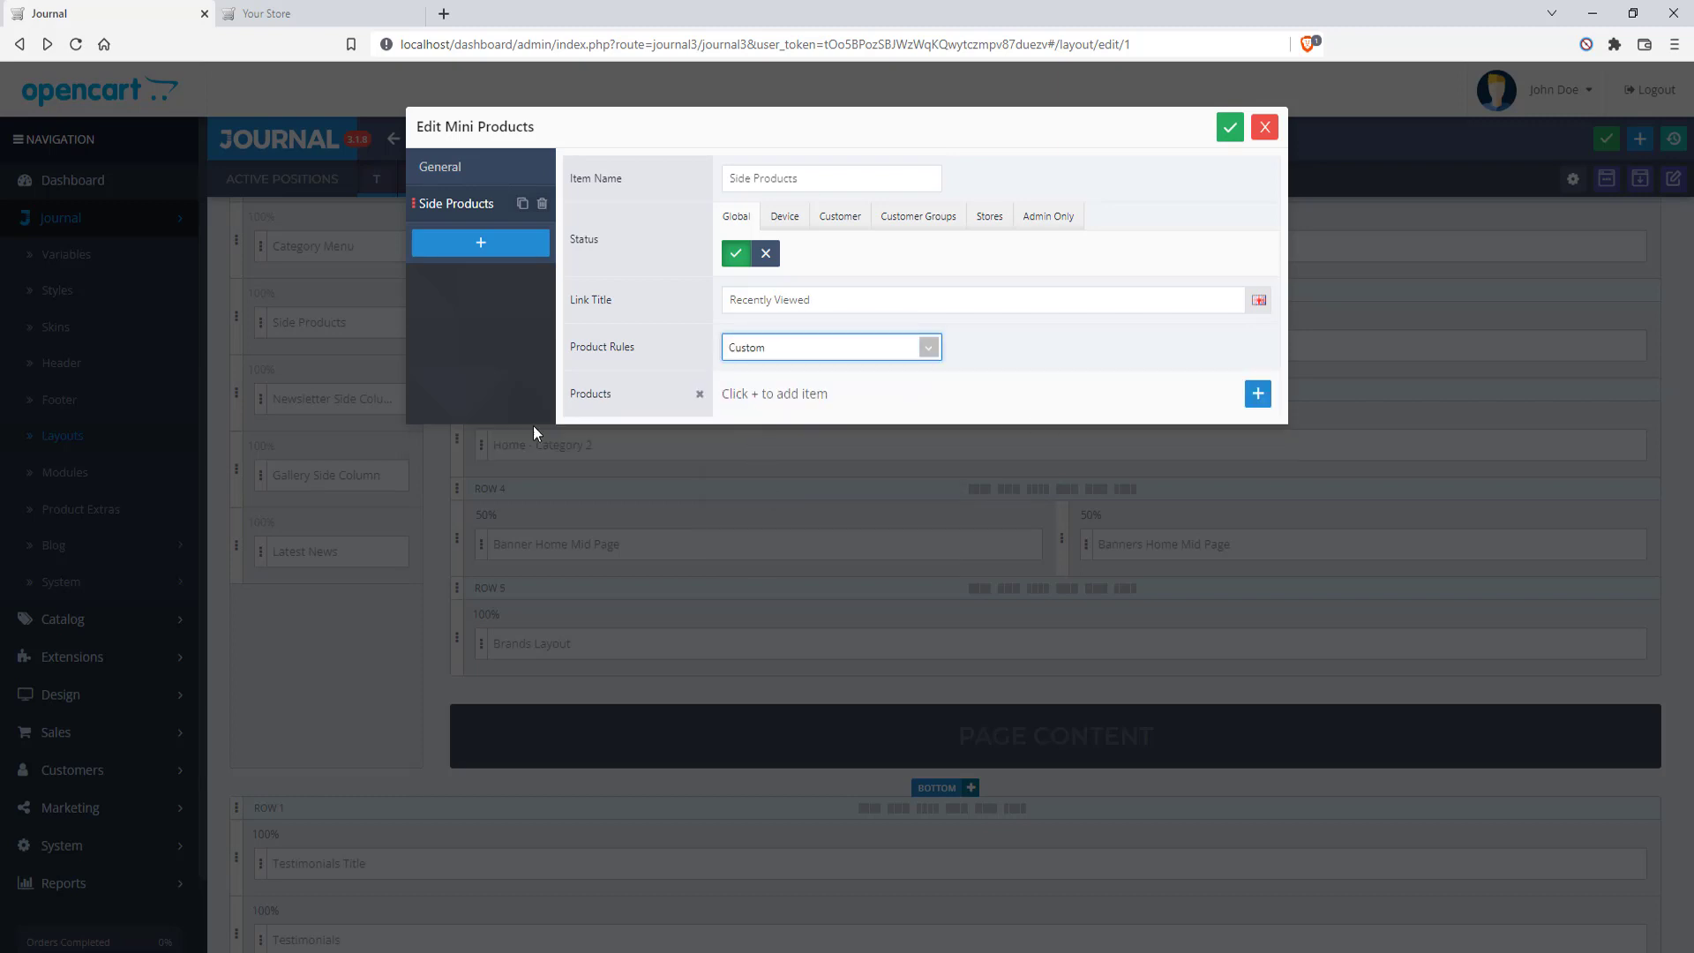
Add twelve empty product entries to the Side Products item's custom product list
click(1256, 396)
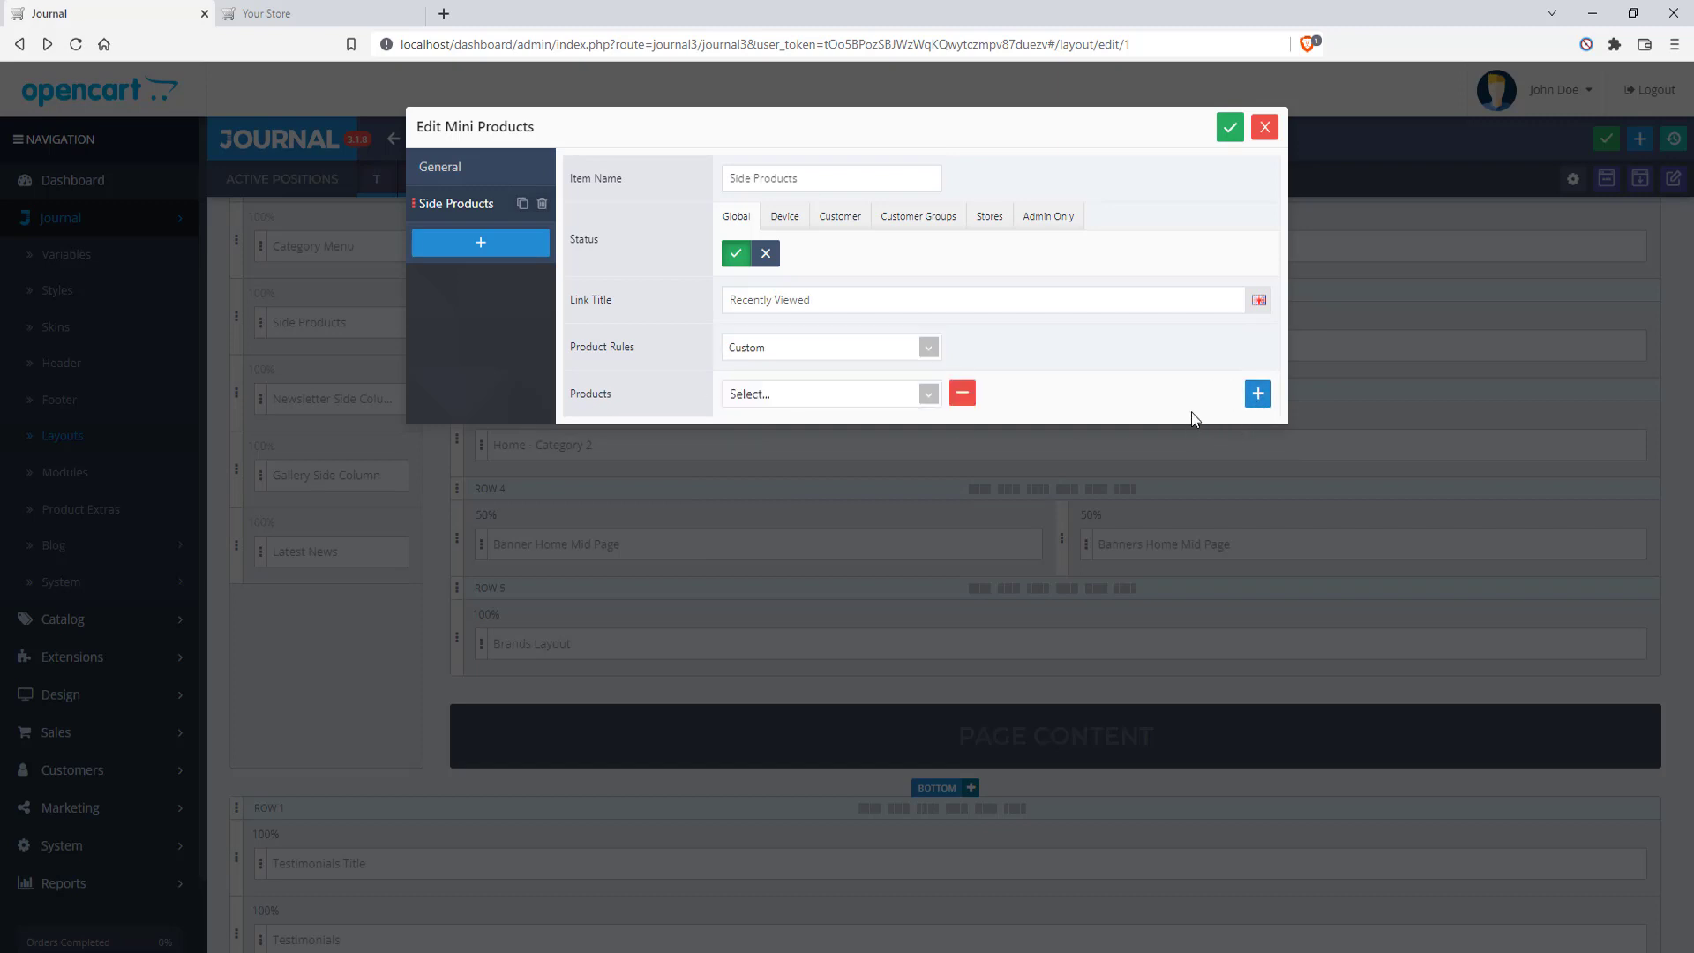
click(1258, 398)
click(1259, 423)
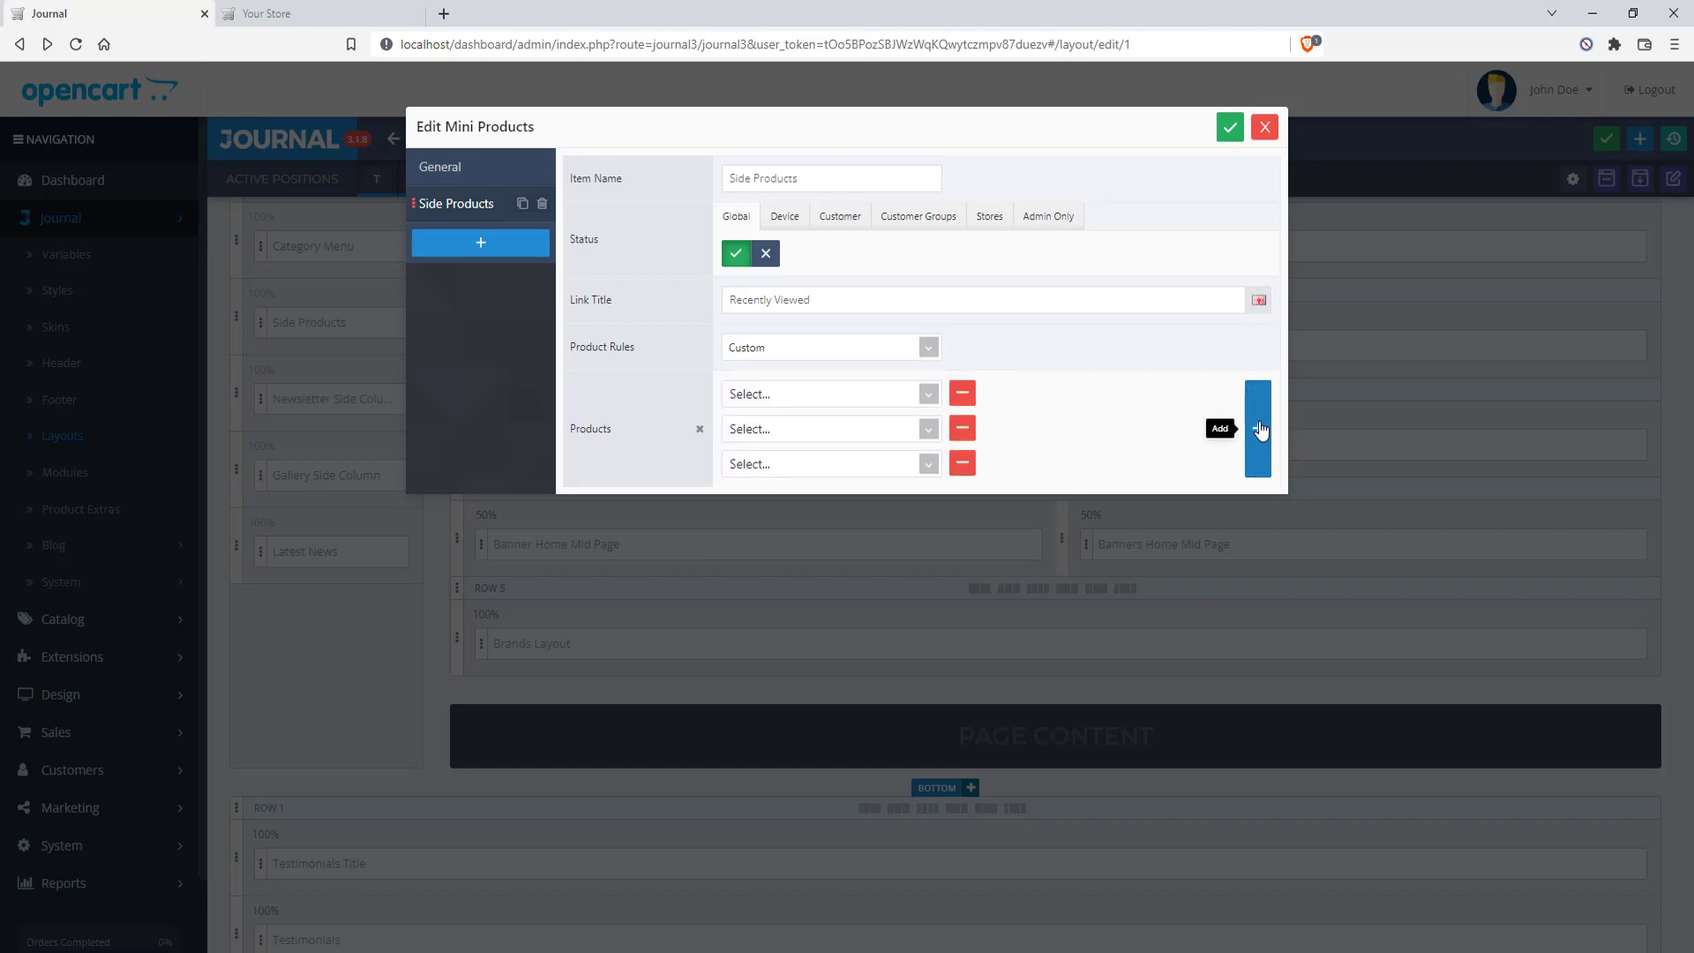
click(1260, 429)
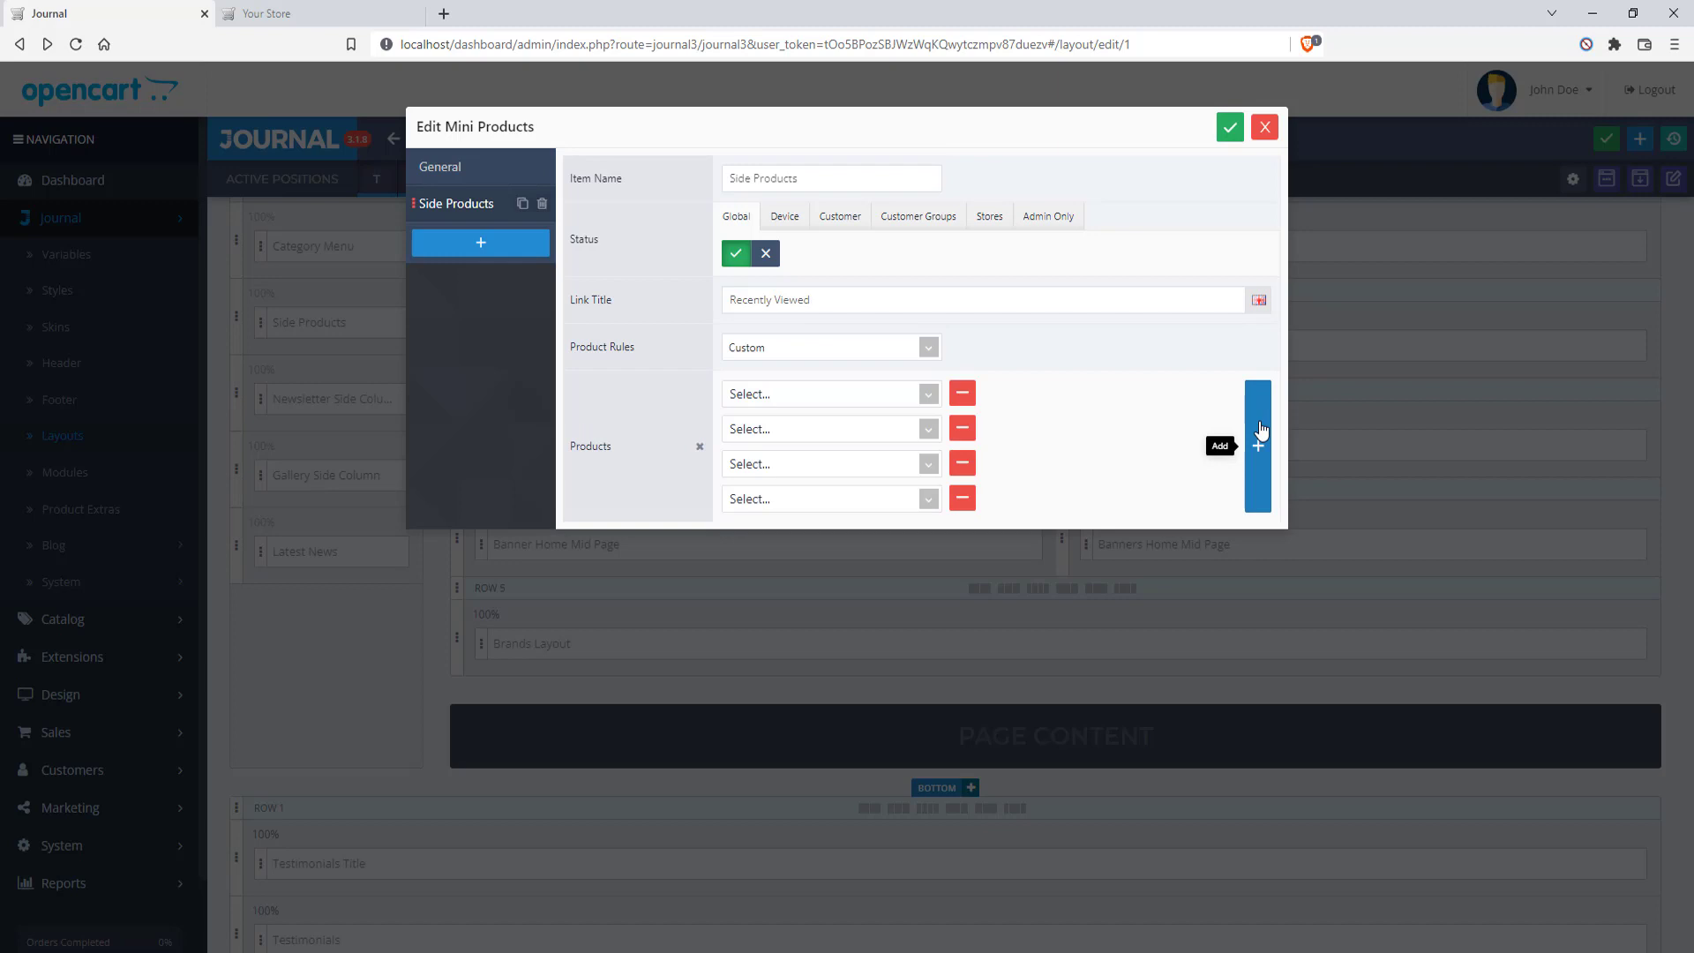
click(1259, 458)
click(1259, 461)
click(1258, 470)
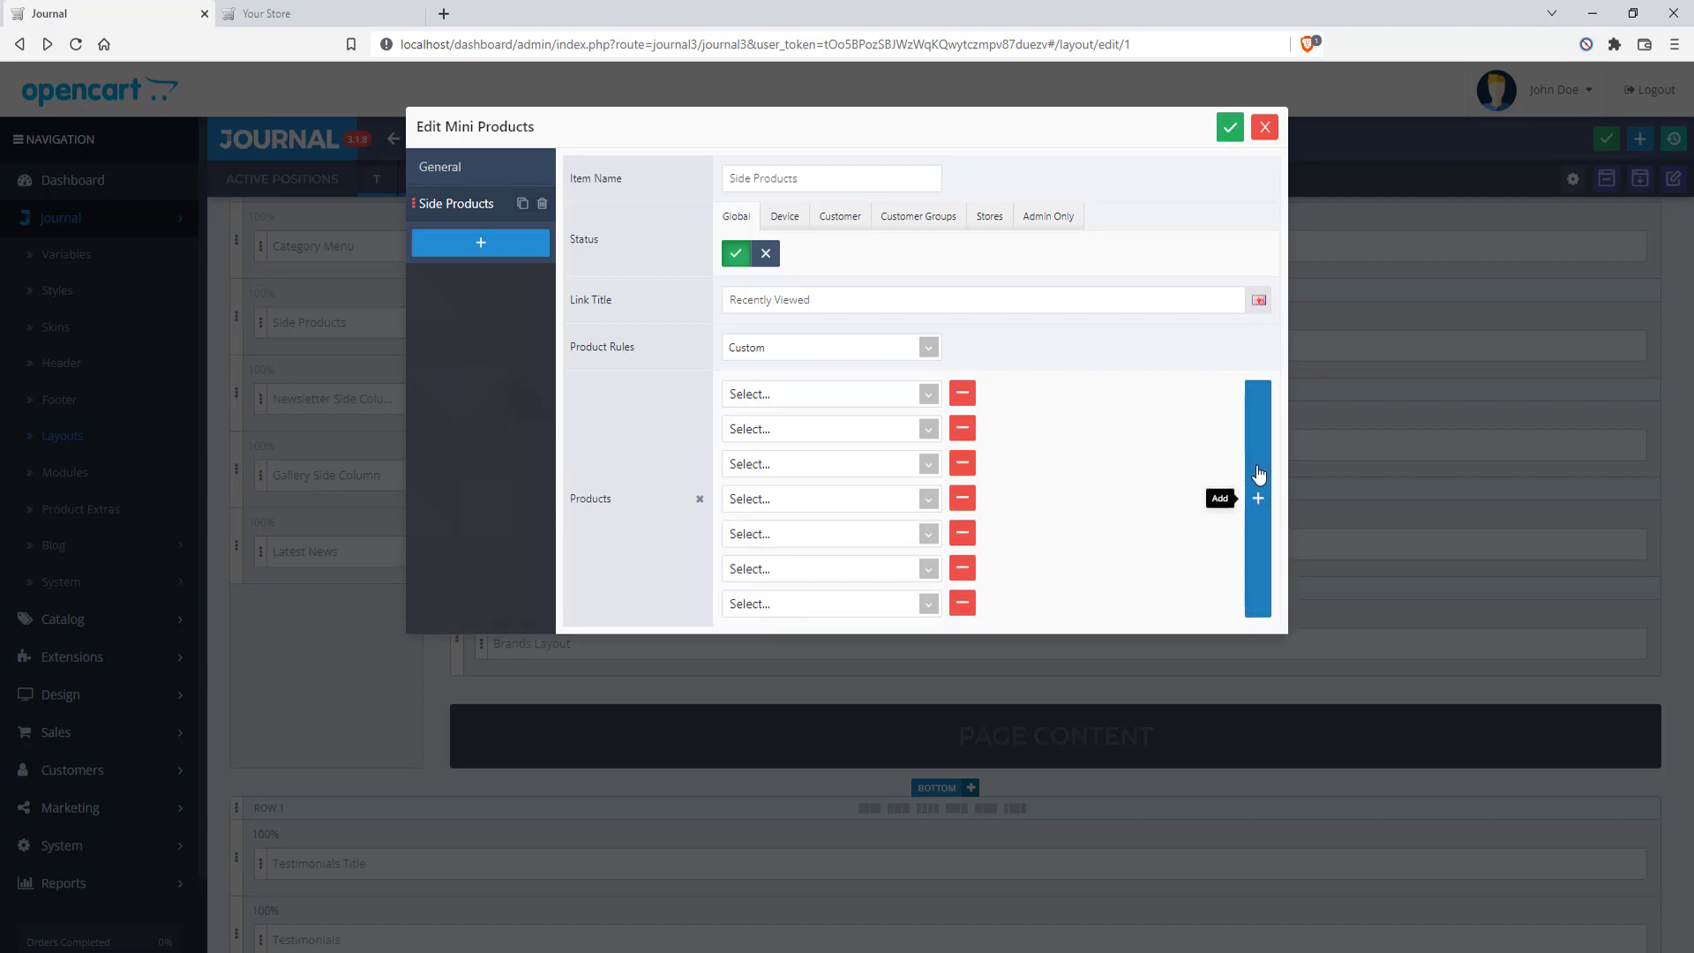
click(1258, 478)
click(1259, 494)
click(1260, 512)
click(1261, 538)
click(1264, 574)
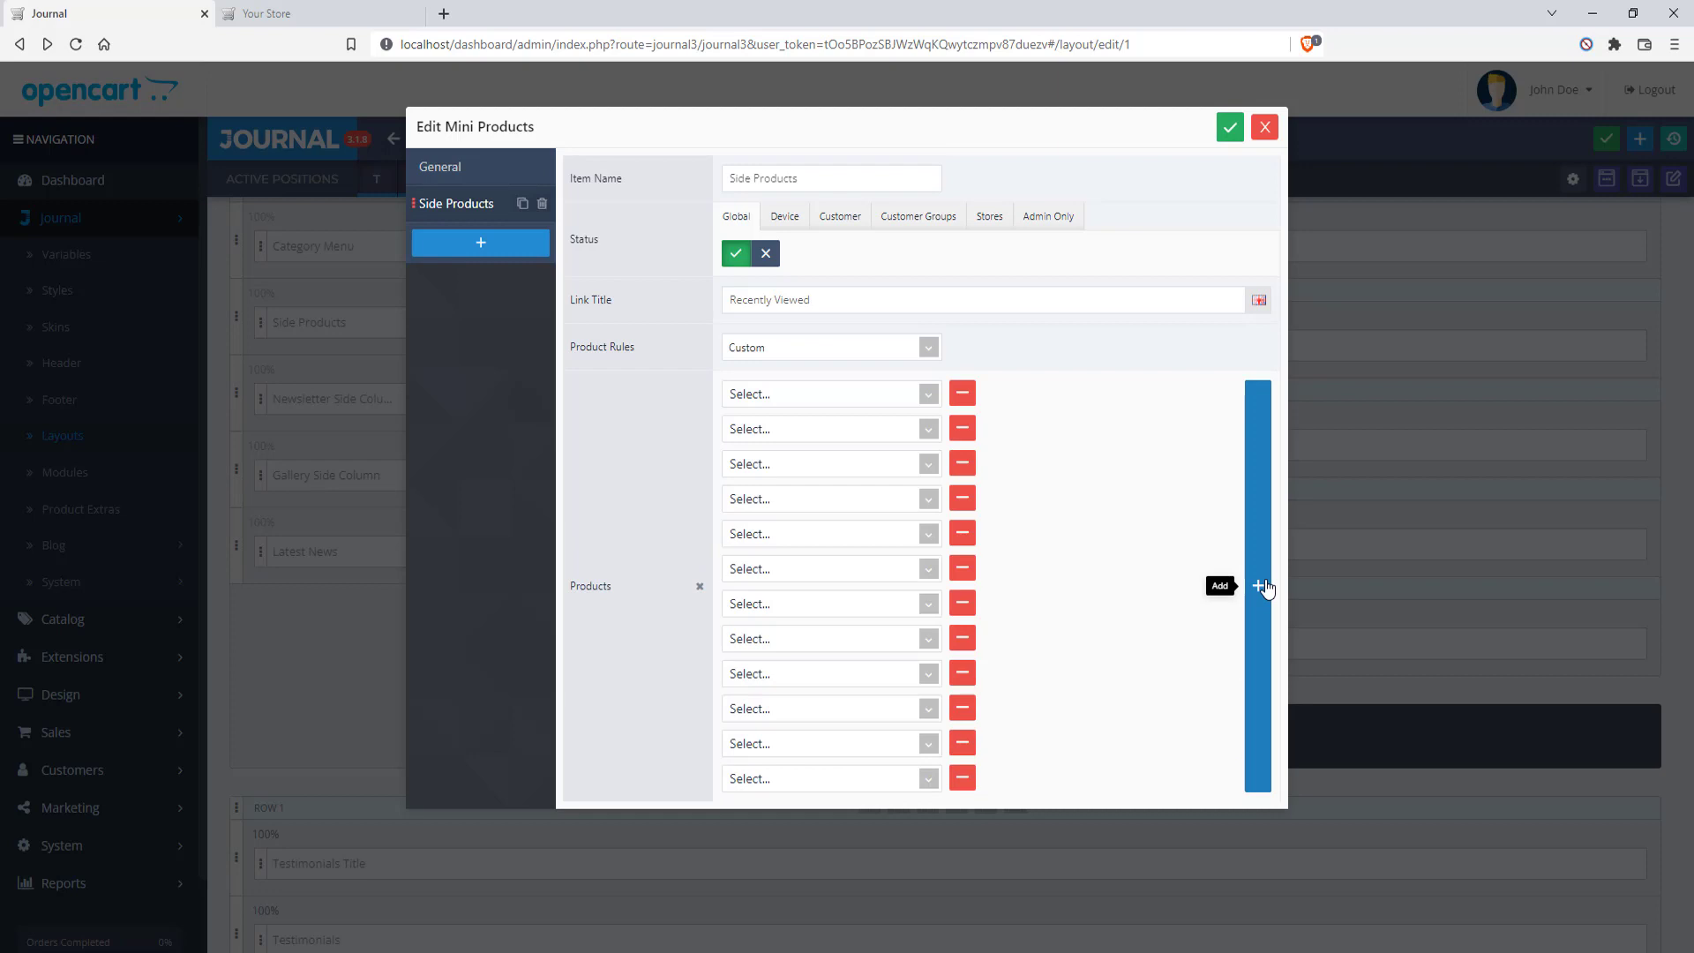
Remove six of the empty product entries from the custom product list
click(962, 400)
click(962, 400)
click(962, 400)
click(963, 400)
click(961, 397)
click(961, 397)
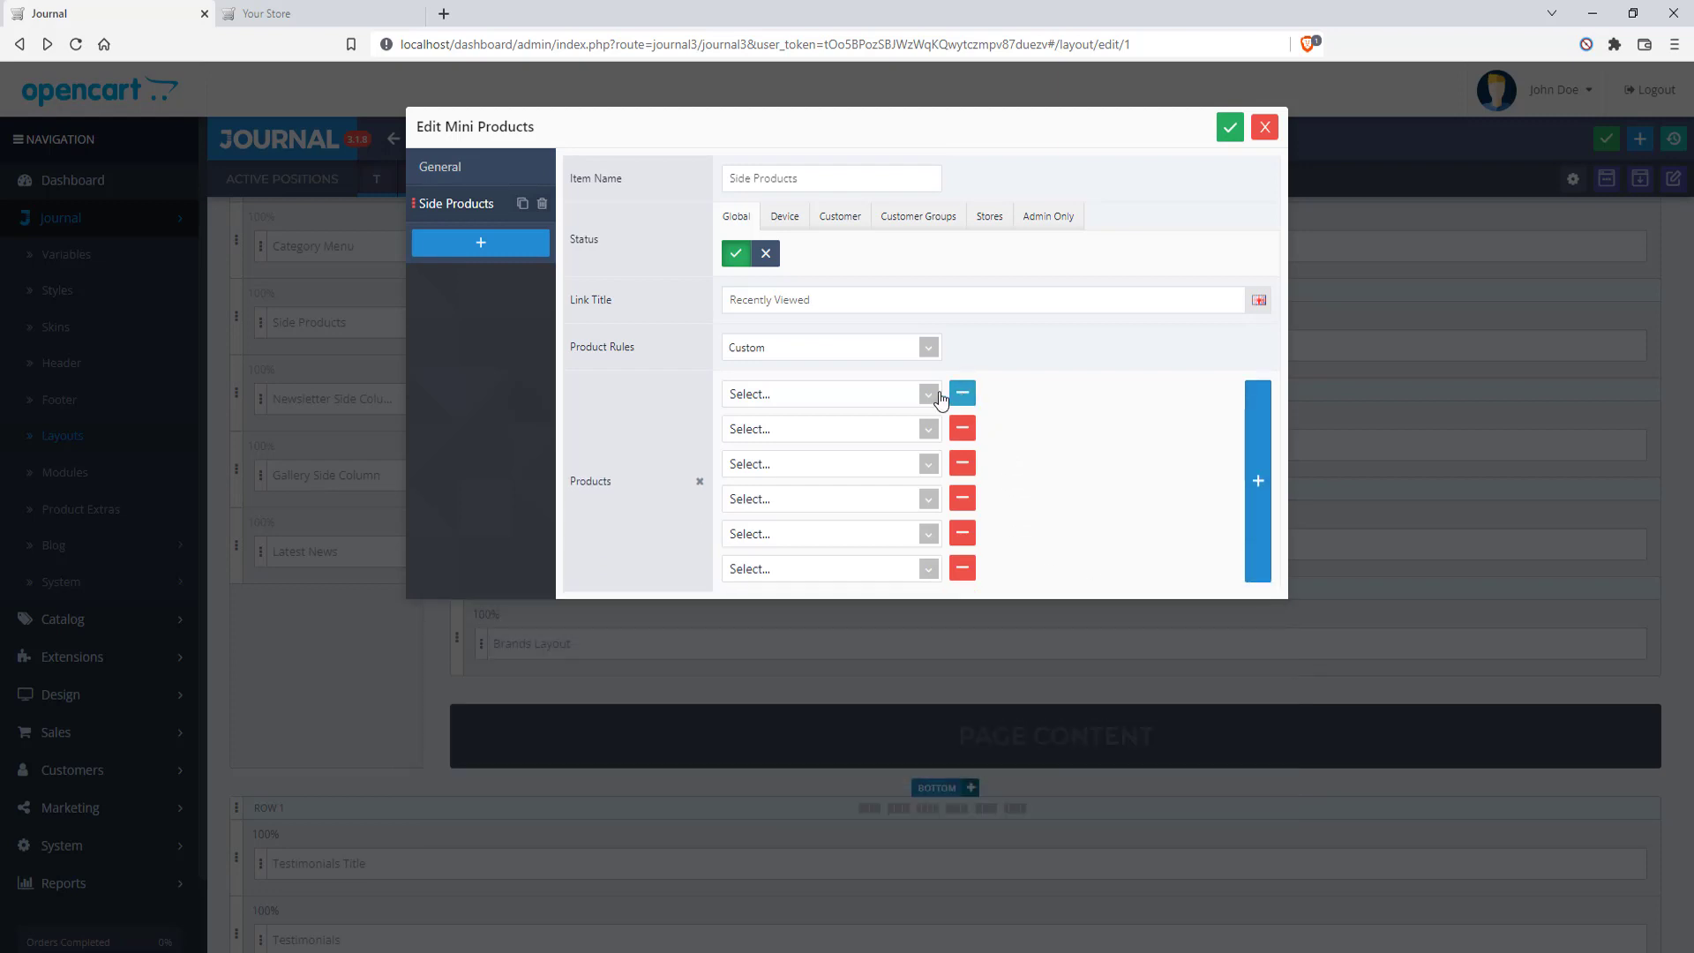
Browse the products available for the first custom product entry without choosing one
click(938, 399)
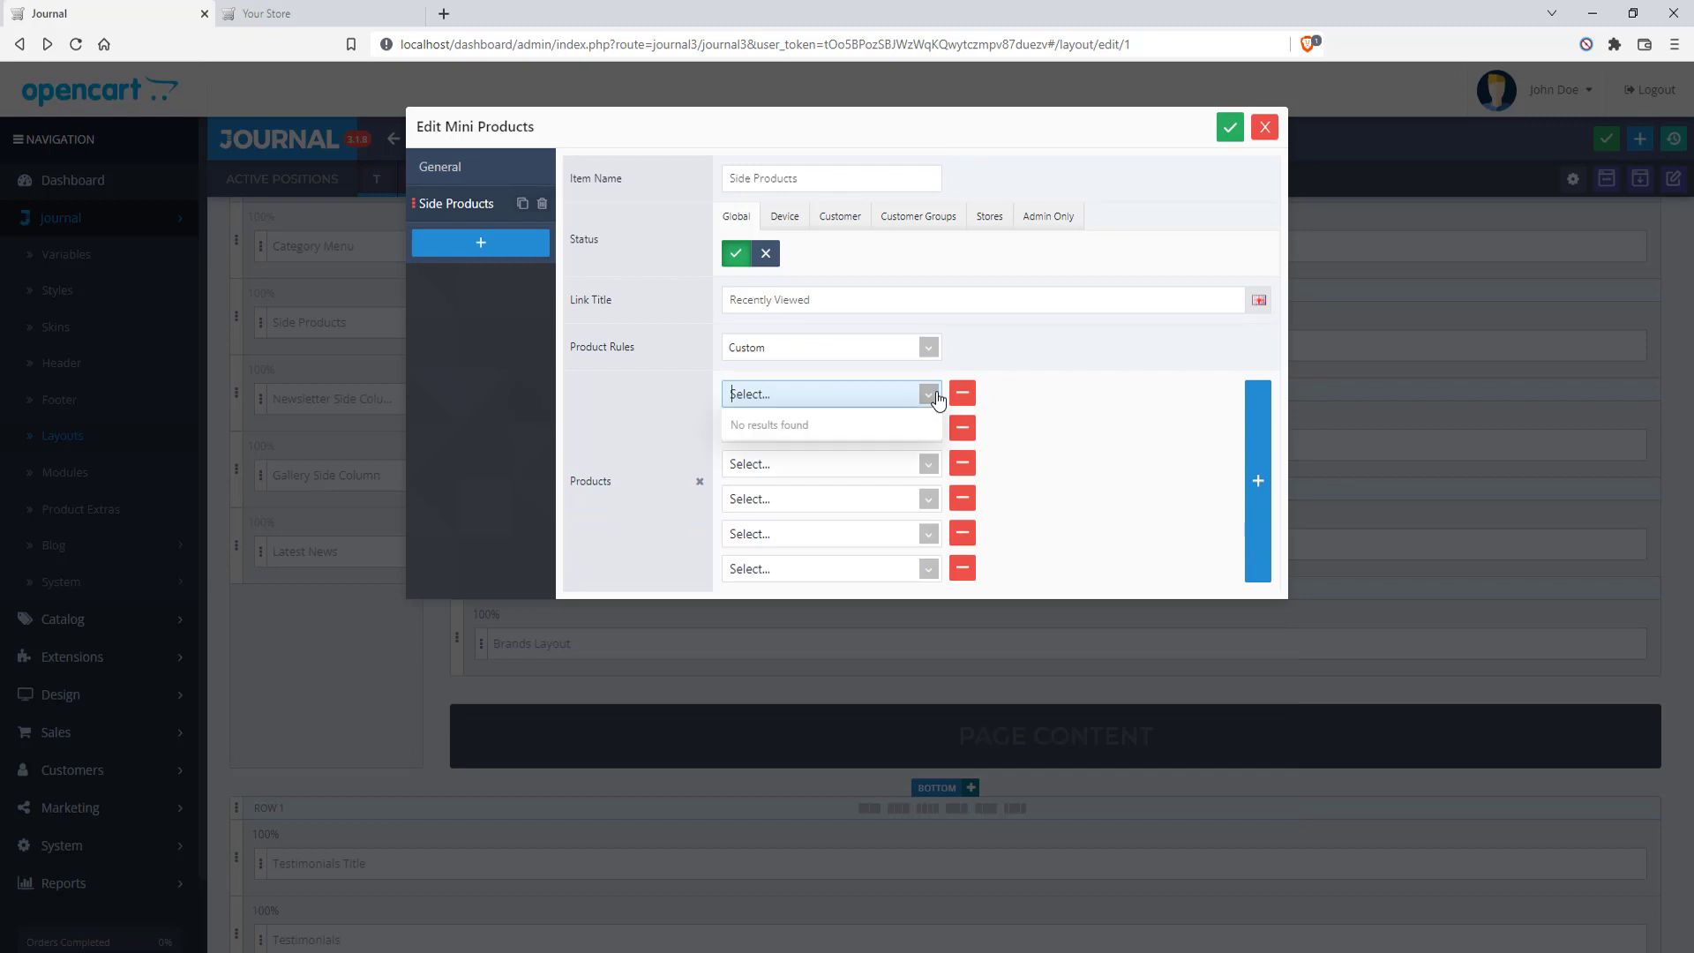
click(1138, 405)
click(880, 390)
scroll(866, 487, down, 9)
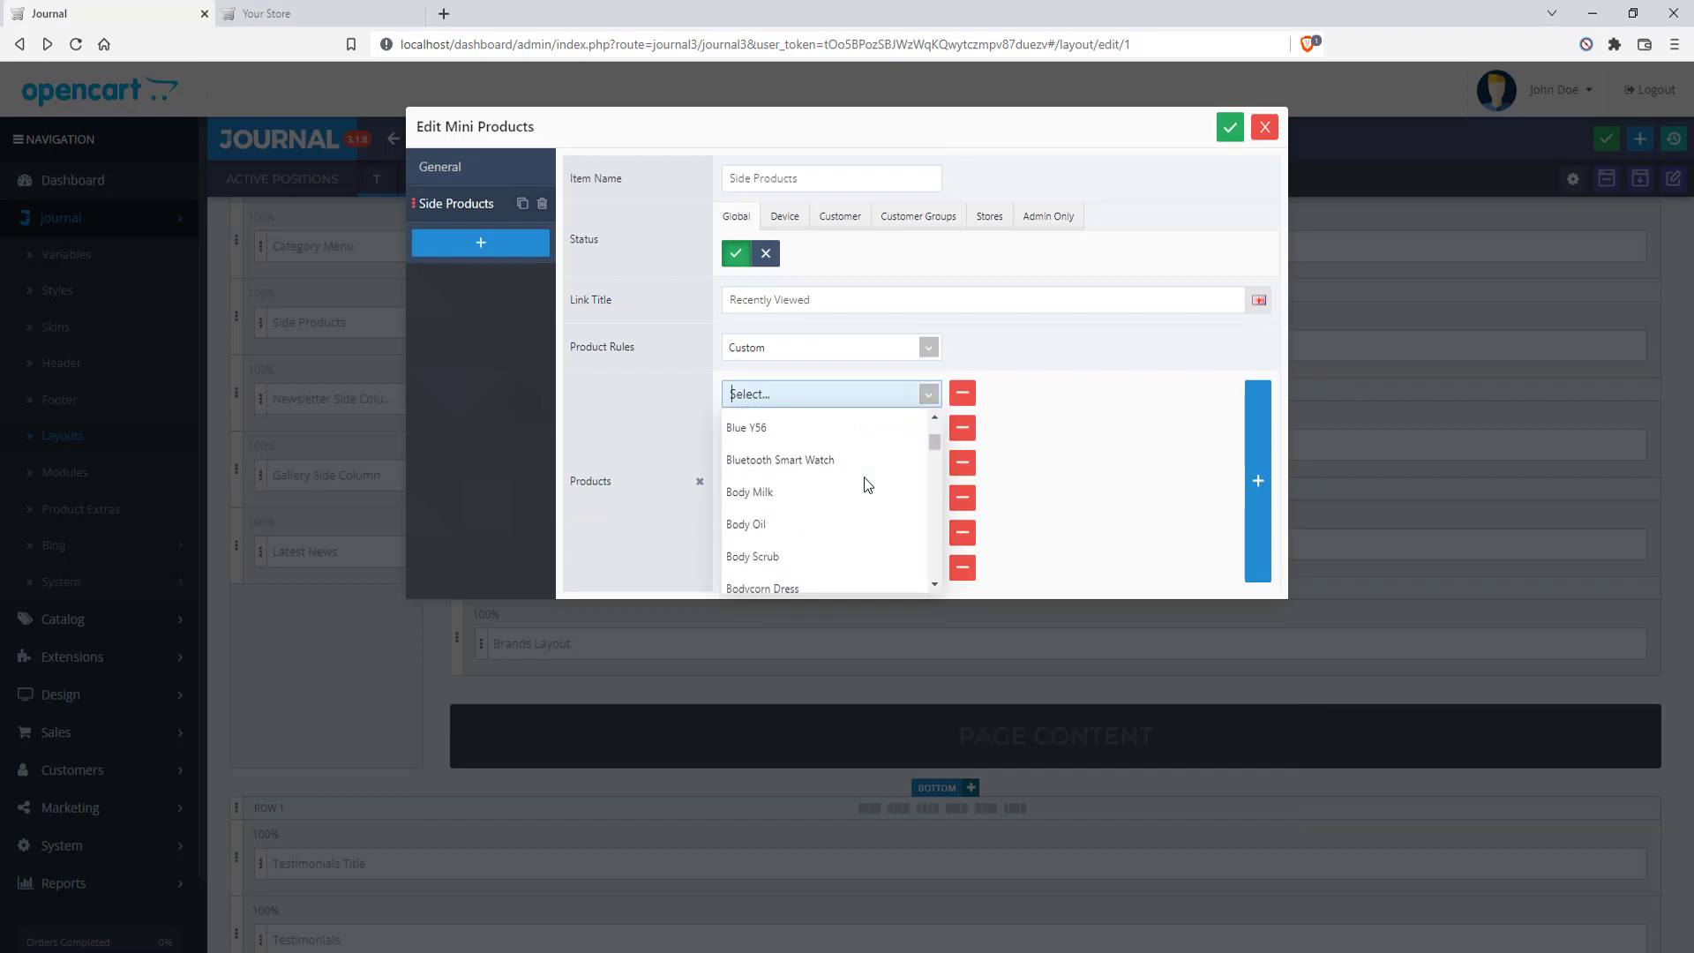
scroll(866, 487, up, 9)
click(1138, 463)
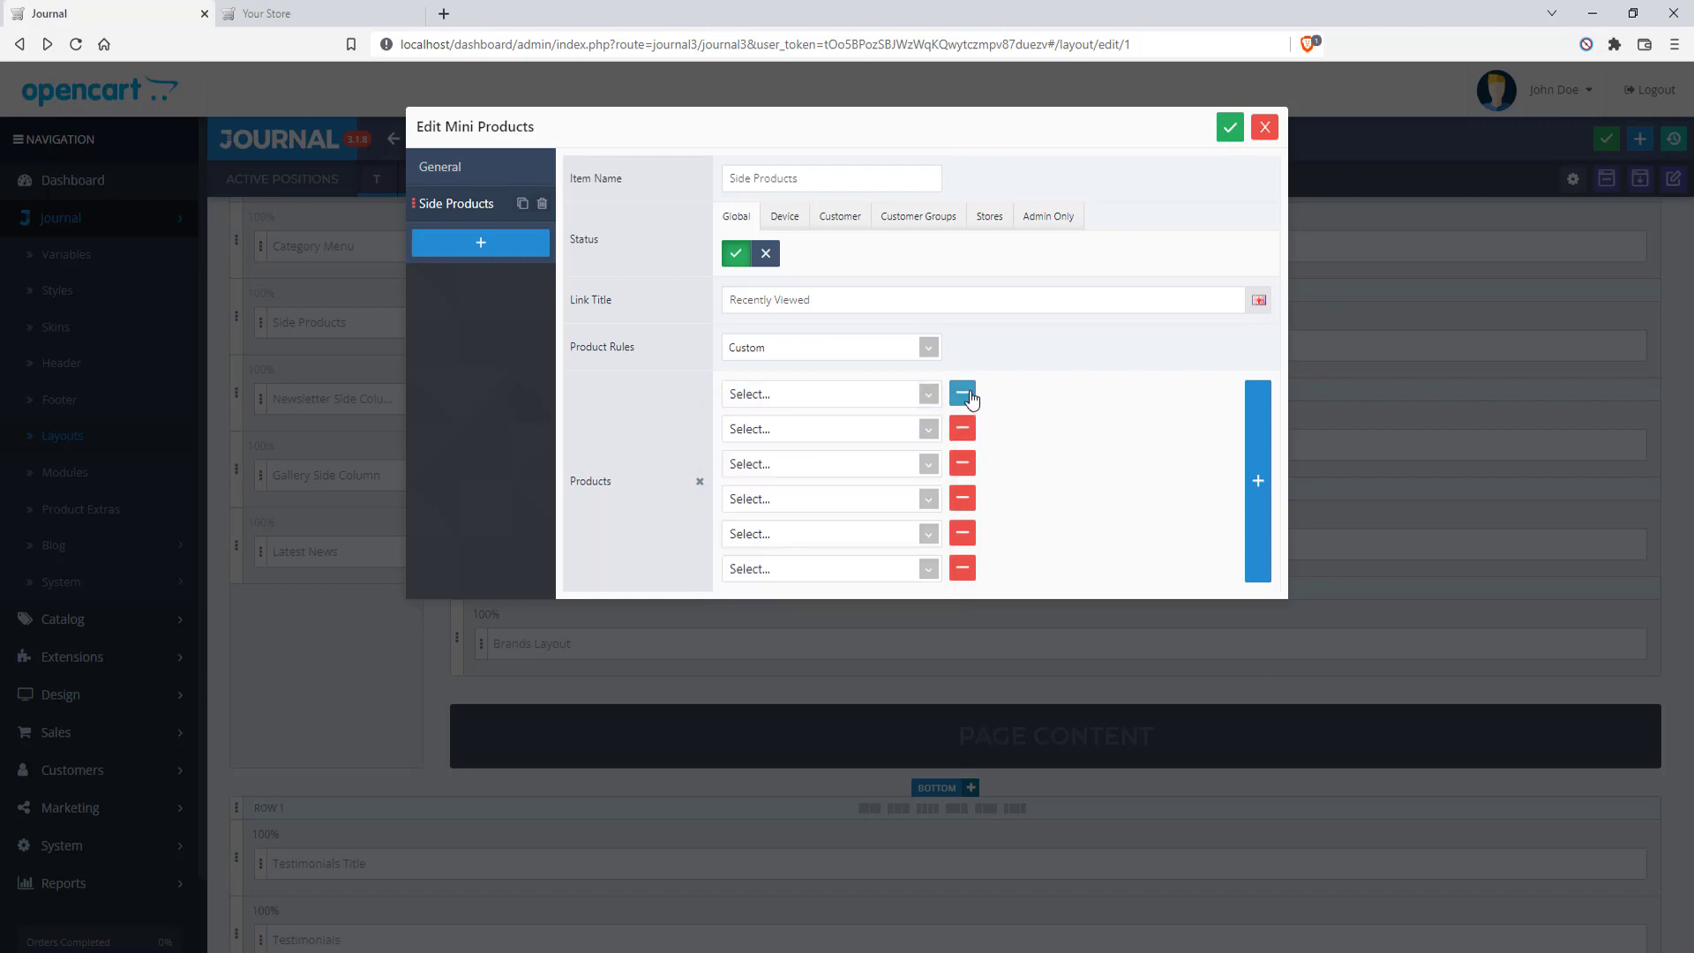
Remove the six remaining empty product entries and close the Mini Products editor without saving
click(969, 394)
click(968, 394)
click(969, 394)
click(969, 395)
click(963, 394)
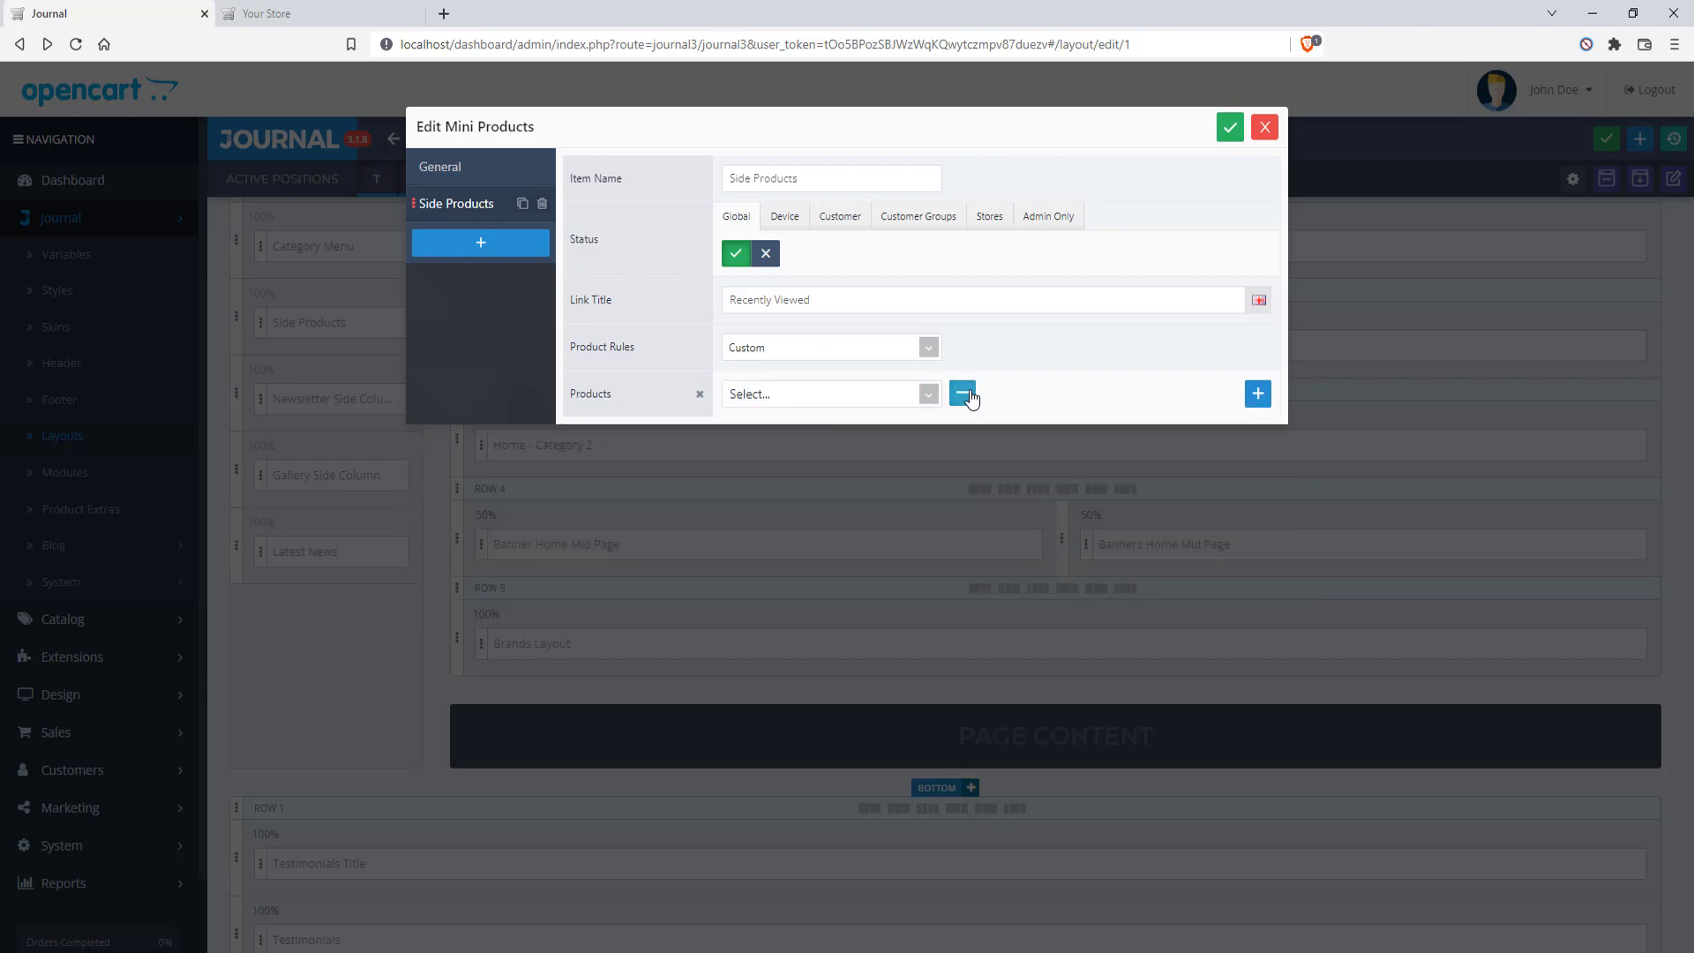
click(963, 395)
click(1265, 130)
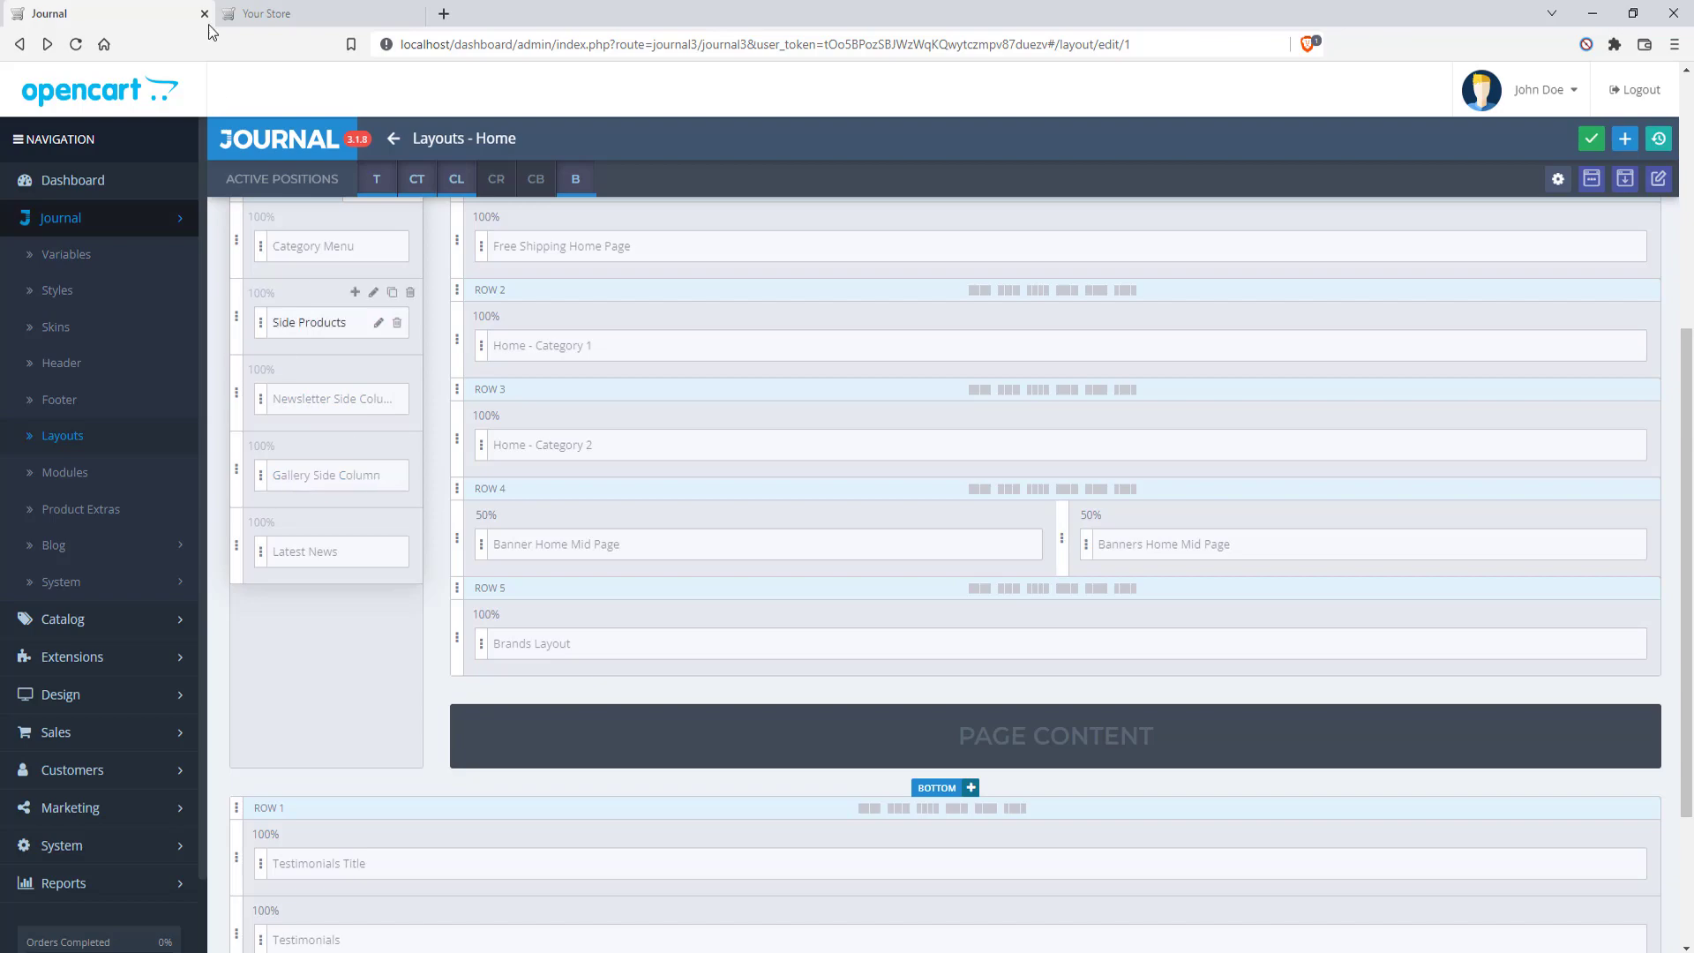
Compare the storefront's side column sections with the Home layout's left-column modules, including the newsletter, gallery and latest news
click(264, 11)
scroll(162, 467, down, 6)
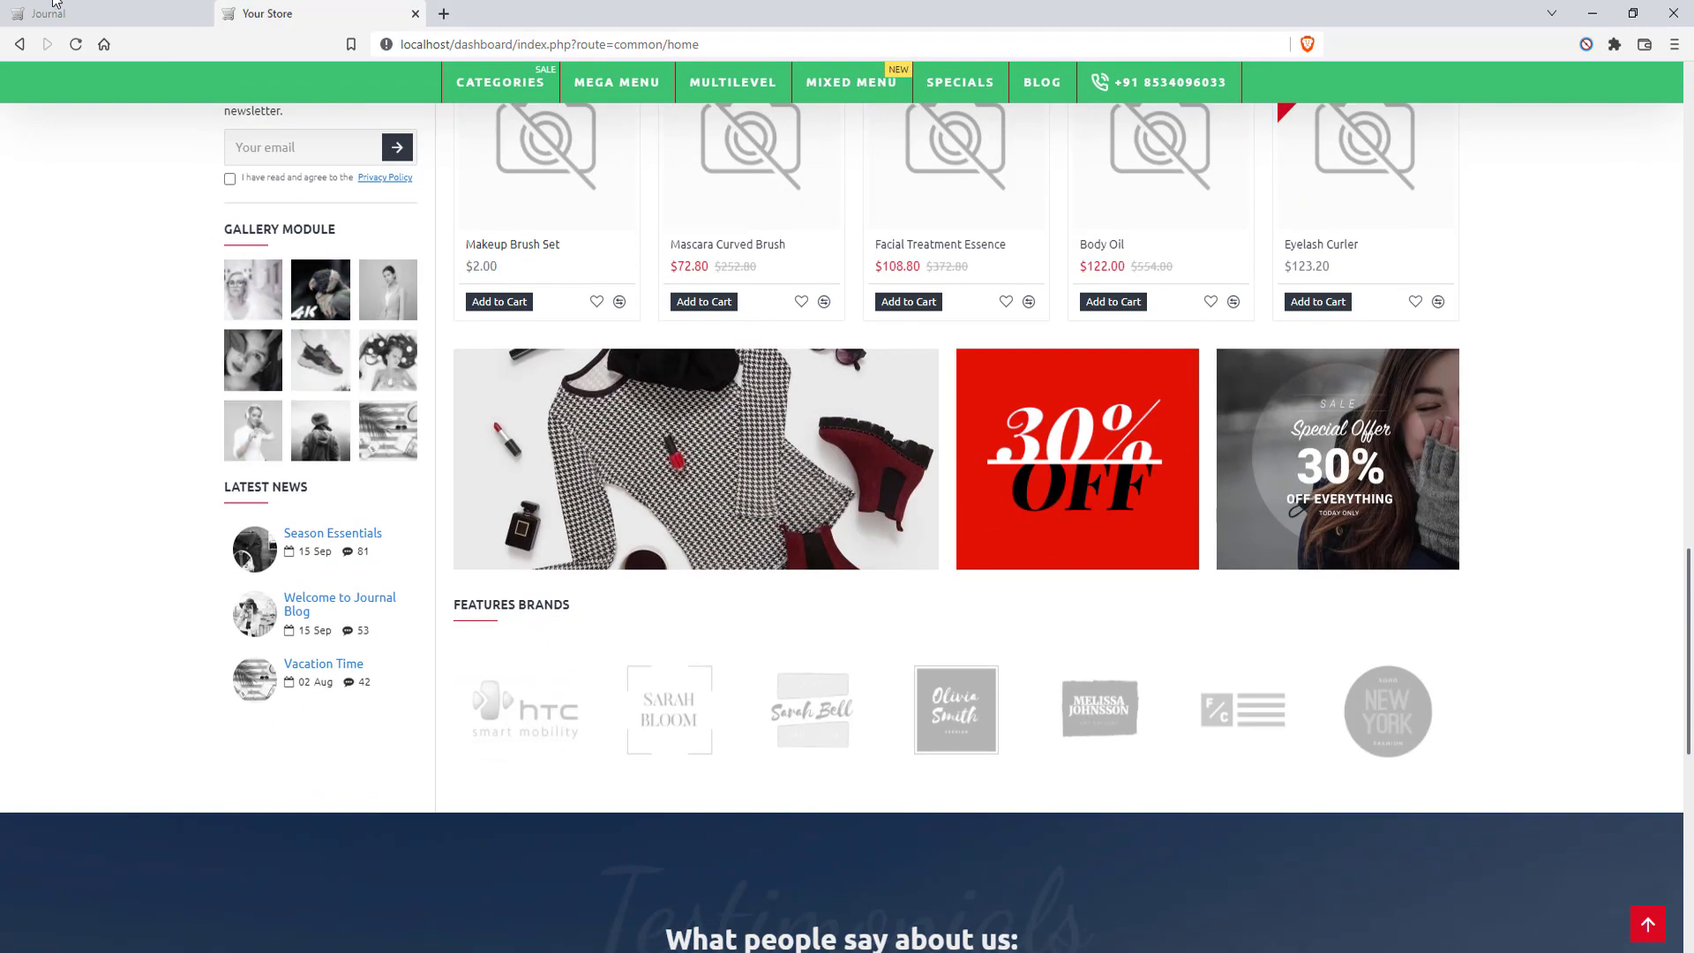
click(71, 18)
scroll(318, 432, down, 1)
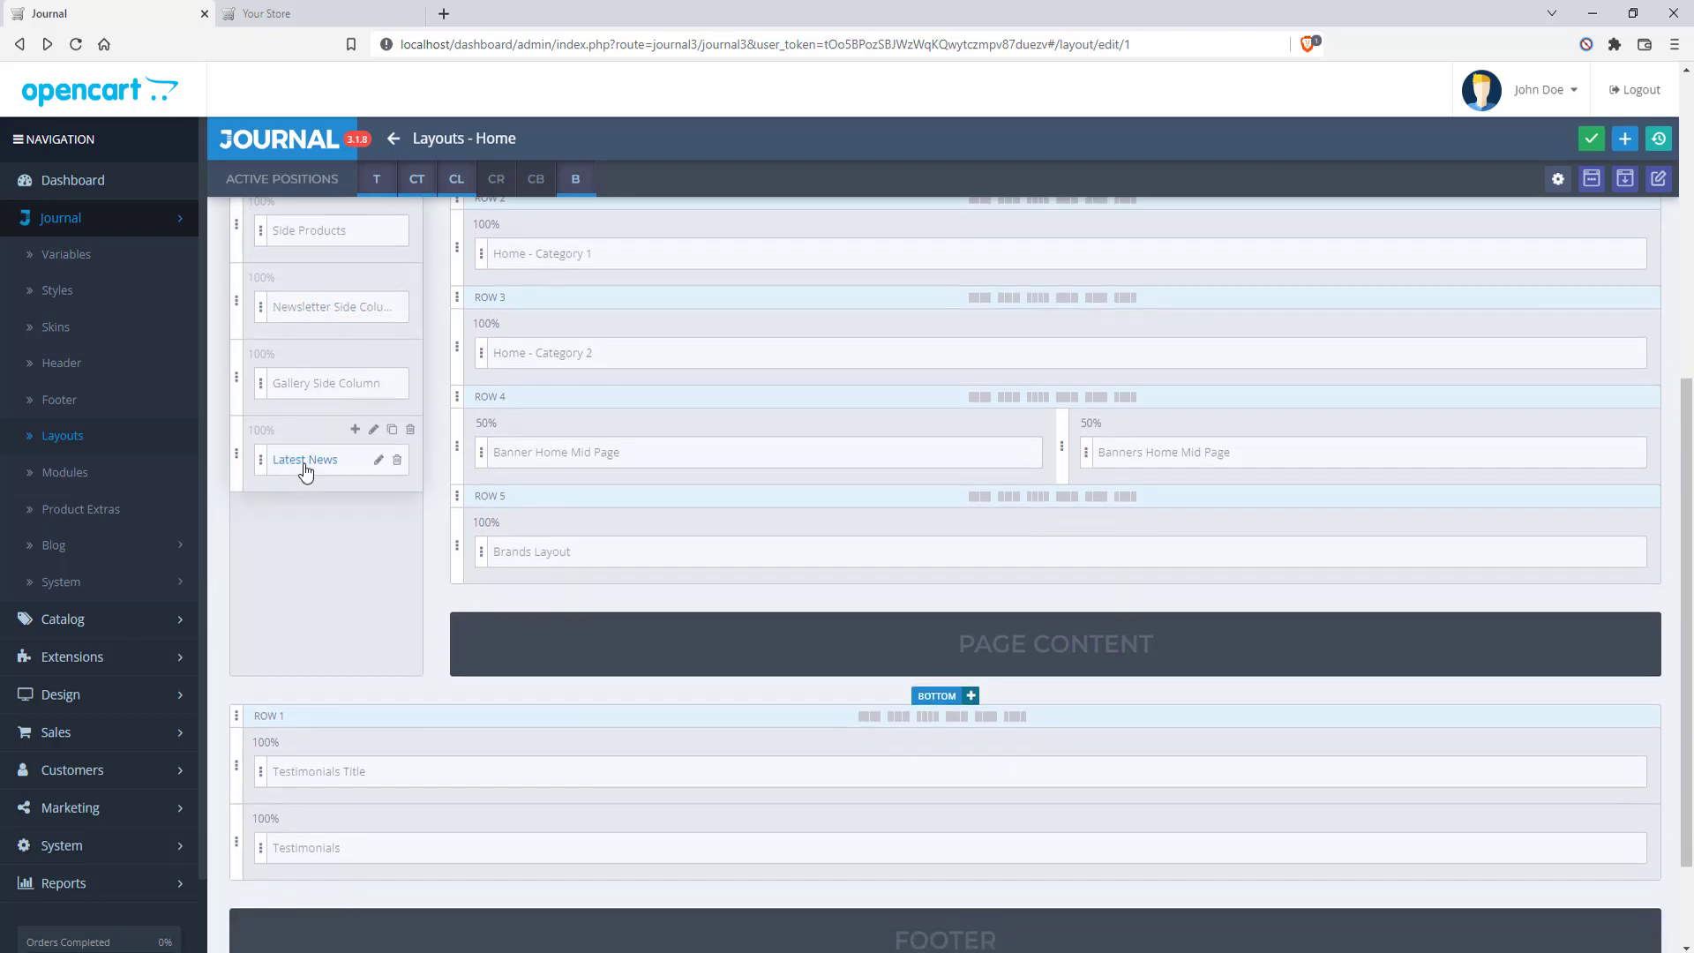
click(291, 12)
scroll(264, 429, down, 2)
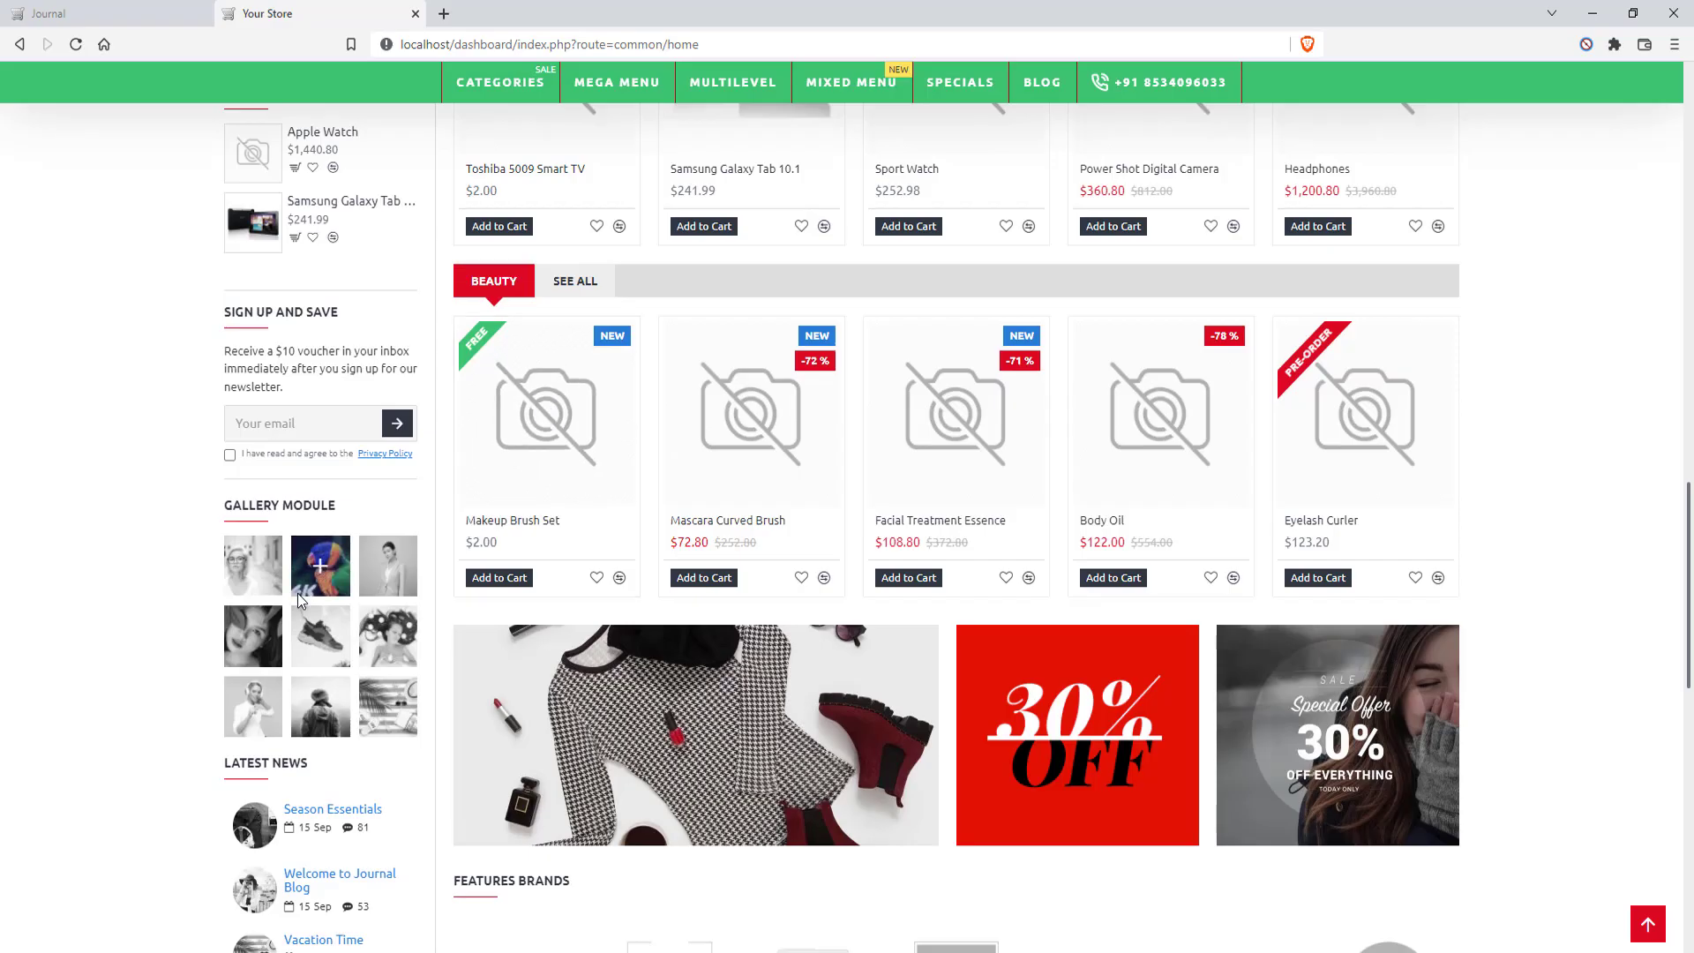
scroll(298, 593, up, 5)
scroll(199, 337, down, 2)
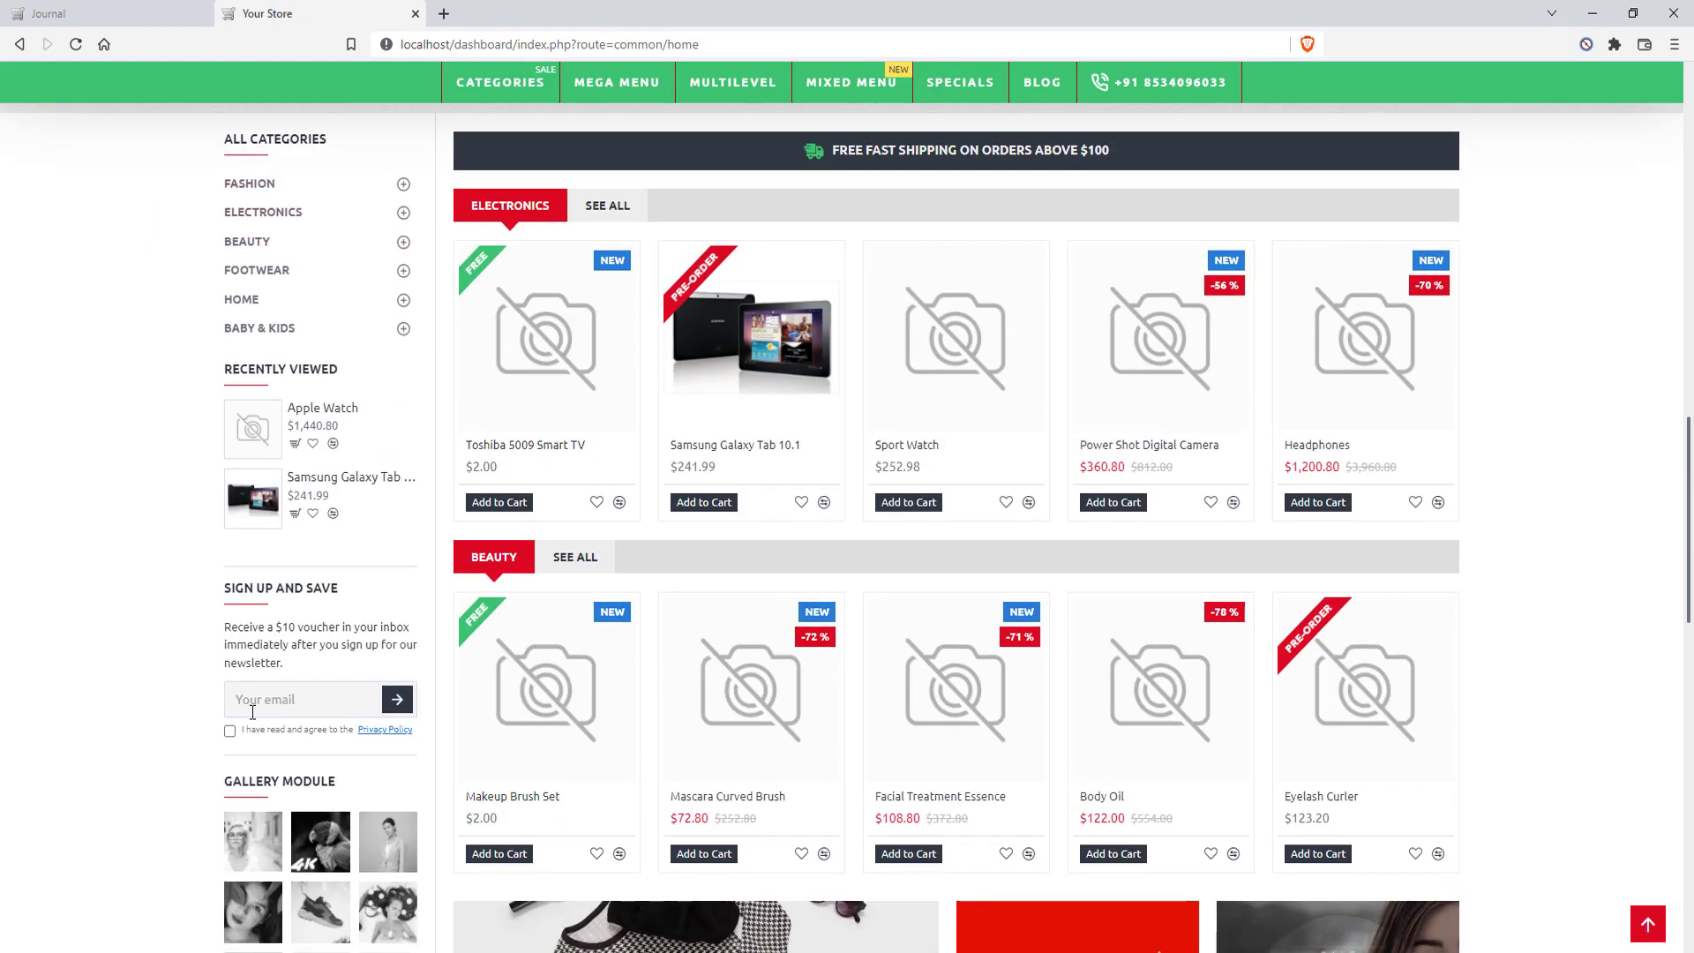
scroll(96, 663, down, 3)
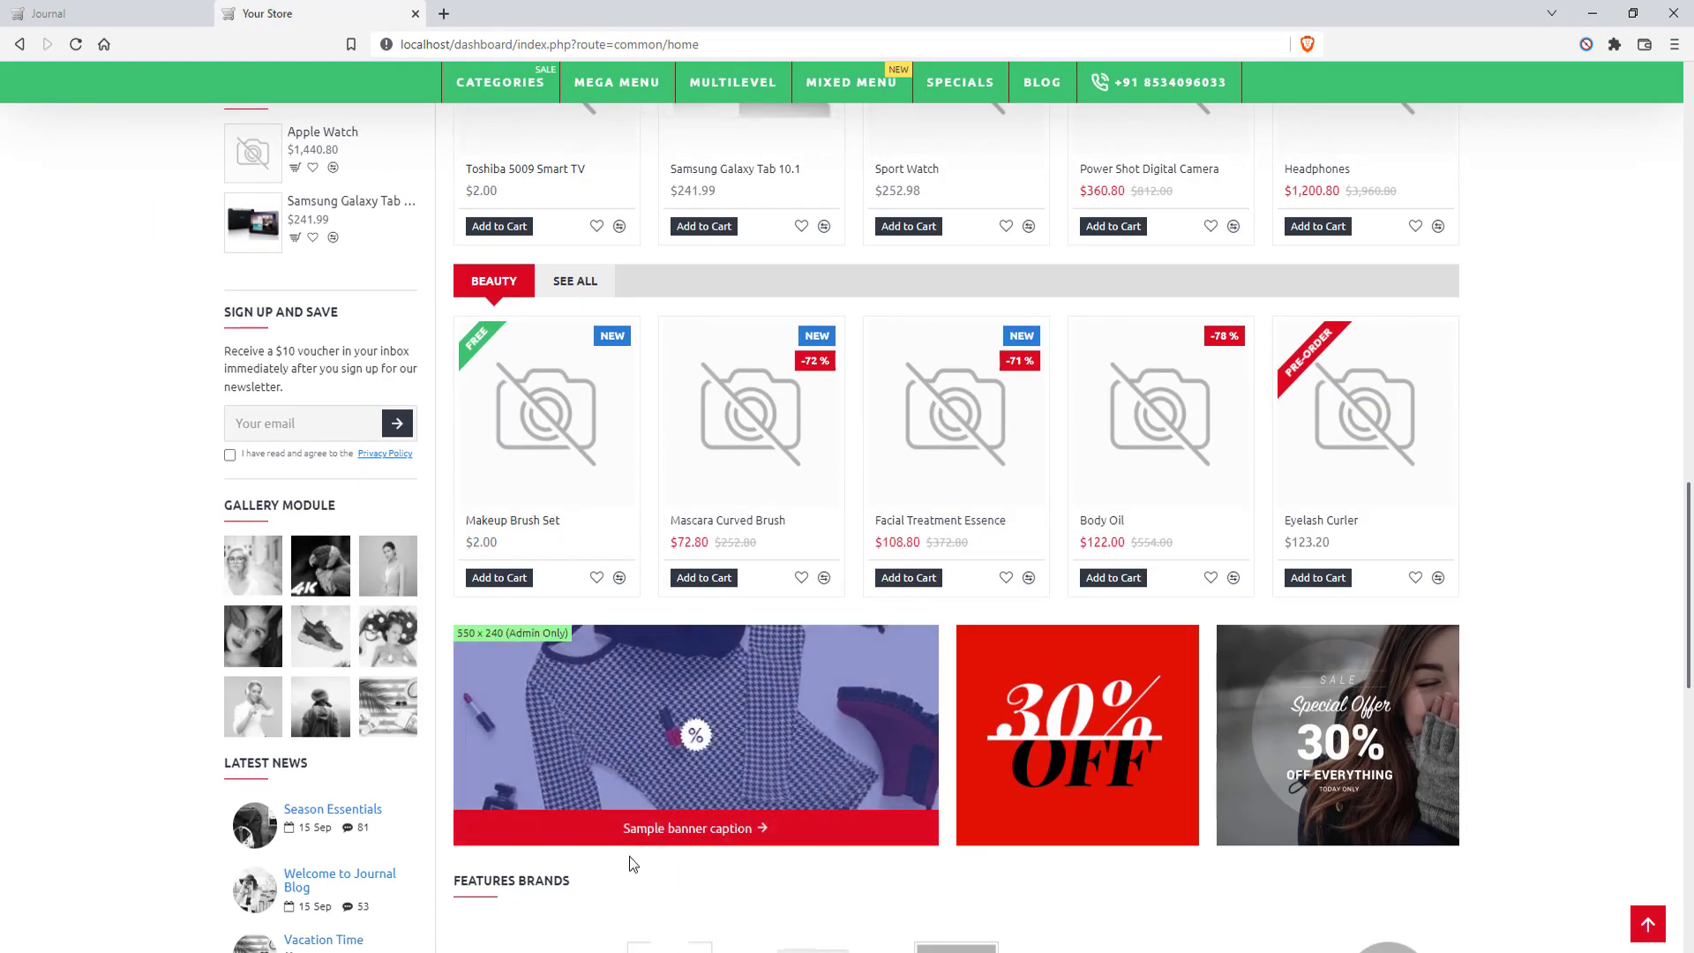
scroll(47, 330, down, 1)
scroll(50, 338, up, 4)
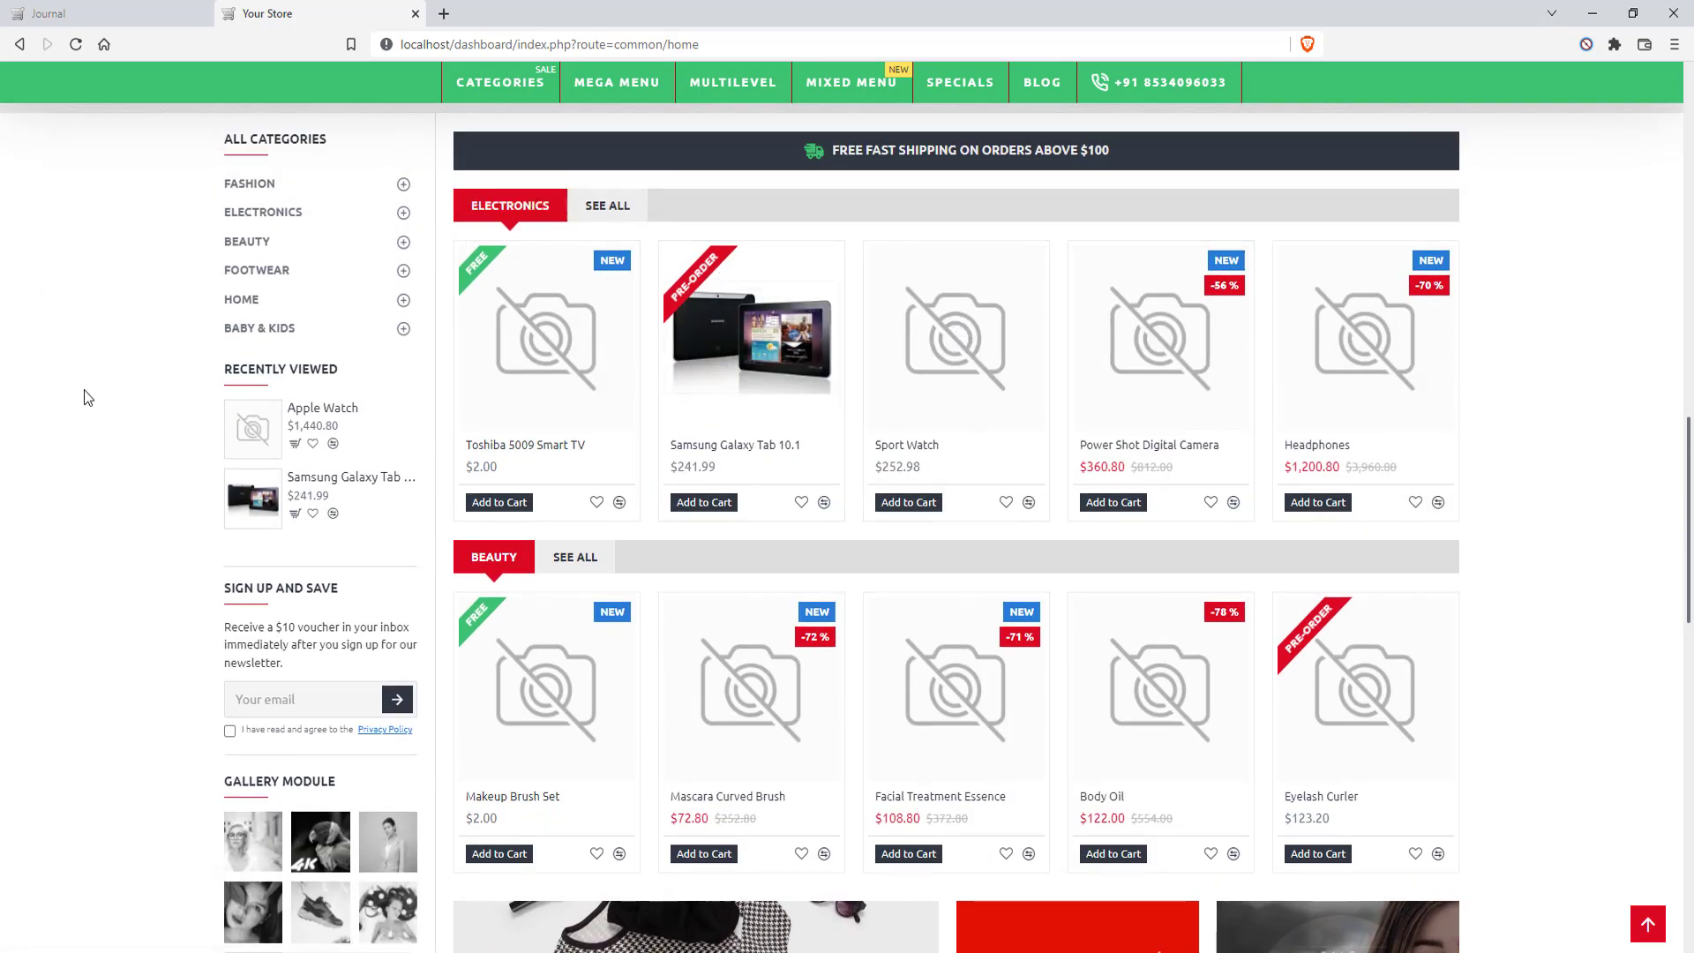
scroll(115, 335, up, 4)
scroll(344, 574, down, 3)
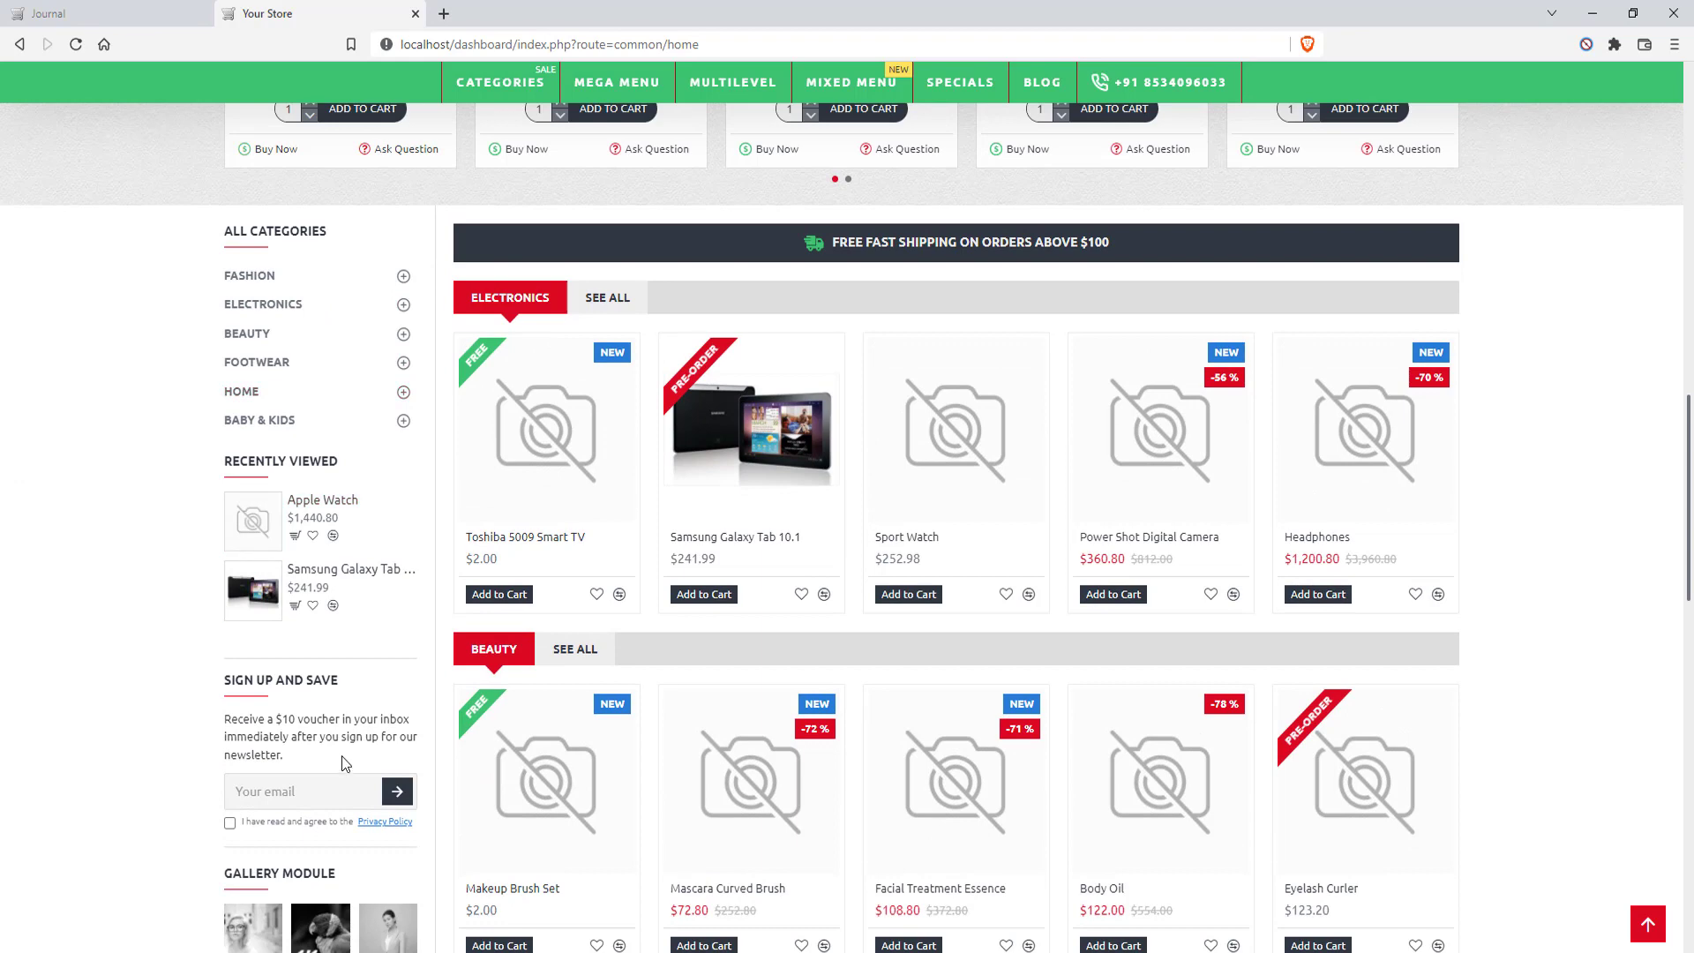
scroll(341, 730, down, 2)
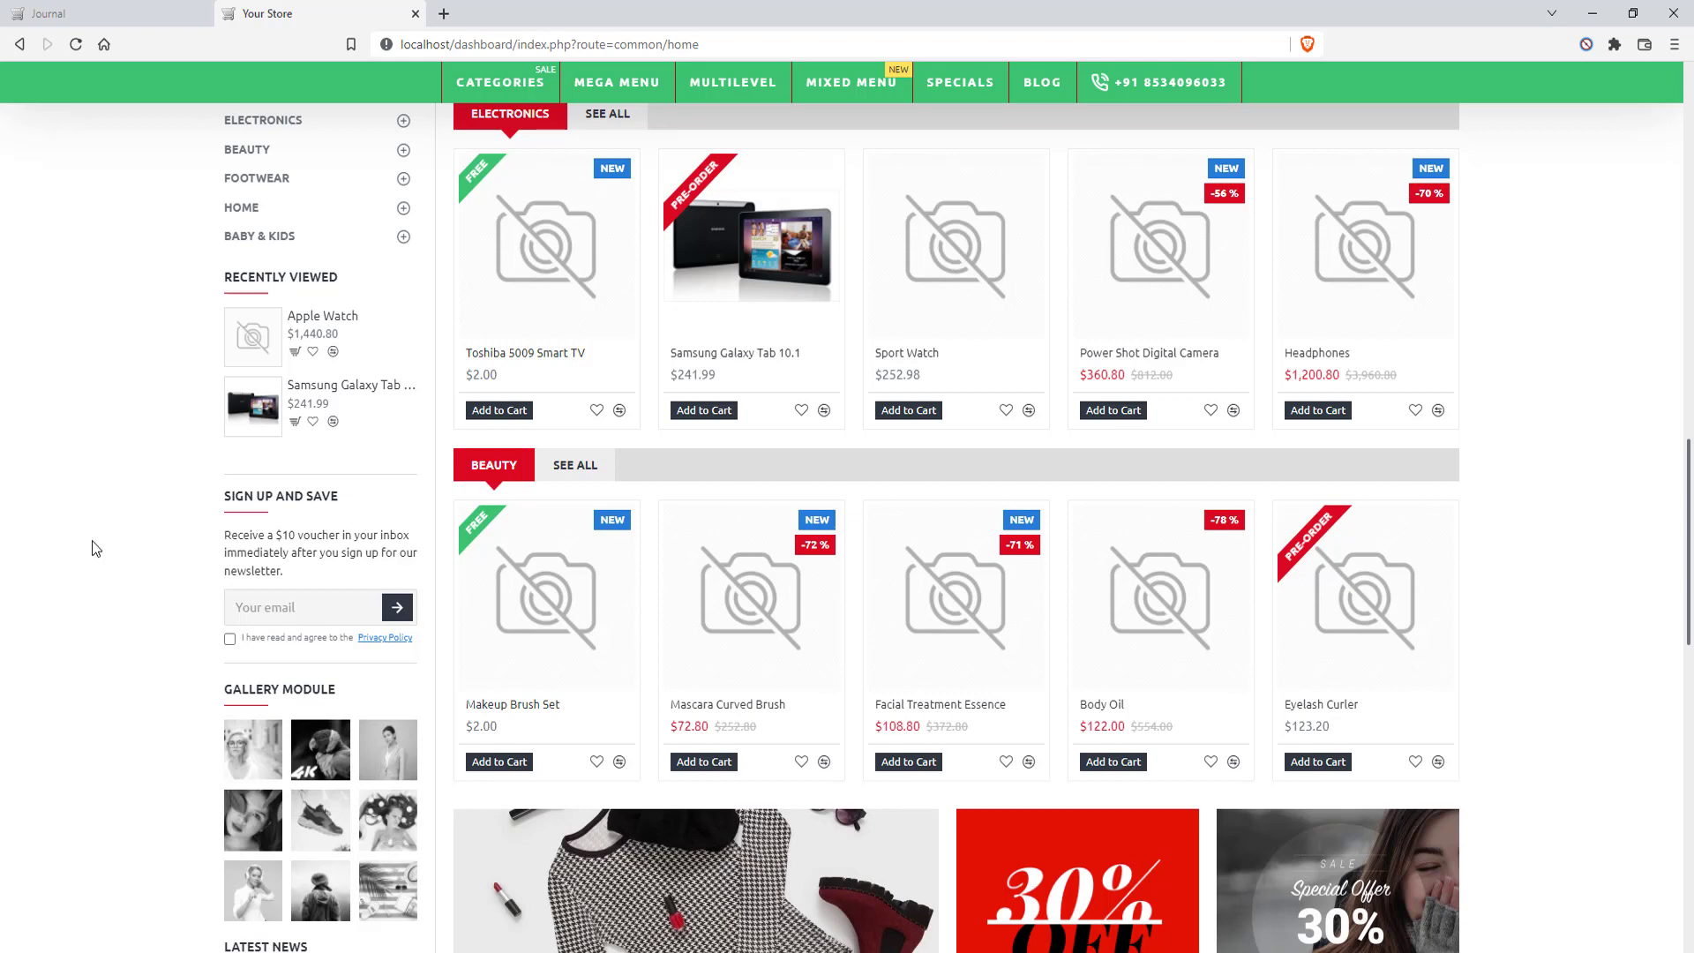
Examine the storefront's main content area, from the free shipping bar and category product rows to the banners, brands and testimonials
scroll(106, 532, up, 1)
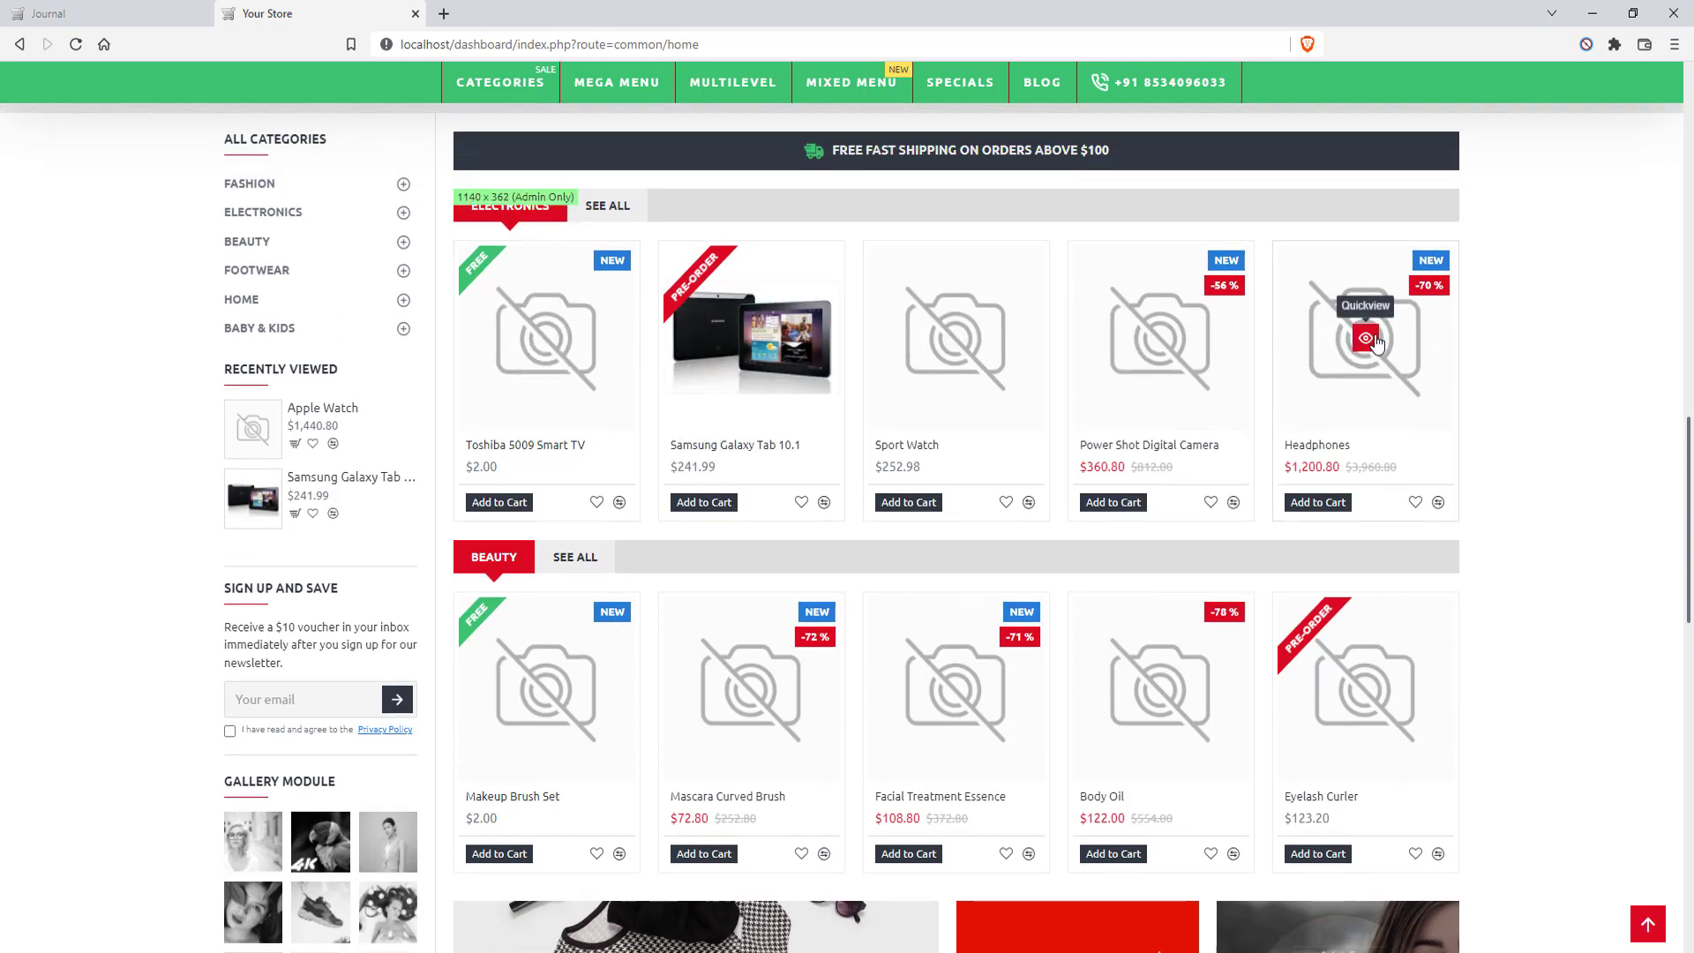
scroll(1361, 353, down, 2)
scroll(600, 405, up, 2)
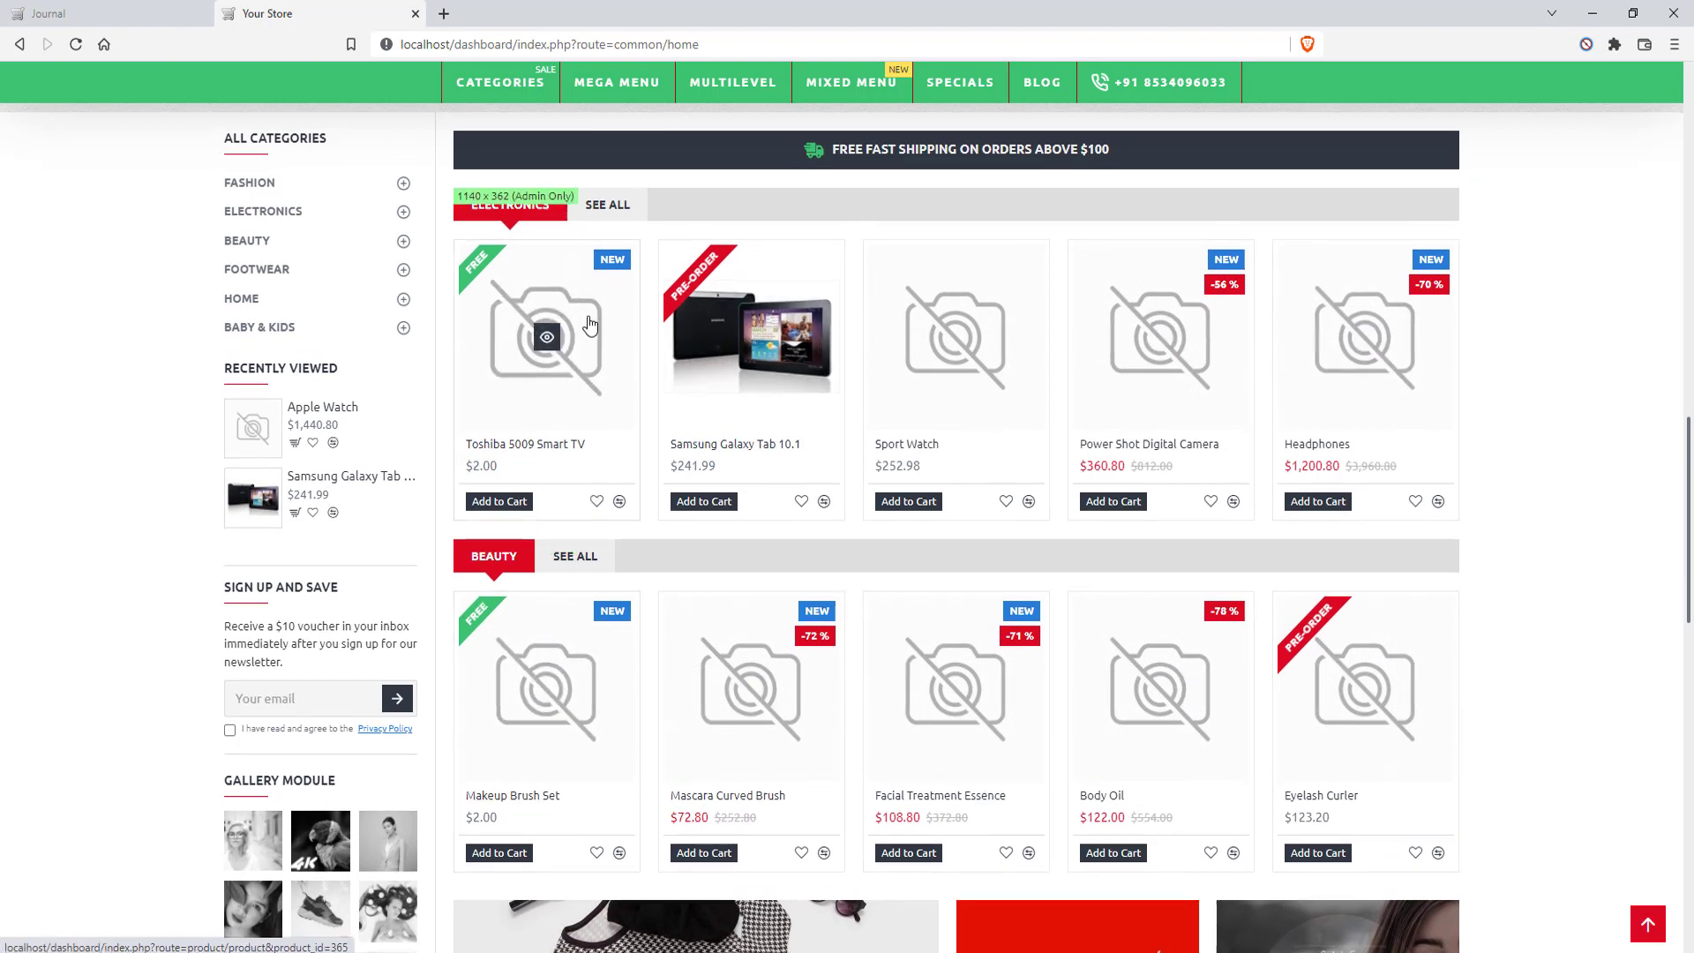
scroll(600, 423, down, 5)
scroll(617, 529, down, 2)
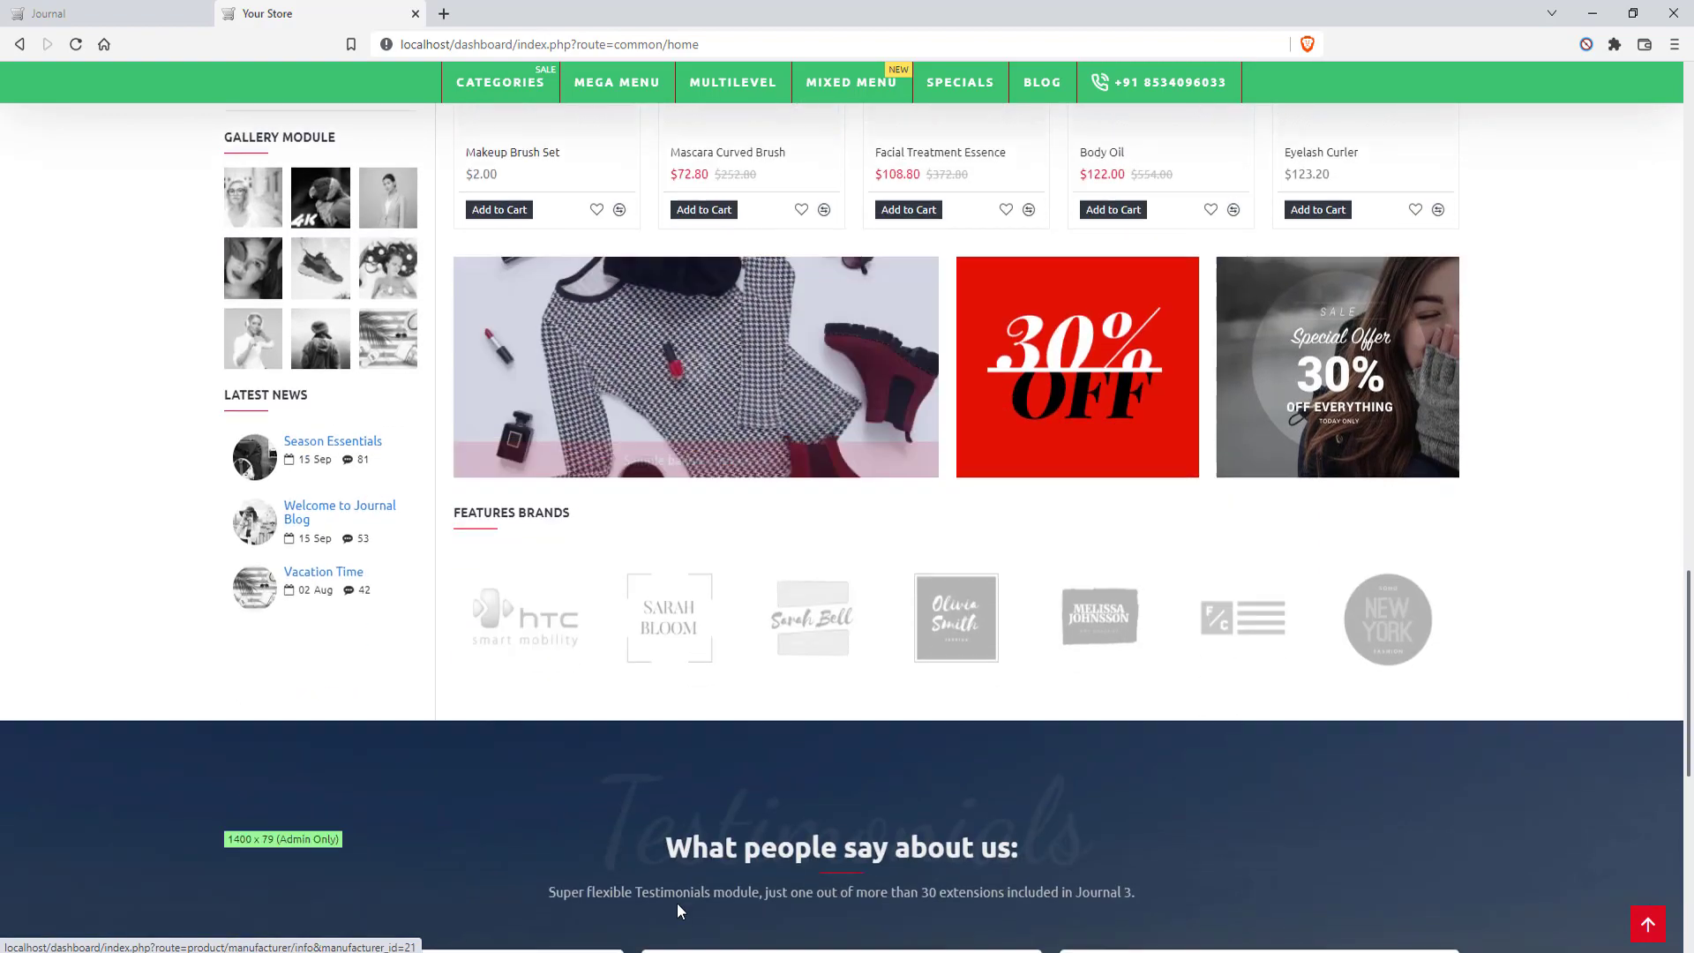
scroll(622, 775, up, 5)
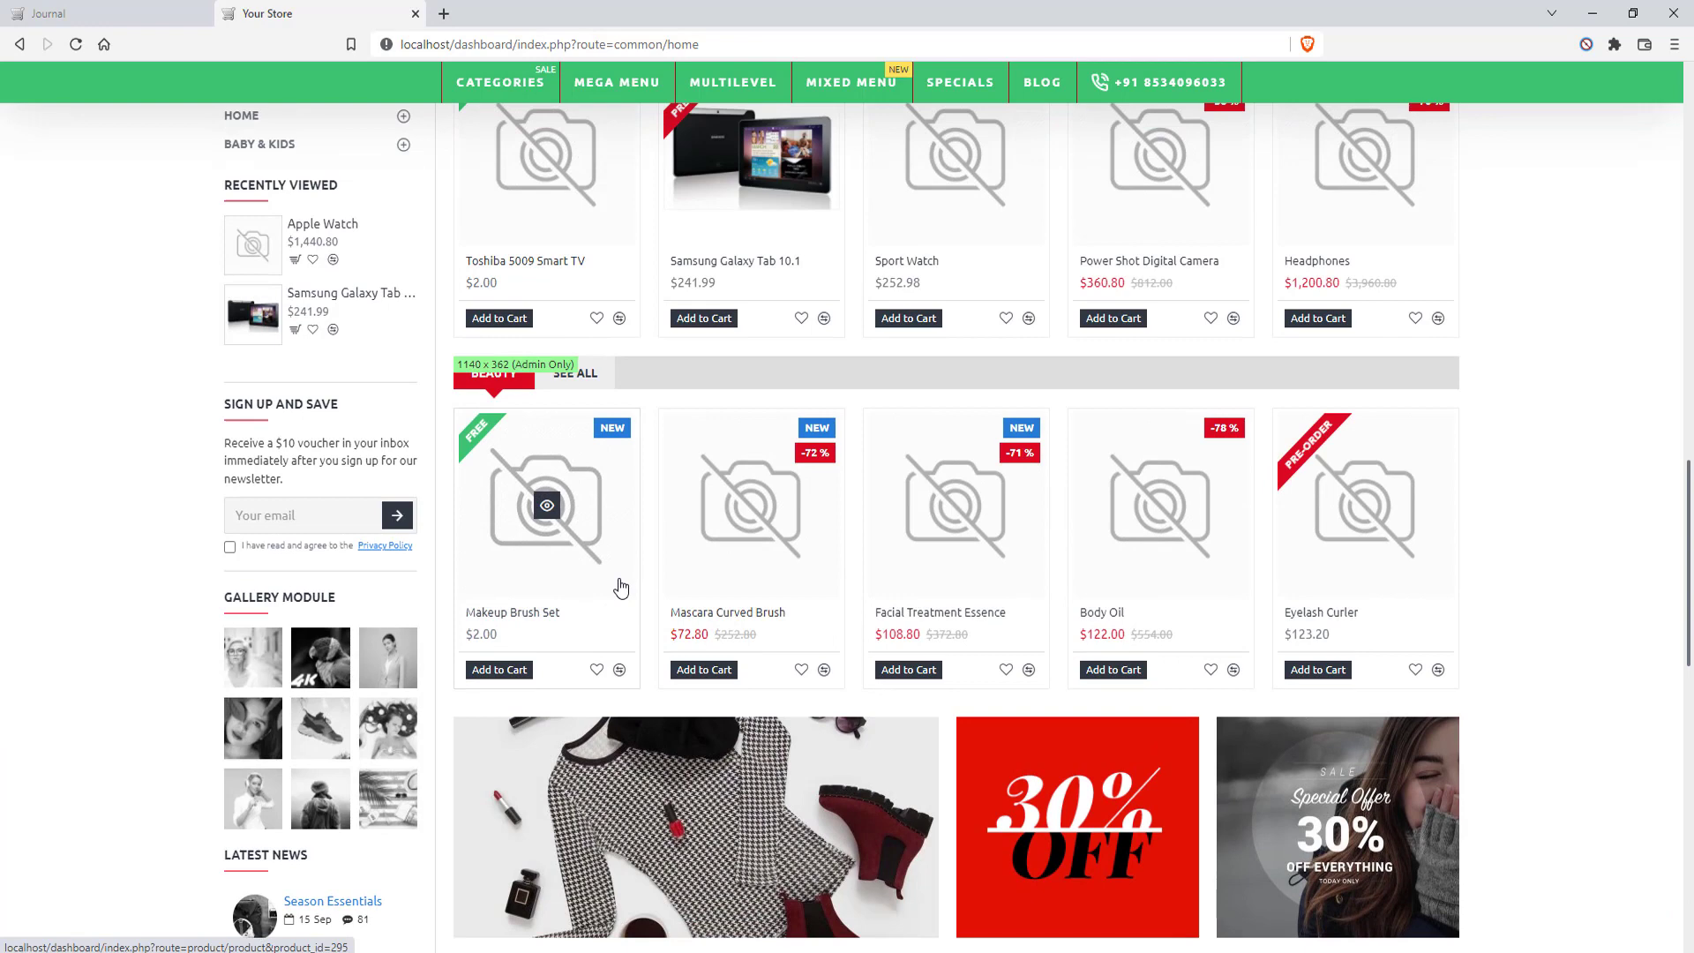
scroll(621, 587, up, 2)
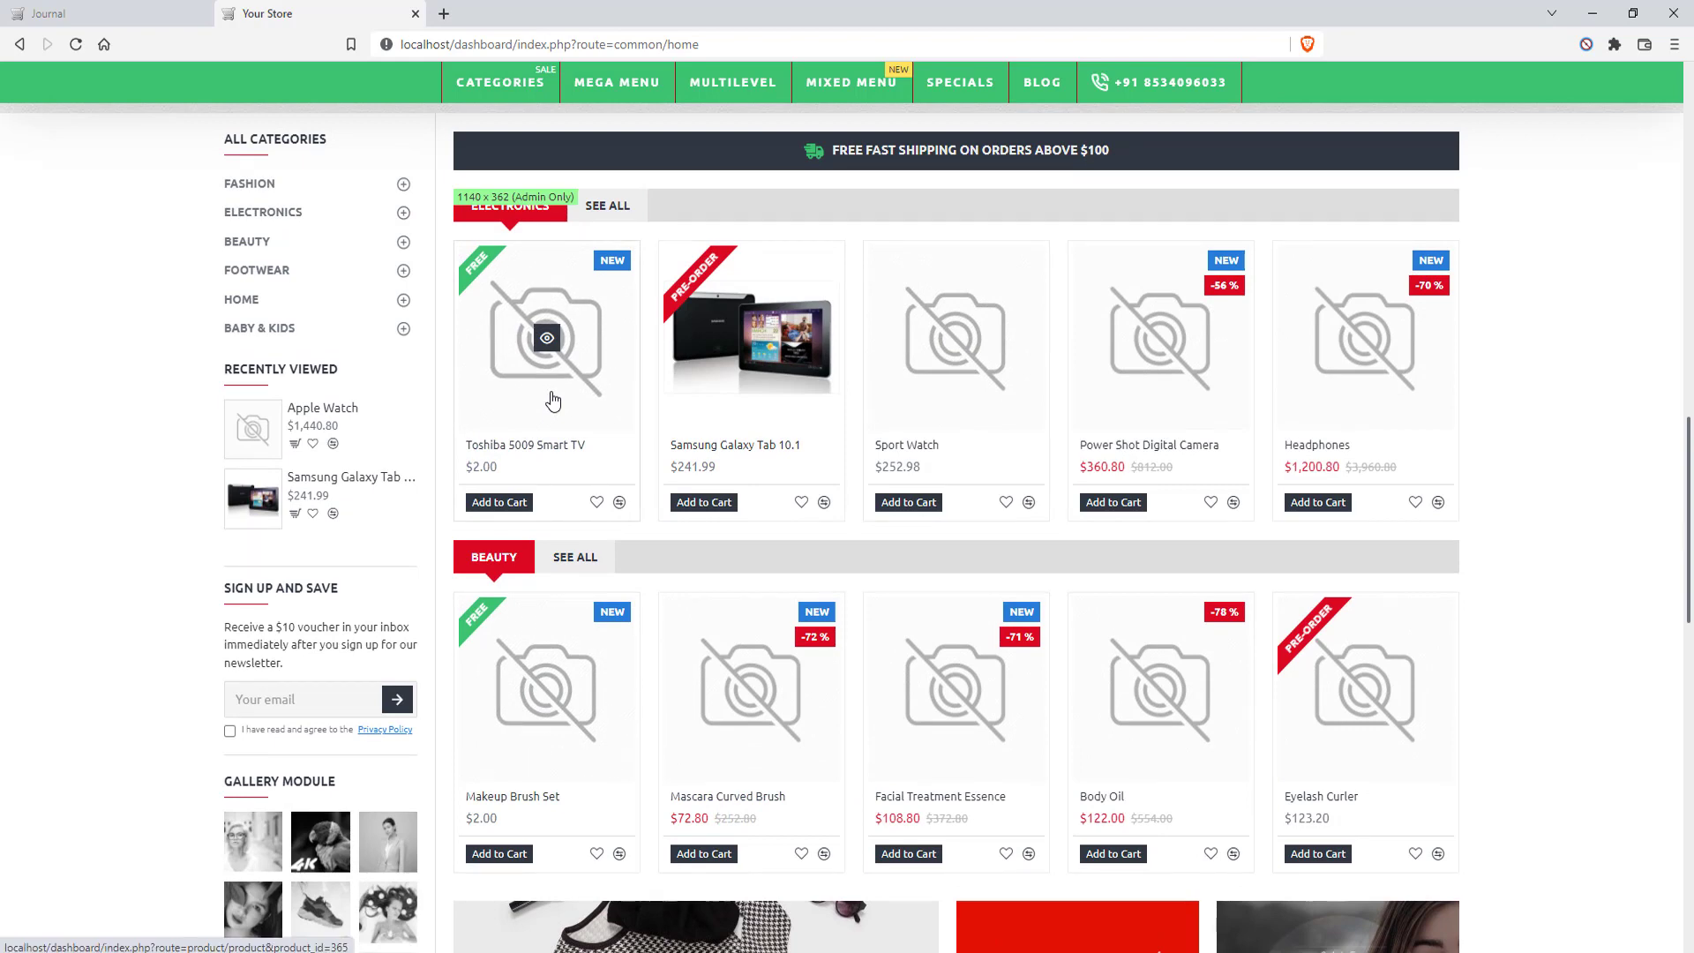
scroll(552, 397, up, 1)
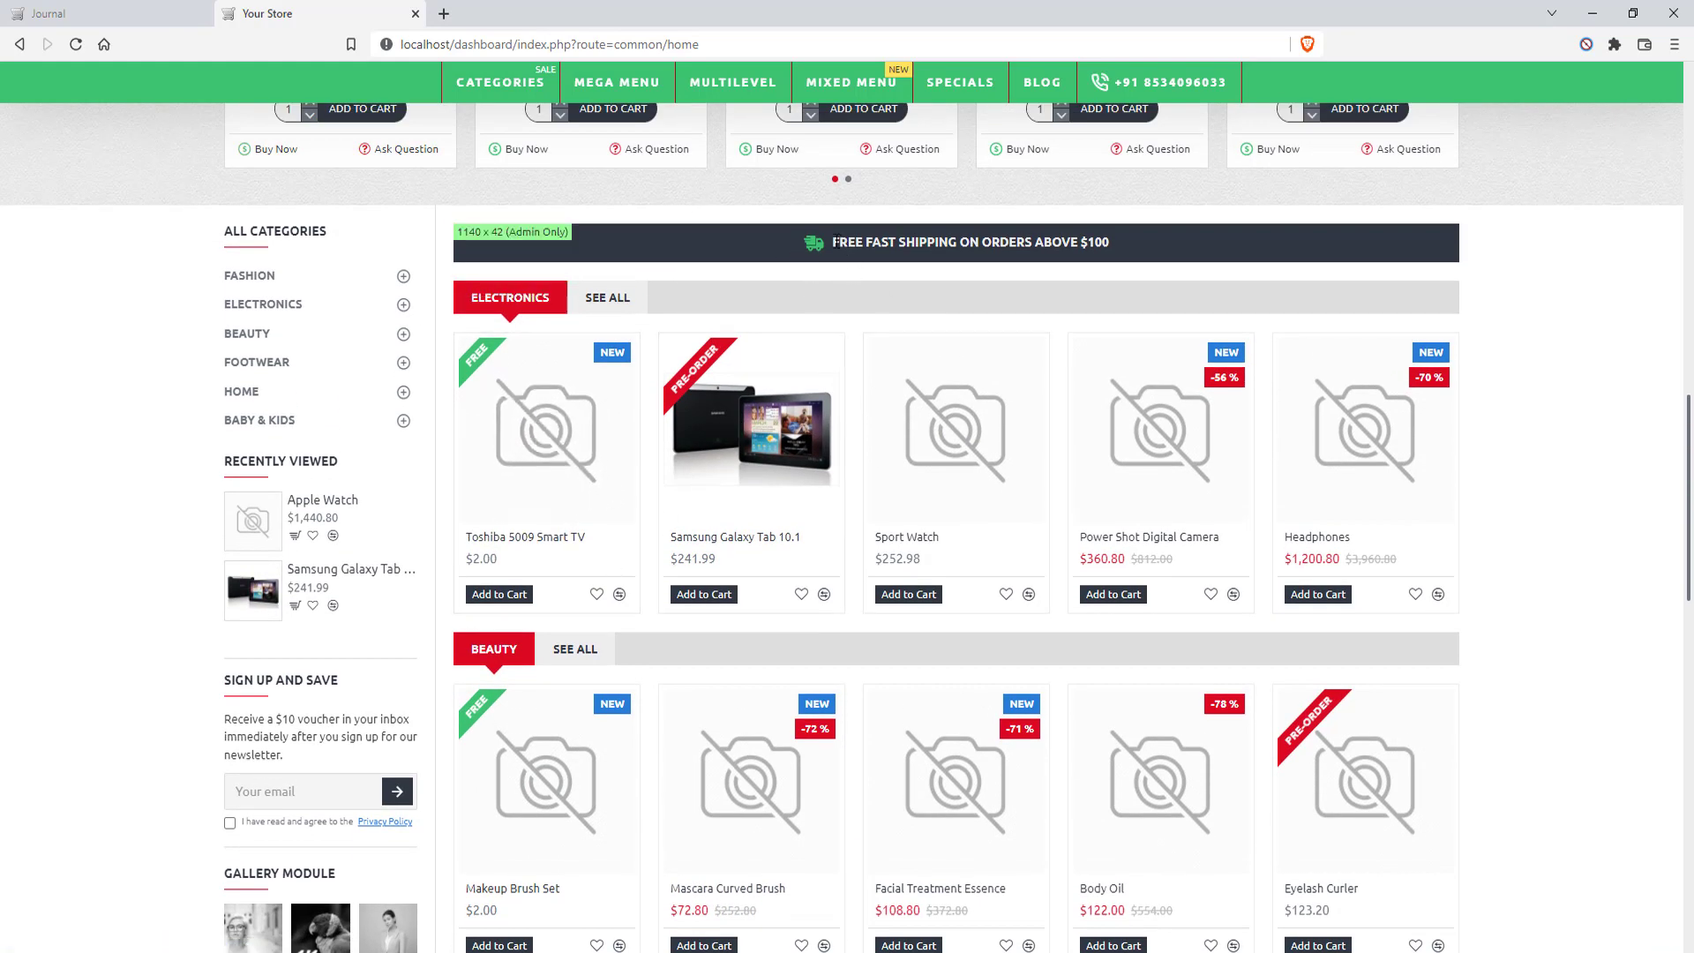
drag(834, 242, 1133, 248)
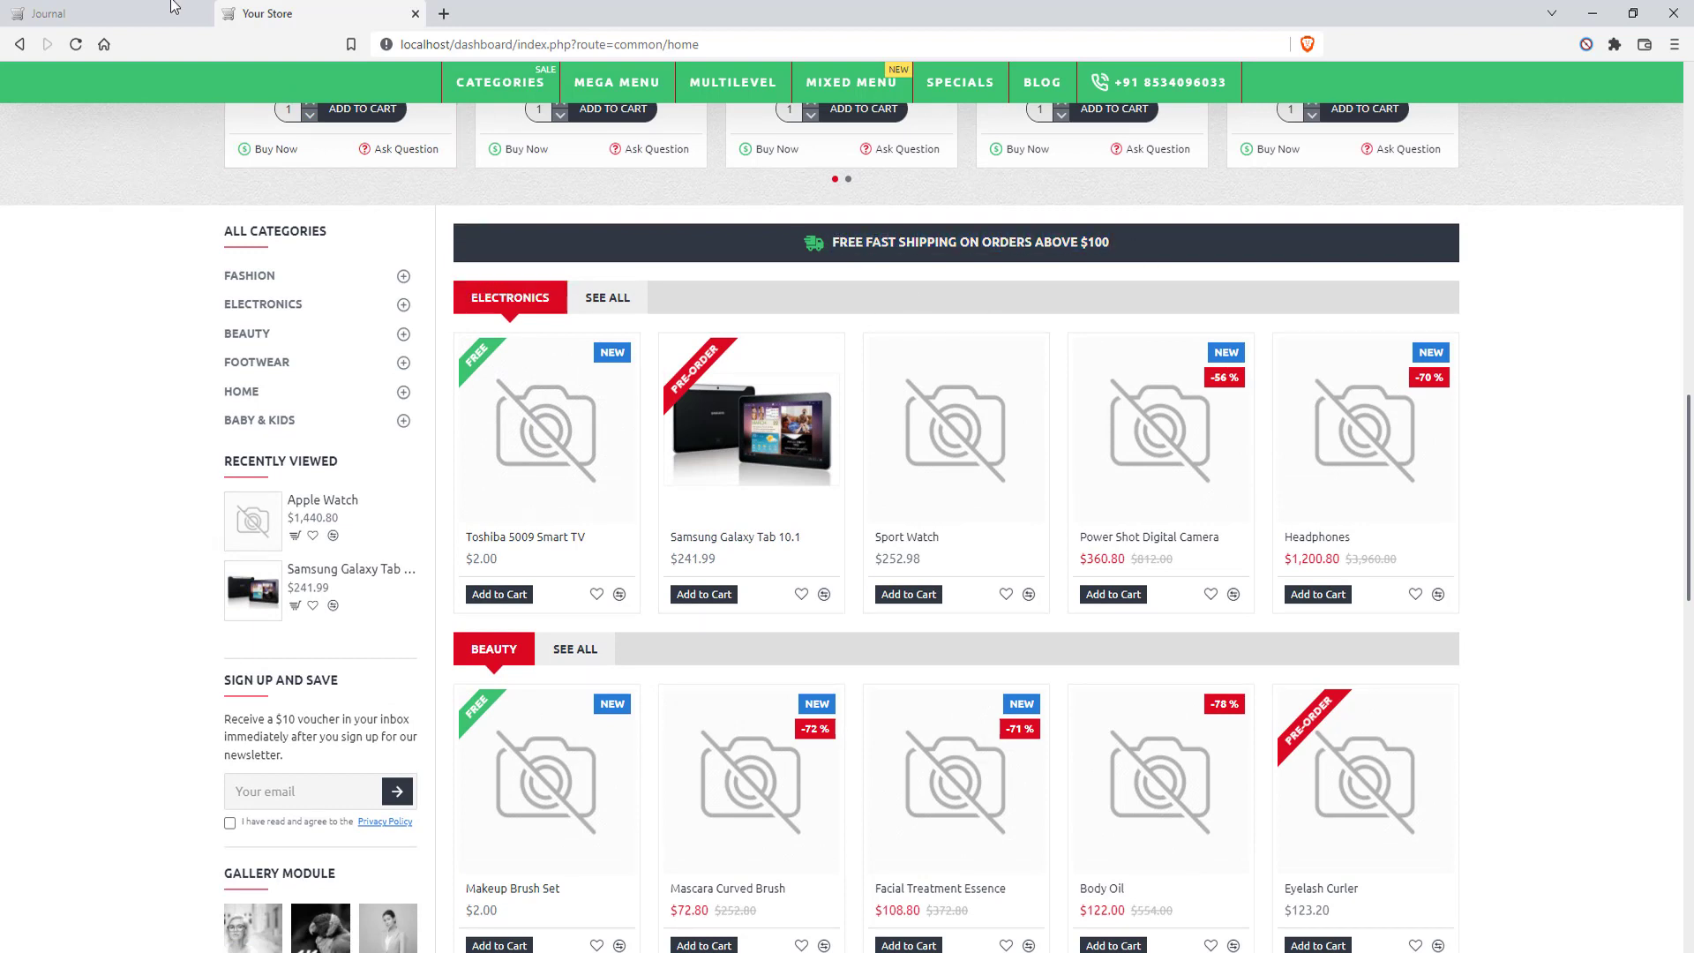
Set Text 2 of the Free Shipping Home Page info block to "Free Shipping Available in India" and save the module
click(115, 13)
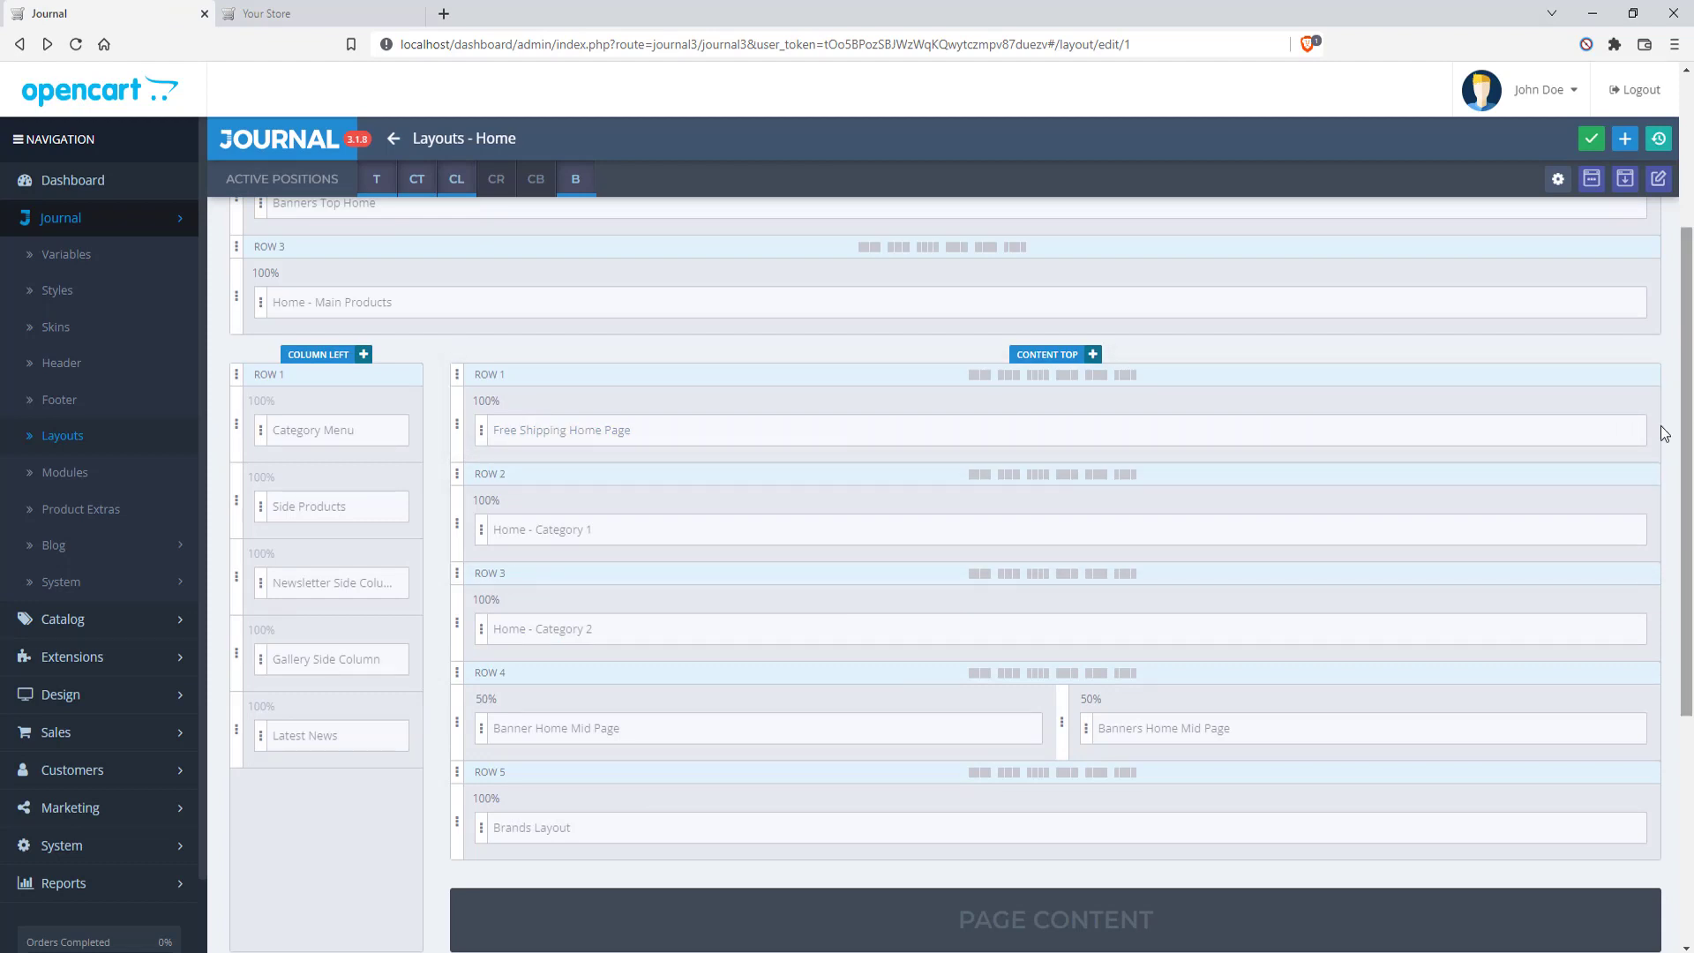
click(1618, 432)
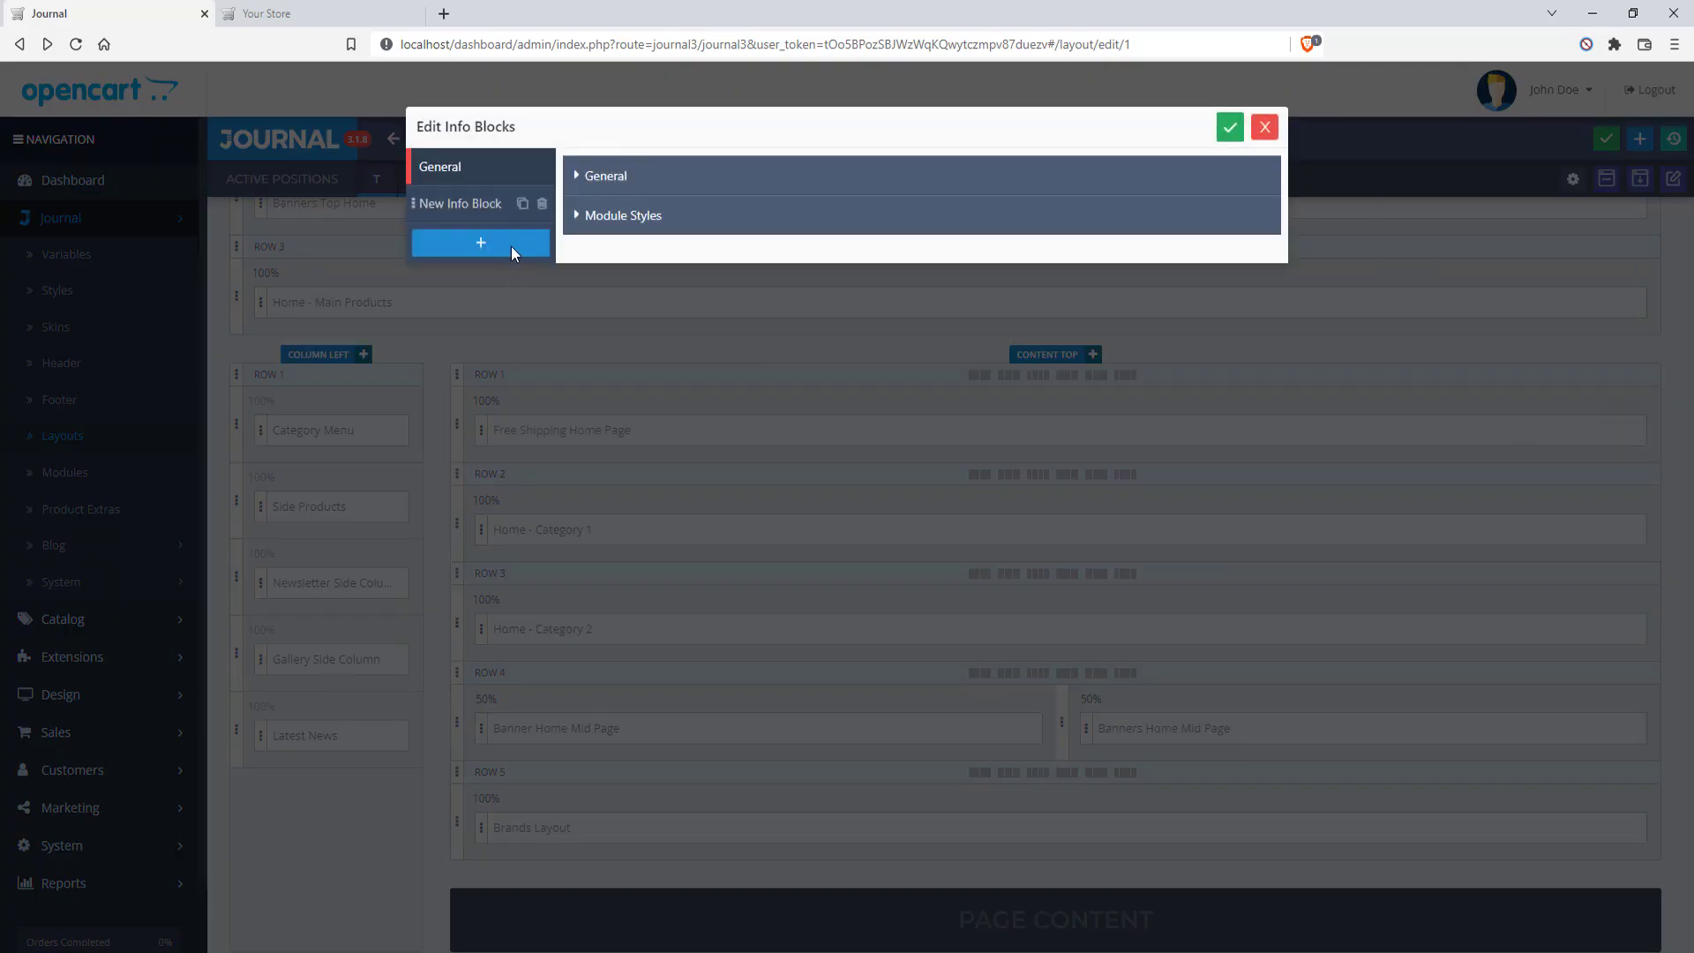
click(605, 181)
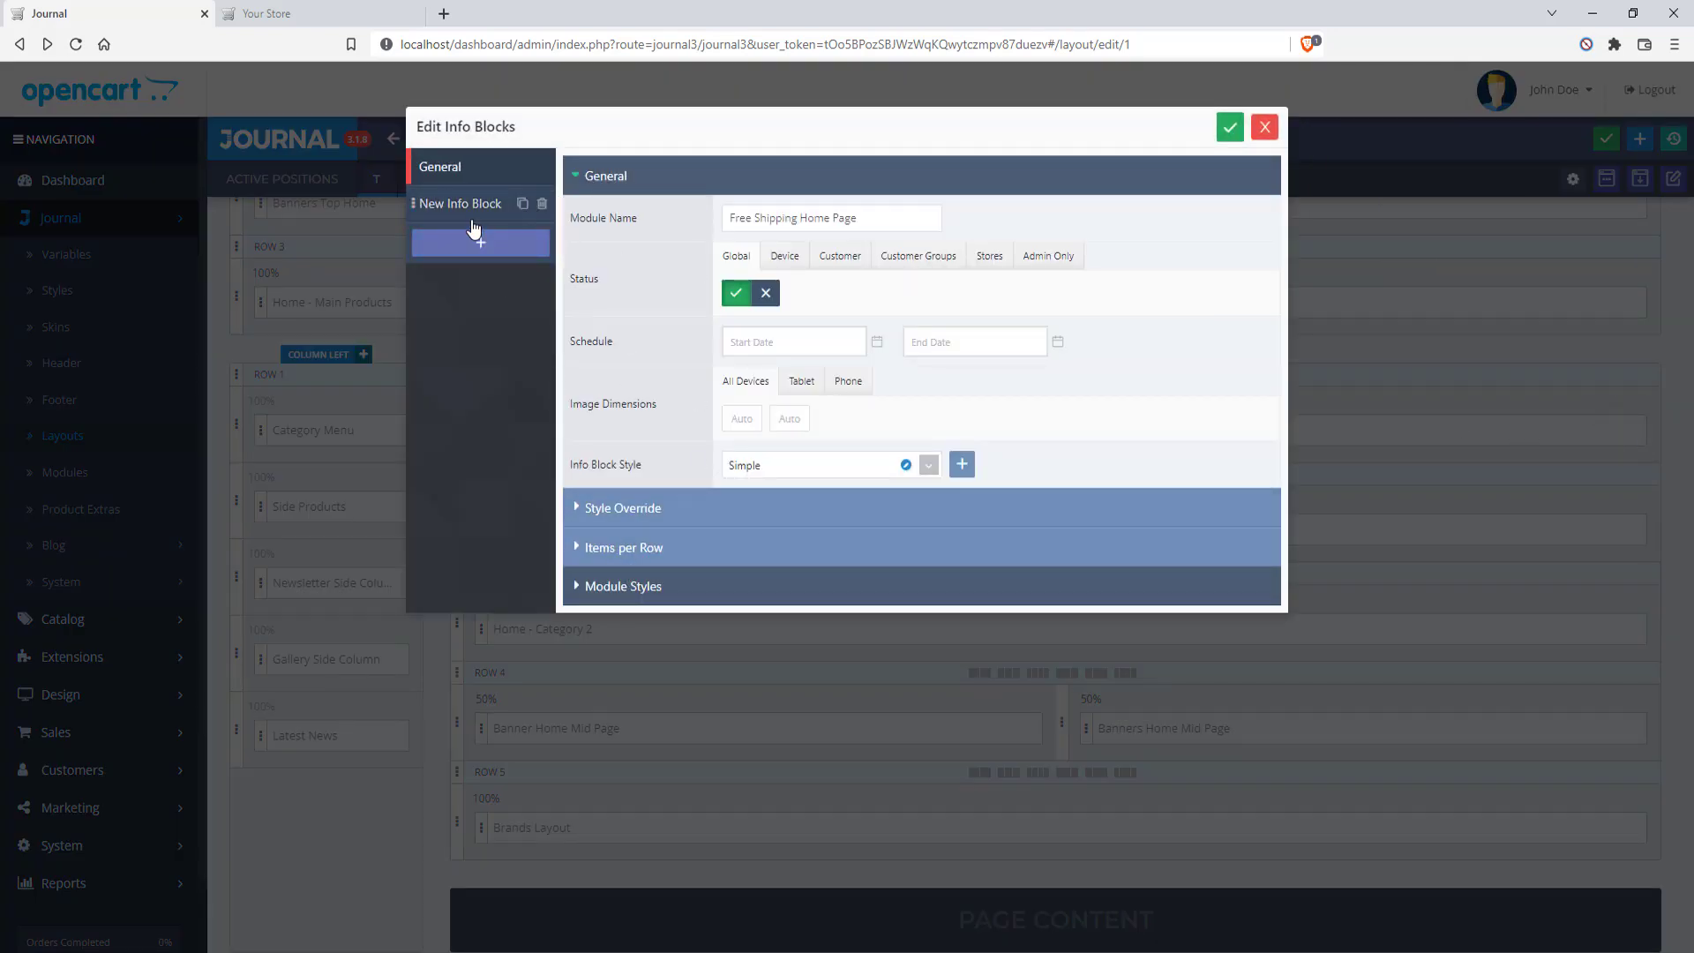
click(467, 207)
click(817, 469)
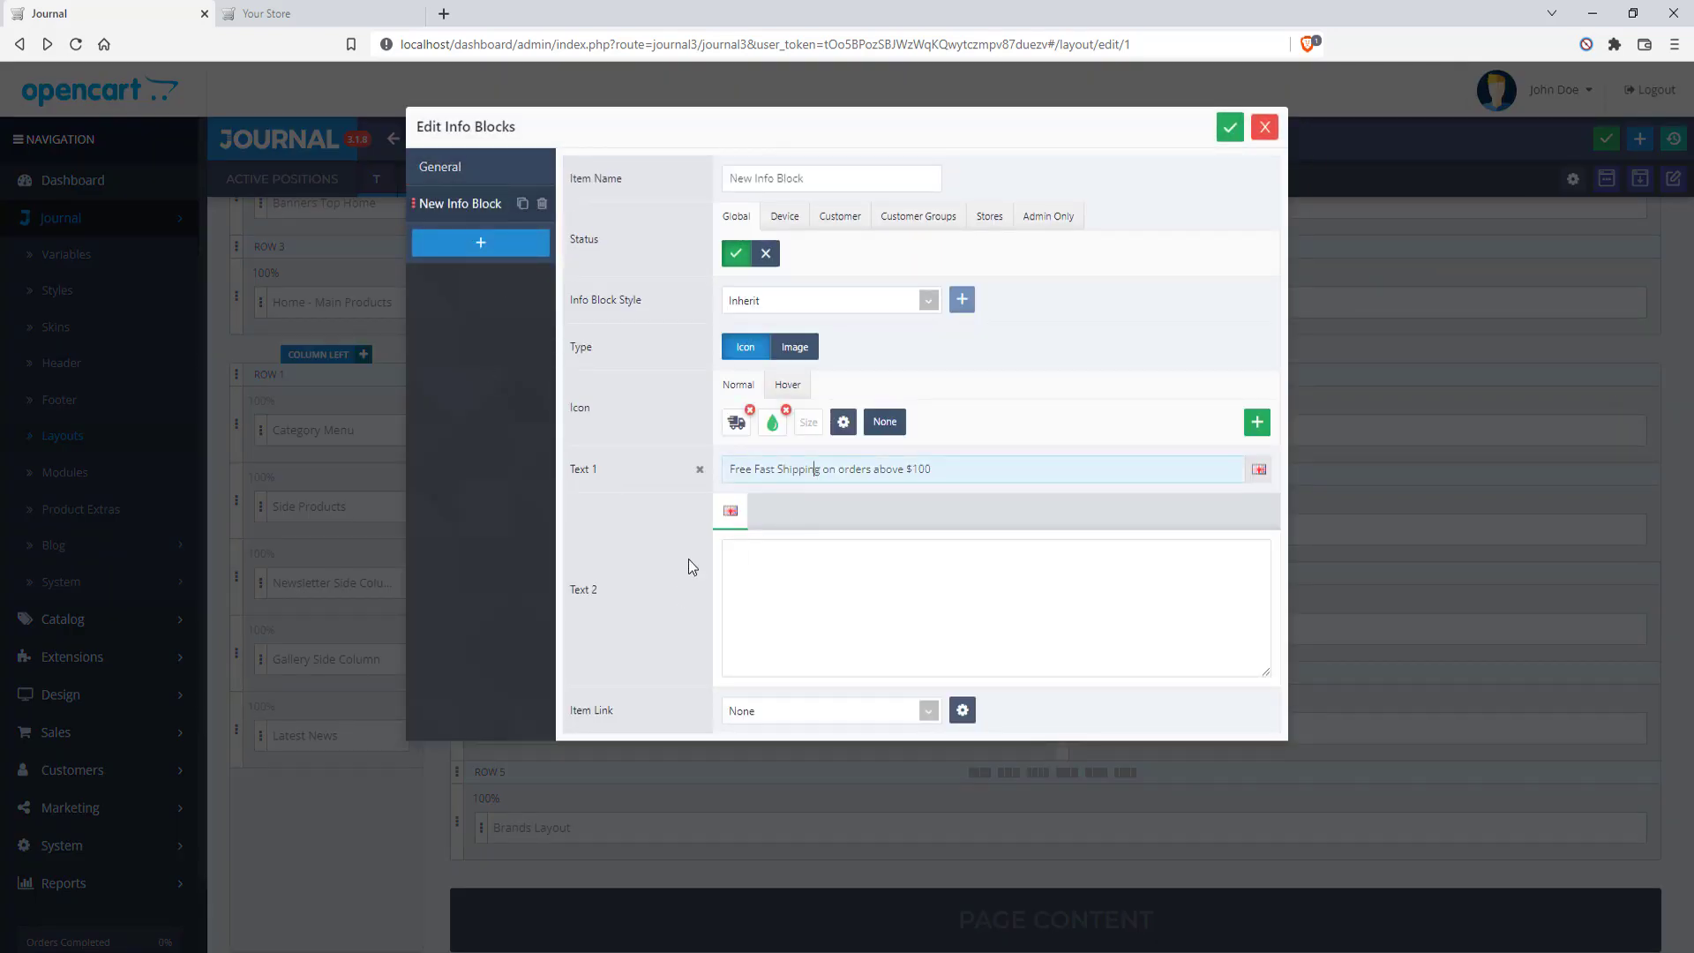
click(838, 585)
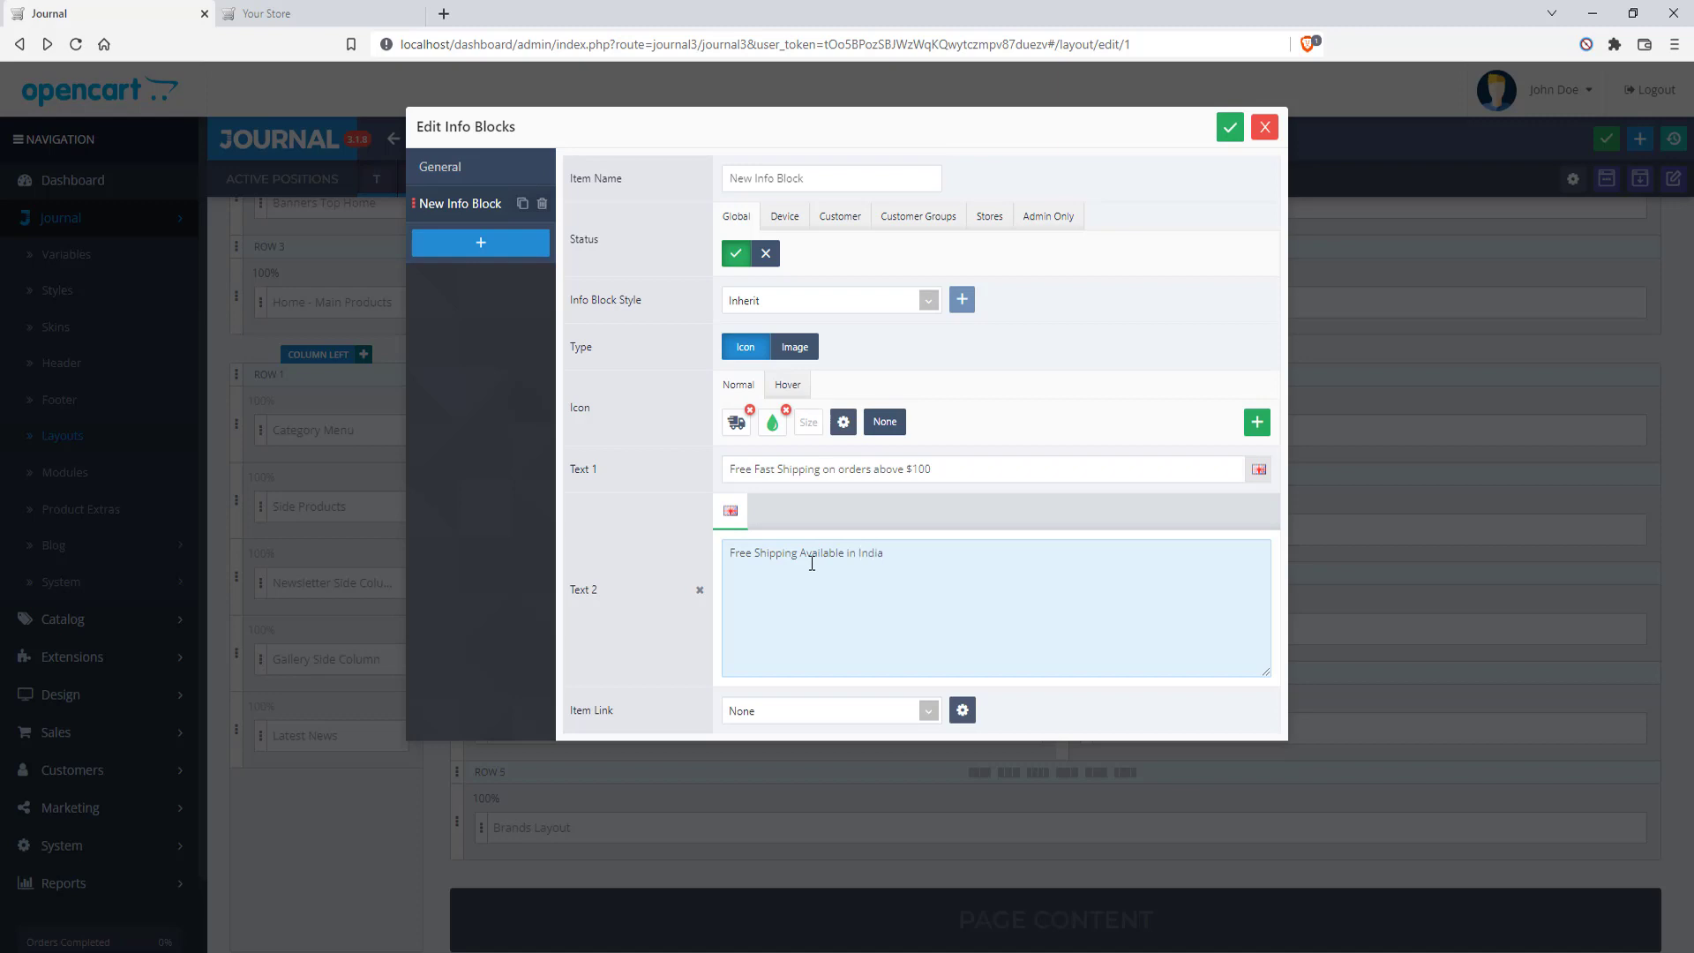
click(1228, 128)
Reload the storefront home page and check the second text line in the free shipping bar
click(283, 14)
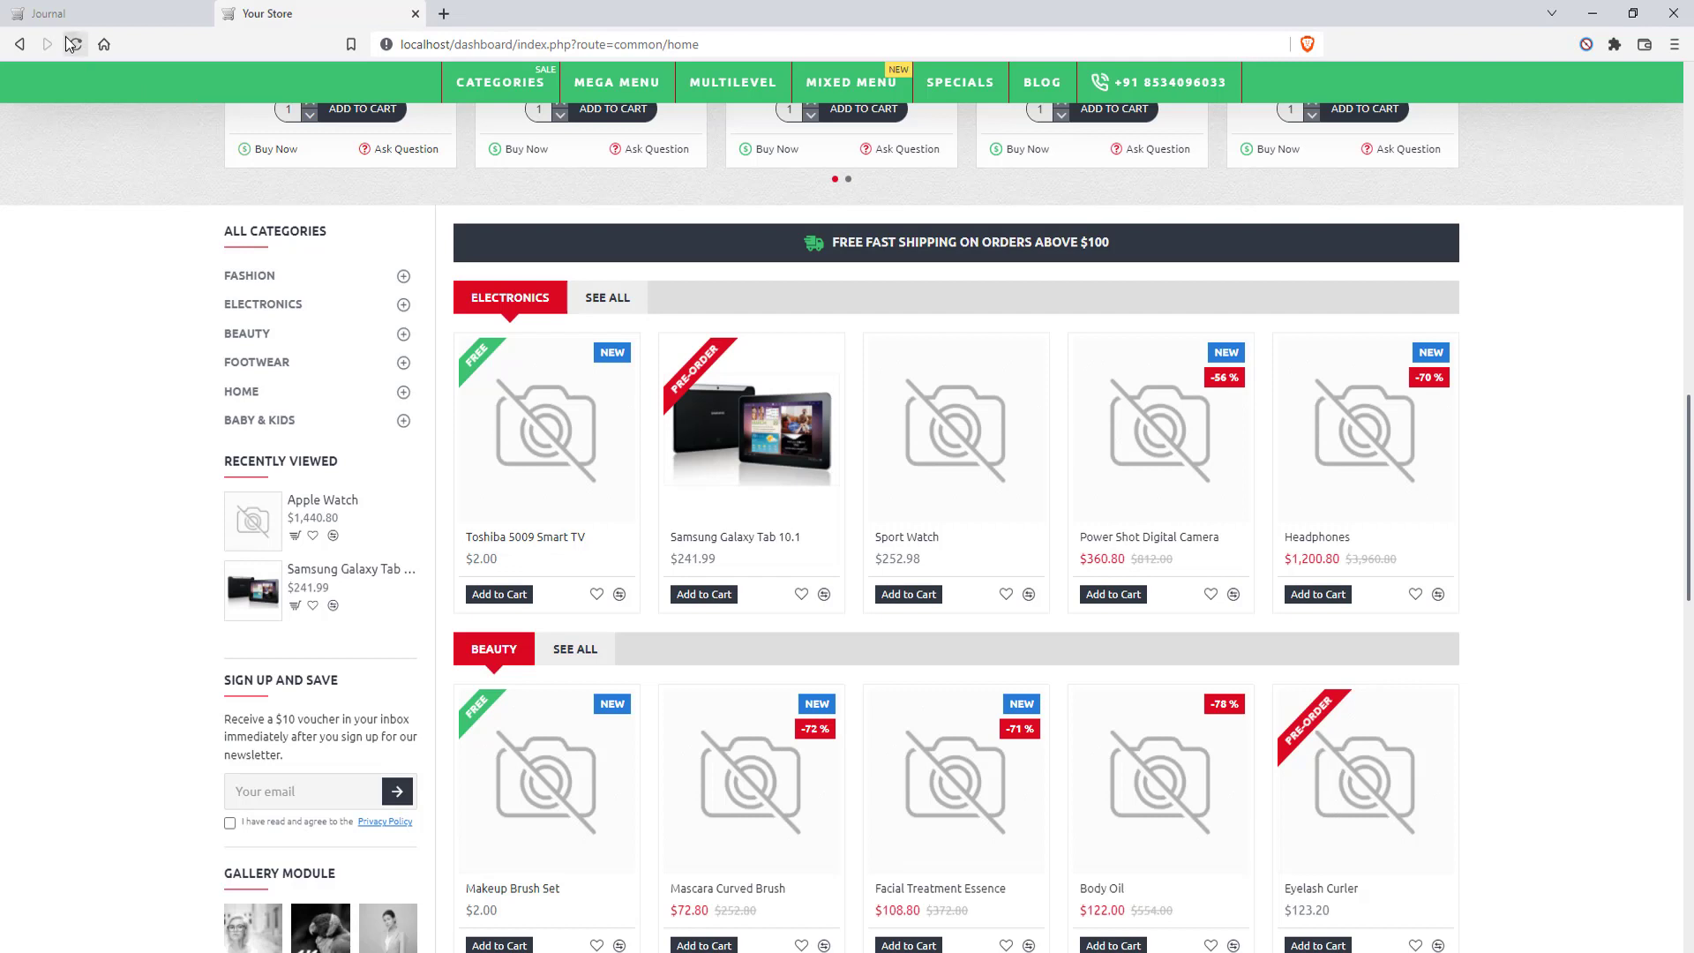
click(75, 45)
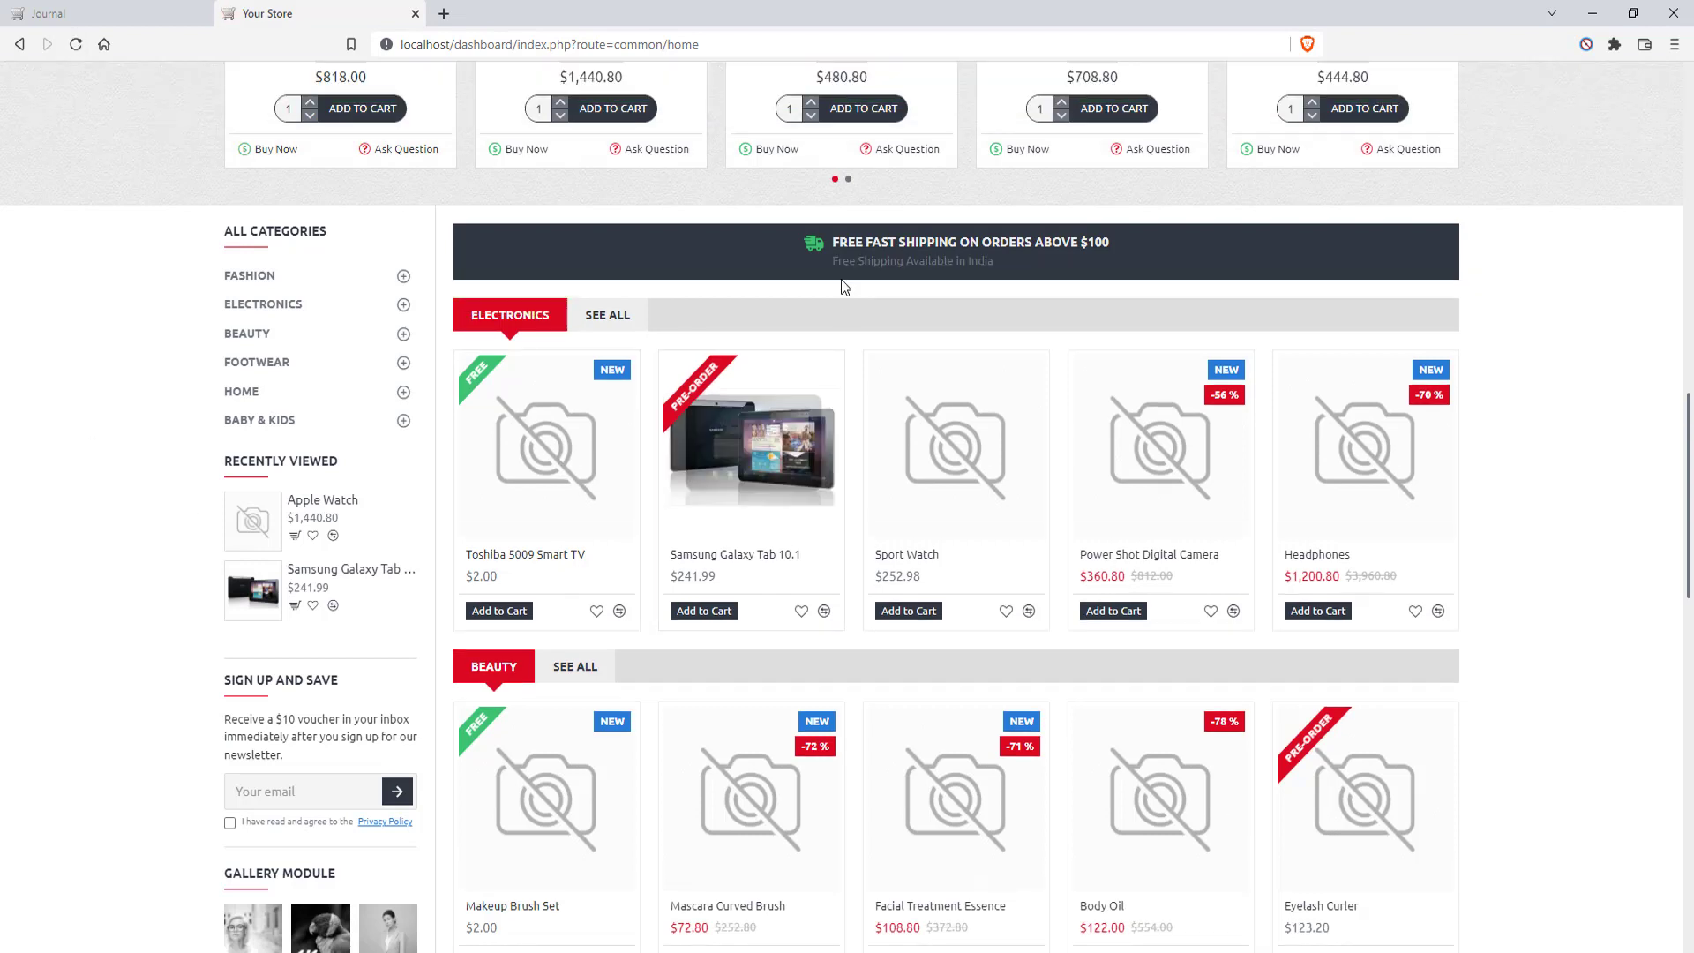
drag(834, 262, 1018, 257)
click(1042, 262)
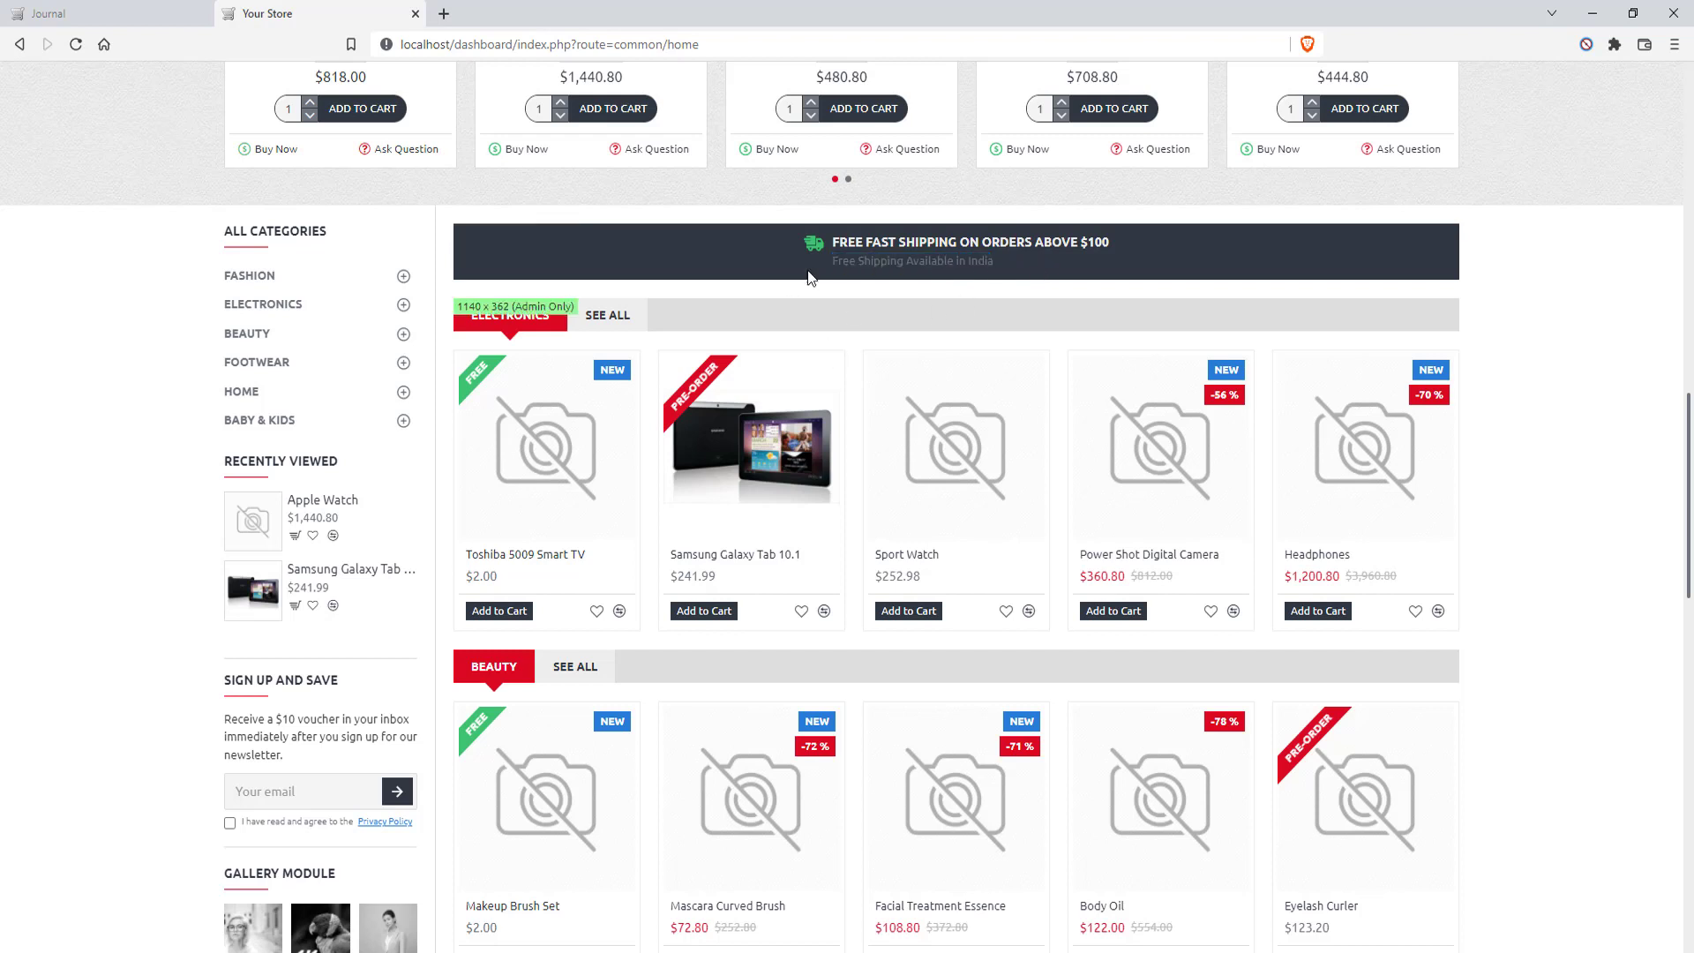
Review the info block's item link types and available icons in the layout editor without changing either
click(79, 20)
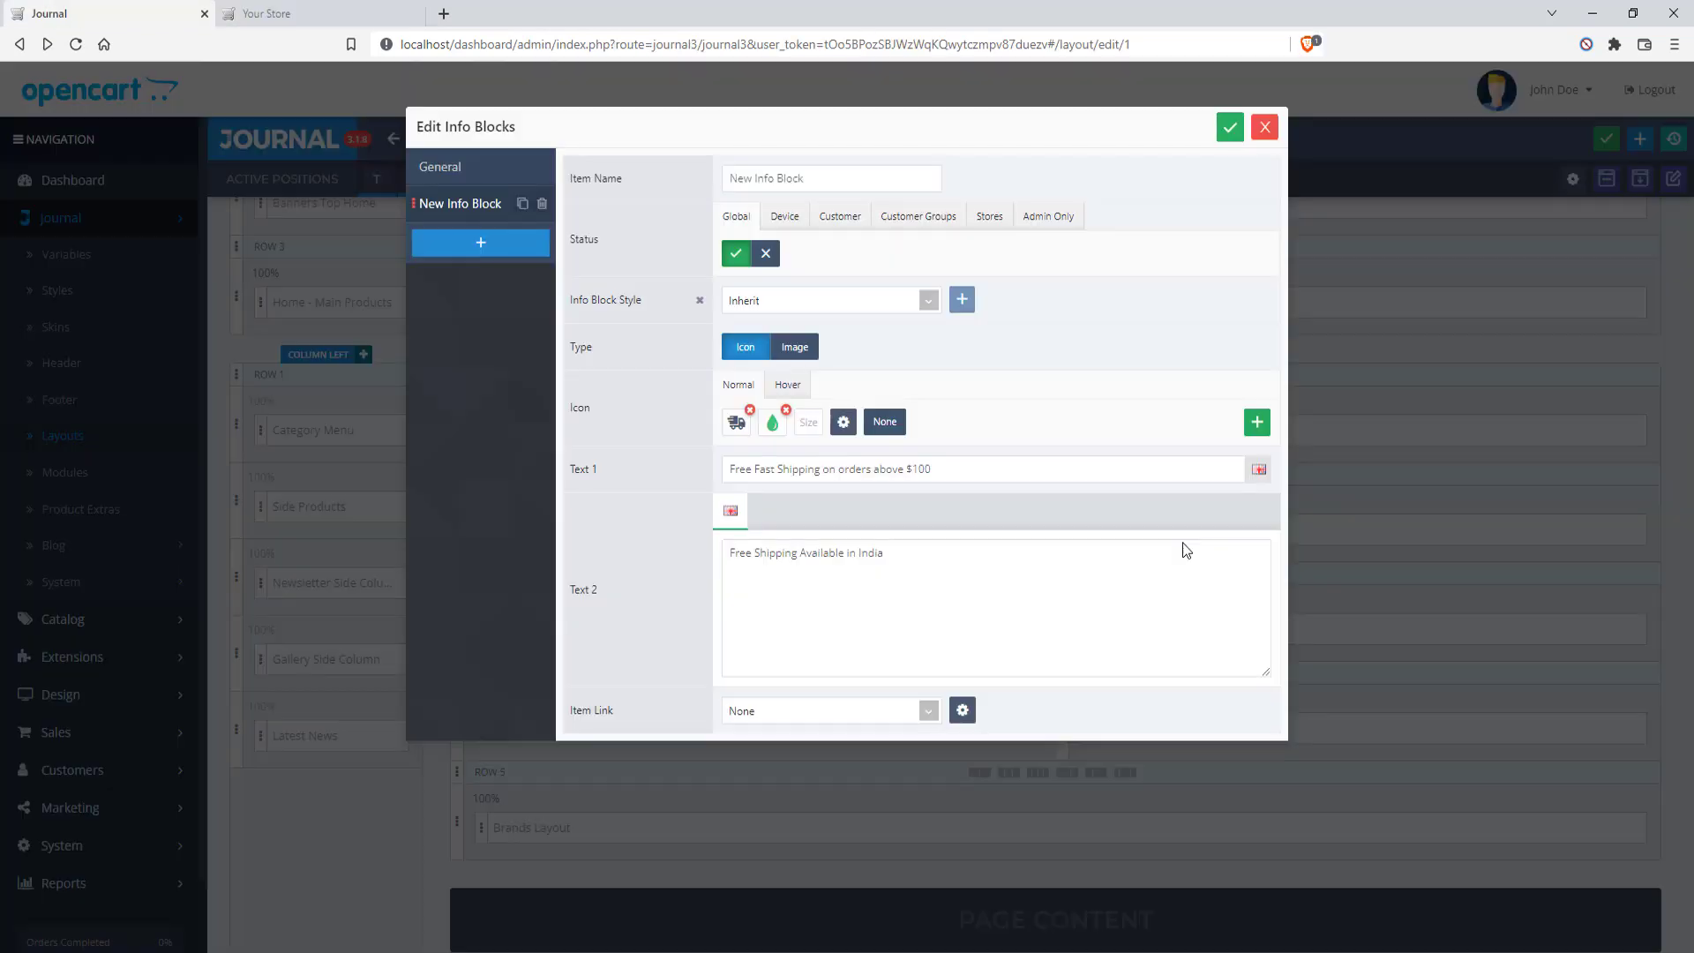
click(979, 589)
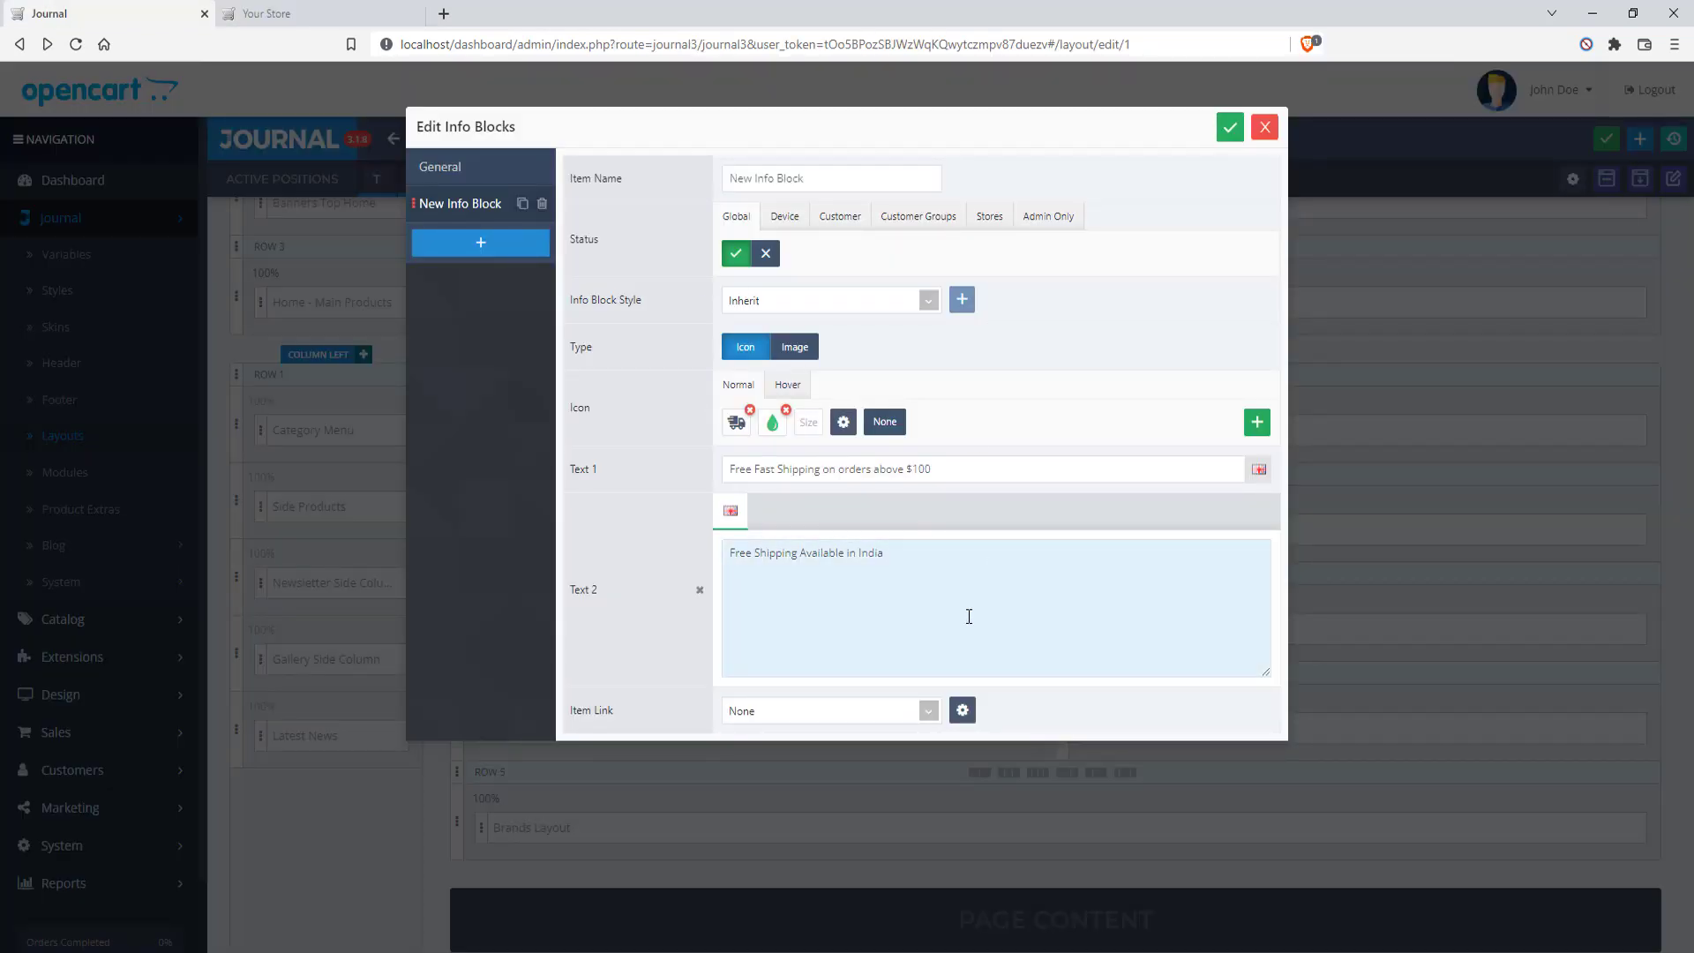
click(932, 715)
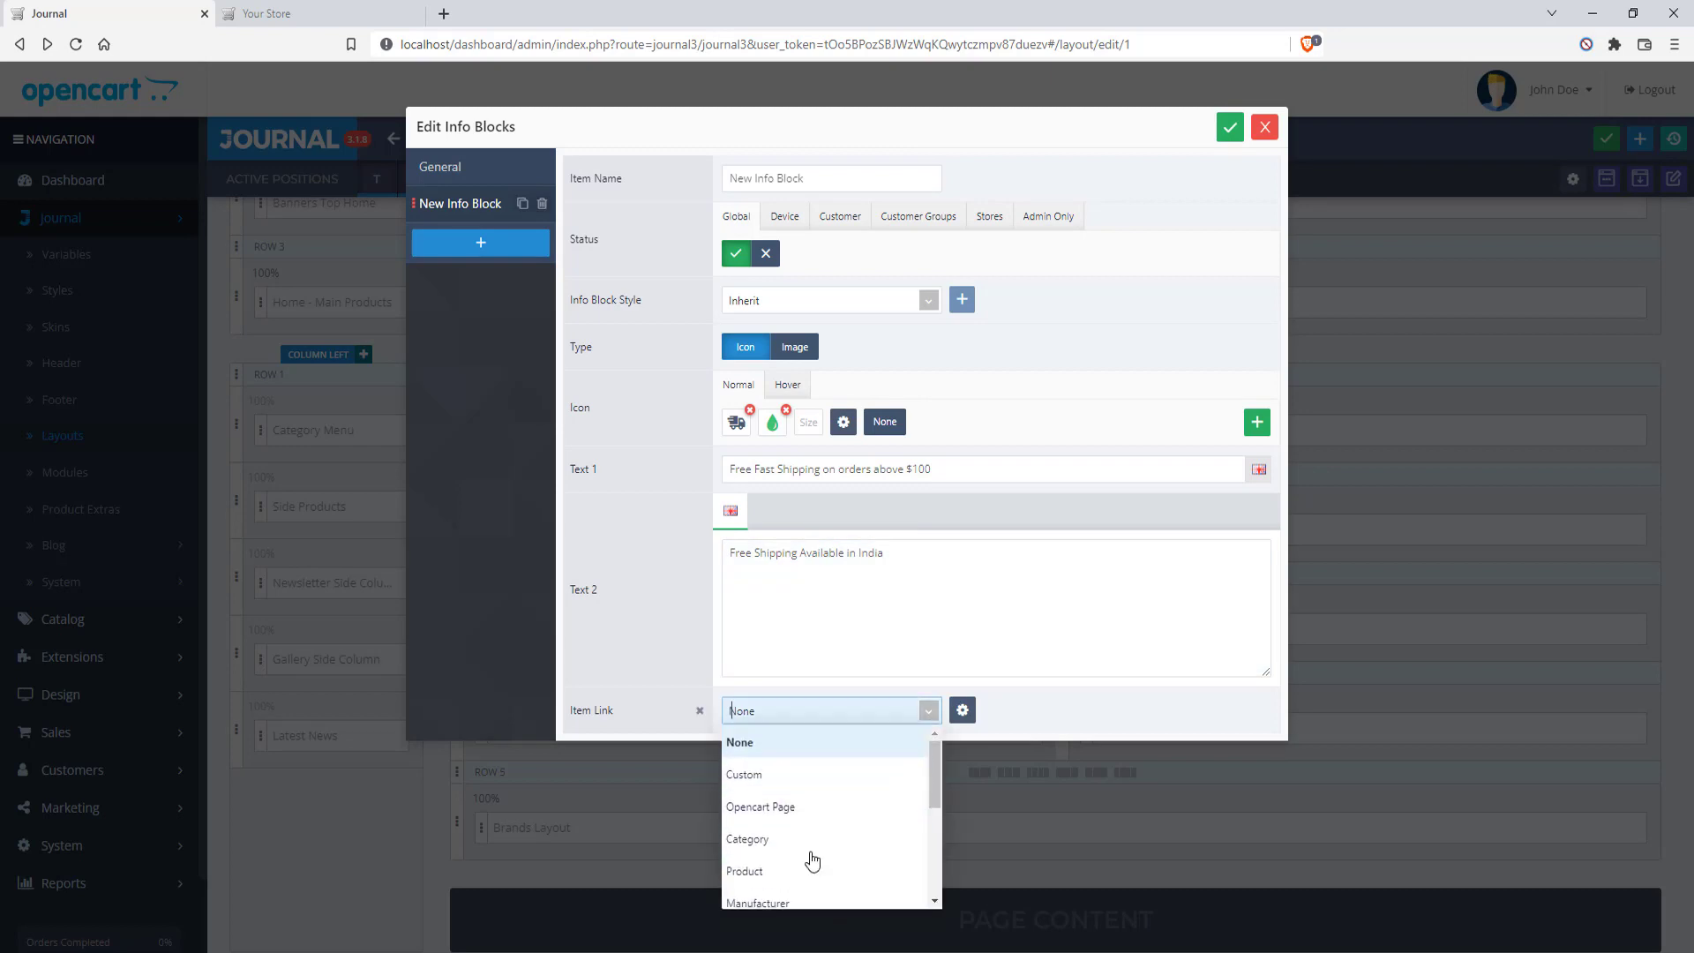
click(1108, 653)
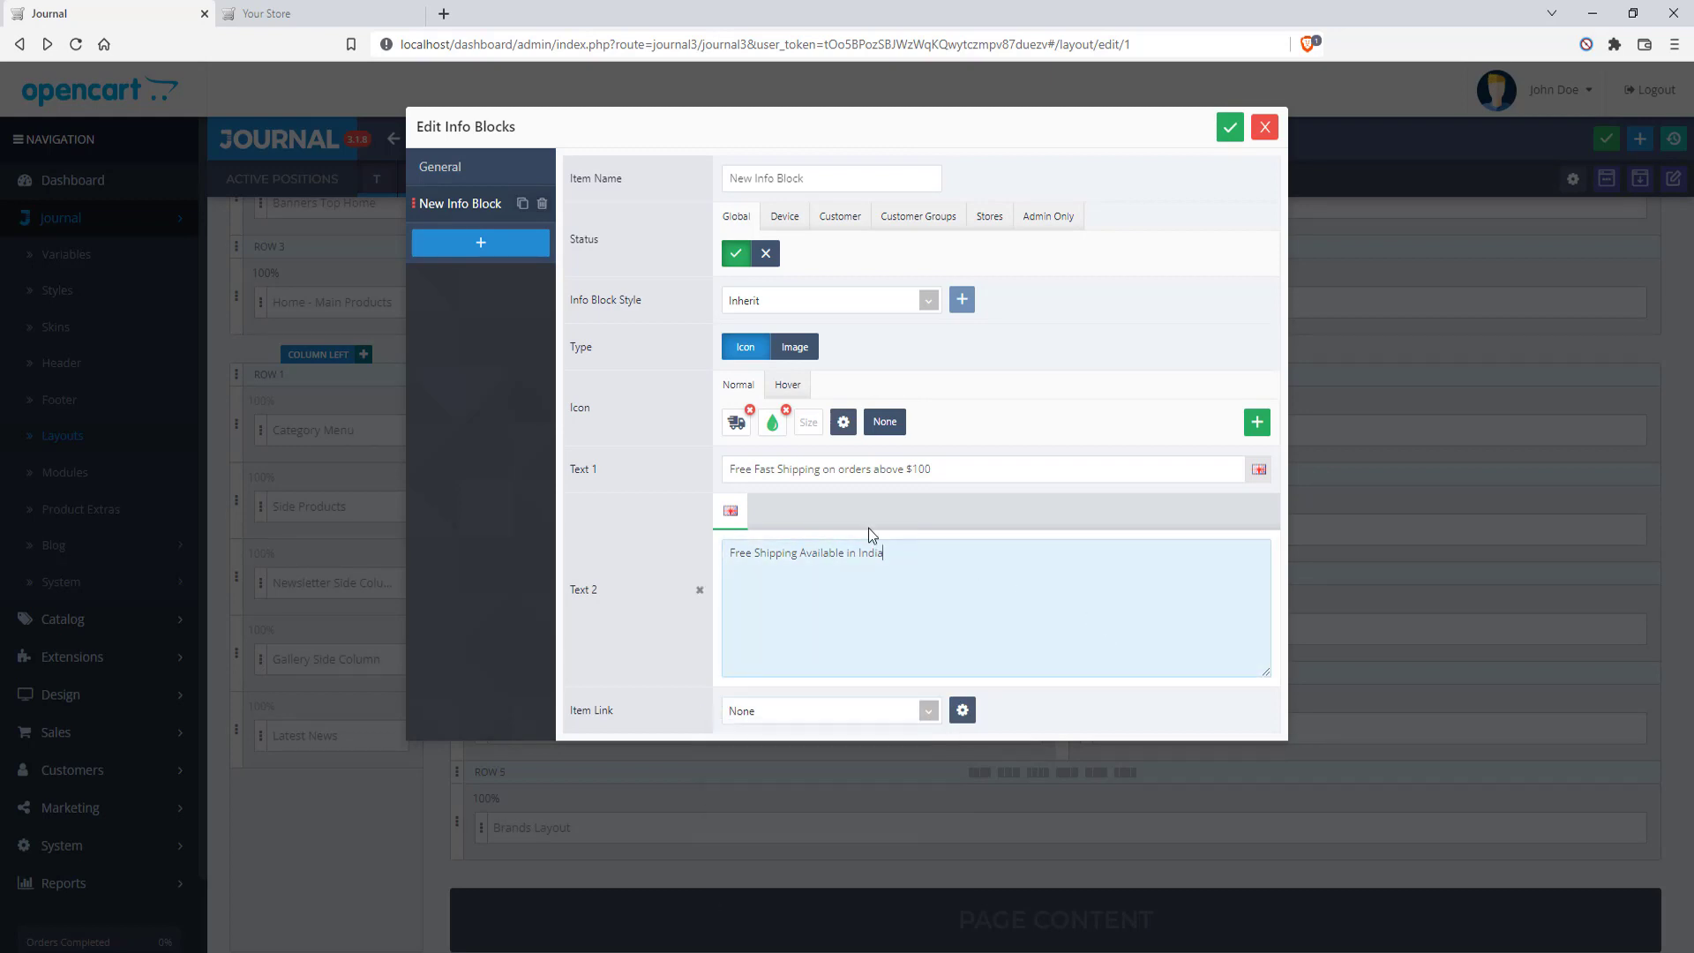
click(737, 425)
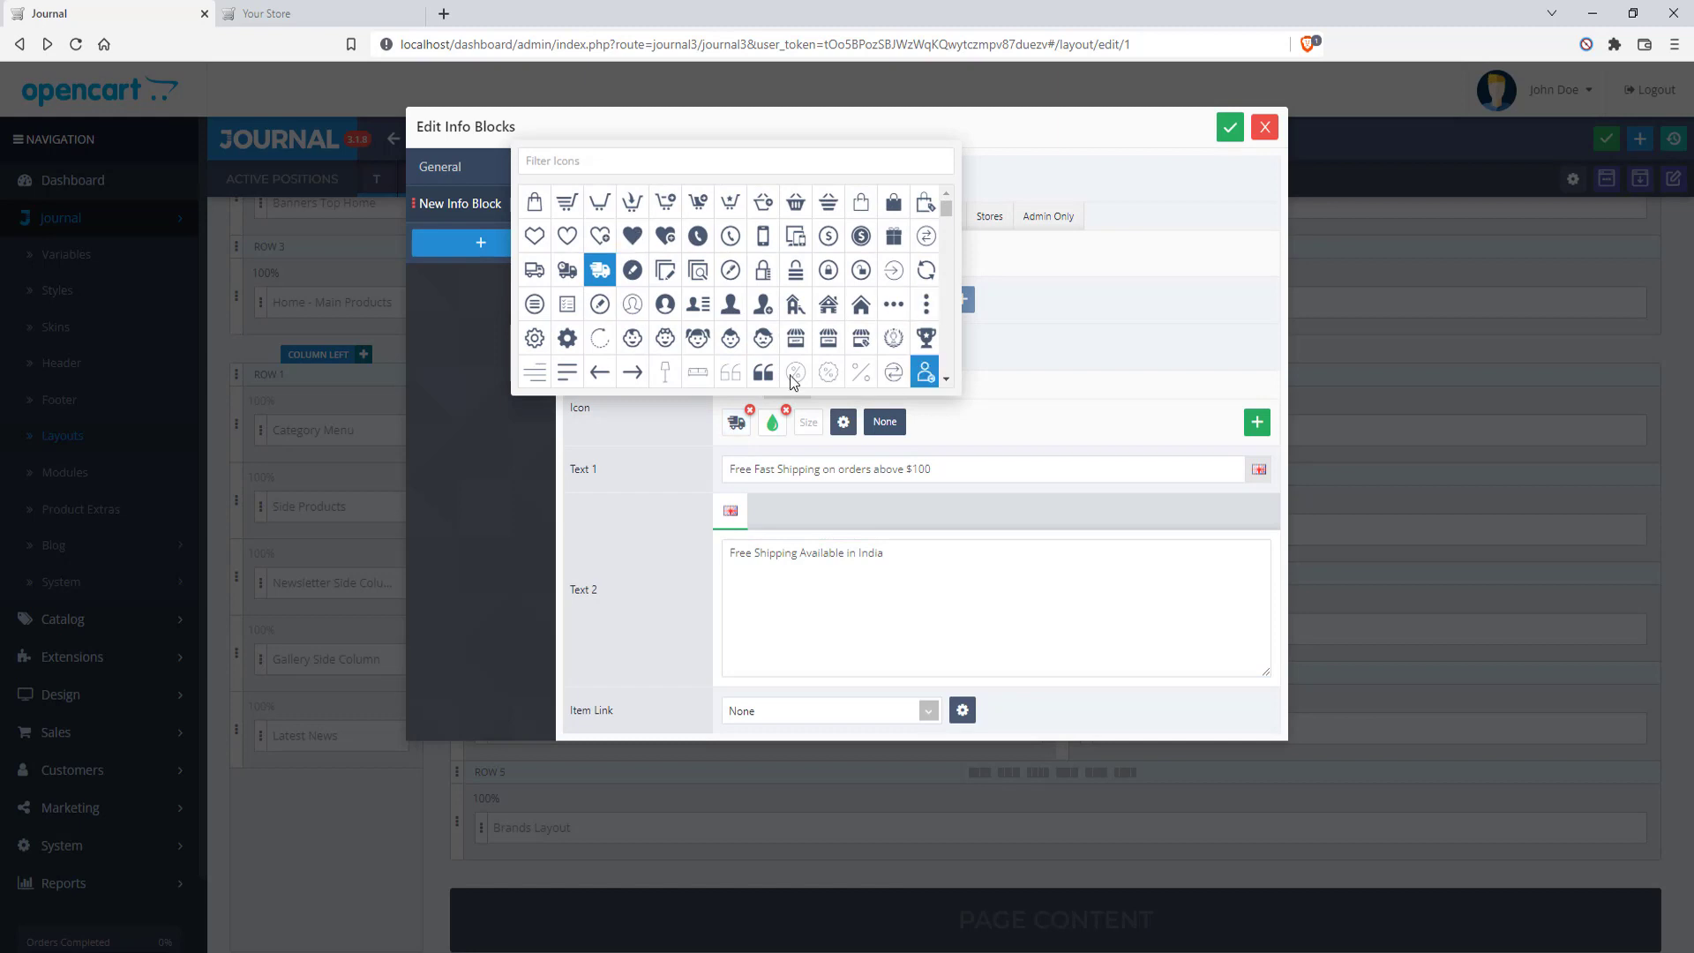
click(1124, 643)
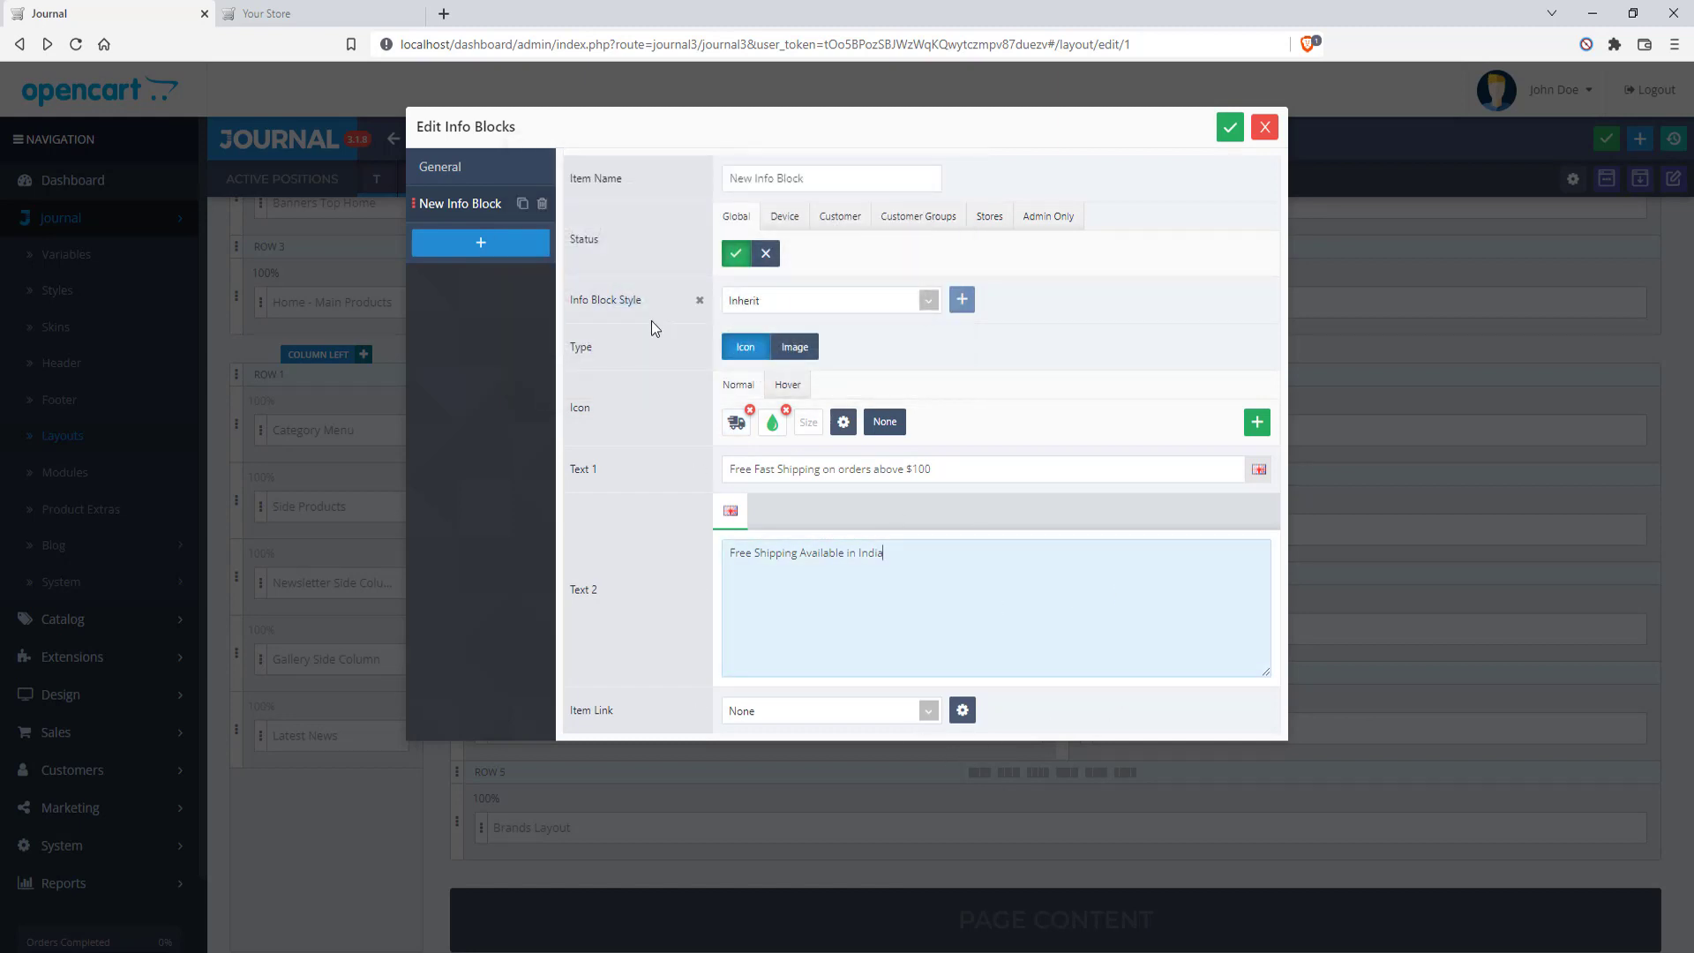
Add a second empty info block, delete it again, and close the Info Blocks editor without saving
click(476, 240)
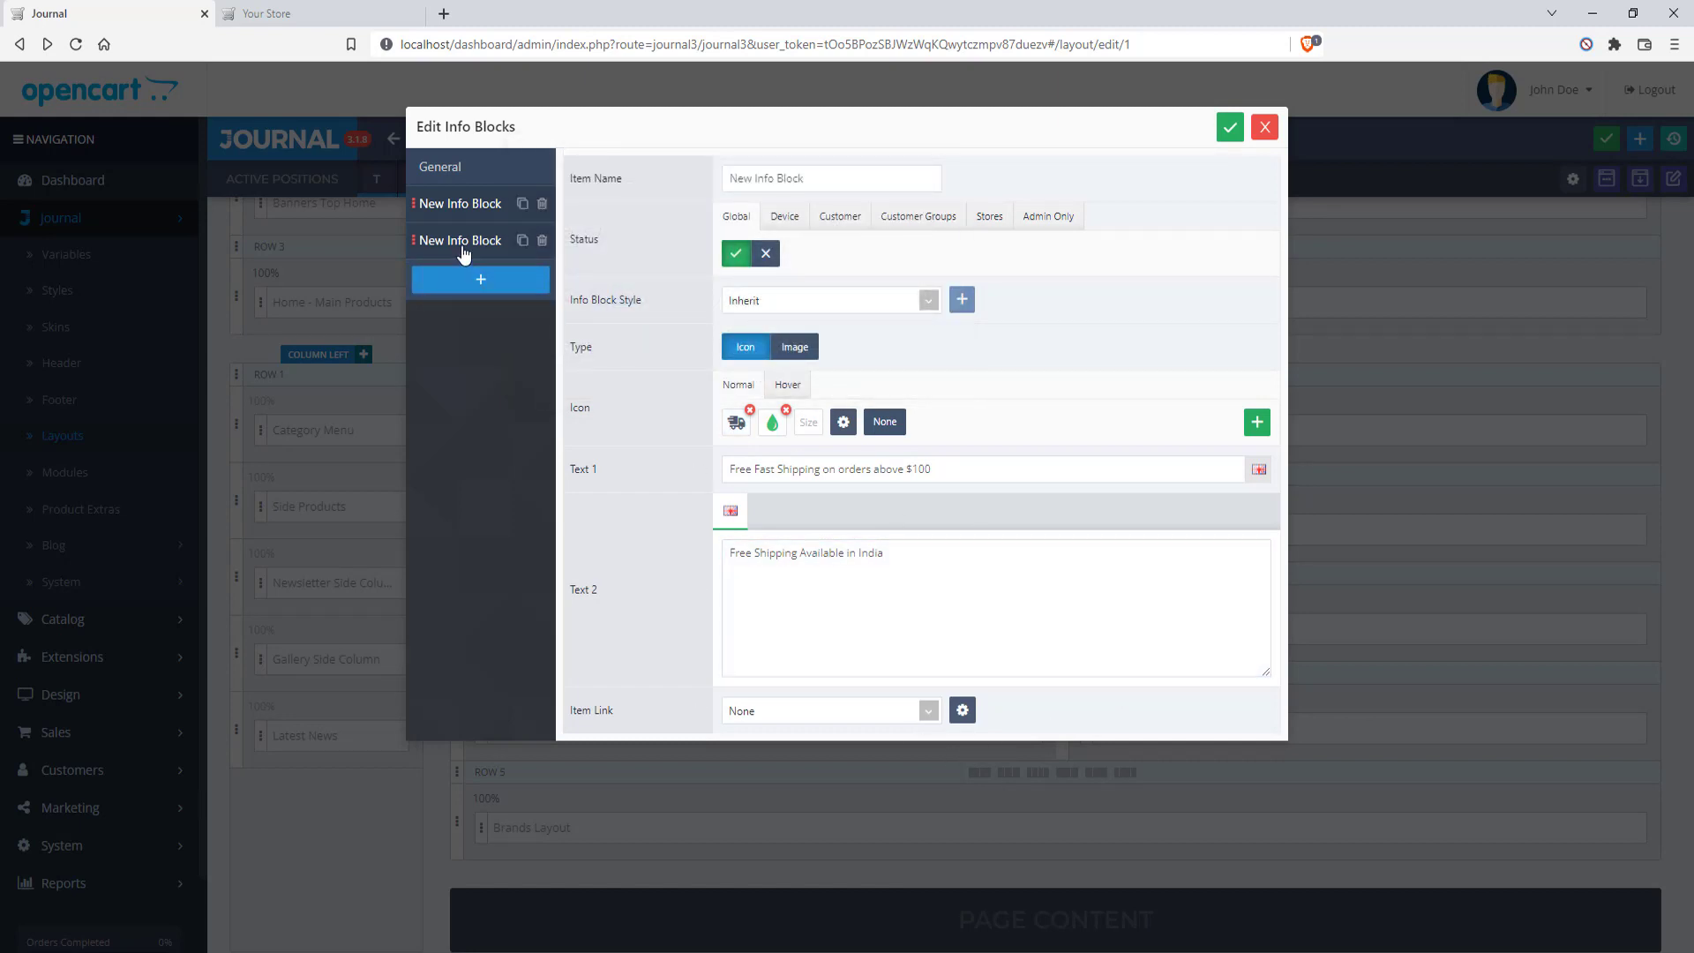
click(463, 251)
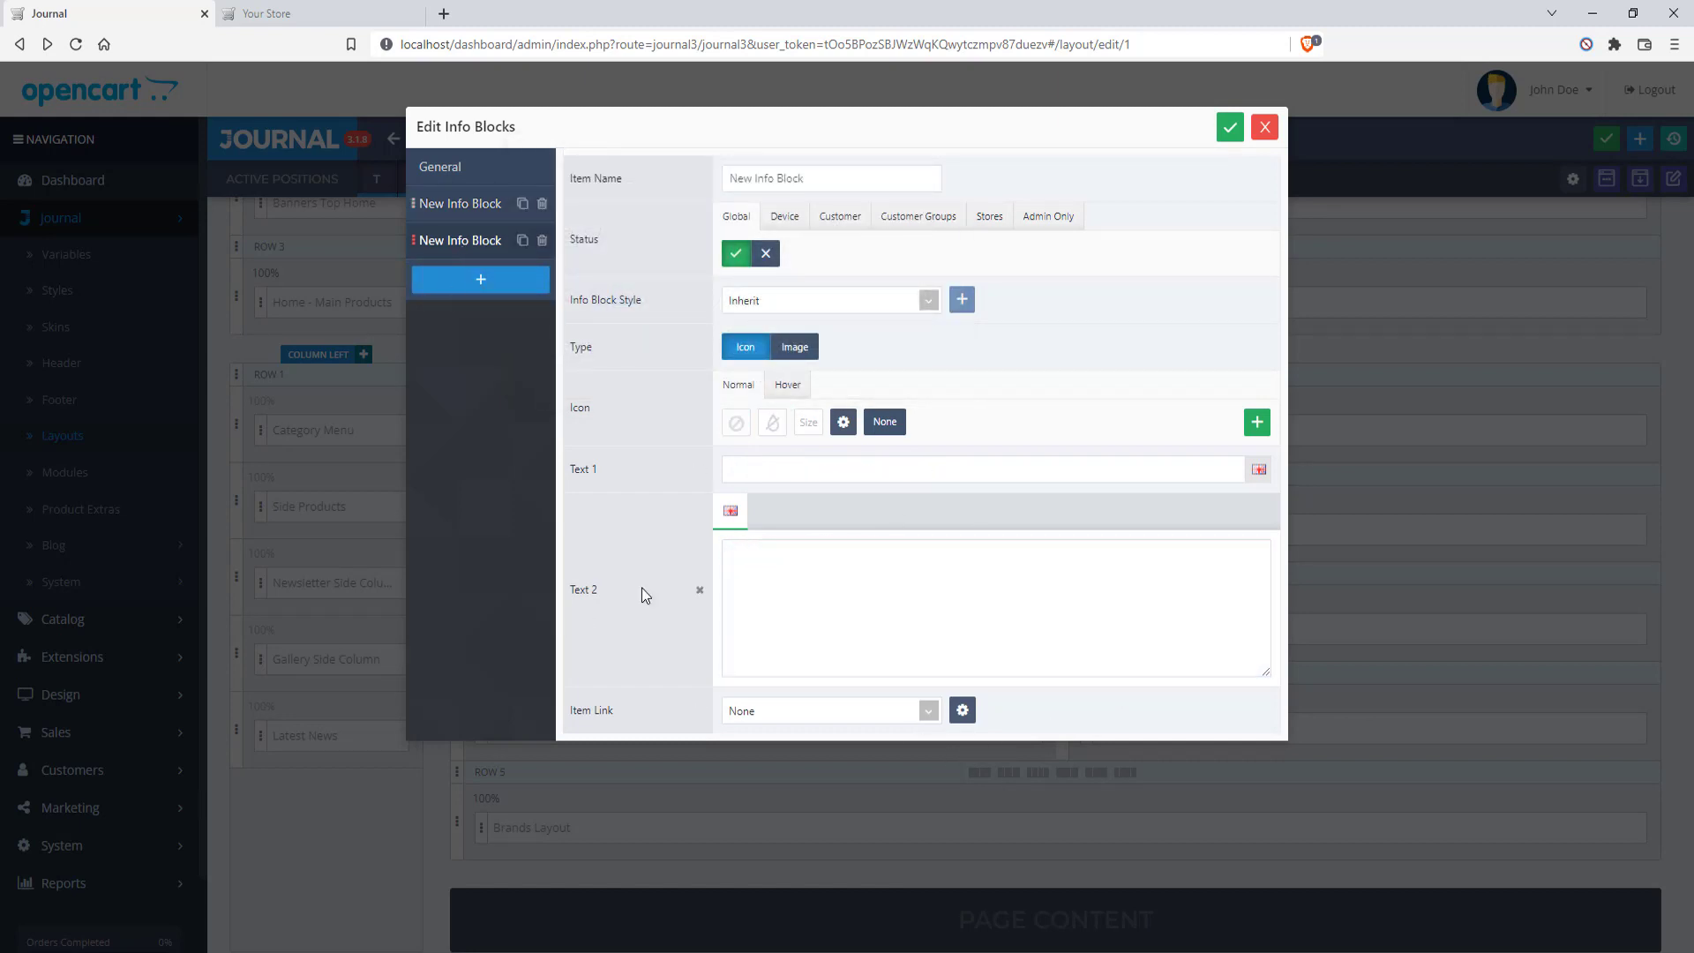
click(541, 240)
click(928, 150)
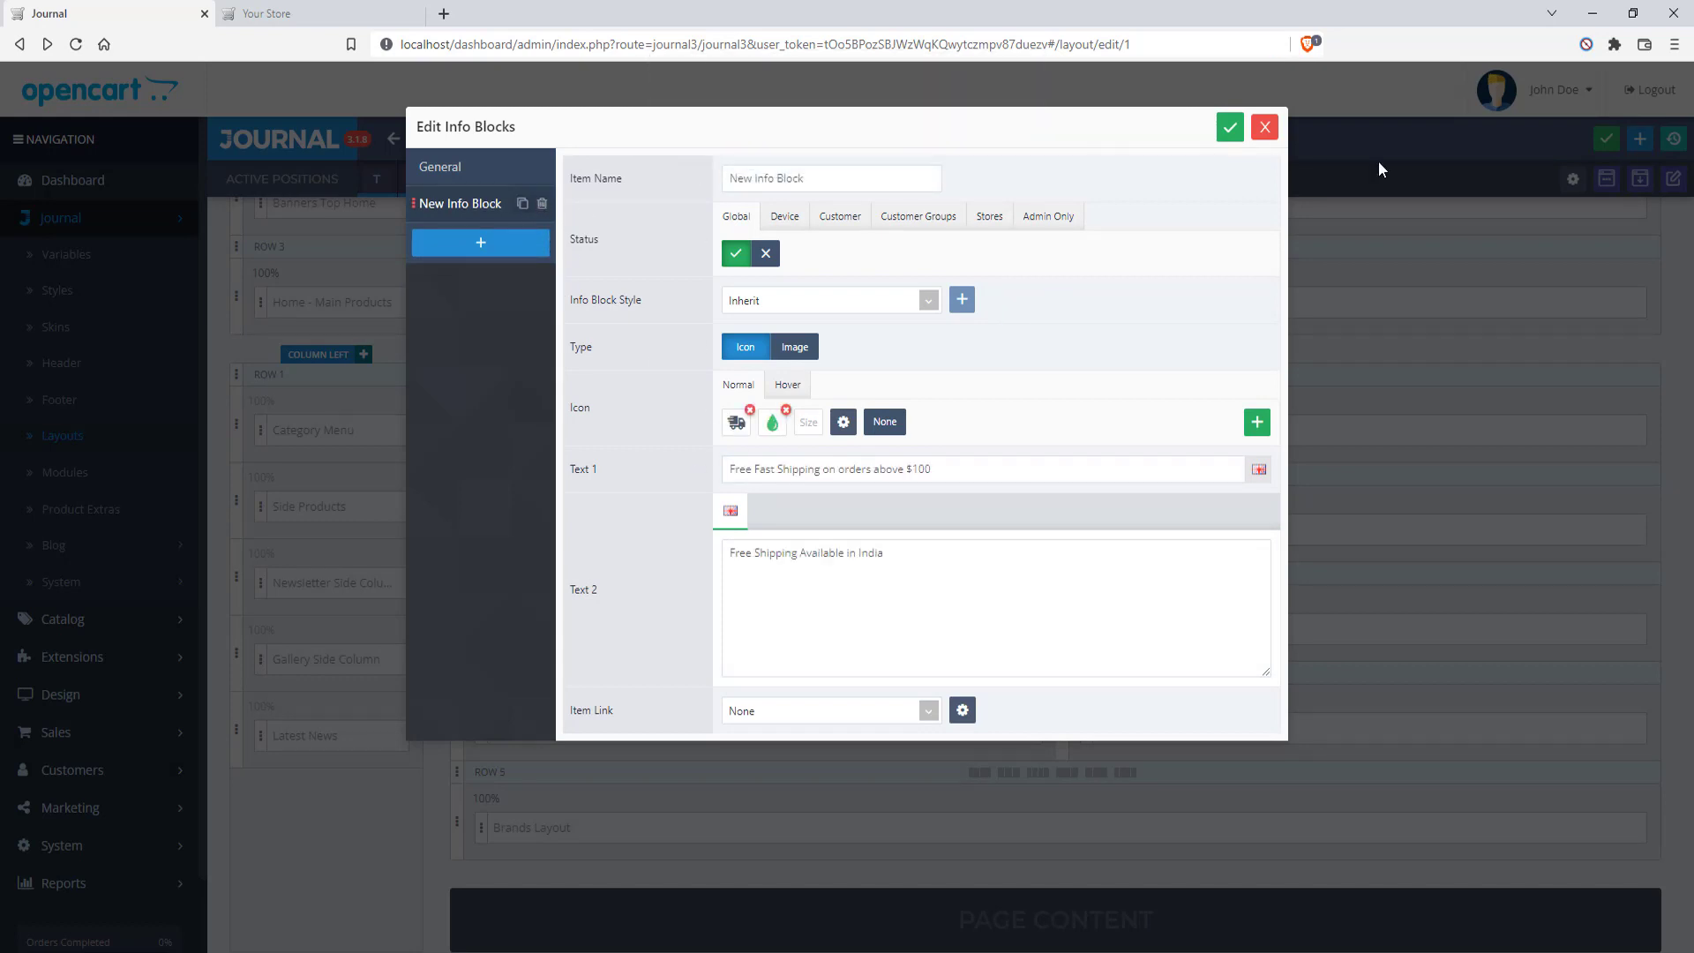
click(1264, 127)
Compare the layout's Home - Category 1 and Home - Category 2 rows with the Electronics and Beauty sections on the storefront
scroll(719, 332, down, 1)
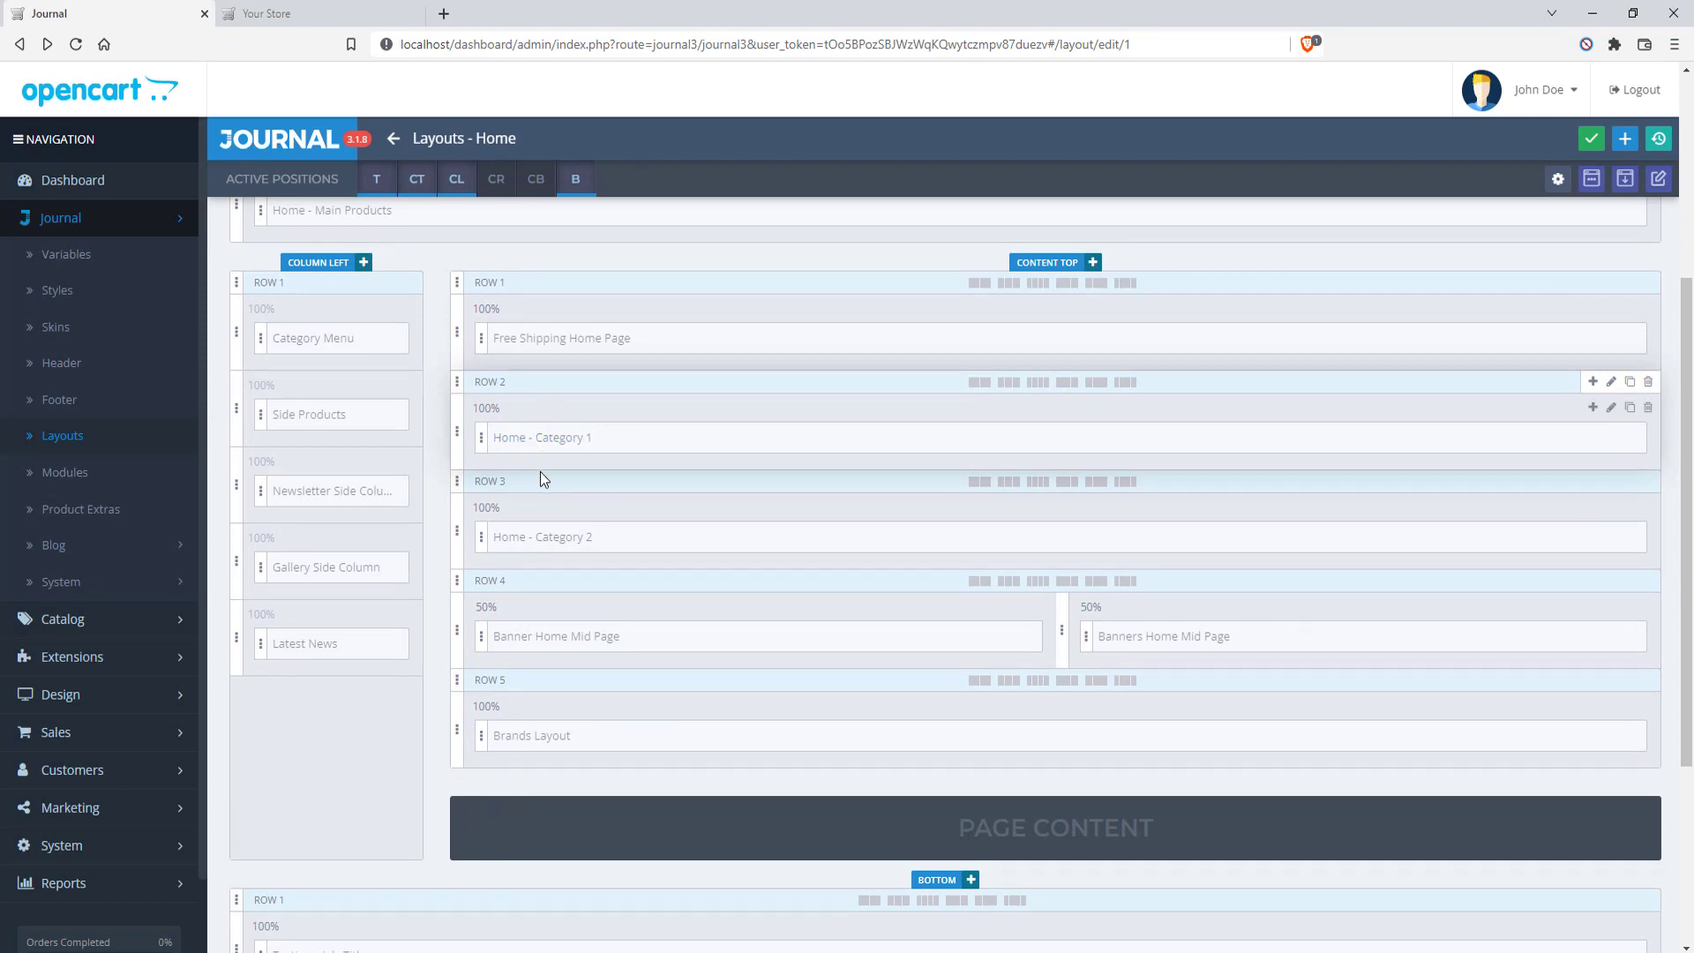
click(291, 13)
scroll(503, 300, down, 1)
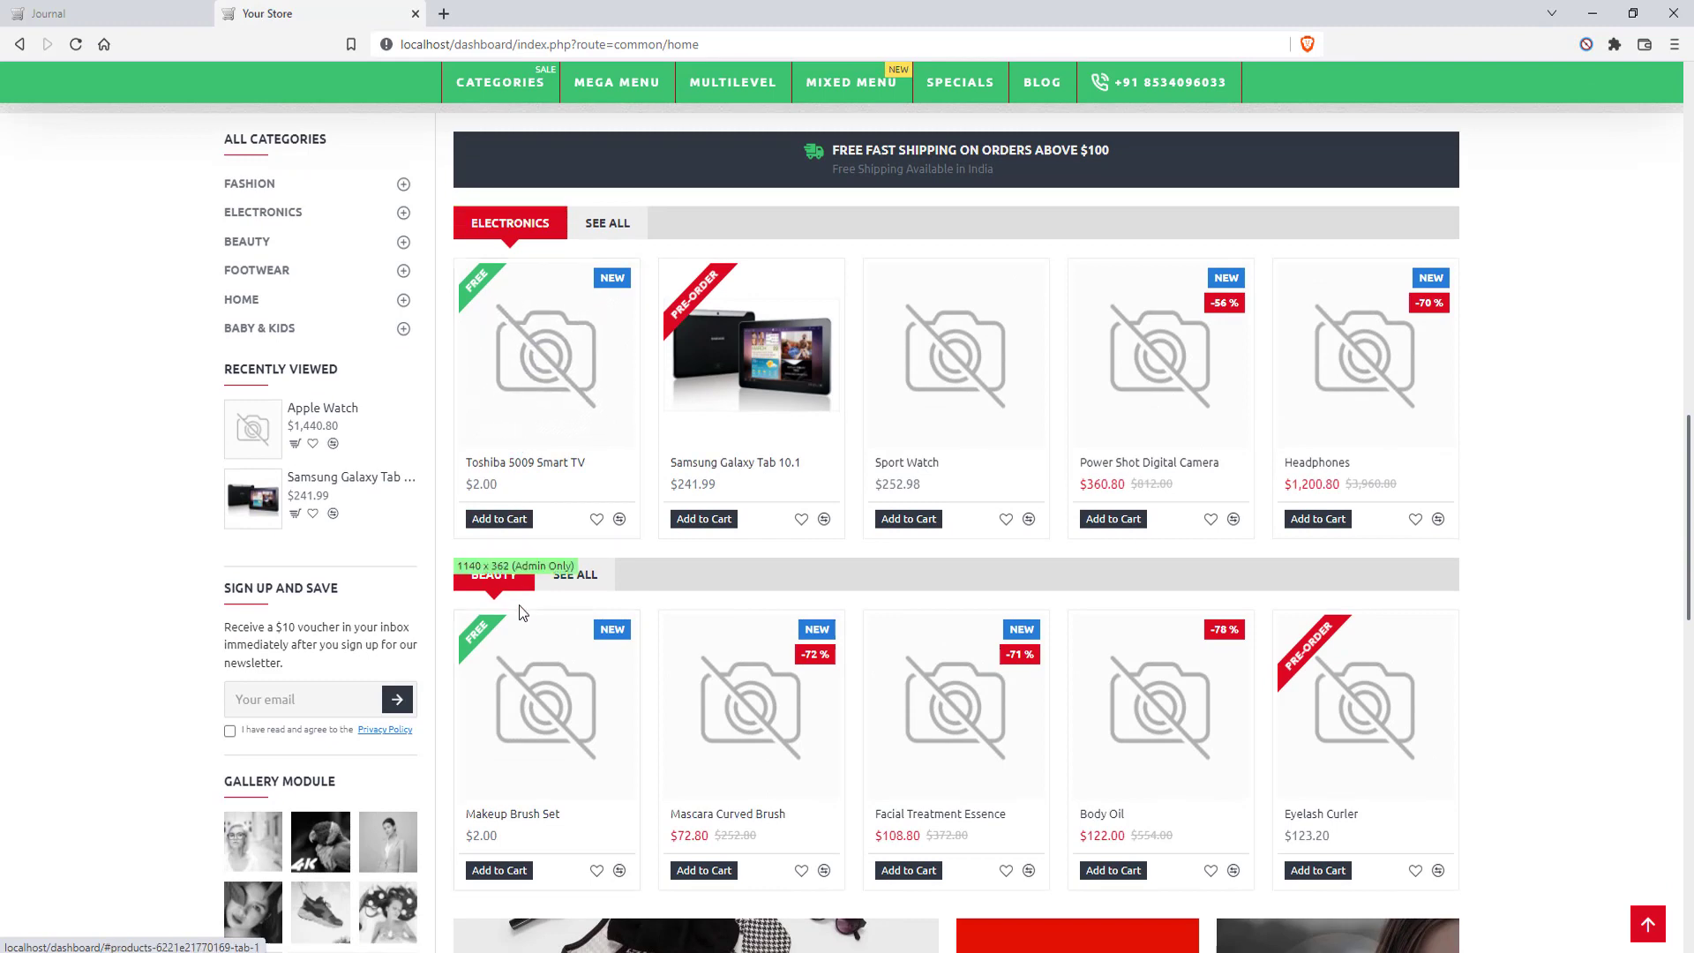
scroll(510, 605, down, 2)
scroll(1241, 557, up, 3)
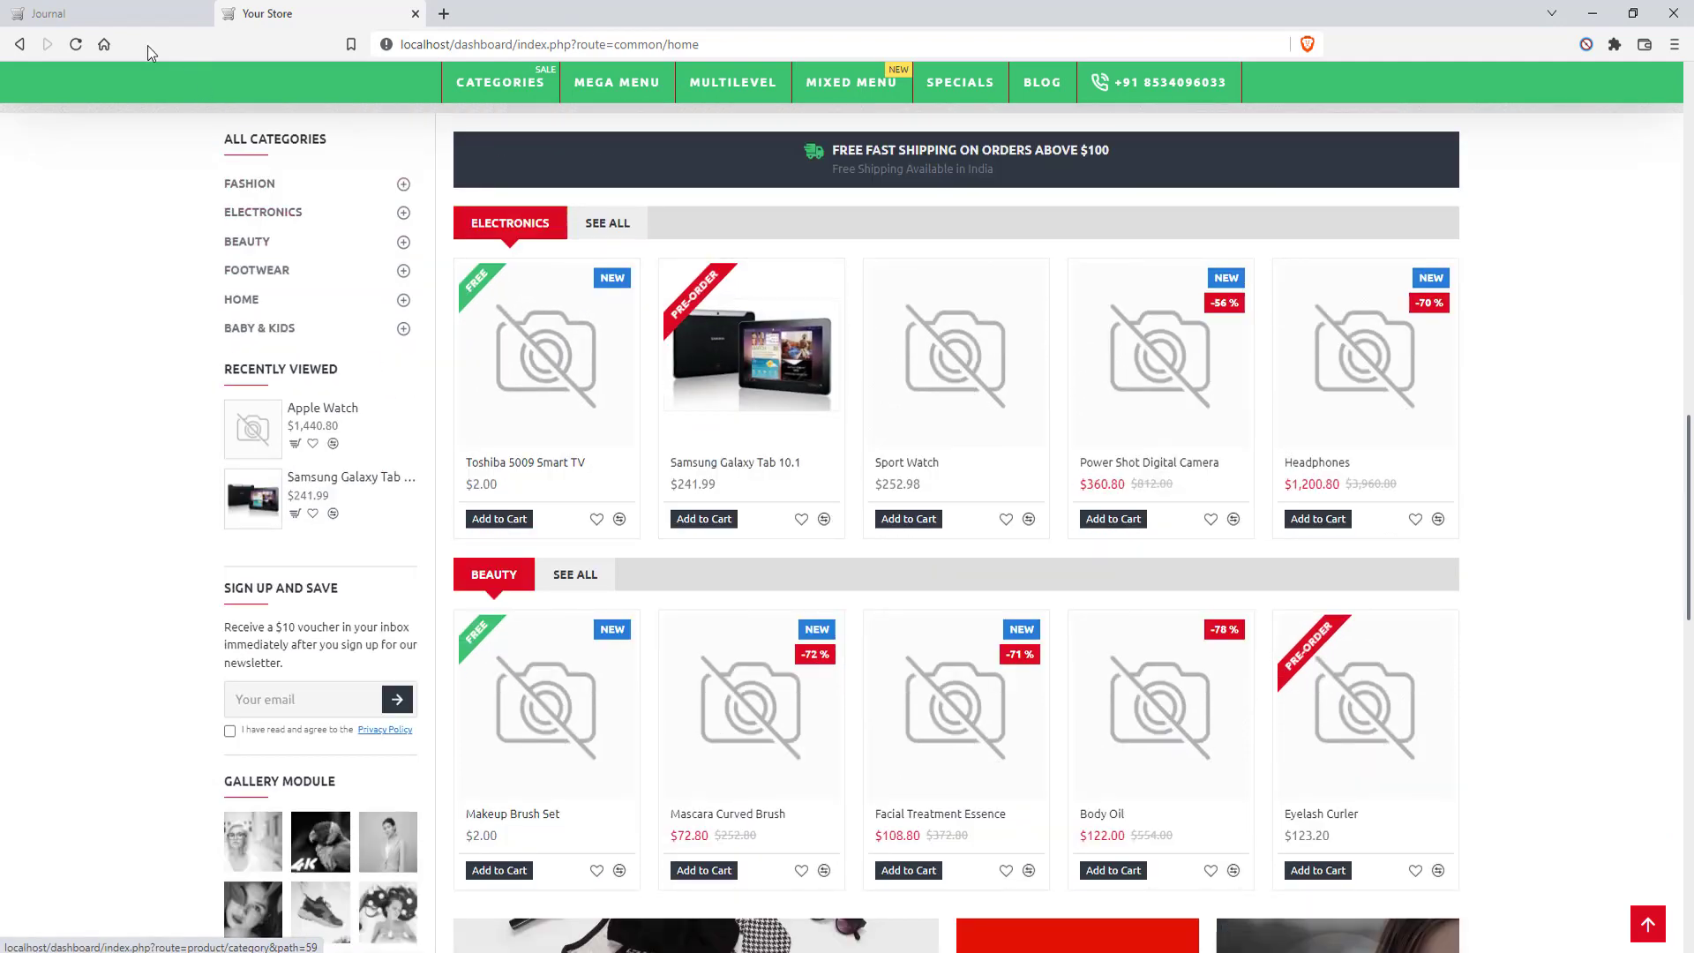
Return to the Home layout in the admin, open the Home - Category 1 products module settings, and close them again
click(106, 13)
mouse_move(486, 409)
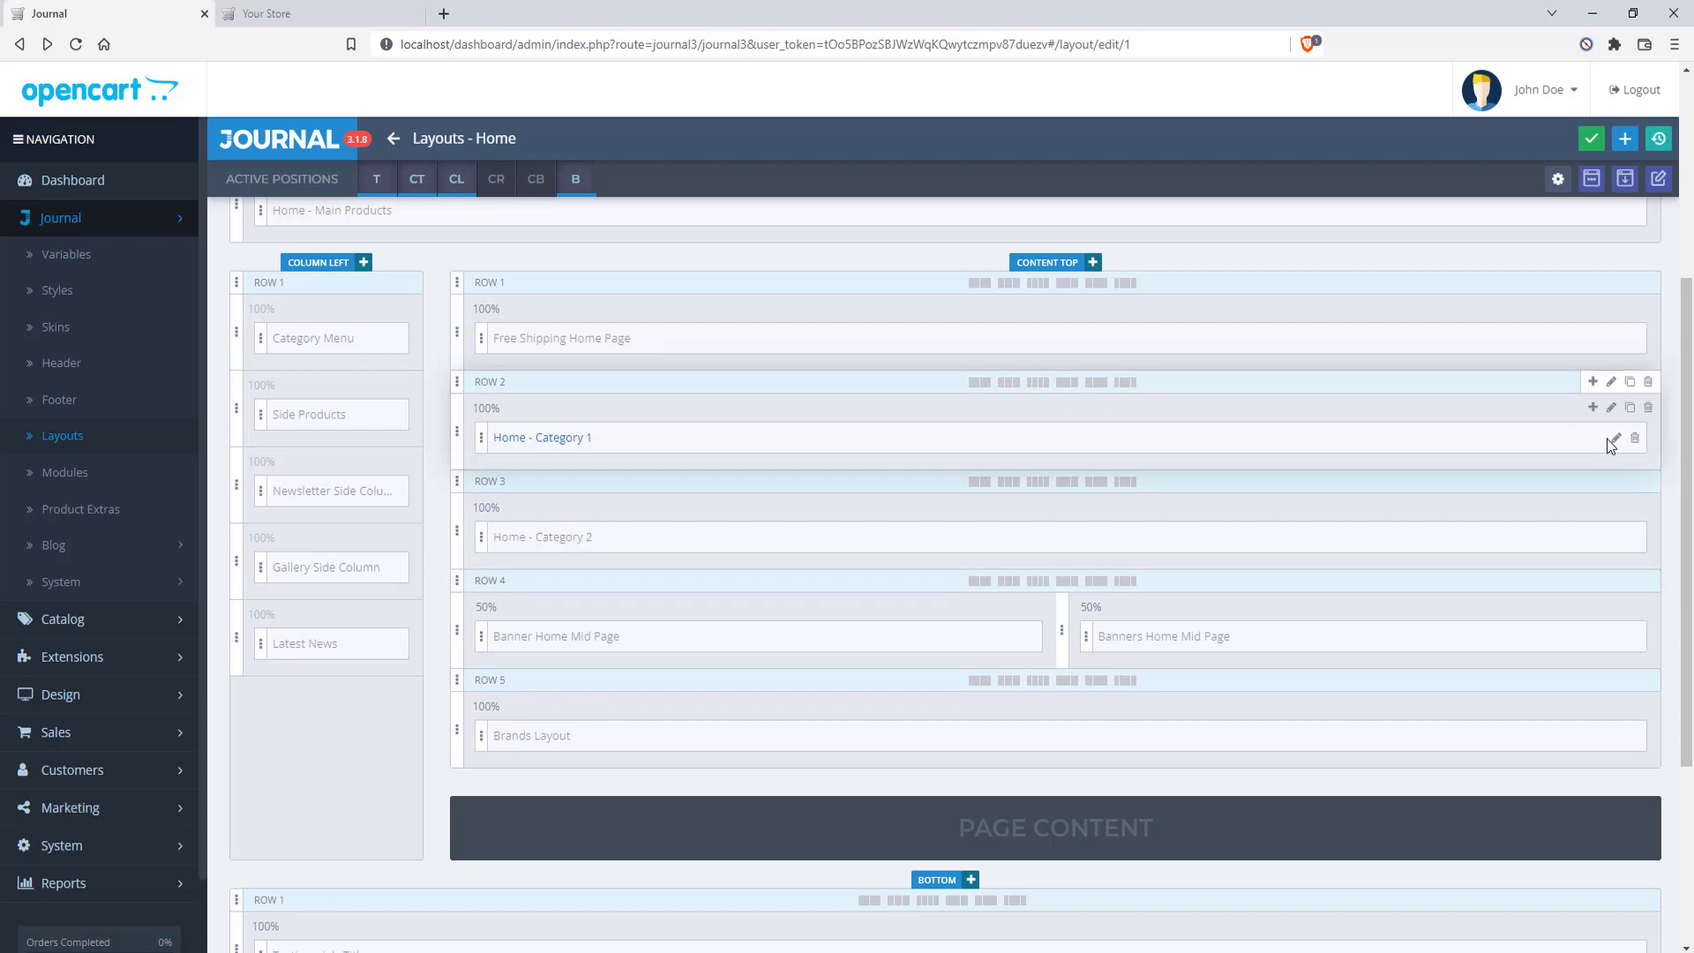
click(1612, 440)
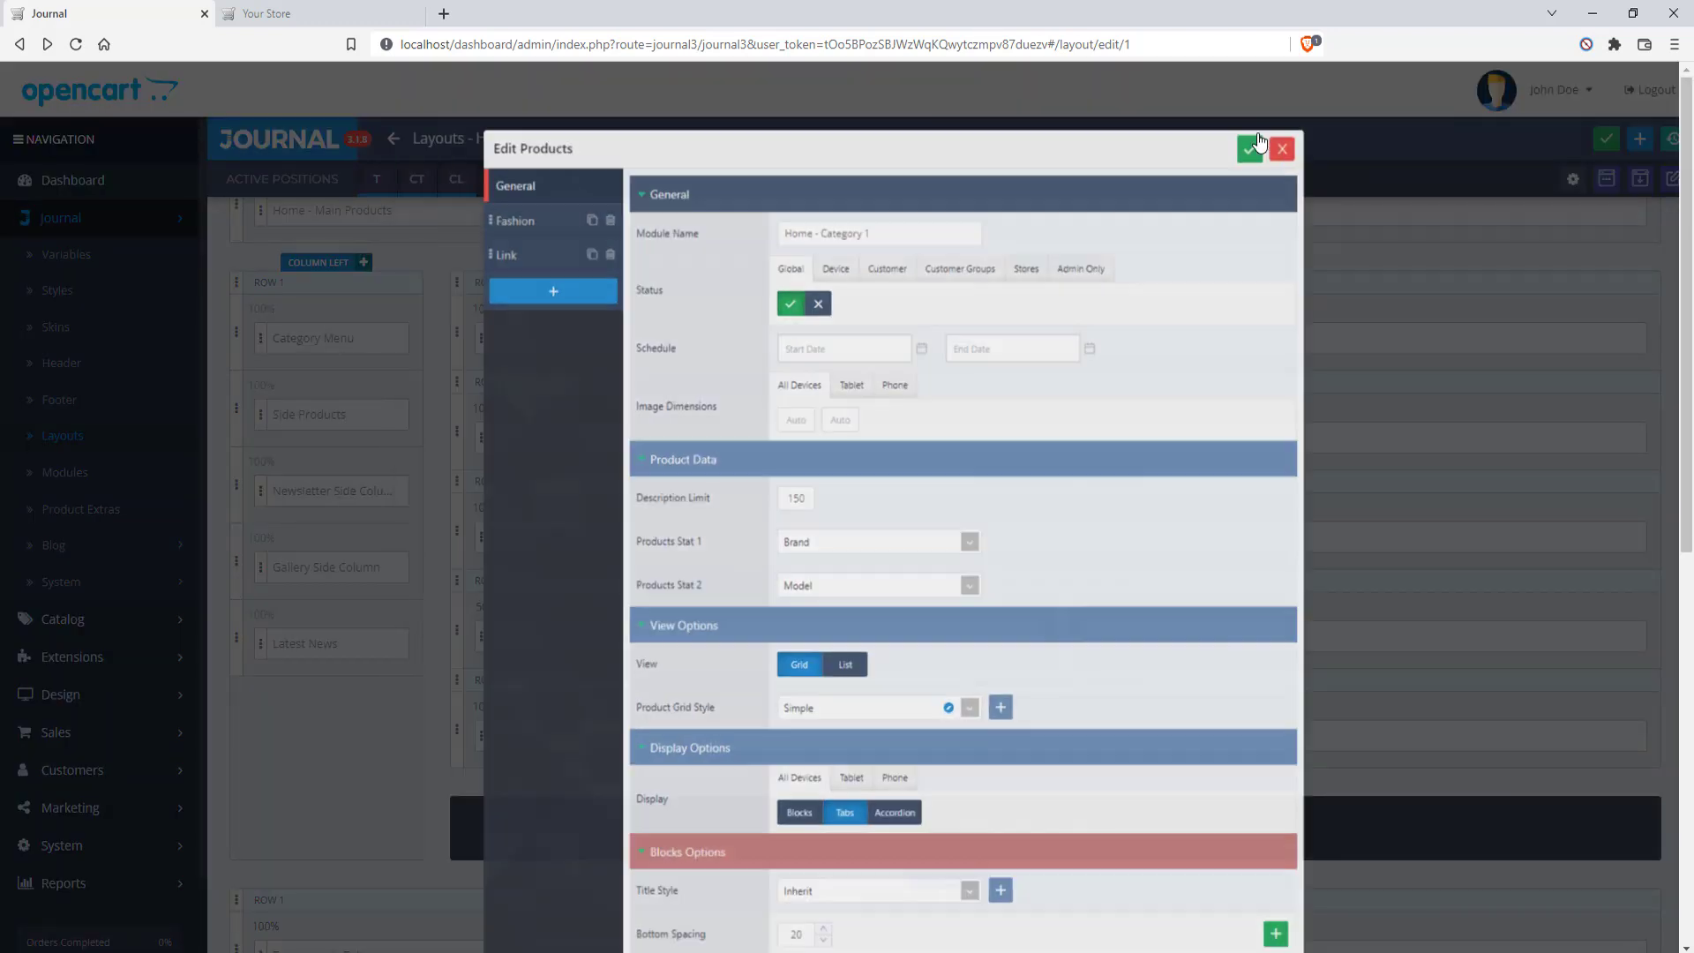
click(1256, 142)
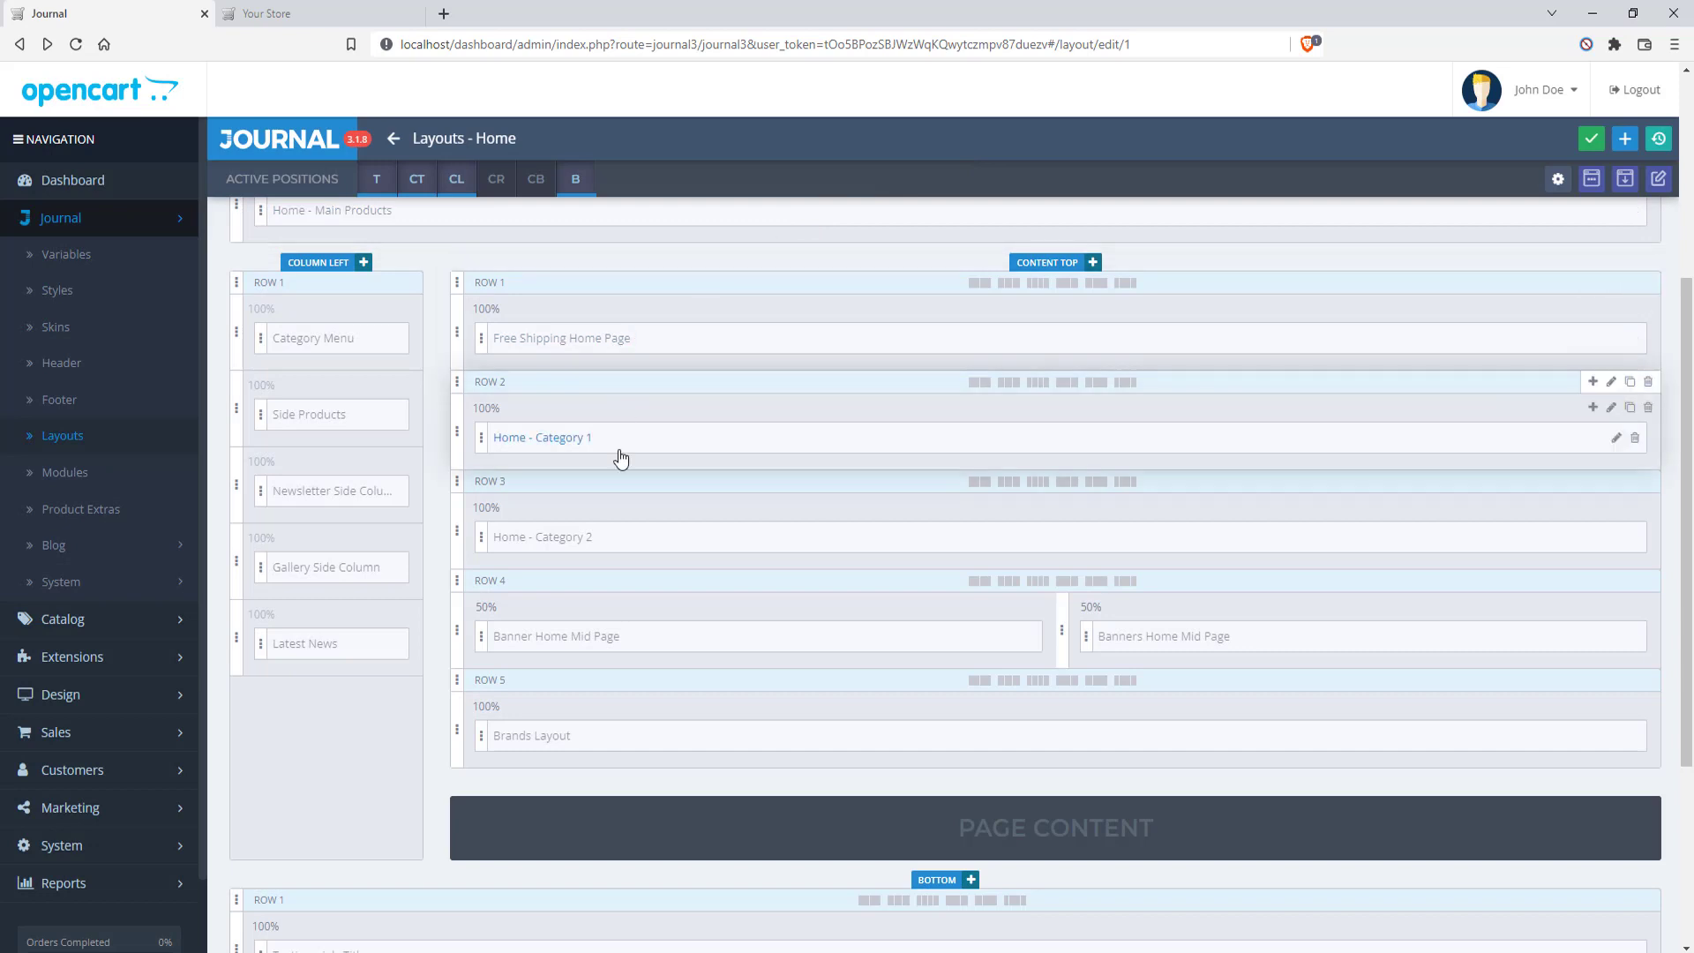
Review the available Products modules for the Home - Category 1 slot without choosing a different one
click(696, 451)
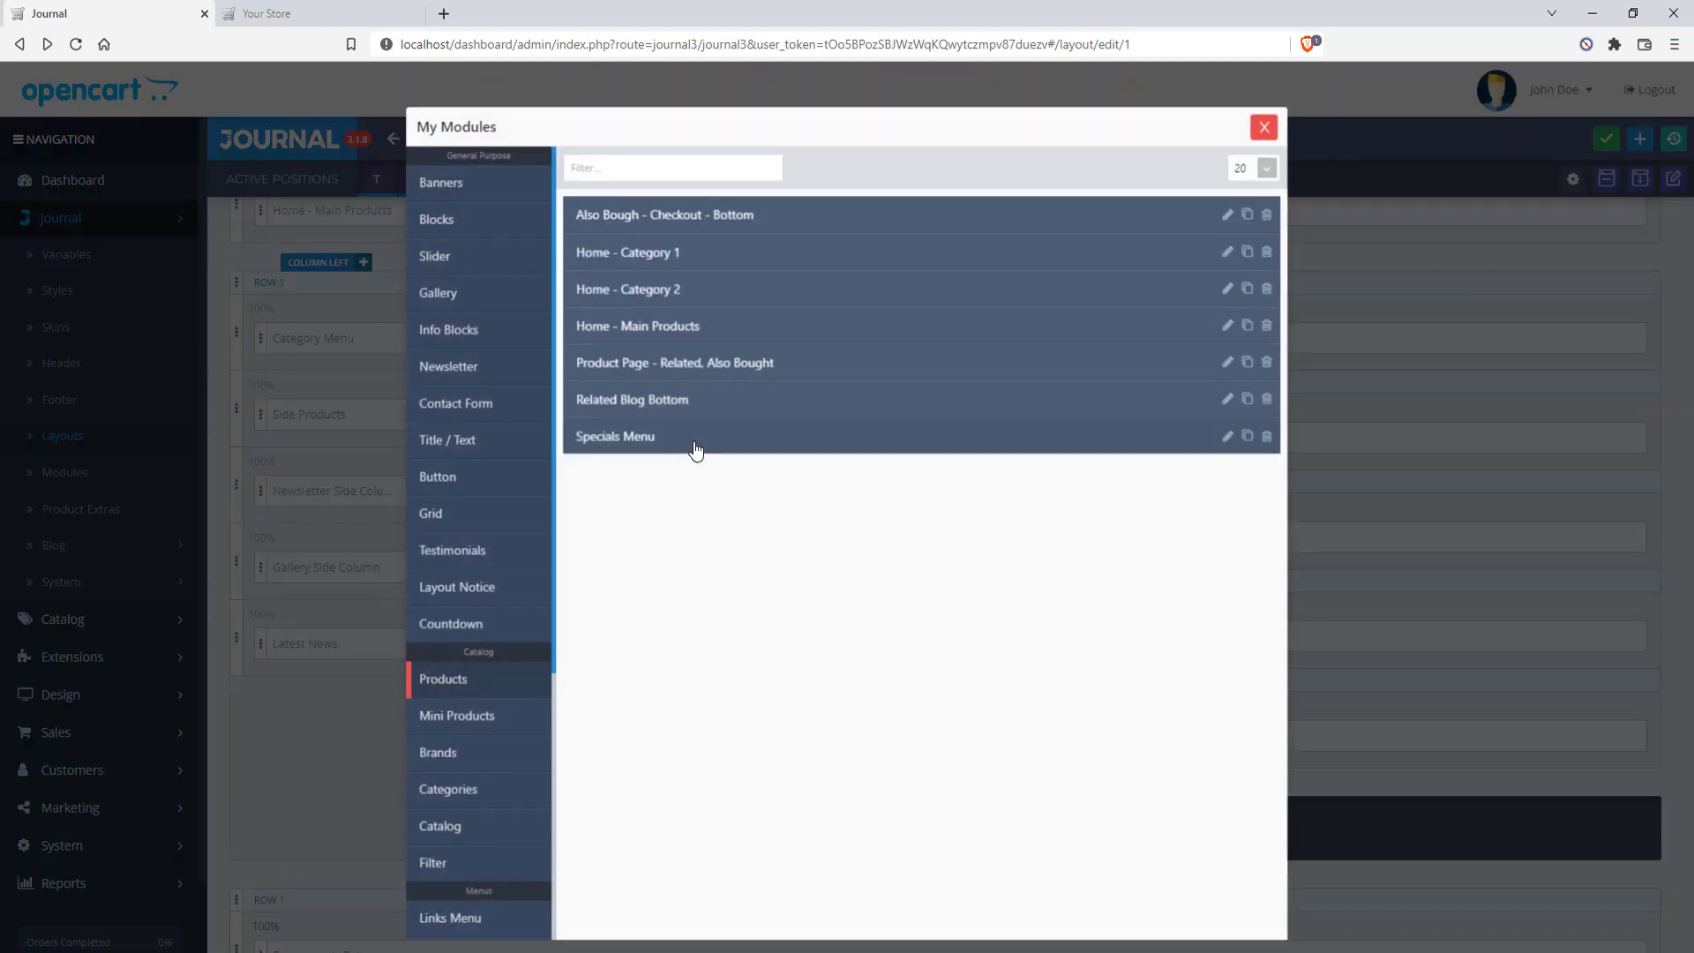
click(1264, 126)
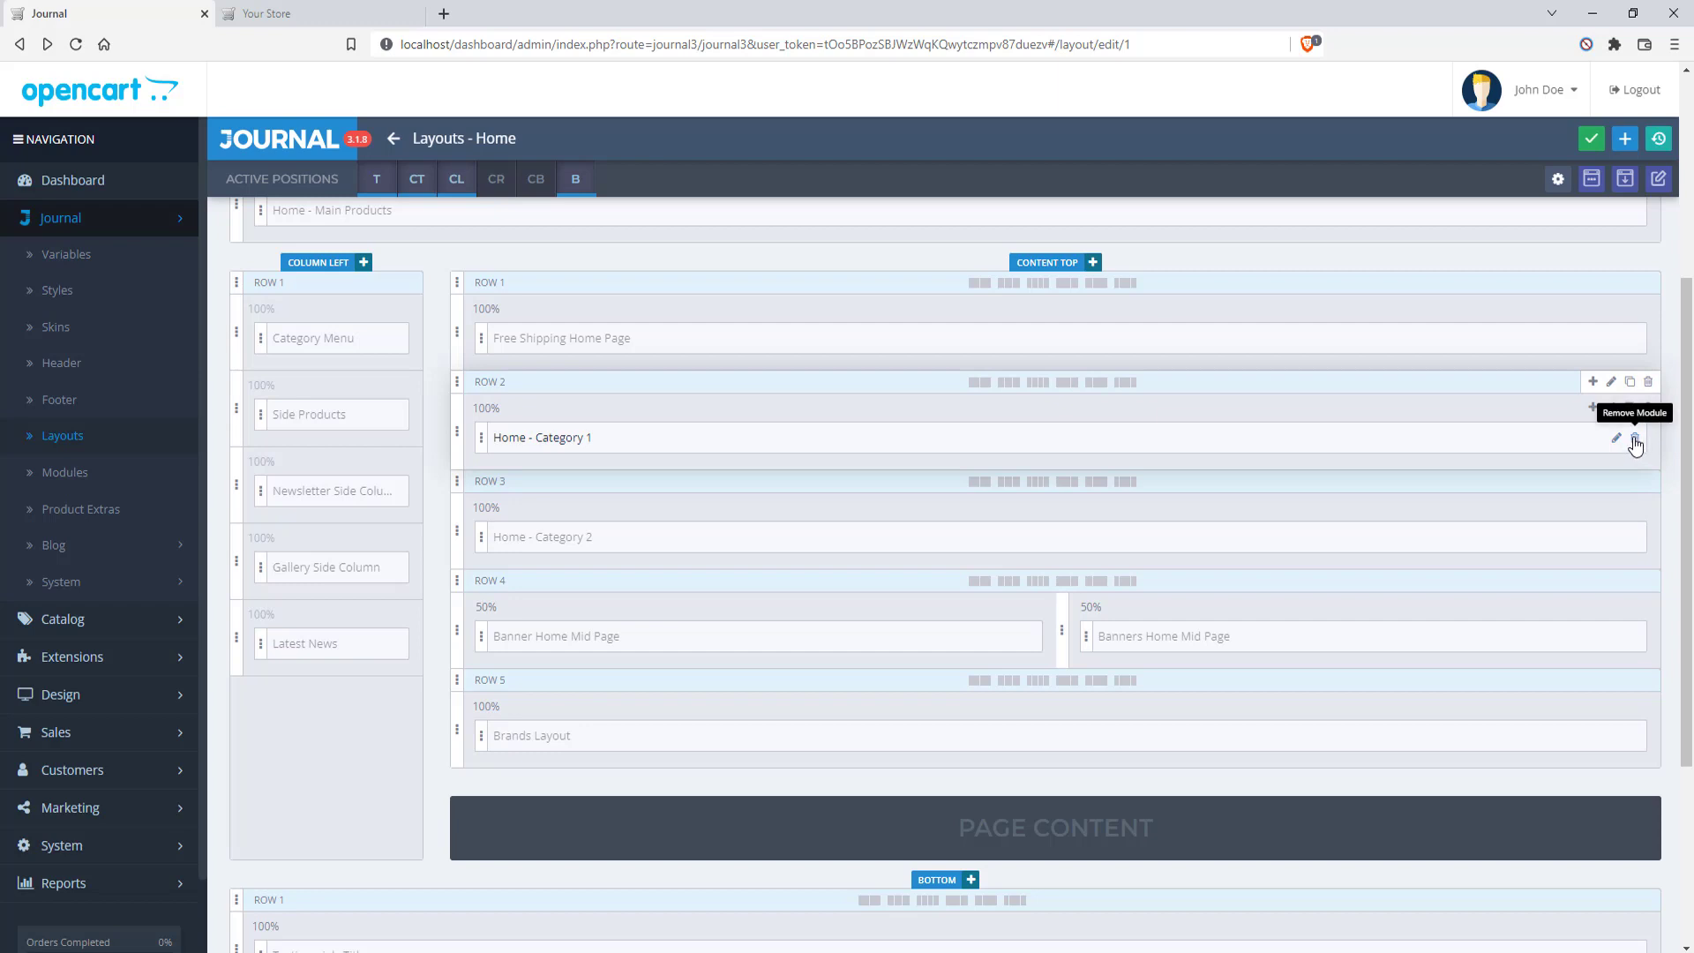
click(759, 448)
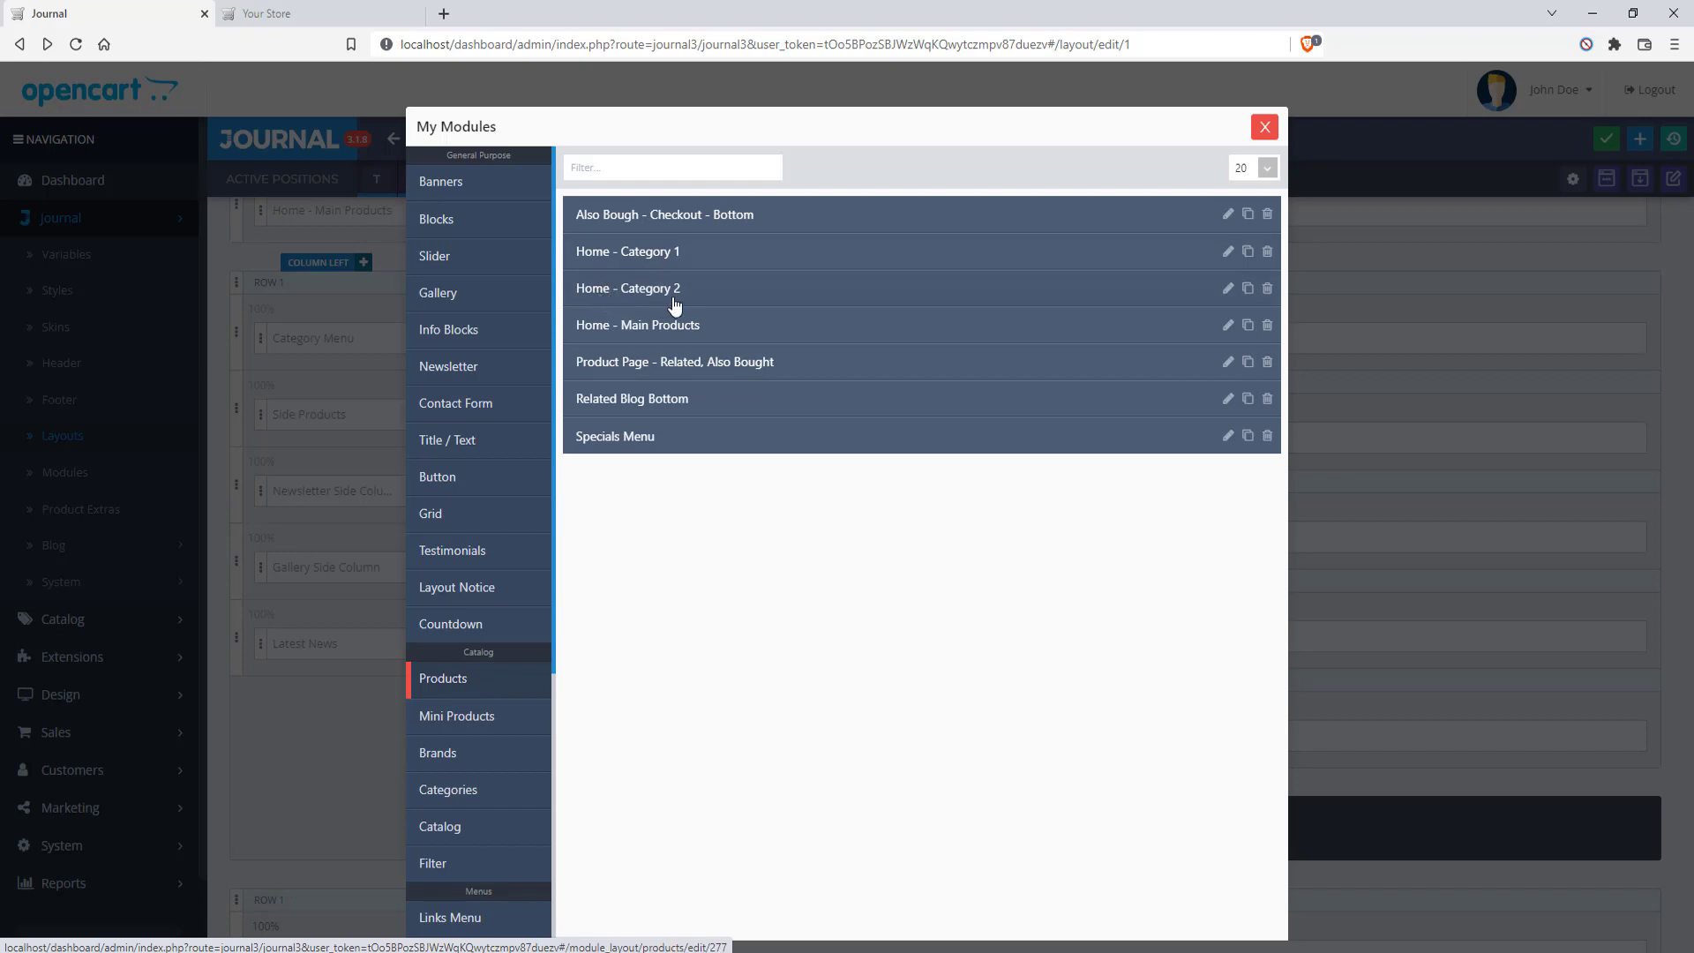
click(1266, 129)
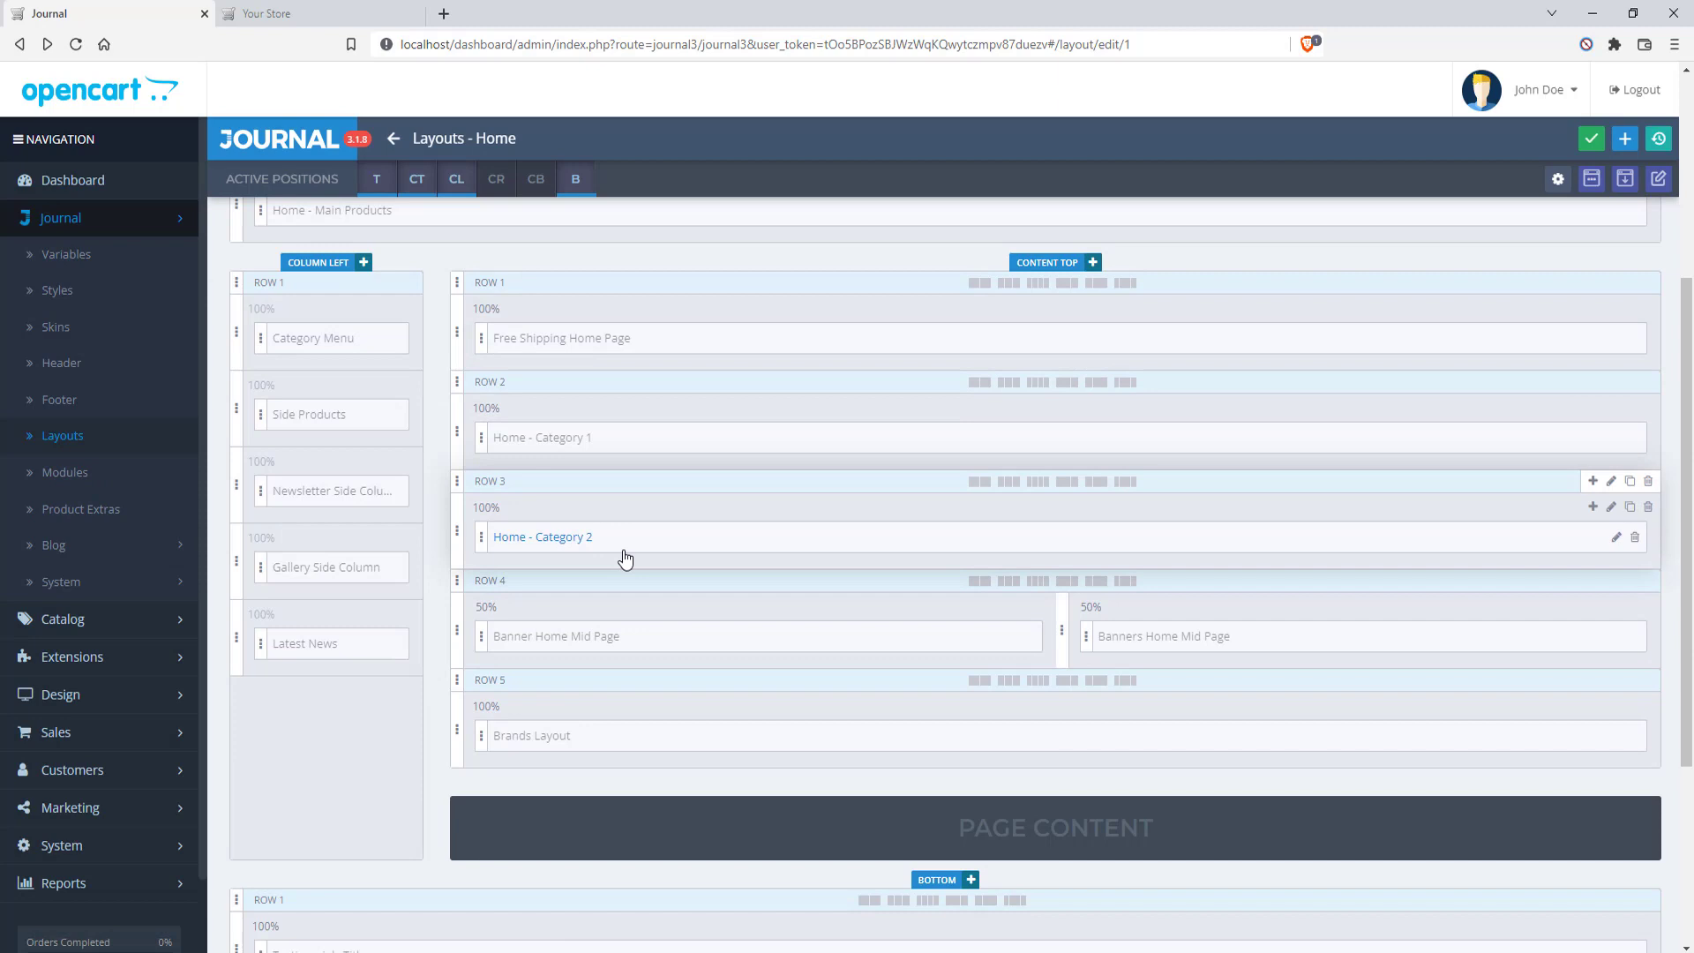
Open the Products module list for Home - Category 1, and look over the product and banner sections on the storefront home page
click(638, 448)
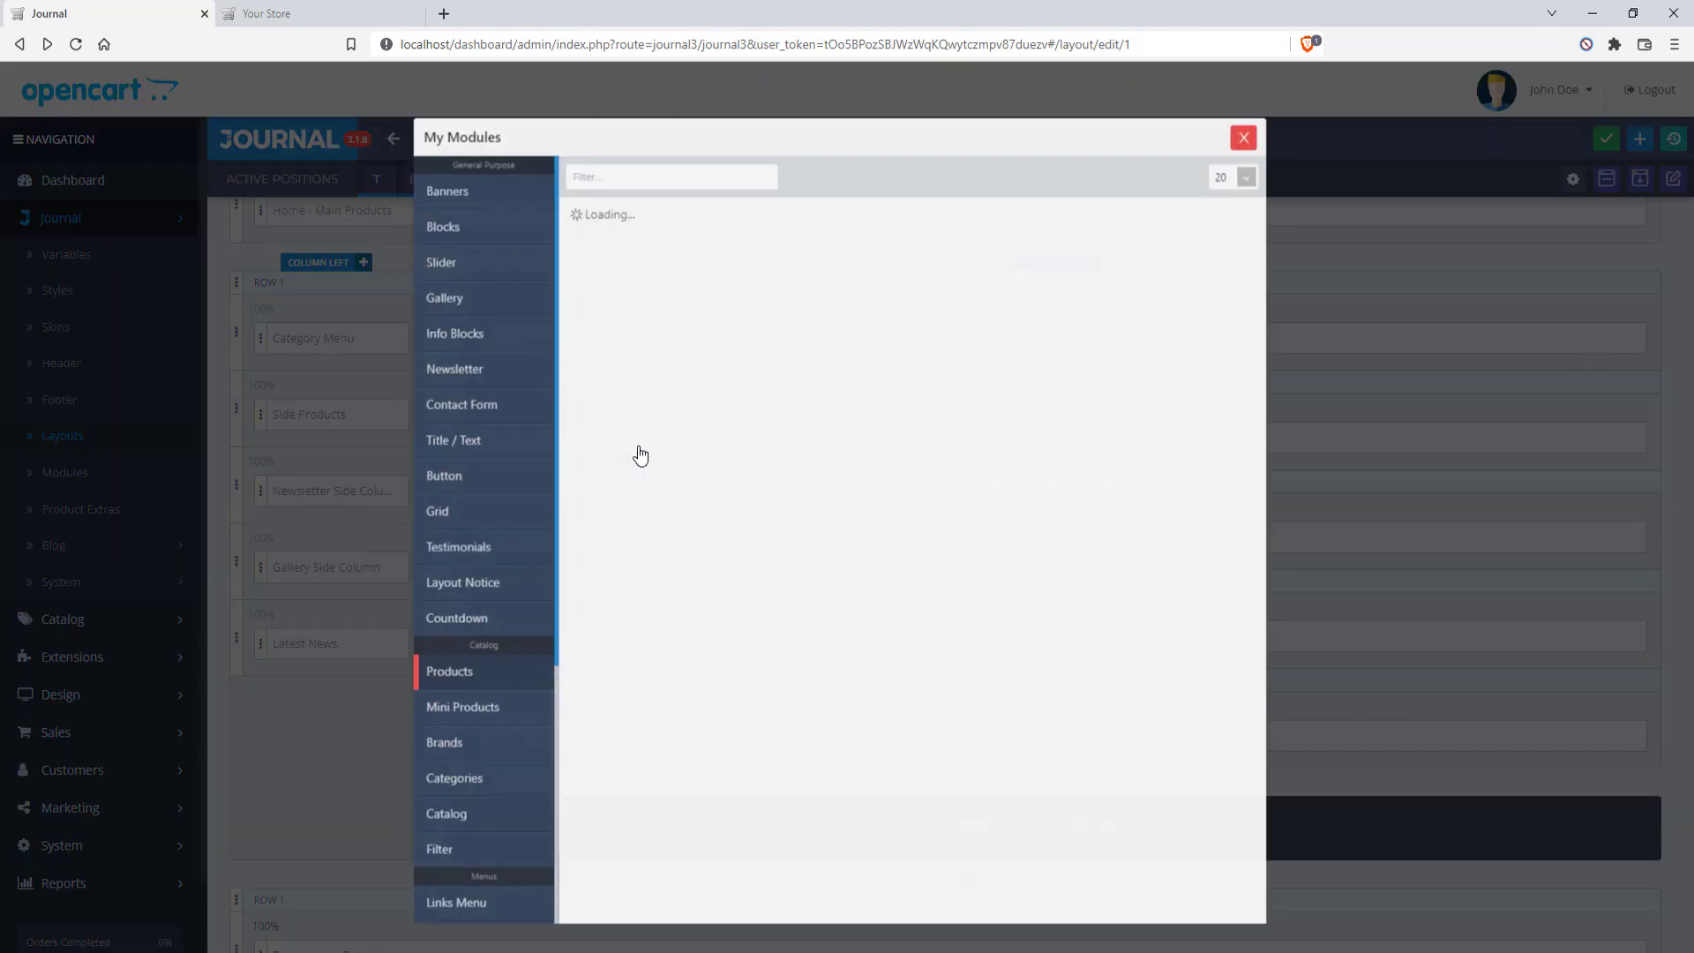
click(296, 12)
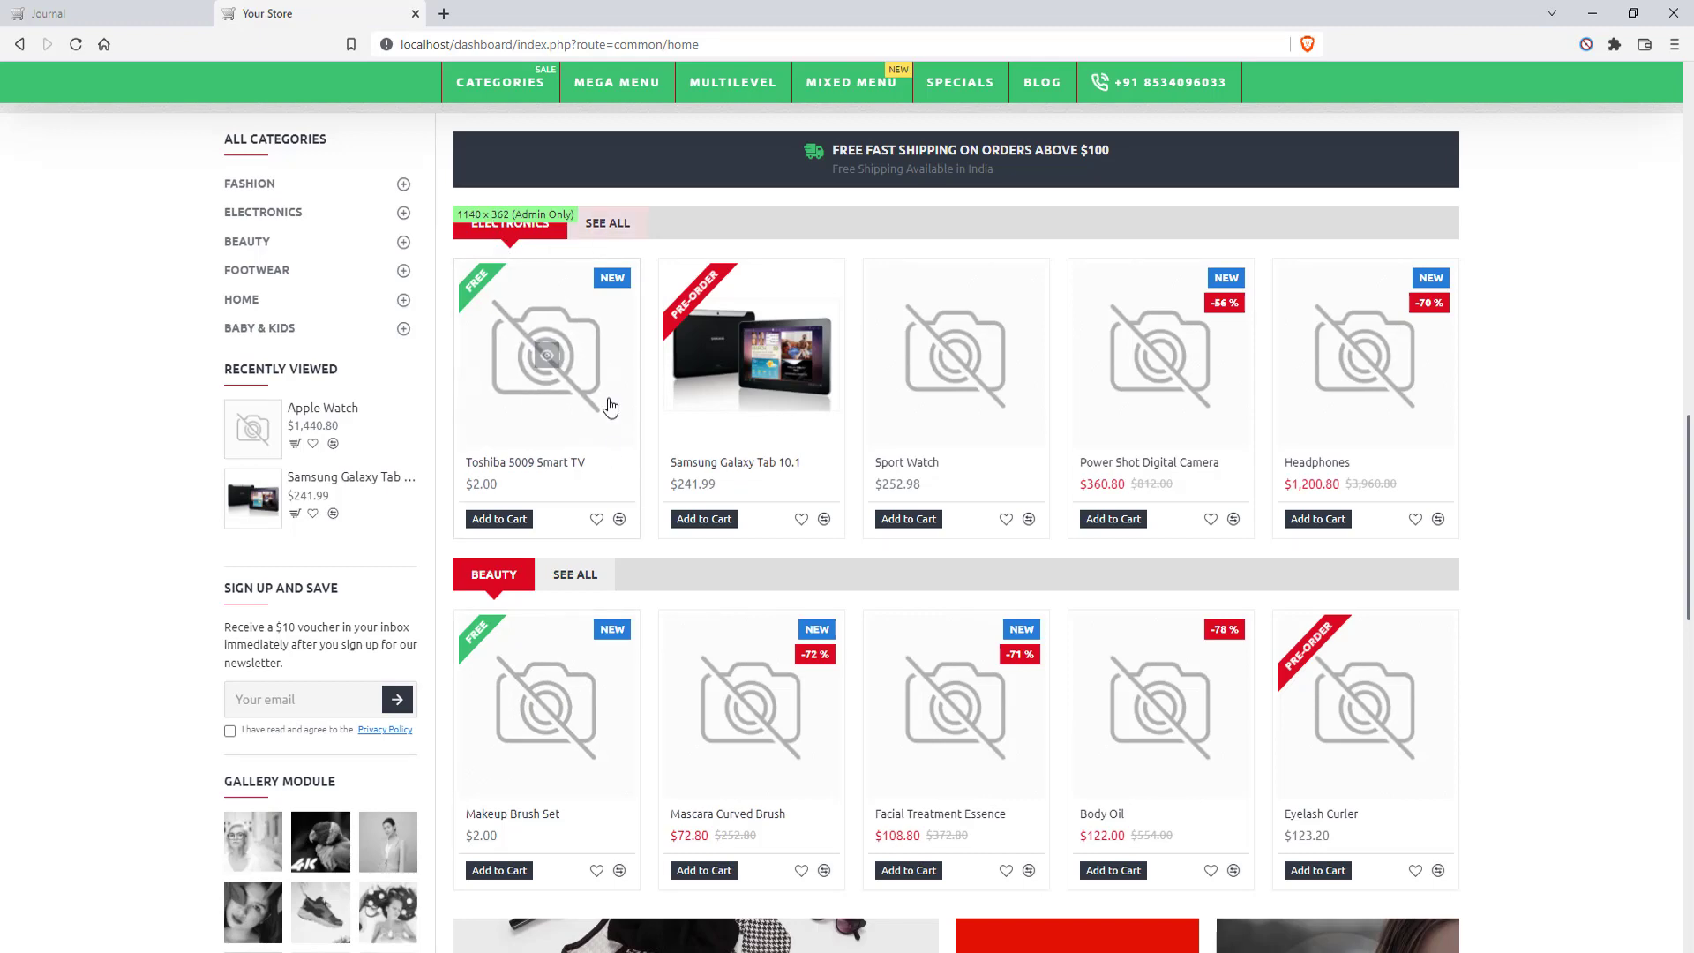
scroll(686, 589, up, 2)
scroll(714, 519, up, 6)
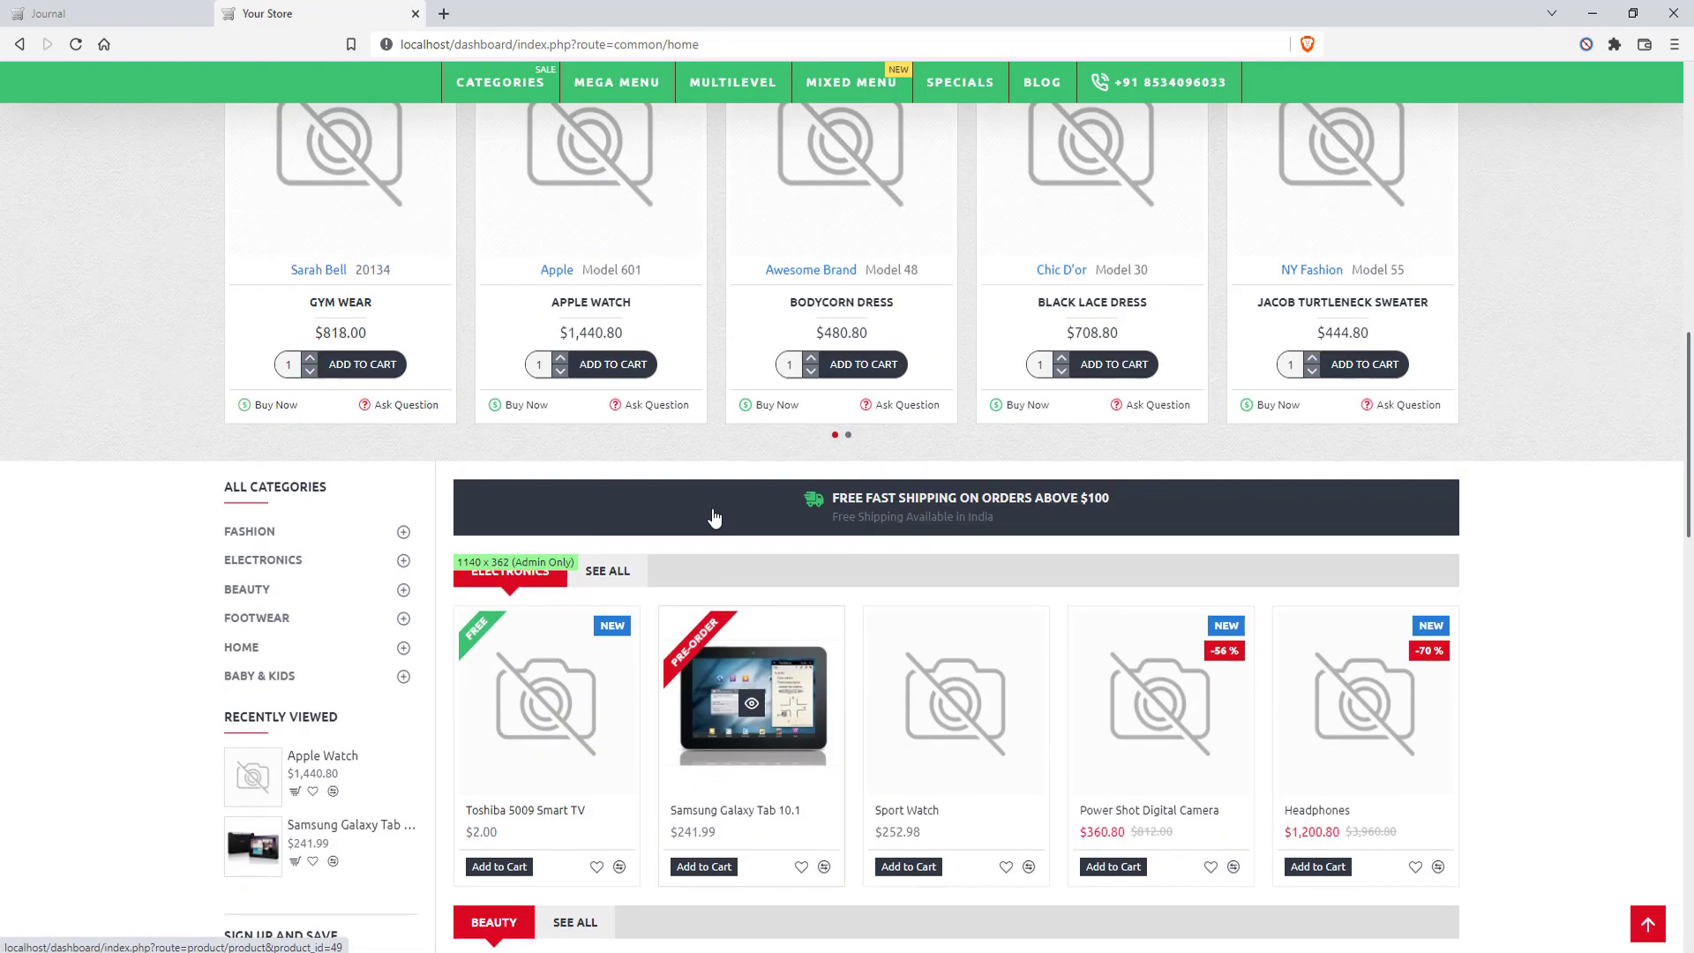
scroll(716, 519, up, 6)
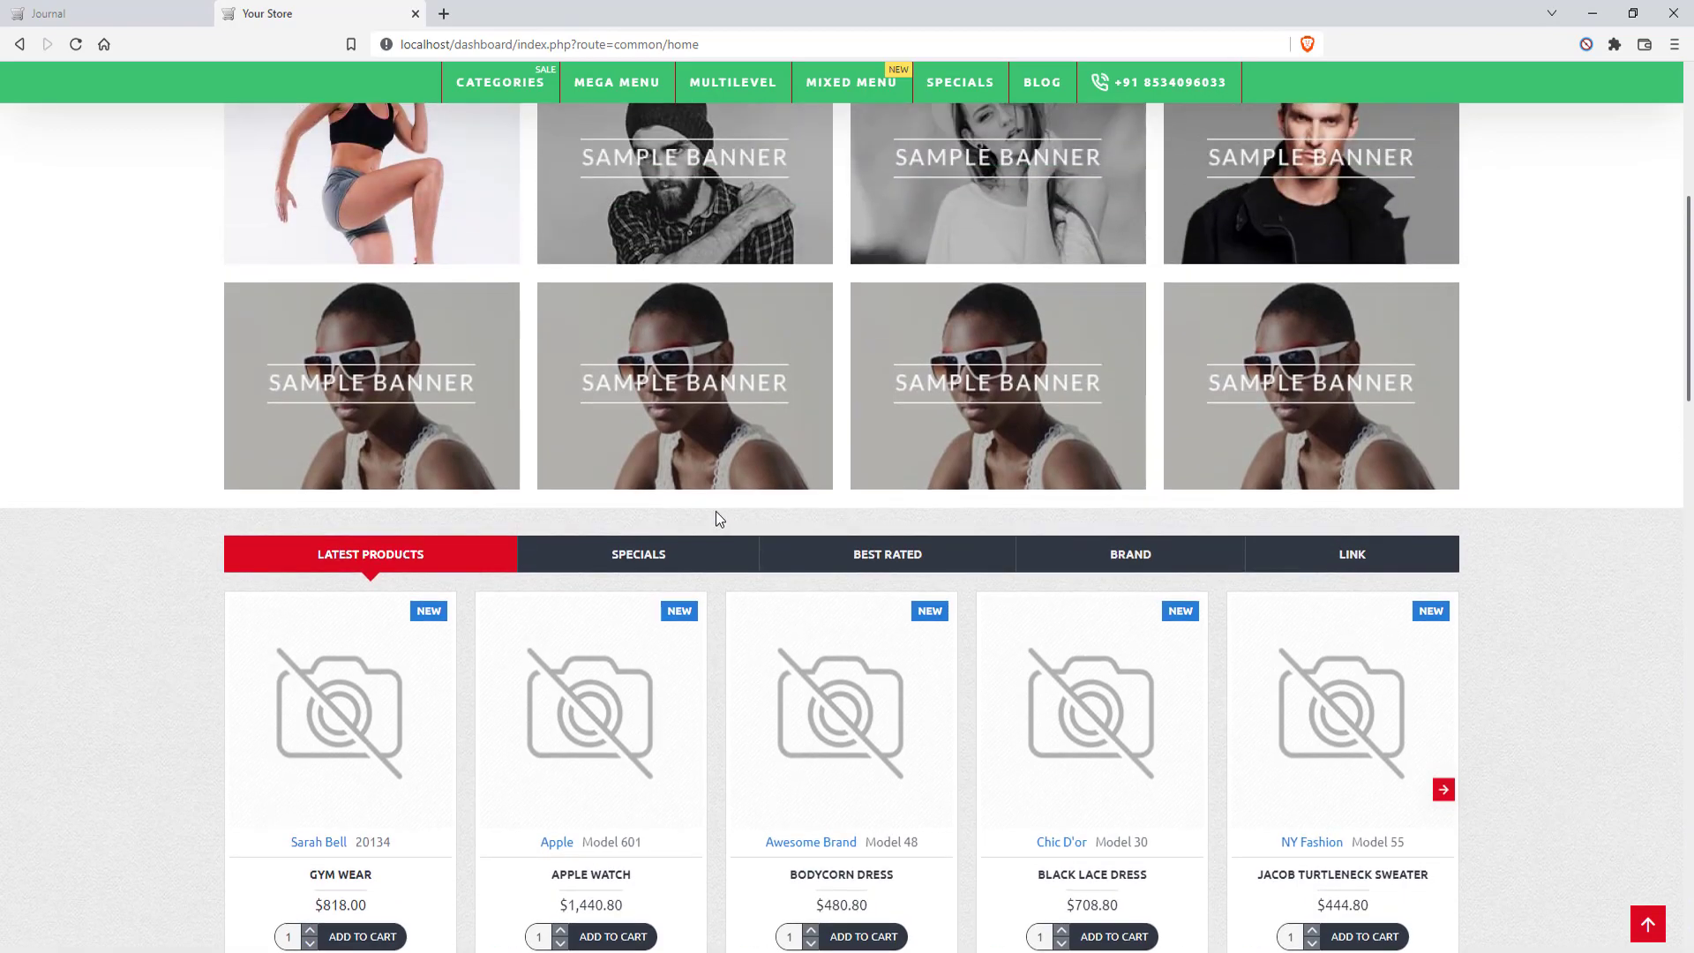
scroll(716, 518, down, 3)
scroll(485, 588, up, 3)
scroll(485, 589, up, 3)
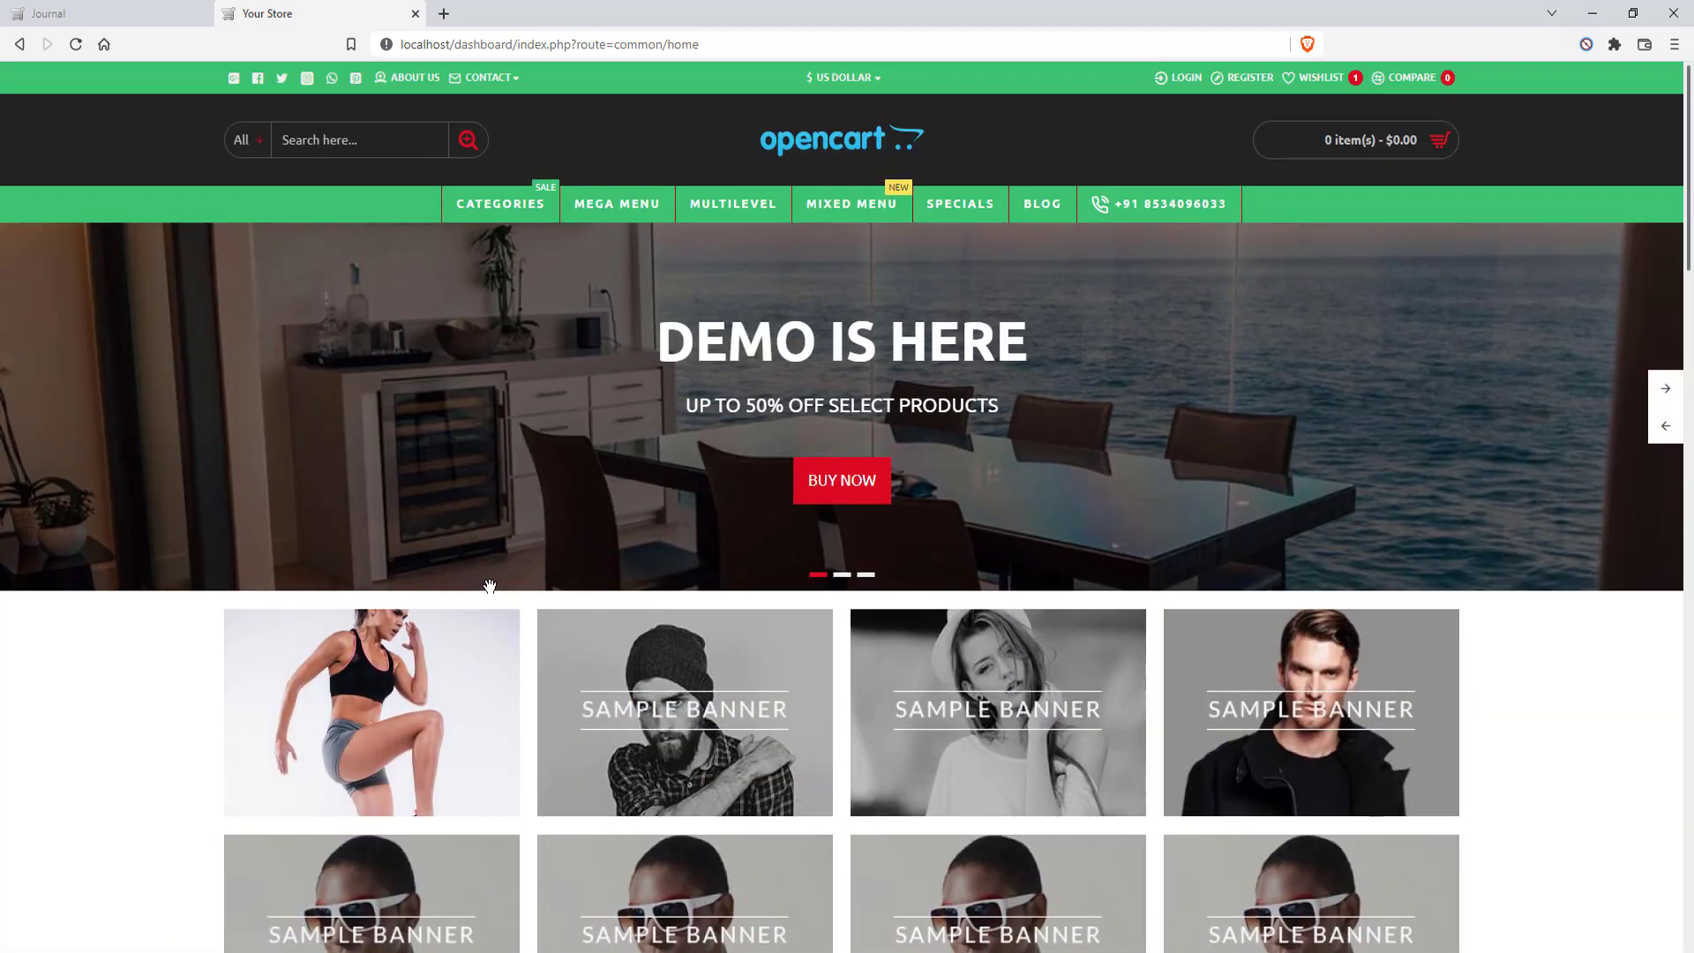
scroll(487, 585, down, 5)
Open the Home - Category 1 products module for full editing from the module list and review its general settings
click(140, 10)
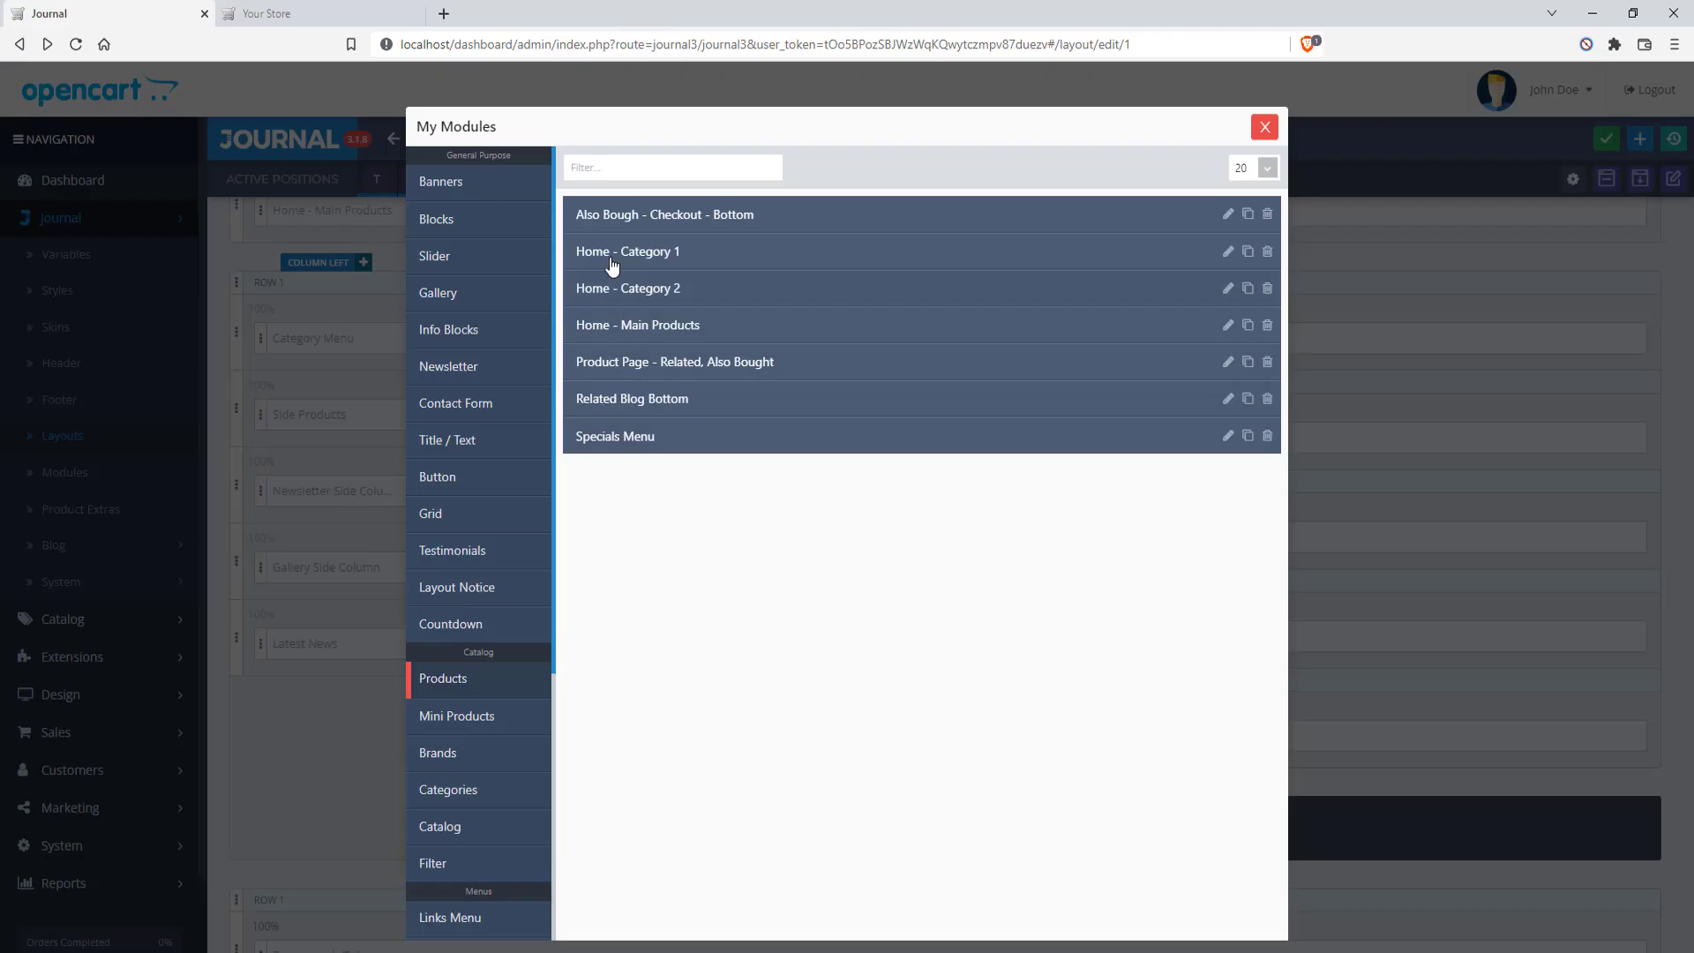
click(1226, 256)
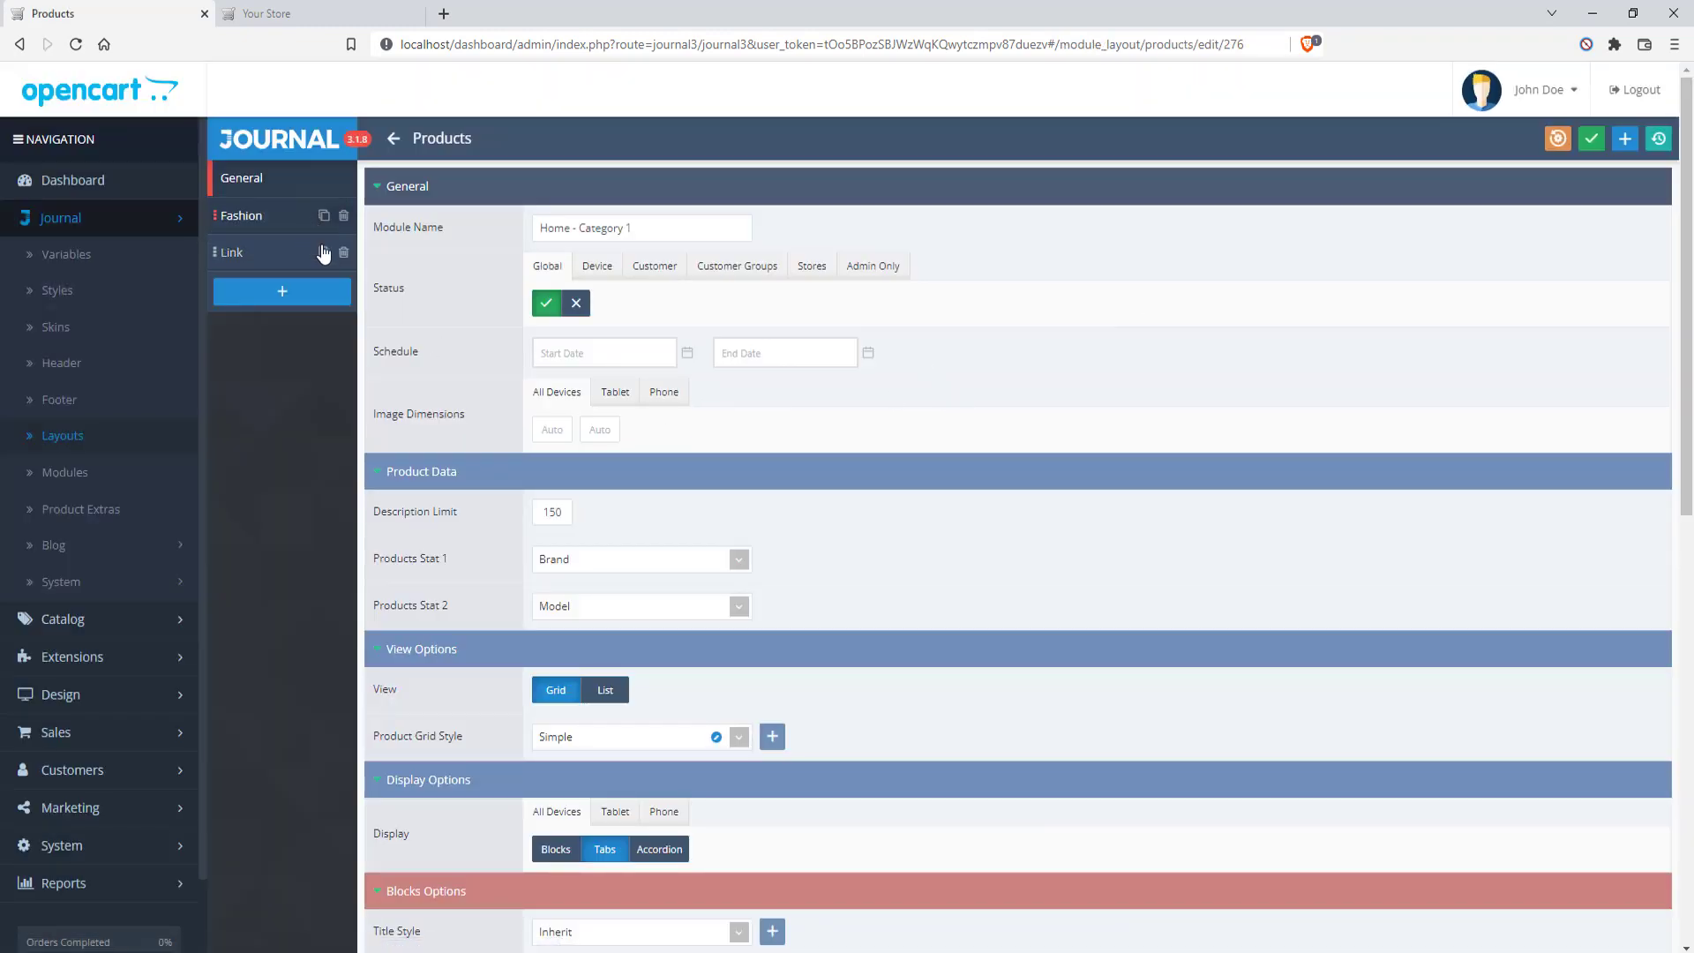
scroll(1102, 399, down, 1)
scroll(1101, 406, down, 5)
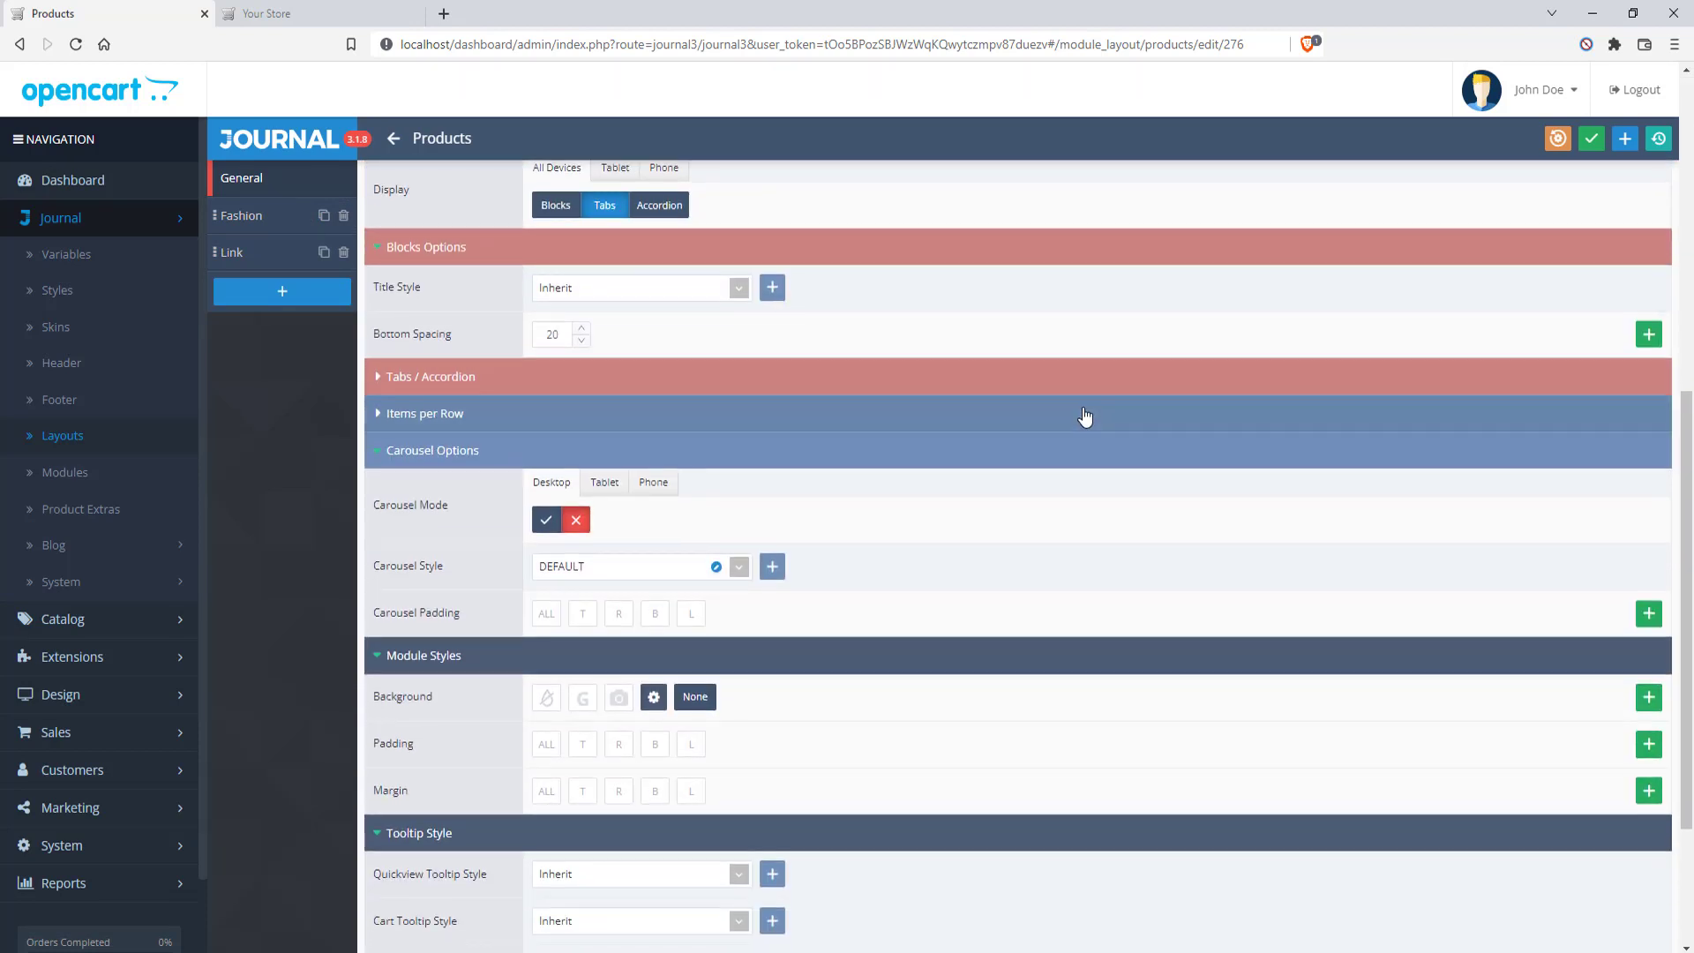
scroll(790, 552, down, 3)
scroll(790, 552, up, 7)
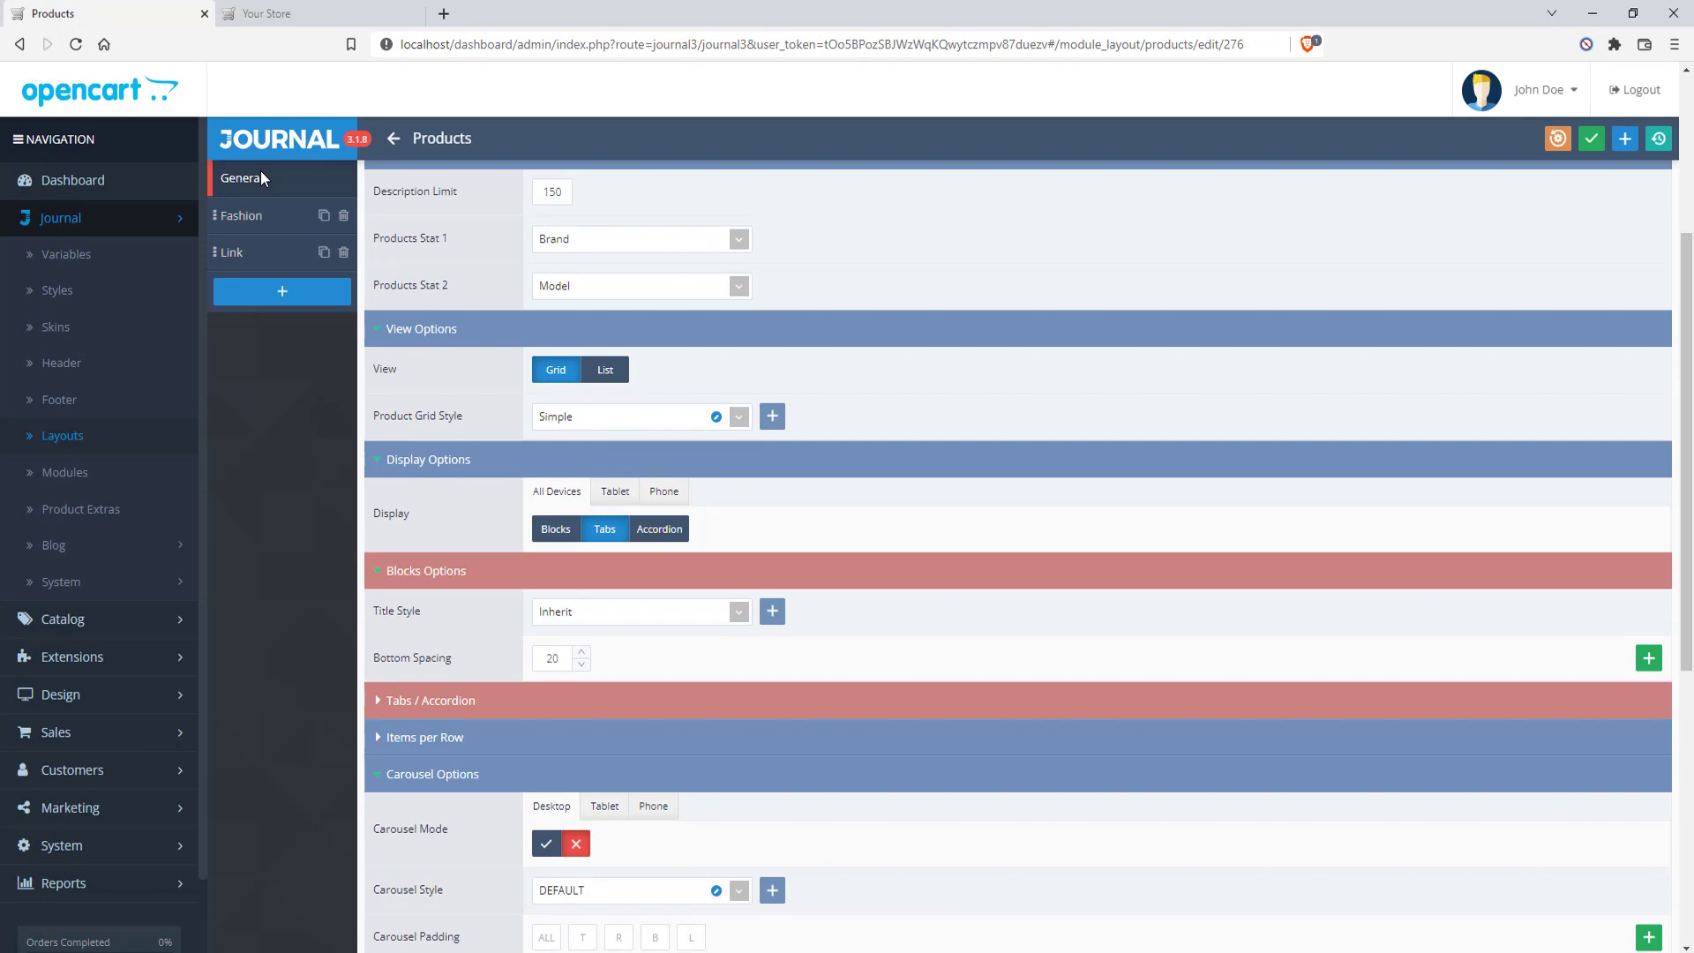
Open the module's Fashion item and compare its title and category with the Electronics section on the storefront
click(254, 218)
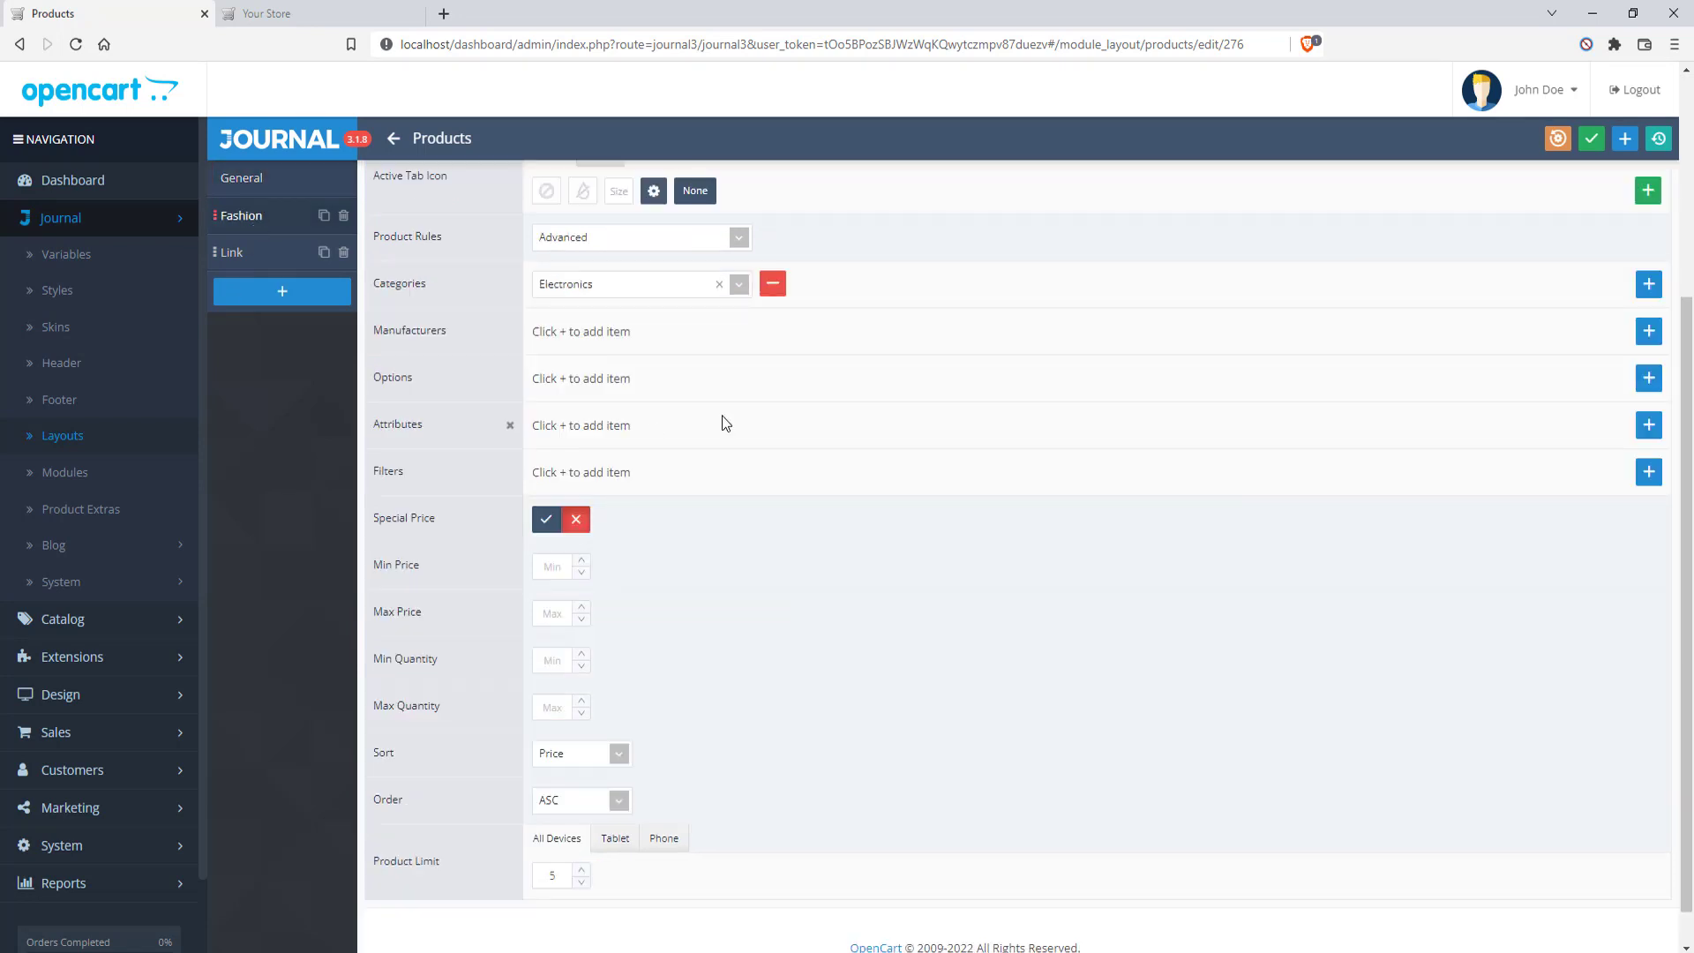
scroll(725, 424, up, 3)
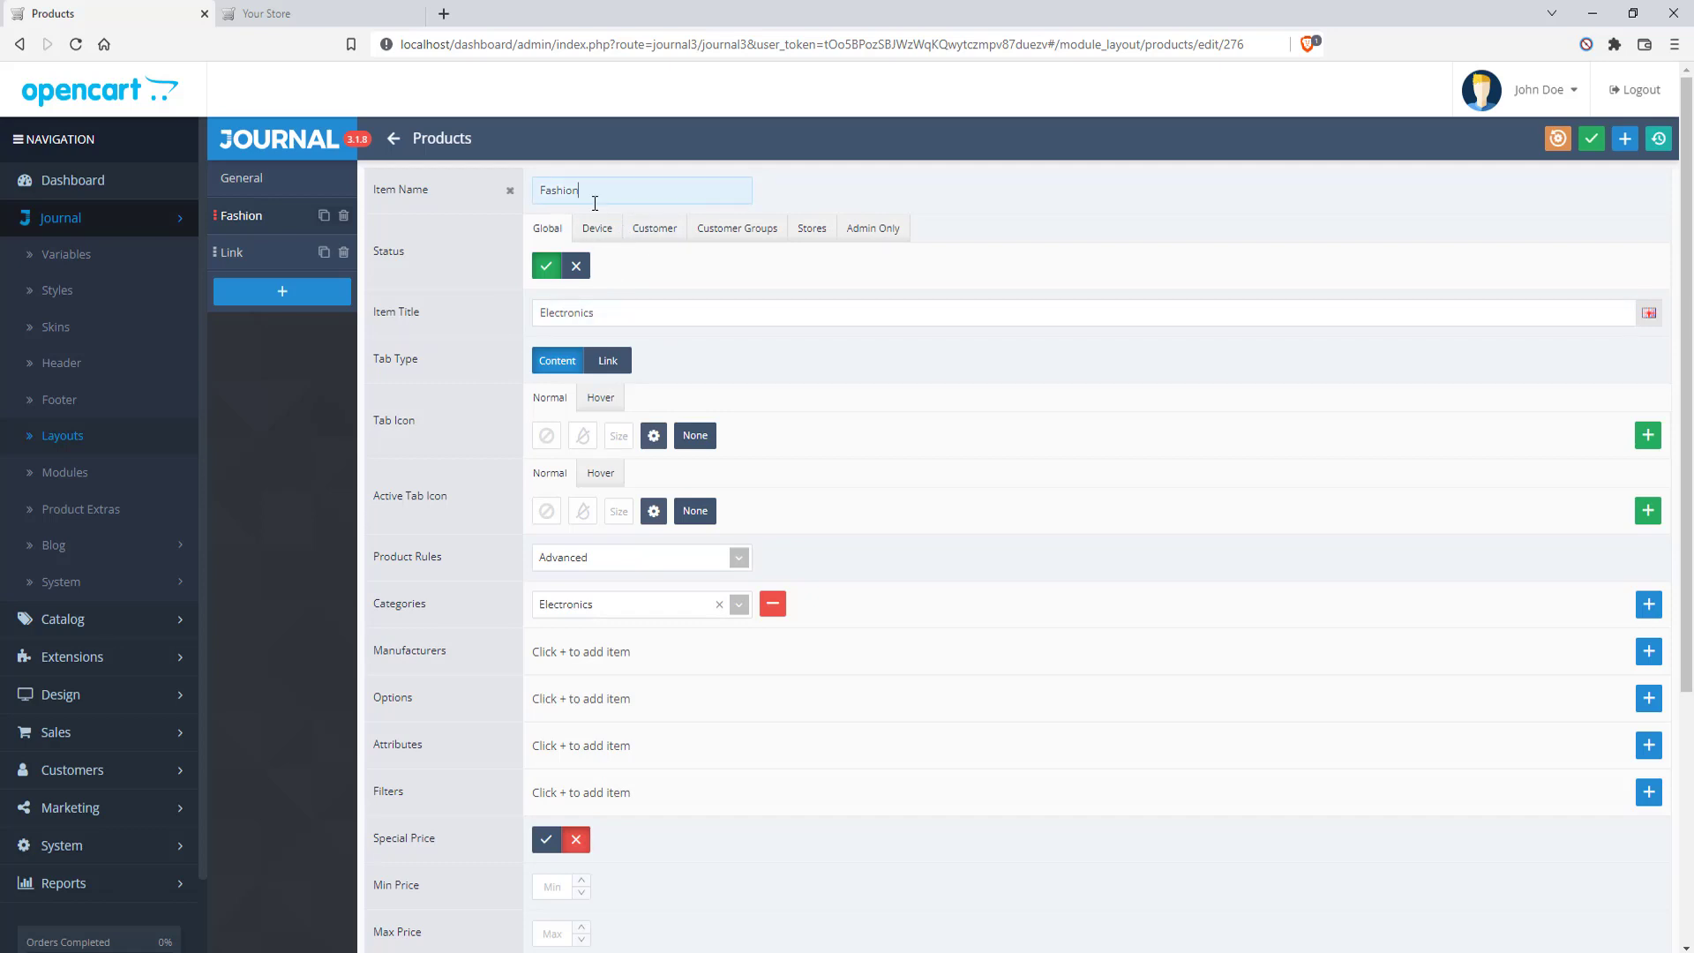
click(319, 15)
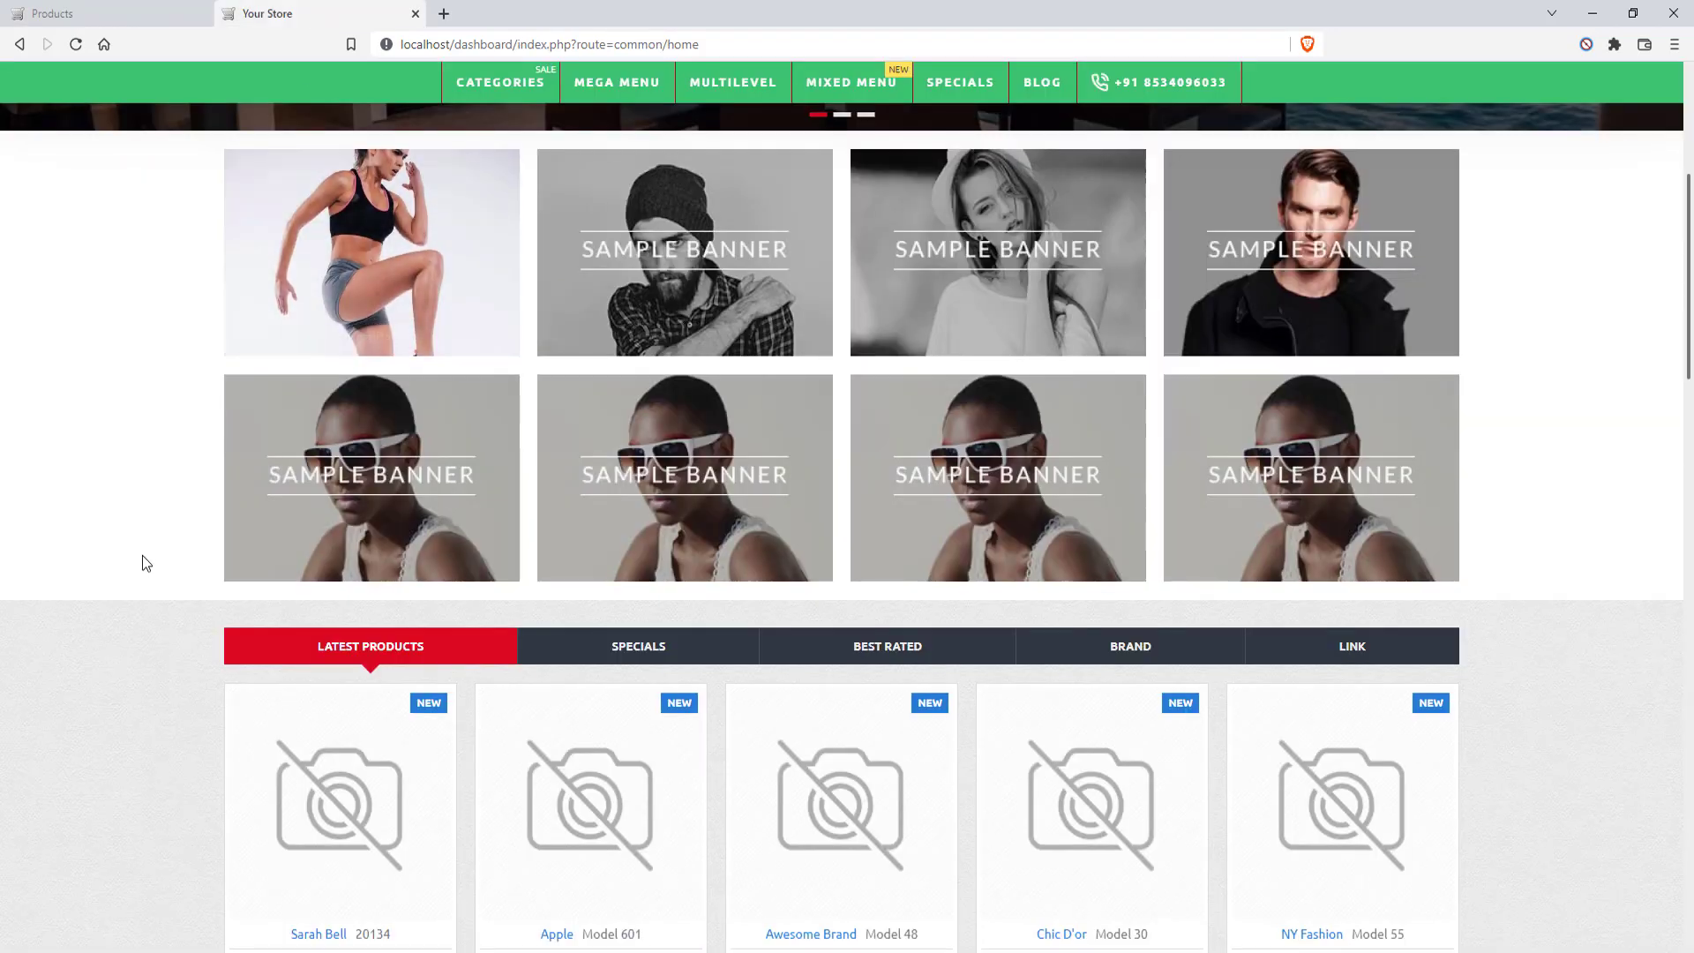
scroll(141, 551, down, 10)
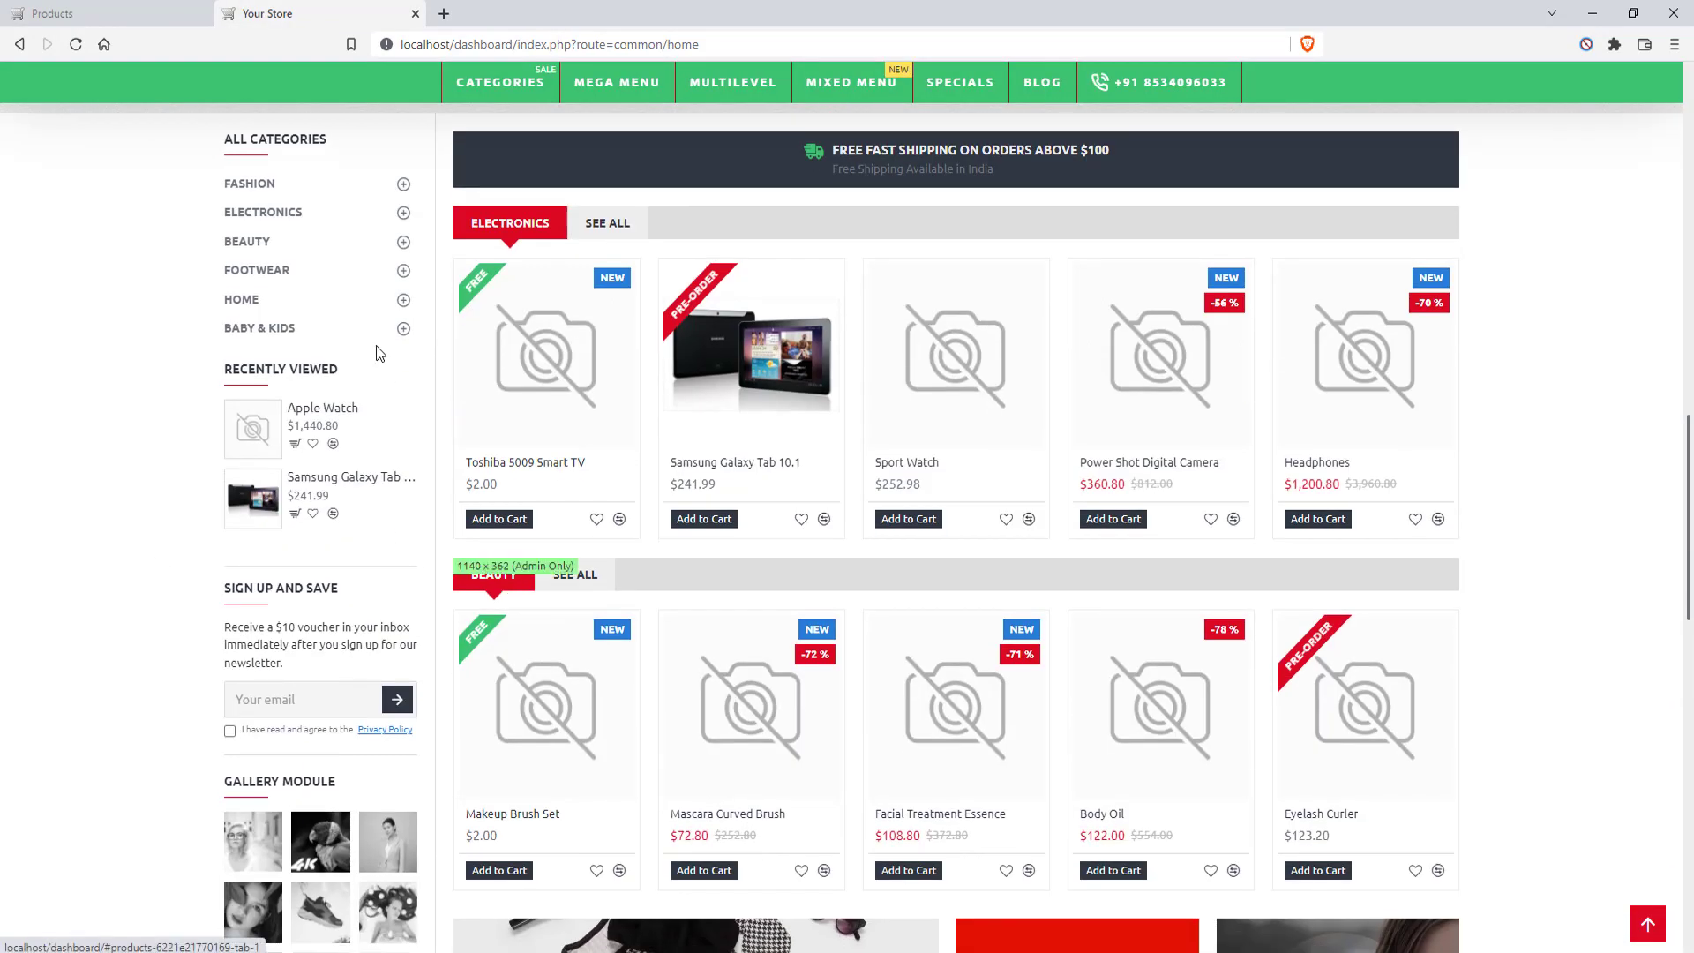
click(119, 13)
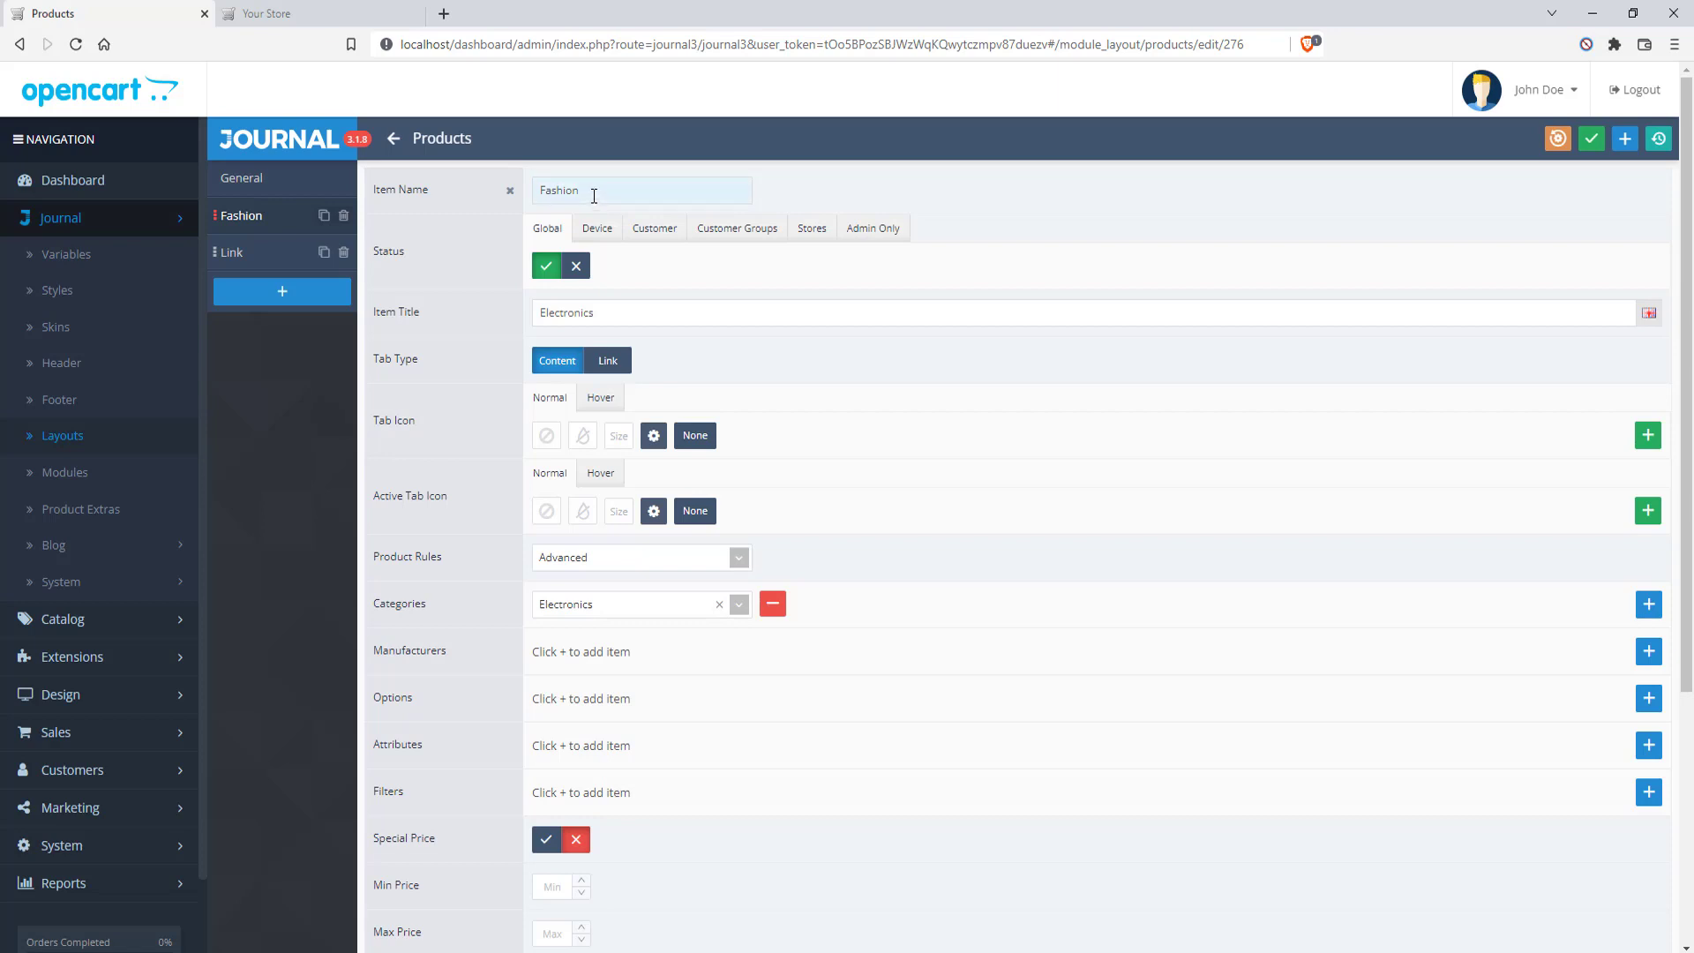
Replace the Fashion item's title with Fashion, matching its item name
drag(594, 196, 525, 194)
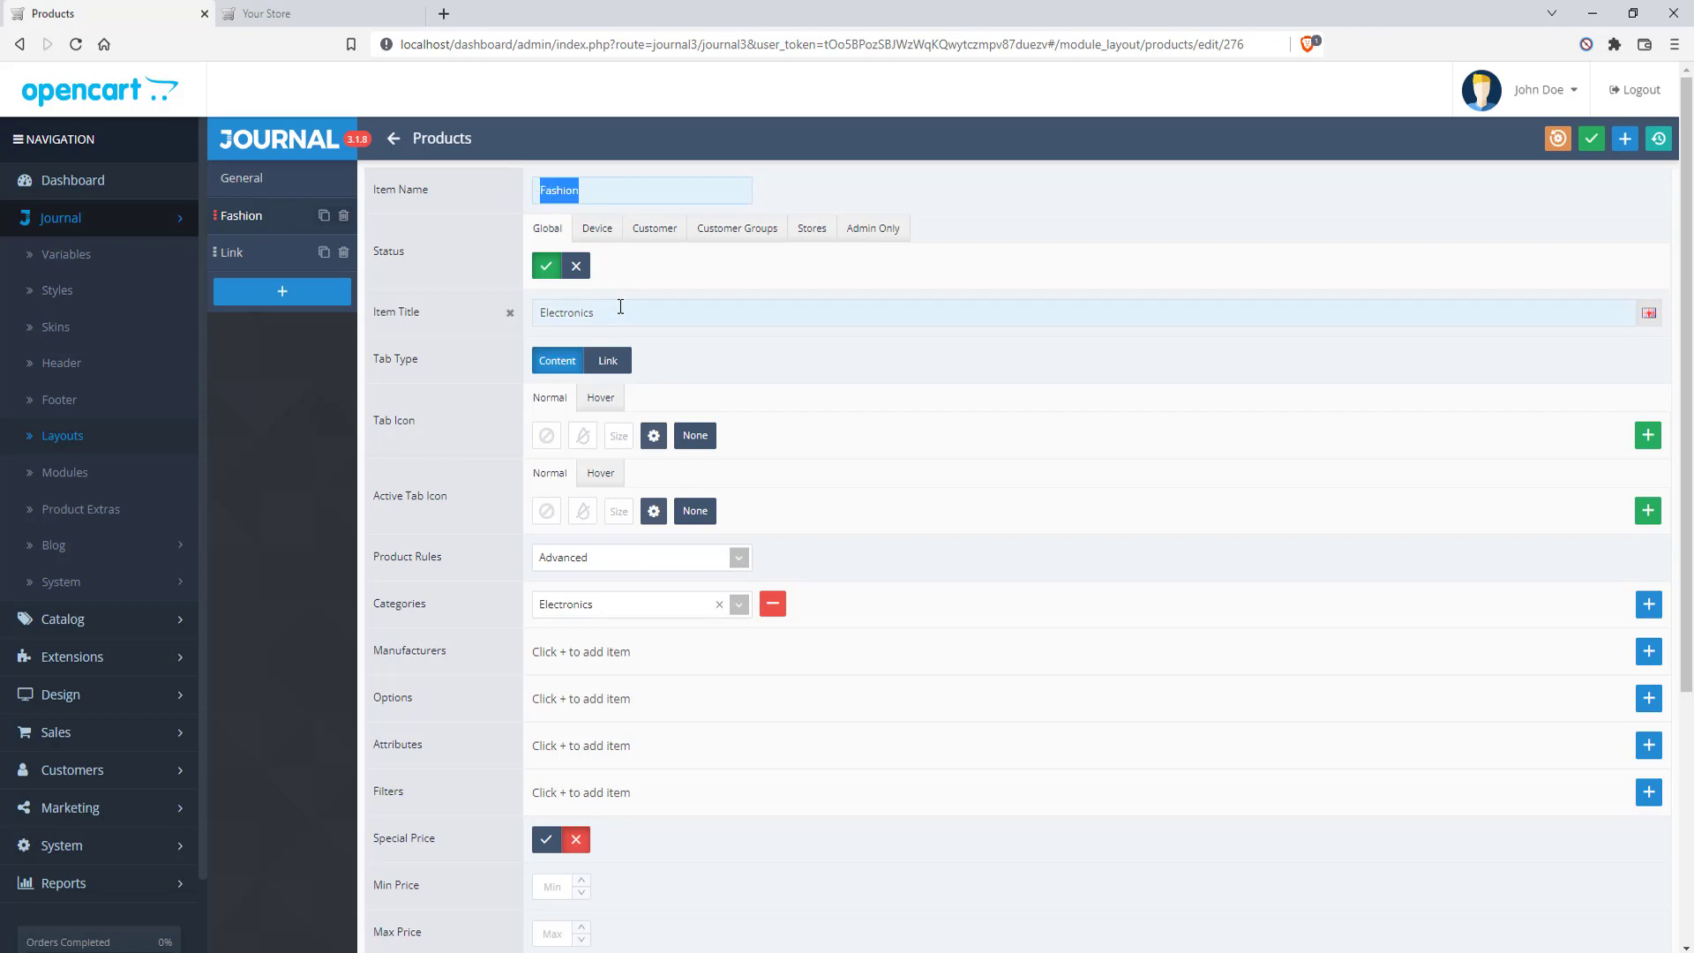
drag(600, 313, 530, 312)
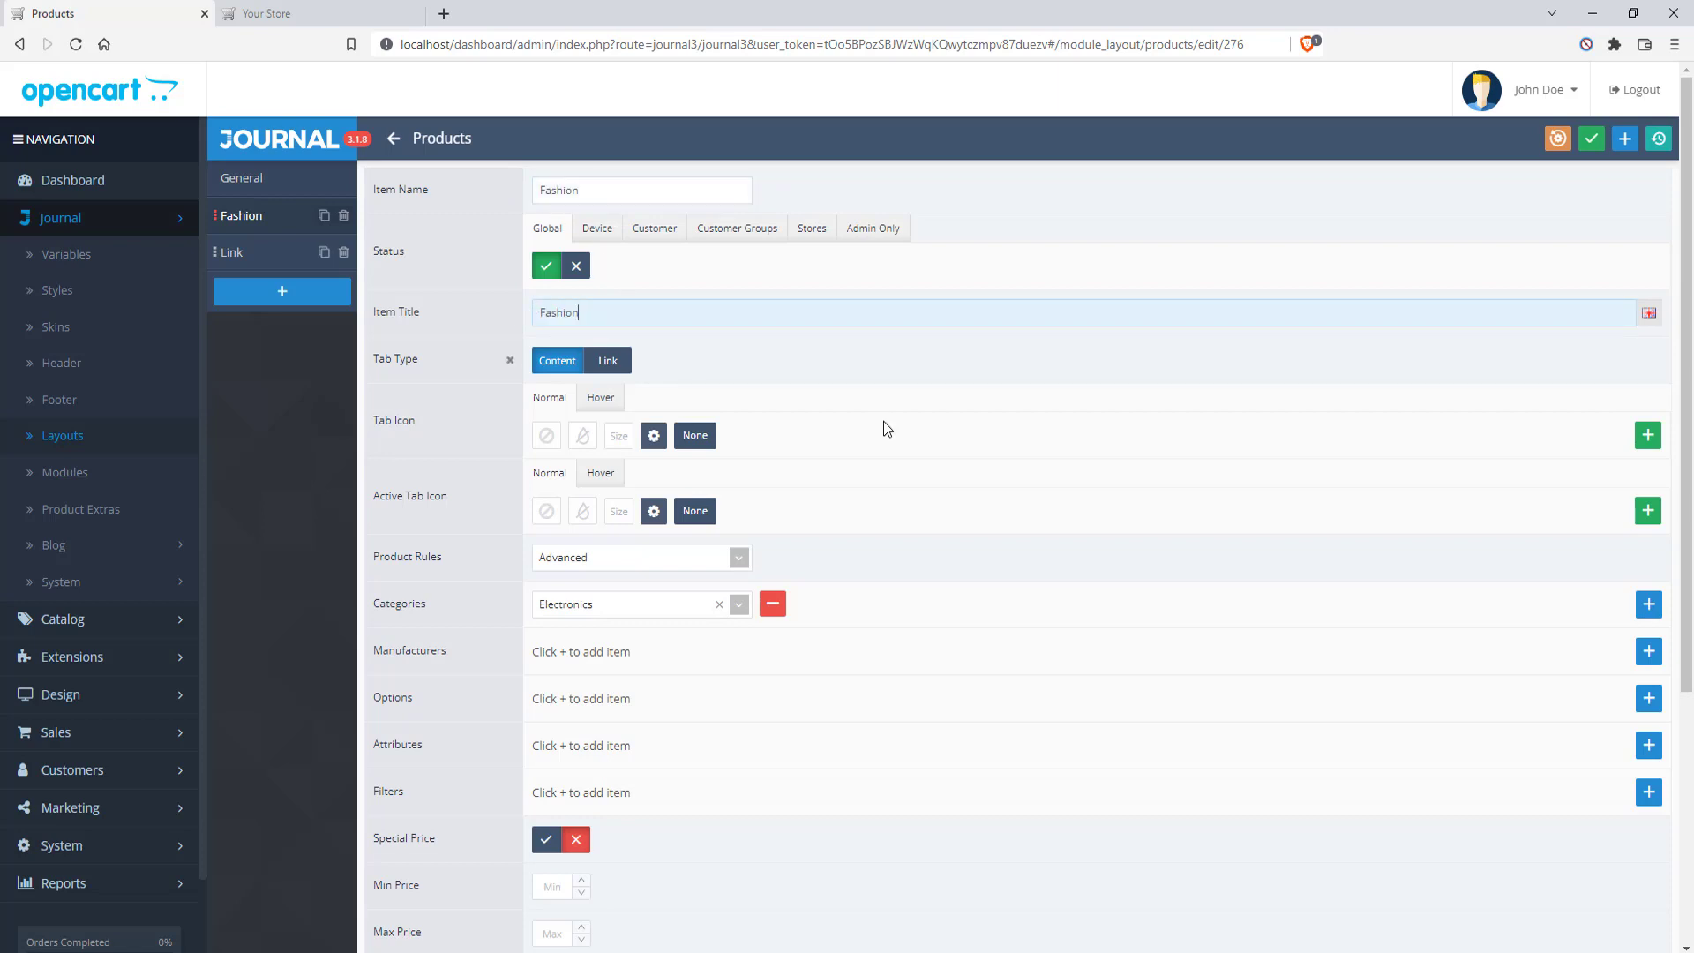
click(1120, 427)
Set the Fashion item's category to Fashion > Dresses and save the module
scroll(1120, 427, down, 2)
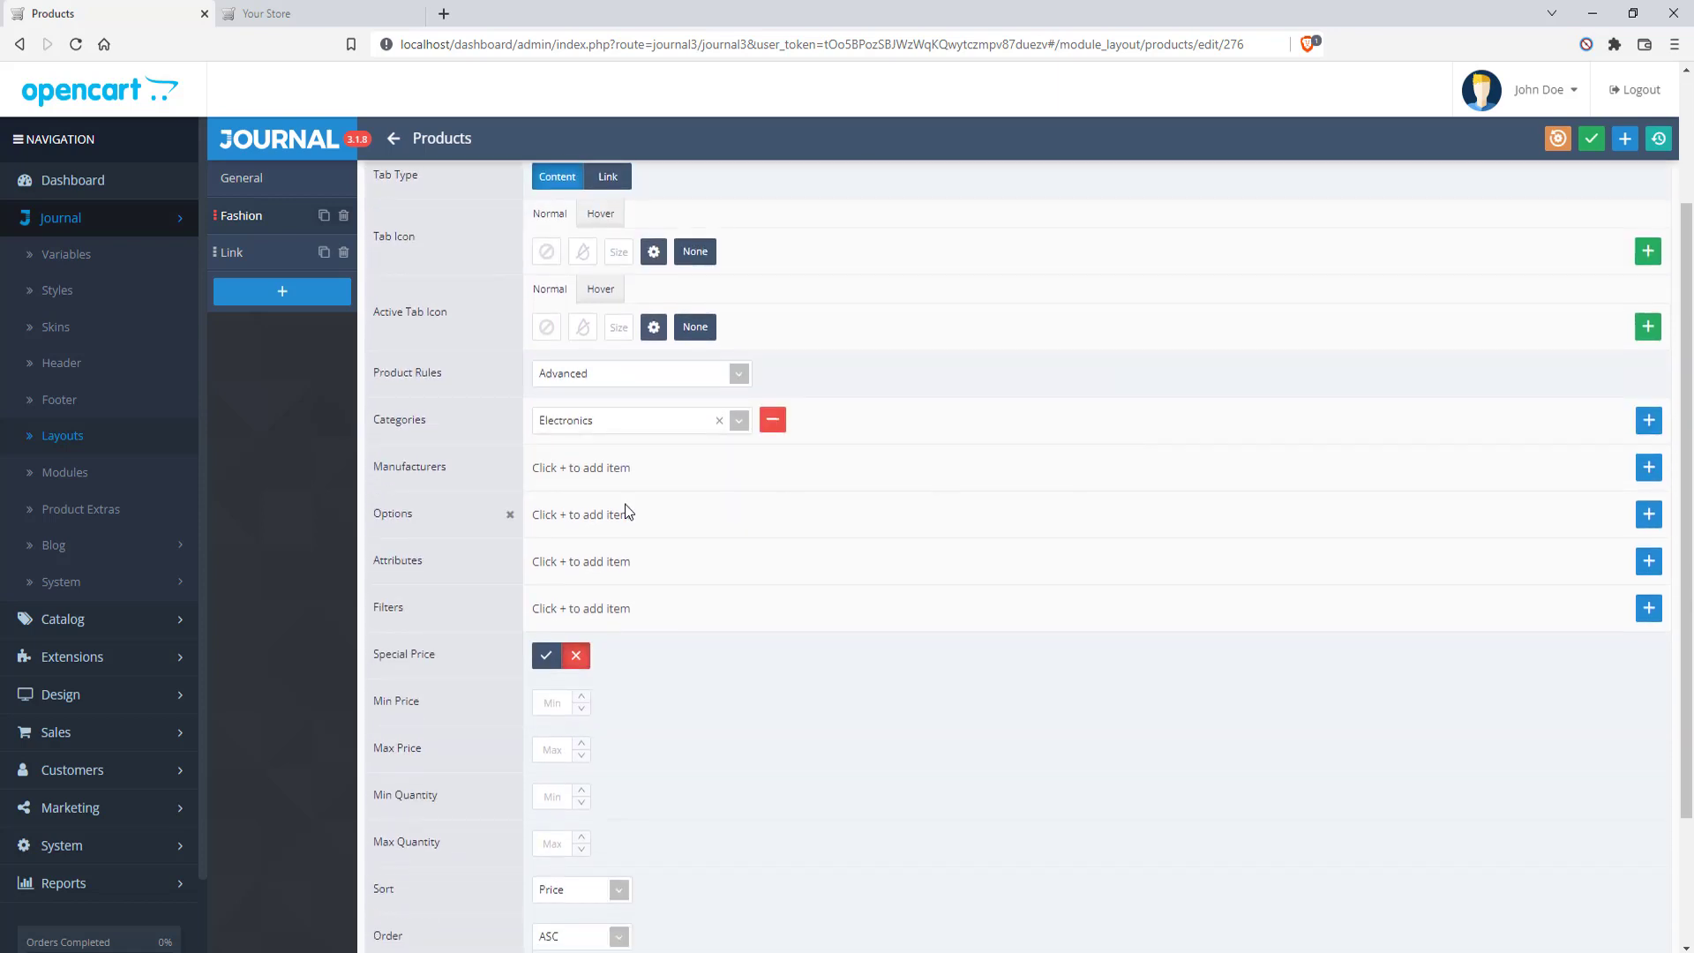
click(741, 431)
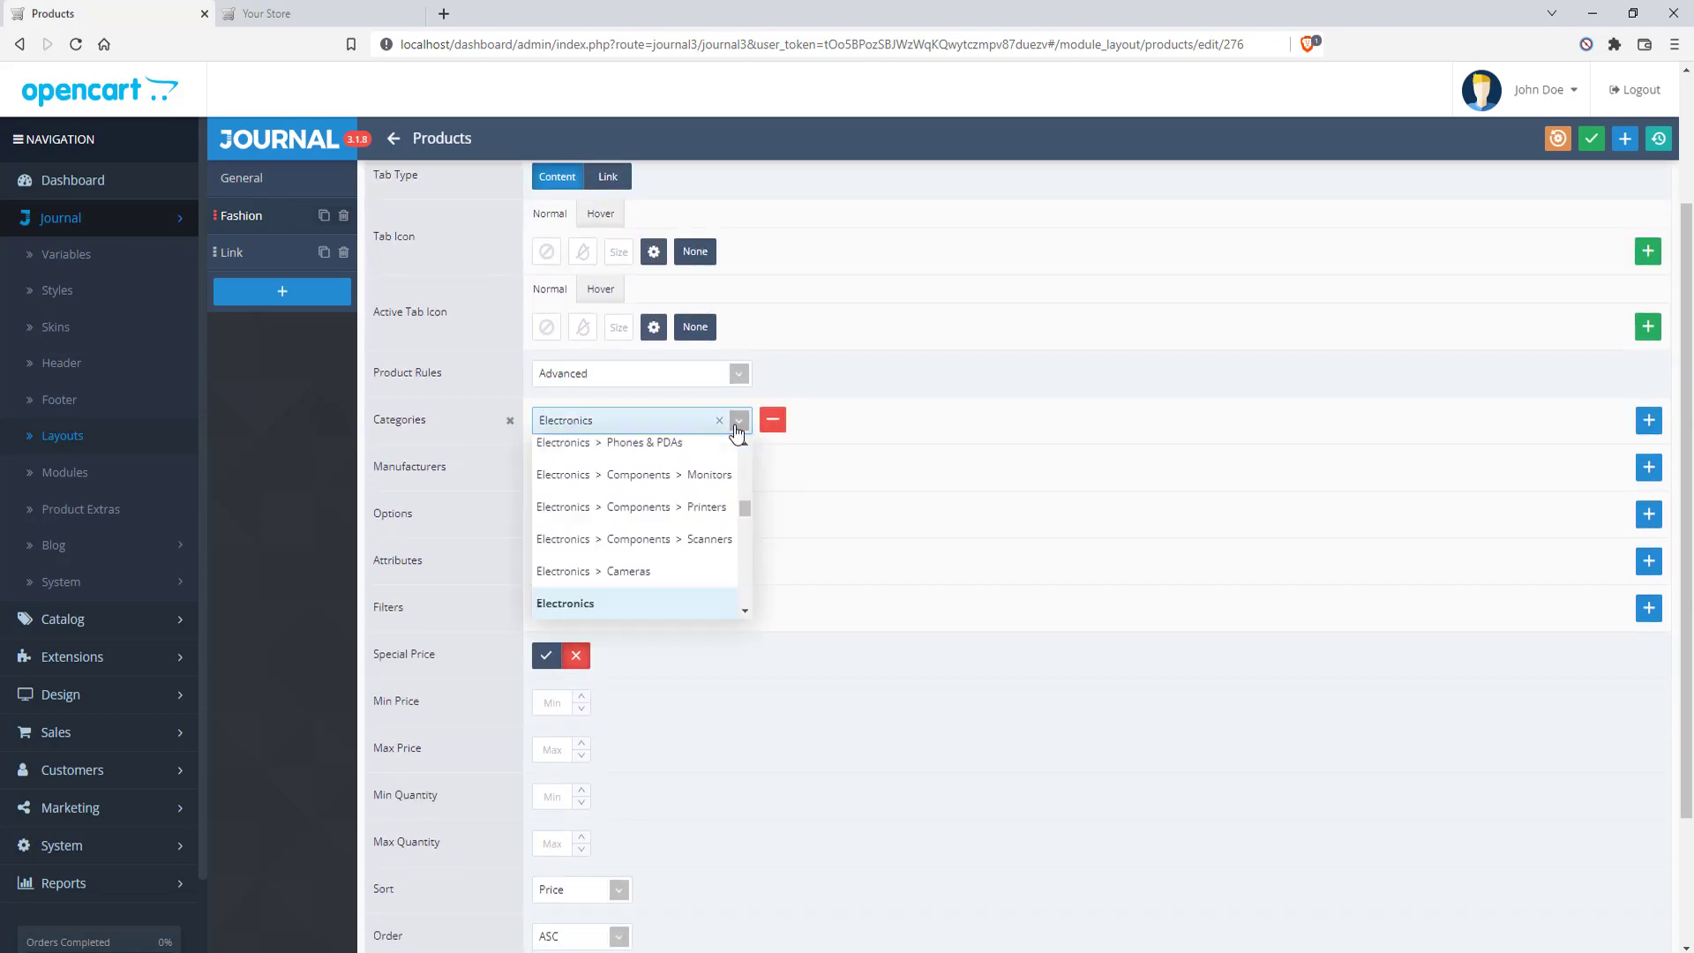
scroll(657, 565, up, 2)
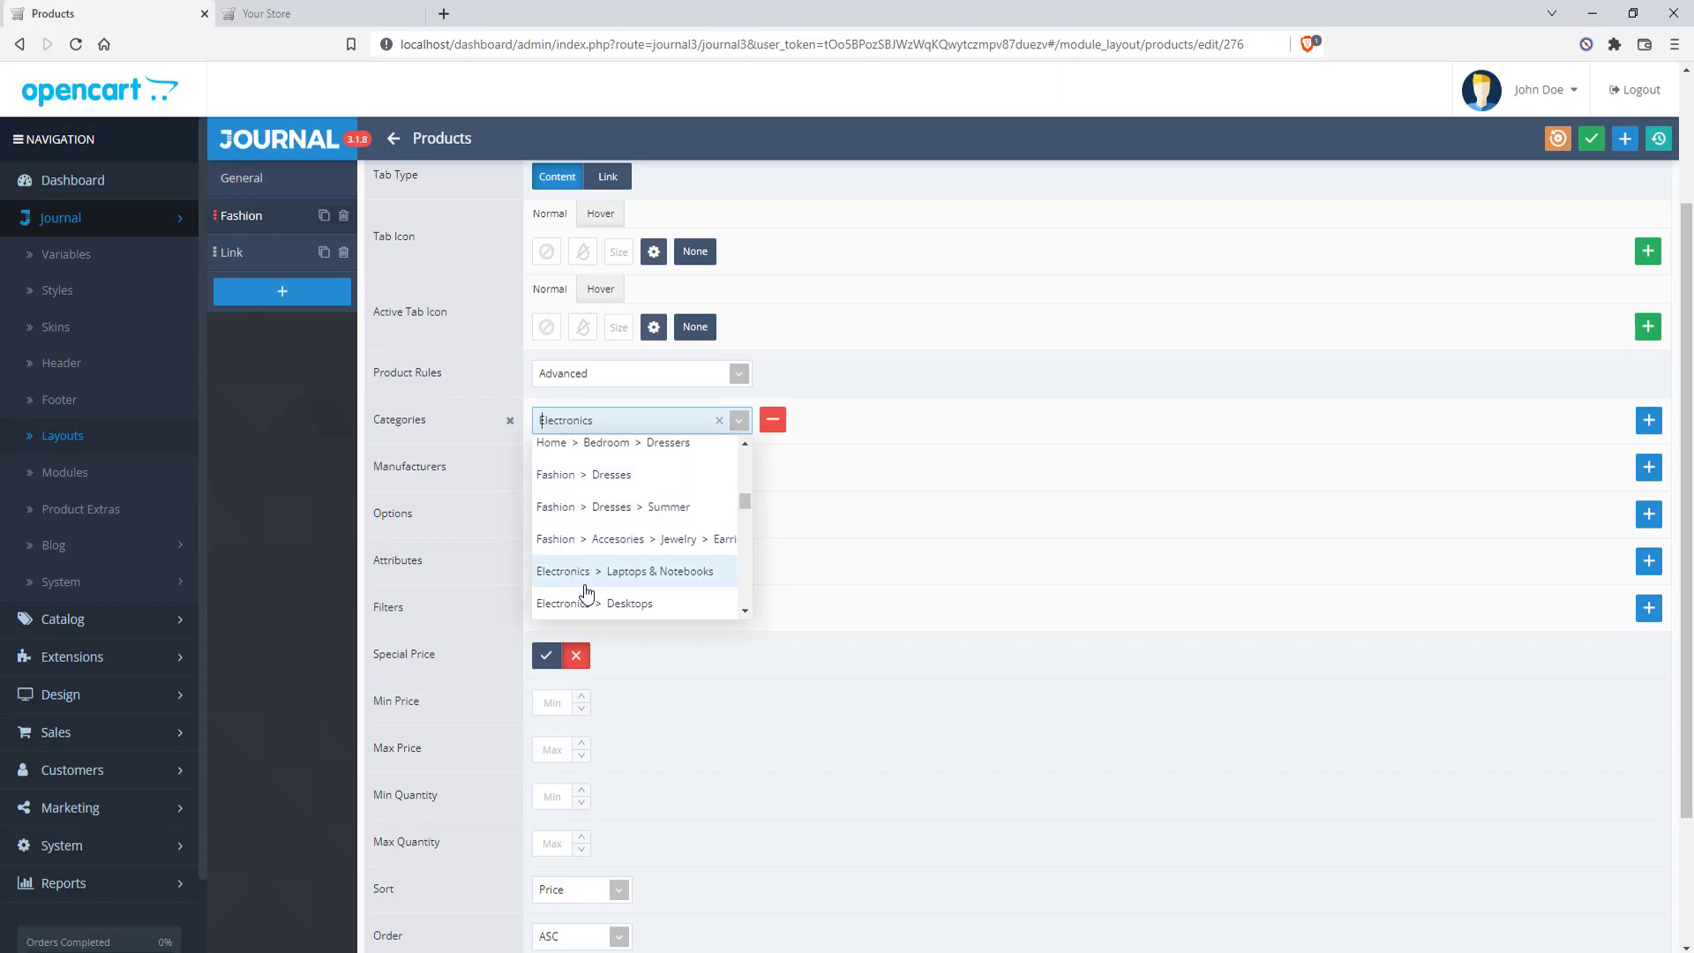
scroll(592, 531, up, 1)
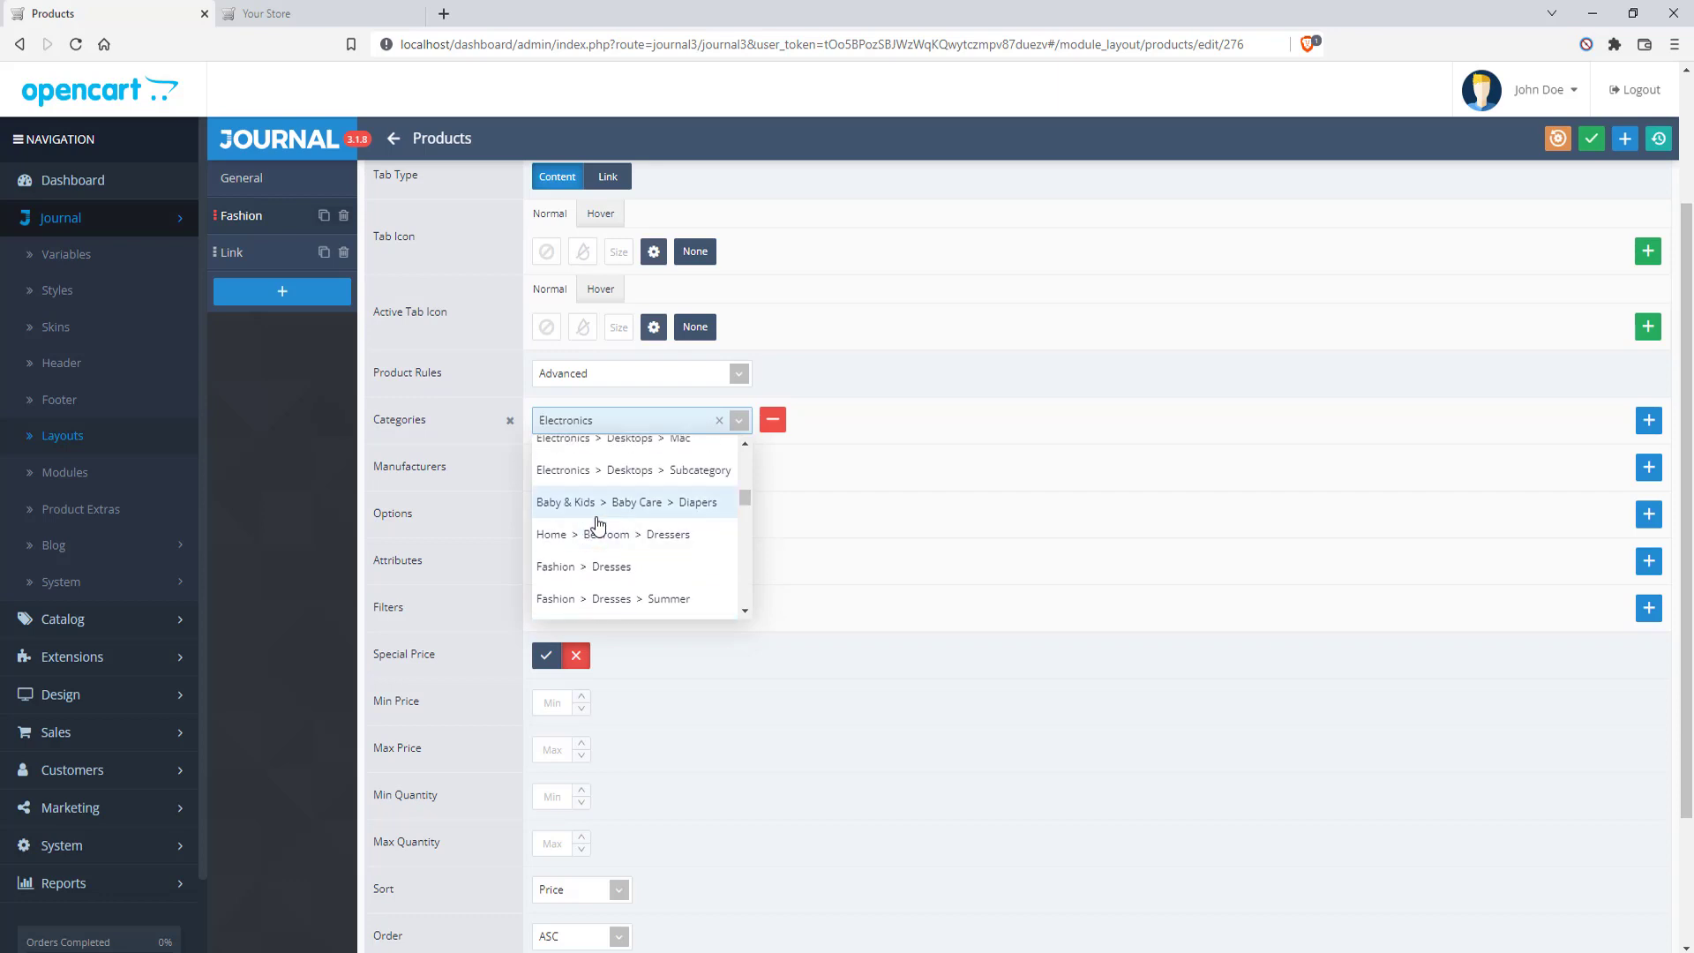
scroll(596, 522, down, 1)
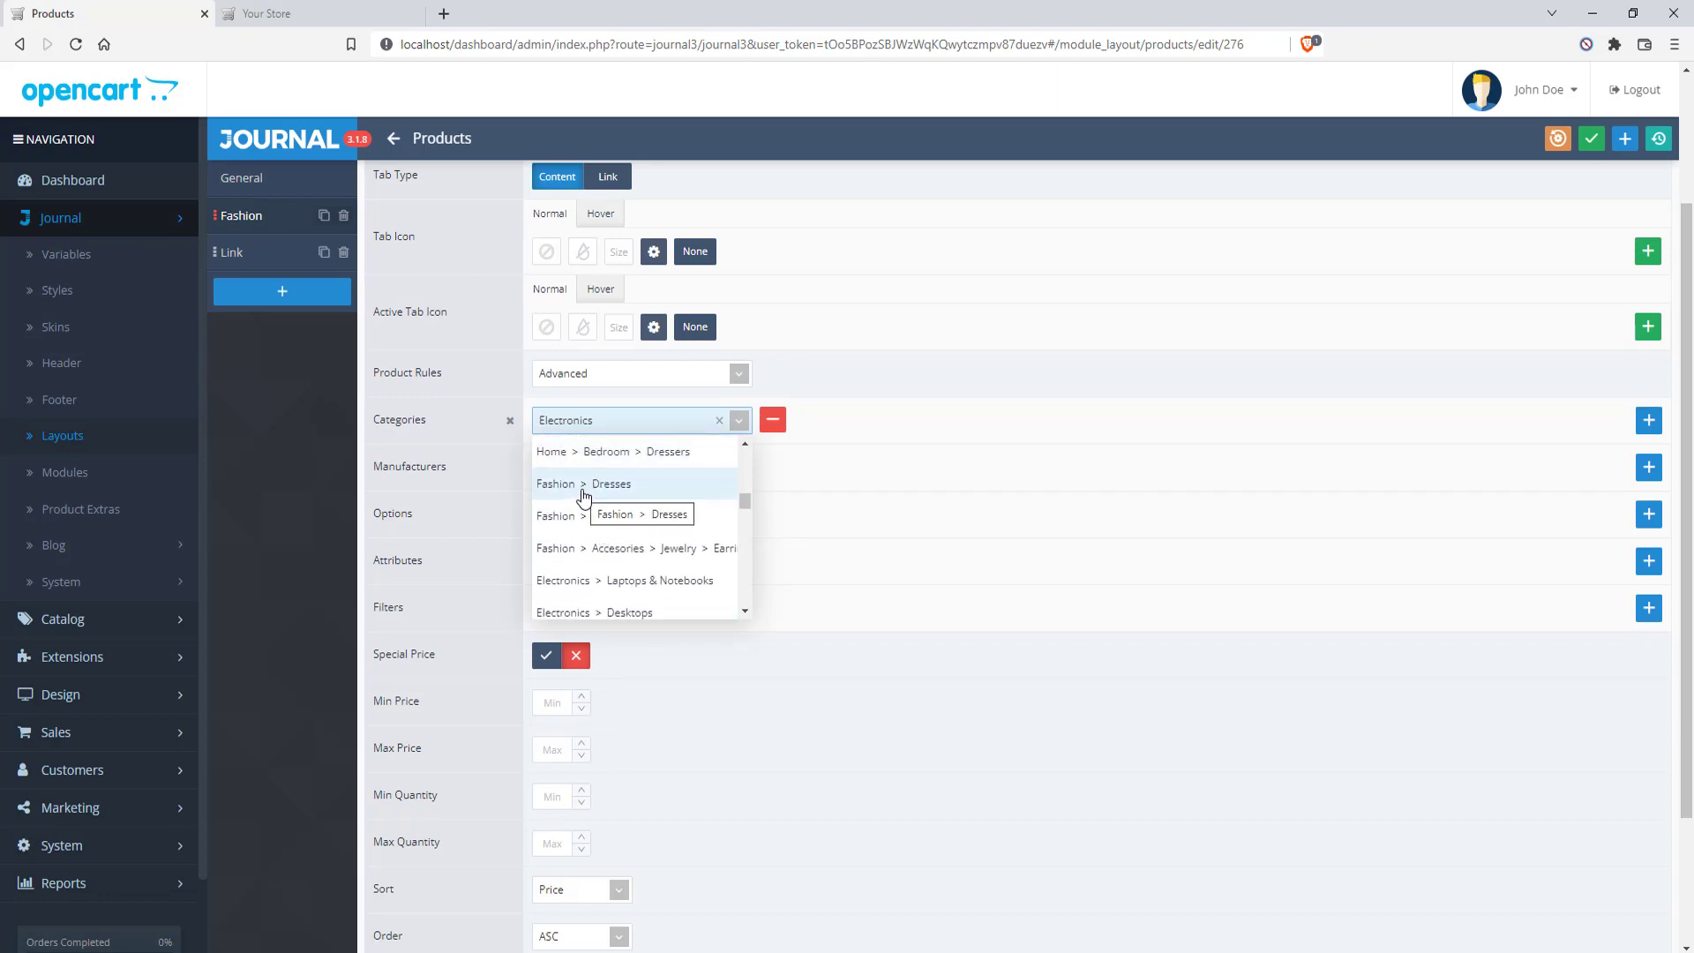
click(584, 485)
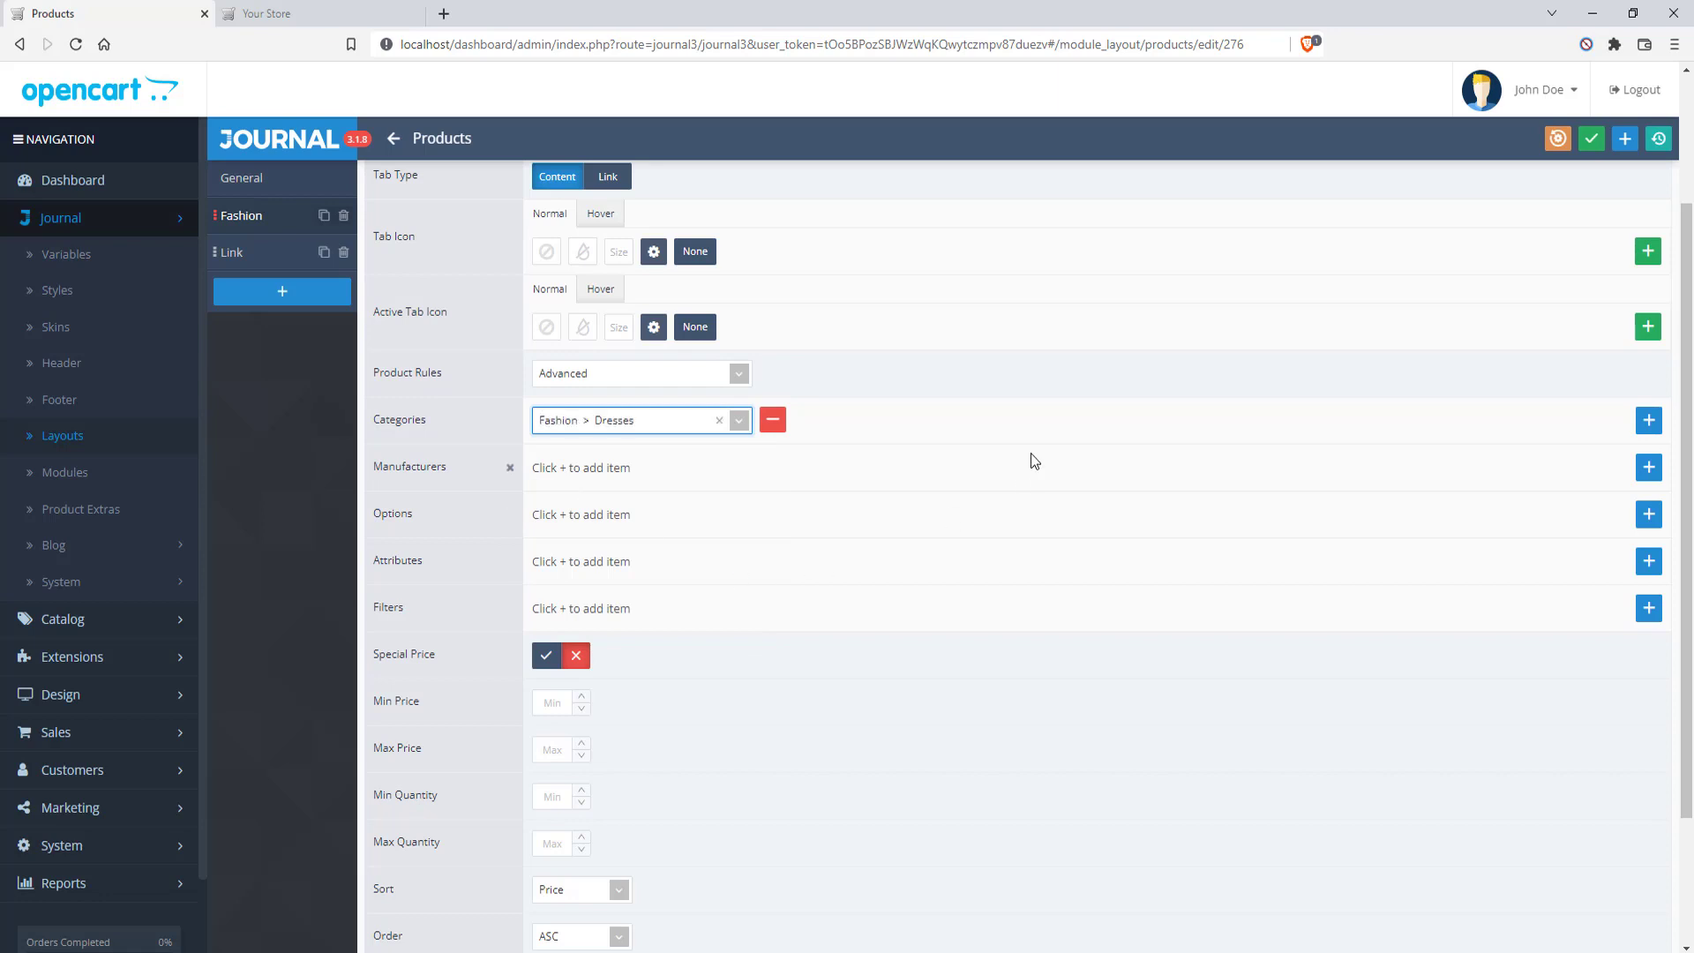
click(1591, 138)
Reload the storefront home page and check the heading and products of the section above Beauty
click(271, 11)
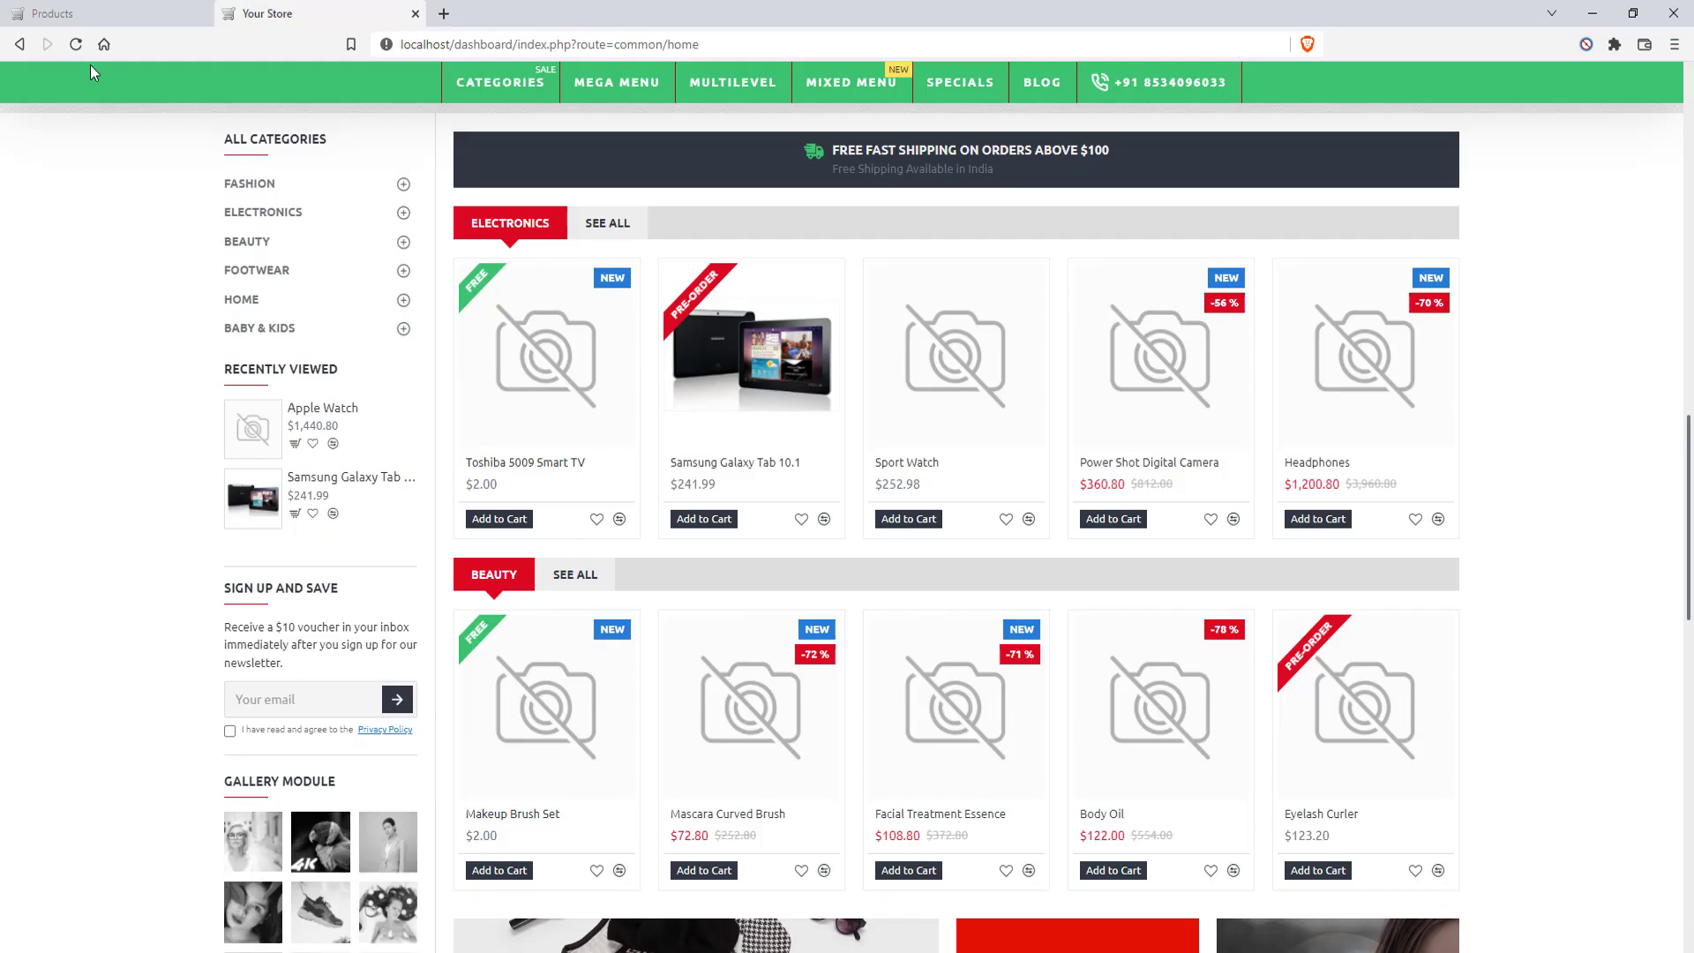
click(73, 45)
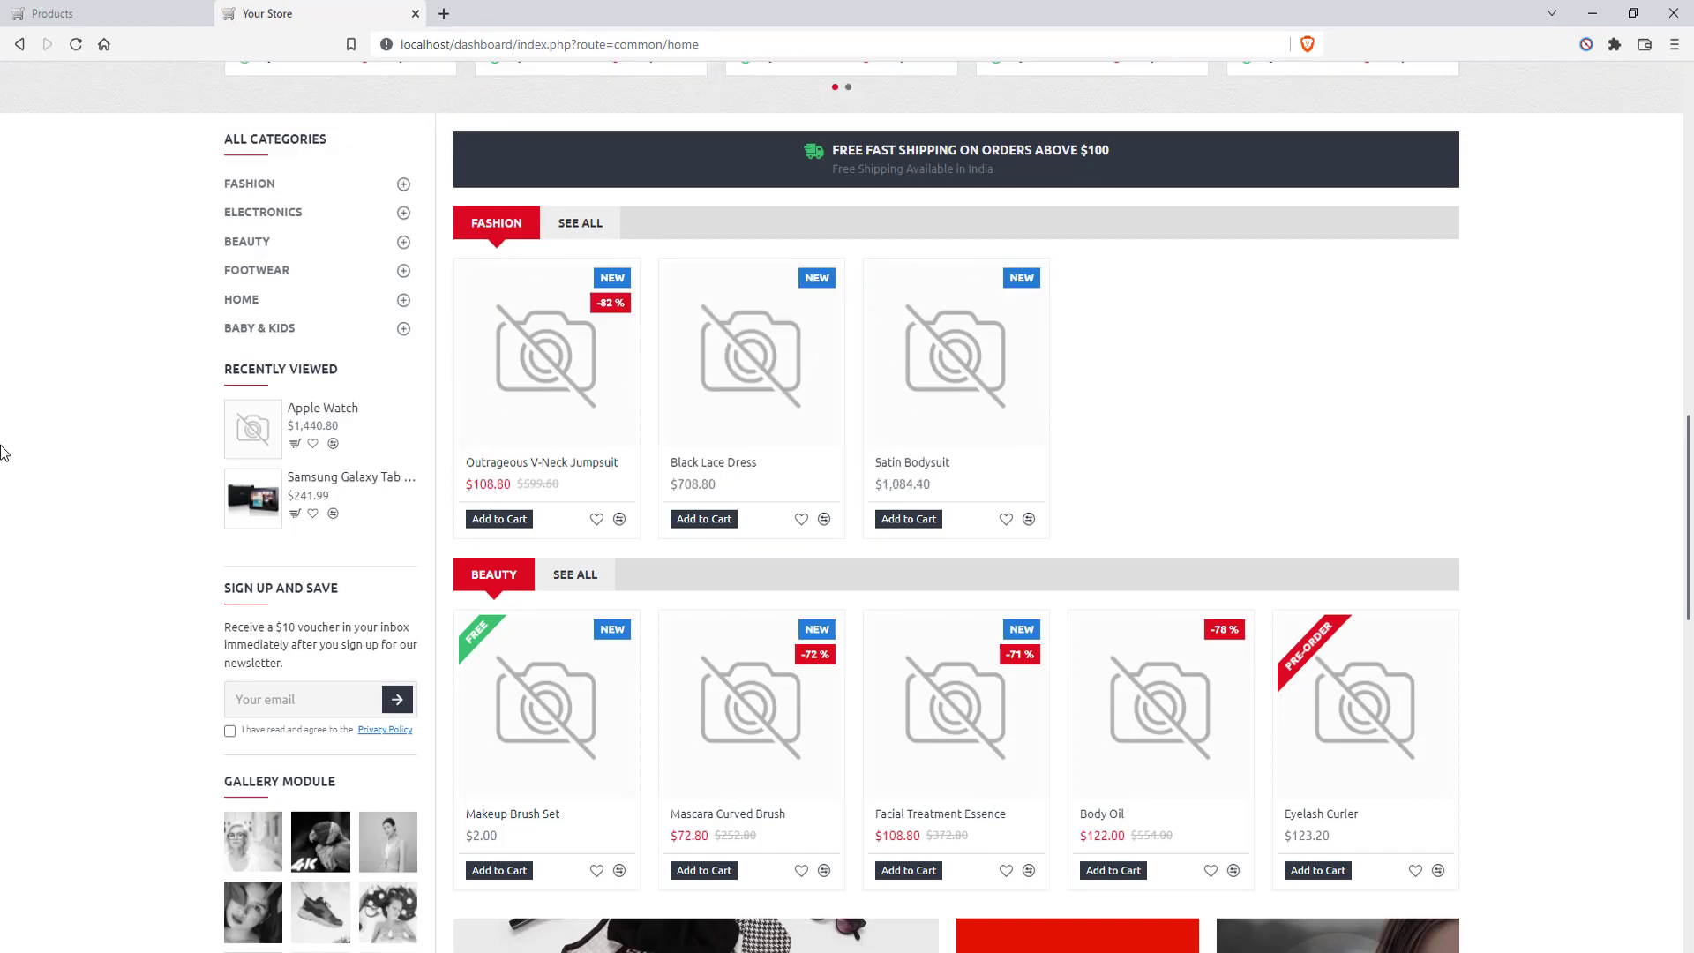
scroll(3, 452, up, 2)
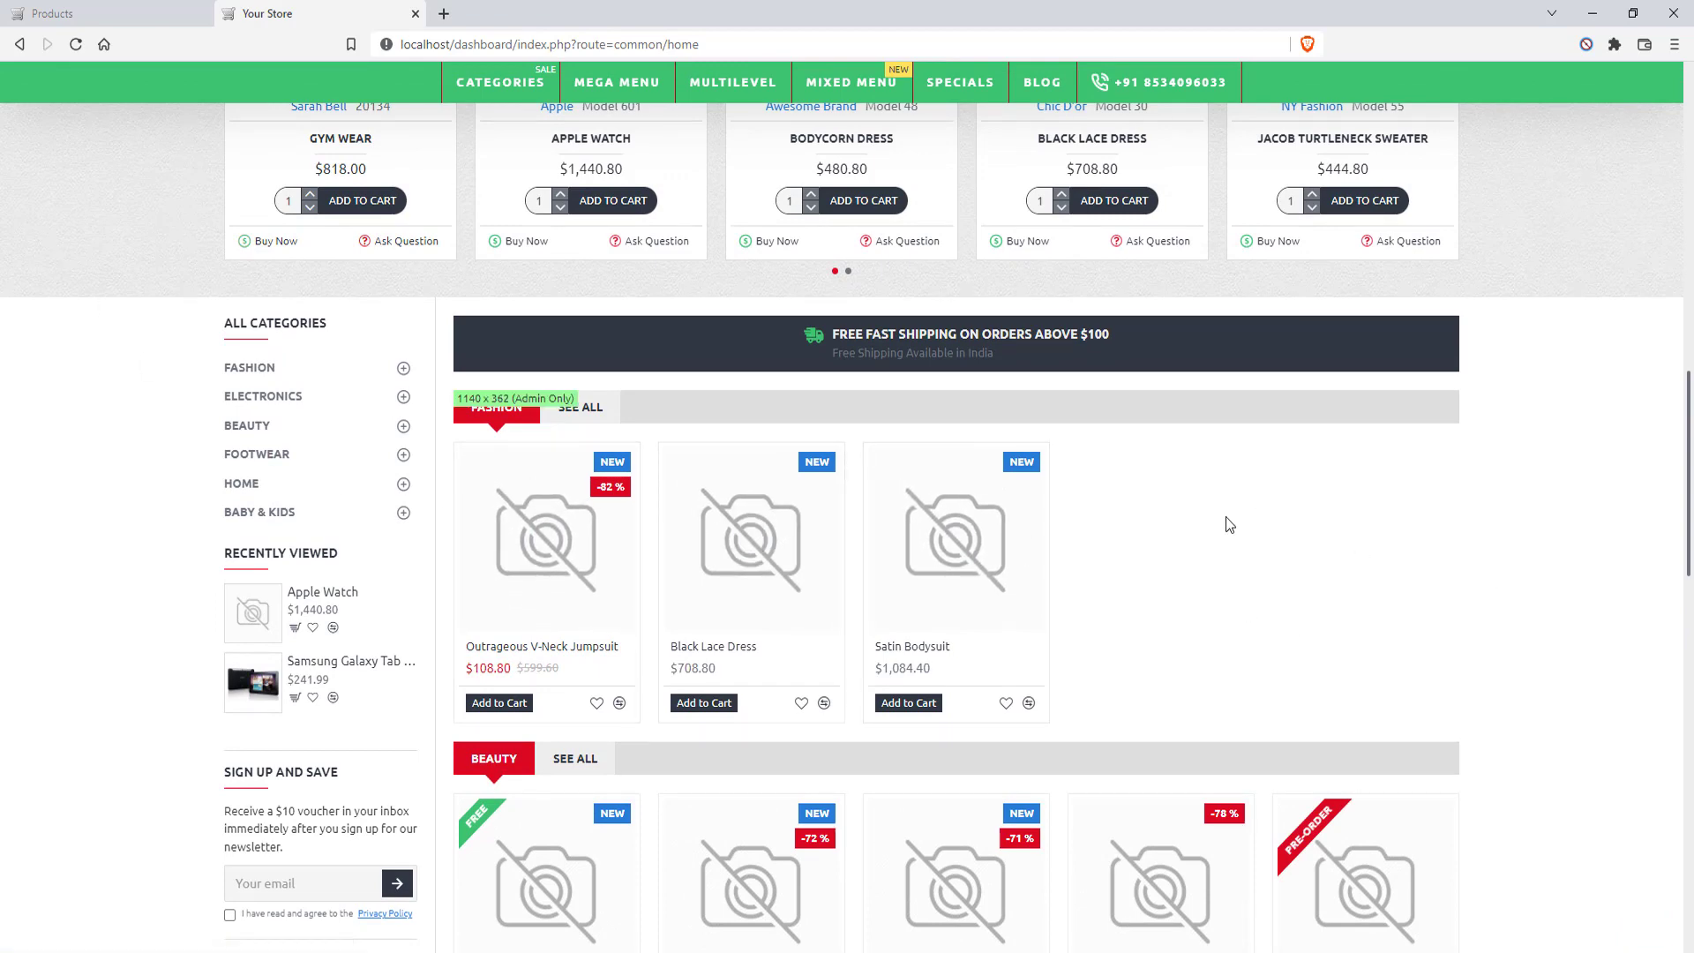
scroll(876, 378, down, 2)
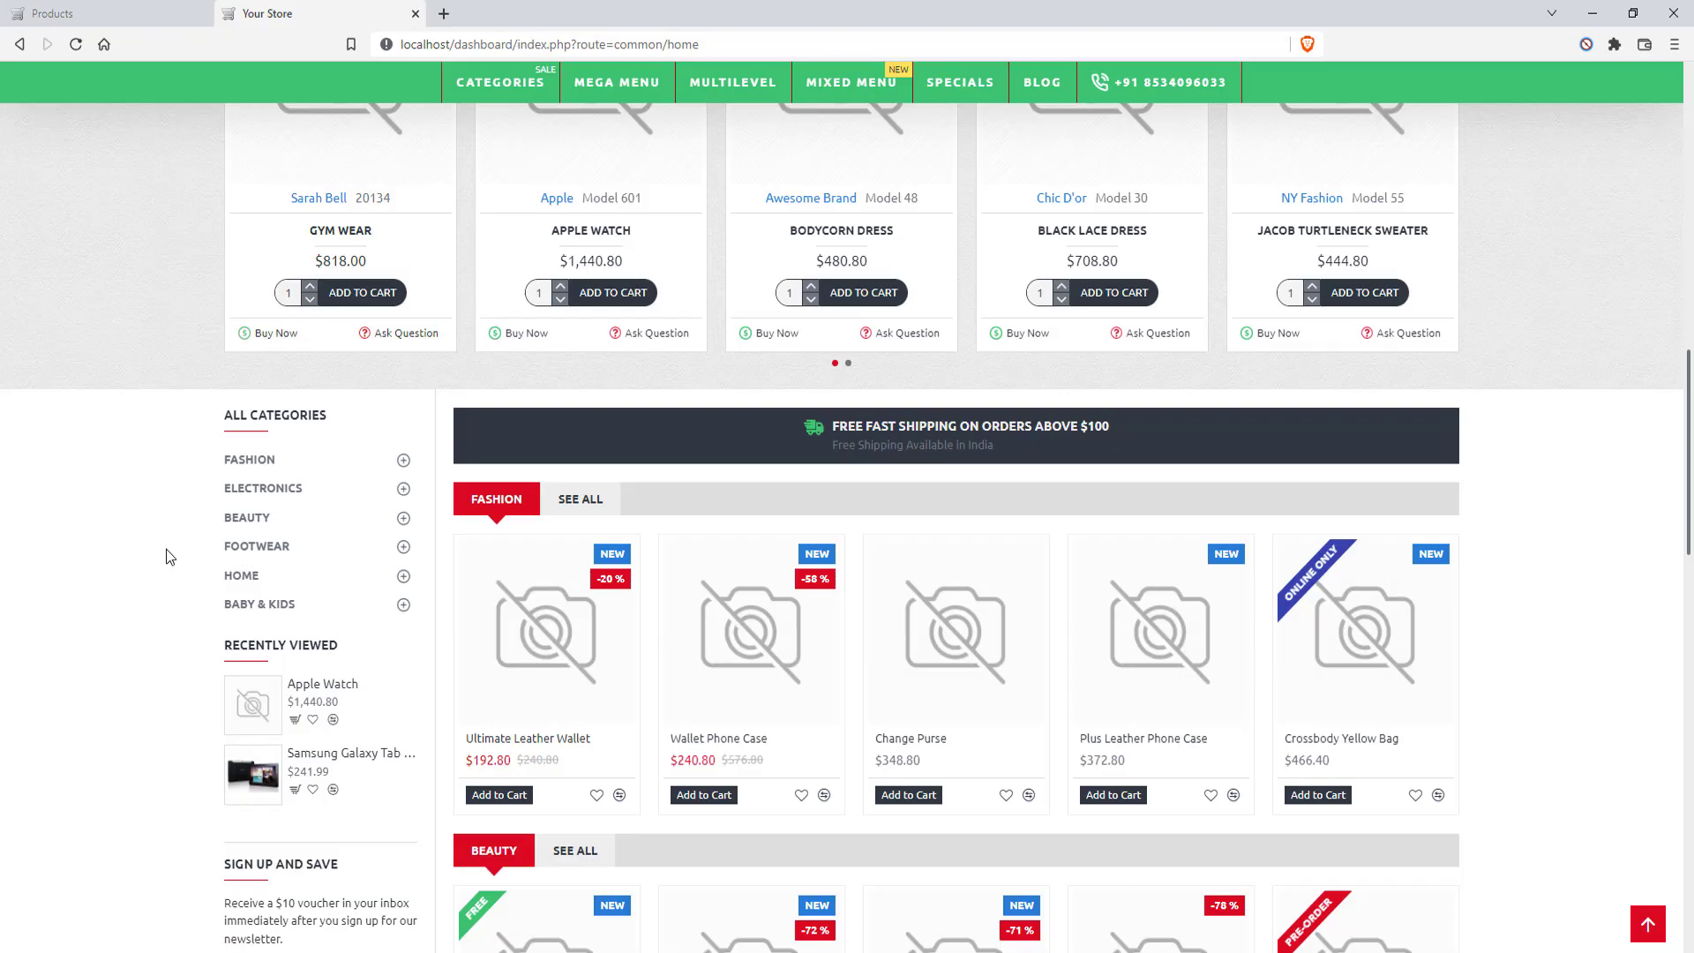
scroll(166, 549, down, 2)
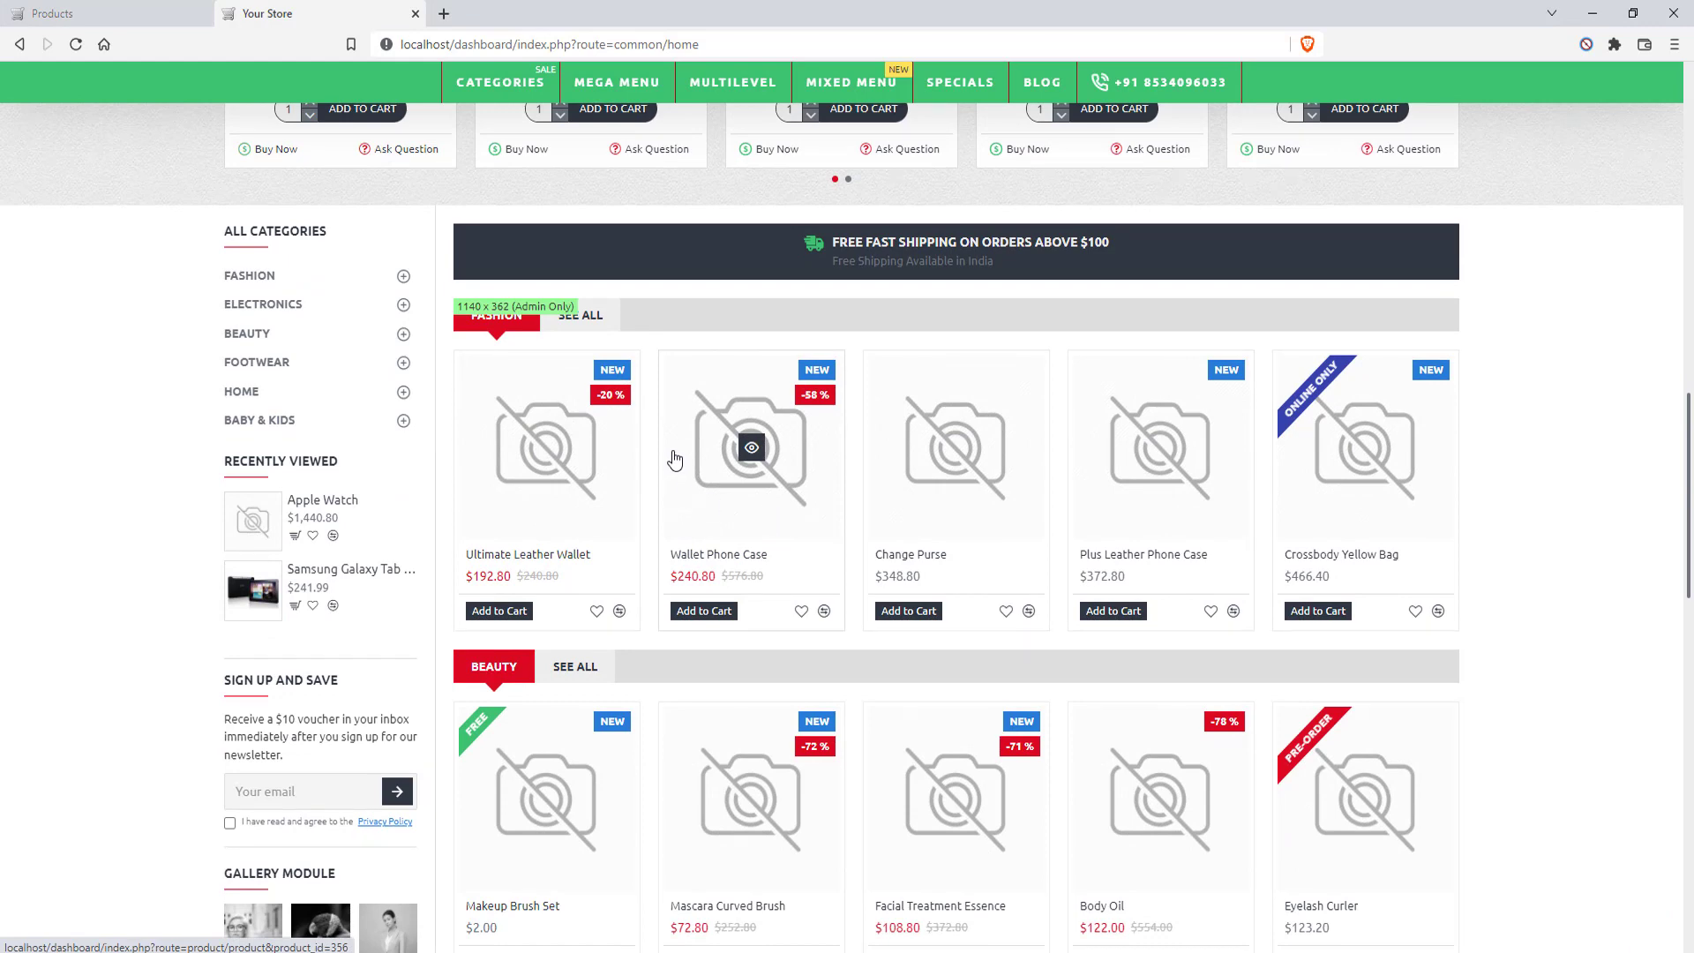
scroll(675, 454, down, 1)
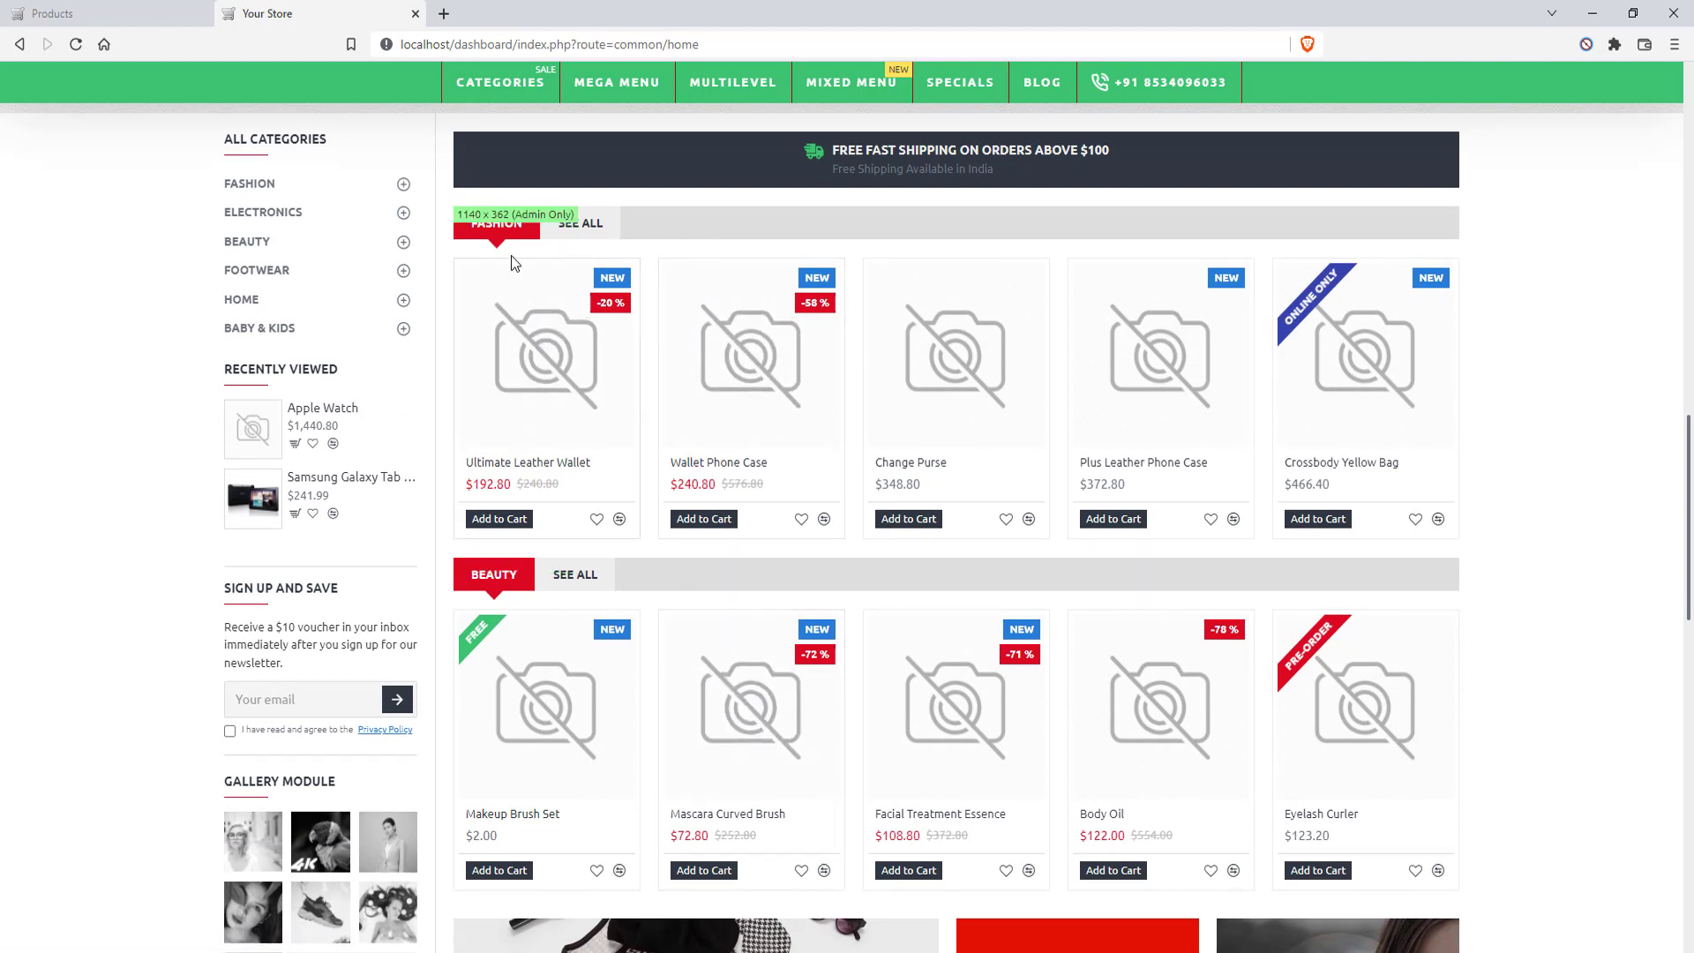
Look over the storefront's Fashion and Beauty sections, return to the Home layout, and view the Products modules available for the Home - Category 1 row
scroll(507, 338, up, 1)
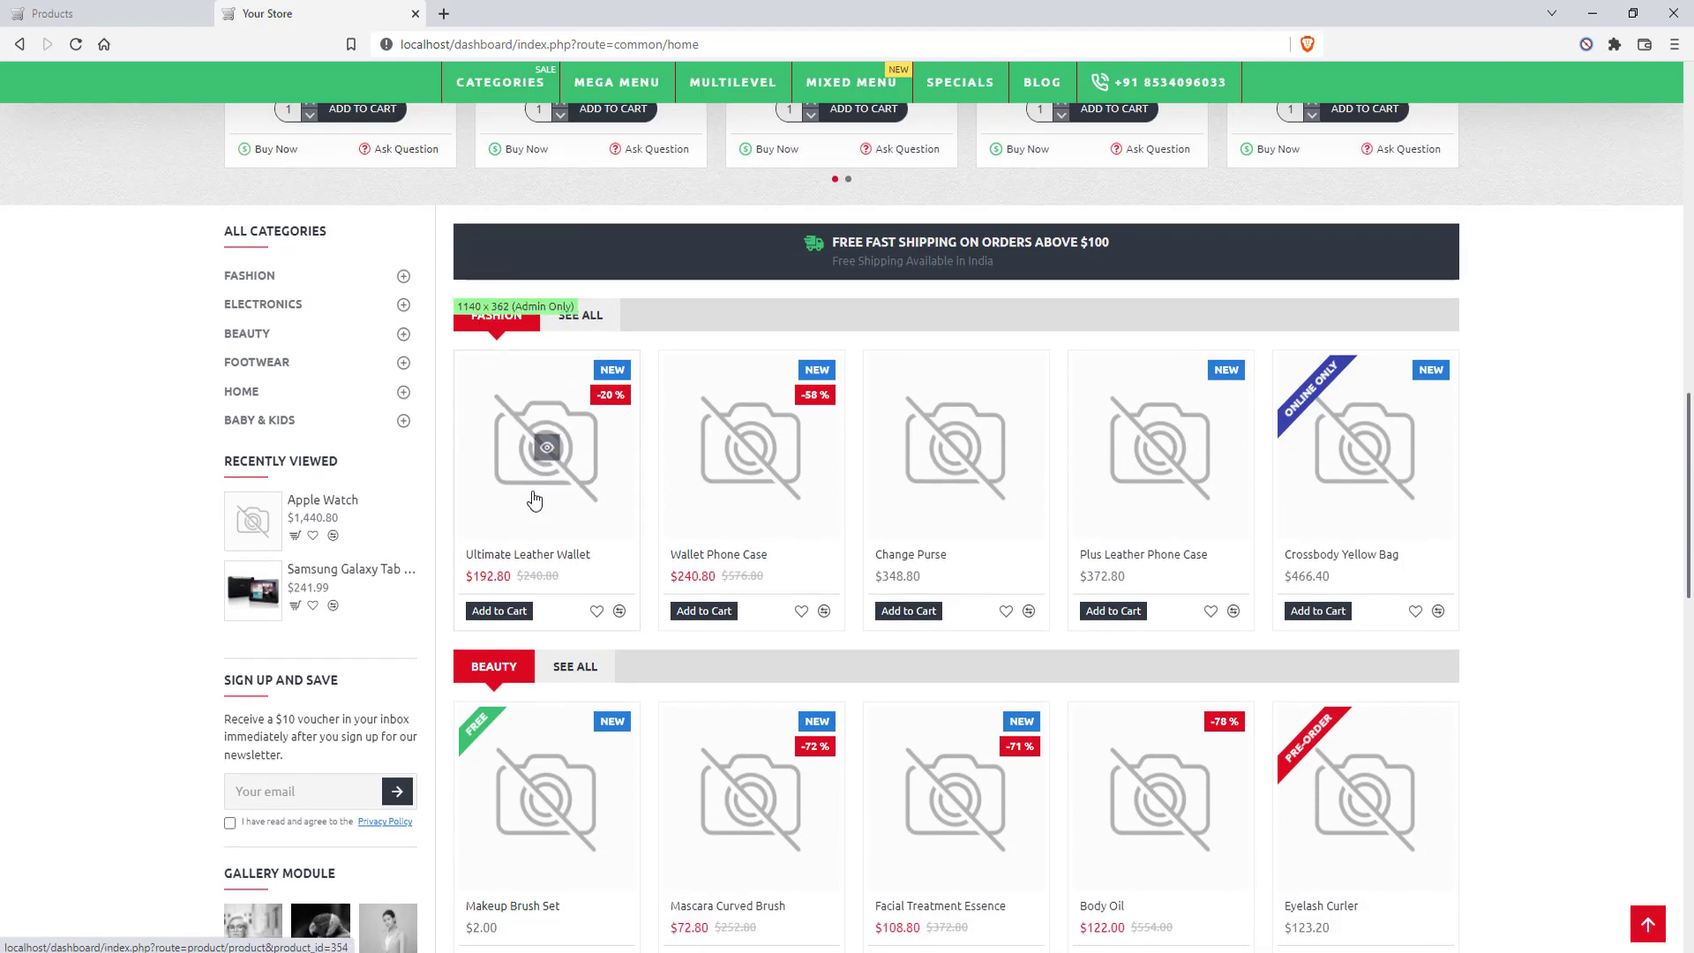
scroll(915, 530, down, 2)
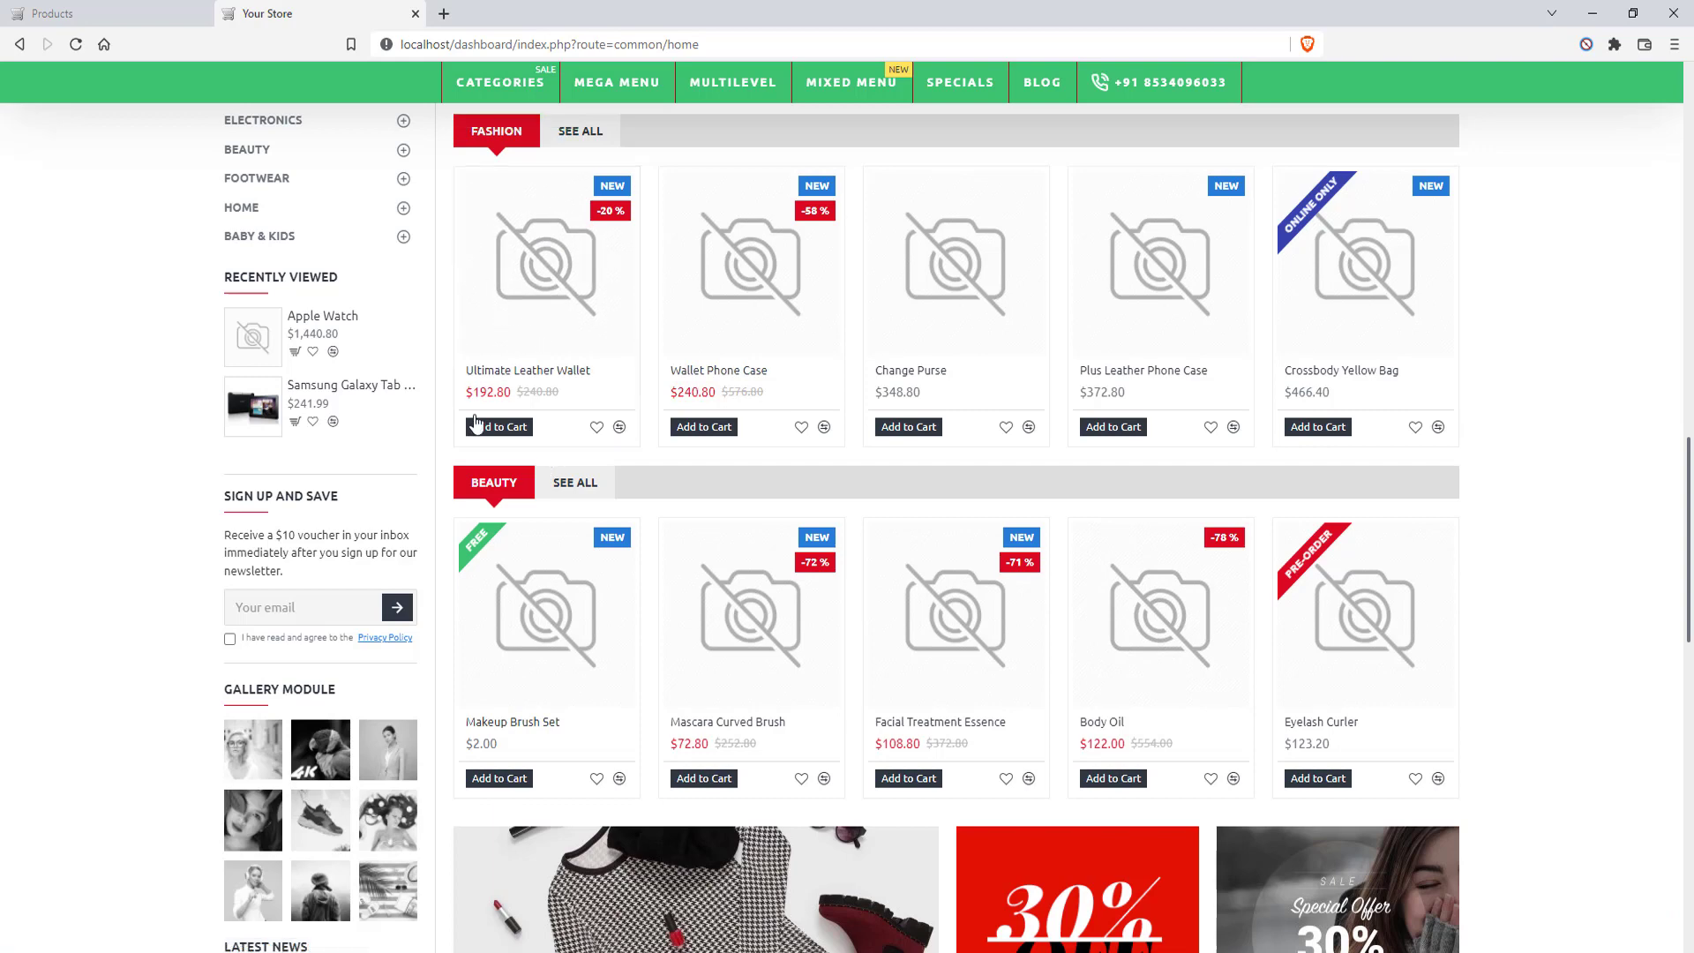
click(147, 14)
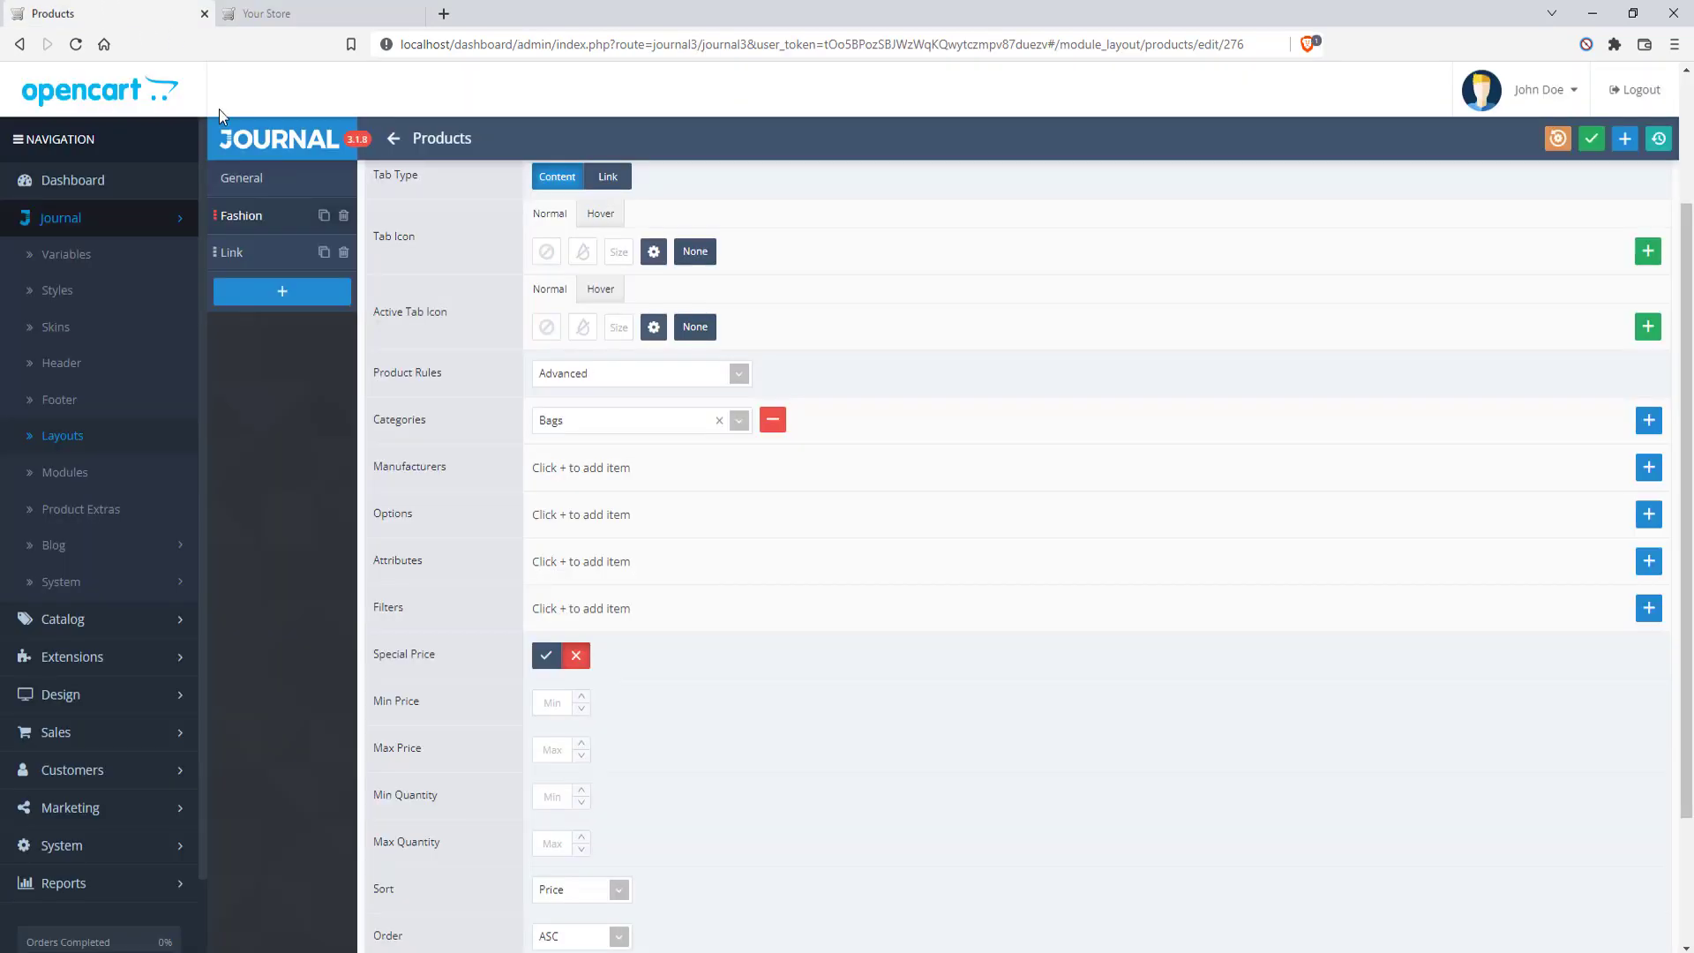
click(390, 143)
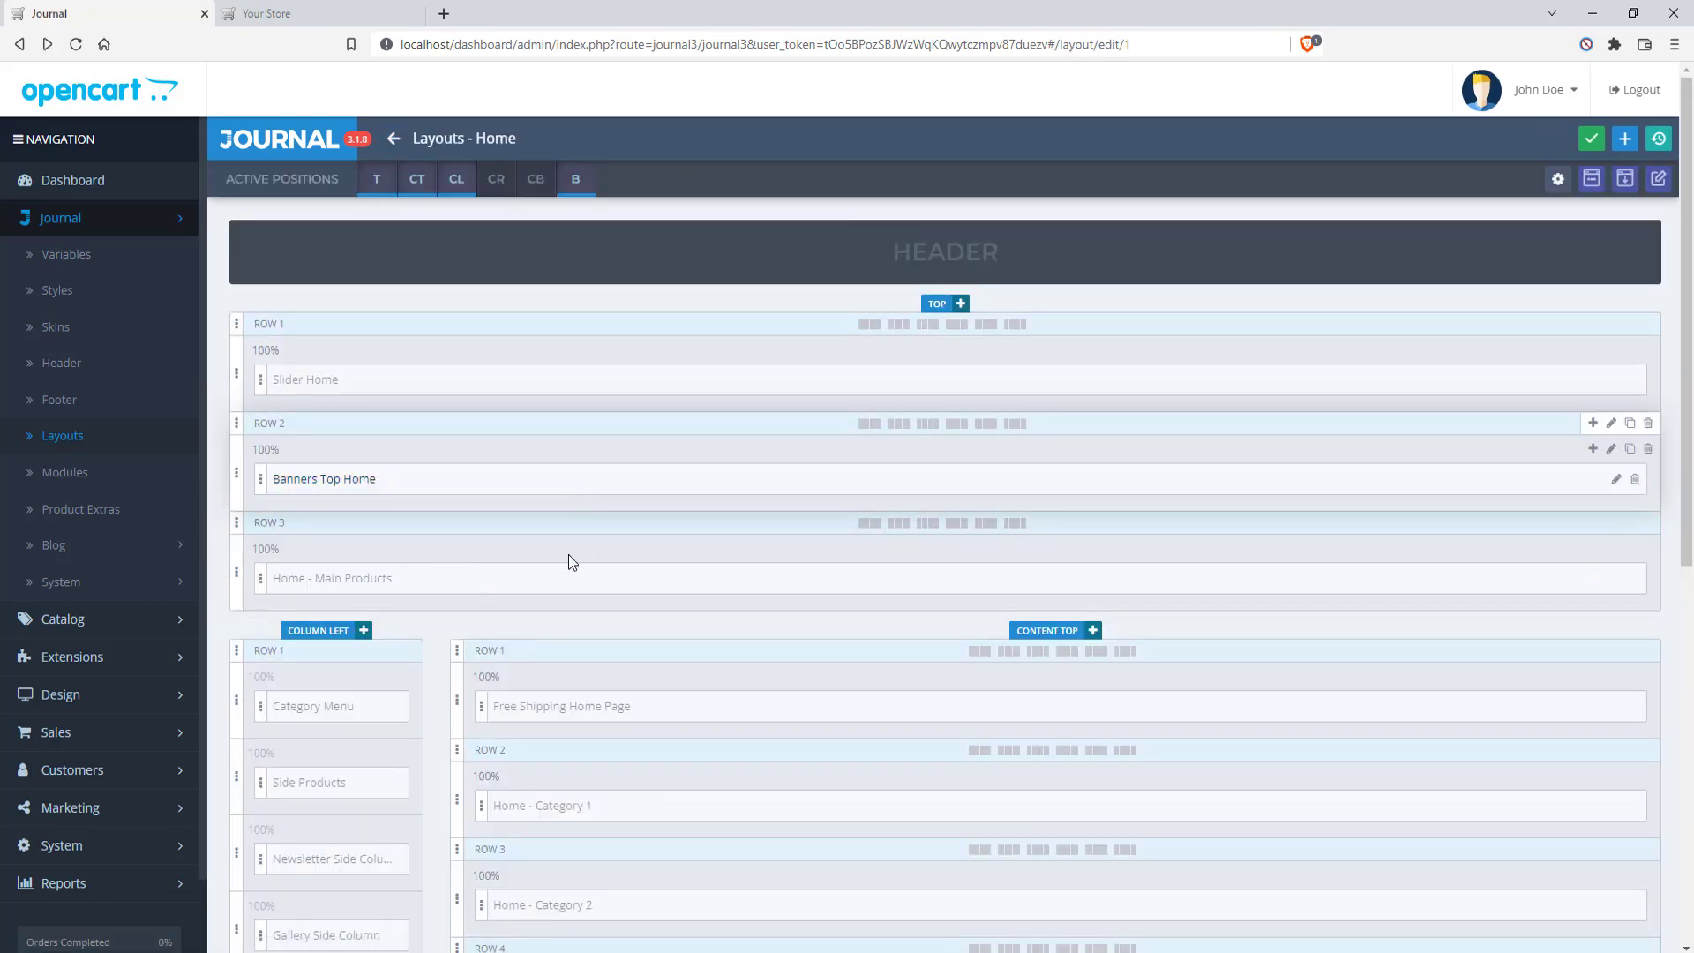
scroll(755, 680, down, 3)
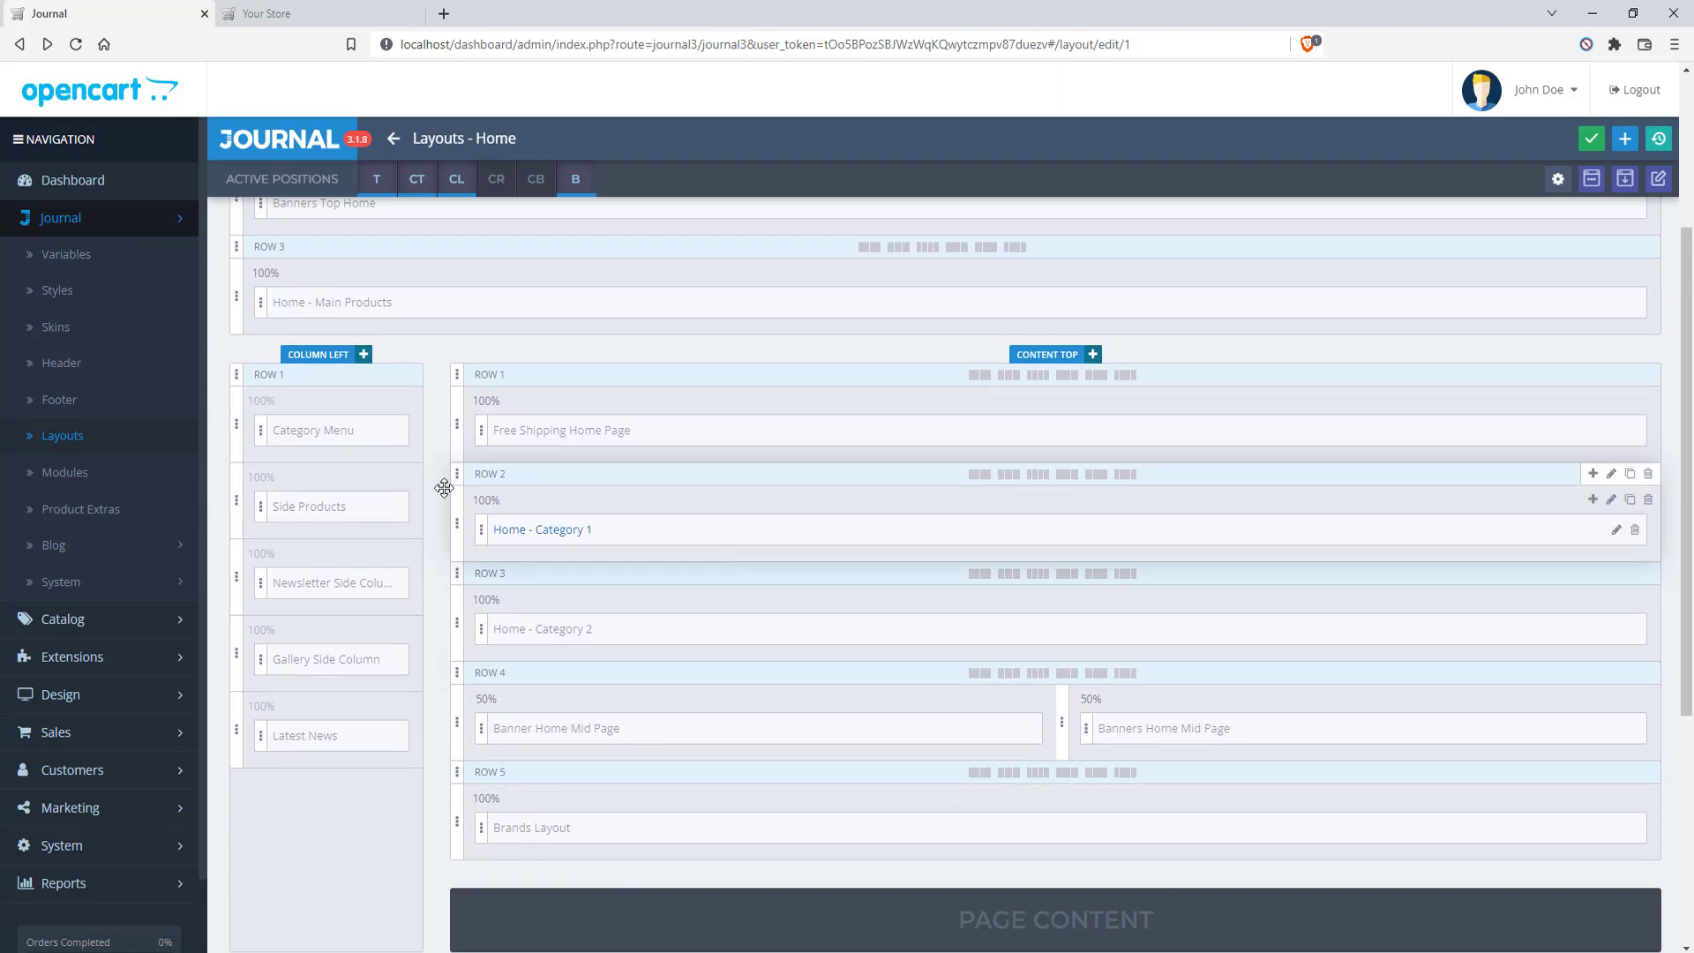
click(748, 533)
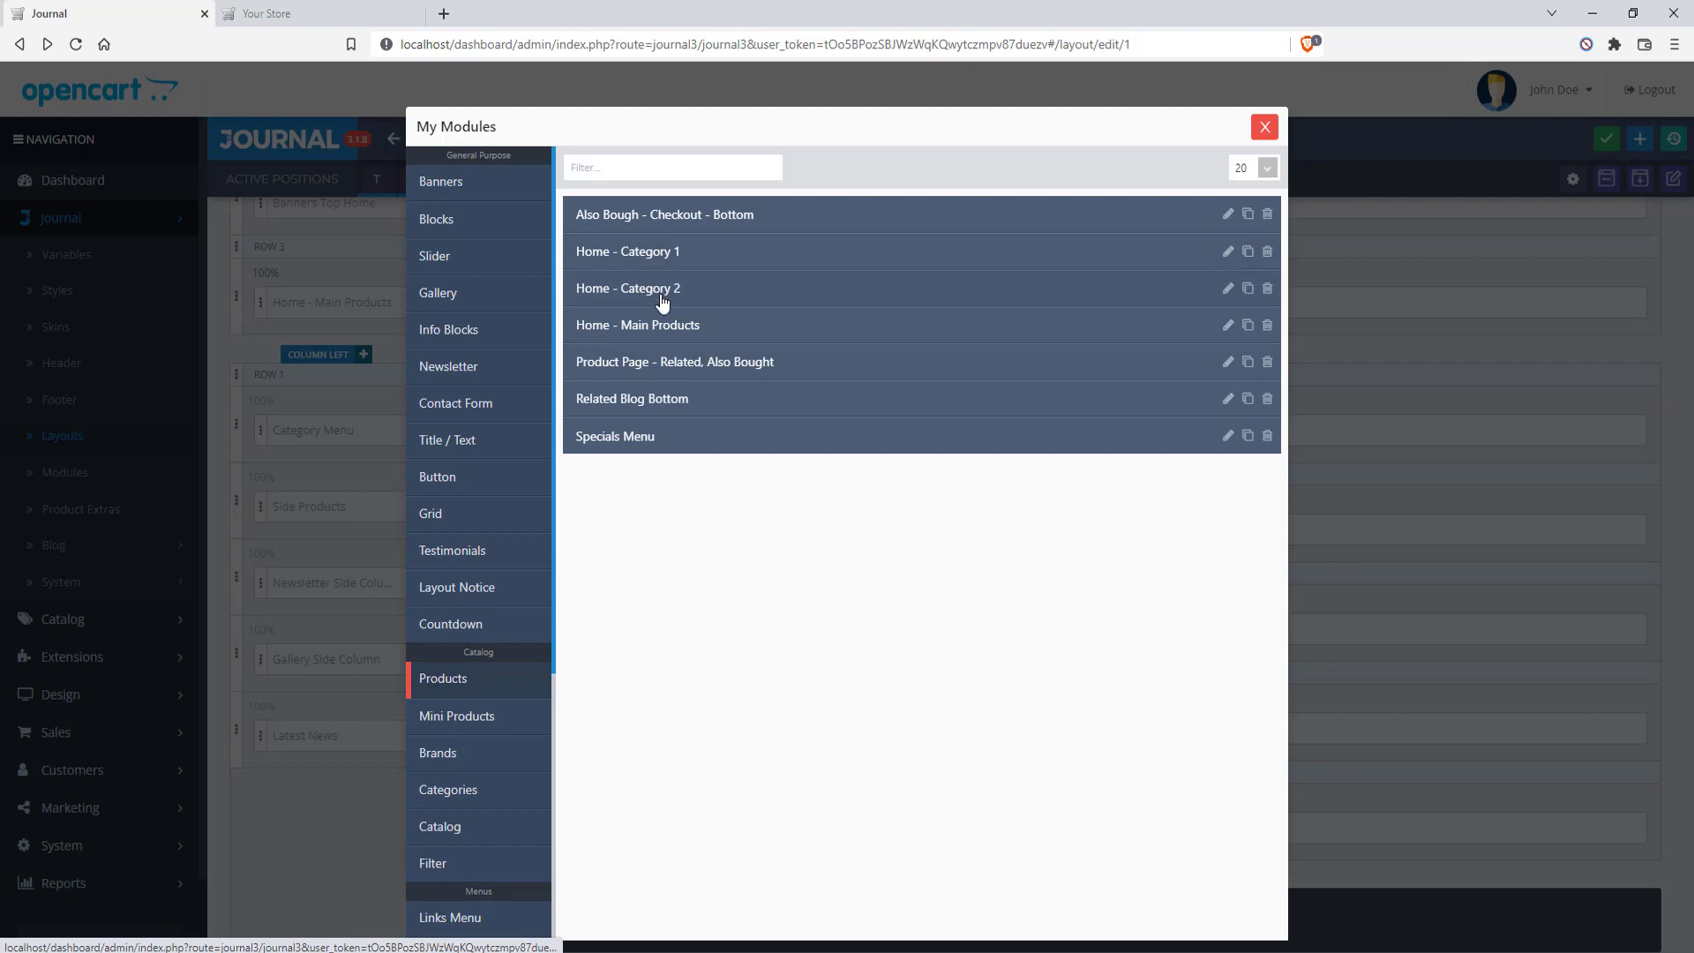
click(1264, 127)
Open the Journal Modules page in a new browser tab, make it the first tab, and show the Products modules
right_click(87, 479)
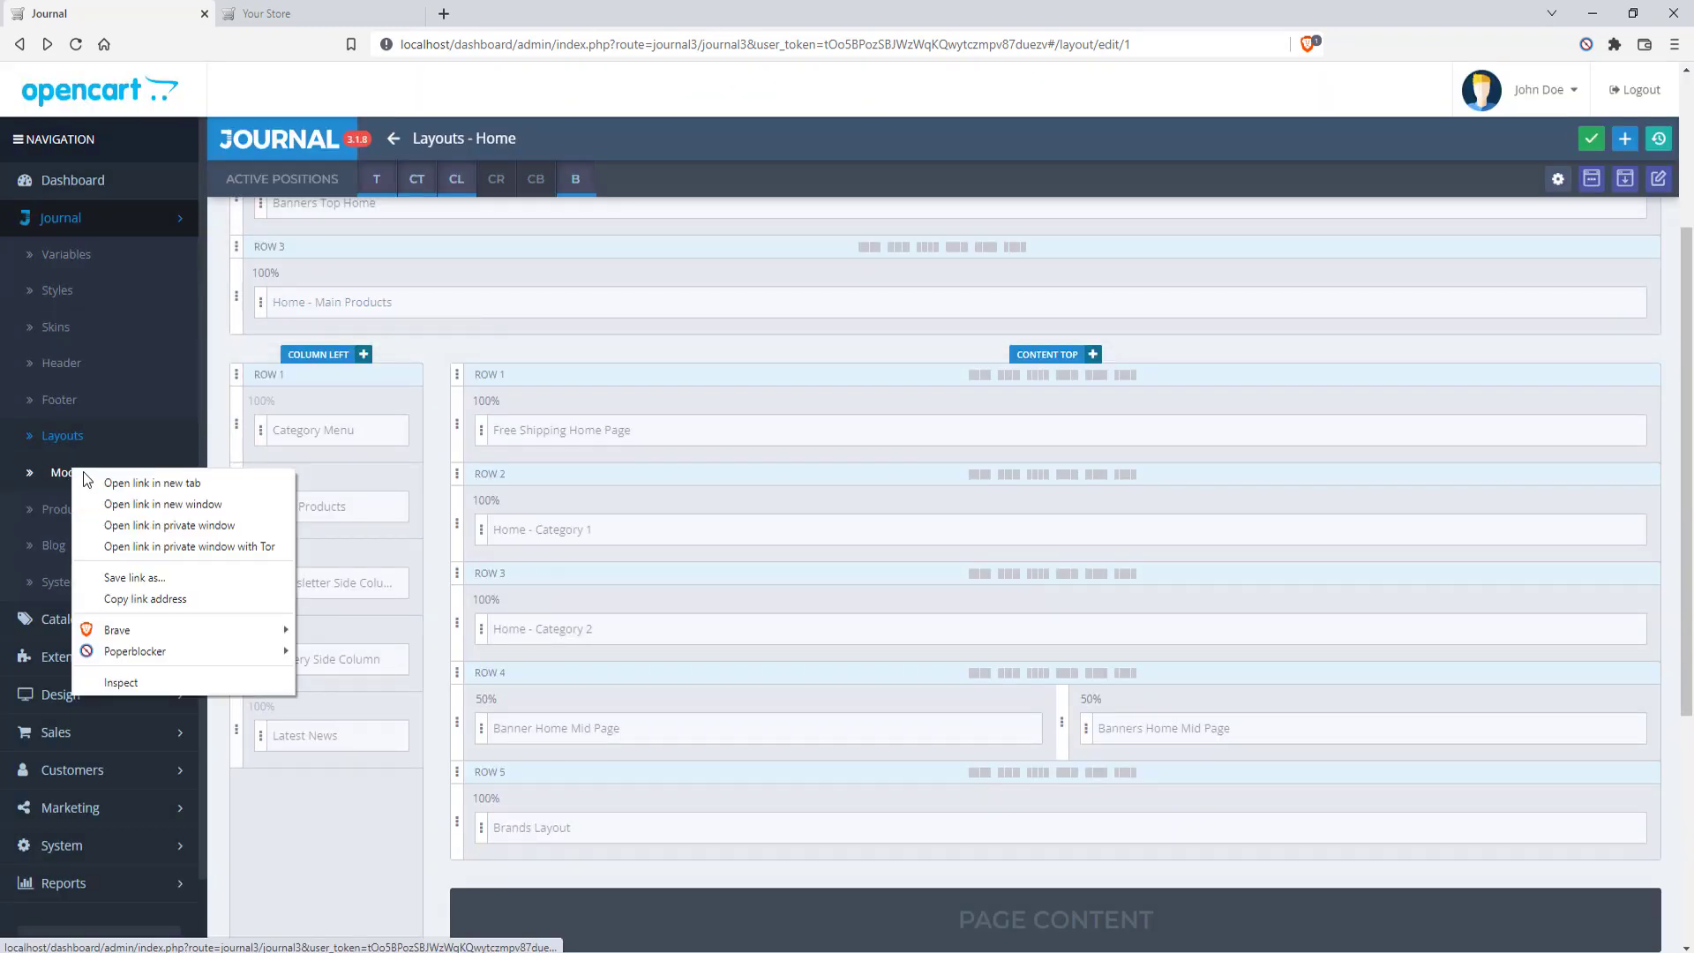
click(152, 483)
click(360, 16)
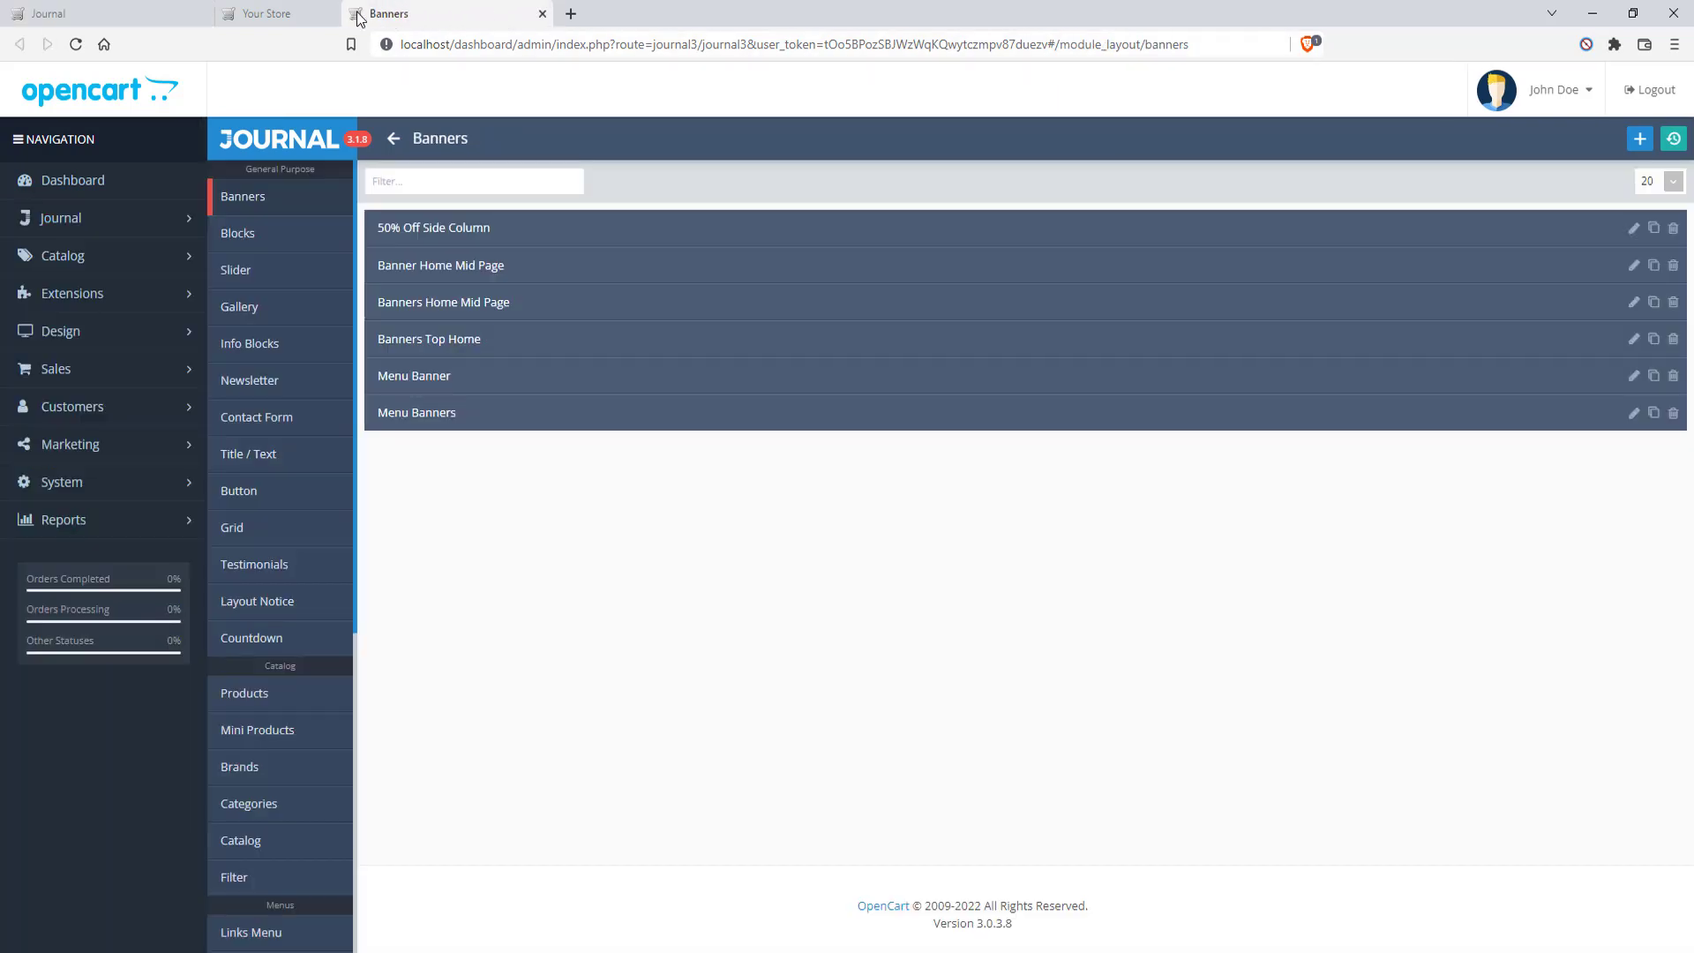
drag(360, 16, 22, 14)
scroll(269, 706, down, 1)
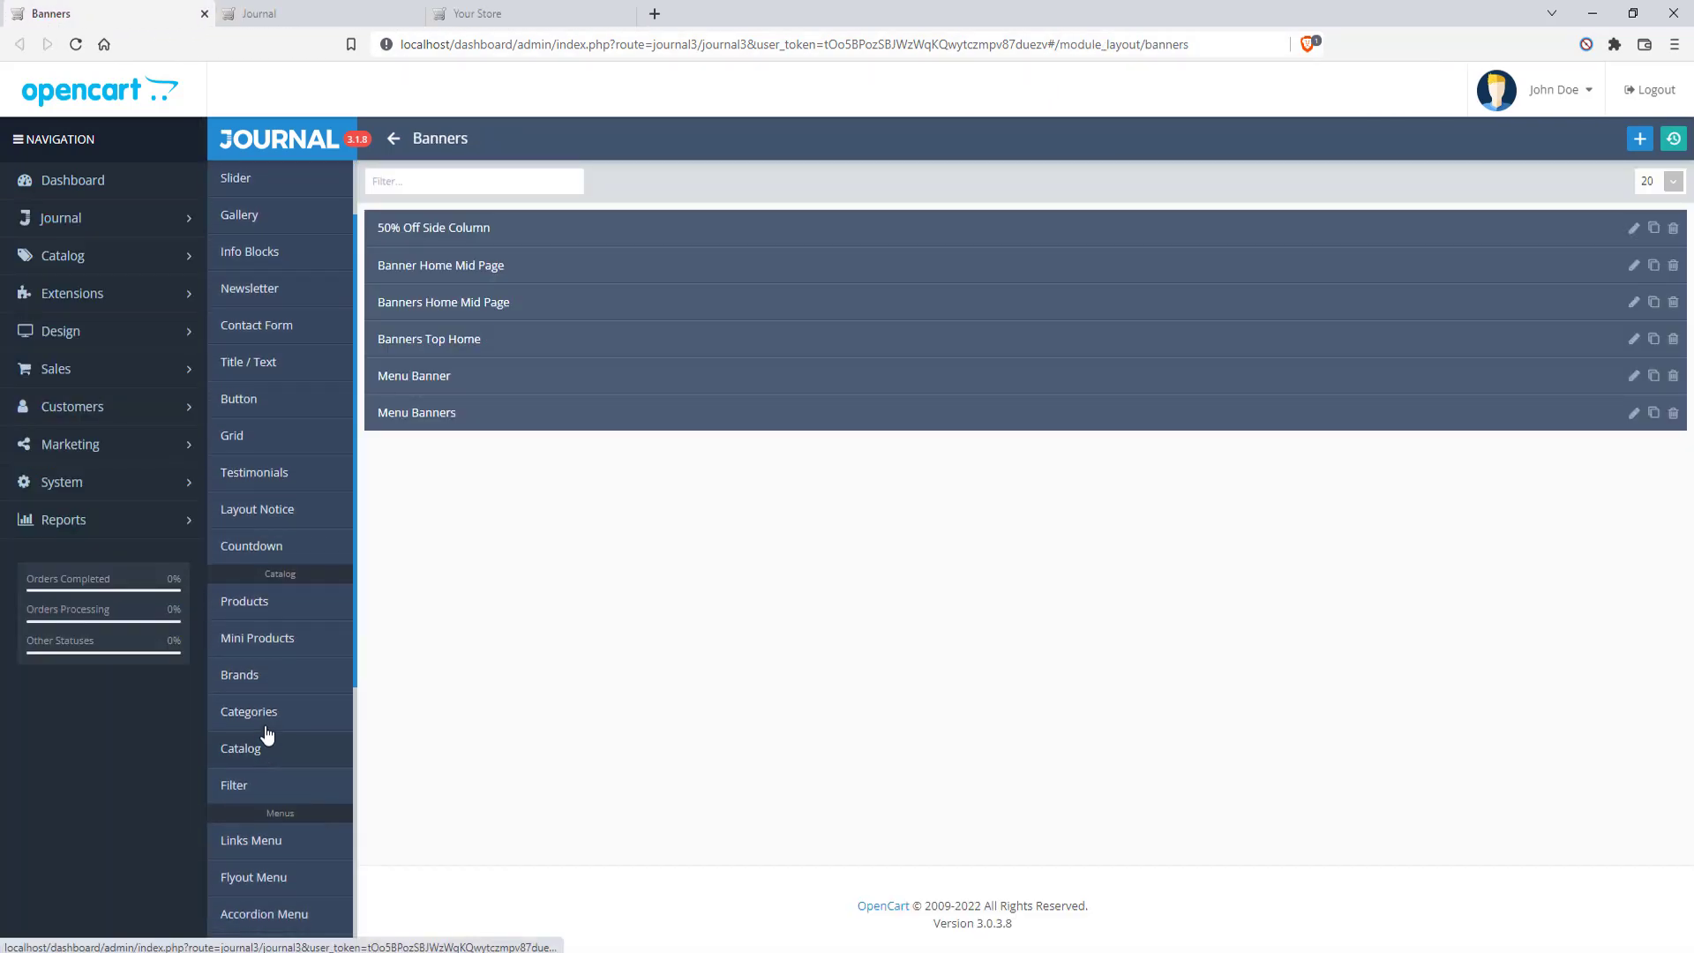
click(243, 606)
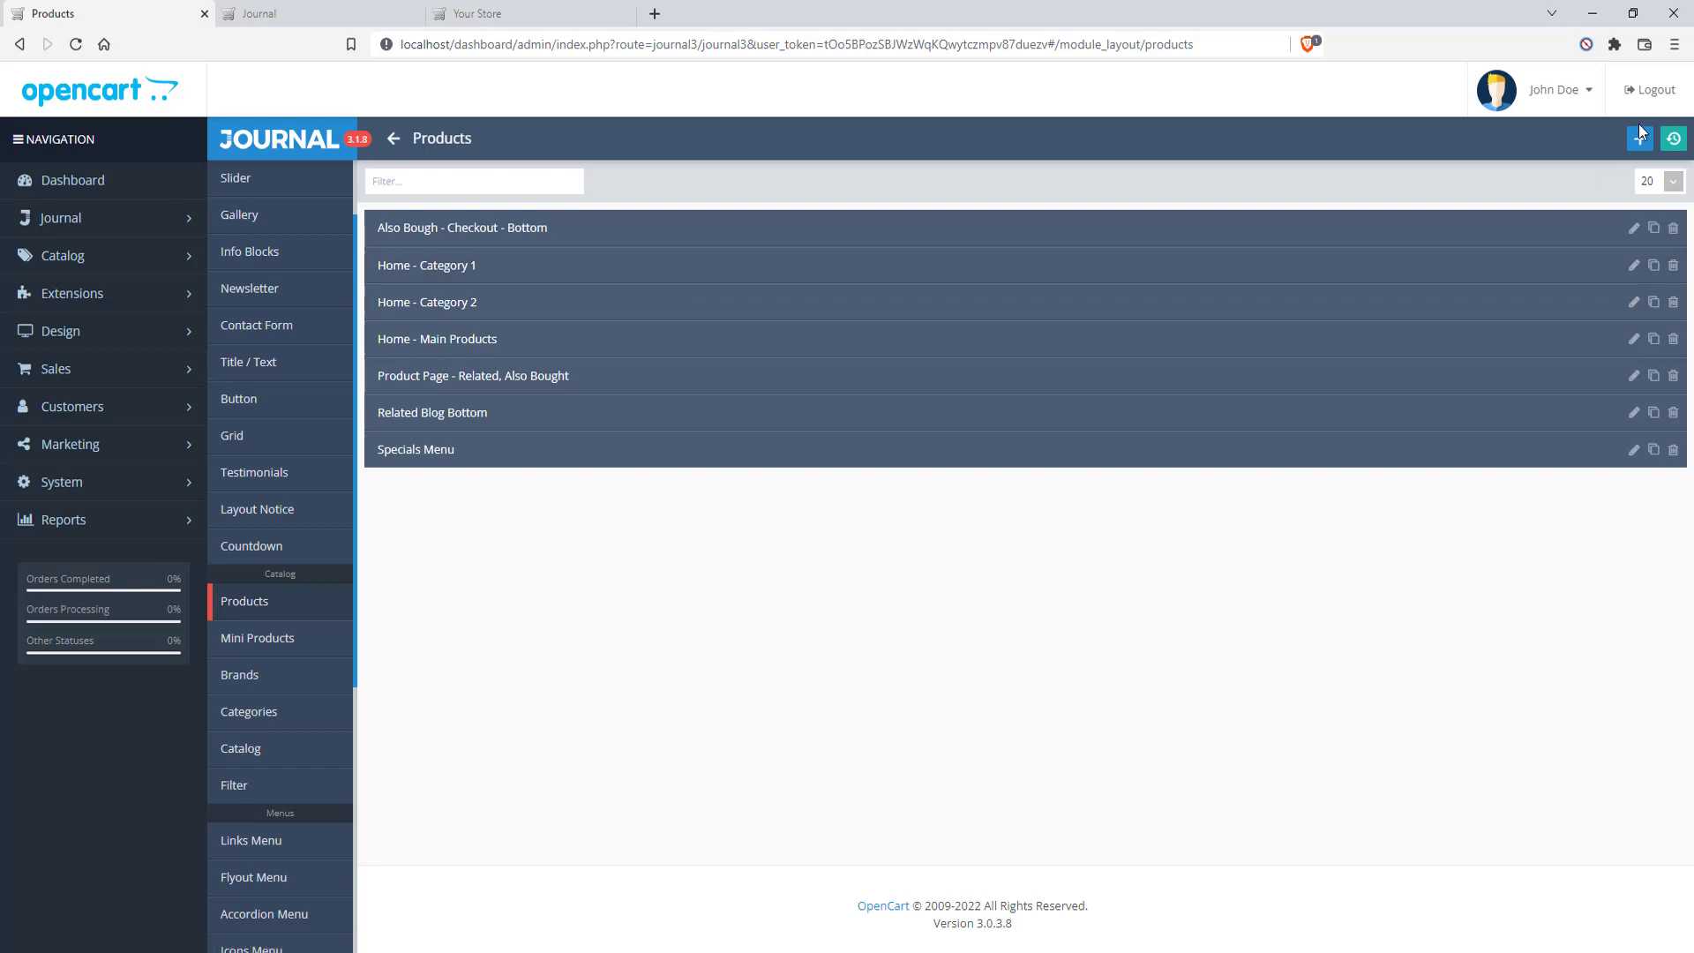
Duplicate the Home - Category 1 products module and rename the copy as Home - Category 3
click(1653, 267)
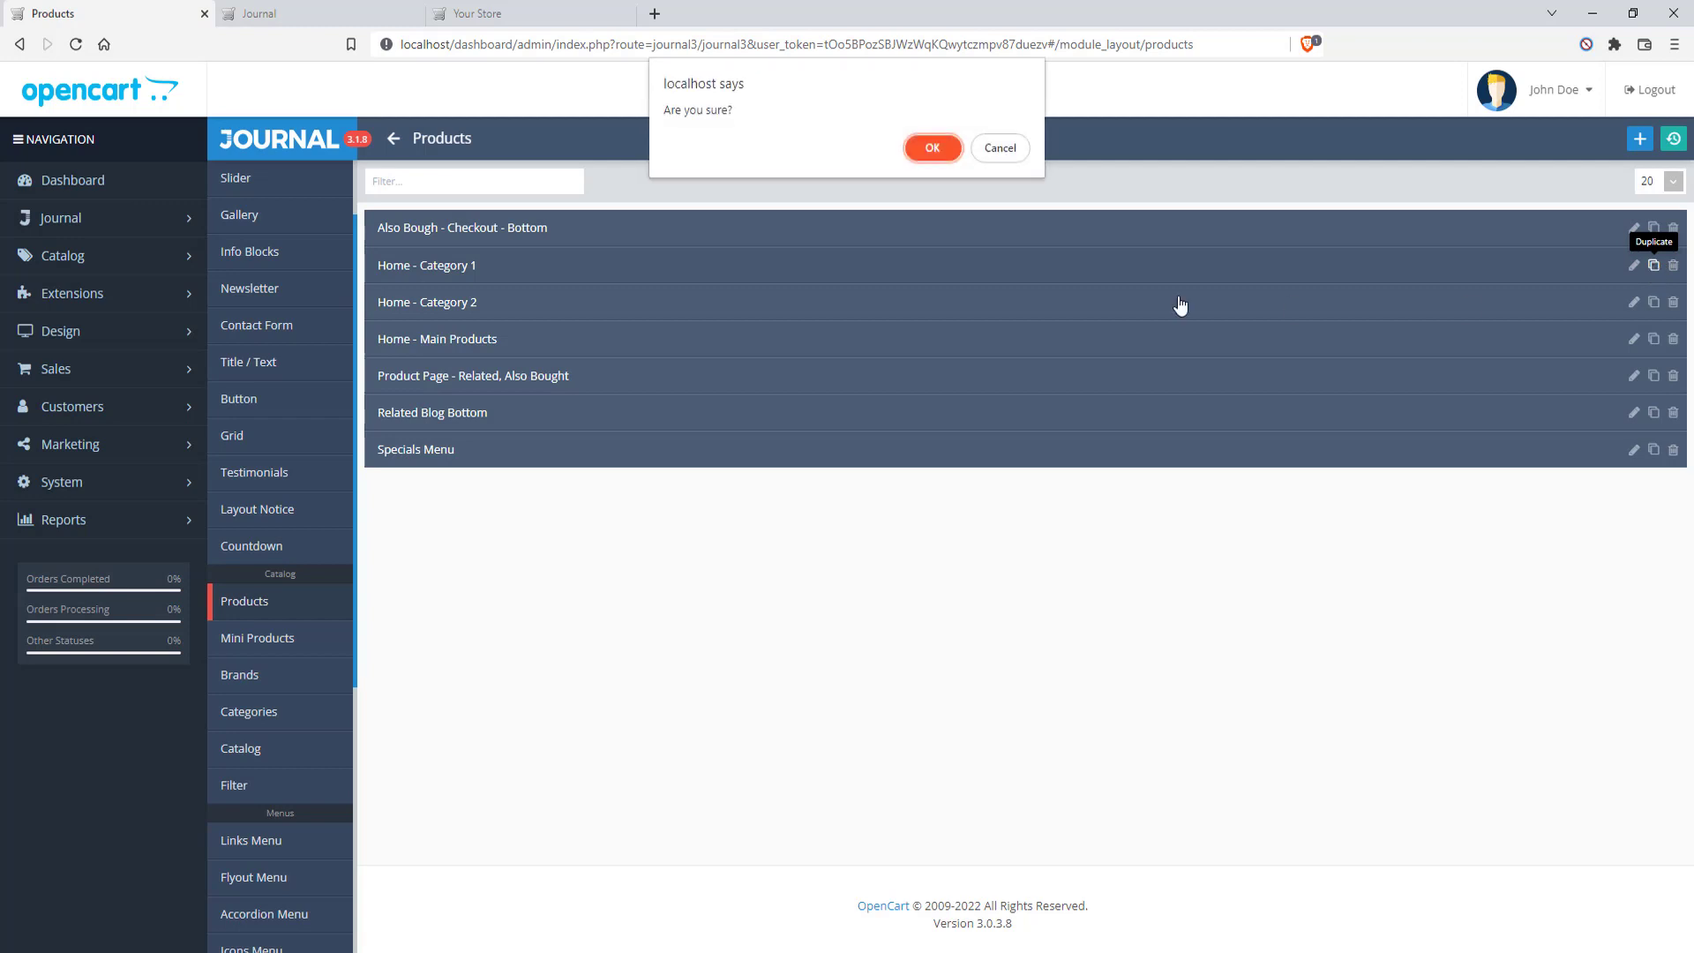
click(930, 149)
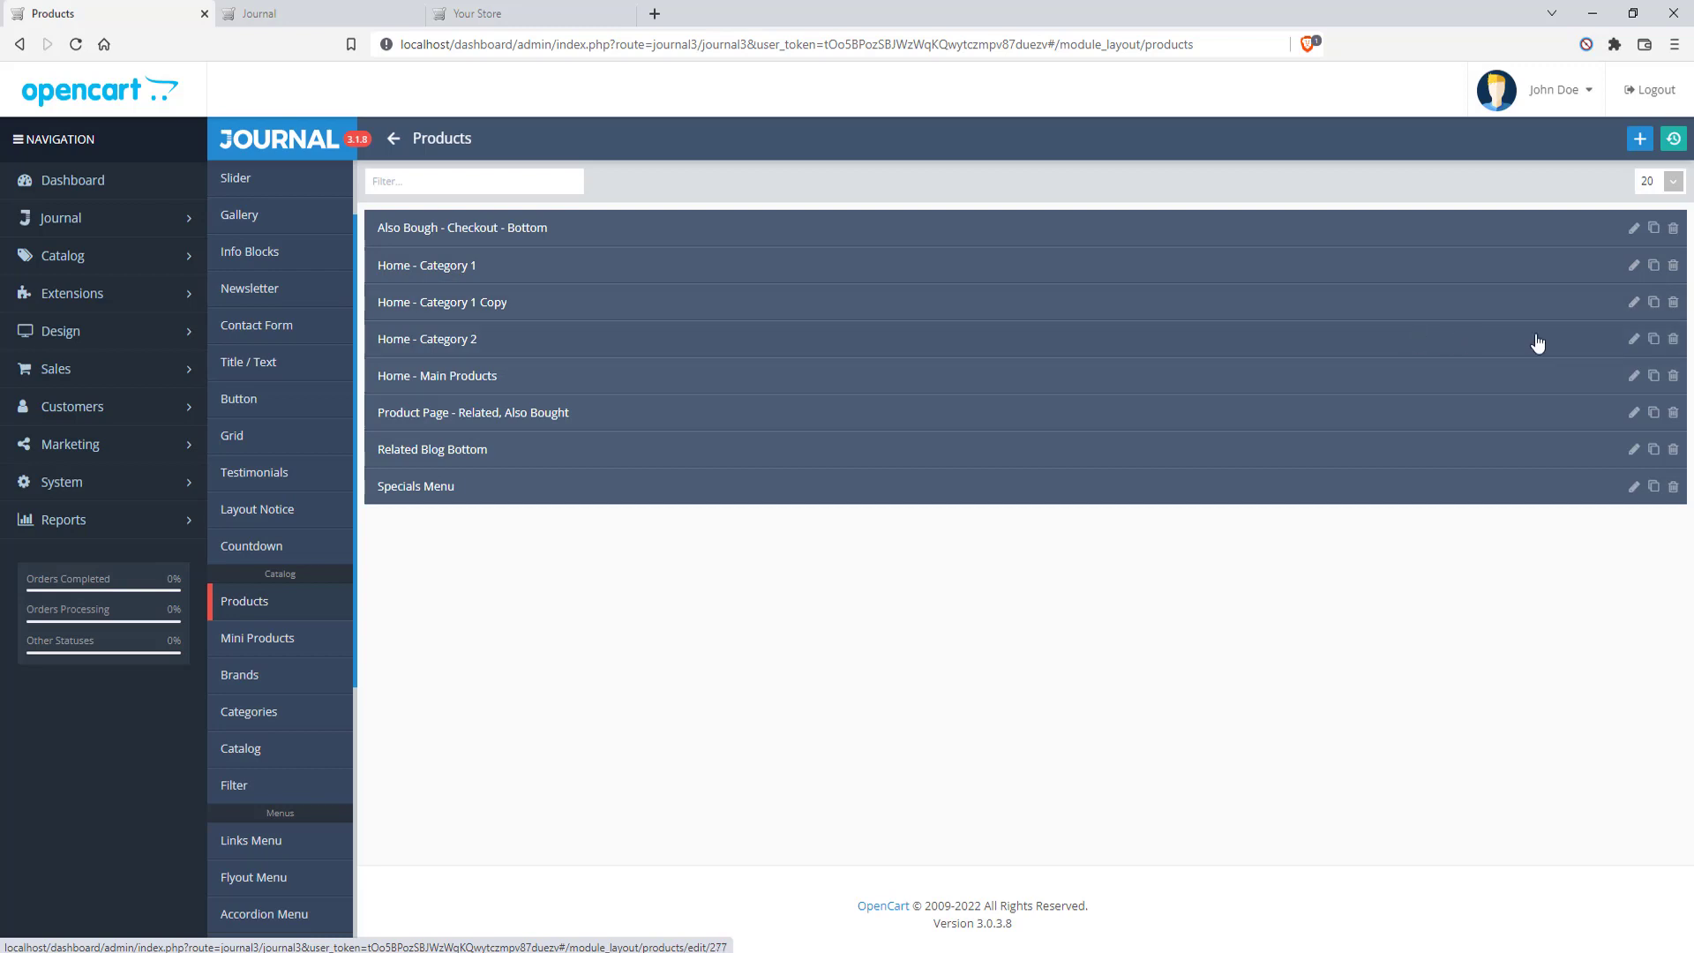
click(1634, 305)
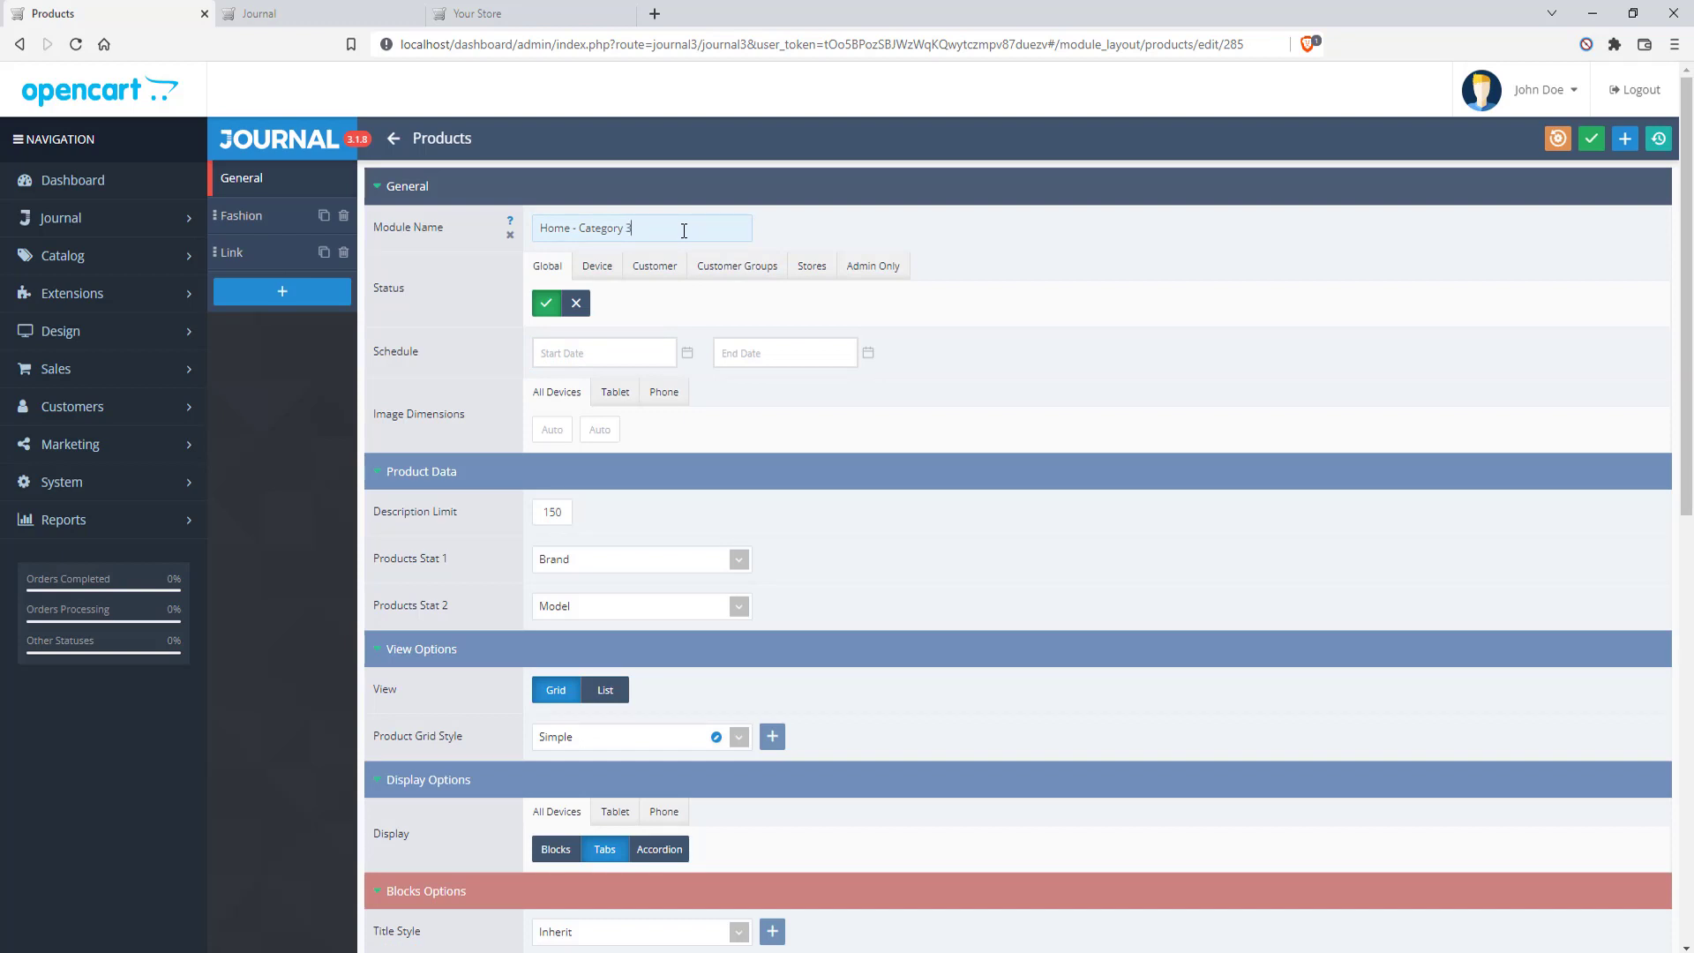
click(1084, 384)
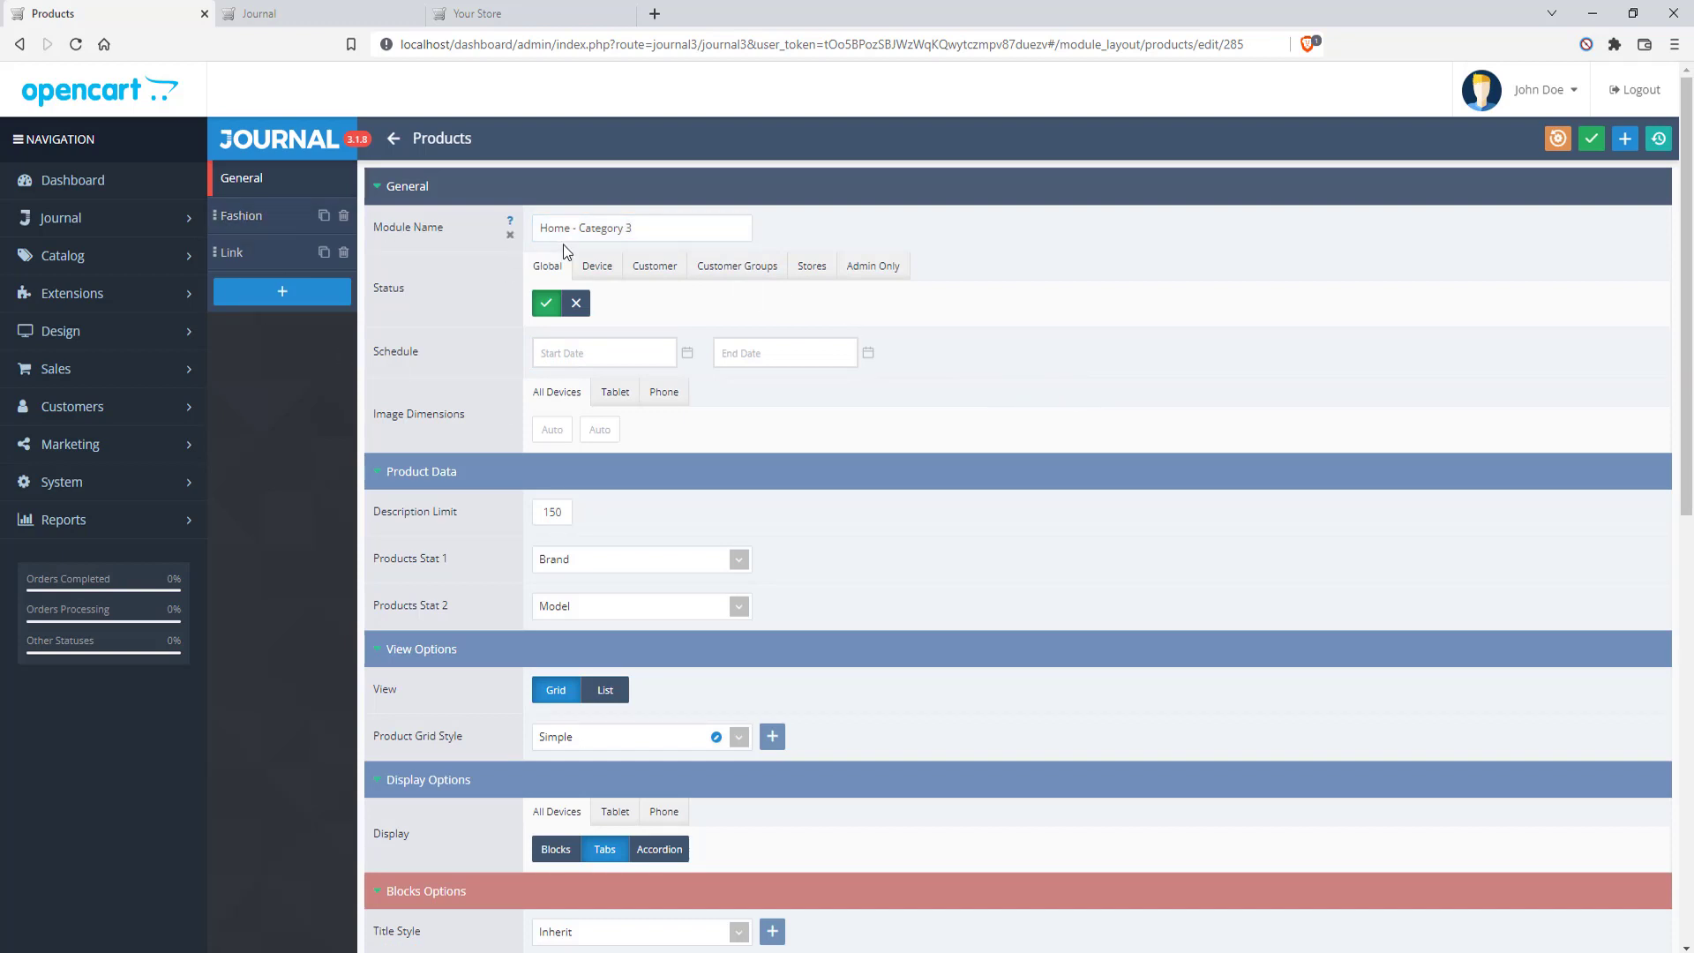
click(624, 231)
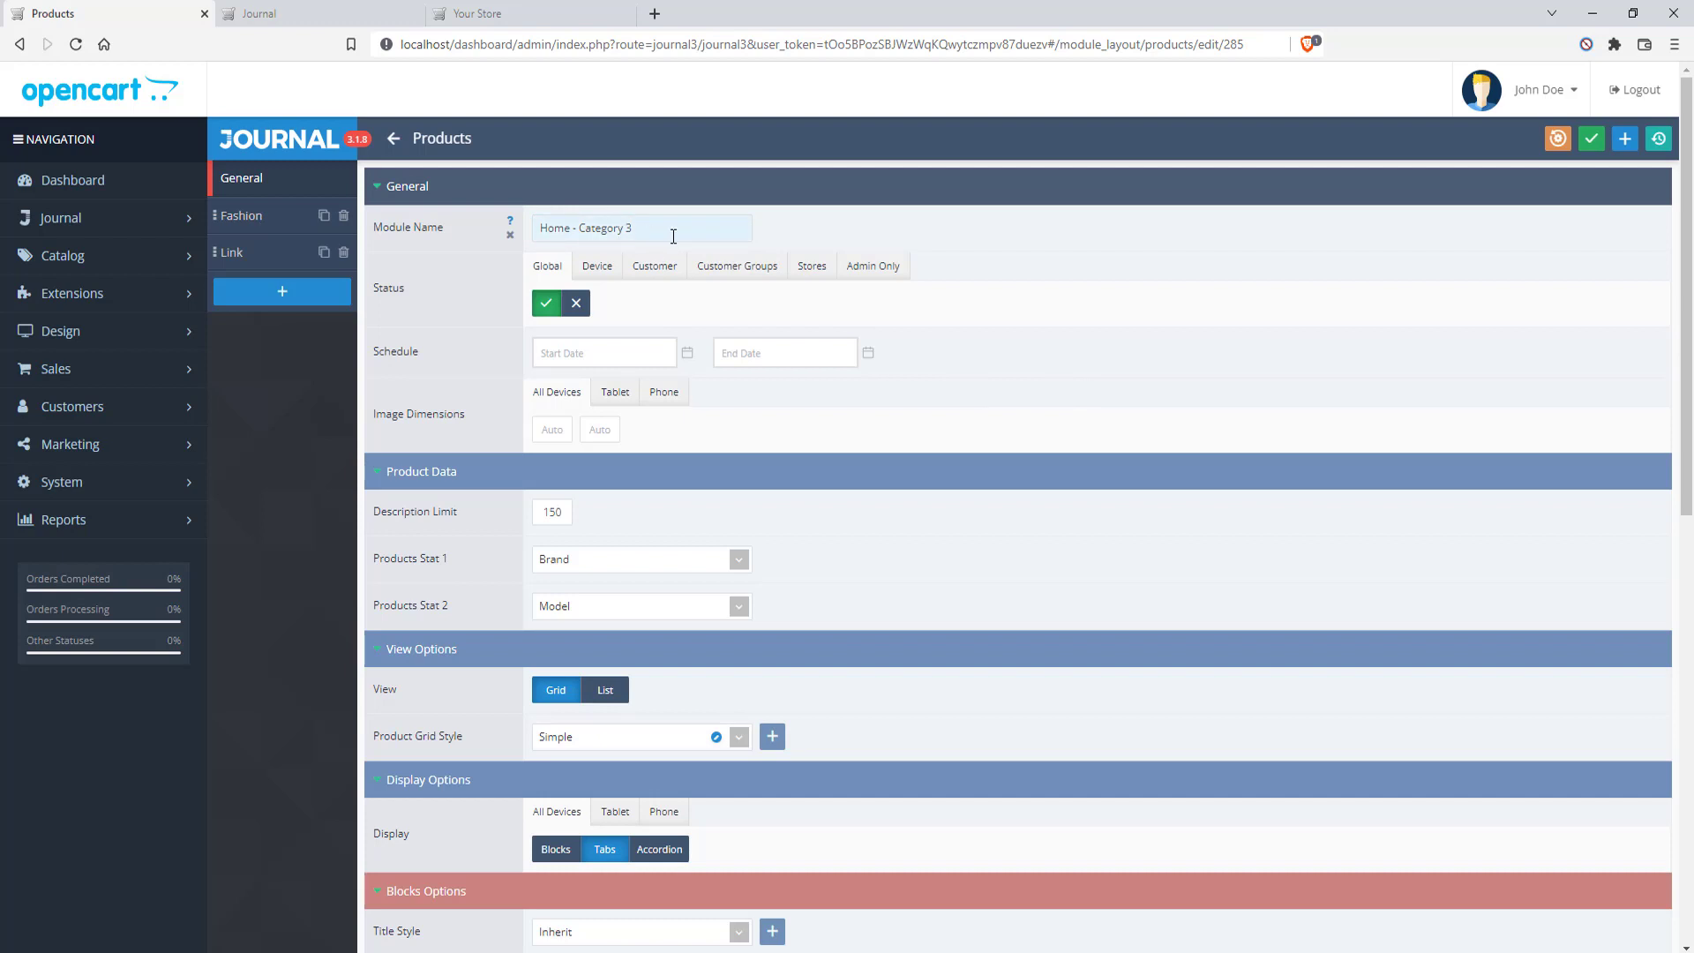
Change both the item name and the item title of the module's Fashion item to Bags
scroll(819, 310, down, 3)
scroll(818, 311, up, 2)
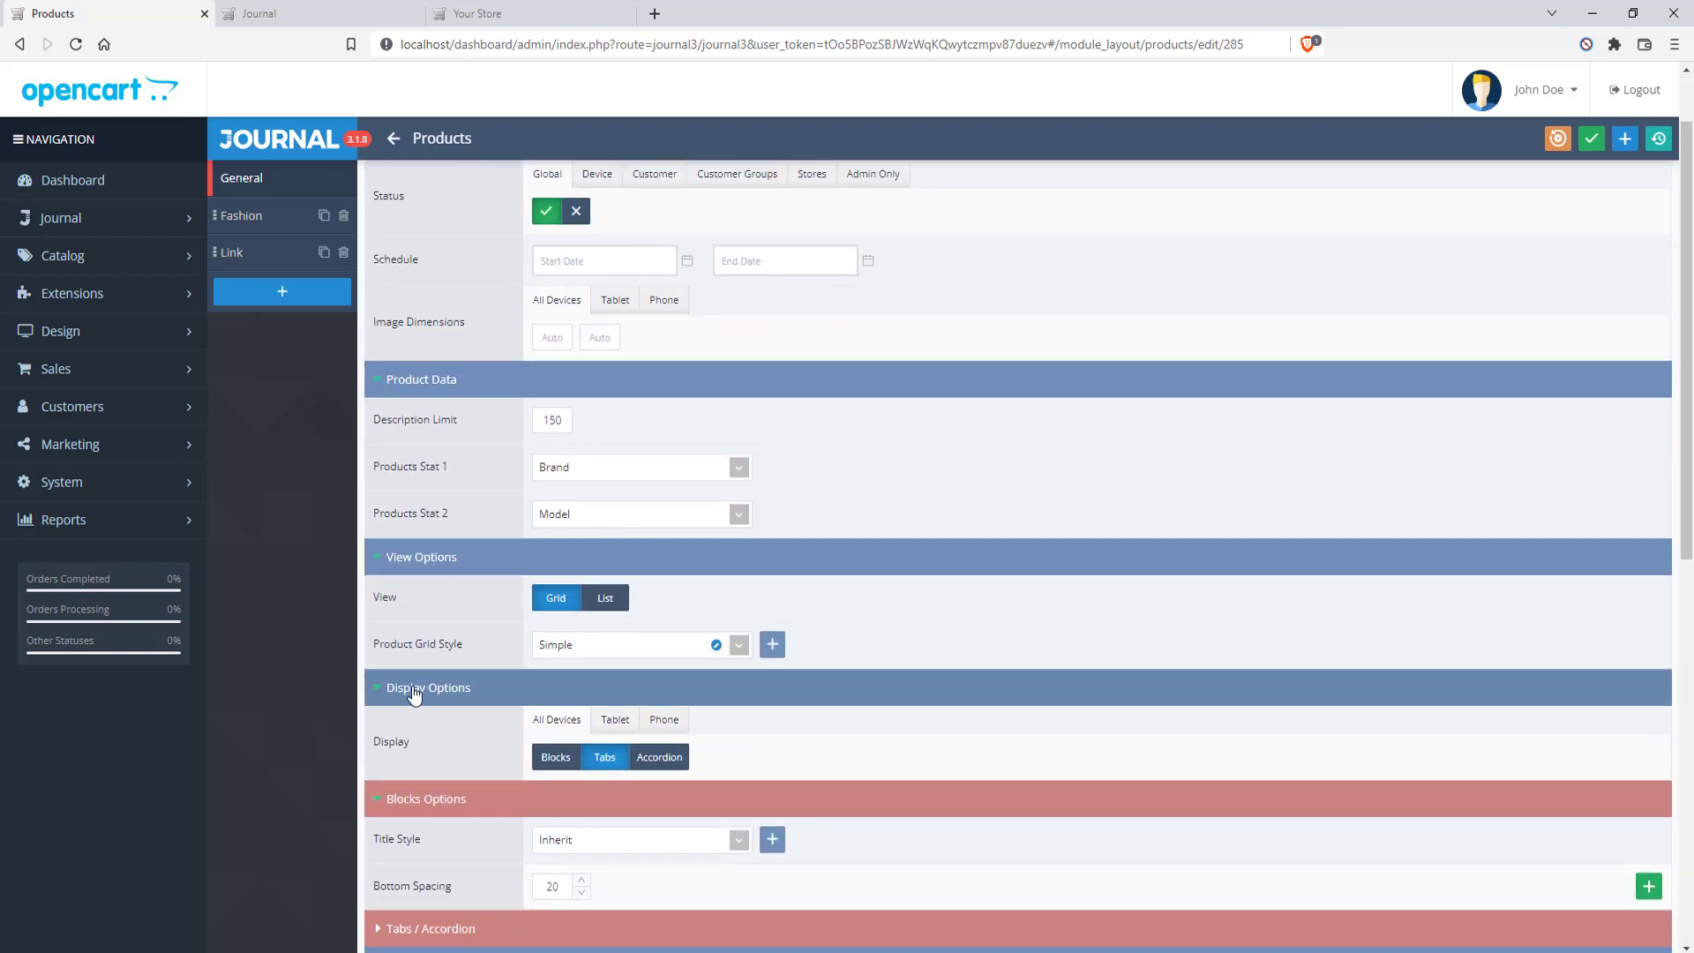
click(259, 210)
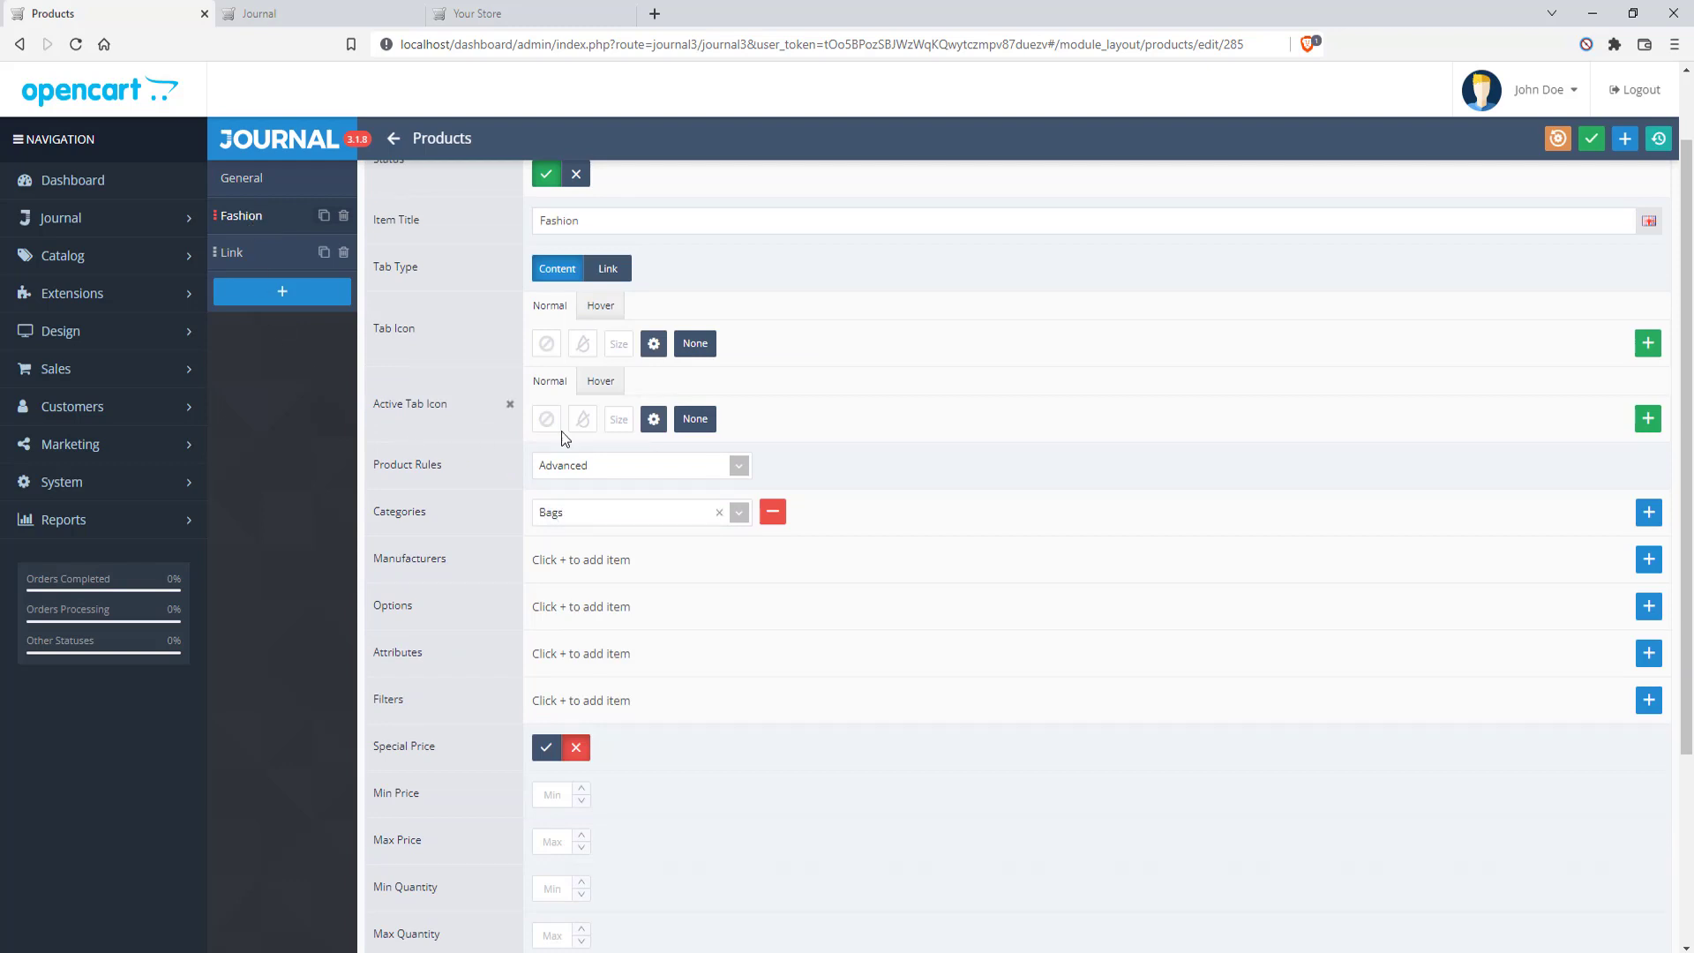
scroll(816, 422, up, 1)
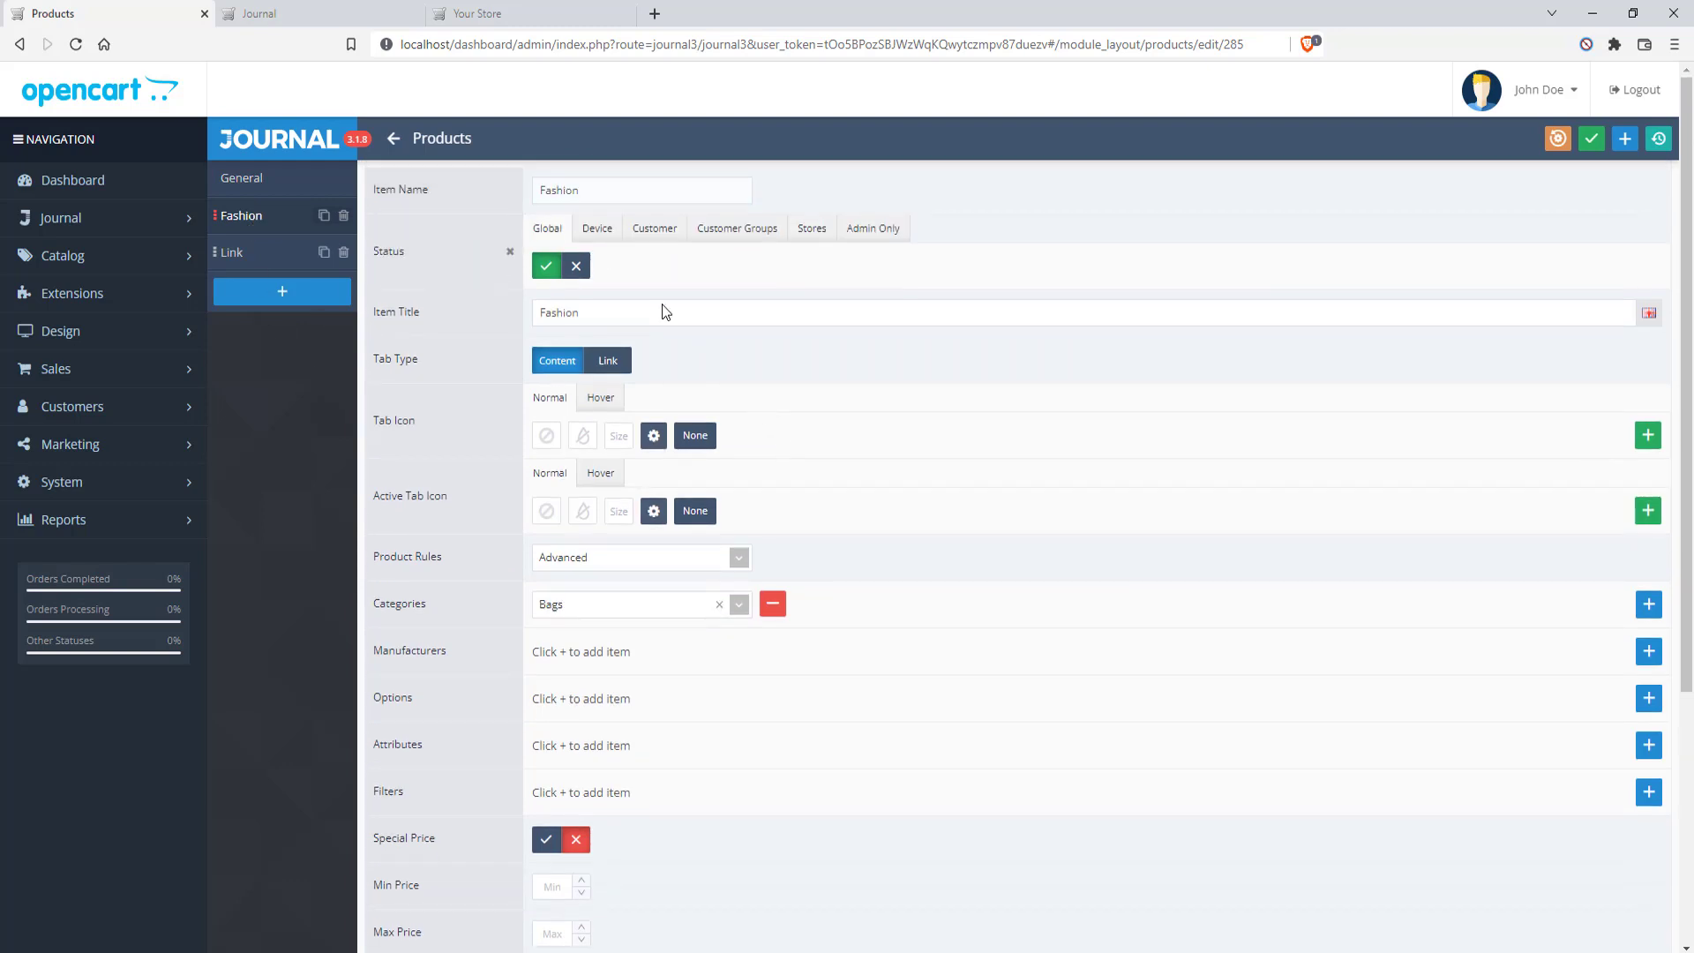
scroll(812, 450, down, 2)
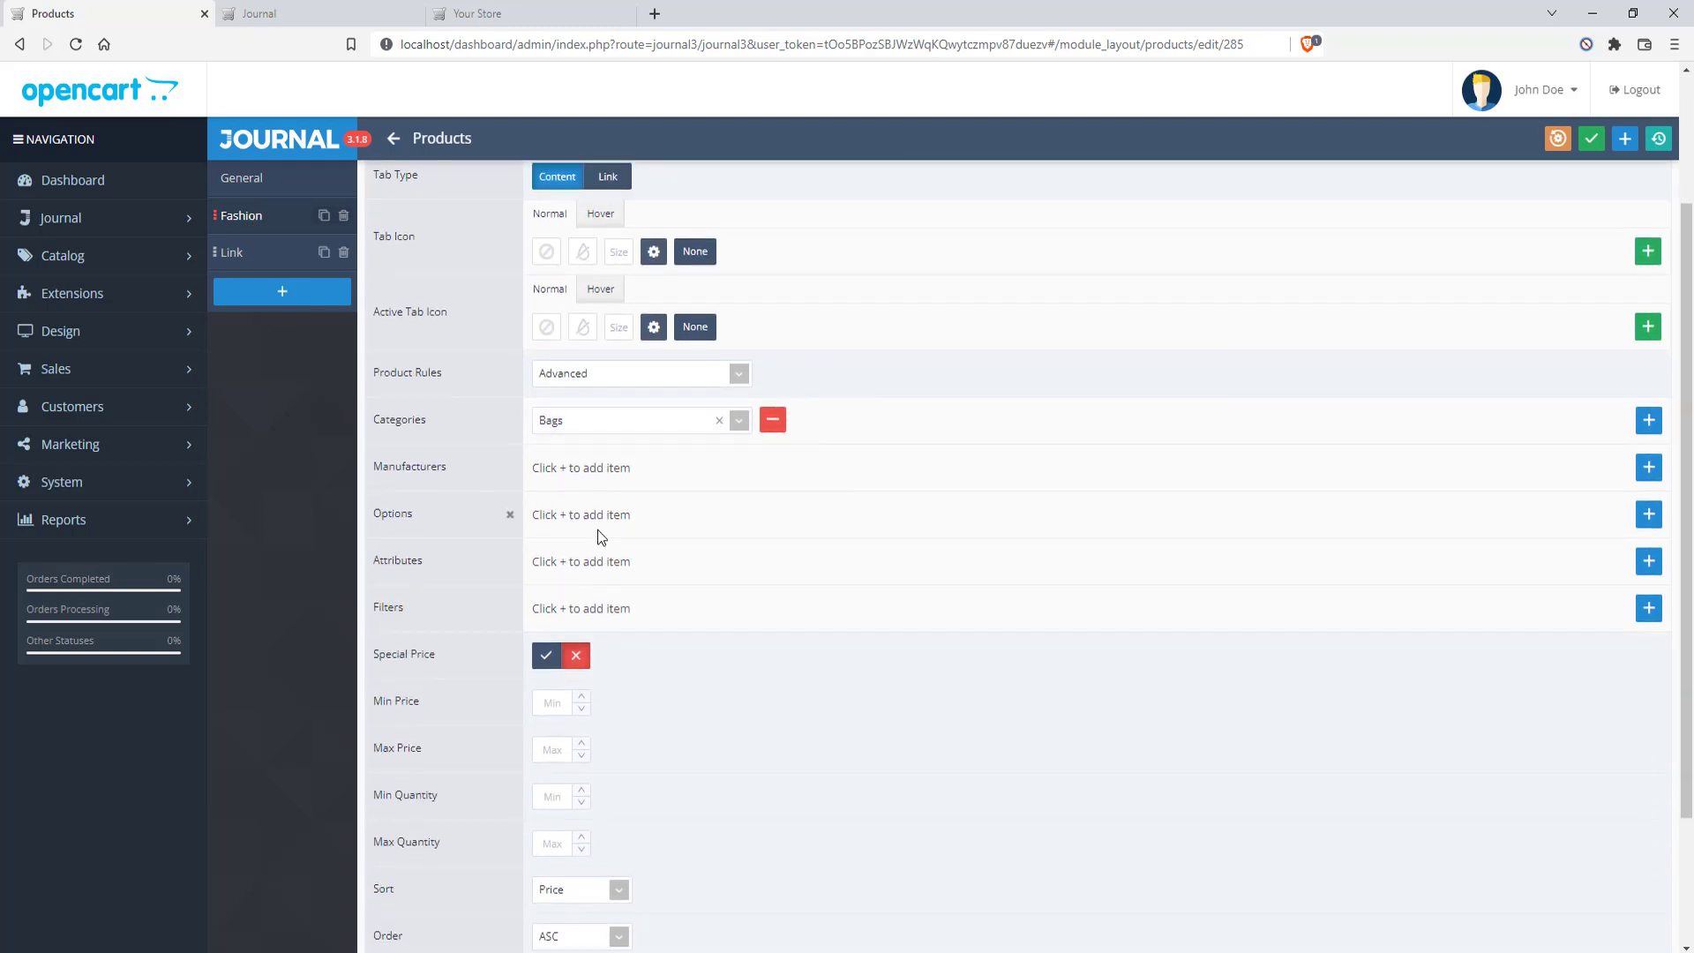
scroll(596, 534, up, 2)
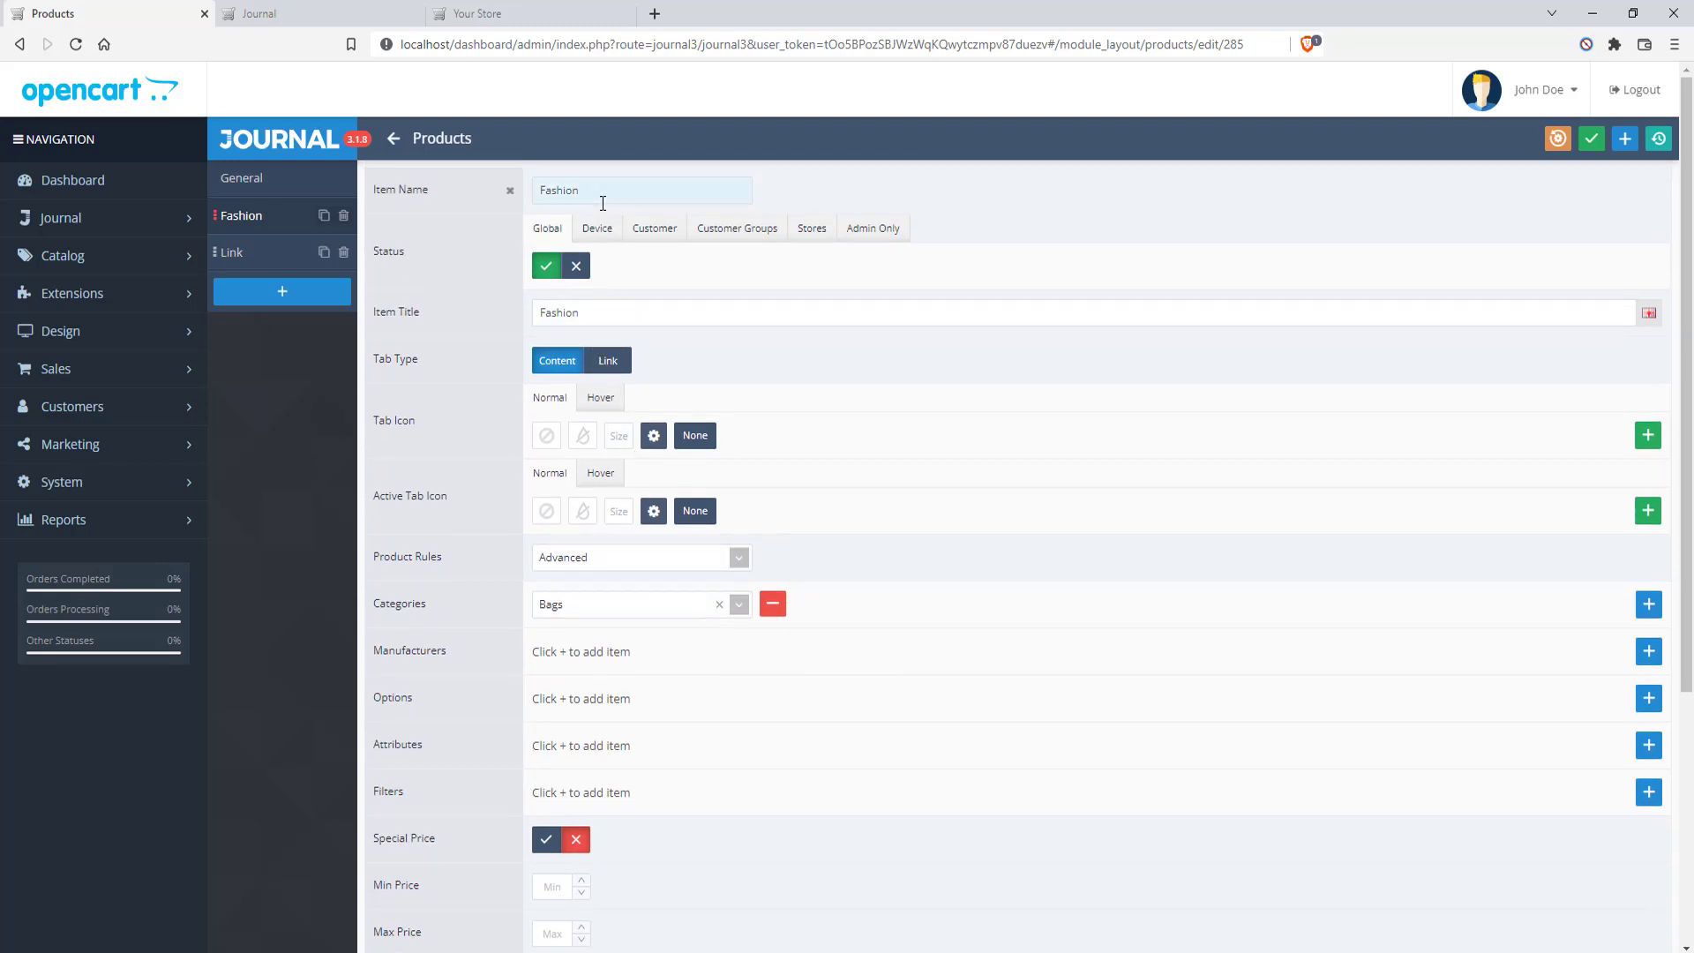
drag(577, 189, 534, 179)
text(Bags)
drag(590, 191, 538, 191)
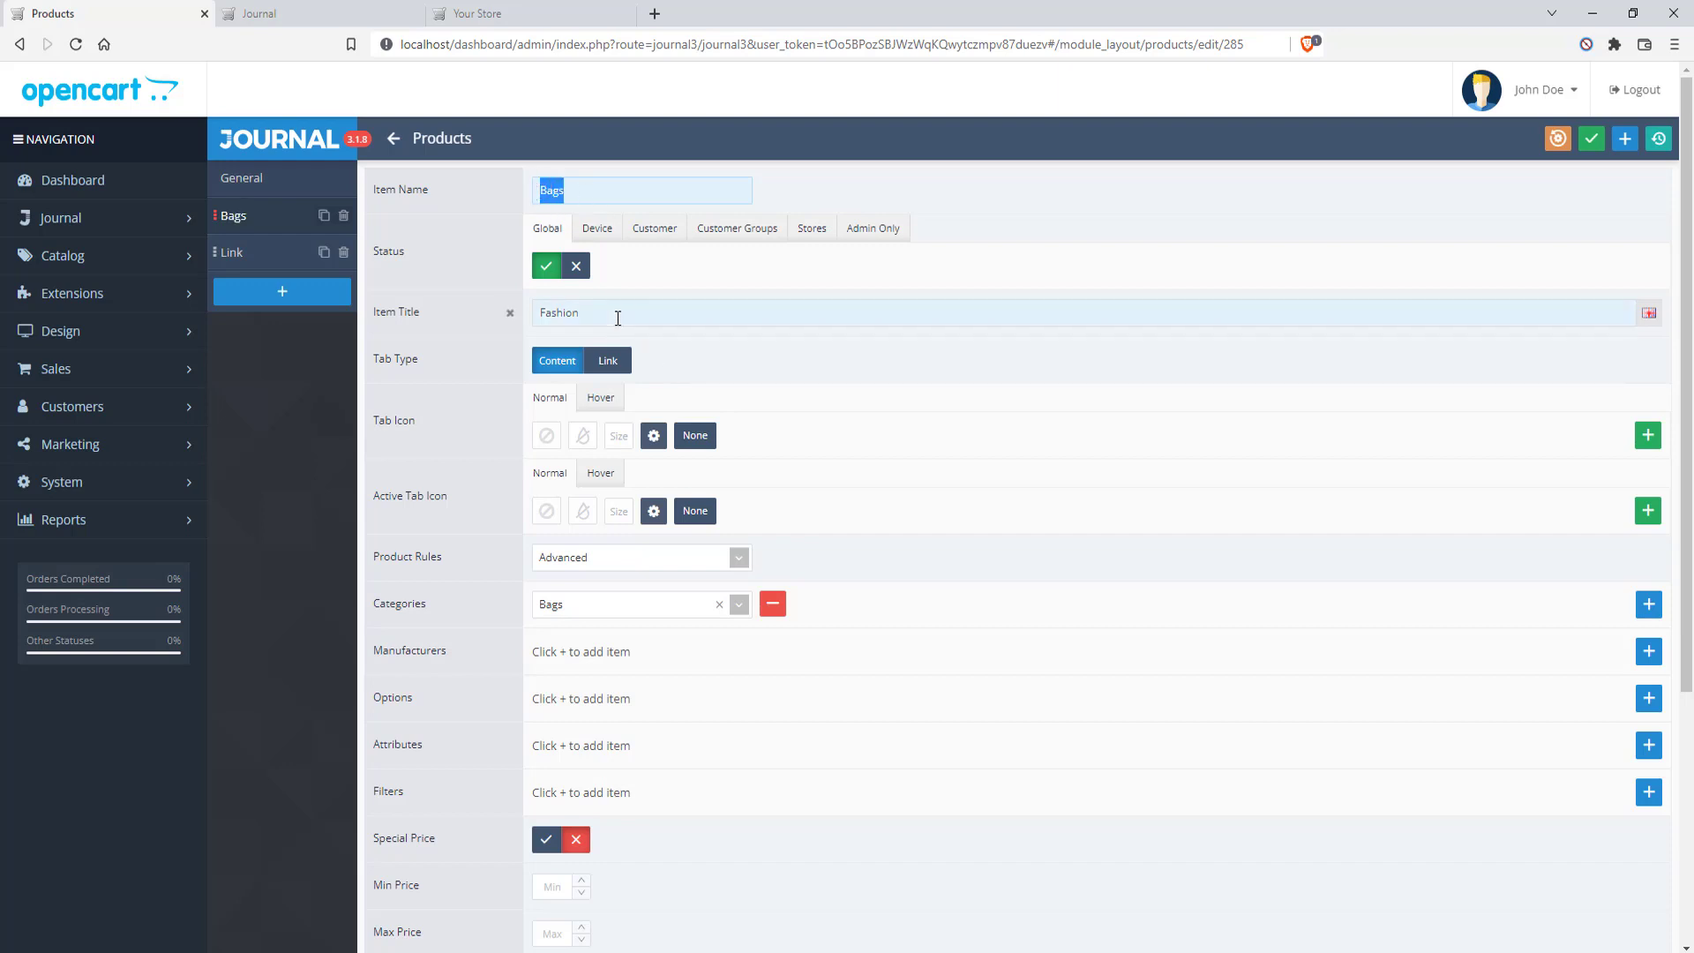
drag(584, 313, 534, 315)
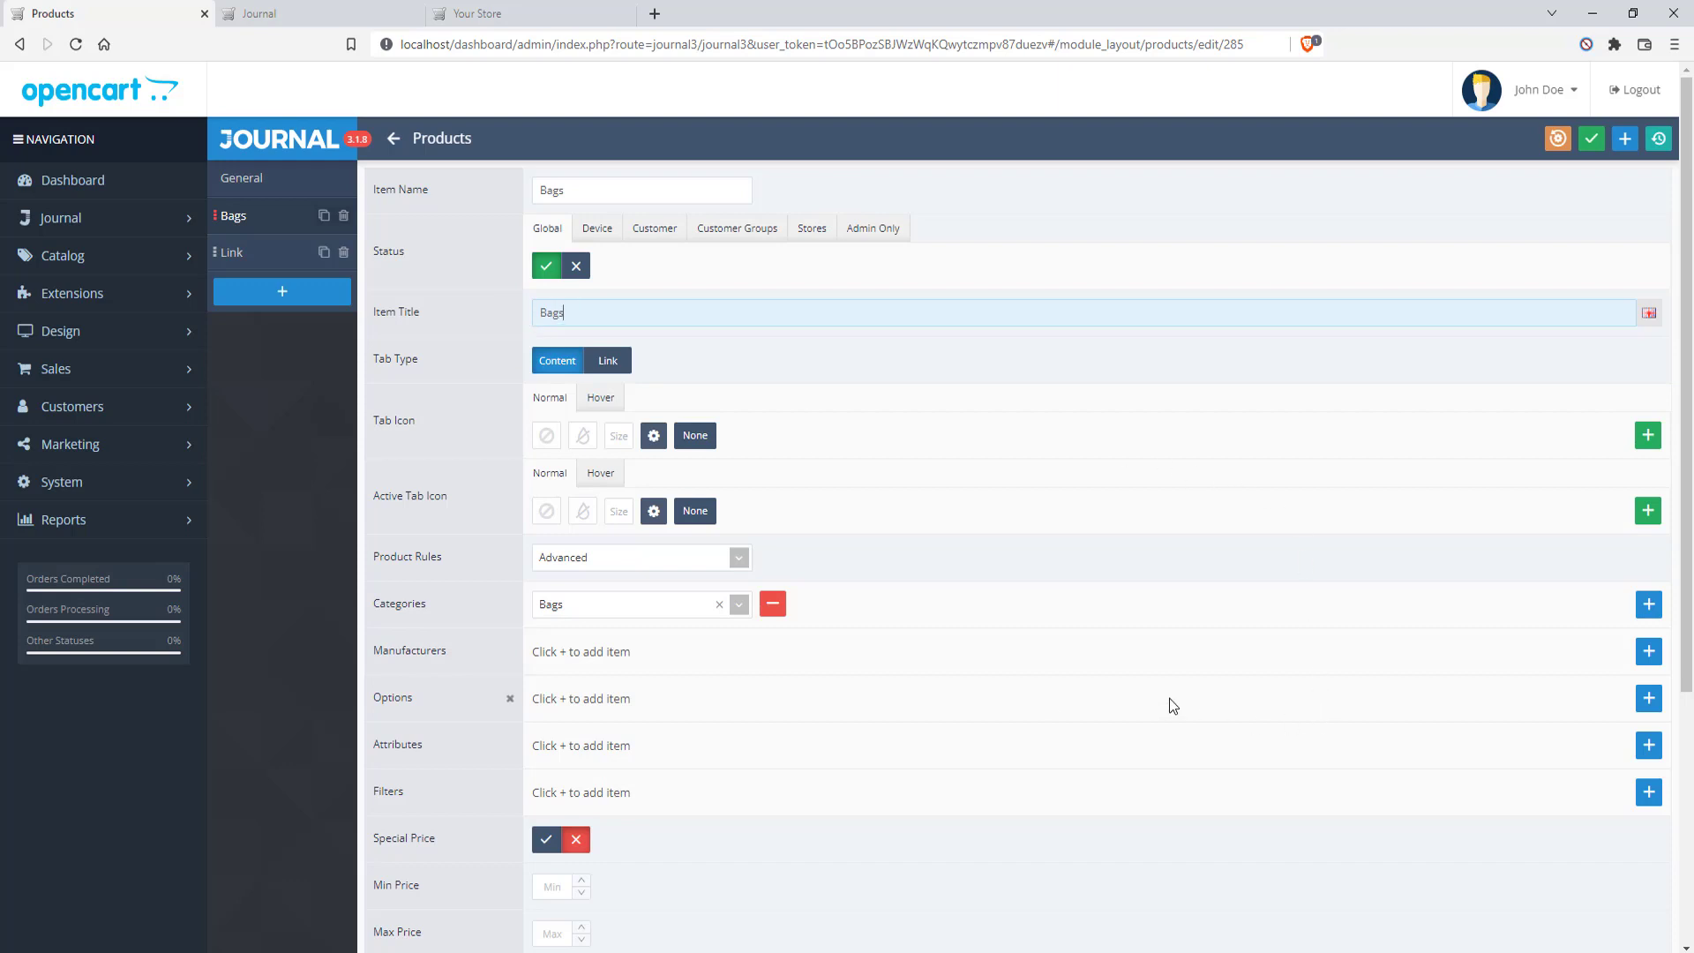
Review the Bags item's category, filter, price, quantity, sorting and product limit settings, trying Special Price on and off
click(244, 619)
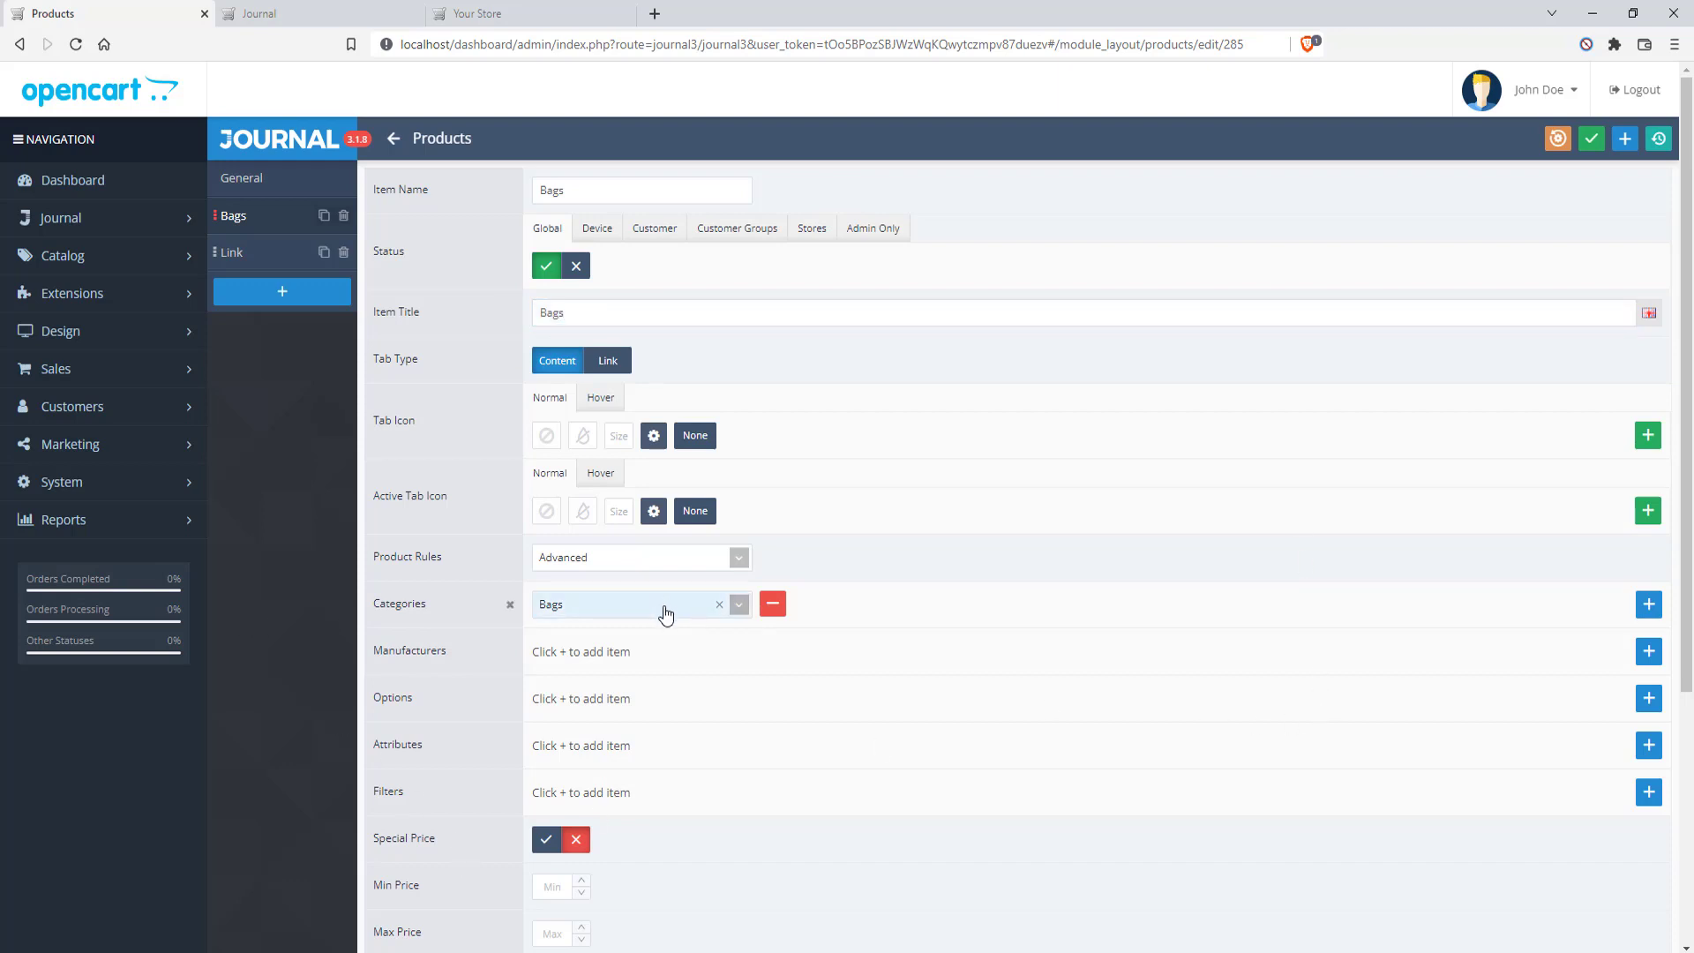
scroll(665, 612, down, 1)
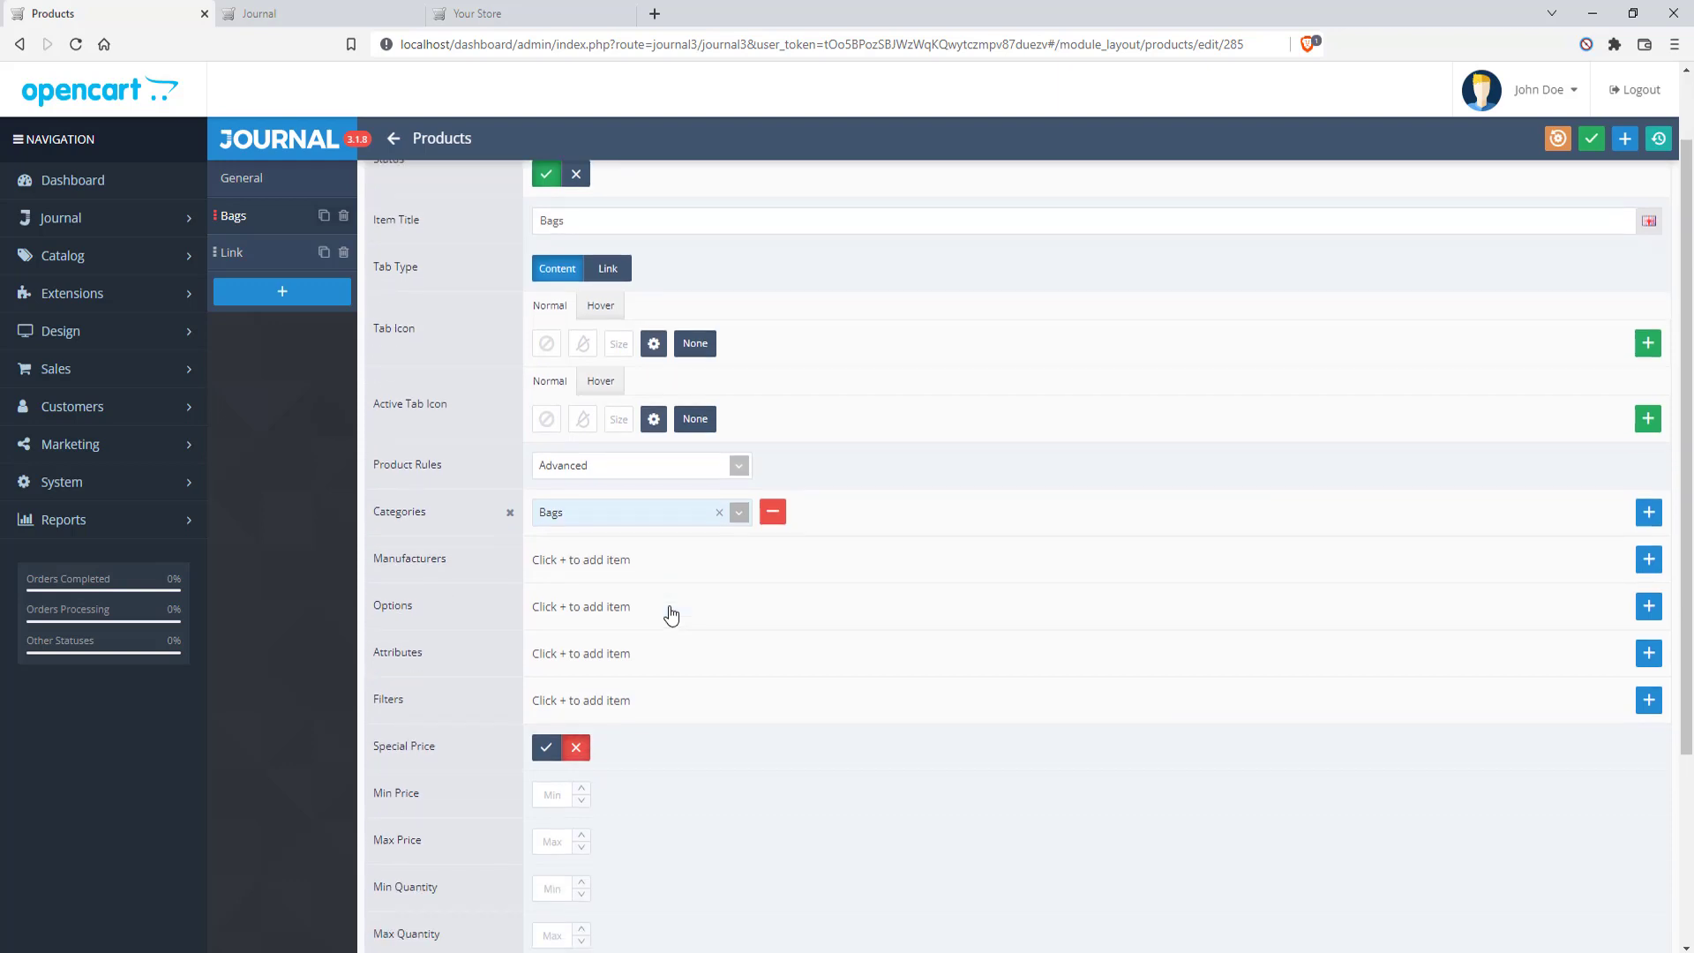
scroll(667, 616, down, 2)
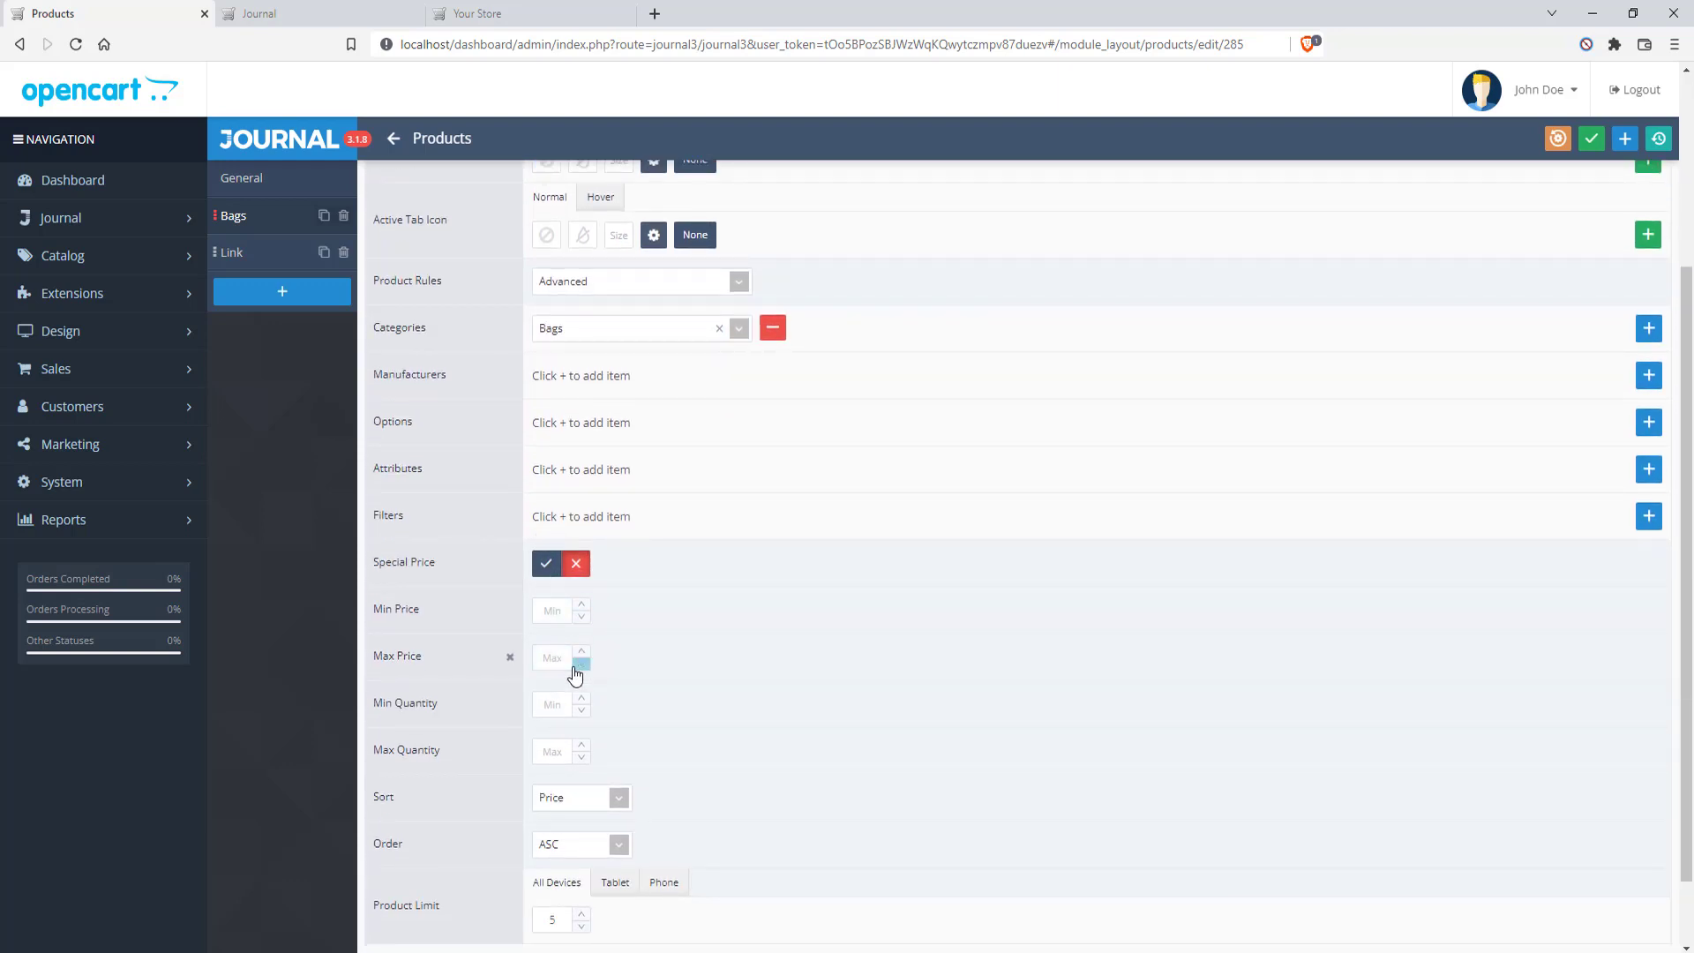
scroll(530, 653, down, 1)
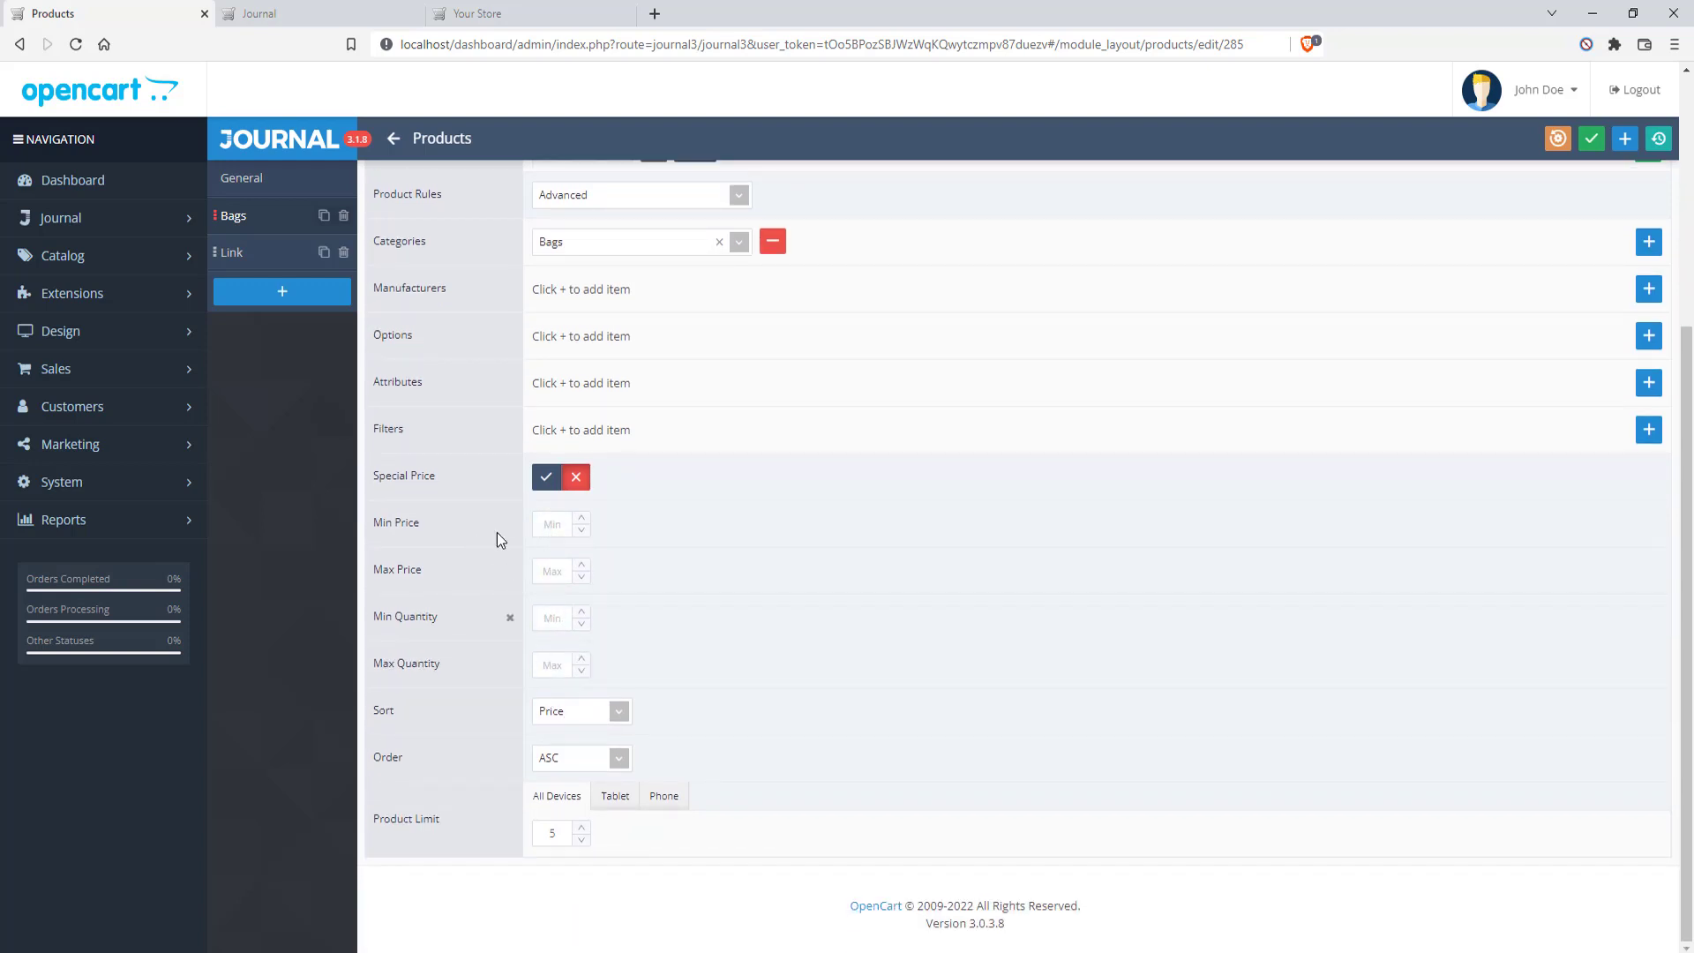
click(547, 478)
click(578, 478)
scroll(756, 598, up, 1)
scroll(754, 596, up, 1)
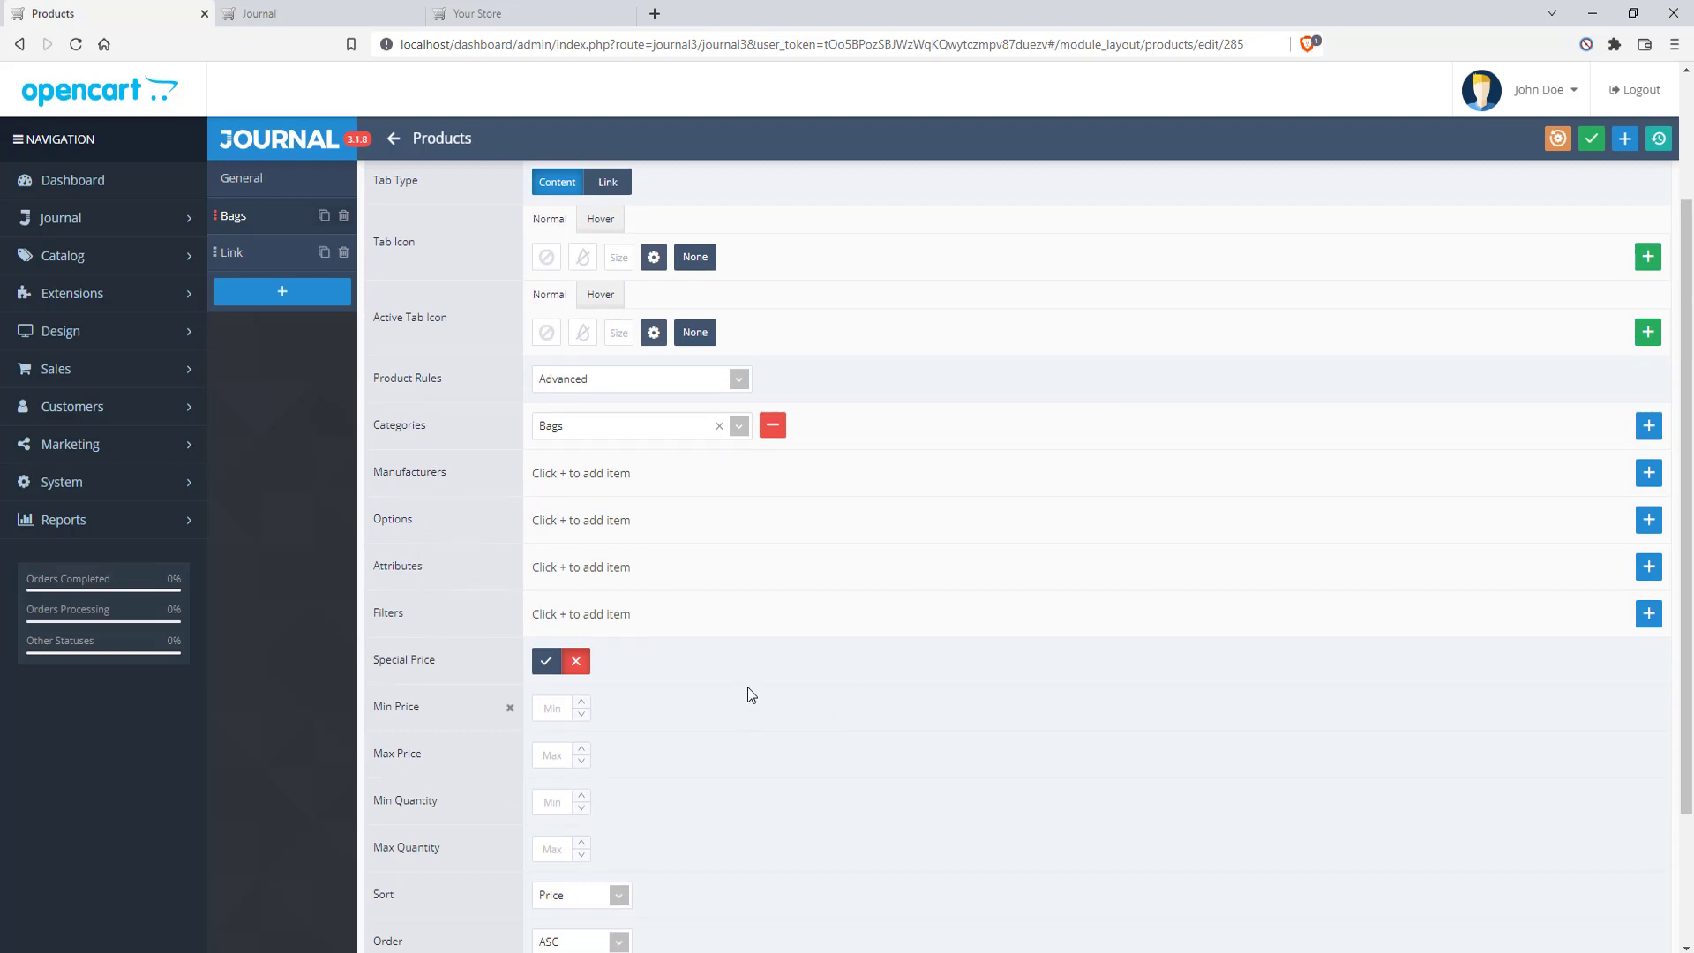
scroll(748, 686, up, 2)
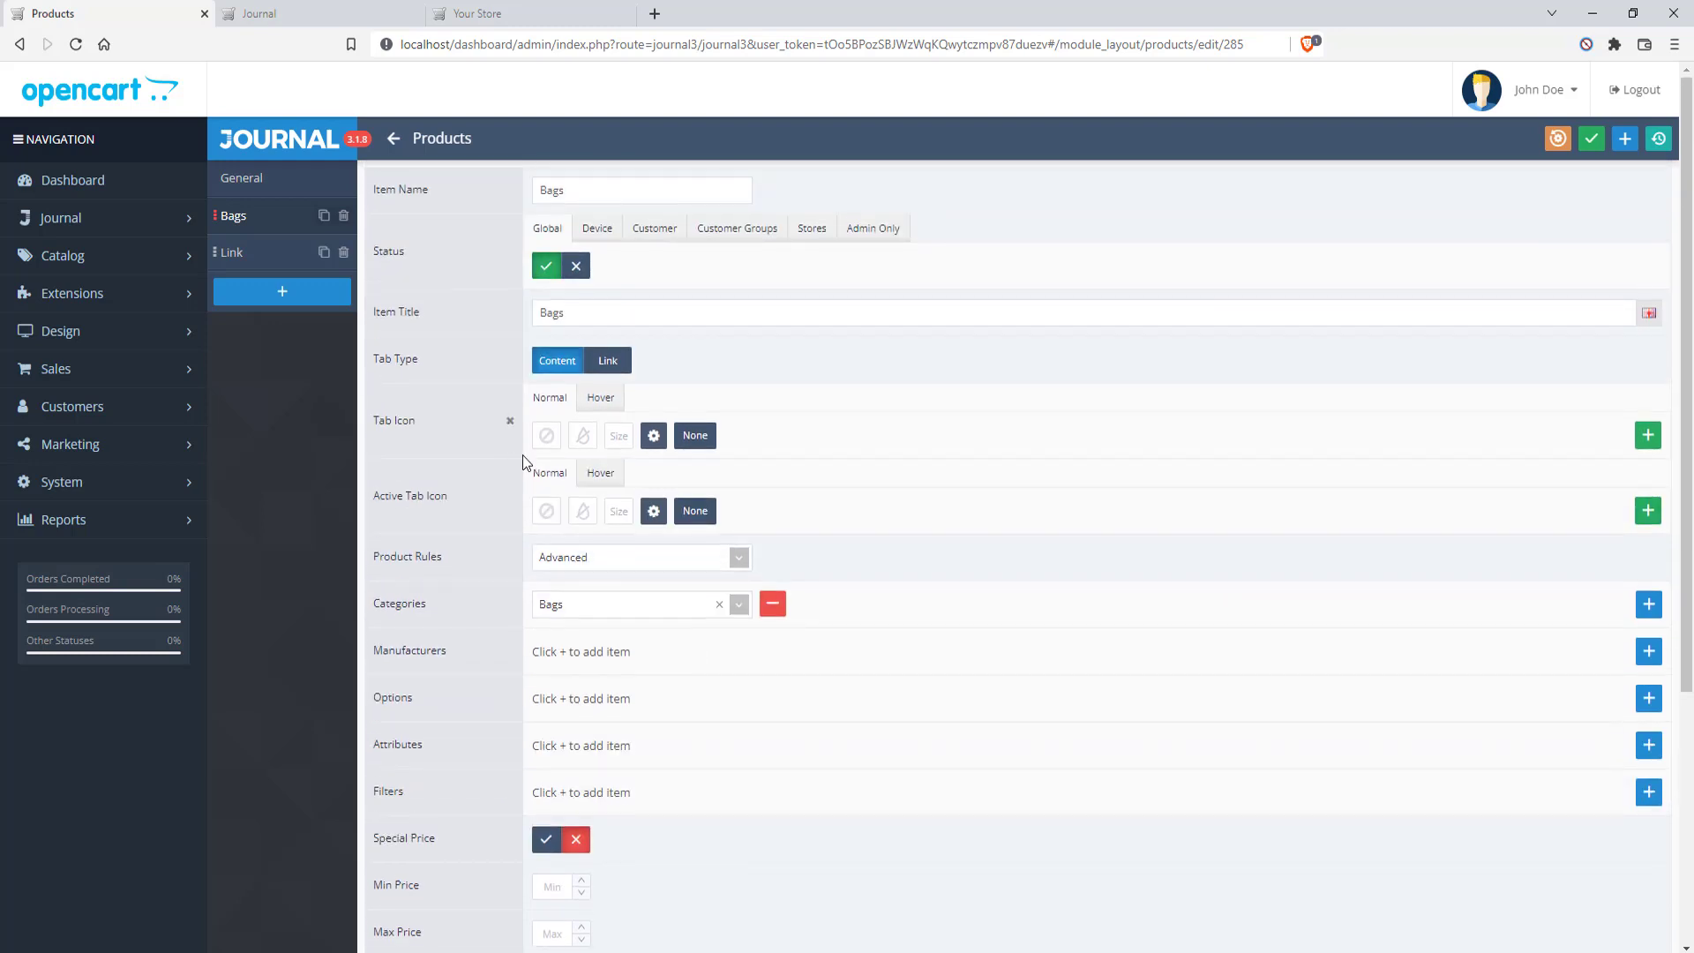
Open the module's Link item and compare it with the See All tab of the category sections on the storefront
click(233, 253)
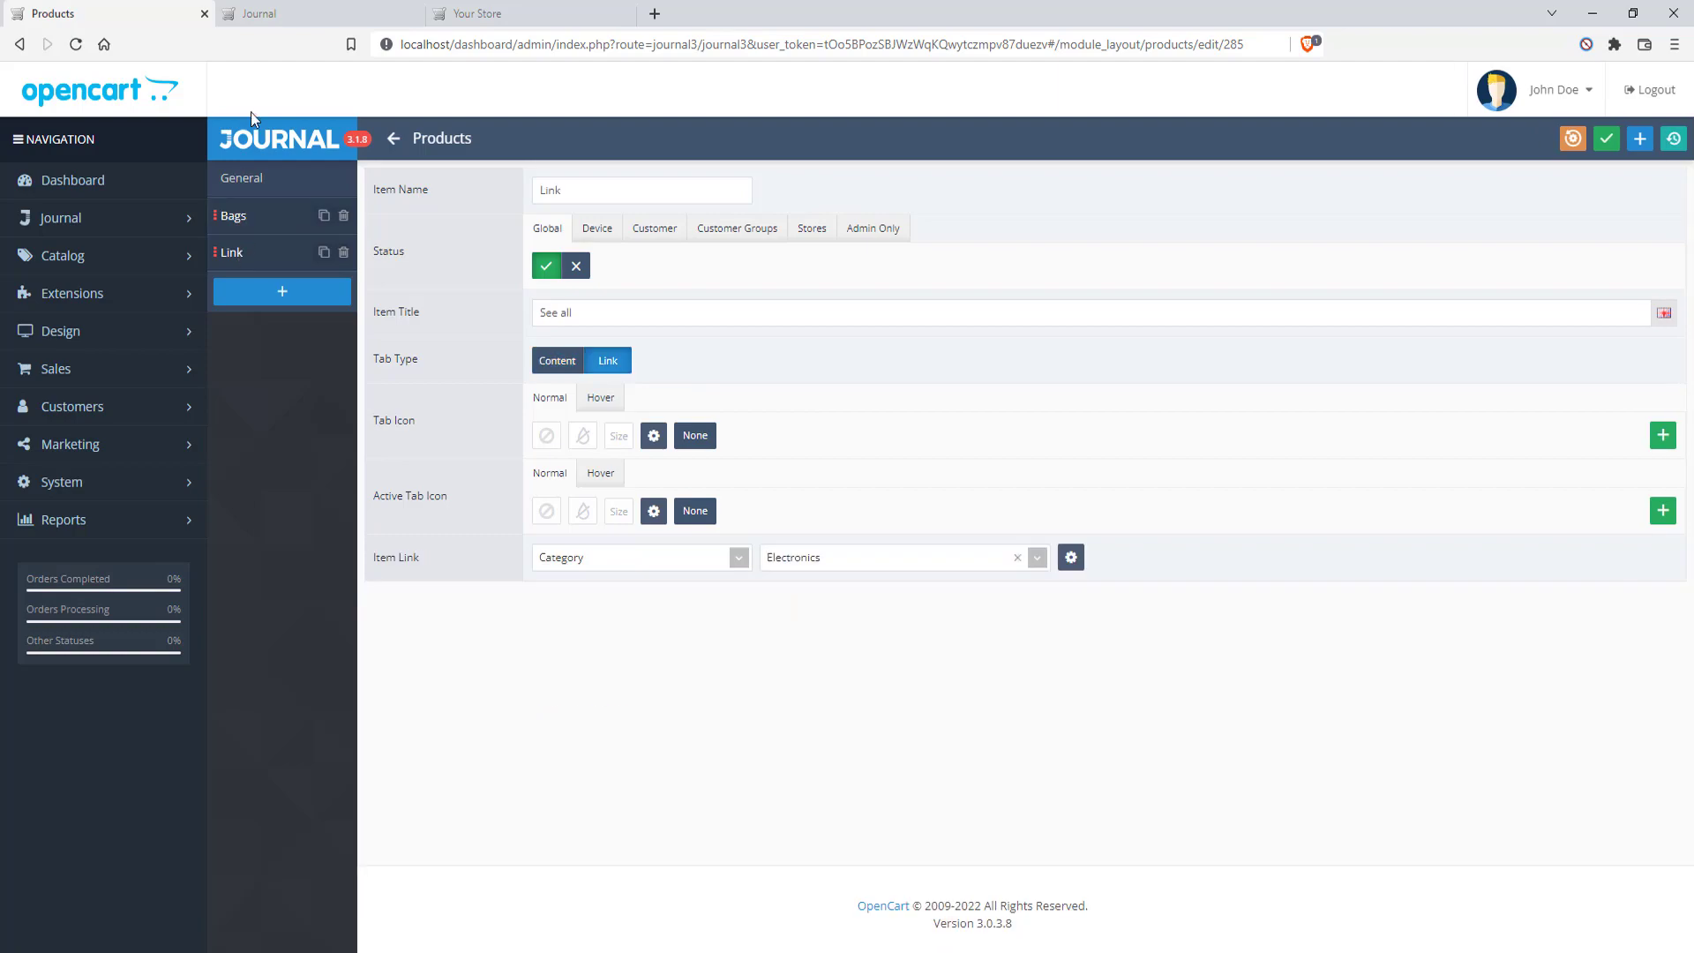
click(274, 10)
click(478, 13)
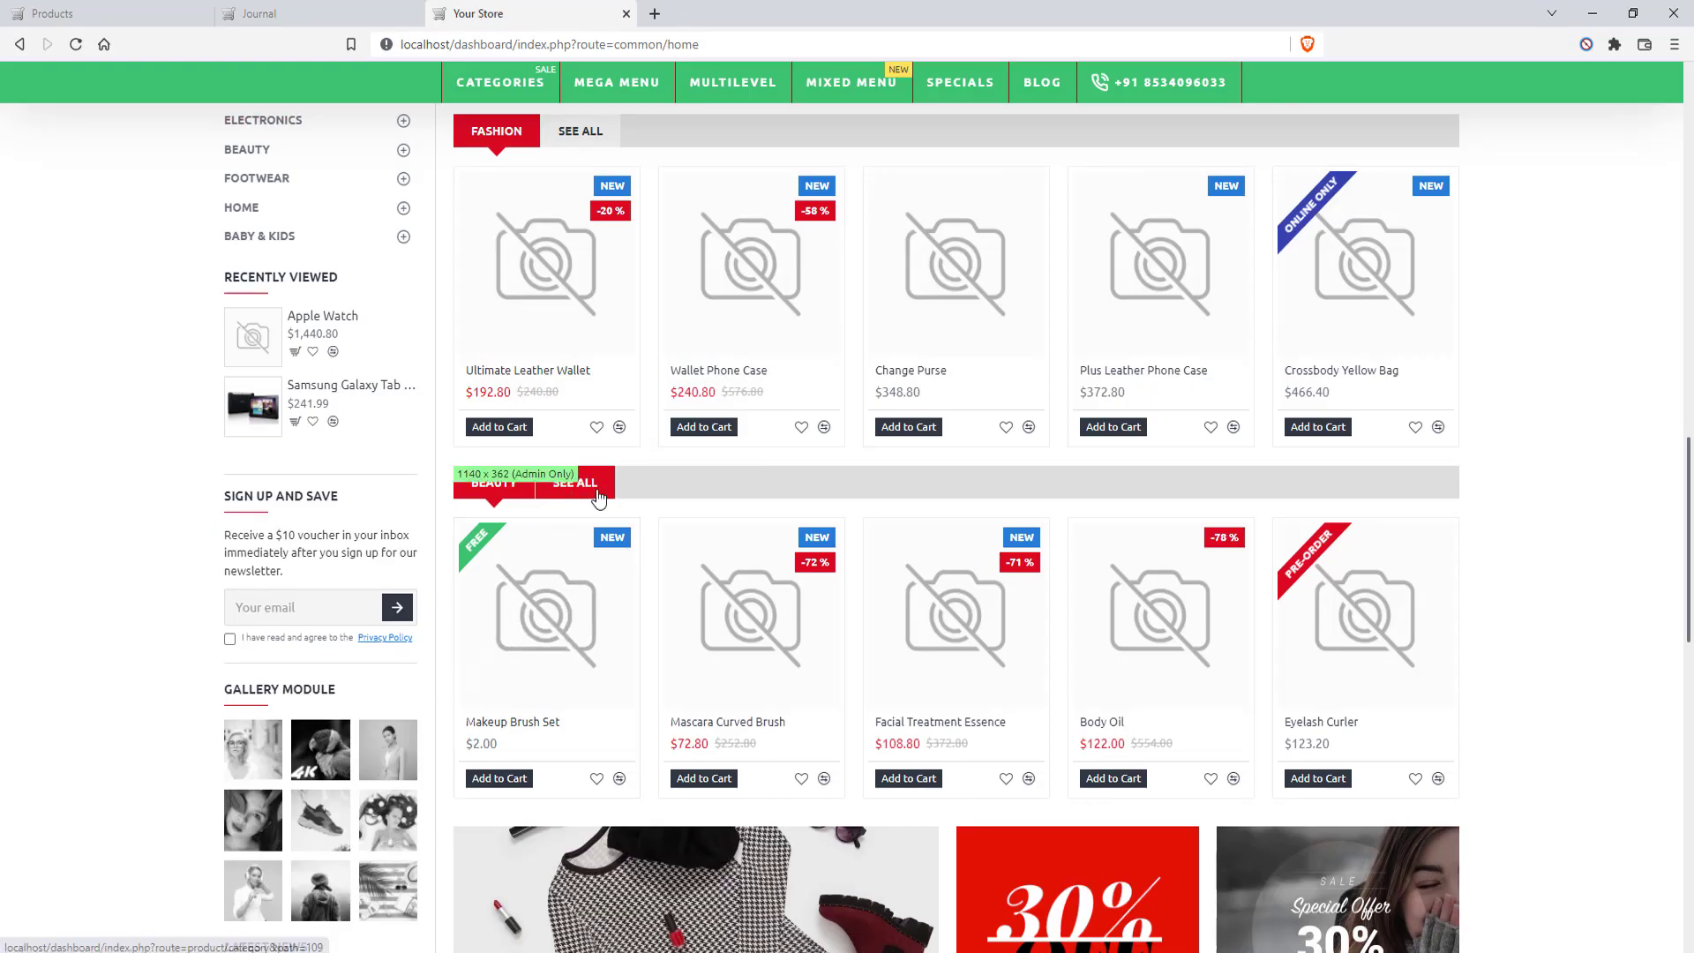
click(113, 11)
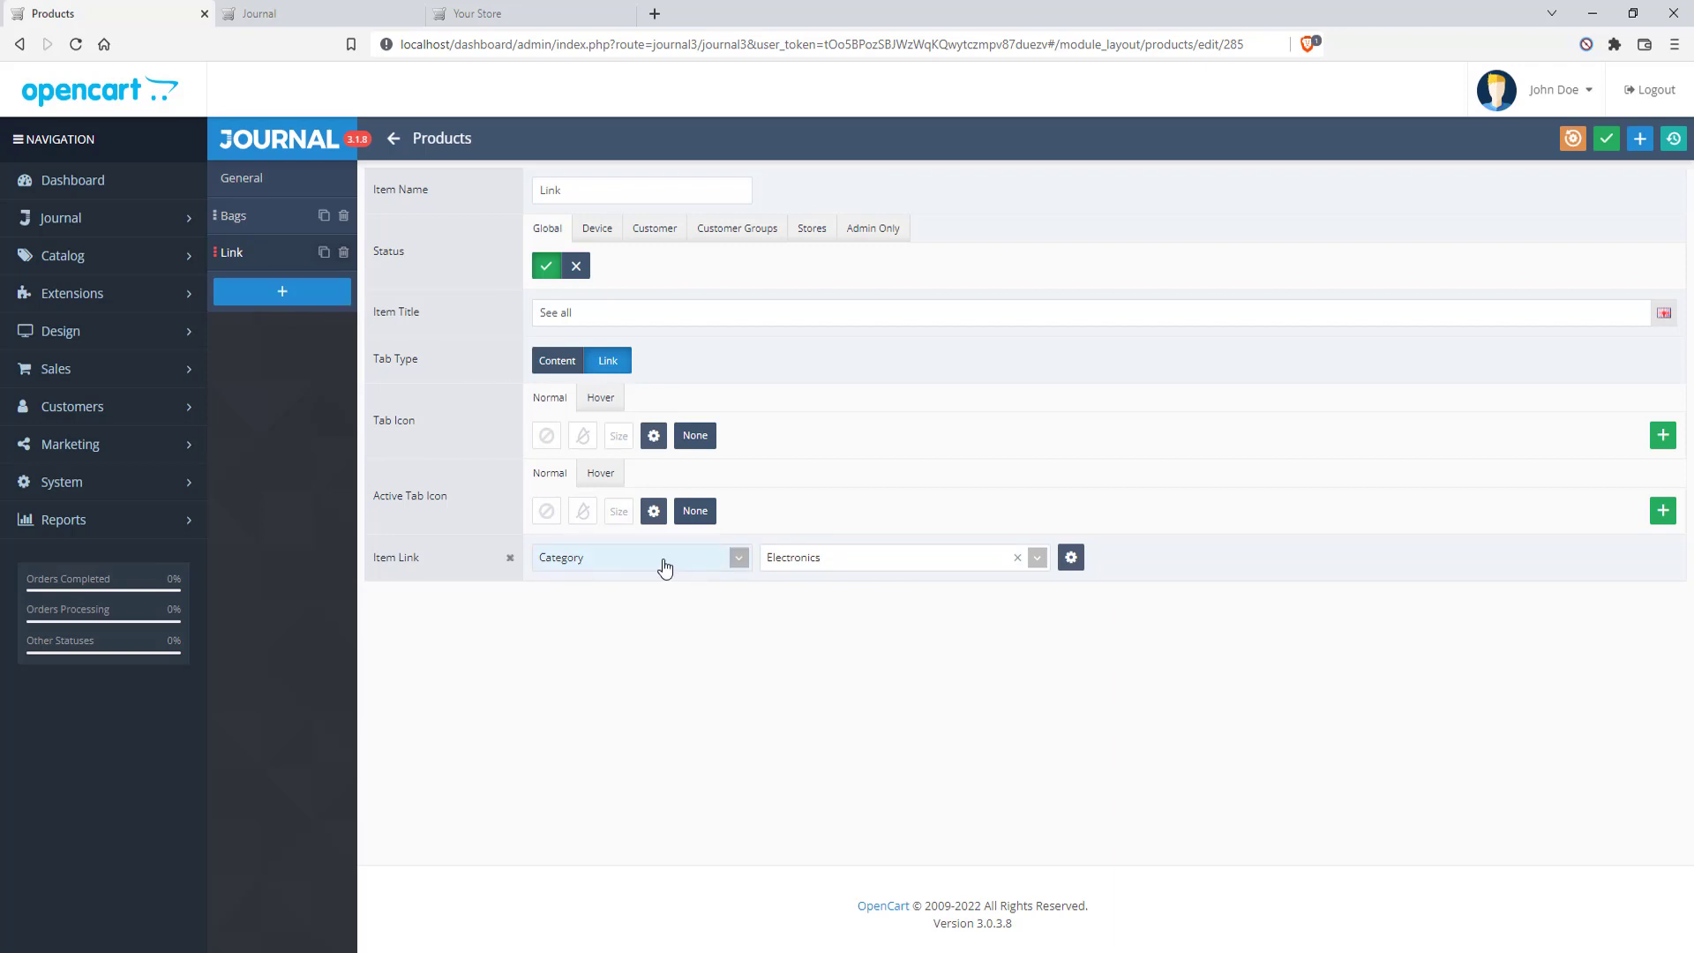
Point the Link item's category link to Bags
click(846, 558)
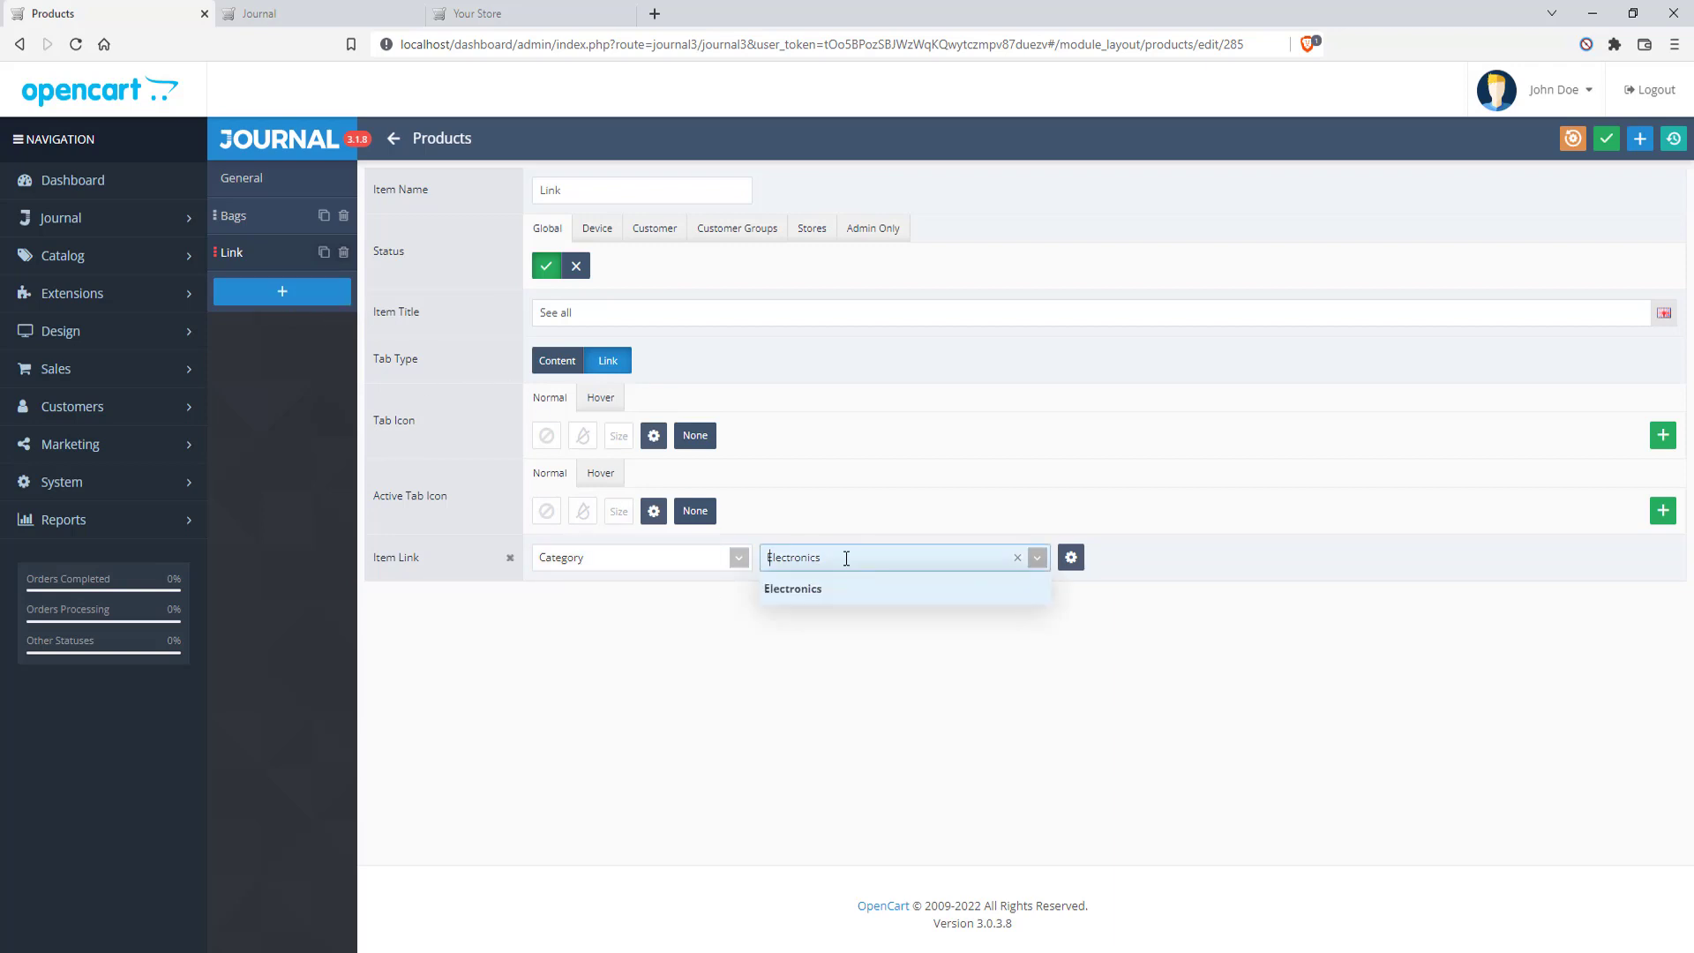
click(1038, 558)
scroll(925, 697, up, 1)
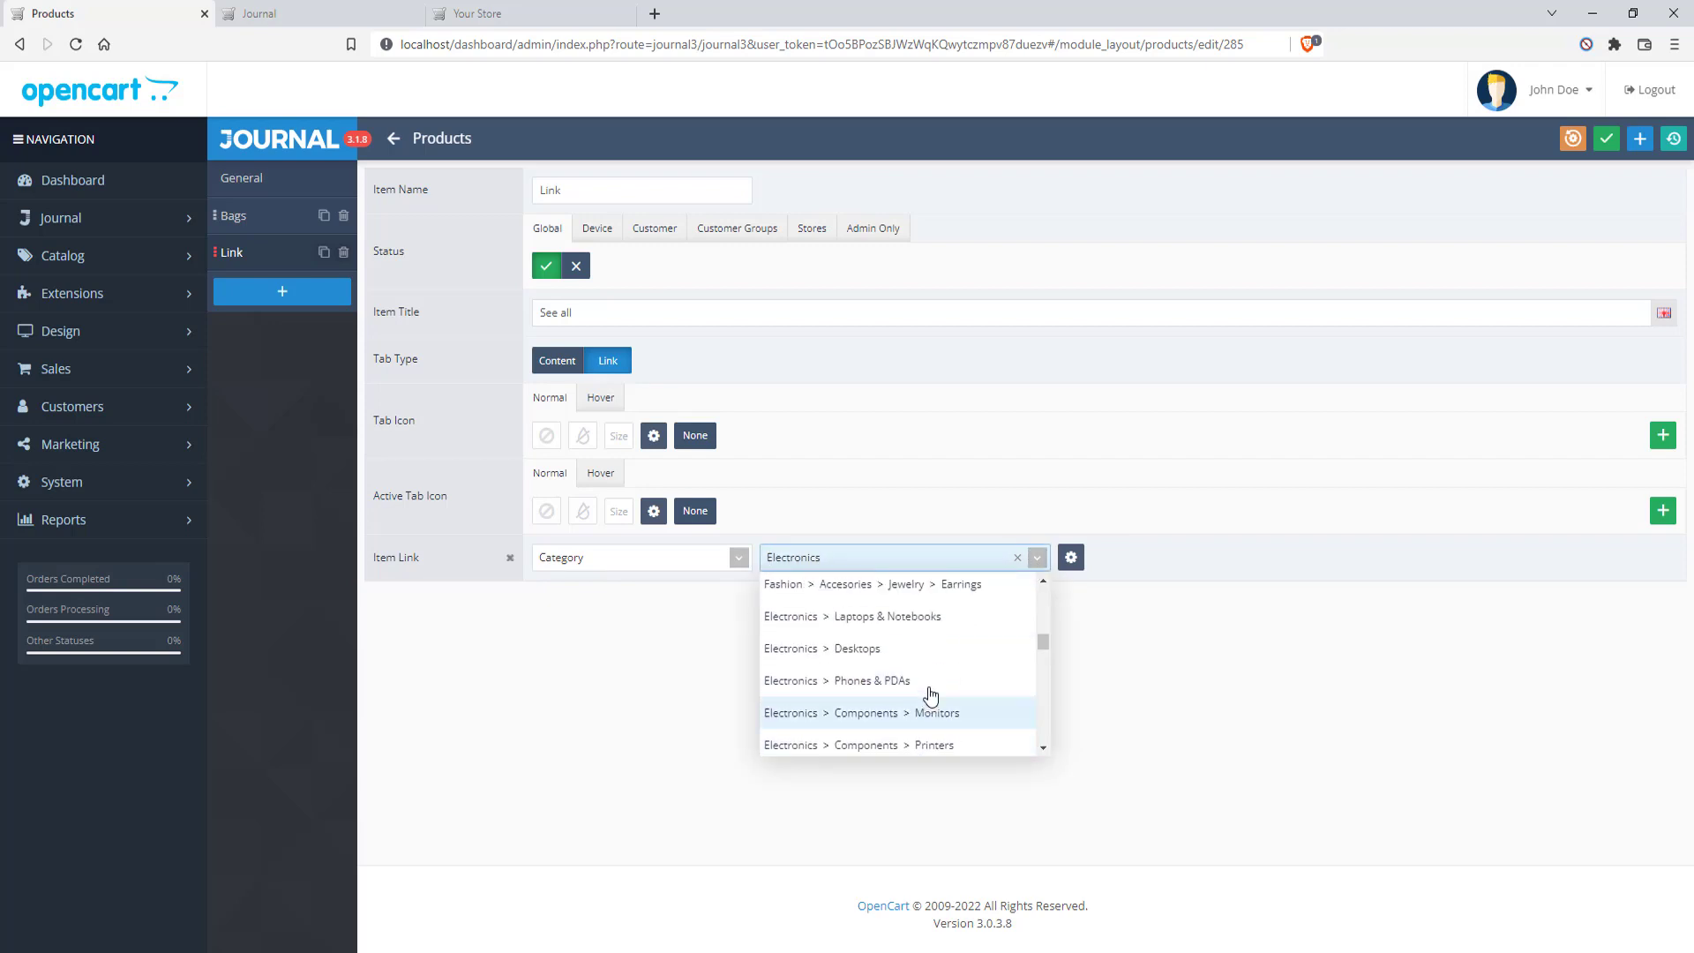
text(bags)
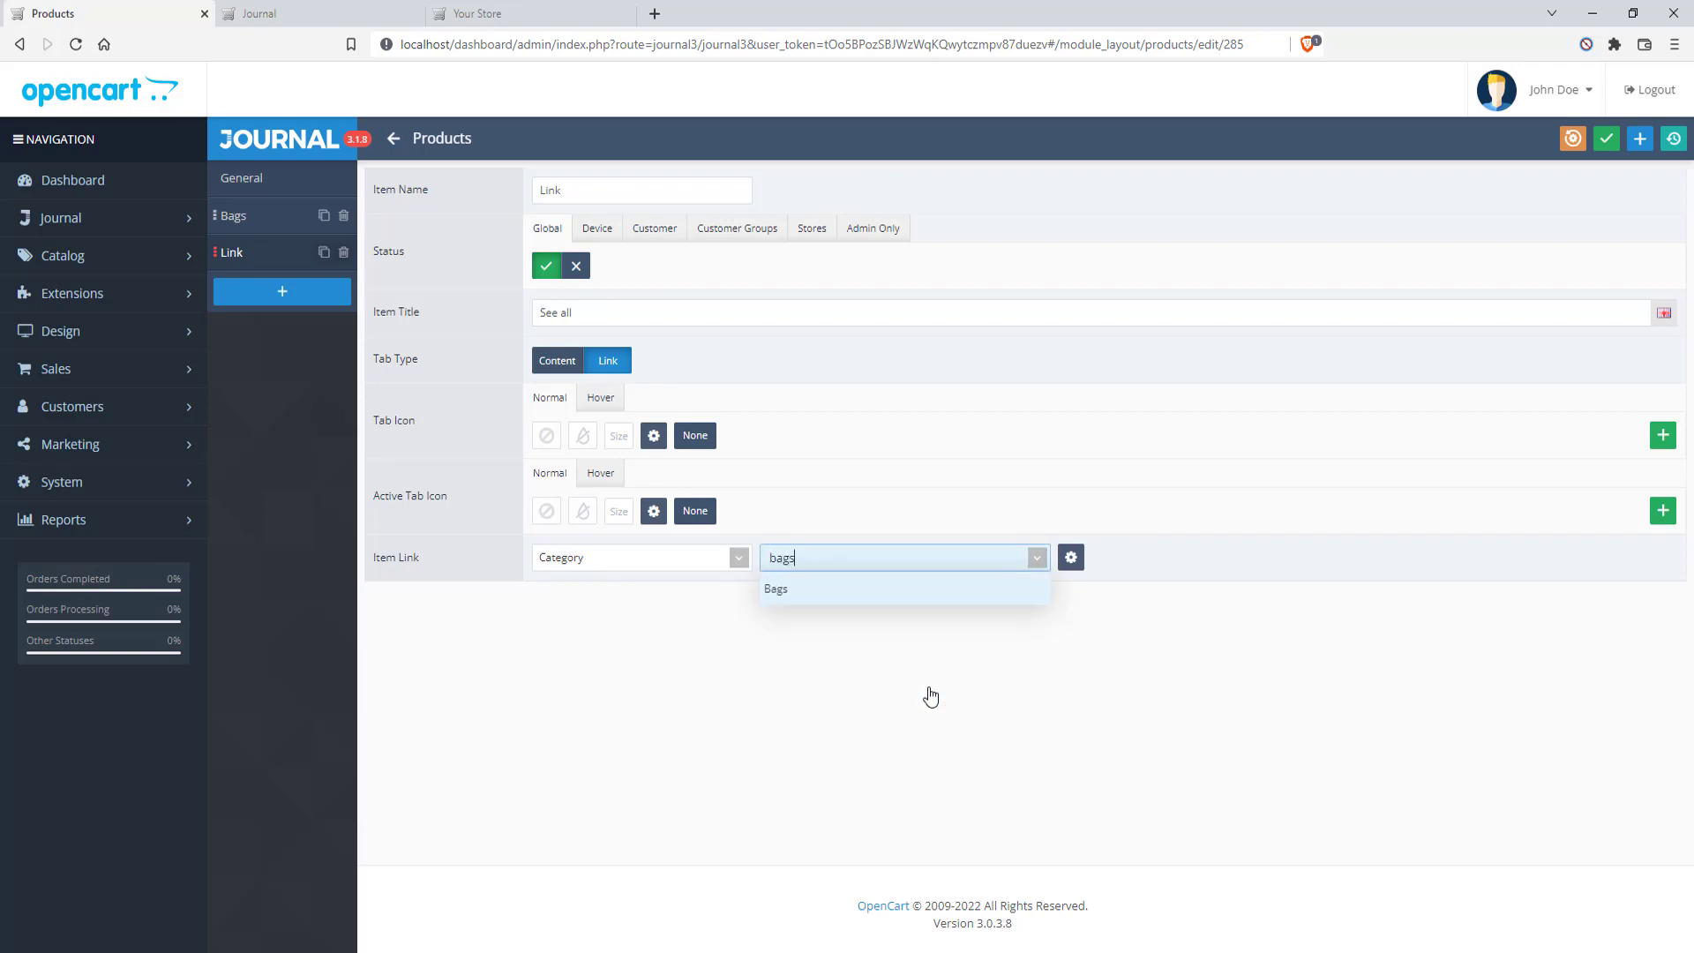
click(804, 589)
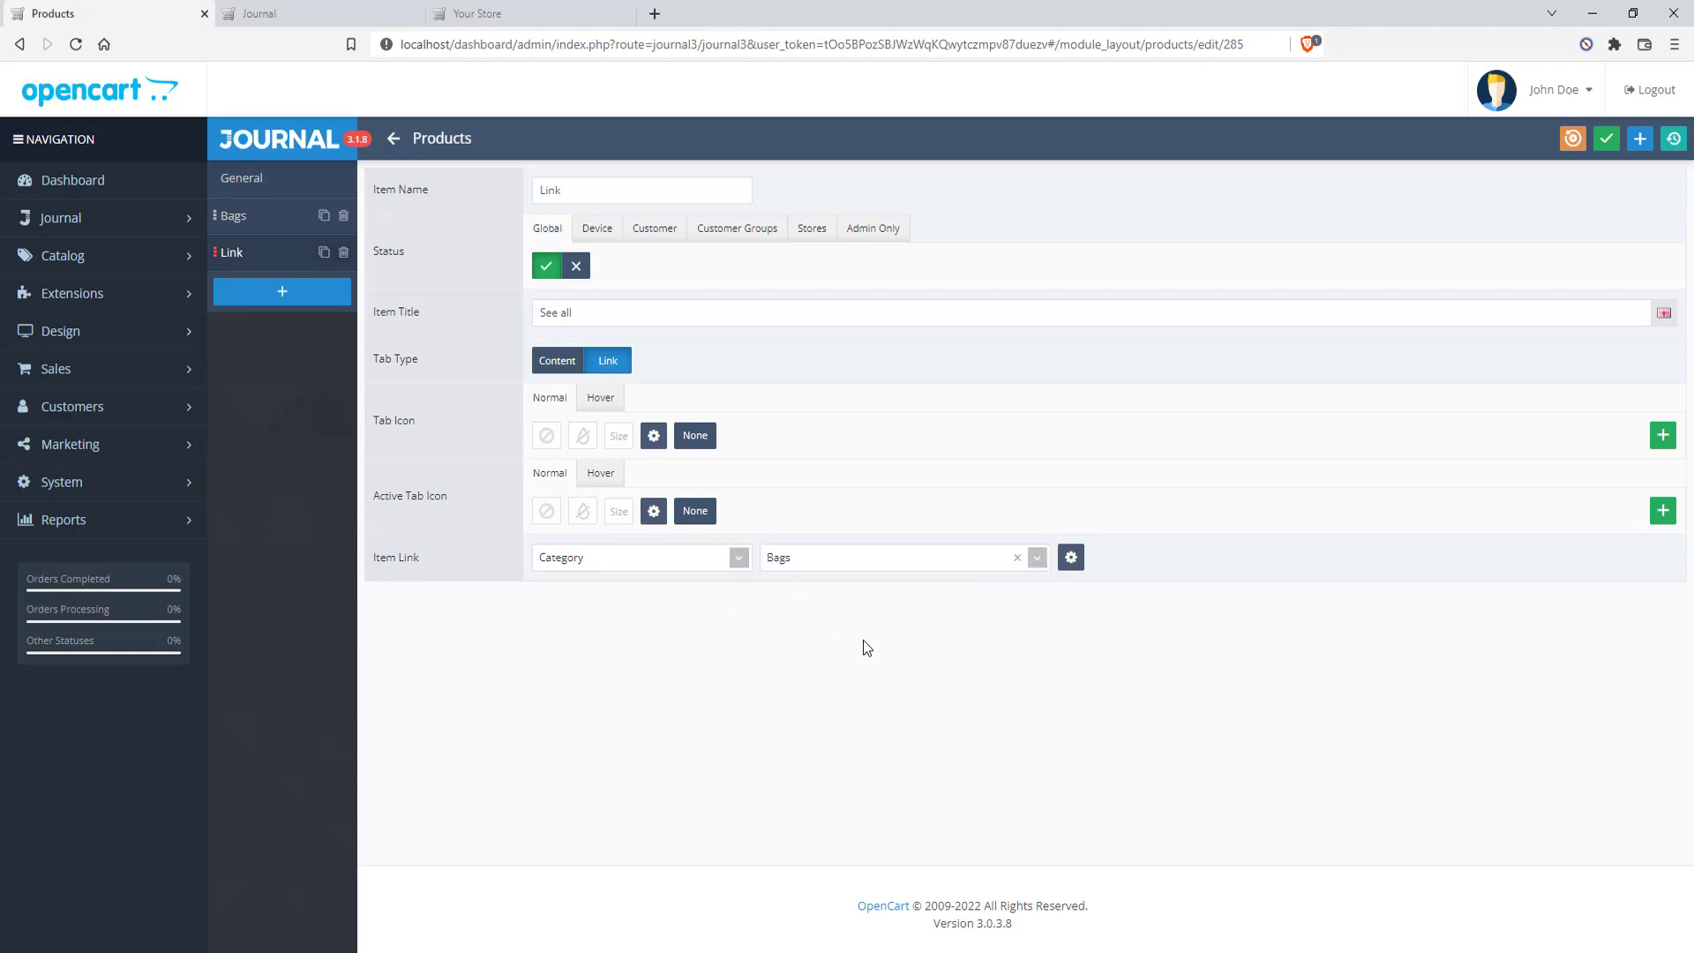
Save the Link item, rename the Home - Category 3 products module to Bags and save it
click(1607, 138)
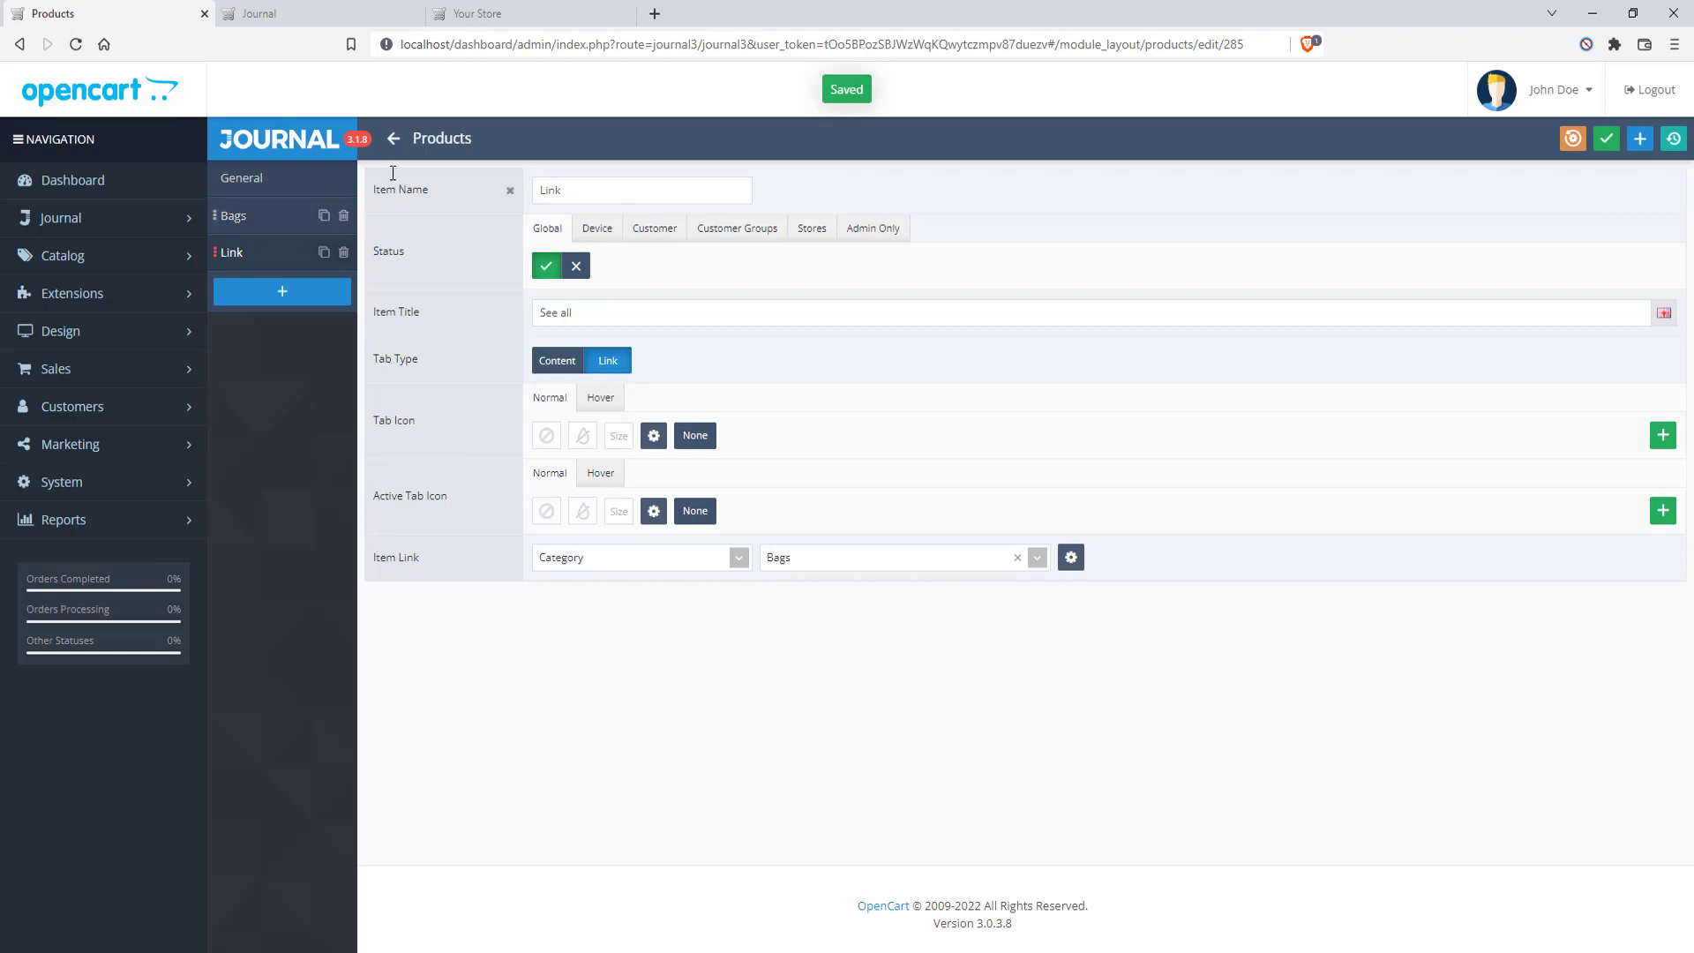
click(393, 137)
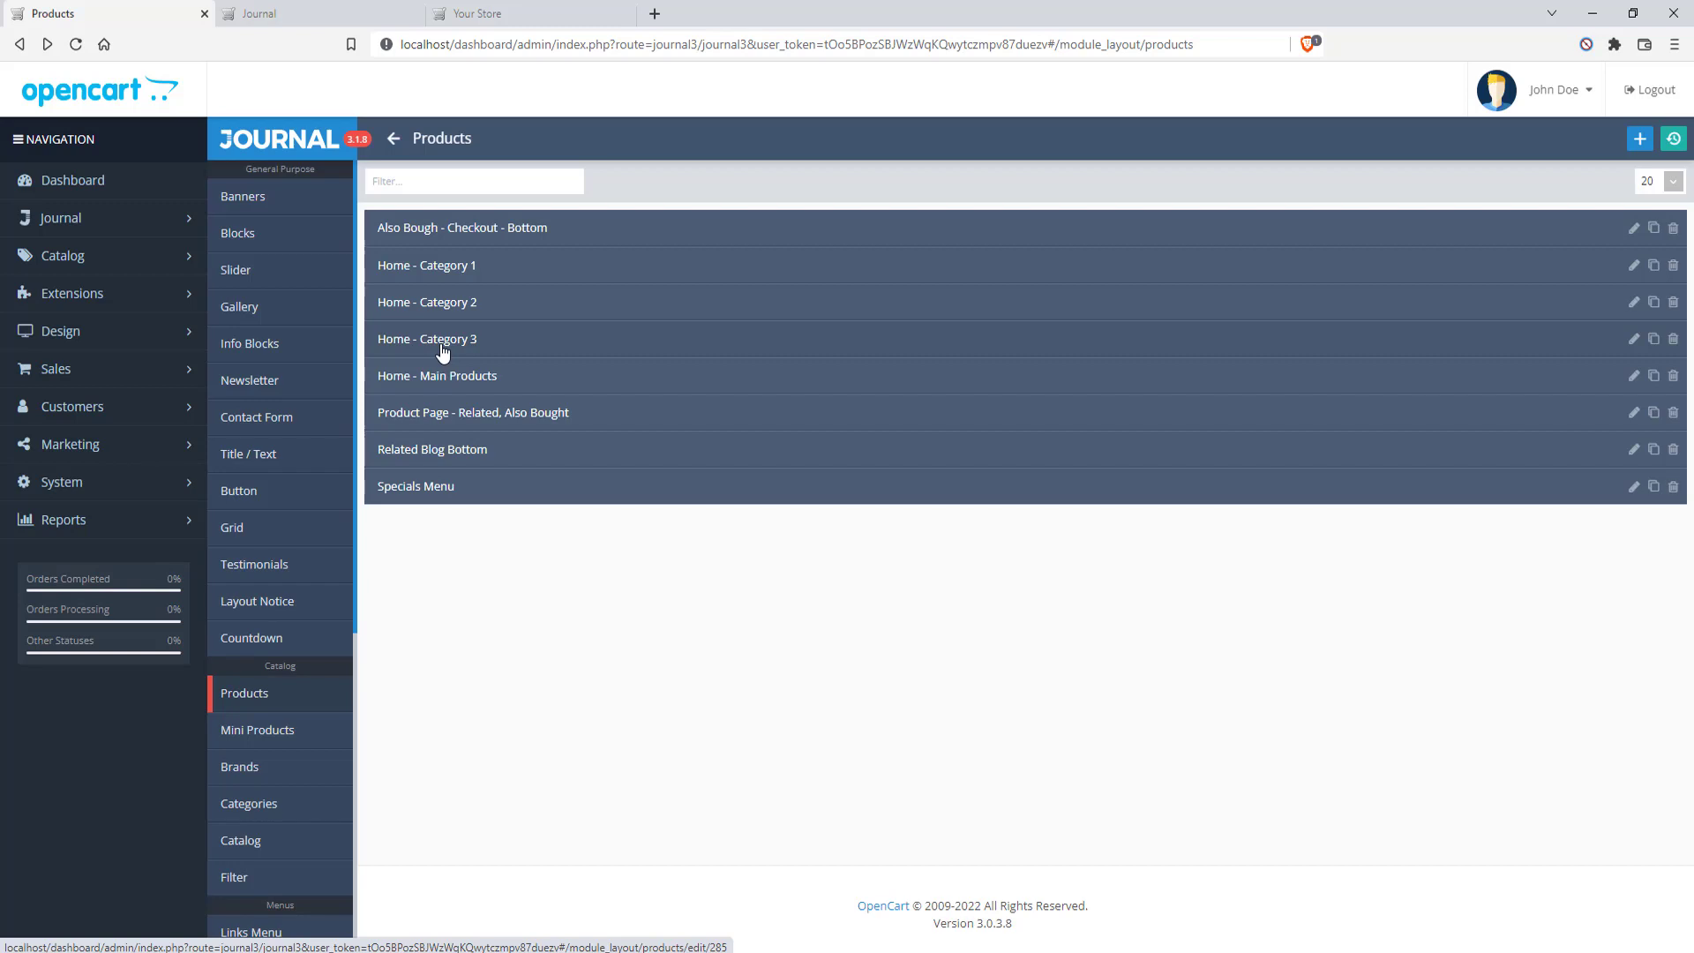
click(488, 348)
drag(649, 231, 530, 217)
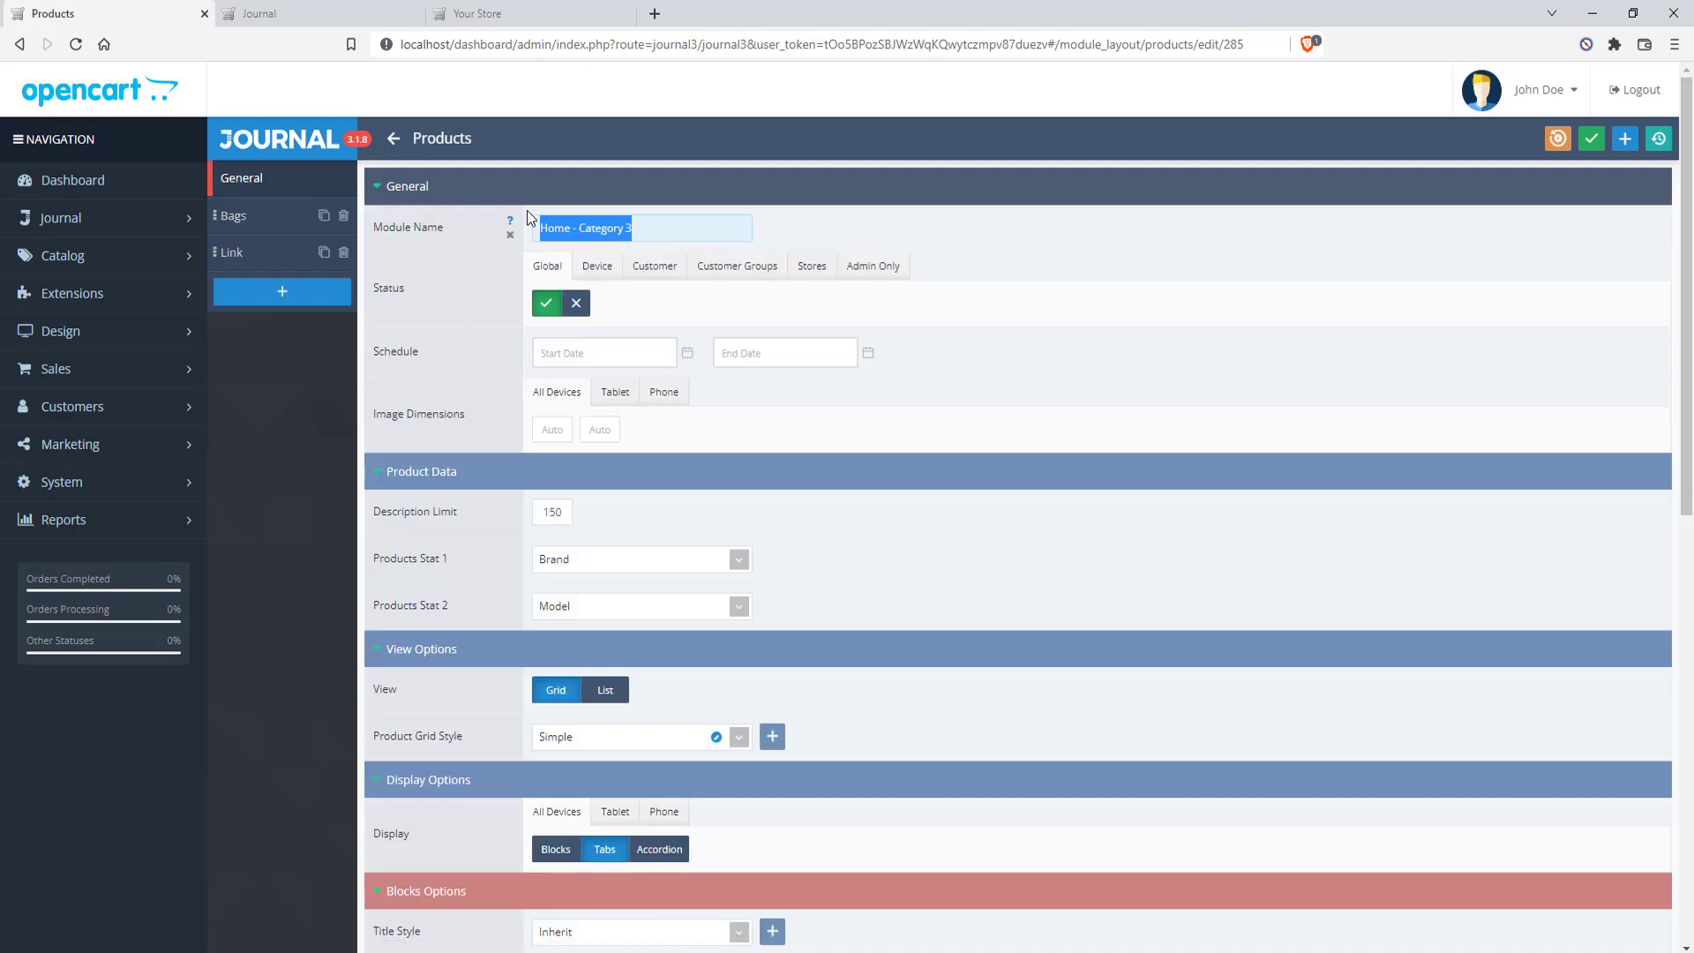
text(Bags)
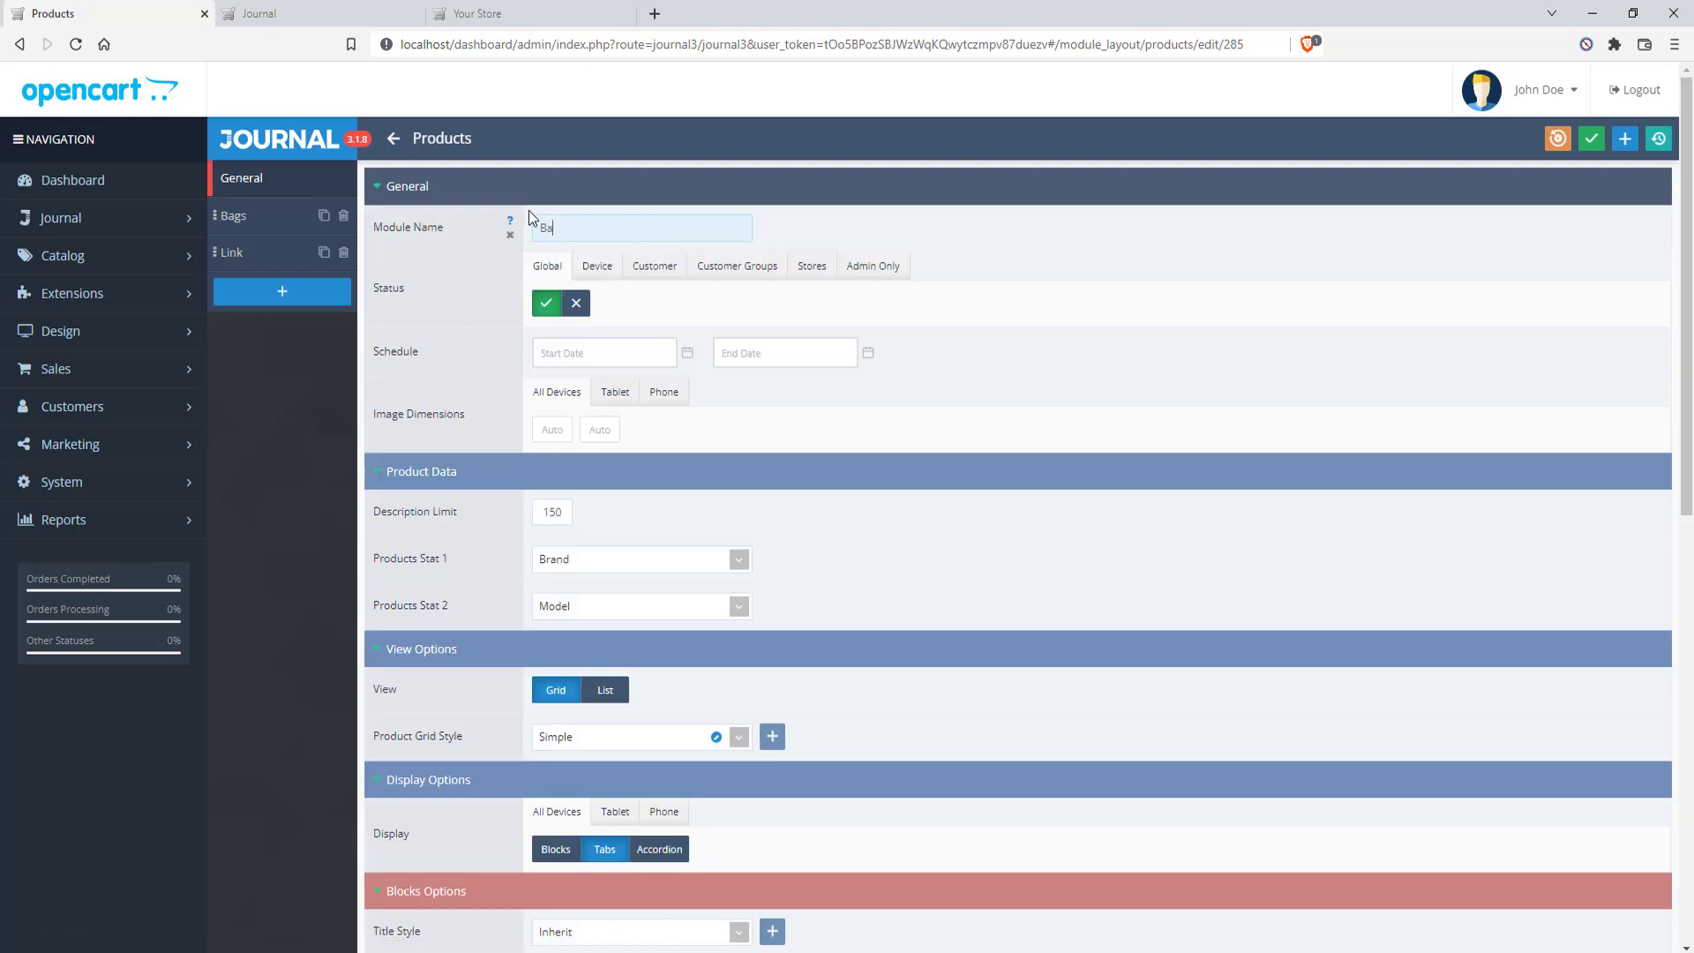
click(1592, 138)
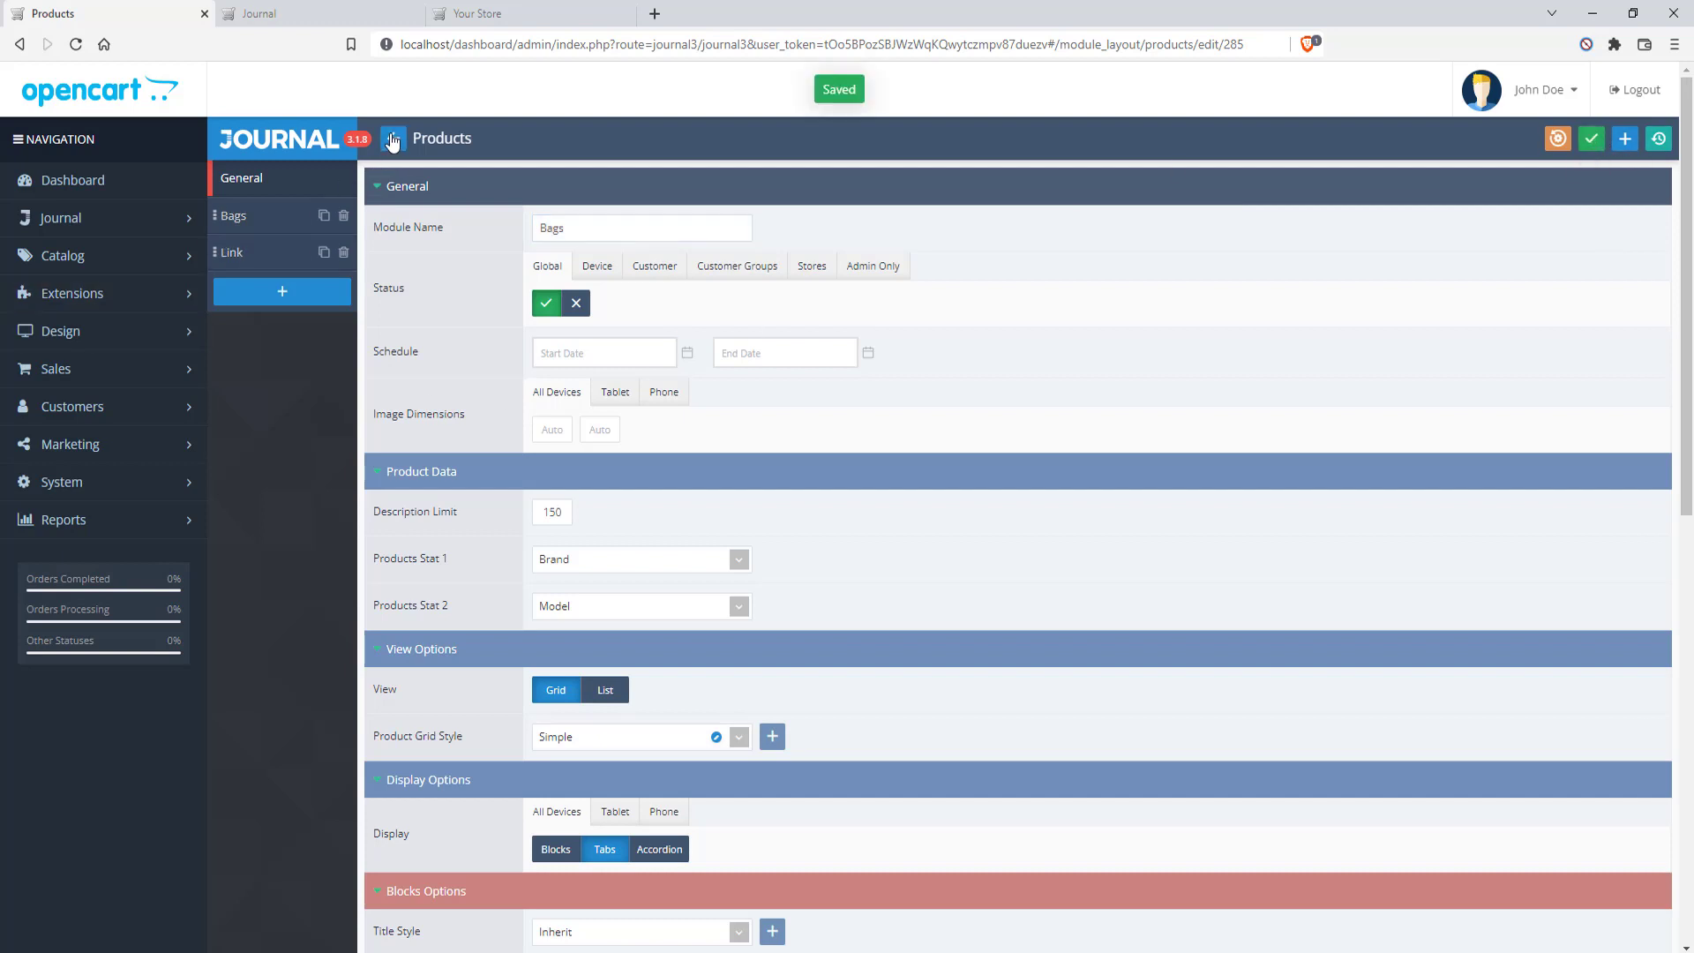
click(393, 139)
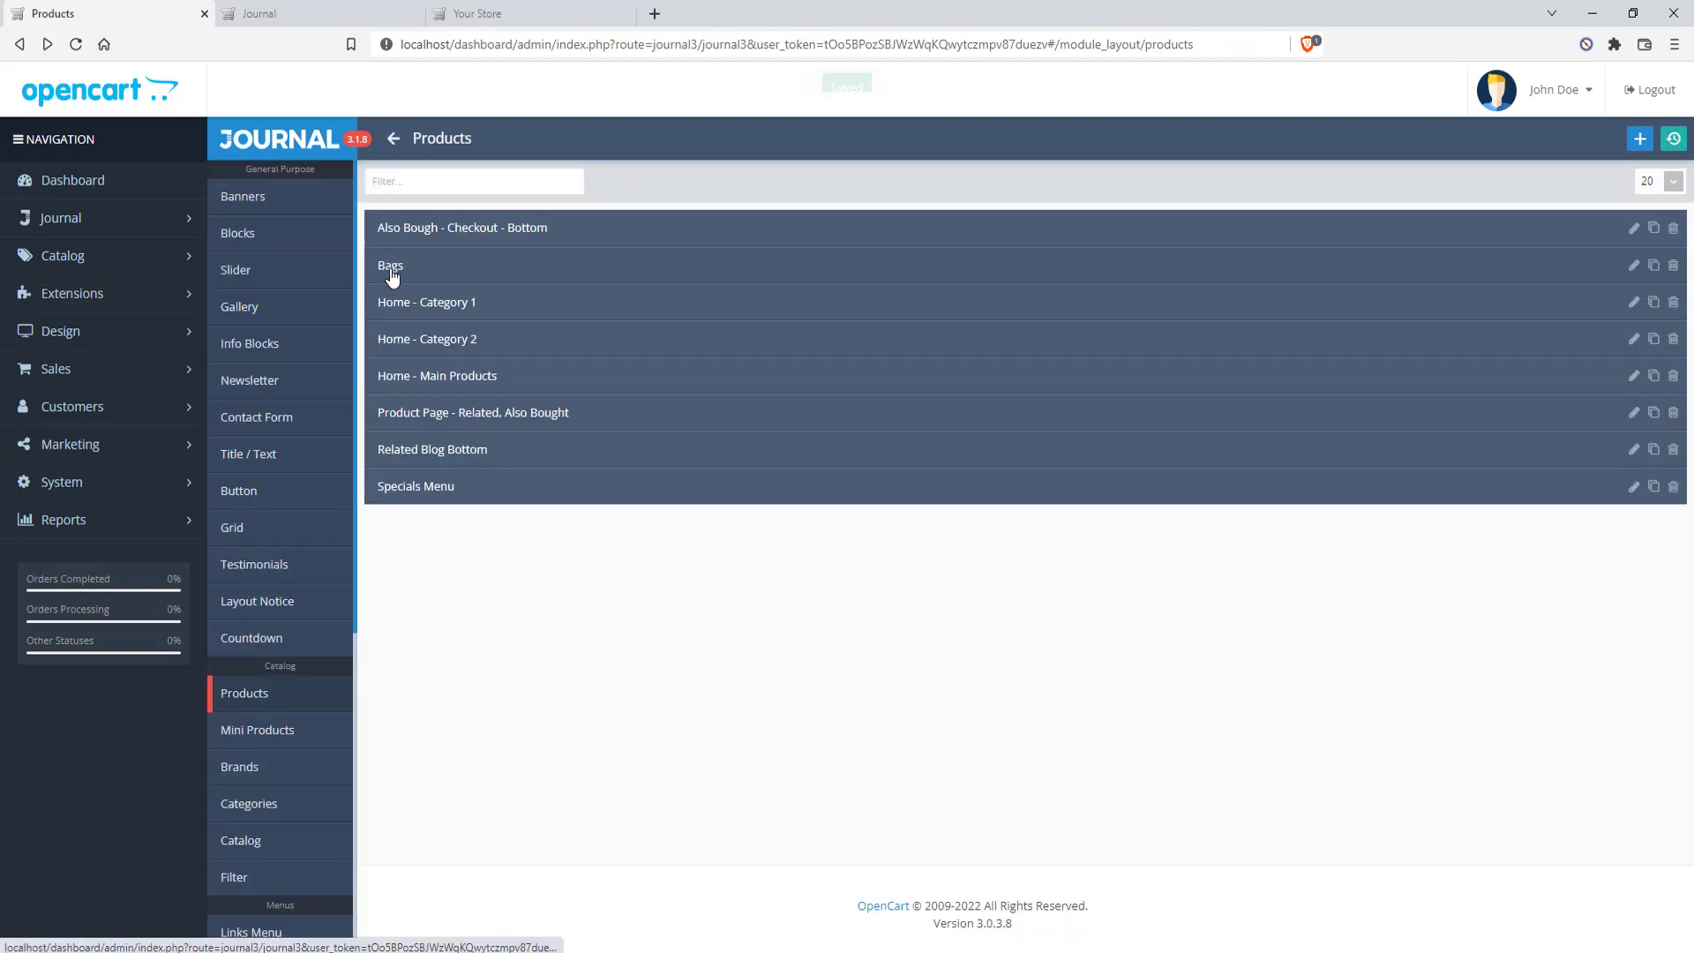
Duplicate the Home - Category 1 row in the Content Top area of the Home layout
click(327, 13)
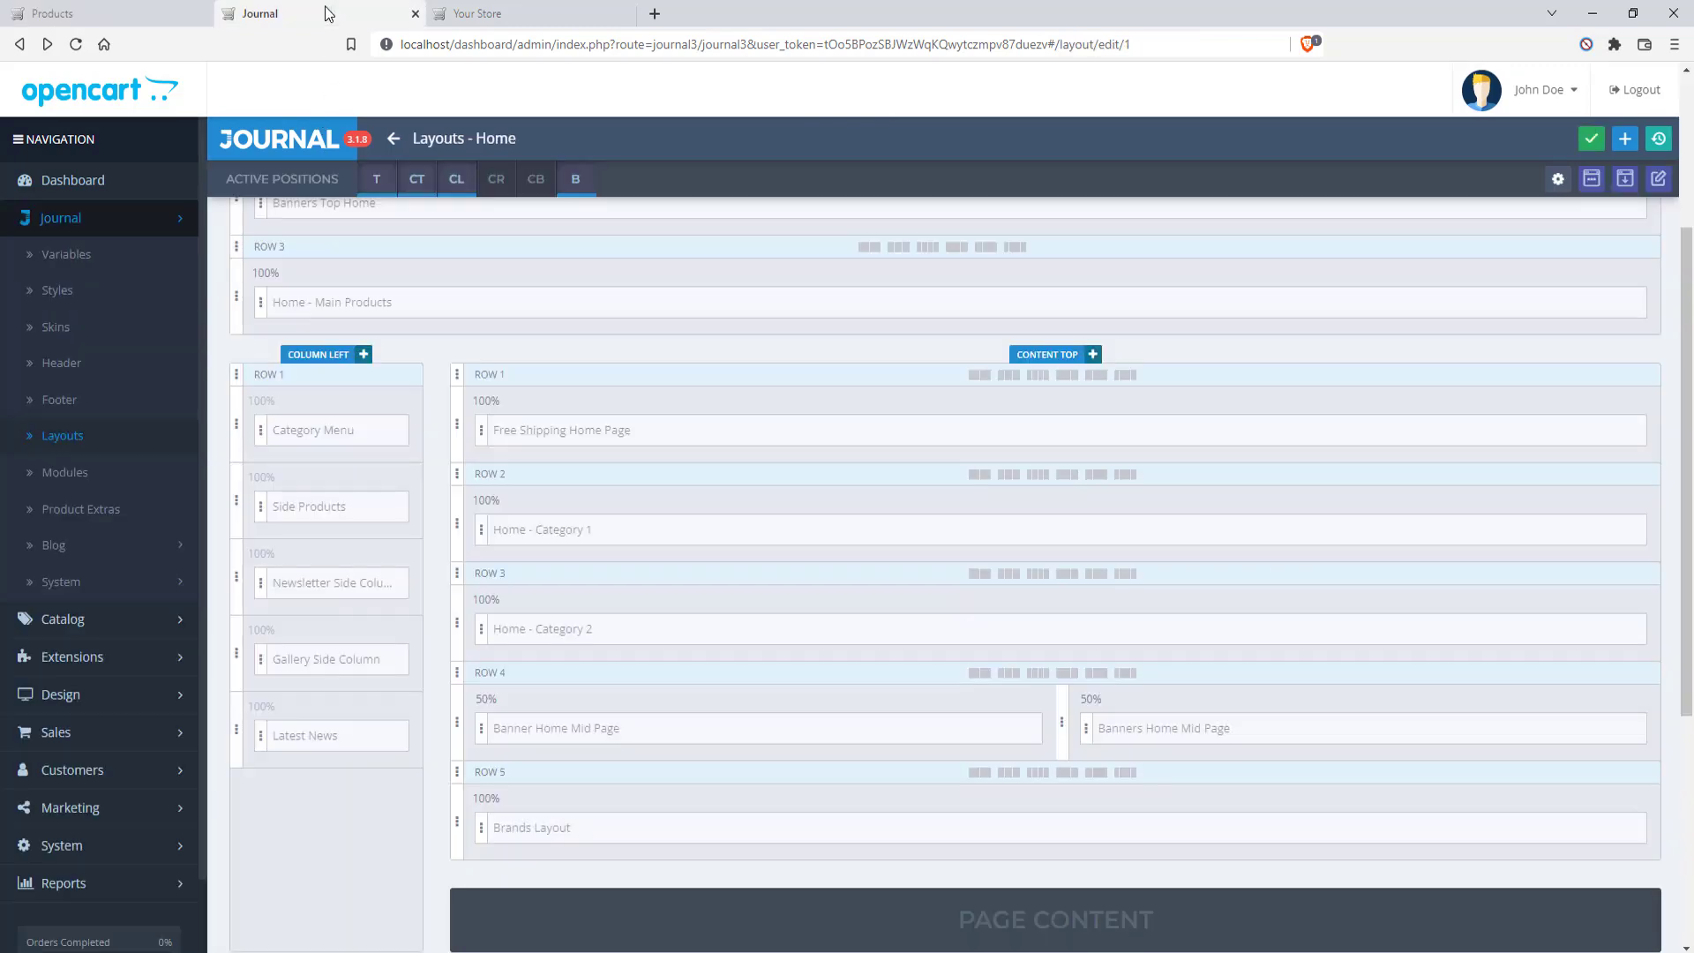
click(141, 8)
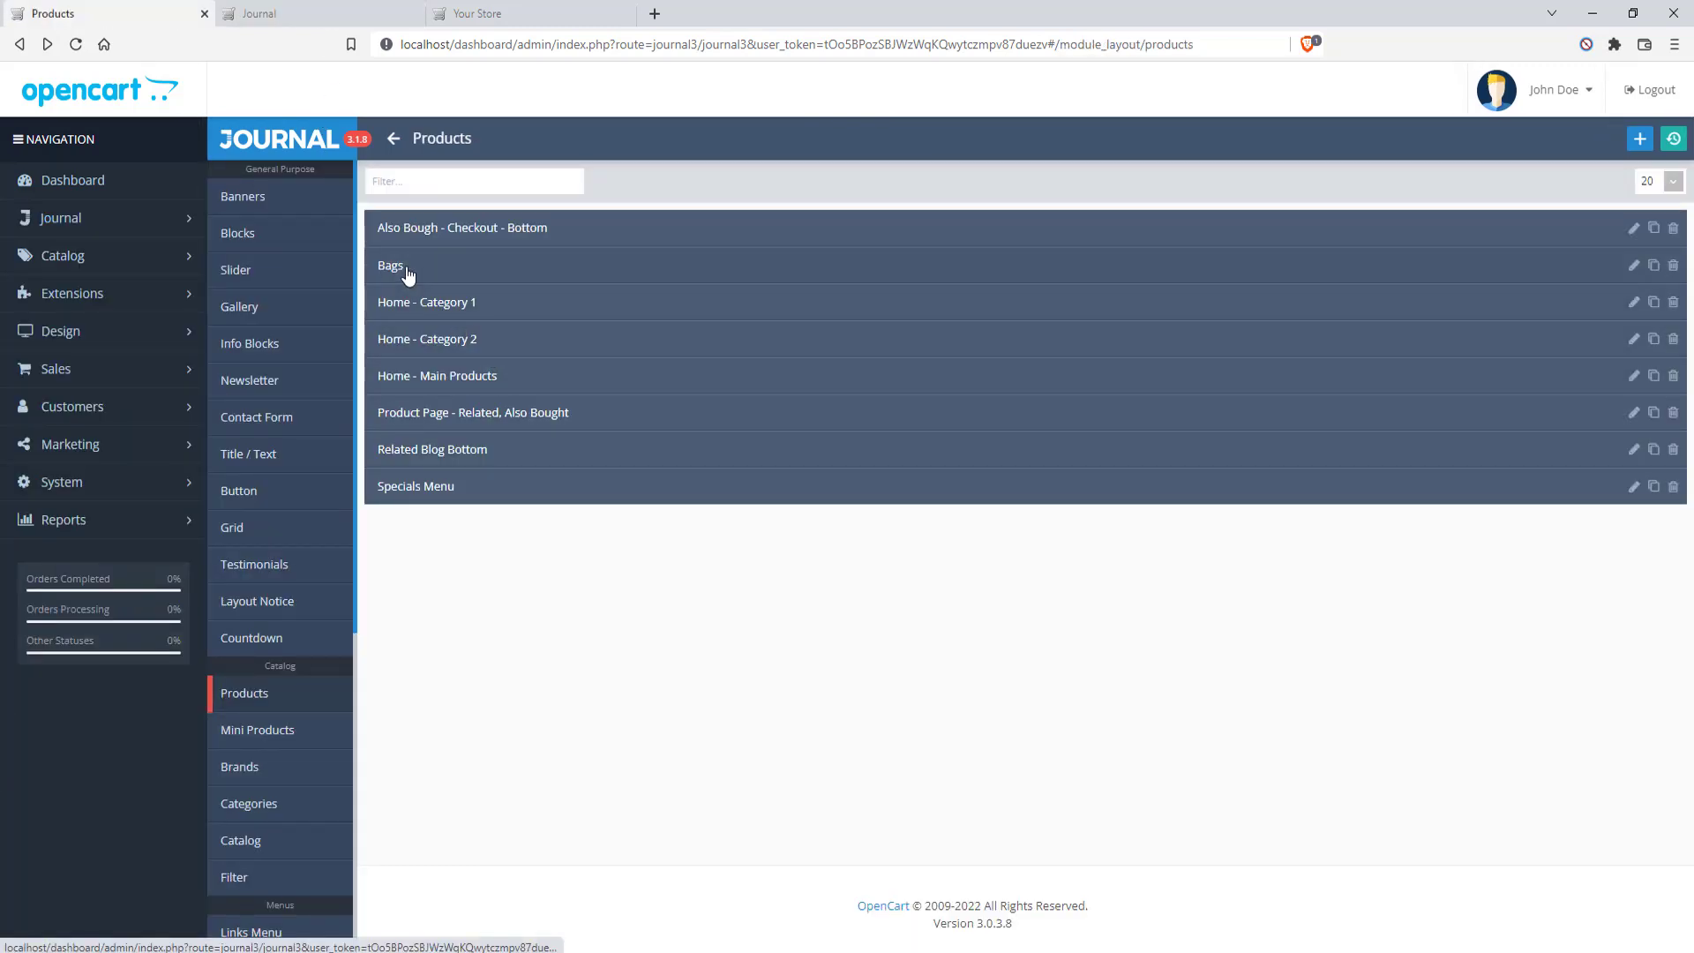
click(287, 14)
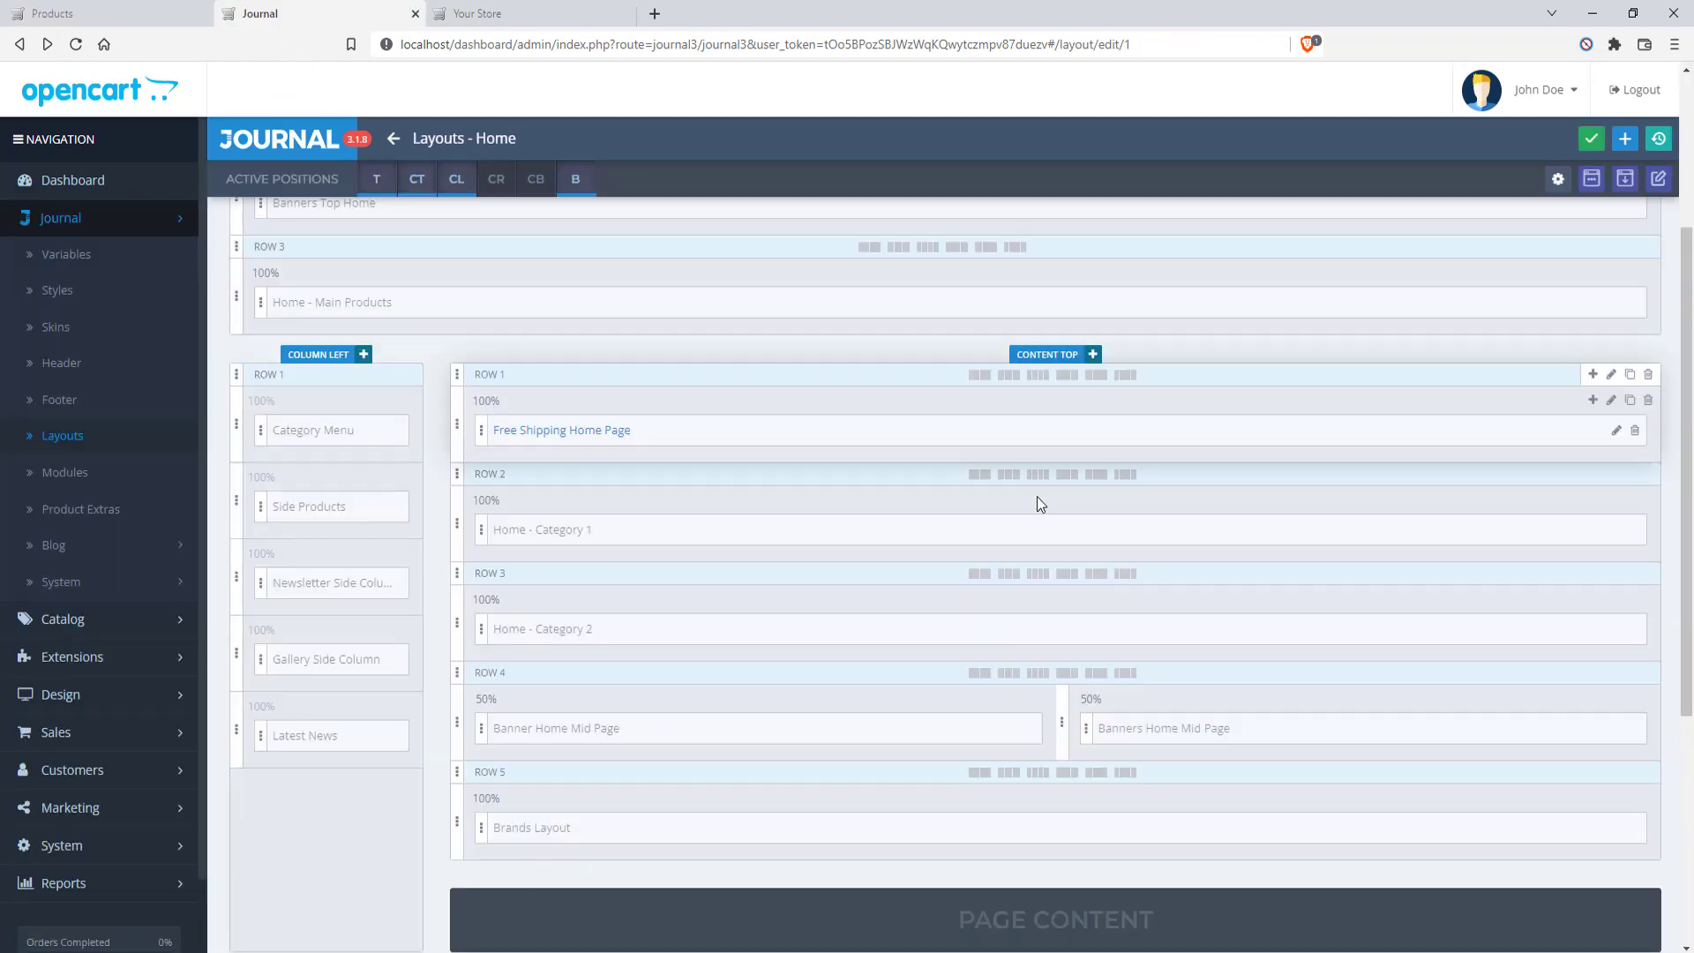
scroll(1151, 521, down, 1)
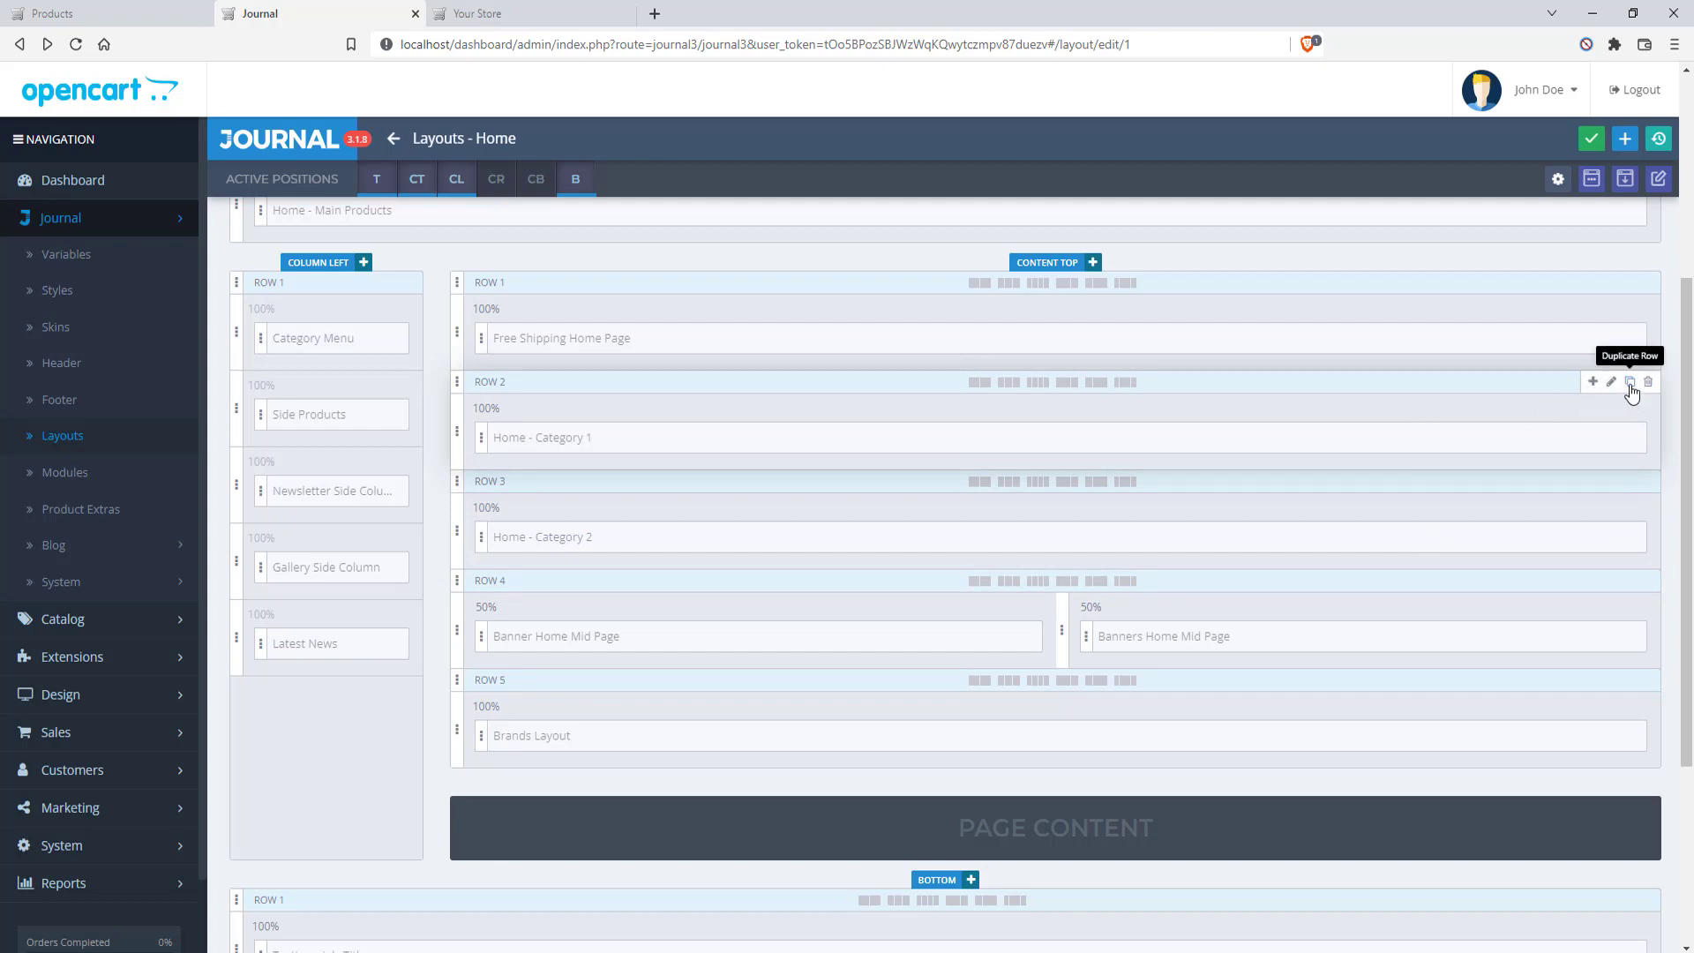
click(1630, 385)
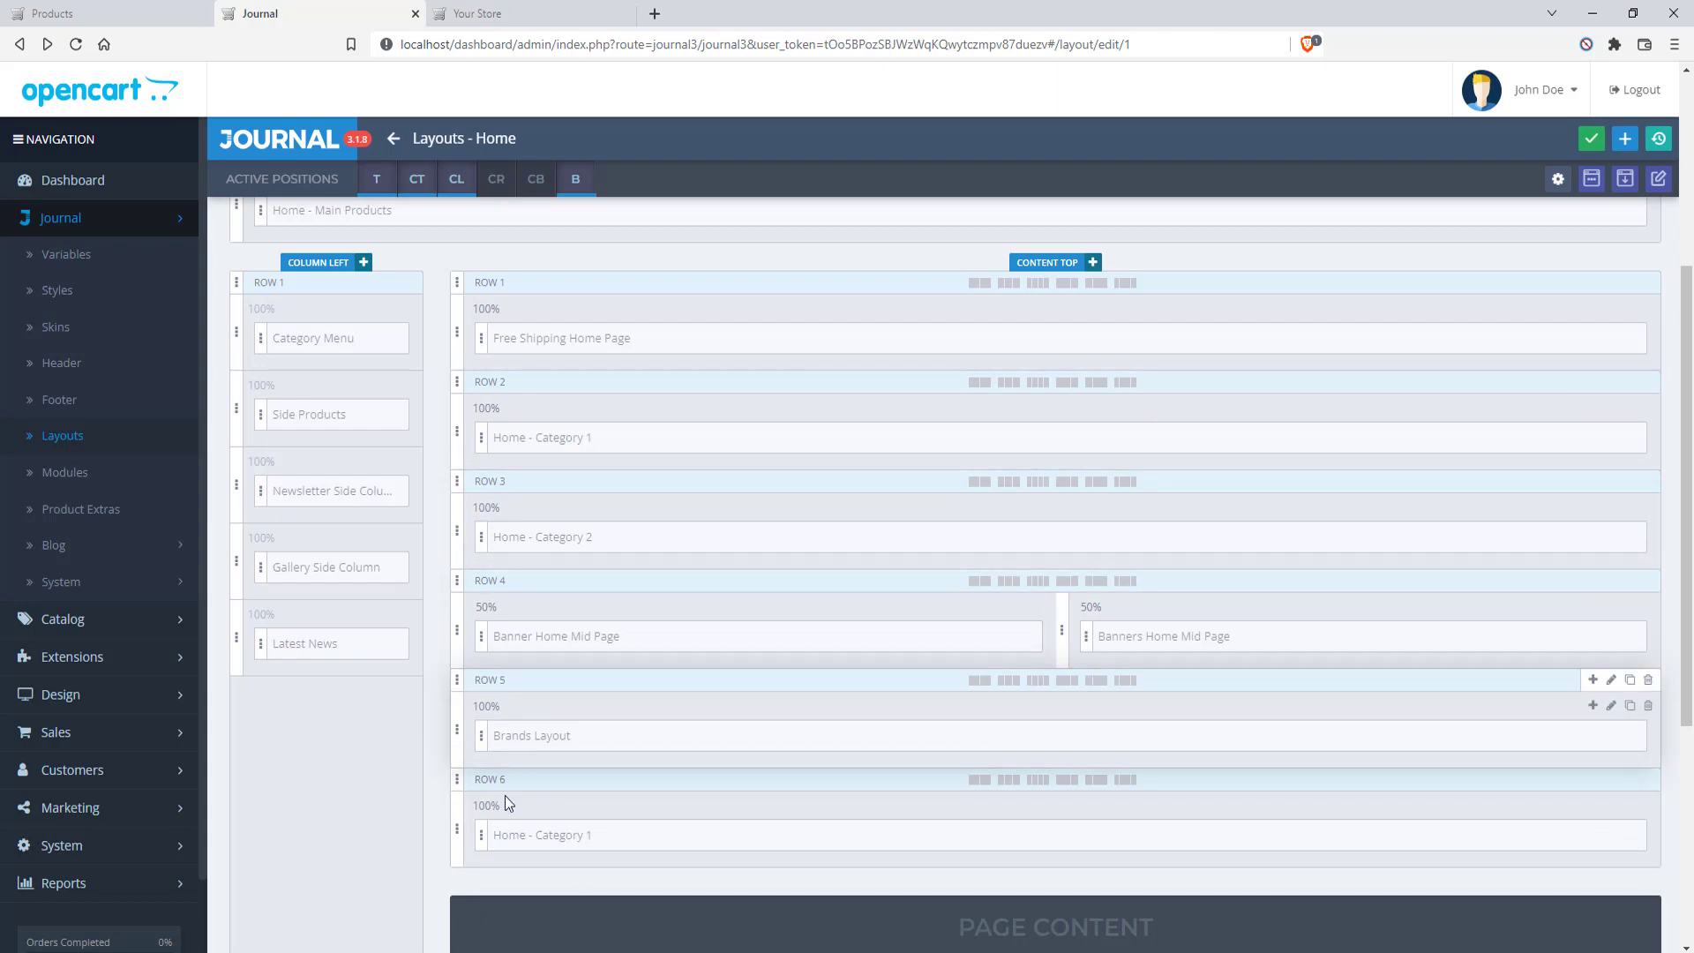
Try moving the duplicated Home - Category 1 column into row 3 above Home - Category 2, and return it to row 6
click(485, 805)
click(474, 831)
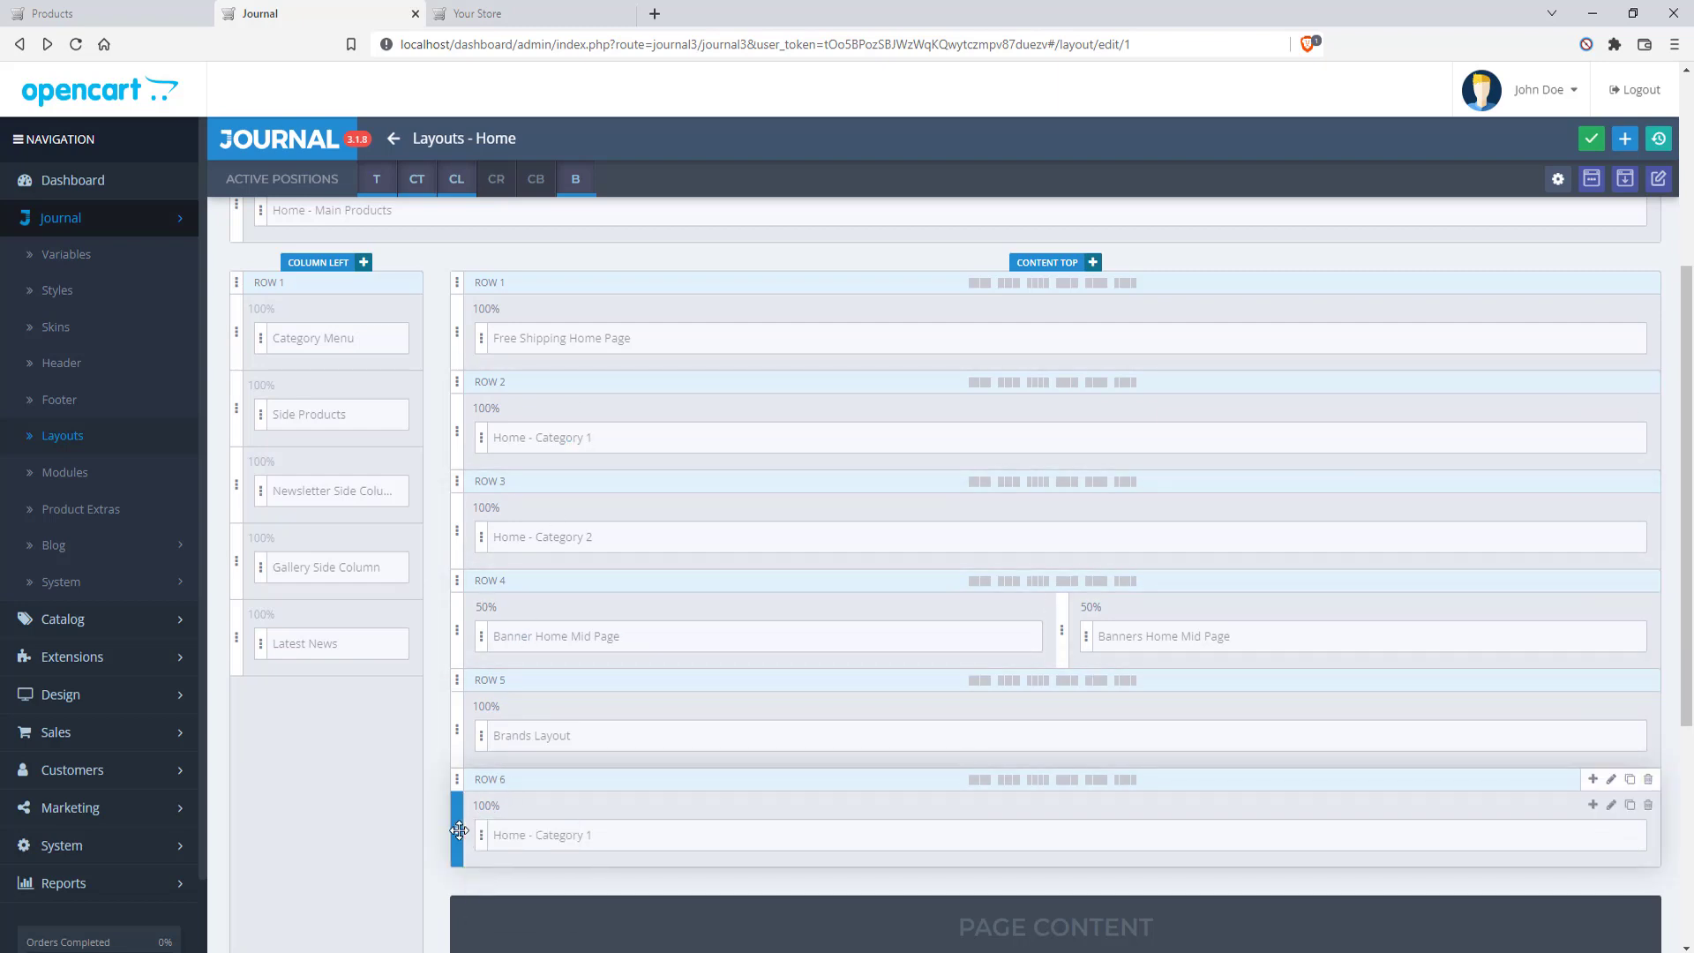
drag(459, 830, 457, 514)
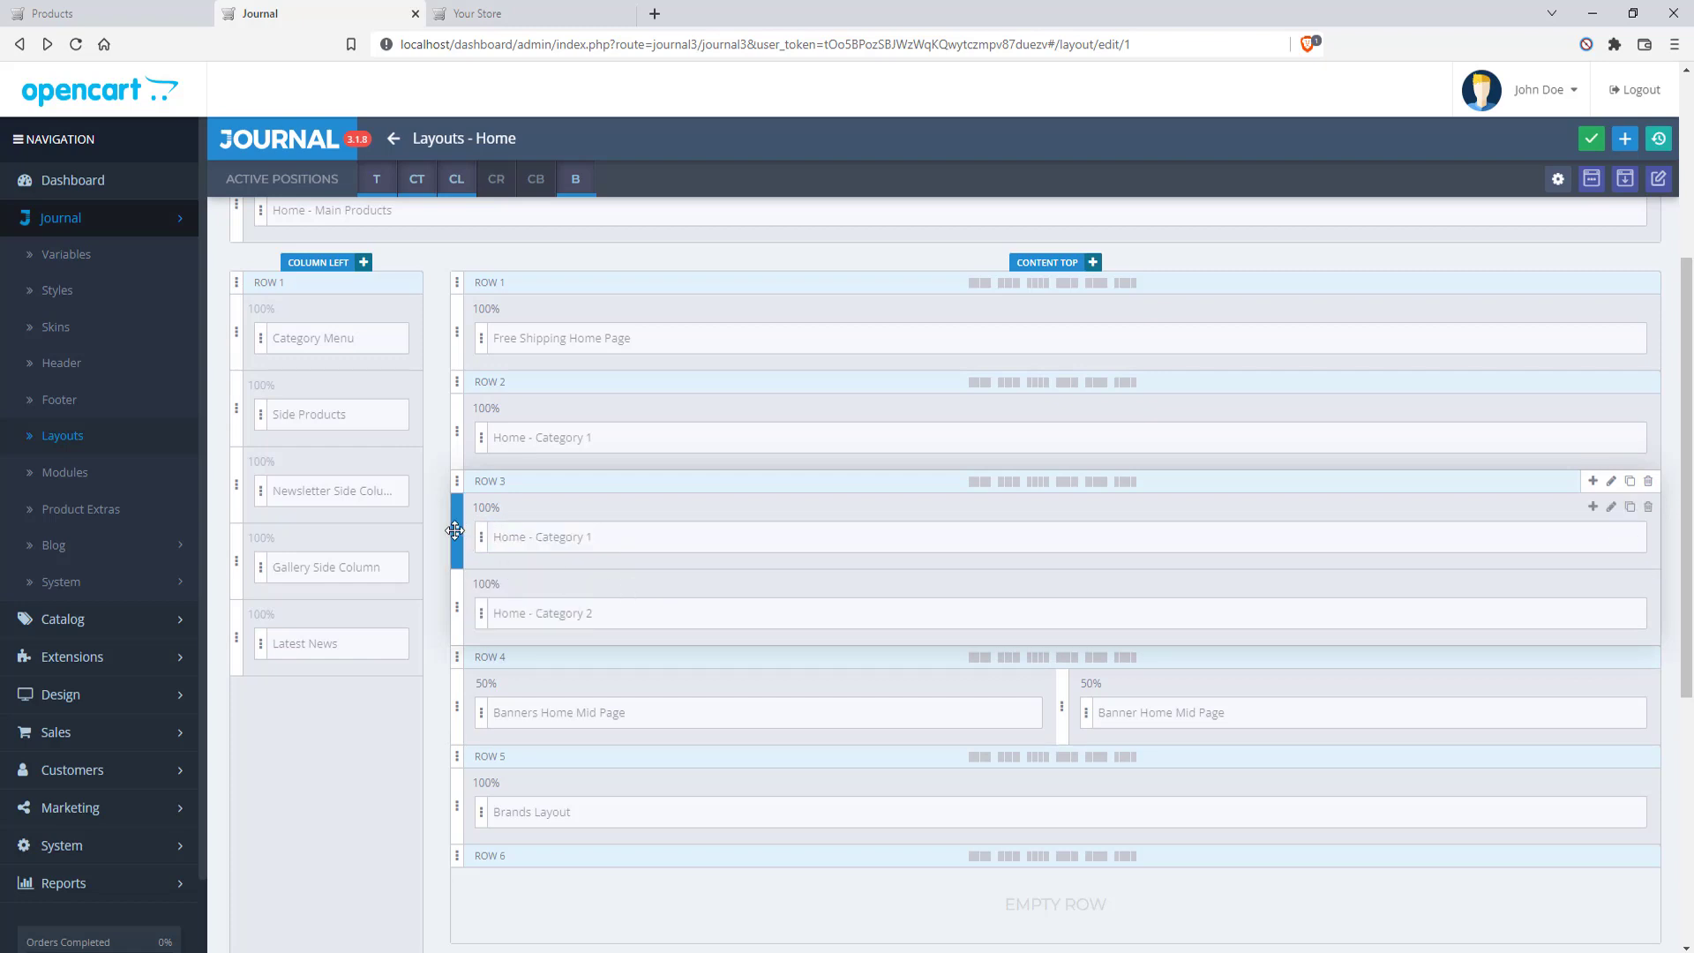
drag(454, 530, 468, 850)
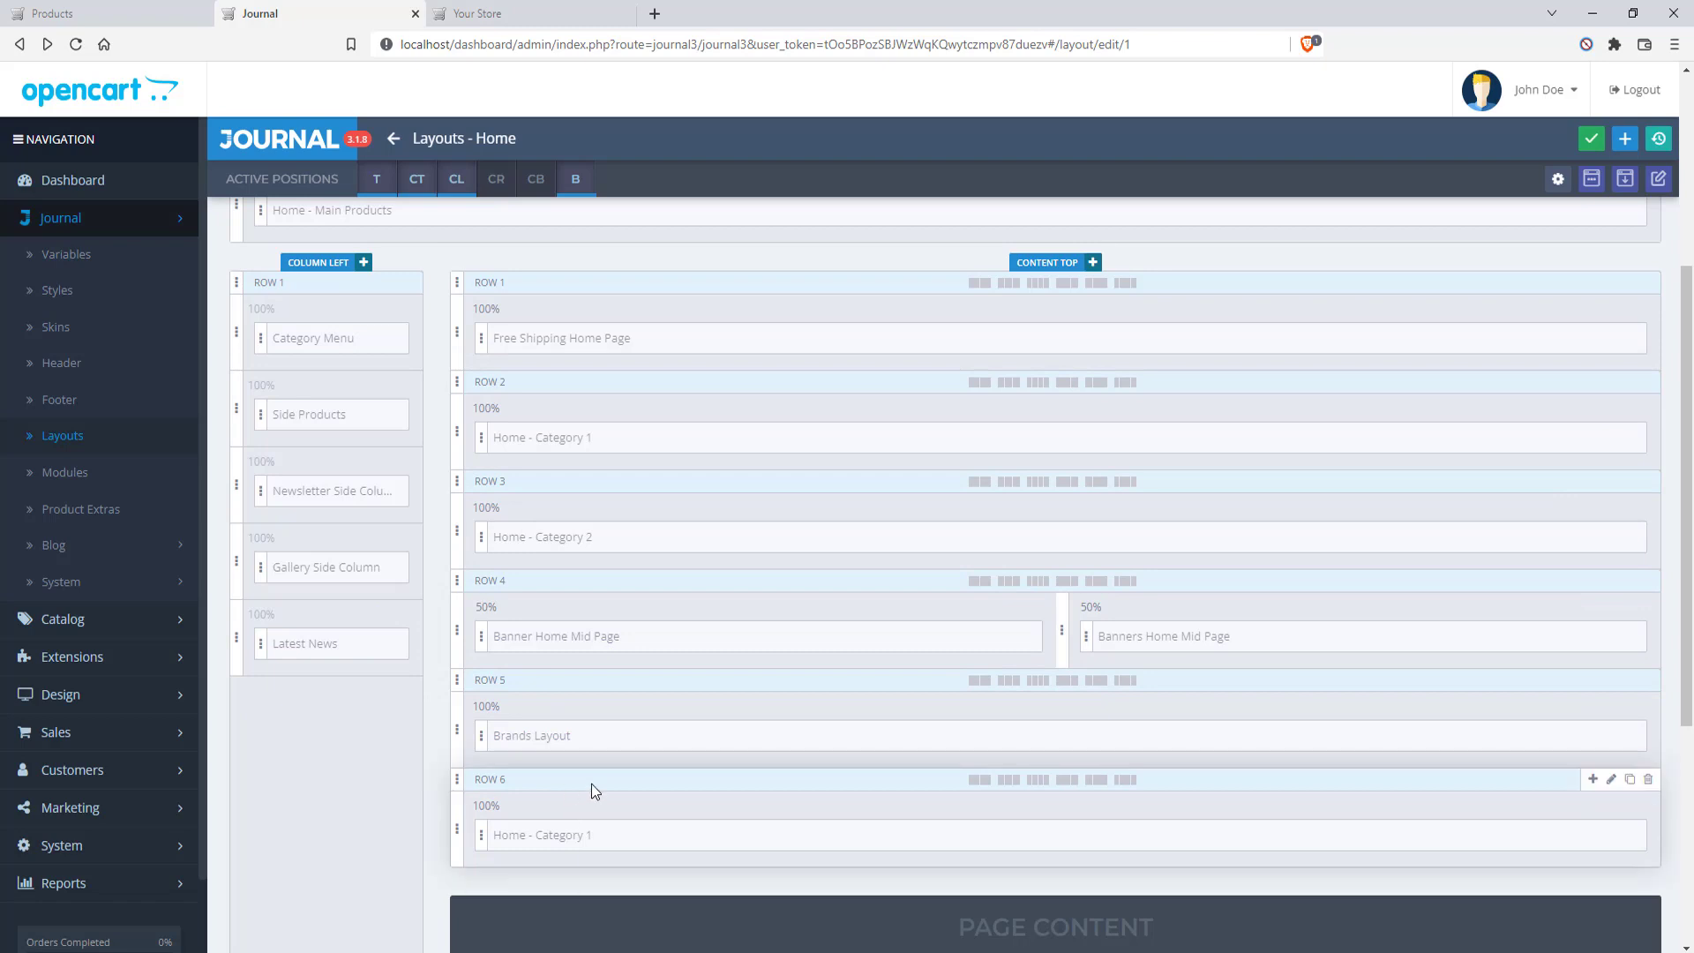
Compare the layout with the storefront's brands section, place the duplicated Home - Category 1 column above Brands Layout in row 5, and save
scroll(591, 783, down, 1)
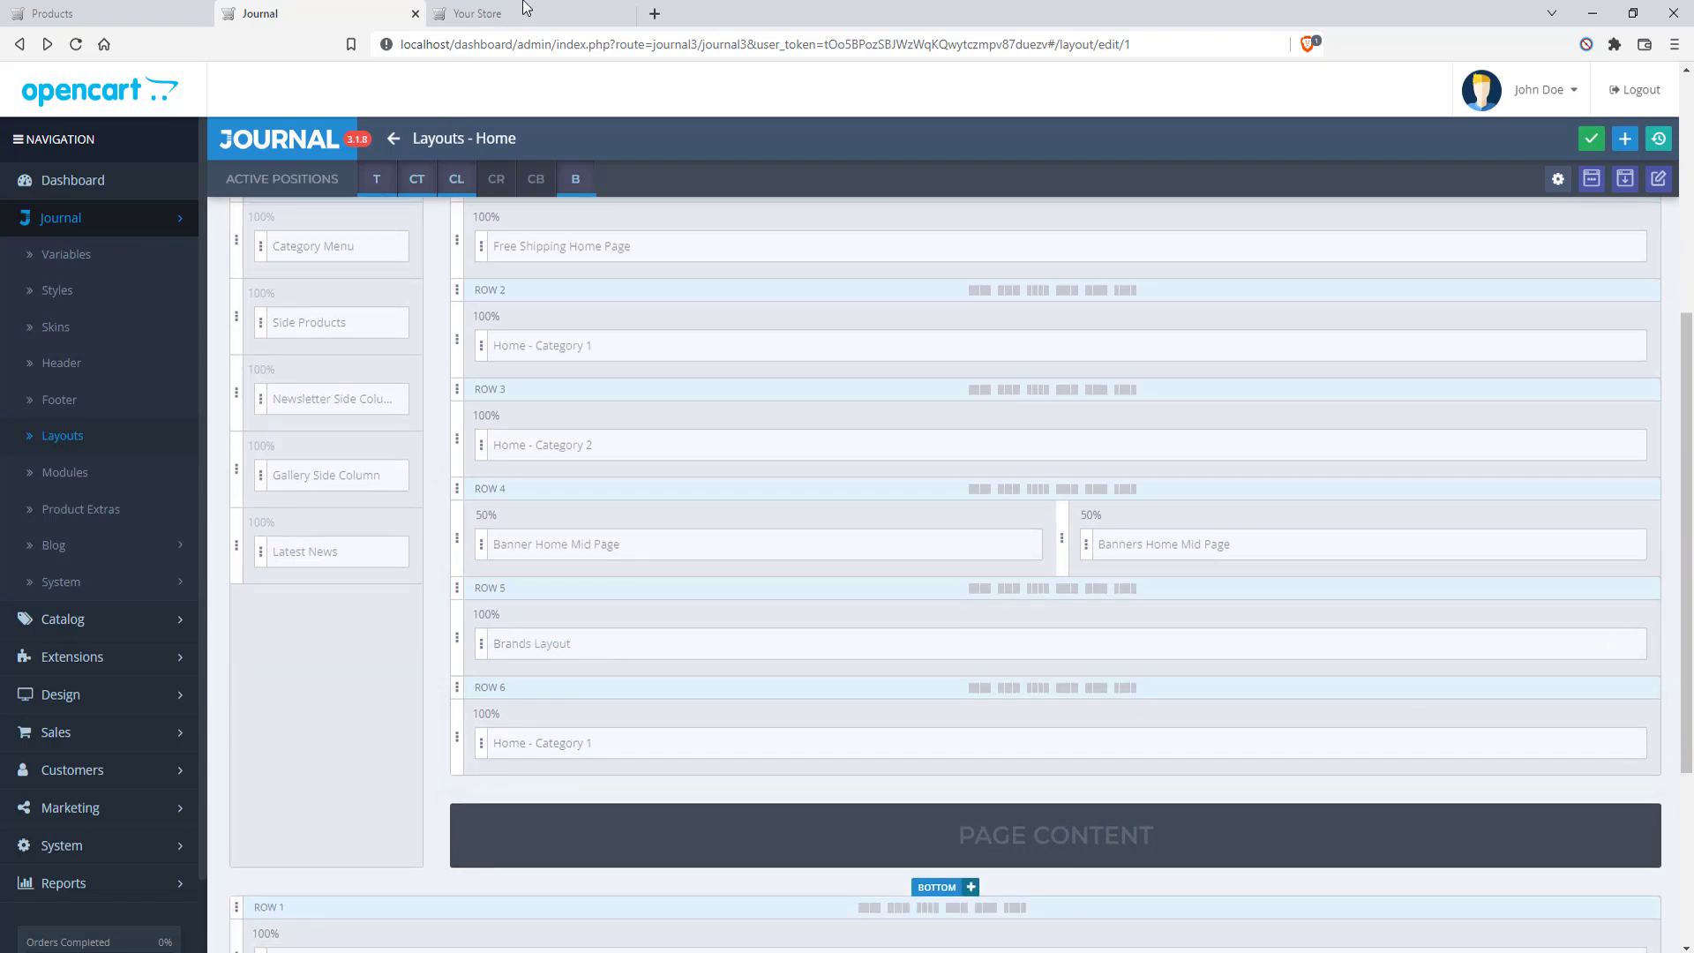
key(ctrl+Tab)
scroll(643, 599, down, 10)
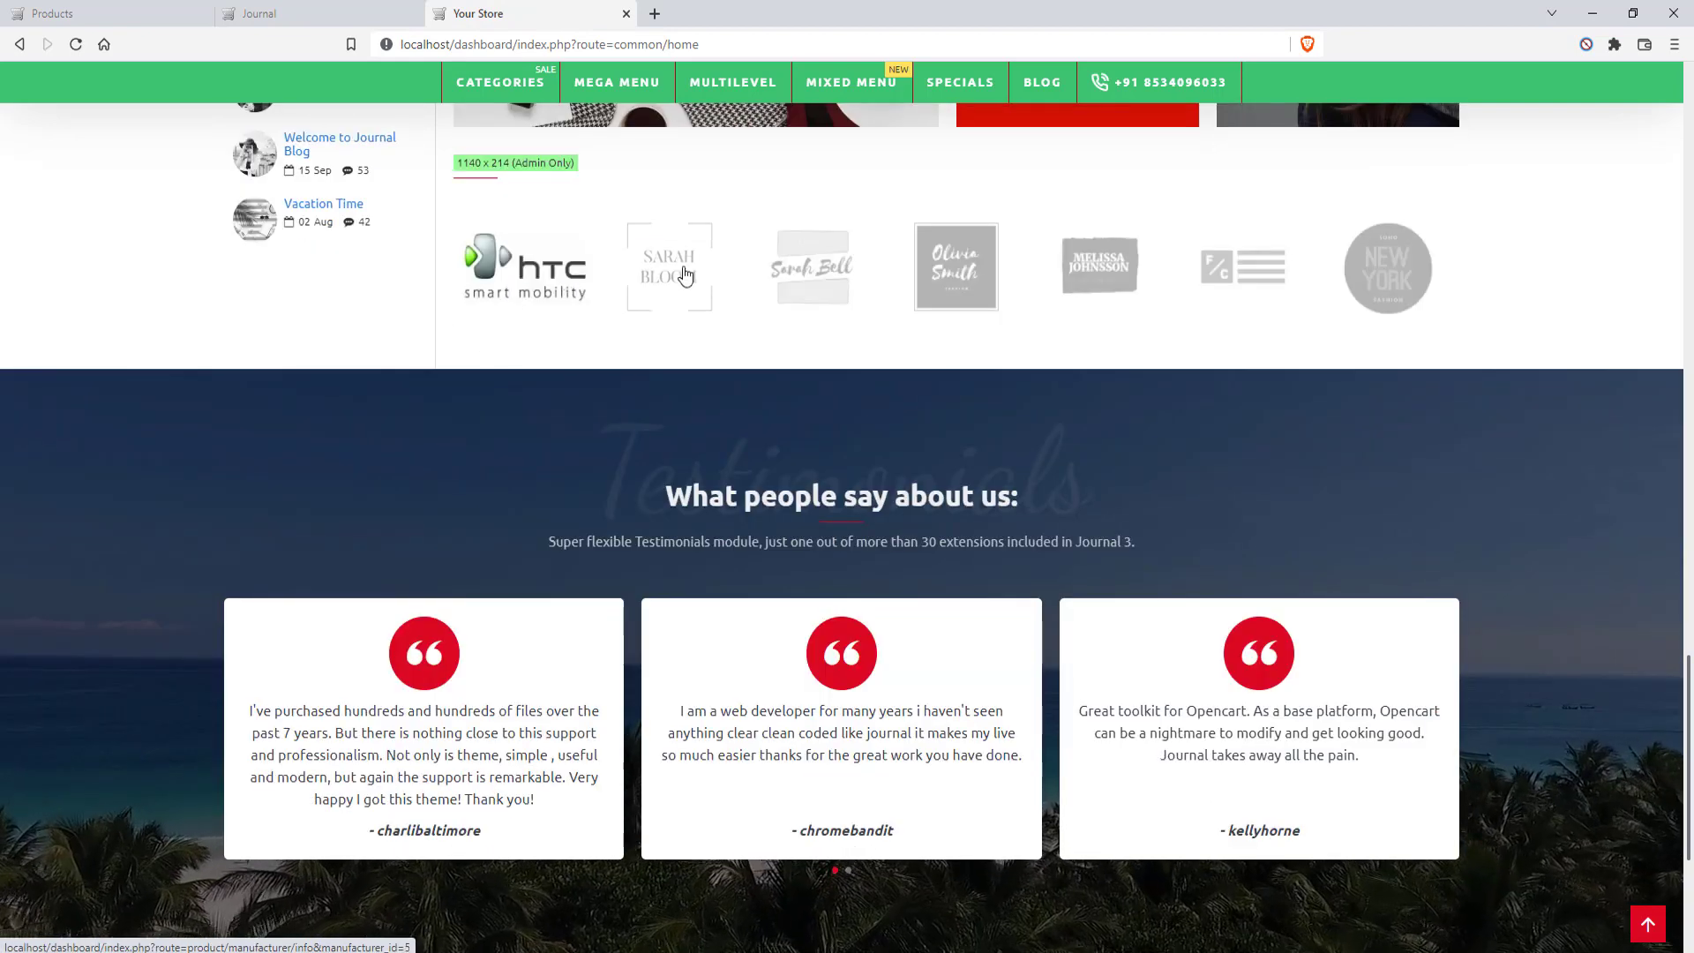
scroll(1314, 264, up, 2)
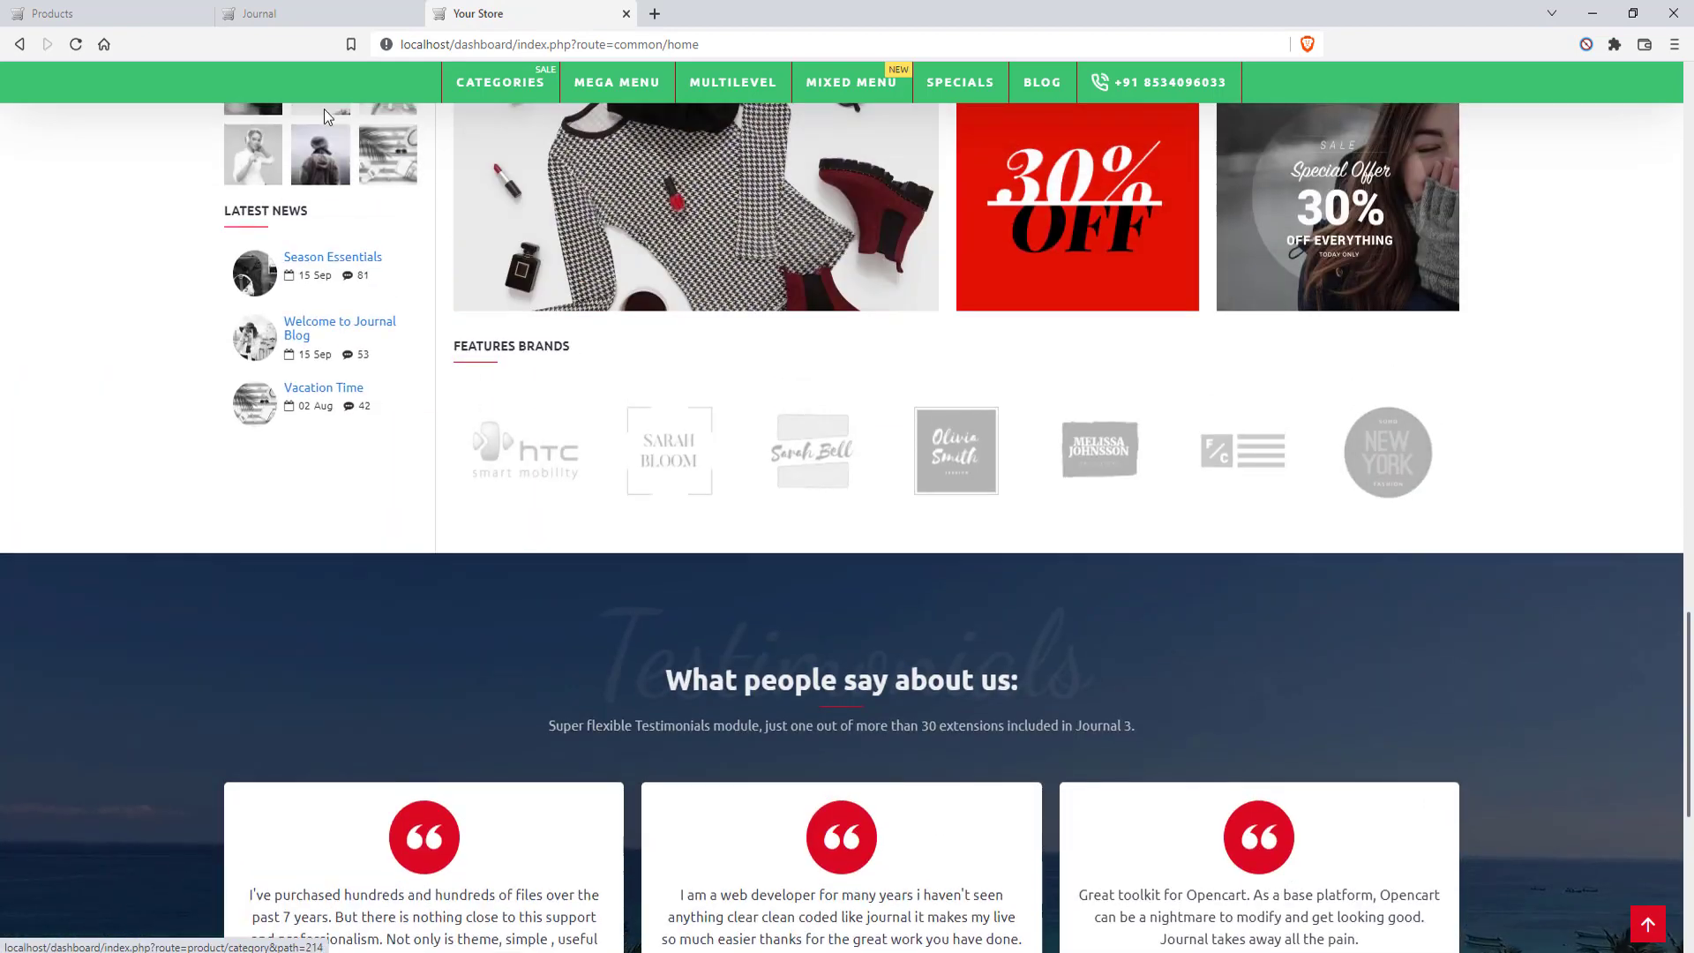
click(265, 12)
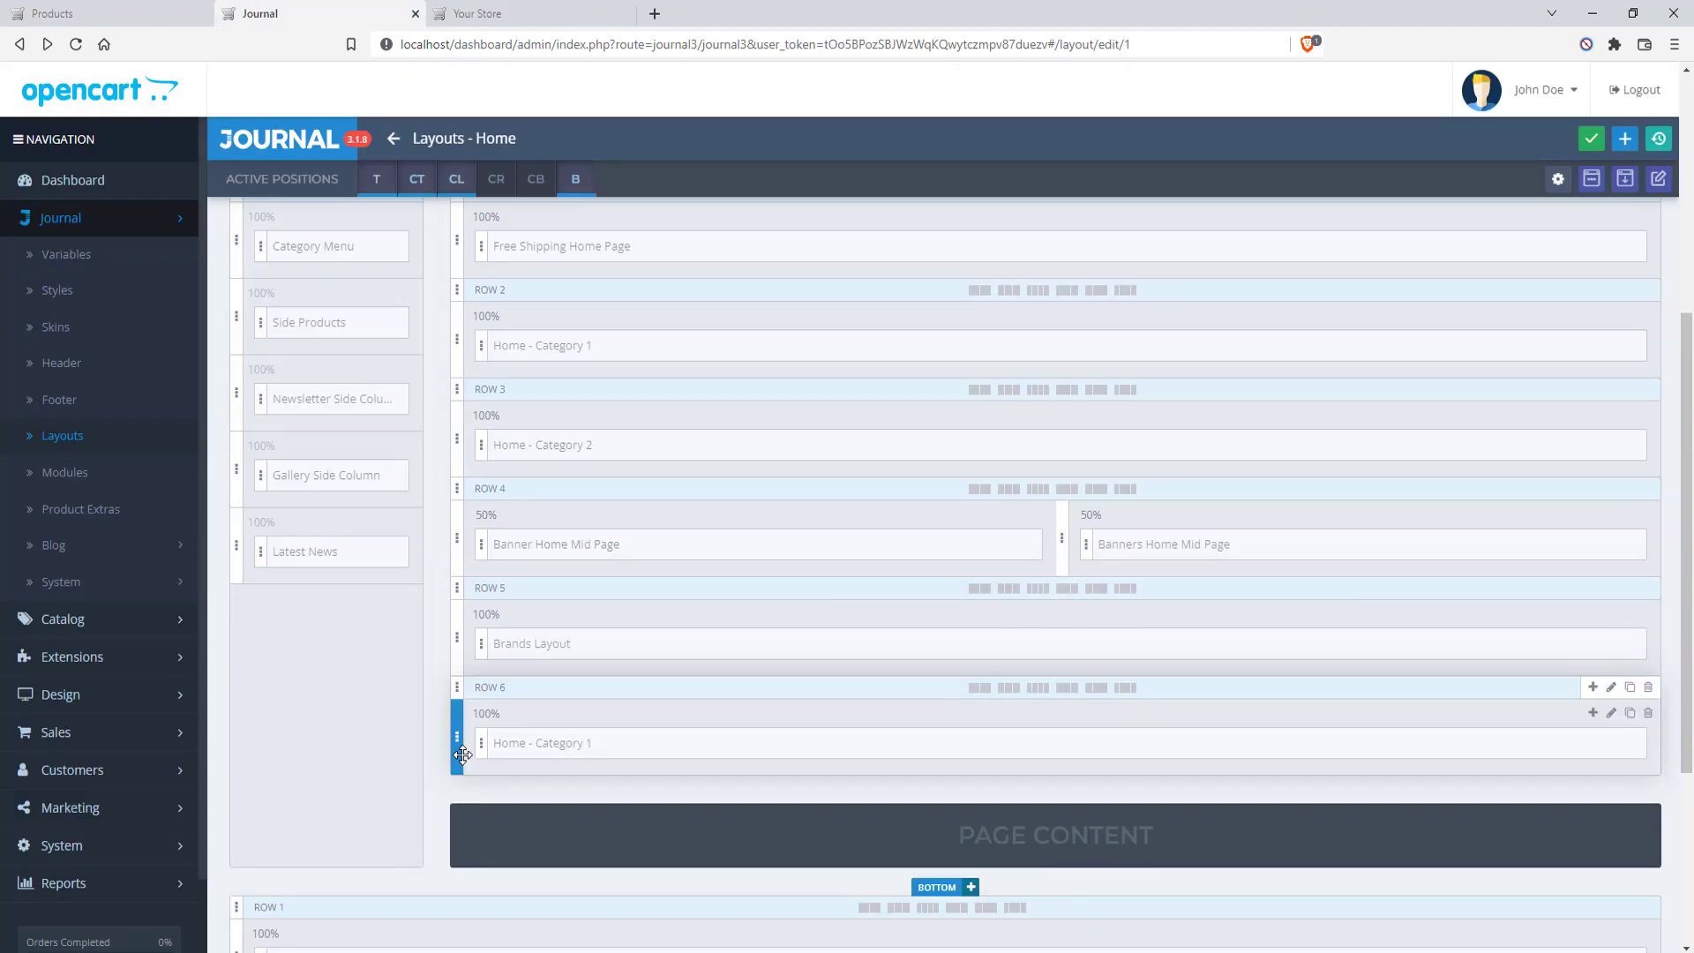
mouse_move(466, 744)
mouse_down()
mouse_move(462, 667)
mouse_move(465, 722)
mouse_up()
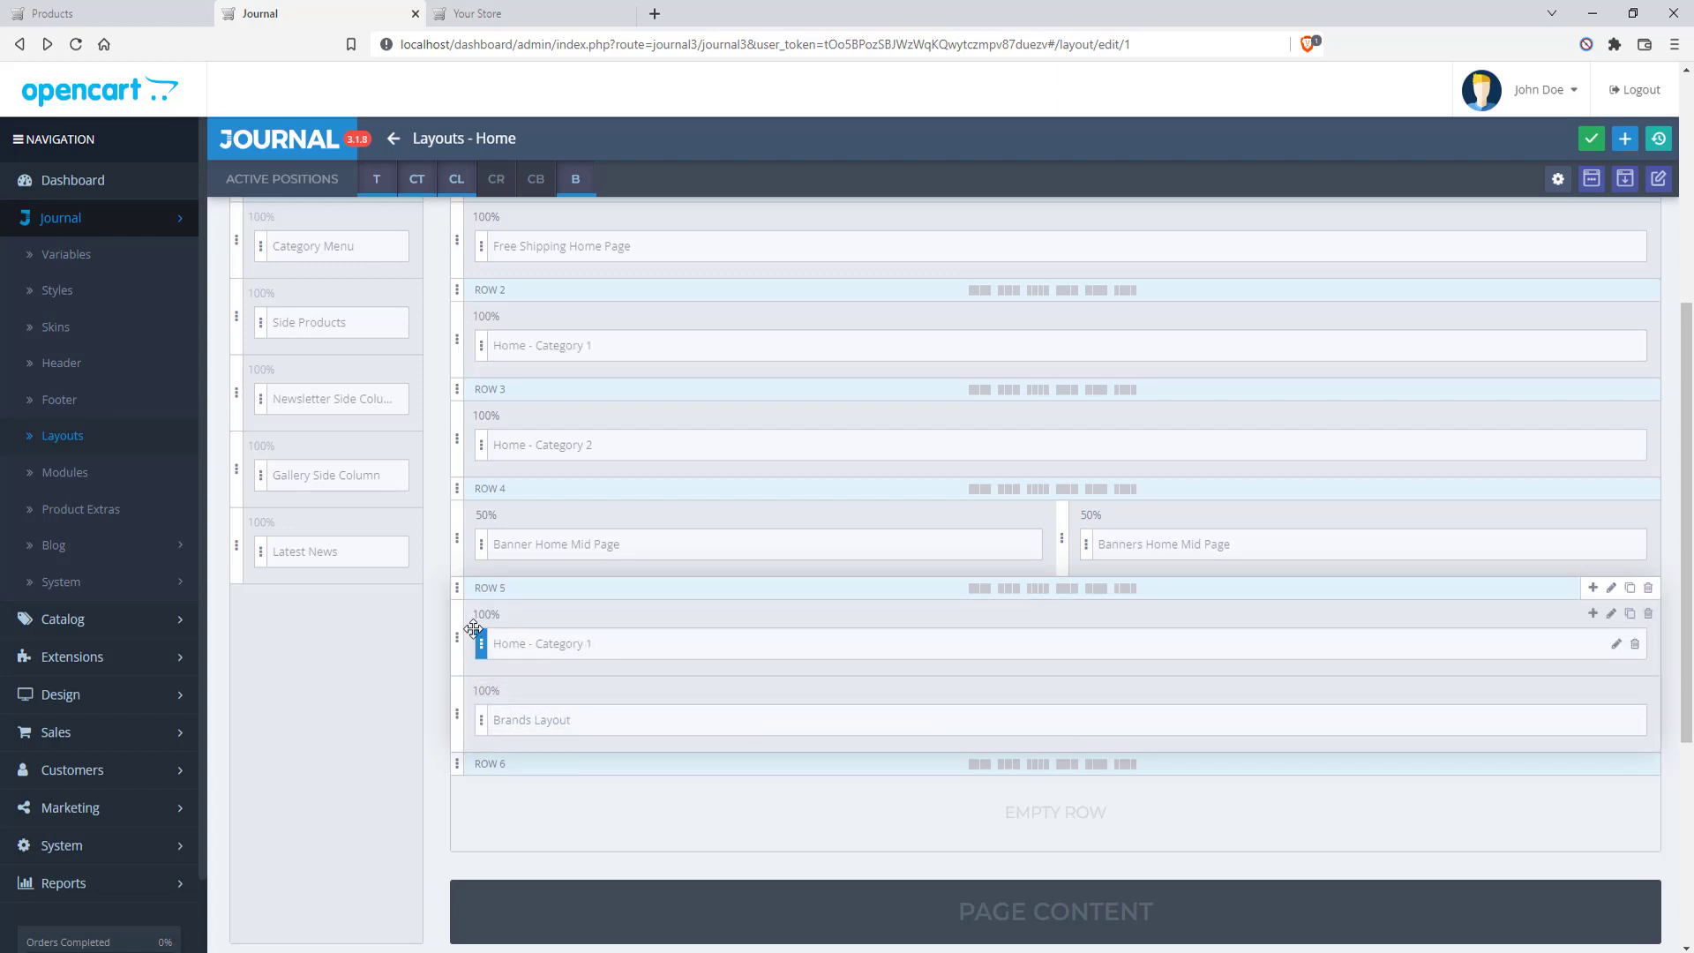
mouse_move(457, 637)
mouse_down()
mouse_move(459, 777)
mouse_move(465, 649)
mouse_up()
click(1591, 141)
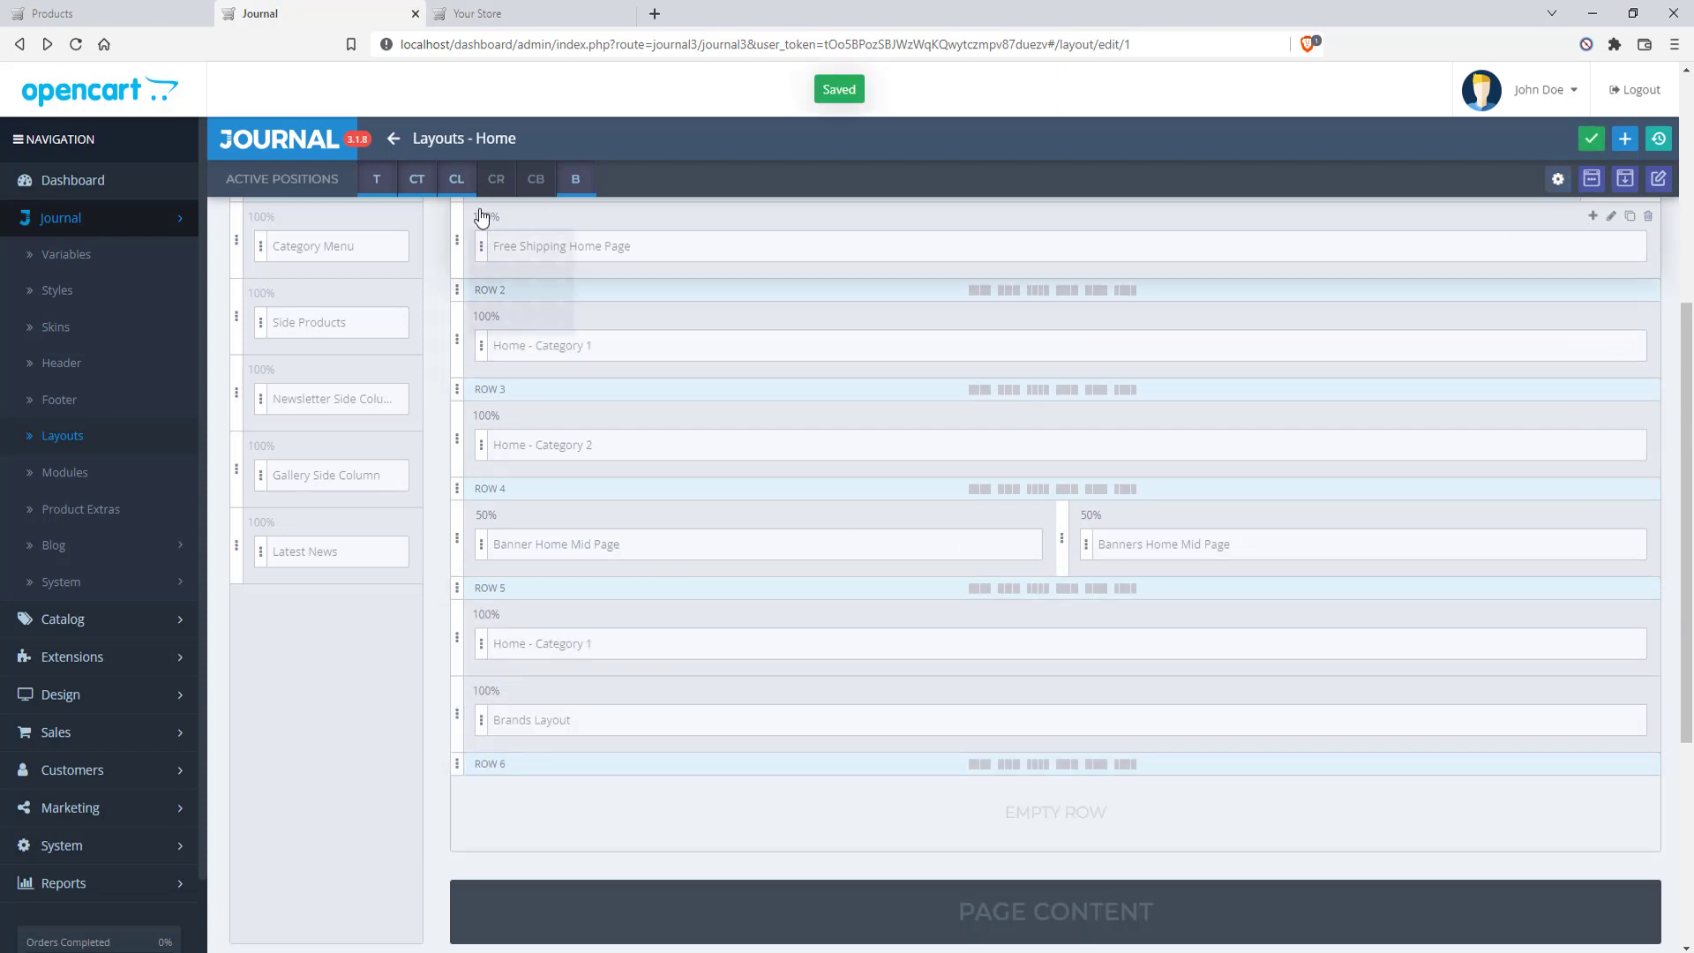
Reload the storefront home page and check where the duplicated category section sits relative to the banners, brands and other category sections
click(485, 14)
click(77, 49)
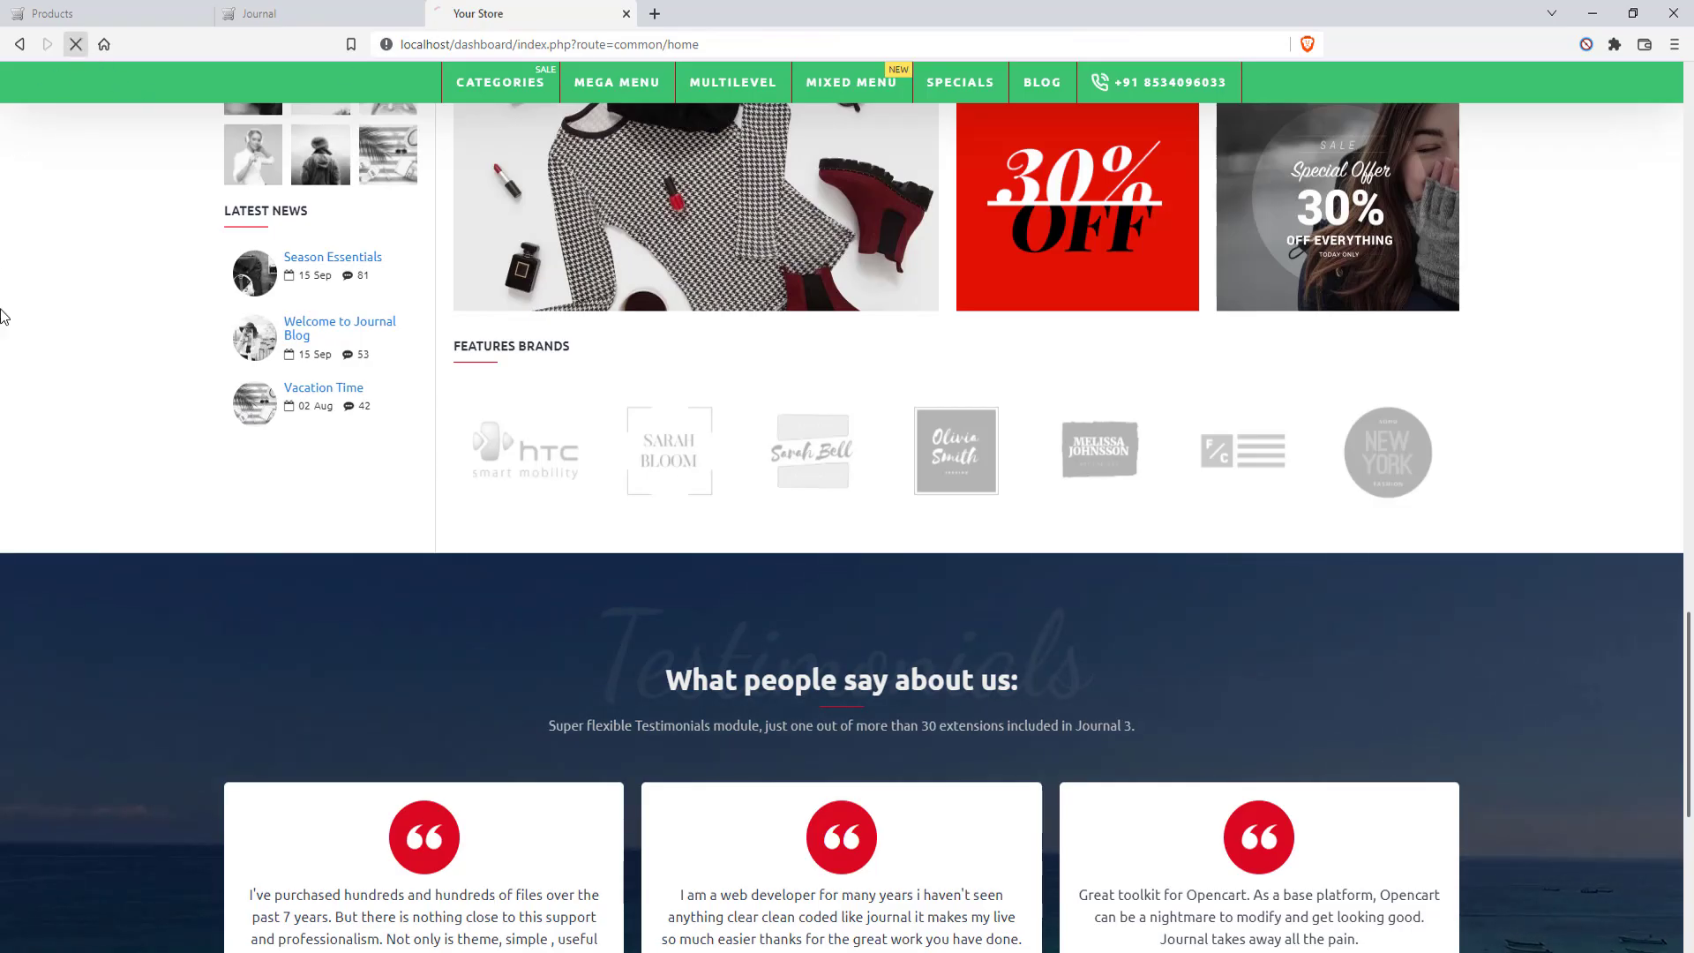
scroll(265, 397, down, 3)
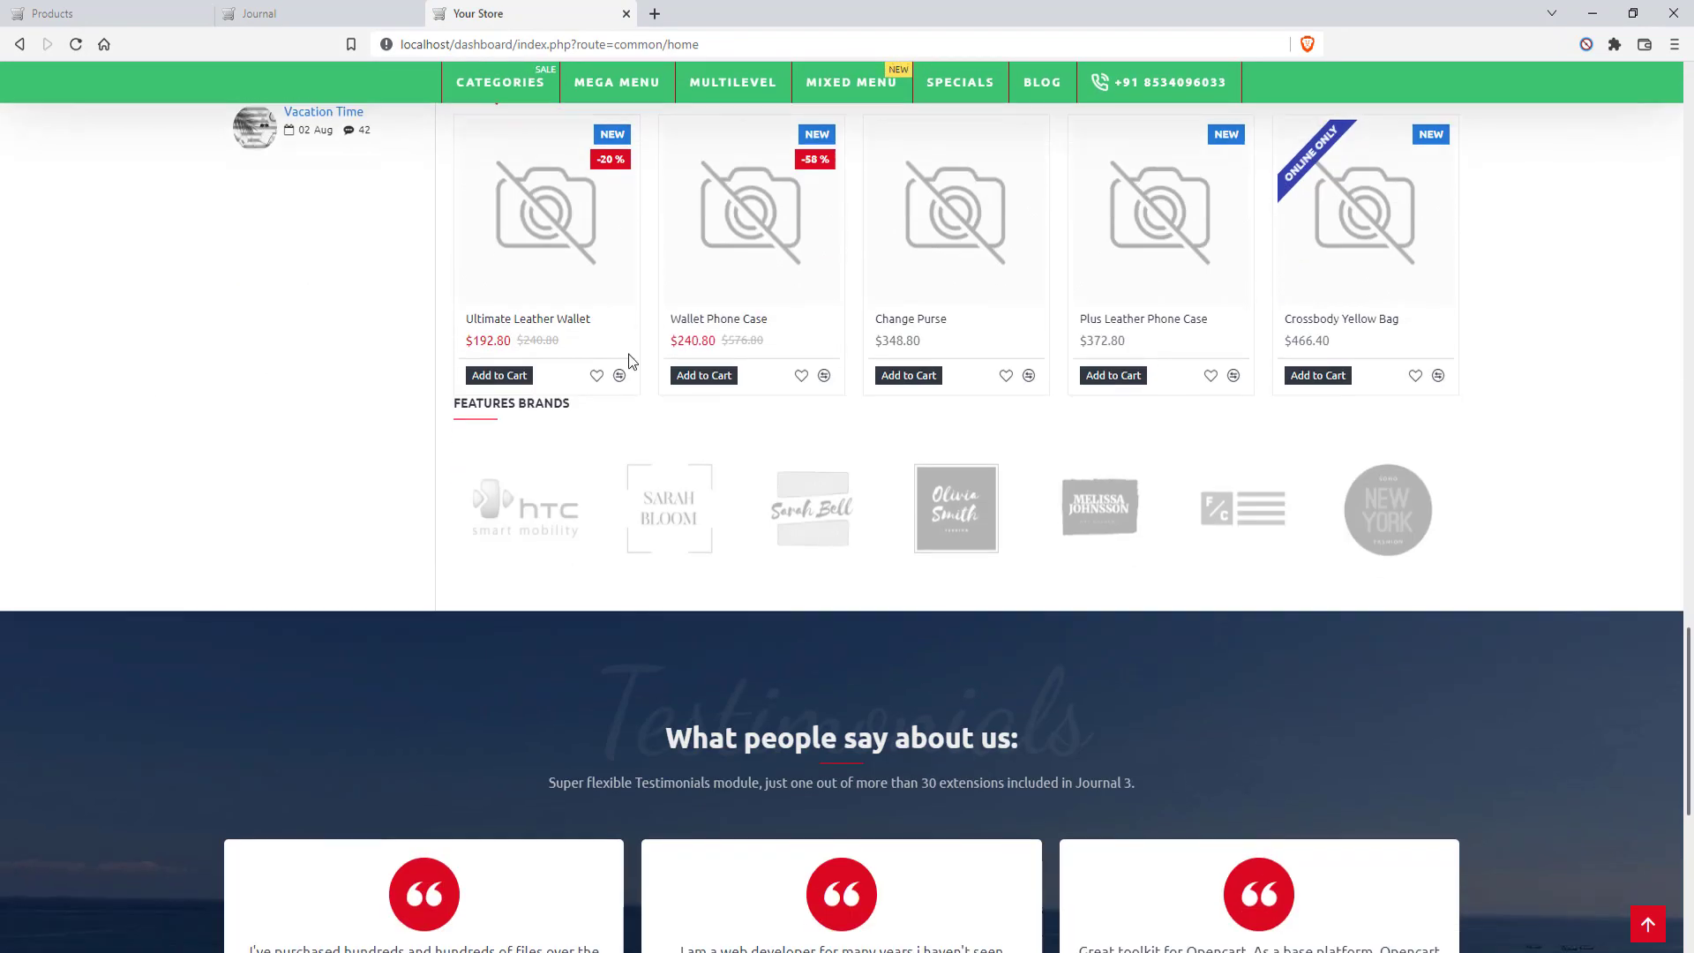
scroll(538, 414, up, 3)
scroll(708, 291, down, 1)
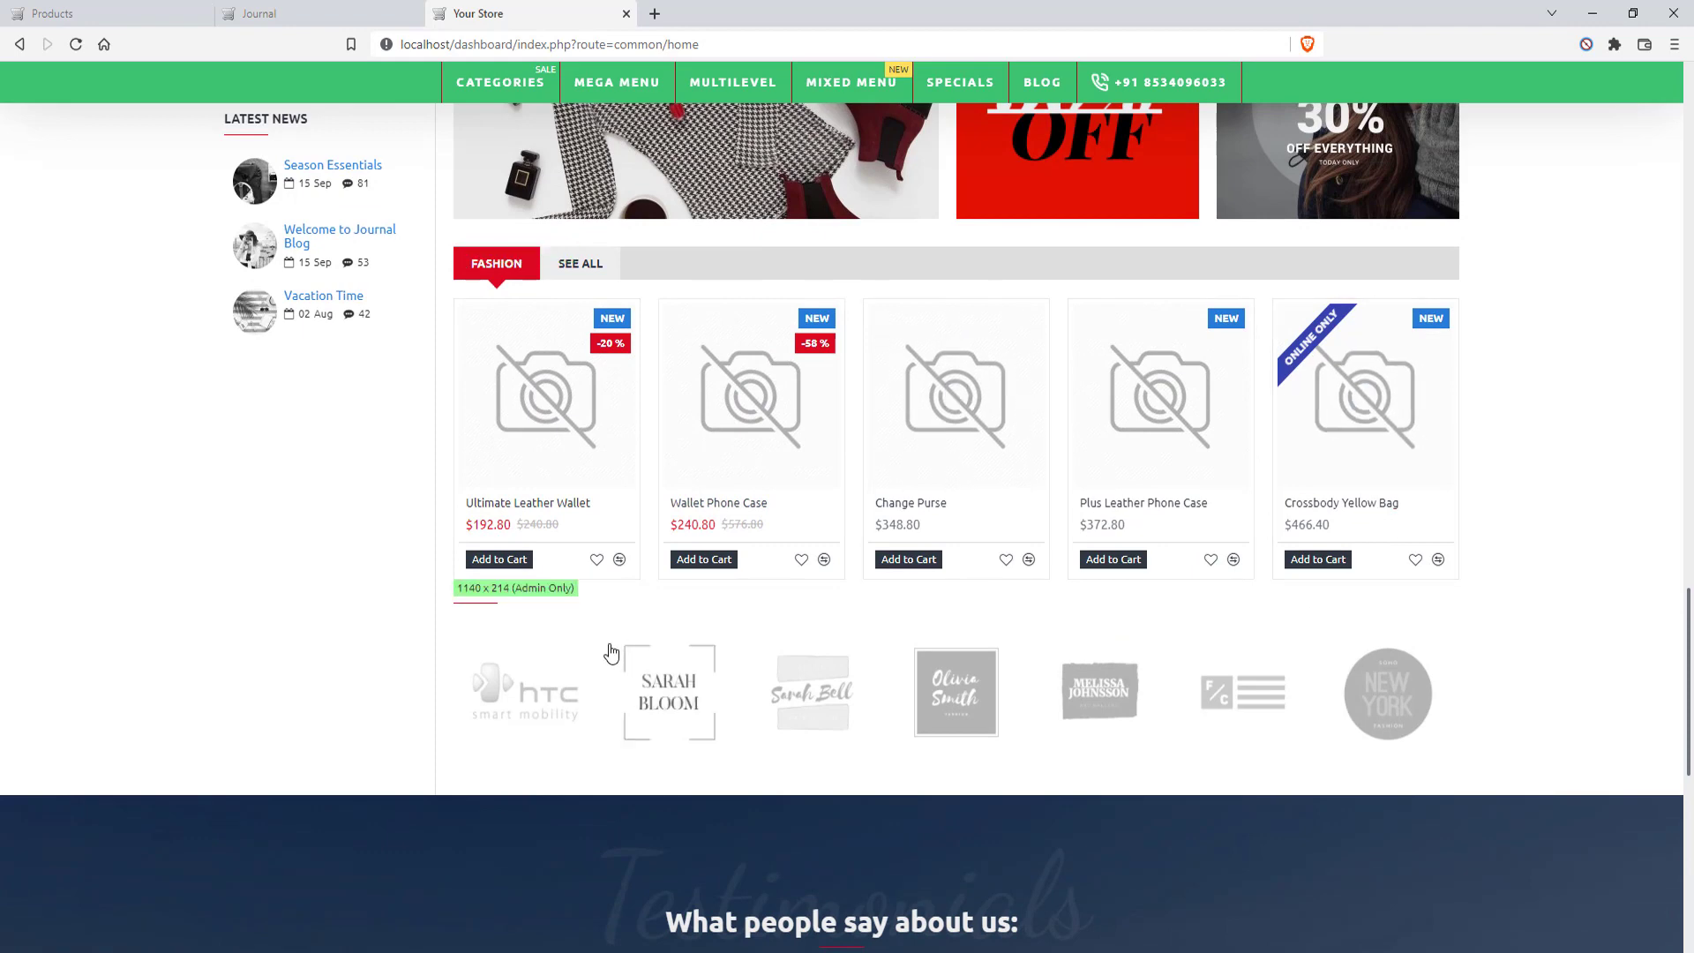
scroll(616, 581, up, 5)
scroll(616, 580, up, 4)
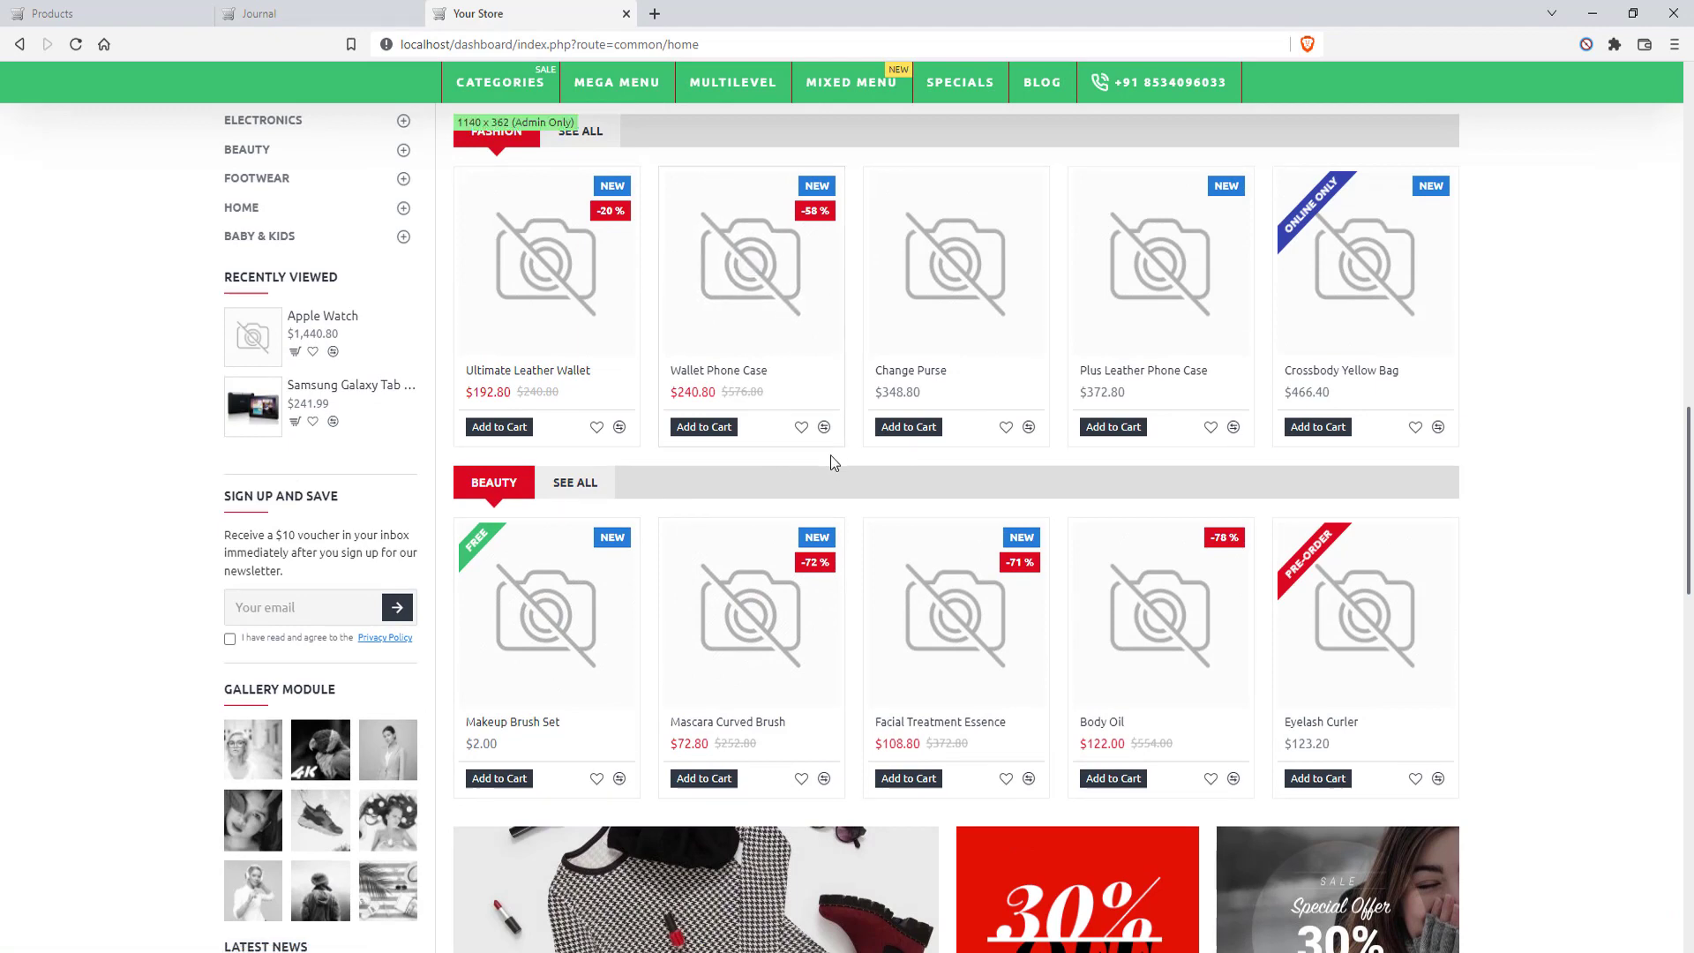
scroll(924, 466, down, 5)
scroll(918, 494, down, 3)
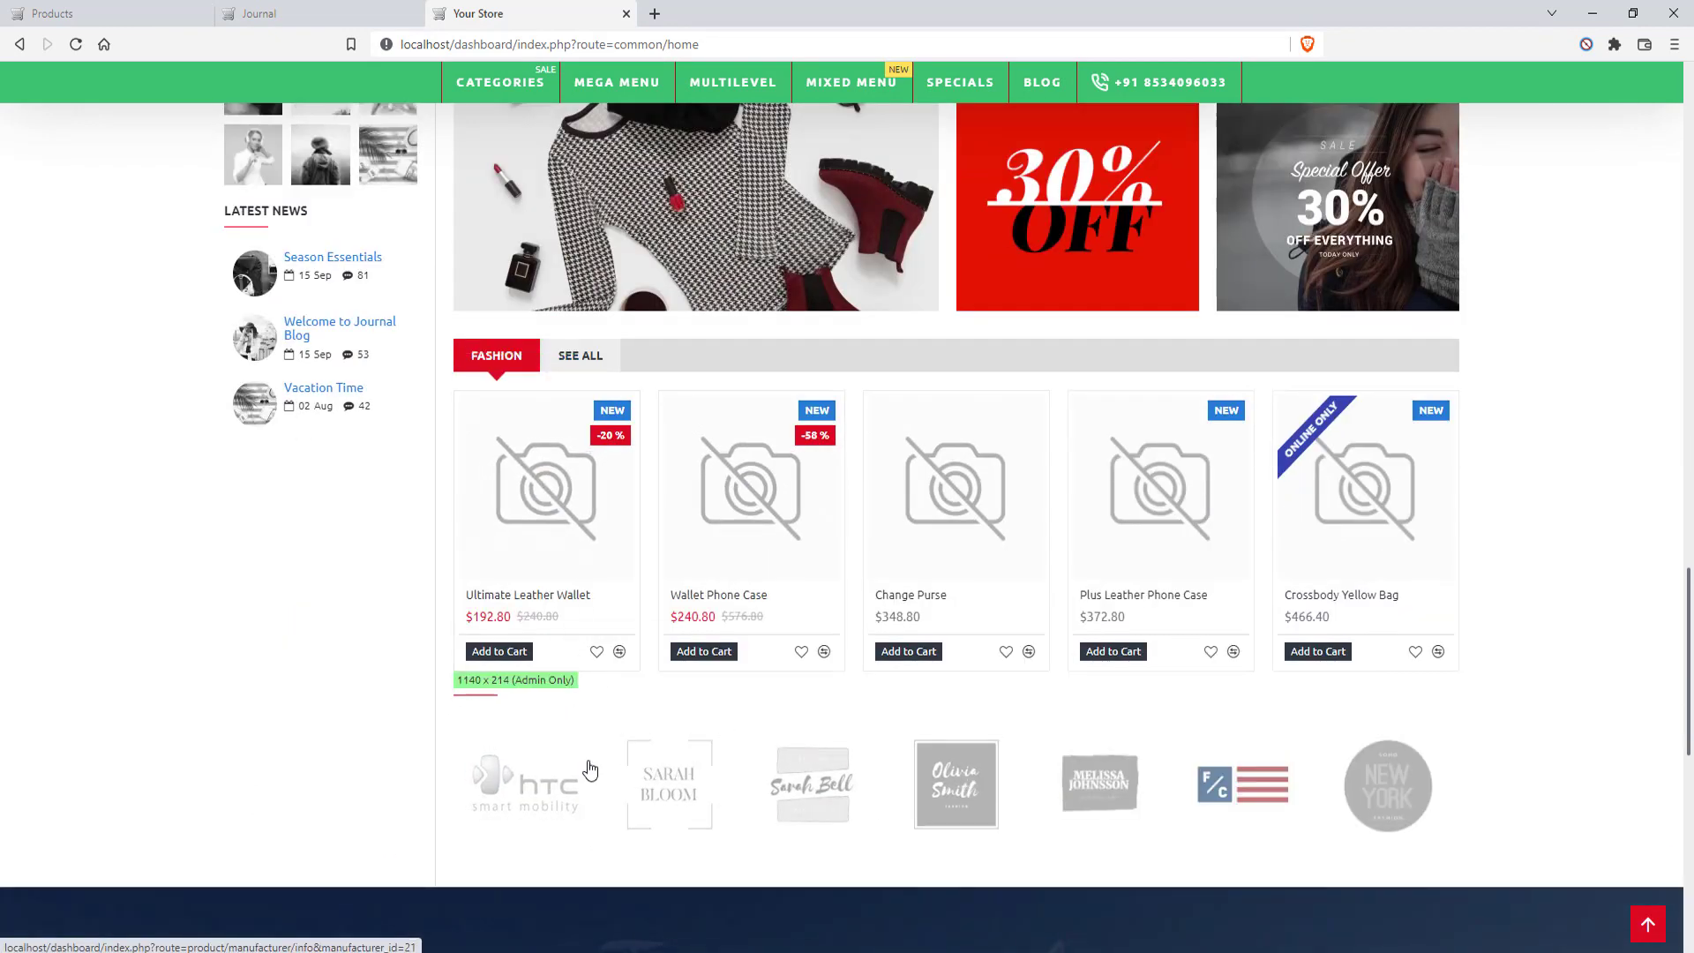
scroll(585, 767, up, 3)
Return the duplicated Home - Category 1 column to row 6 and move that row directly above the mid-page banner row
click(255, 14)
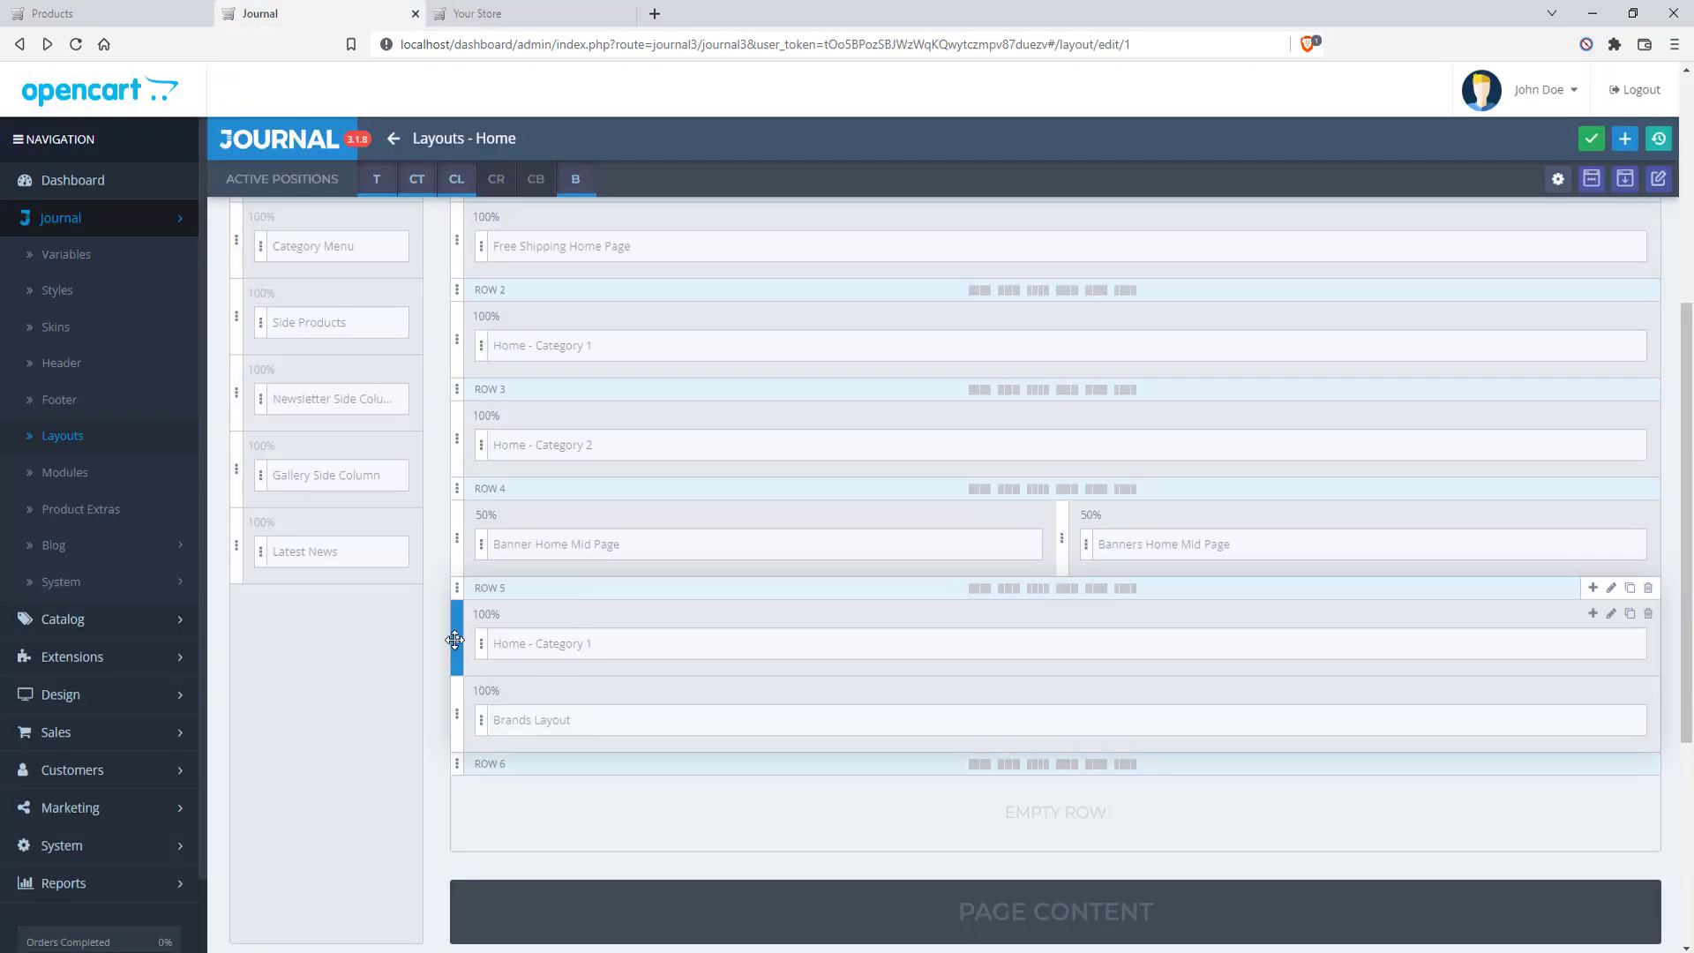
drag(455, 640, 472, 734)
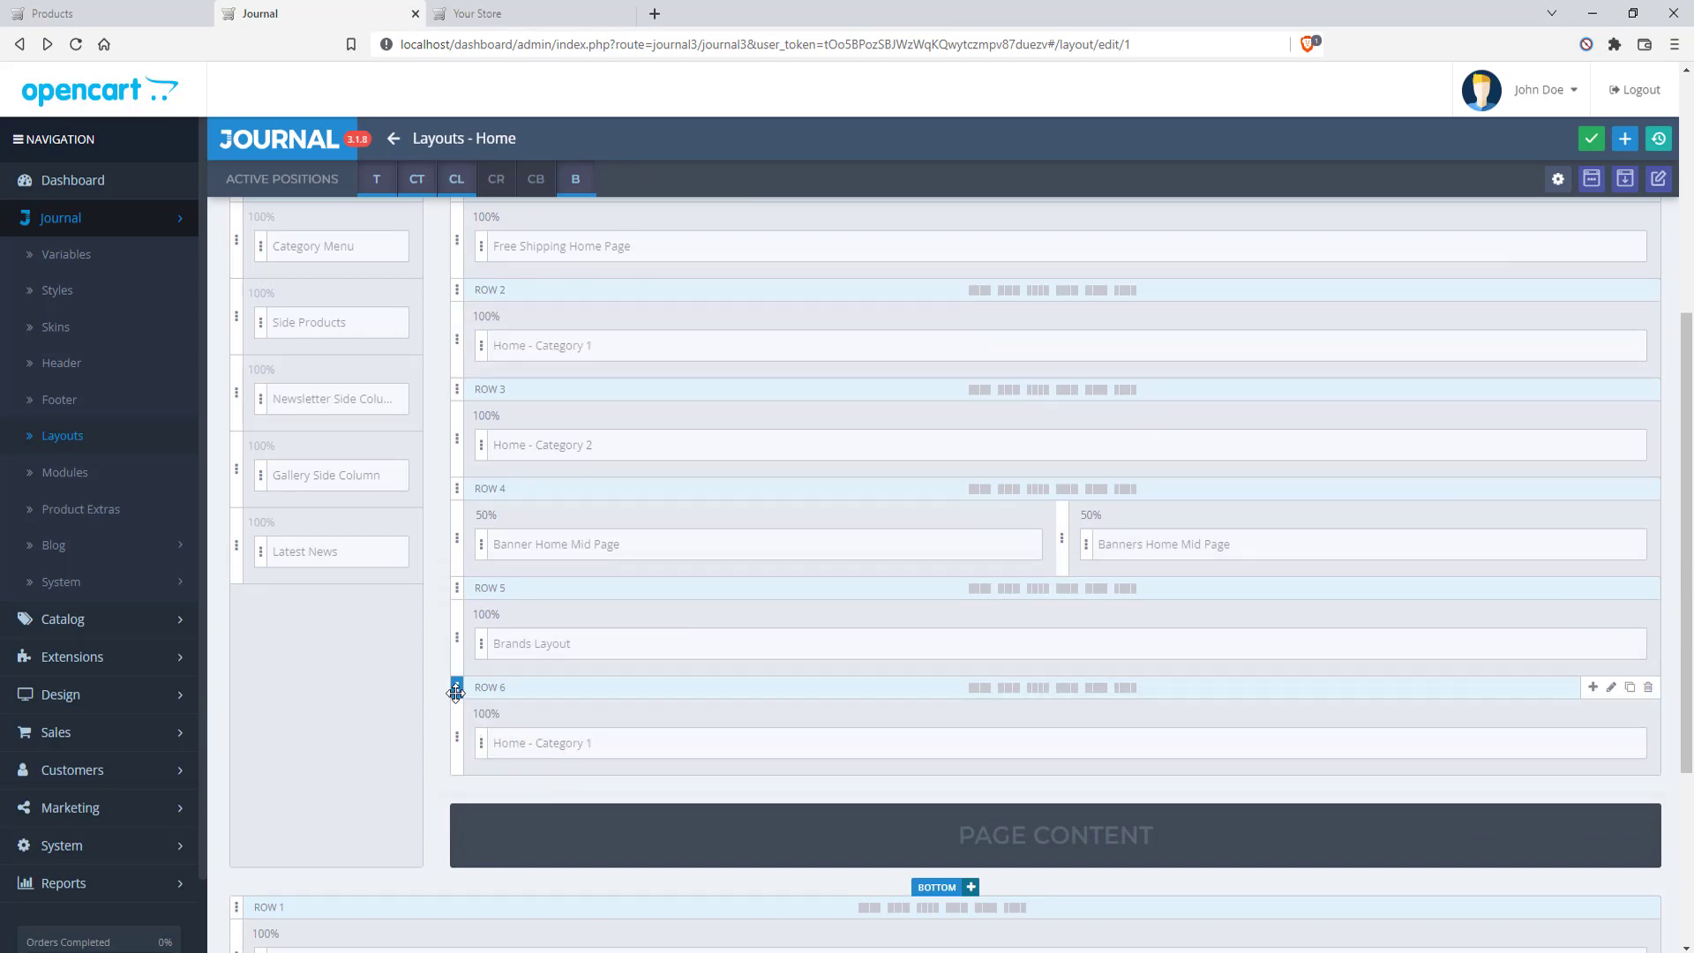
drag(457, 687, 449, 488)
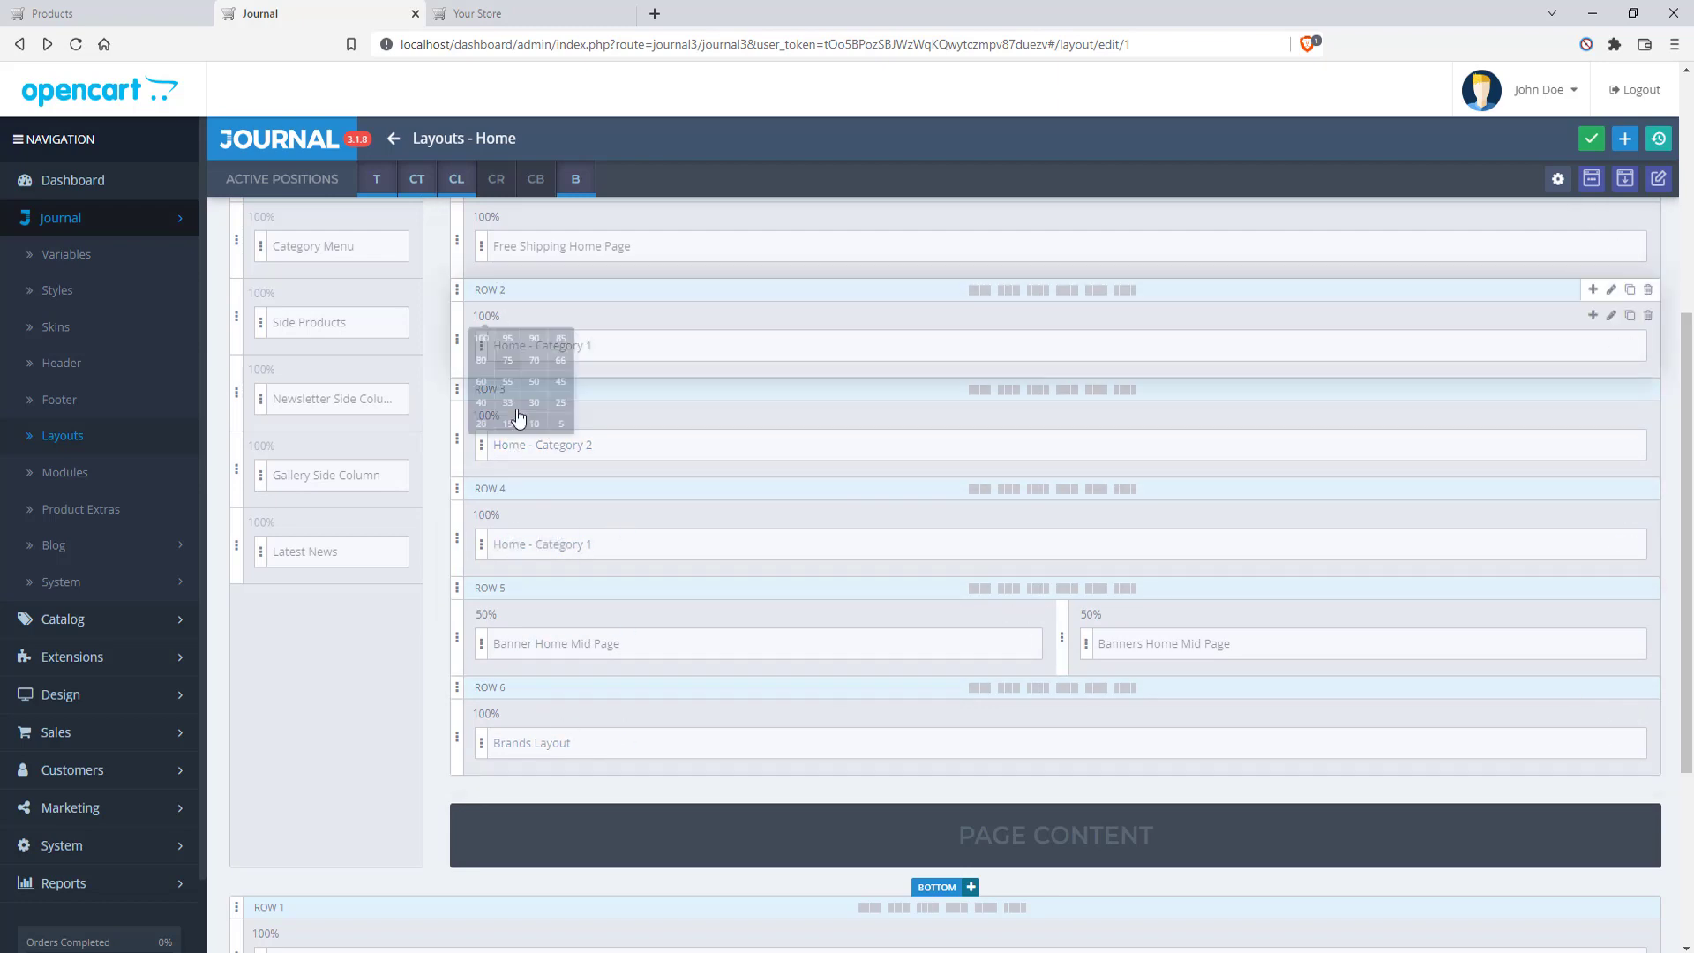
Replace the module in row 4 of Content Top with the Bags products module and save the layout
scroll(551, 529, up, 1)
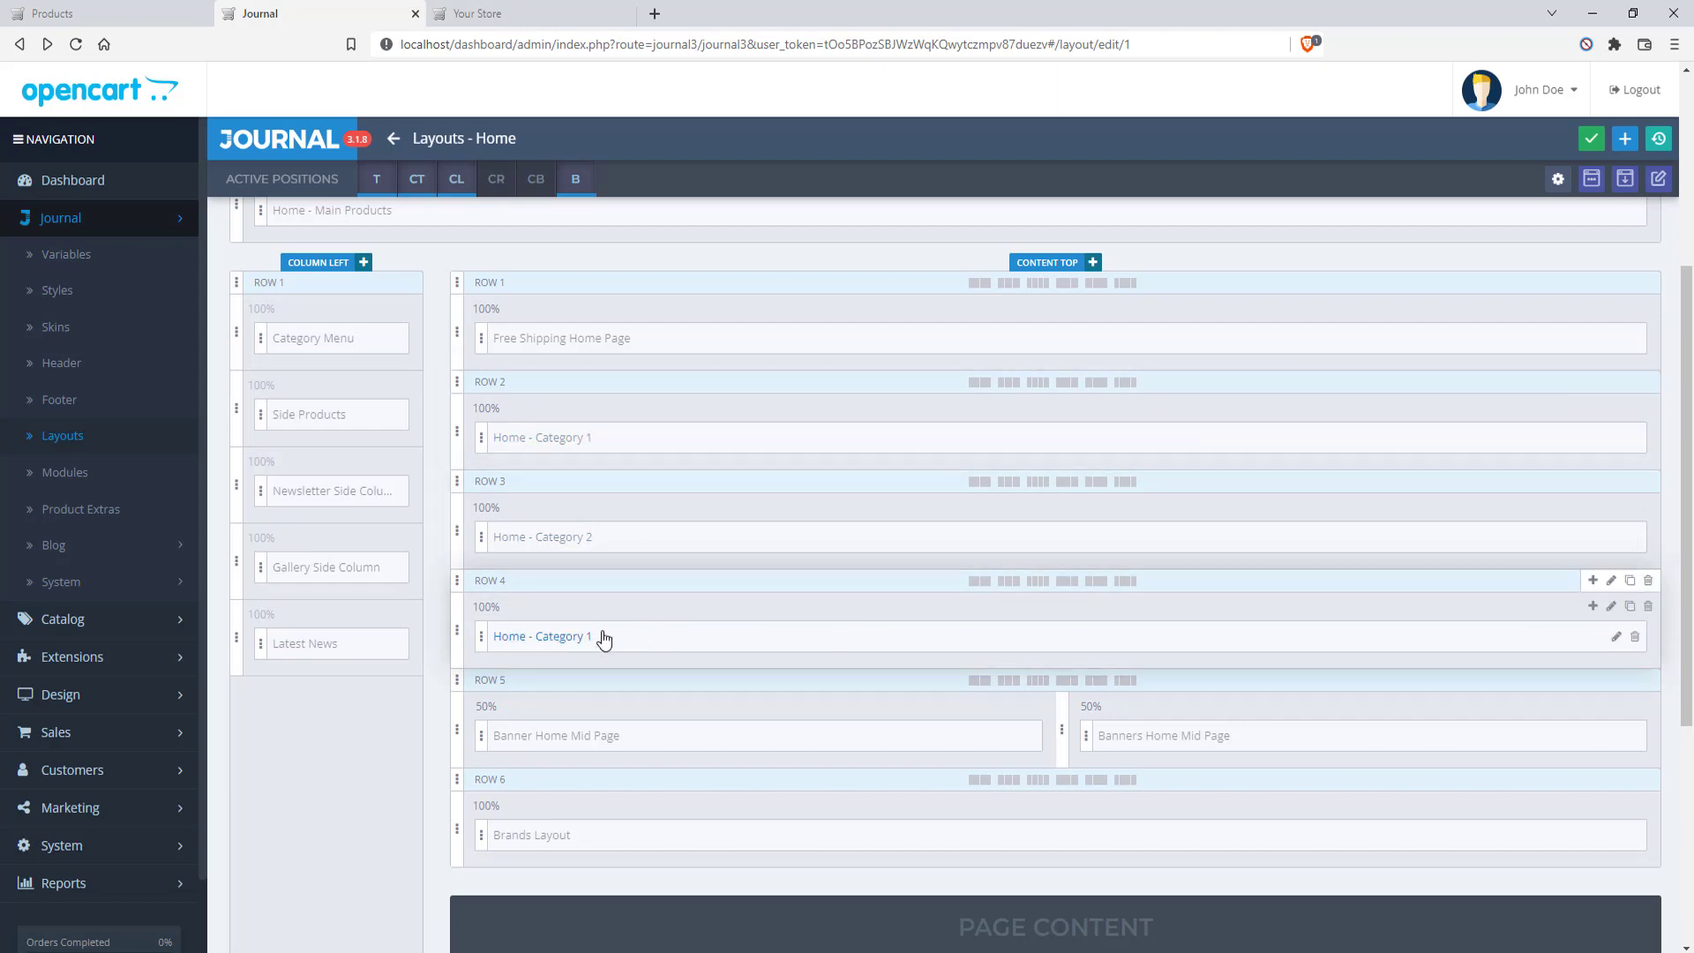
click(872, 644)
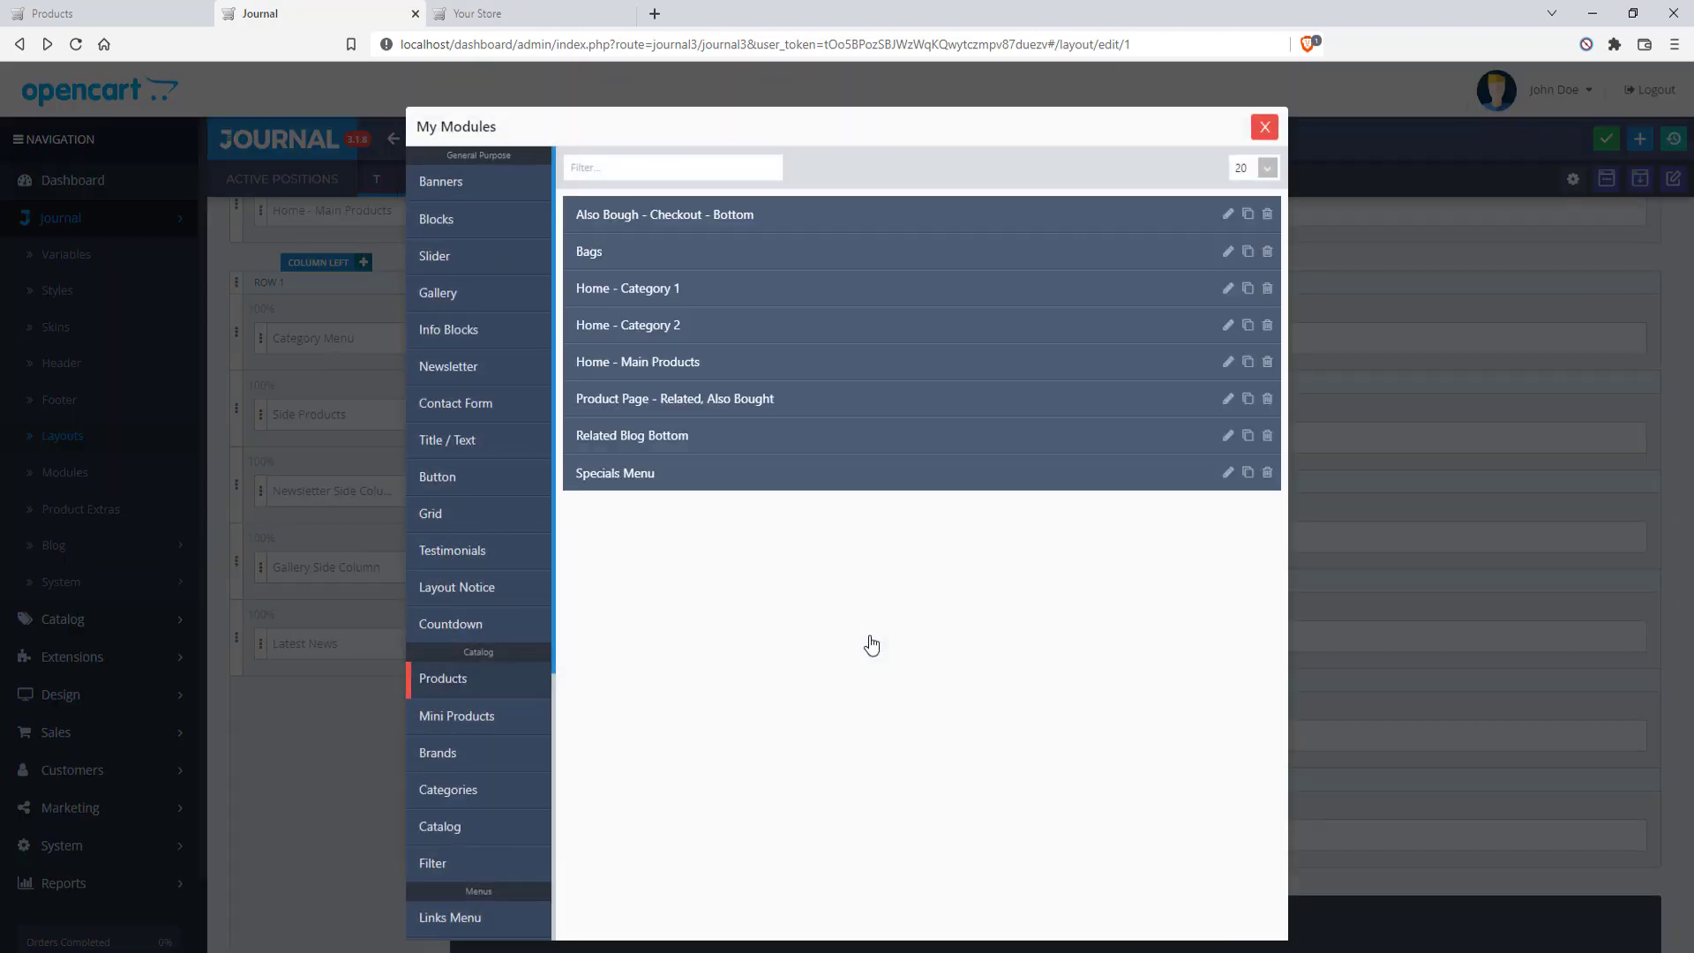
click(628, 257)
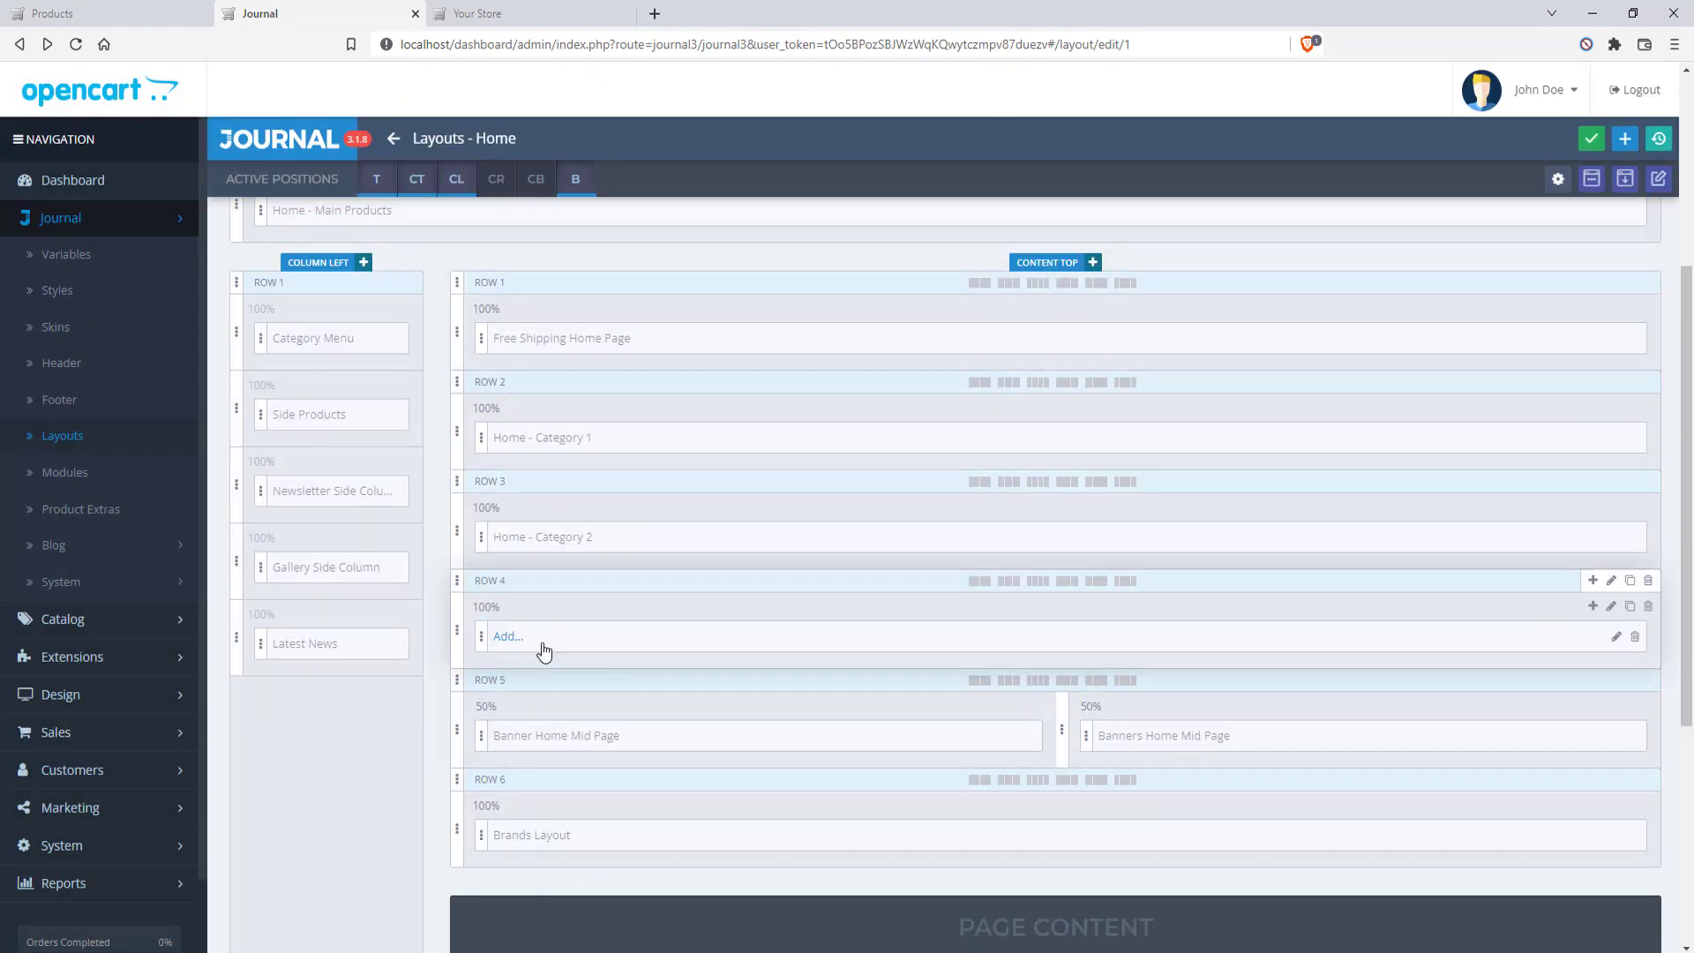
click(1595, 145)
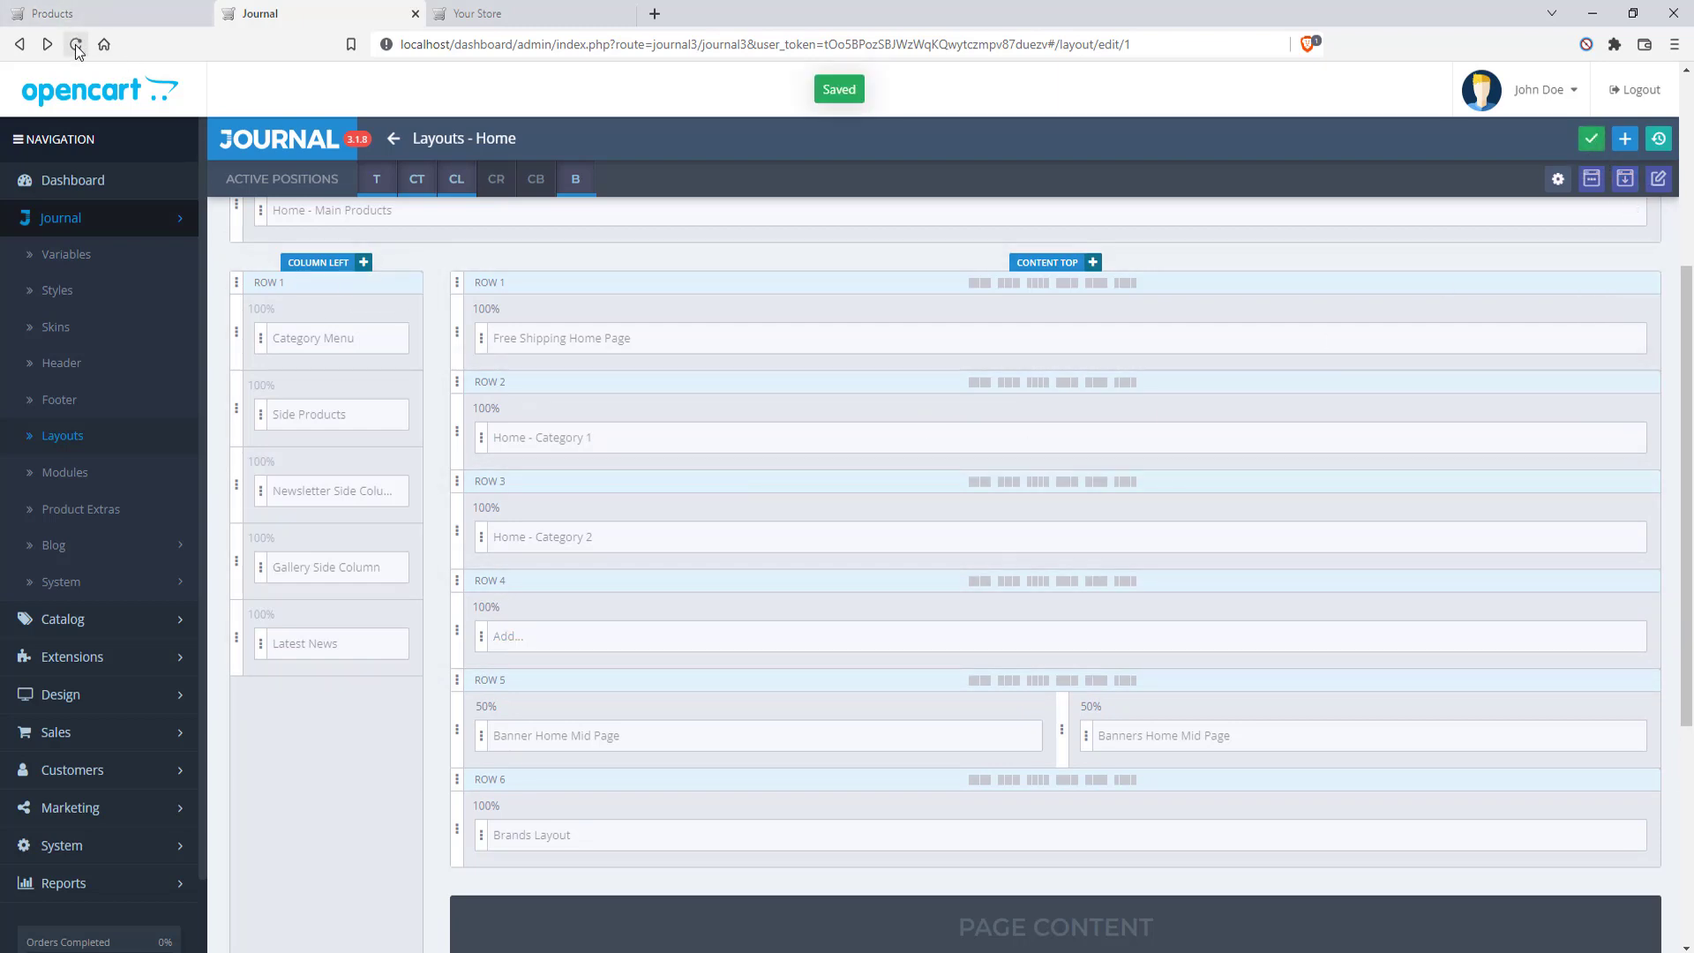
Check the Bags module in the layout's row 4 and reload the storefront home page to view its section
scroll(680, 564, down, 3)
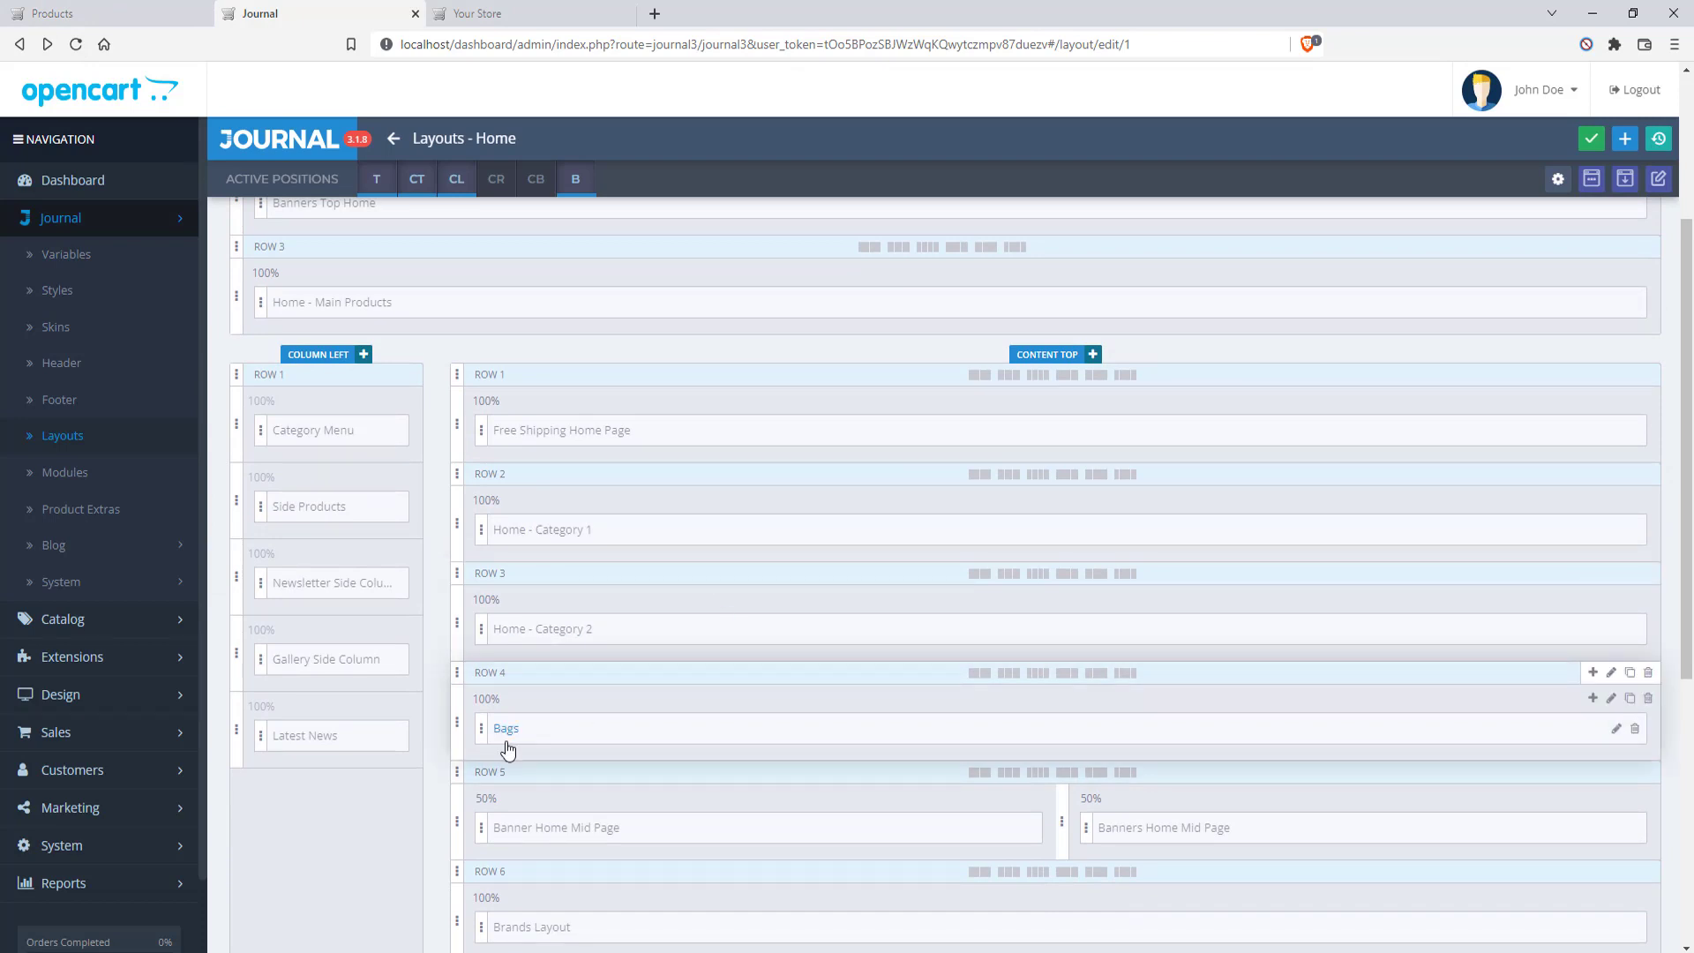
click(464, 11)
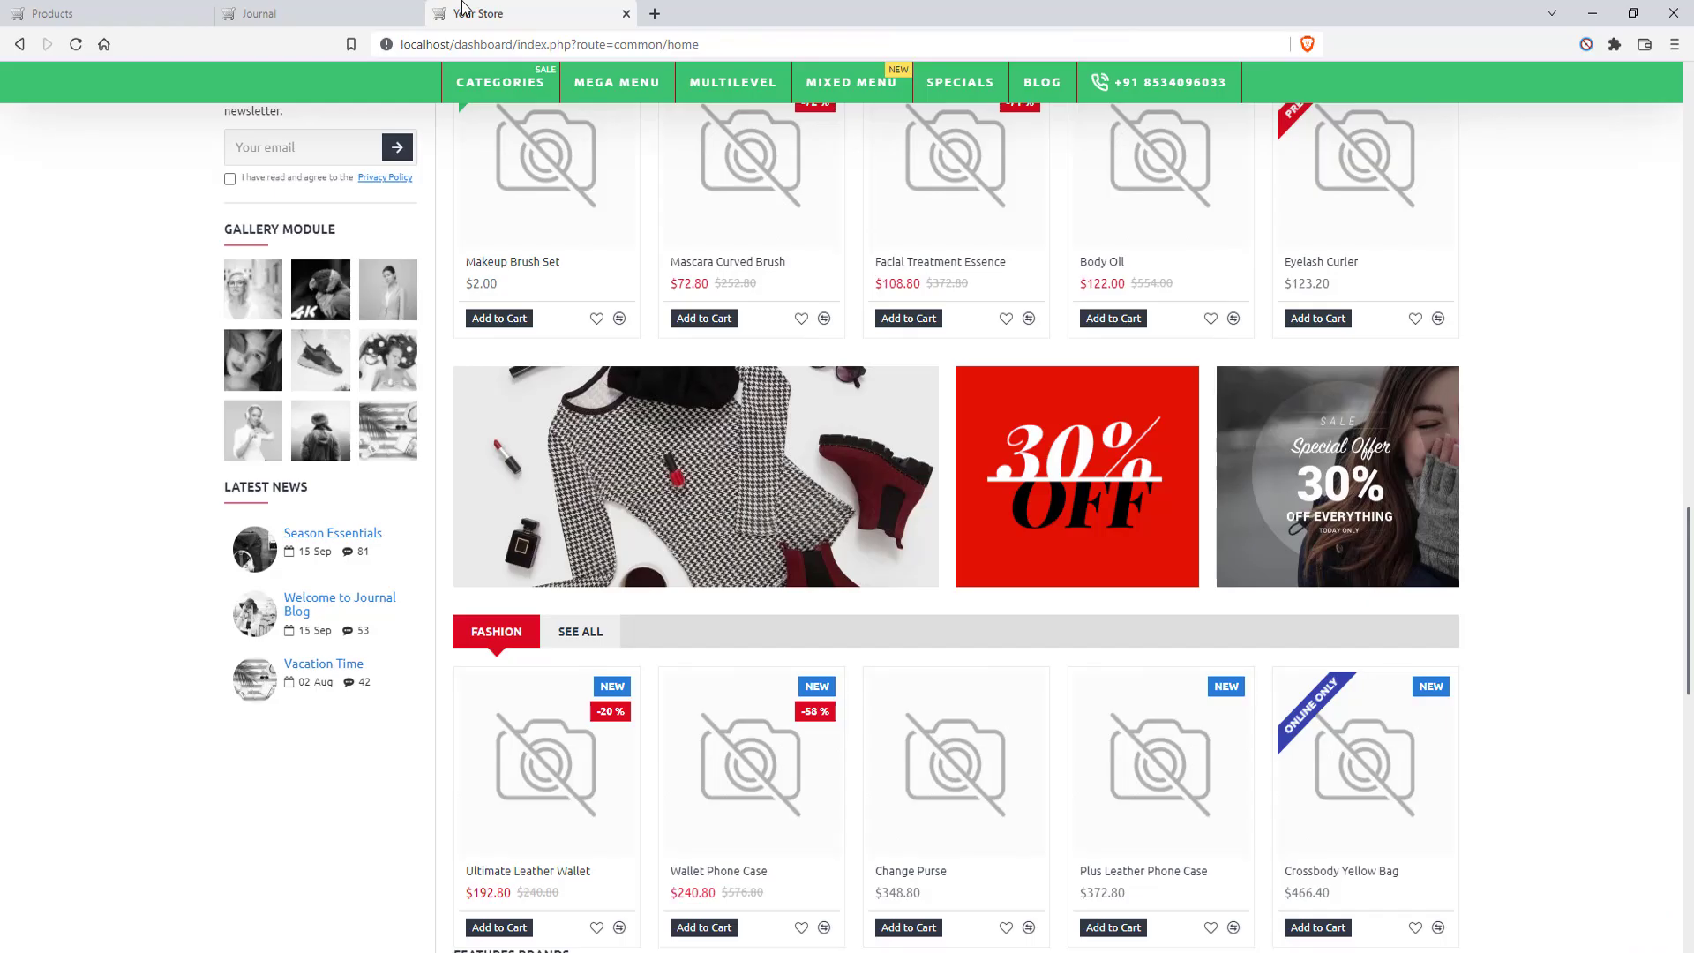
click(69, 47)
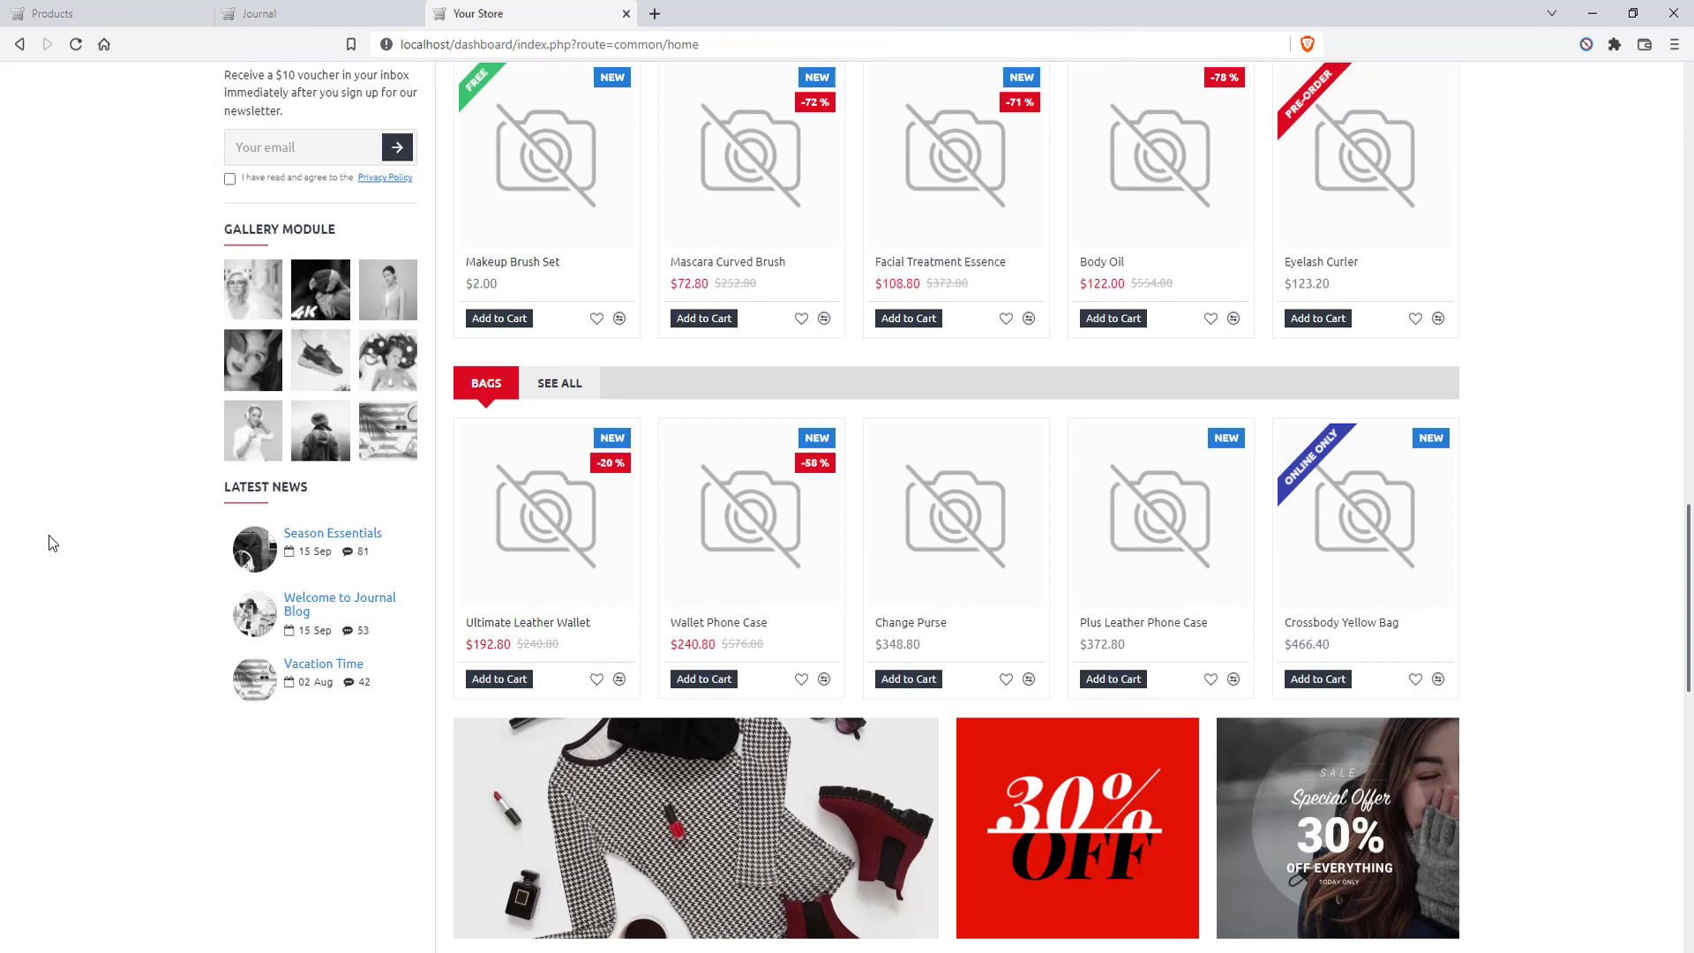
Compare the Fashion, Beauty and Bags product sections on the storefront home page and check their order above the banners
scroll(606, 530, up, 5)
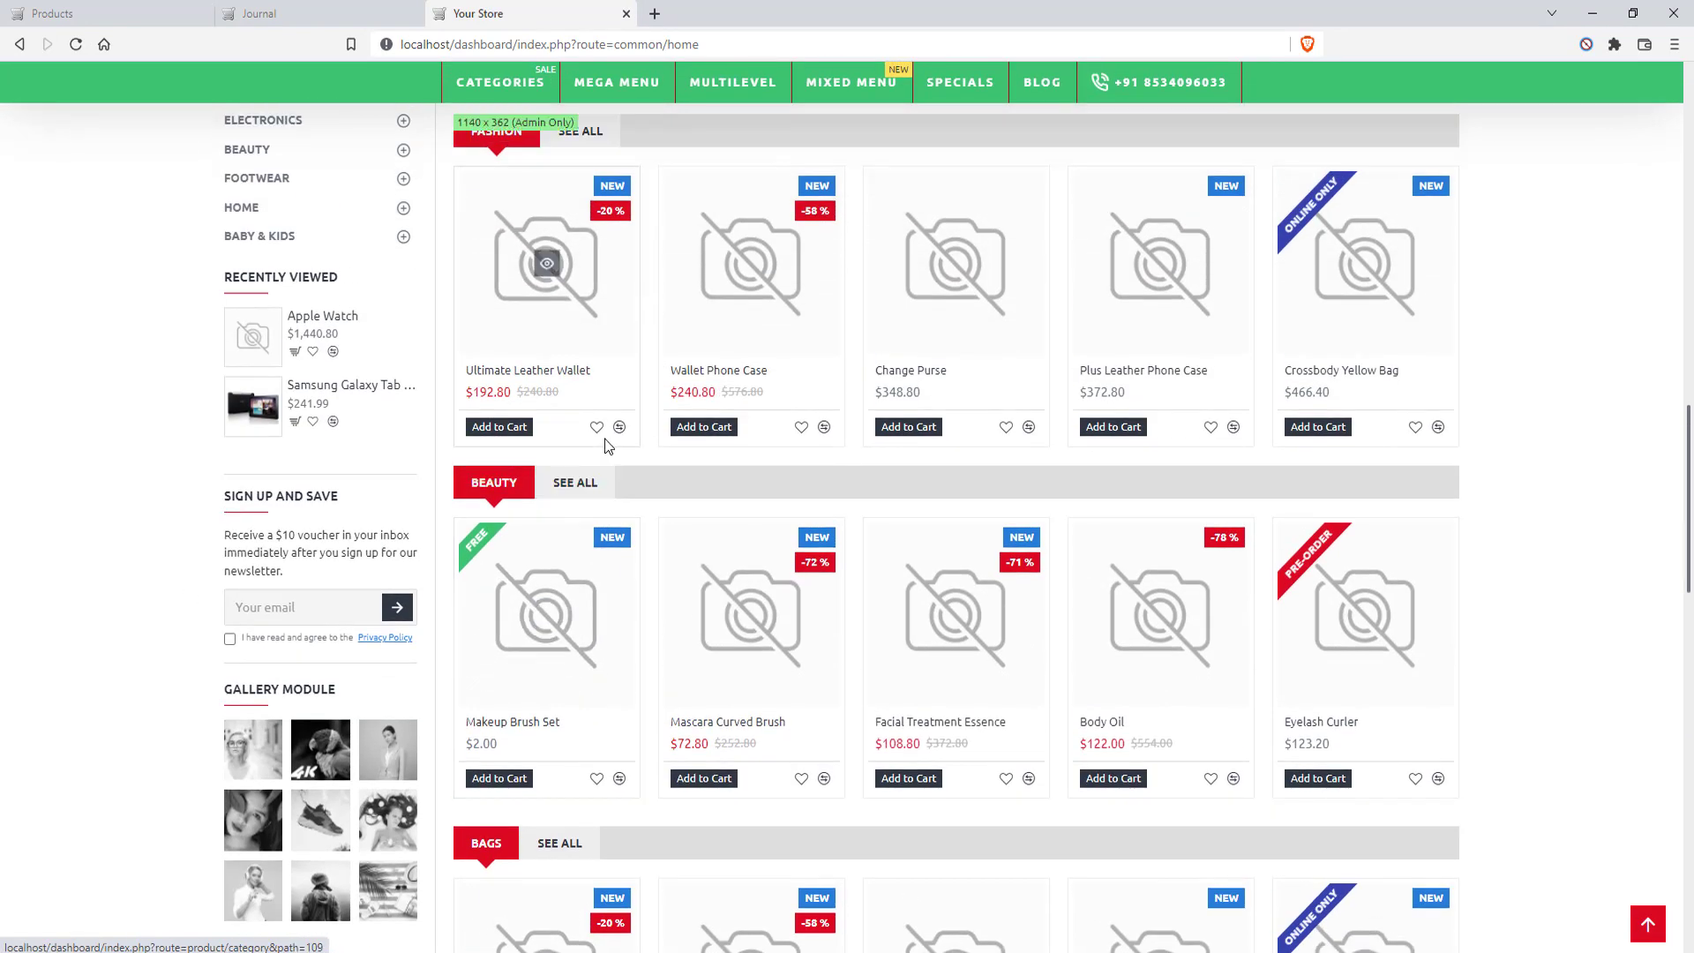
scroll(571, 366, up, 1)
scroll(617, 397, down, 3)
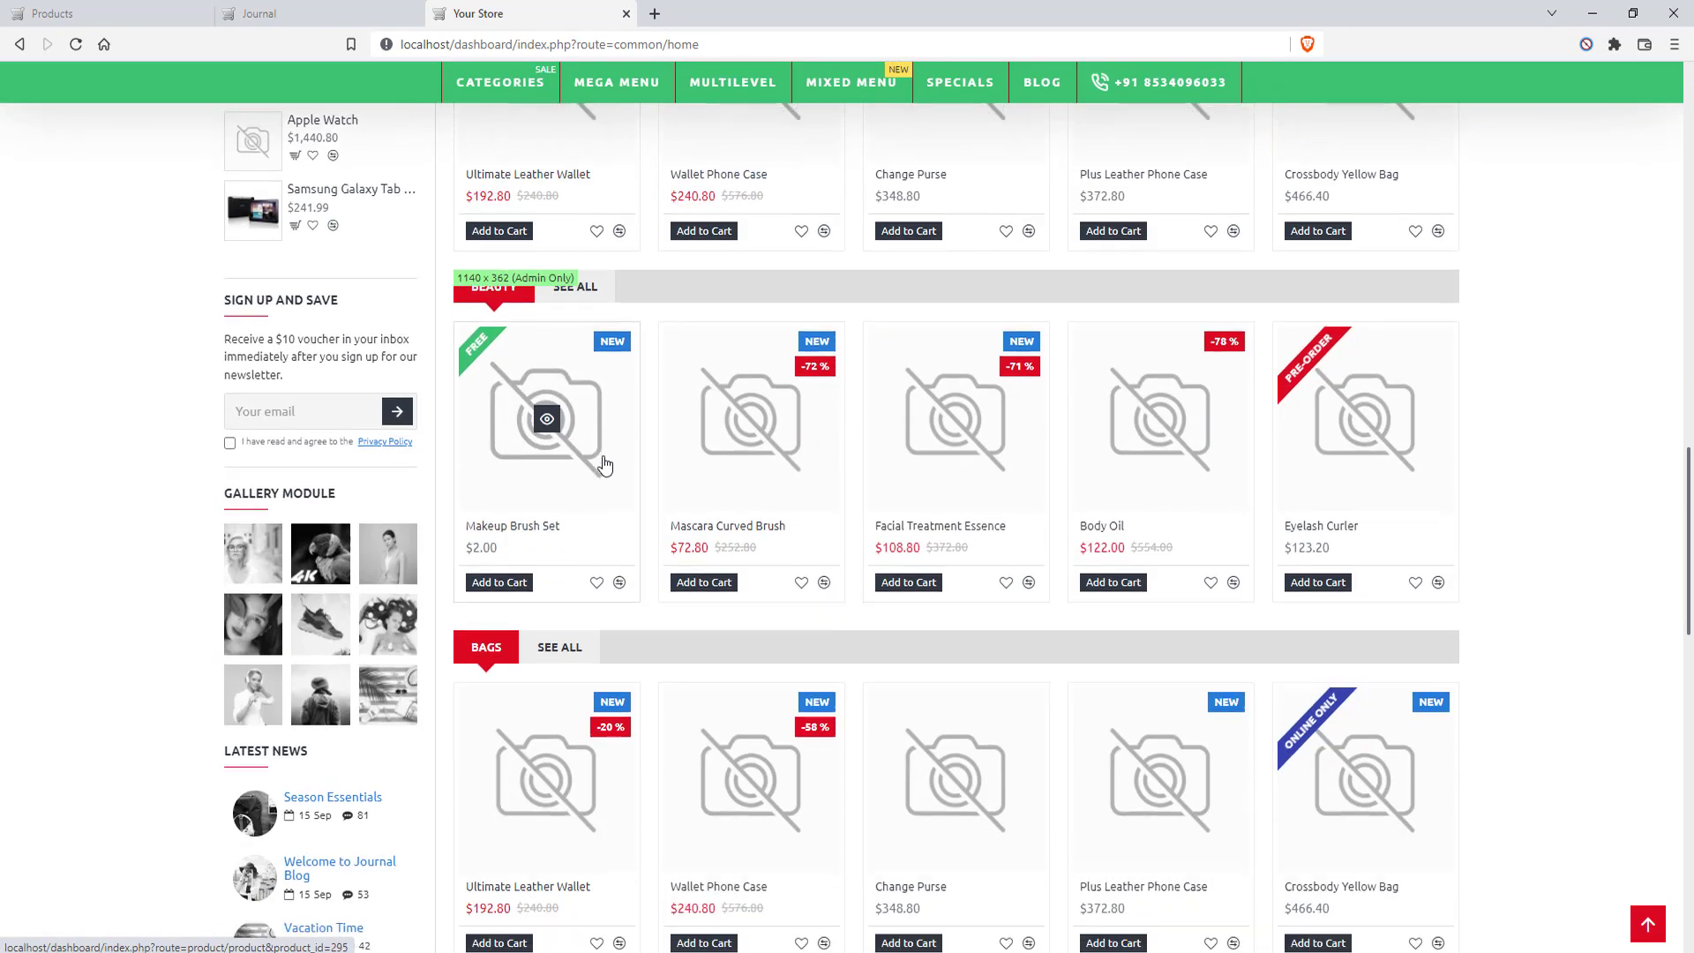
scroll(605, 464, down, 3)
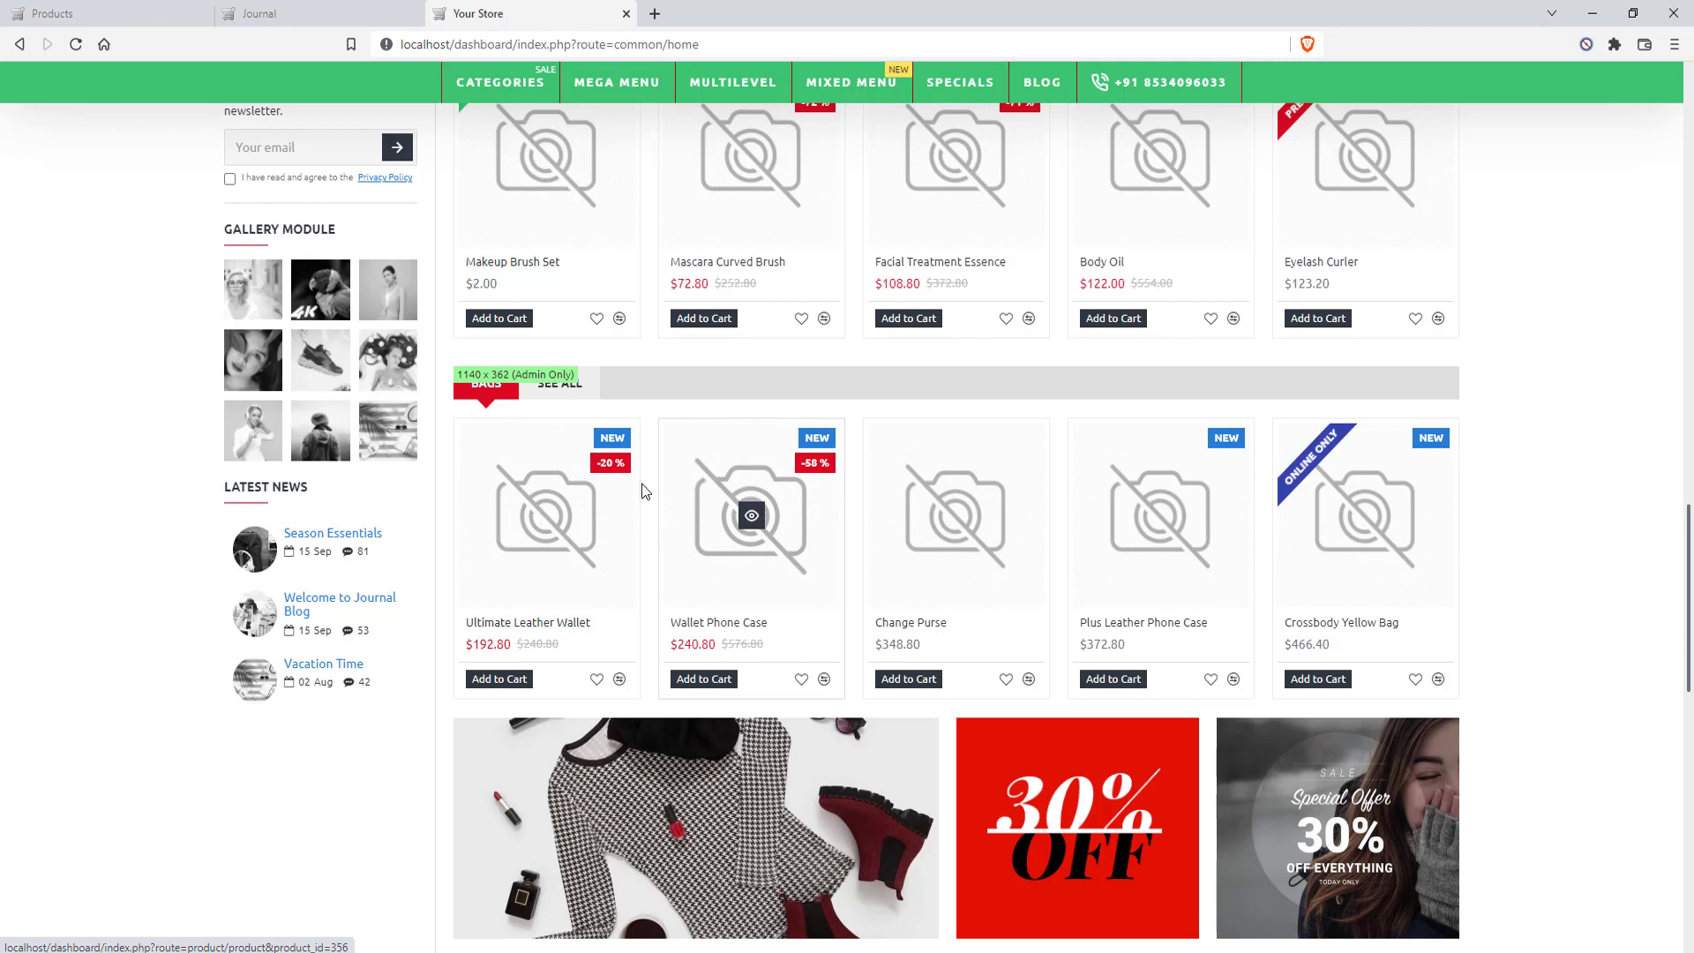
scroll(642, 491, up, 5)
scroll(705, 291, down, 3)
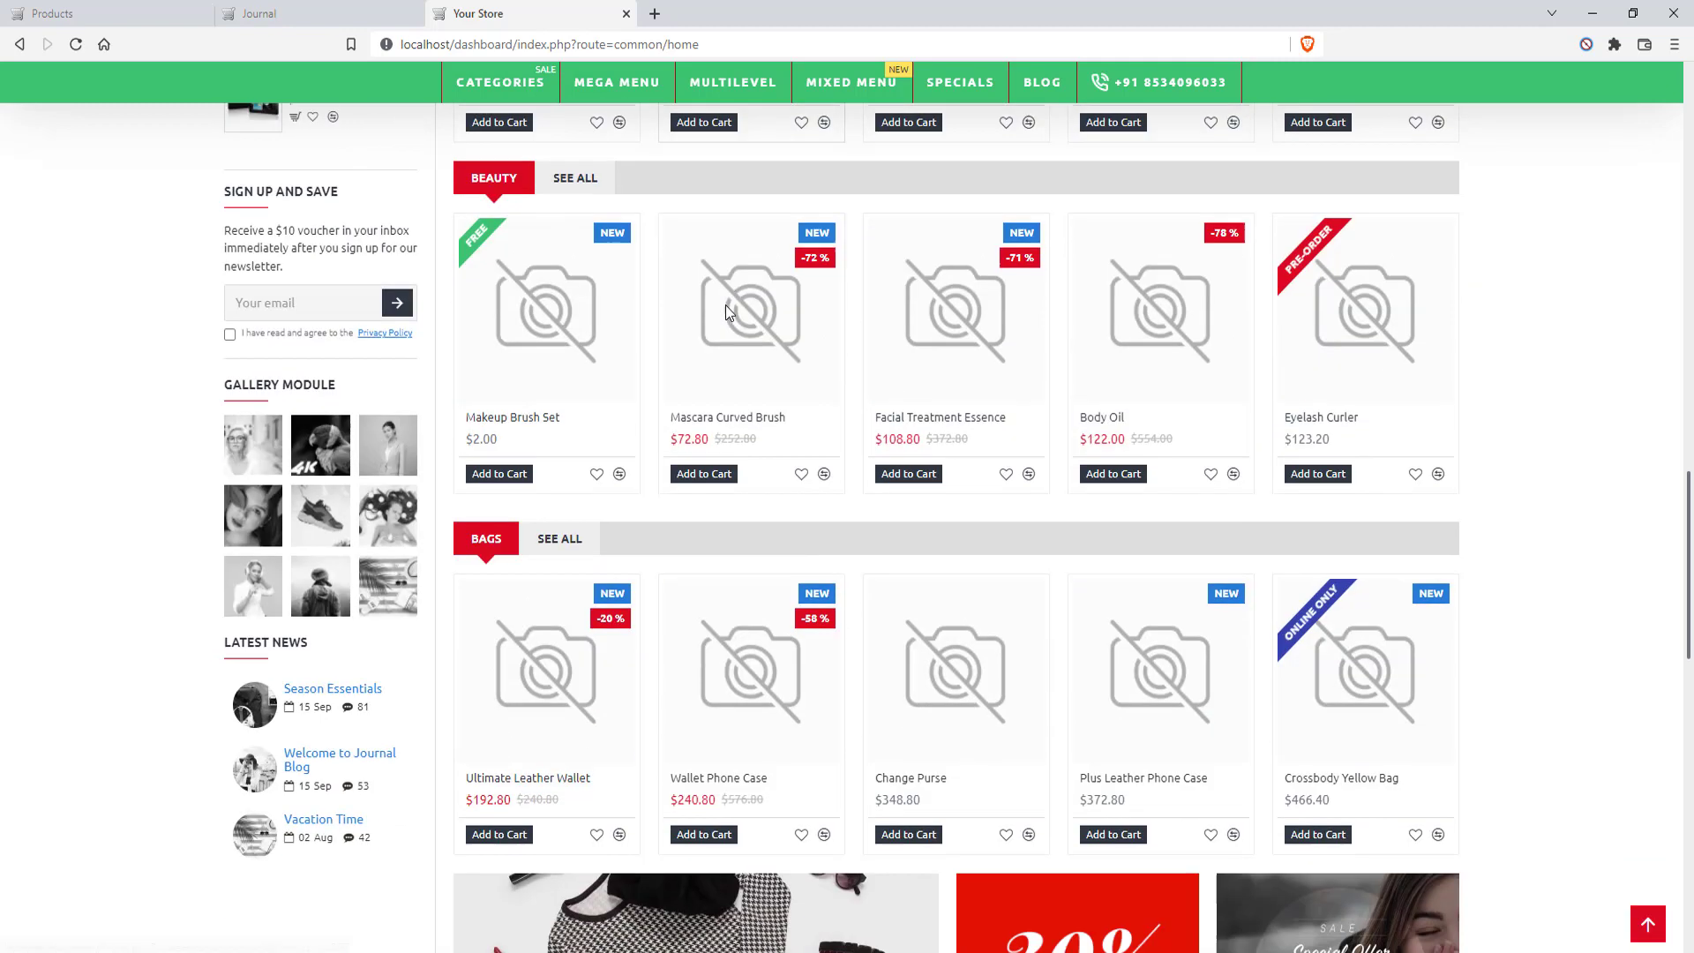
scroll(783, 397, down, 2)
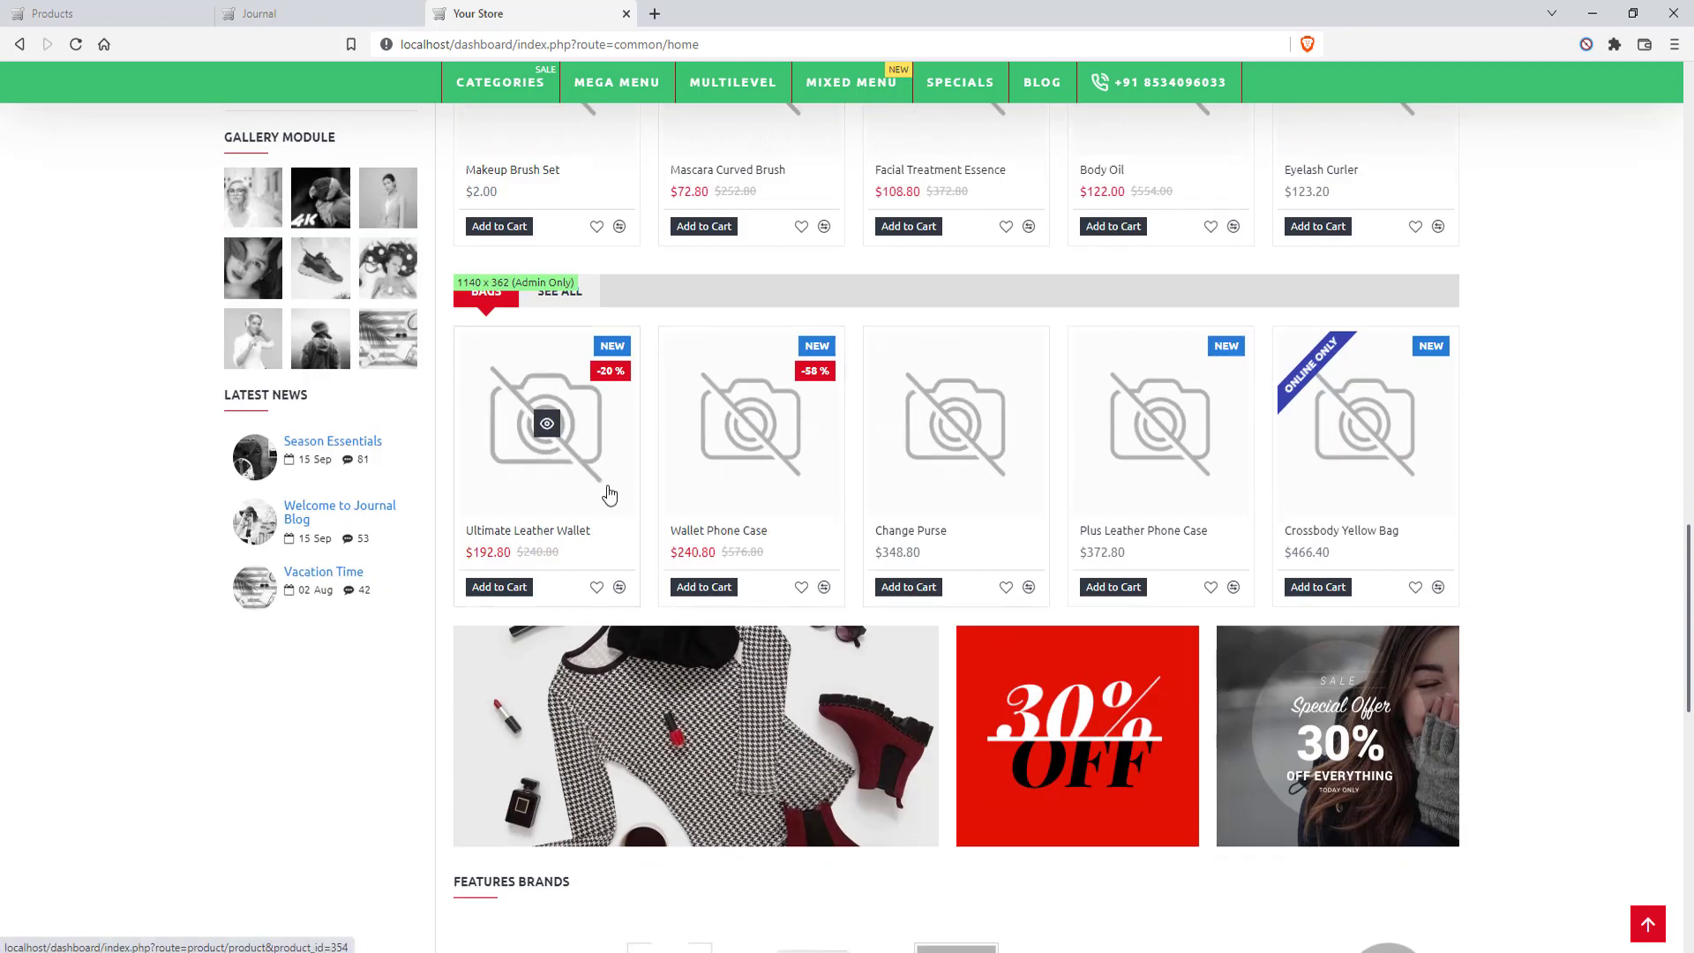
scroll(609, 494, up, 5)
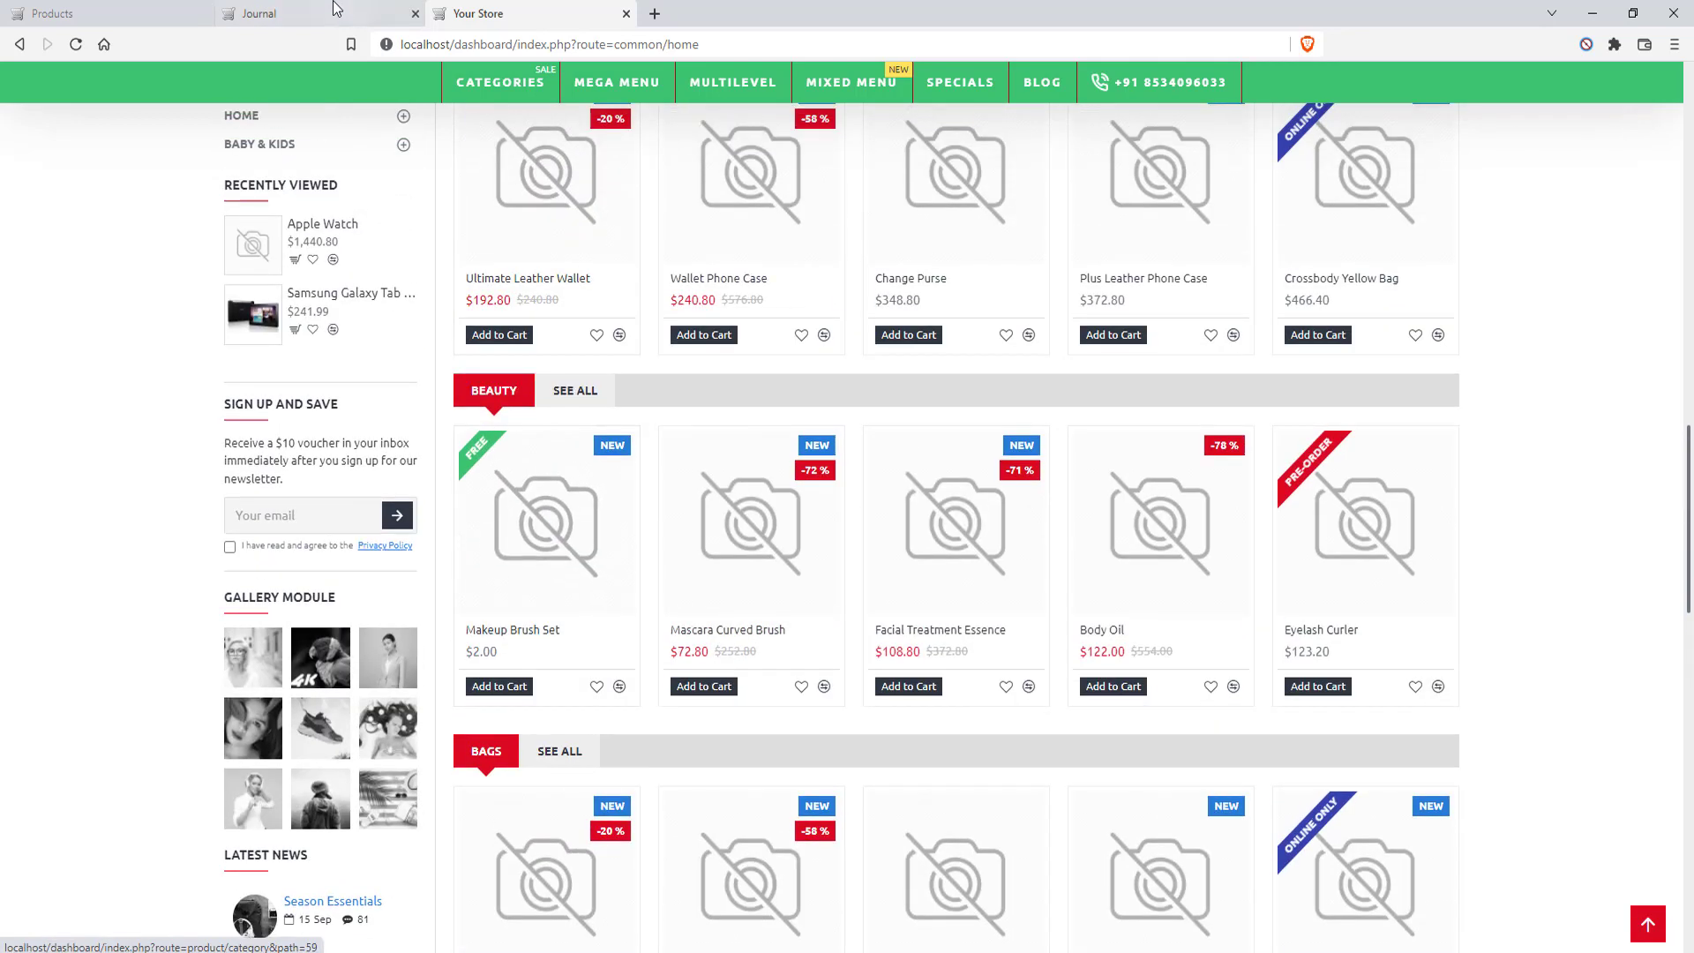
Set the product limit of the Fashion item to 6 in the row 2 Home - Category 1 module and save the module
click(319, 2)
click(124, 4)
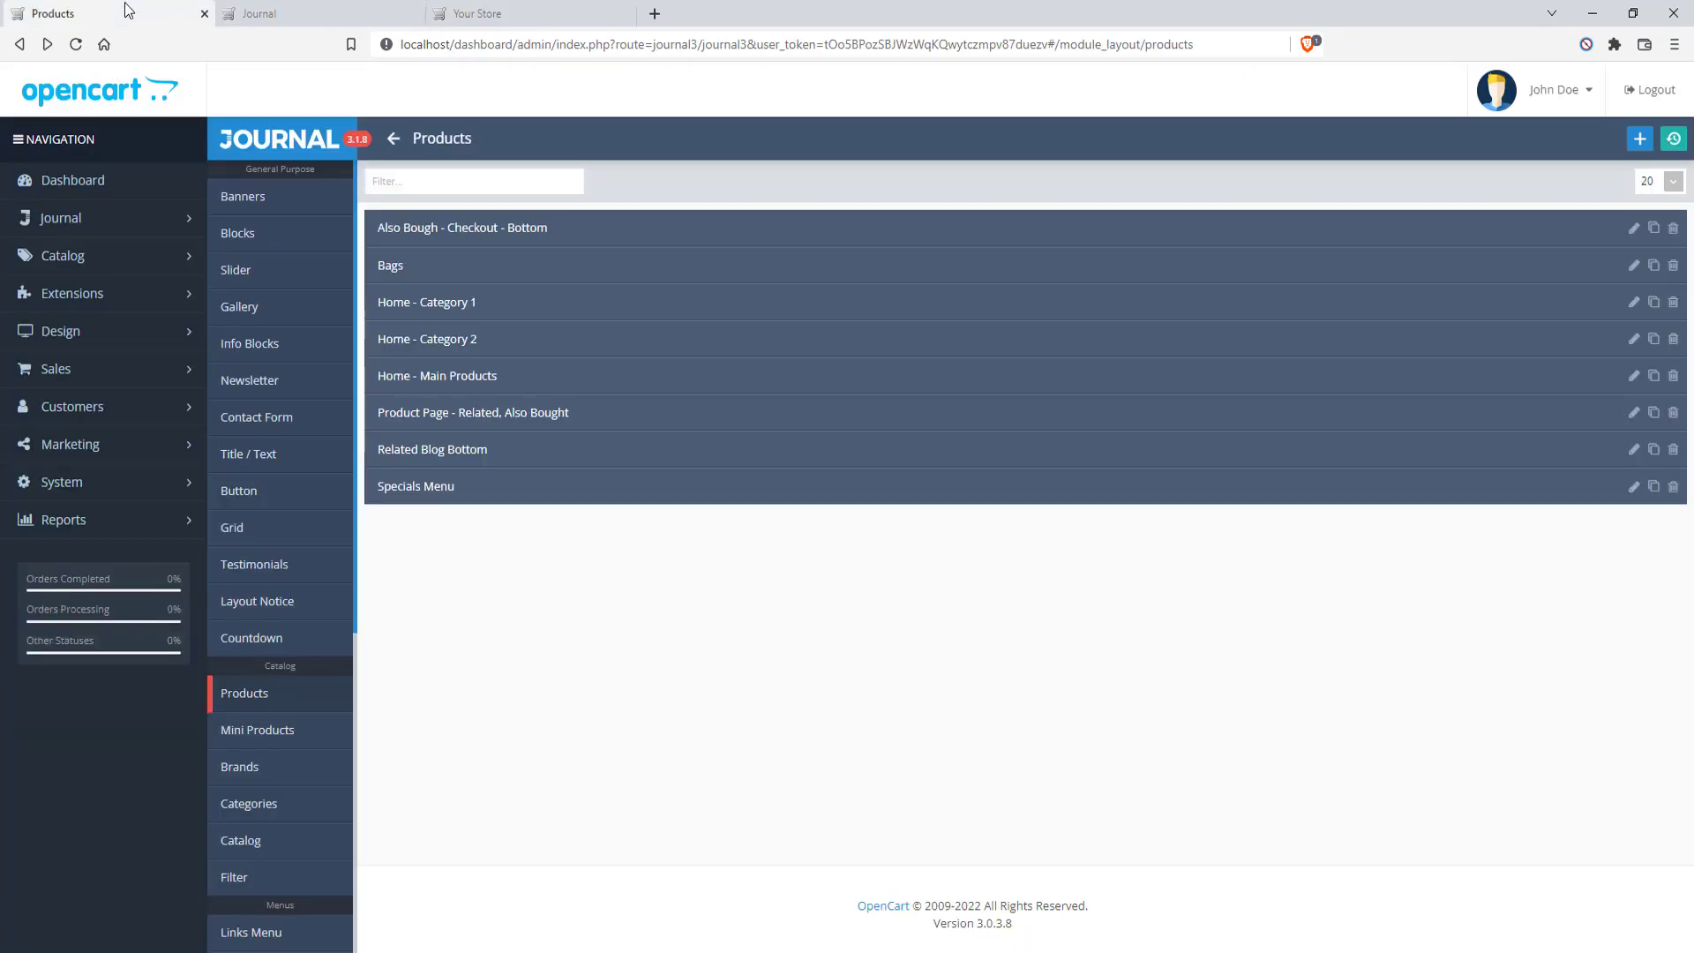
click(291, 10)
scroll(754, 510, down, 2)
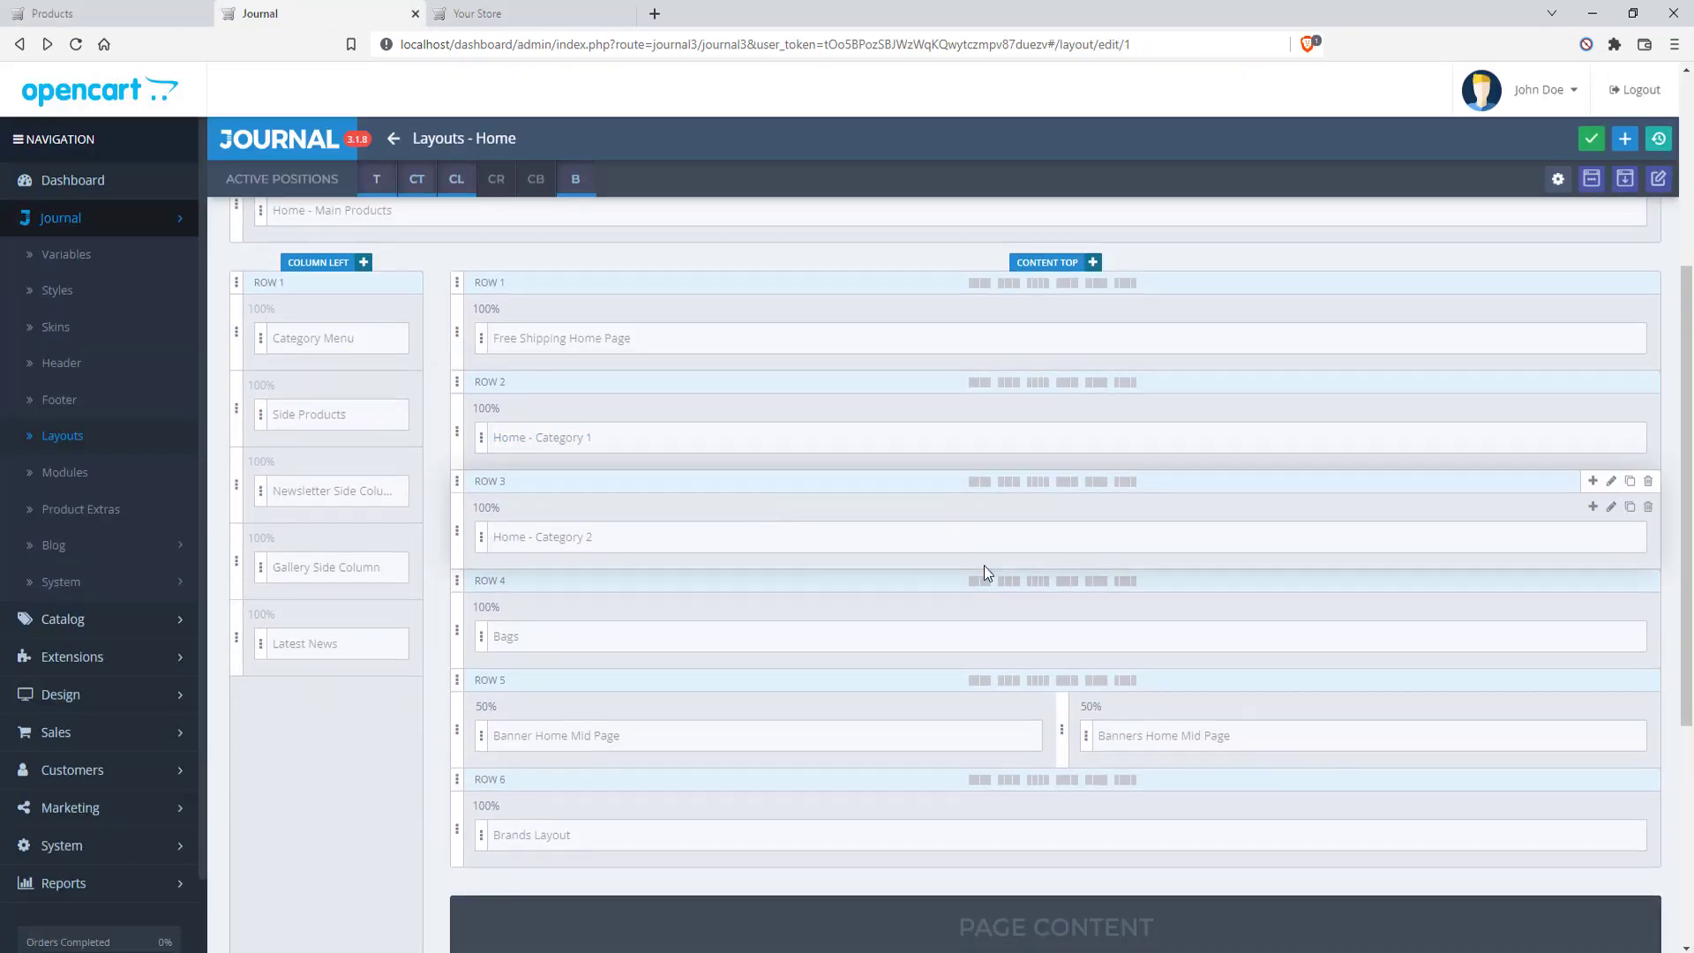
scroll(648, 680, up, 1)
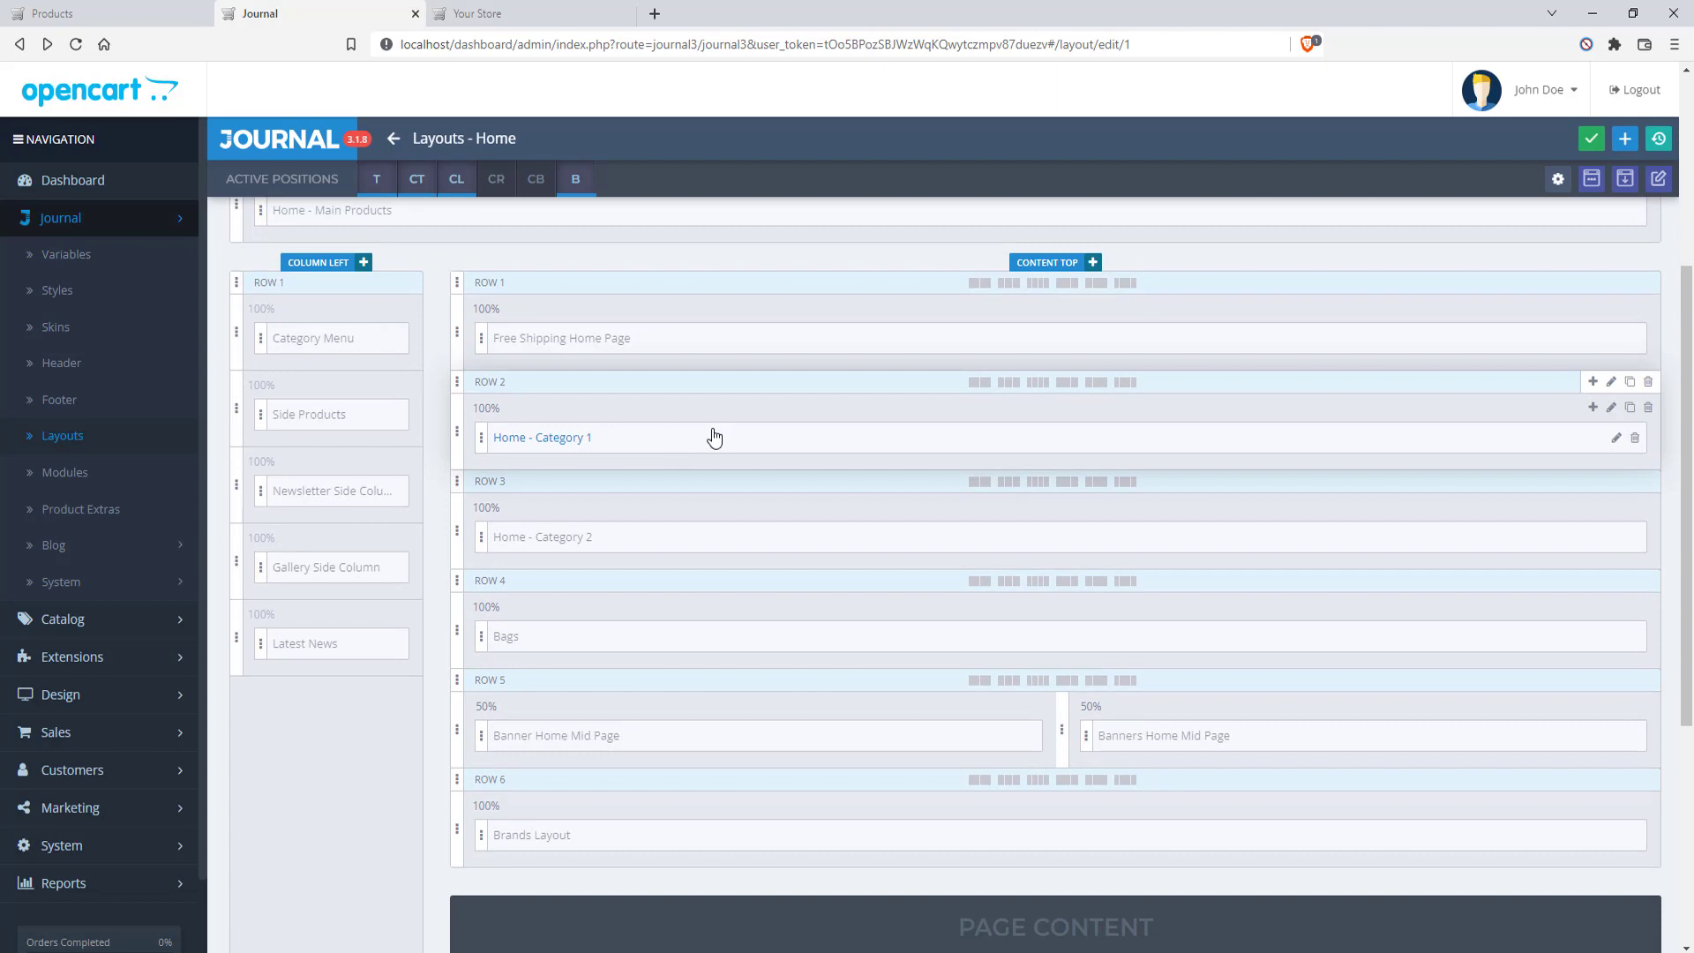
click(1620, 439)
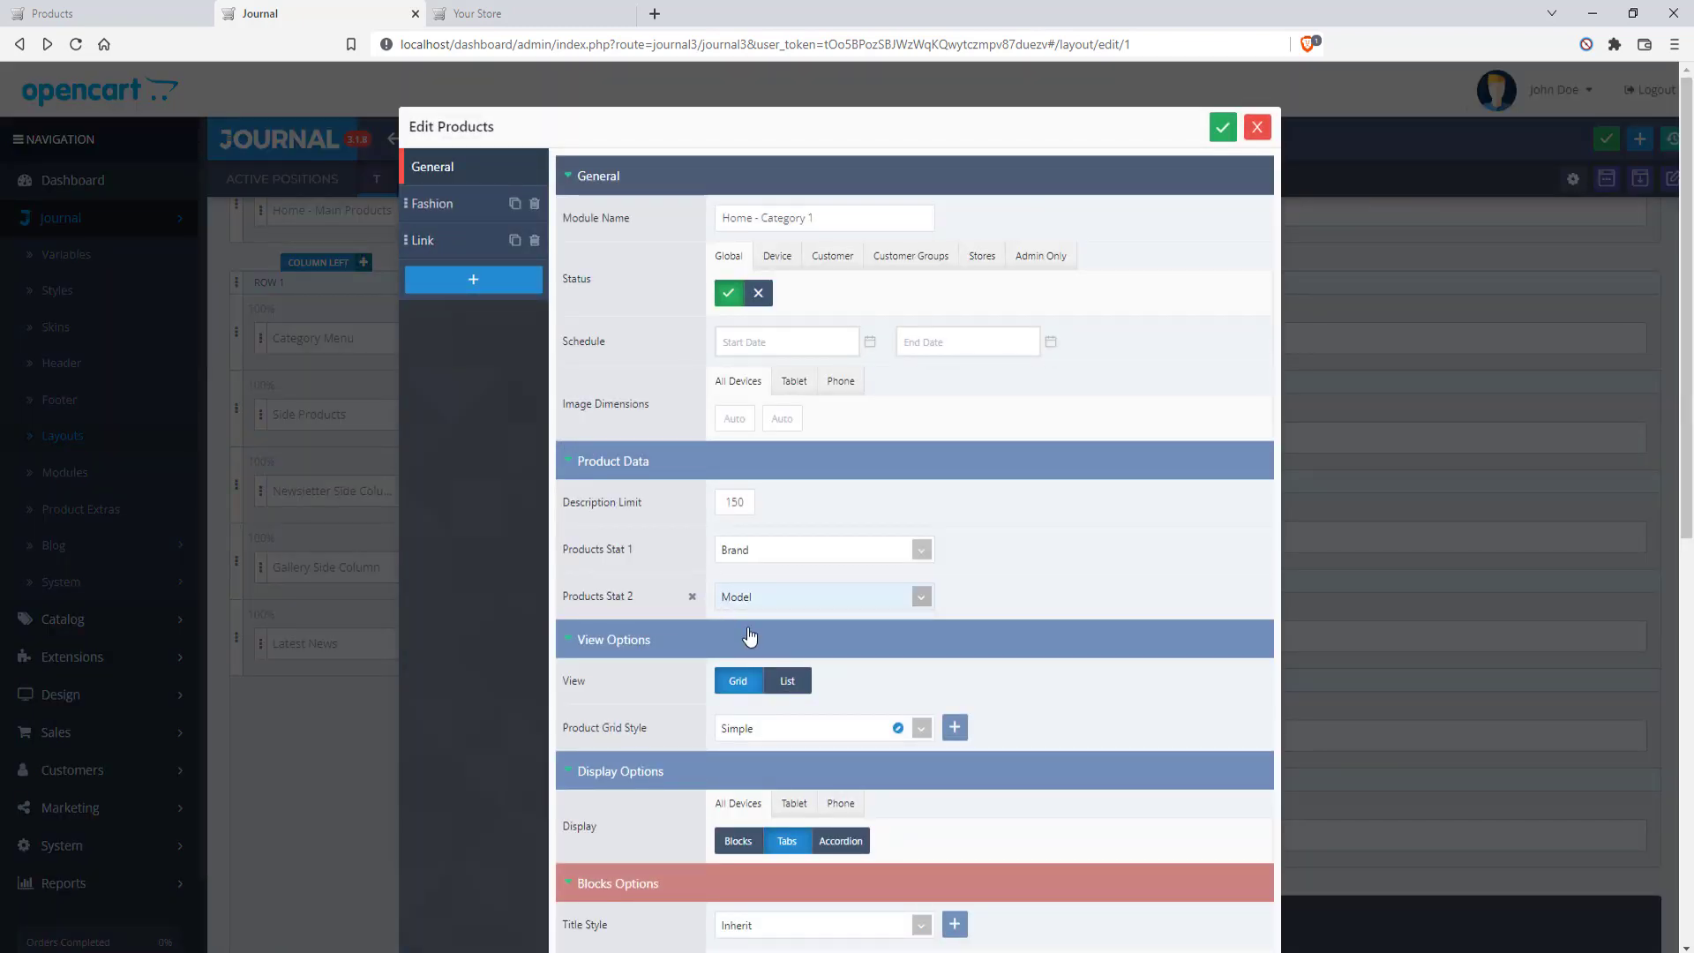
scroll(749, 625, down, 9)
scroll(644, 768, up, 9)
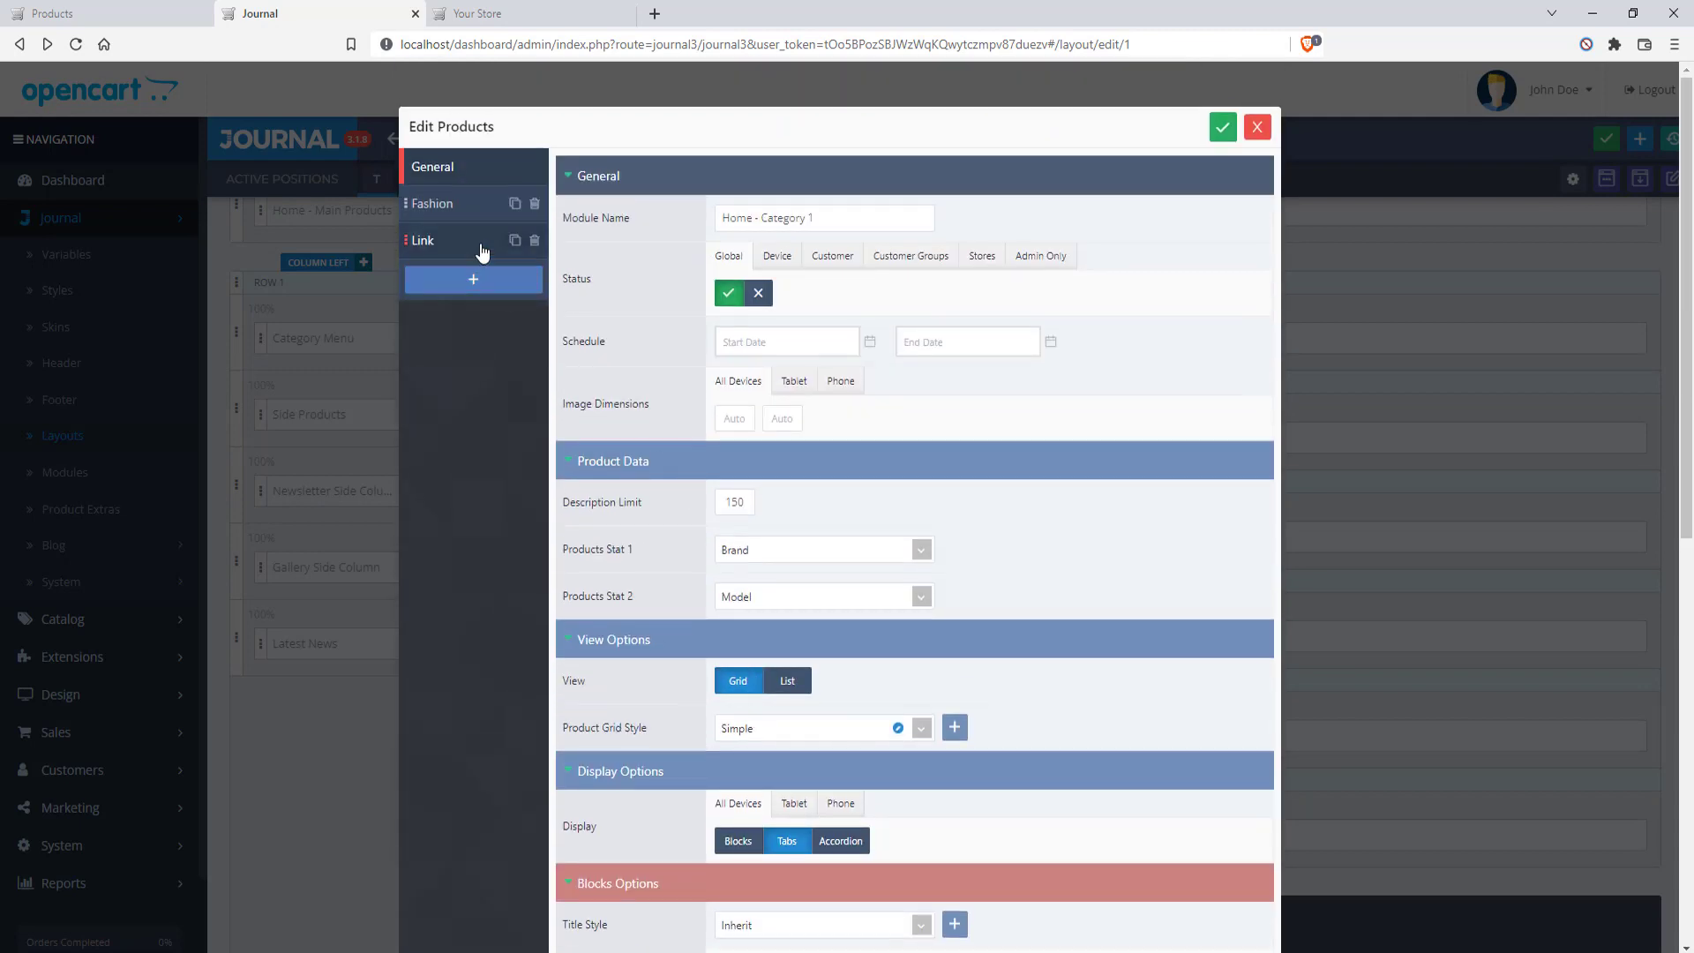
click(465, 211)
scroll(839, 609, down, 3)
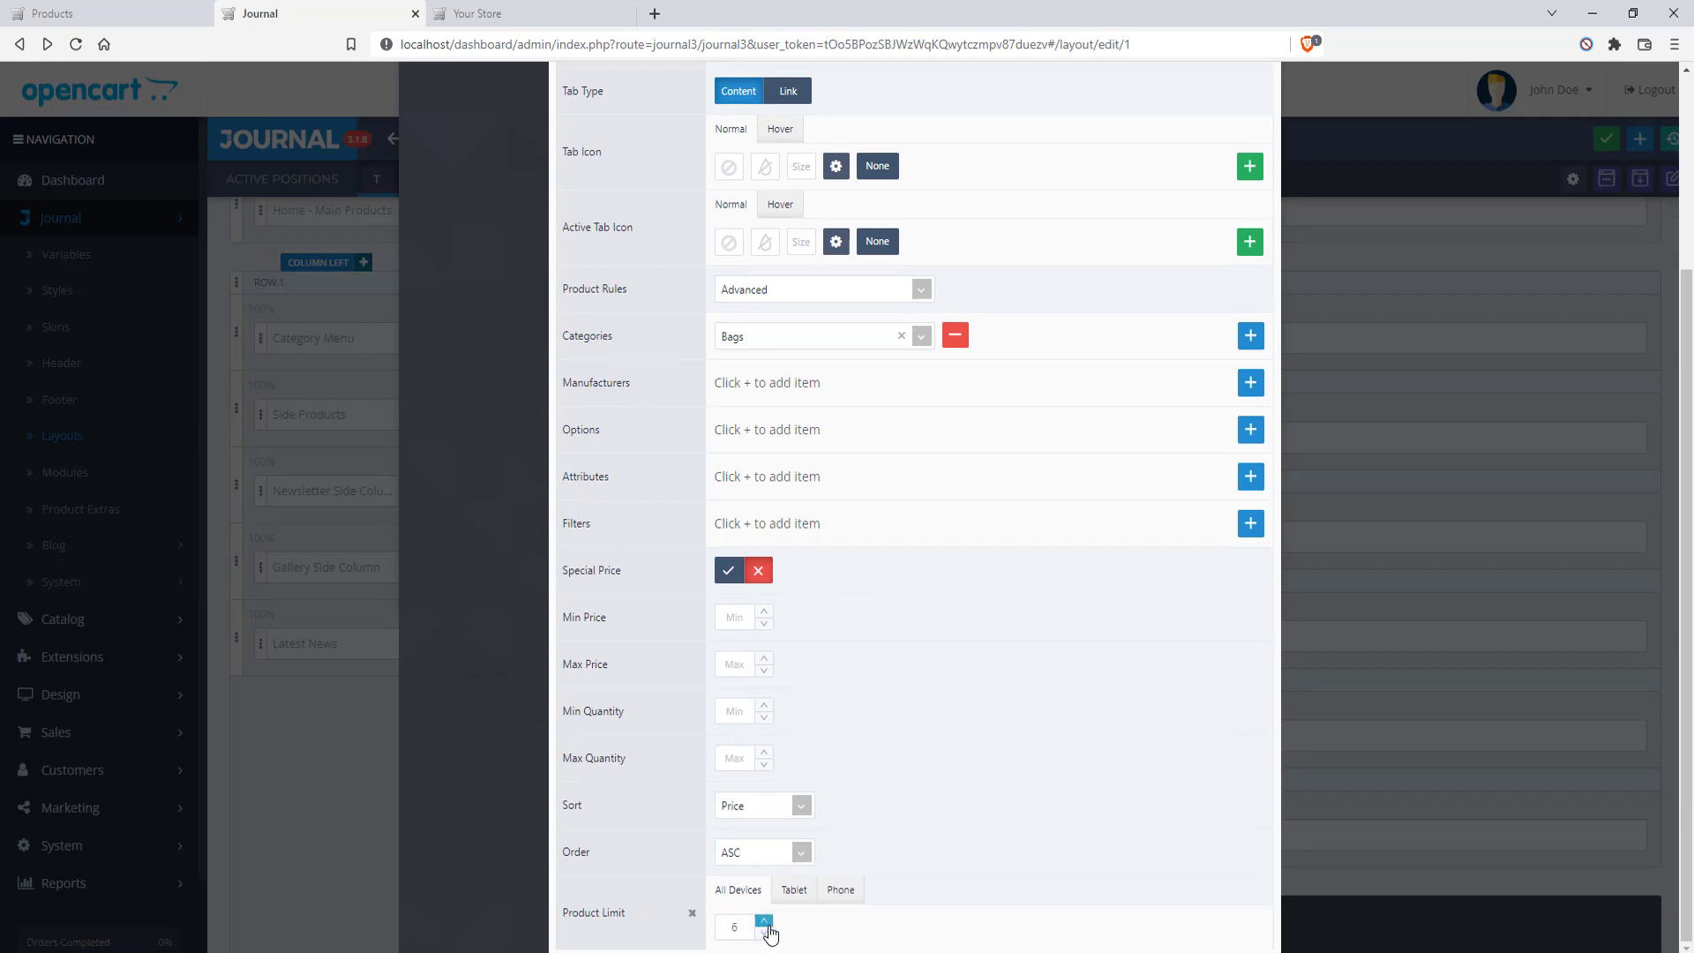
scroll(1015, 655, up, 5)
click(1226, 128)
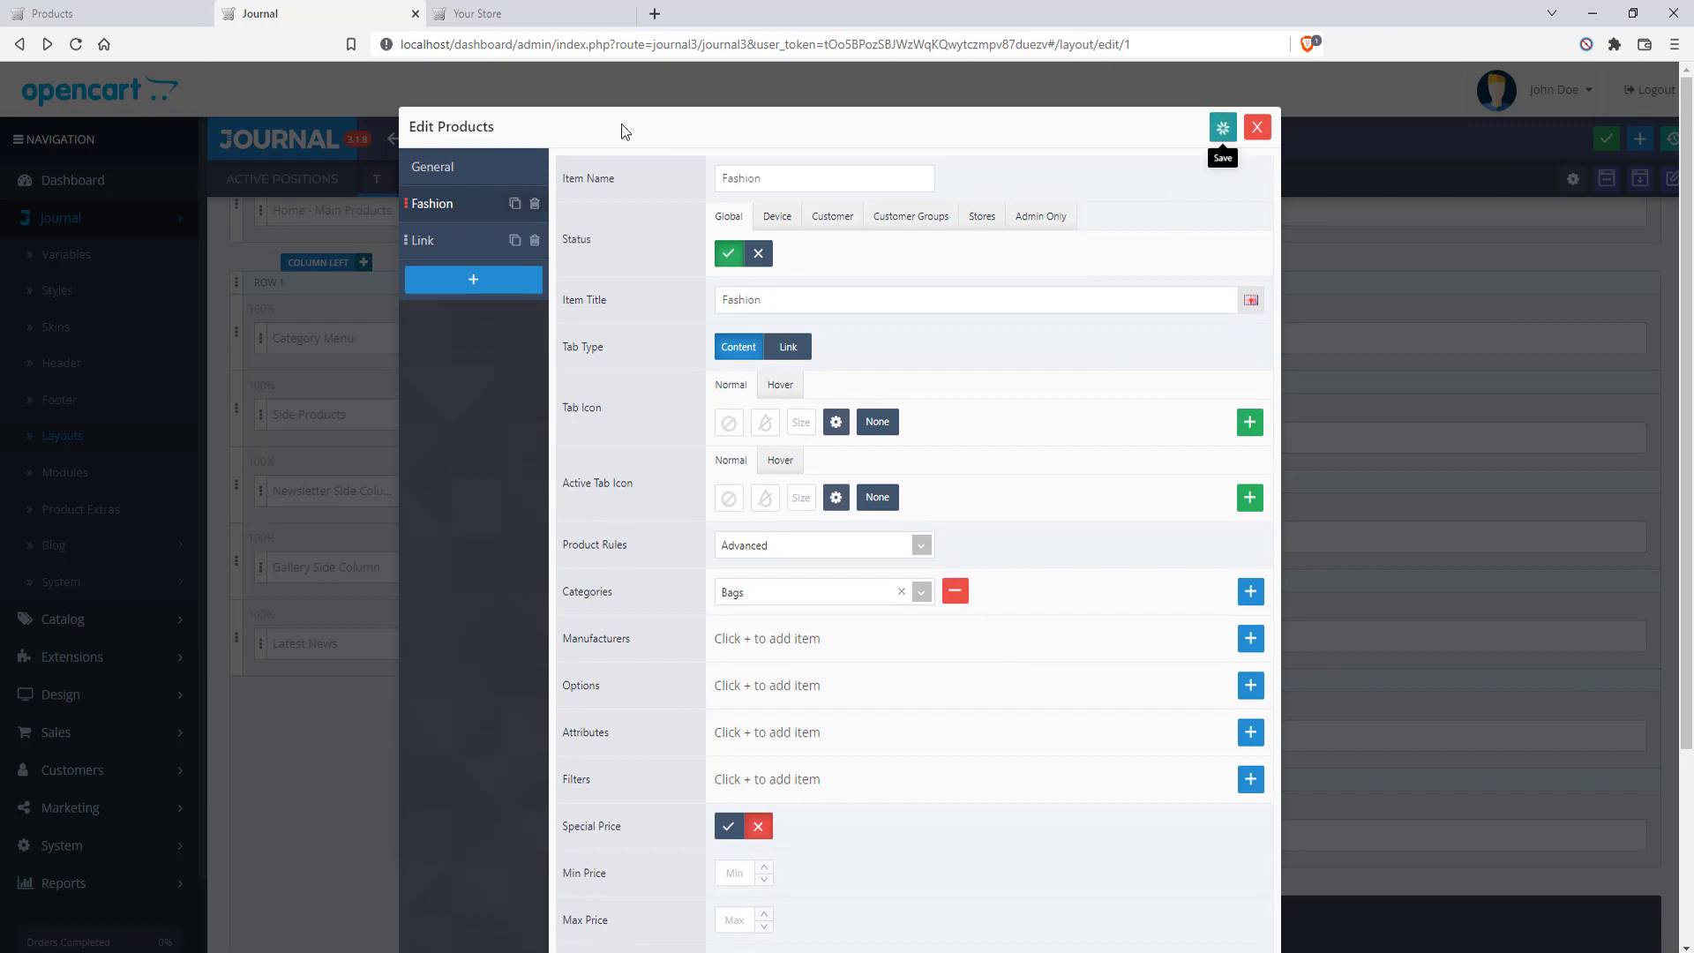
Reload the storefront home page and check how the Fashion section arranges its products
click(476, 13)
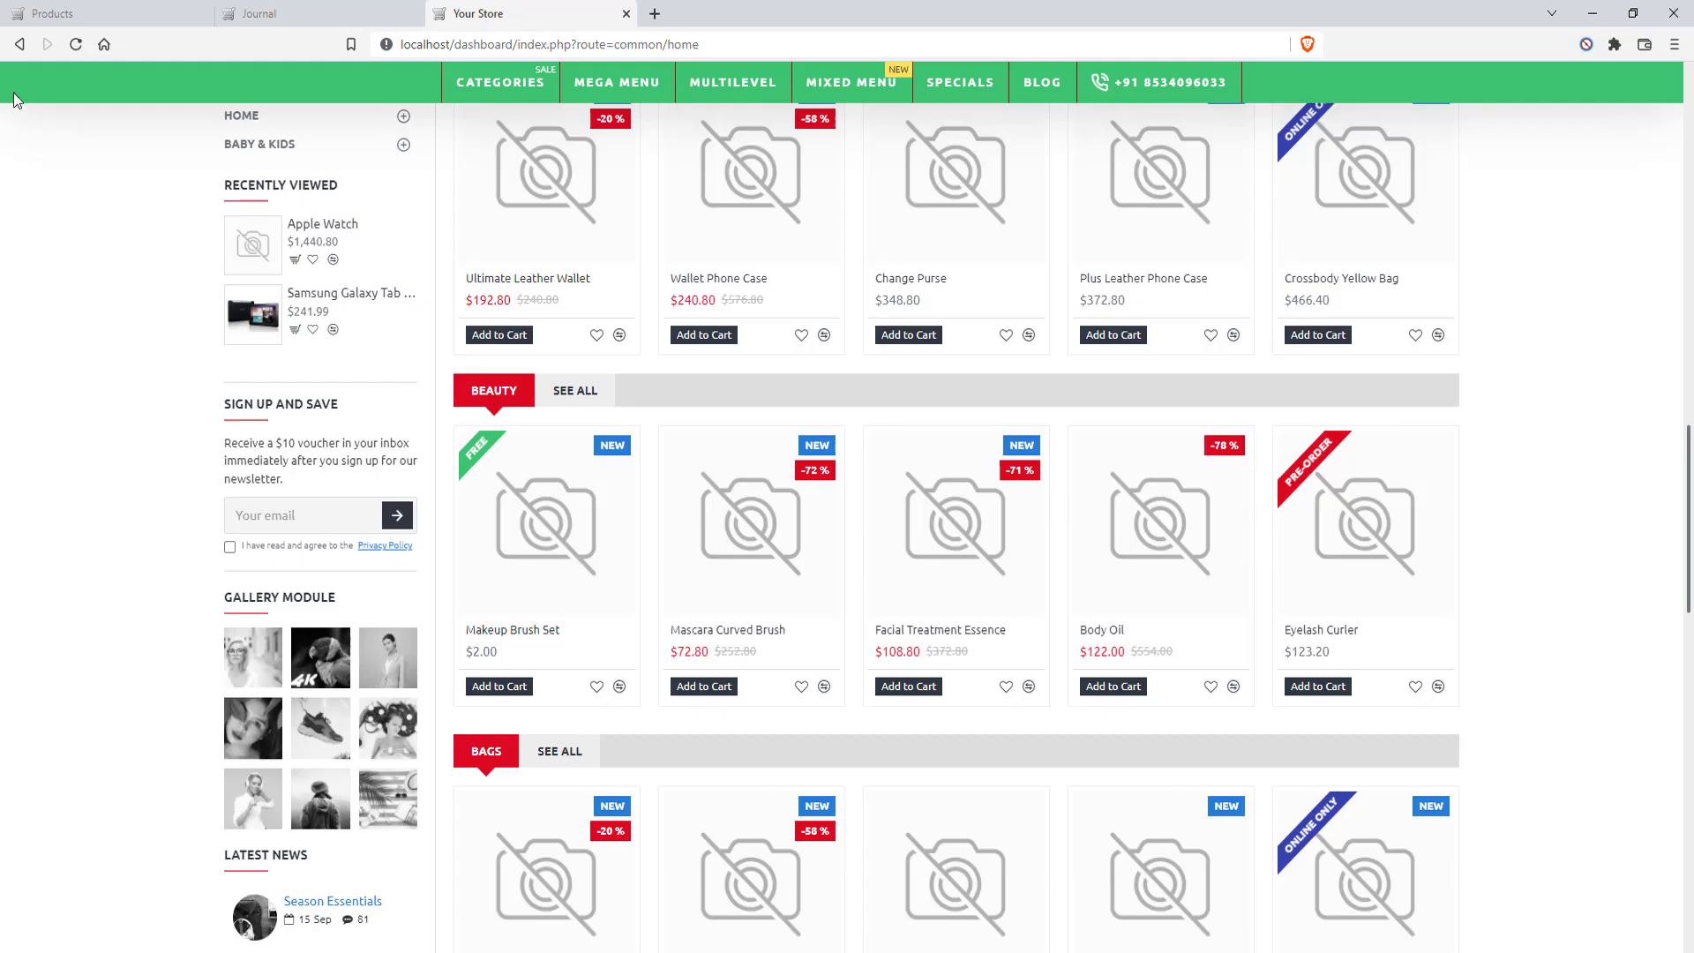
click(76, 45)
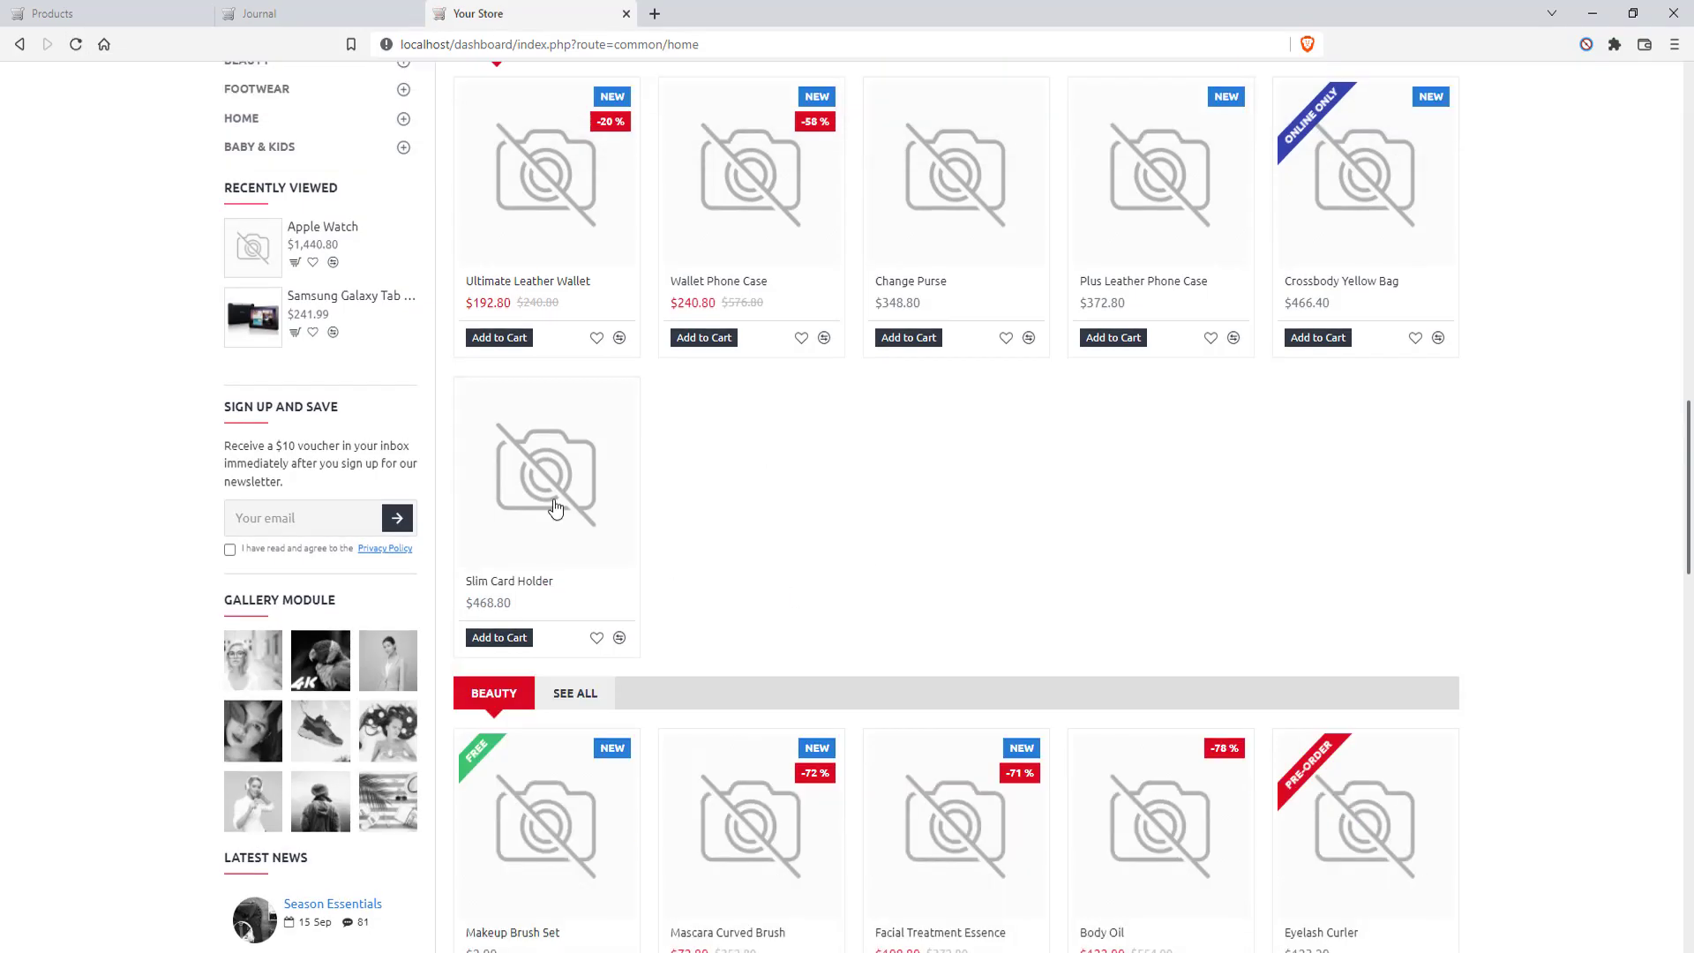
scroll(567, 379, up, 1)
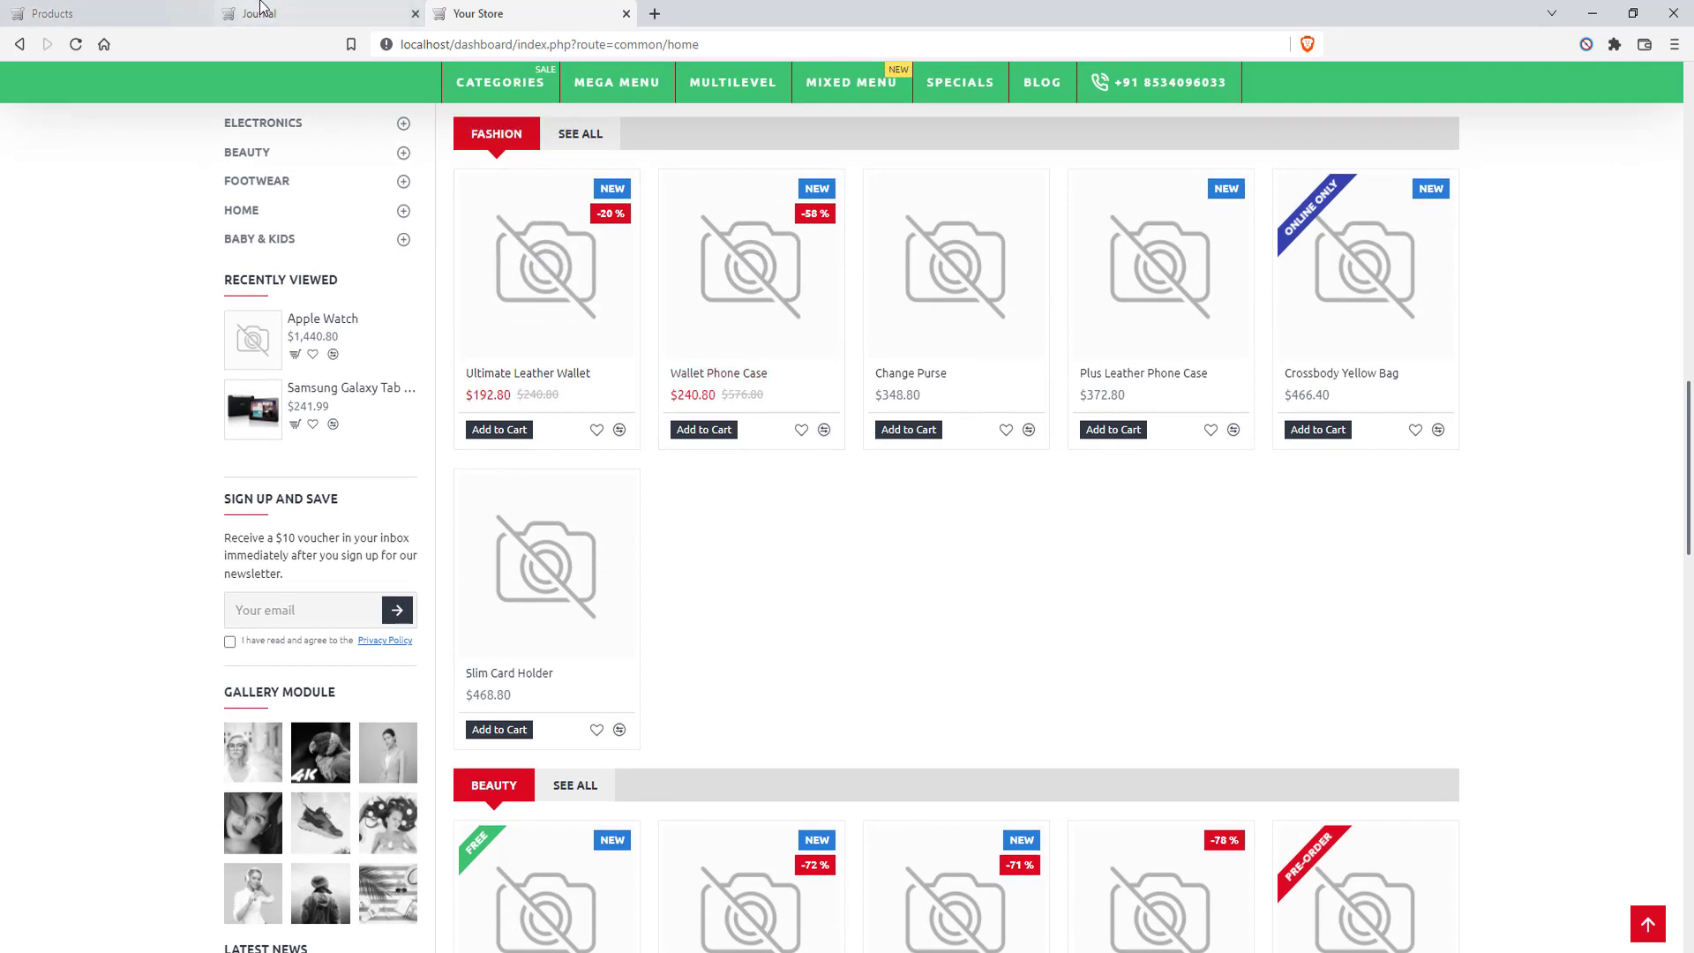
Turn on the desktop Carousel Mode in the general settings of the Home - Category 1 module and save it
click(170, 19)
click(265, 12)
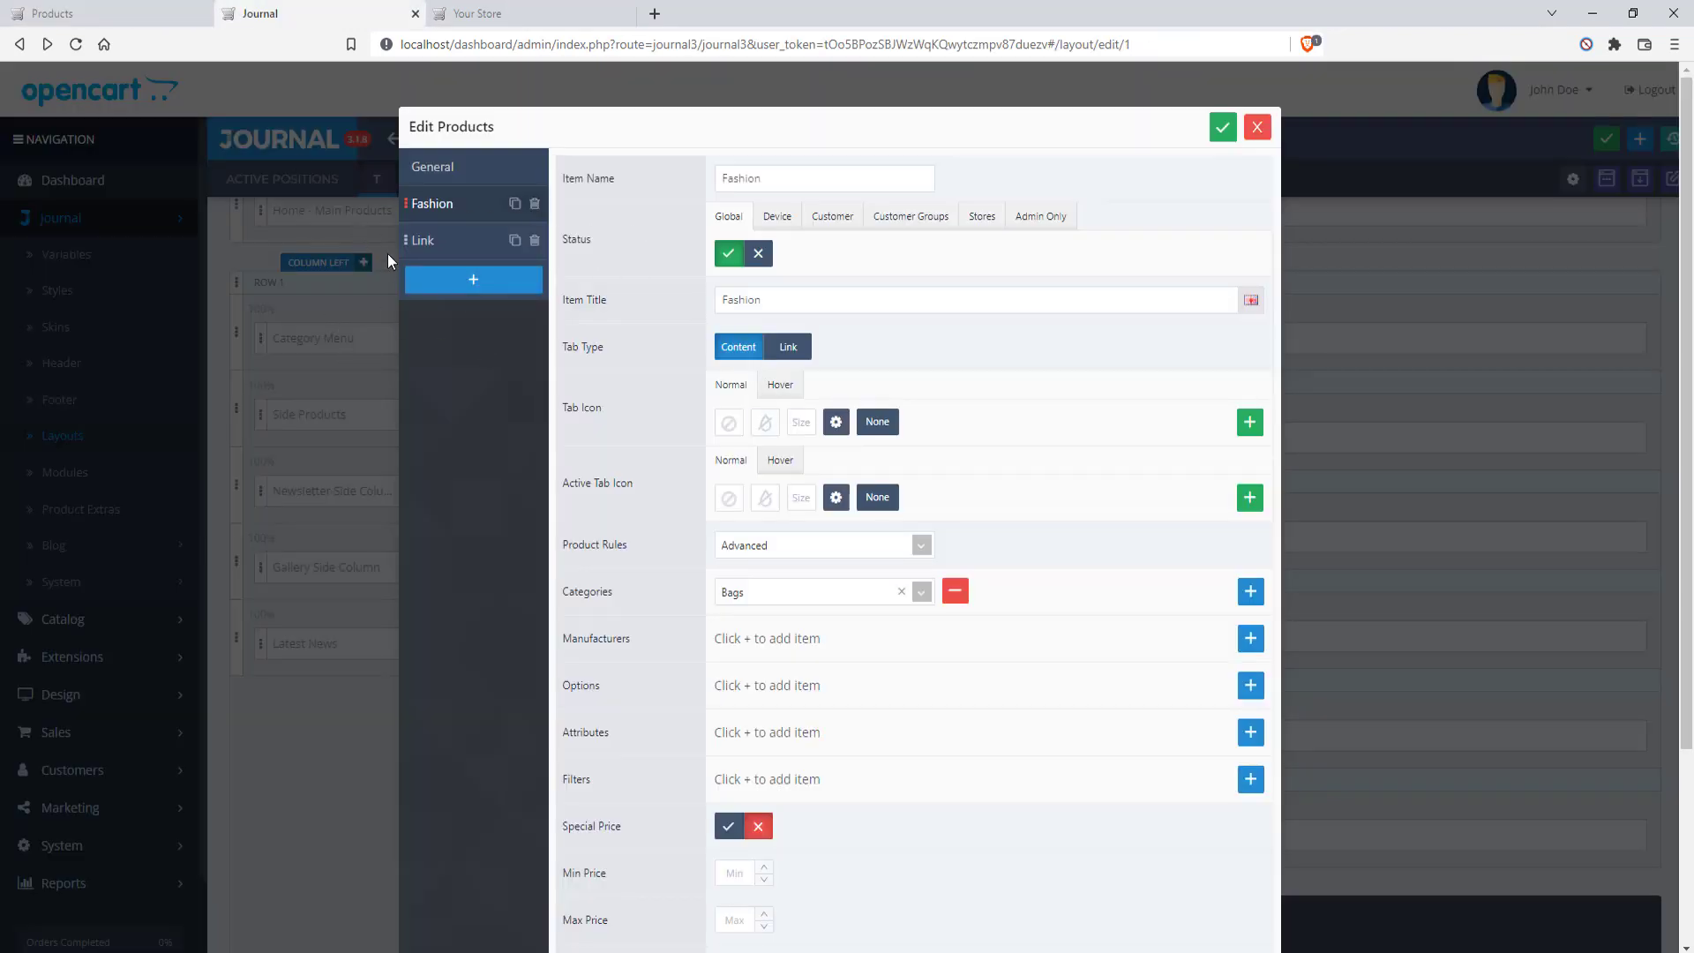
click(442, 173)
scroll(774, 618, down, 5)
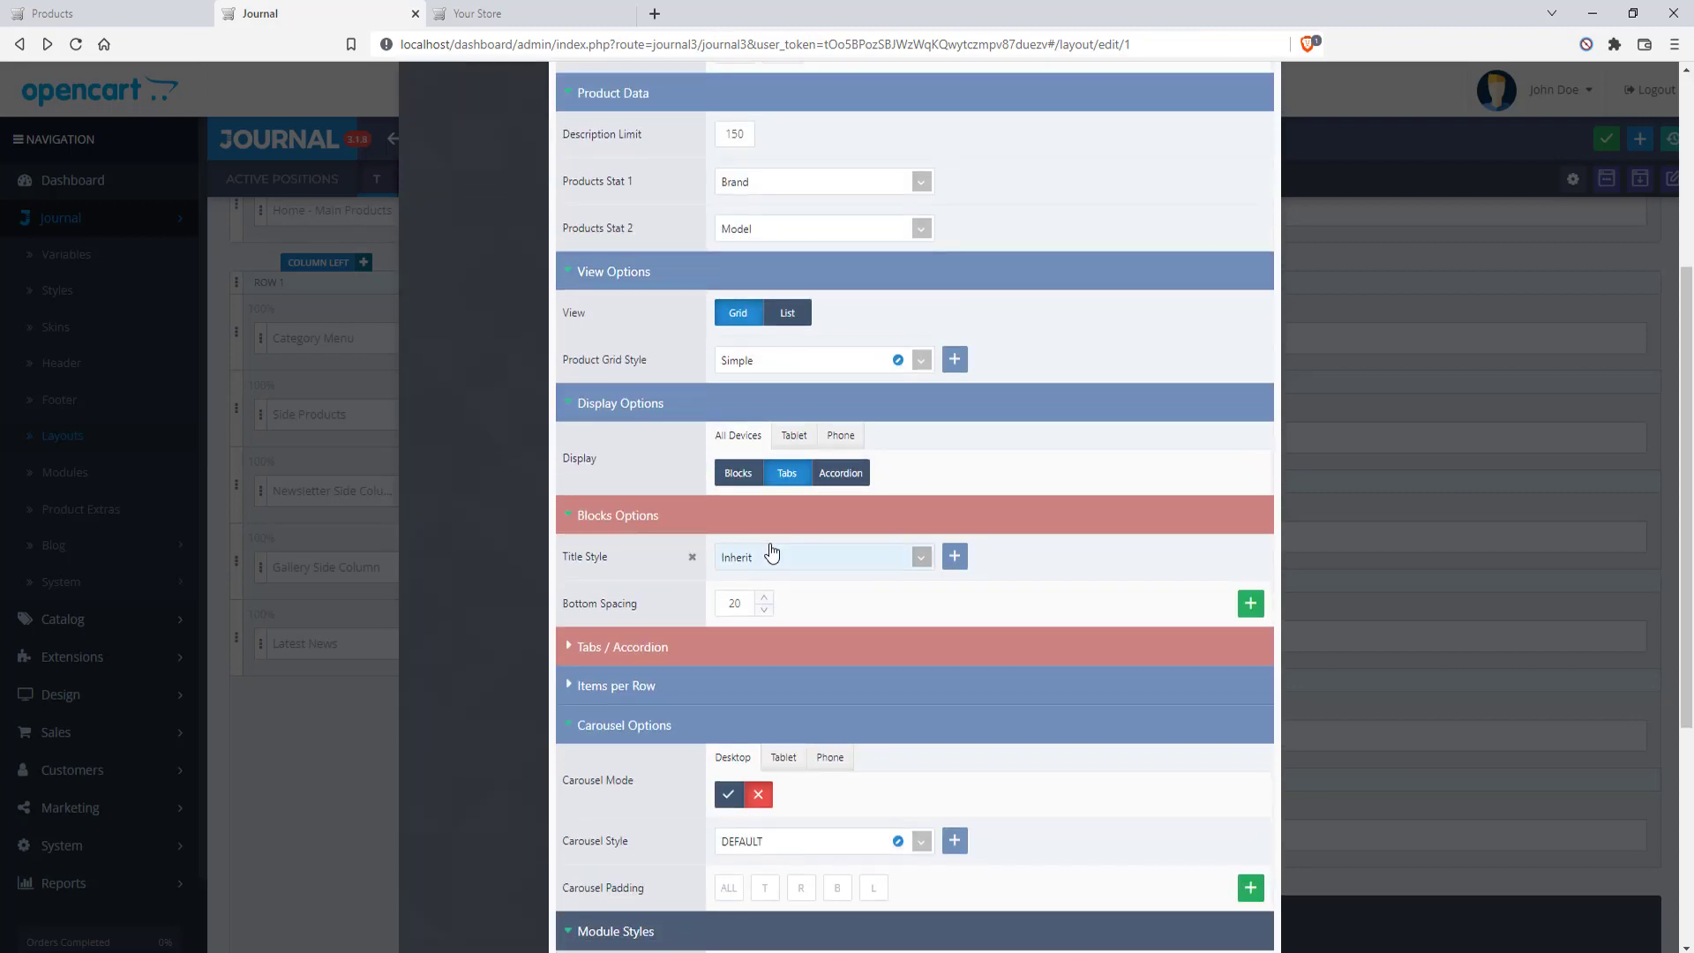
scroll(746, 545, down, 3)
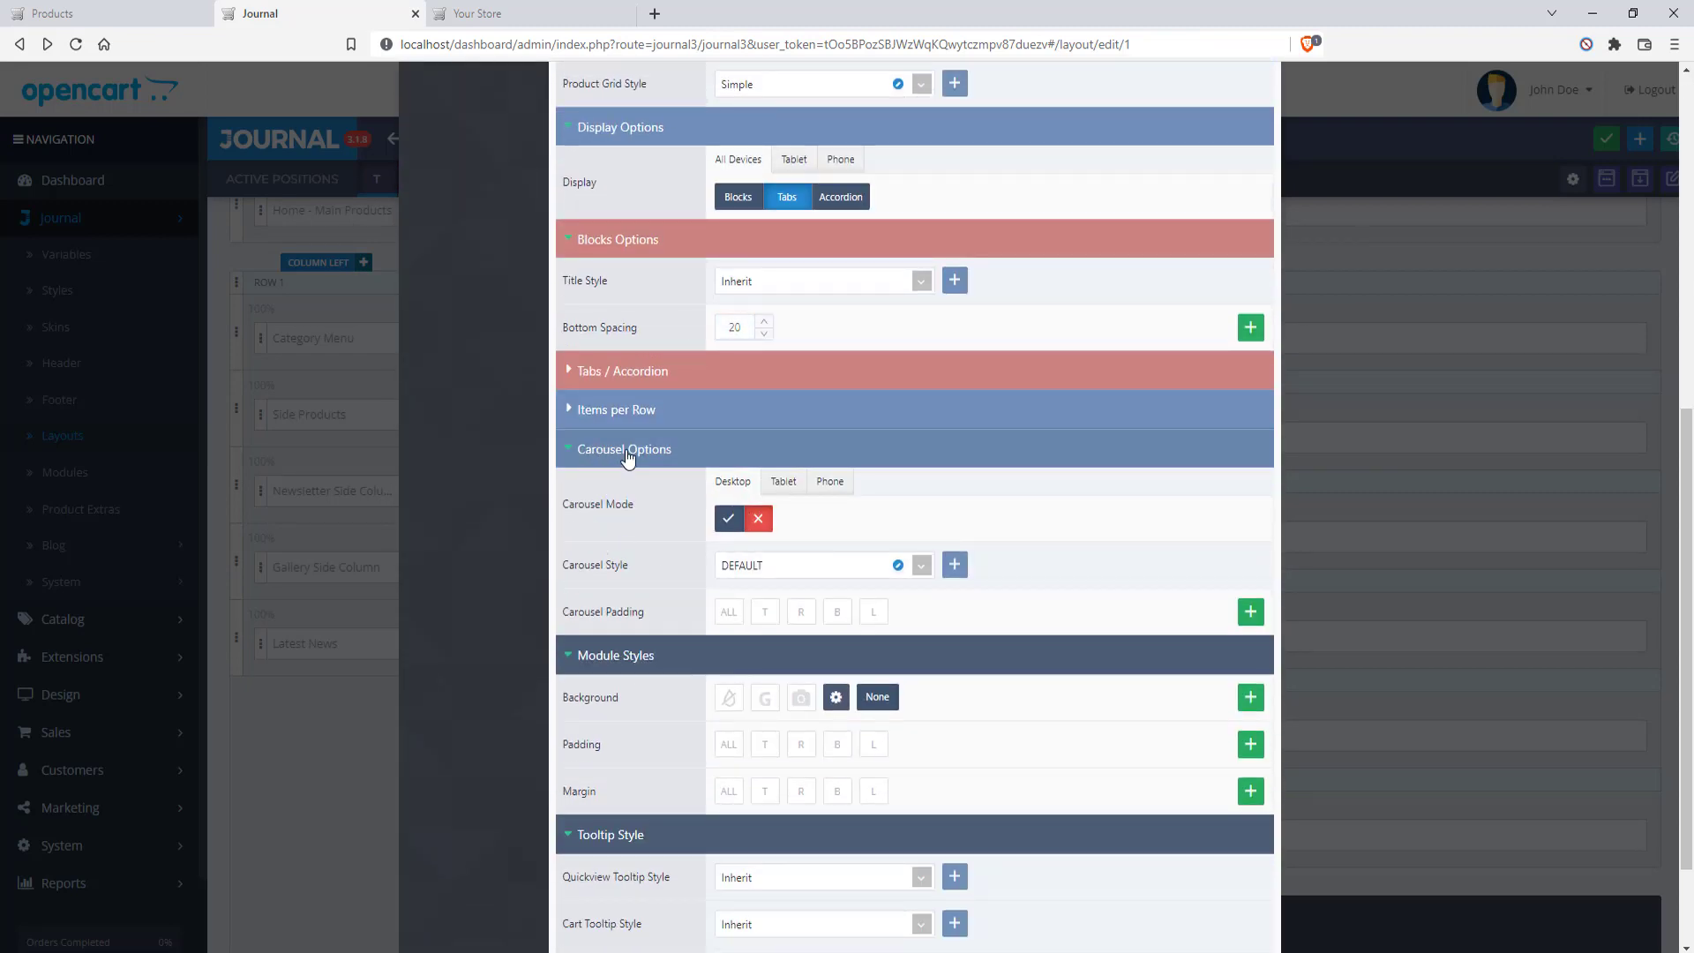
click(729, 520)
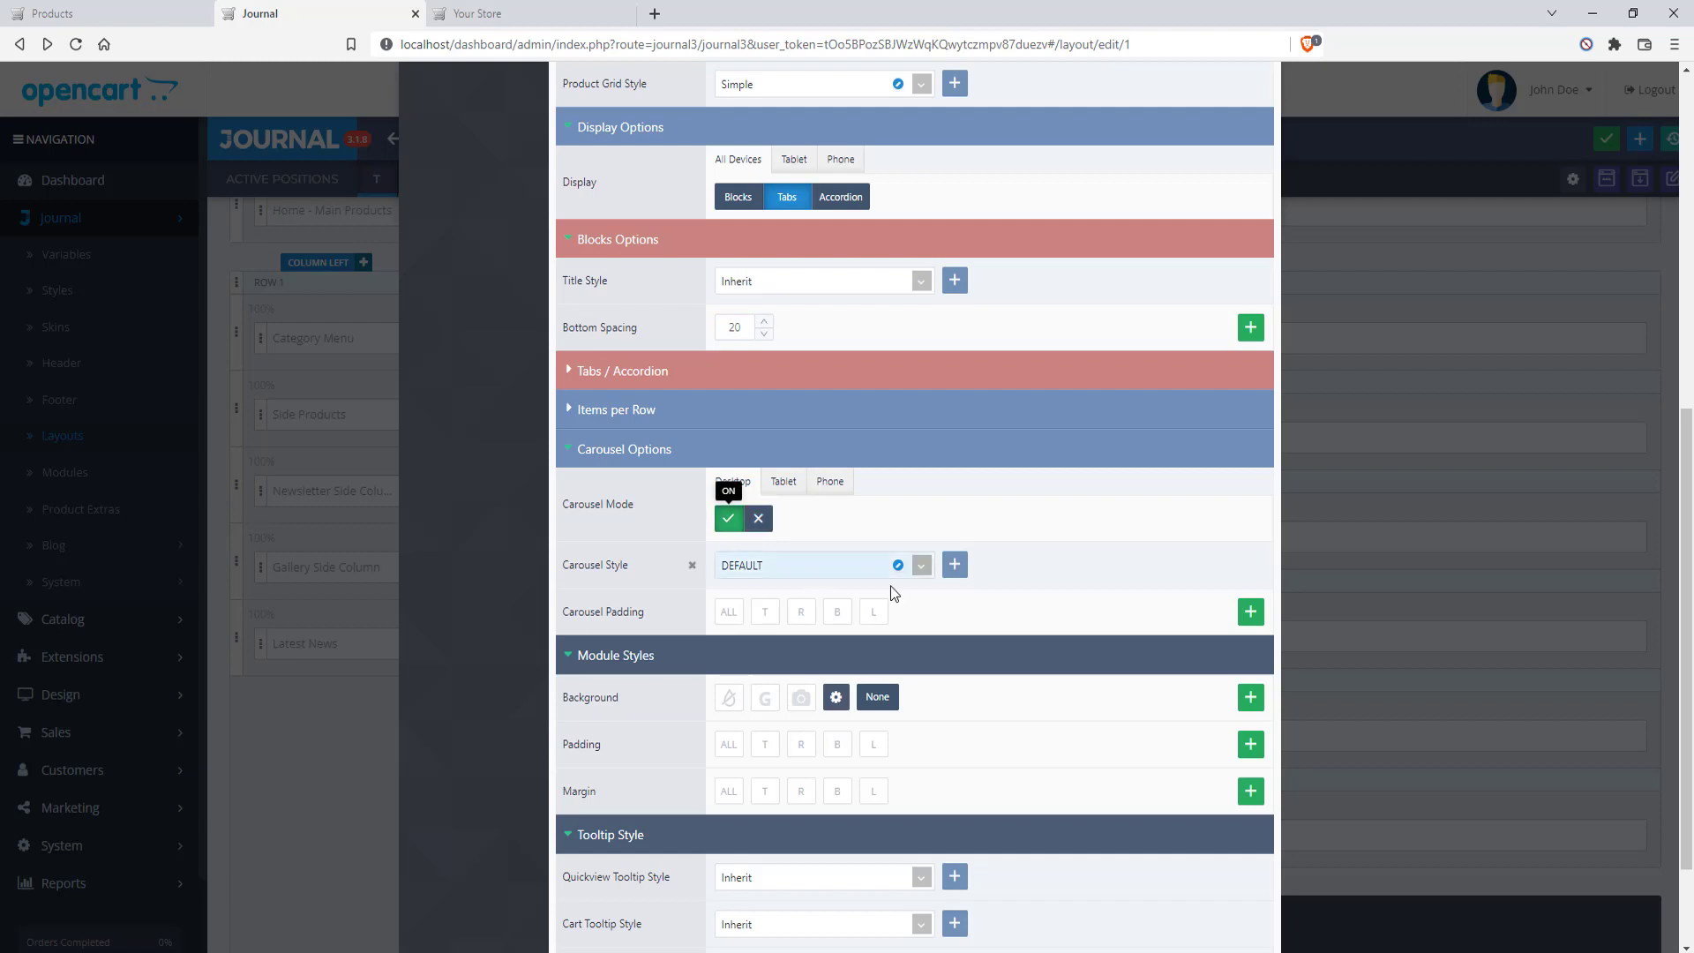
scroll(970, 591, up, 8)
click(1224, 135)
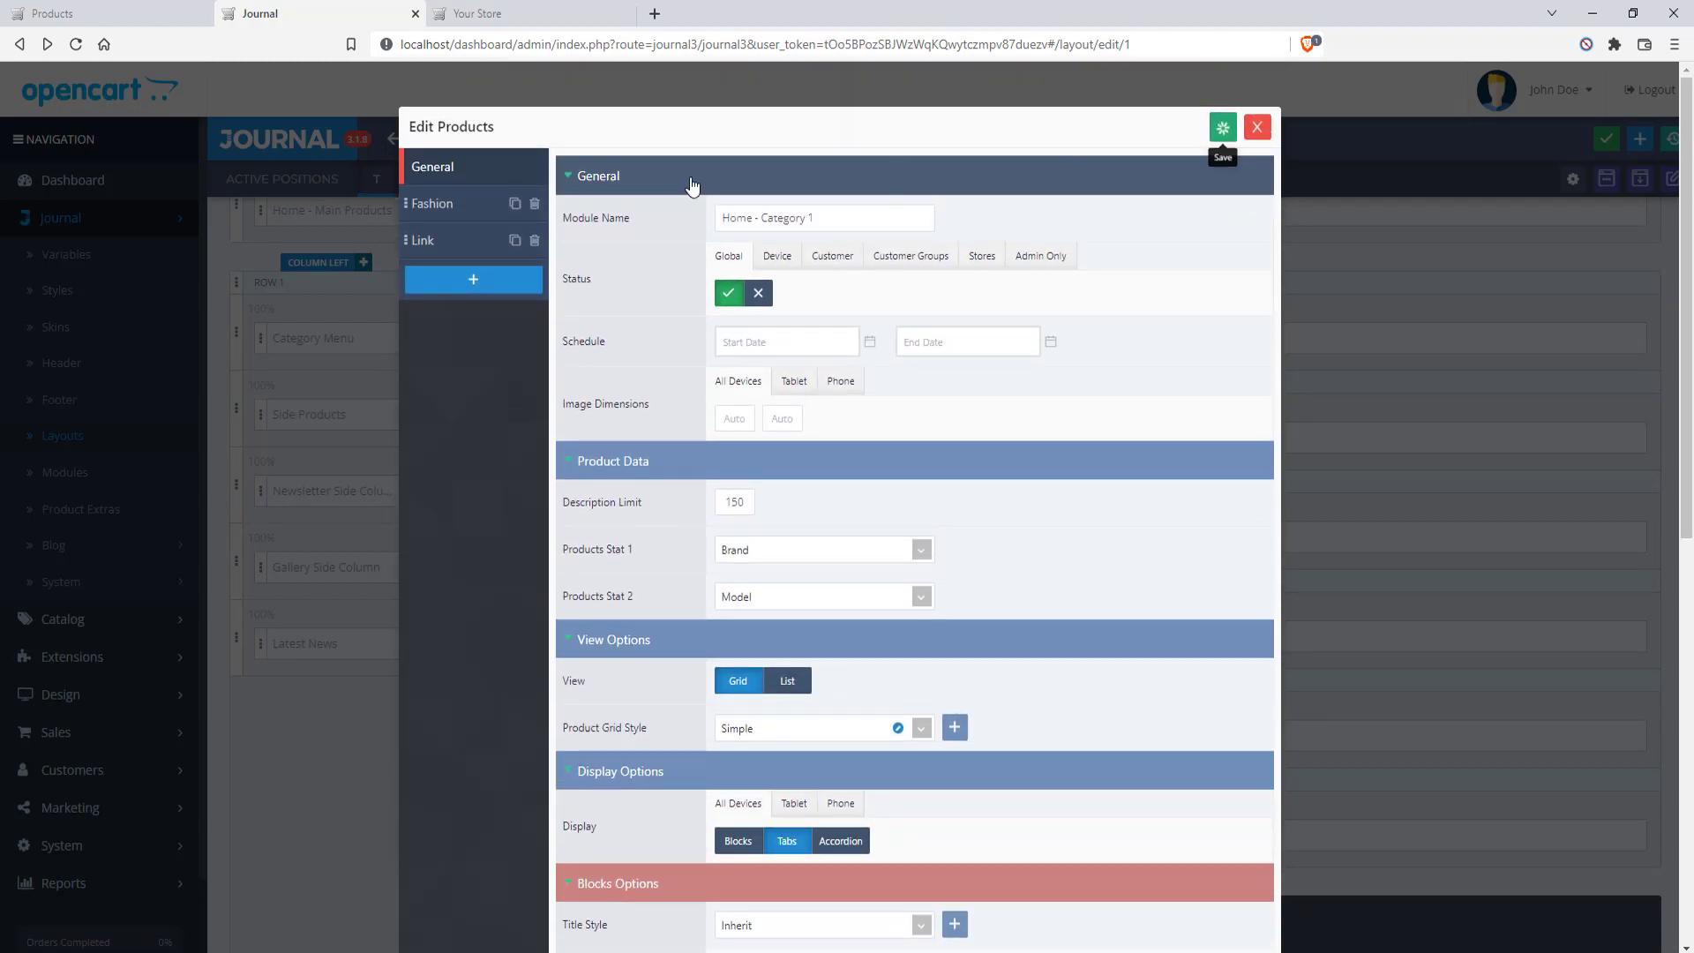
Reload the storefront home page and page the Fashion carousel forward and back
click(472, 14)
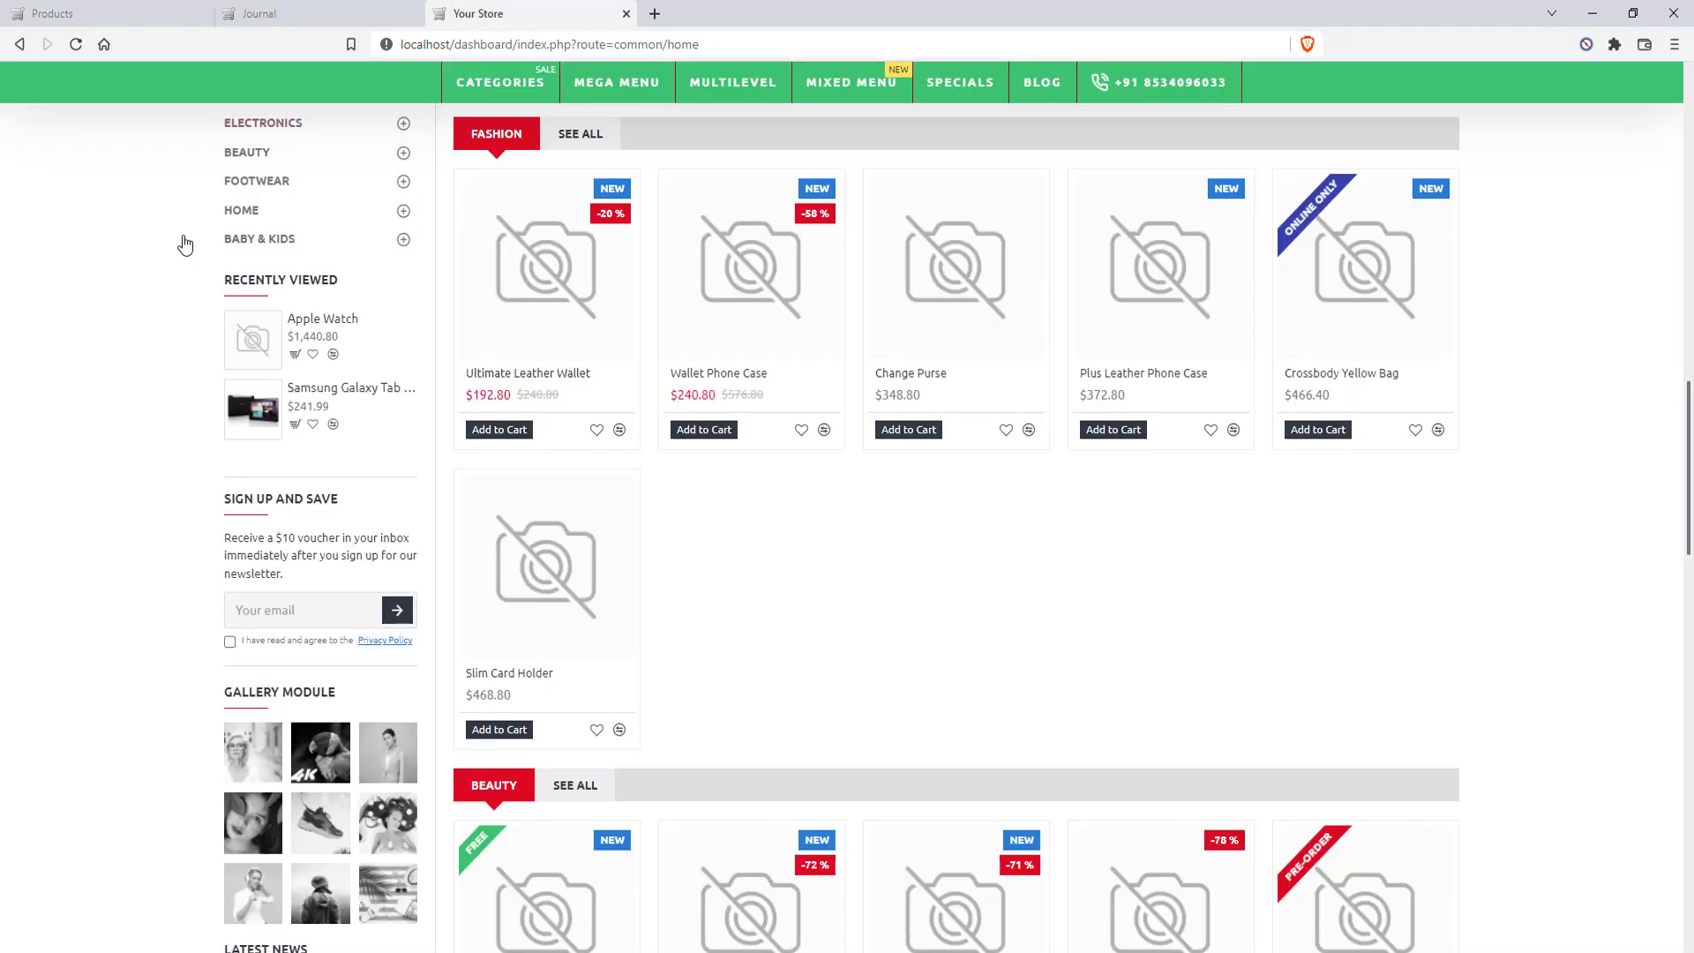
click(75, 45)
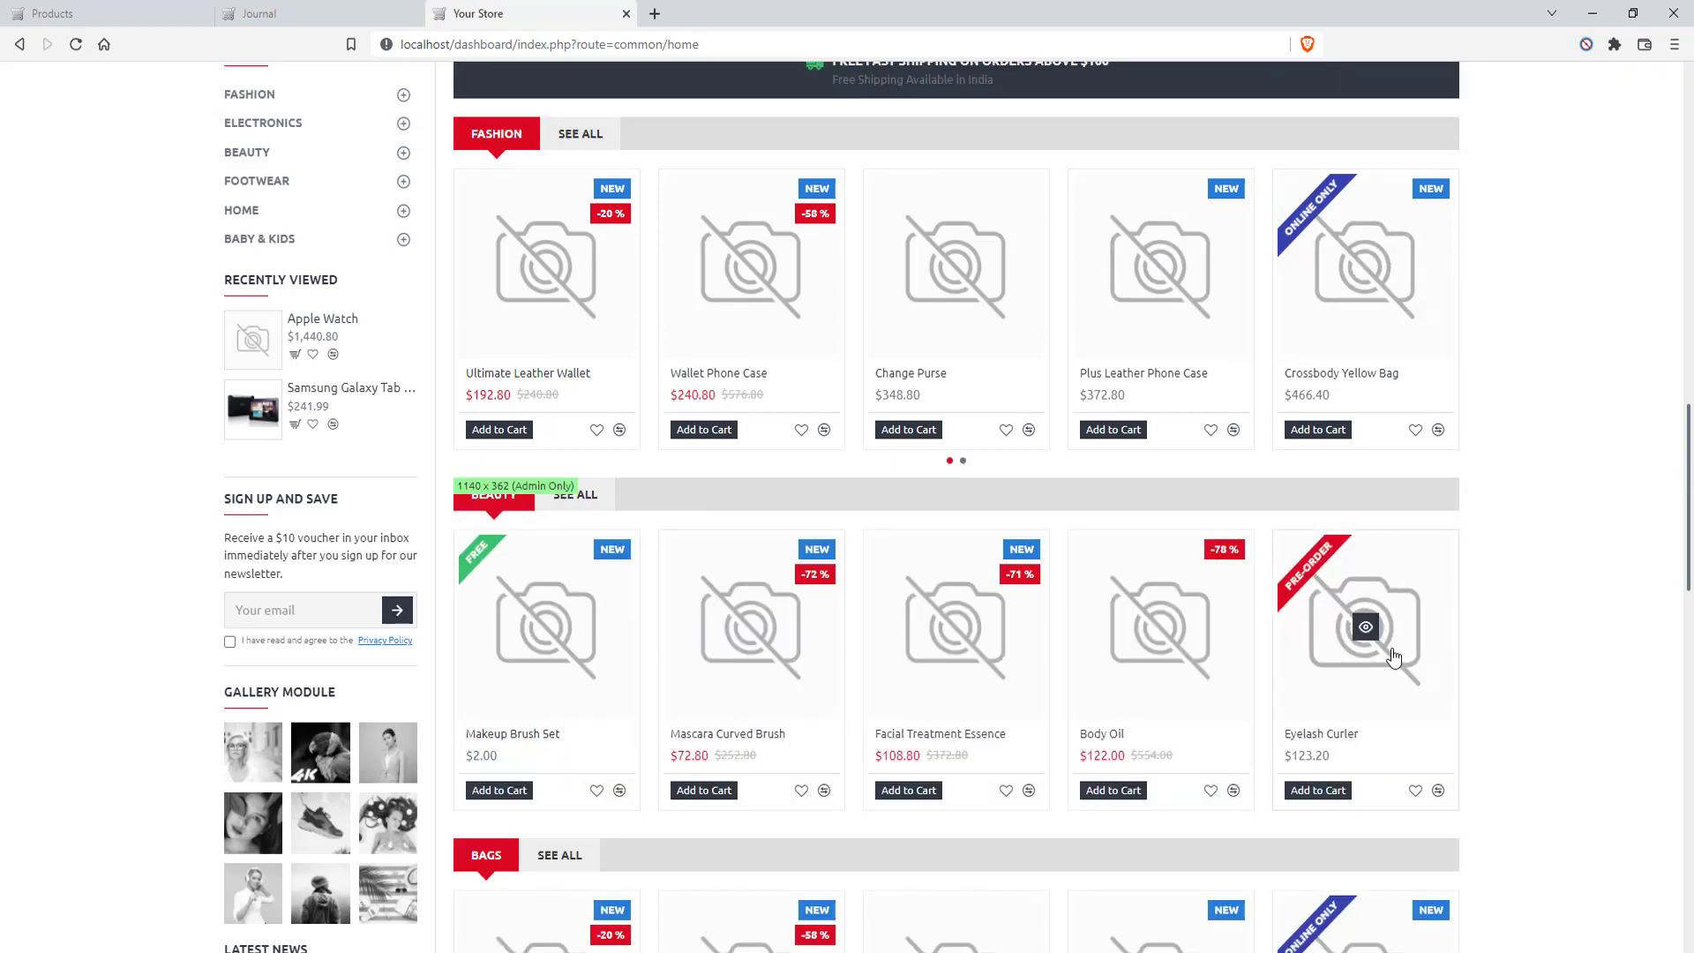
click(1444, 306)
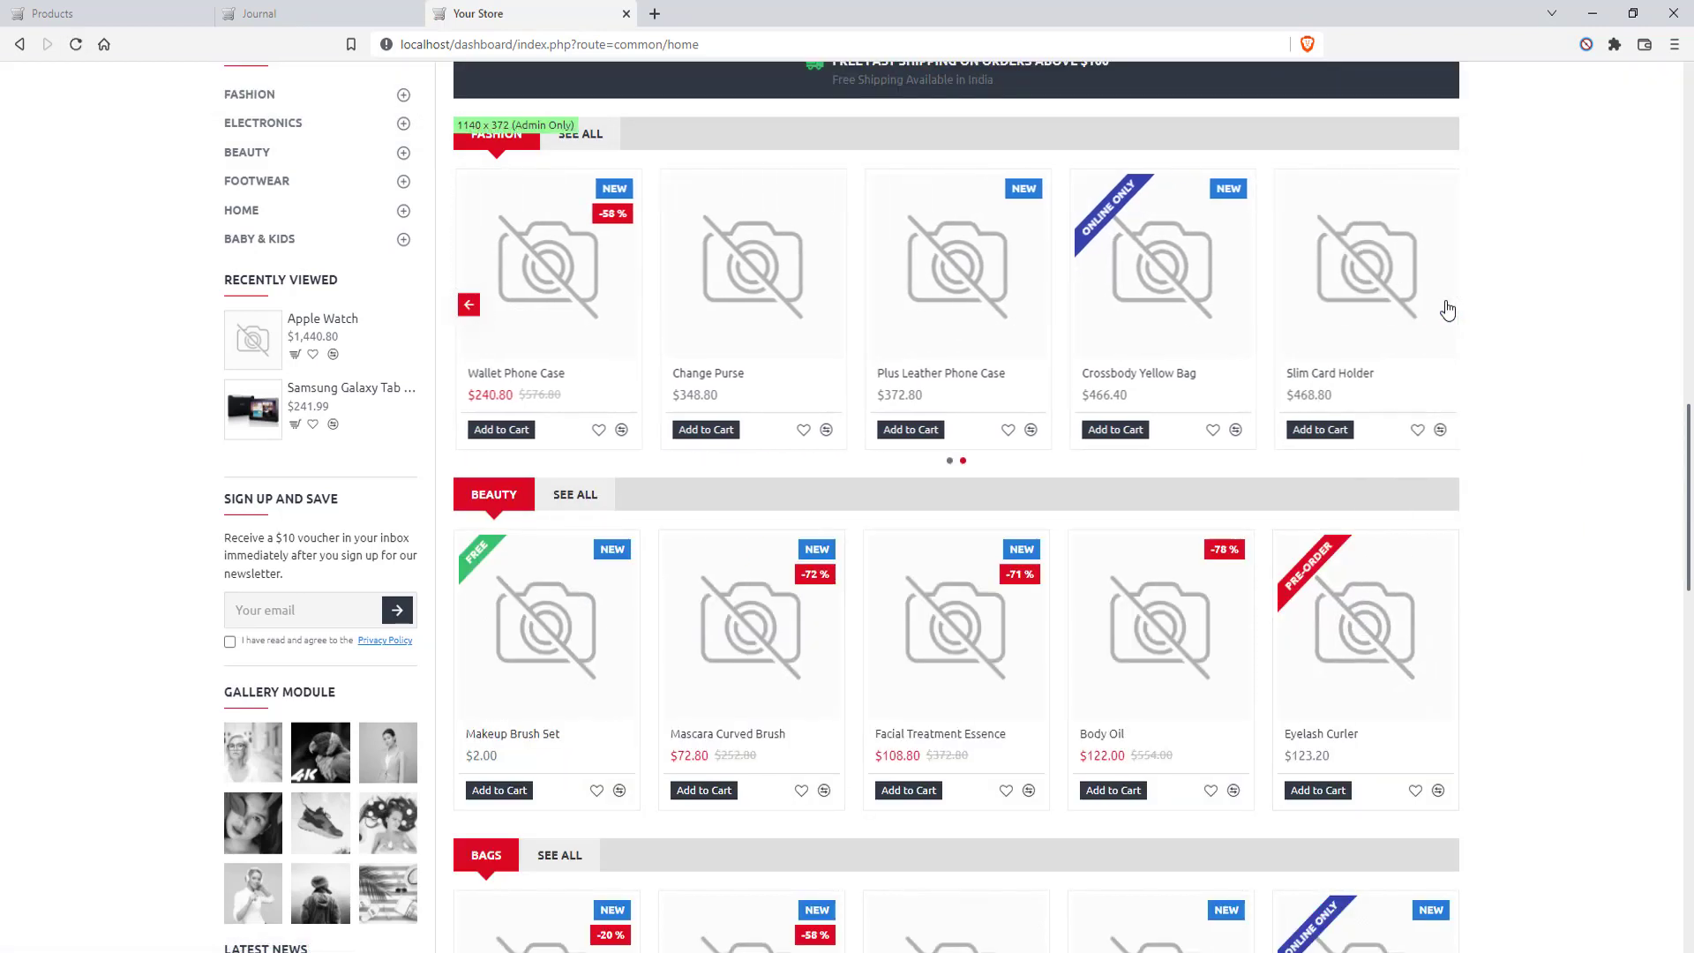
click(467, 315)
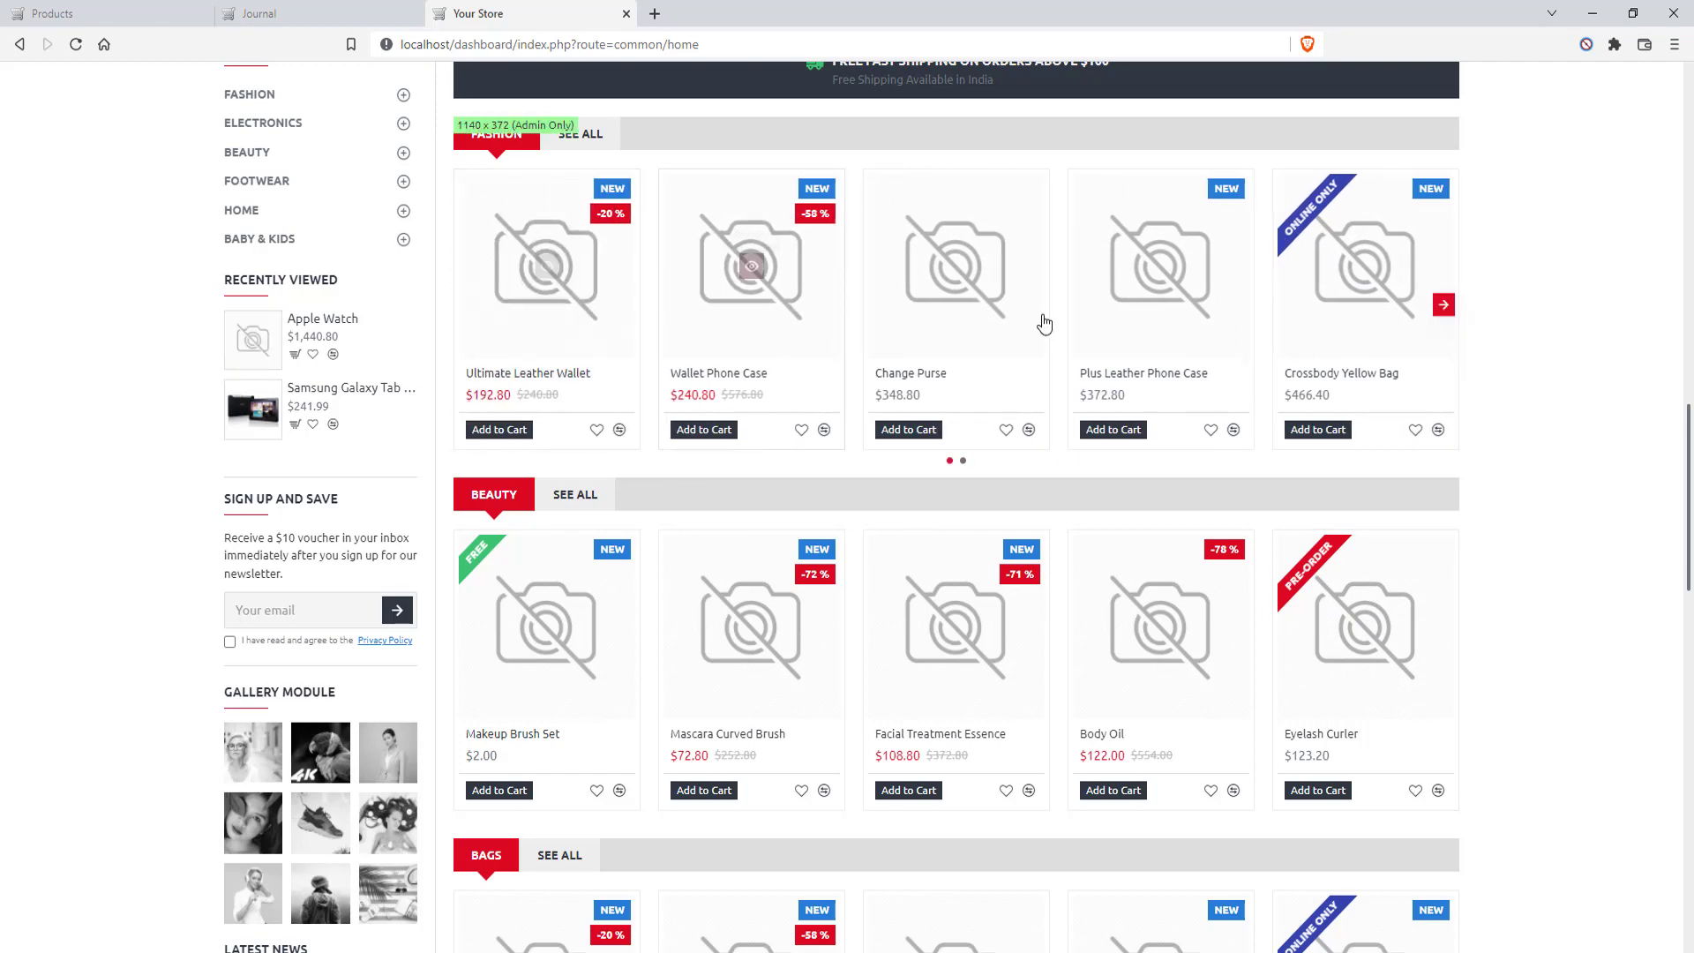
scroll(104, 558, up, 1)
Inspect the storefront home page in the developer tools' responsive mobile view and reload it
right_click(104, 438)
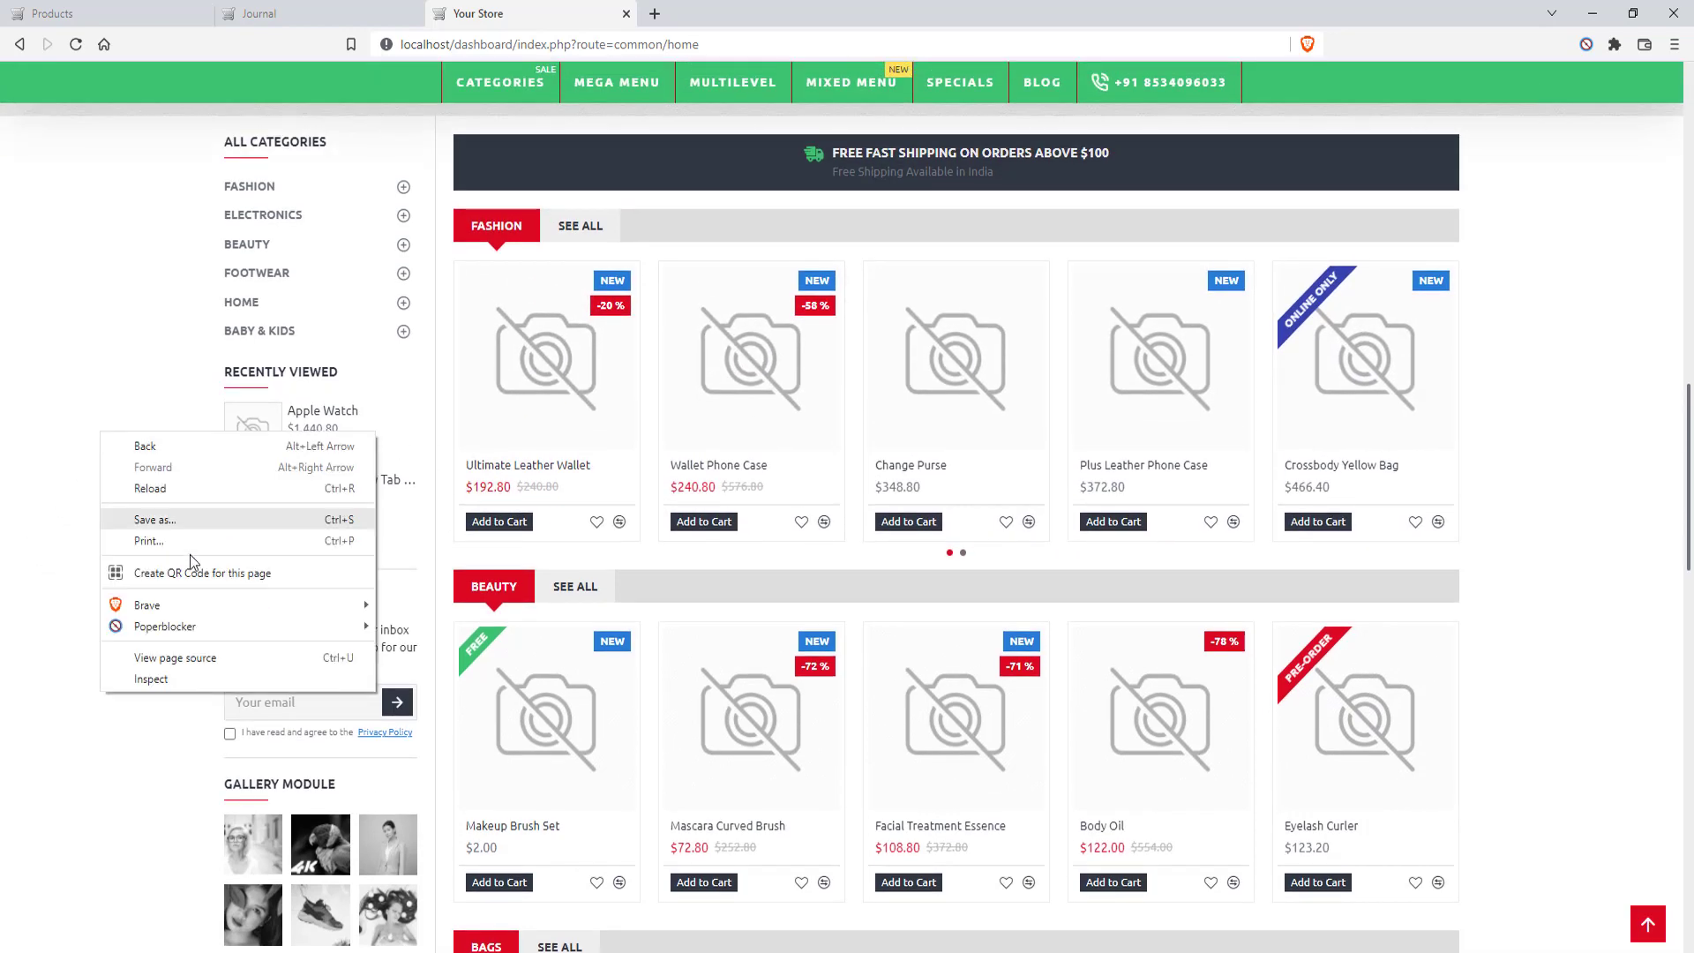
click(182, 679)
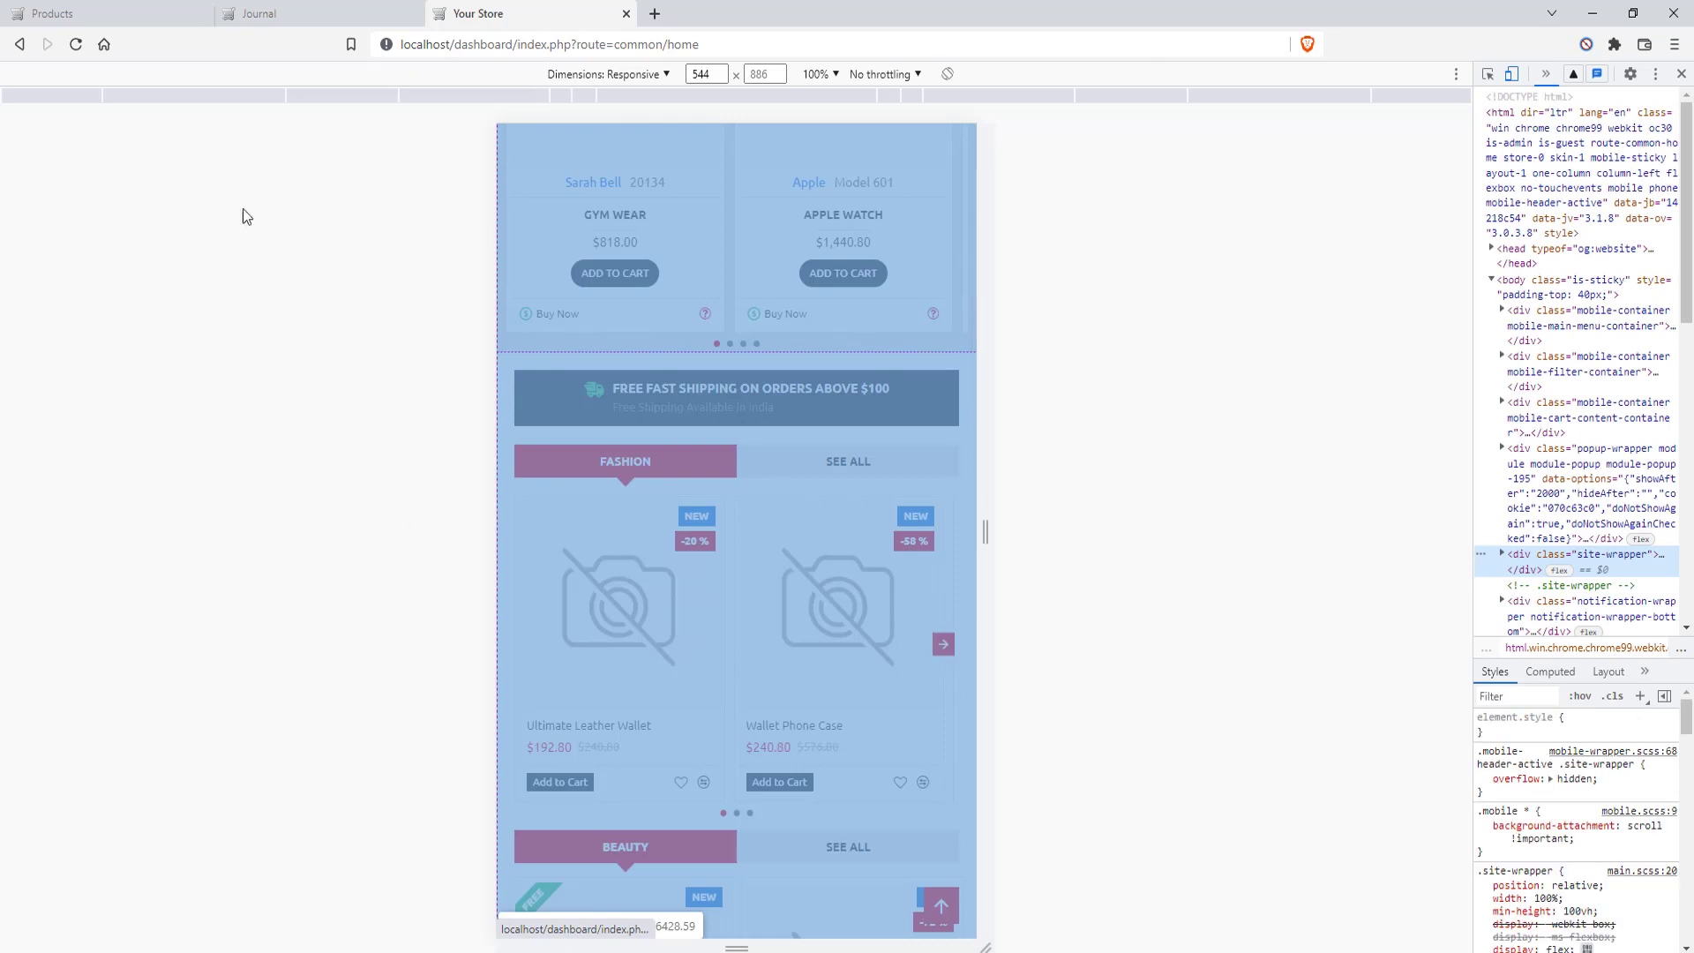
click(76, 44)
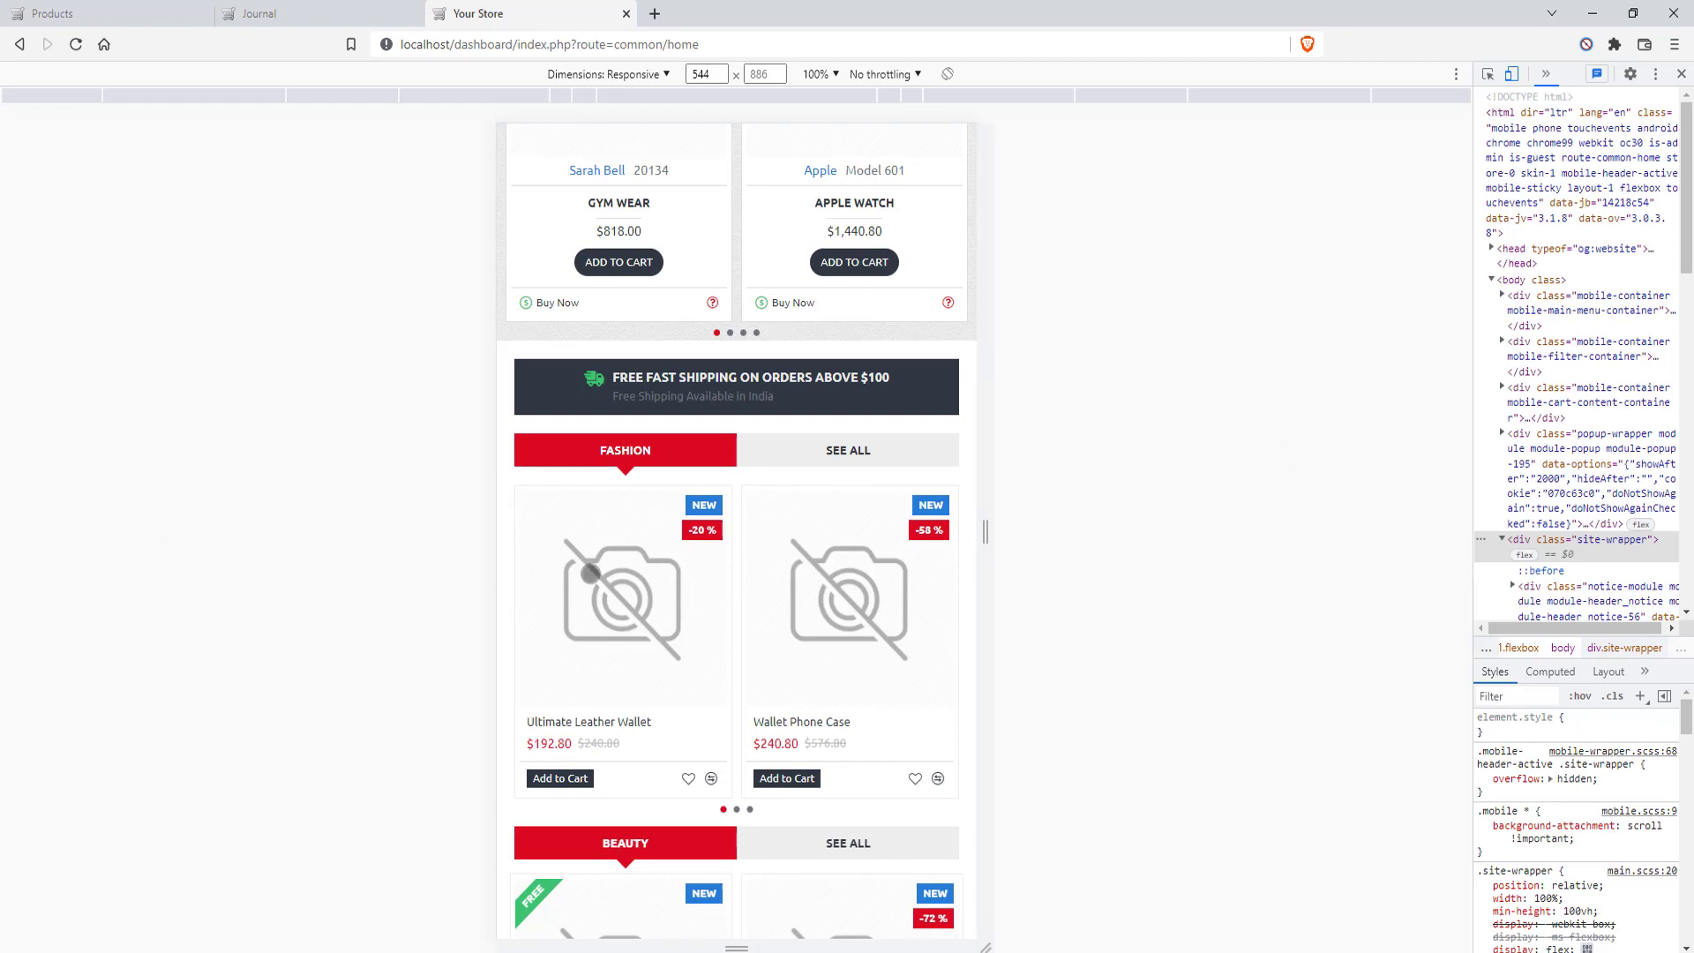
Review the mobile home page and page through the products of its Fashion carousel in both directions
scroll(654, 532, up, 6)
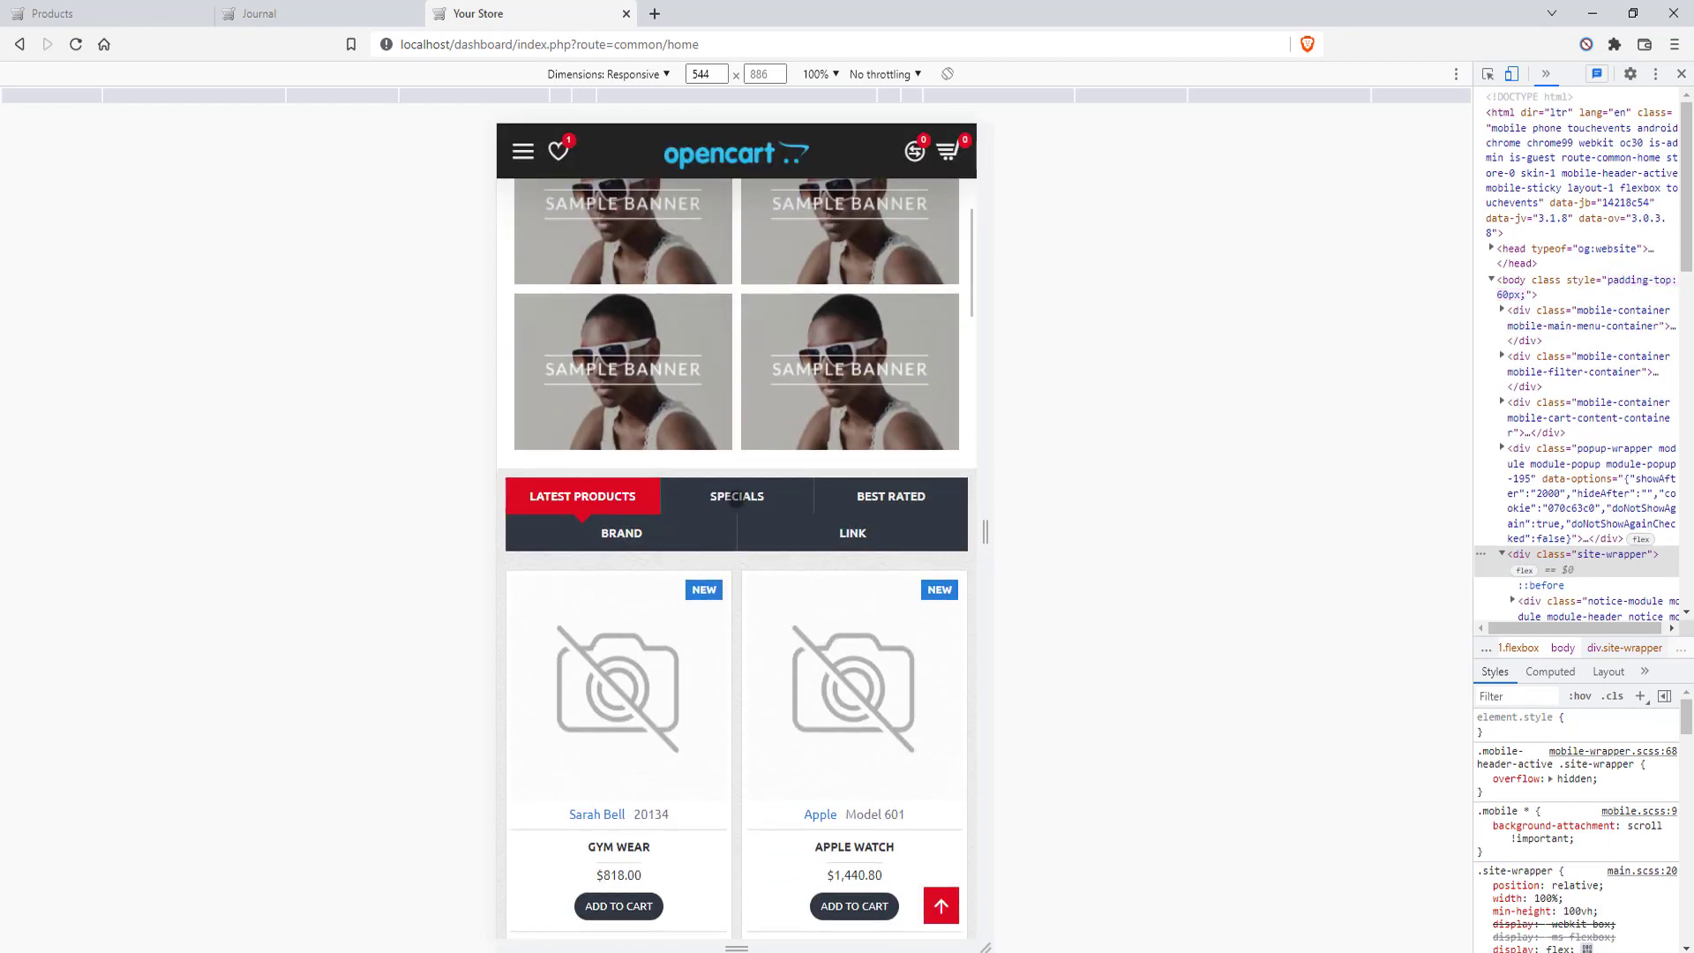
scroll(753, 487, down, 7)
scroll(754, 488, down, 1)
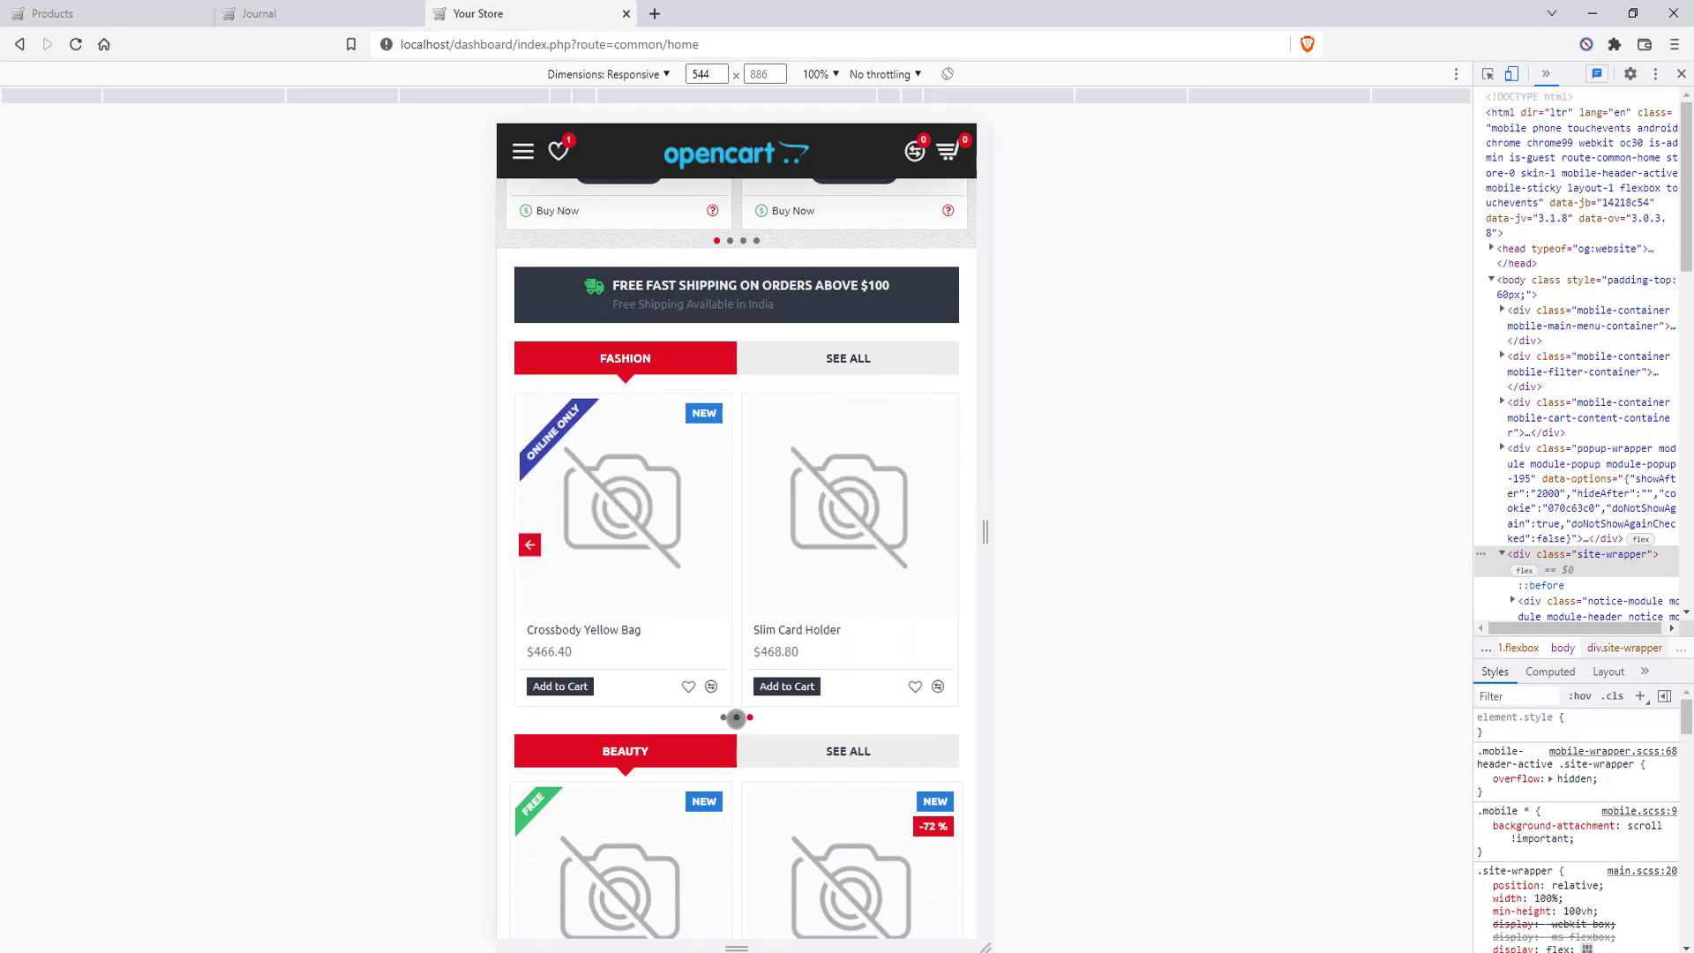
click(724, 718)
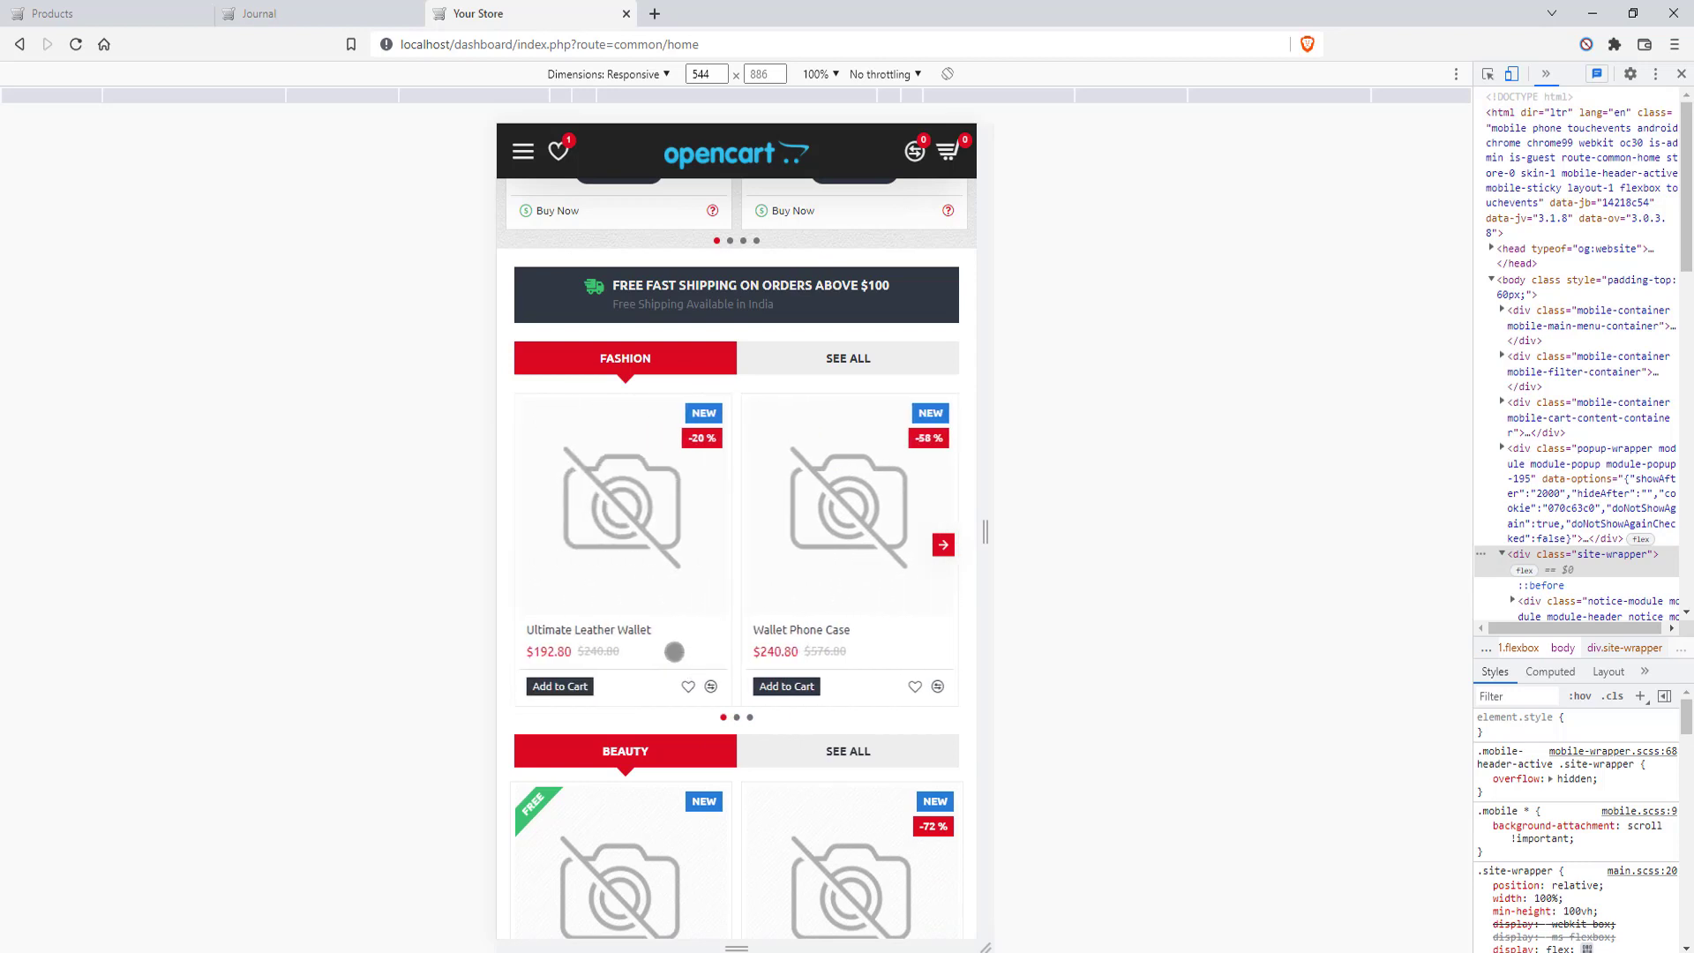
click(944, 544)
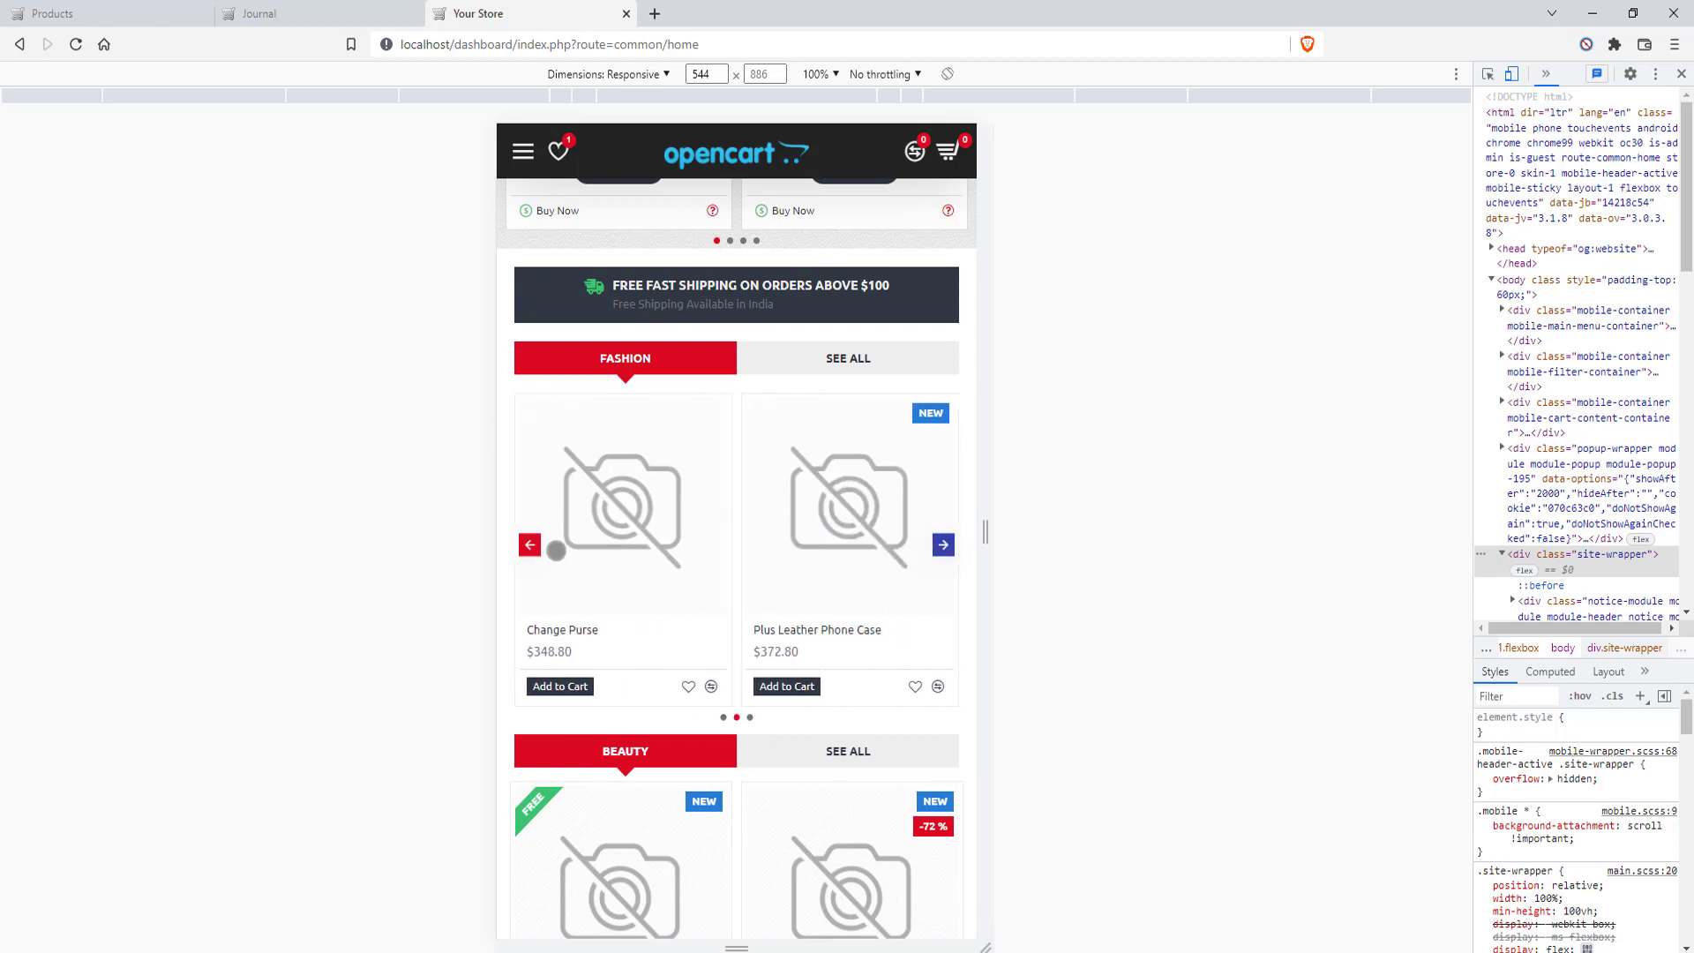
click(529, 546)
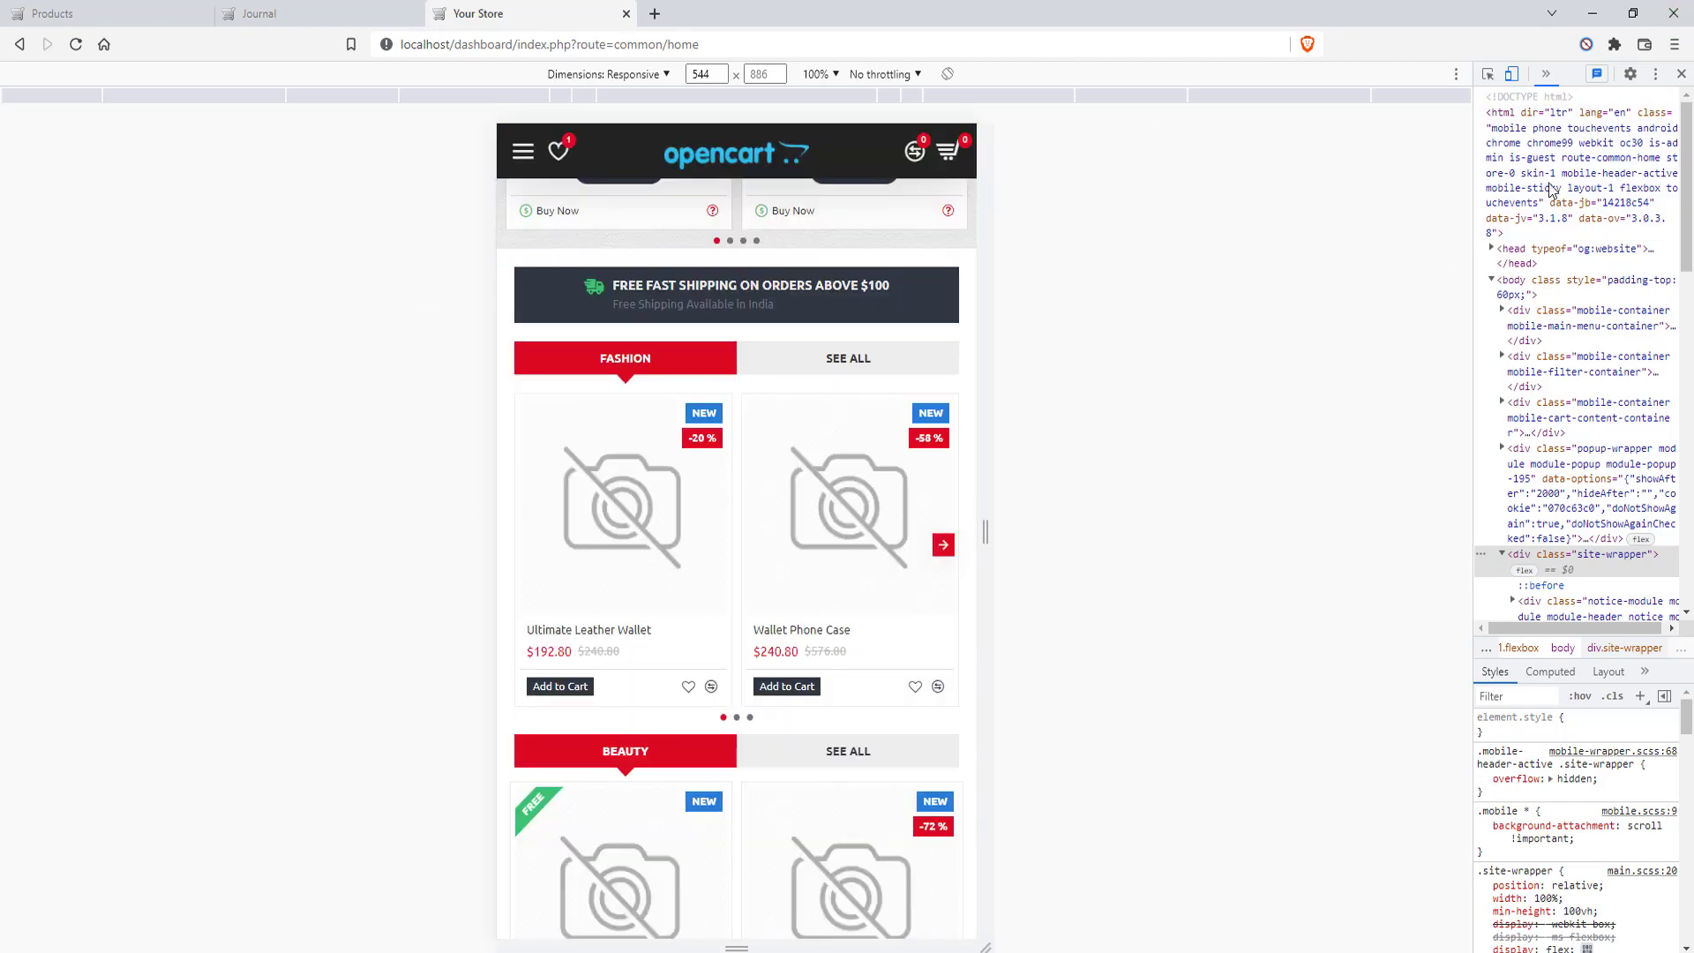
Close the developer tools and view the Bags section on the reloaded desktop home page
click(1680, 73)
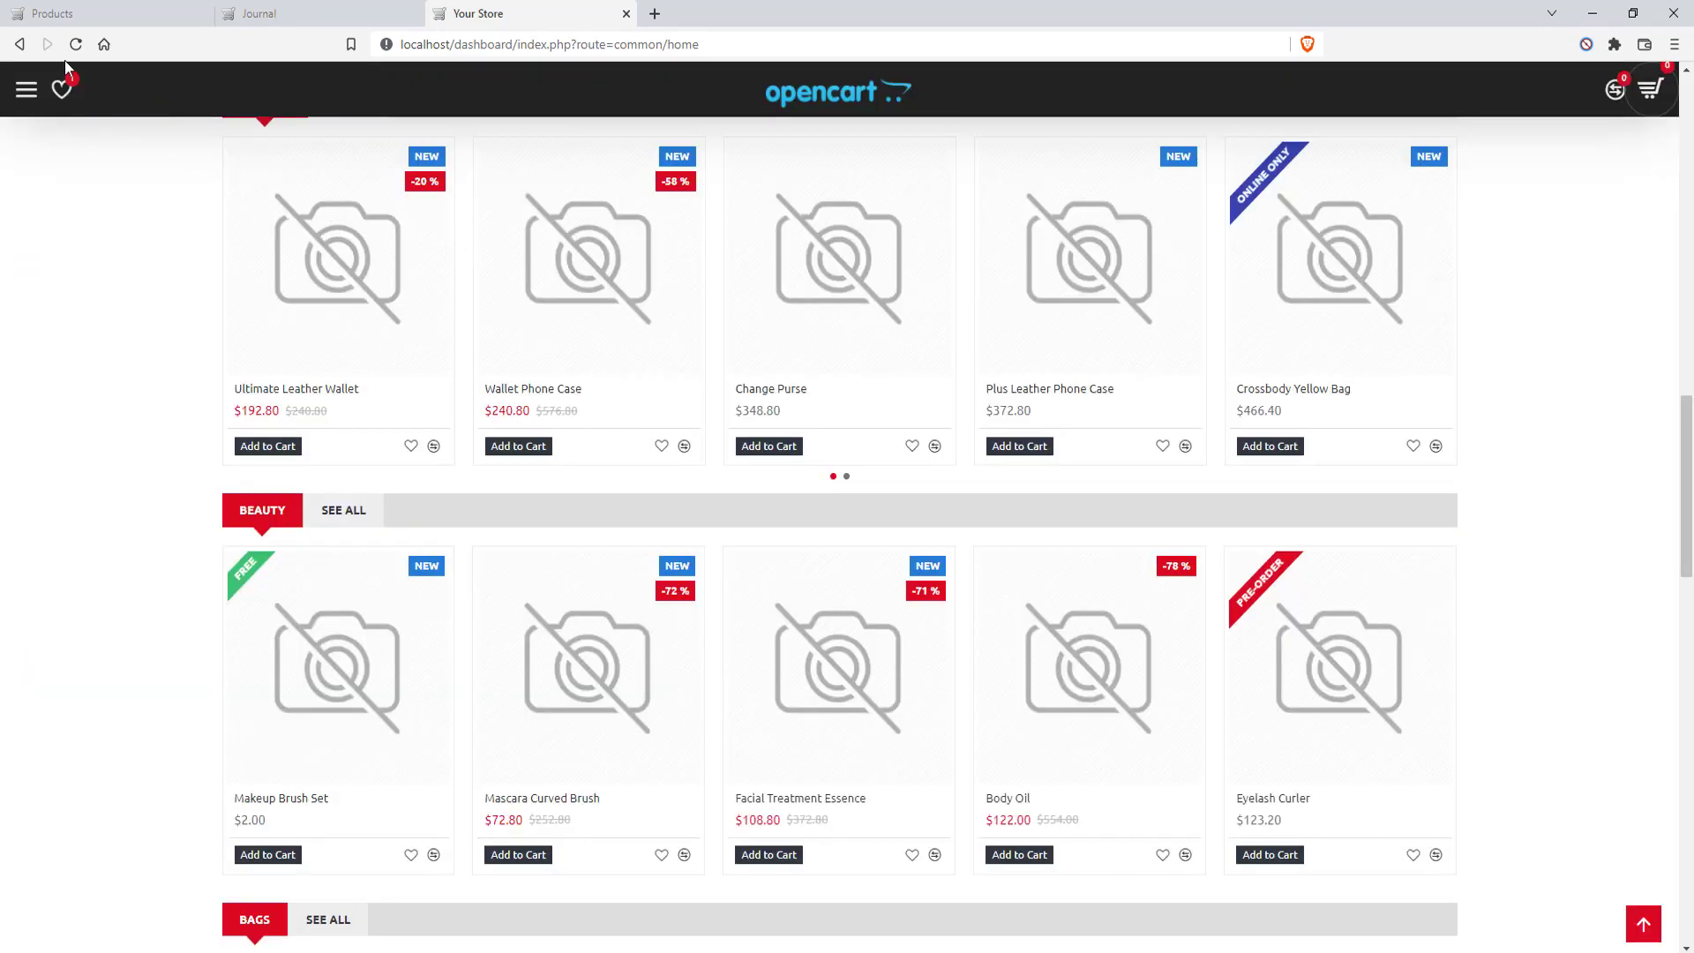
scroll(468, 509, down, 5)
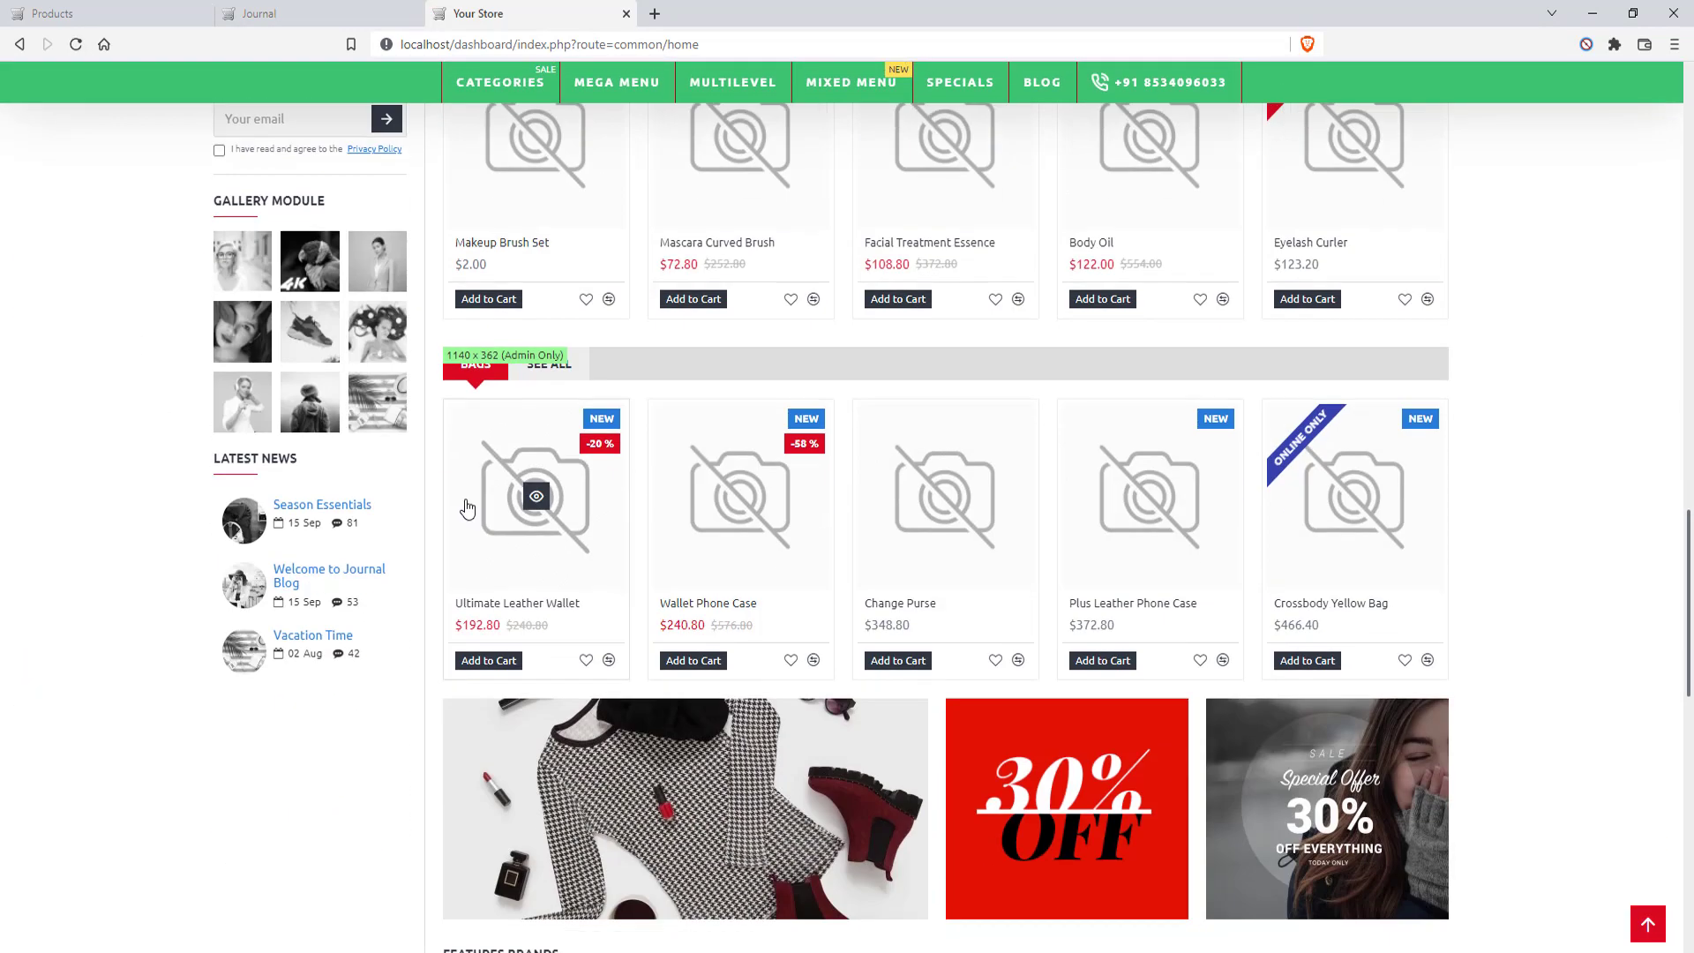
View the storefront's lower banners, then leave the Home - Category 1 editor and examine the Banner Home Mid Page module's settings and banner item
scroll(467, 509, down, 4)
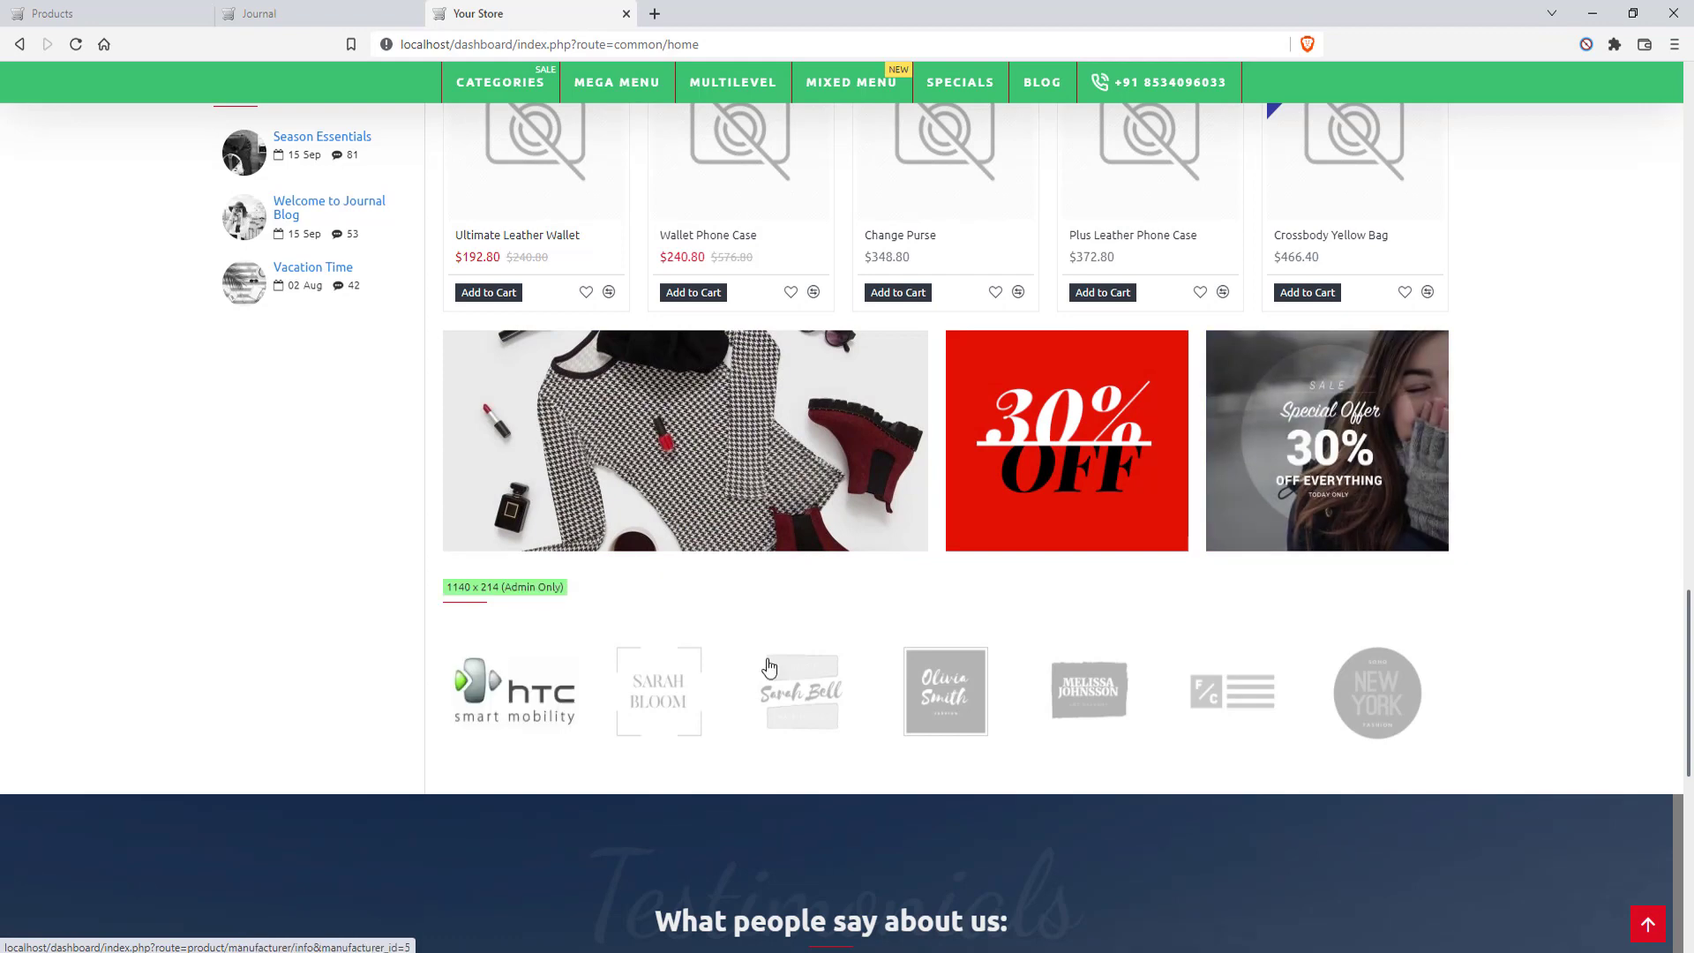
click(300, 13)
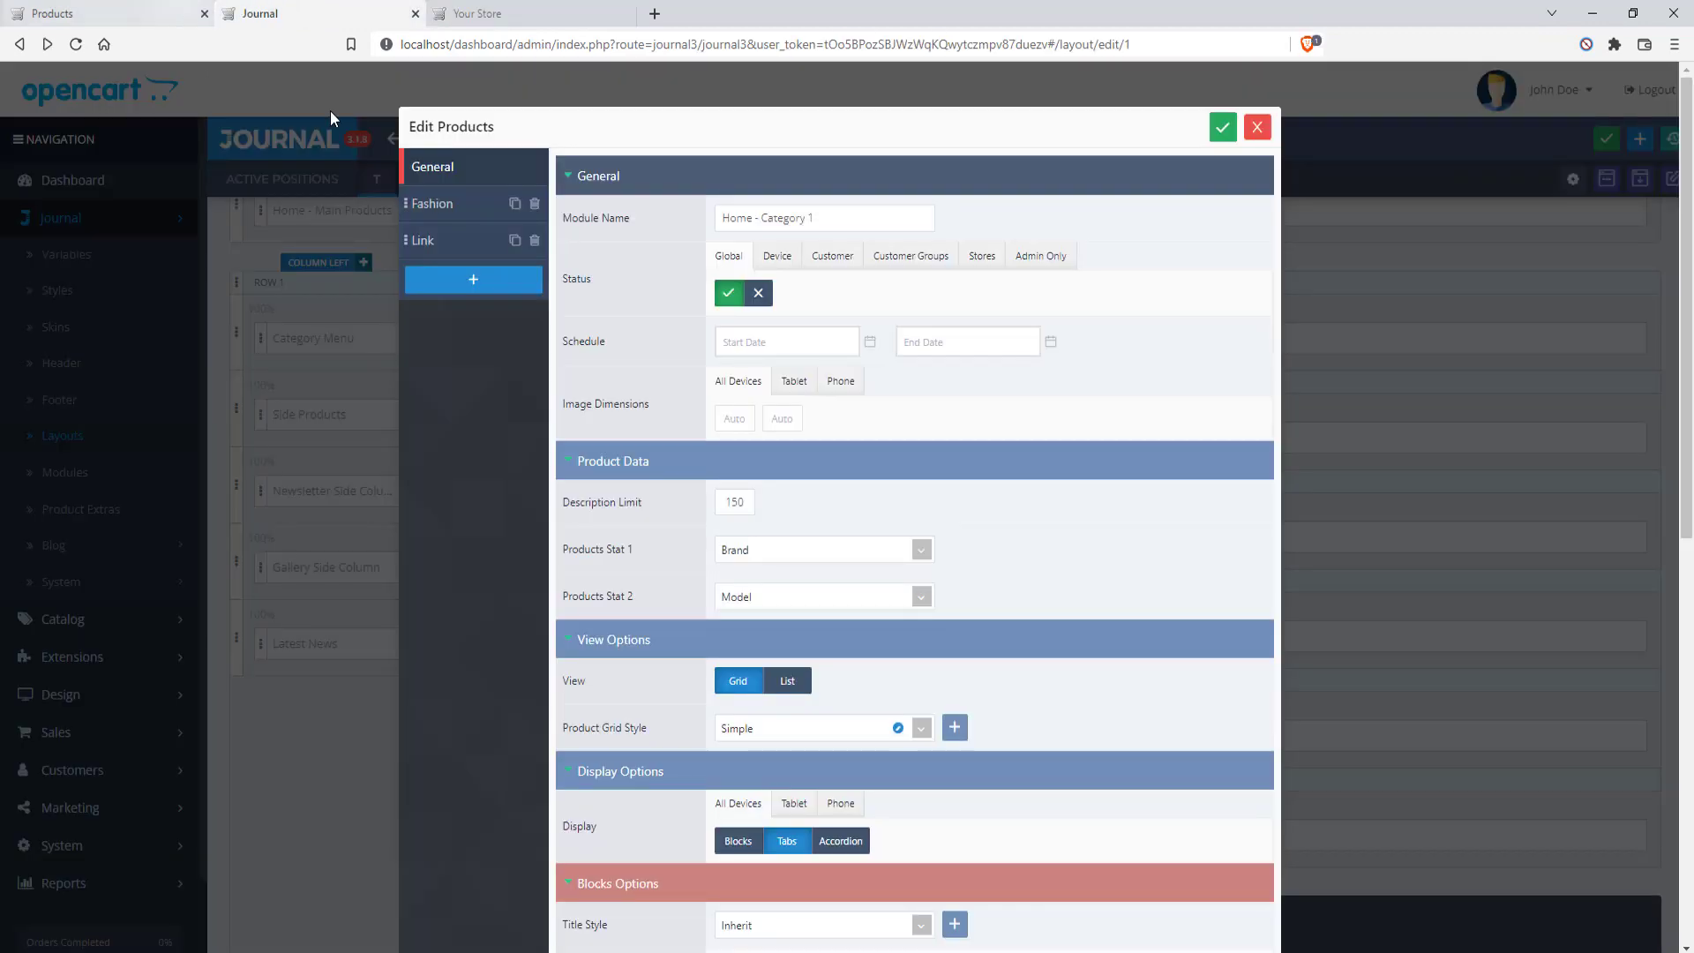
click(1257, 126)
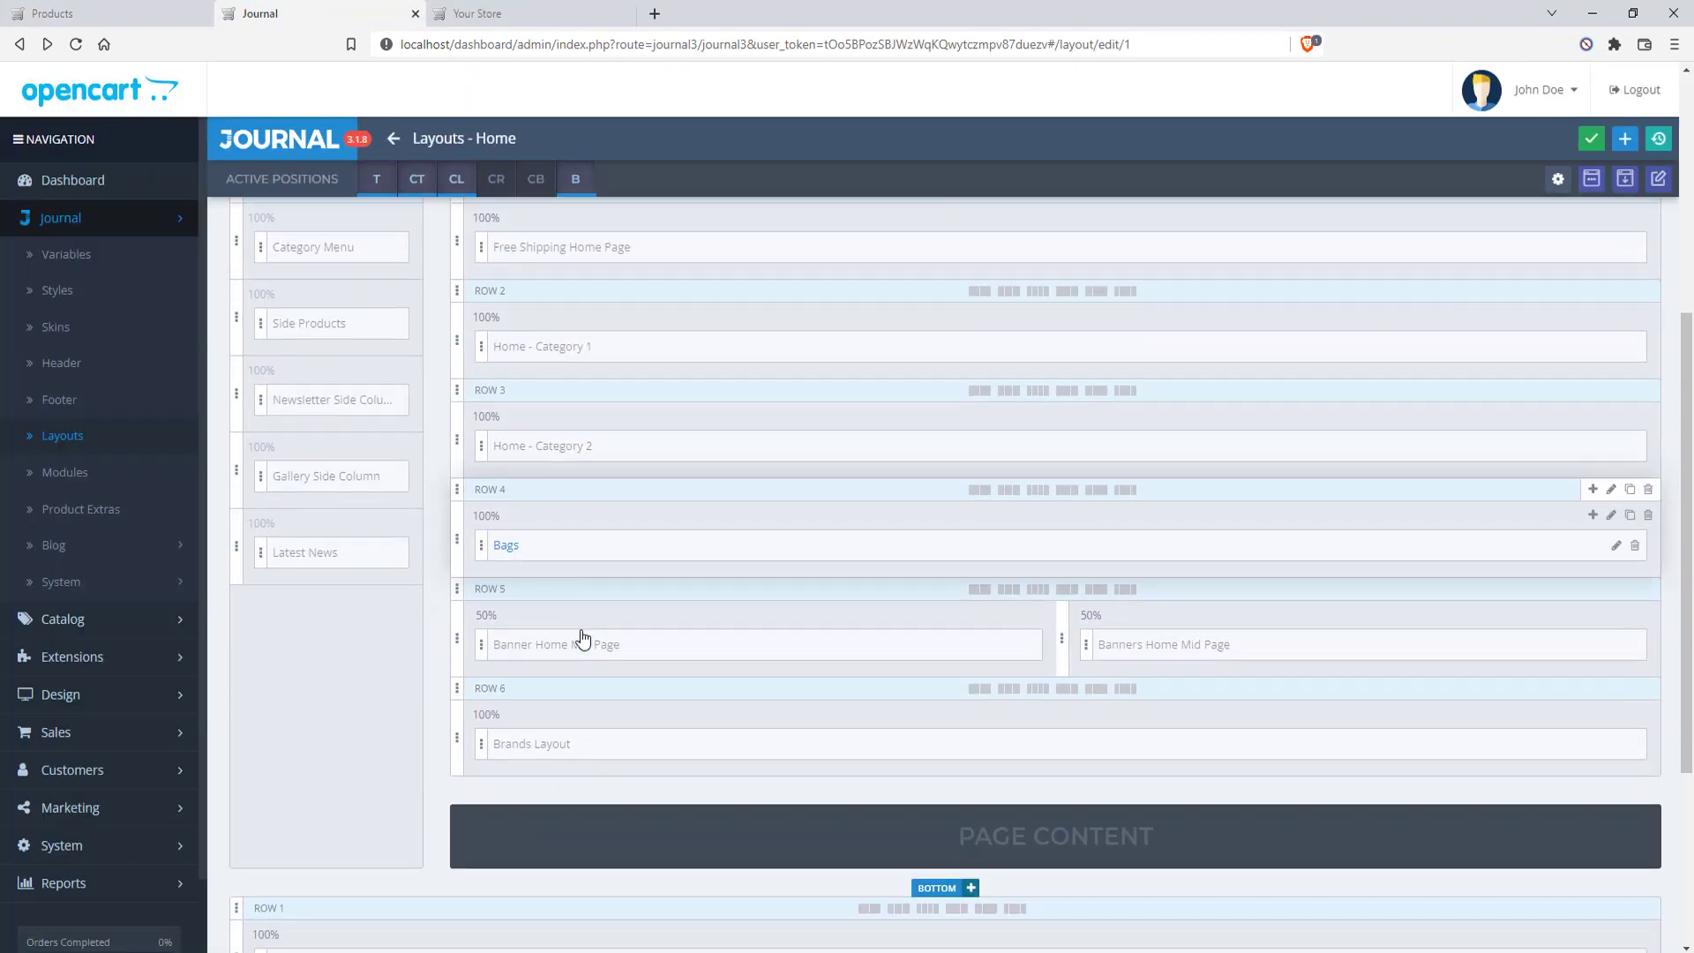
scroll(584, 637, down, 2)
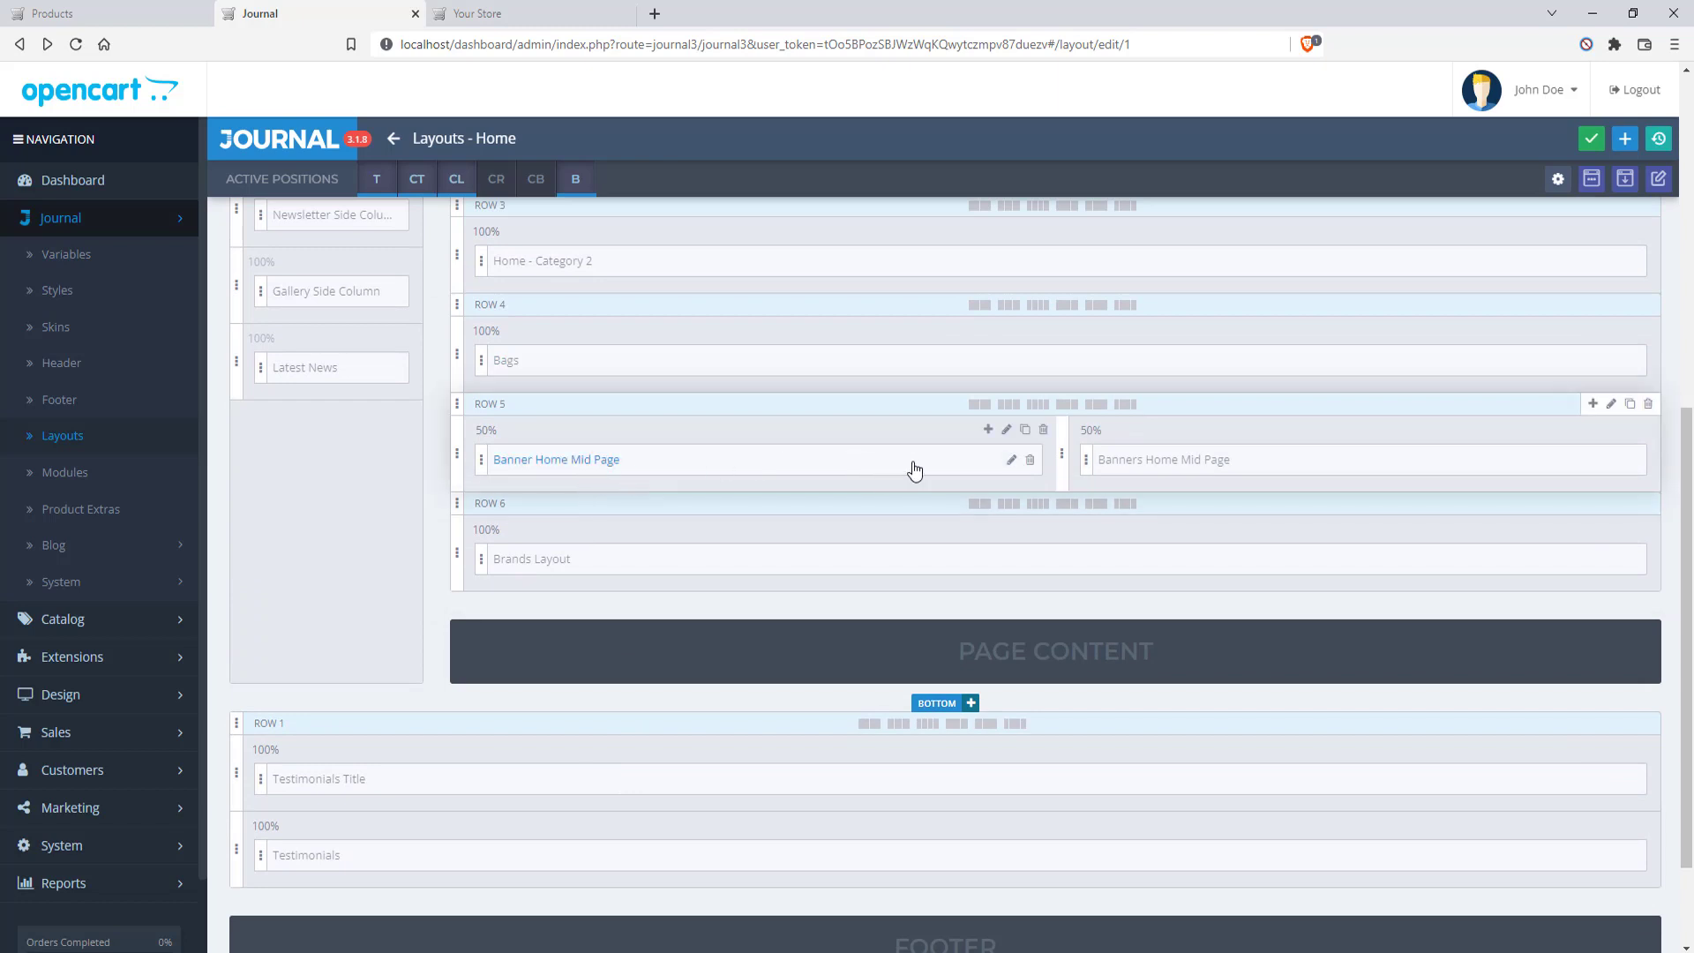
click(1011, 460)
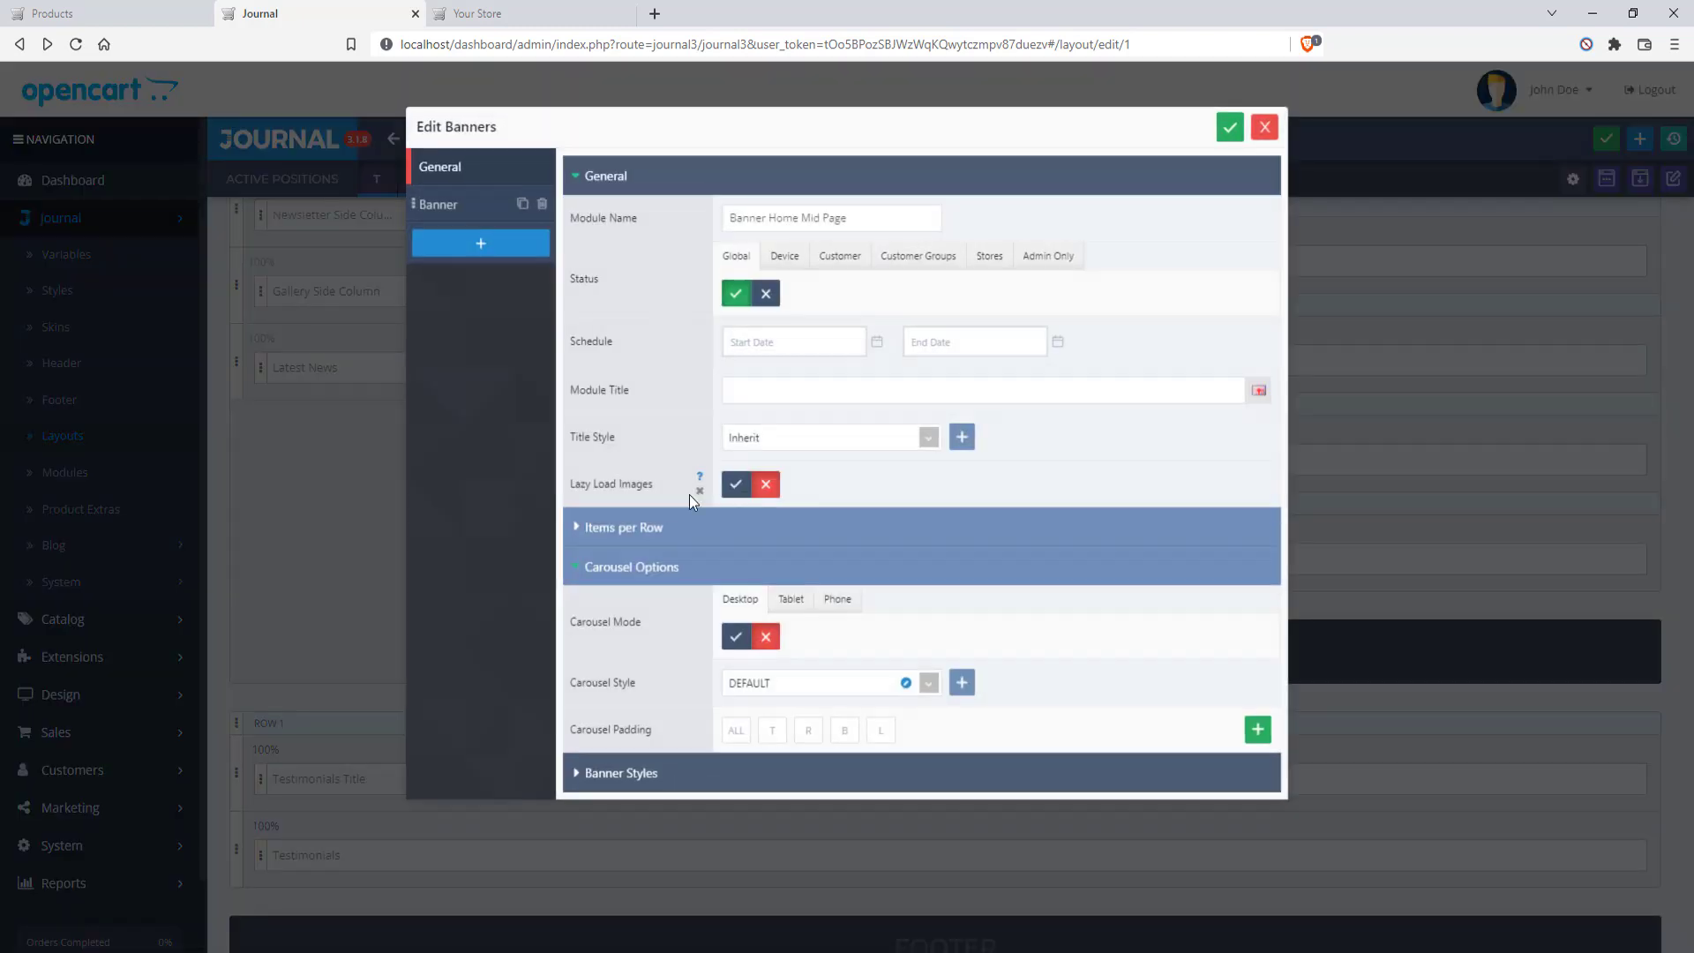
click(455, 204)
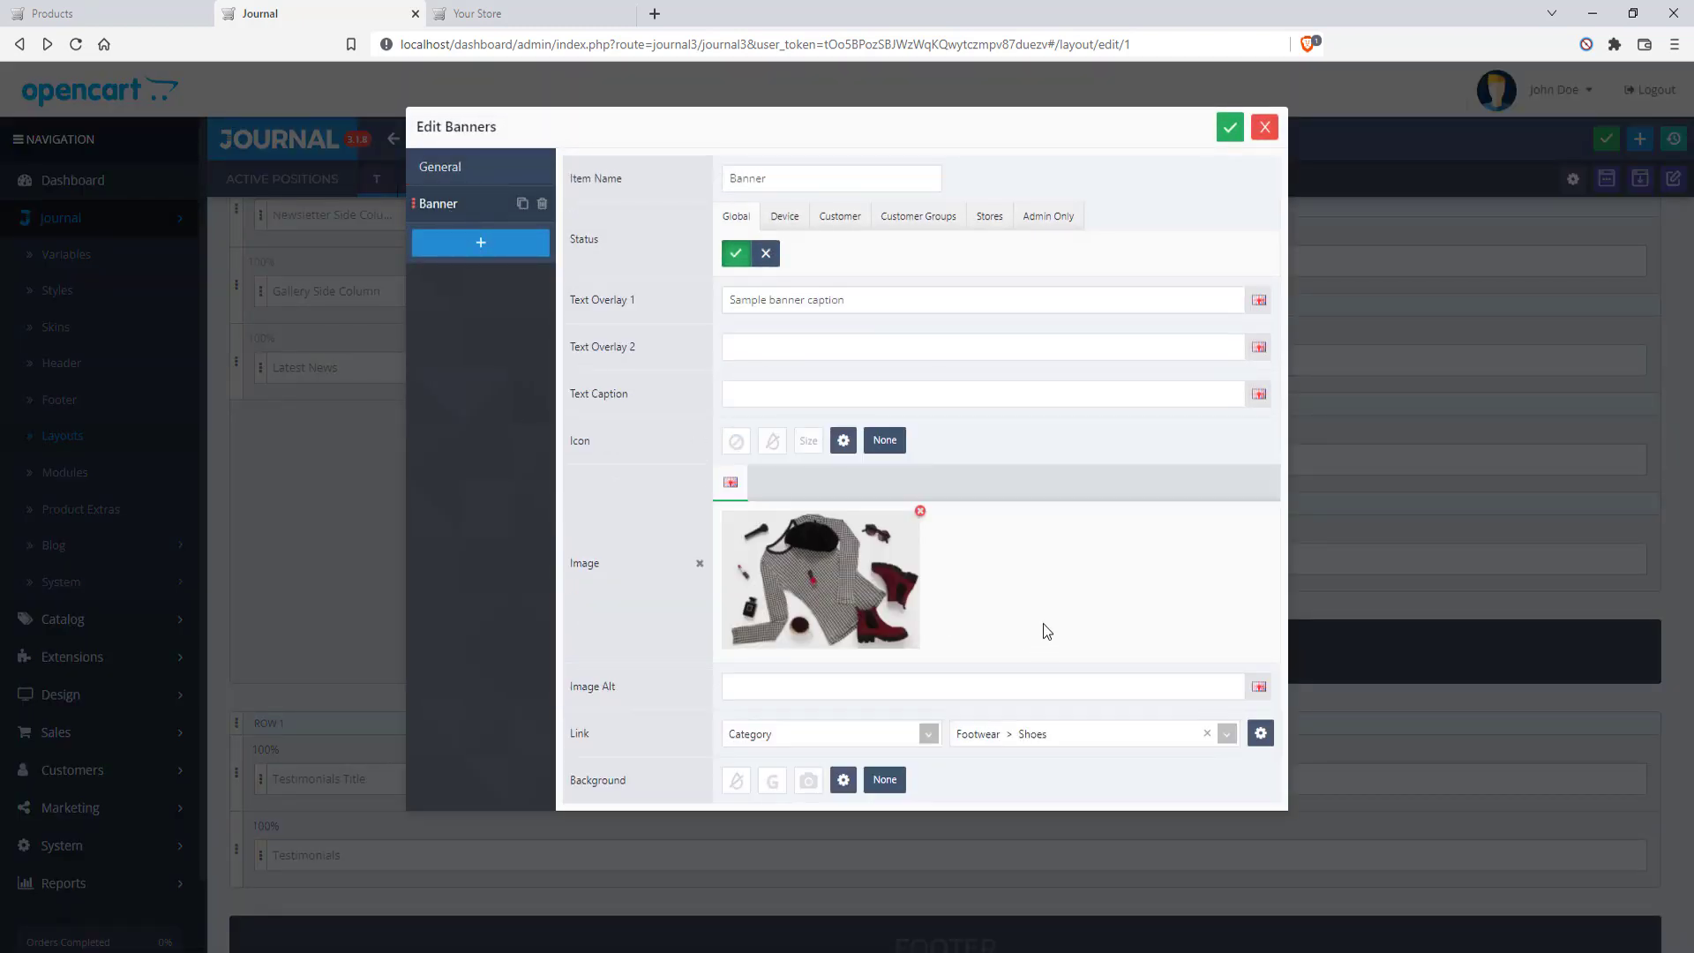
click(483, 167)
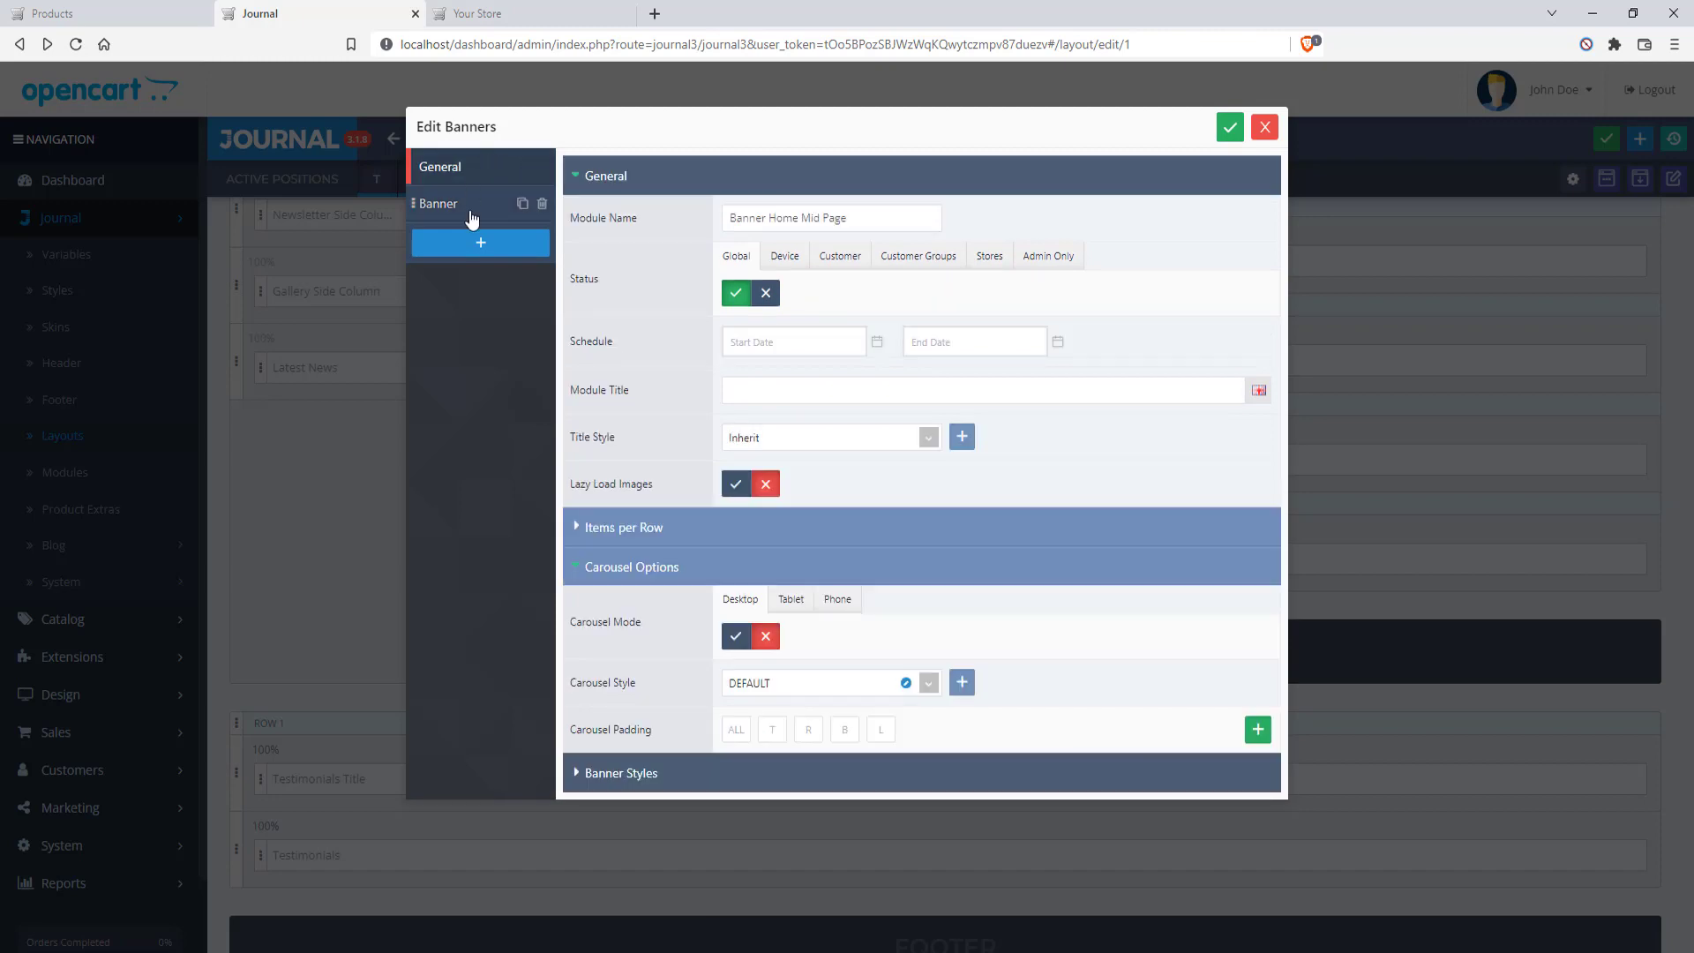
click(1264, 127)
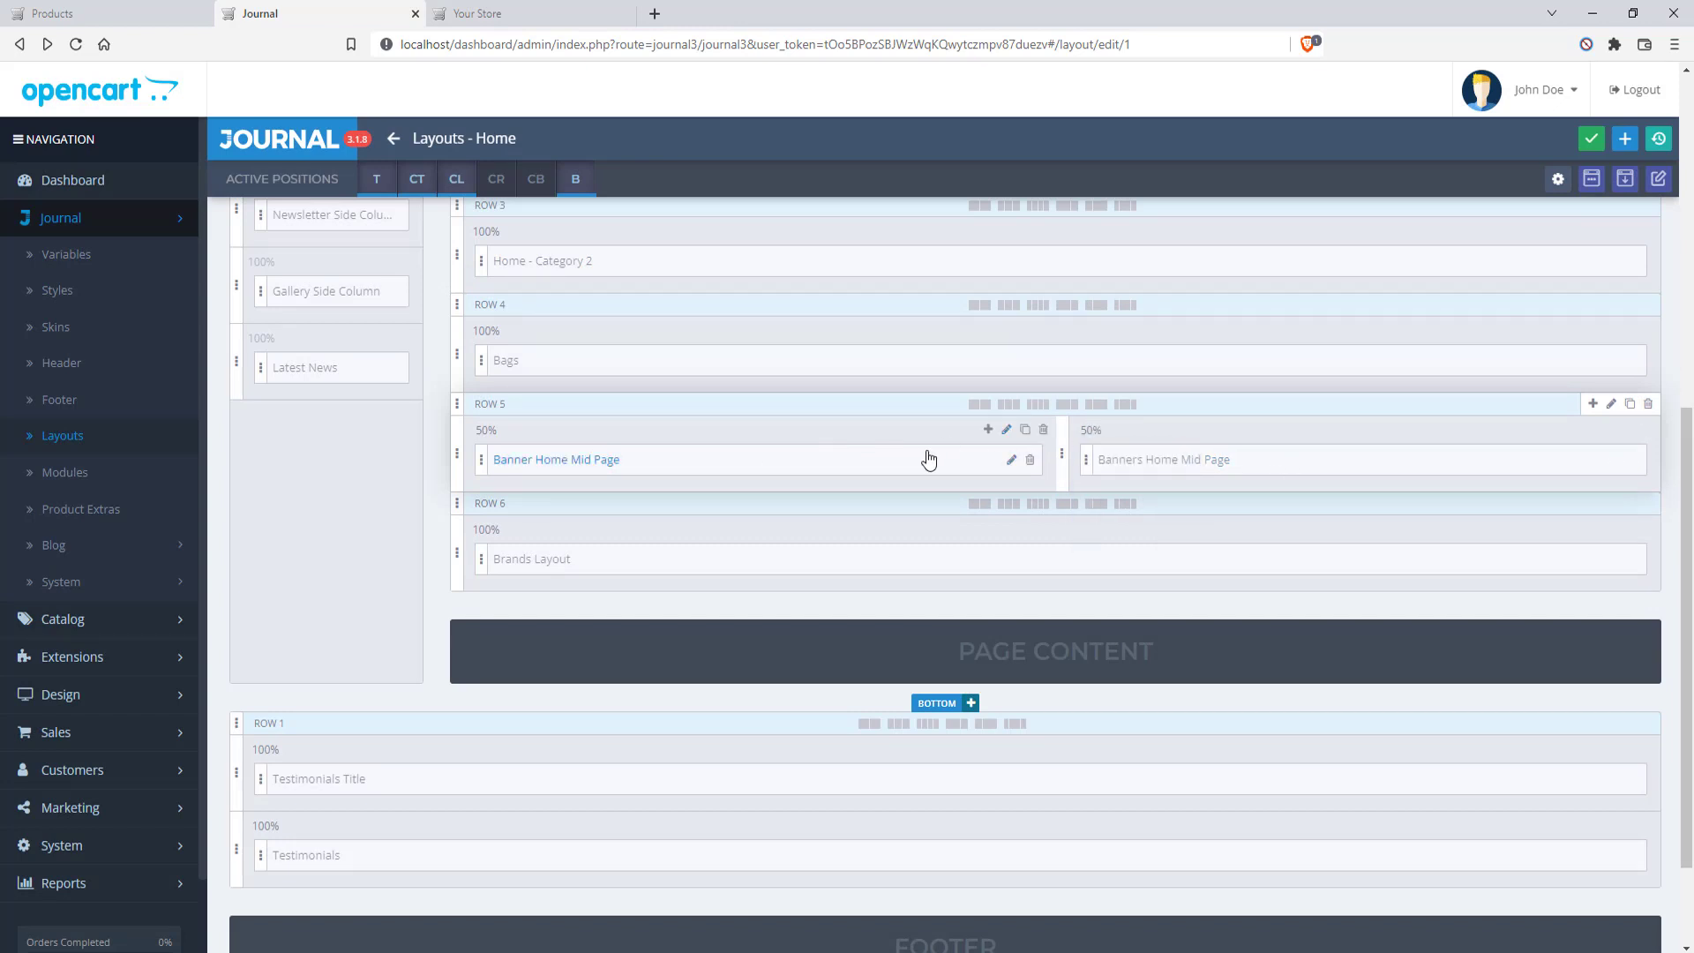
Replace the Banner Home Mid Page banner image with 12-2b.jpg from the journal3 banners folder, save the module and close it
click(1010, 463)
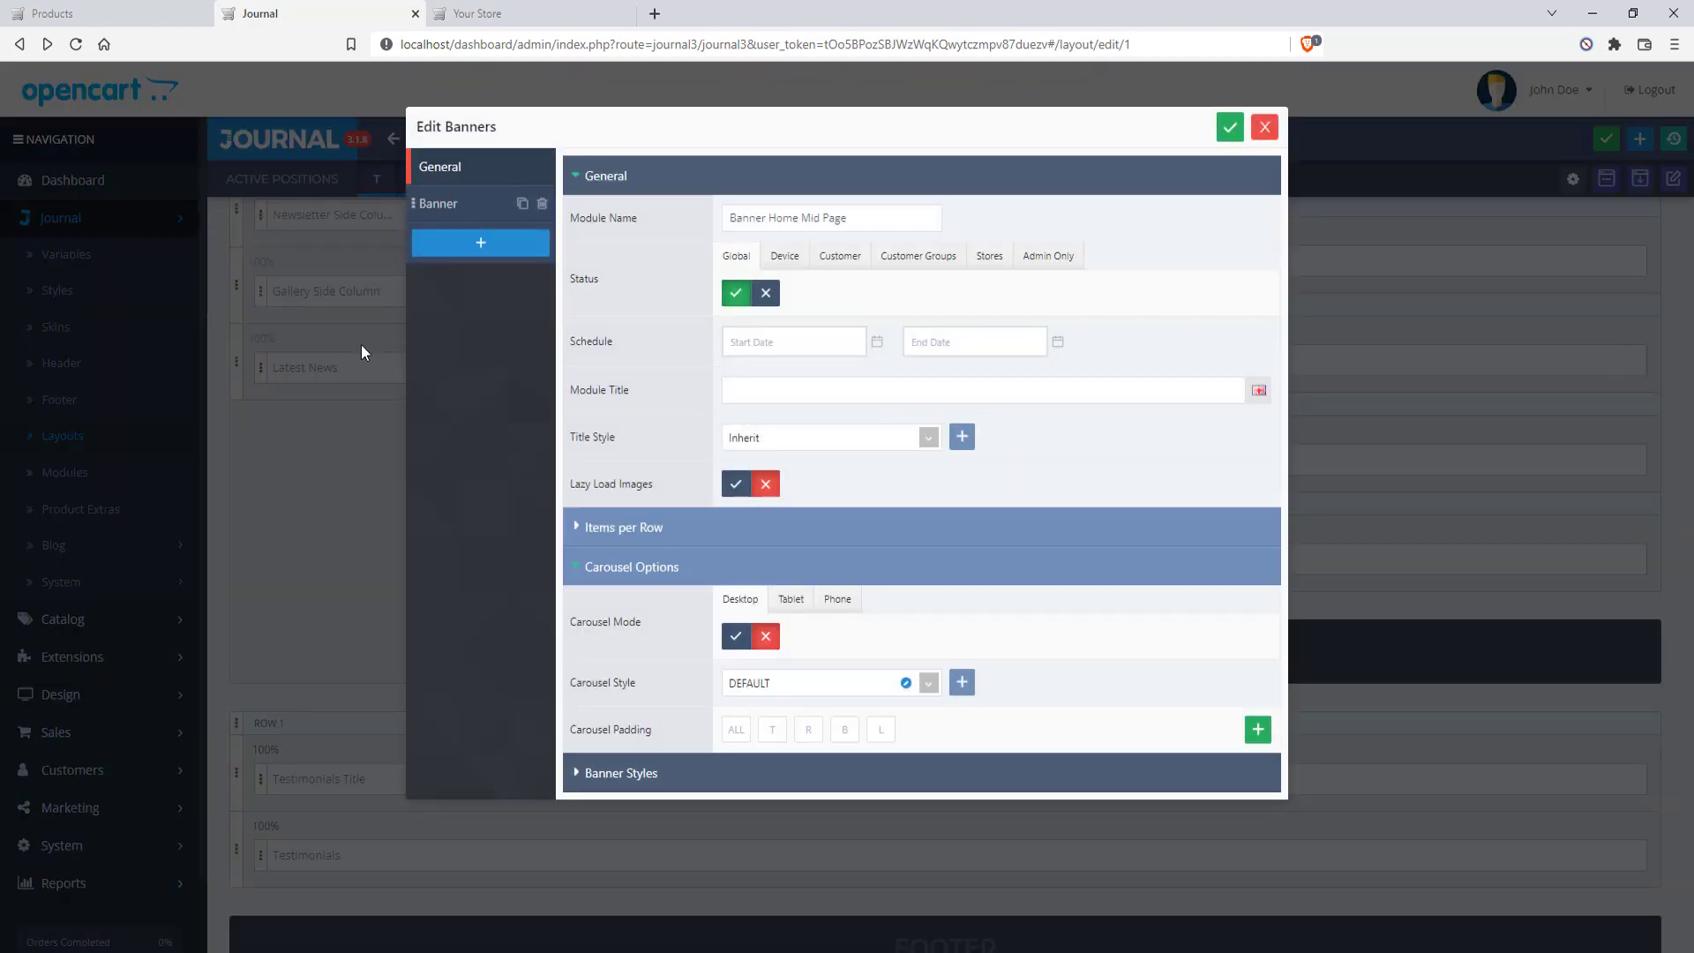
click(439, 210)
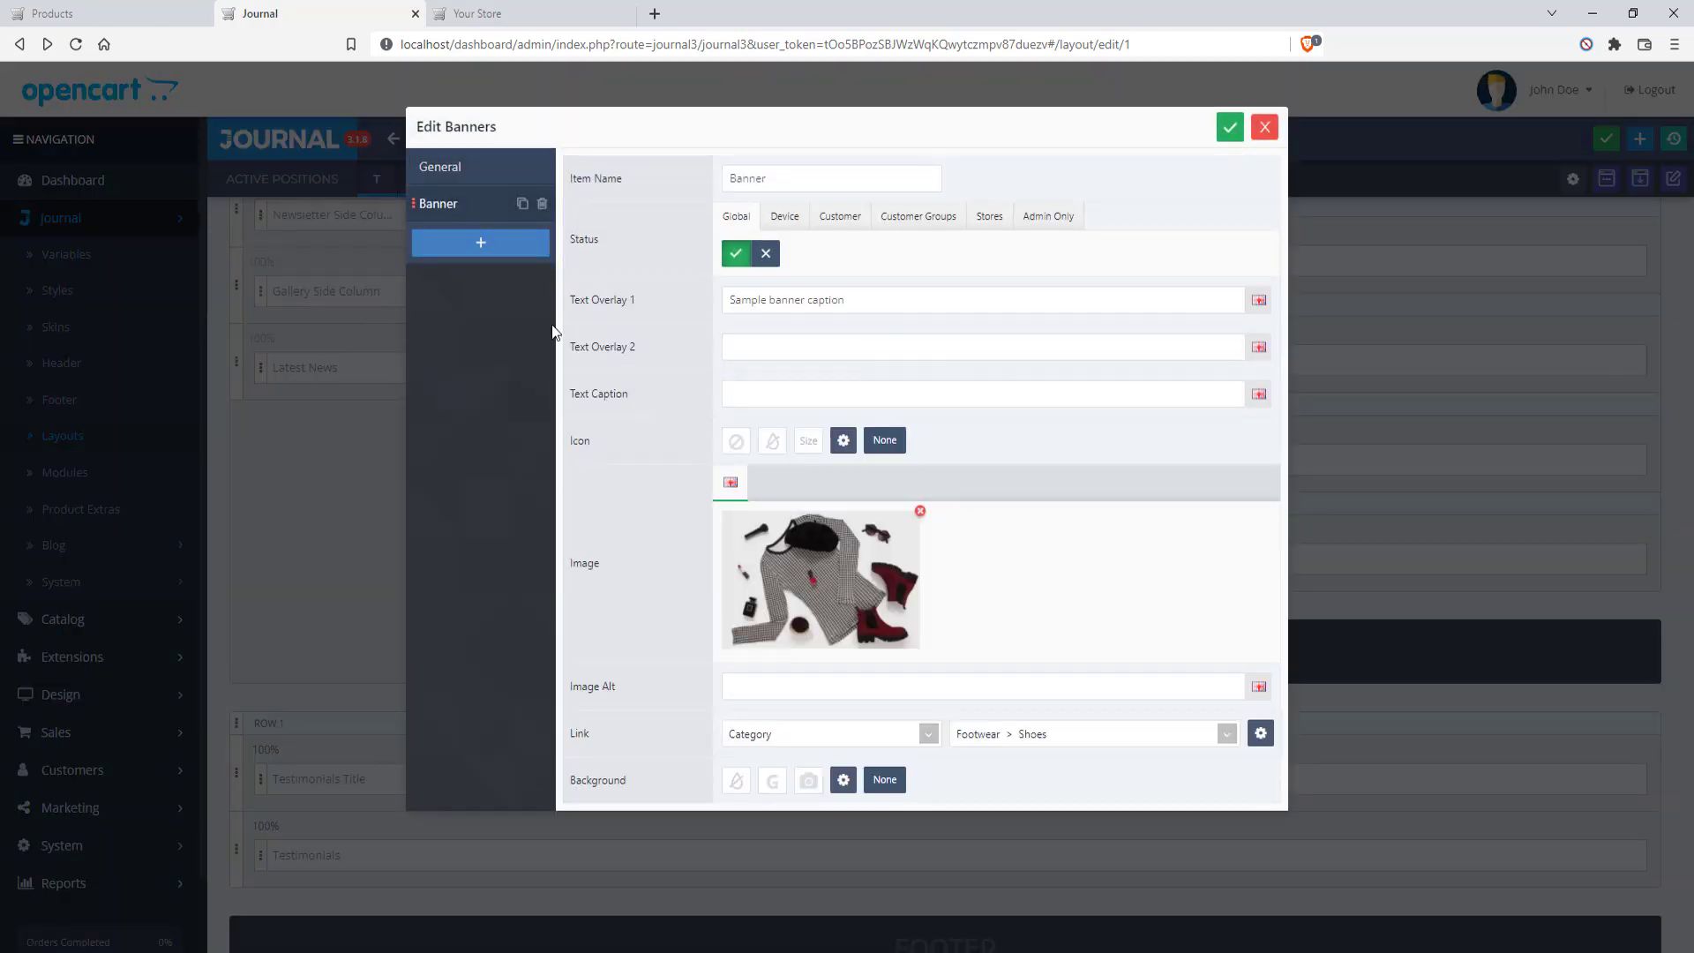
click(850, 578)
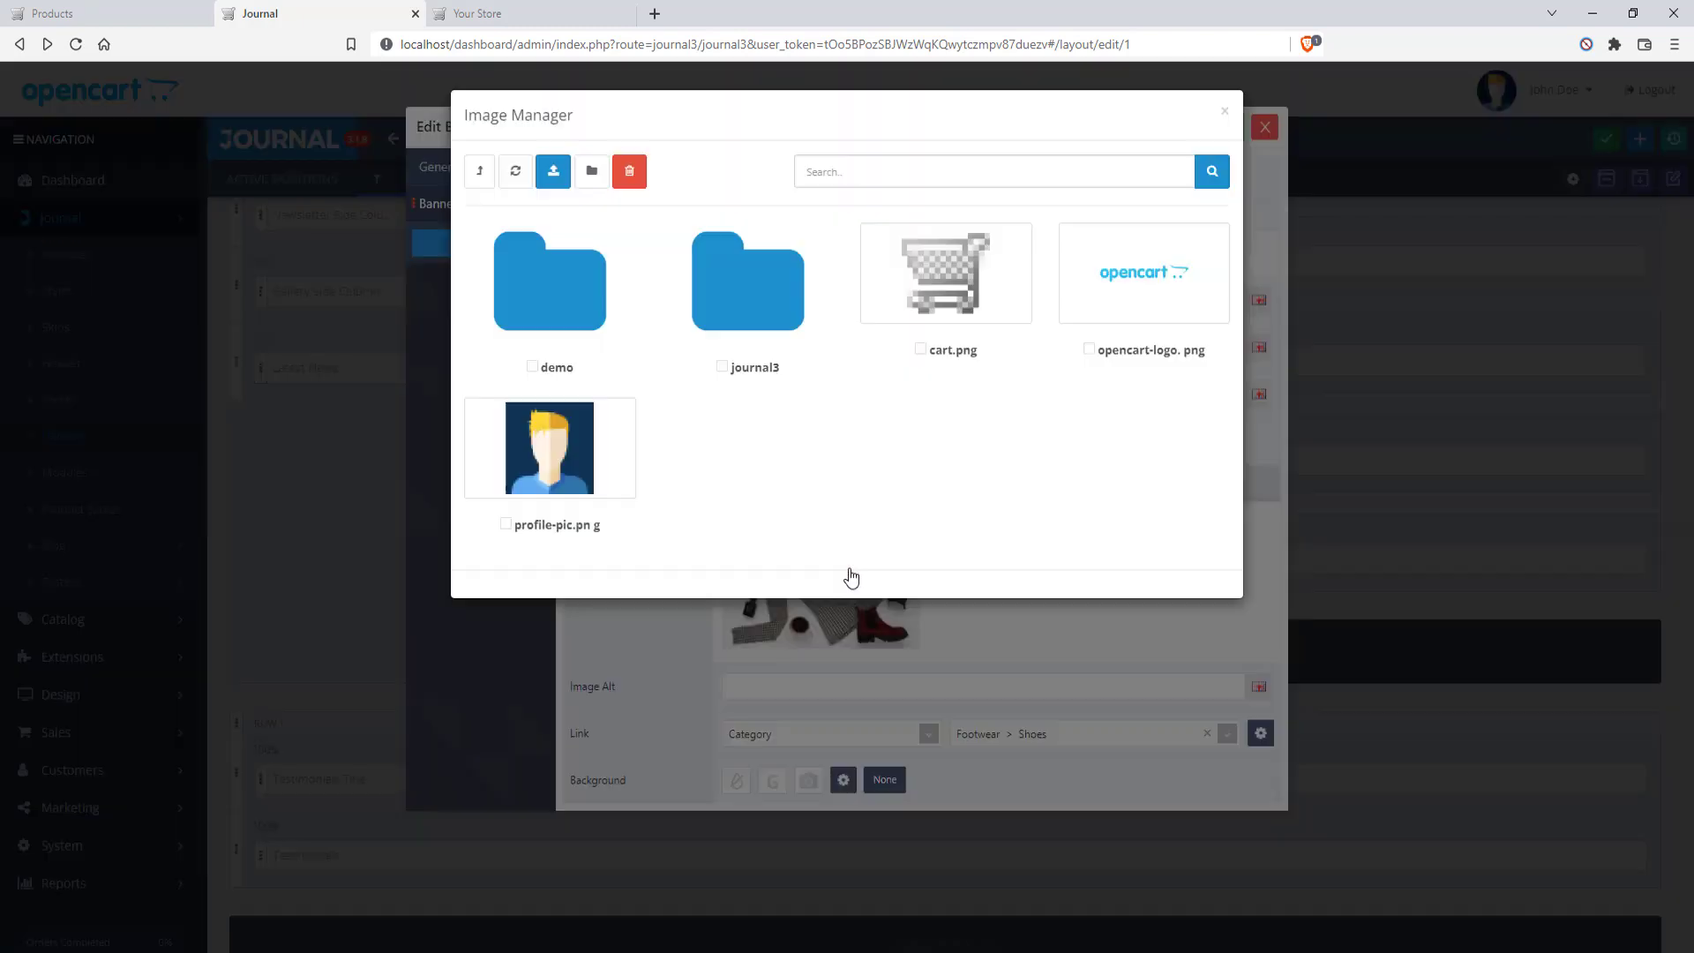
click(731, 328)
click(756, 276)
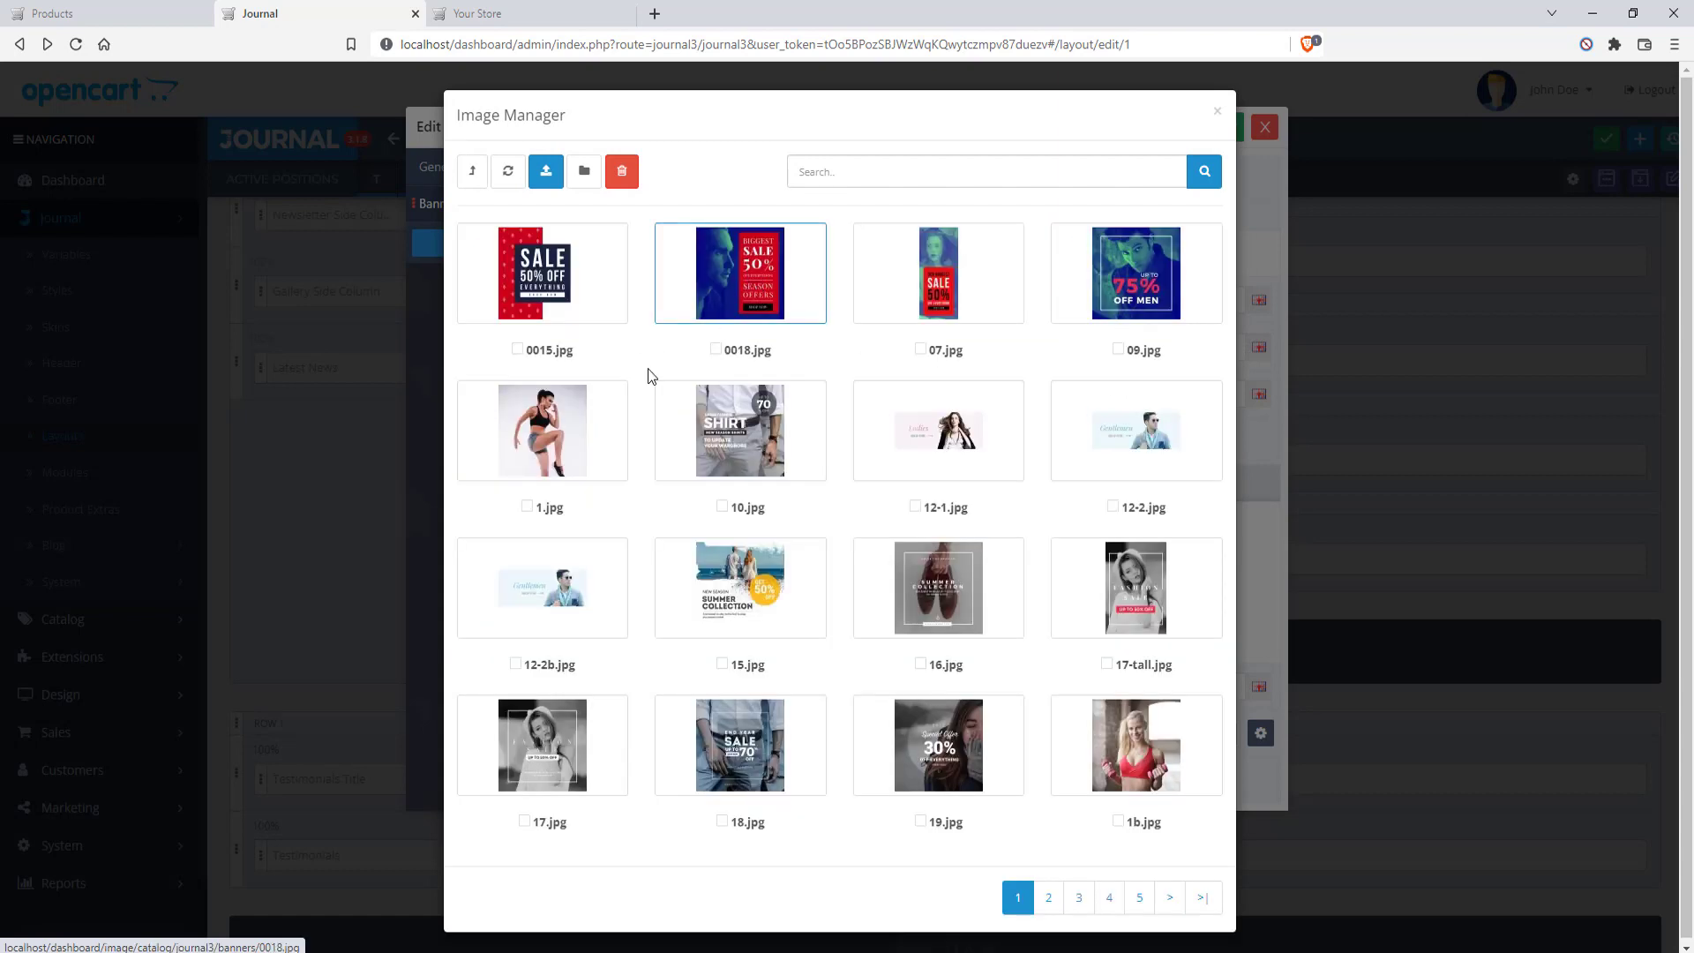
click(569, 593)
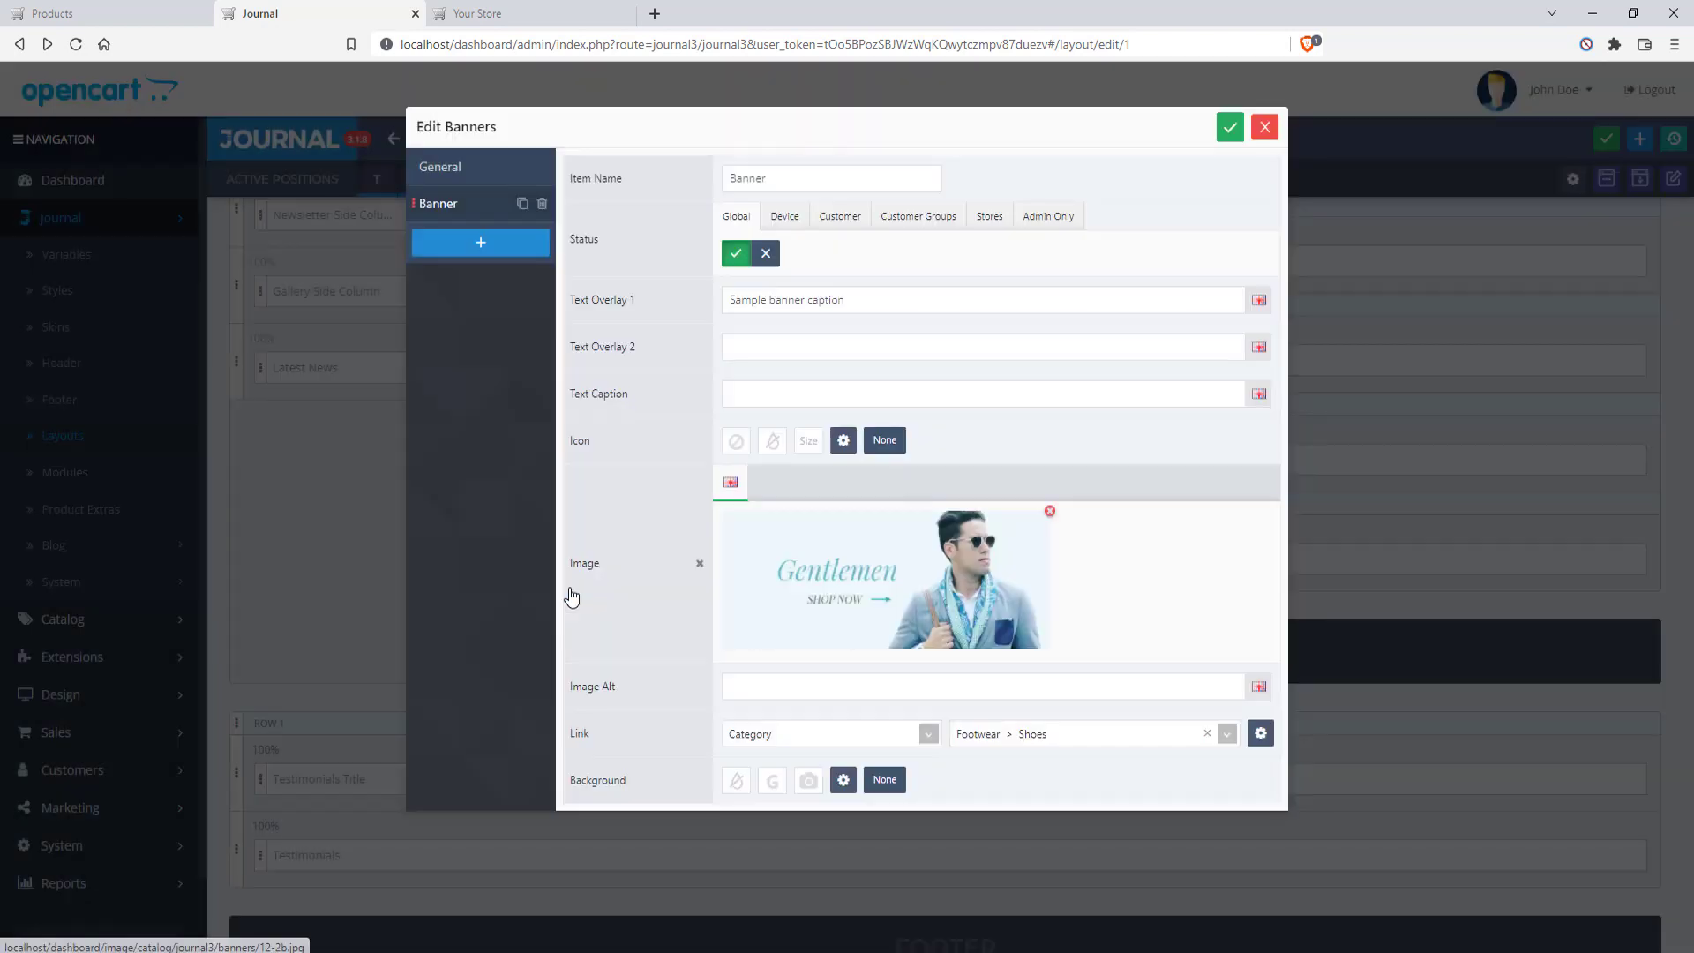
click(1229, 127)
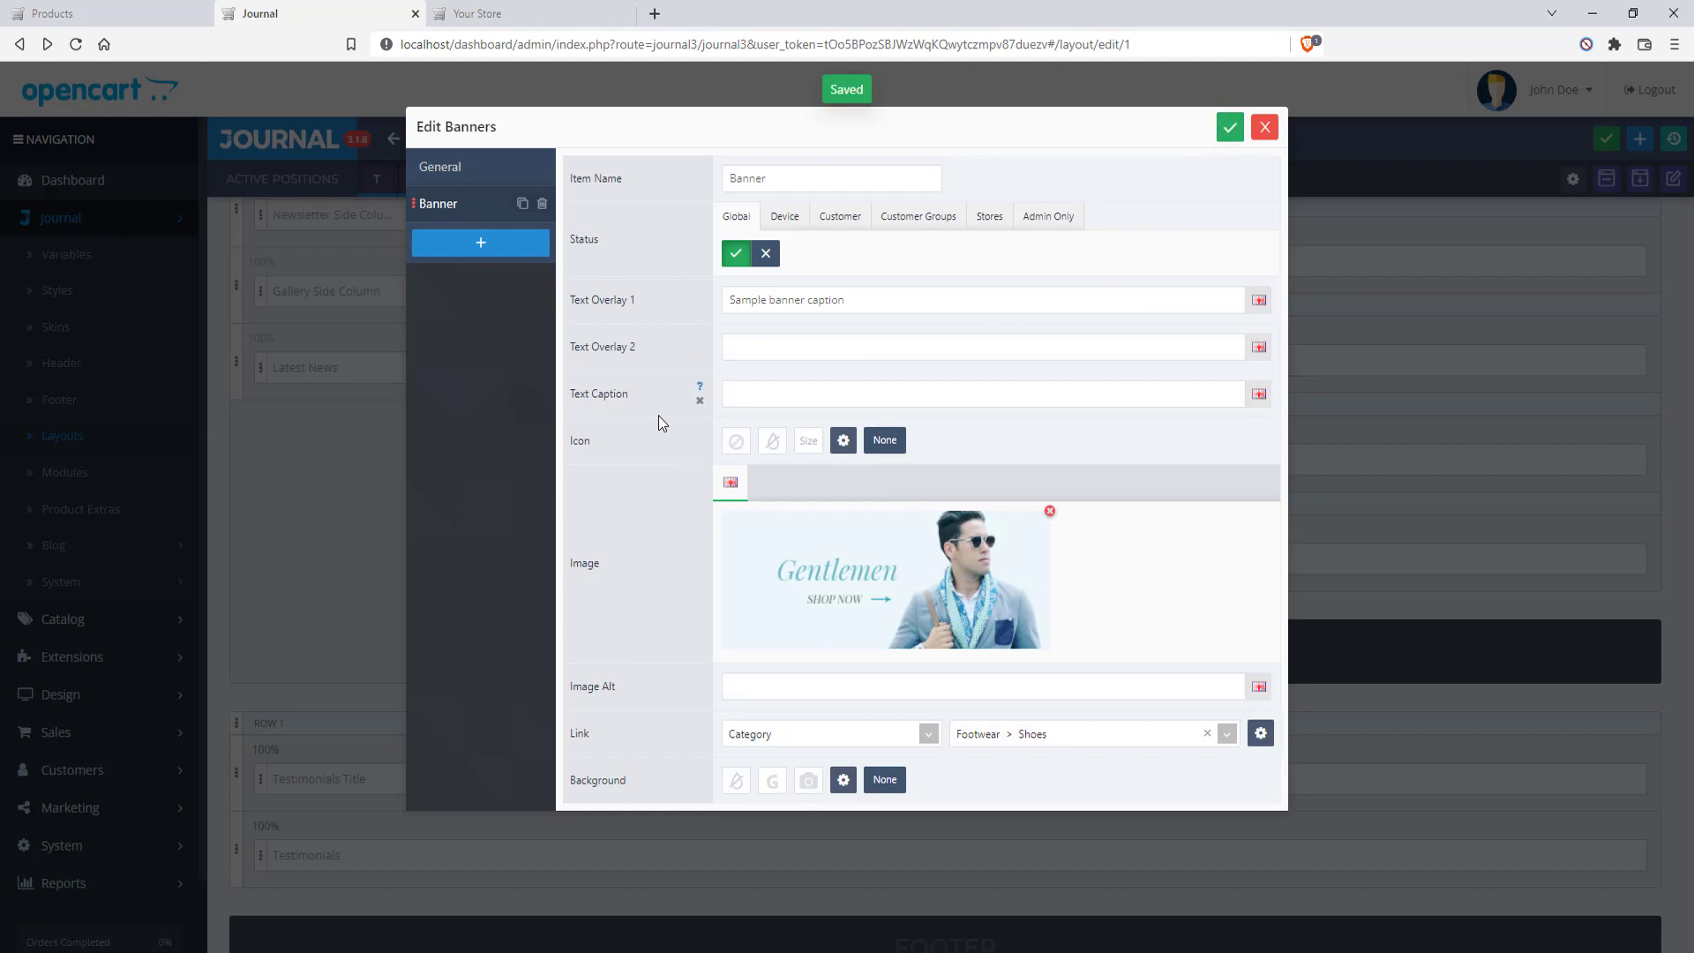
click(1265, 127)
Reload the storefront home page and check the new mid-page banner image and its caption
click(496, 44)
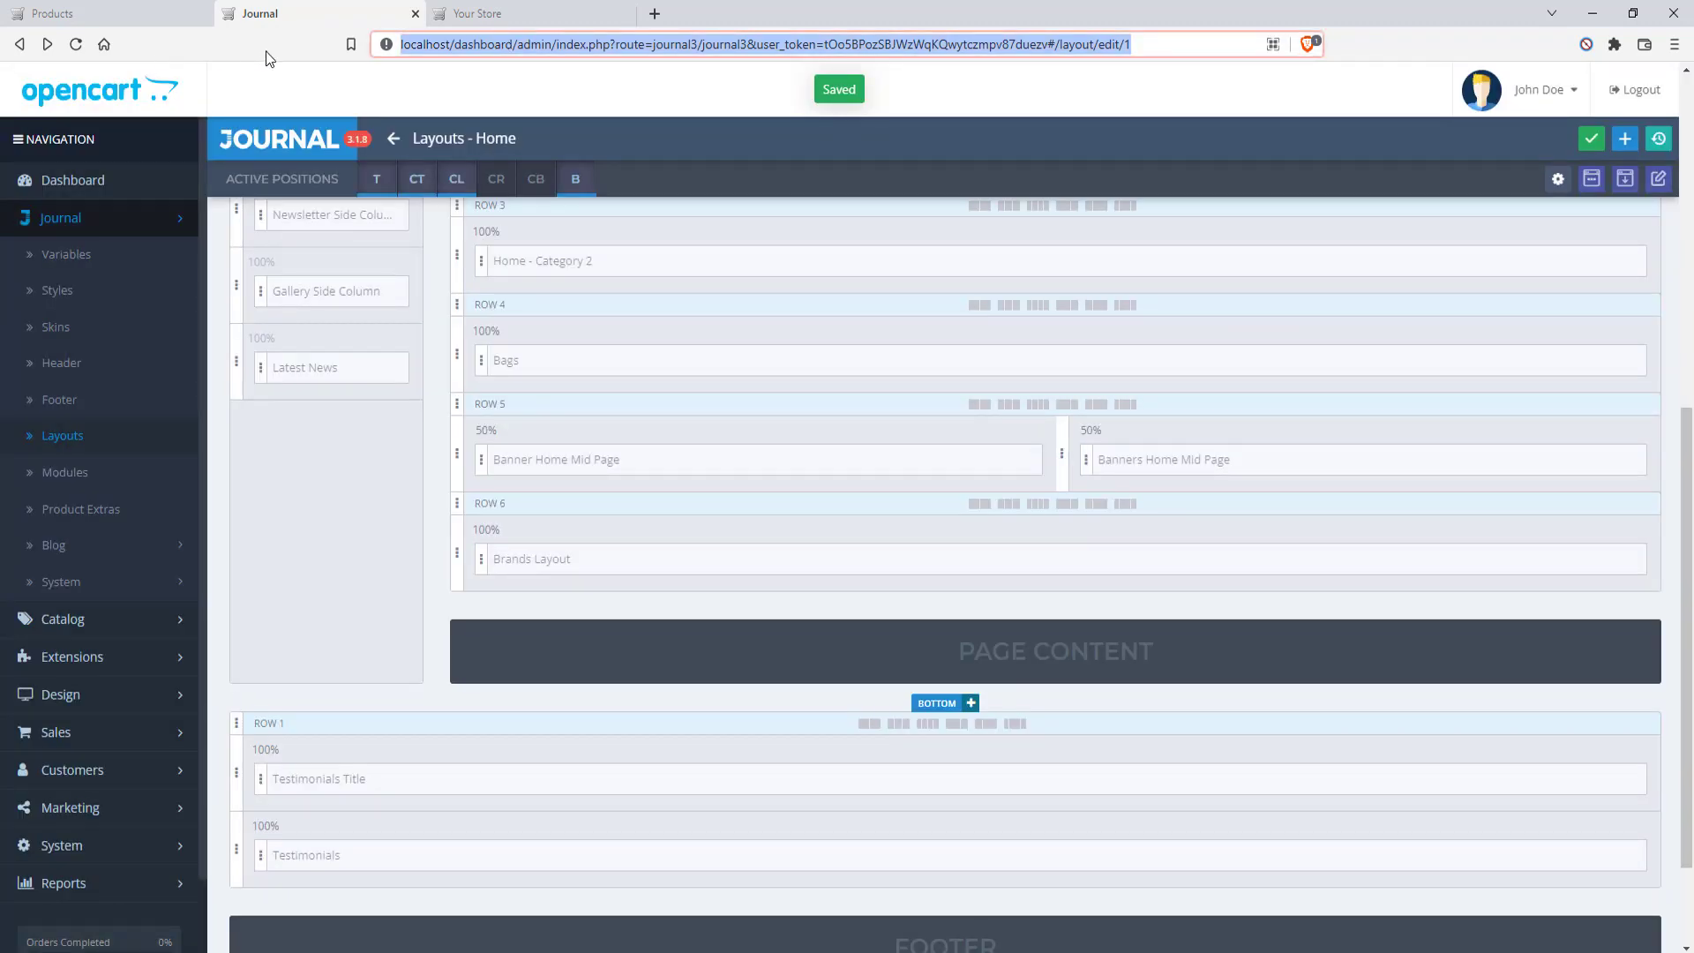
click(494, 16)
click(76, 44)
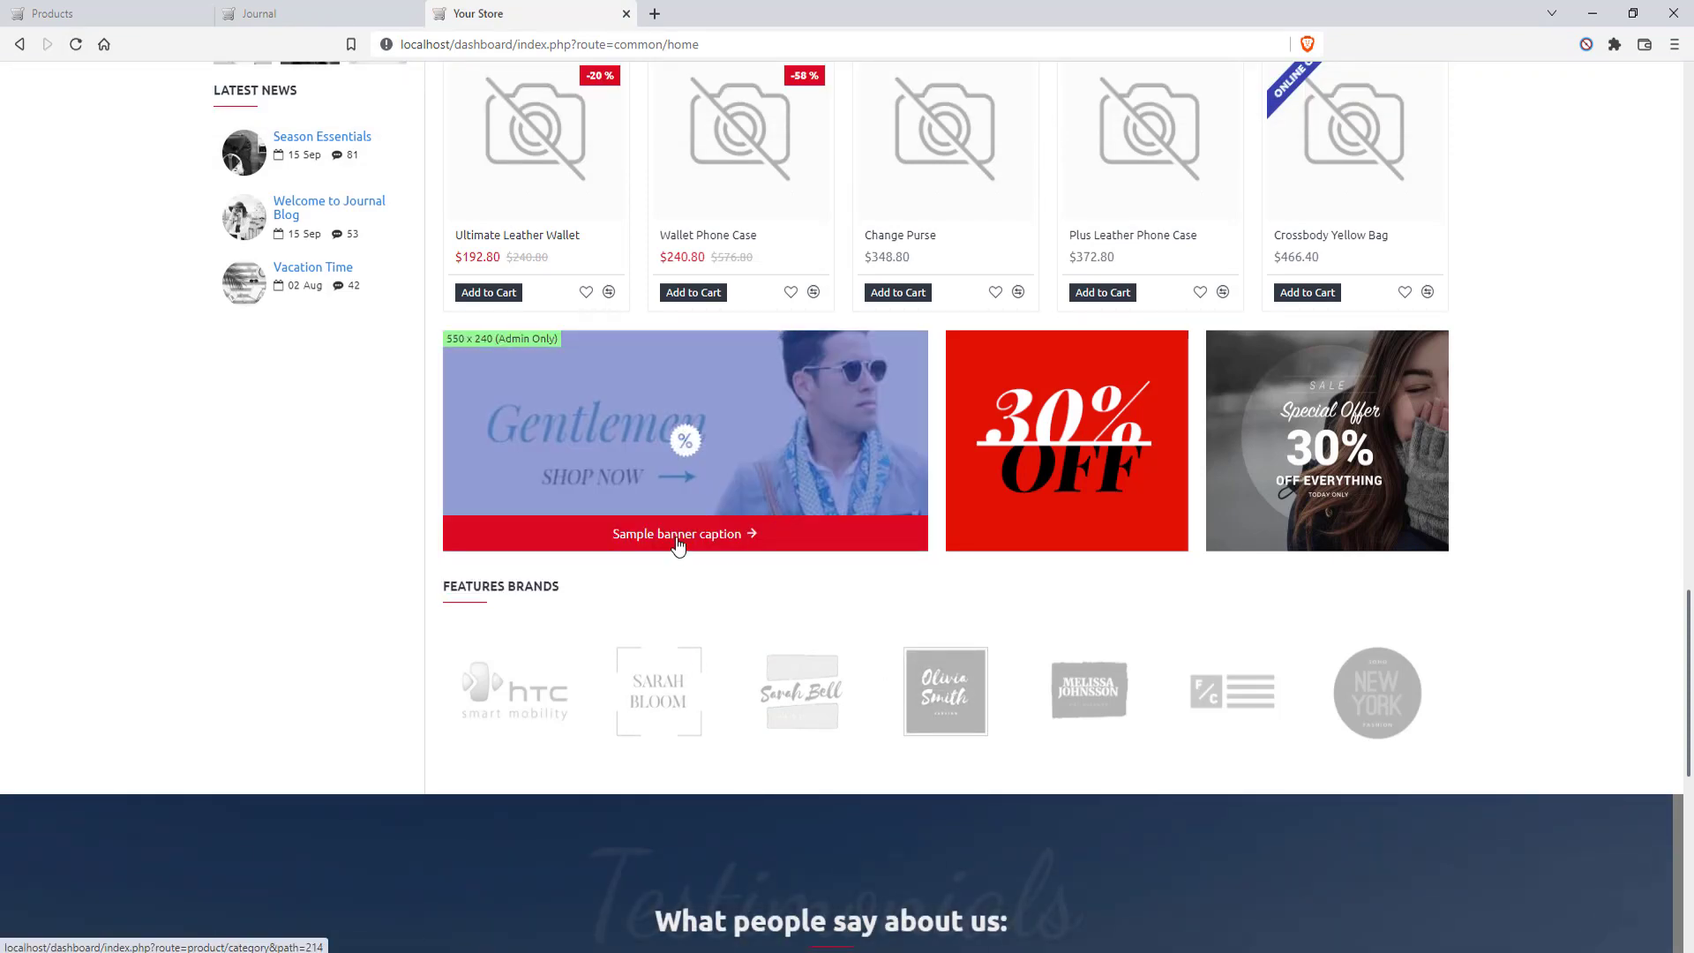
Examine the link type and category link of the Banner Home Mid Page banner, leaving the module without changes
click(265, 13)
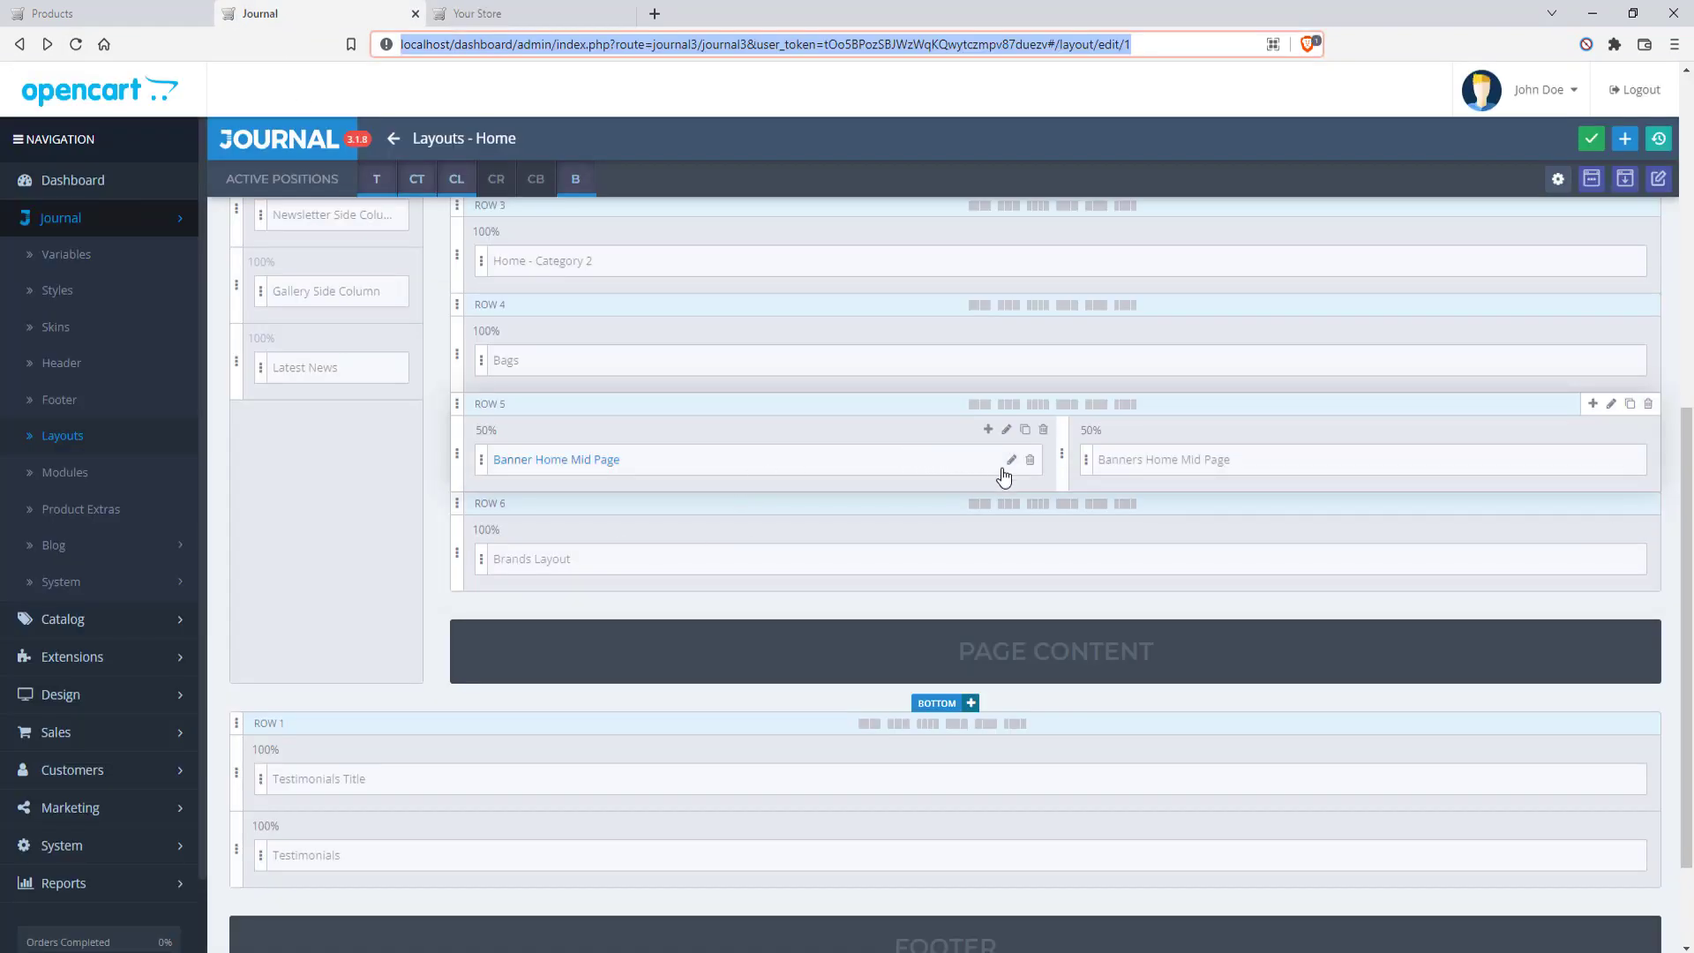
click(1006, 460)
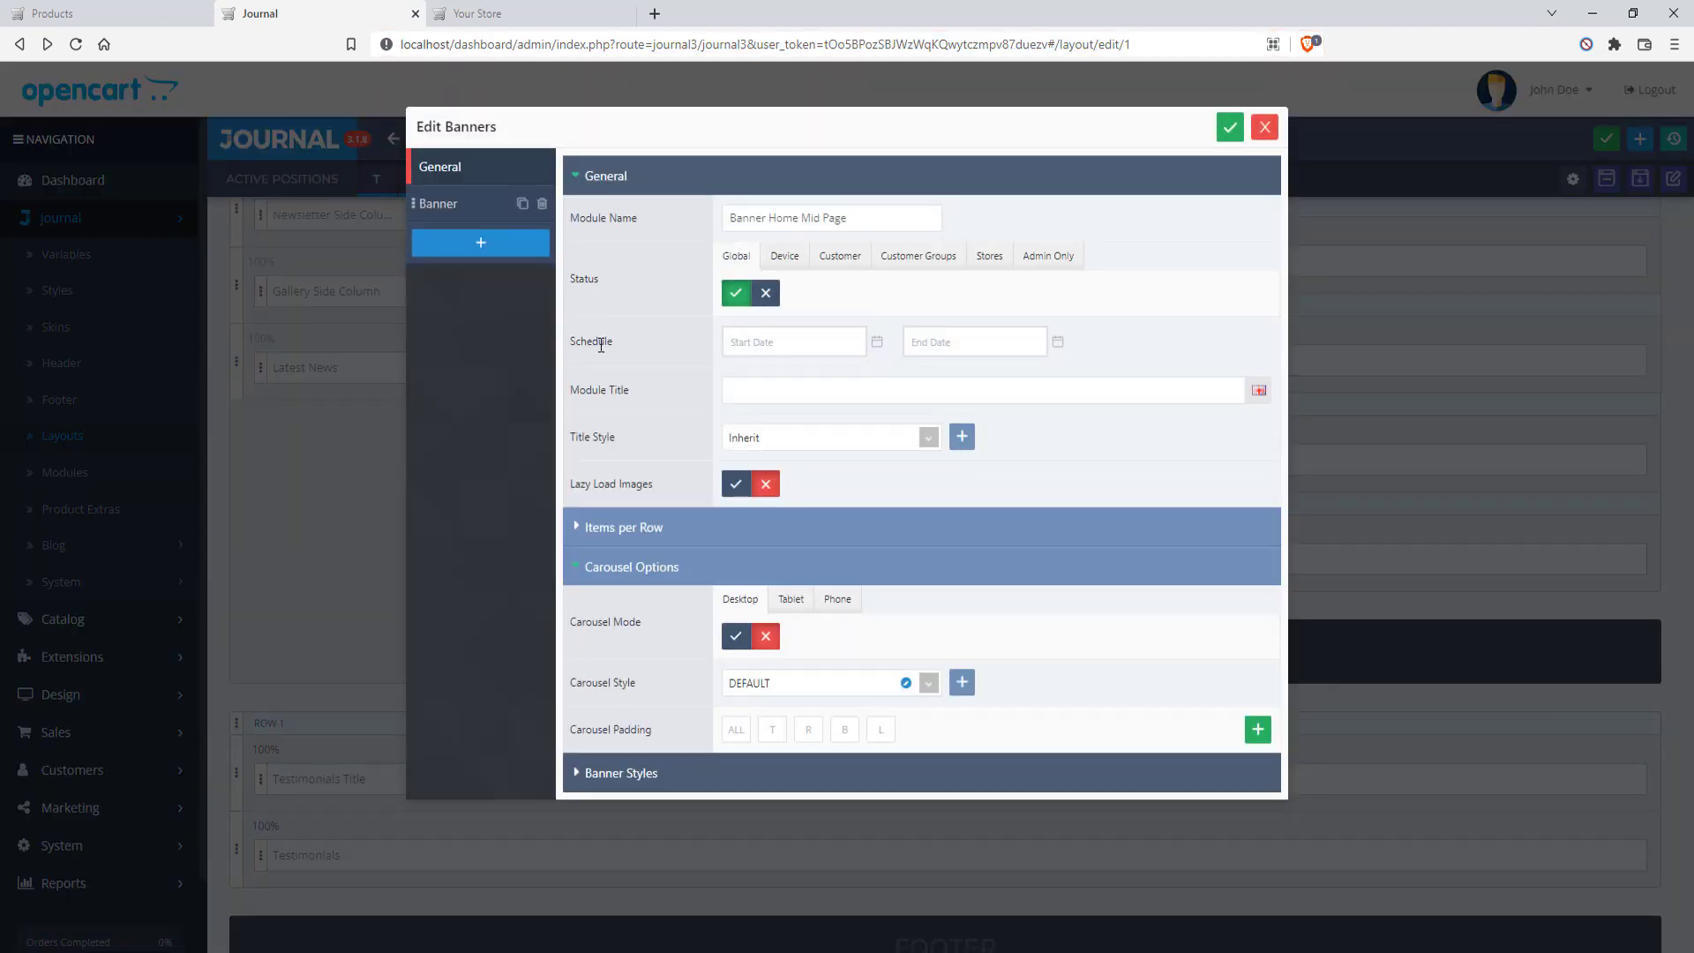
click(441, 204)
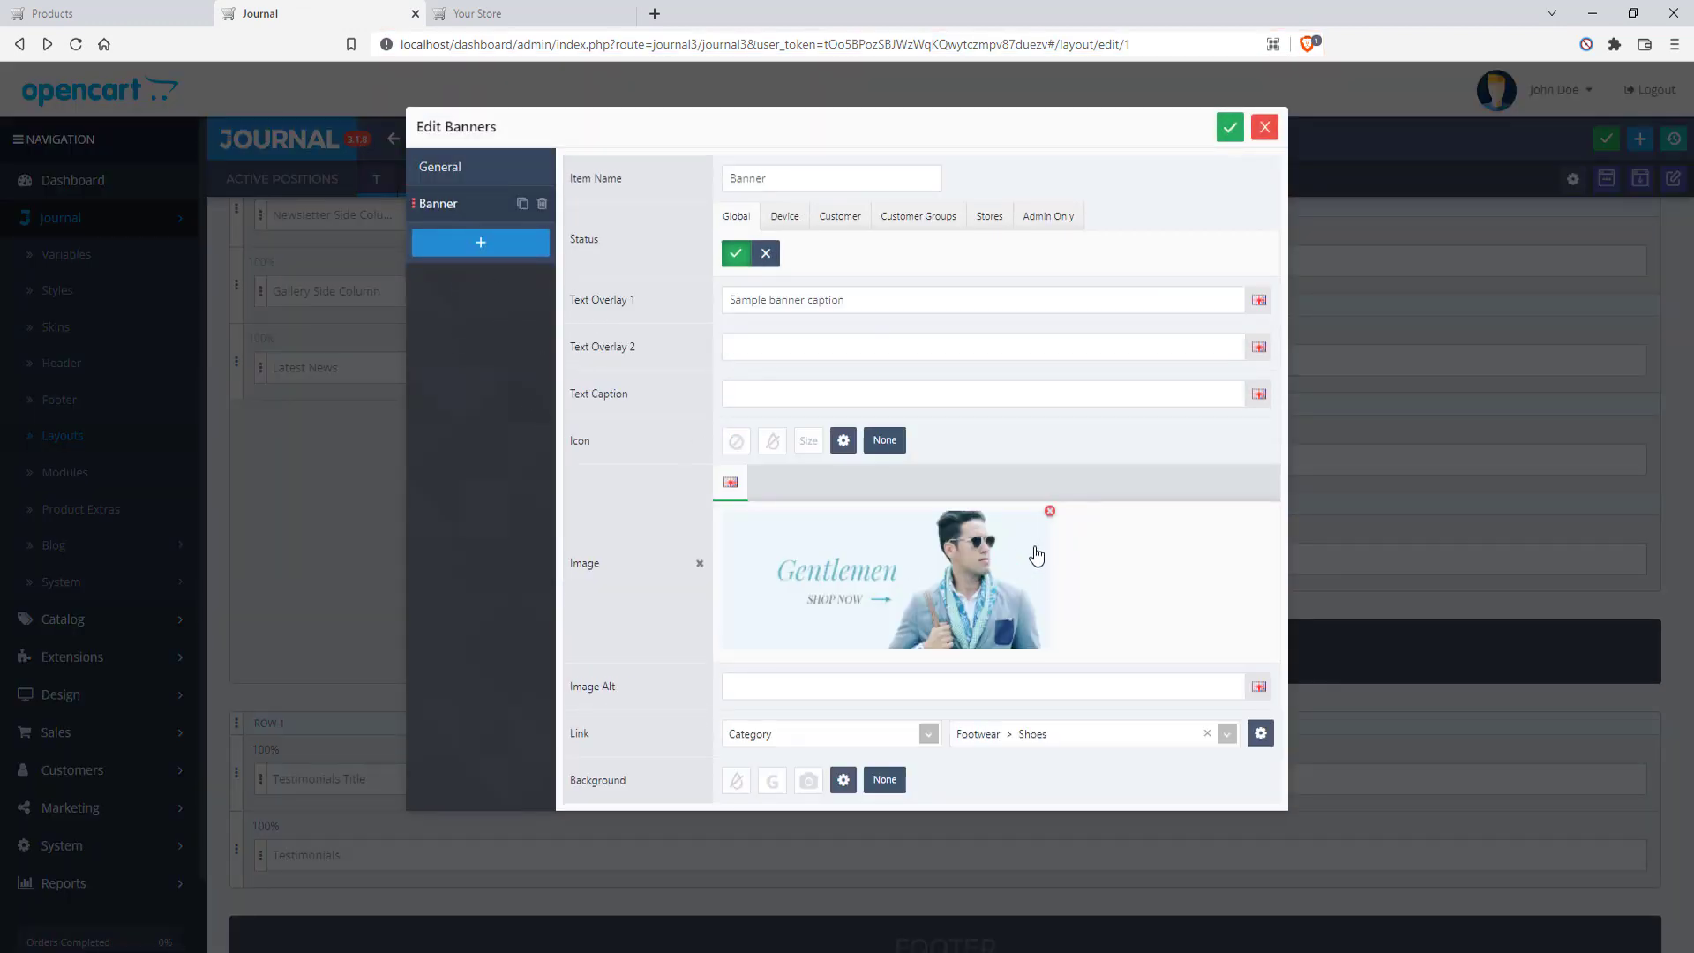
click(927, 734)
click(1002, 750)
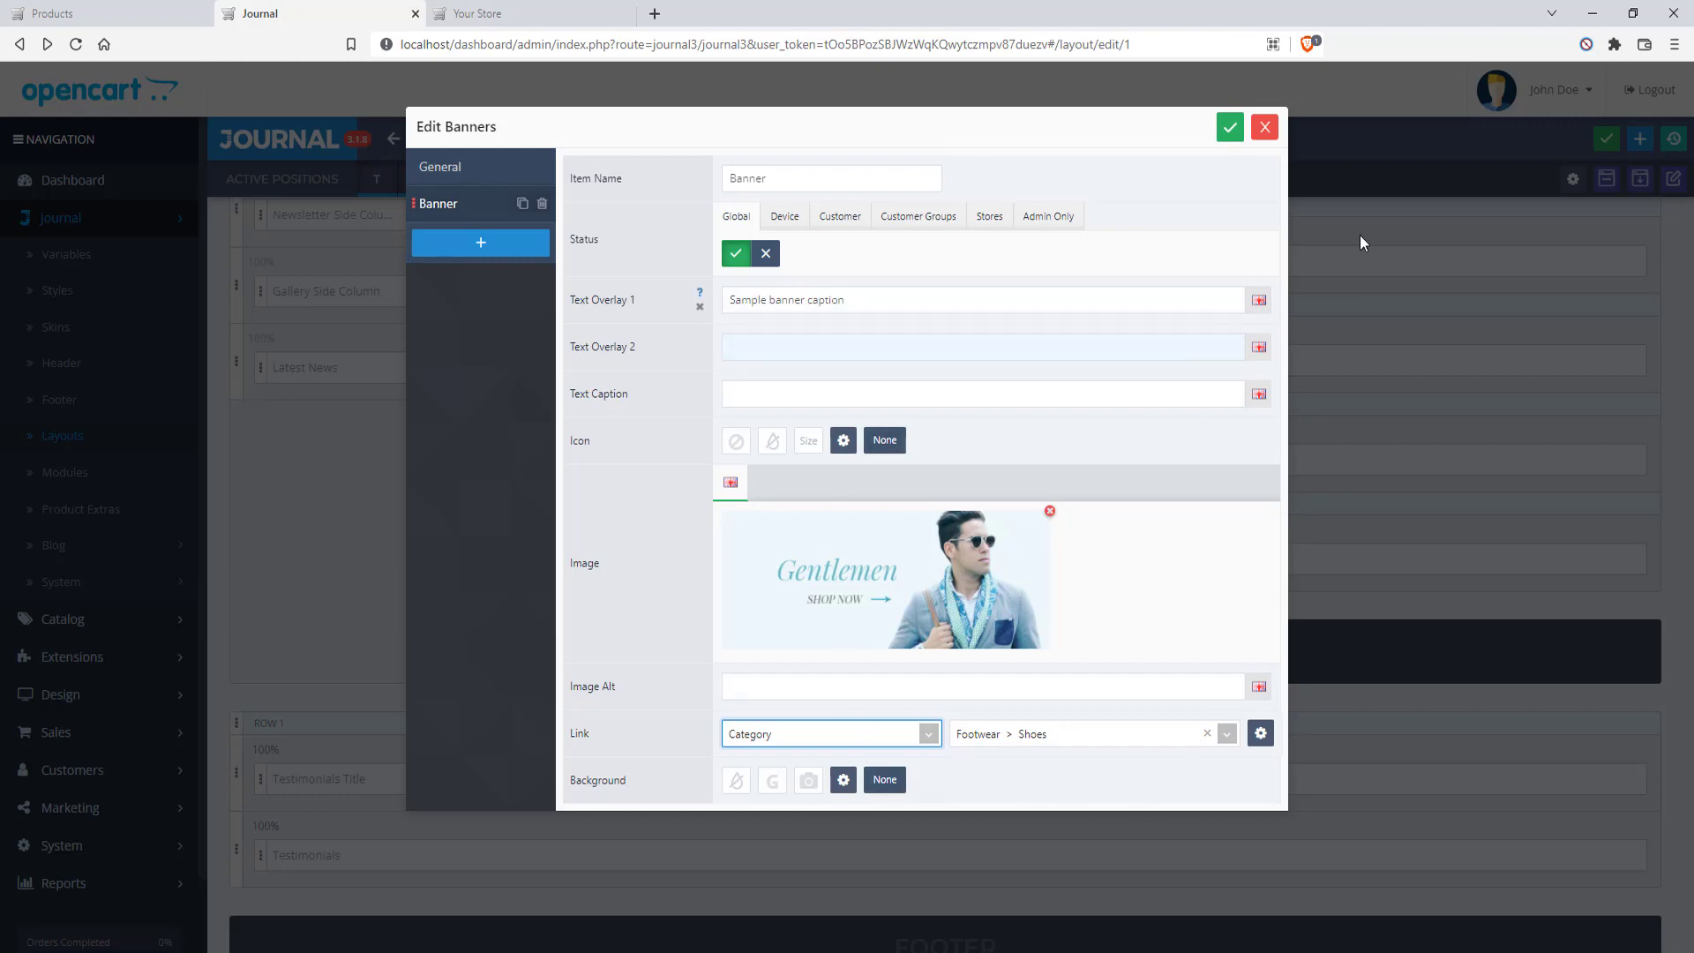
click(1267, 127)
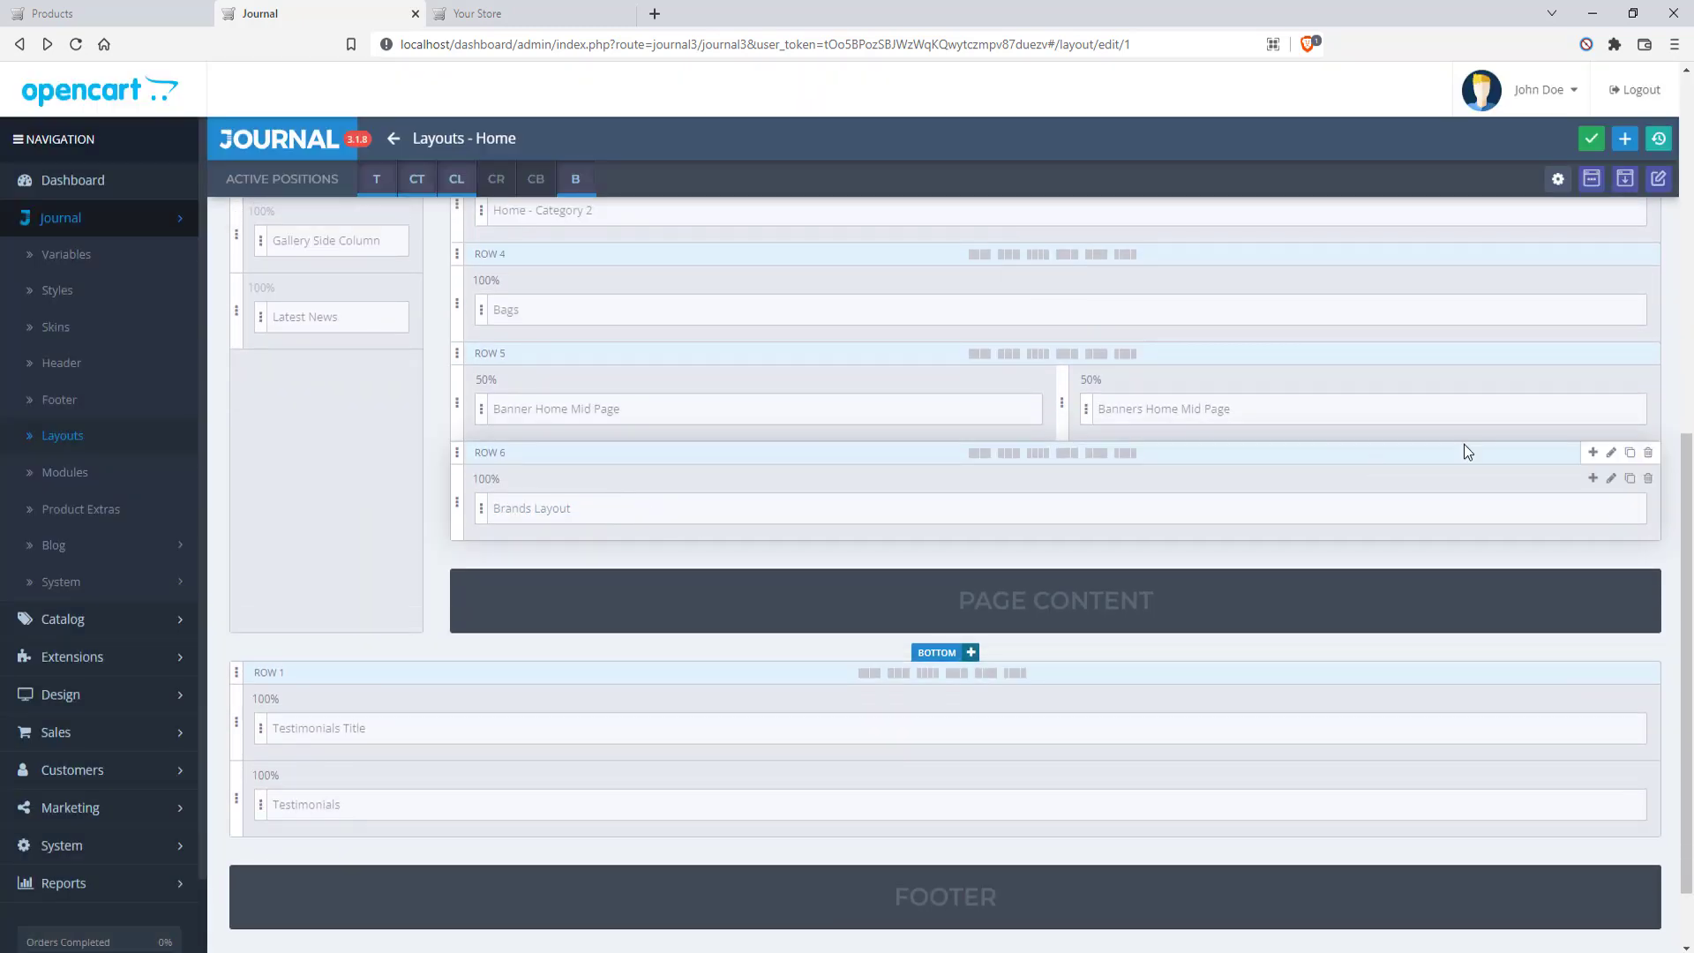
Open the All item of the Brands Layout module and switch its manufacturers to Custom
click(1616, 510)
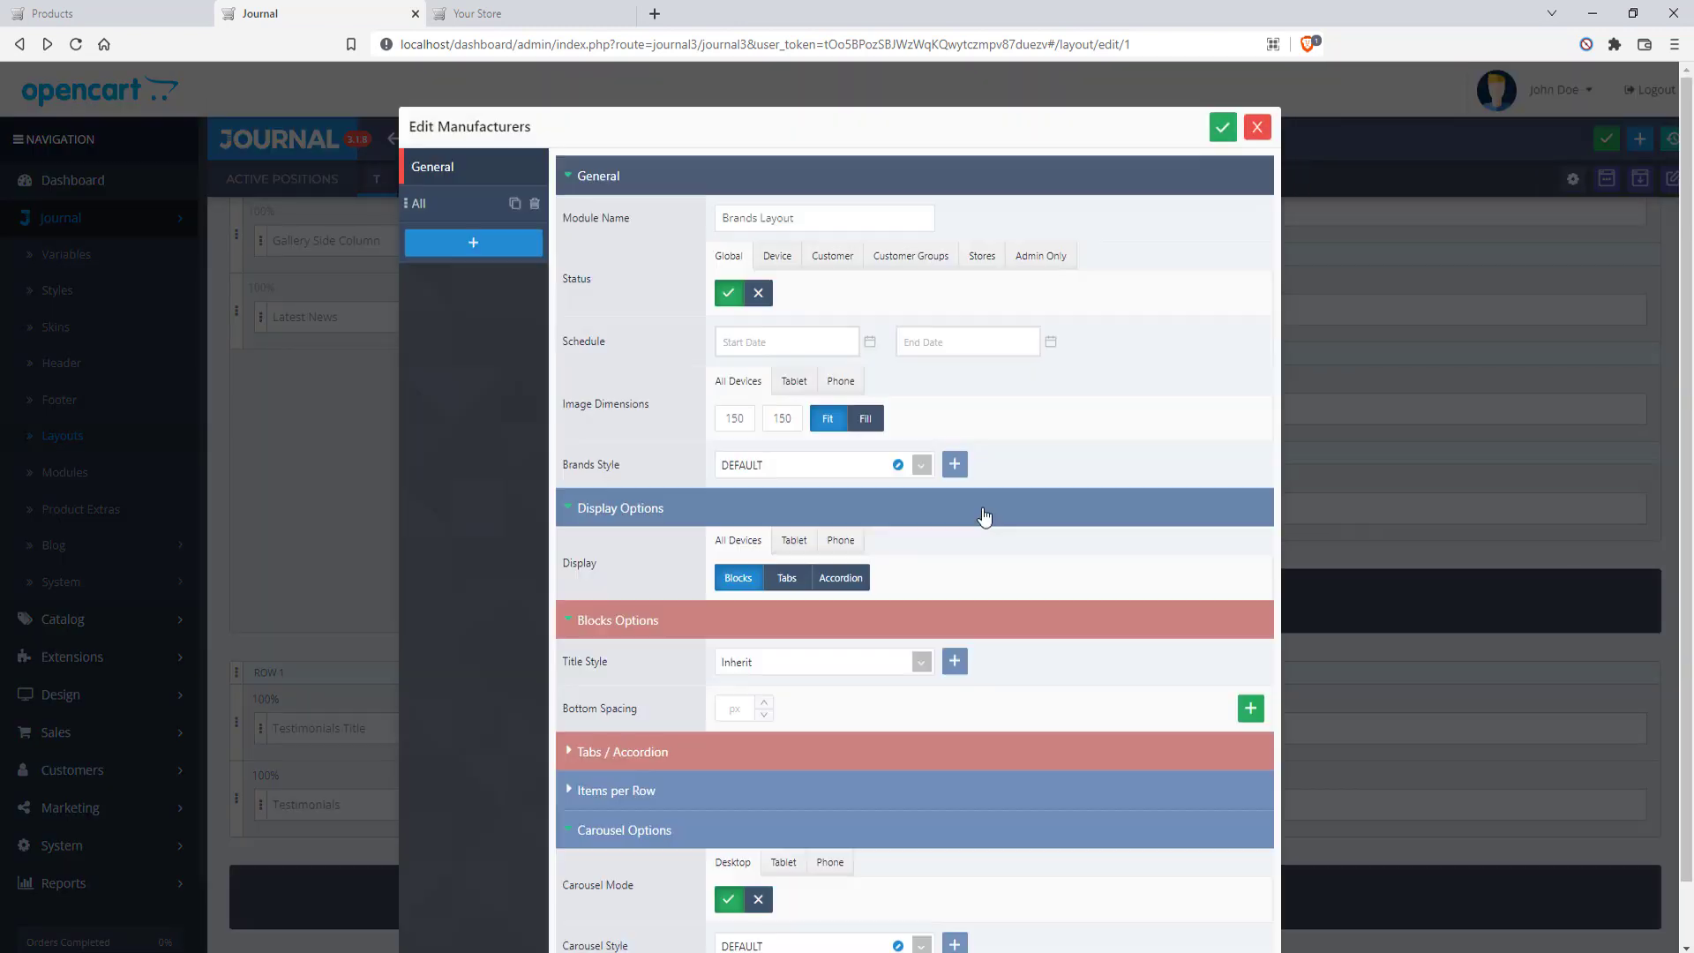
click(455, 204)
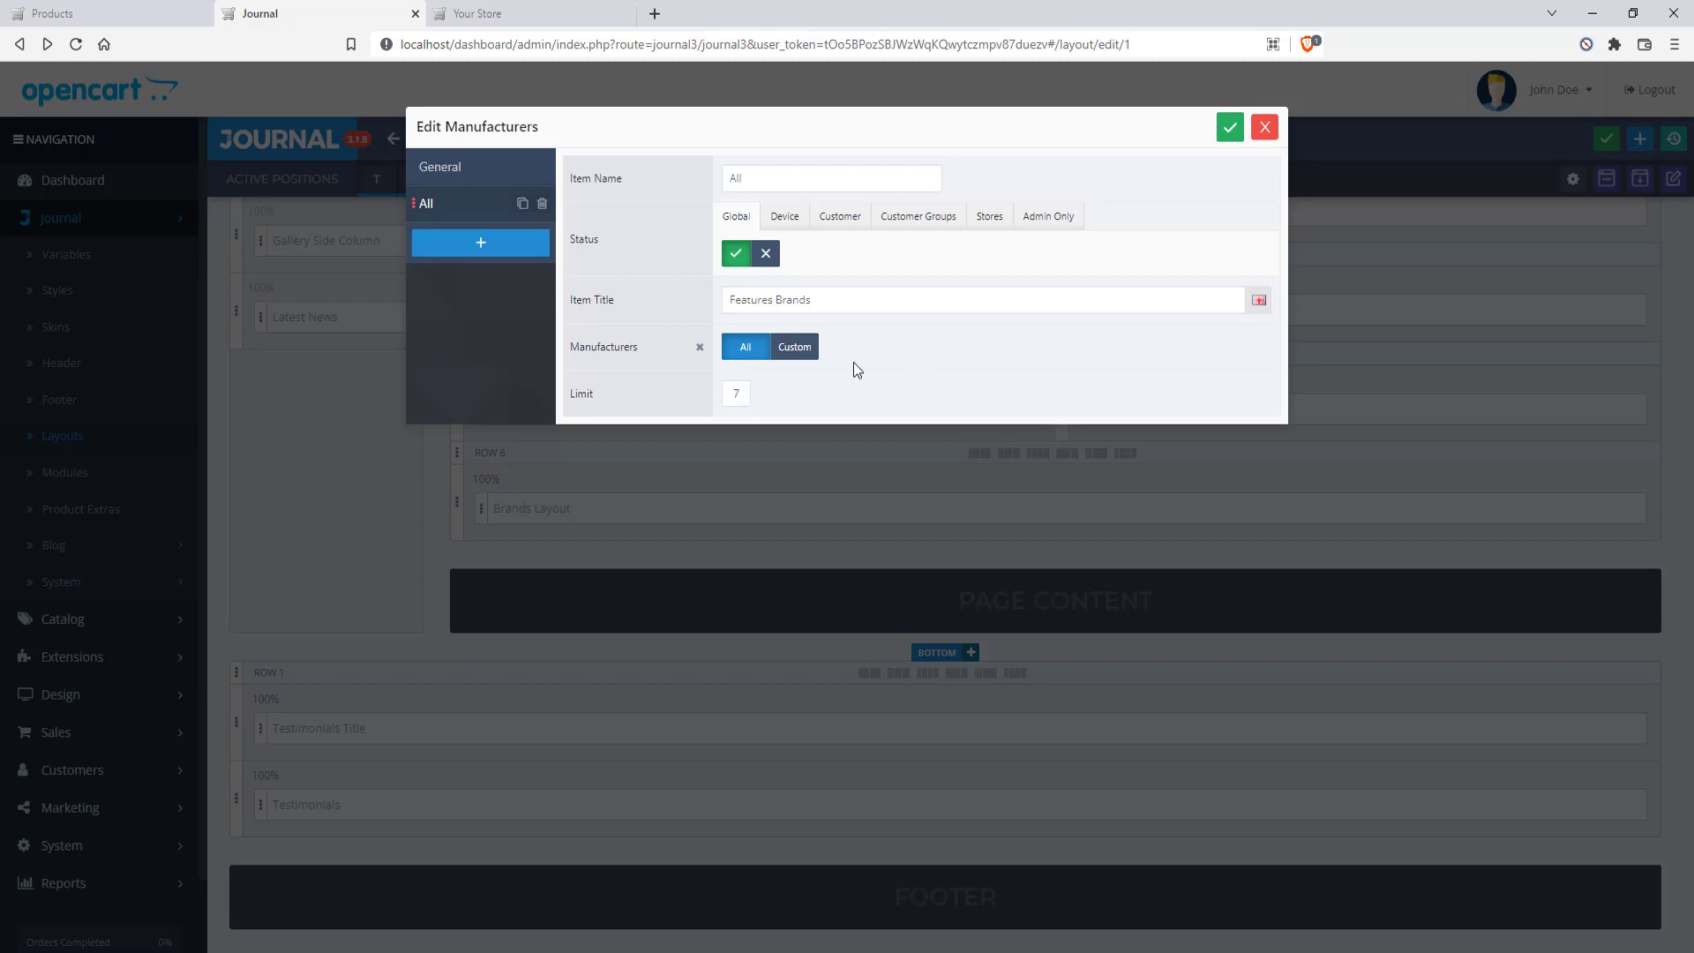
click(801, 350)
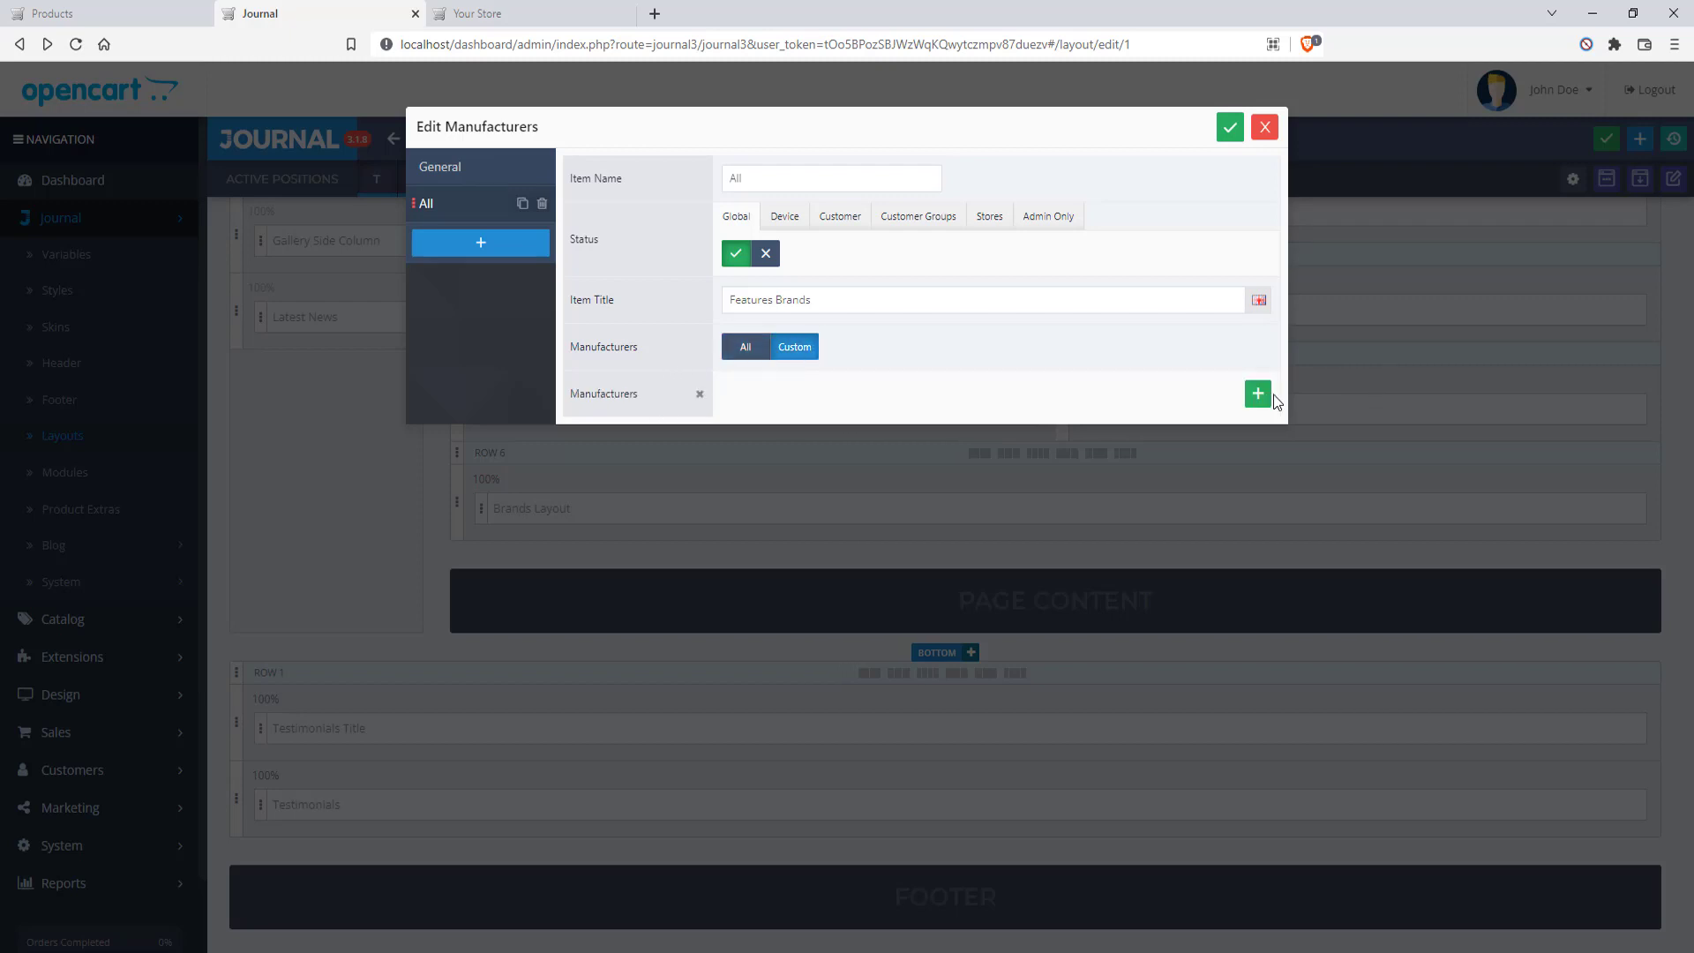
Add Sony as the custom manufacturer of the Features Brands item and save the module
click(1260, 394)
click(926, 404)
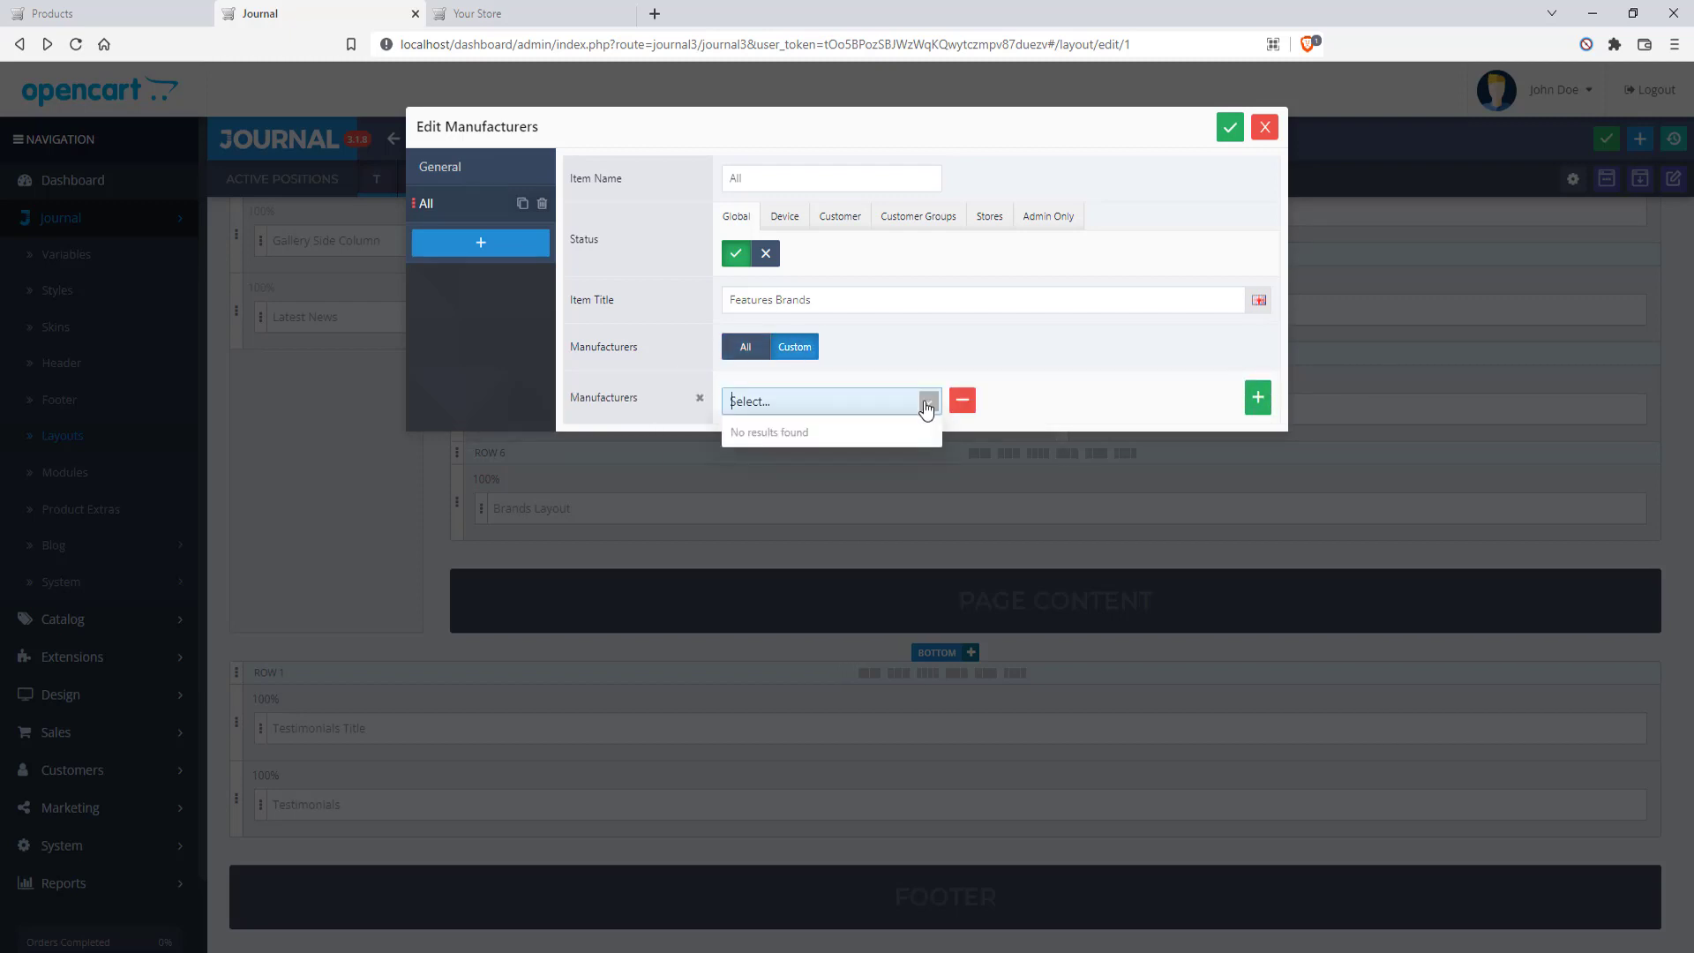
click(927, 404)
click(926, 404)
scroll(835, 533, down, 5)
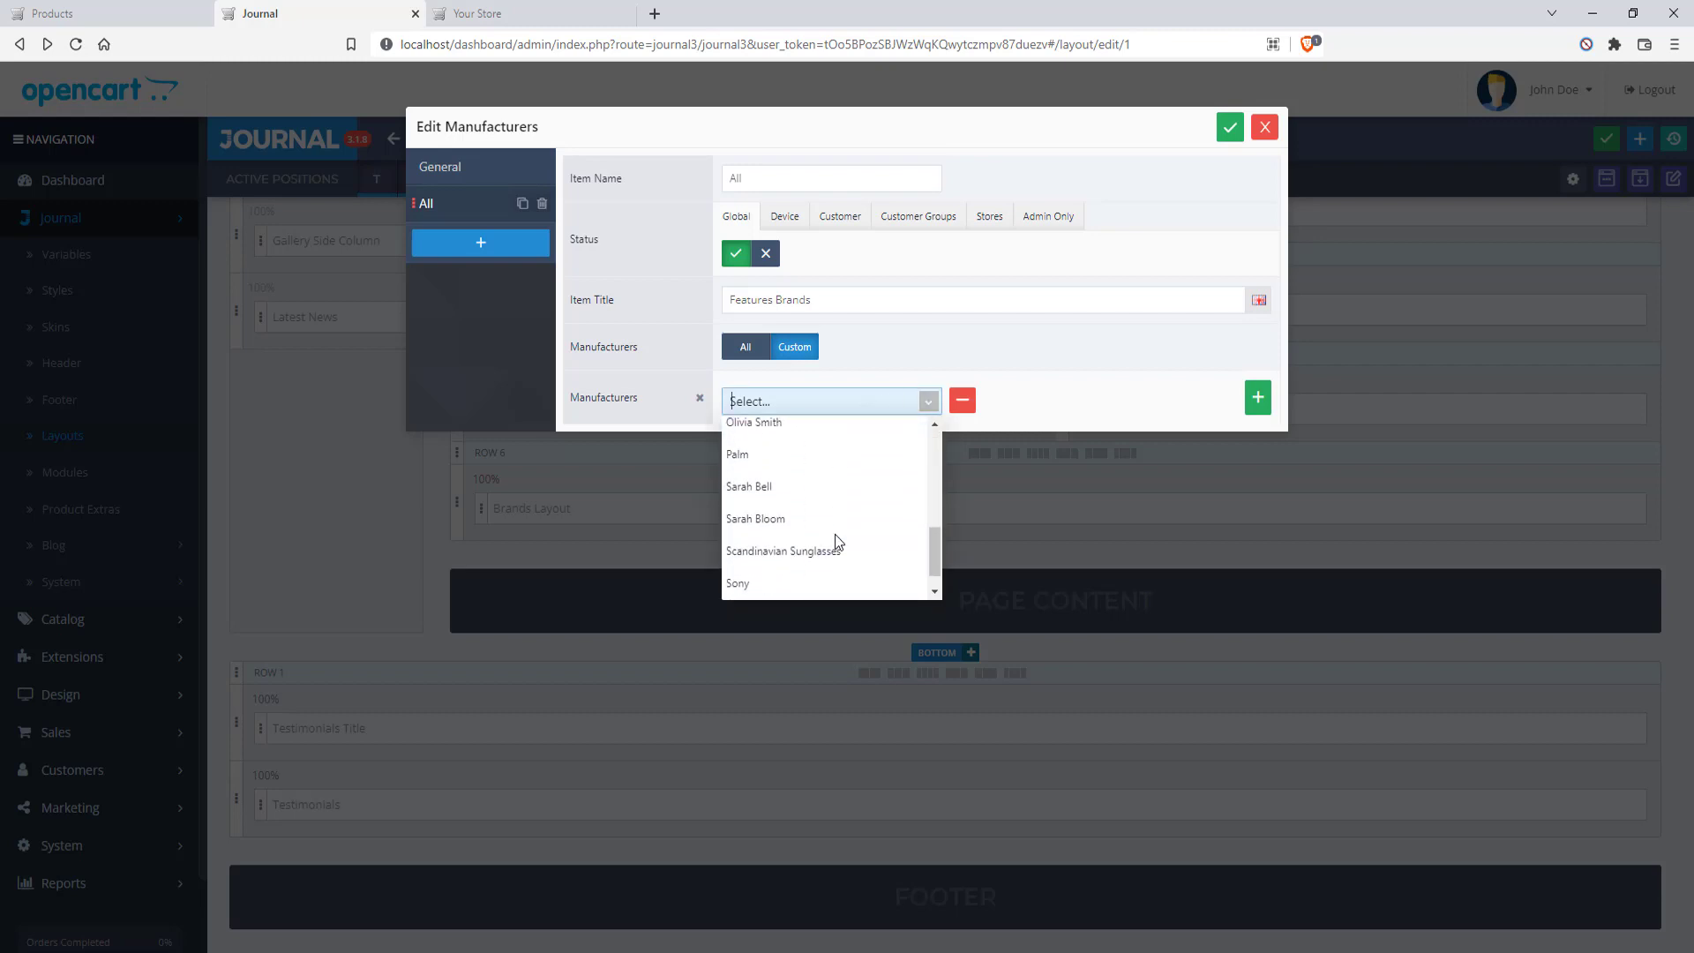
scroll(832, 573, up, 1)
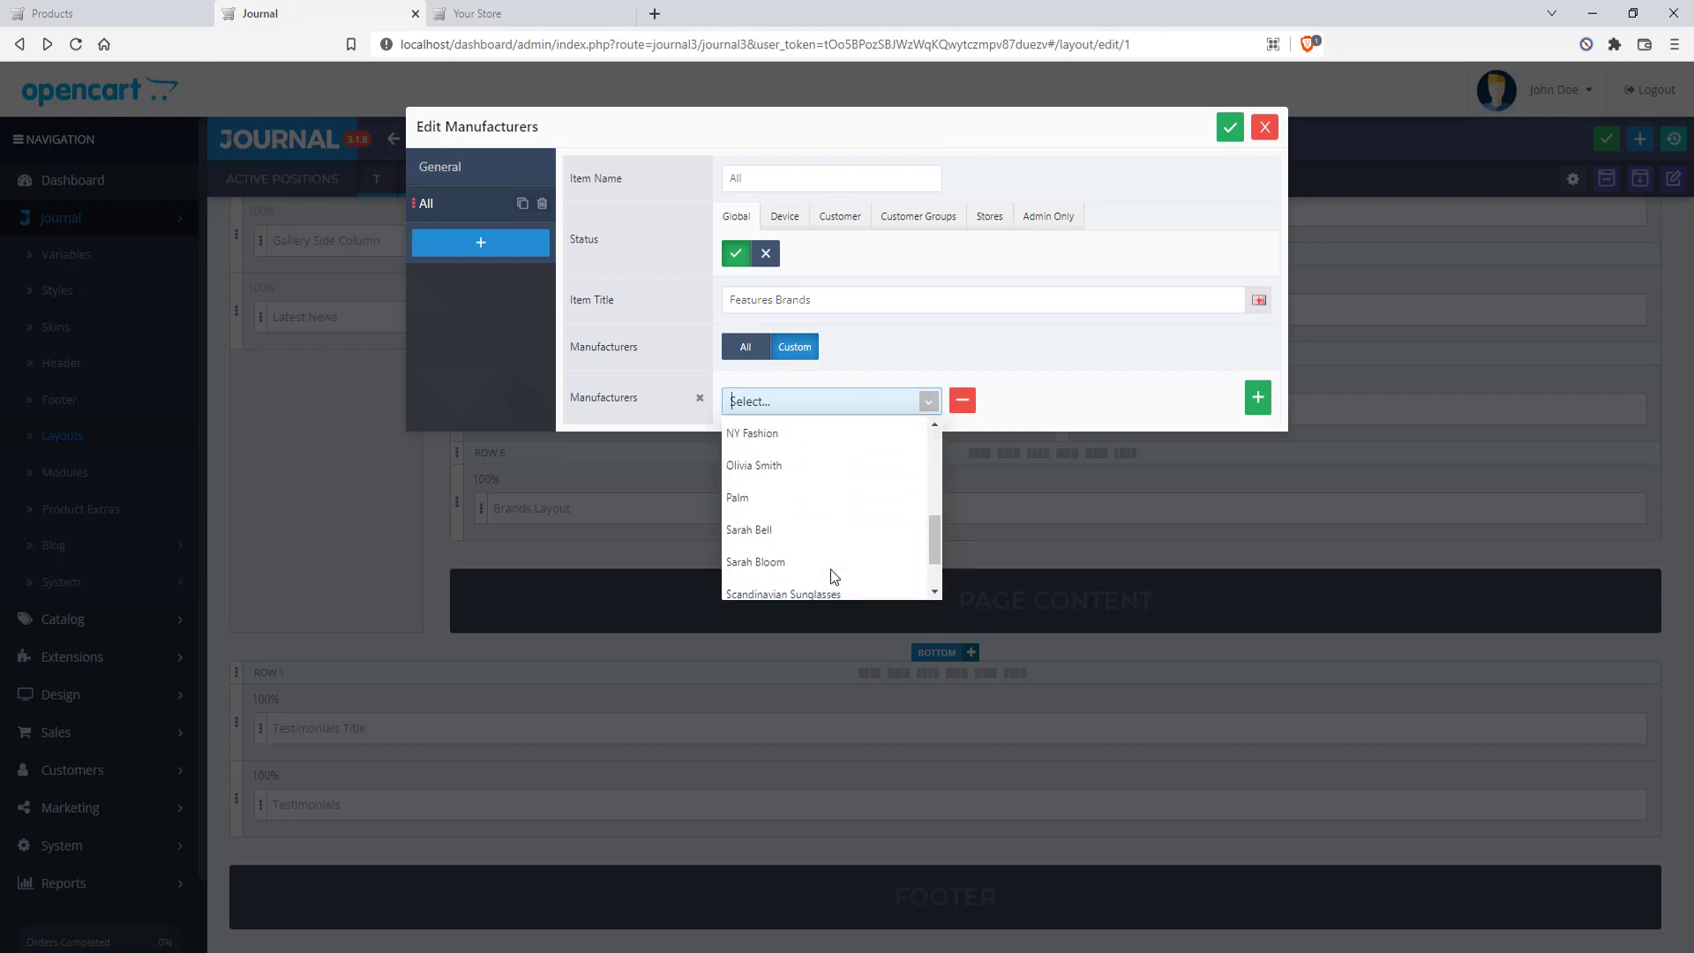
scroll(829, 569, up, 5)
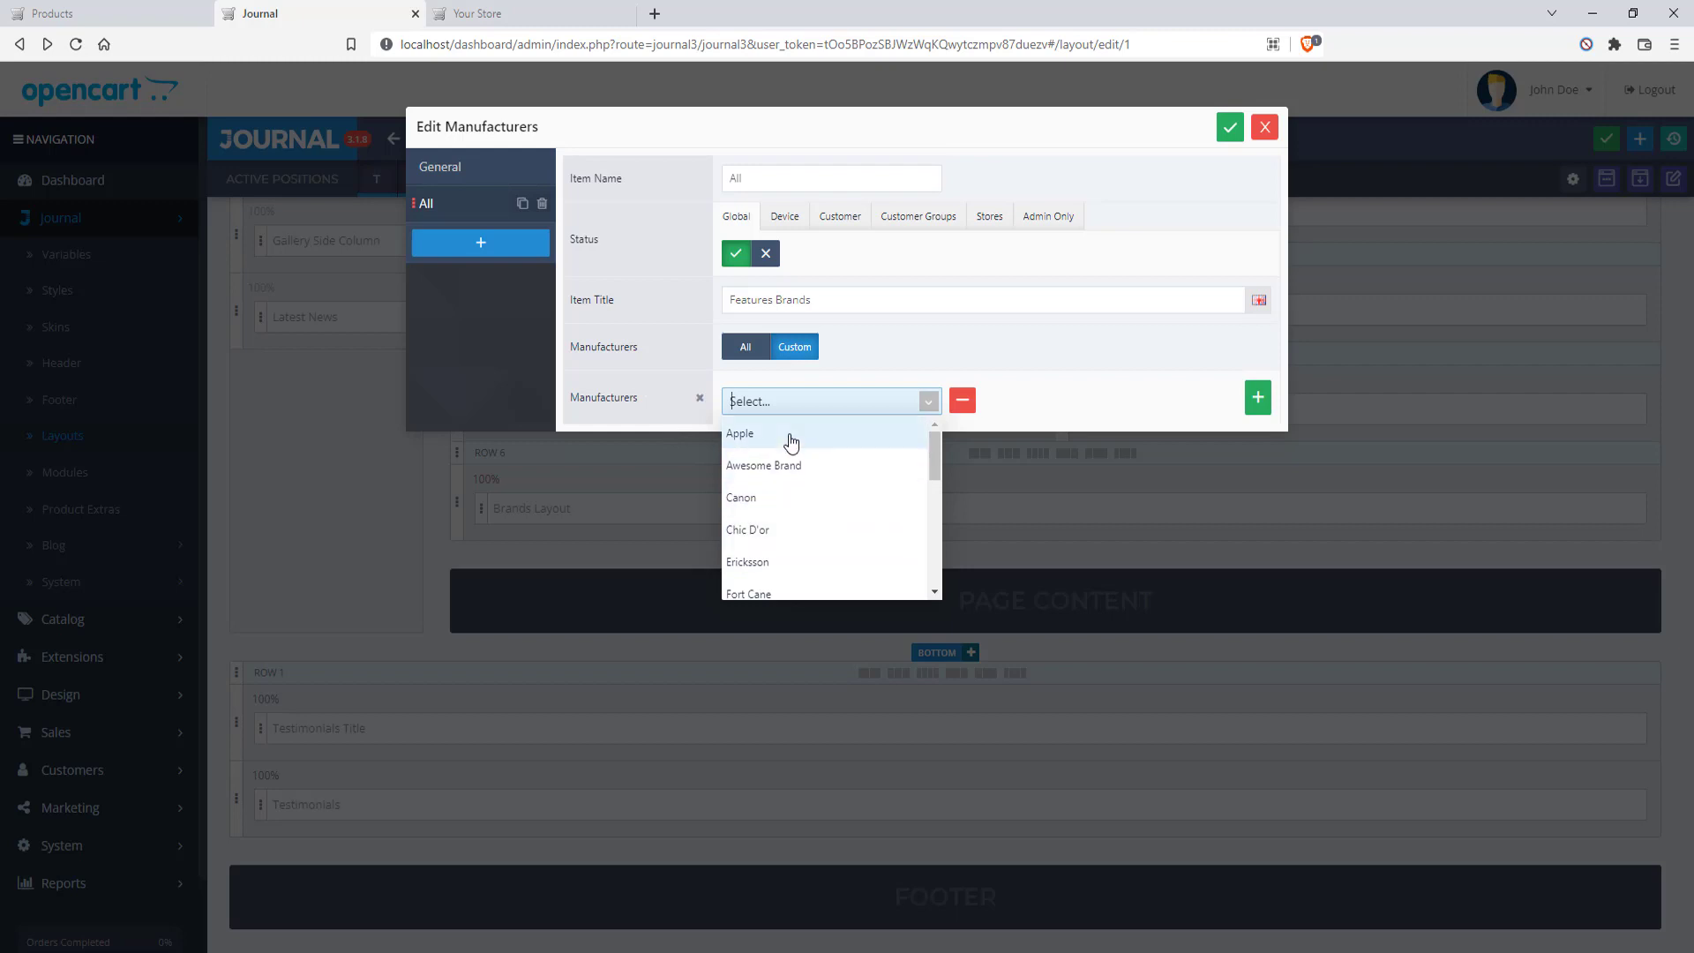
scroll(824, 487, down, 5)
scroll(780, 554, down, 1)
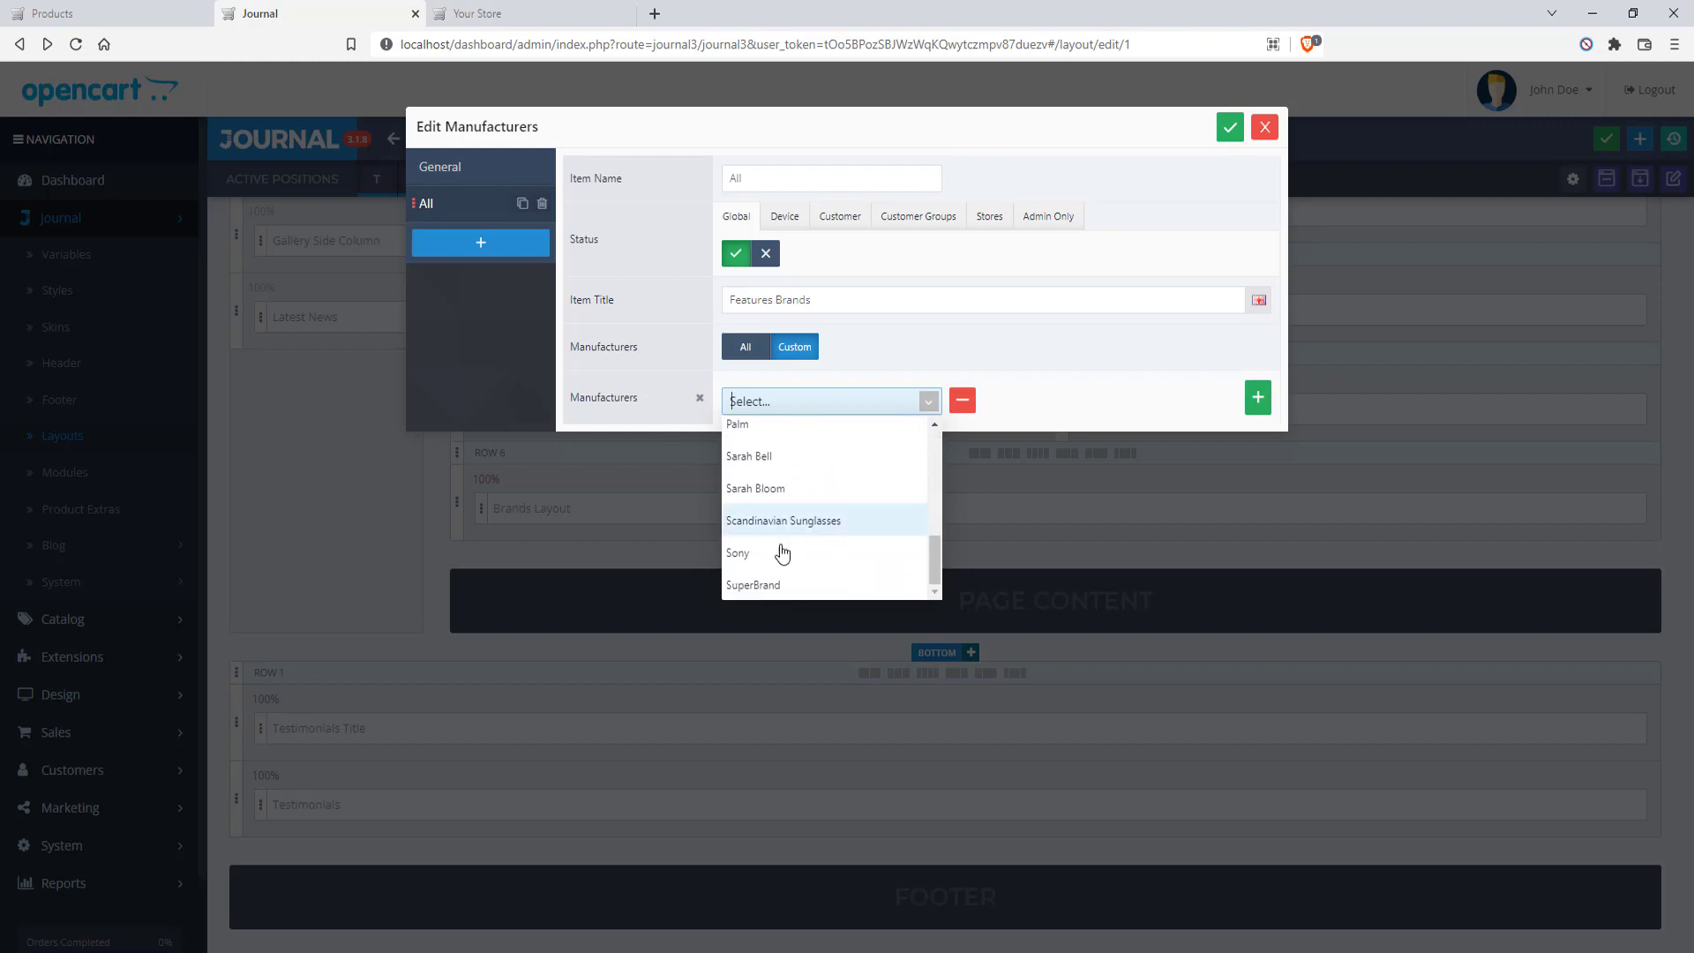
click(779, 558)
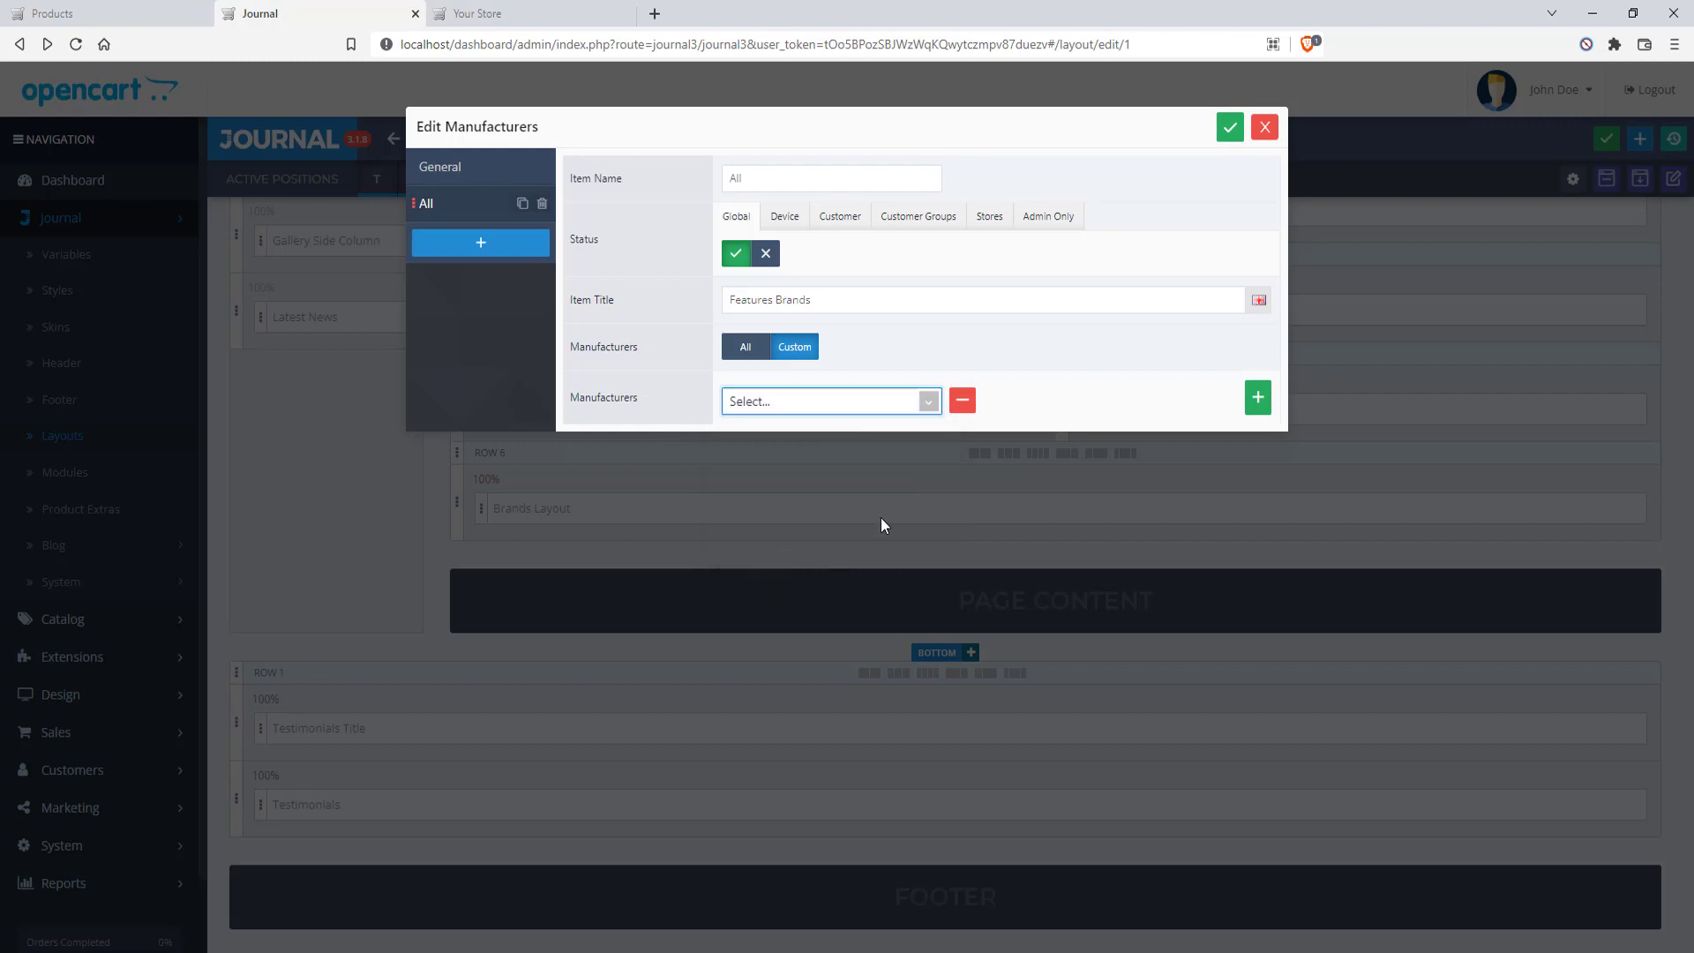
click(1230, 128)
Reload the storefront home page and check the Features Brands section
click(494, 13)
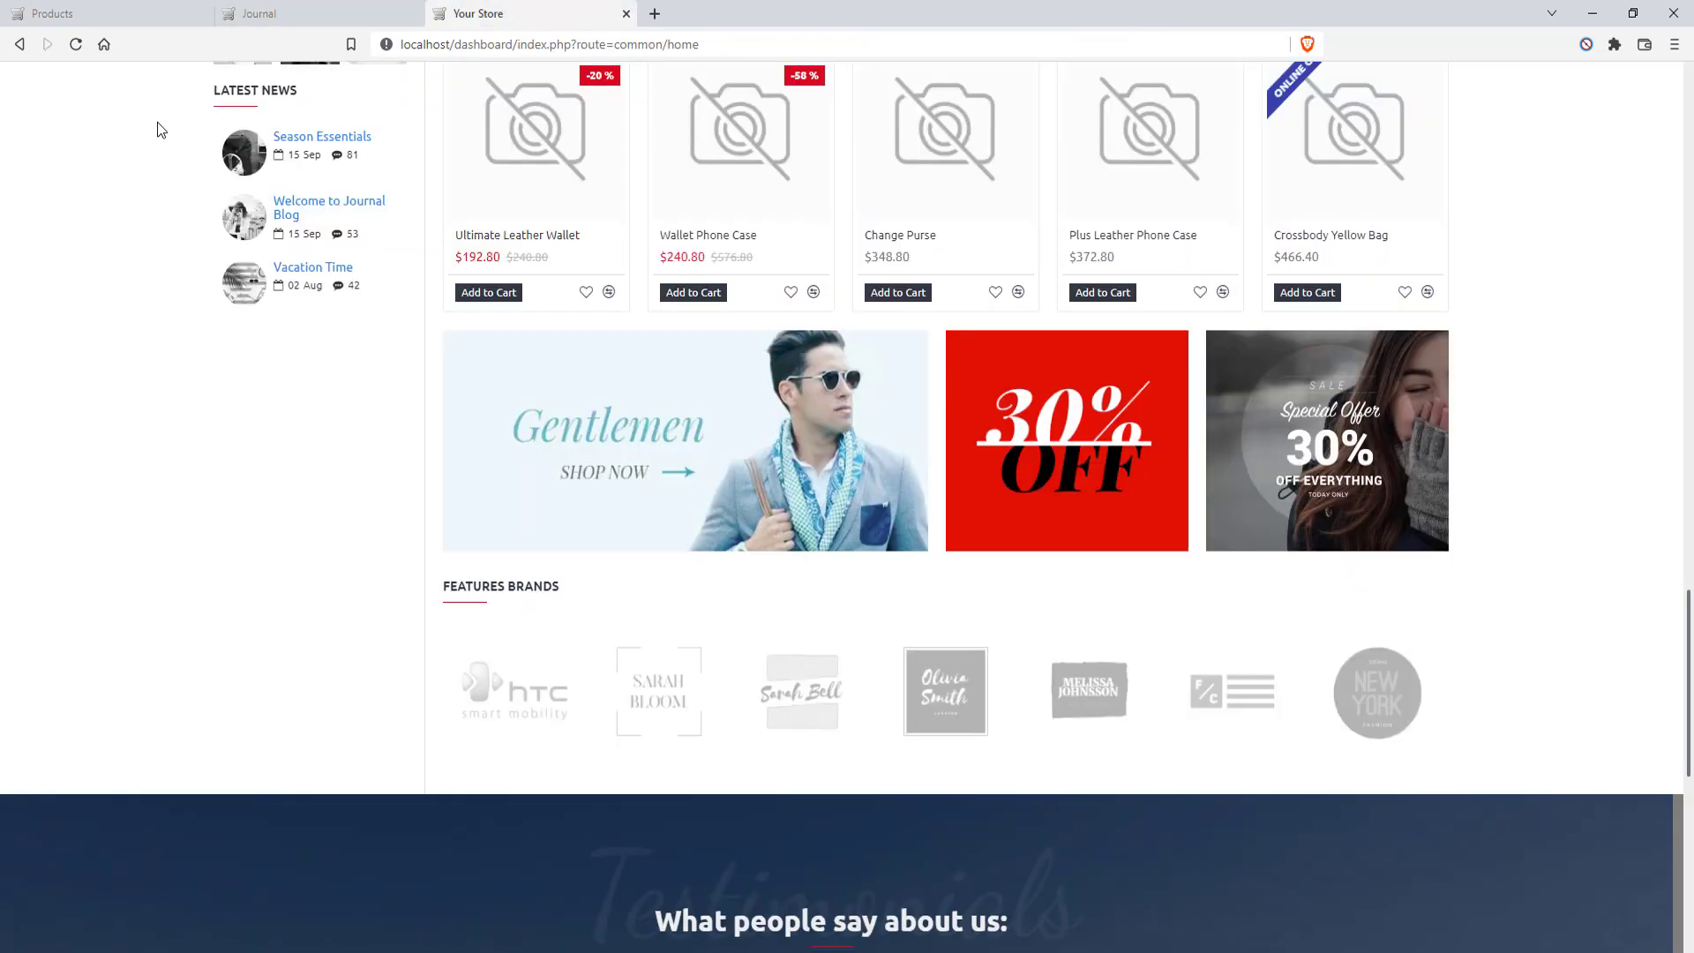
click(76, 46)
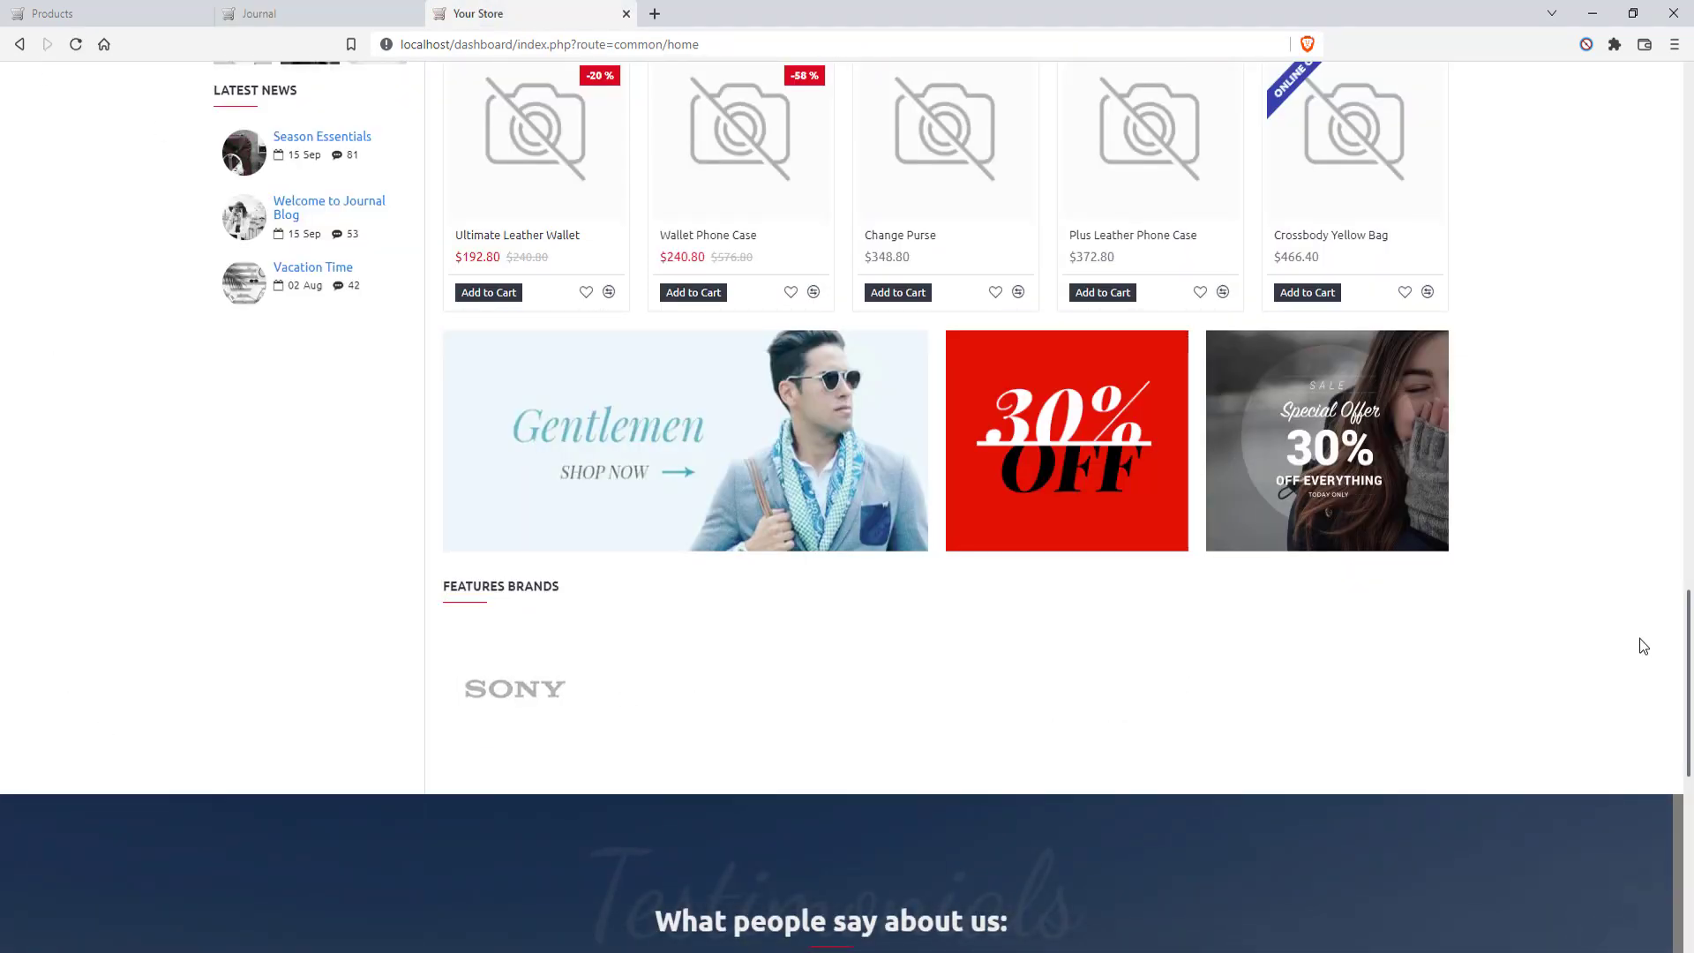
Set the Features Brands item's manufacturers back to All in the Brands Layout module and save it
click(265, 13)
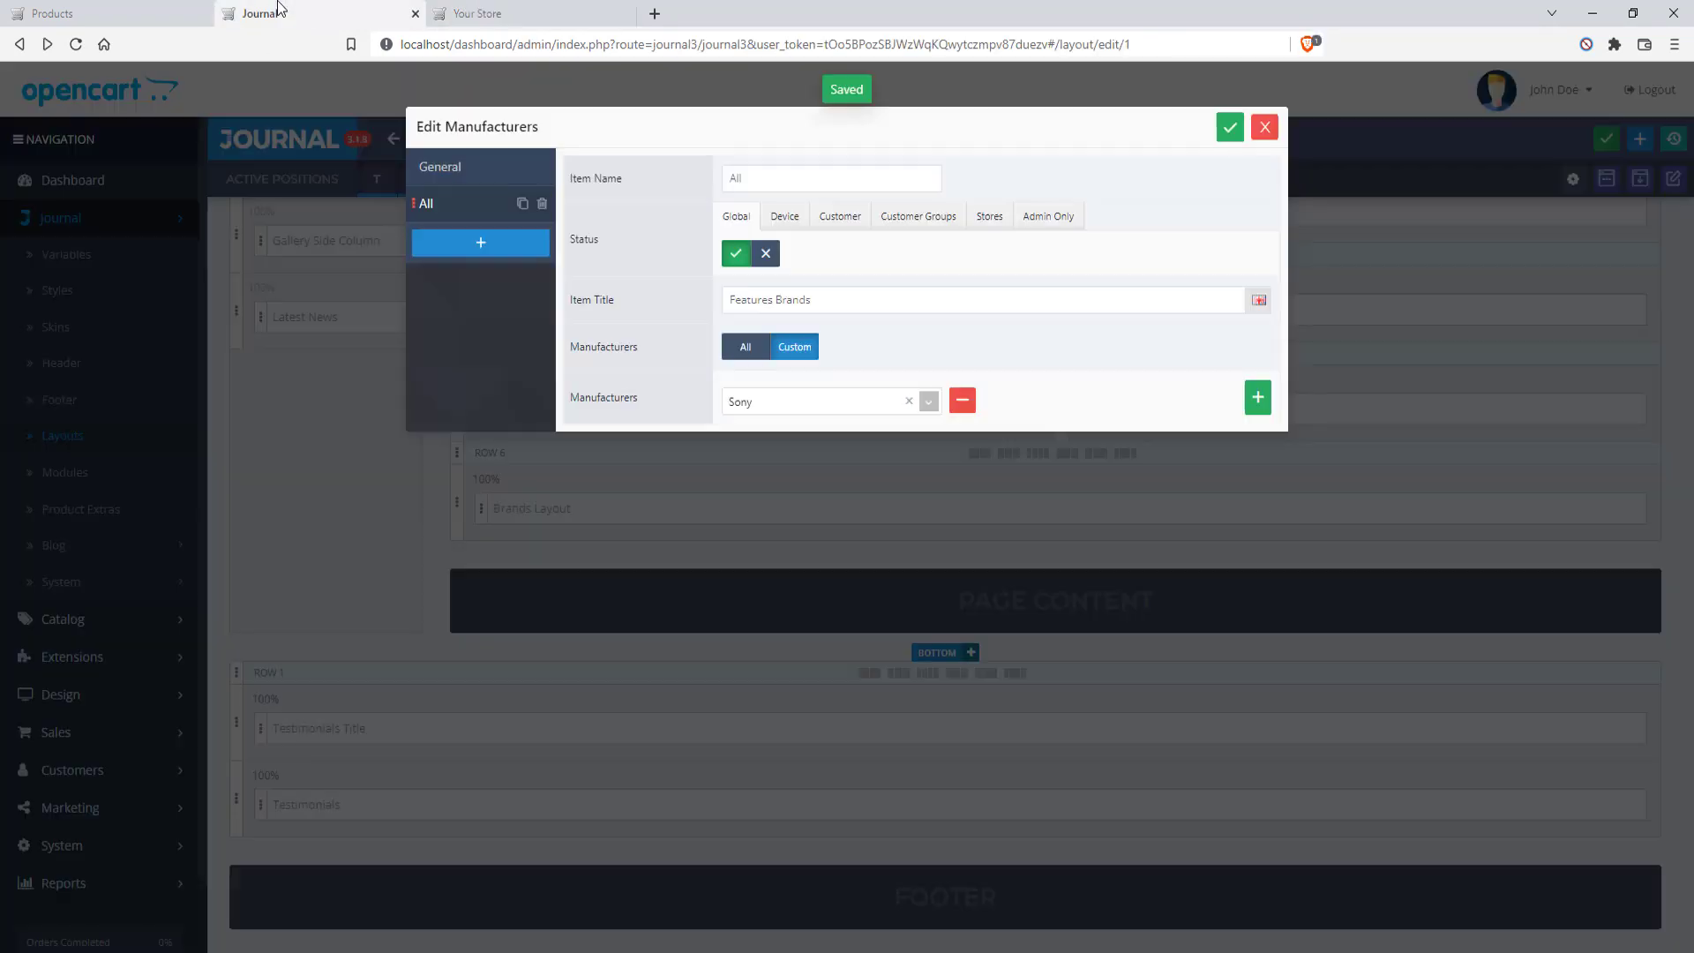
click(724, 348)
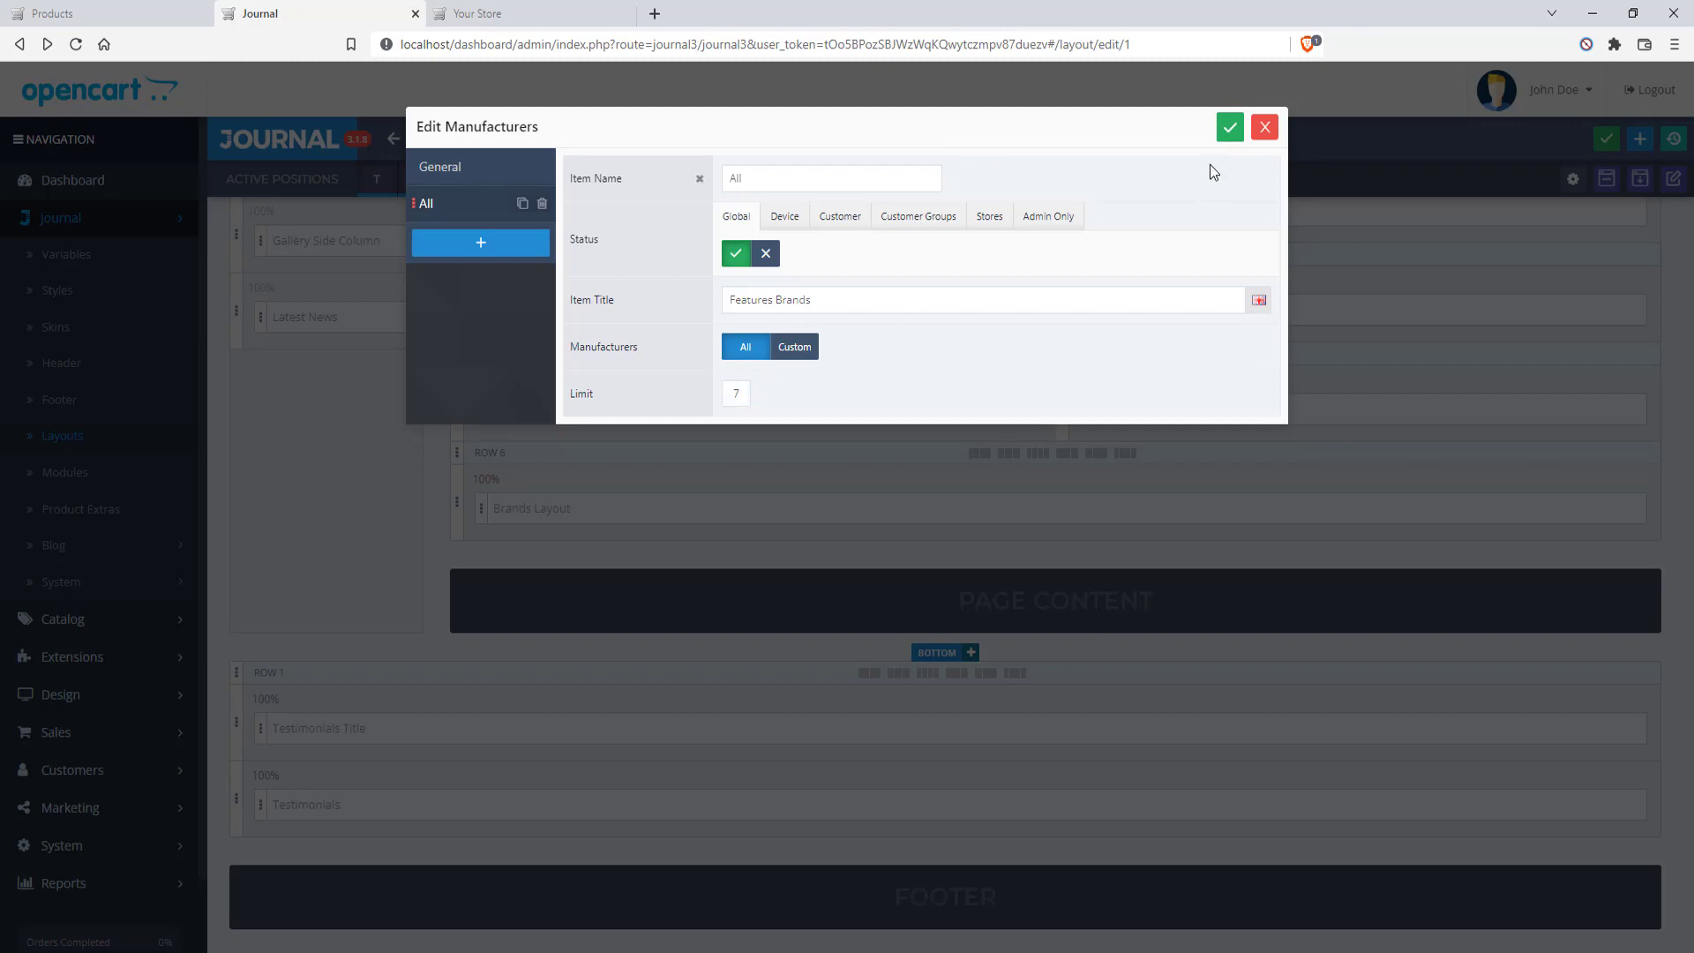
click(1229, 127)
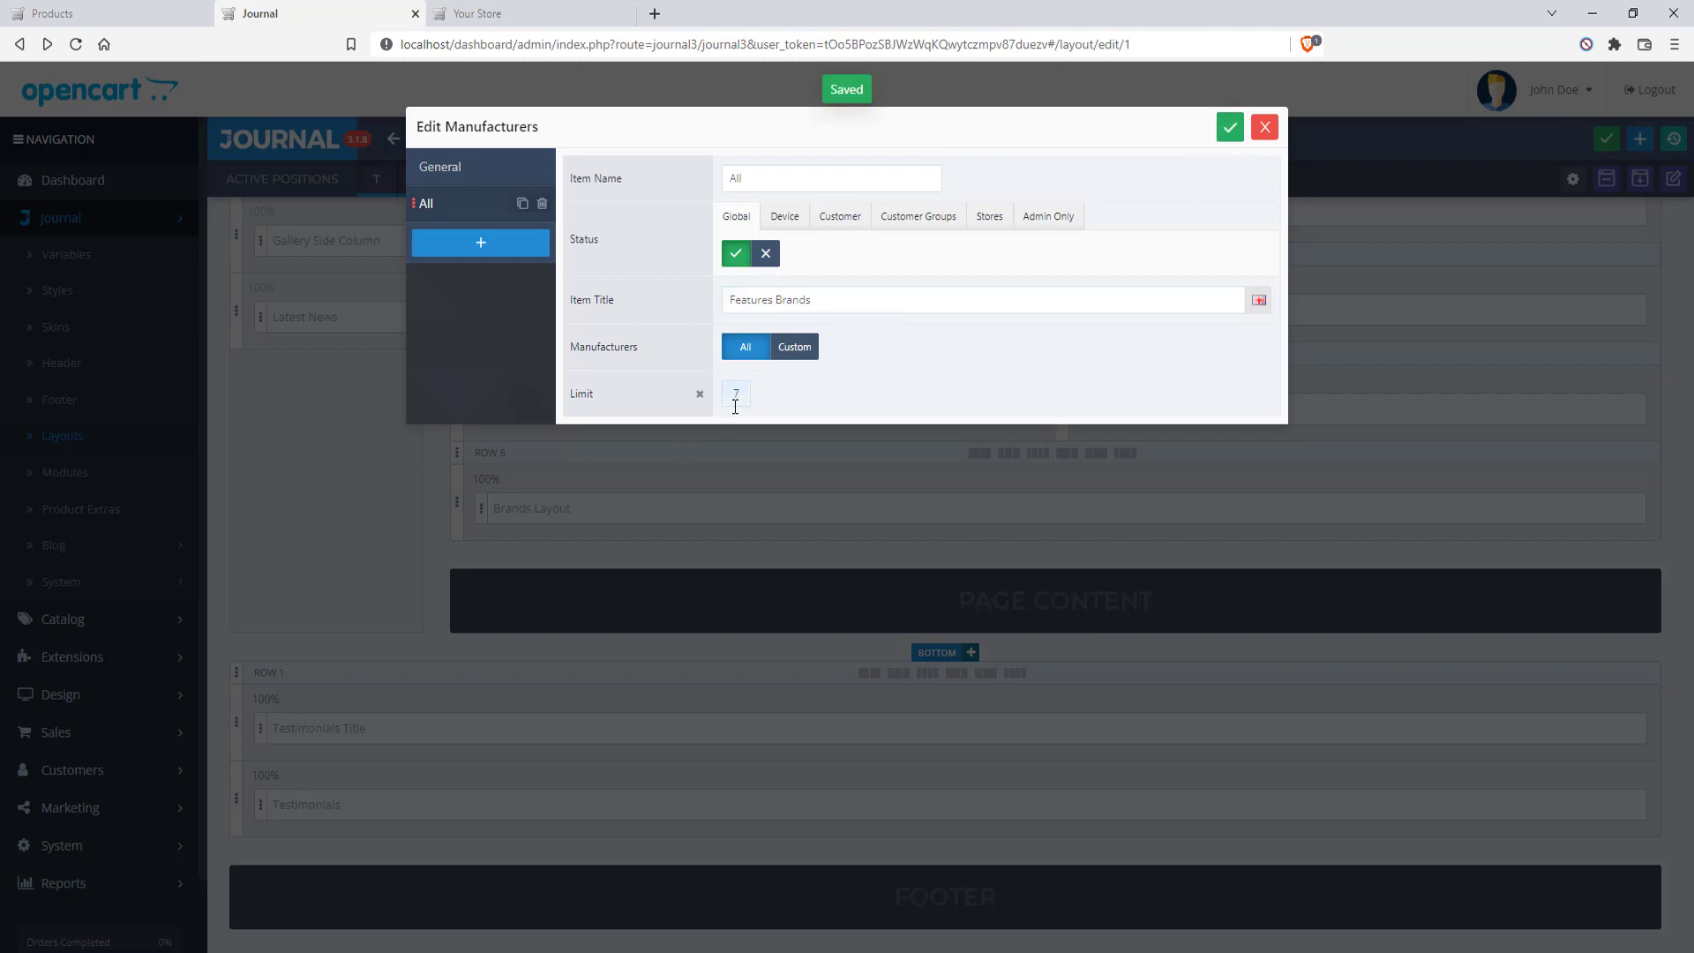
Refresh the storefront home page and check the brand logos in the Features Brands section
click(460, 13)
click(74, 55)
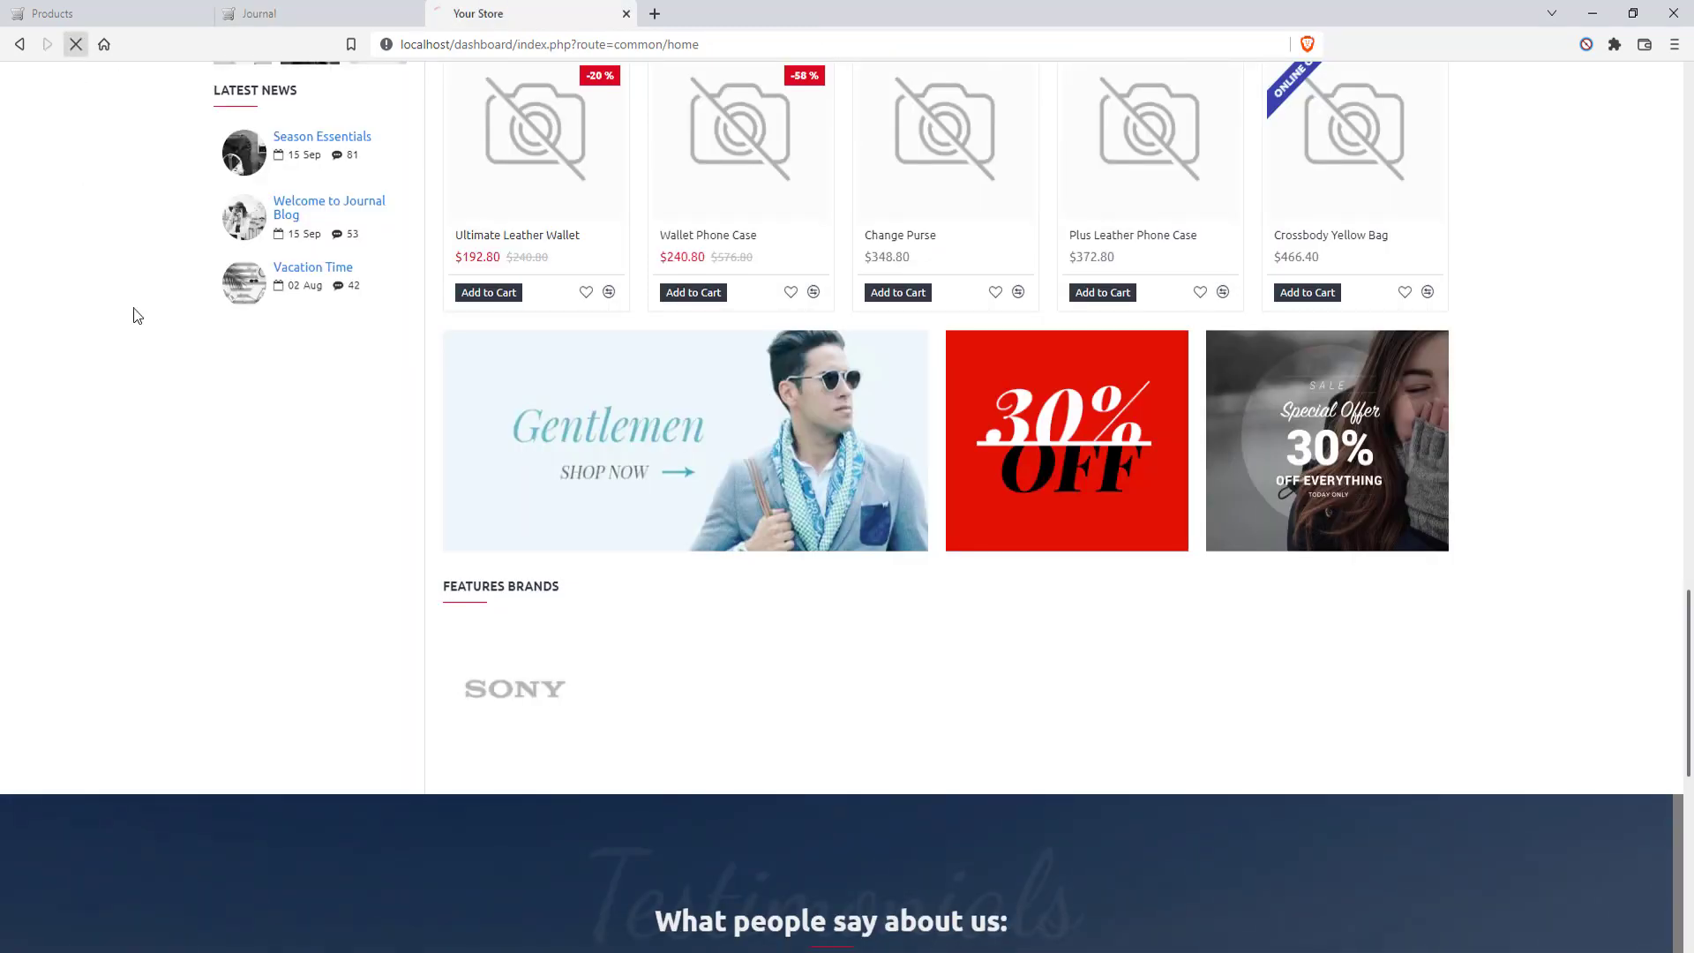
scroll(263, 513, down, 4)
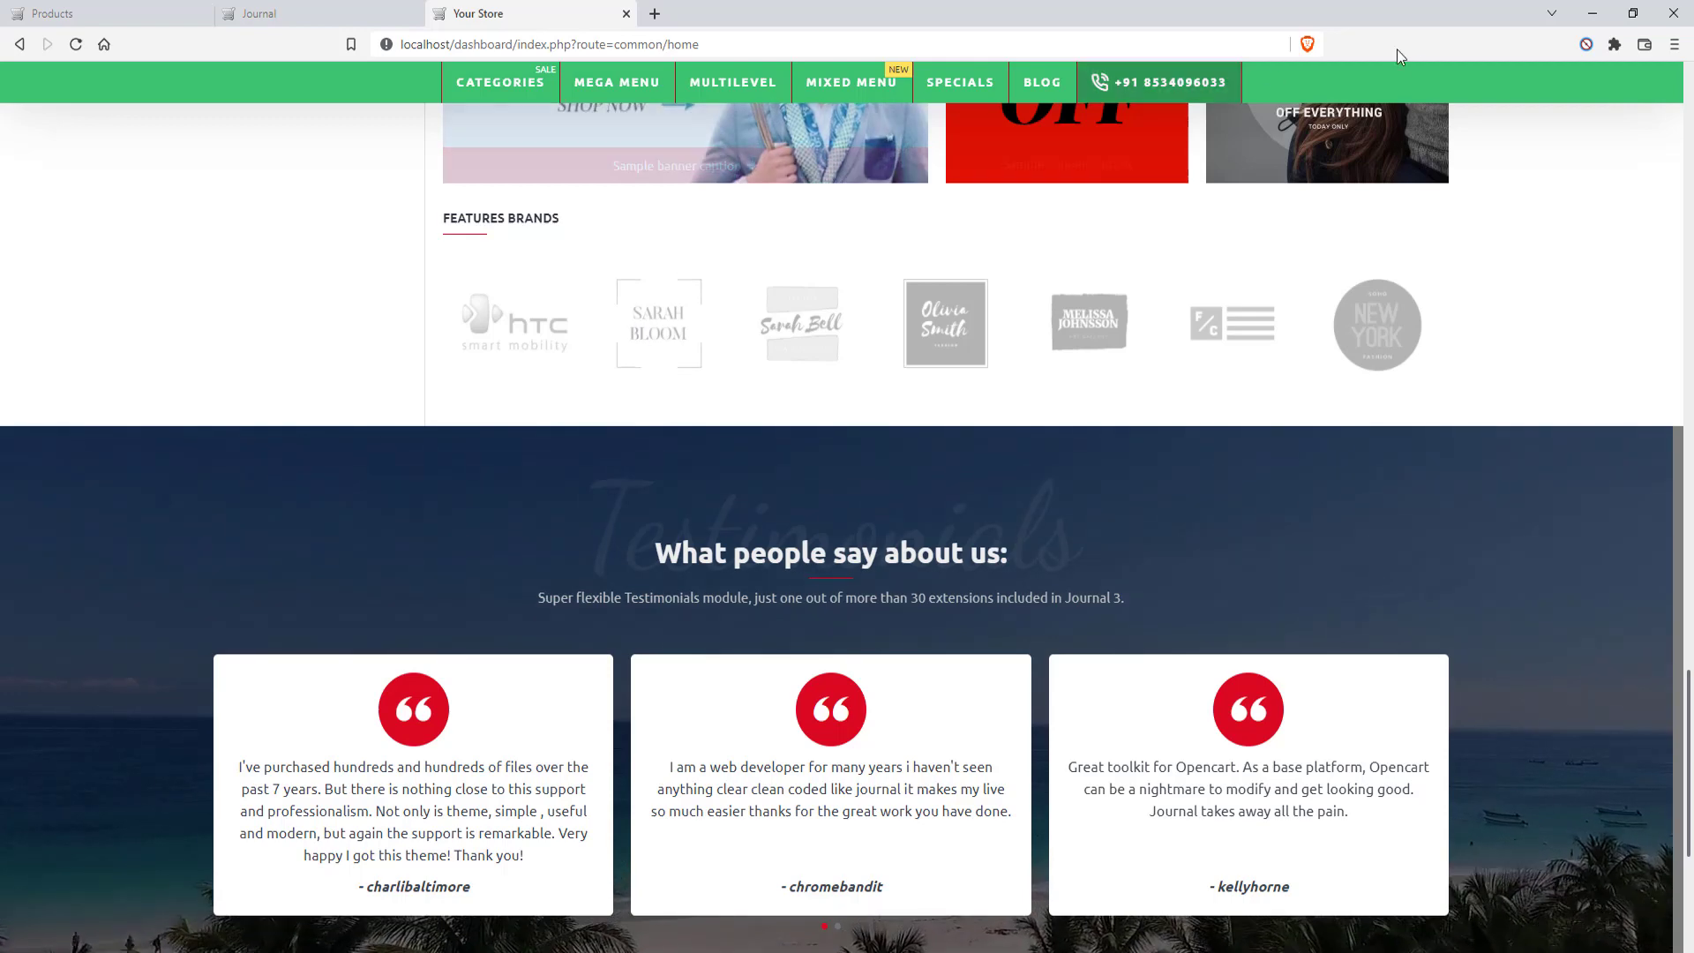
Minimize the browser, examine the processor and RAM in This PC's system properties, and close the Settings window
click(1593, 14)
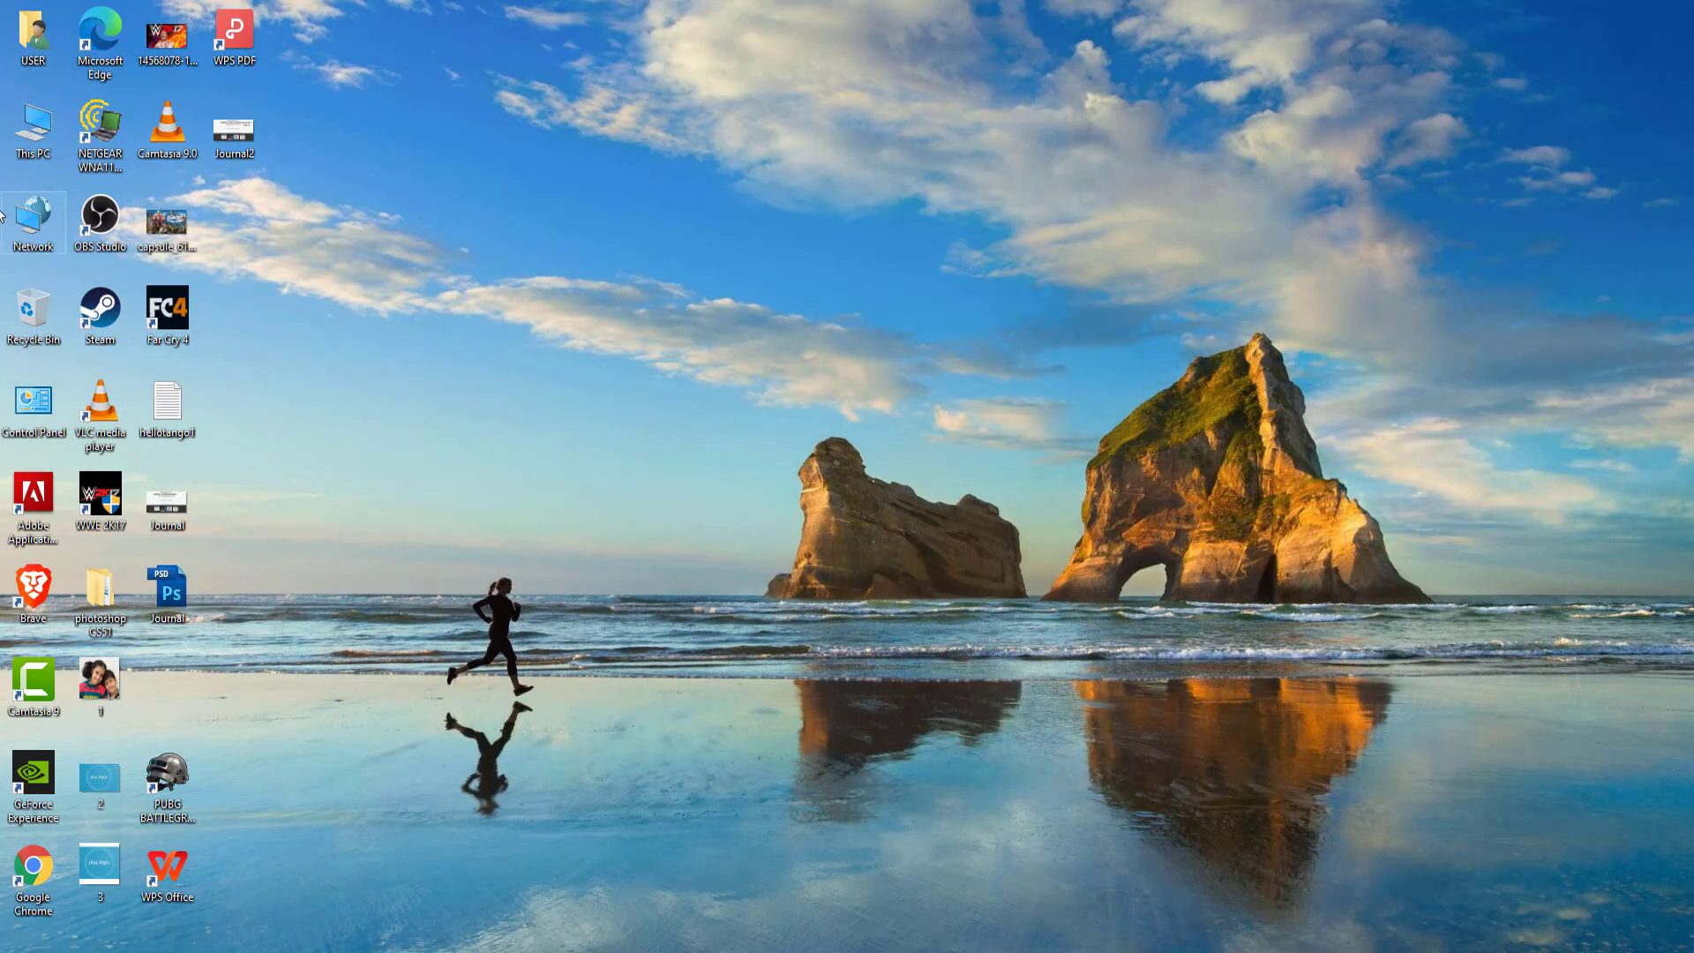
right_click(46, 136)
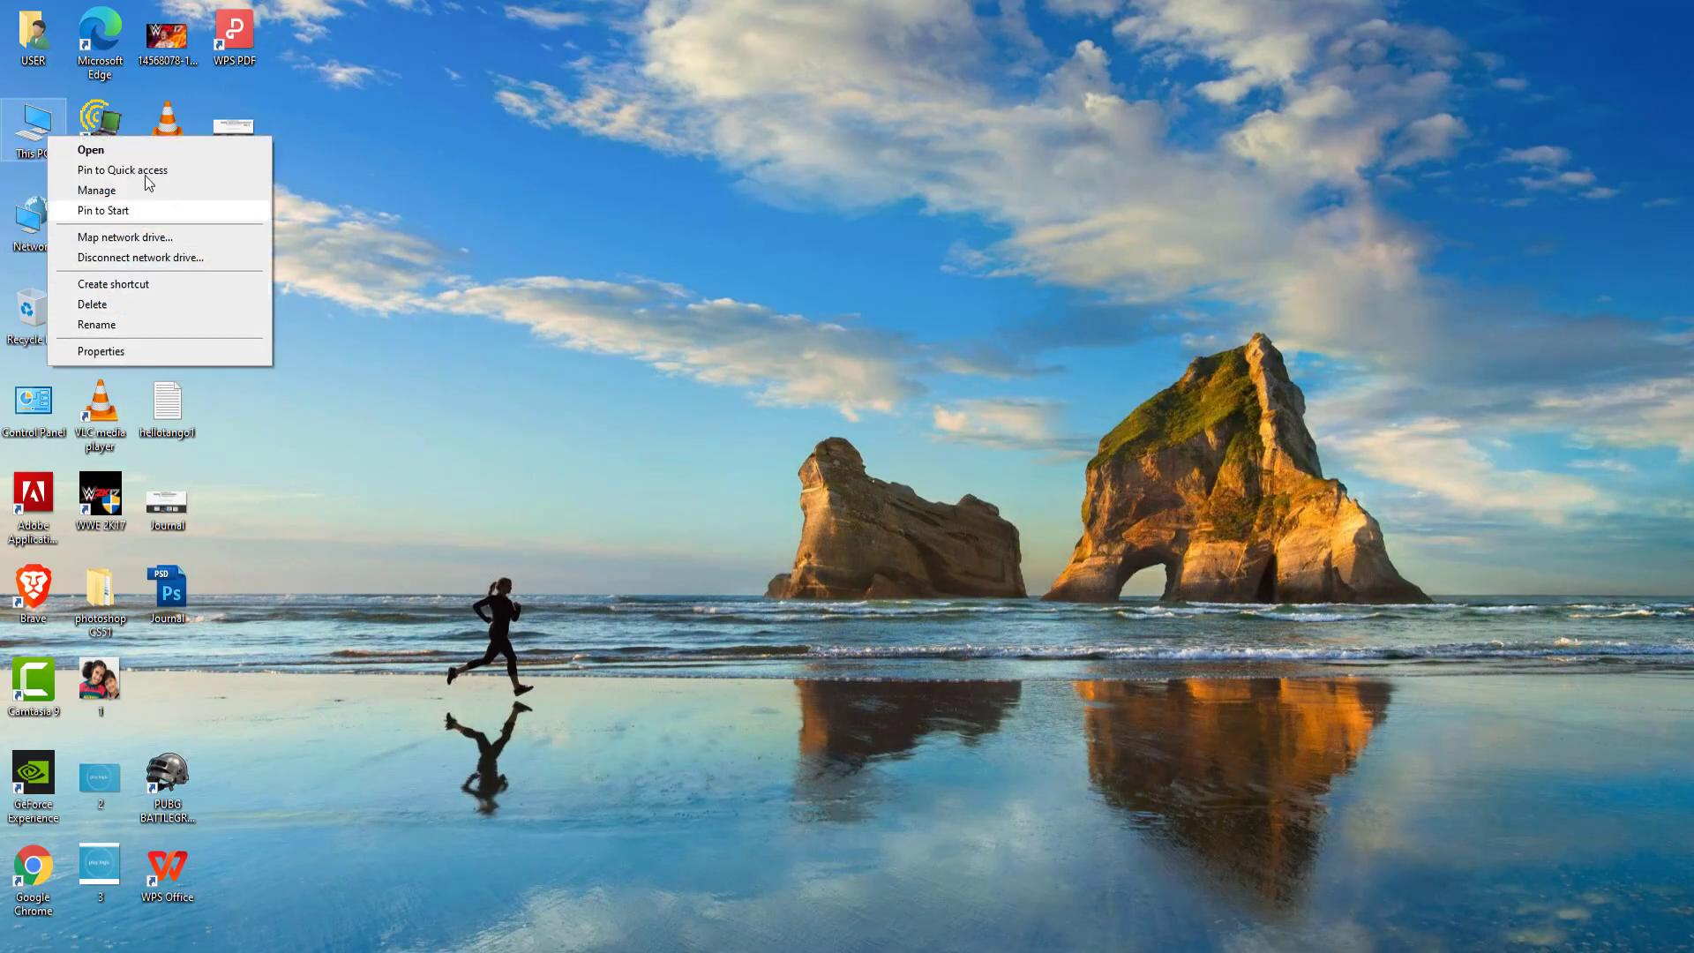
click(166, 354)
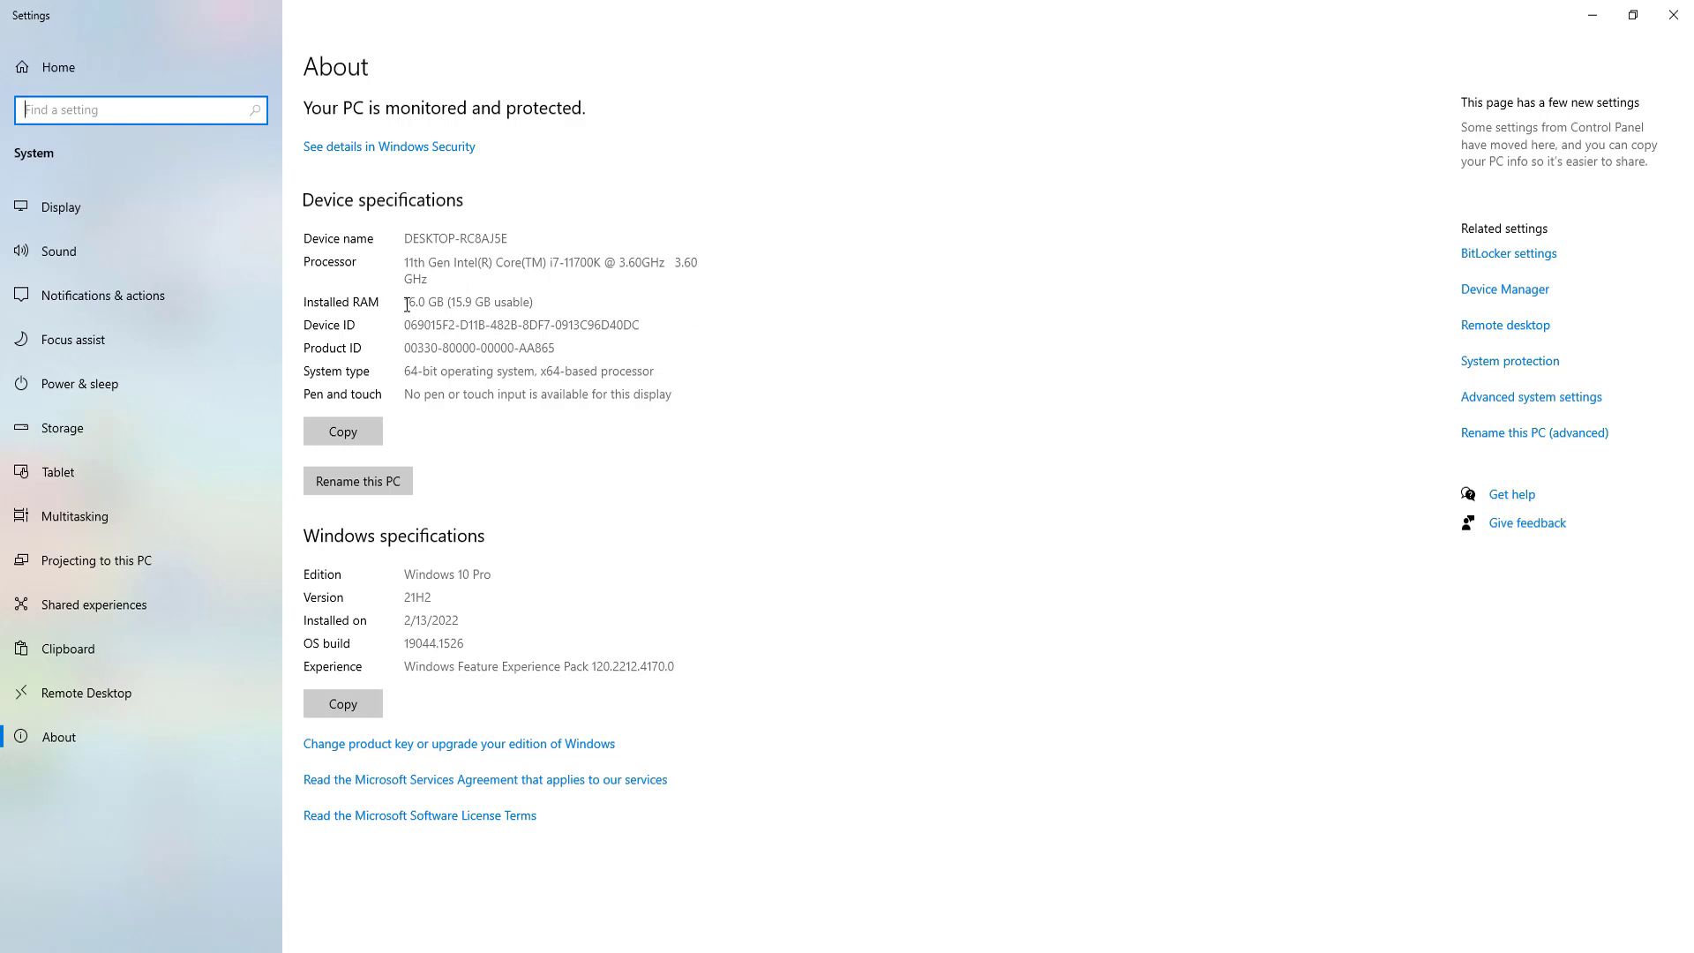
drag(407, 304, 676, 277)
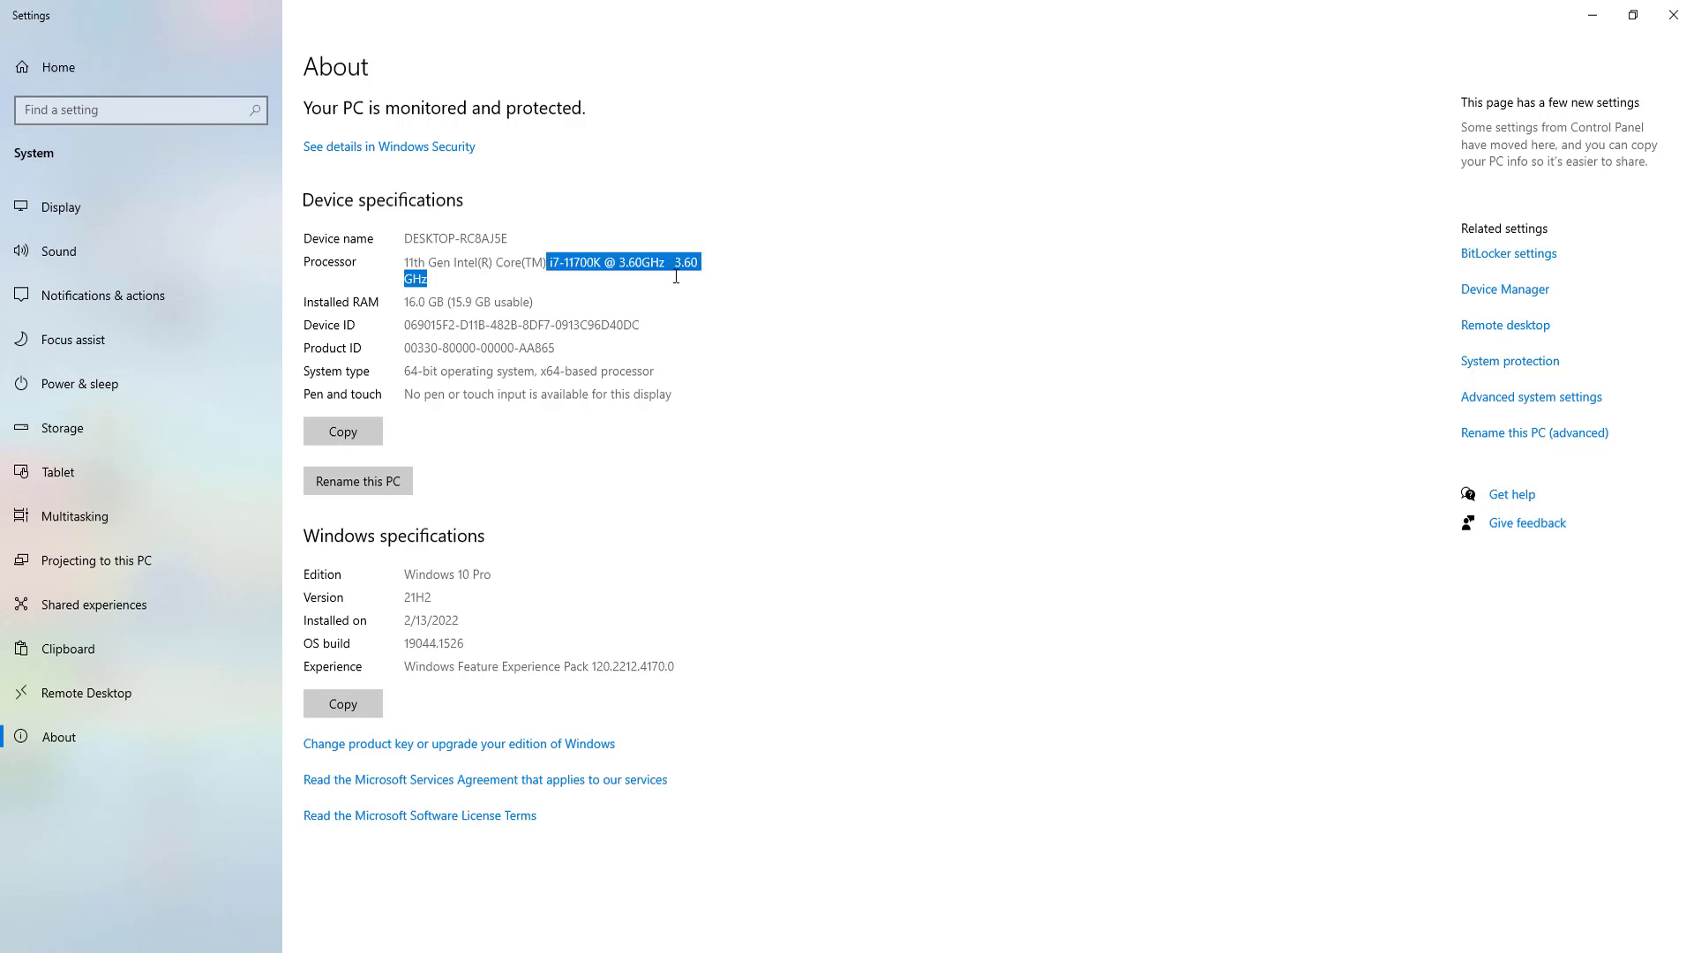
click(776, 371)
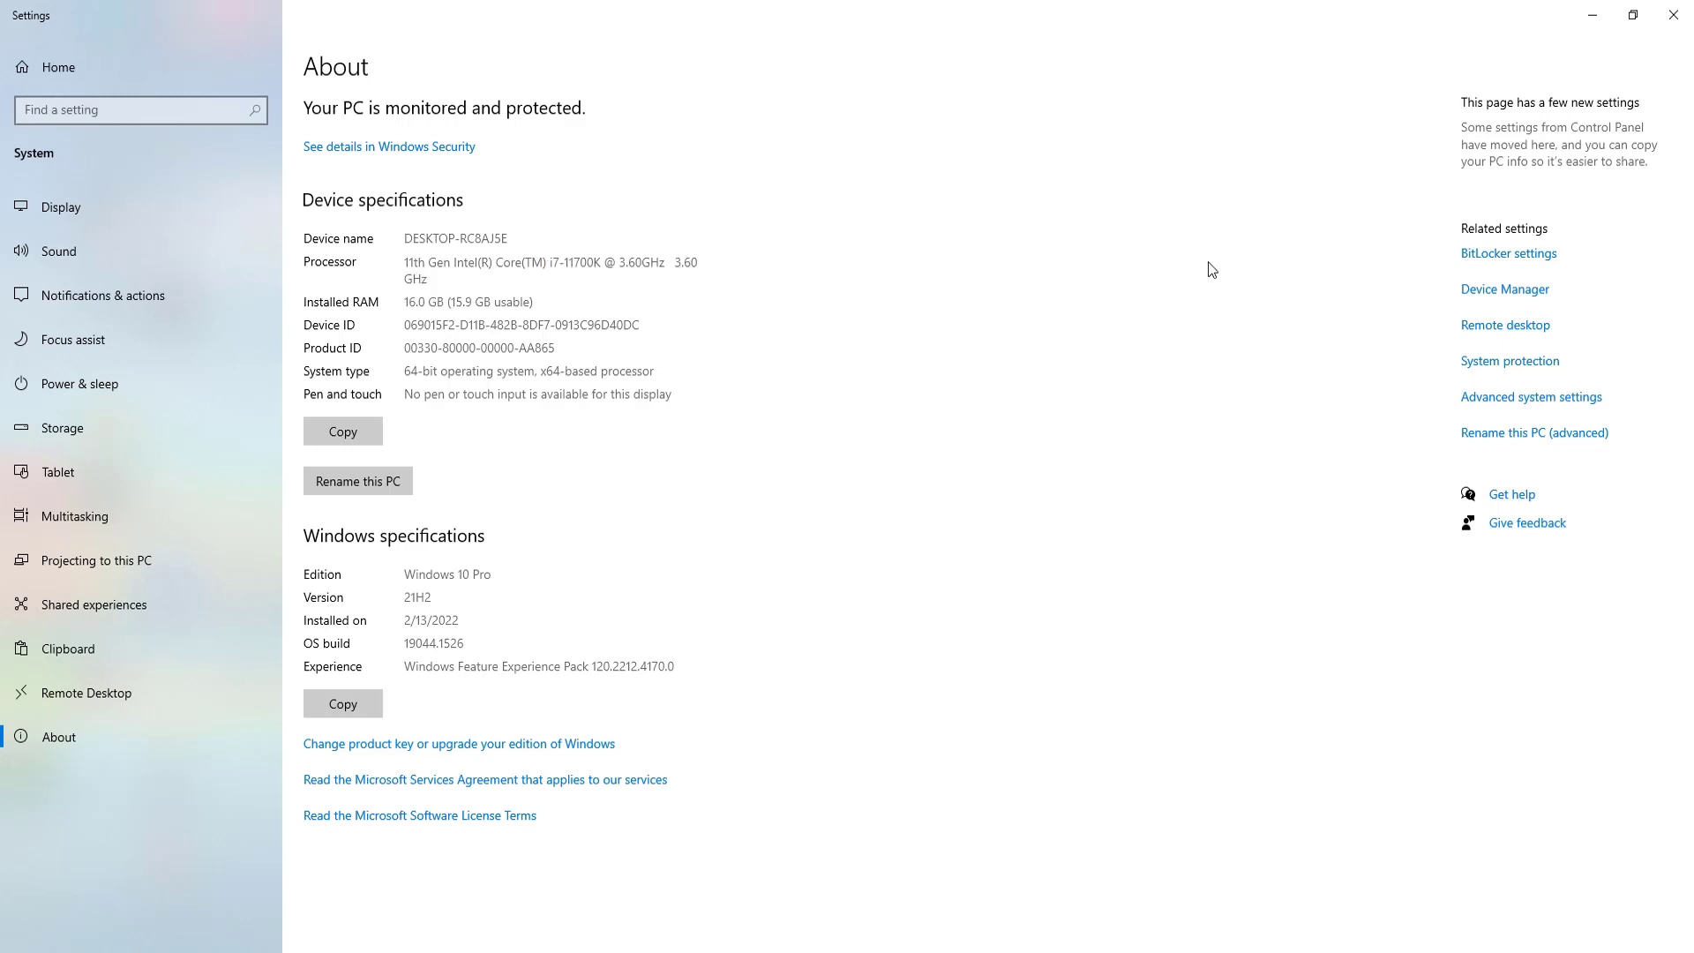
click(1674, 15)
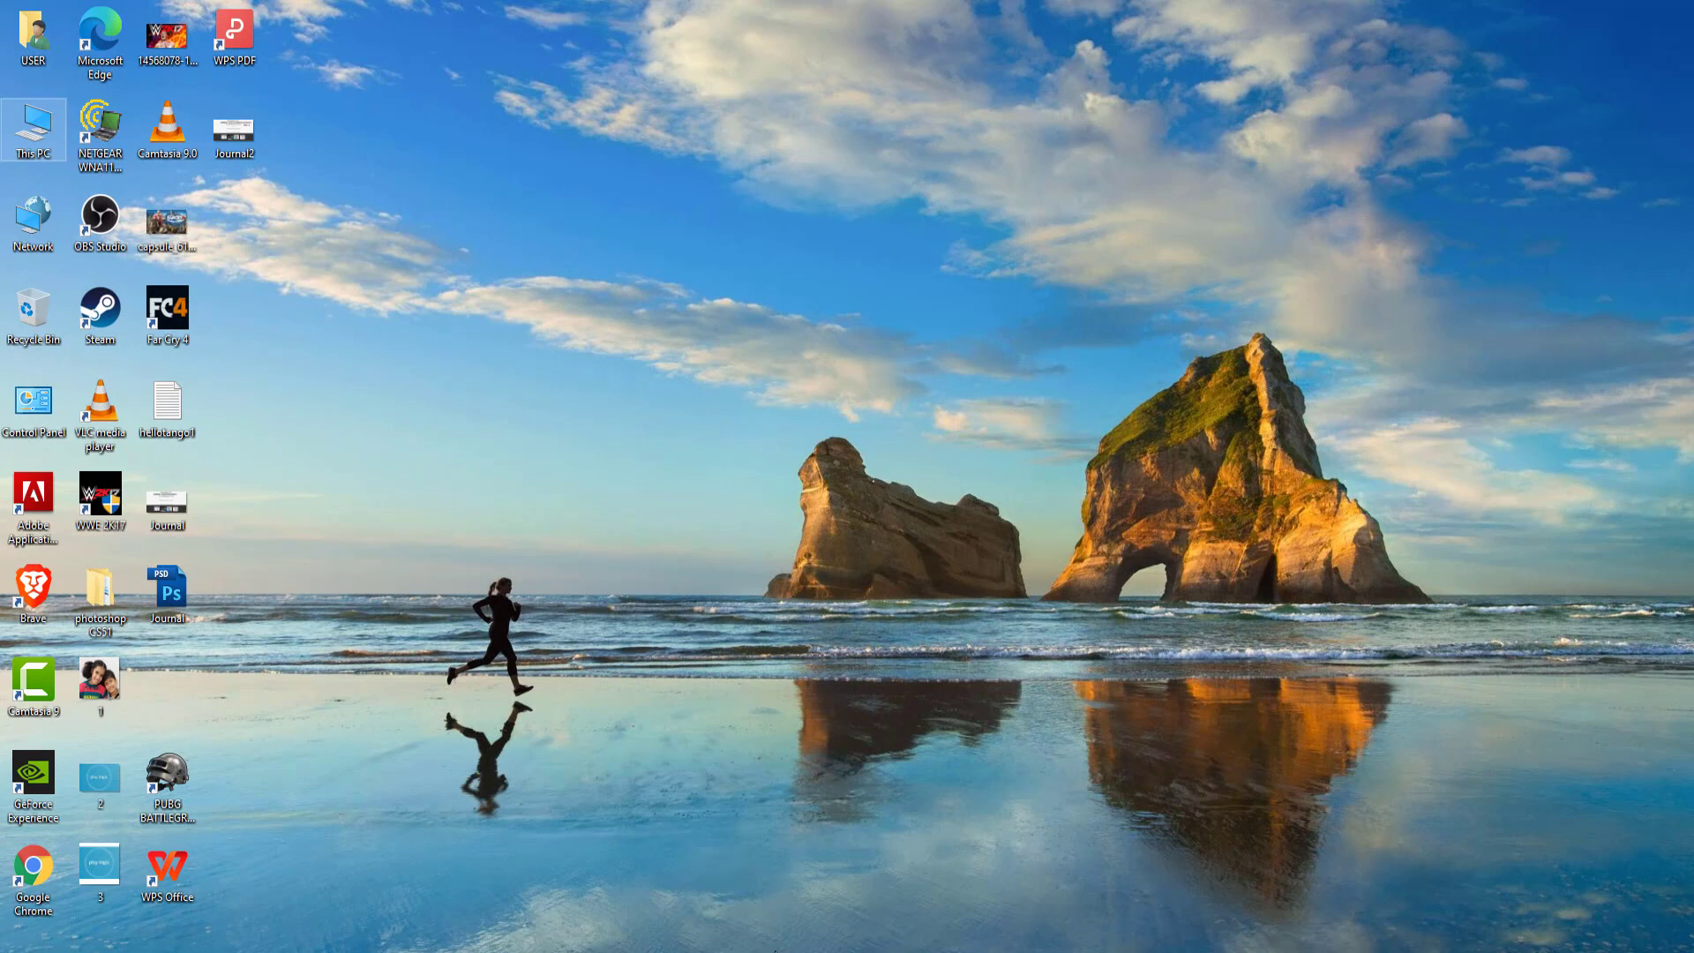
Switch back to the storefront in the Brave browser and review the Features Brands and testimonials sections
click(696, 950)
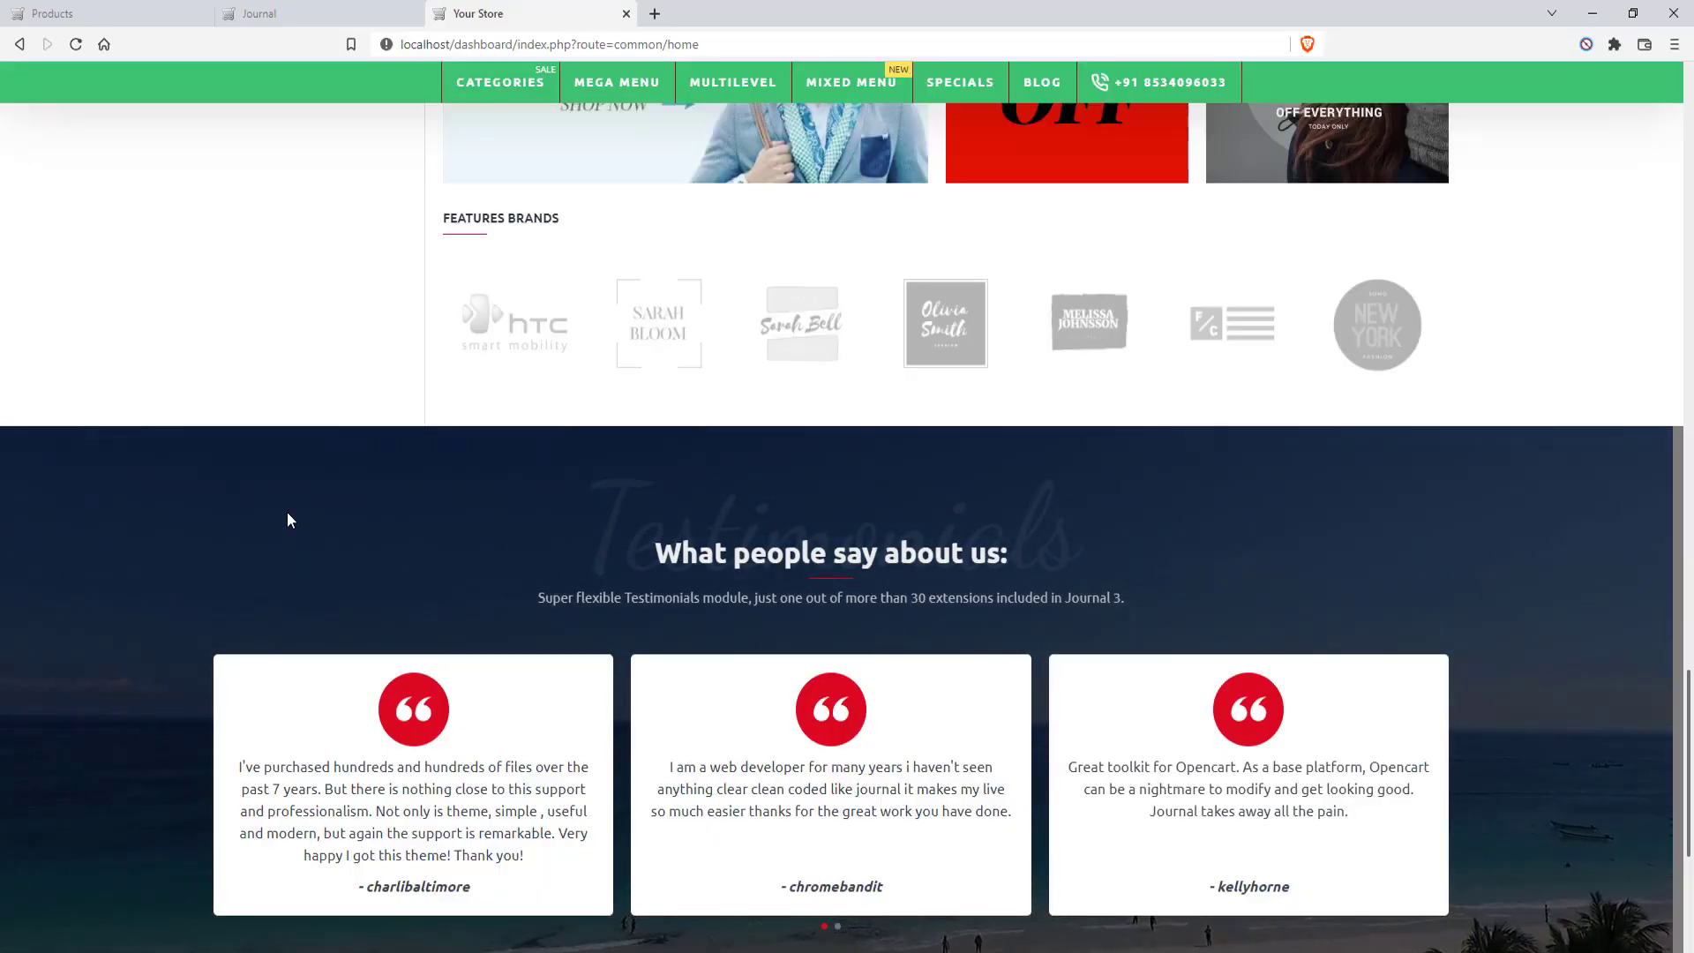
scroll(287, 520, up, 4)
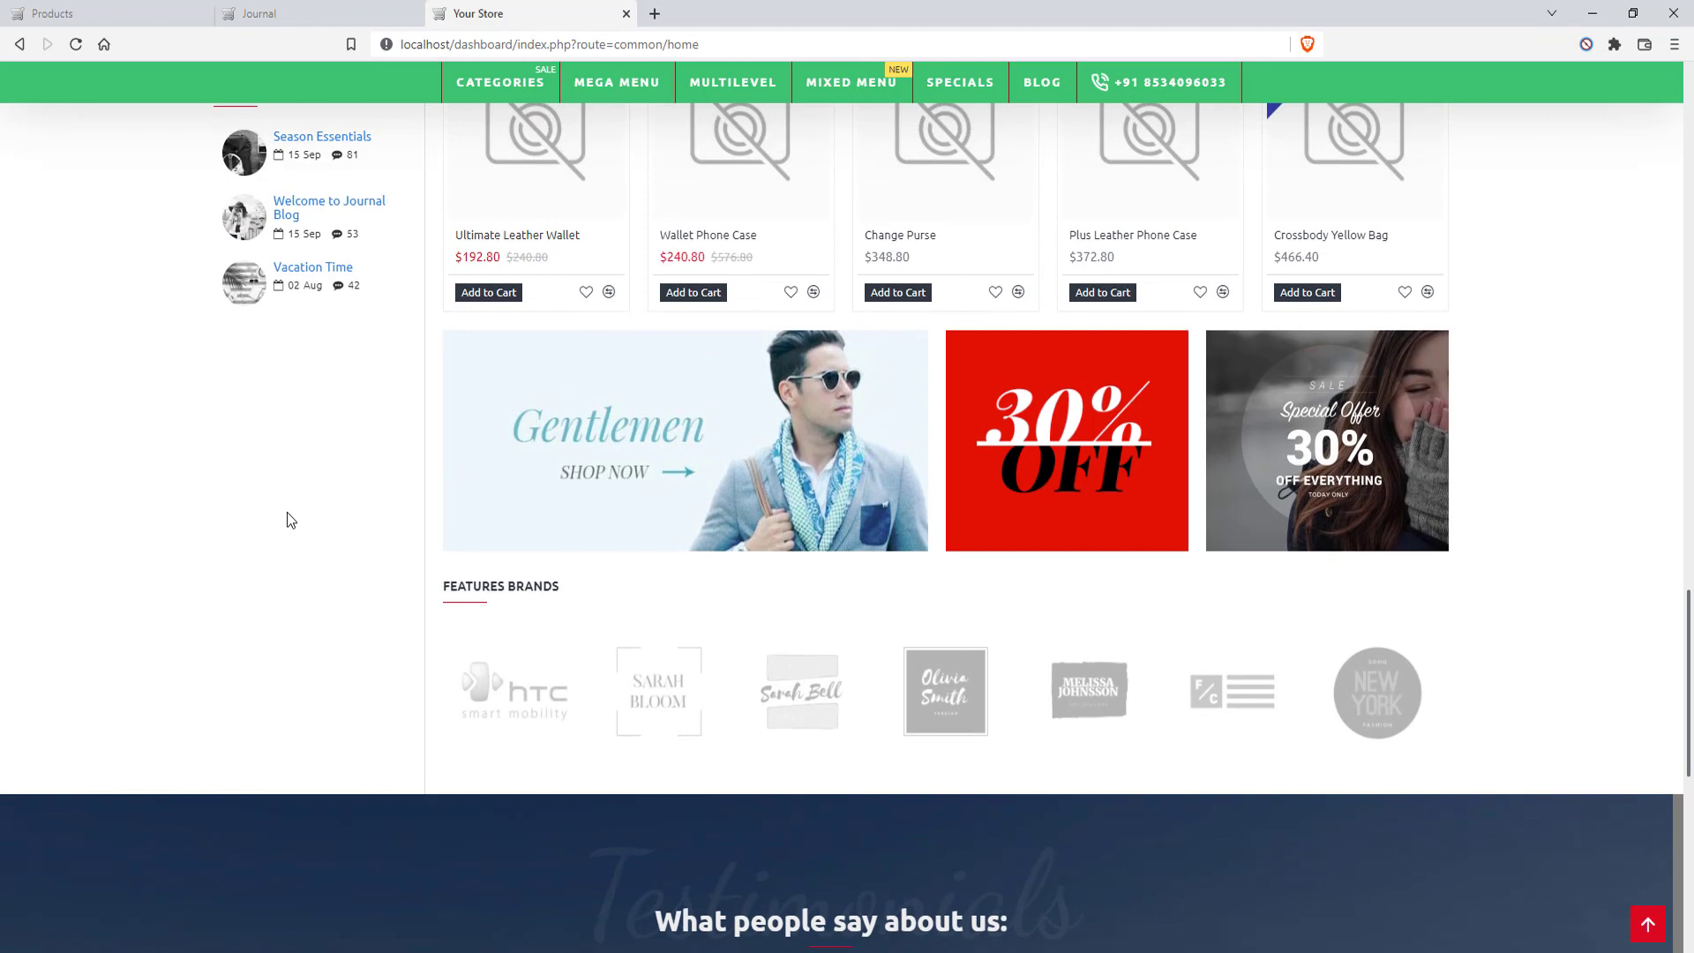
scroll(288, 521, down, 5)
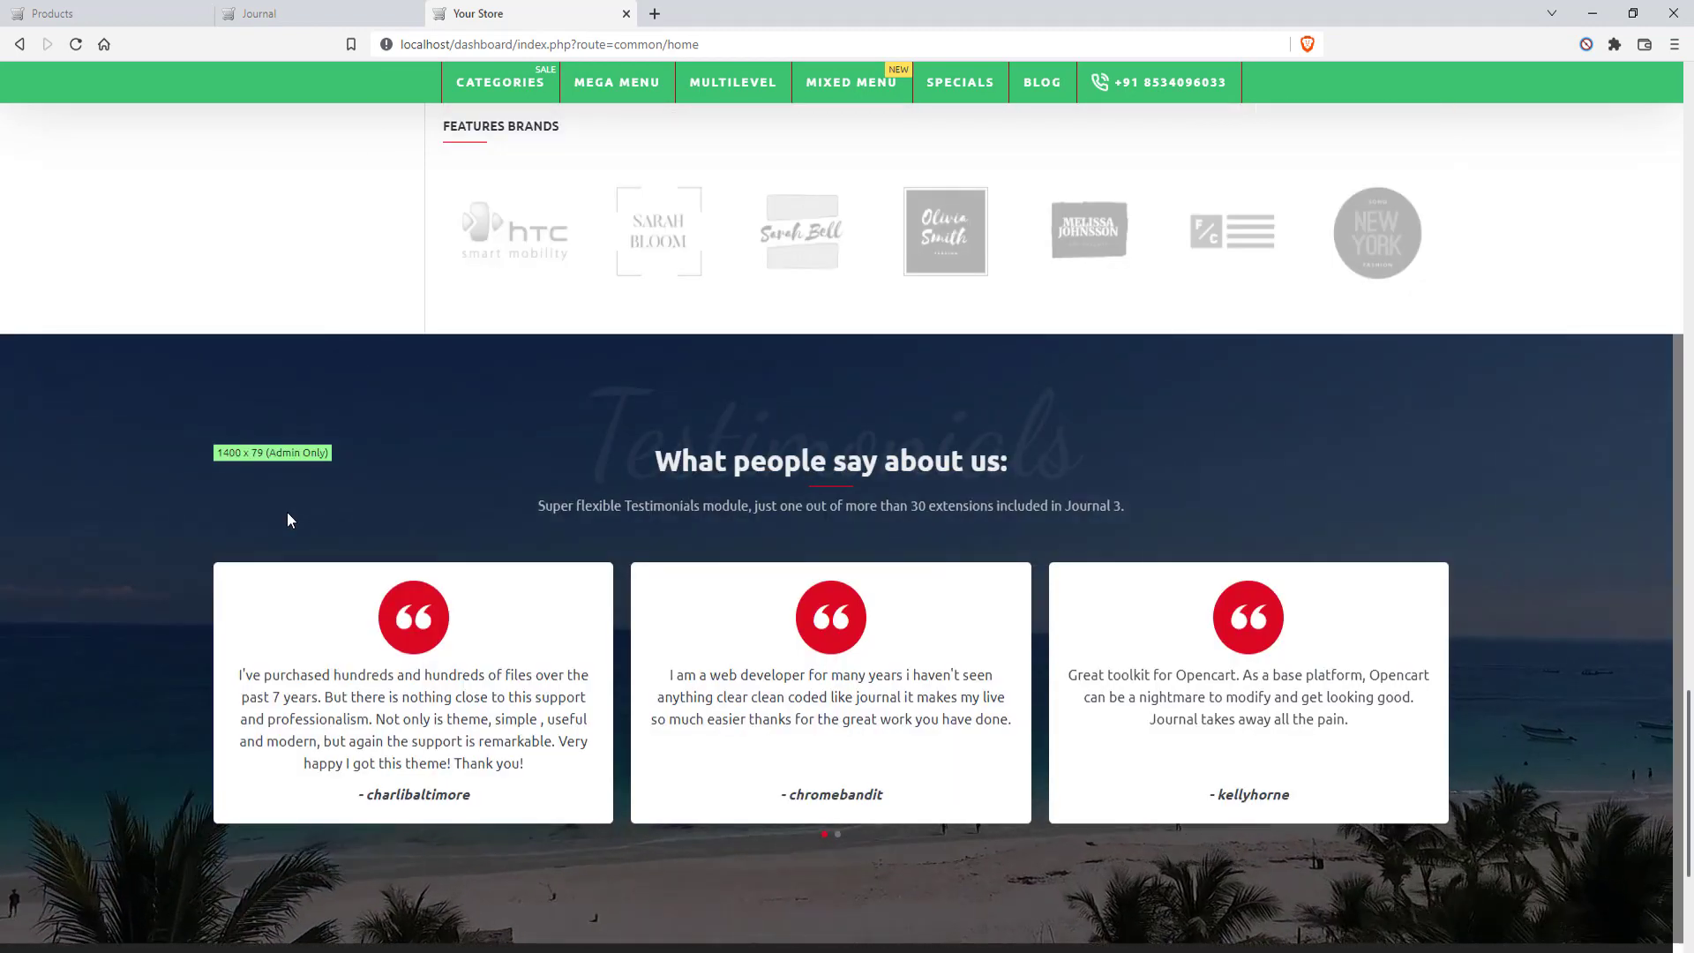